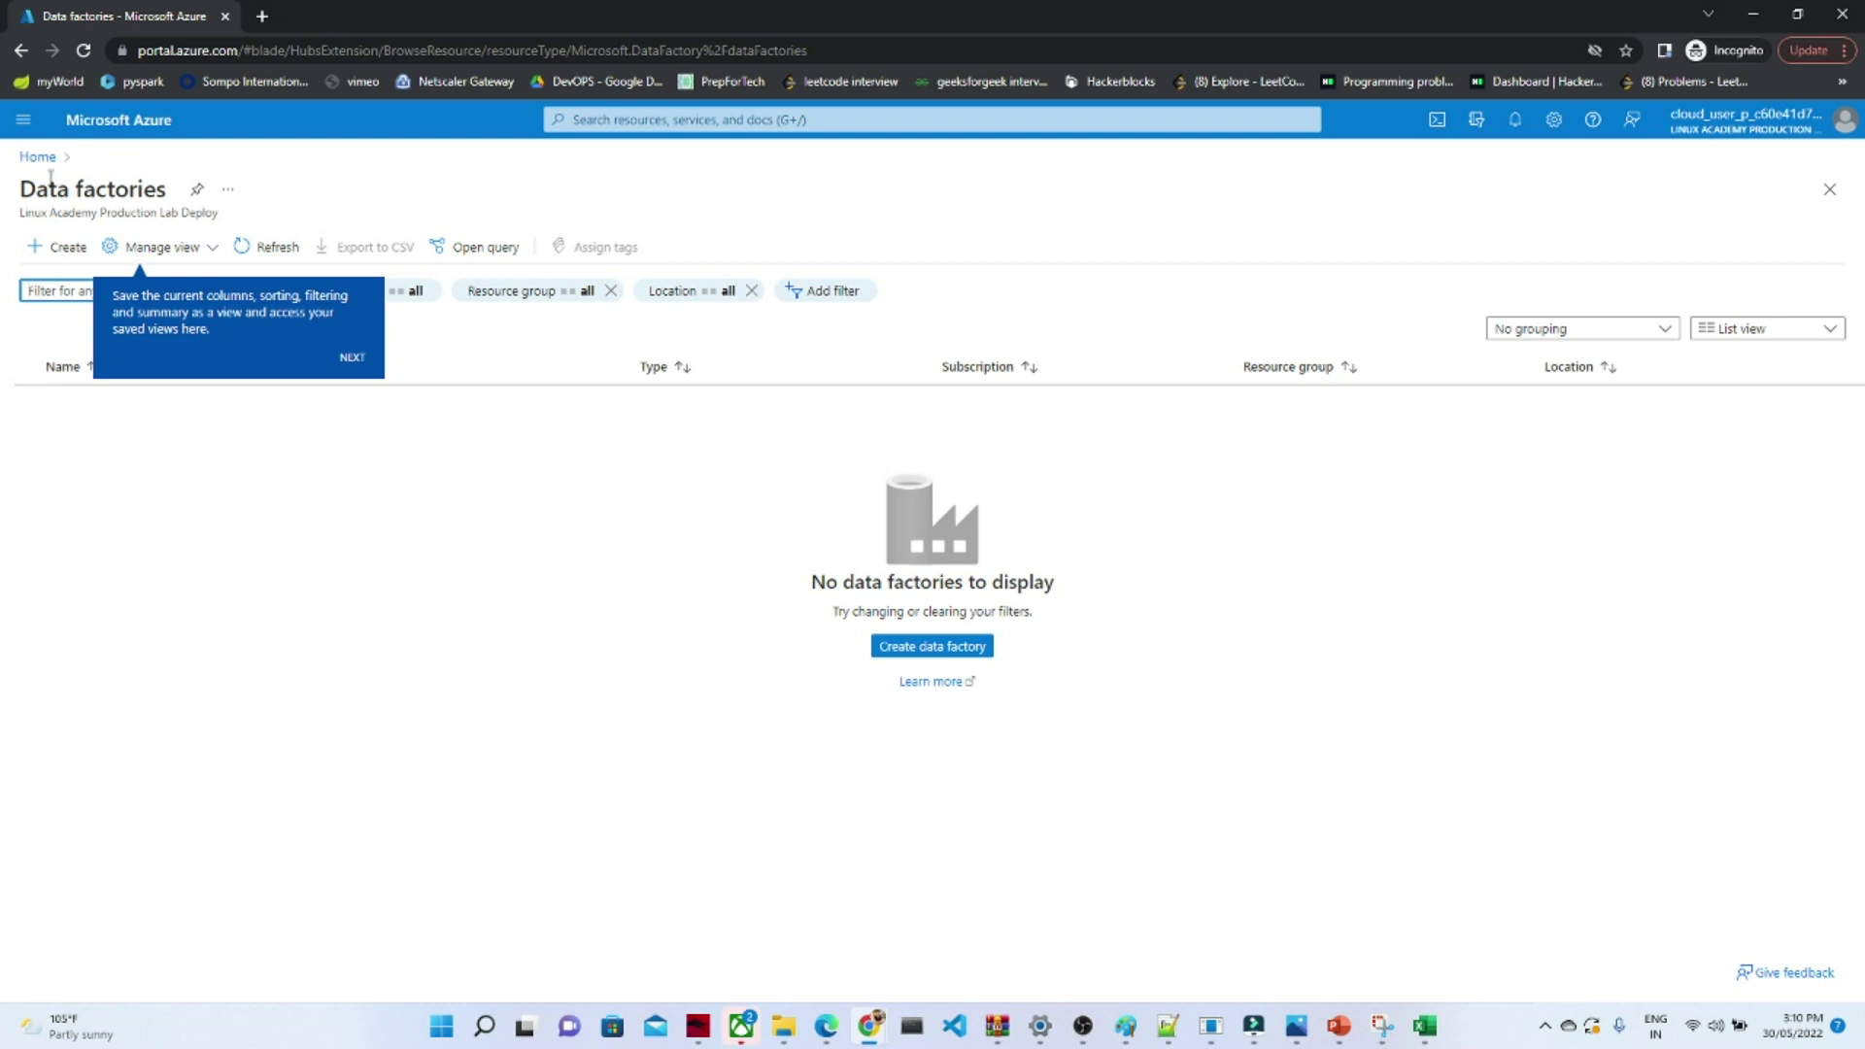
- Dismiss the tour tip, start a new data factory, and open the resource group list
left_click(358, 368)
left_click(923, 653)
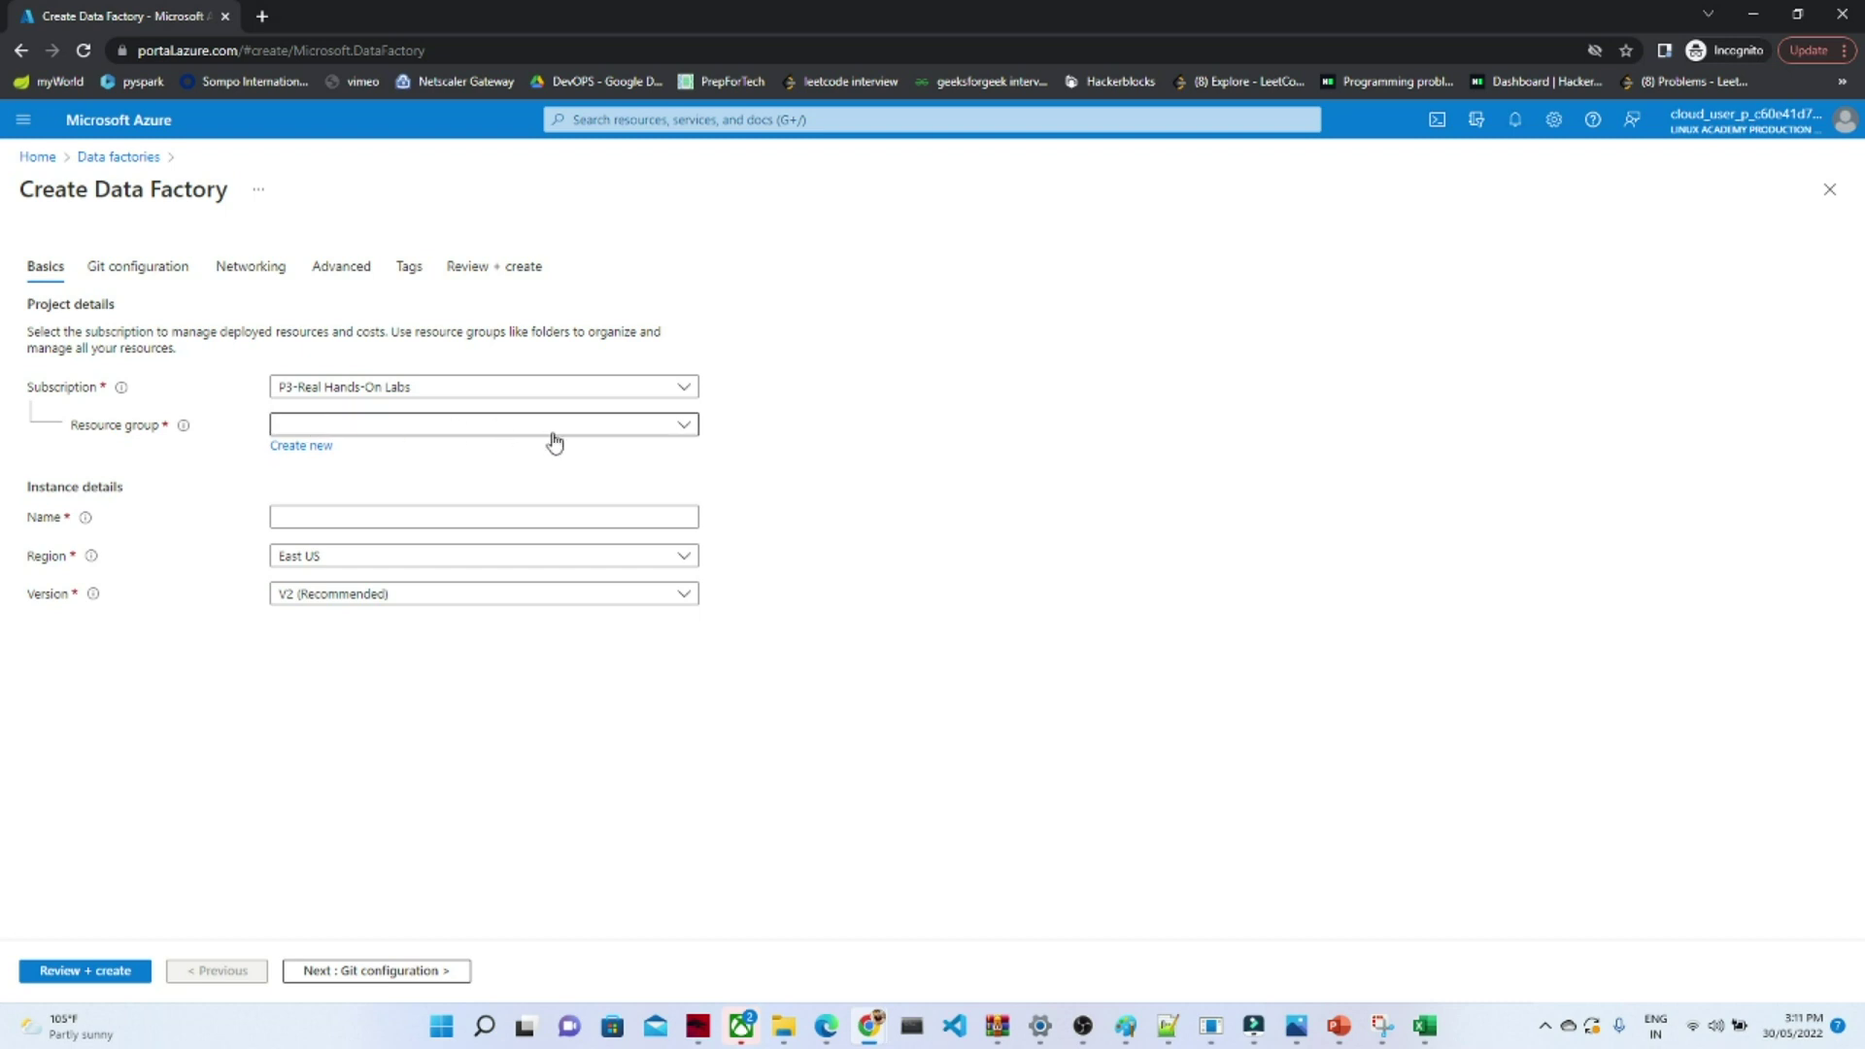
left_click(597, 432)
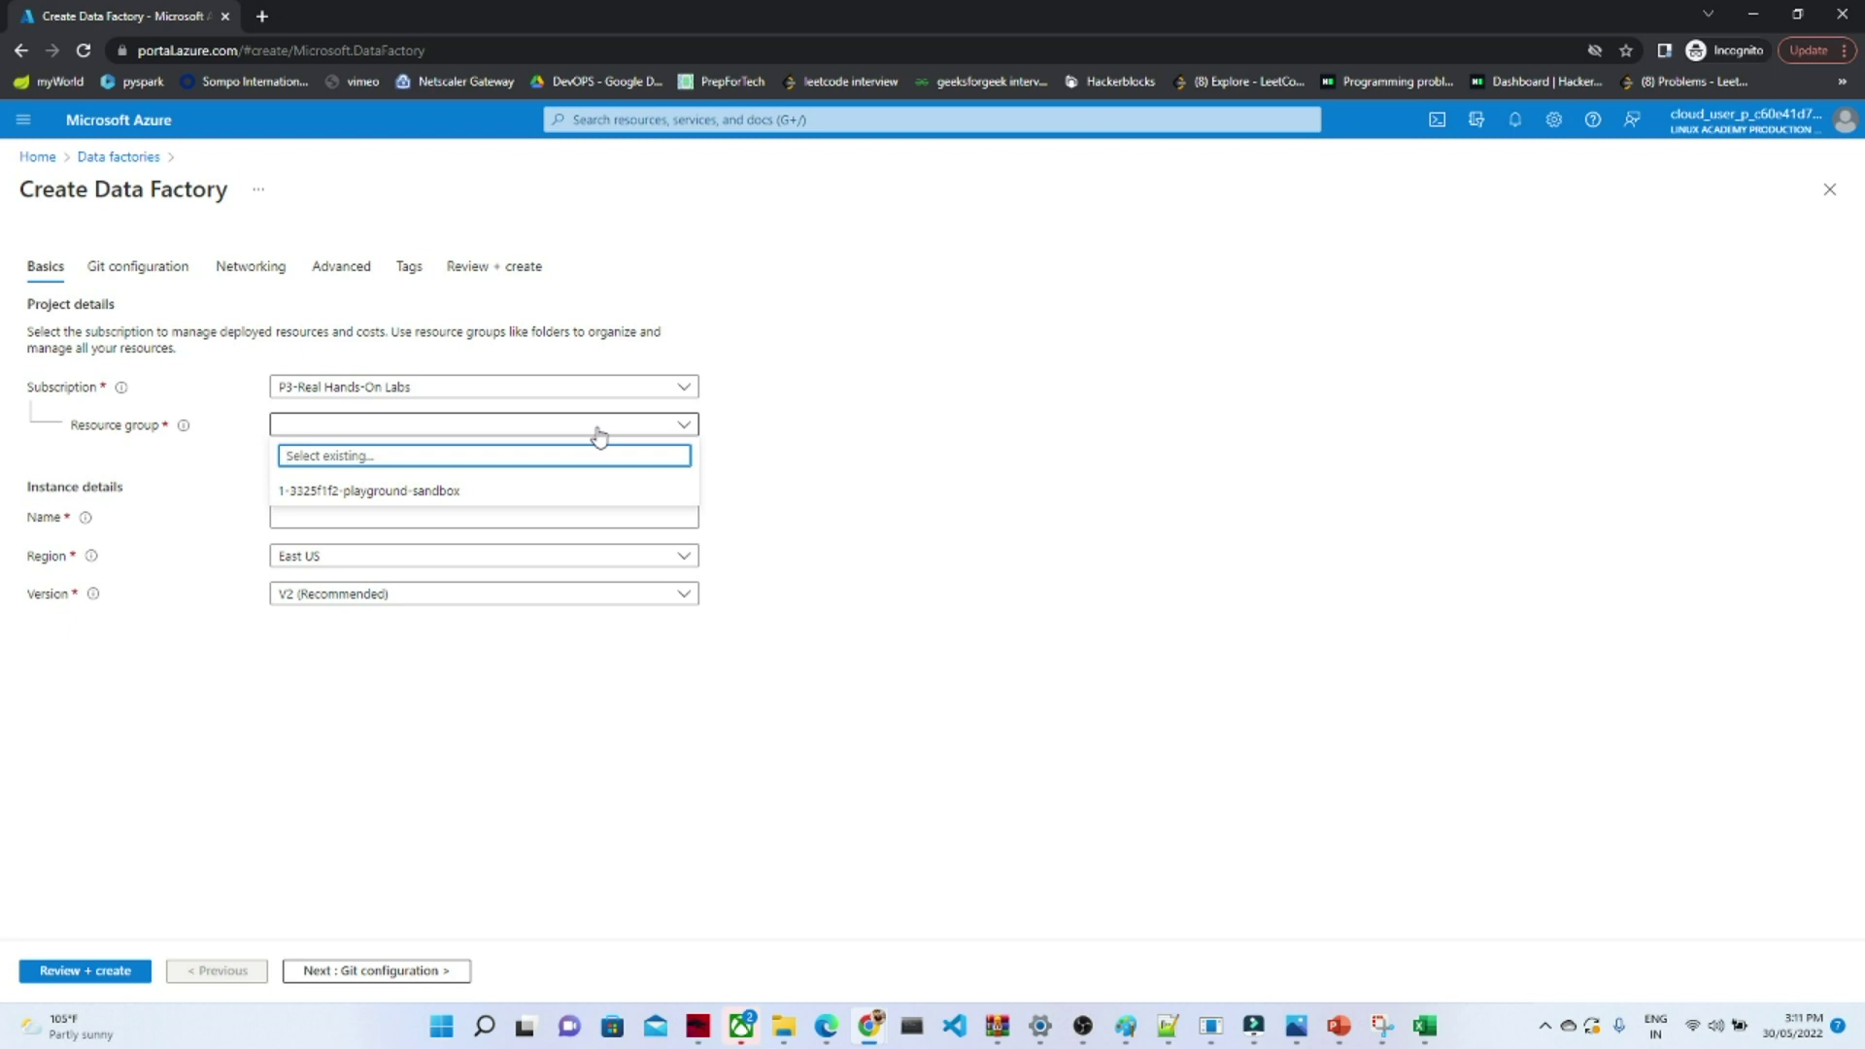
- Put the factory in the sandbox resource group and name it pocazuredatafactorycopy
left_click(483, 491)
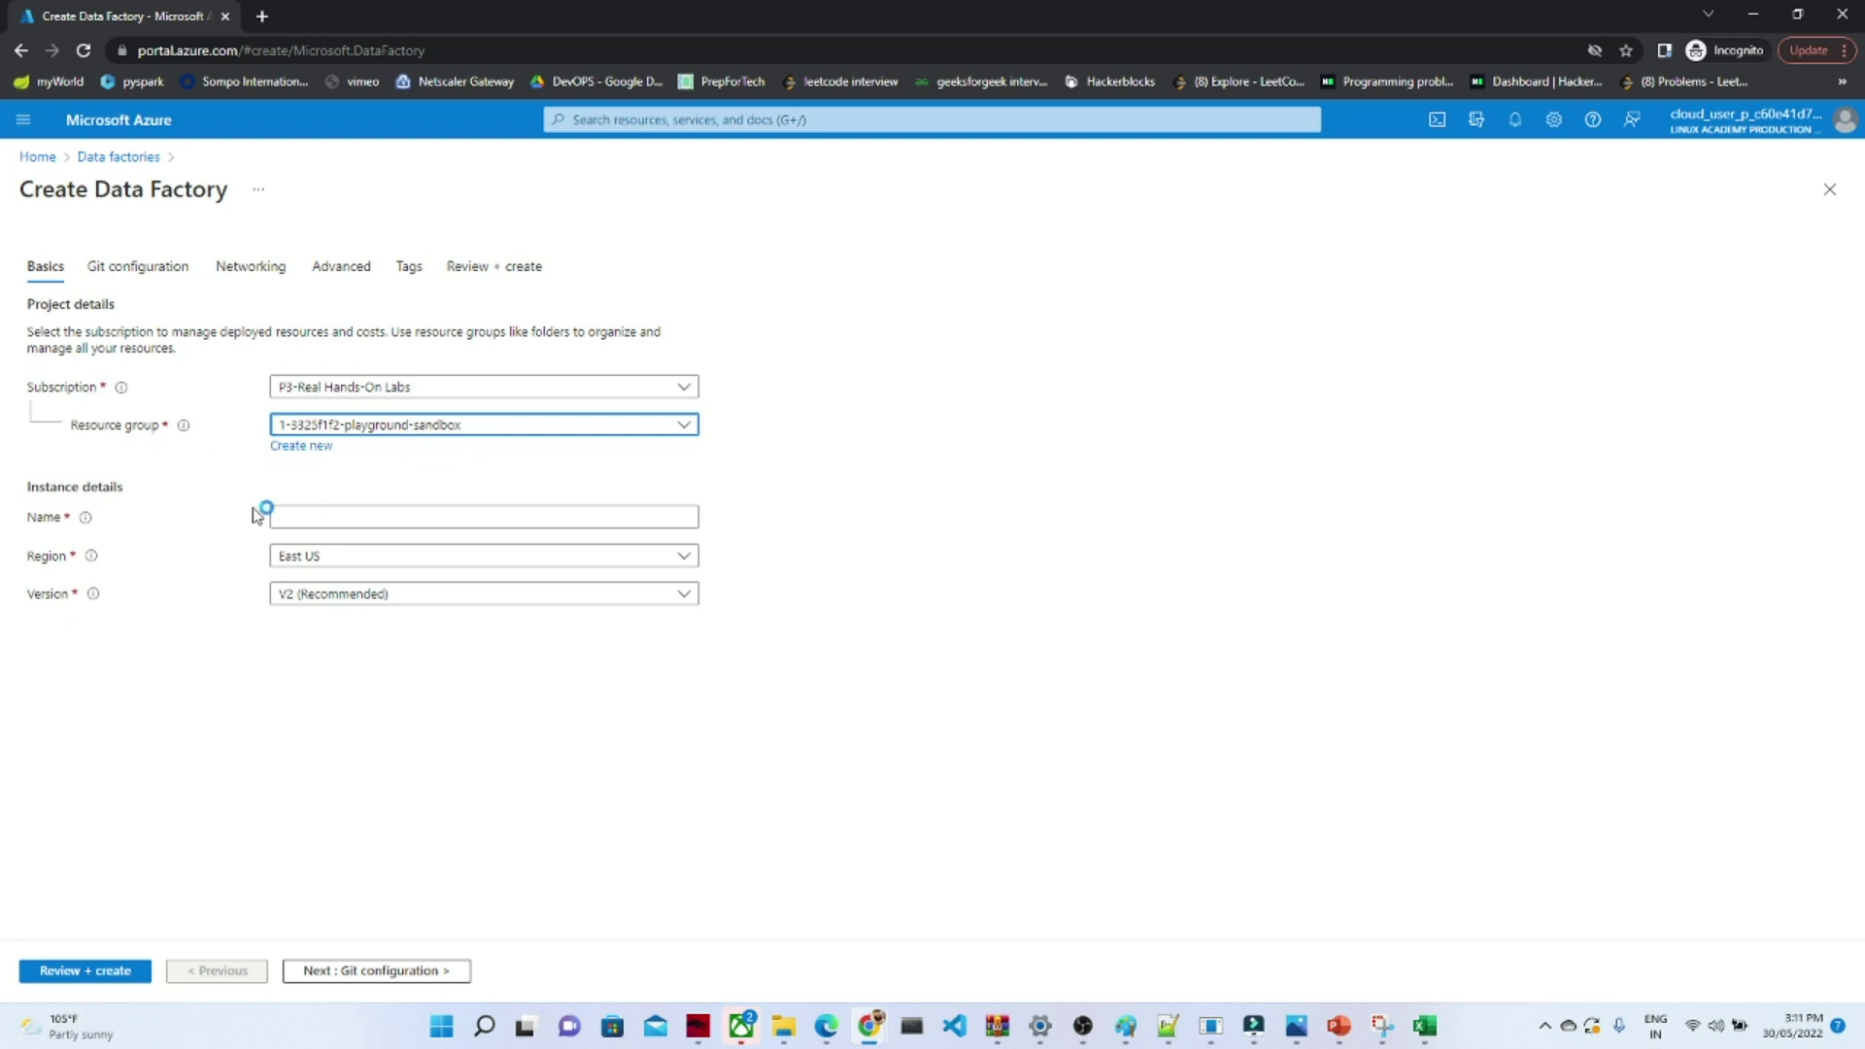
left_click(323, 518)
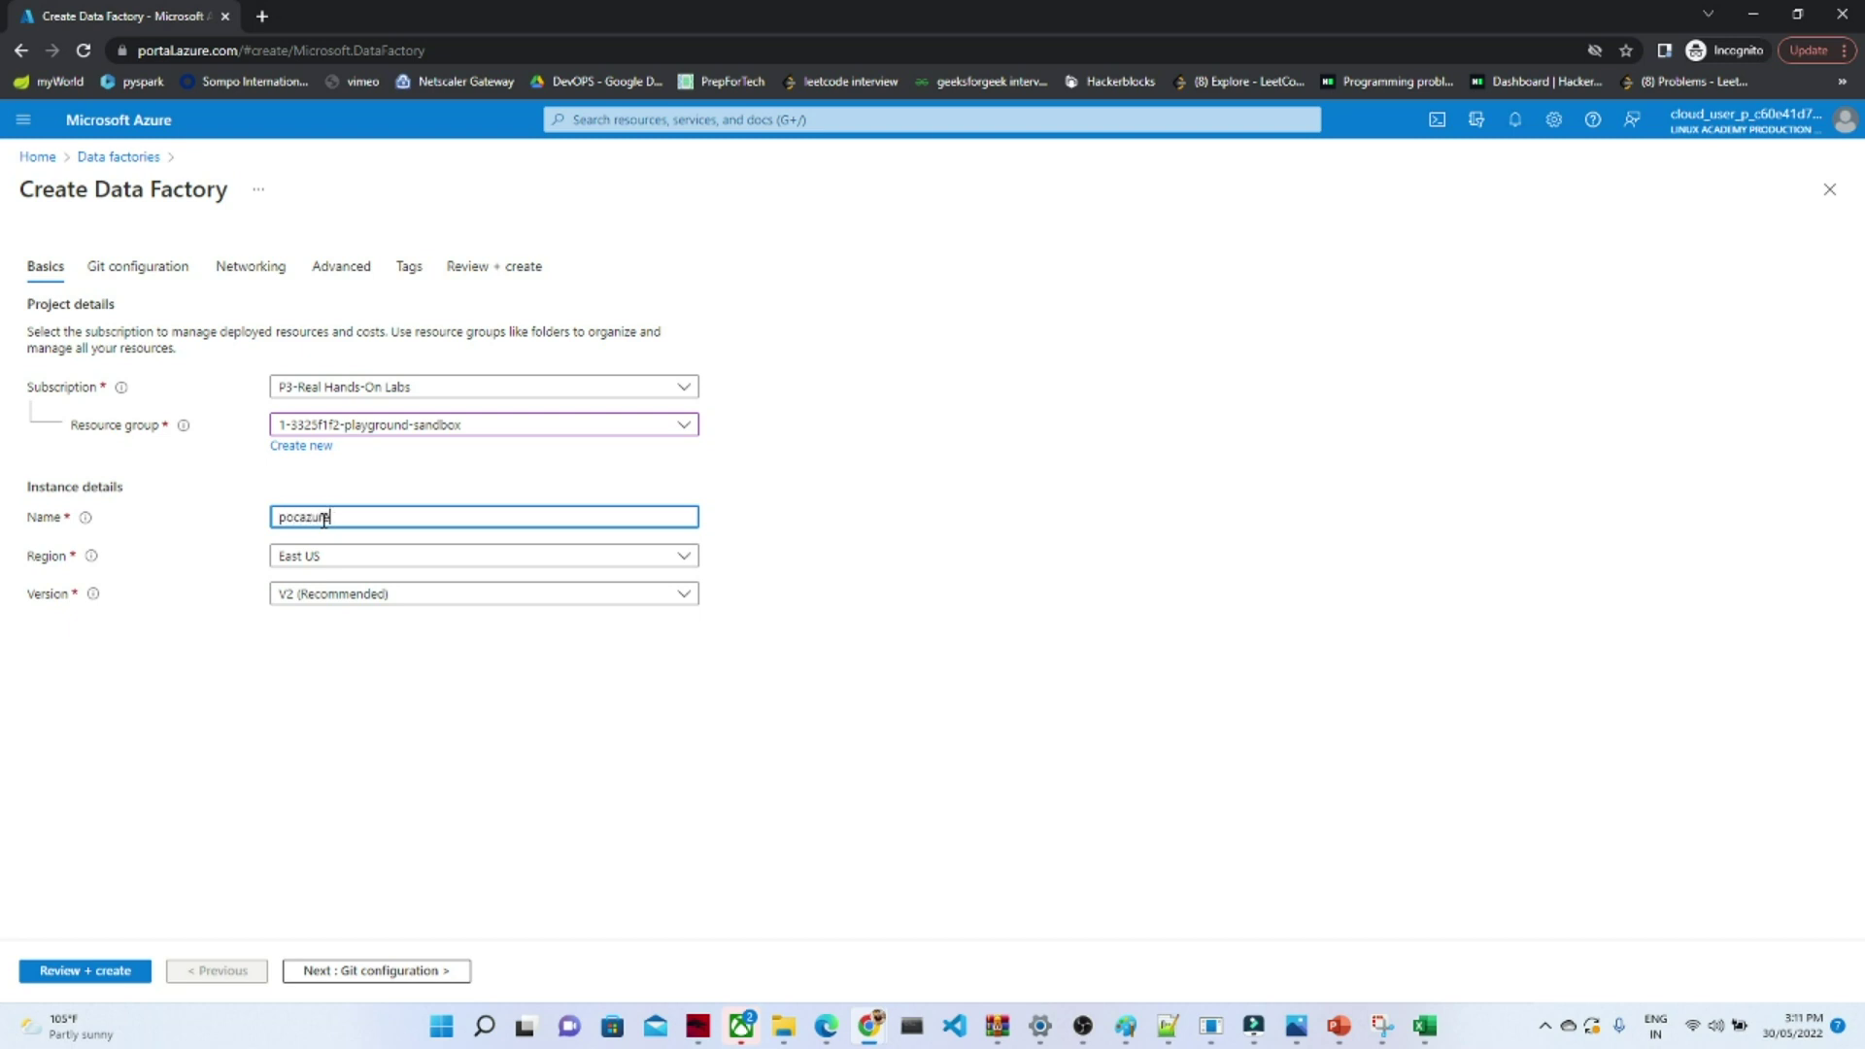
type("afactorycopy")
left_click(450, 680)
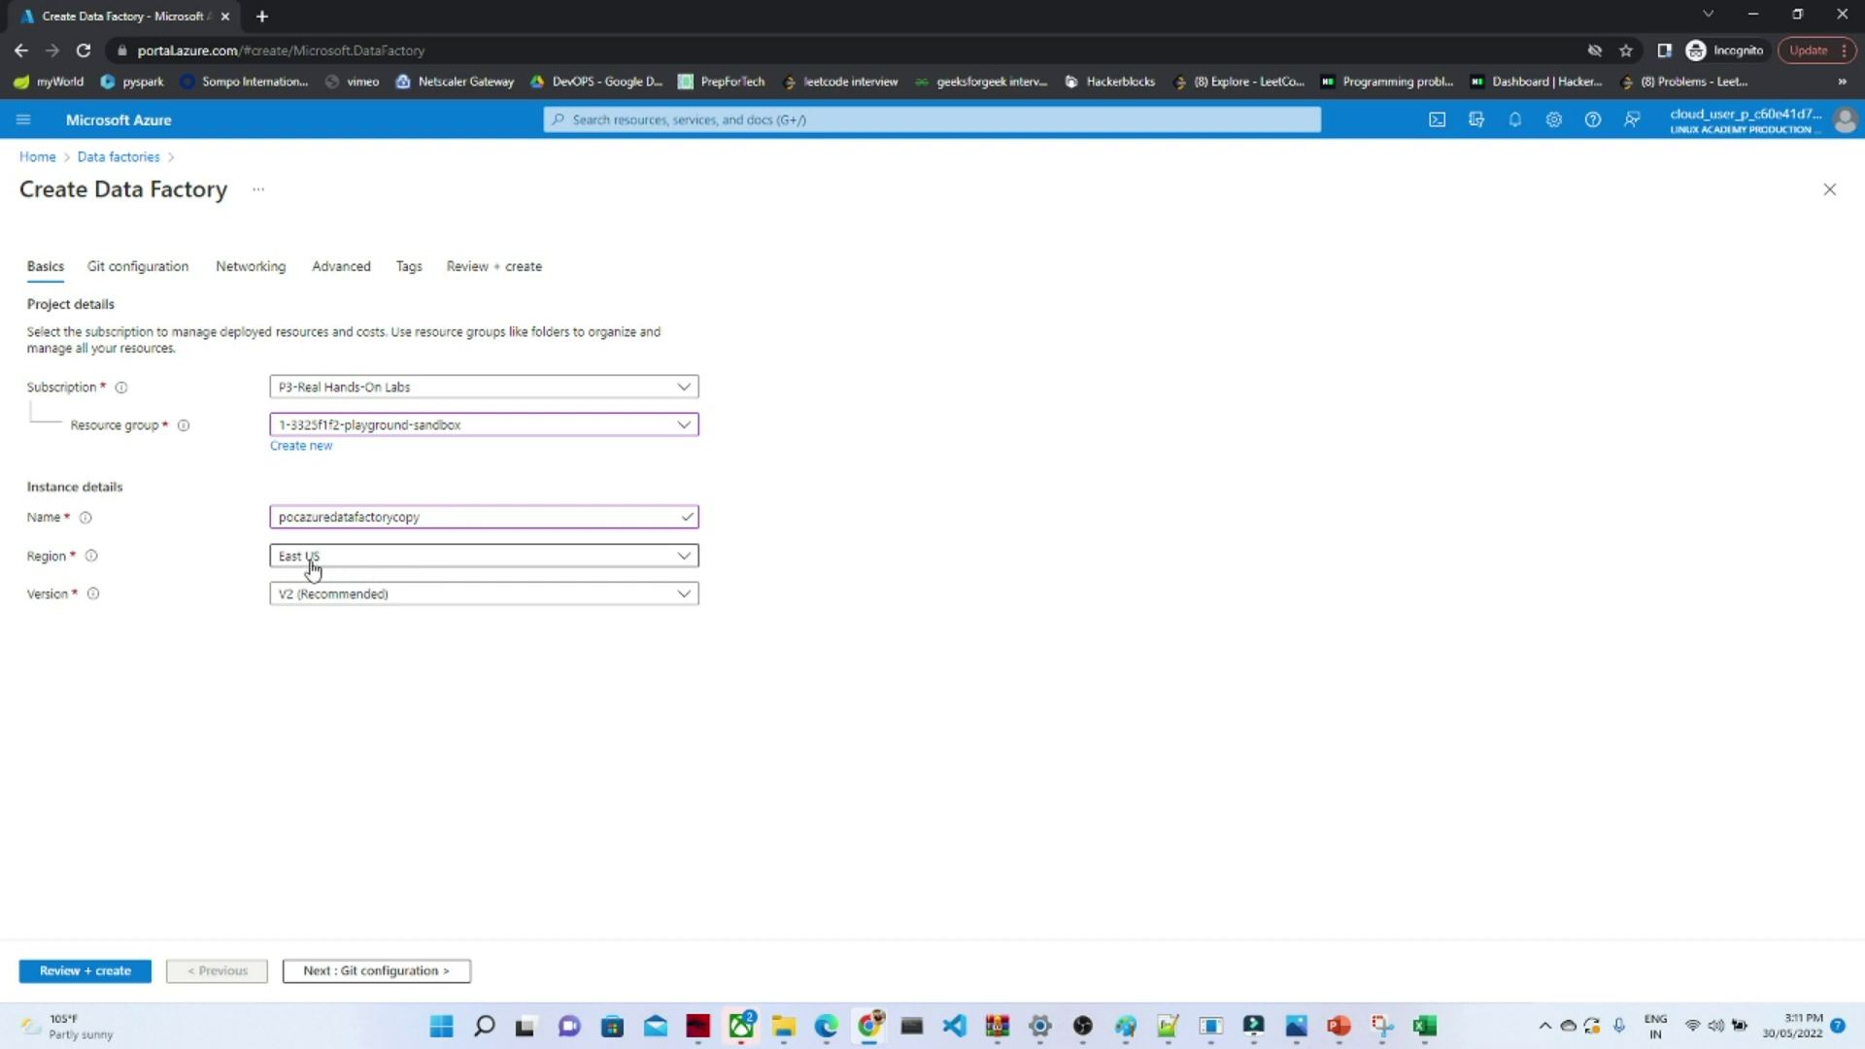
- Choose region West US 2 and keep version V2 (Recommended)
left_click(519, 561)
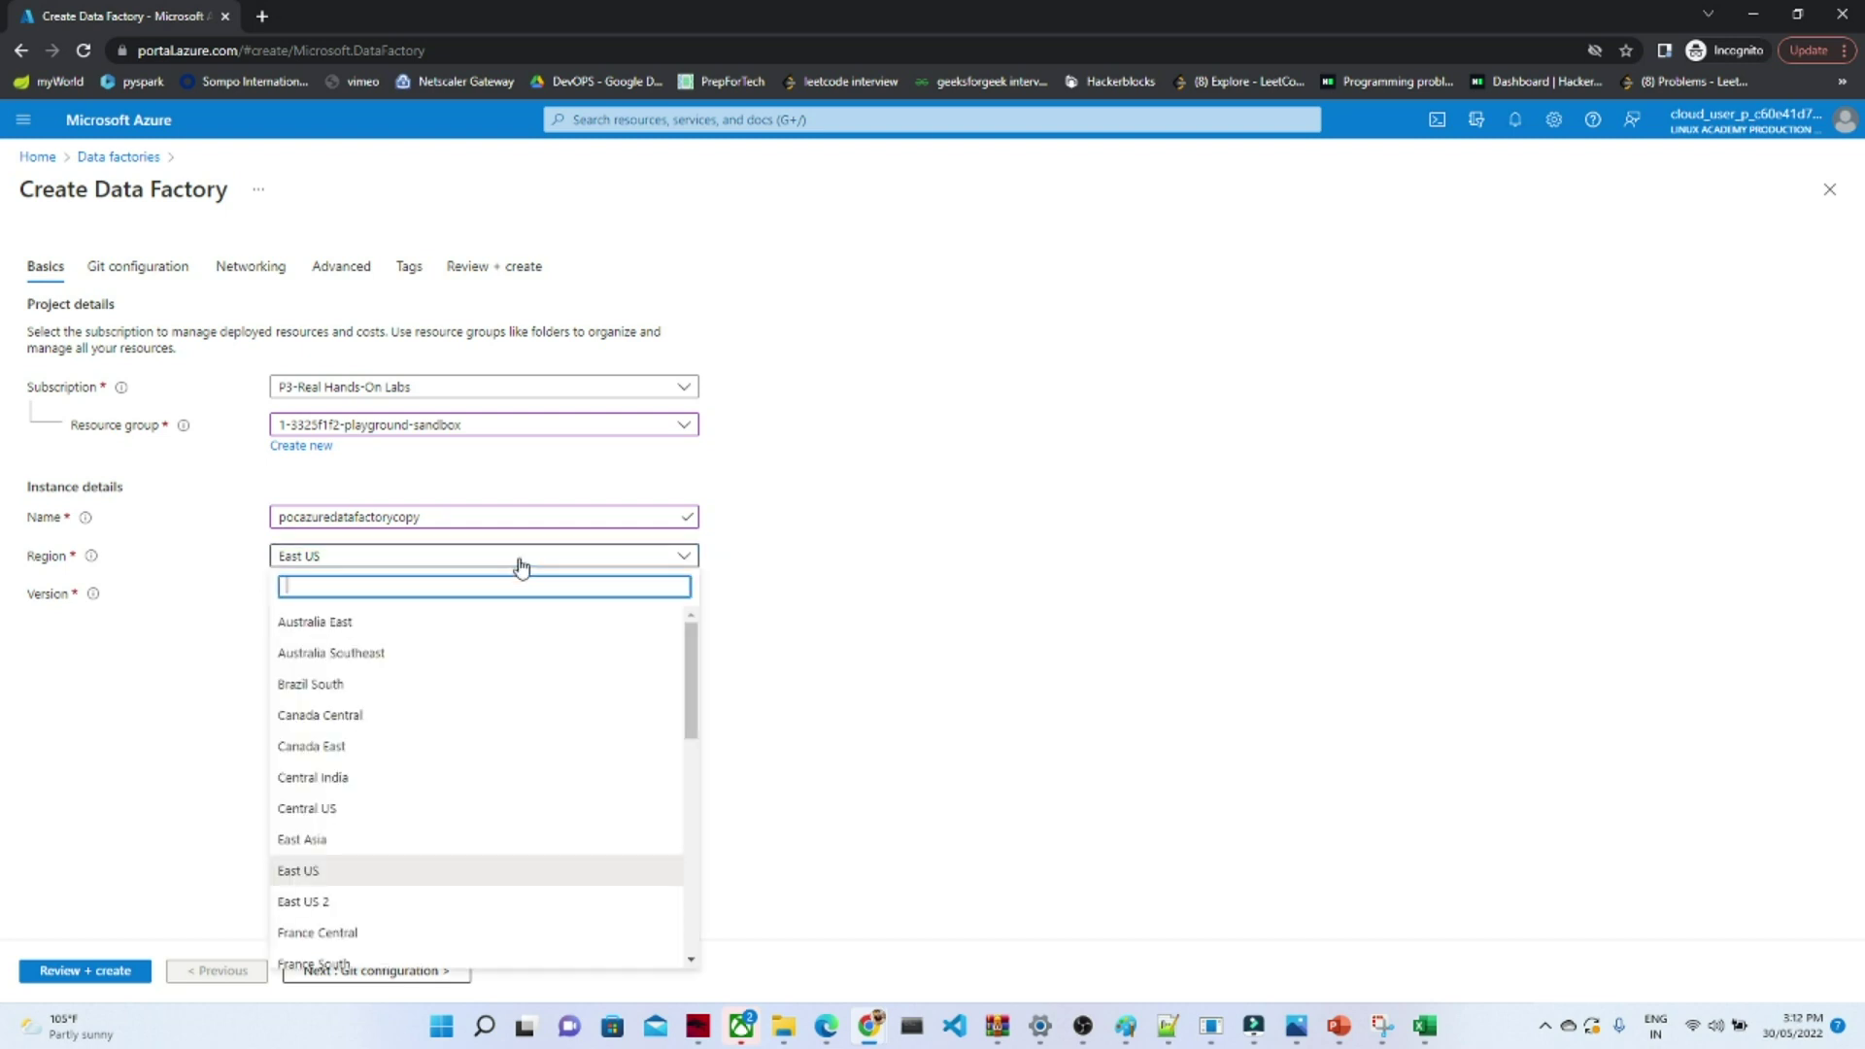
left_click_drag(689, 677, 677, 903)
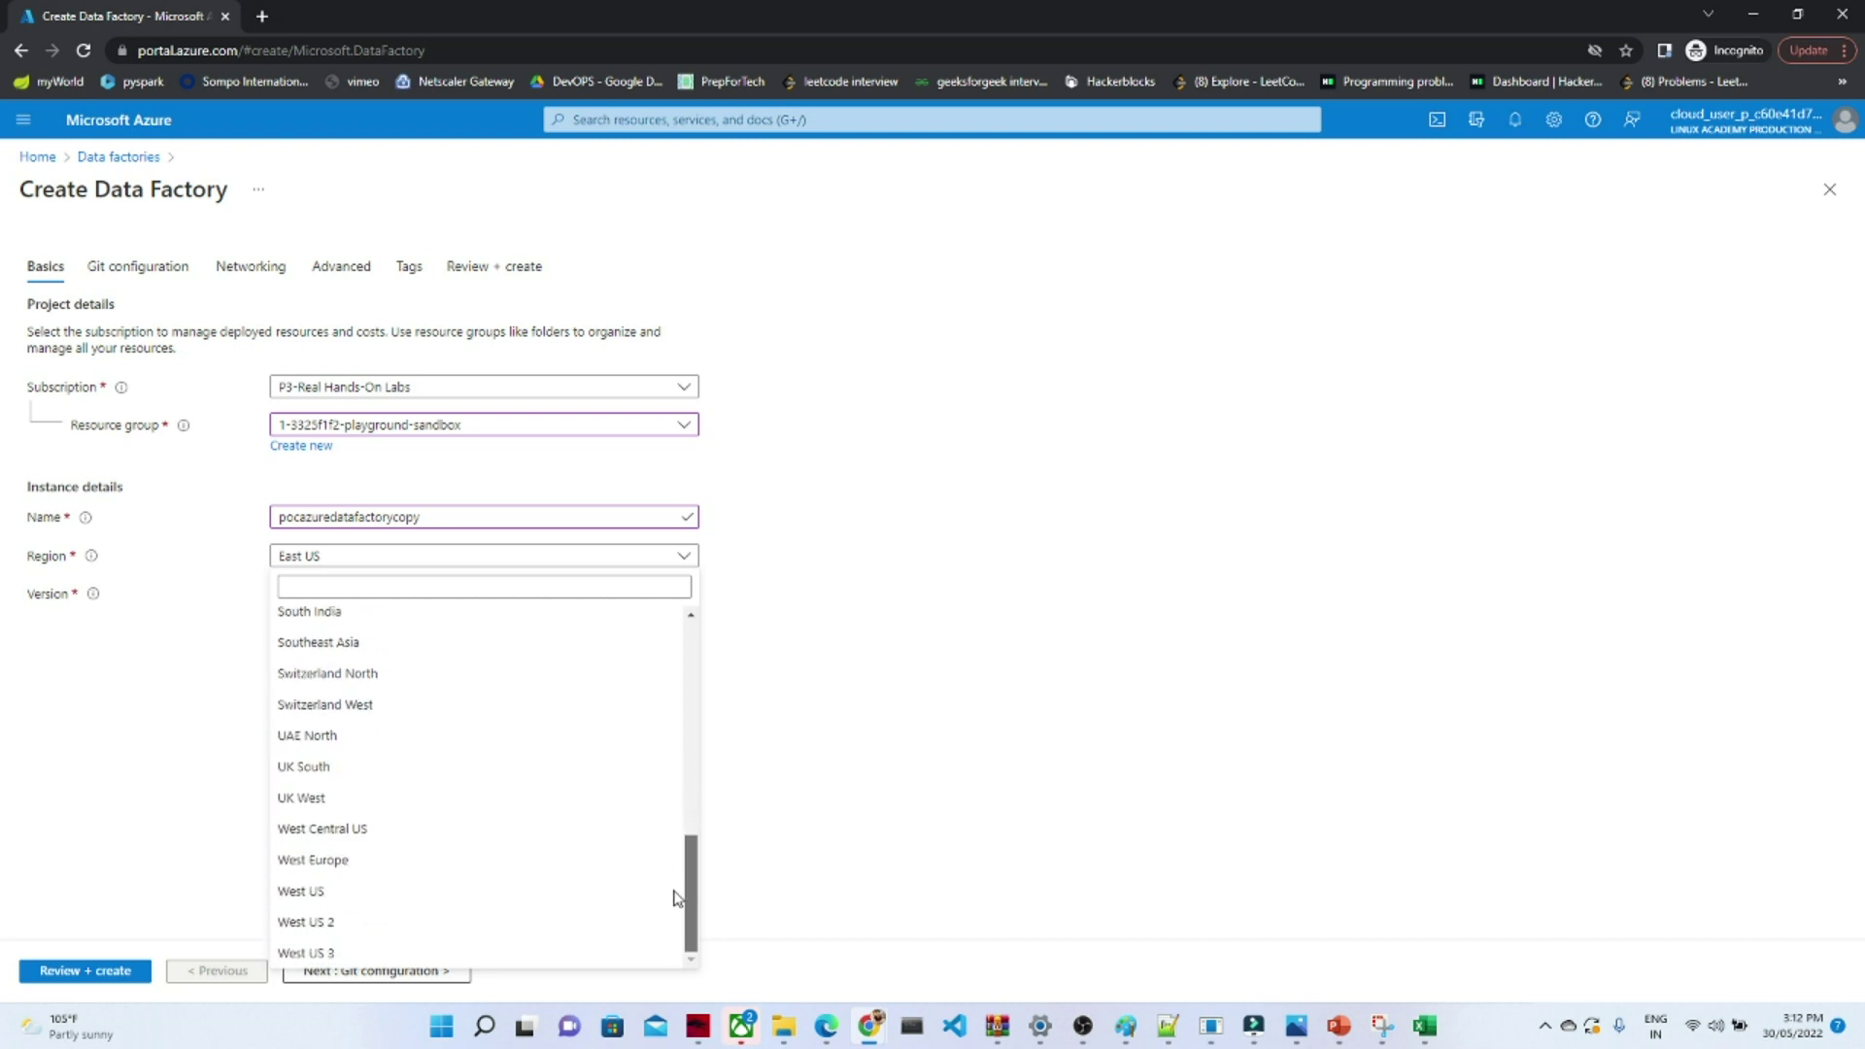
left_click(334, 924)
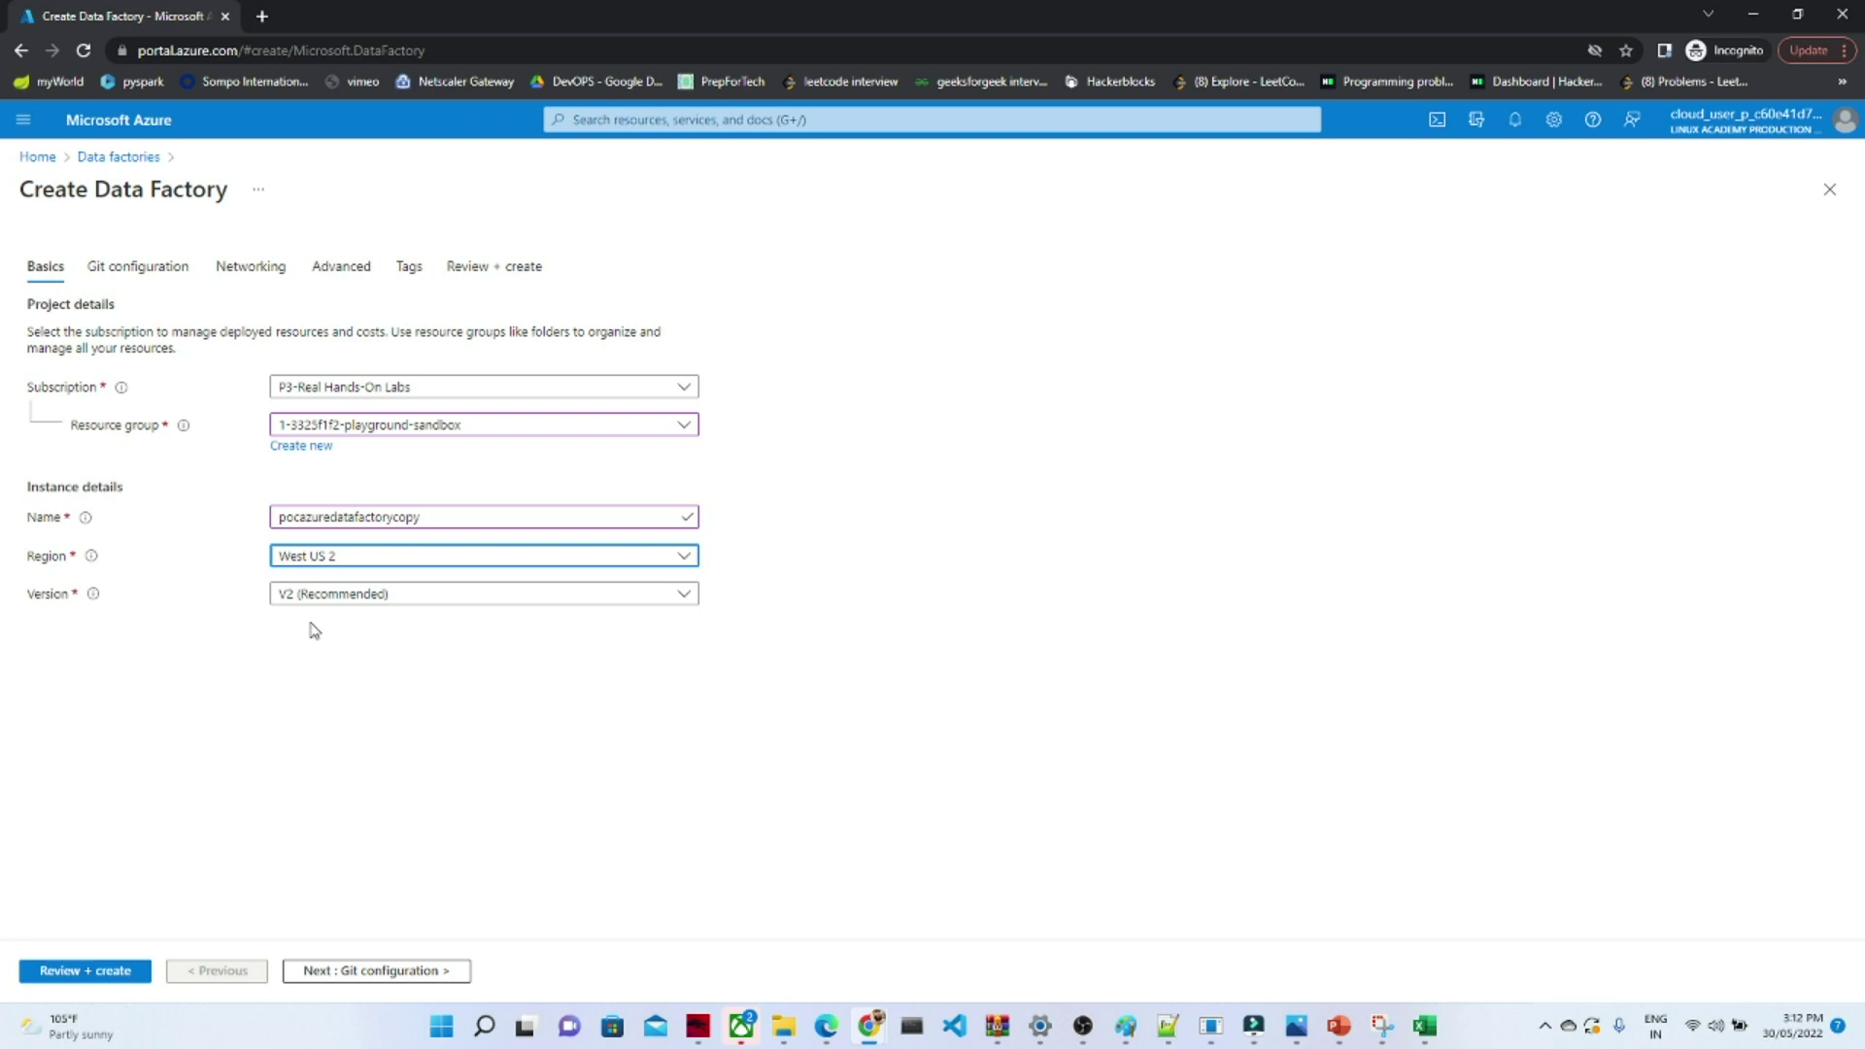
left_click(551, 594)
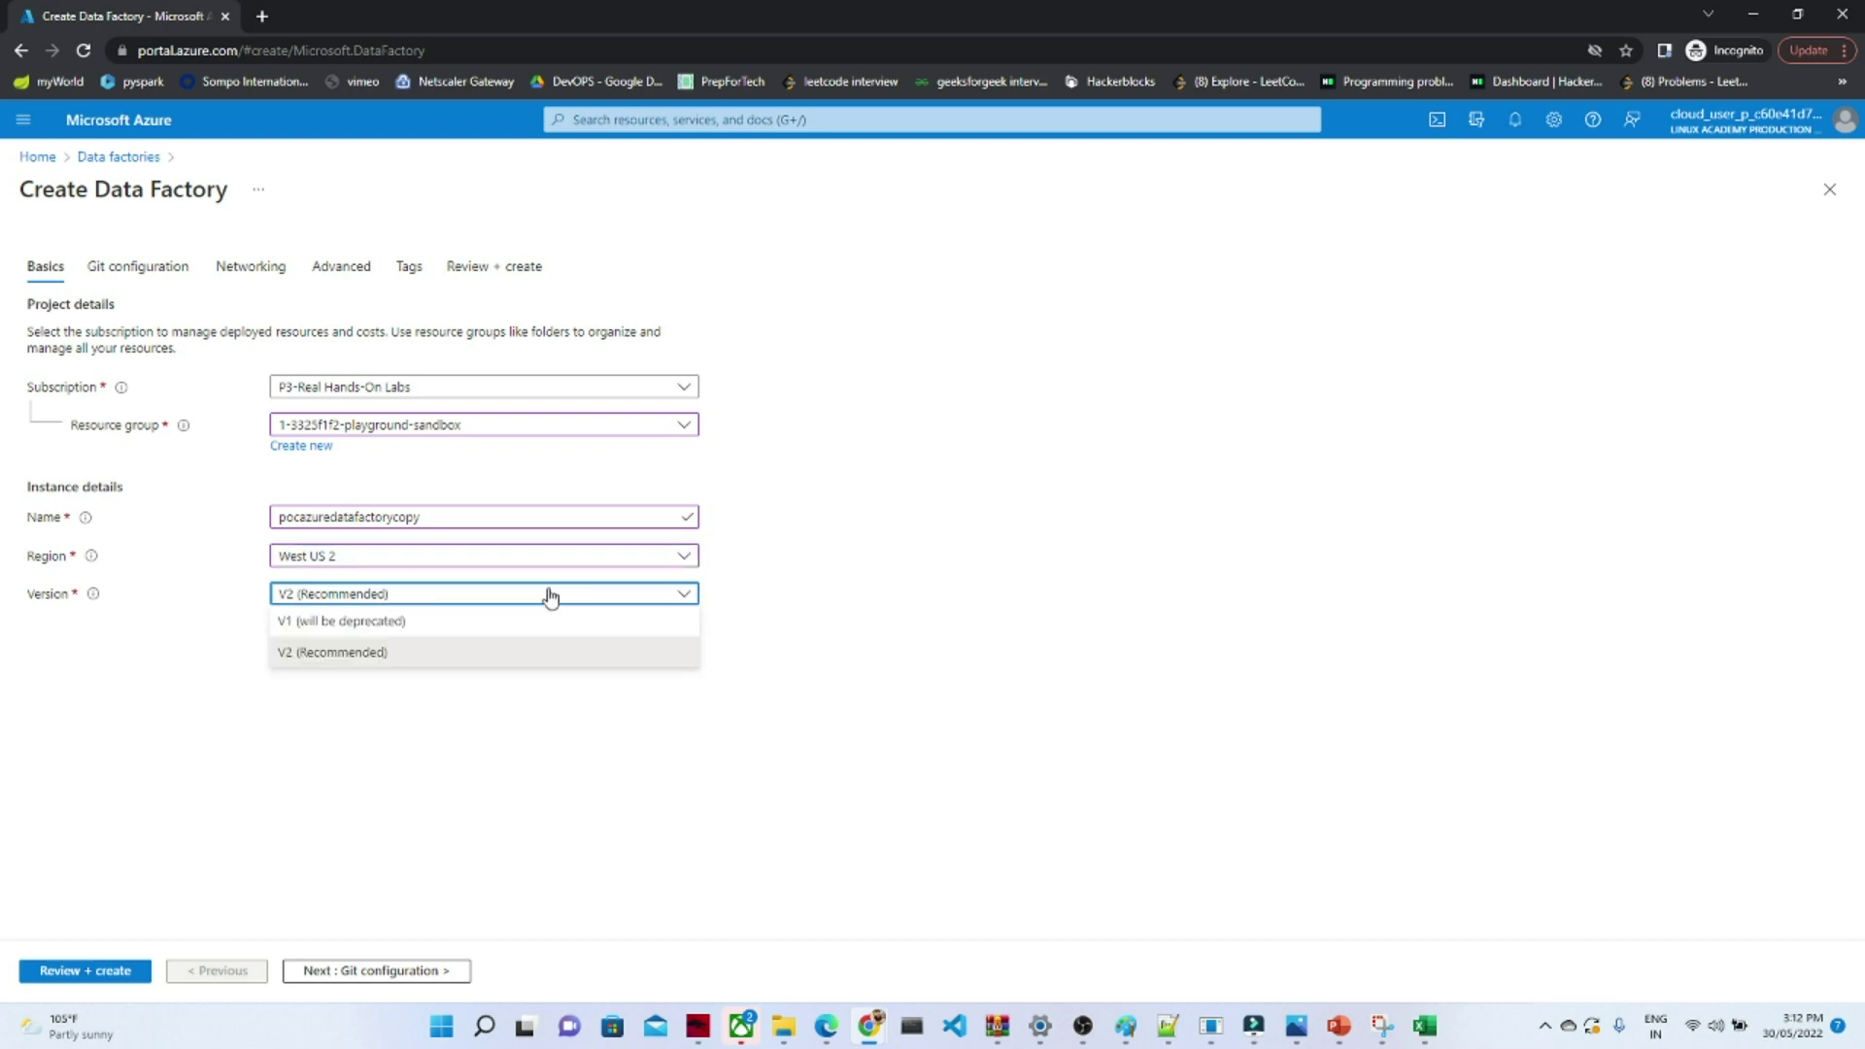
left_click(550, 596)
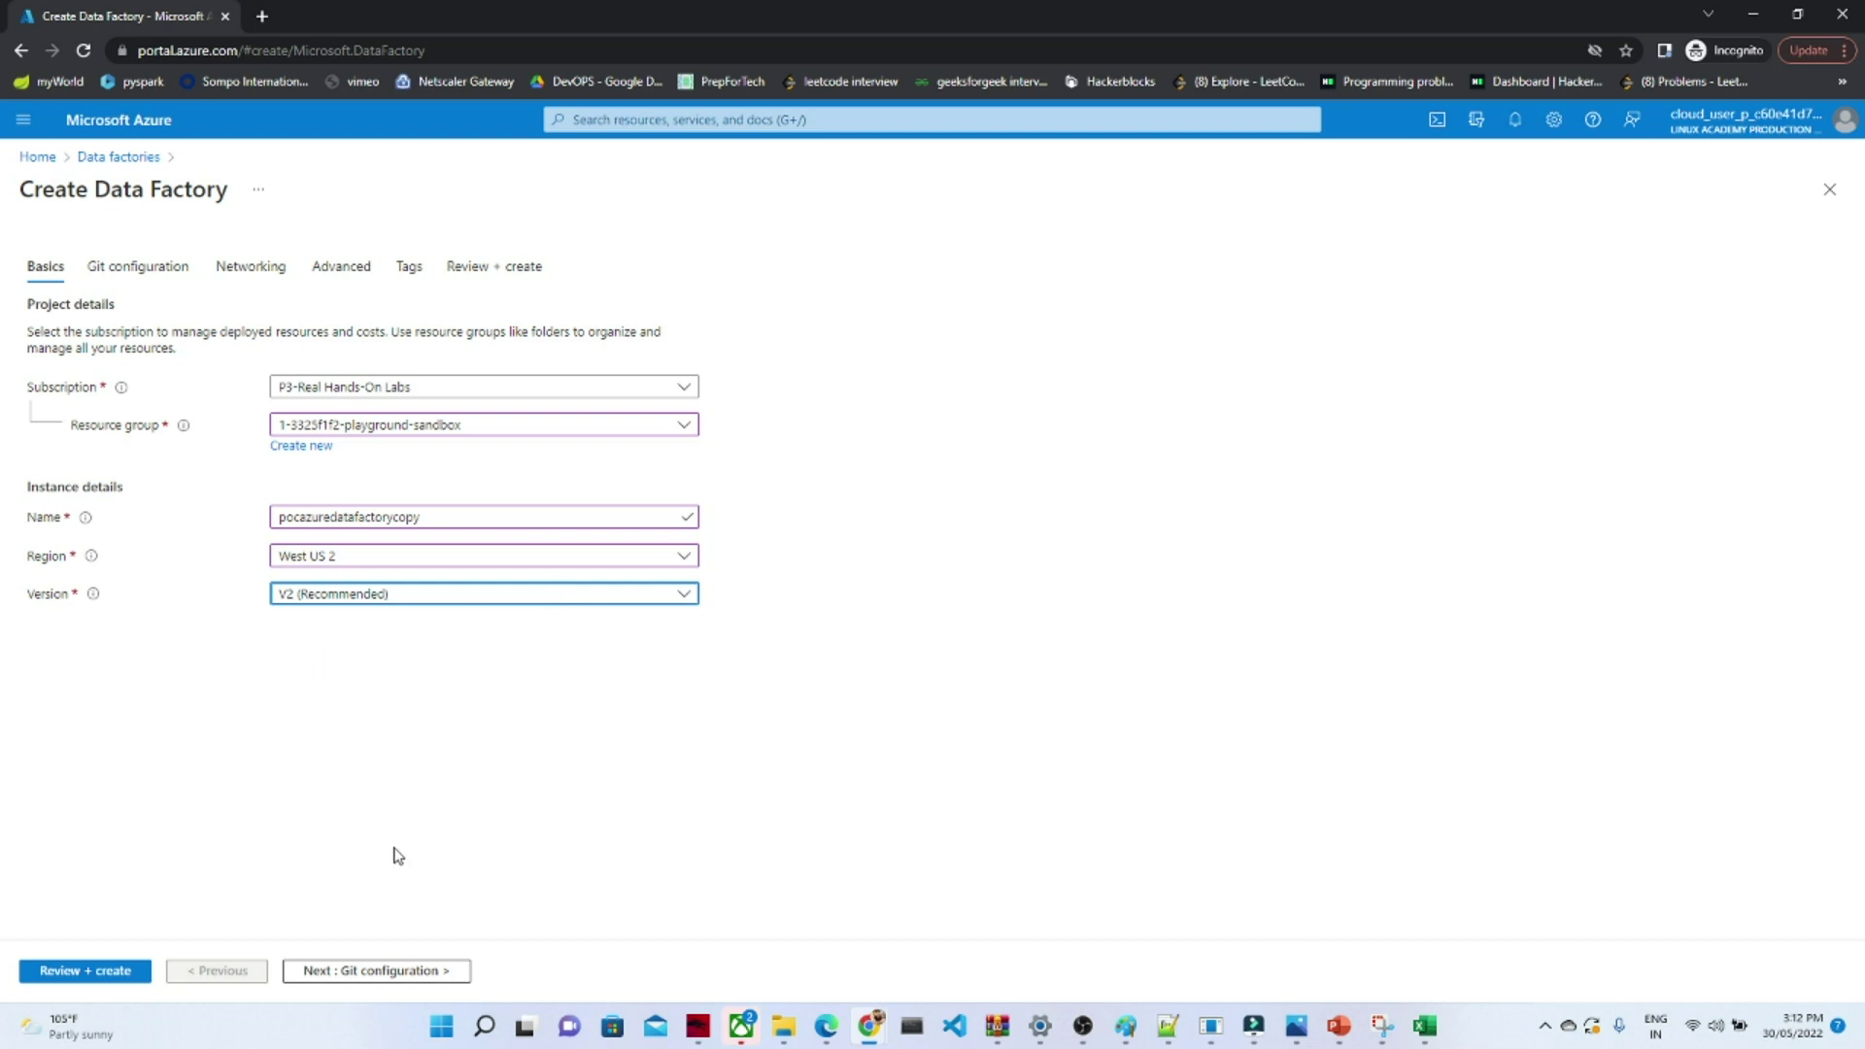
left_click(348, 972)
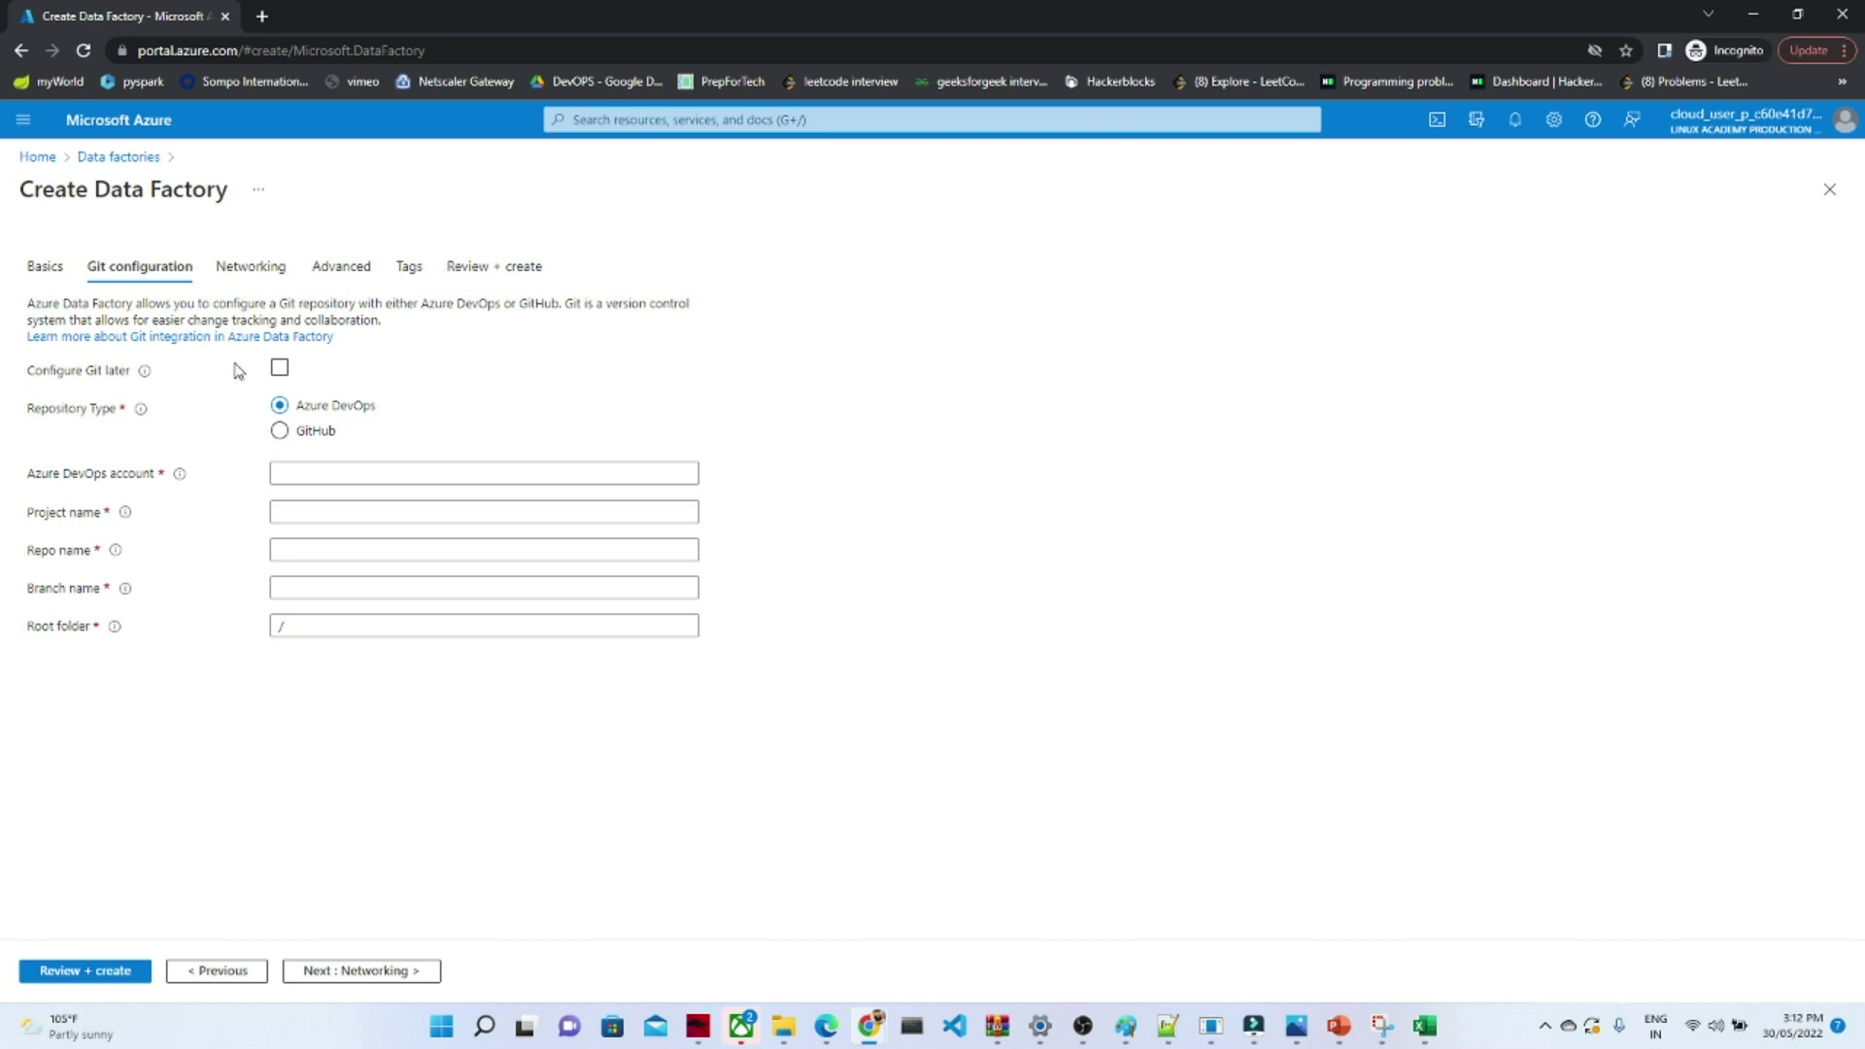
- Defer Git with Configure Git later and skip past Networking and Advanced to Tags
left_click(280, 369)
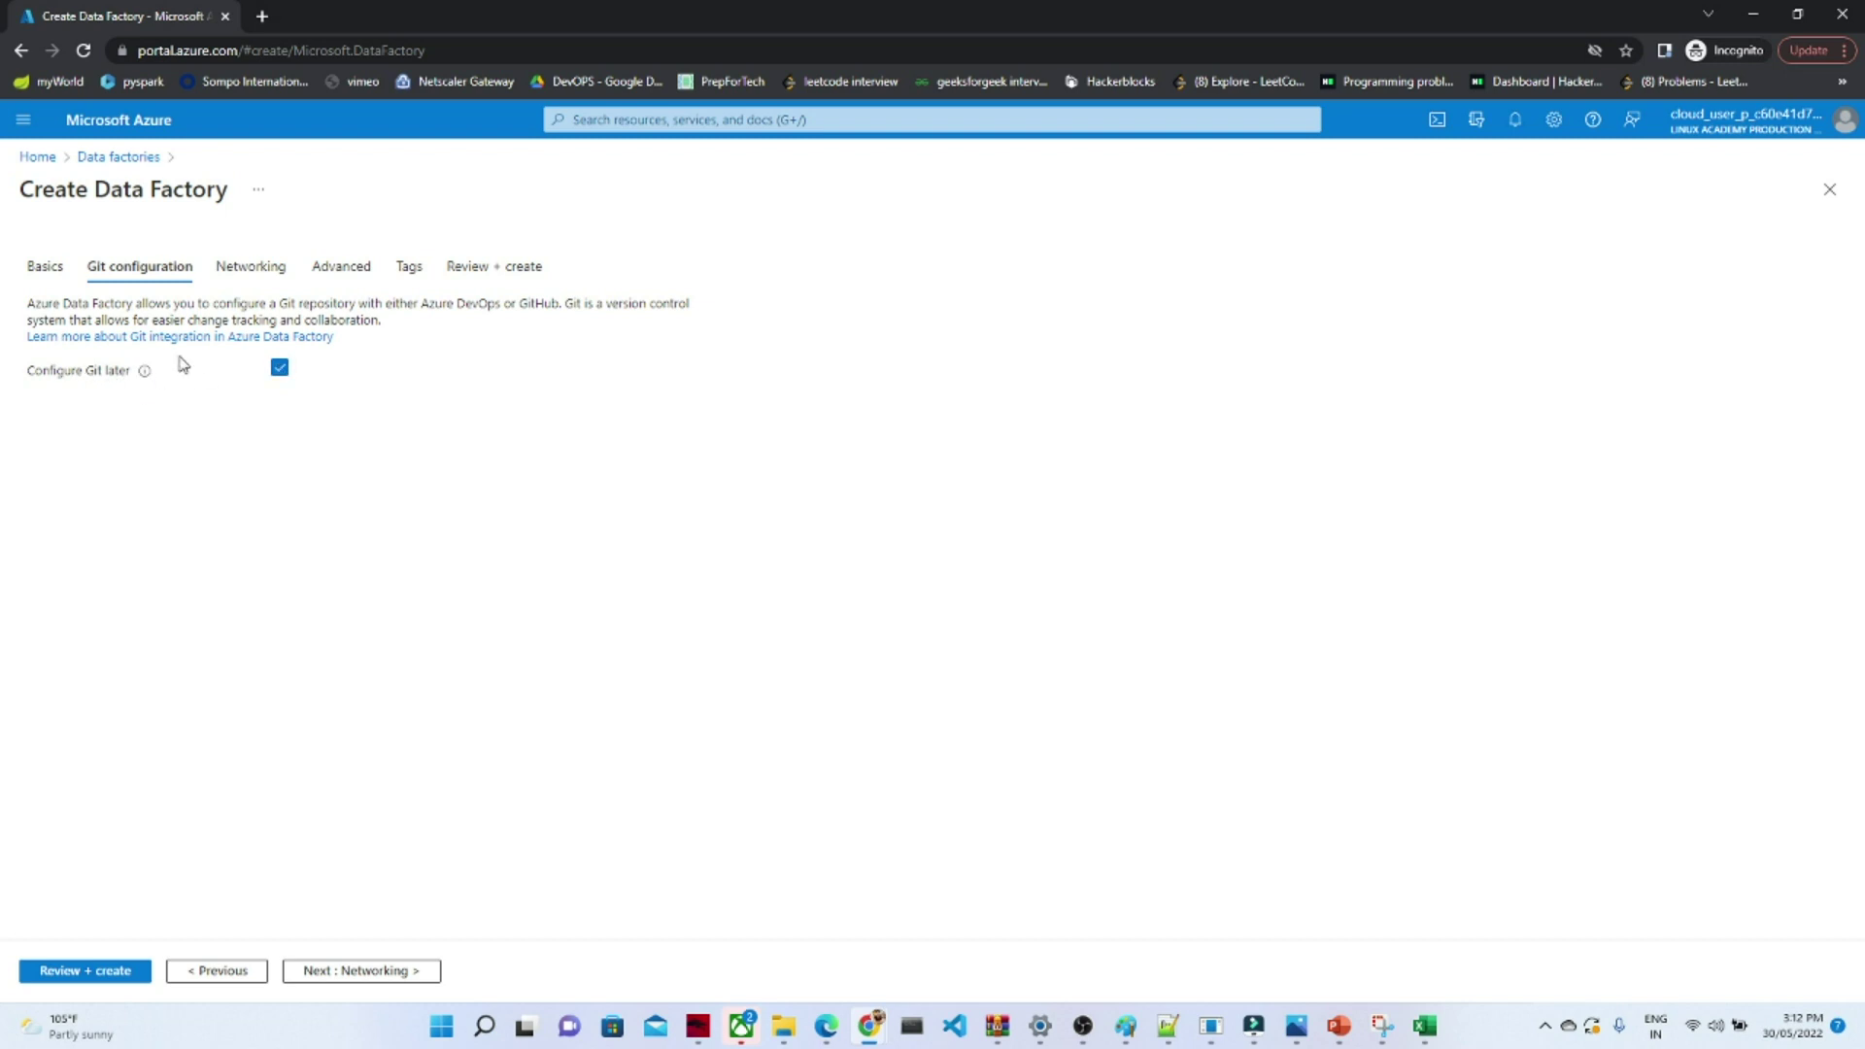
left_click(381, 975)
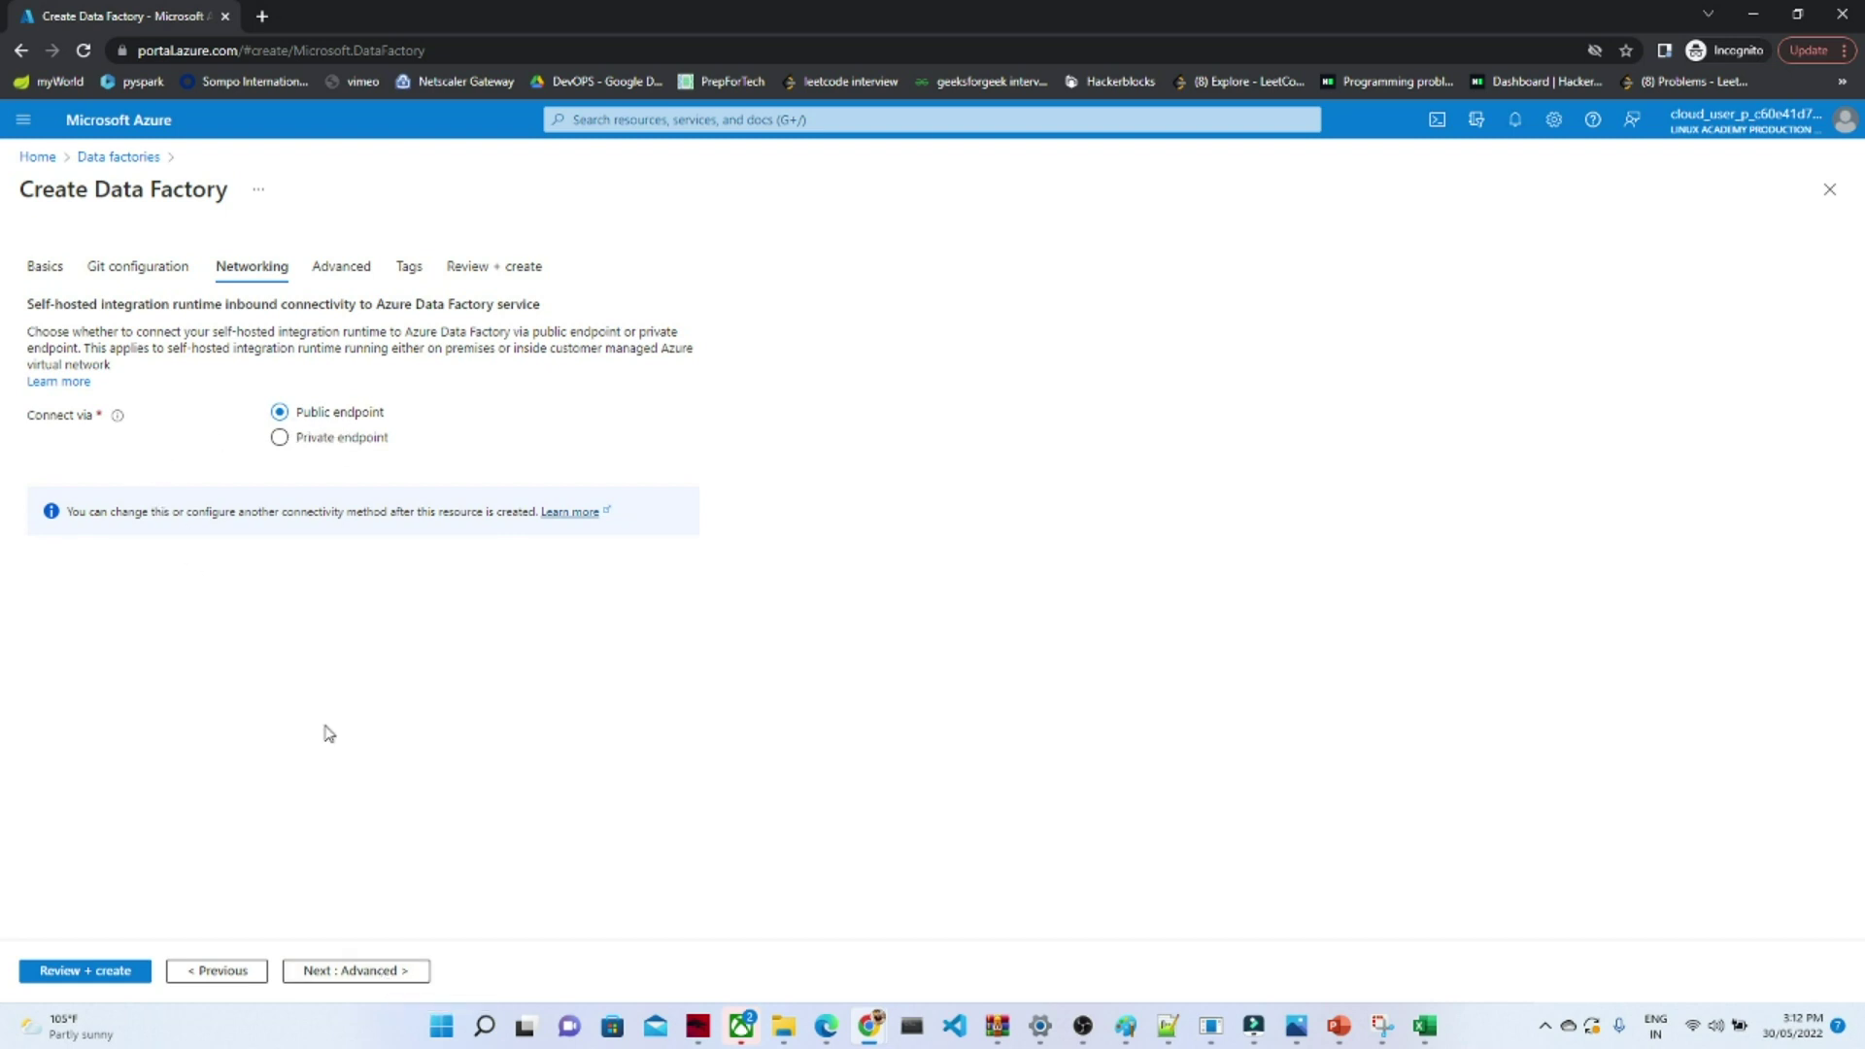
left_click(360, 972)
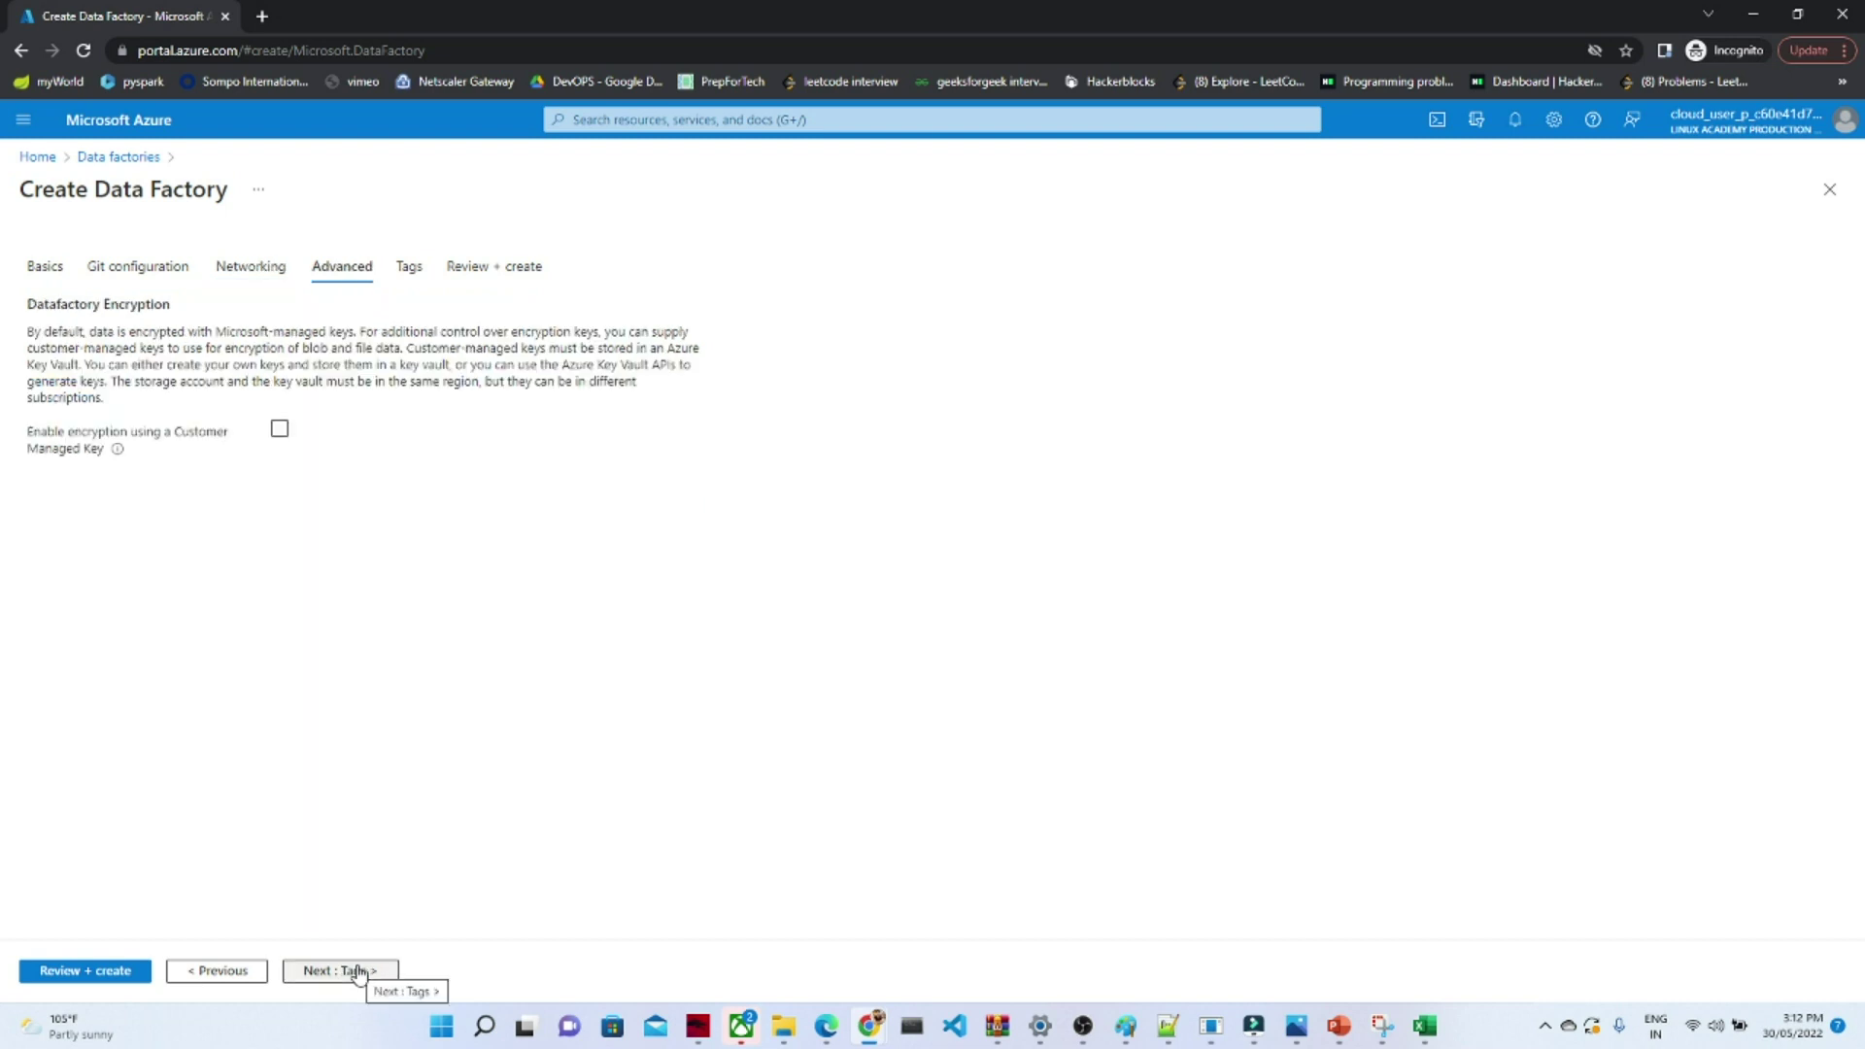
left_click(357, 972)
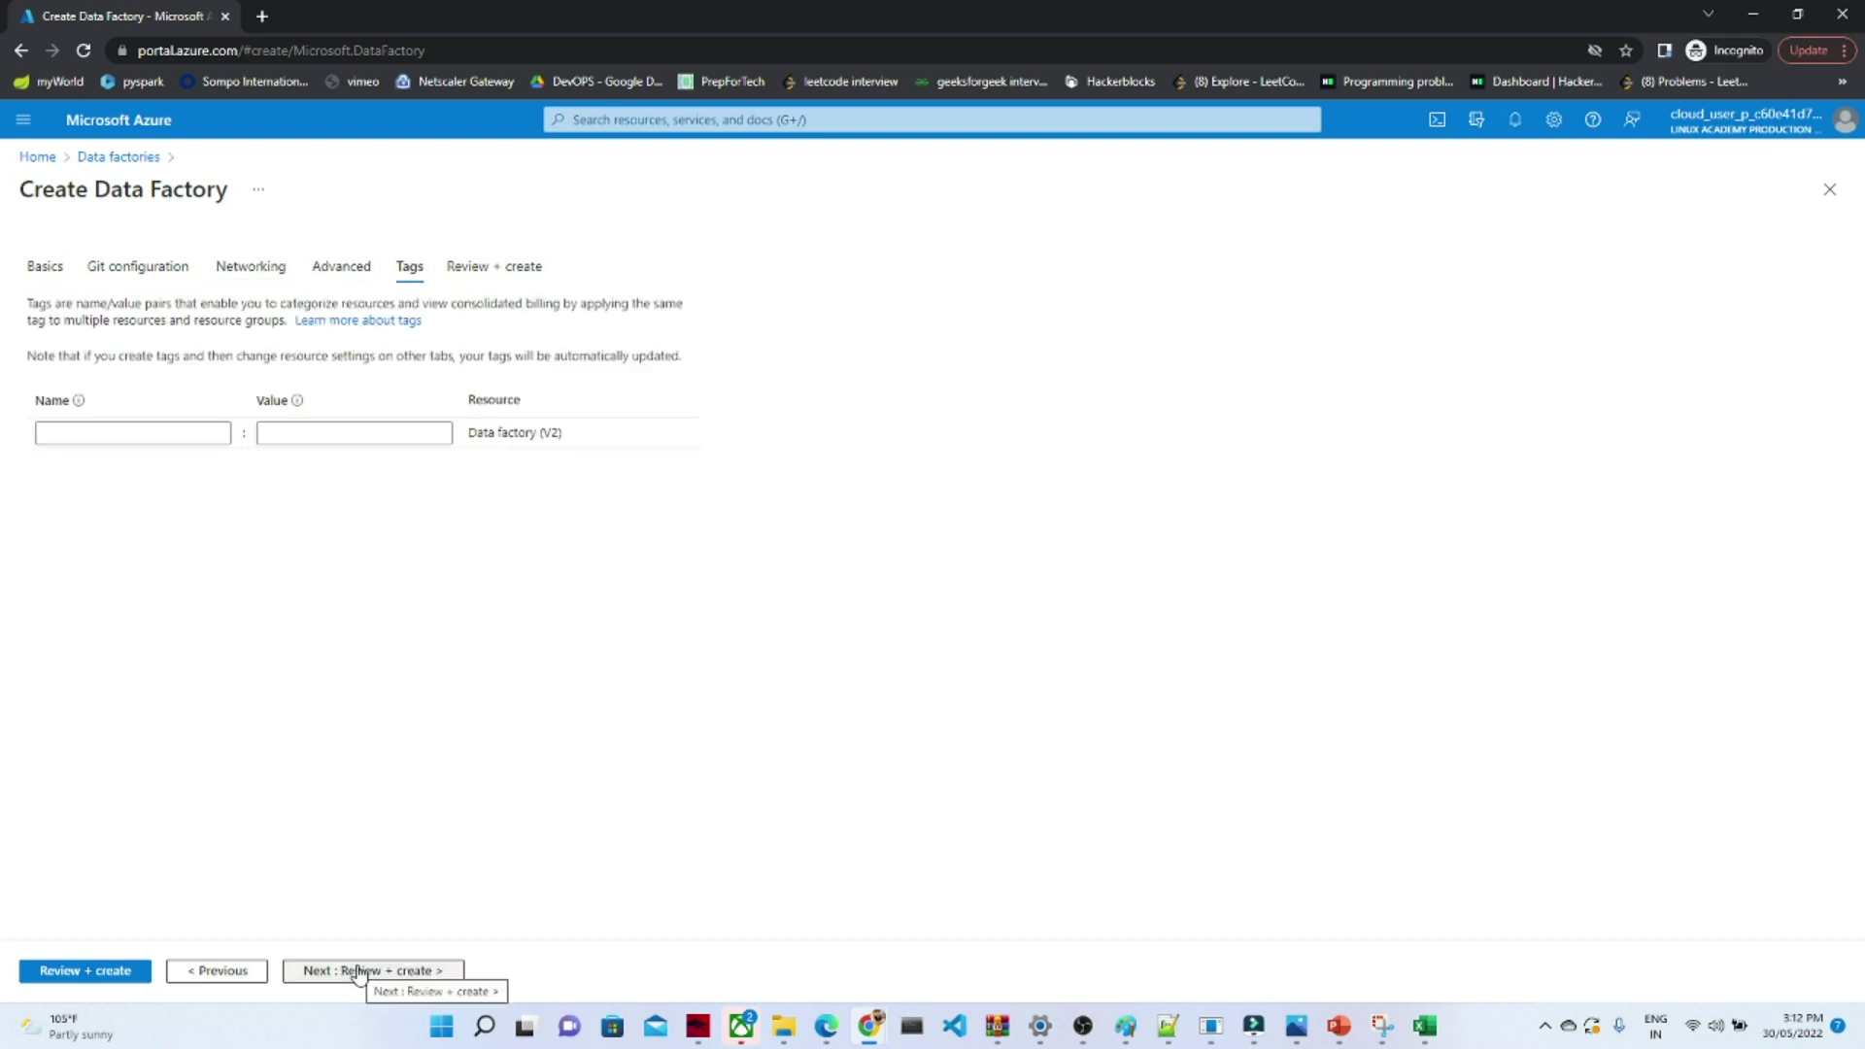
- Add the tag pocdatafactory with value pocdatafactory and run Review + create validation
left_click(78, 428)
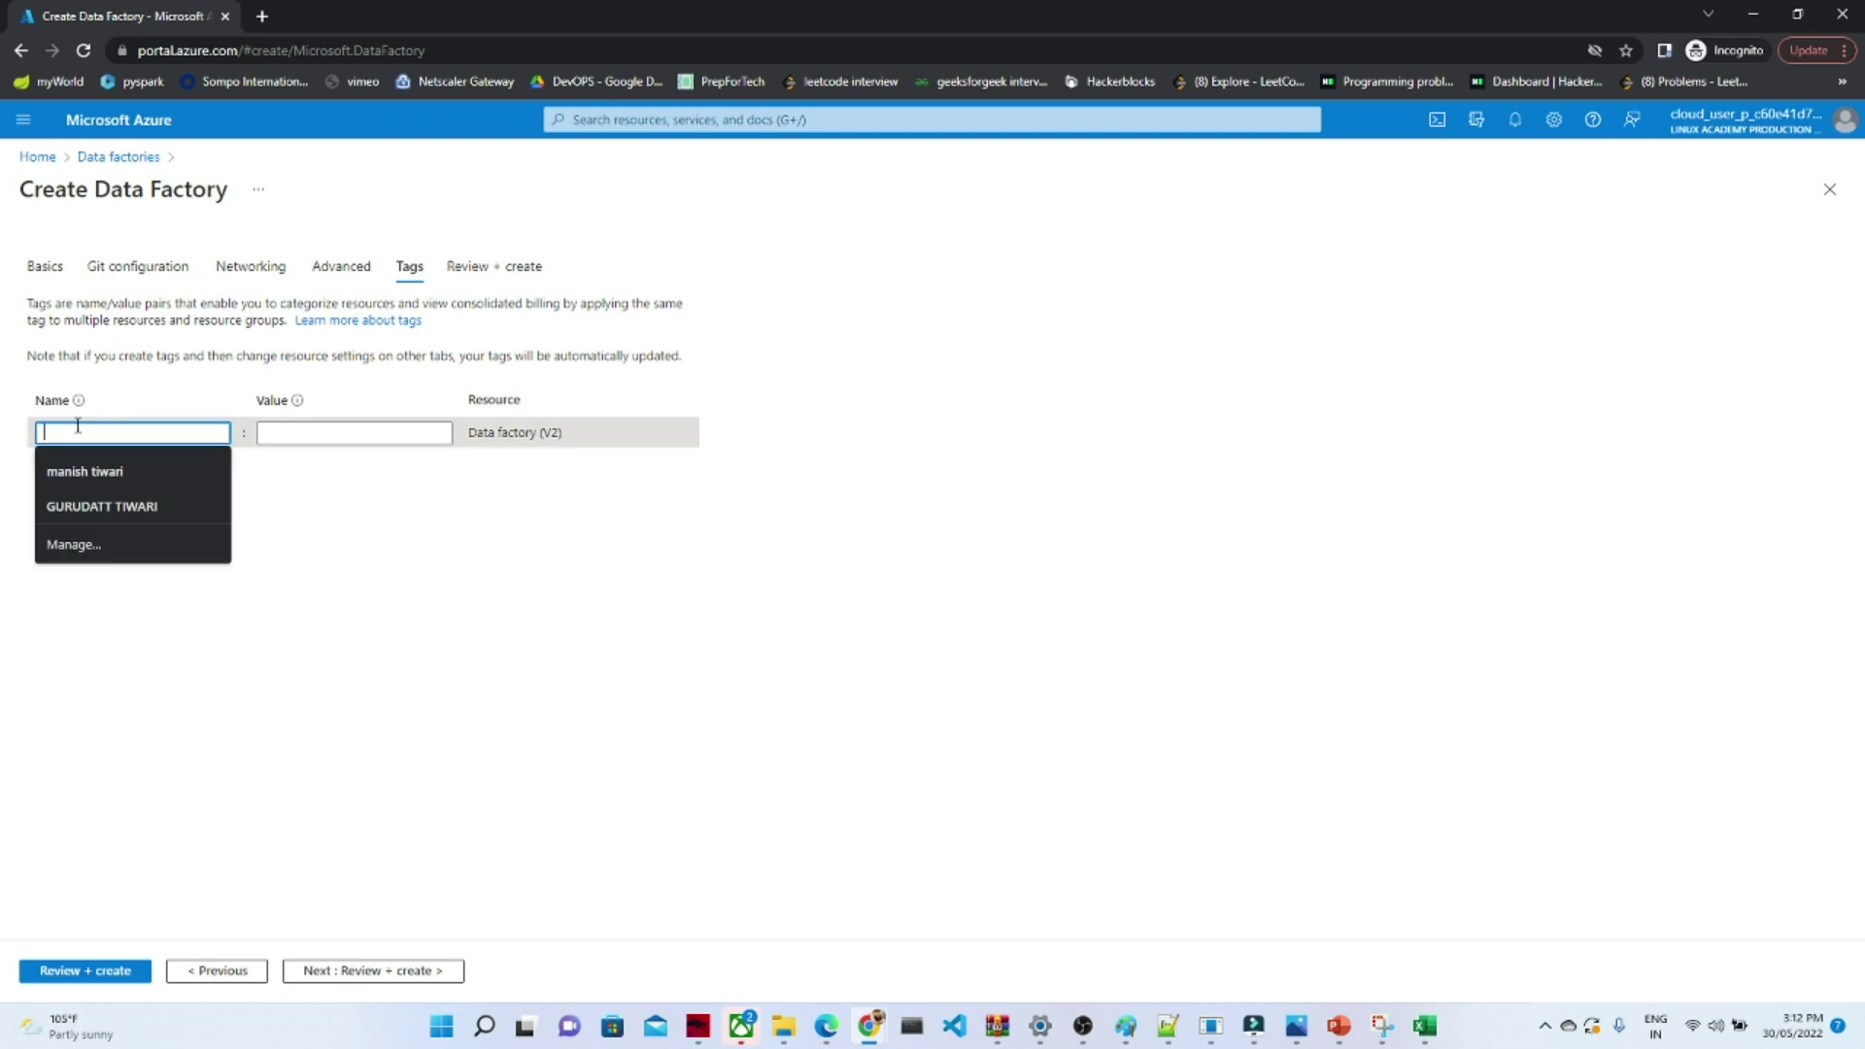
type("po")
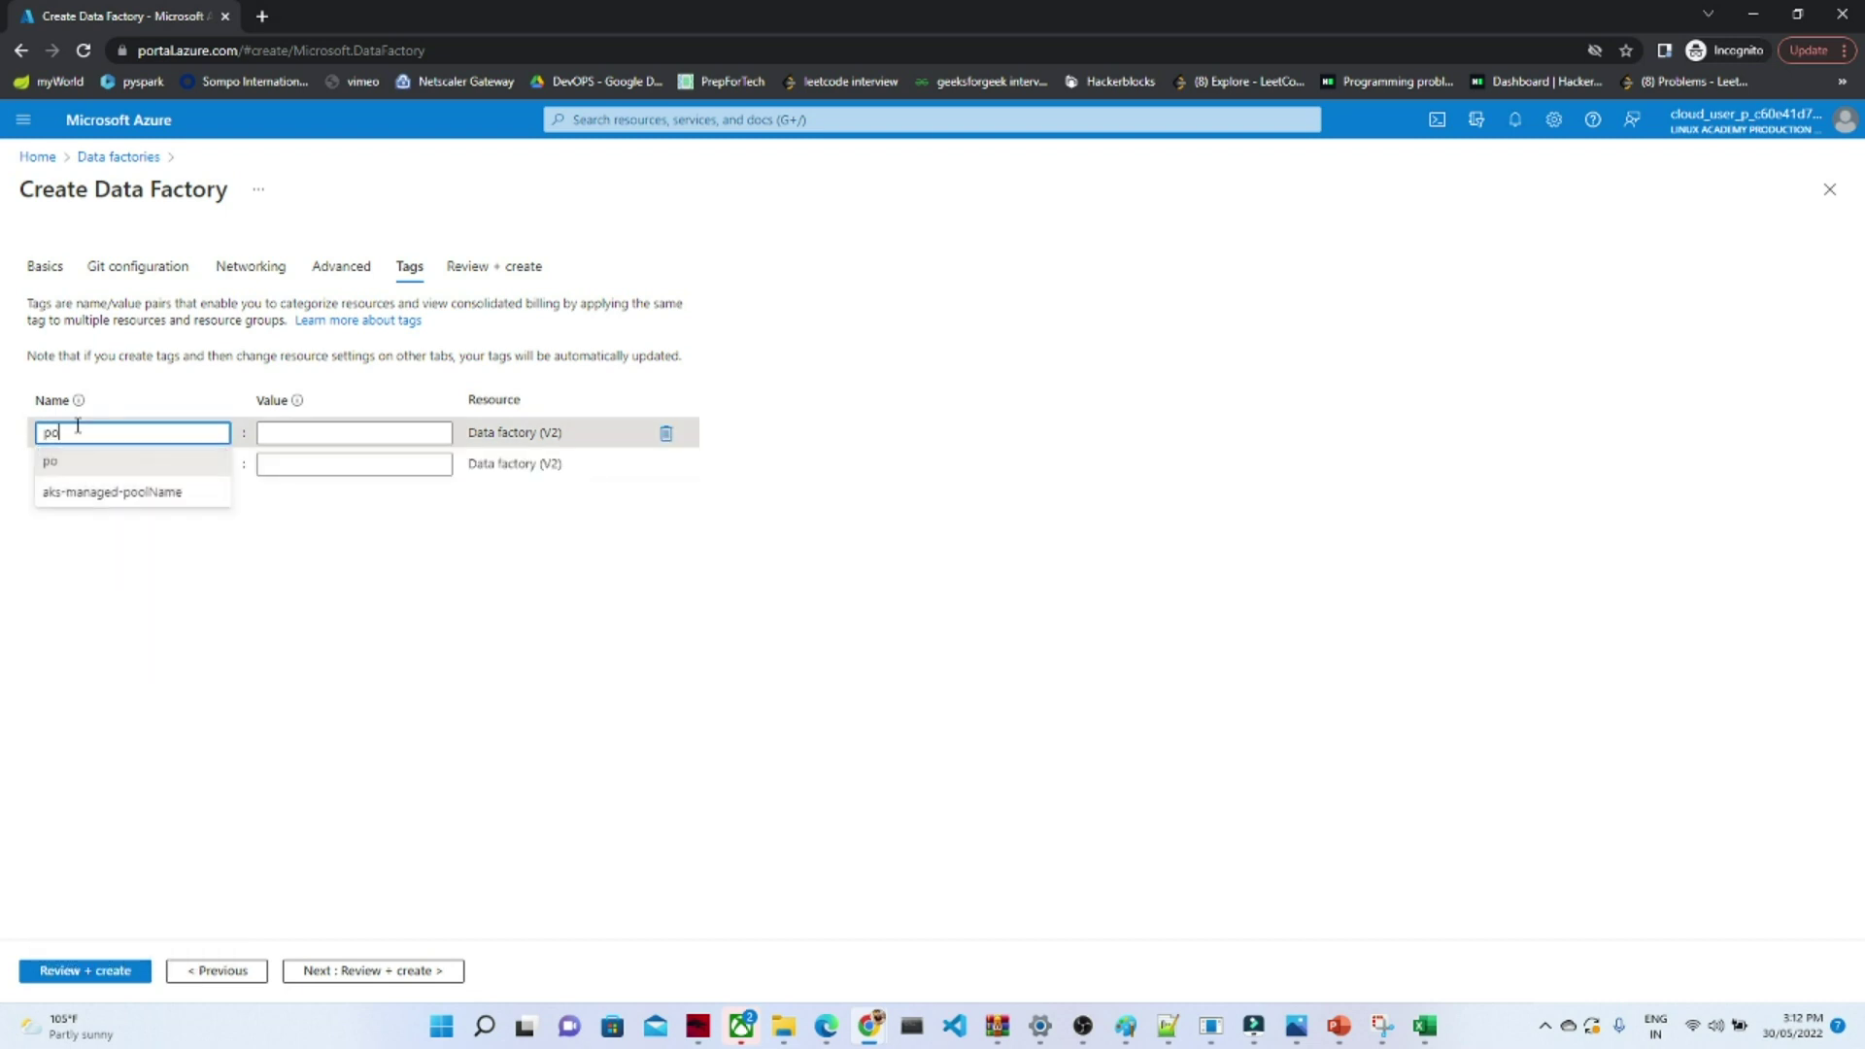
type("c")
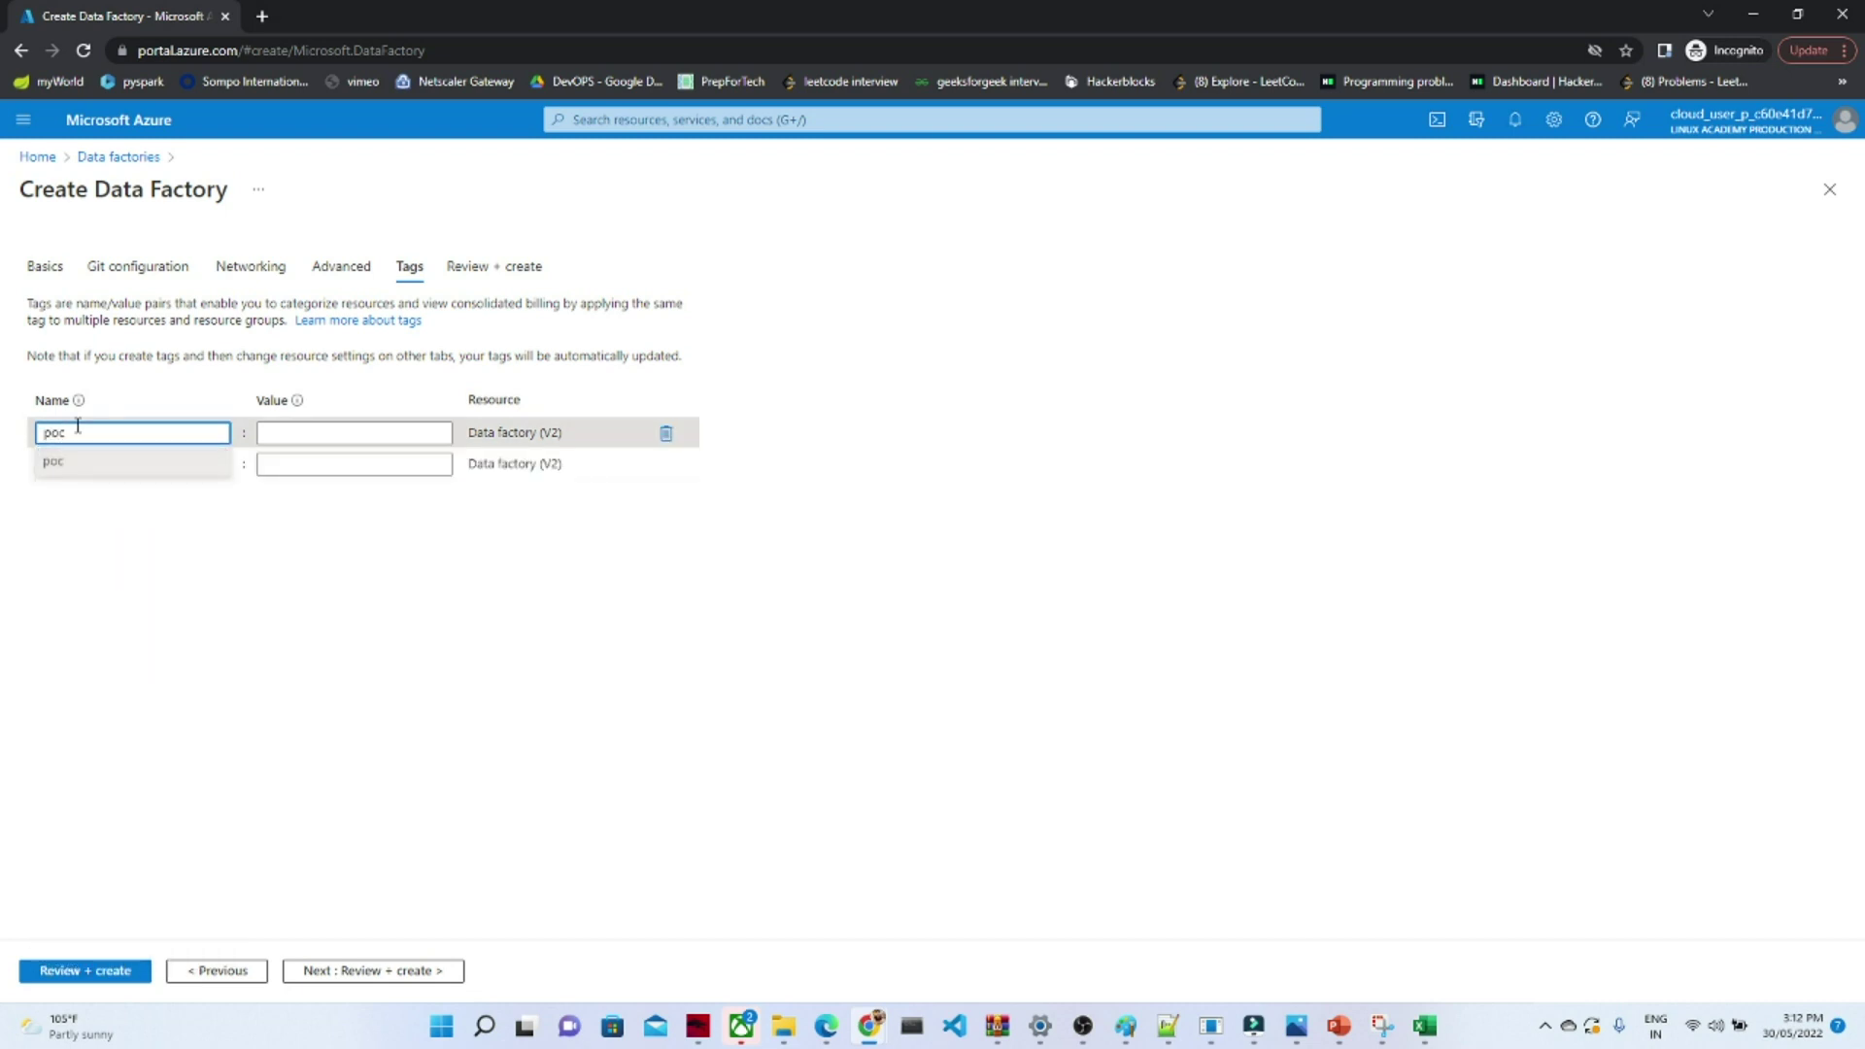
type("datafactory")
left_click(287, 432)
type("poc")
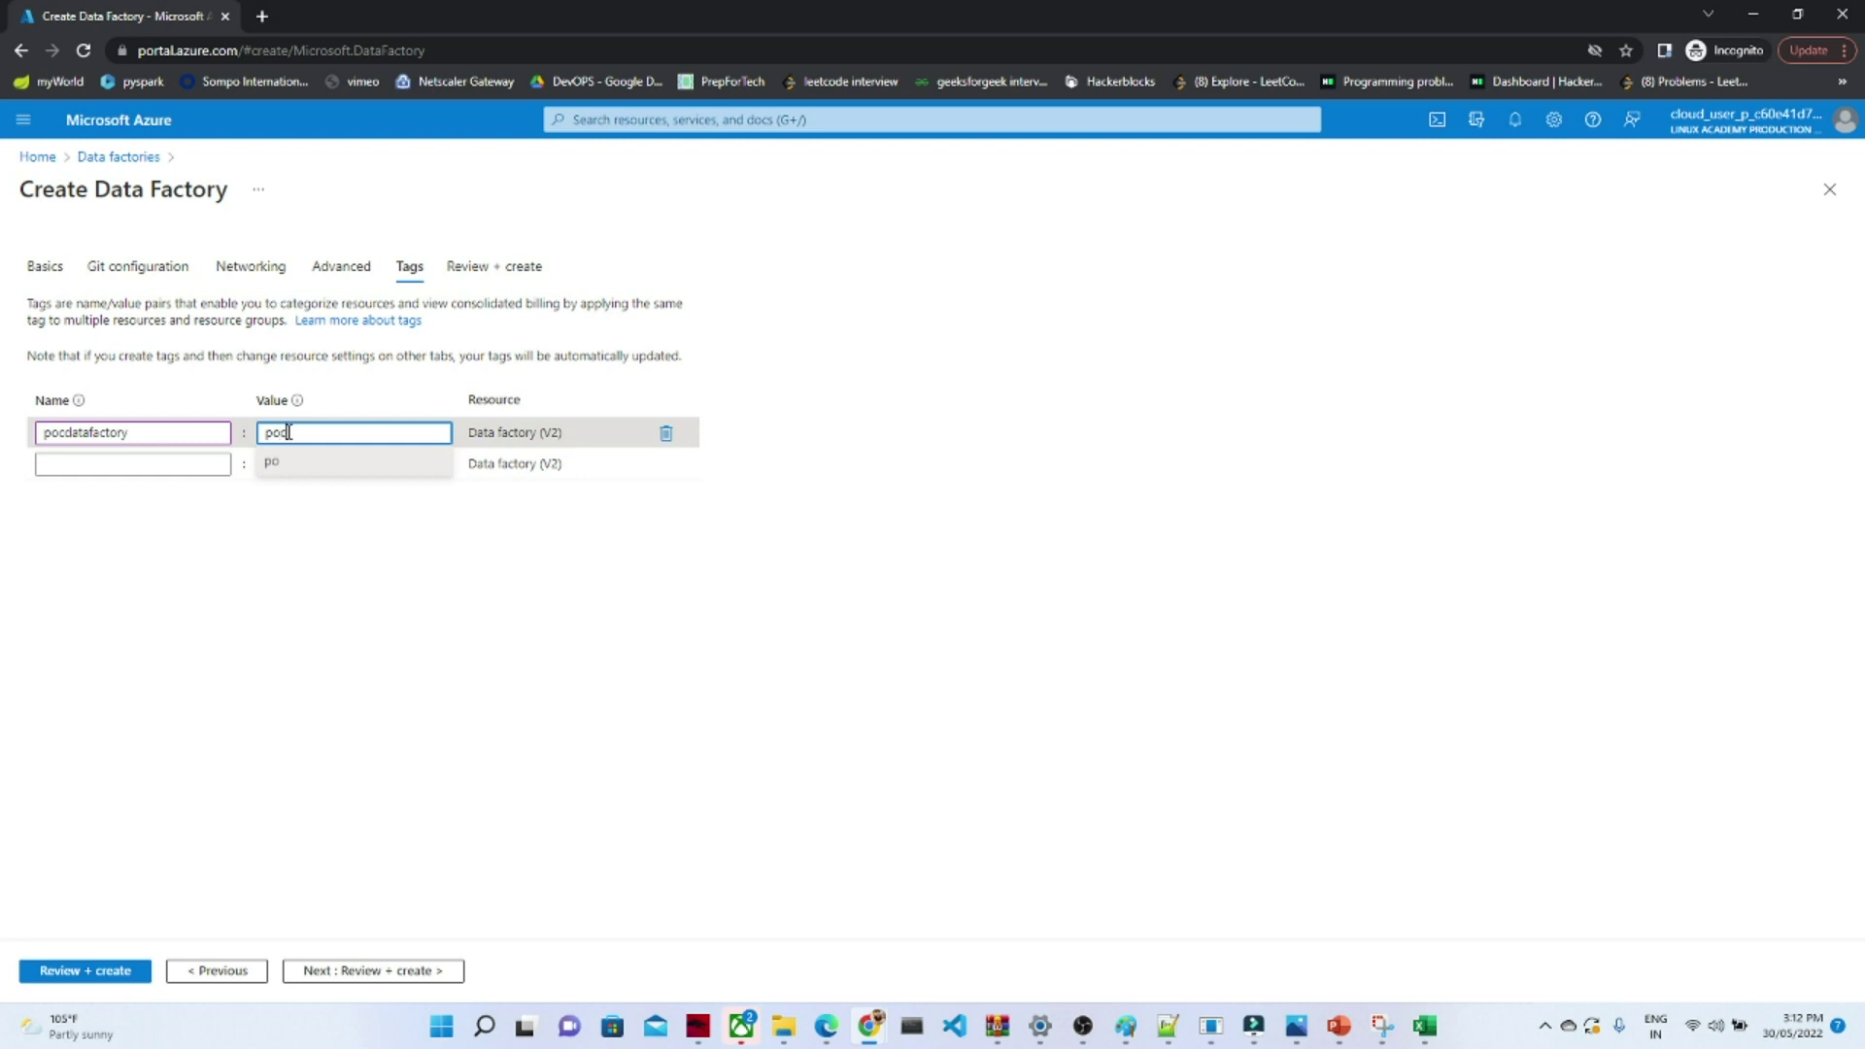
type("datafactory")
left_click(410, 625)
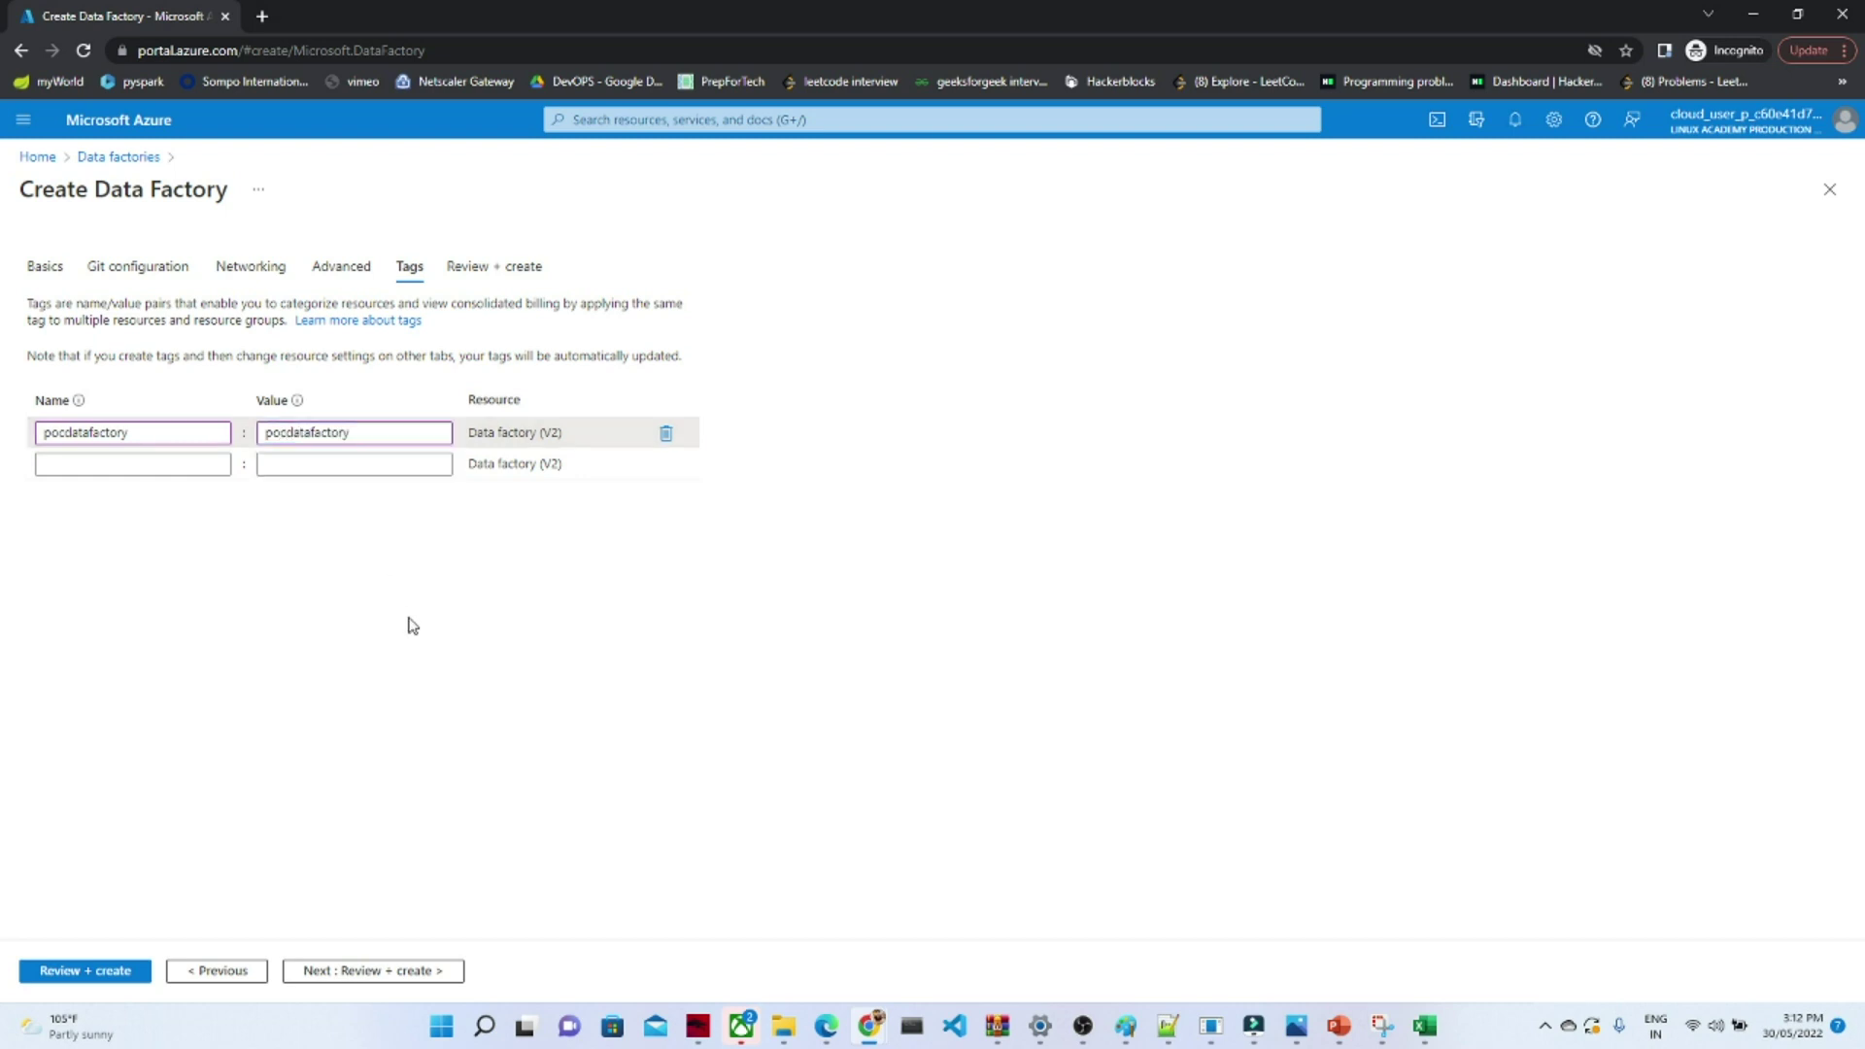
left_click(369, 971)
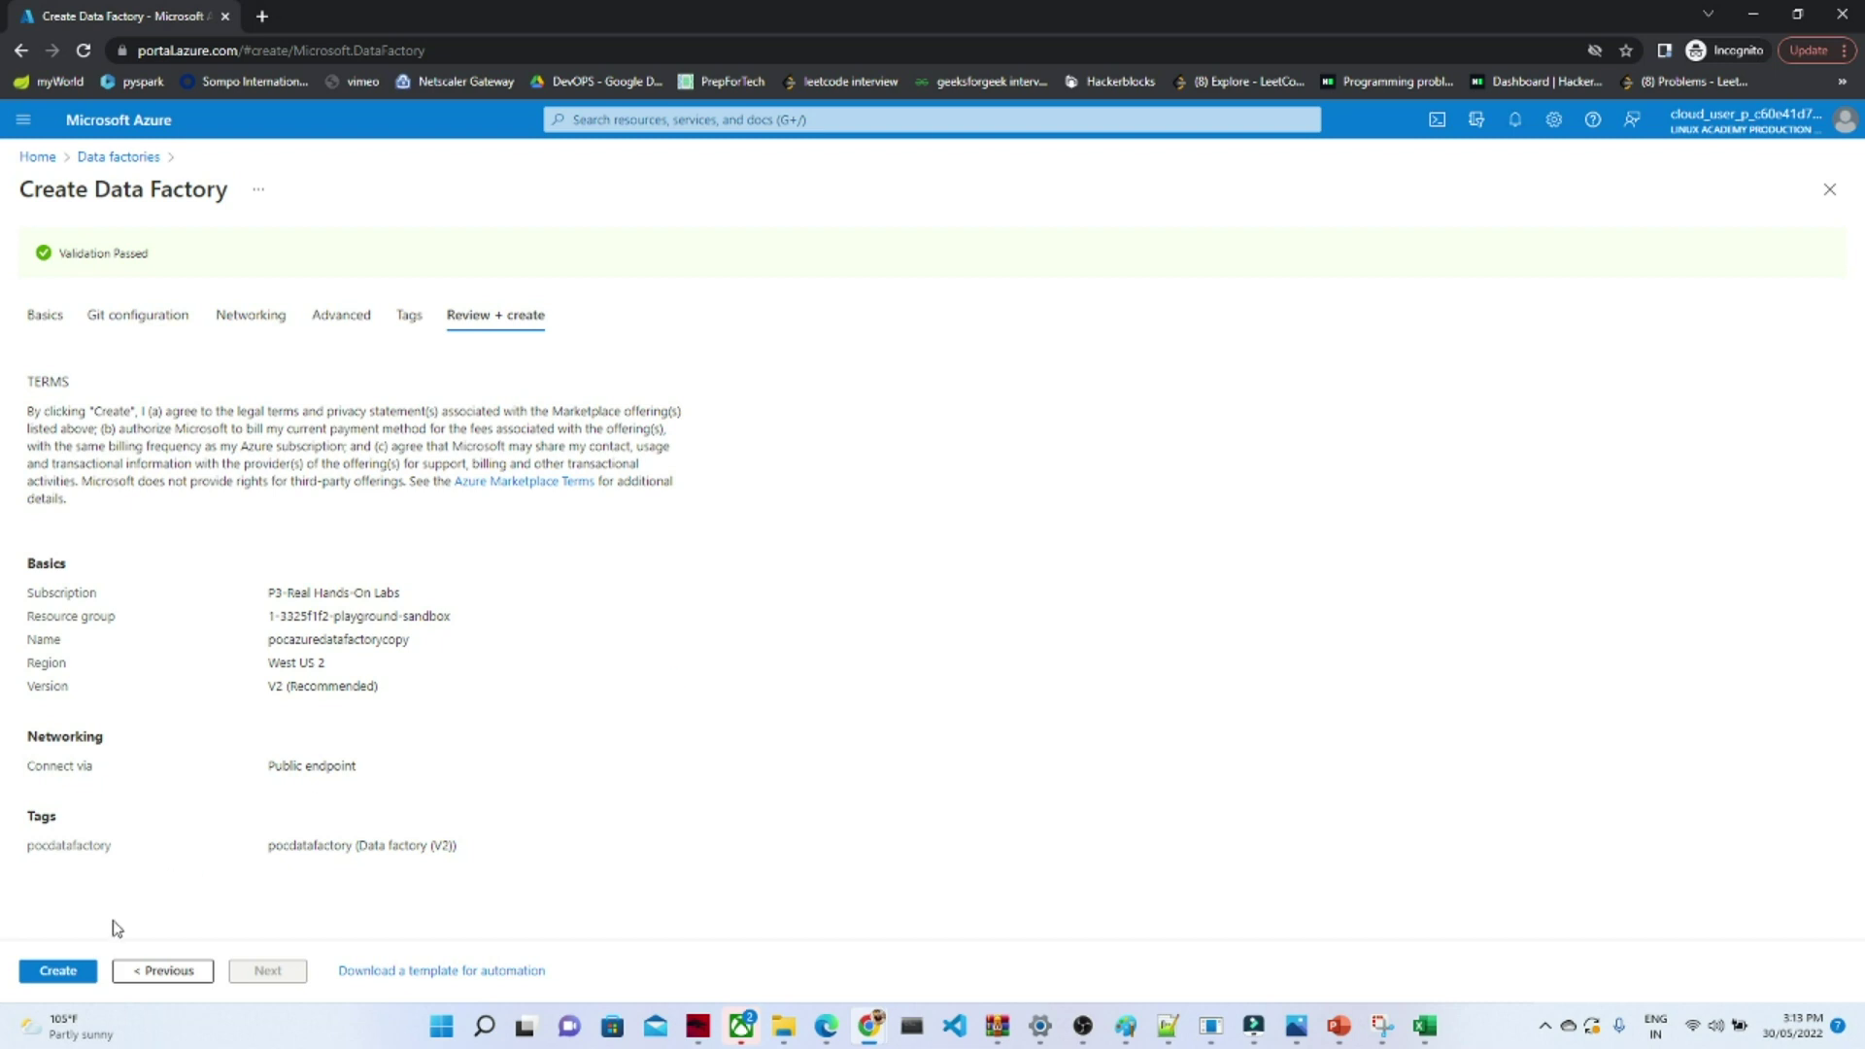
- Create the data factory and open its in-progress deployment from the notifications
left_click(59, 971)
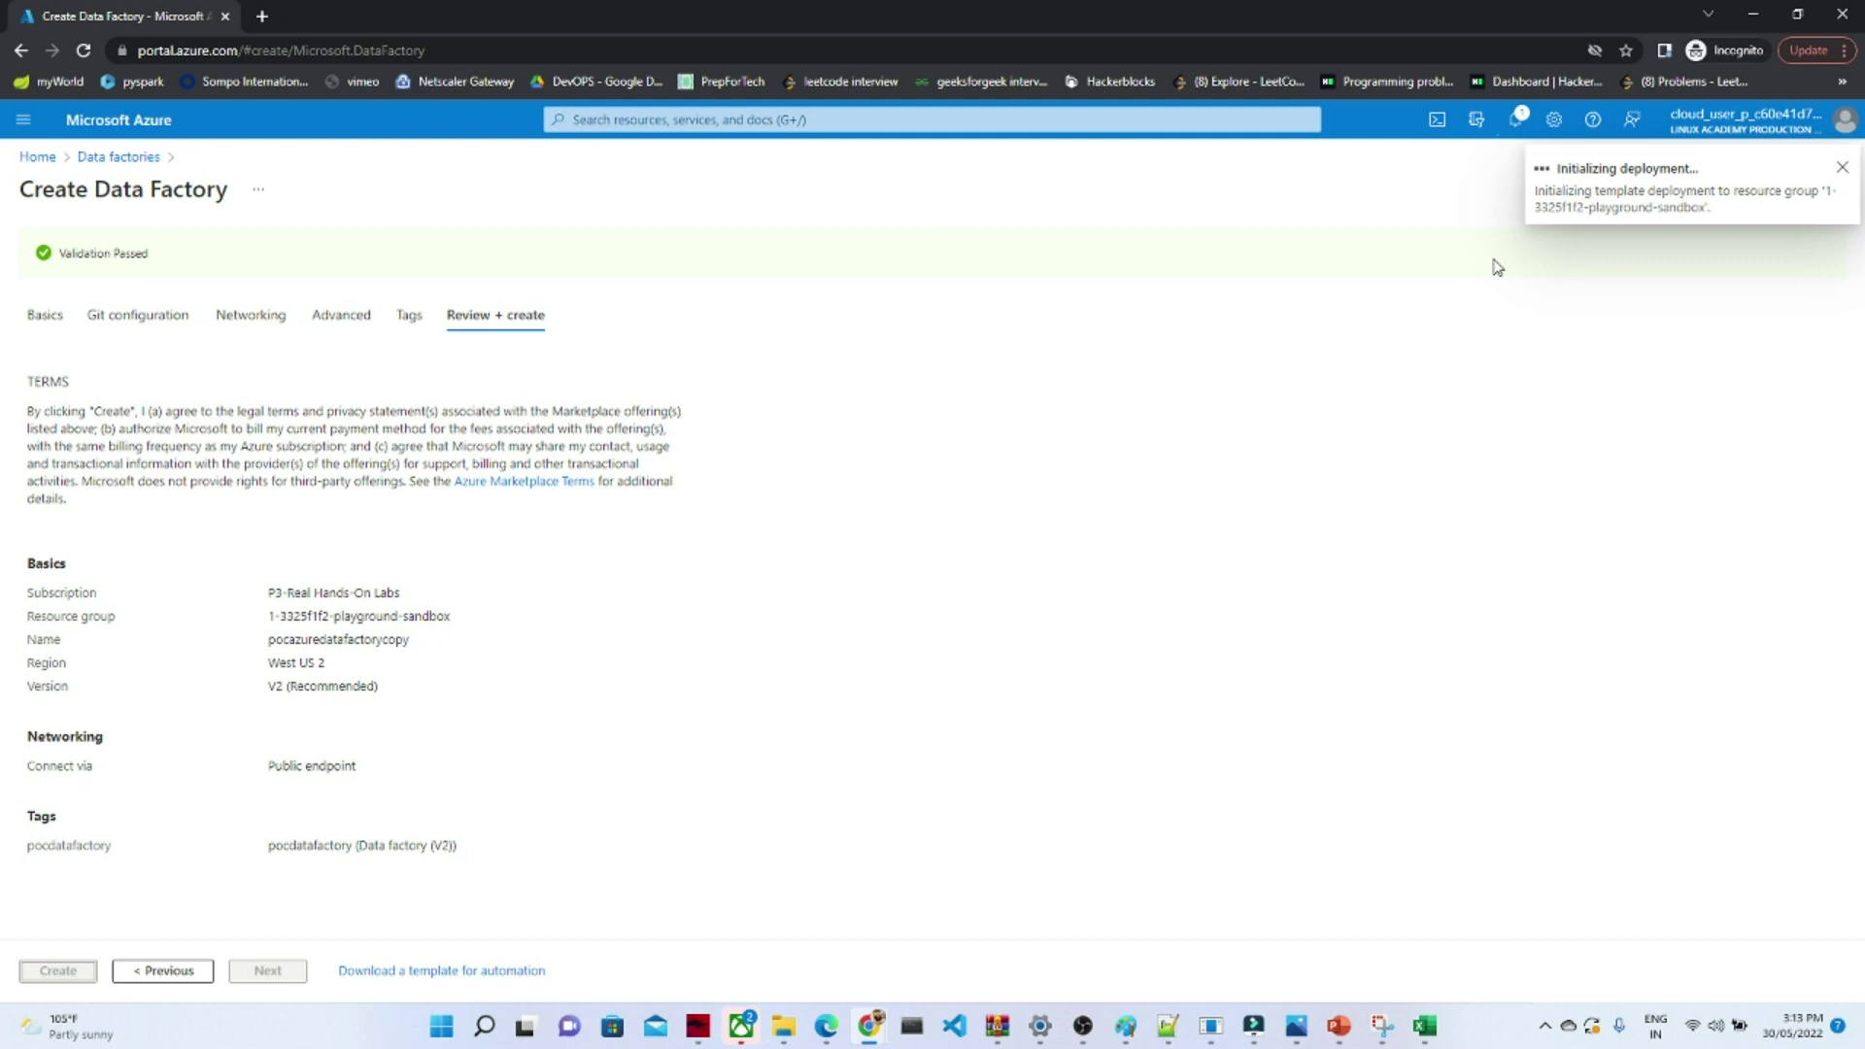
left_click(1518, 126)
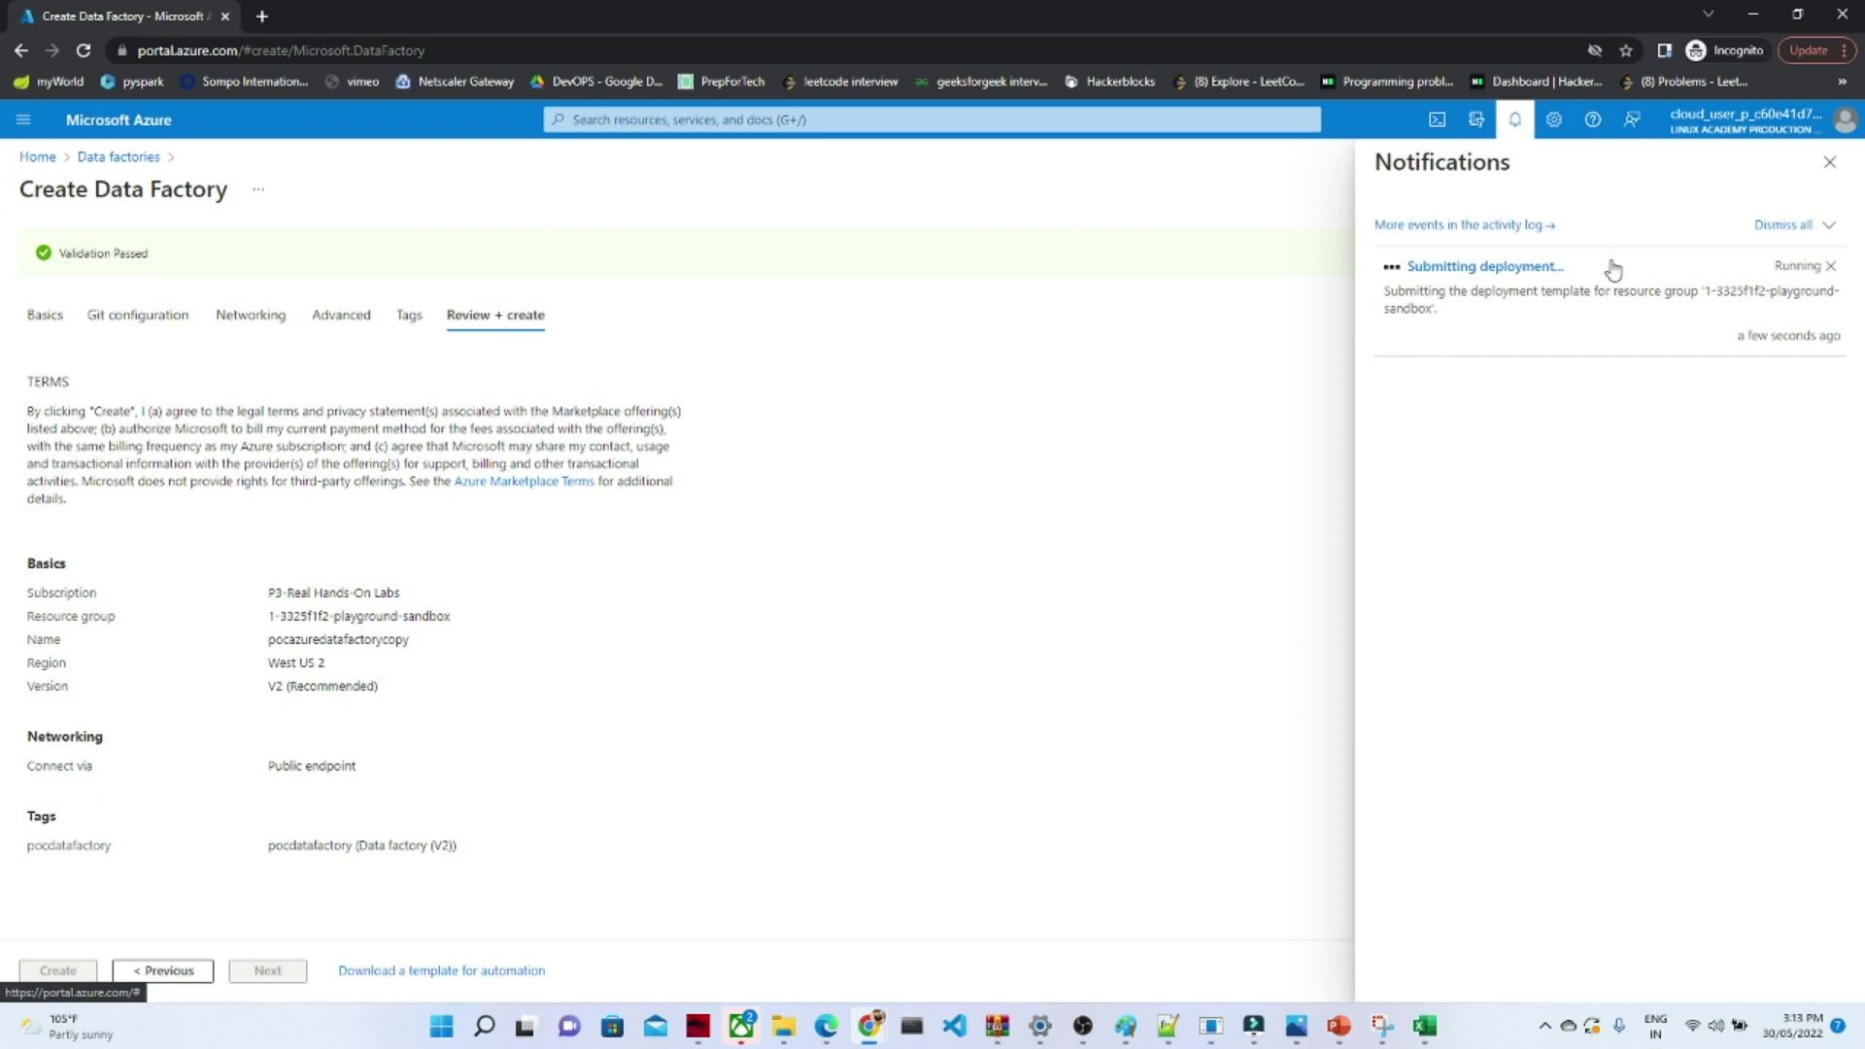
left_click(1457, 346)
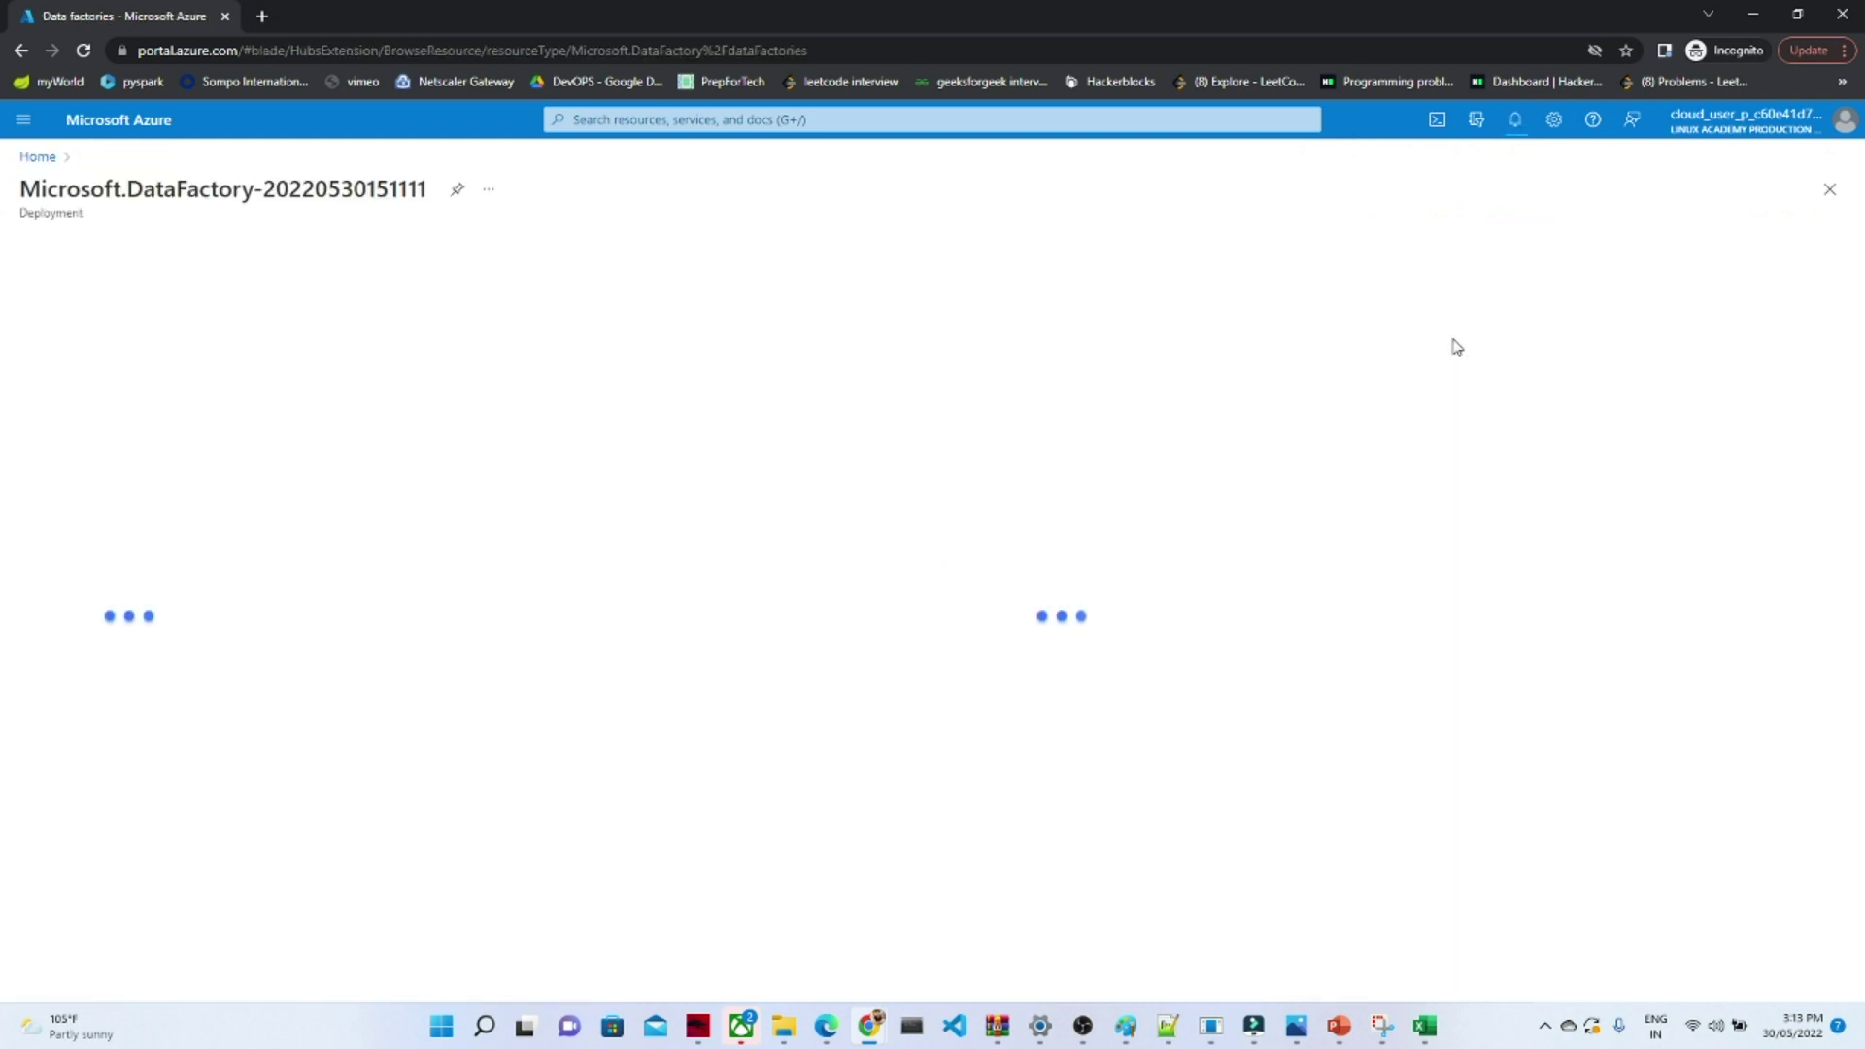
left_click(1514, 121)
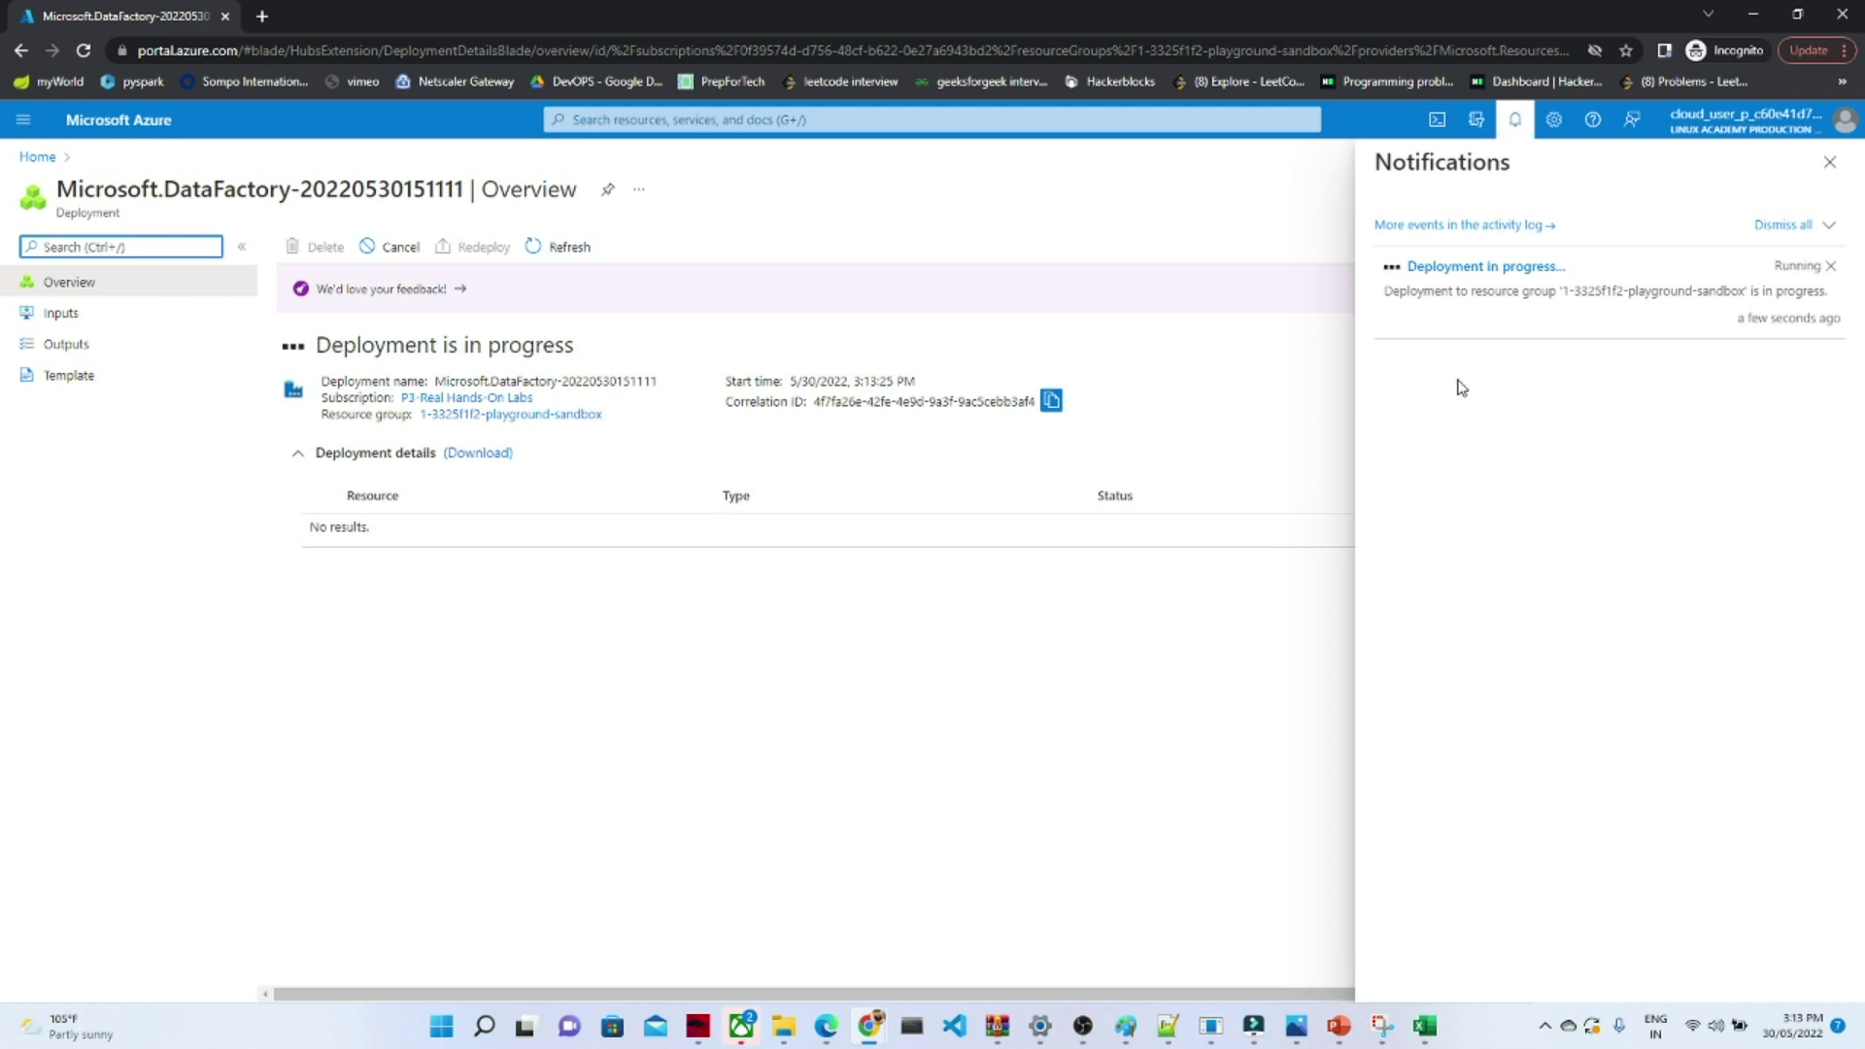
left_click(1158, 768)
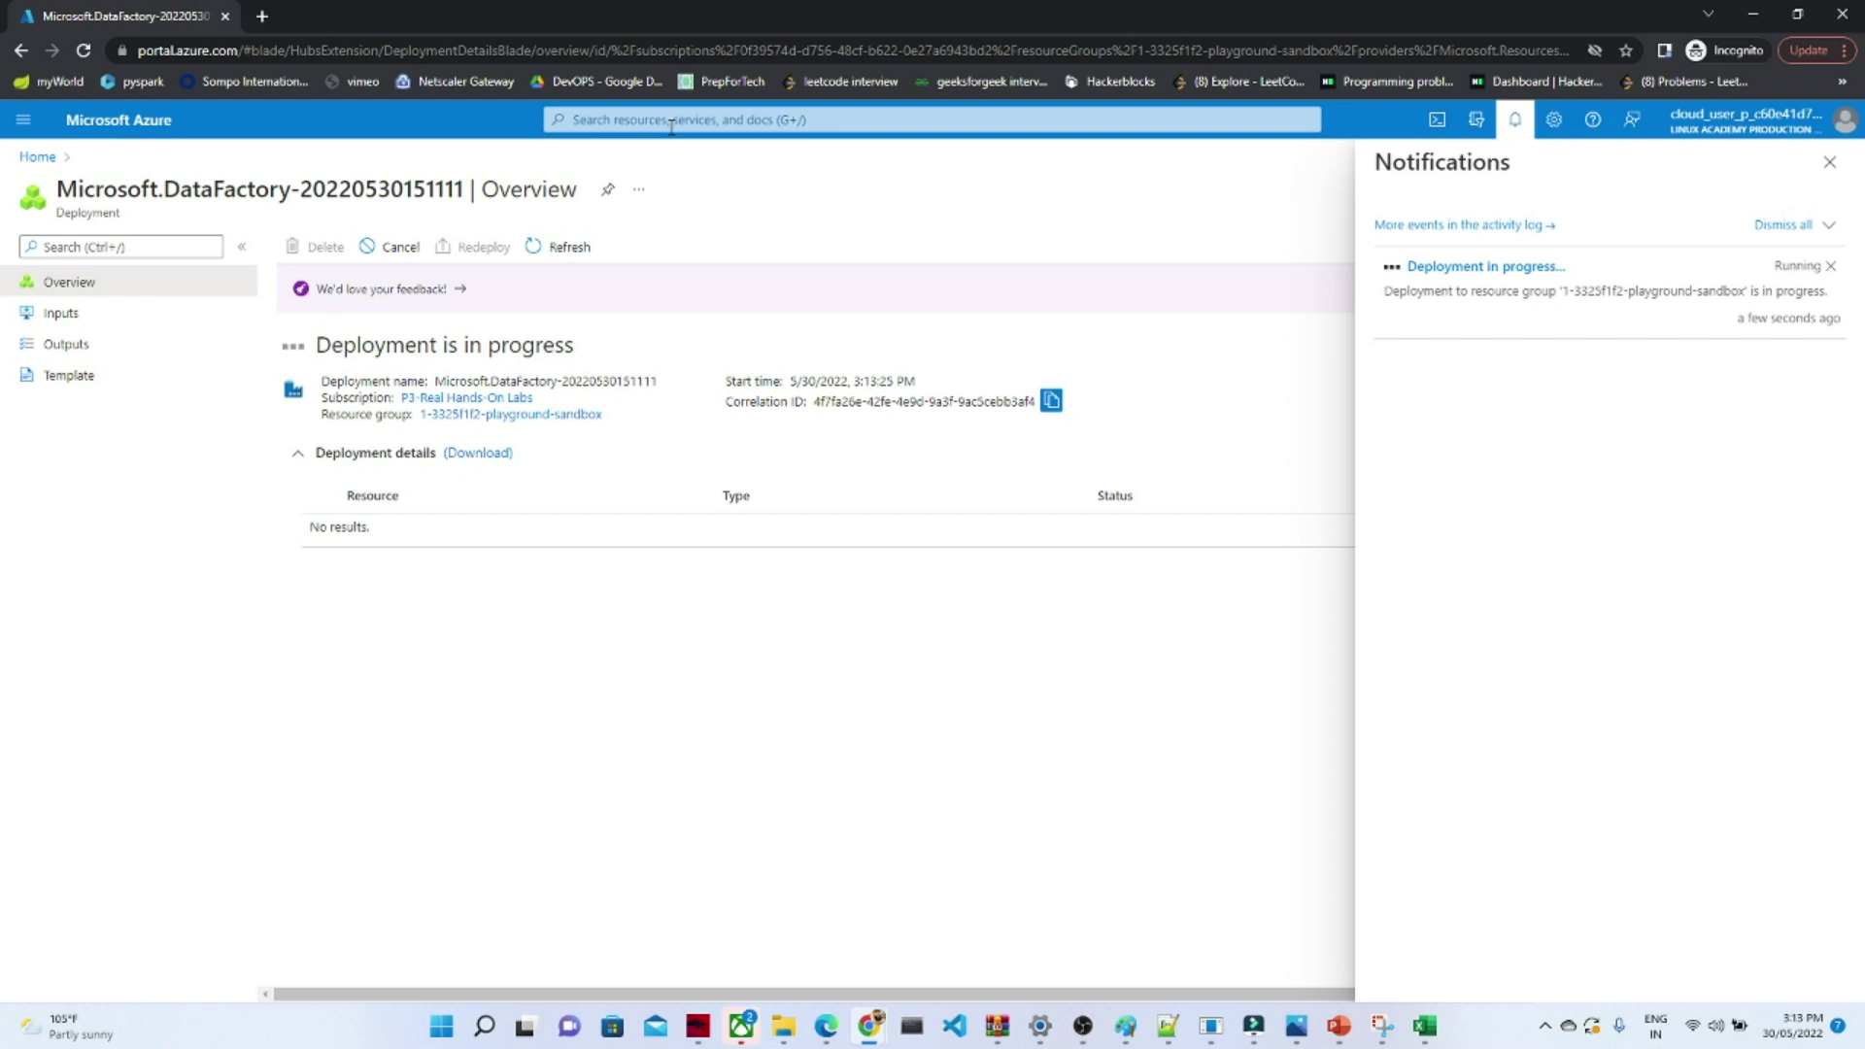
- Search the portal for 'storage', open Storage accounts, and start a new storage account
left_click(672, 124)
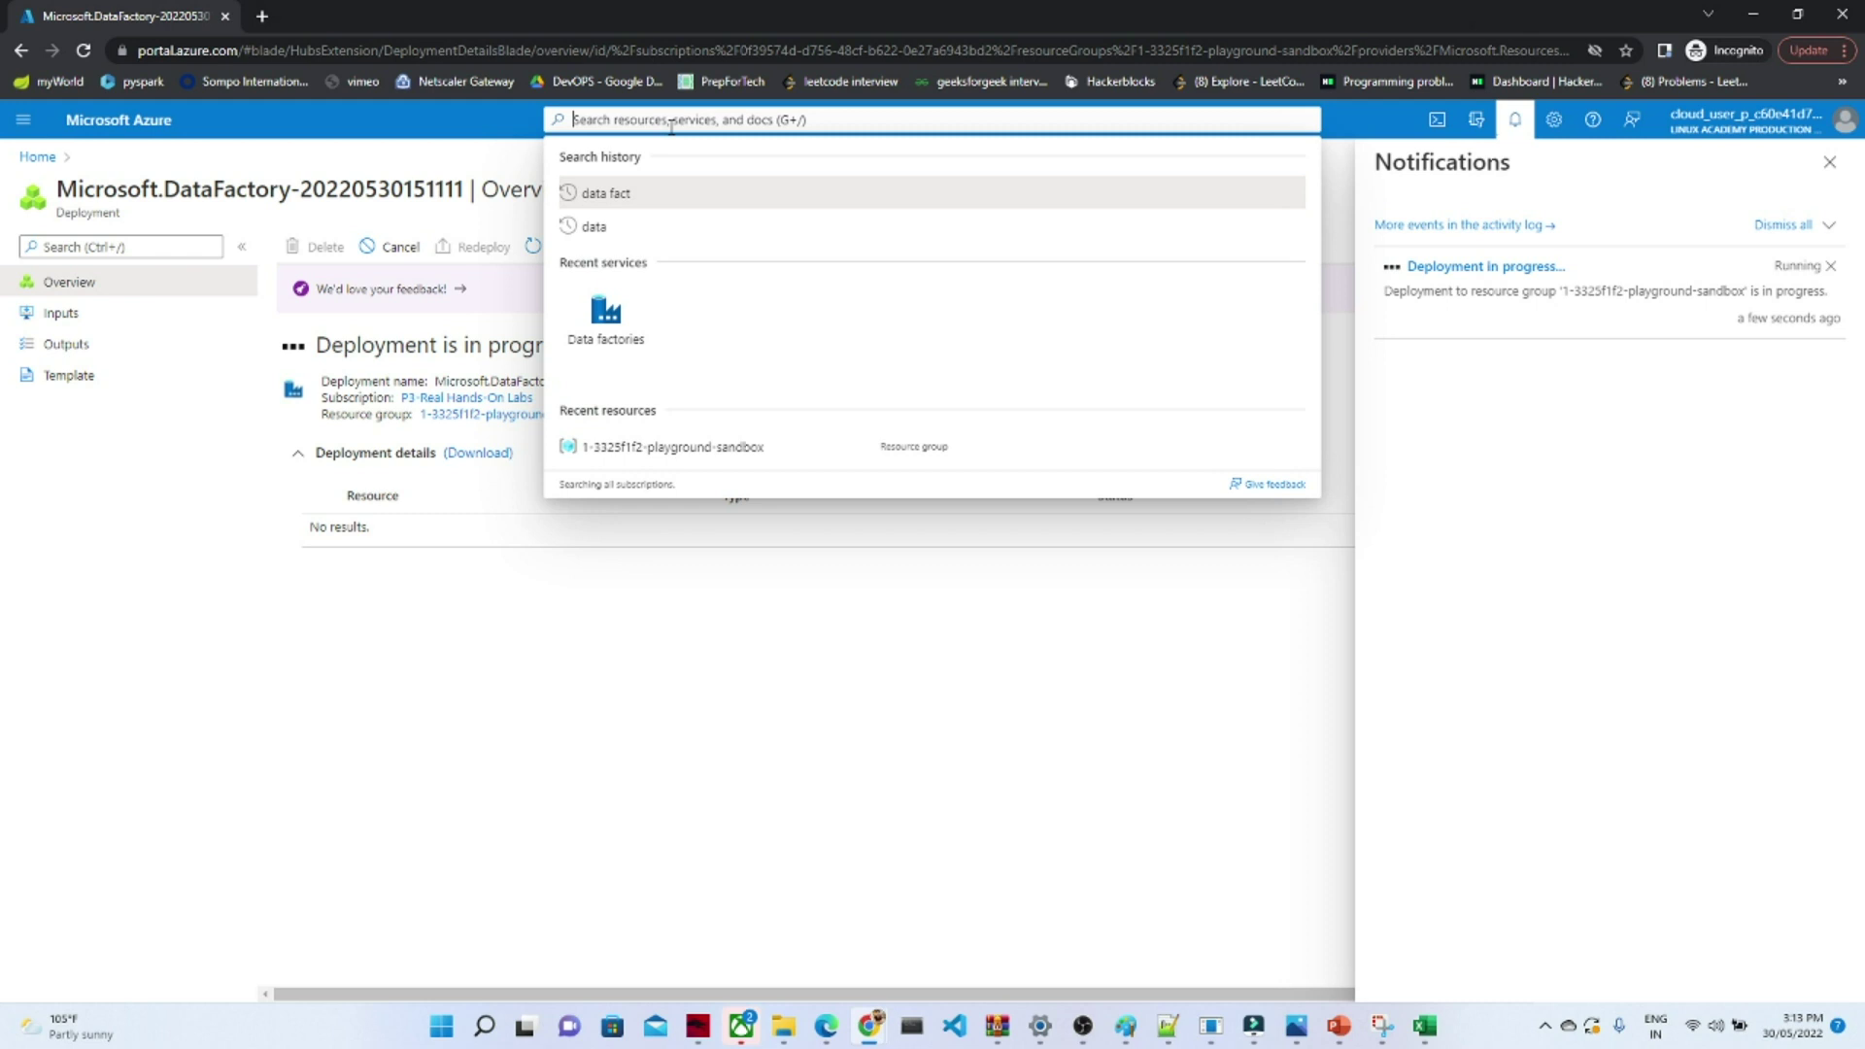
type("storage")
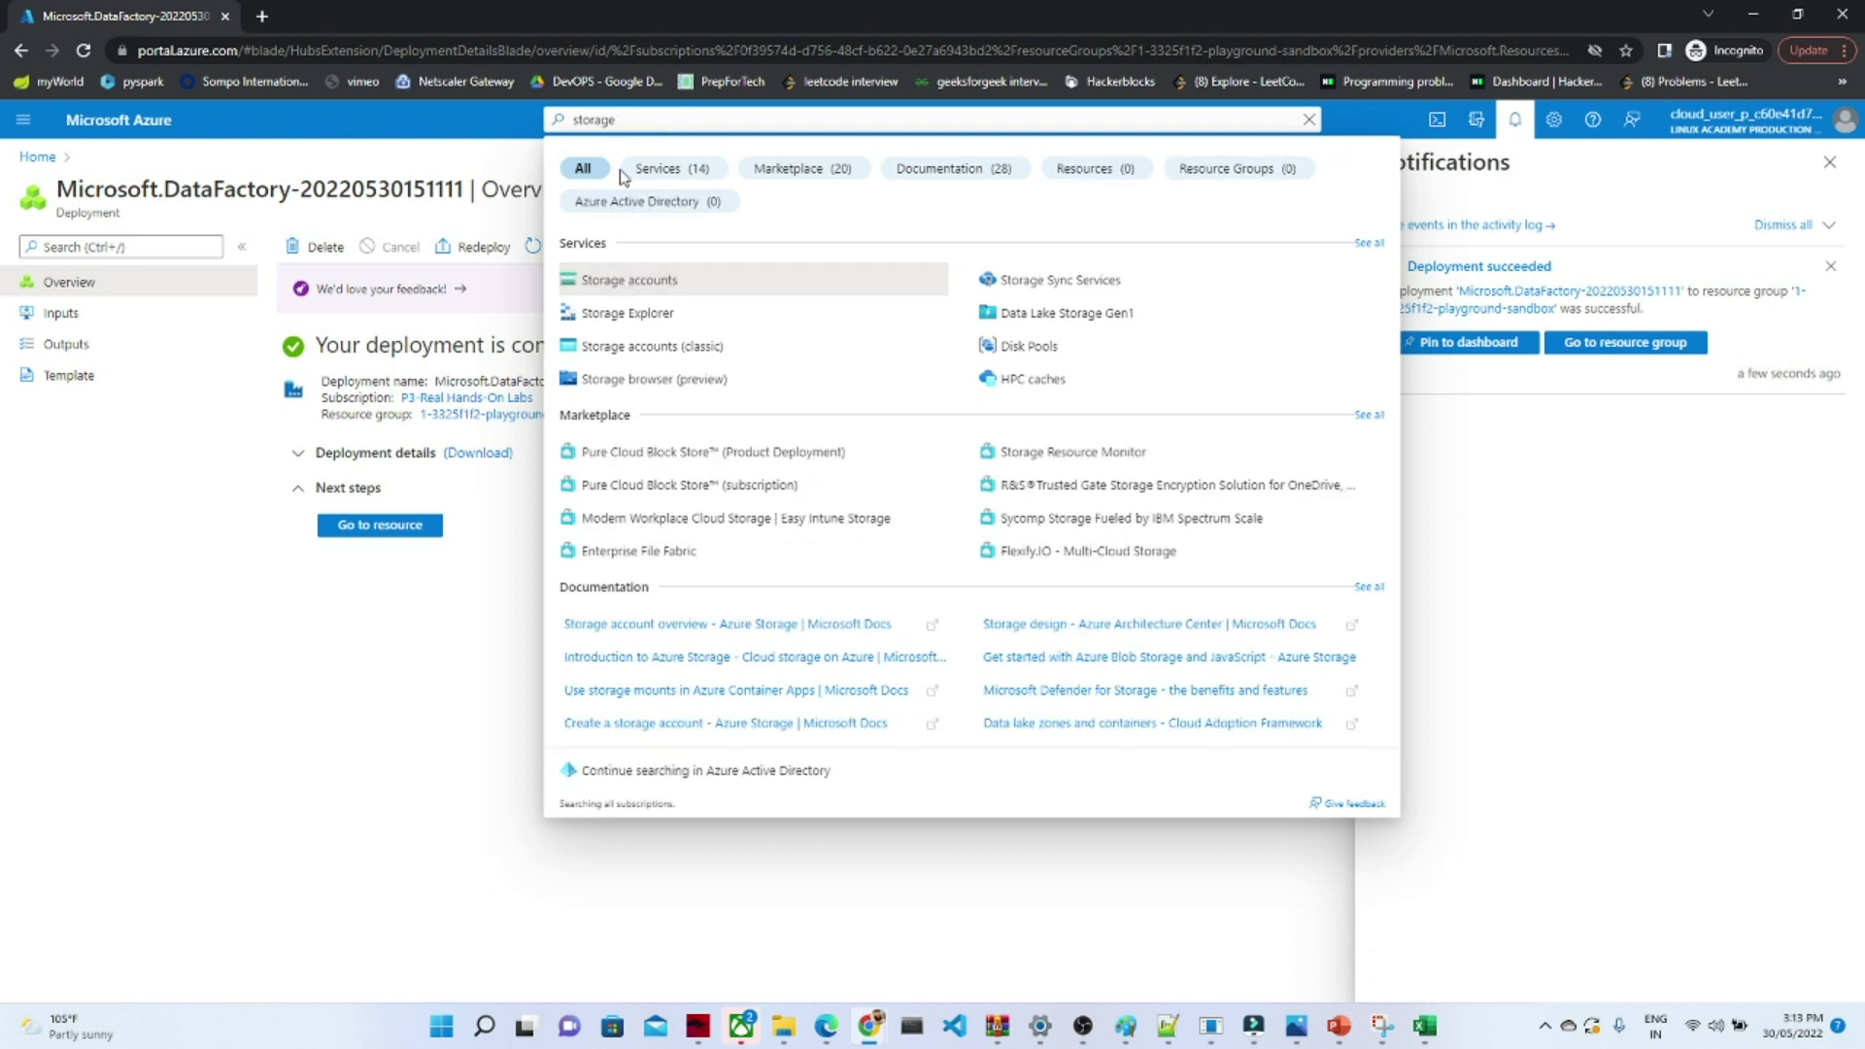
left_click(605, 286)
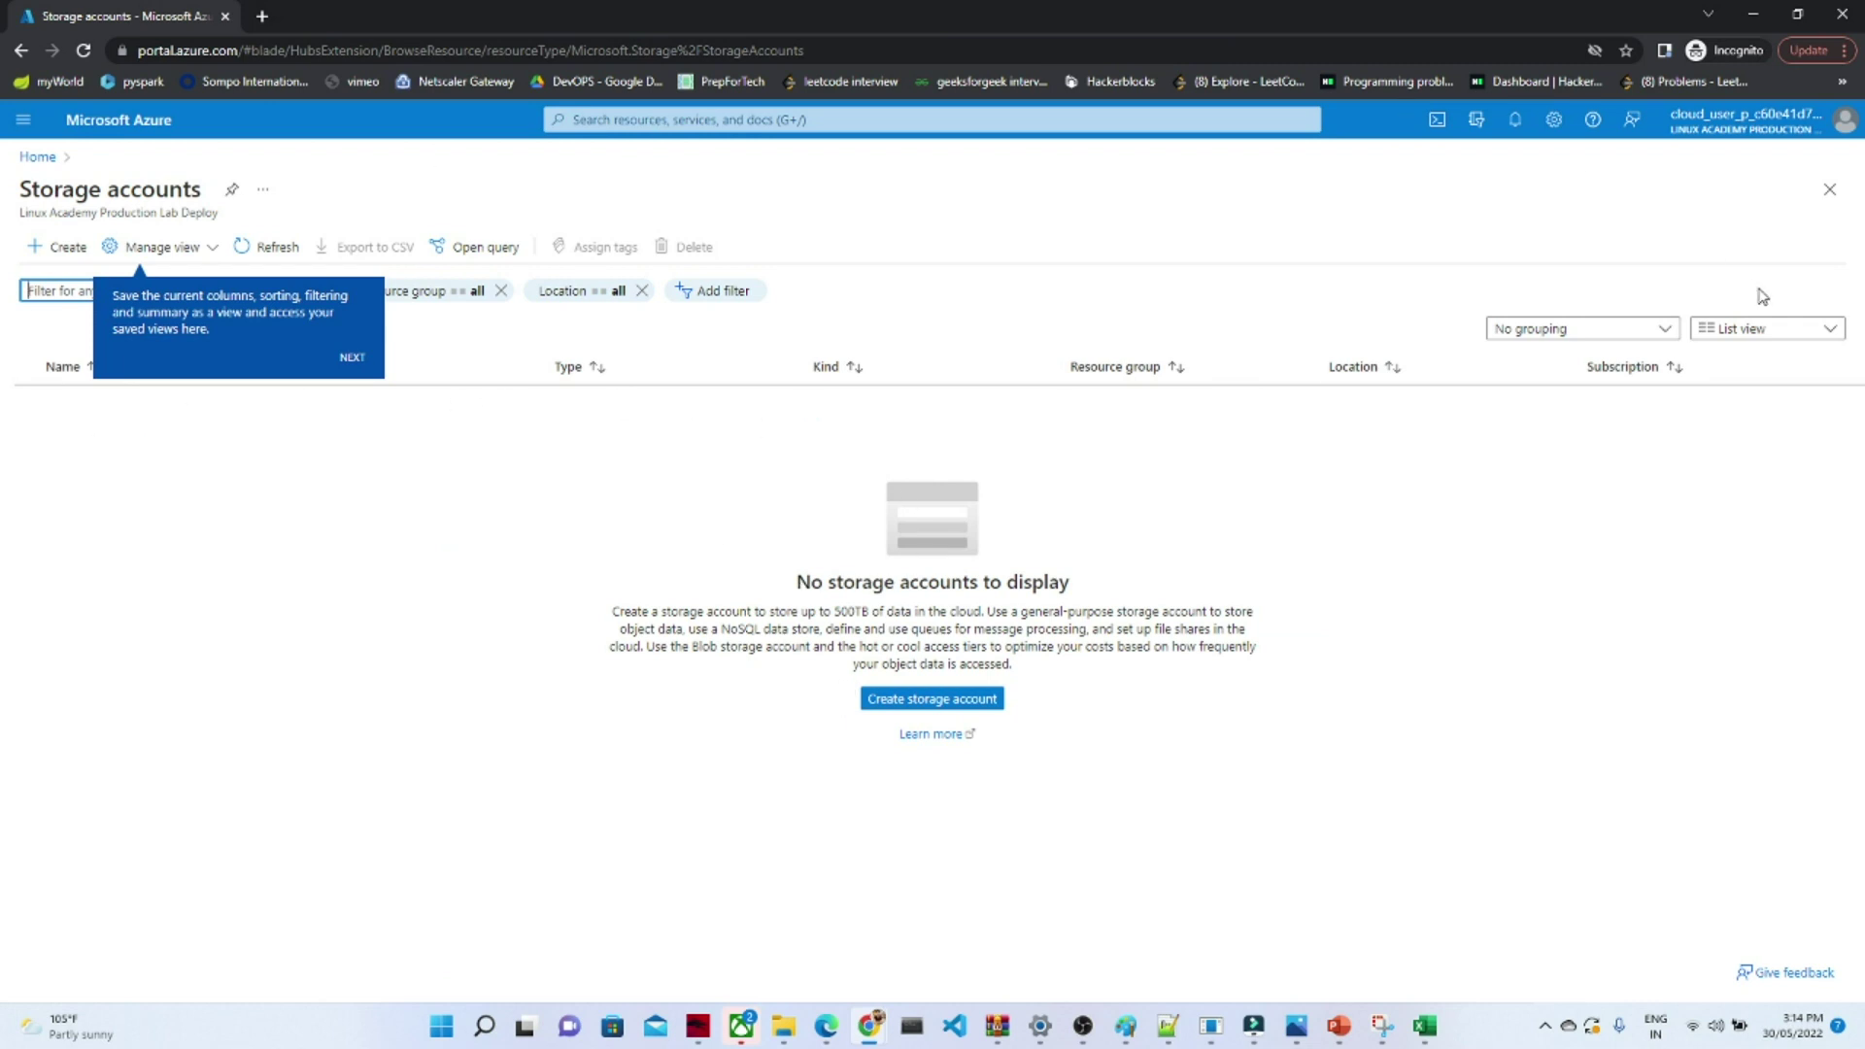
left_click(933, 707)
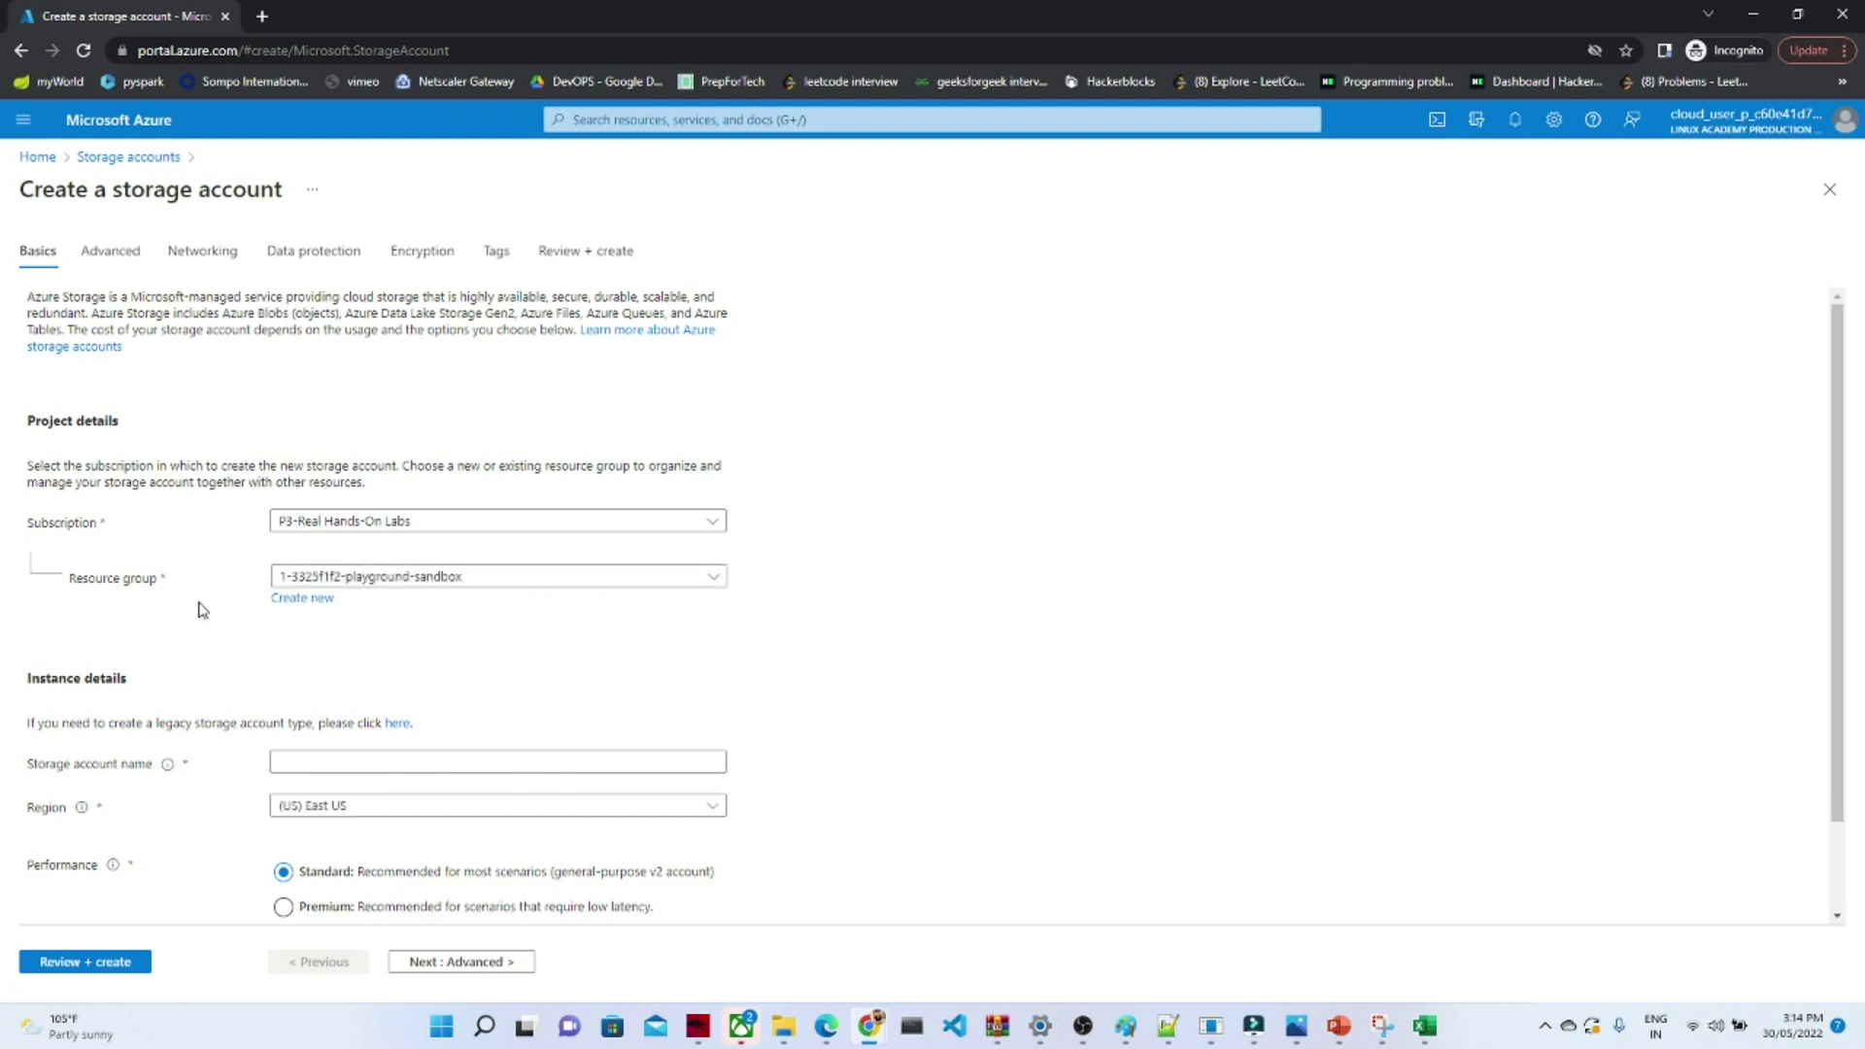
- Name the storage account blobstorage075 from the autofill suggestion, keeping East US
left_click(323, 759)
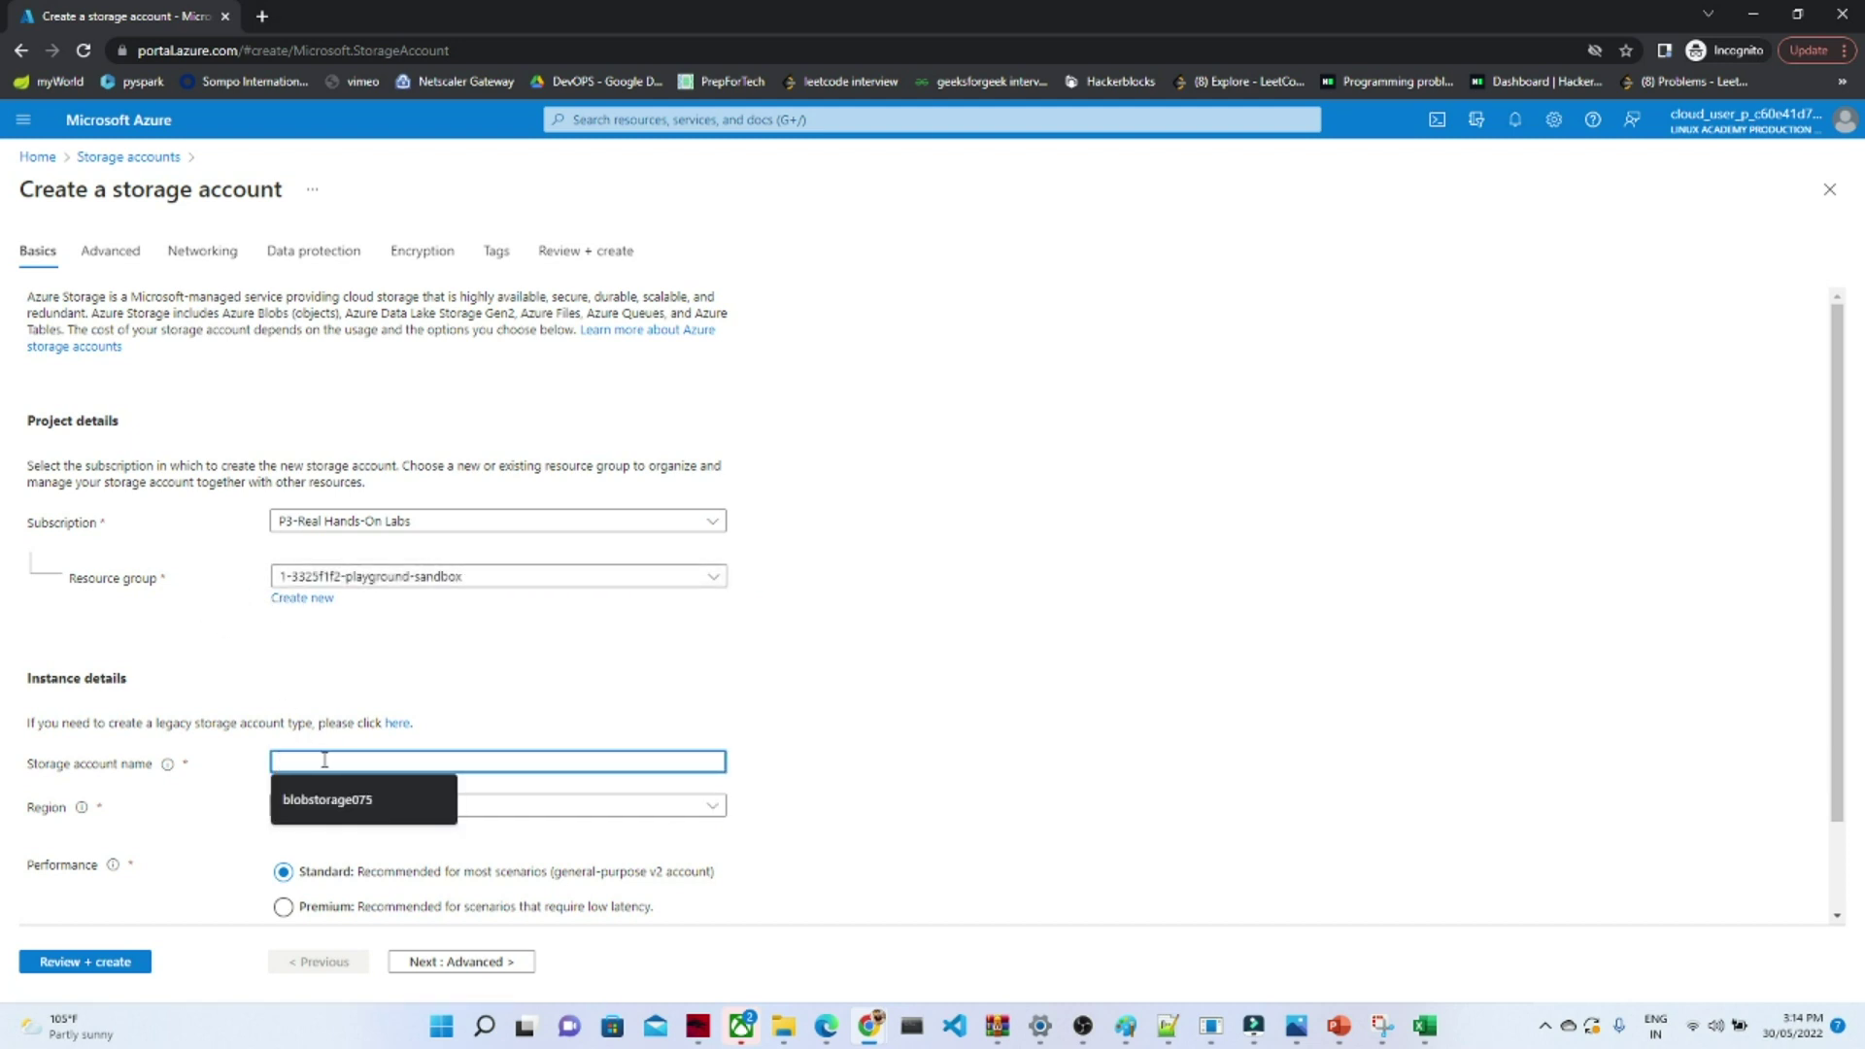
left_click(325, 793)
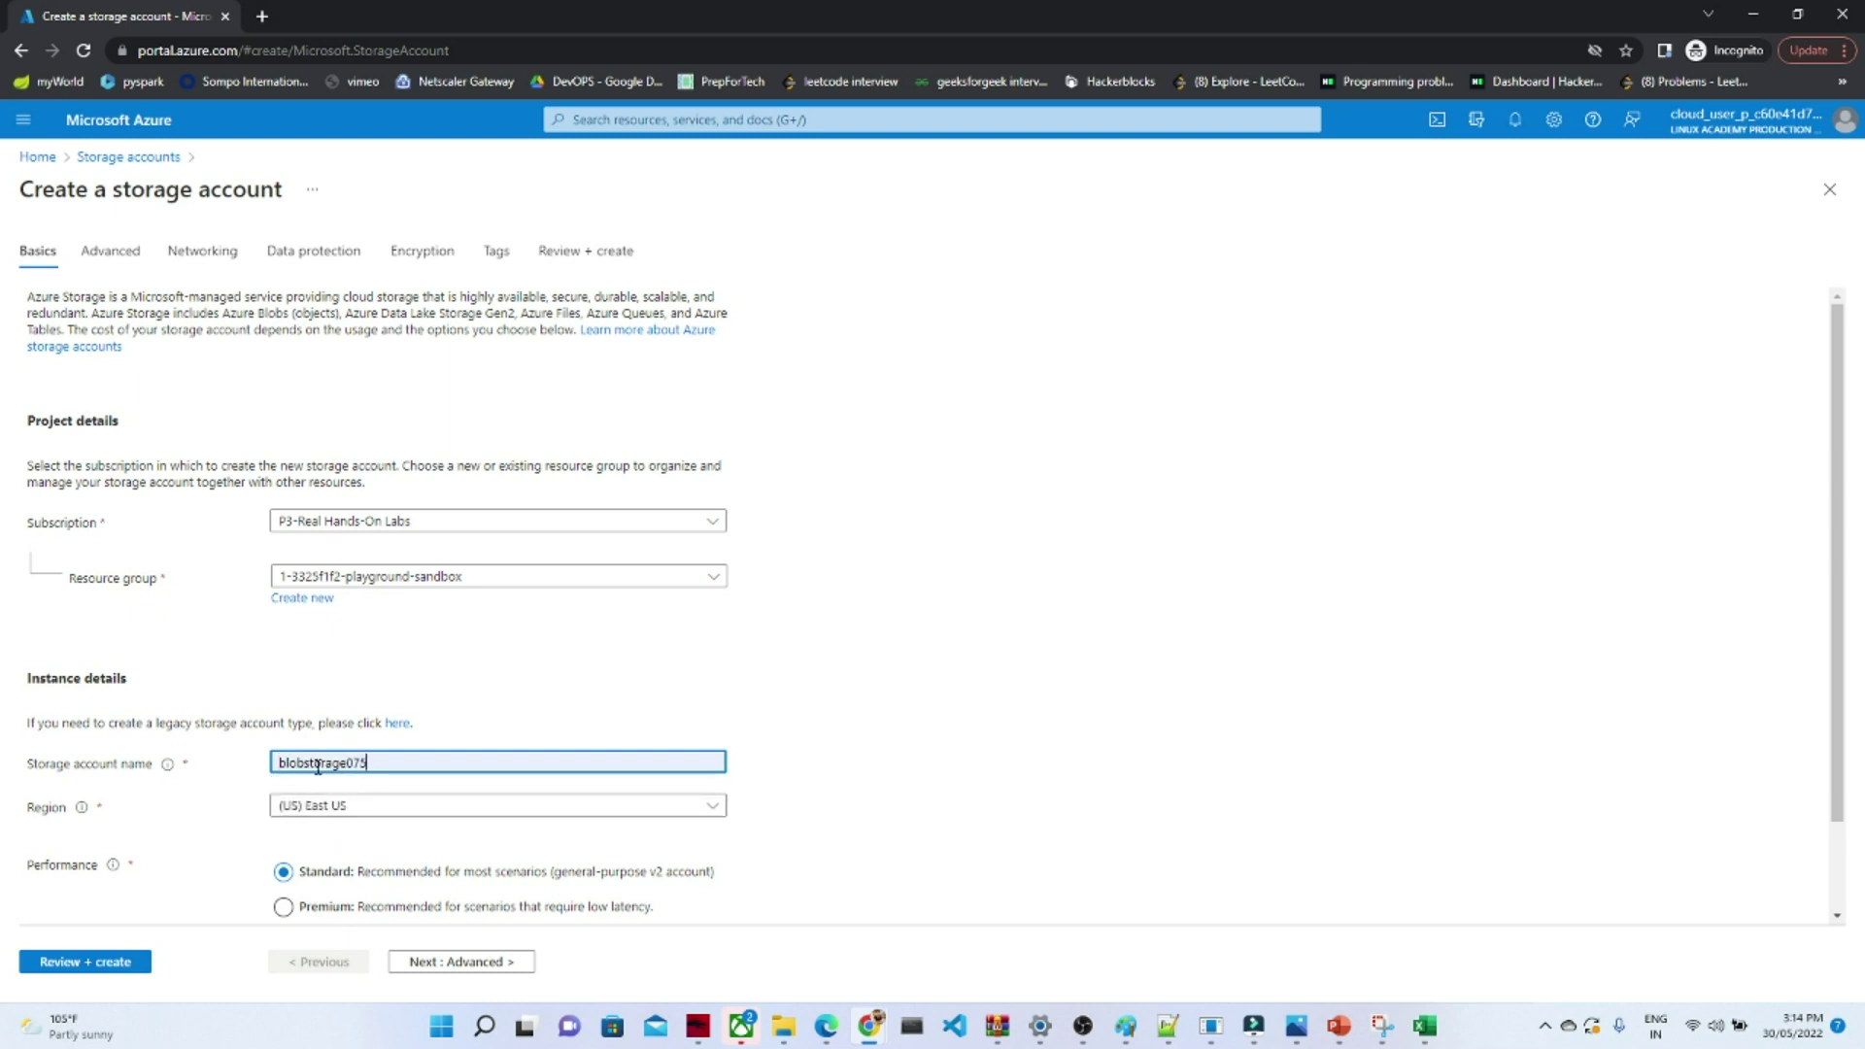
left_click(869, 774)
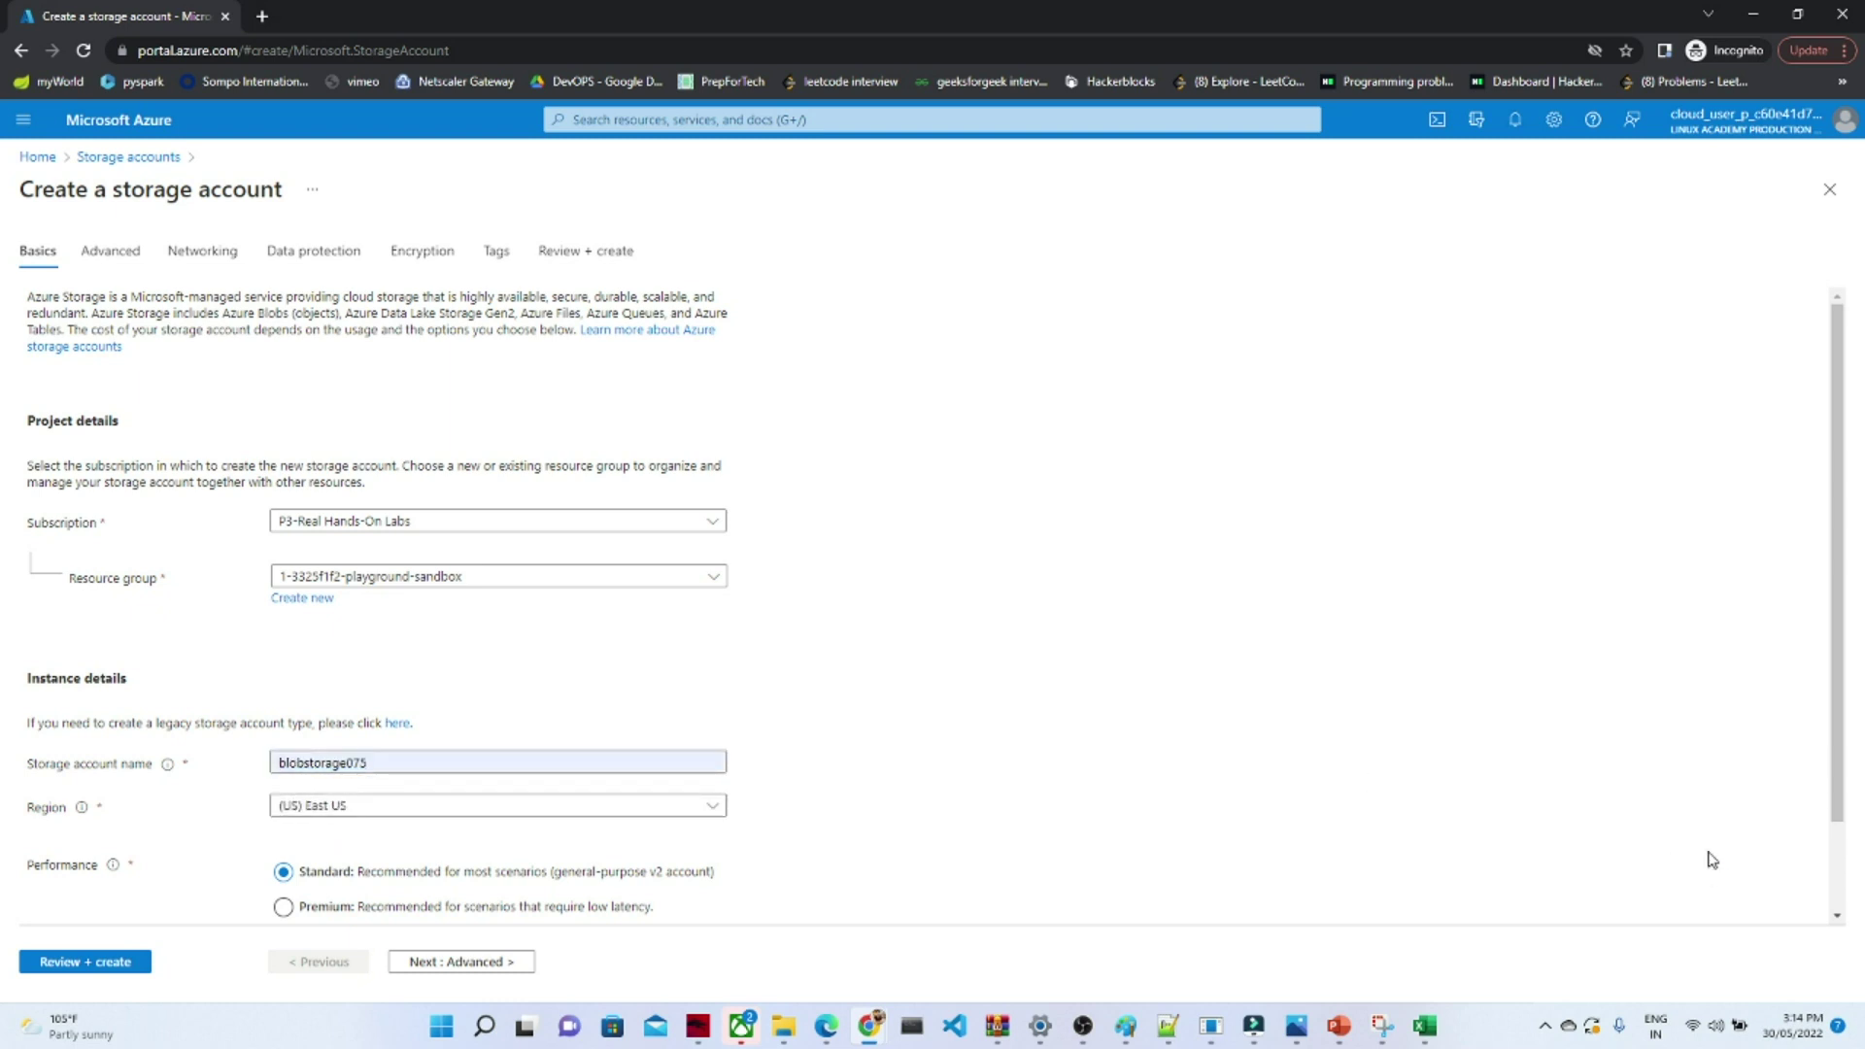
left_click_drag(1839, 783, 1816, 879)
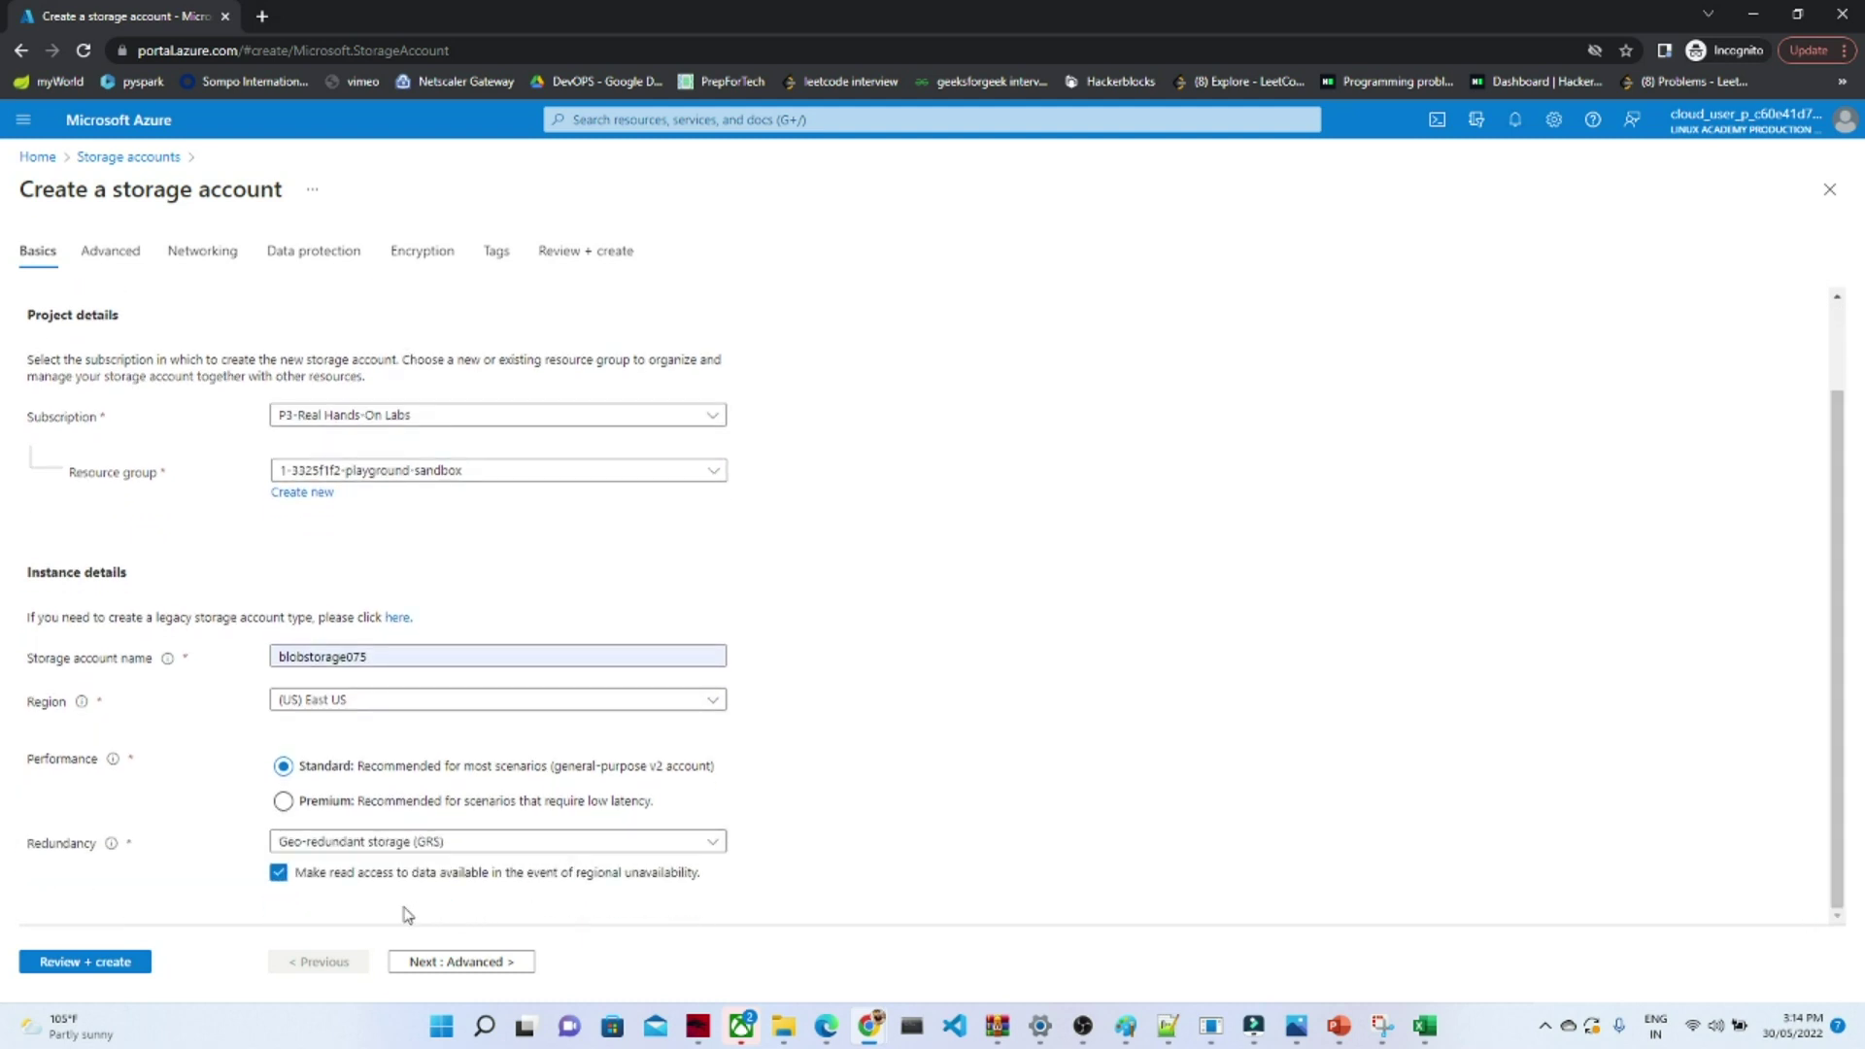
- Keep defaults through Advanced, Networking, Data protection, Encryption and Tags to Review + create
left_click(481, 967)
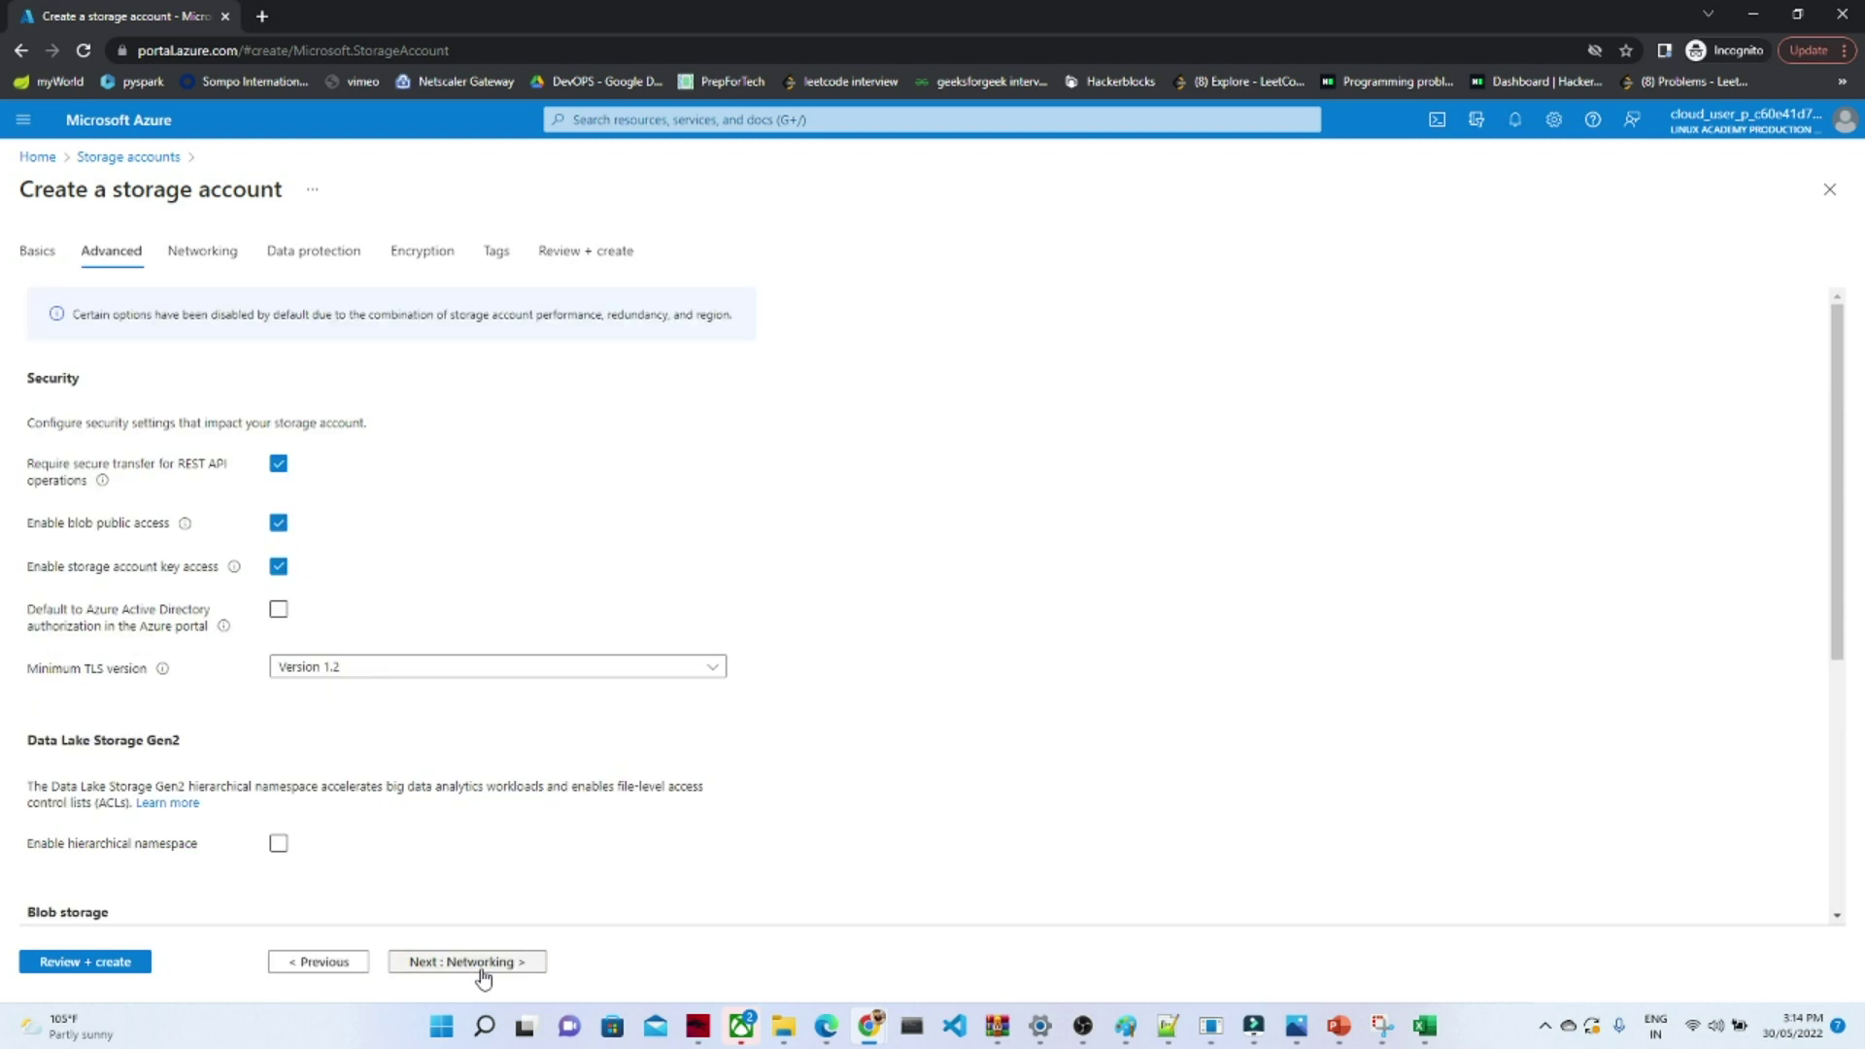
left_click(481, 963)
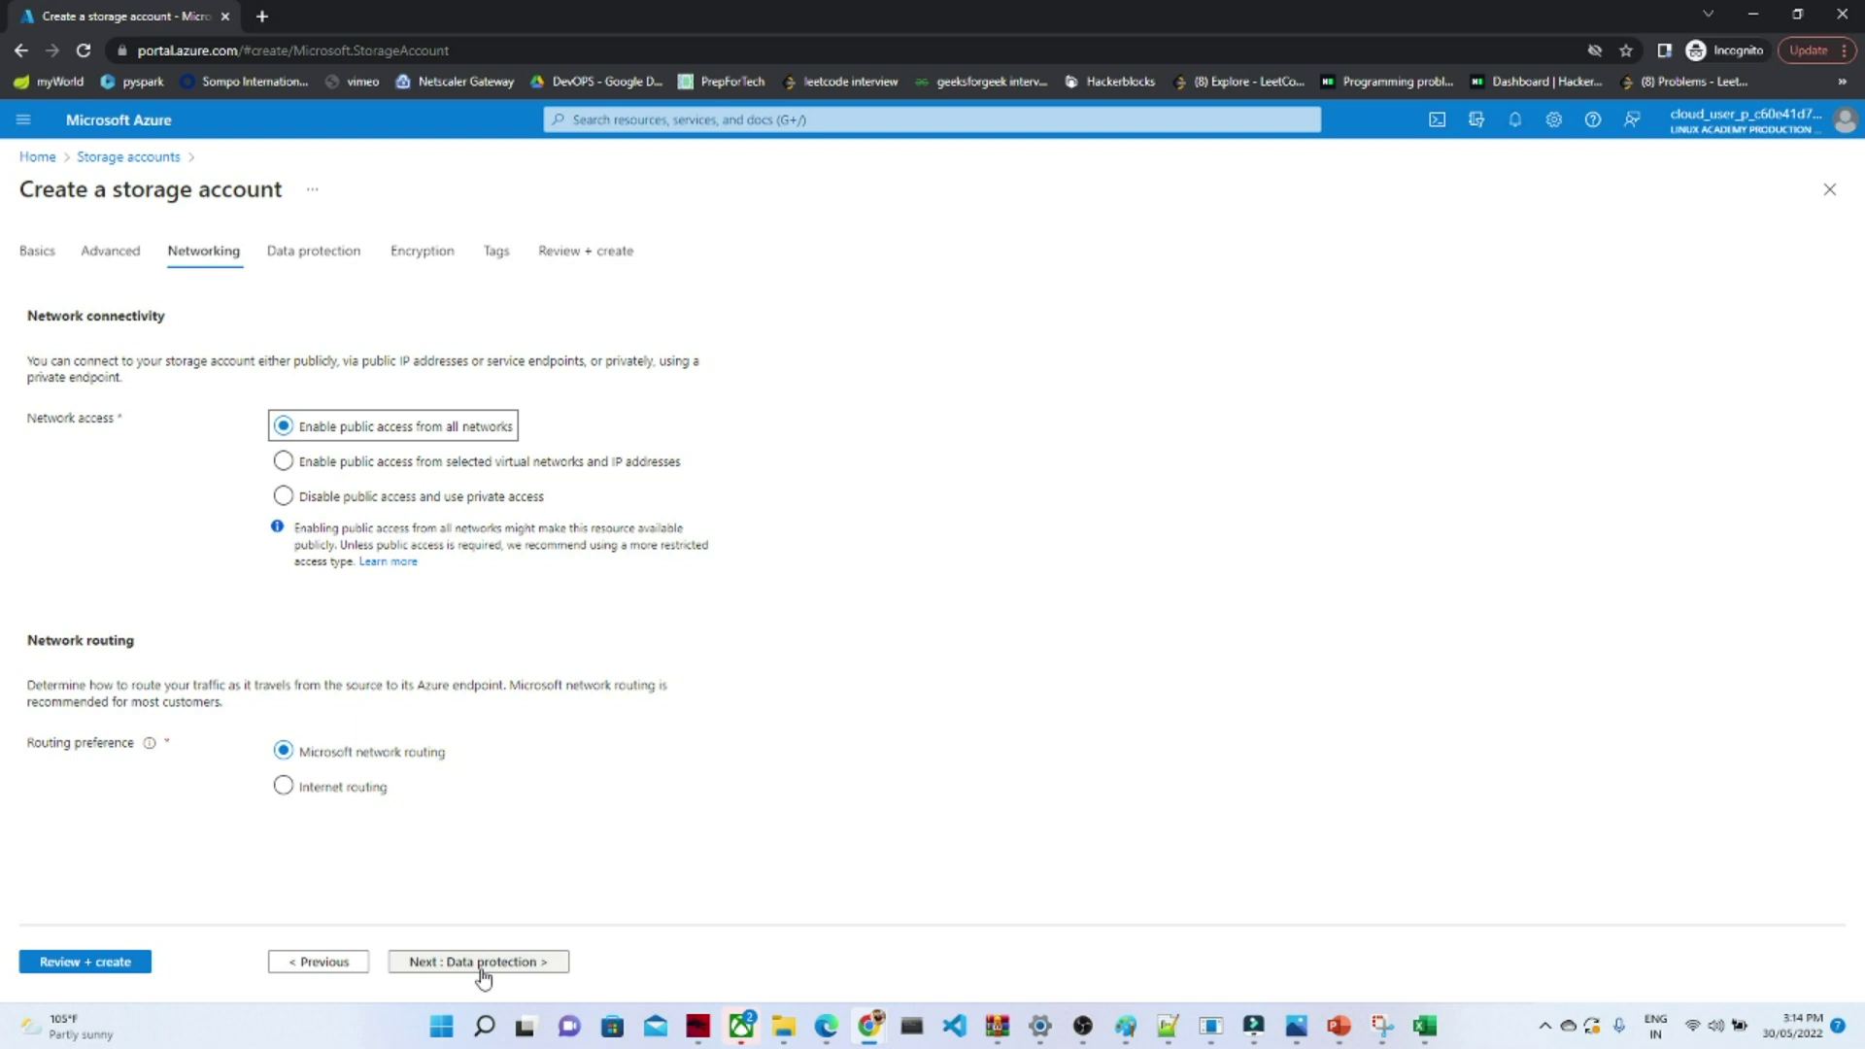
left_click(483, 967)
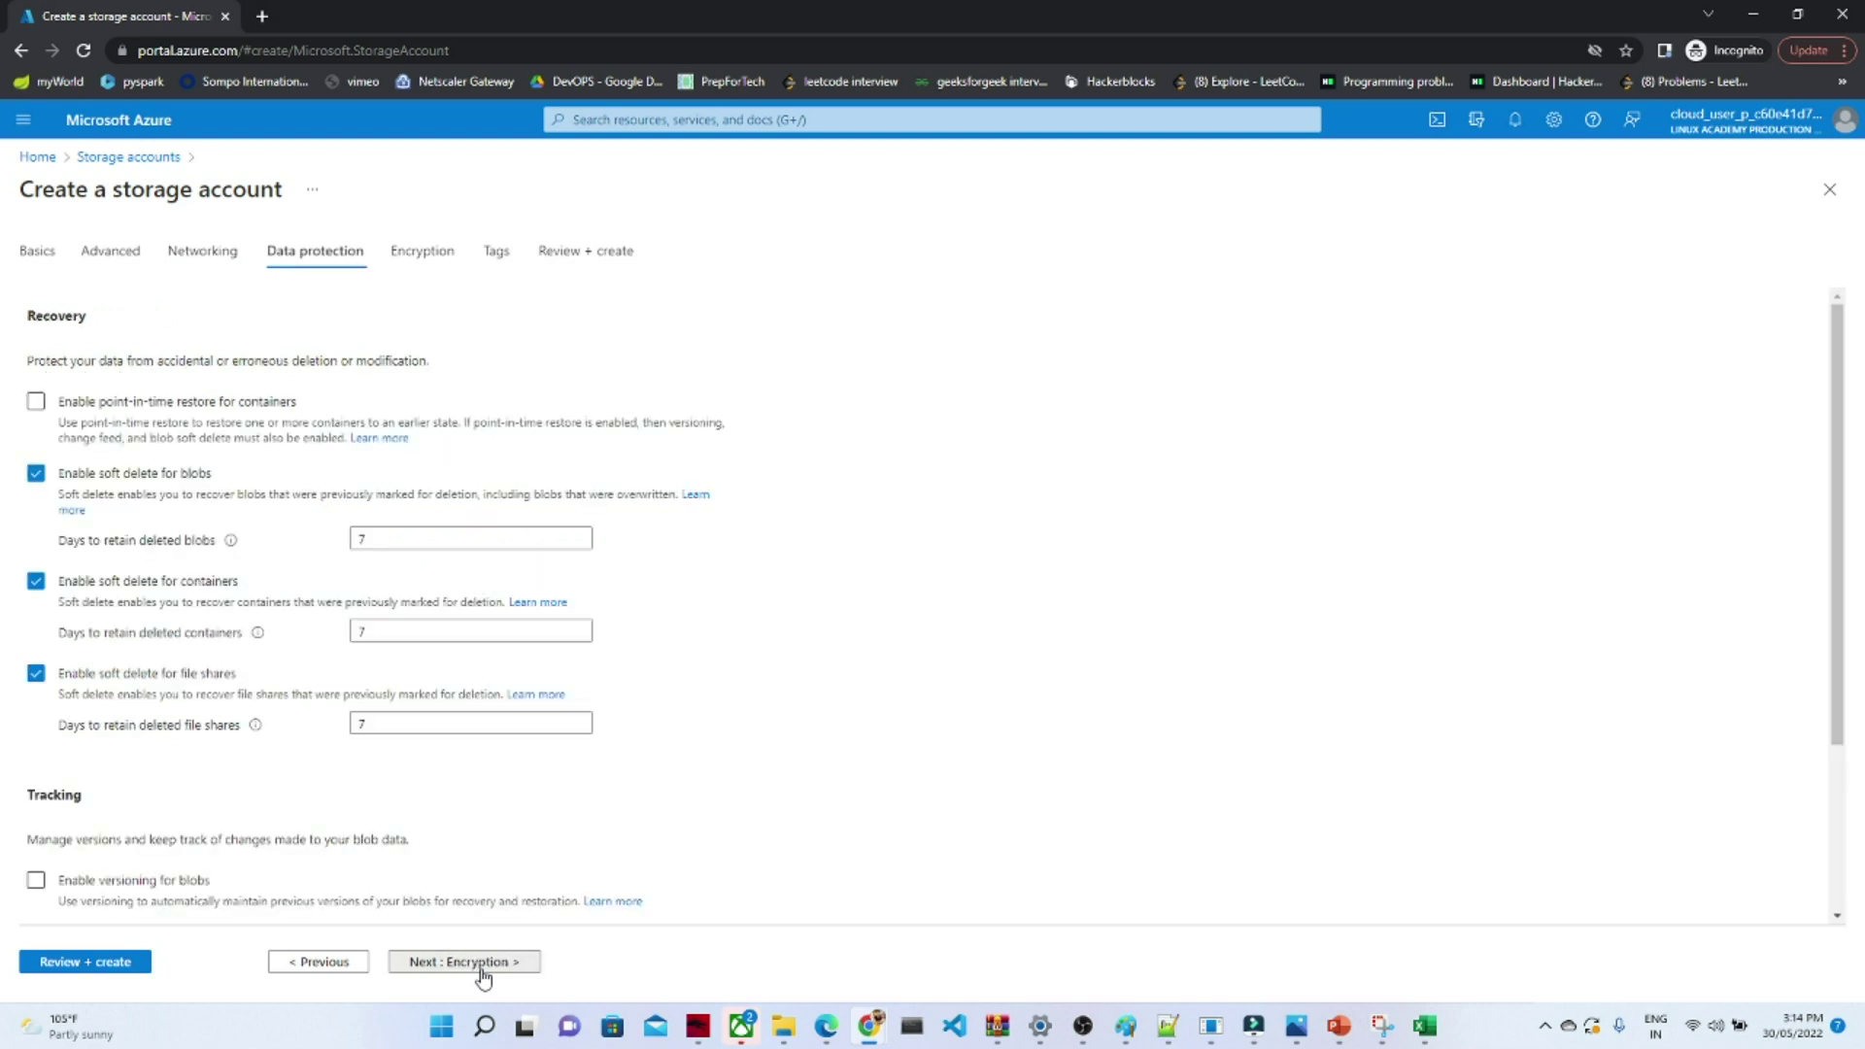
left_click(483, 965)
left_click(483, 964)
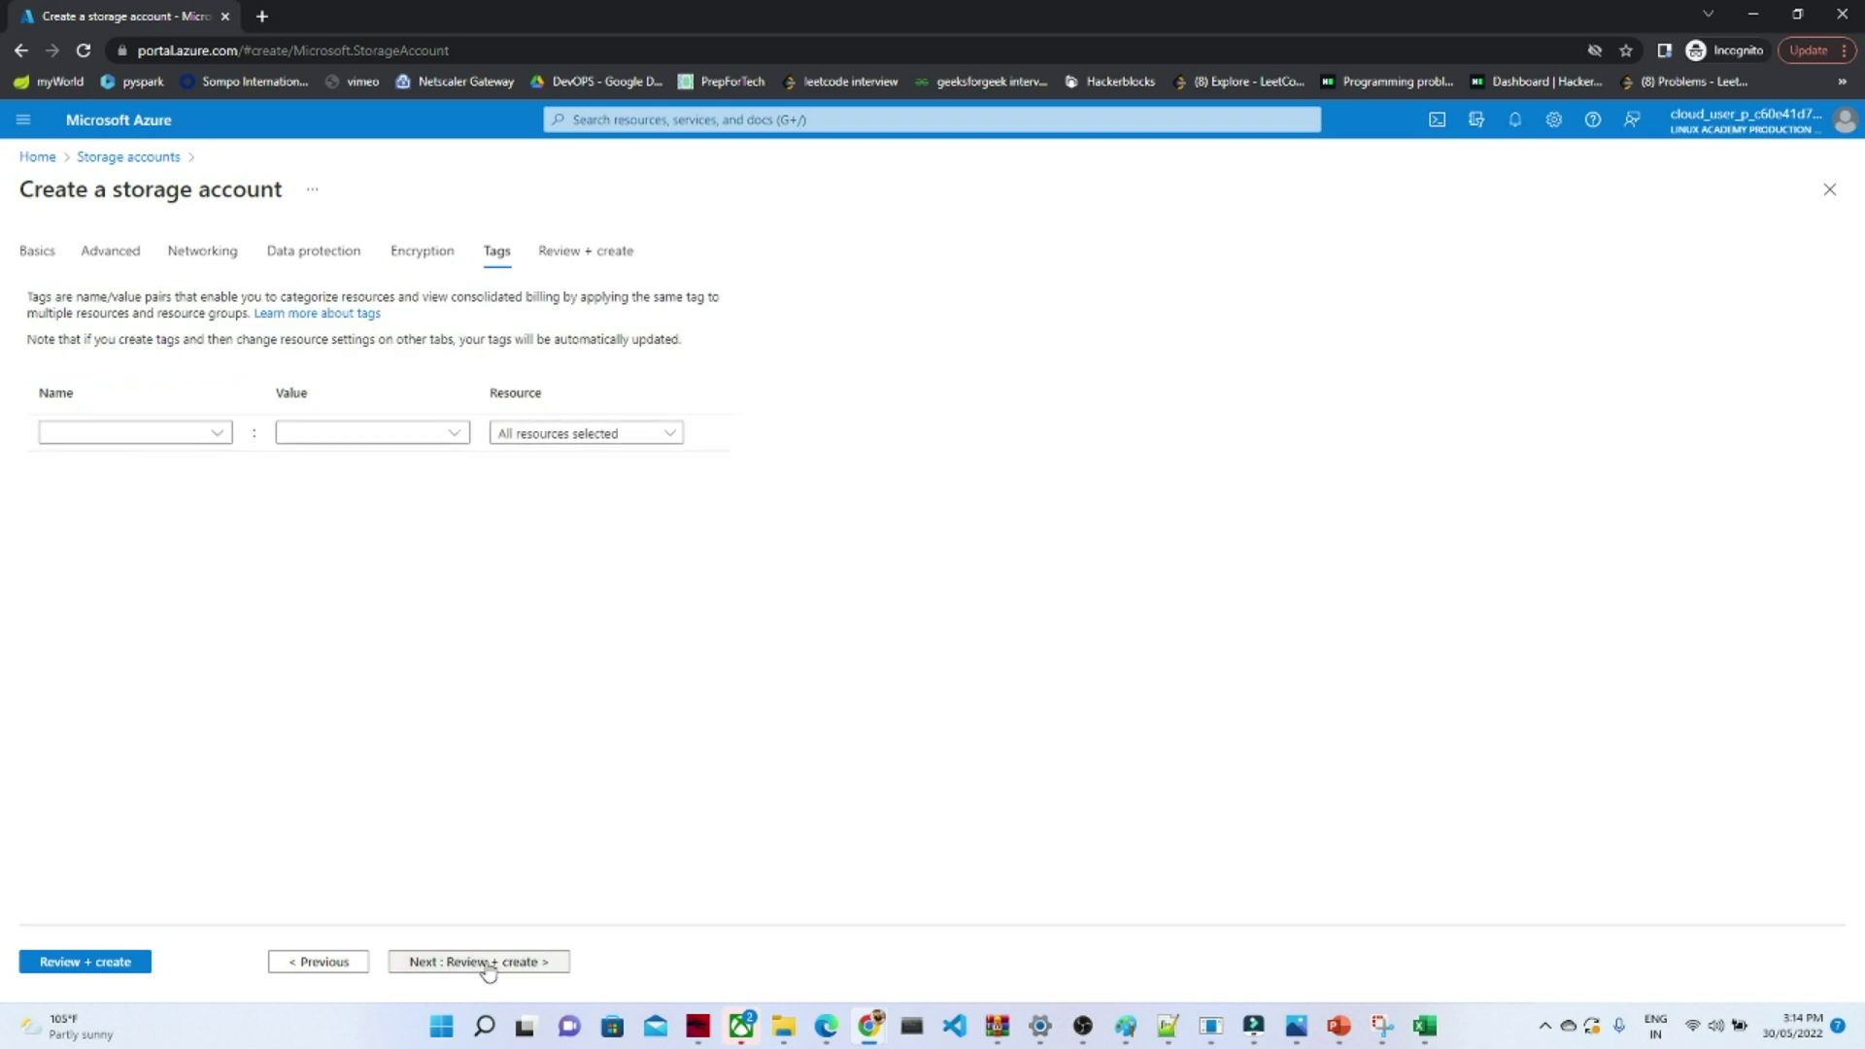
left_click(483, 964)
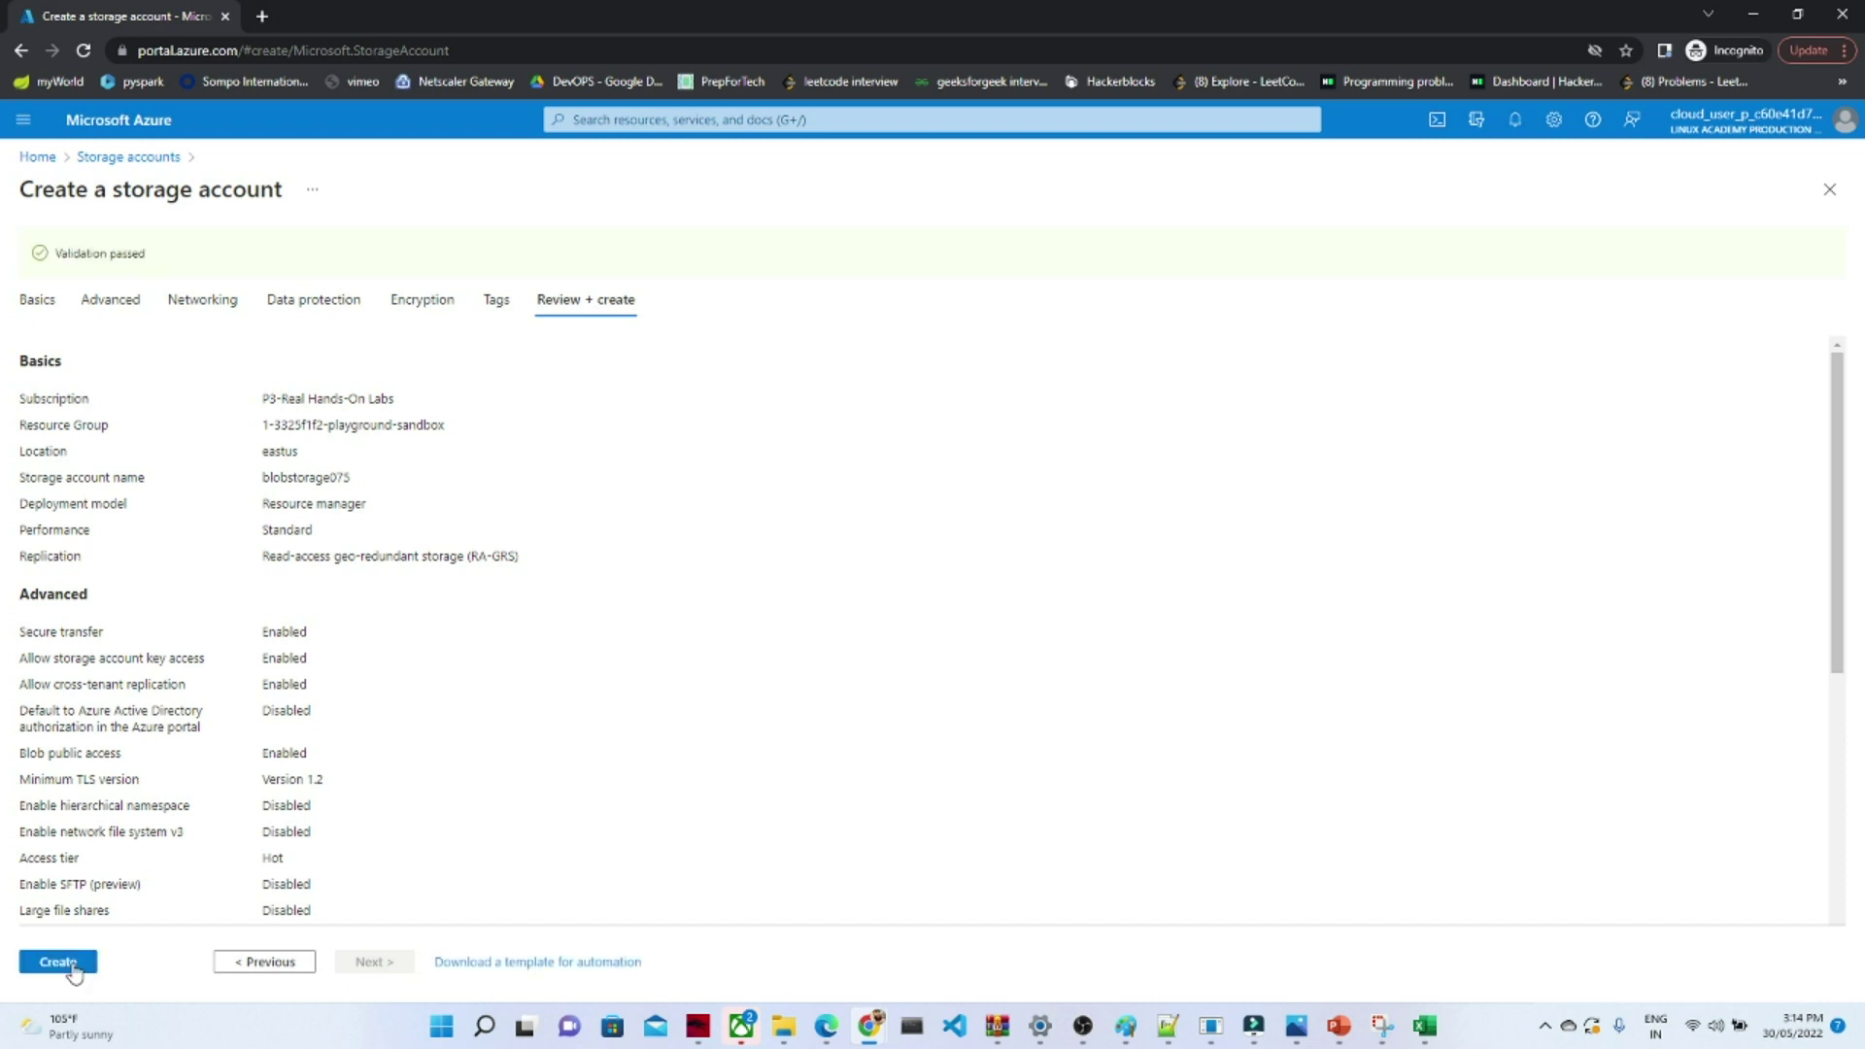
- Create blobstorage075 and go to the 1-3325f1f2-playground-sandbox resource group from notifications
left_click(58, 962)
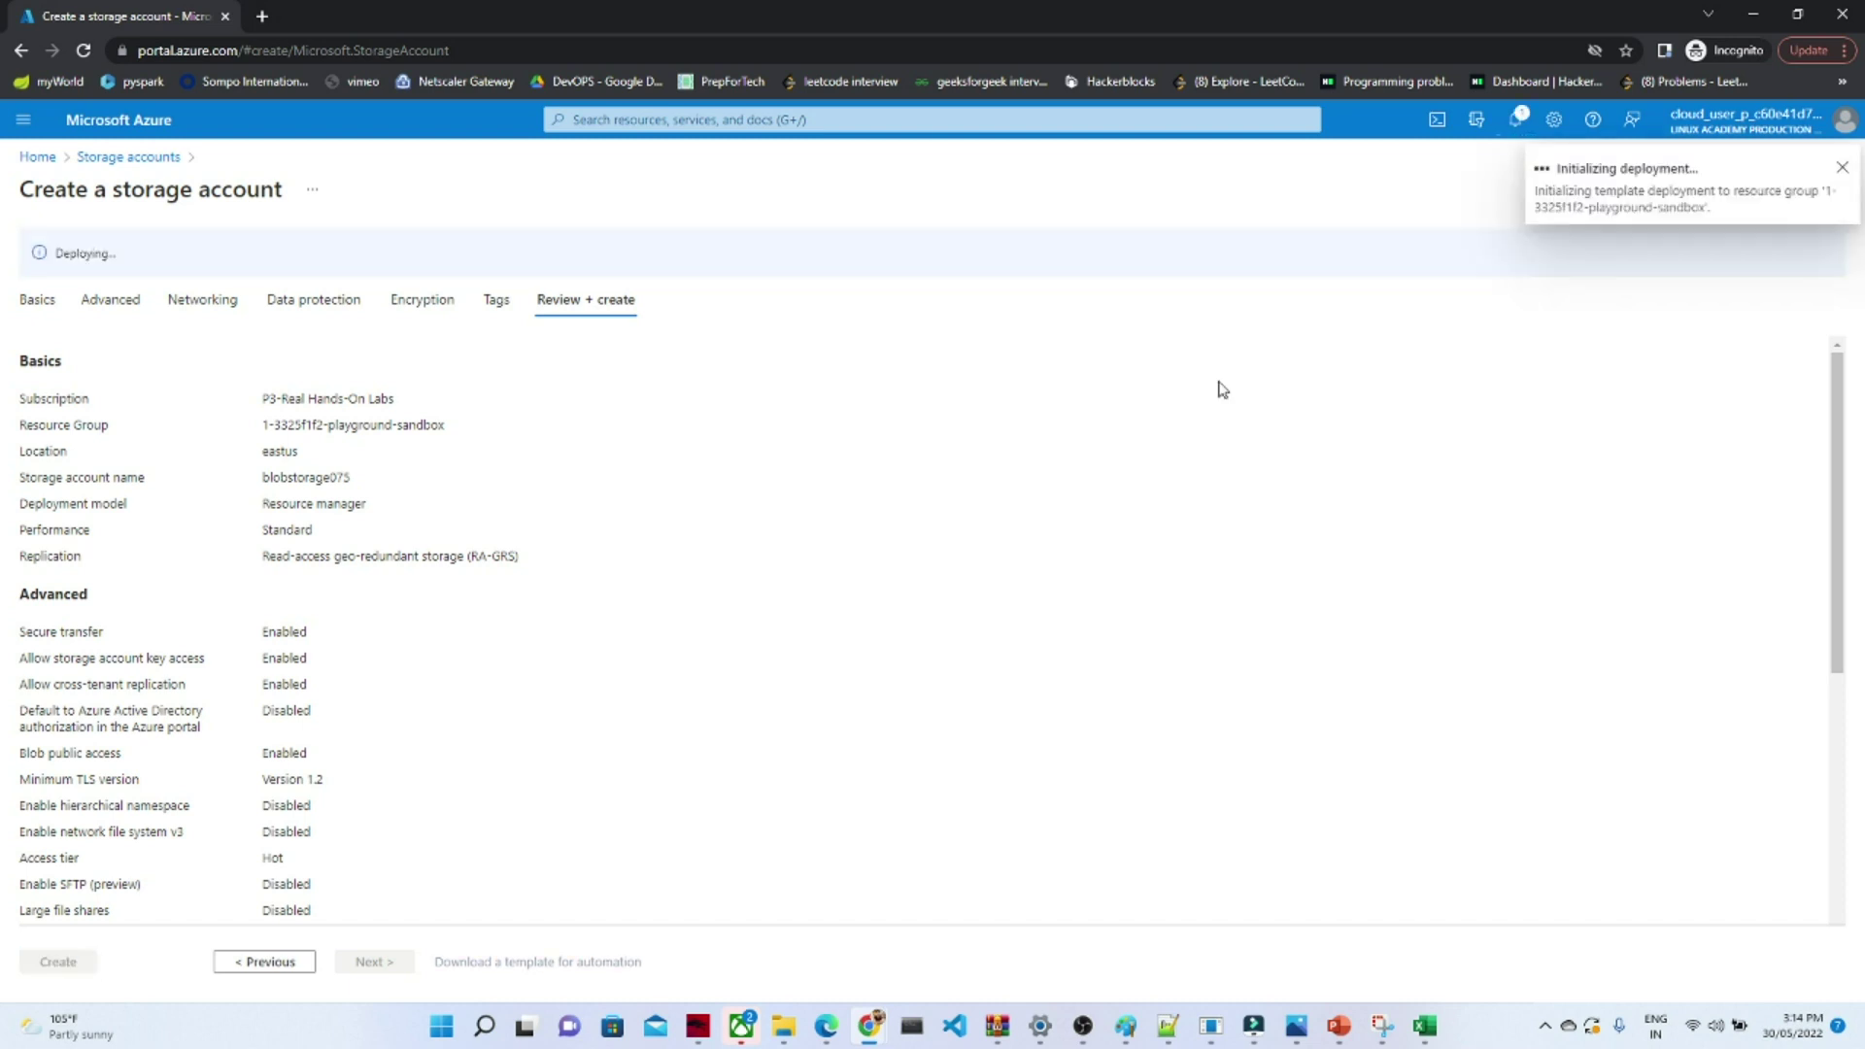
left_click(1518, 121)
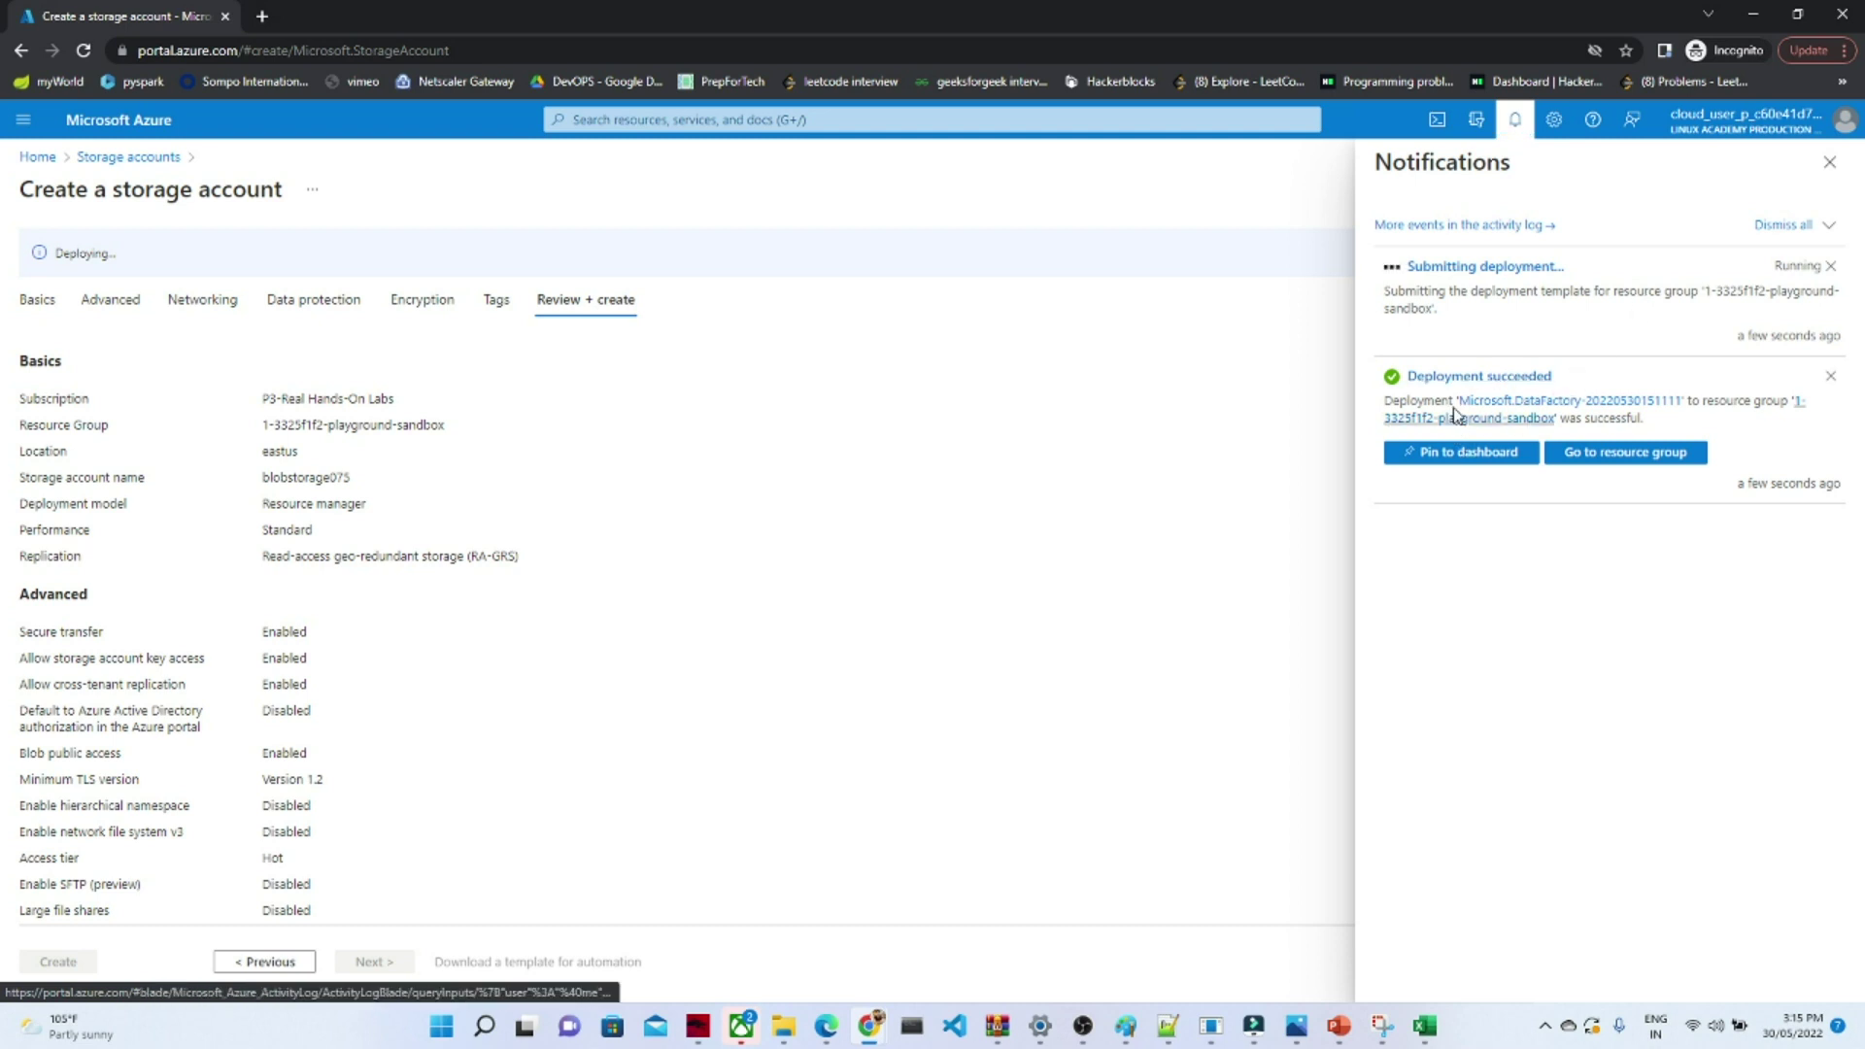
left_click(1464, 379)
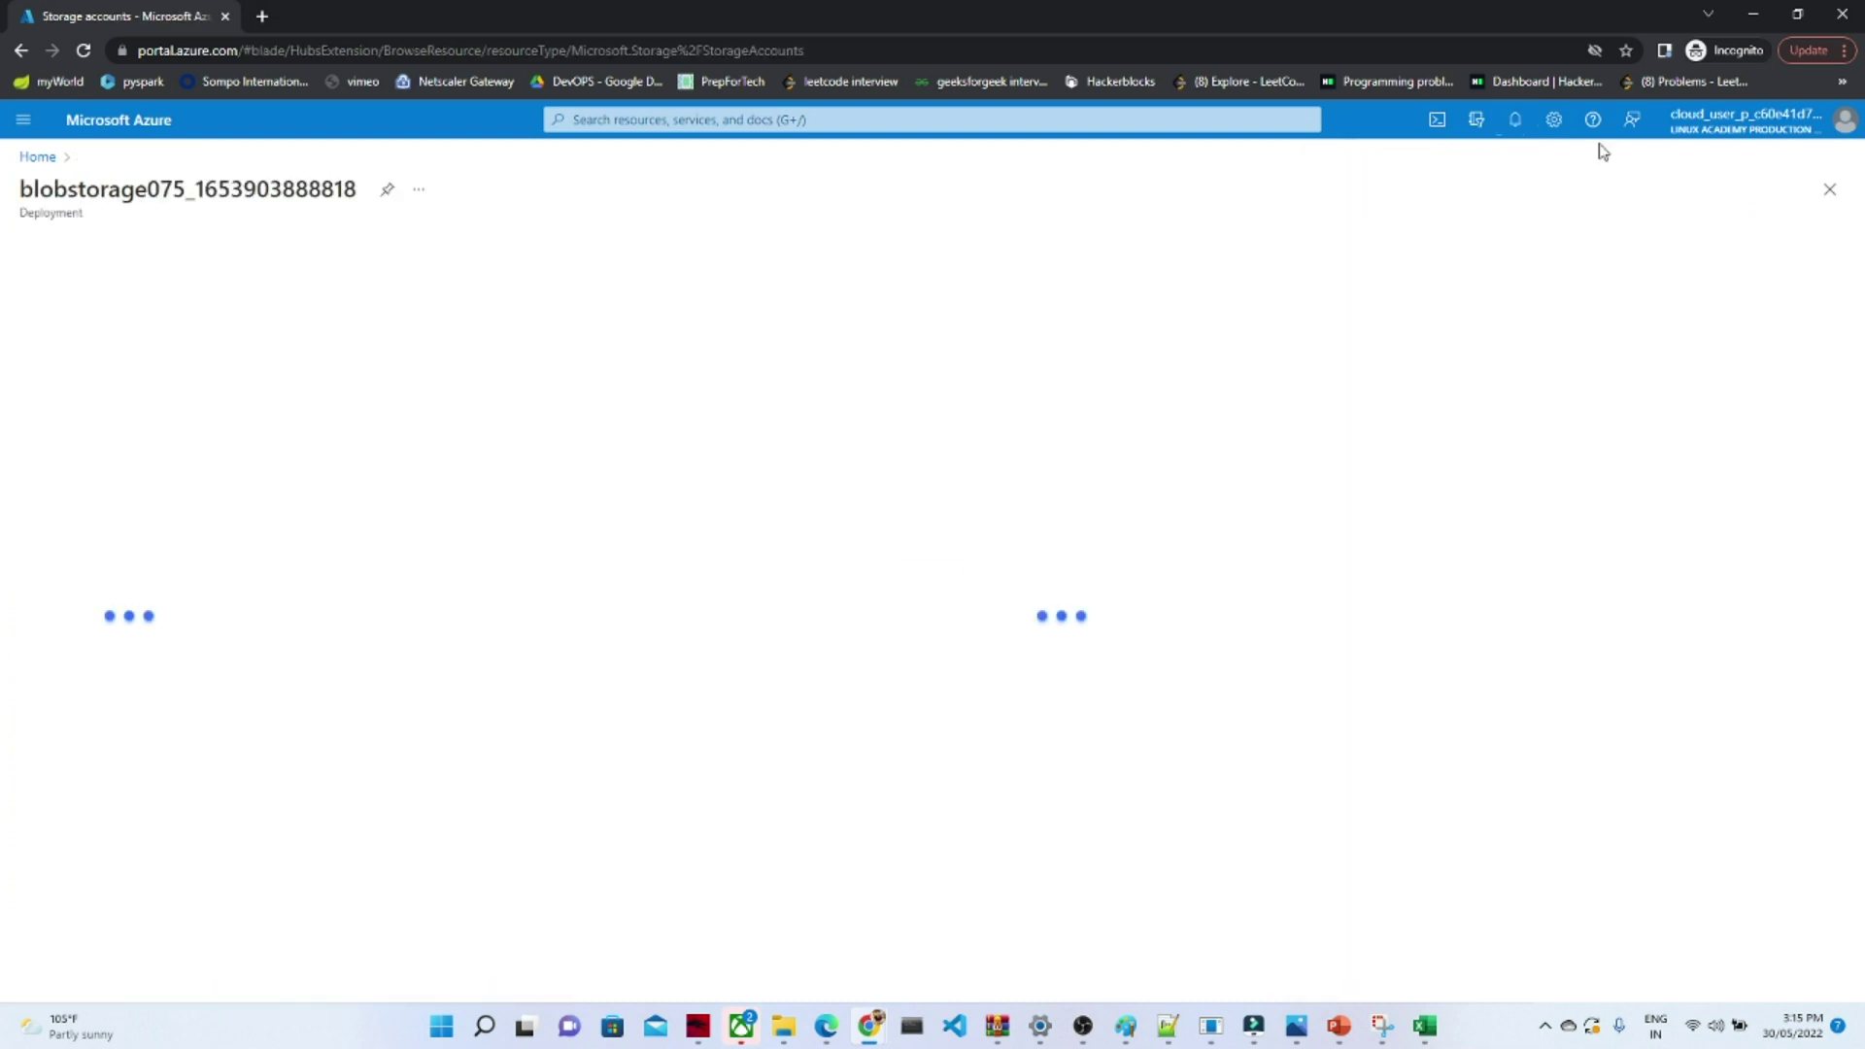
left_click(1518, 119)
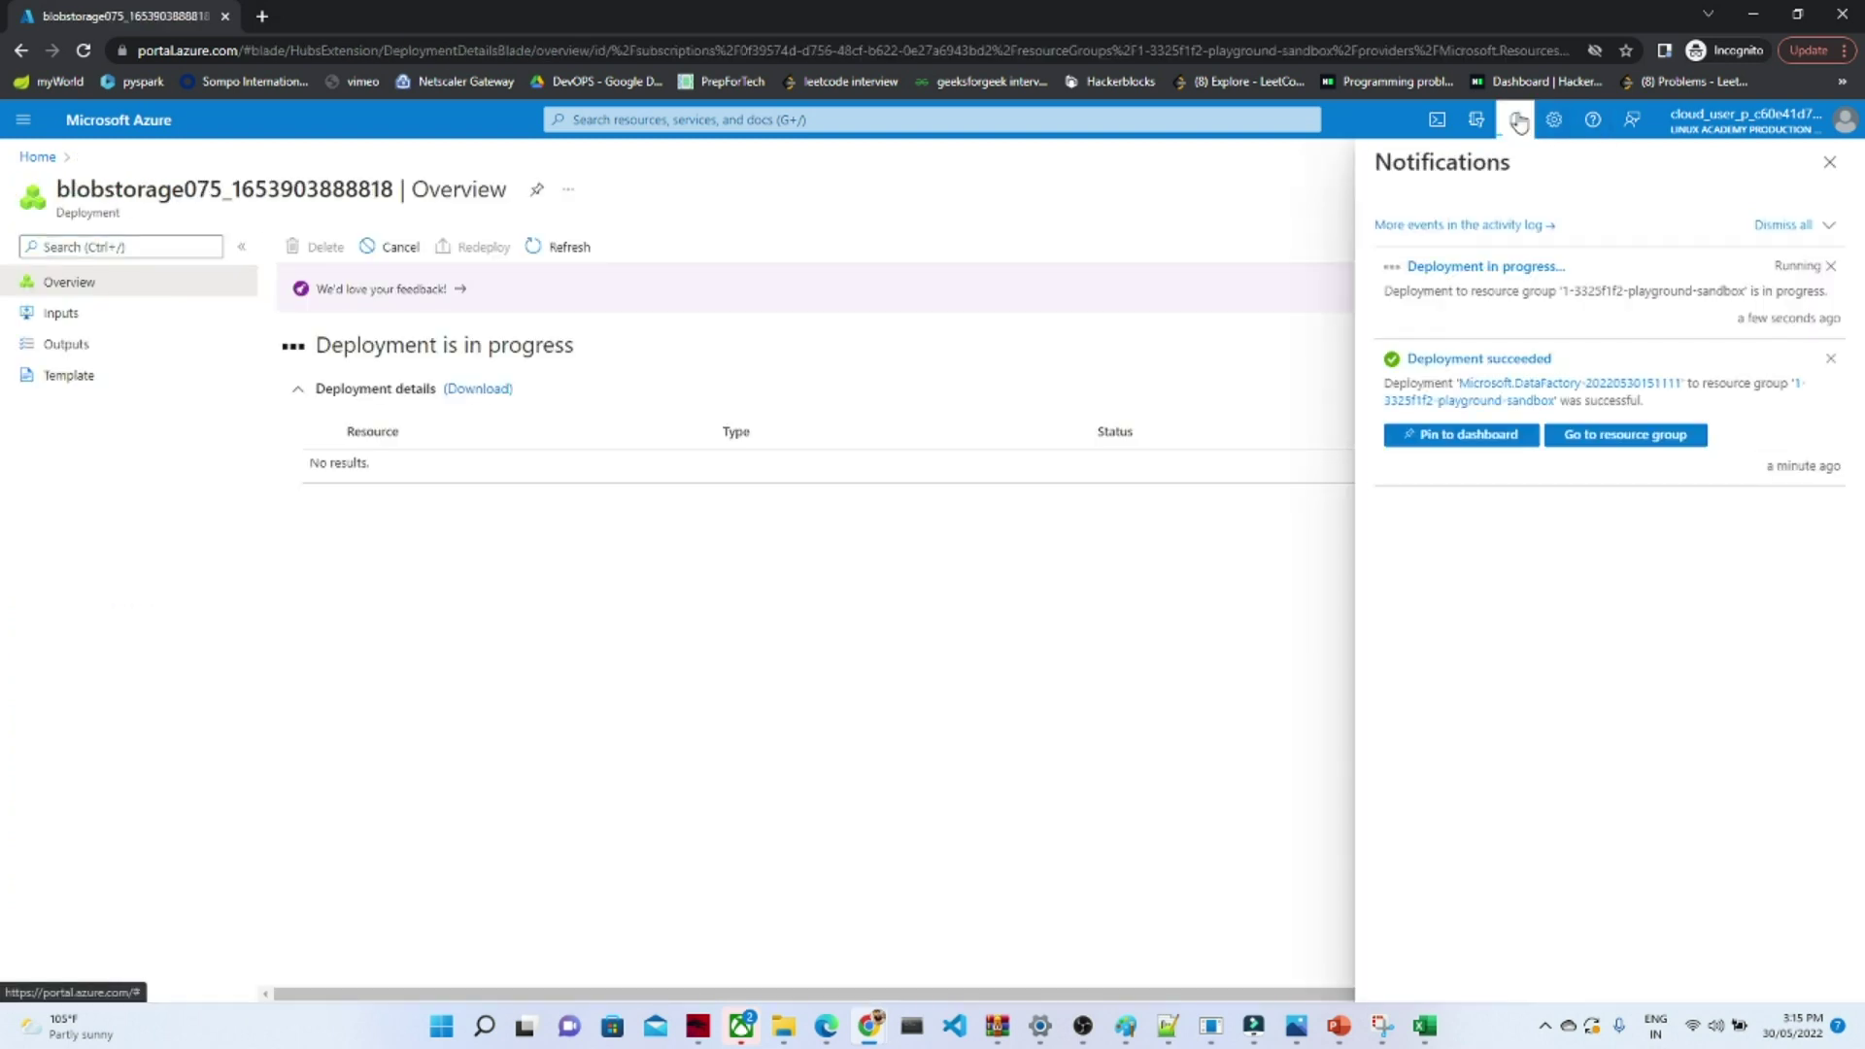
left_click(1604, 436)
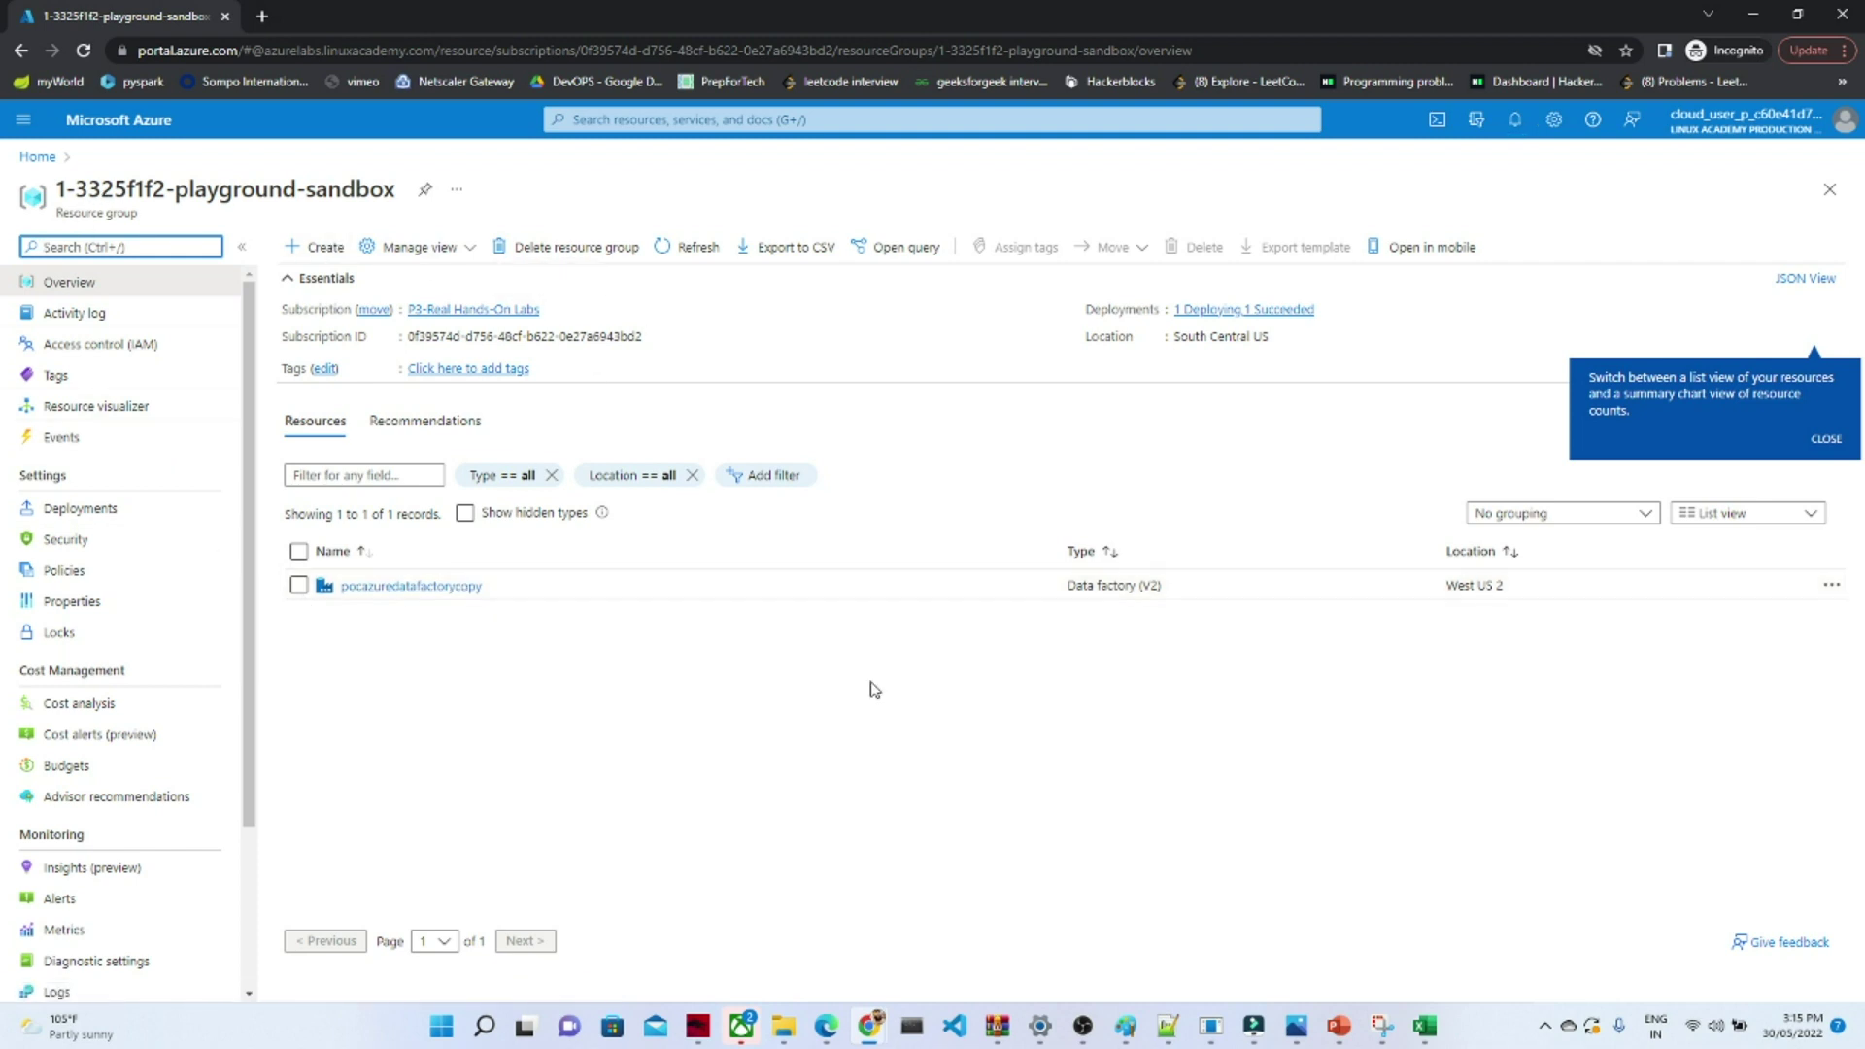
- Open pocazuredatafactorycopy from the resource list and scroll through its overview charts
left_click(430, 589)
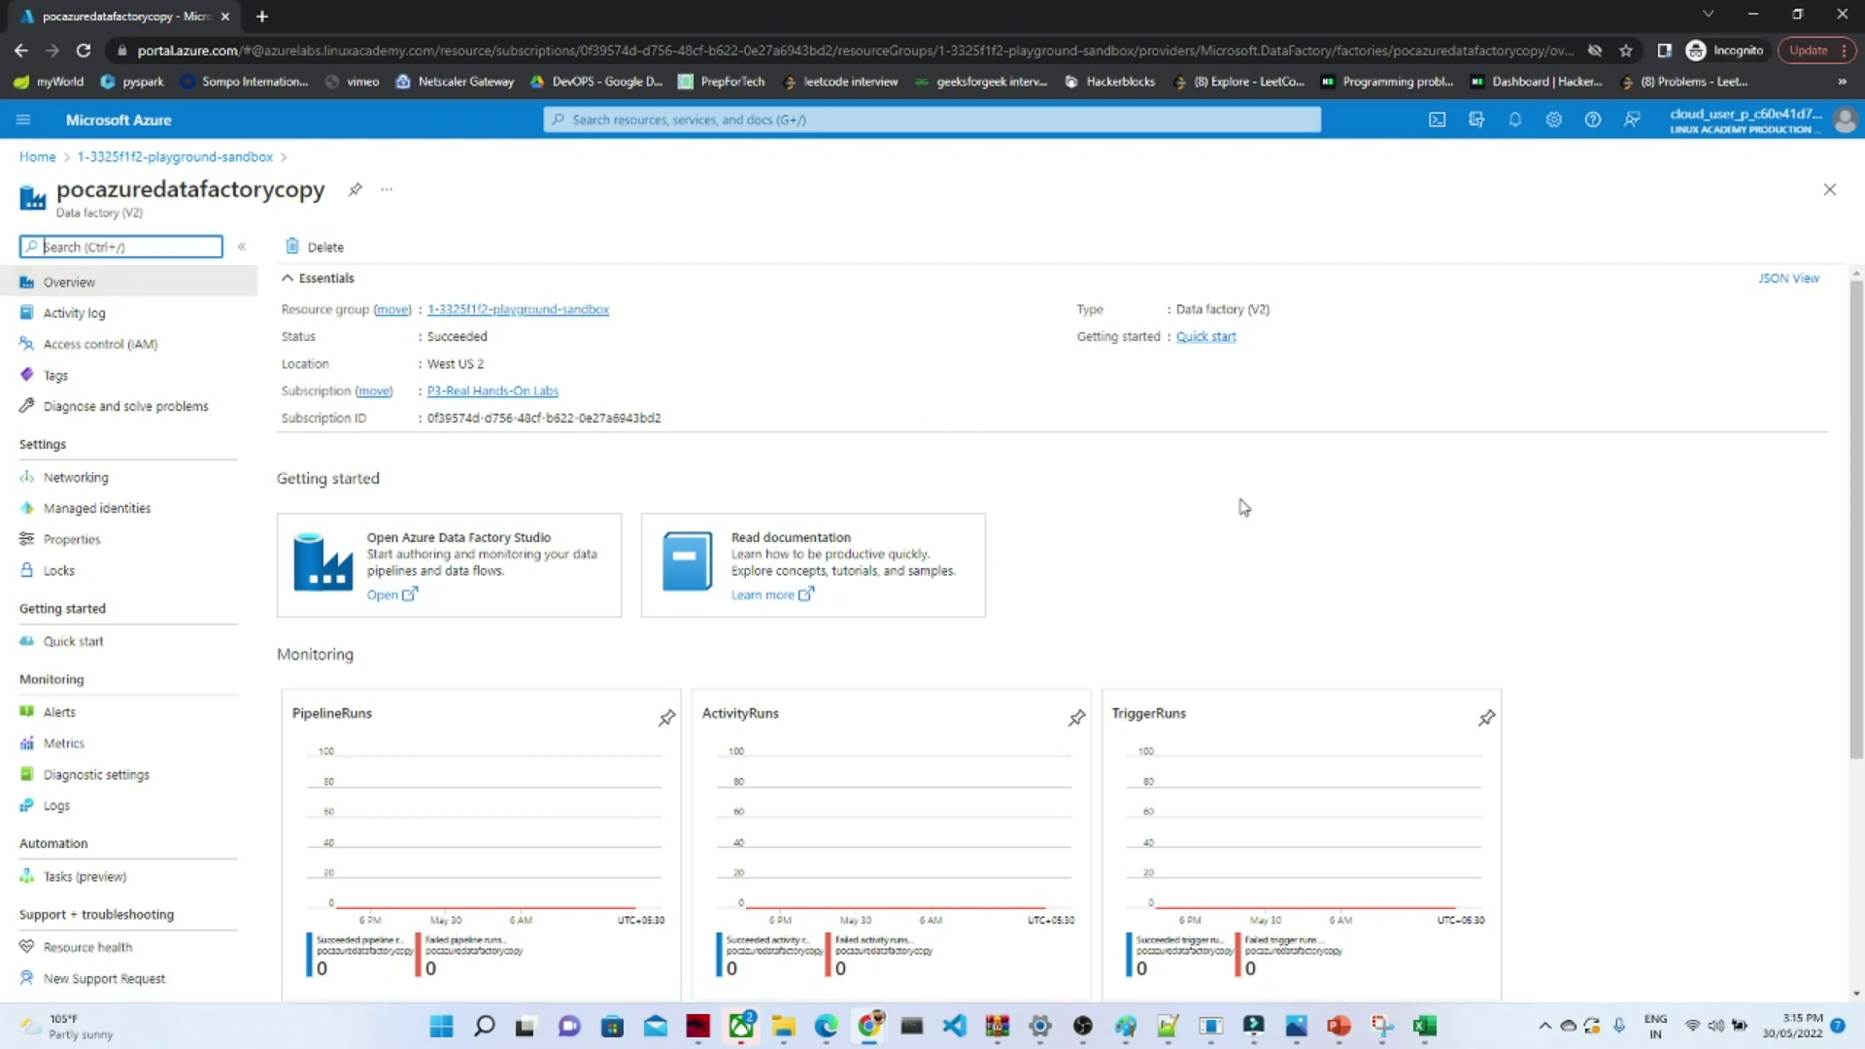
scroll(1858, 612, "down", 1)
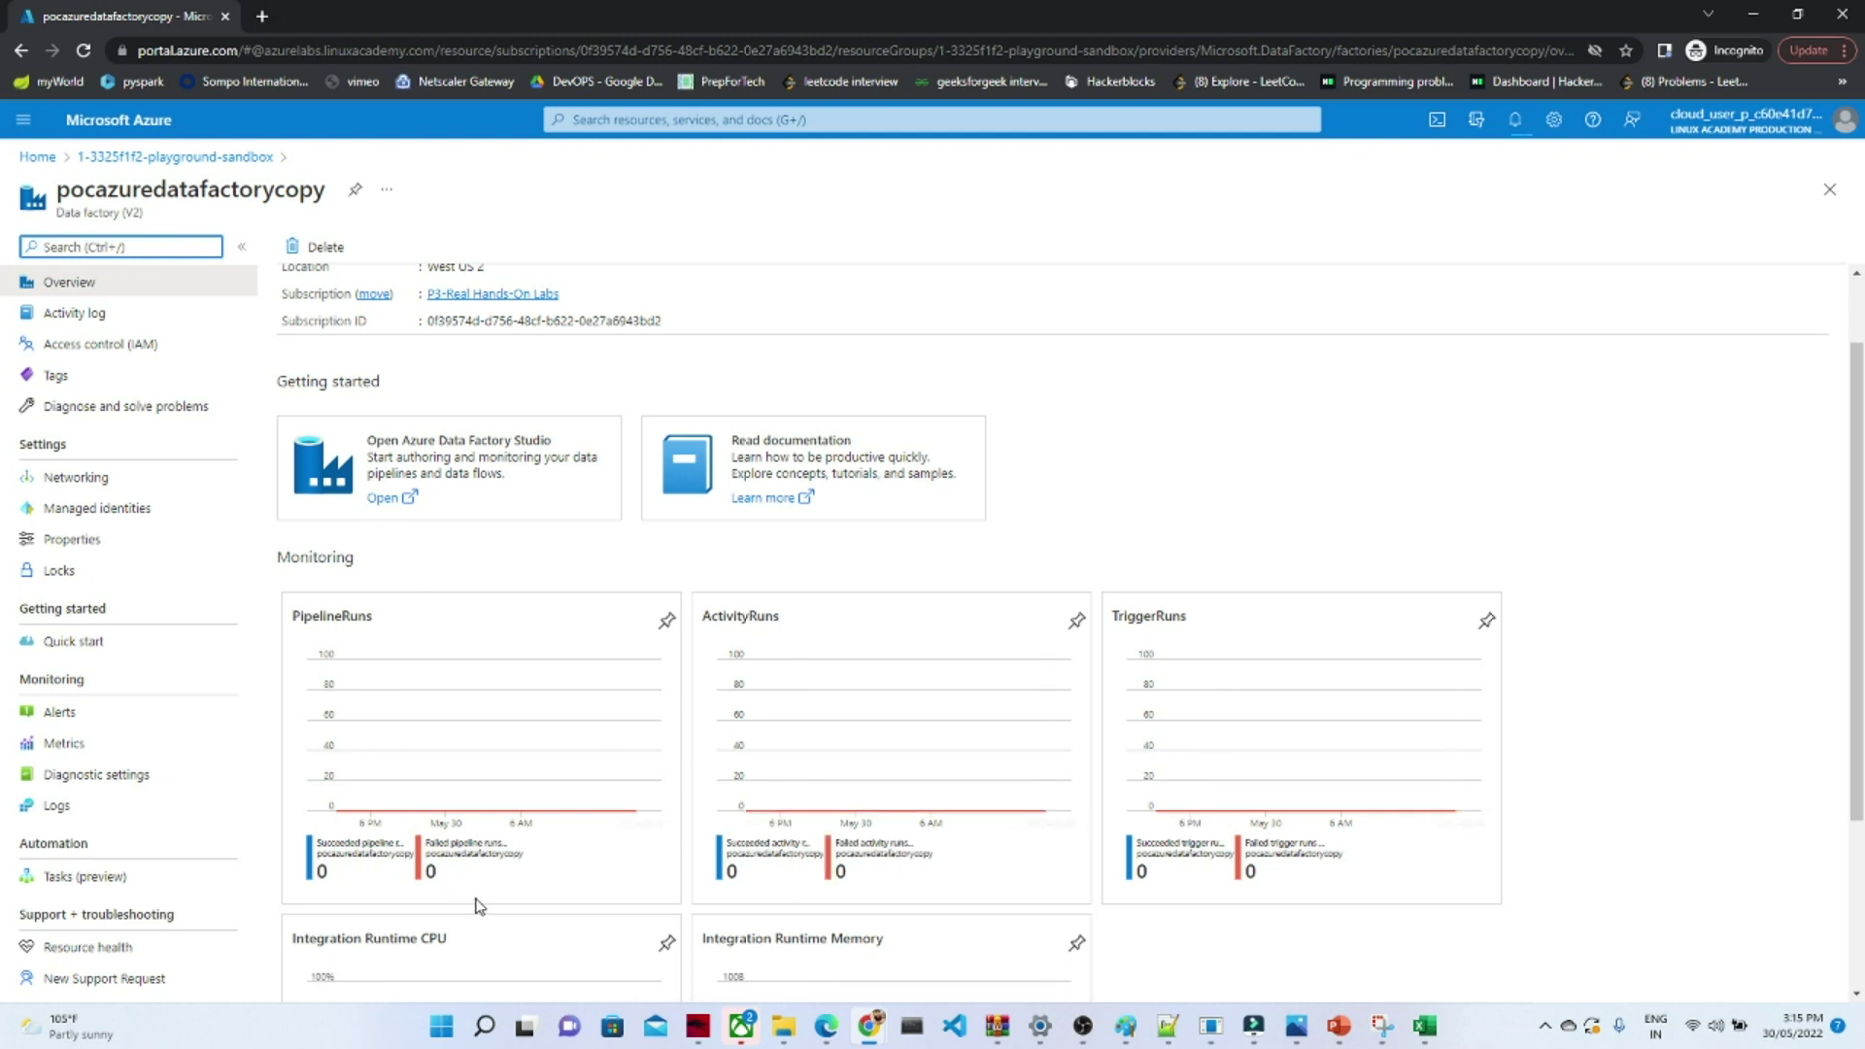
mouse_move(1856, 711)
left_mouse_down()
mouse_move(1838, 820)
mouse_move(1848, 702)
left_mouse_up()
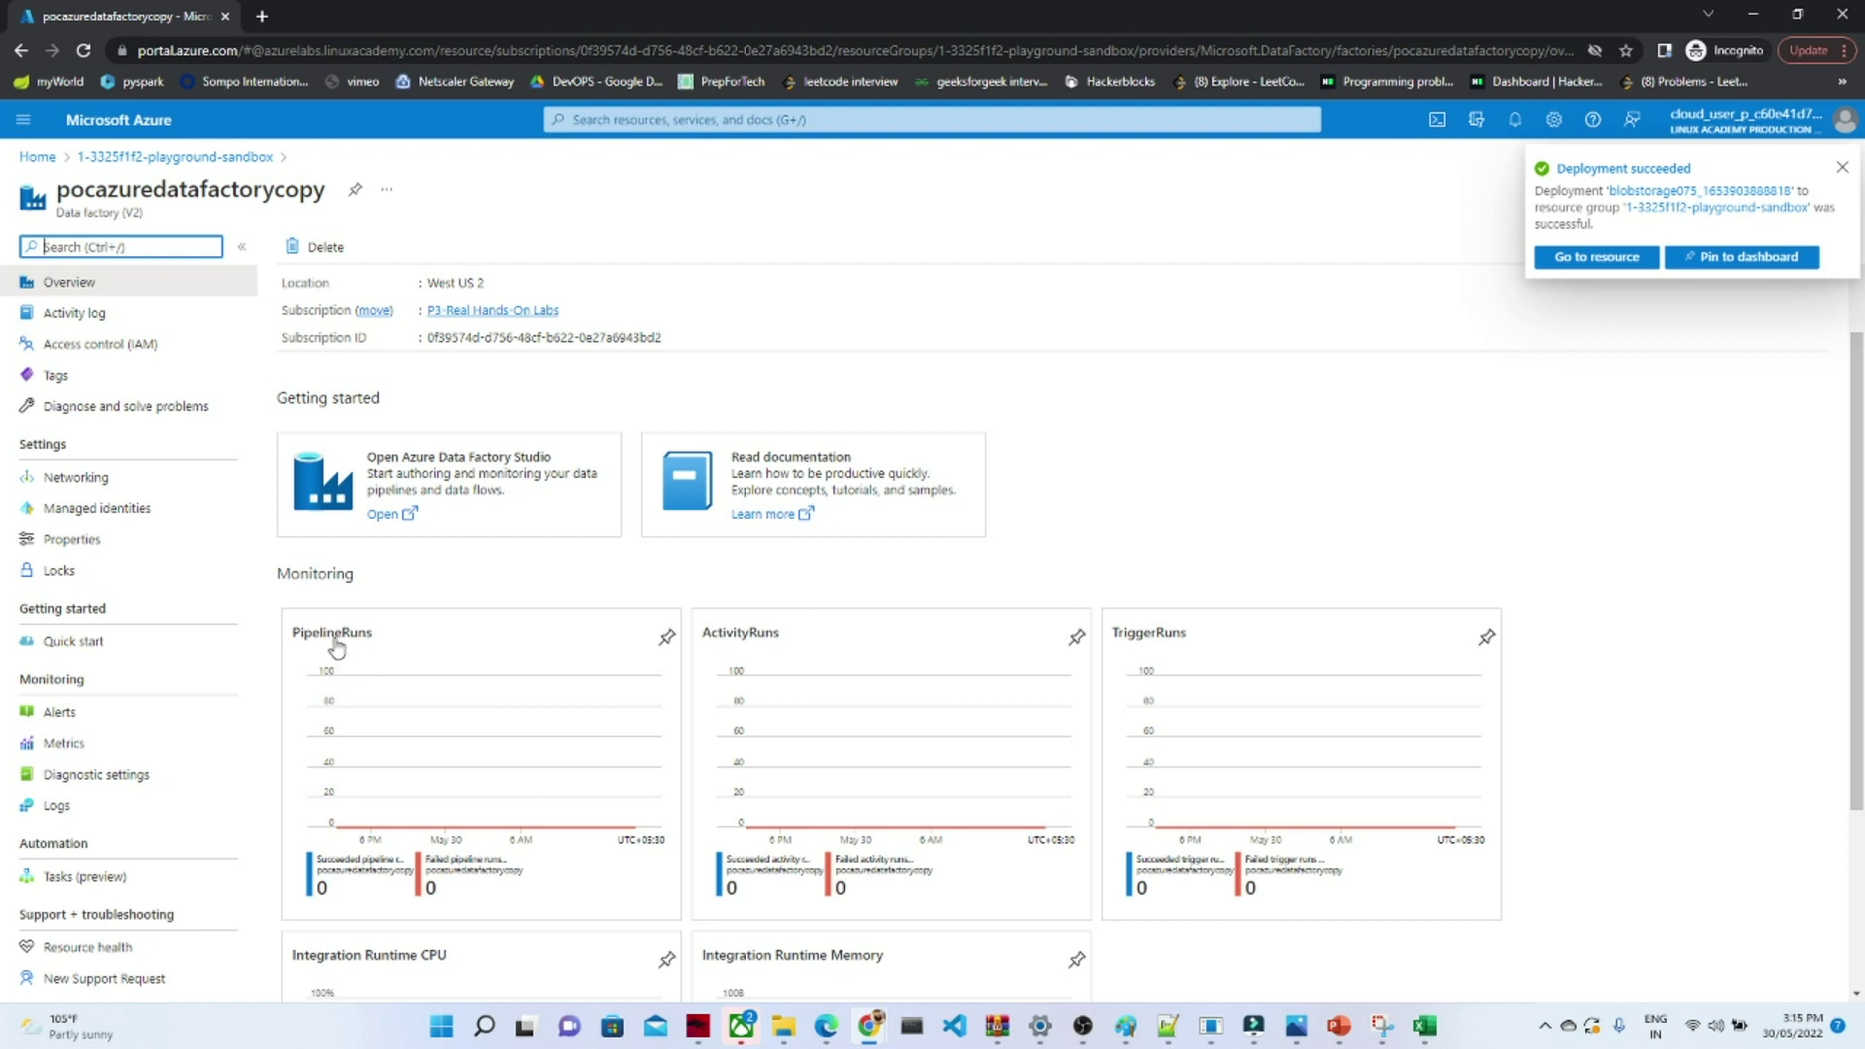
left_click_drag(1854, 781, 1854, 957)
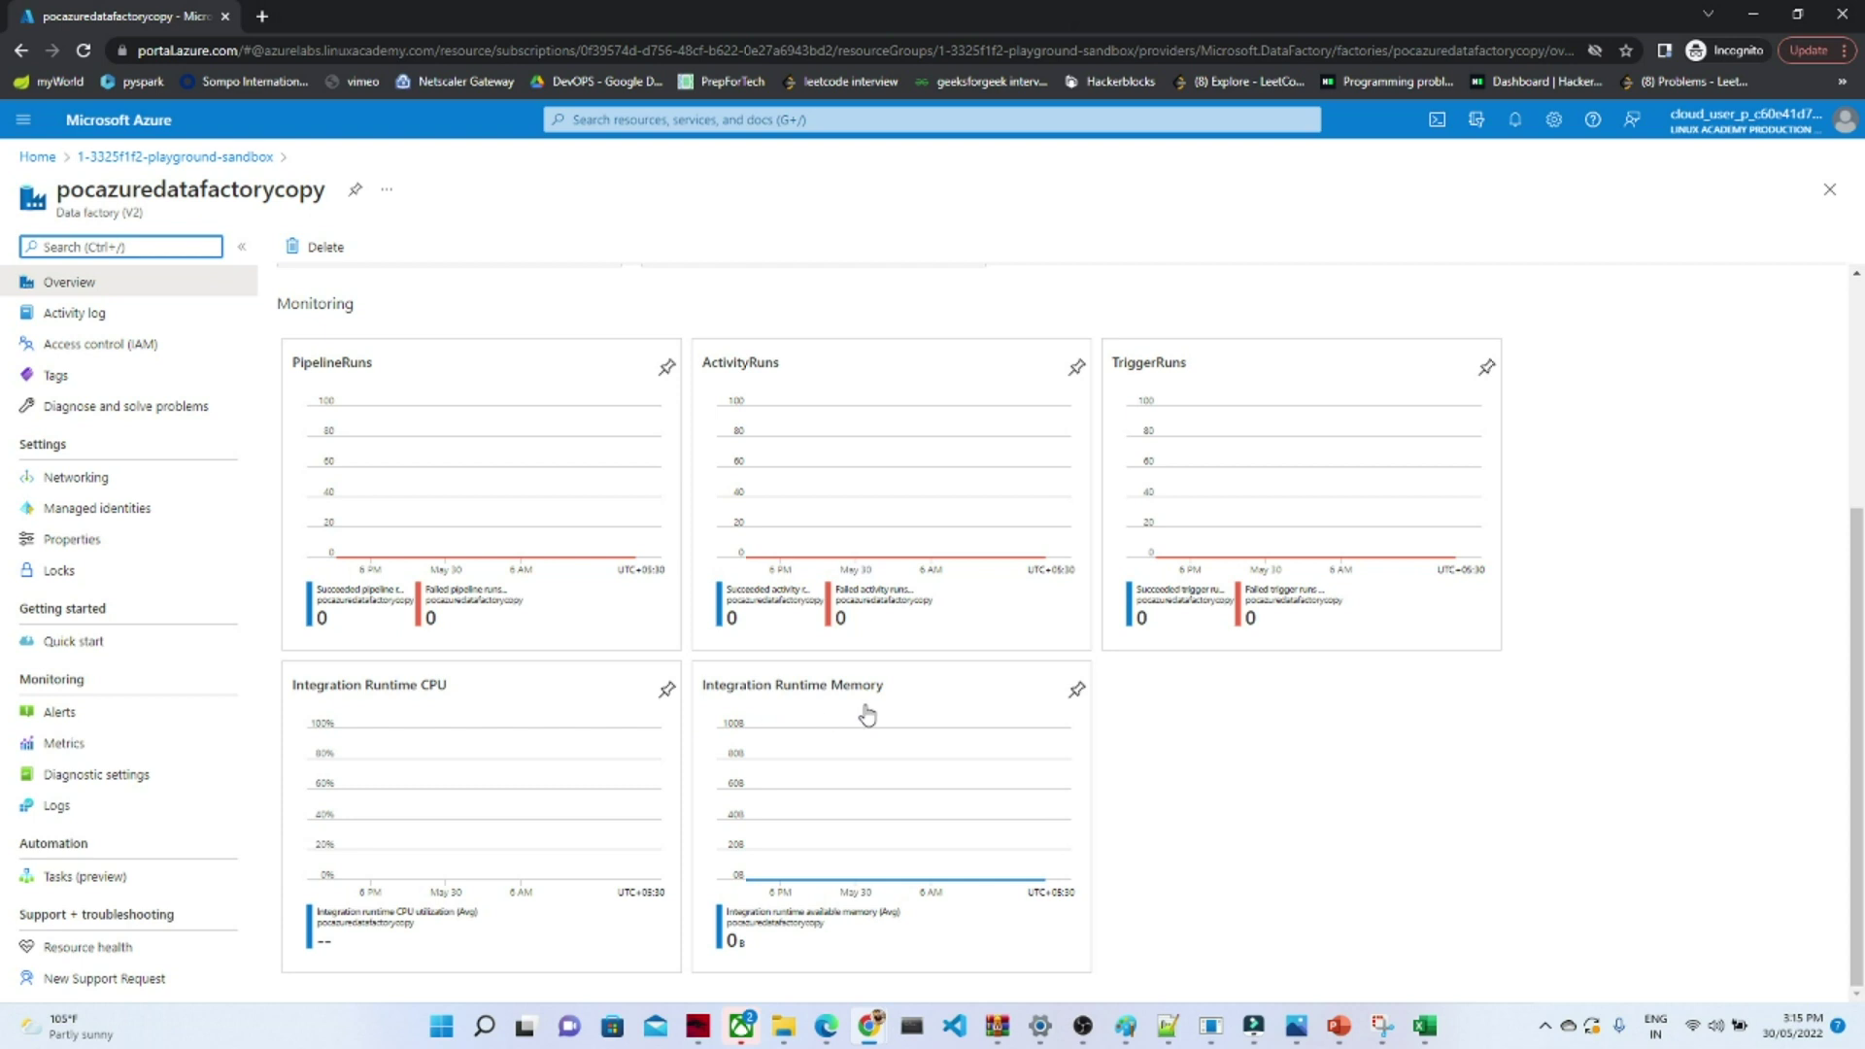
left_click_drag(1864, 720, 1864, 485)
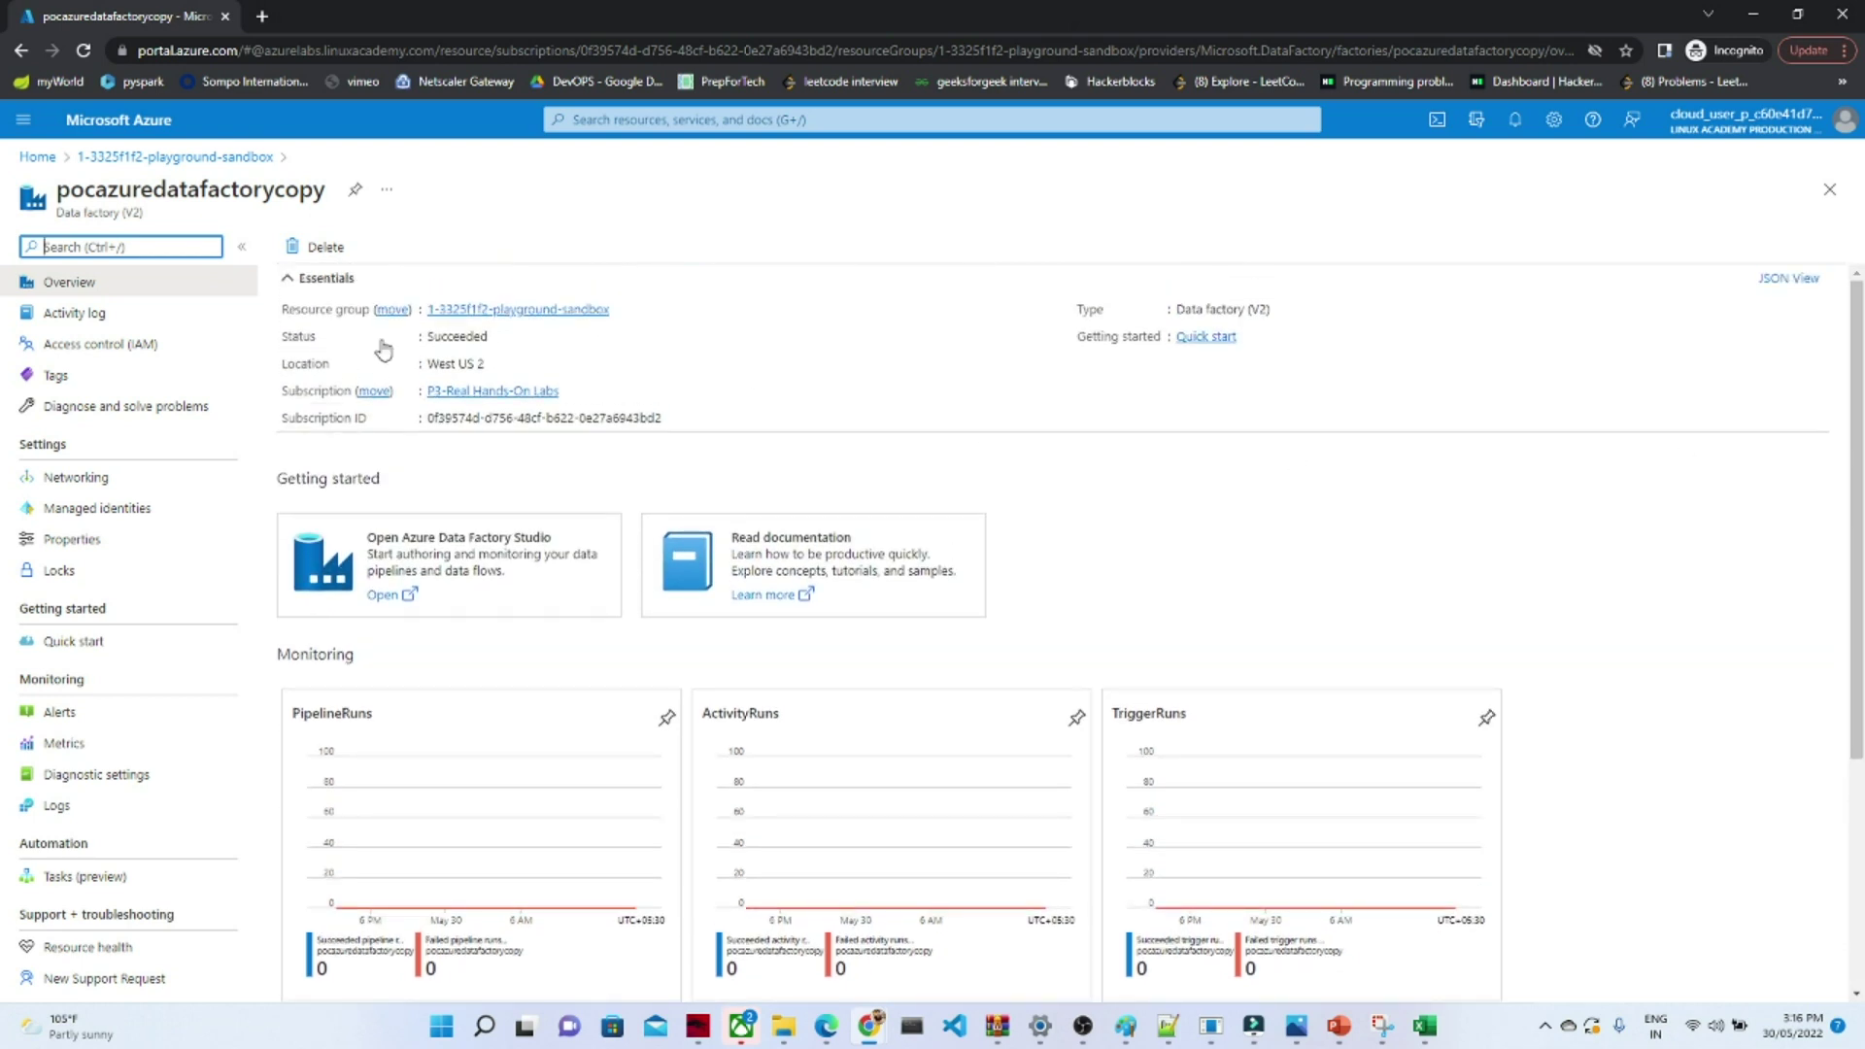
left_click(83, 315)
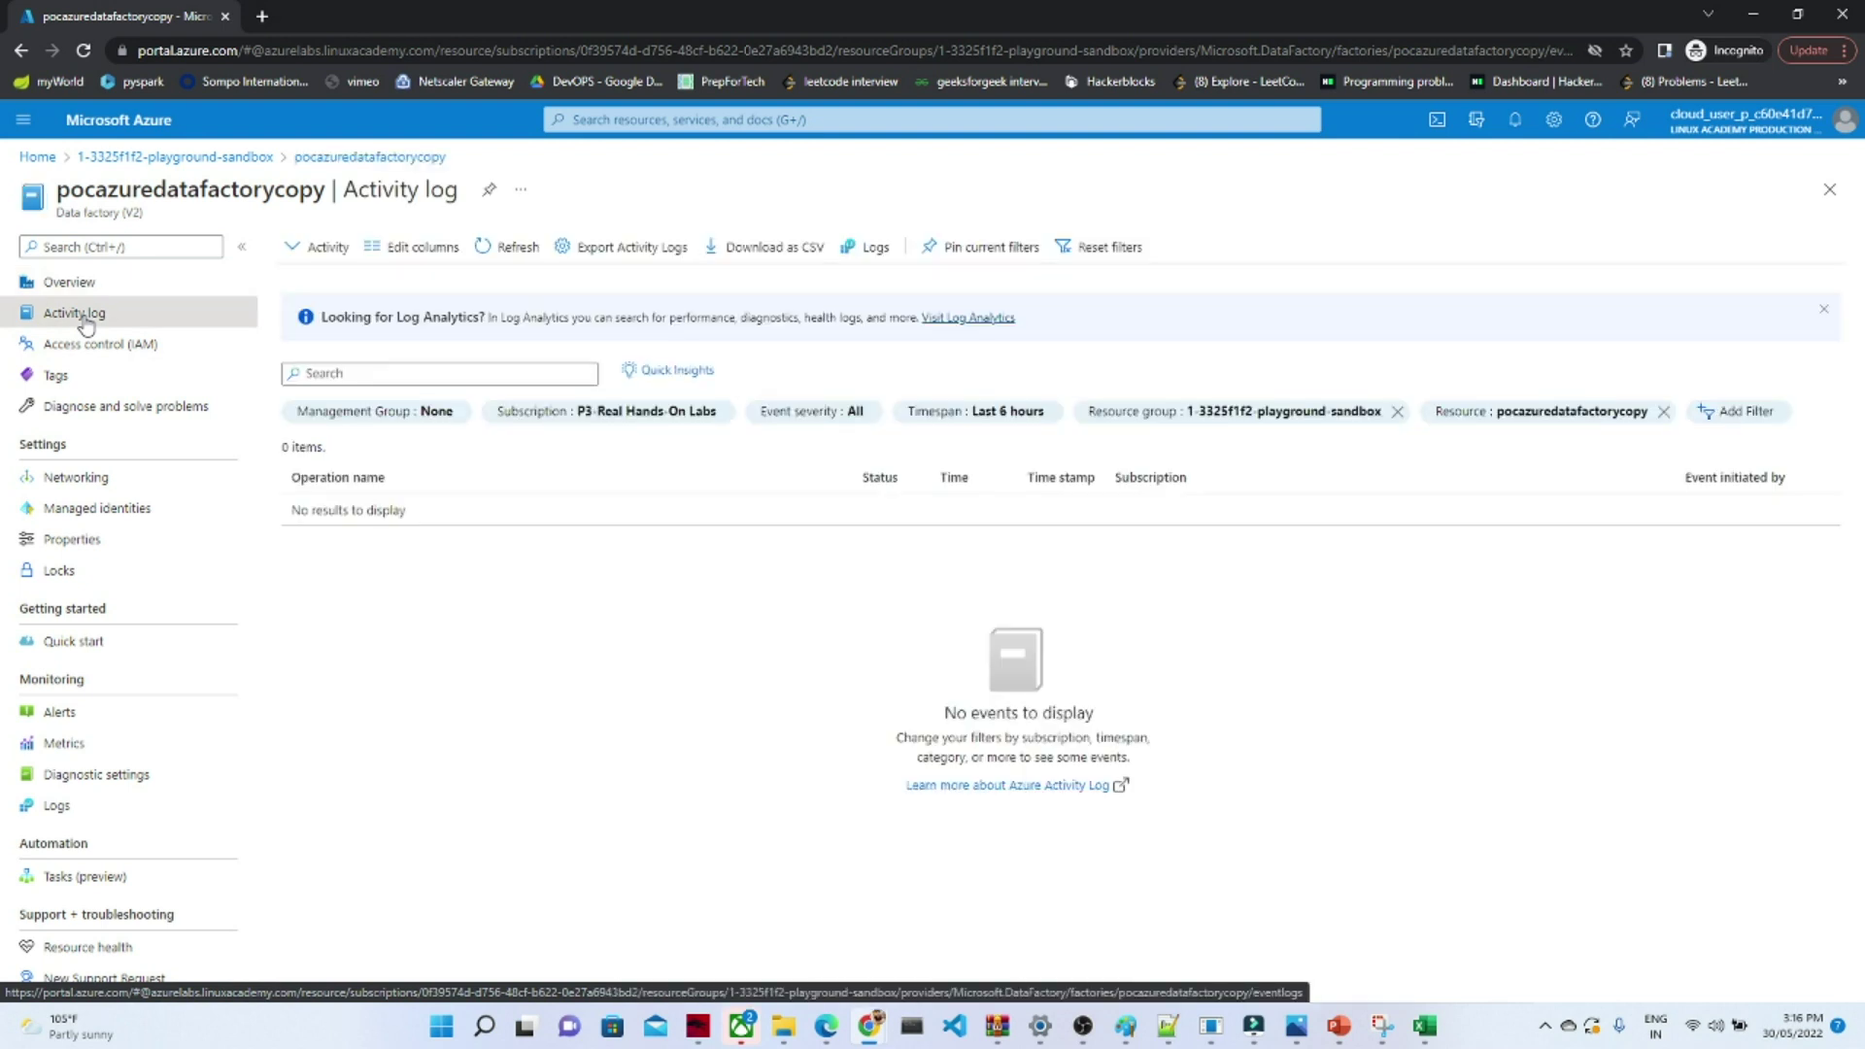
left_click(81, 479)
left_click(85, 532)
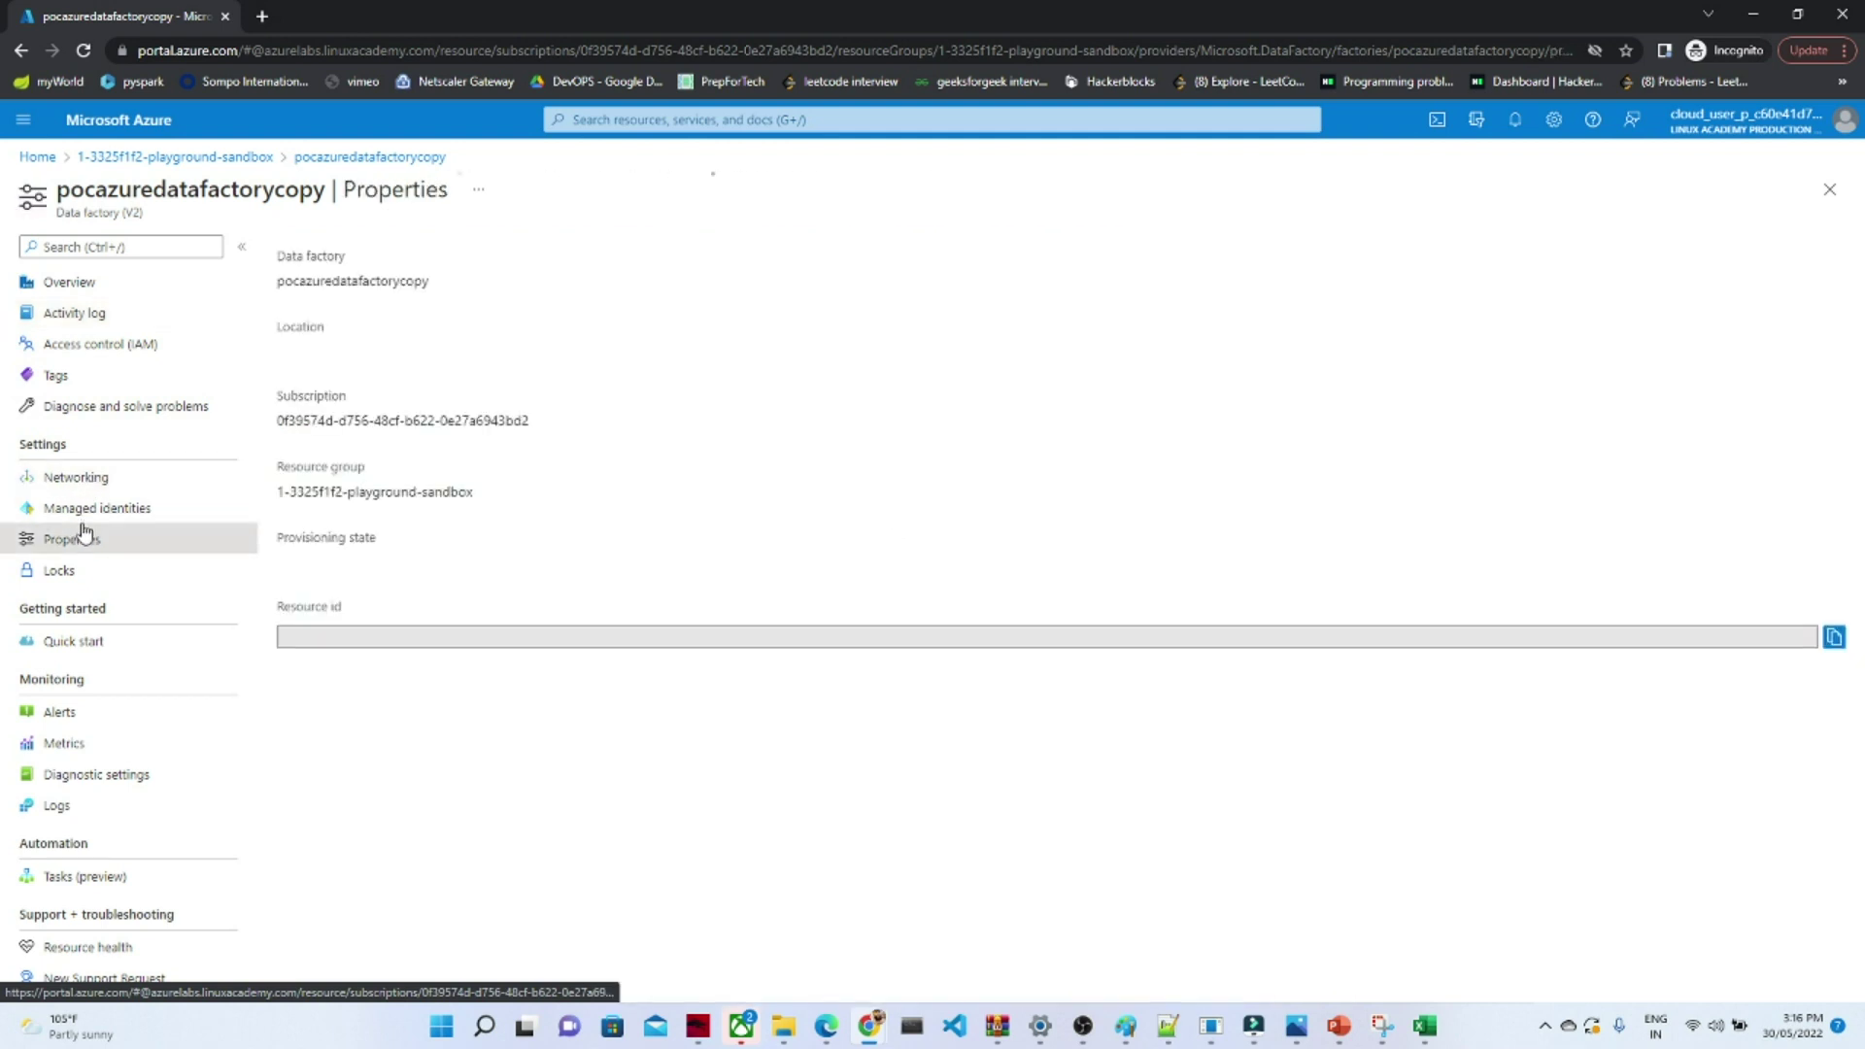
left_click(84, 510)
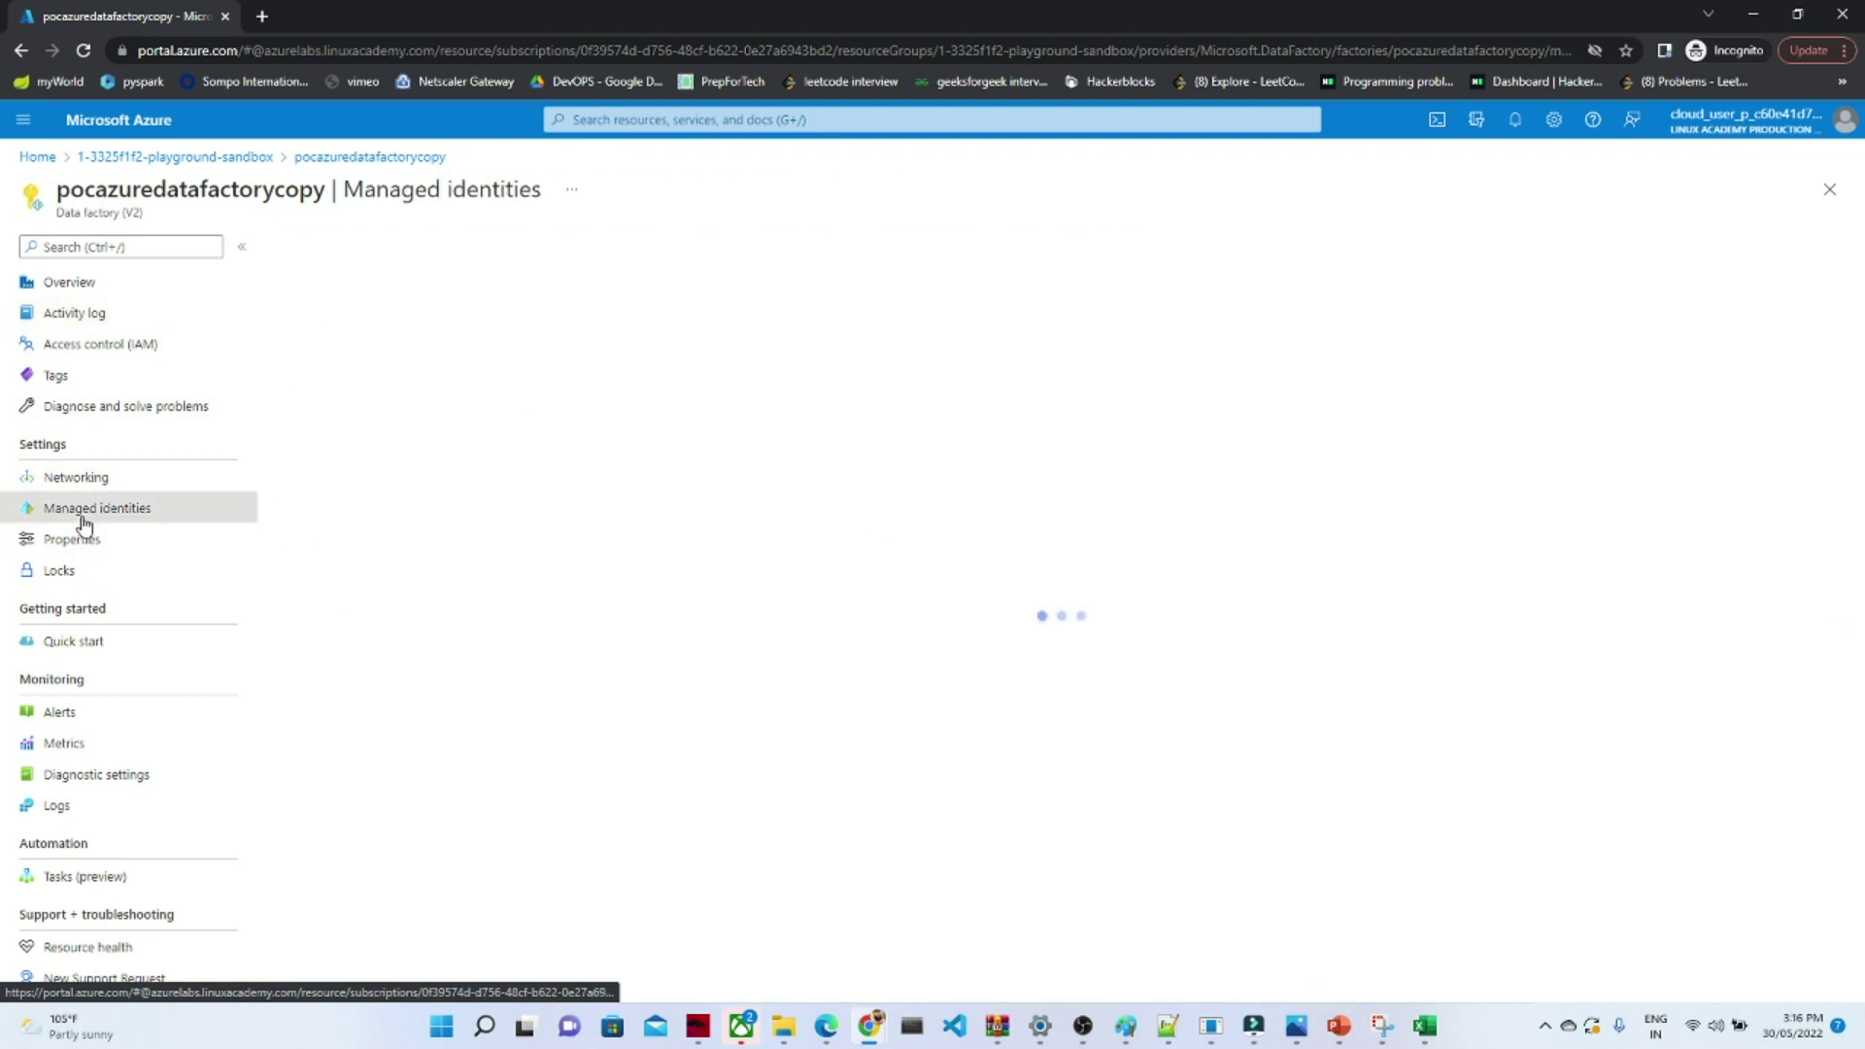
left_click(59, 712)
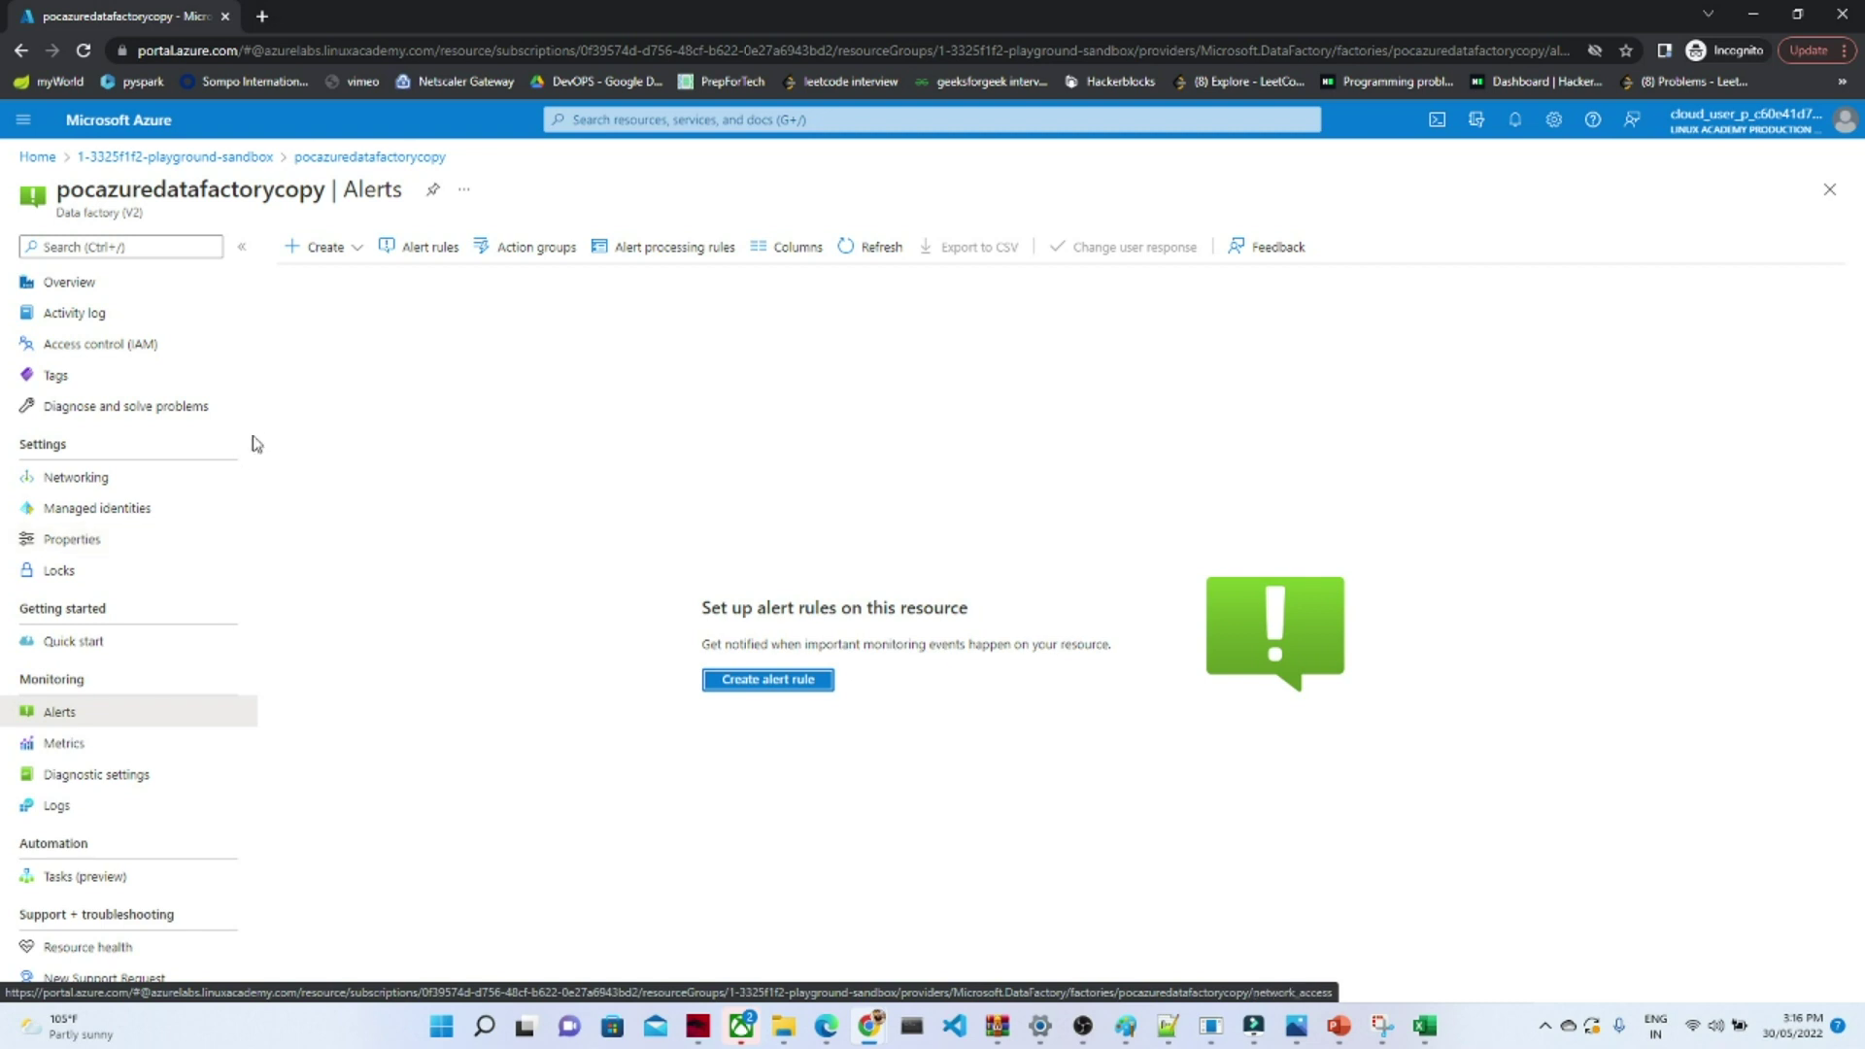
left_click(68, 283)
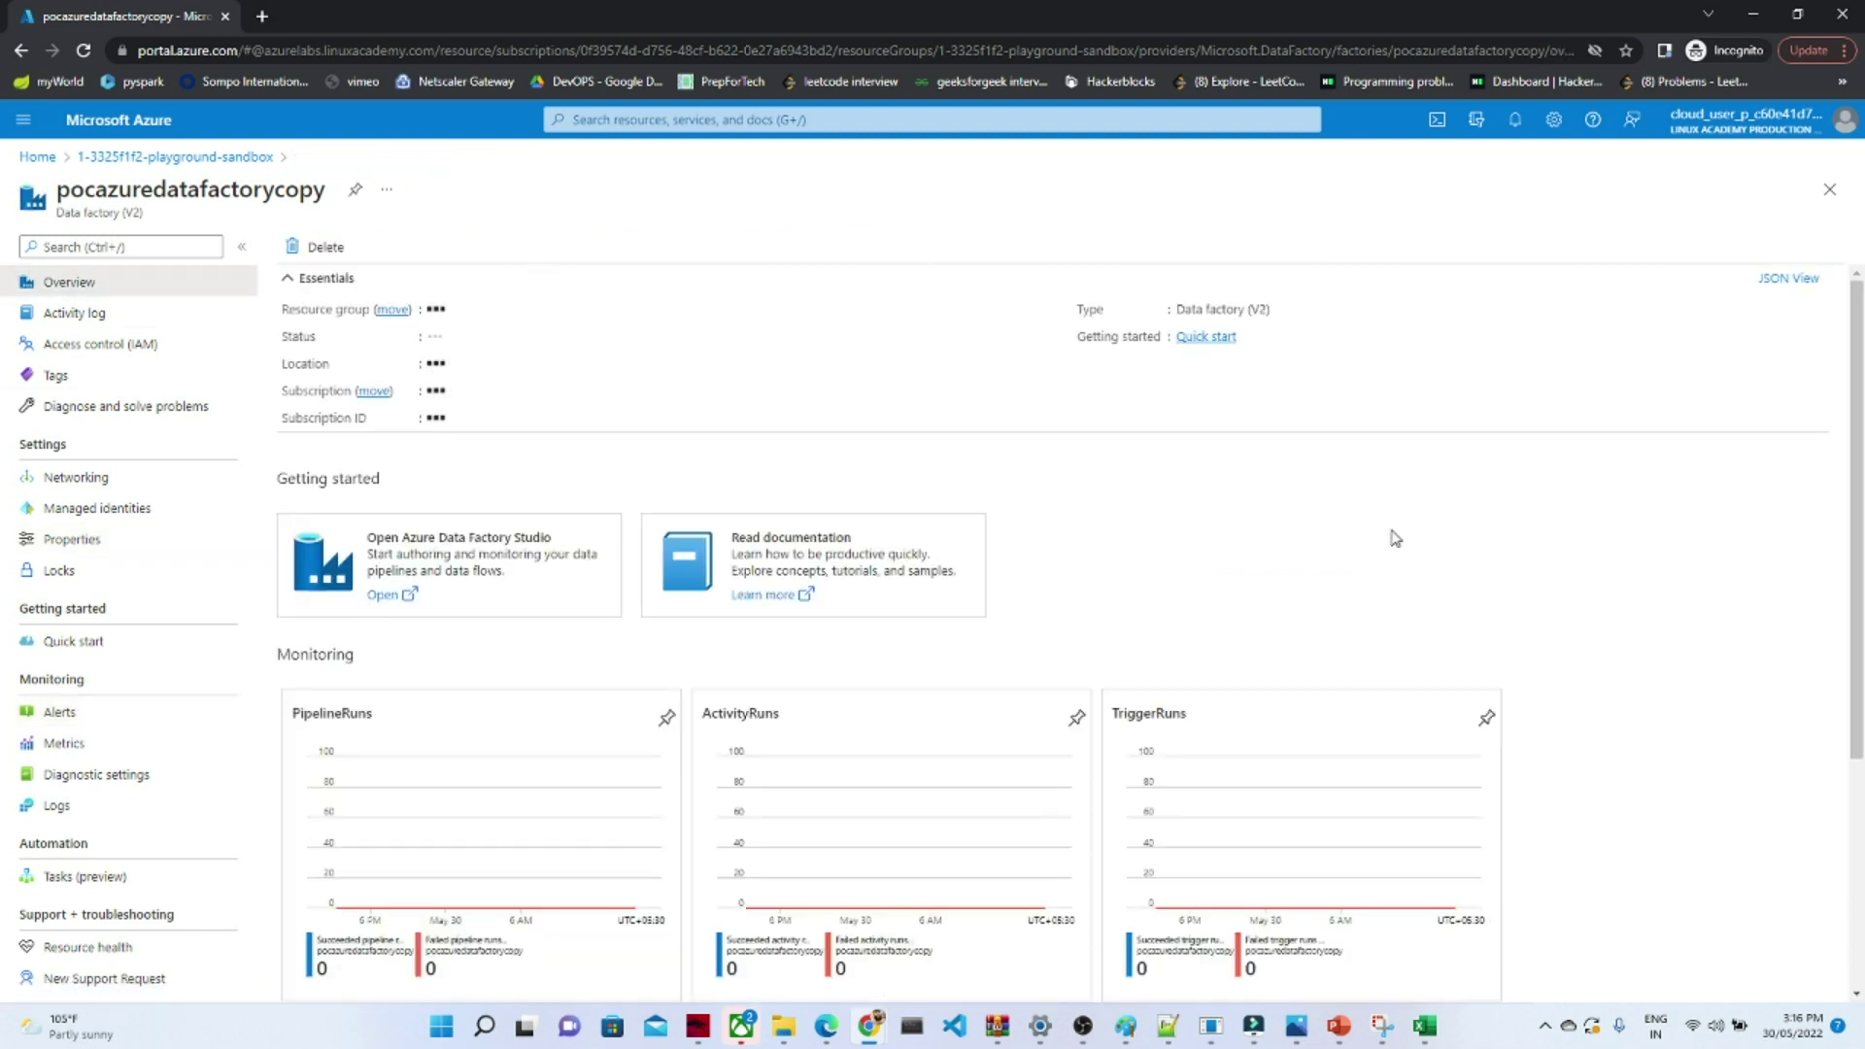
left_click(387, 602)
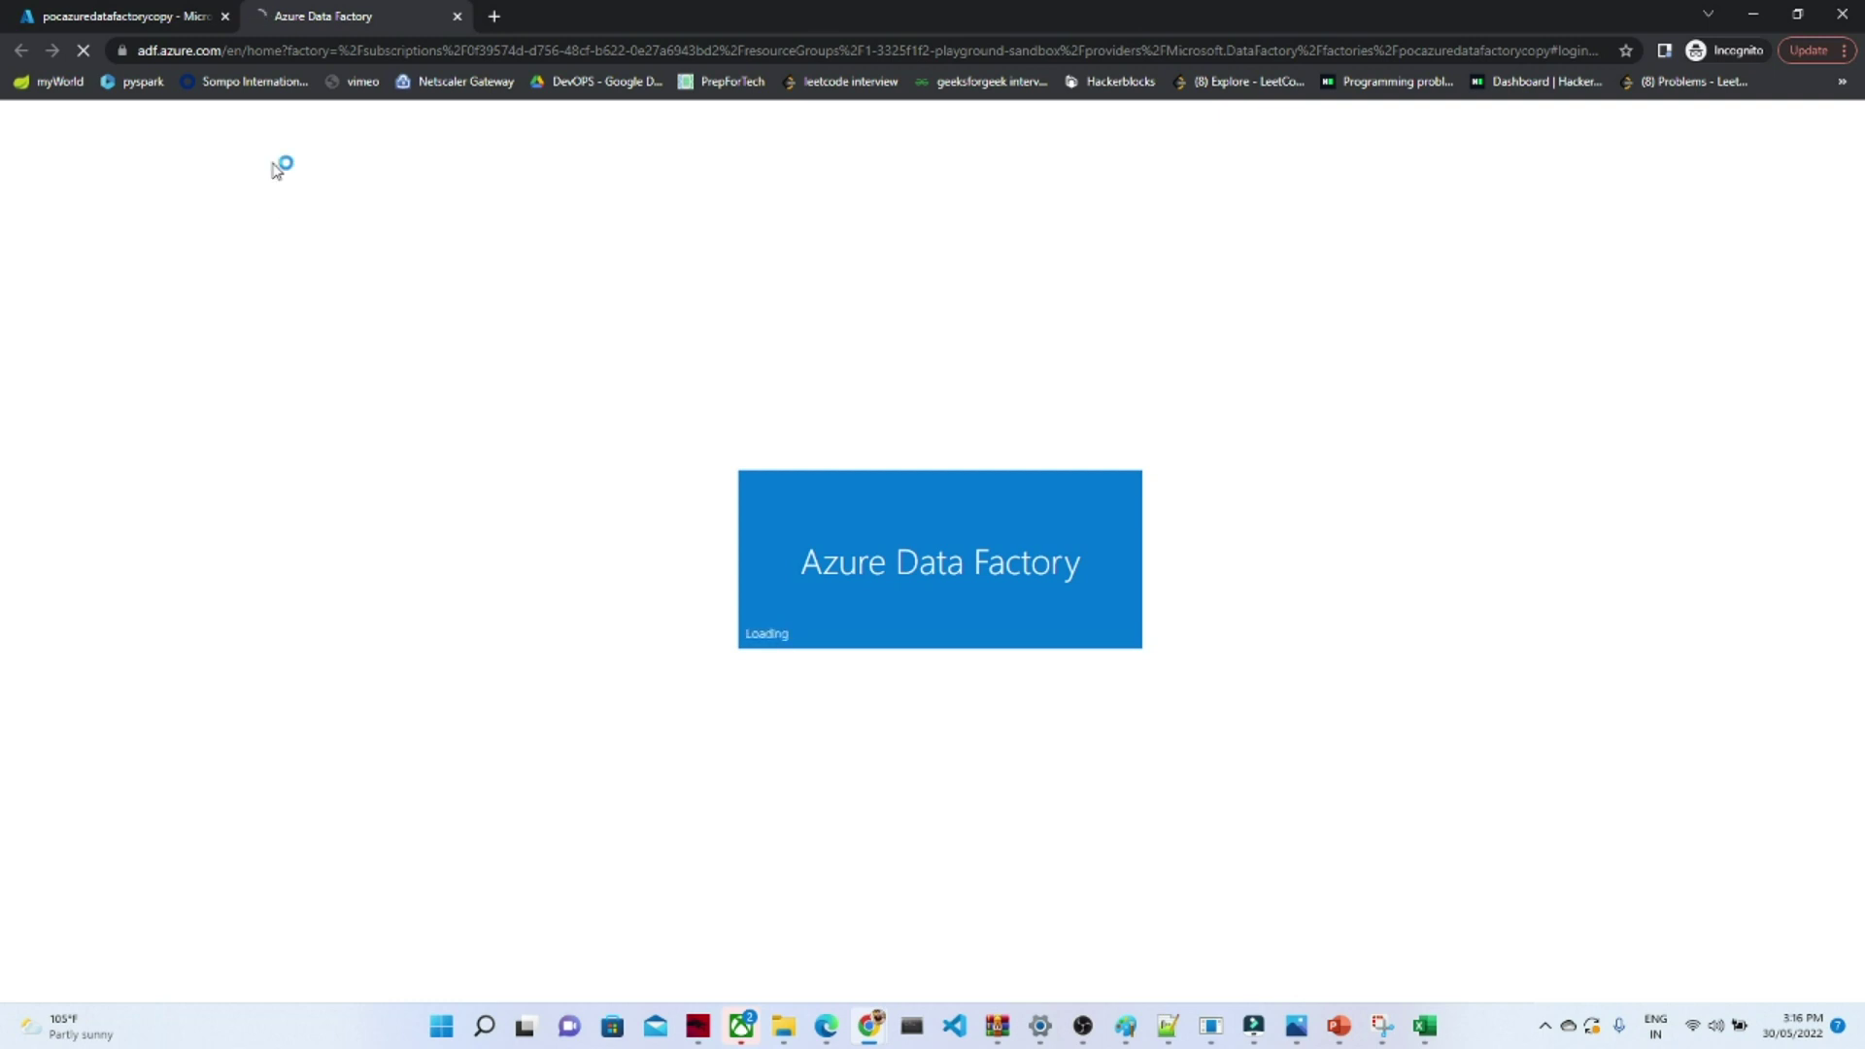
- Switch between the Data Factory Studio tab and the portal tab, ending on the portal
left_click(124, 15)
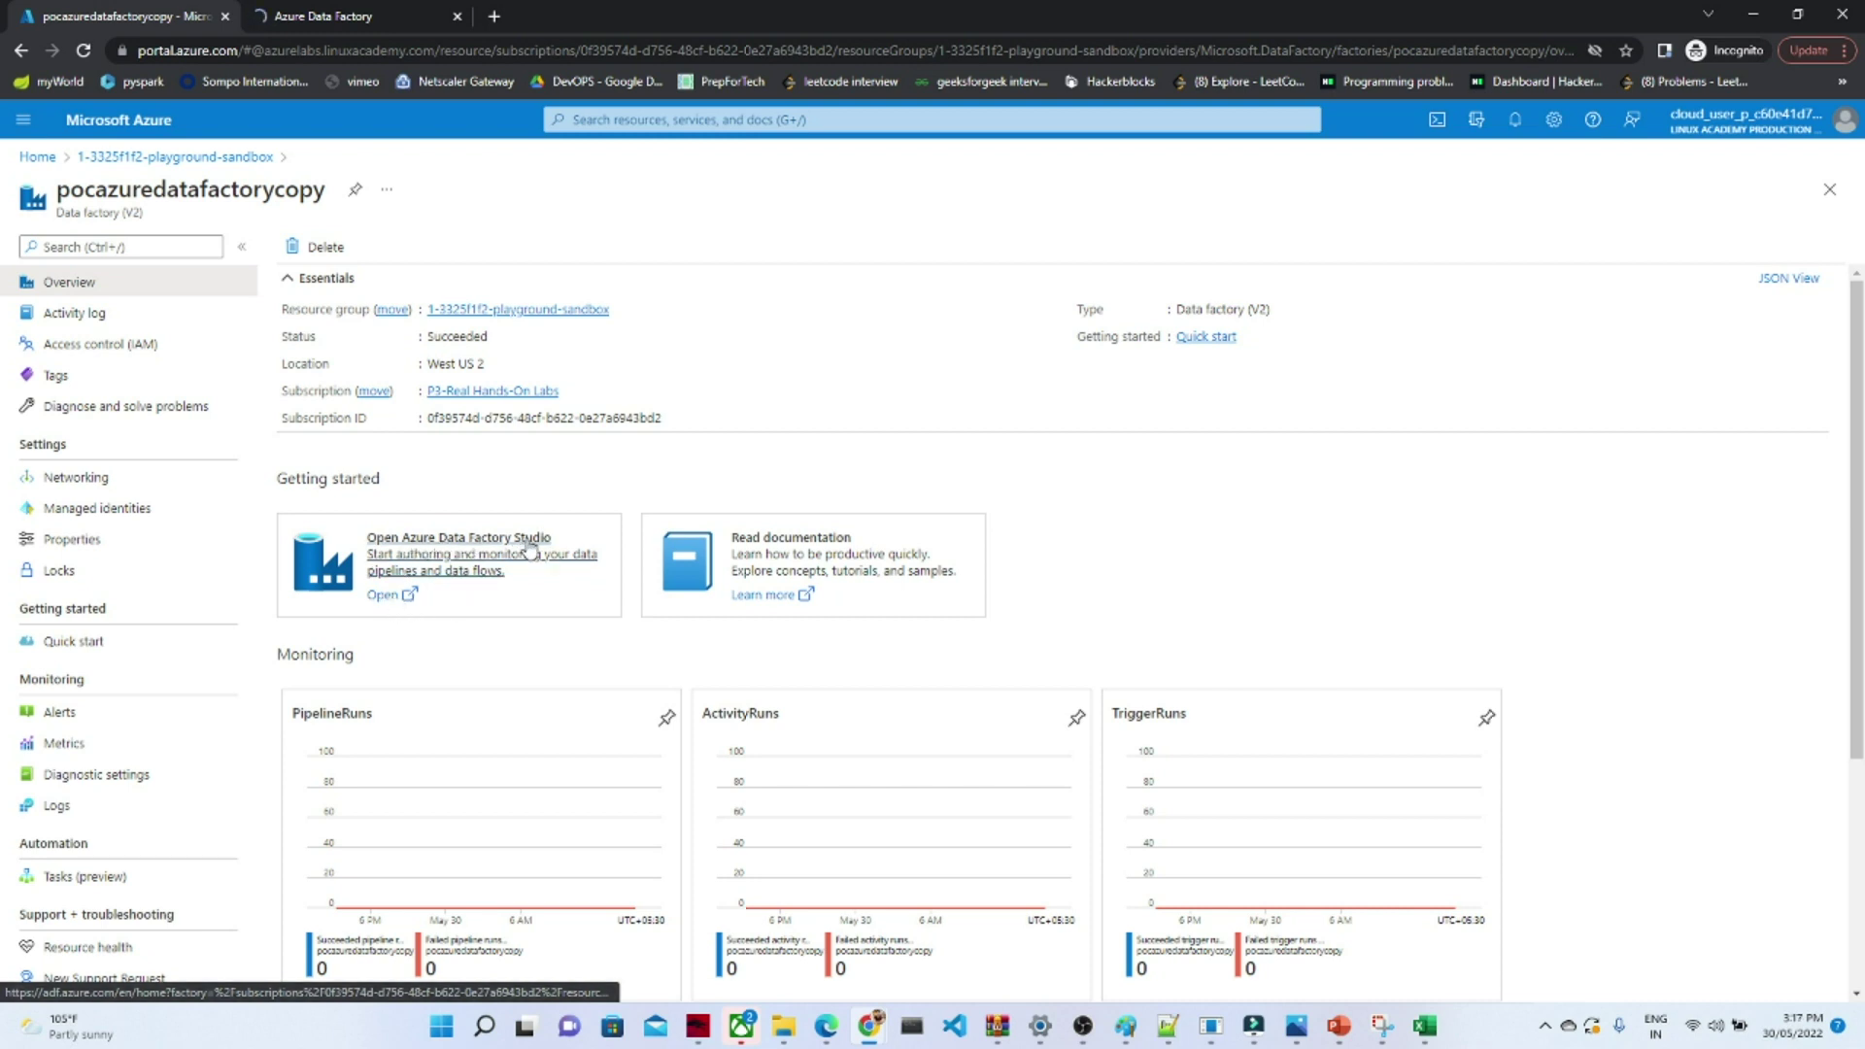
left_click(384, 10)
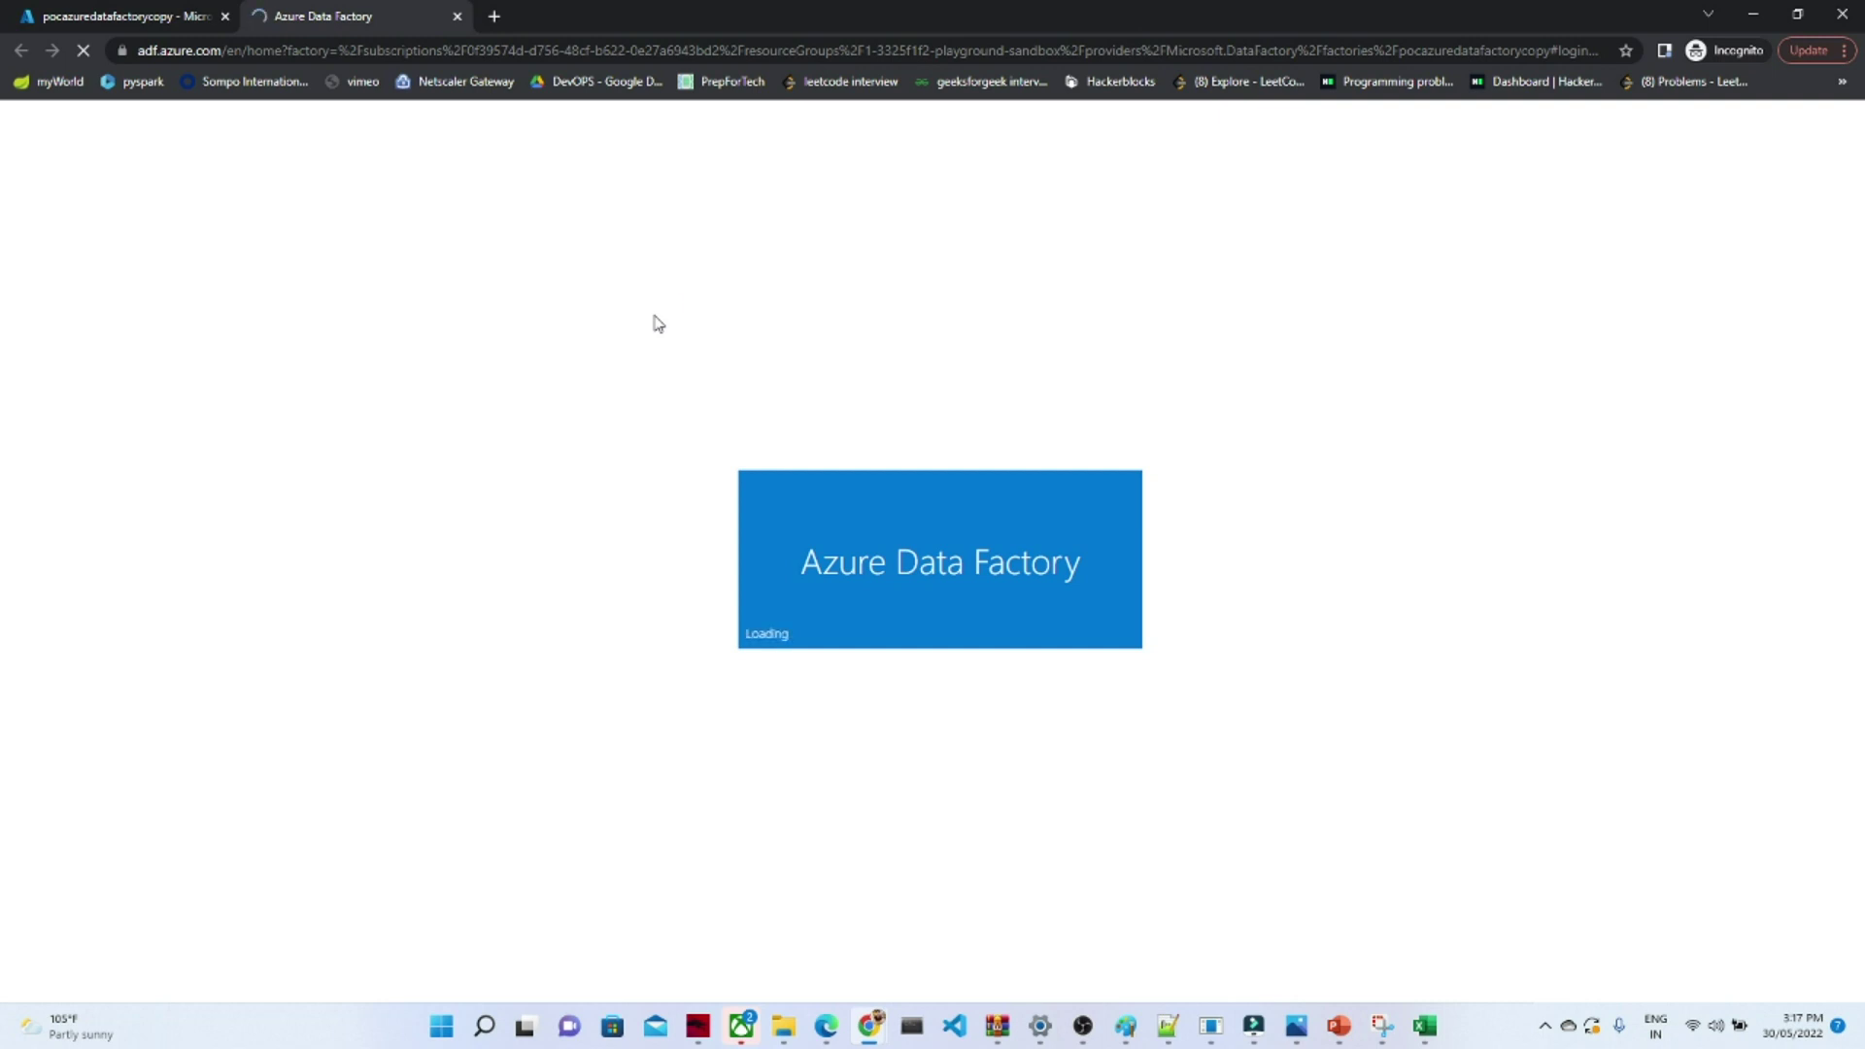
left_click(78, 12)
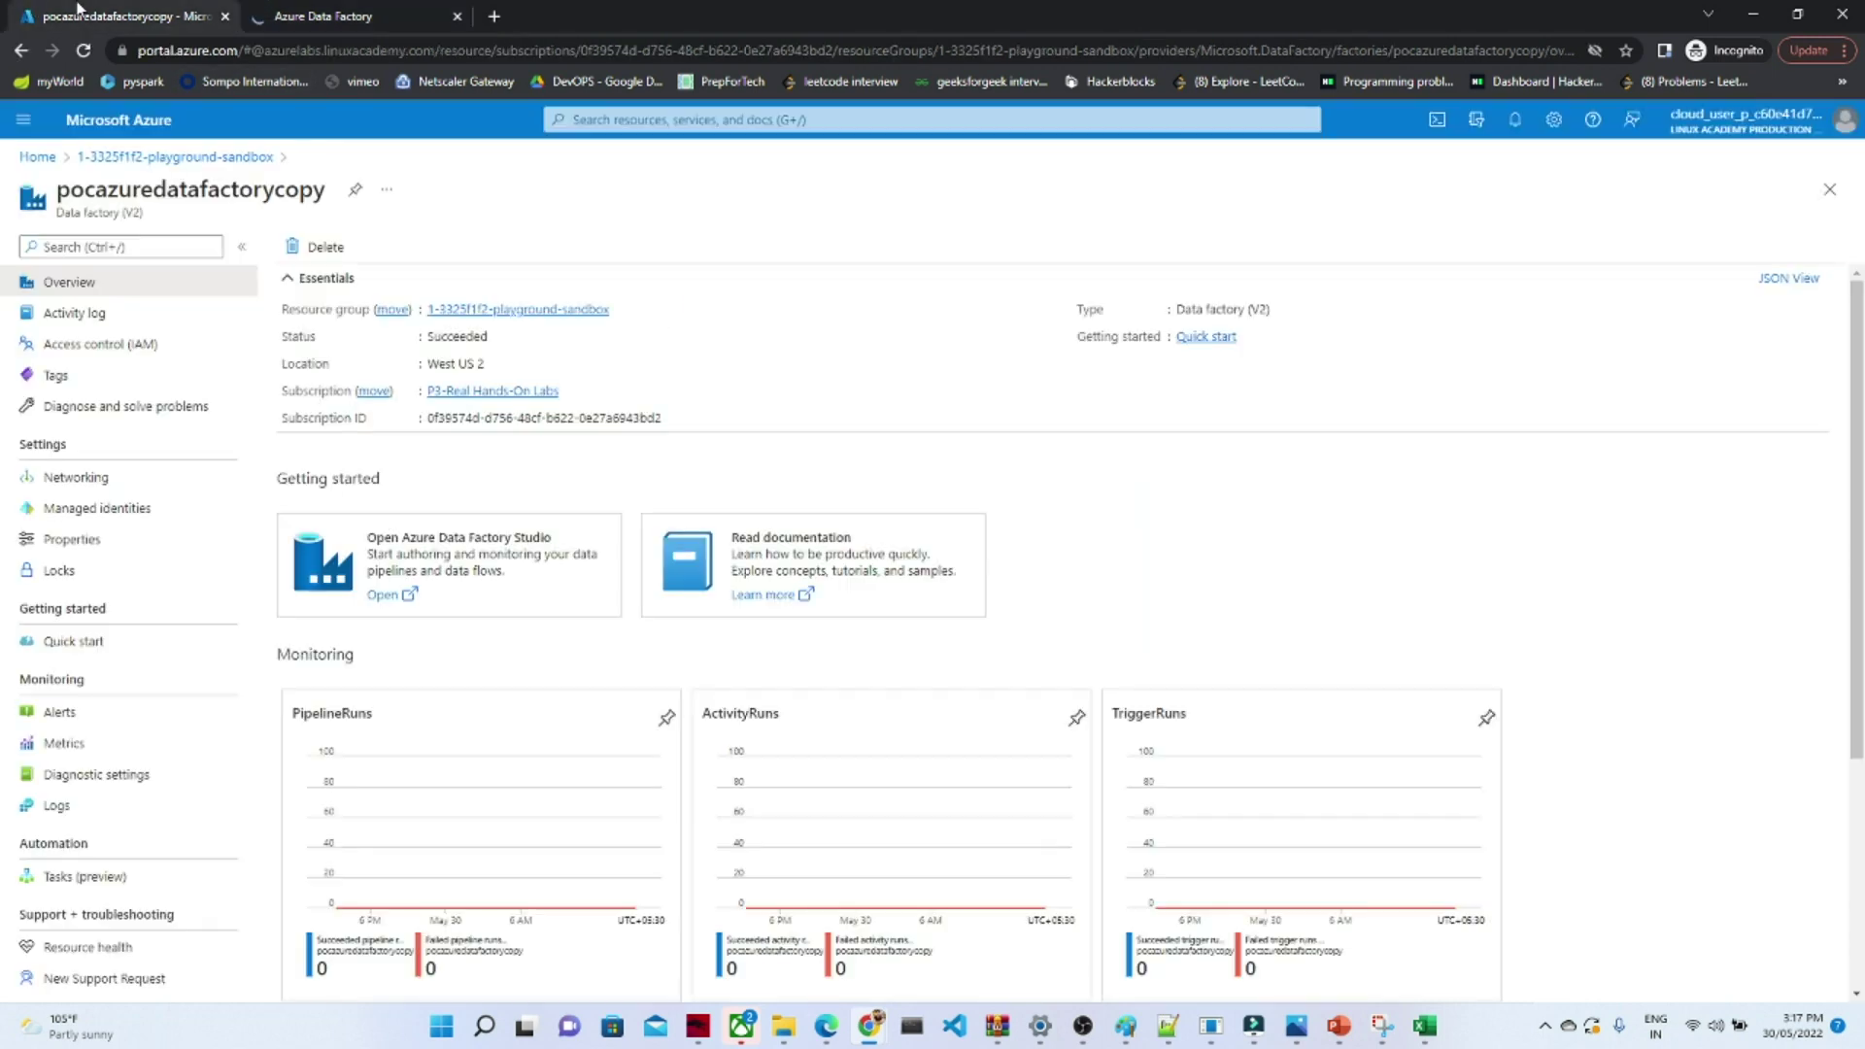
- Open the blobstorage075 storage account from its deployment notification
left_click(1514, 120)
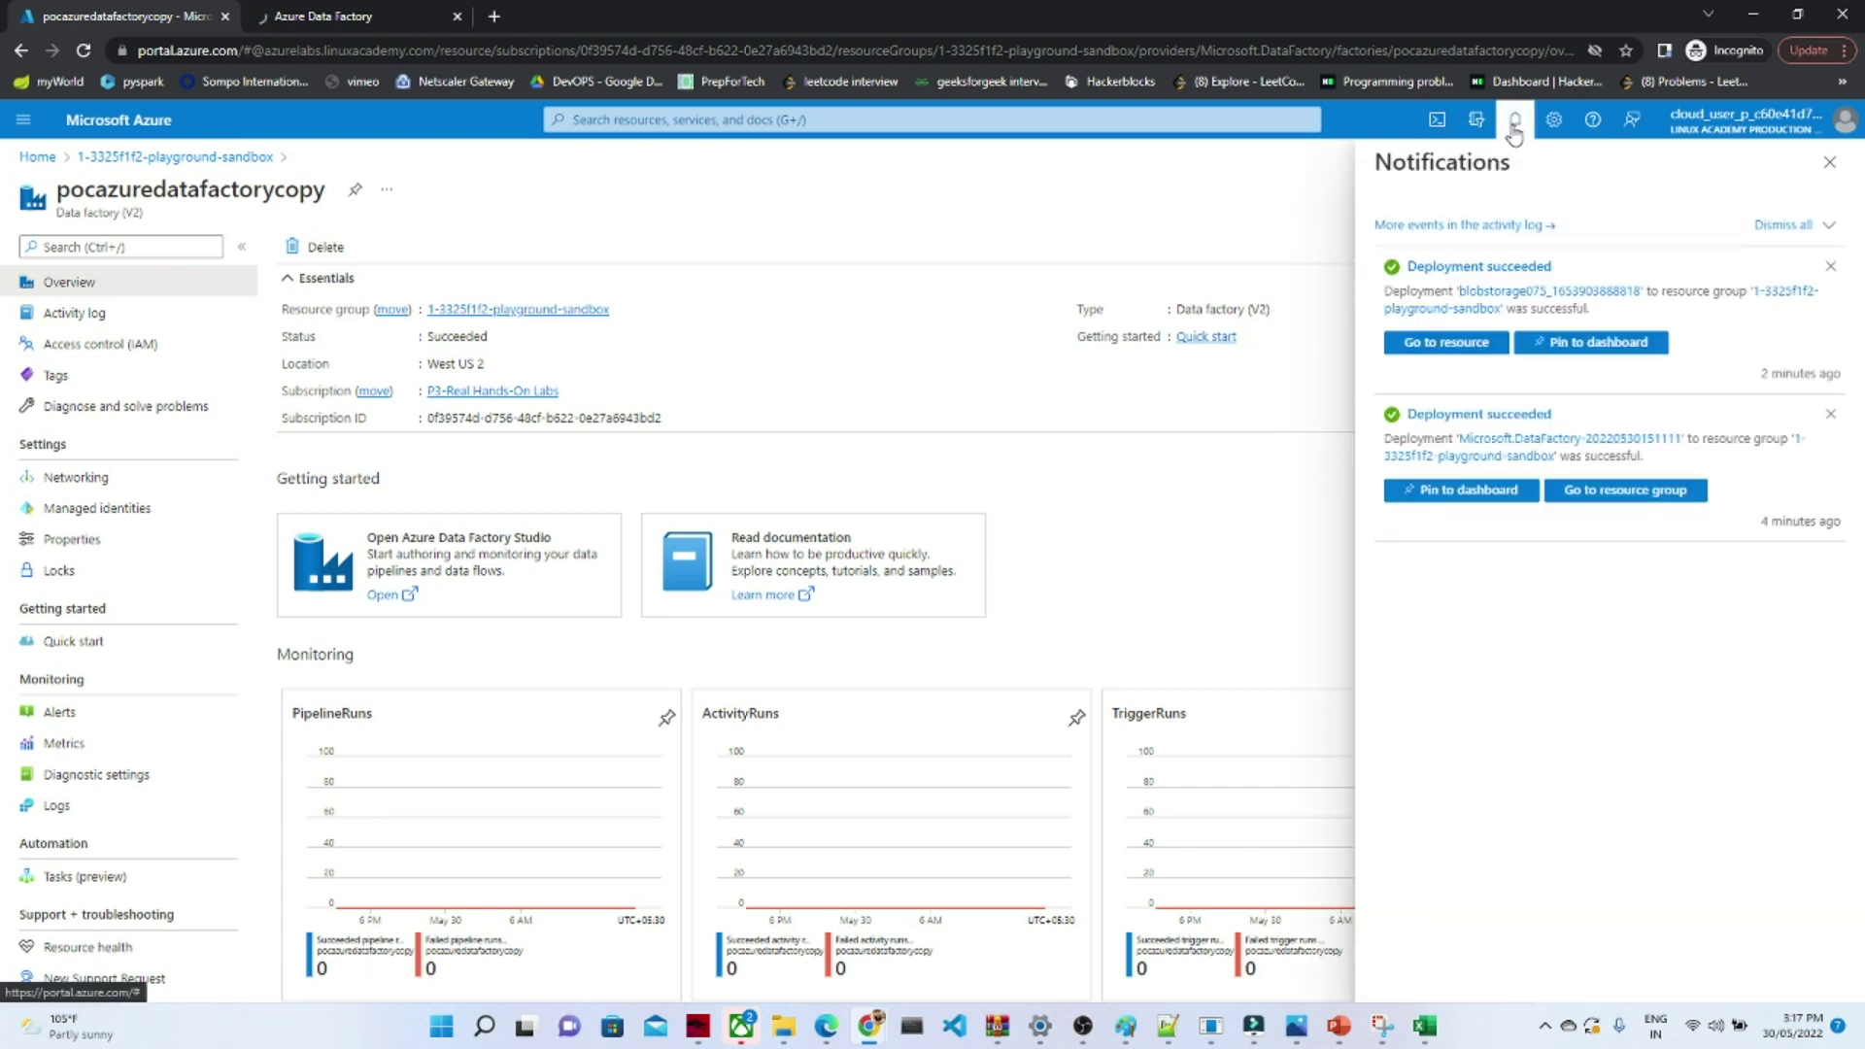
left_click(1472, 350)
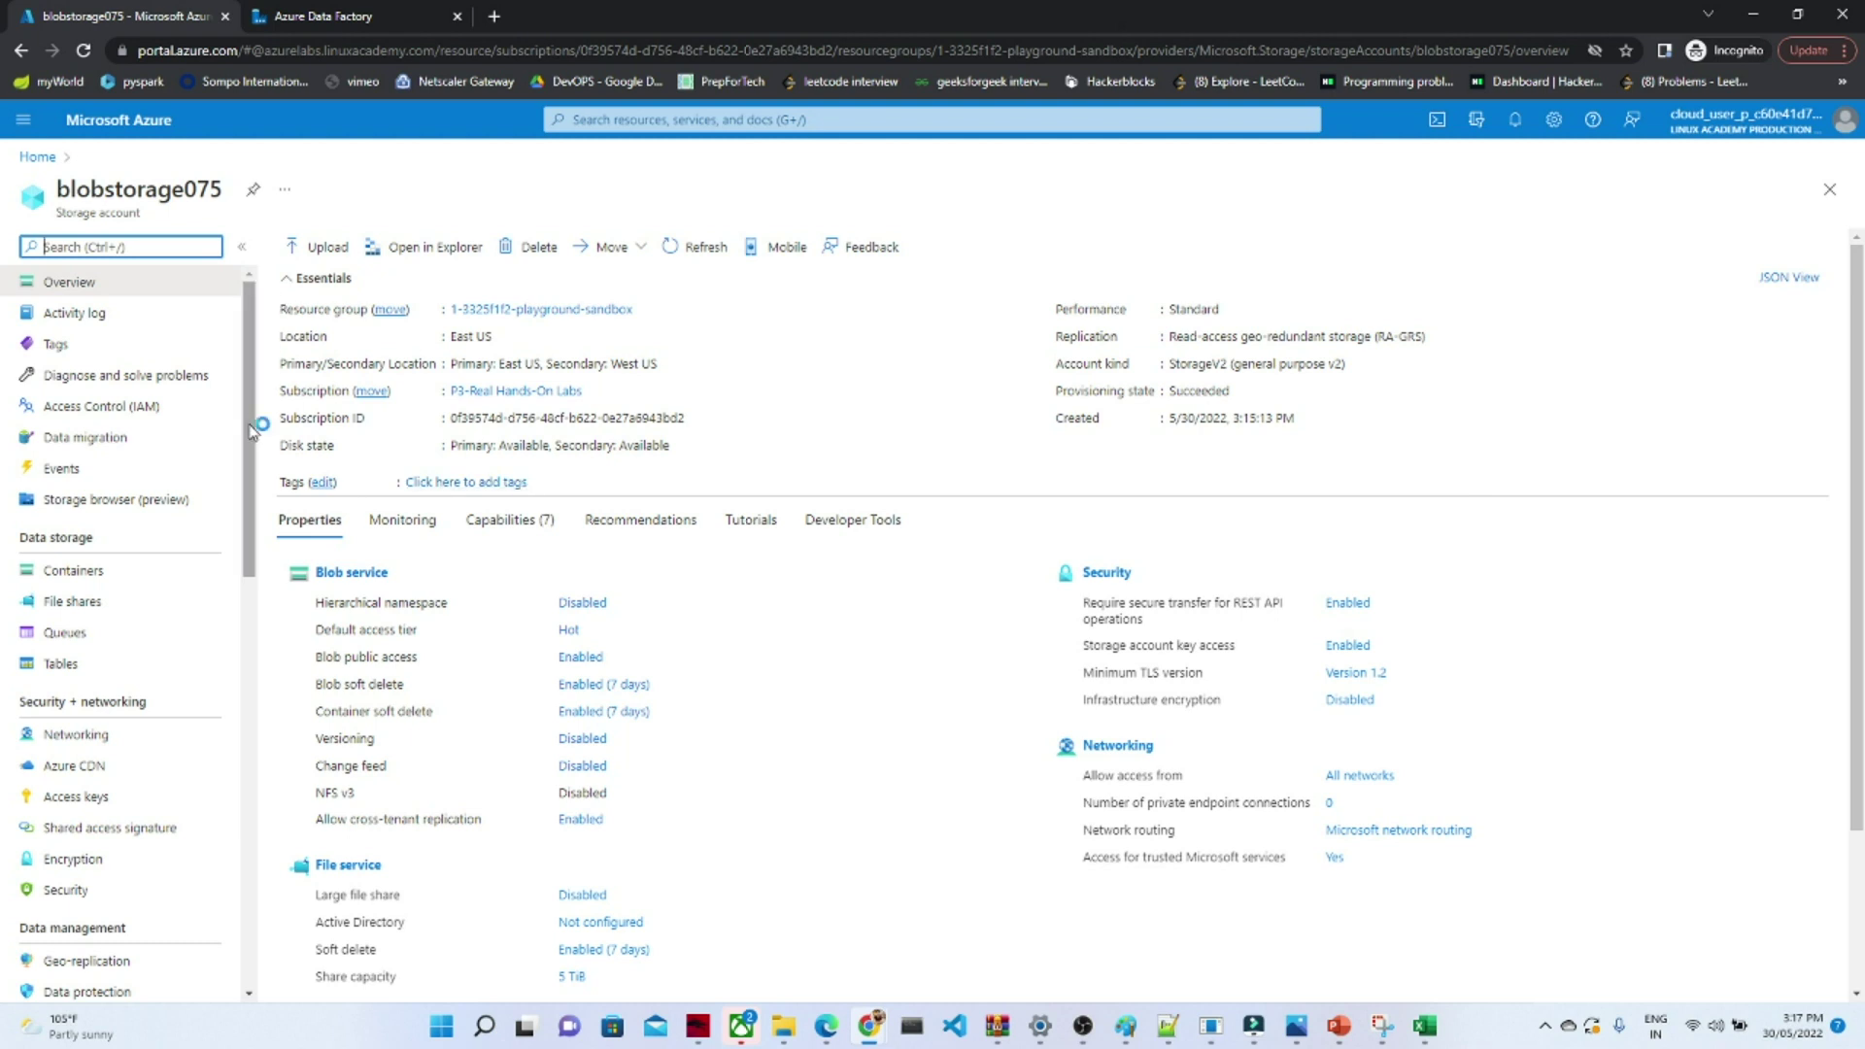
- Create a container named raw with Container-level anonymous access in blobstorage075
left_click_drag(251, 427, 245, 523)
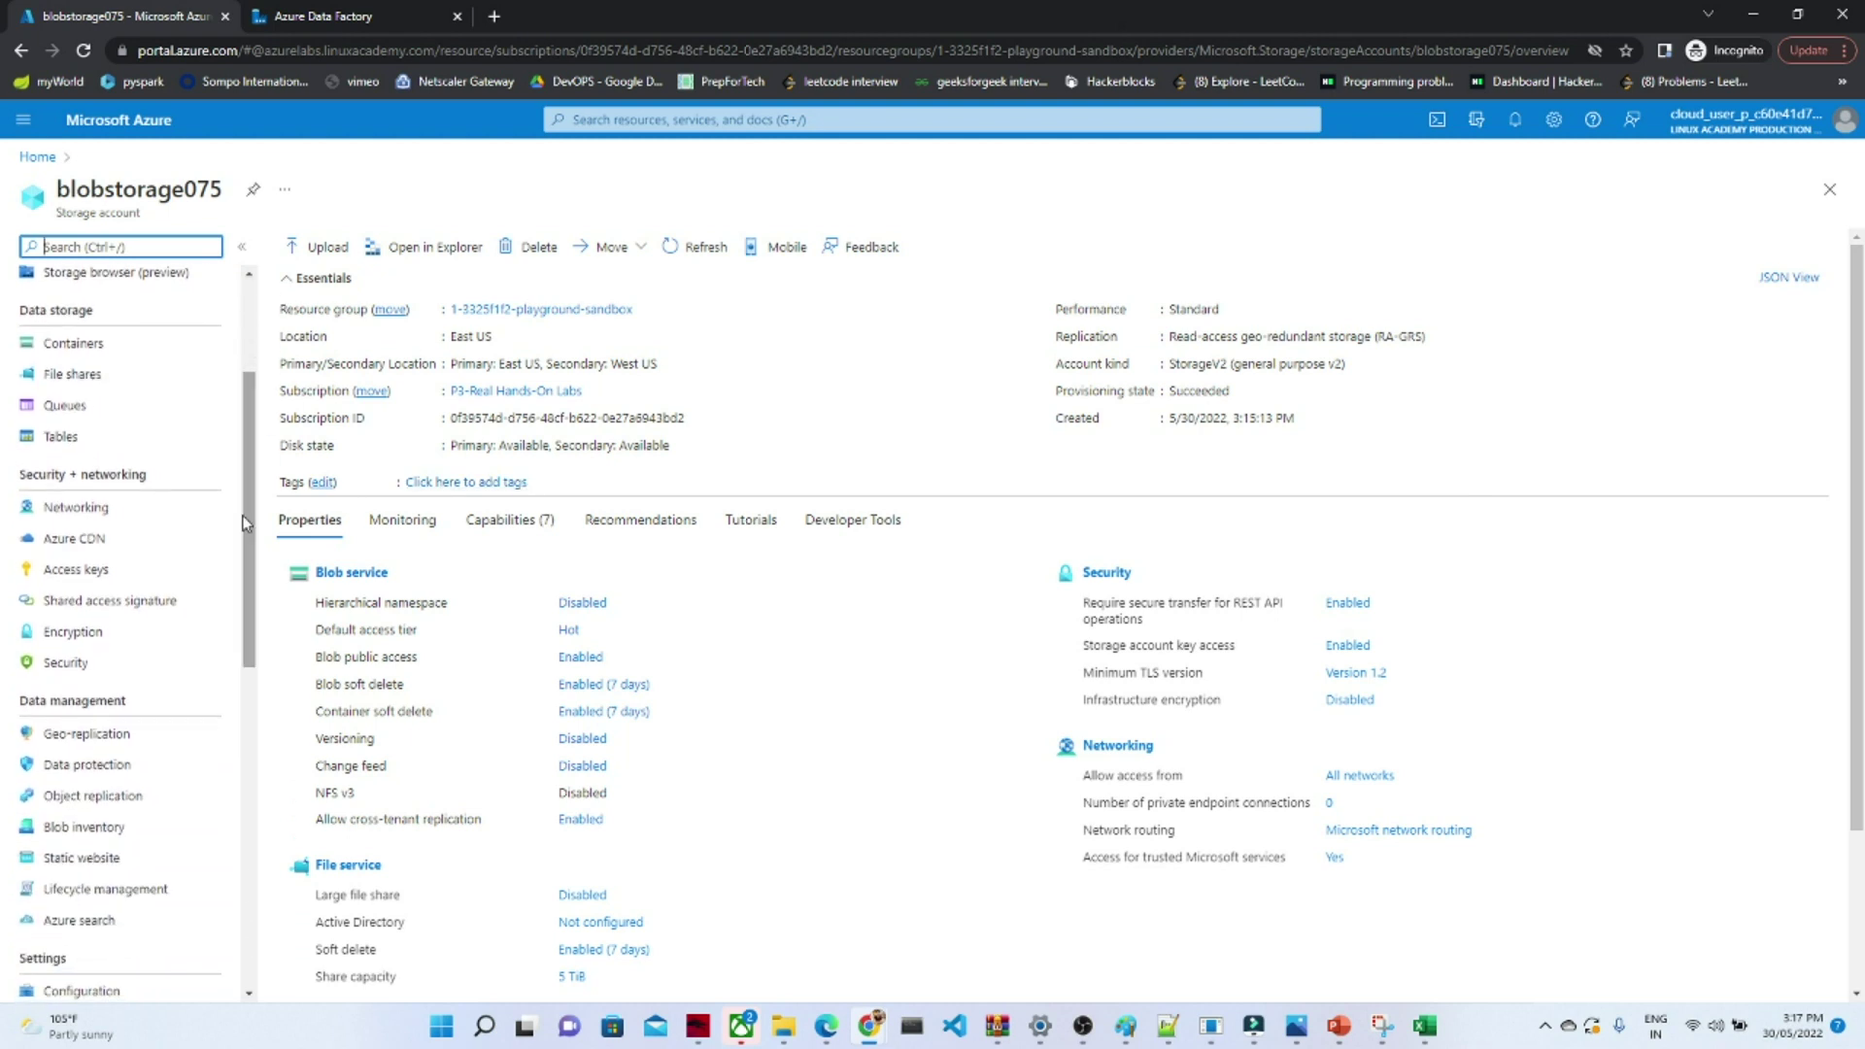
left_click(71, 345)
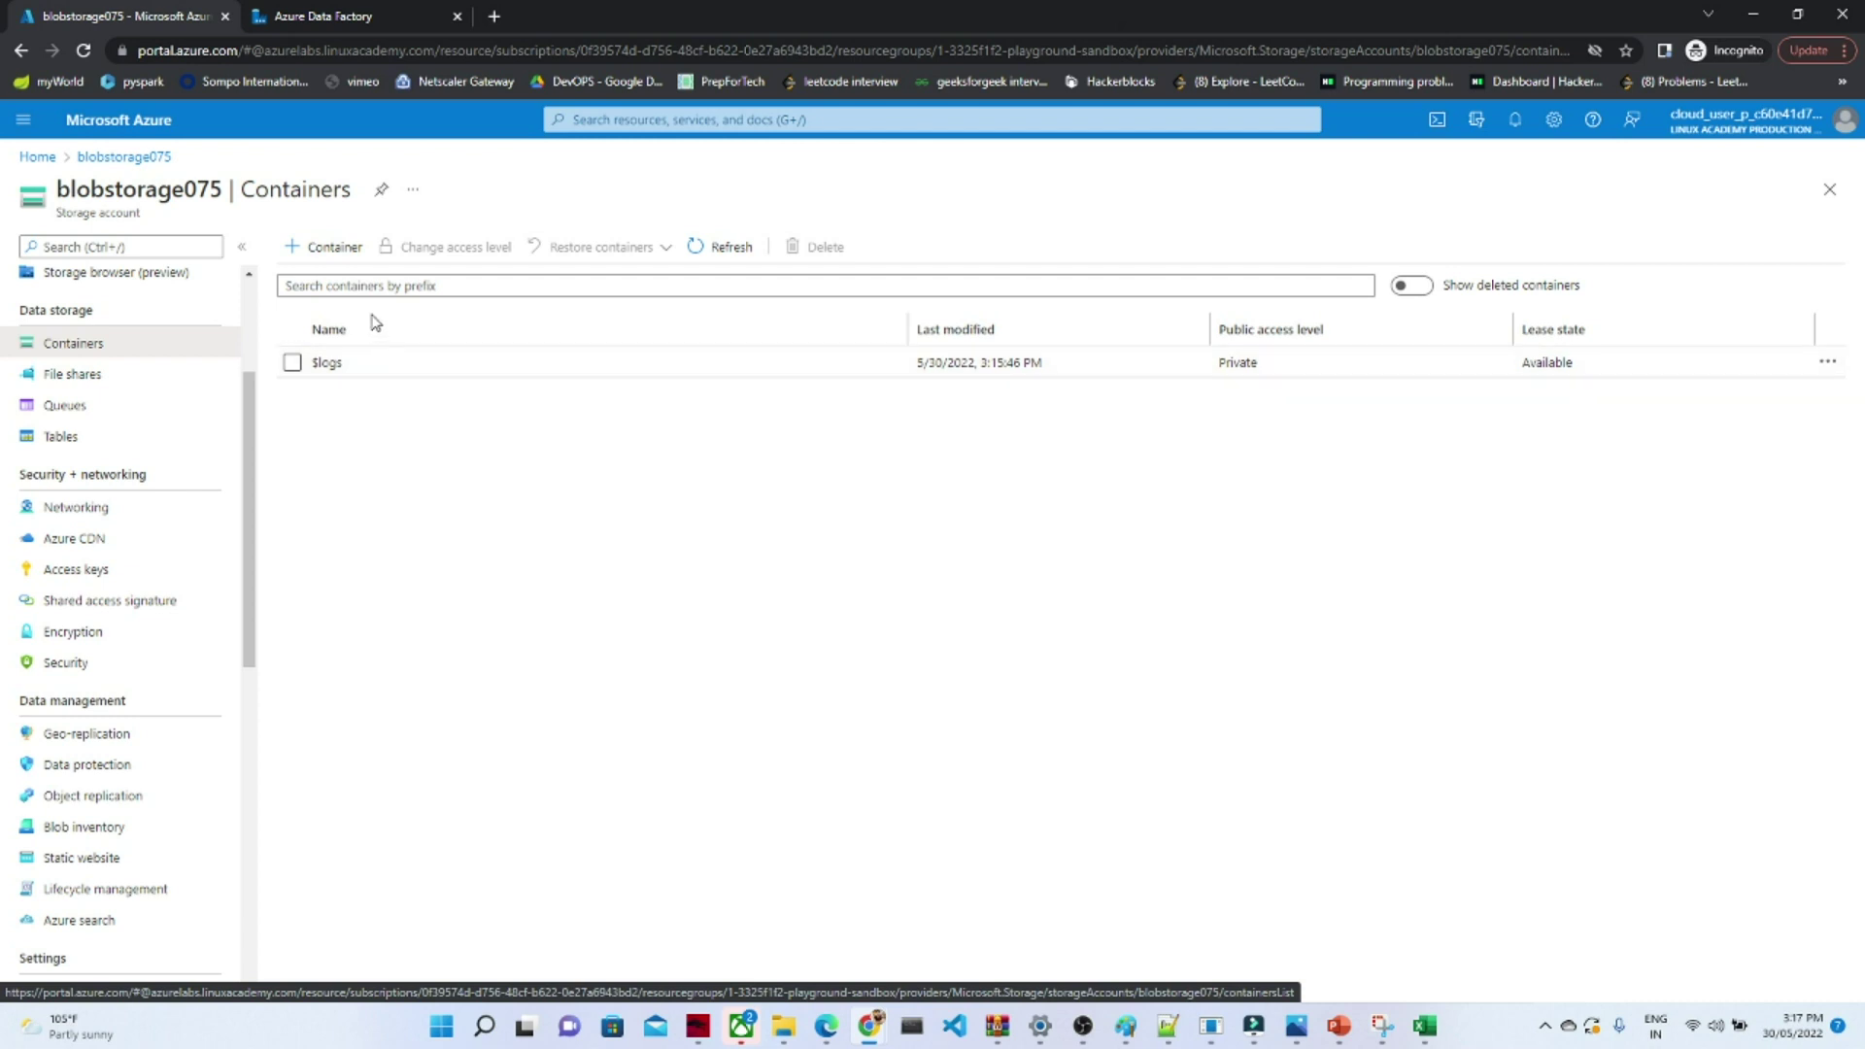
left_click(330, 248)
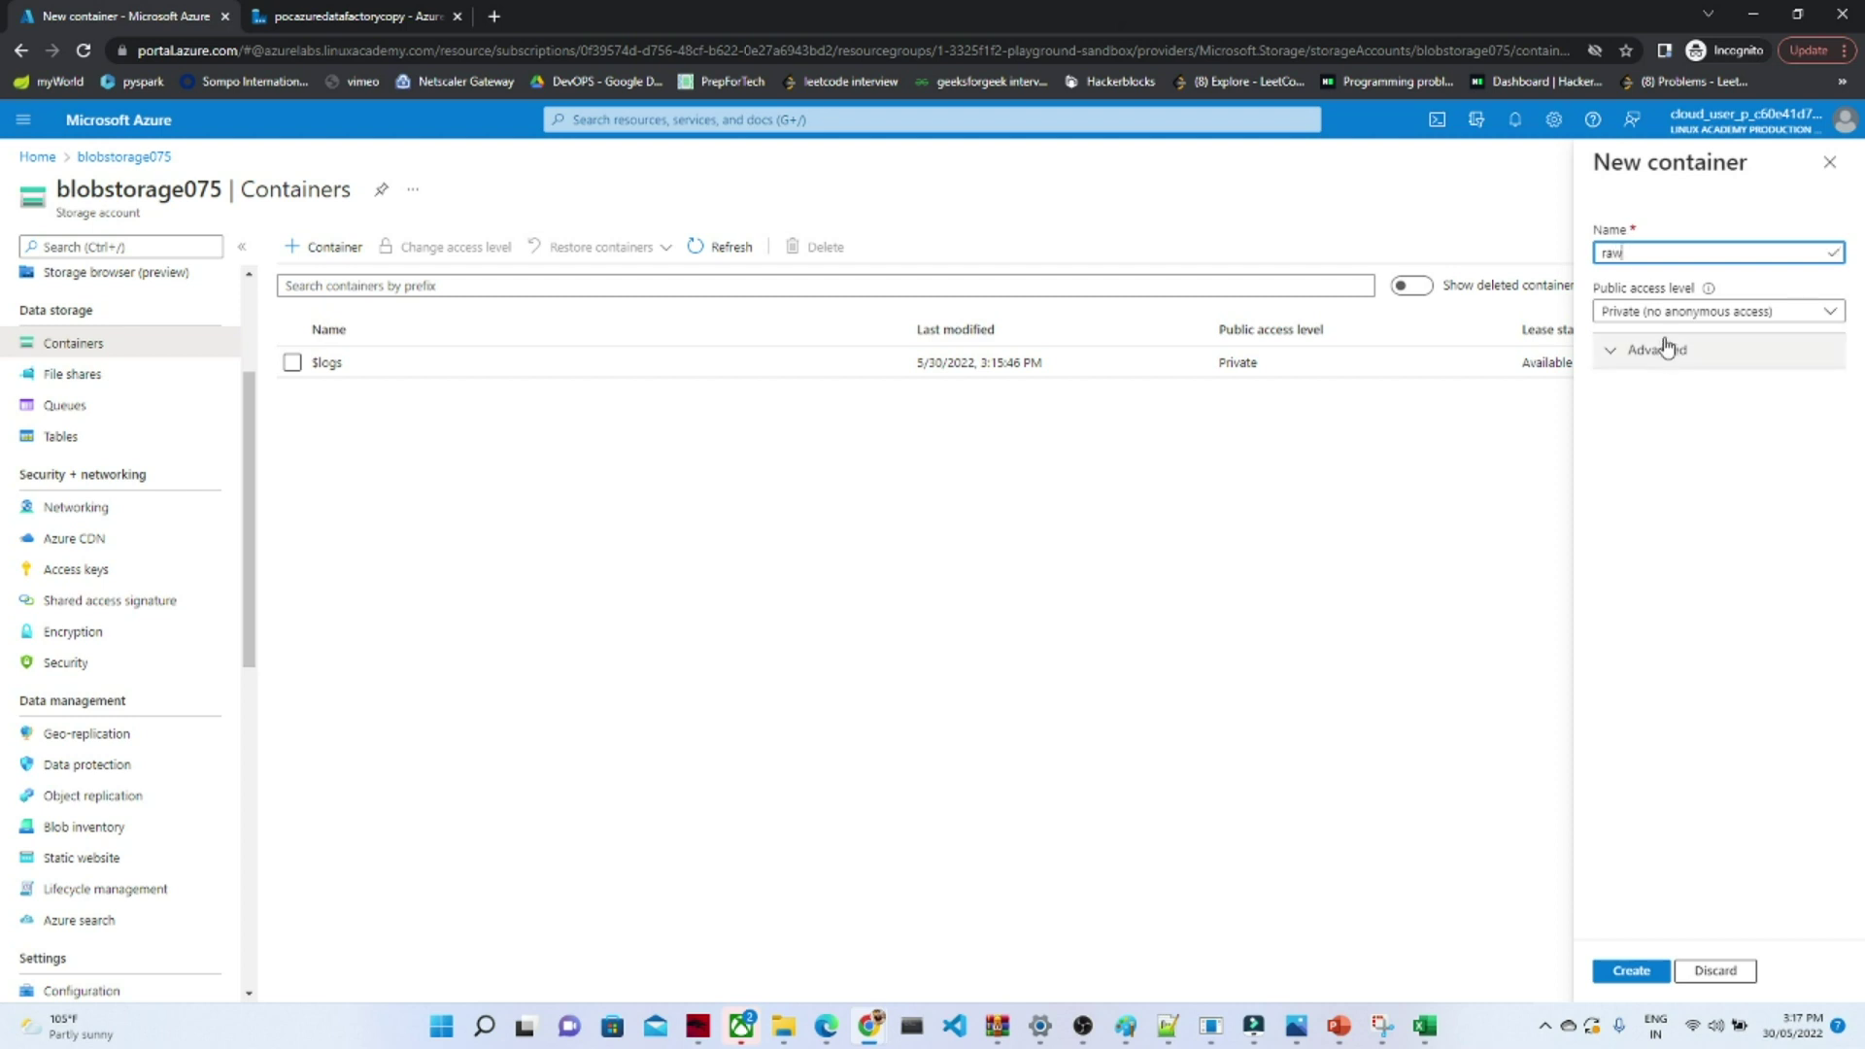
left_click(1754, 314)
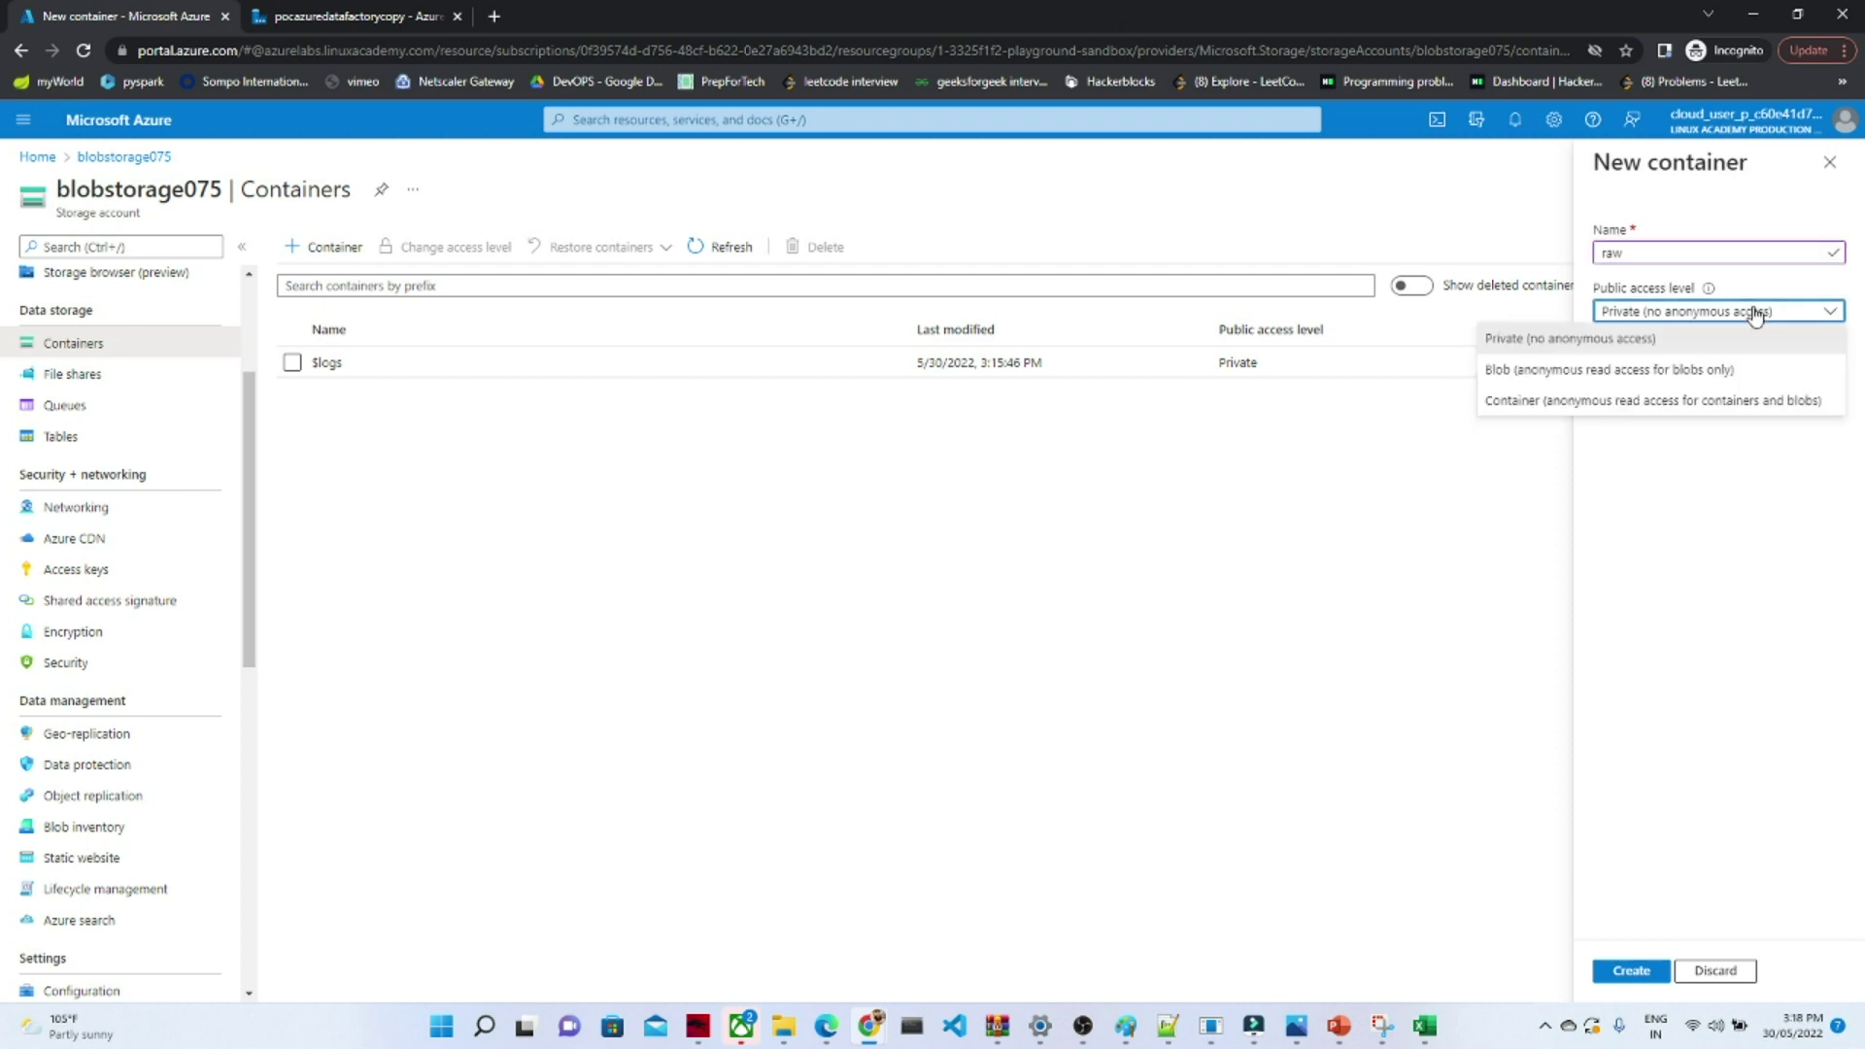
left_click(1635, 400)
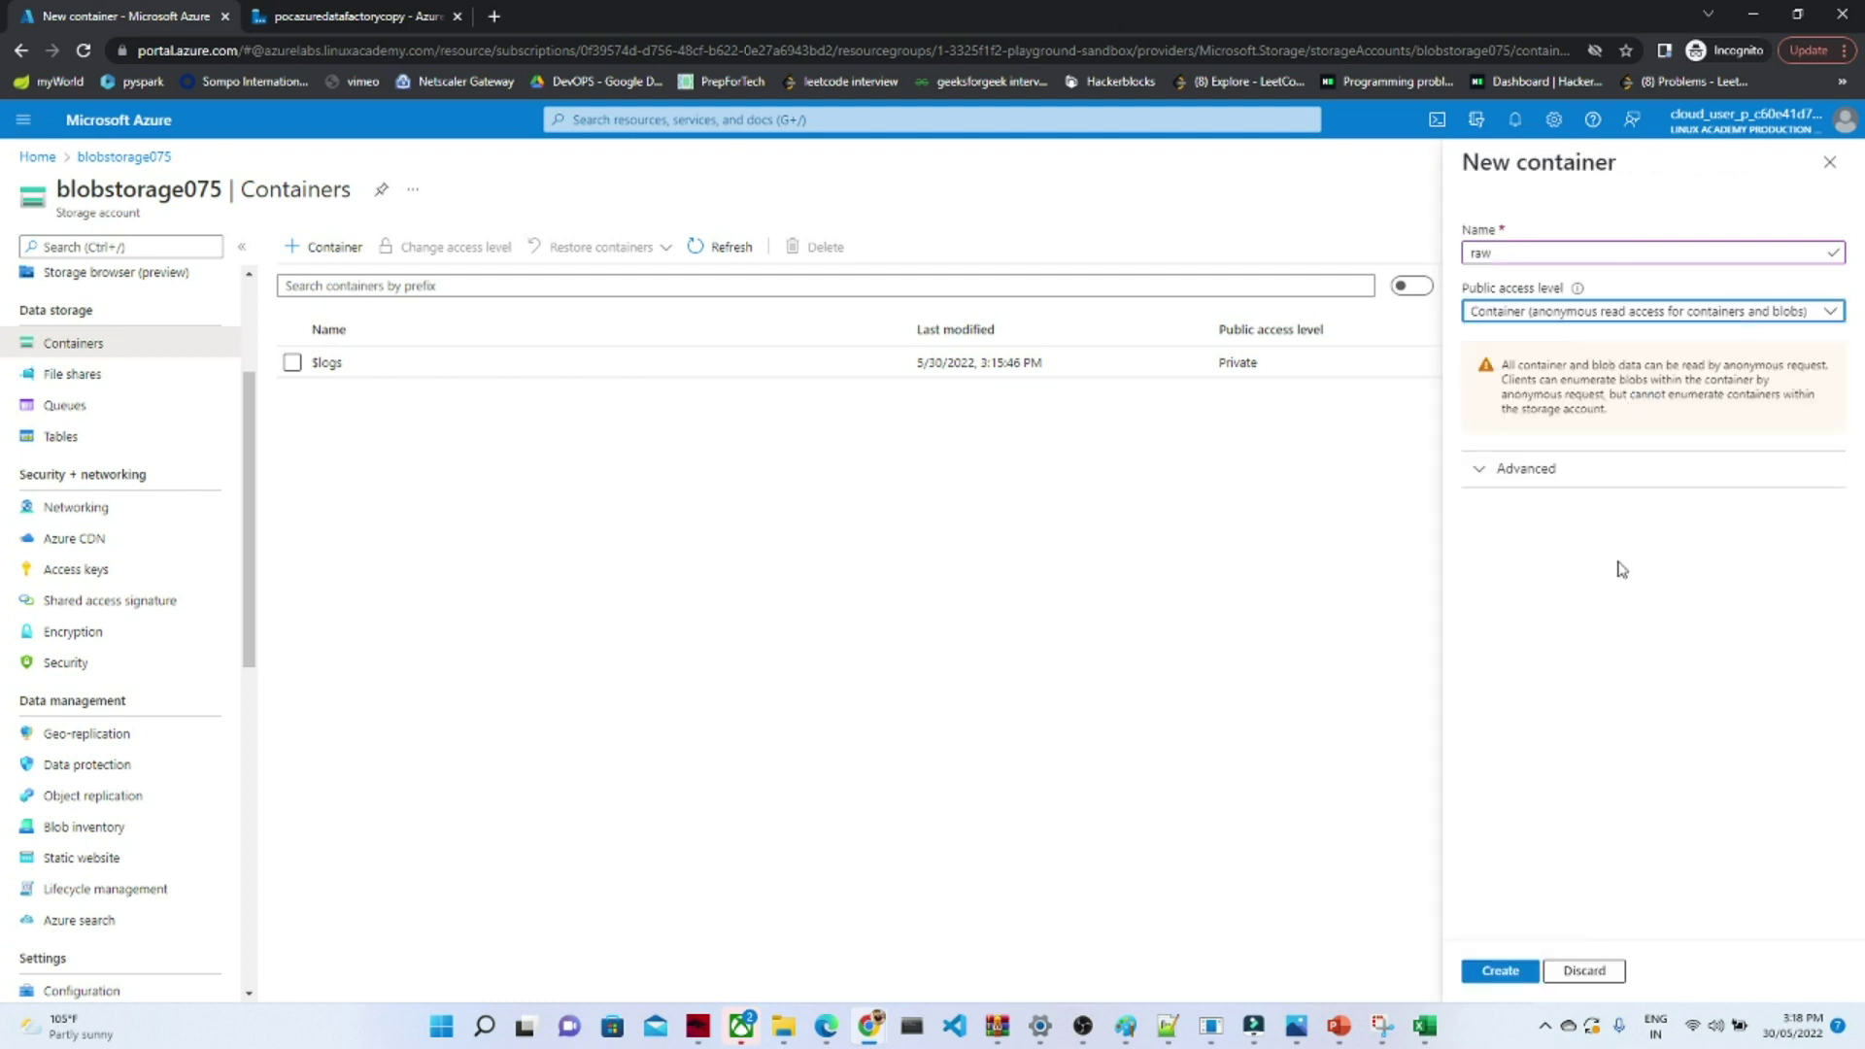
left_click(1487, 972)
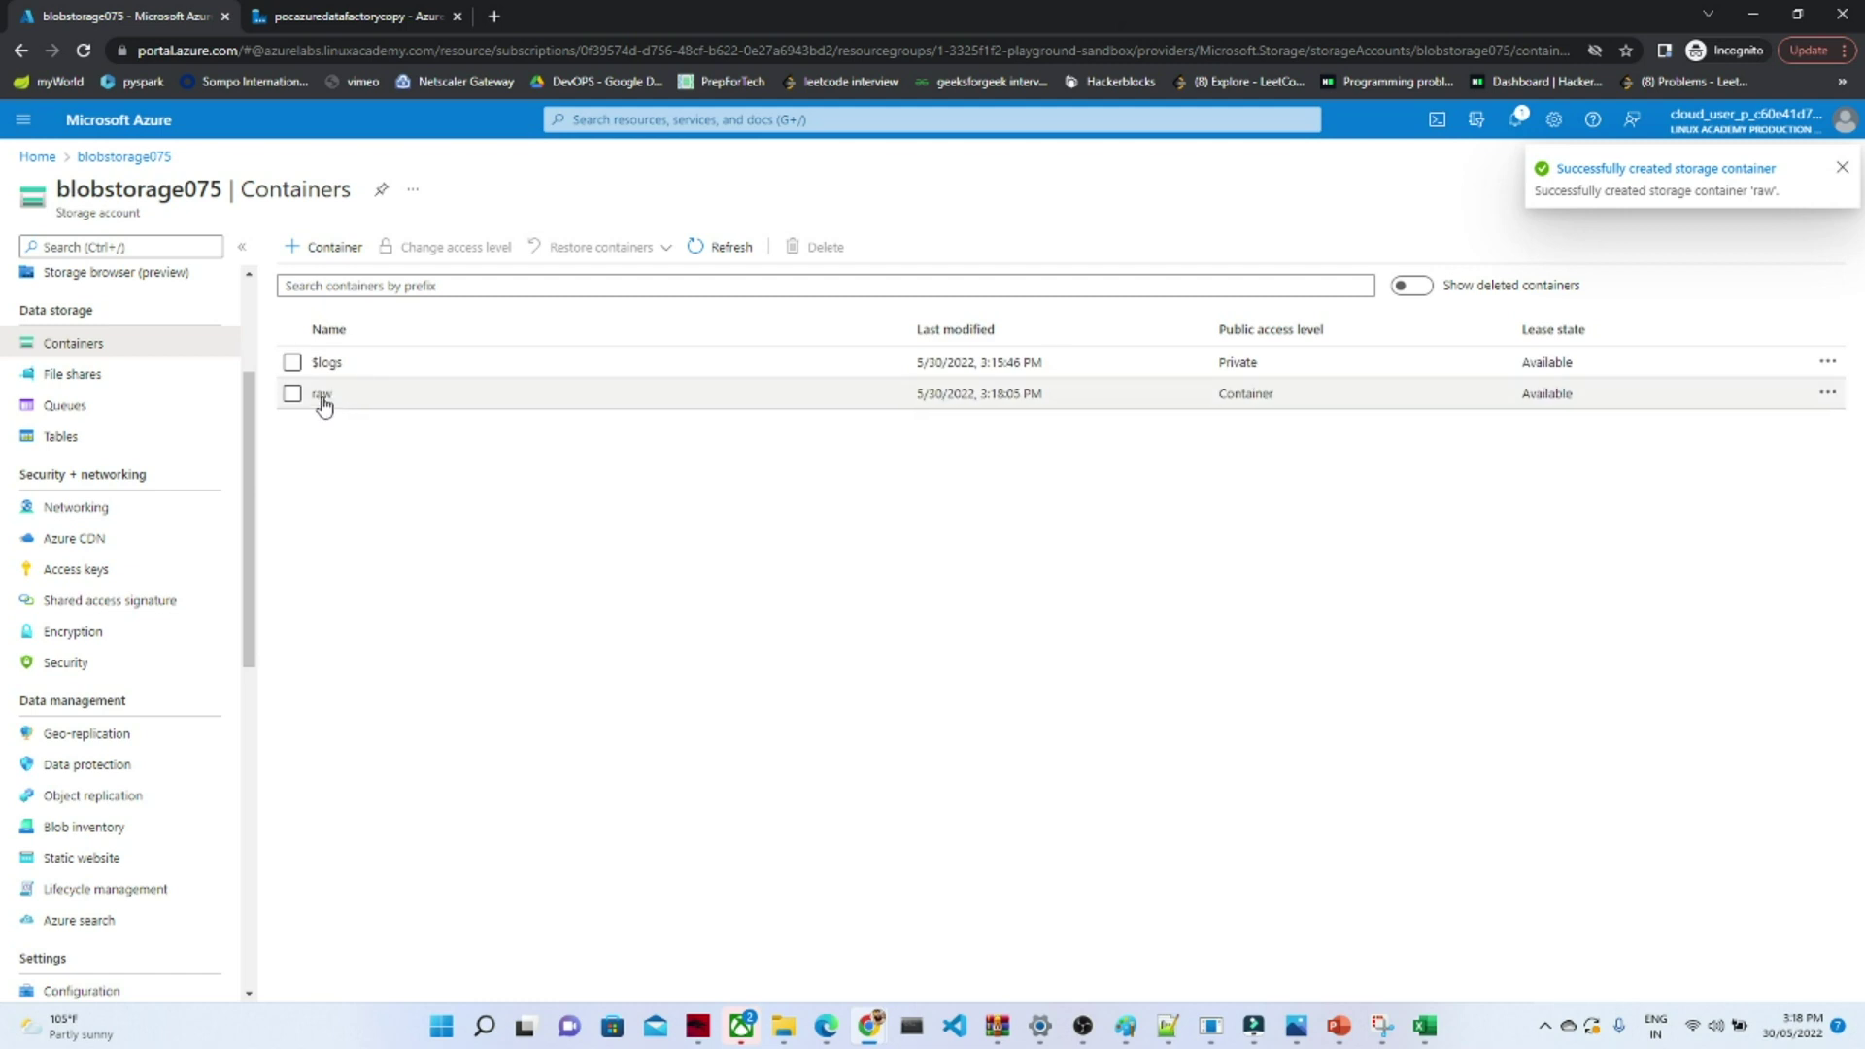
- Add a curated container with Container access, then open the raw container
left_click(330, 250)
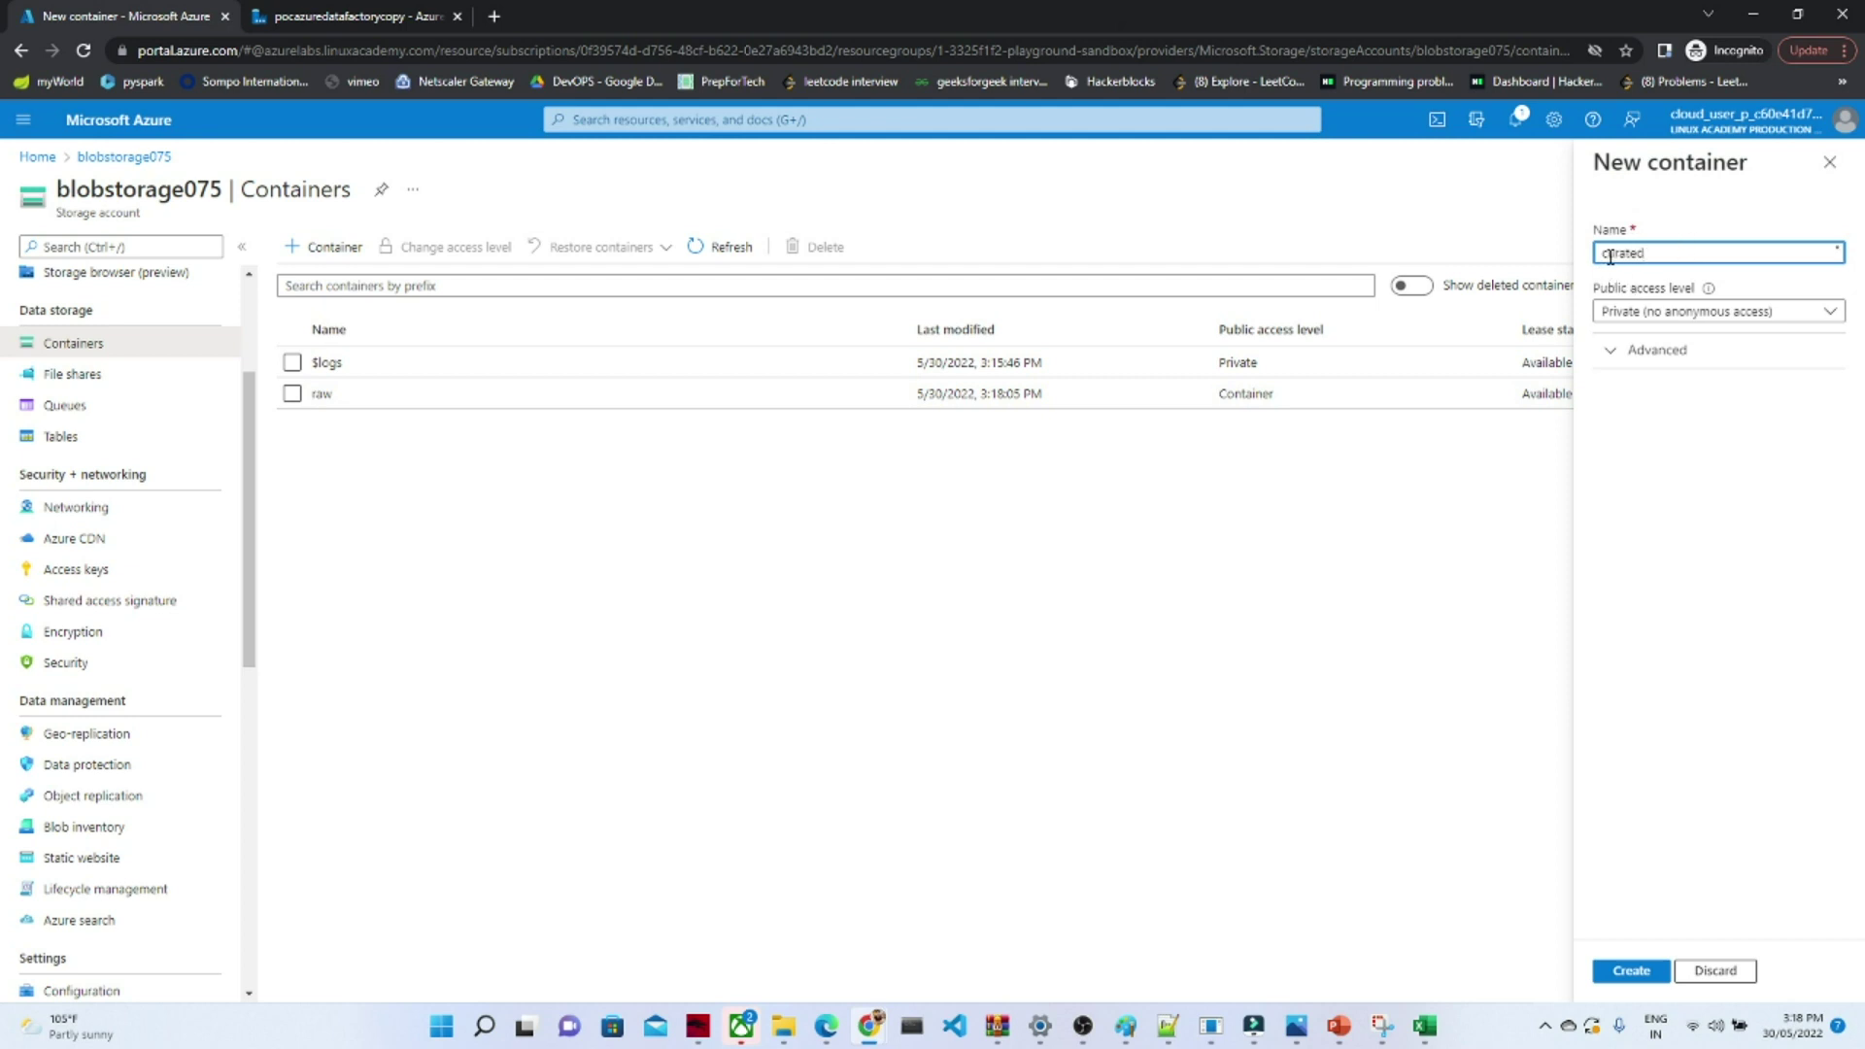
left_click(1782, 312)
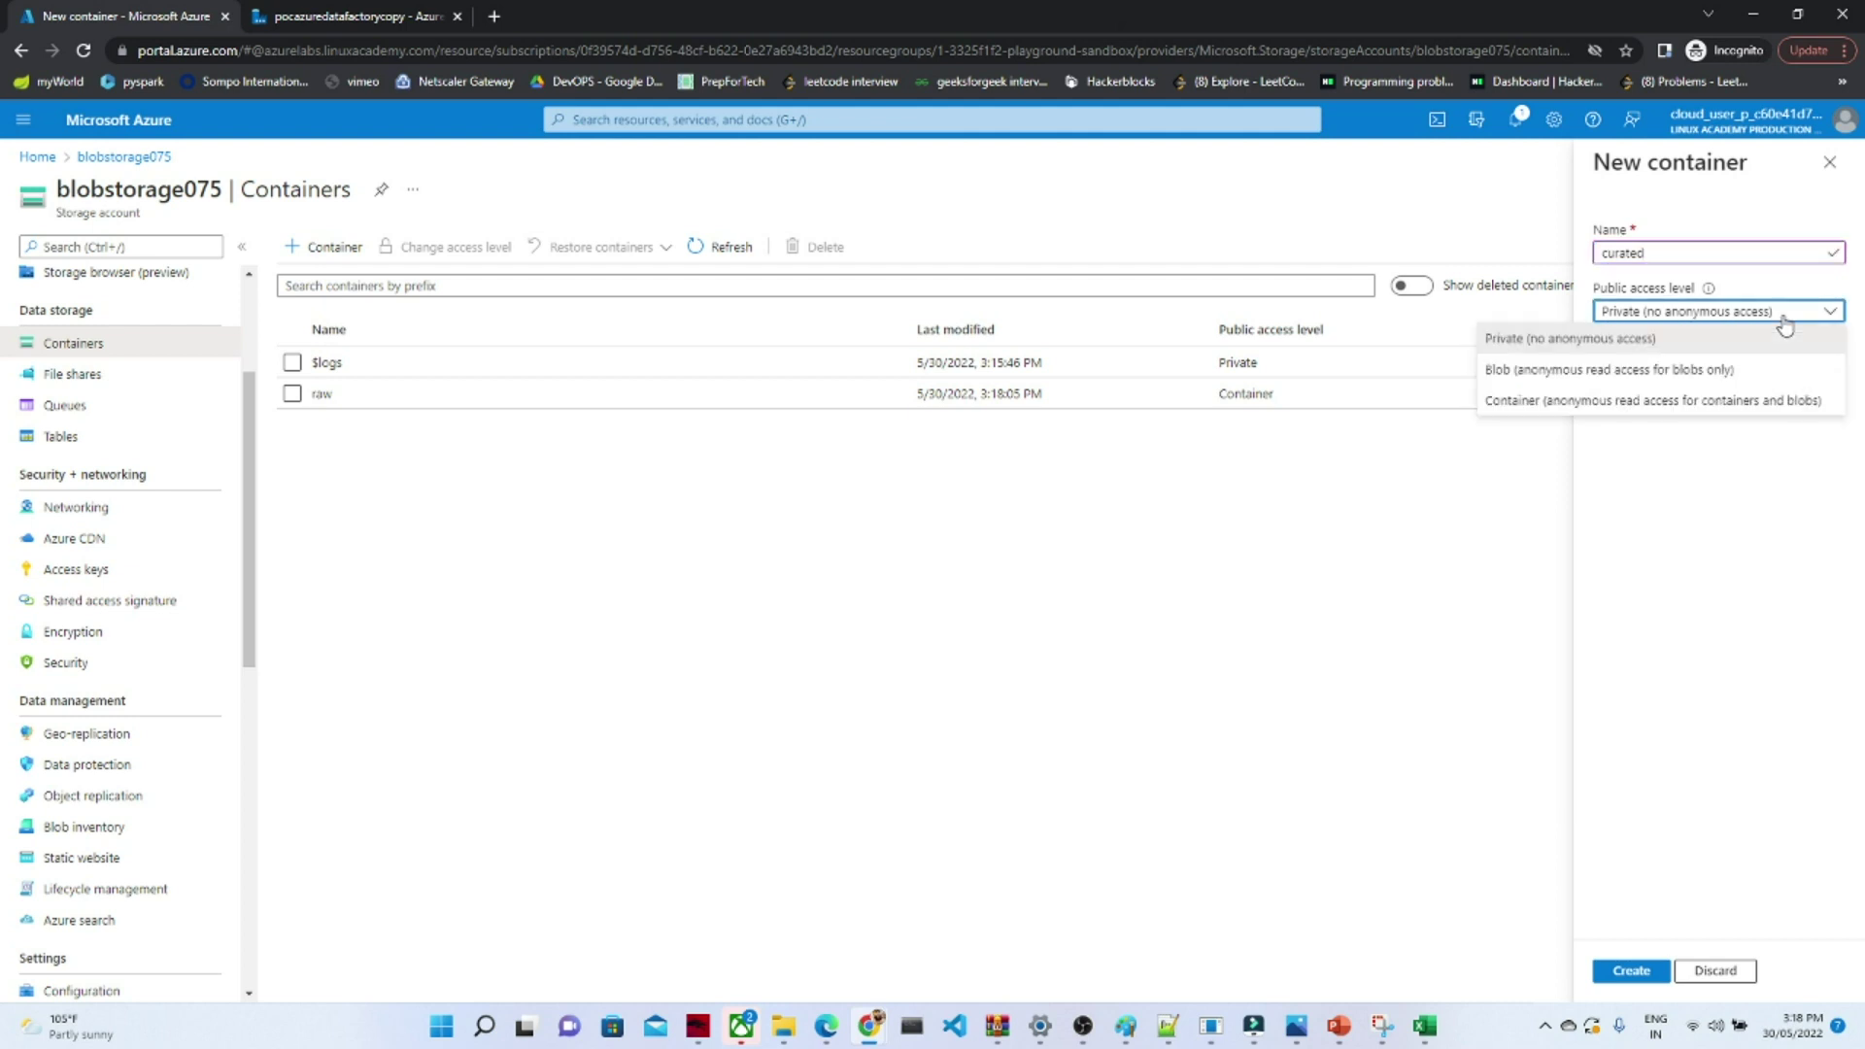
left_click(1695, 402)
left_click(1496, 971)
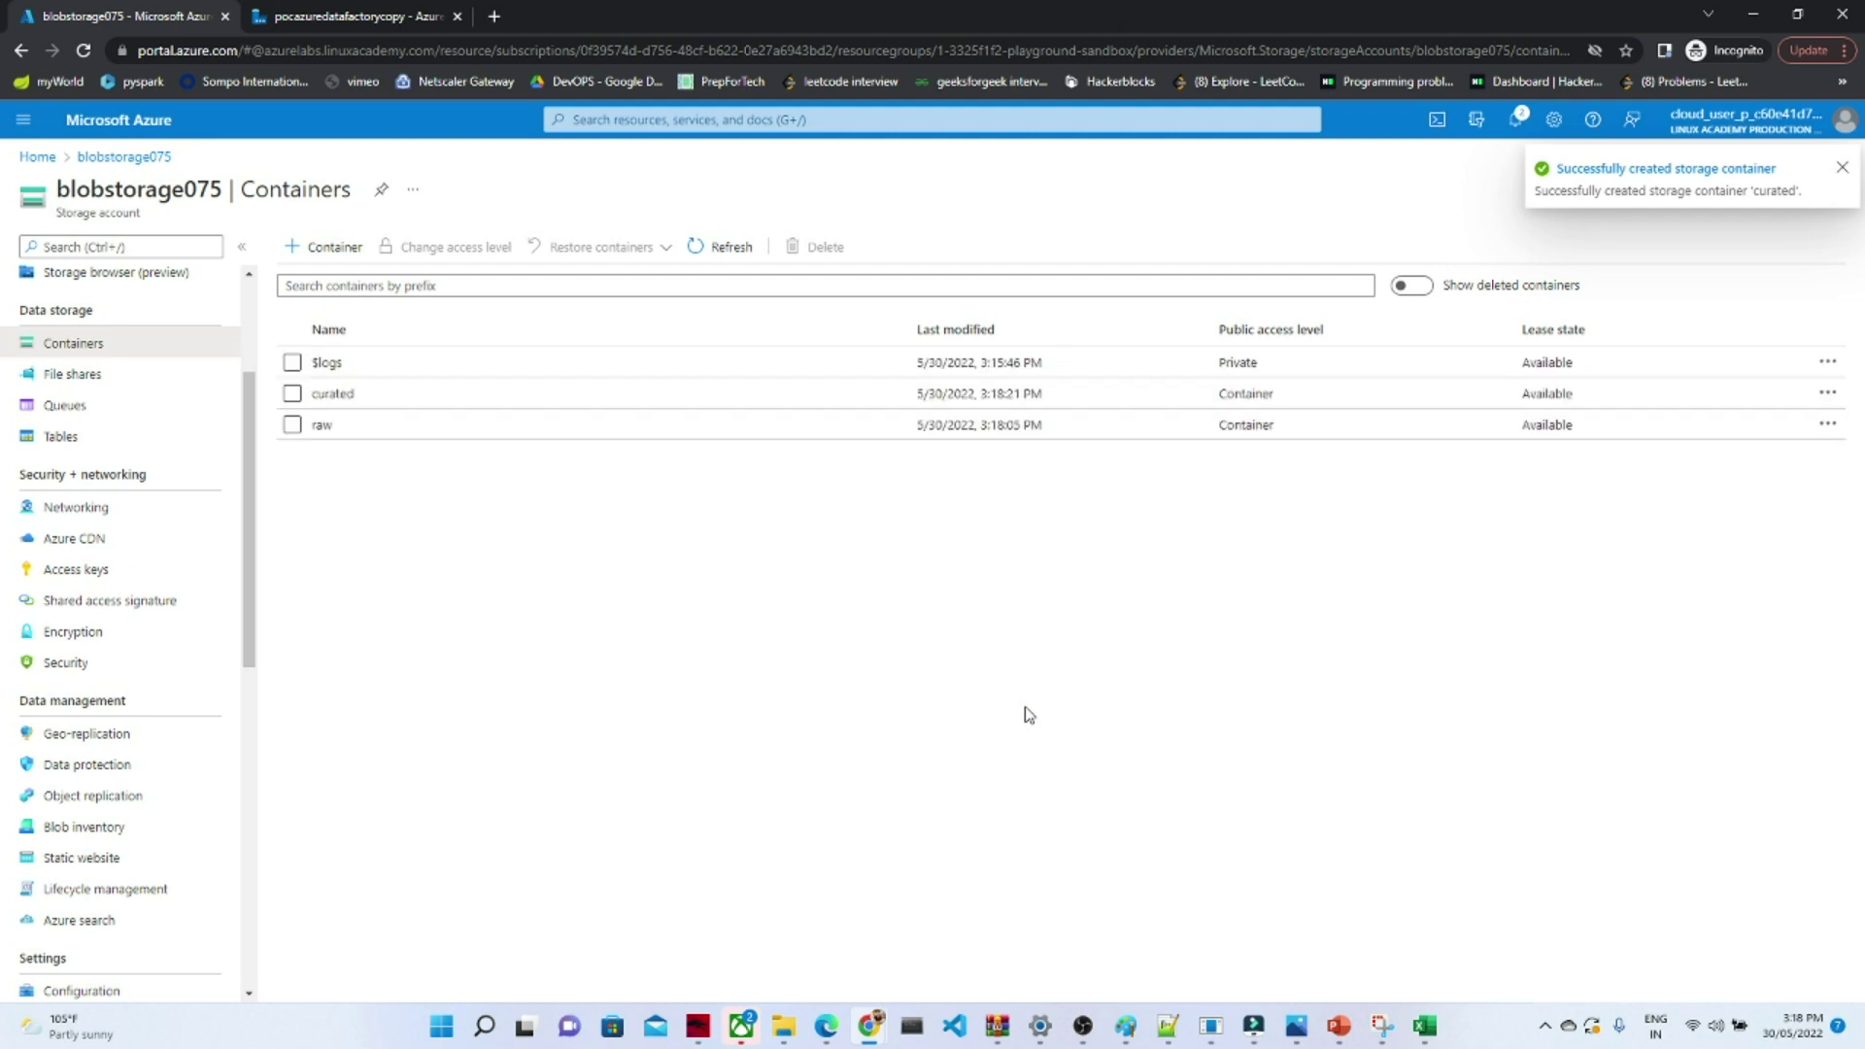
left_click(323, 425)
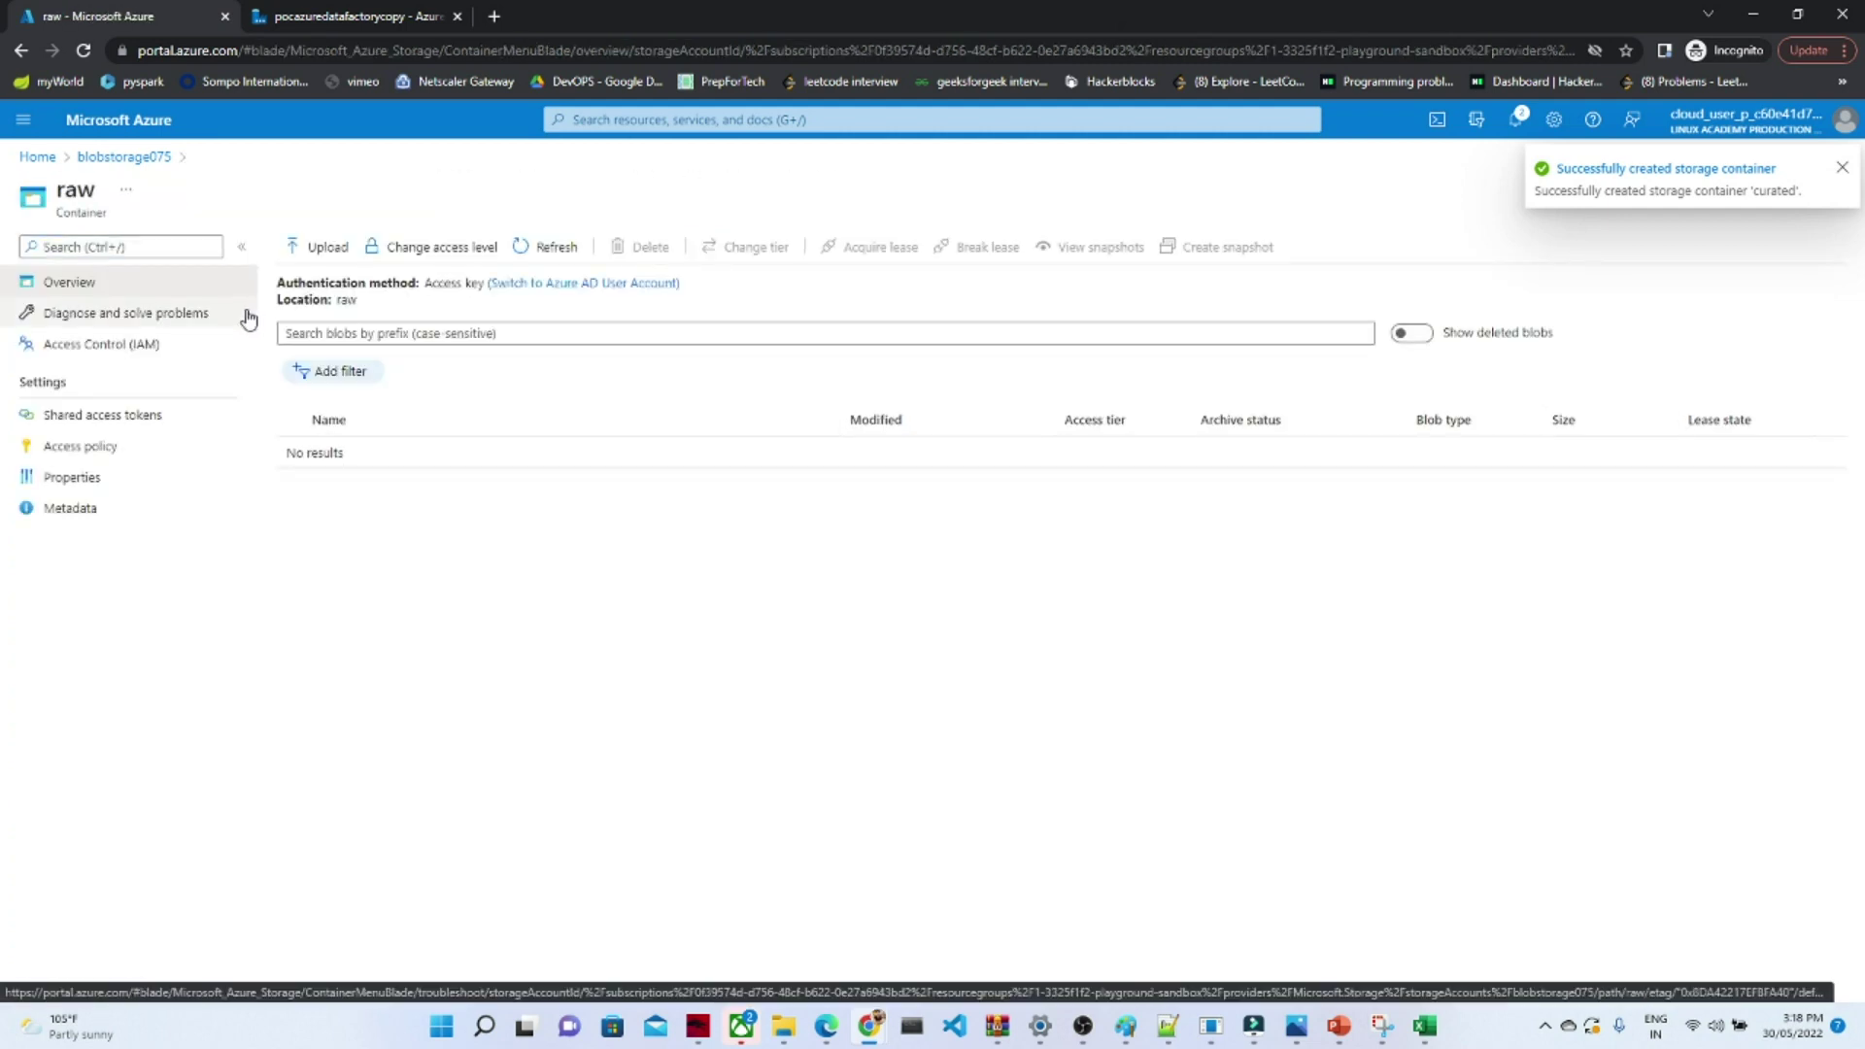
- Check the curated and raw containers, then bring up the Upload blob panel for raw
left_click(124, 159)
left_click(336, 397)
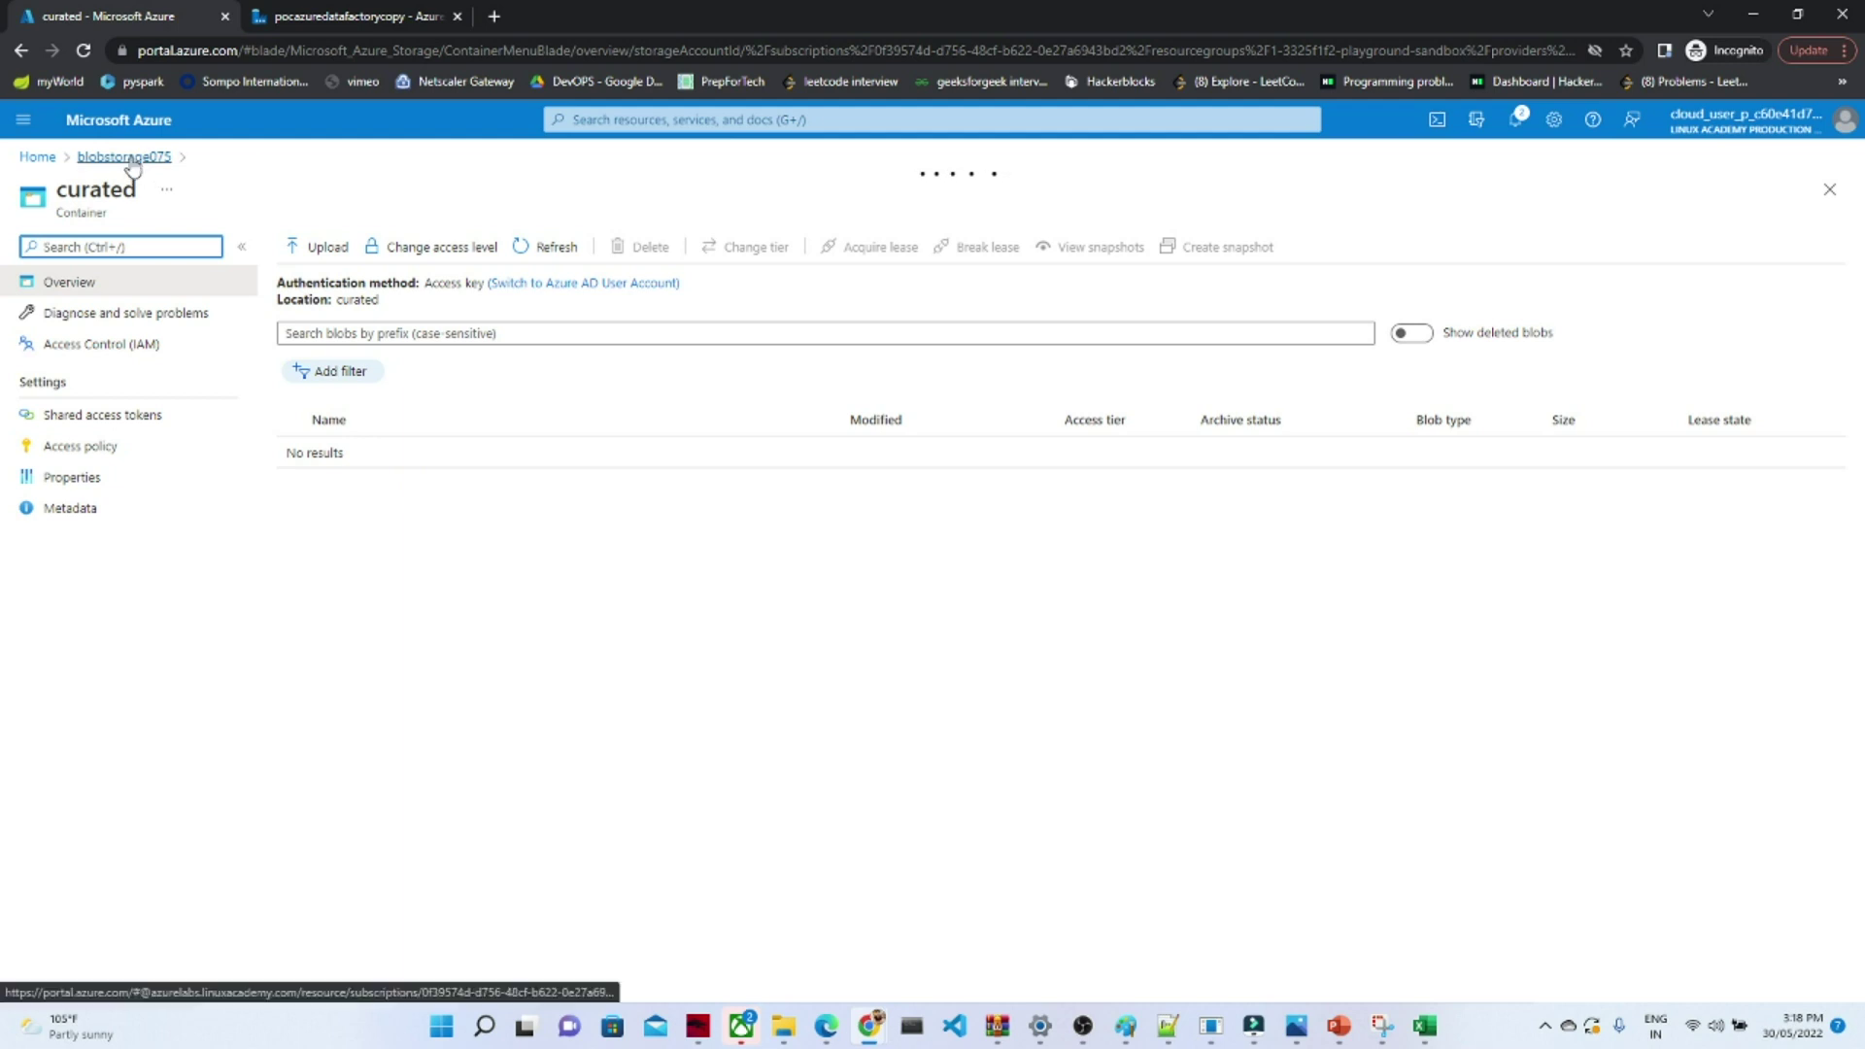
left_click(132, 162)
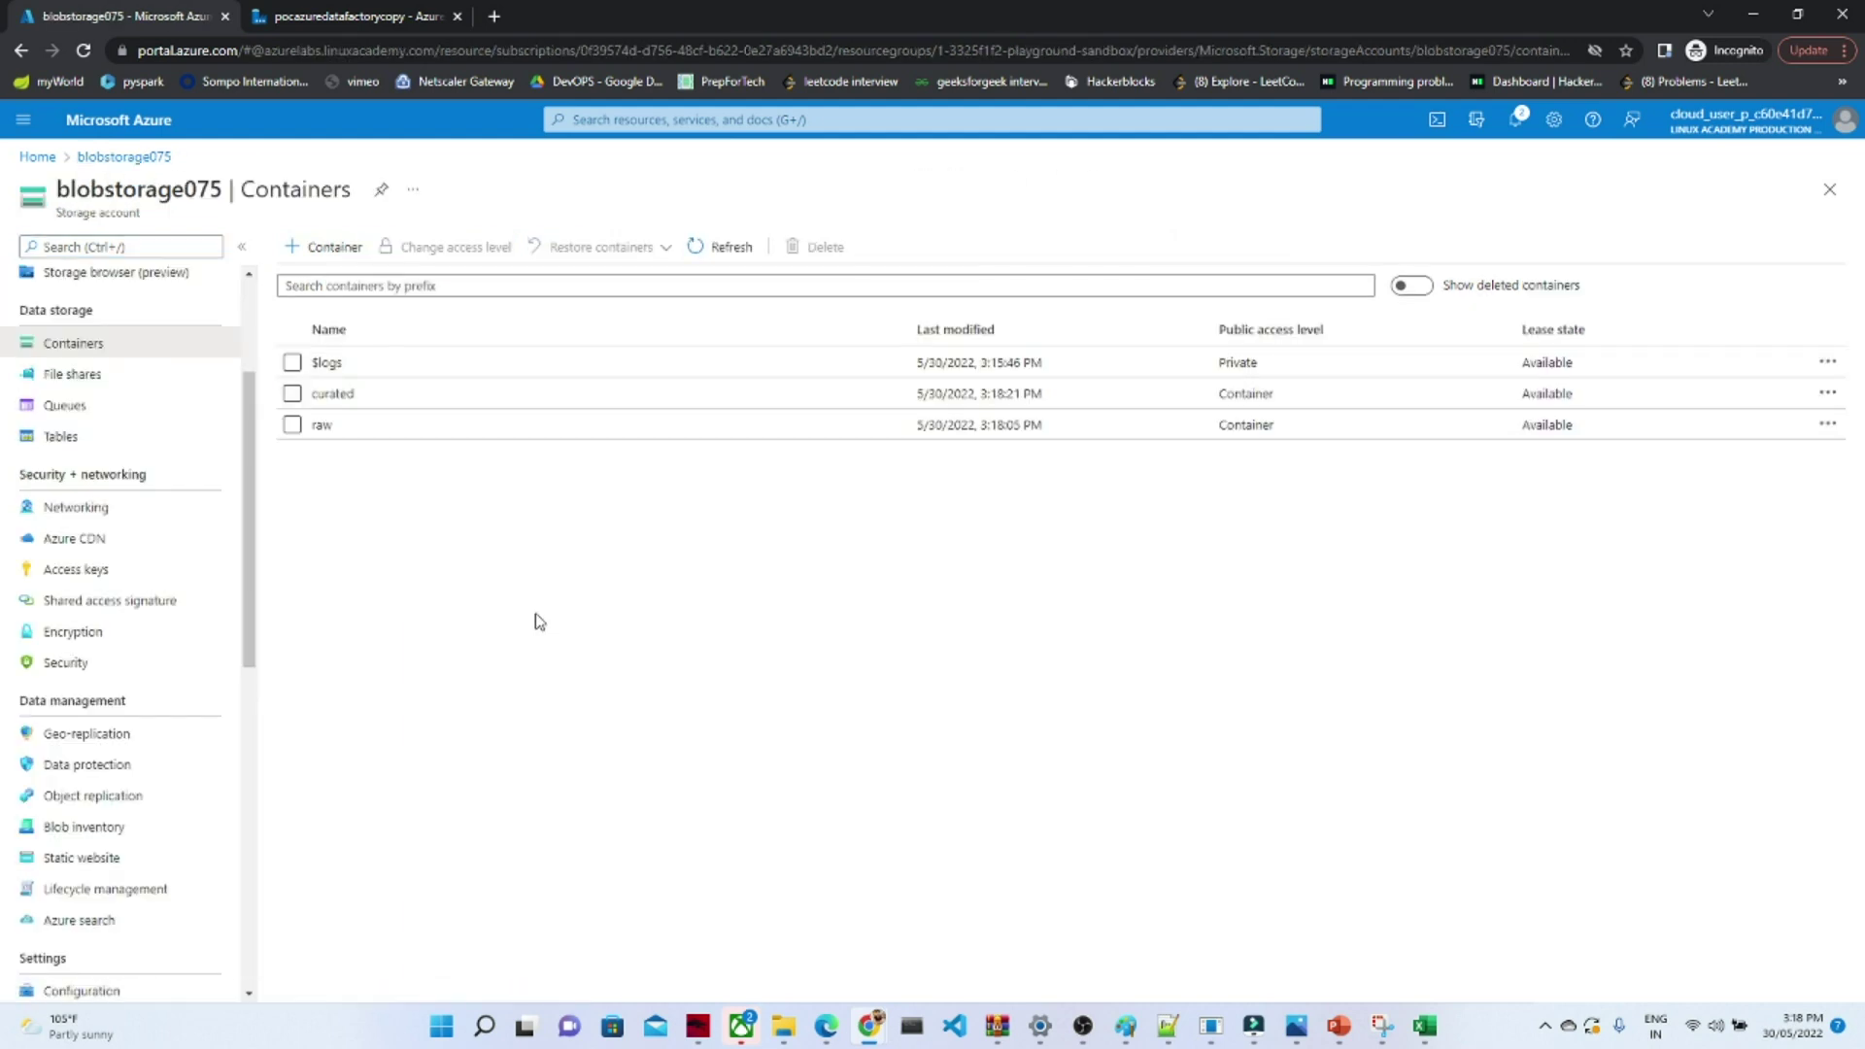
left_click(321, 424)
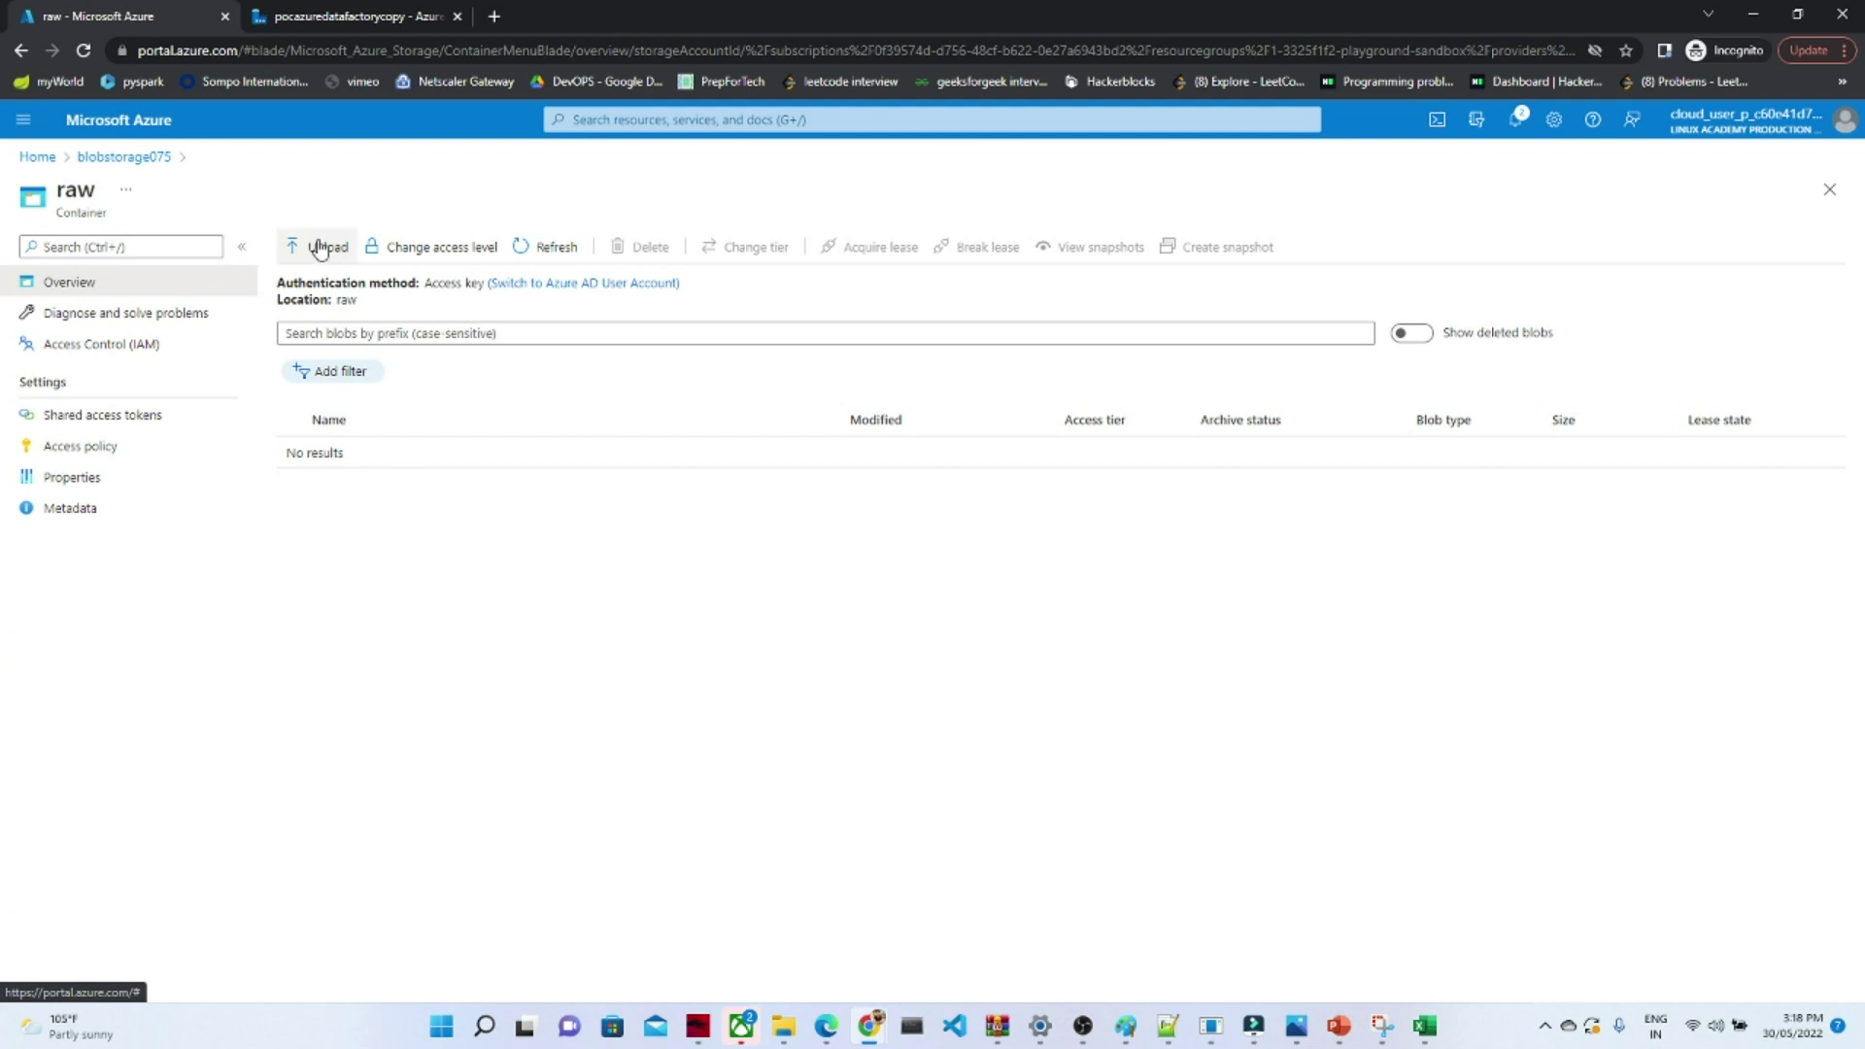
left_click(325, 248)
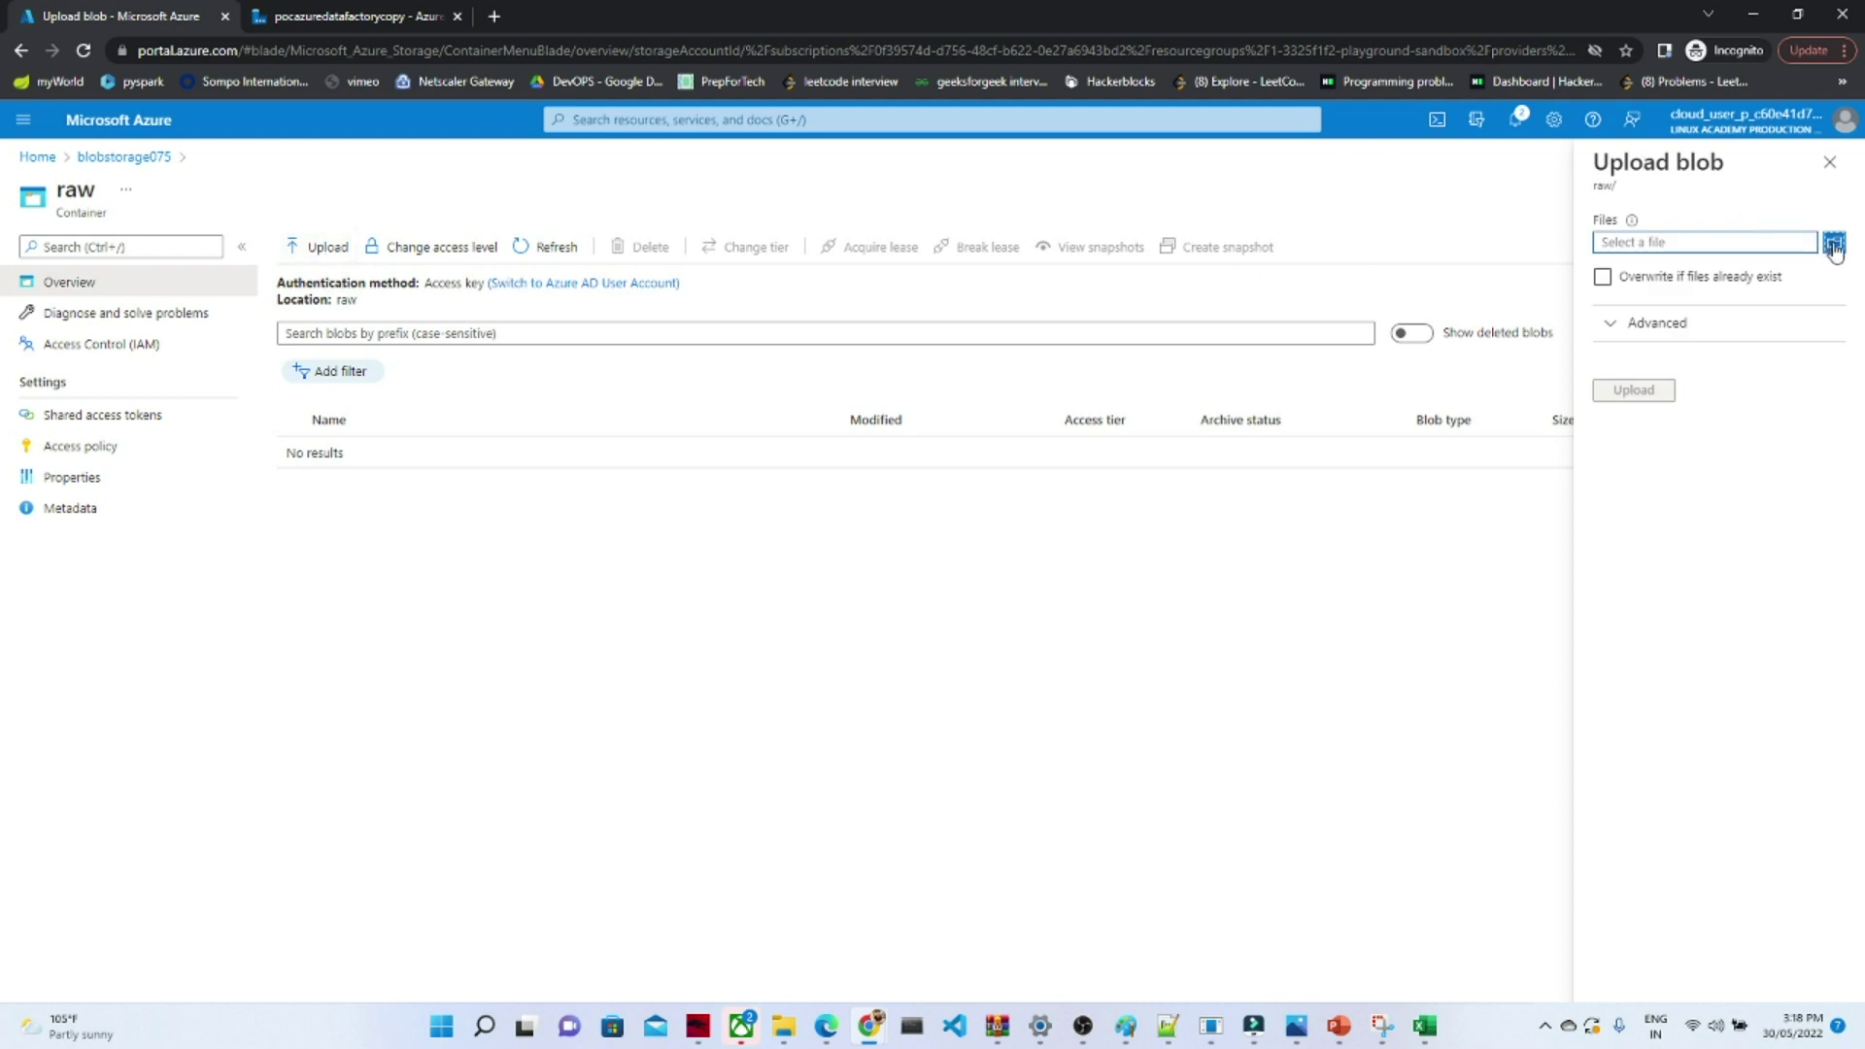
- Choose the oahu-state-public-parking-lots CSV from Downloads as the file to upload
left_click(1835, 247)
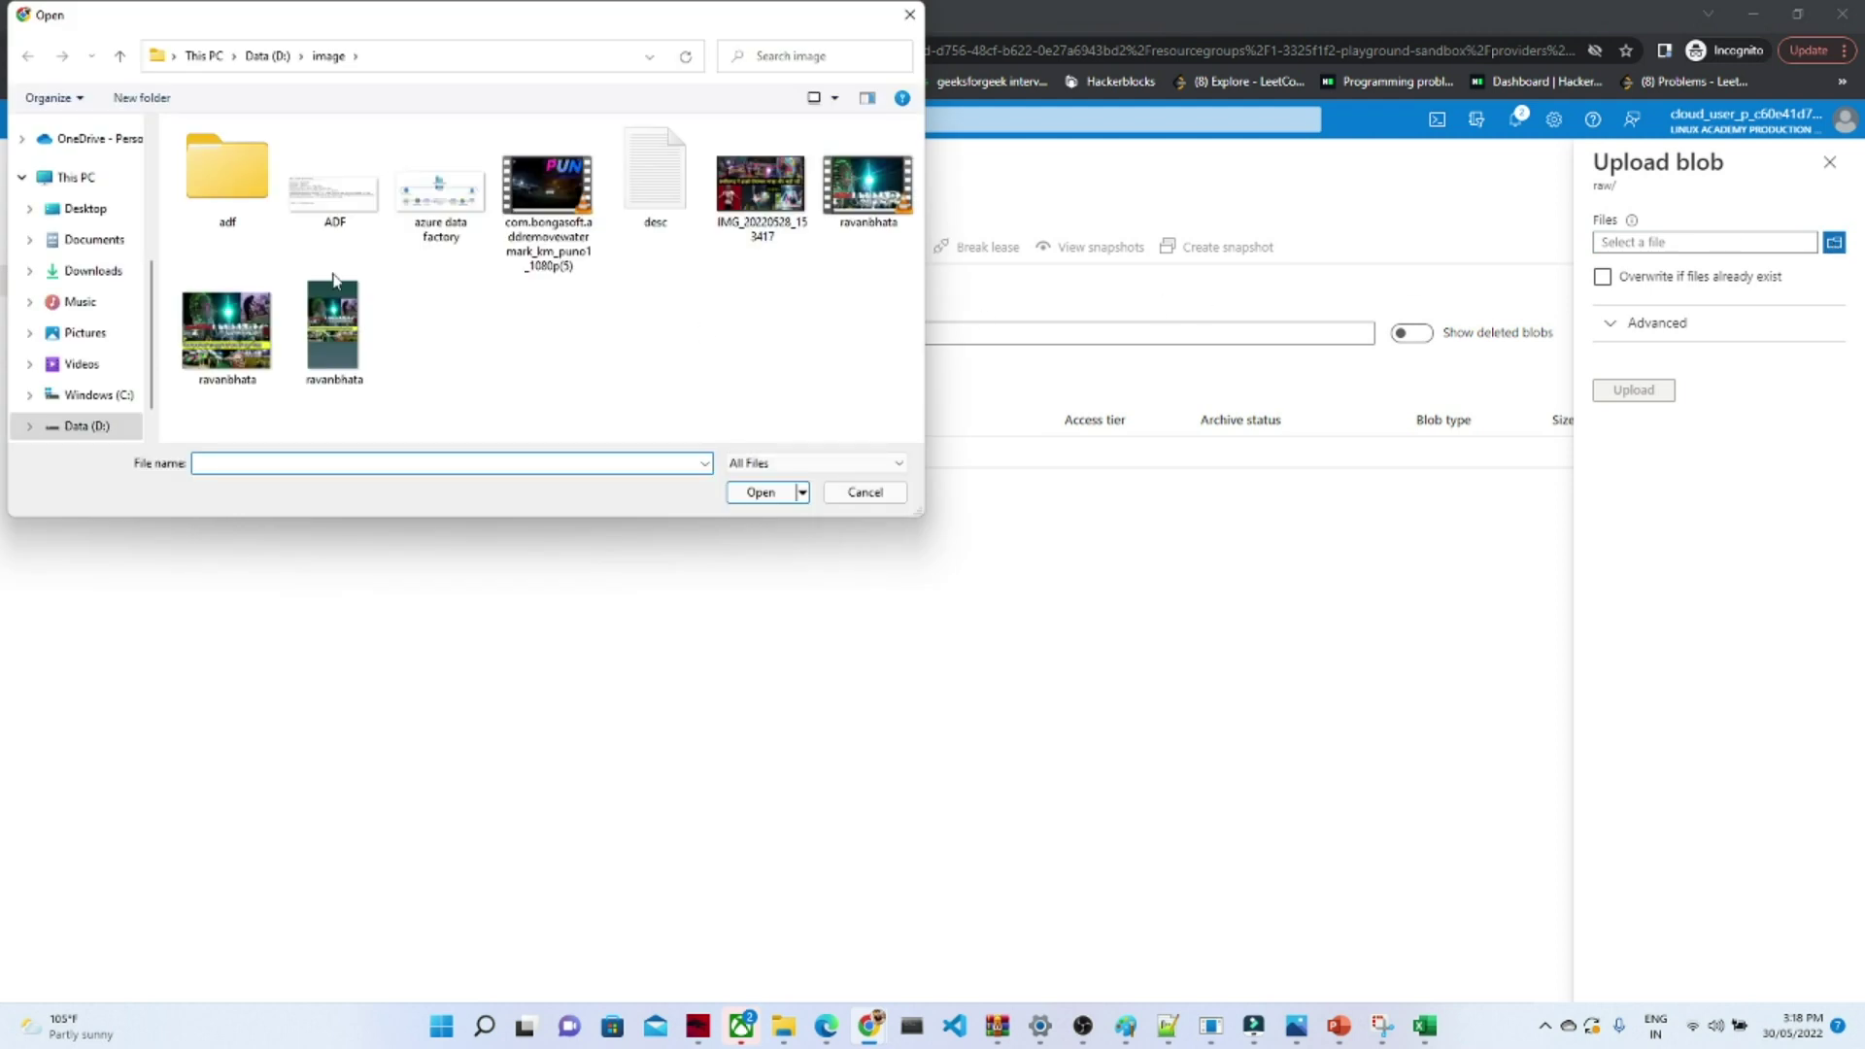
left_click(107, 239)
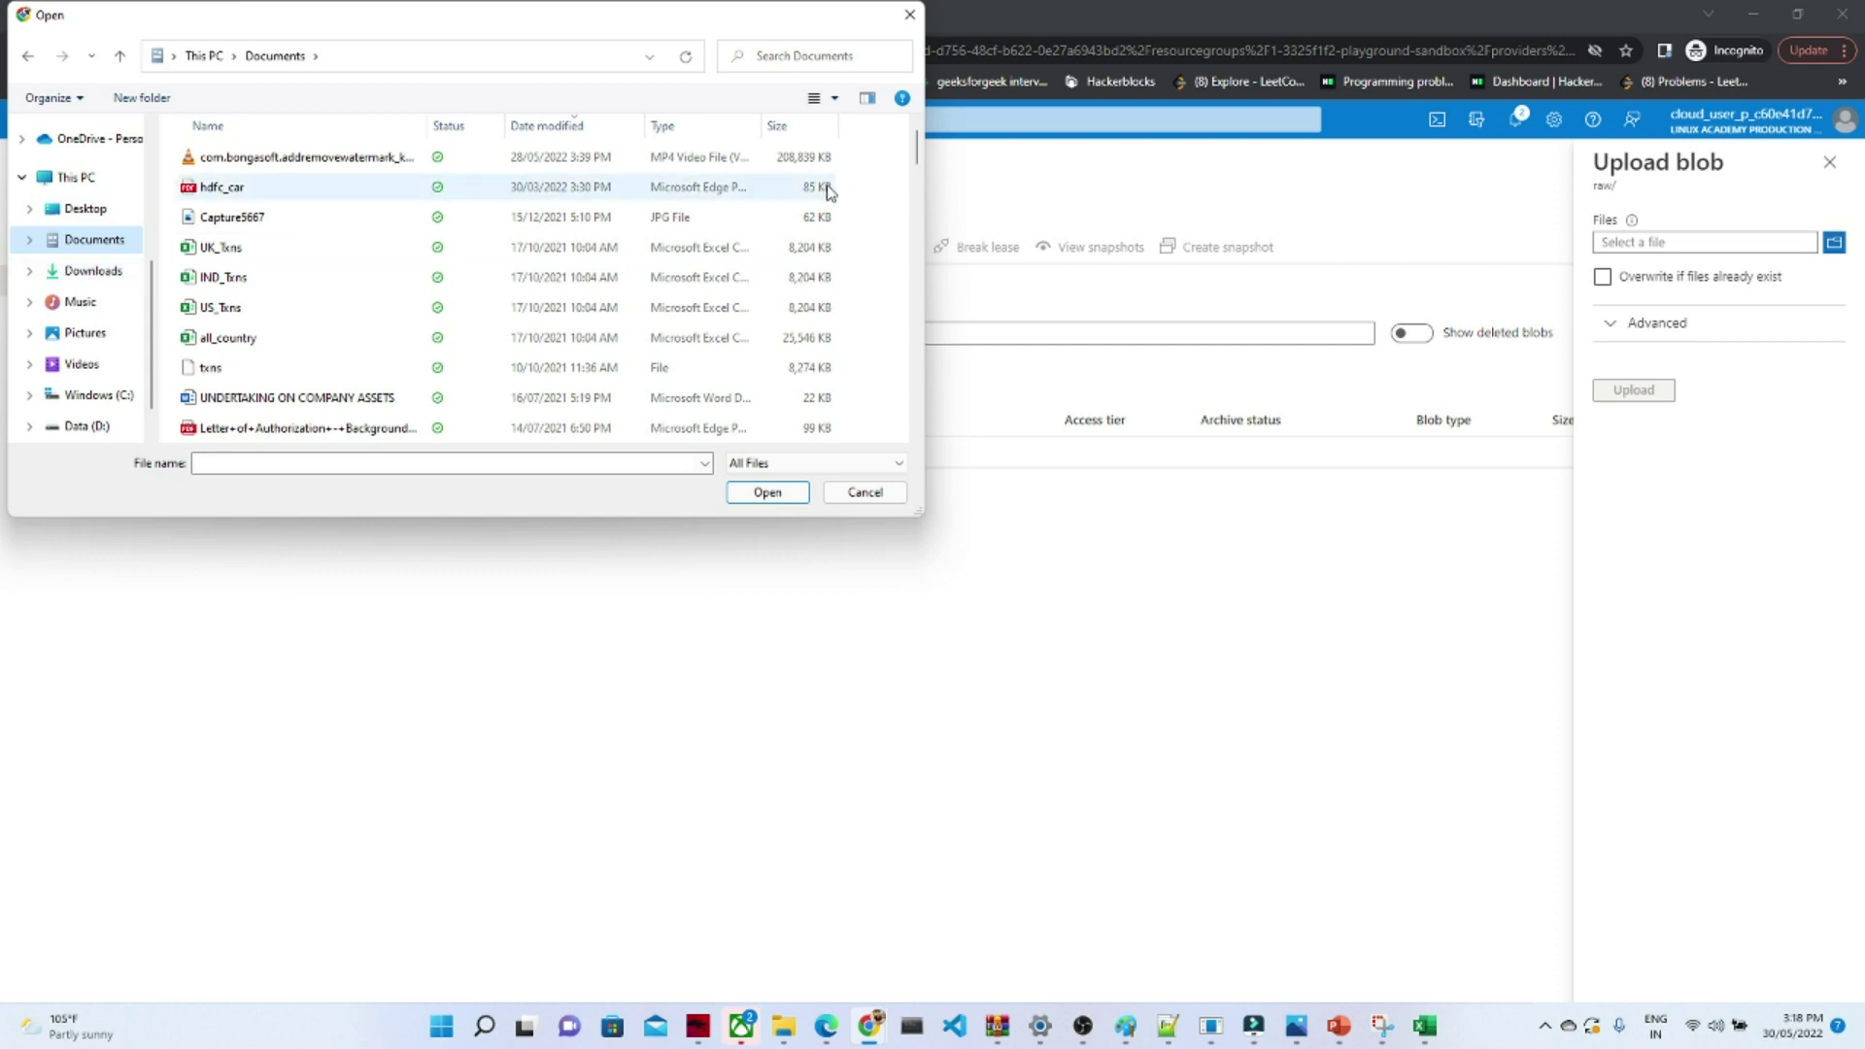
mouse_move(914, 154)
left_mouse_down()
mouse_move(914, 287)
mouse_move(906, 151)
left_mouse_up()
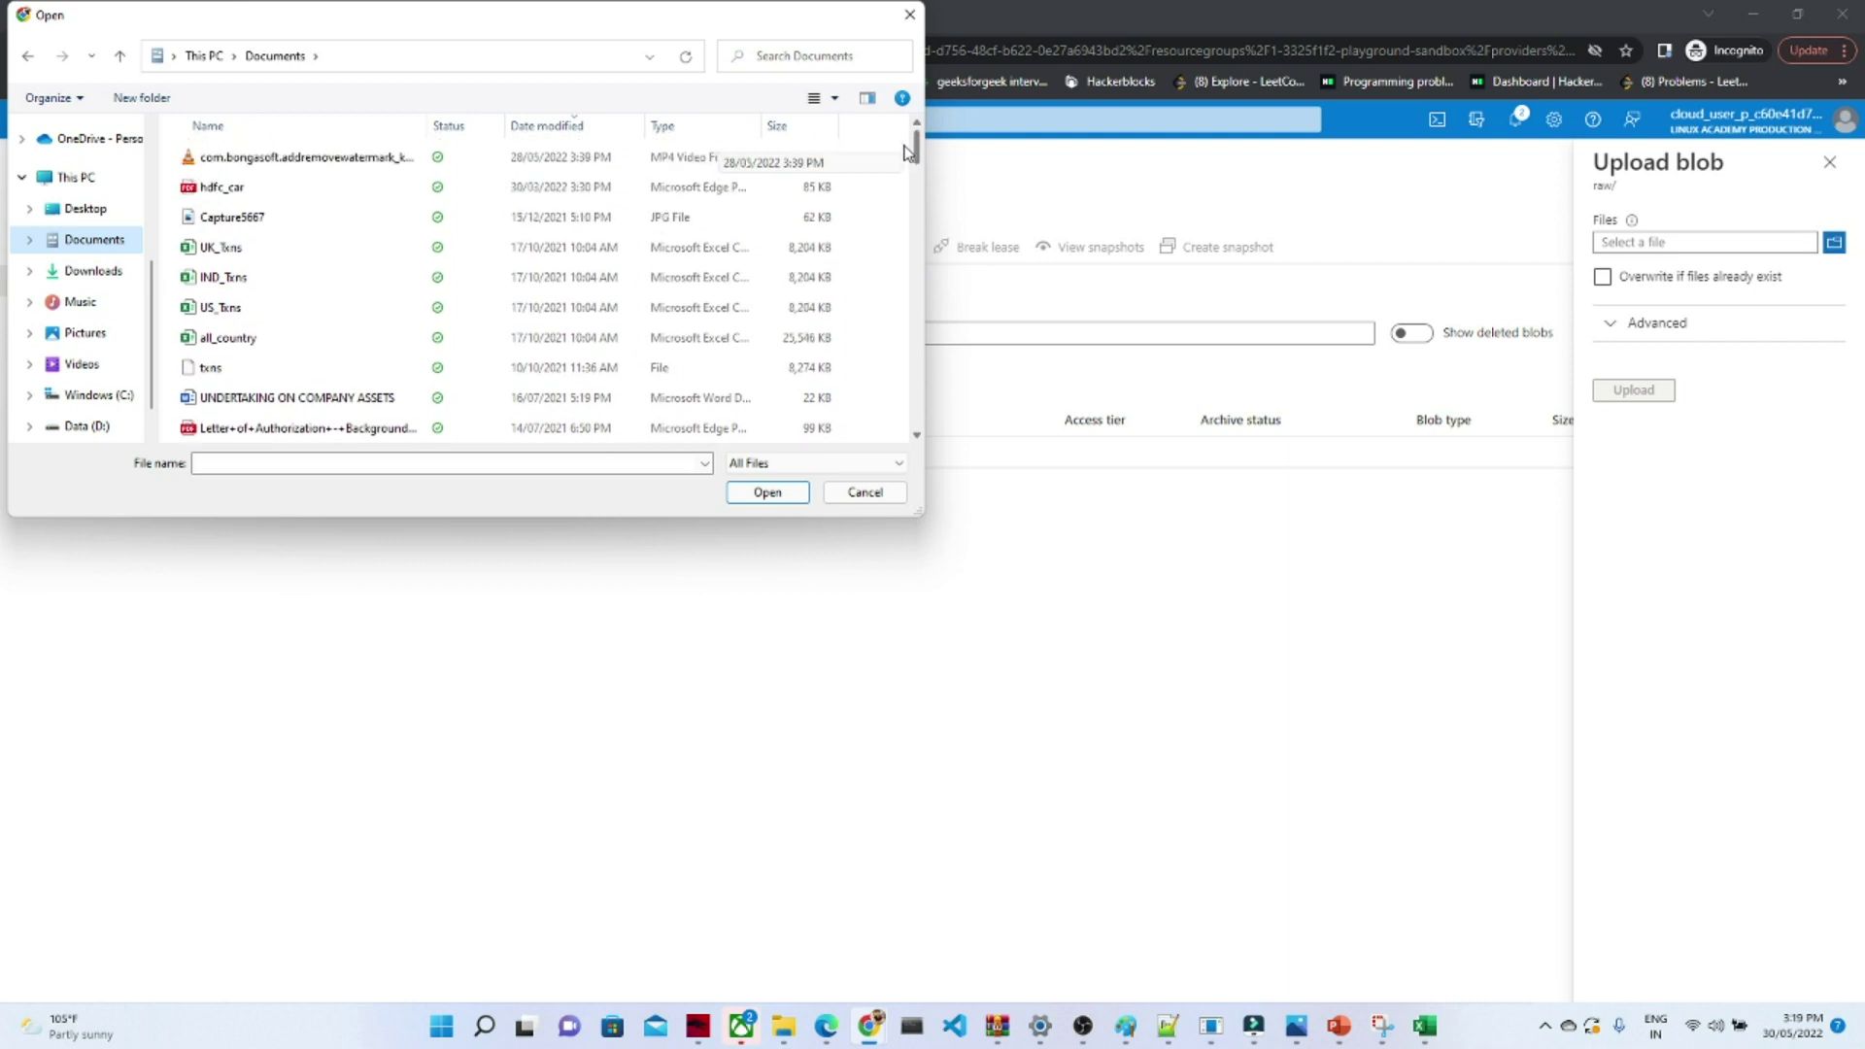
left_click(85, 272)
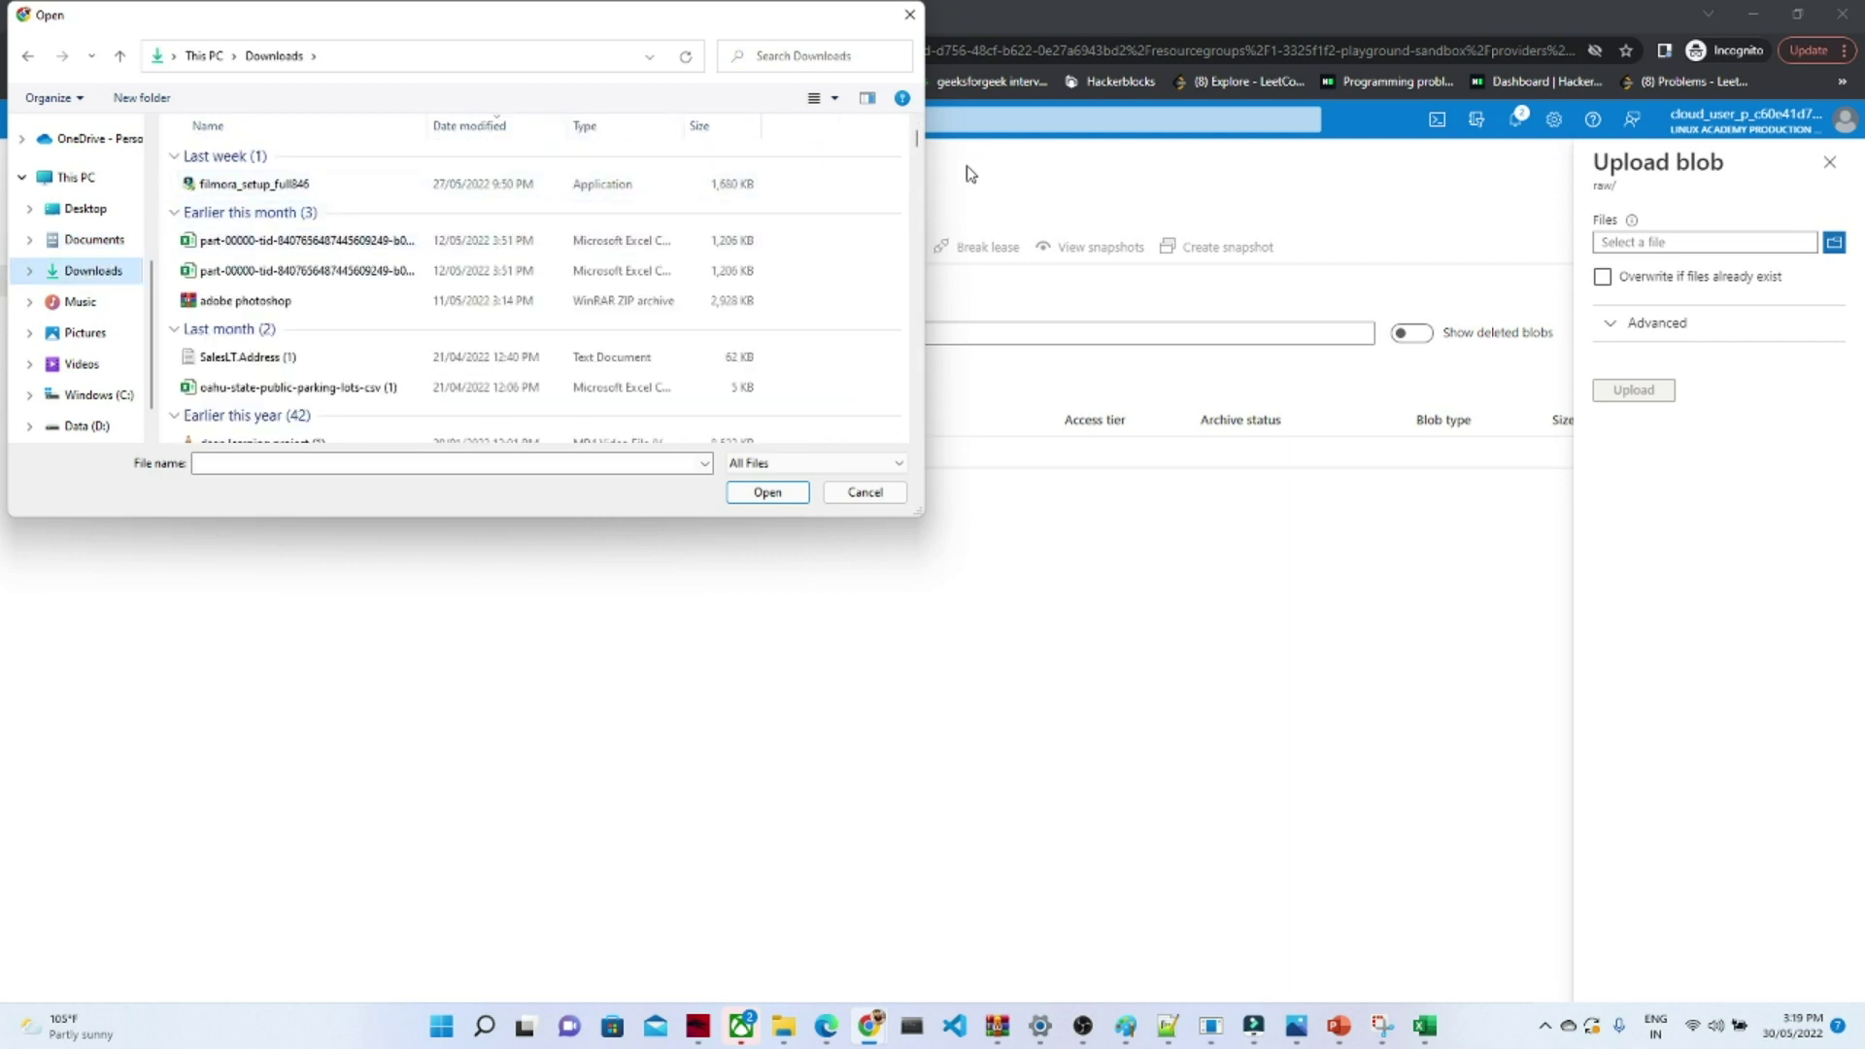
scroll(920, 146, "down", 5)
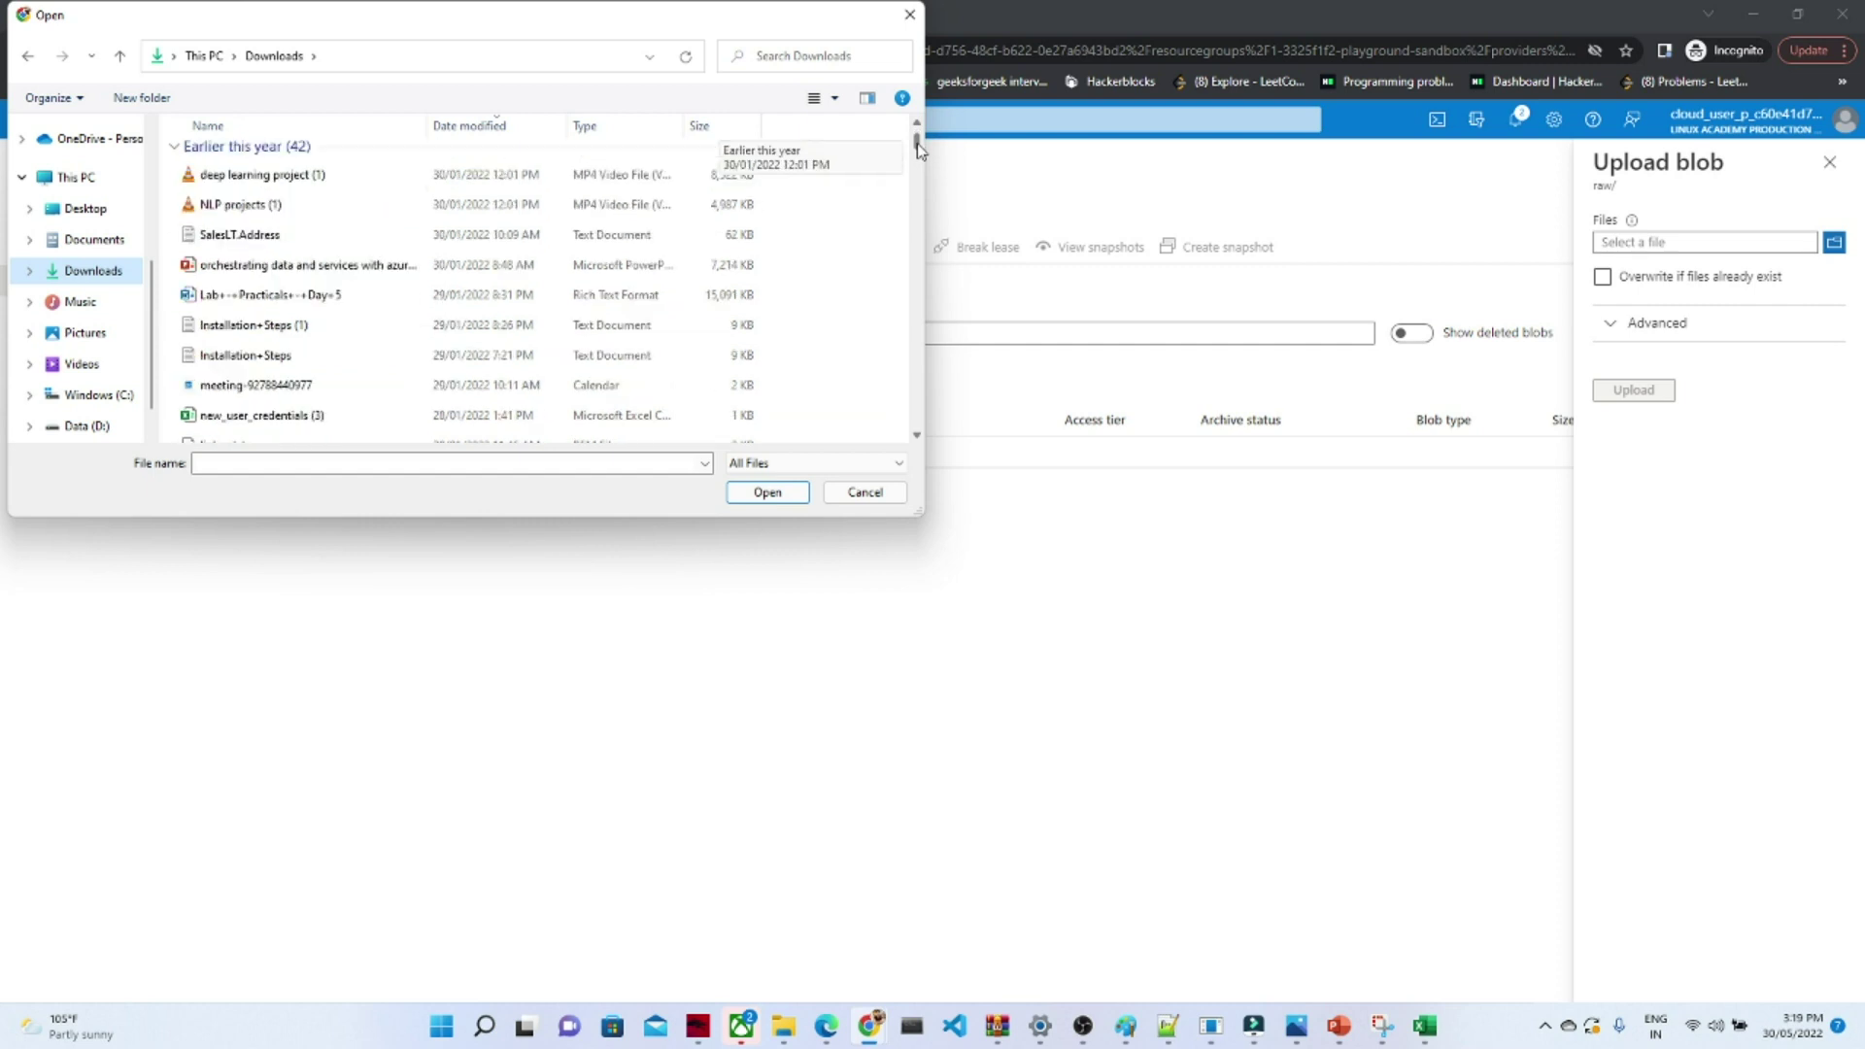
scroll(920, 146, "up", 5)
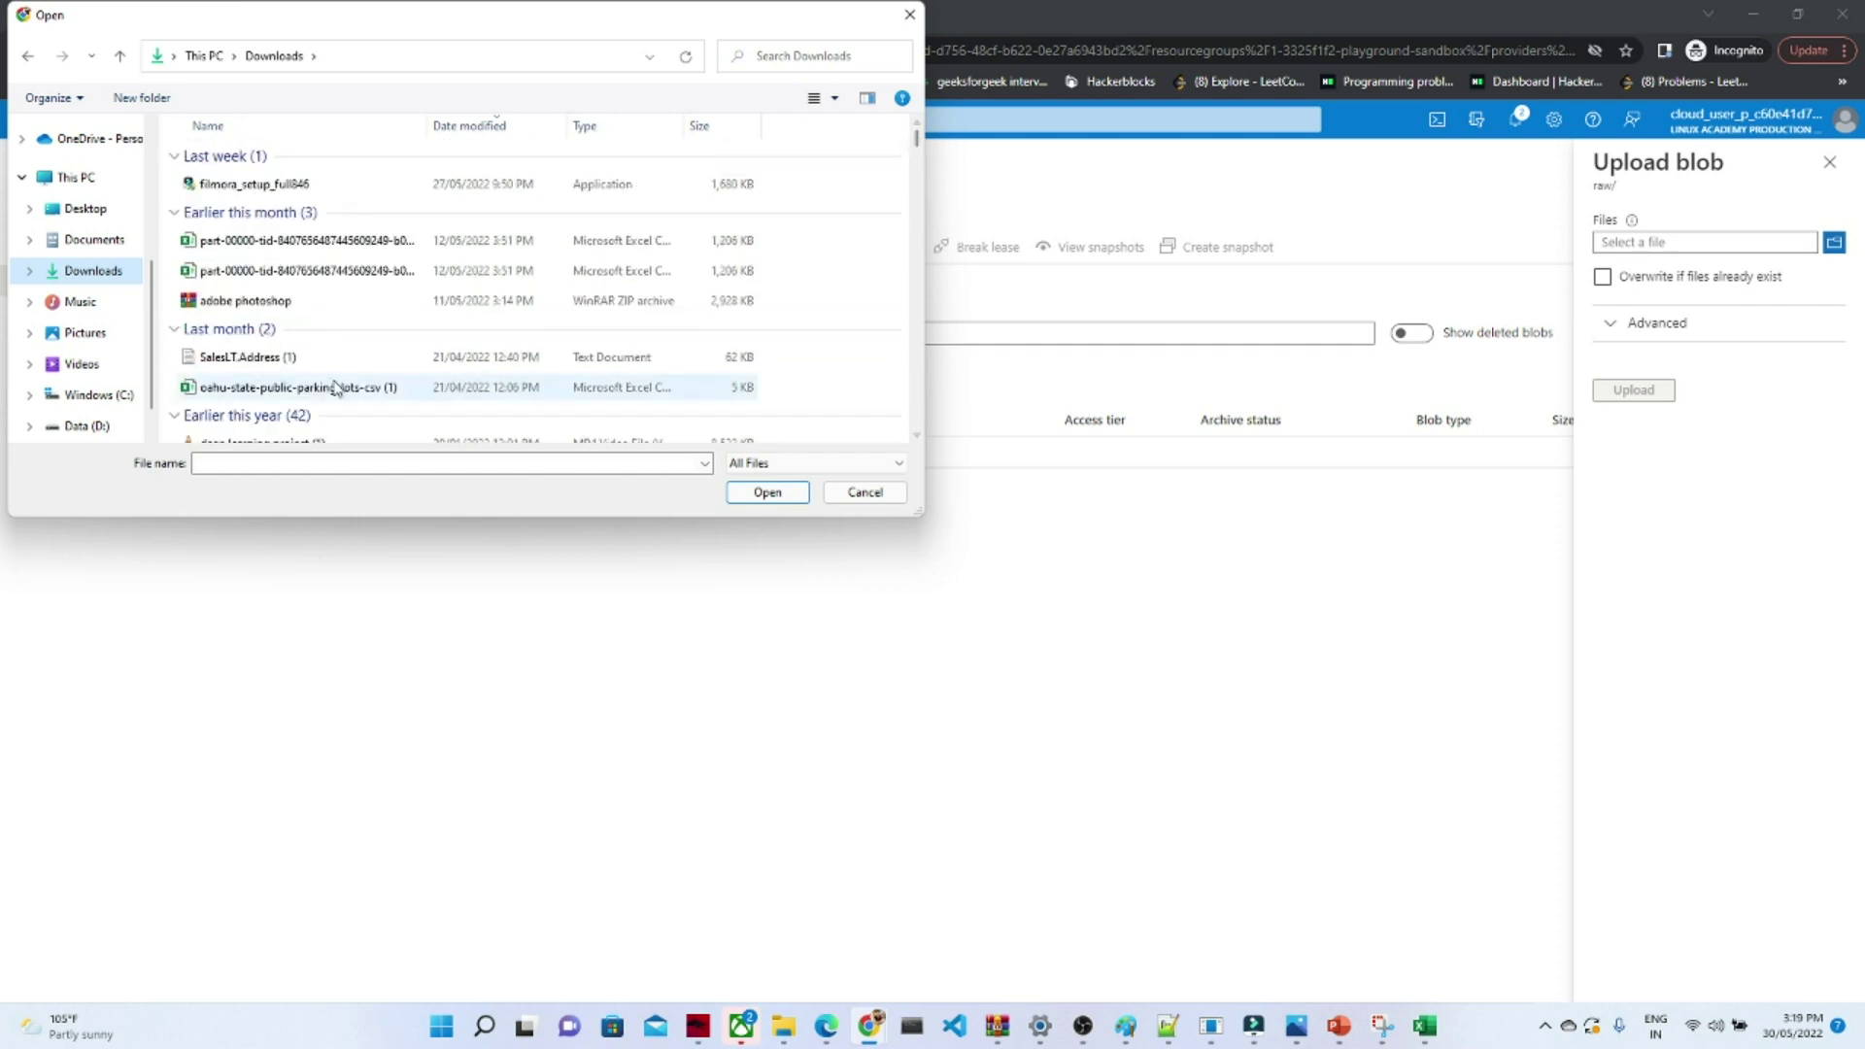
double_click(289, 389)
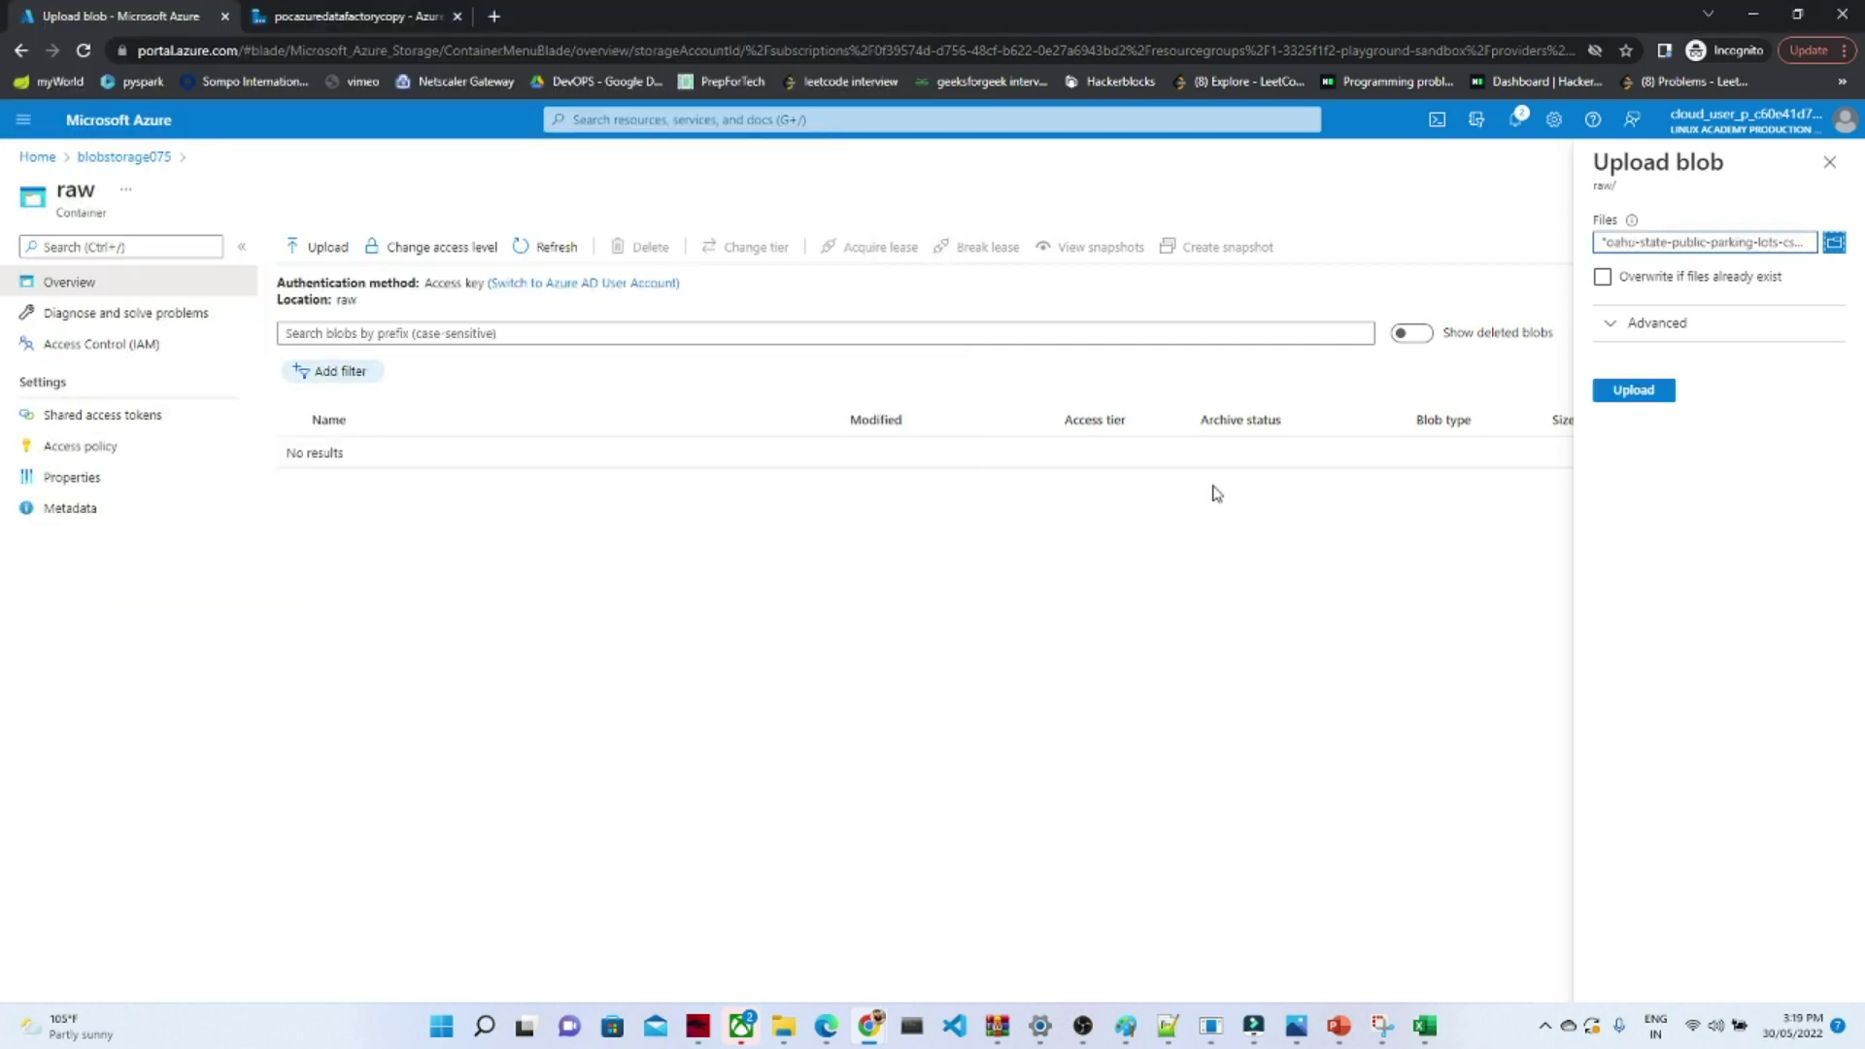
- Upload the parking-lots CSV into raw and view its 21 data rows in Excel
left_click(1632, 392)
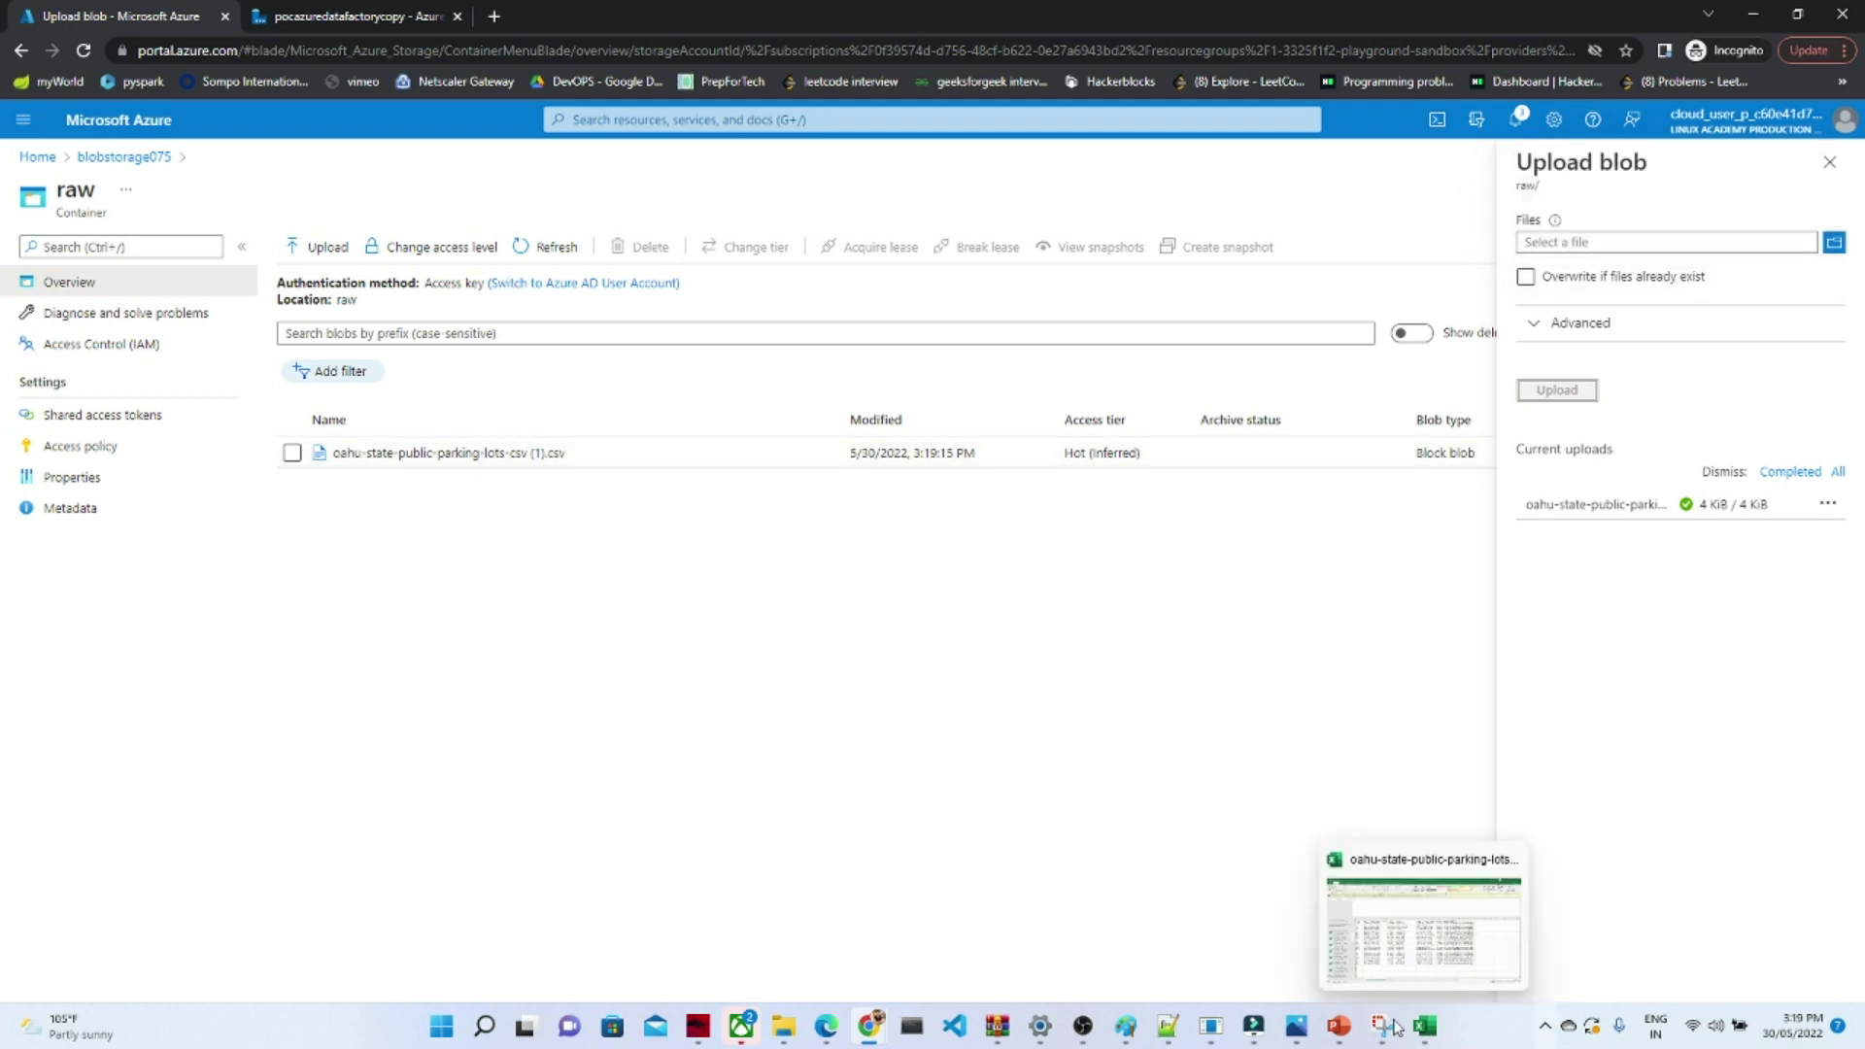
left_click(1425, 1027)
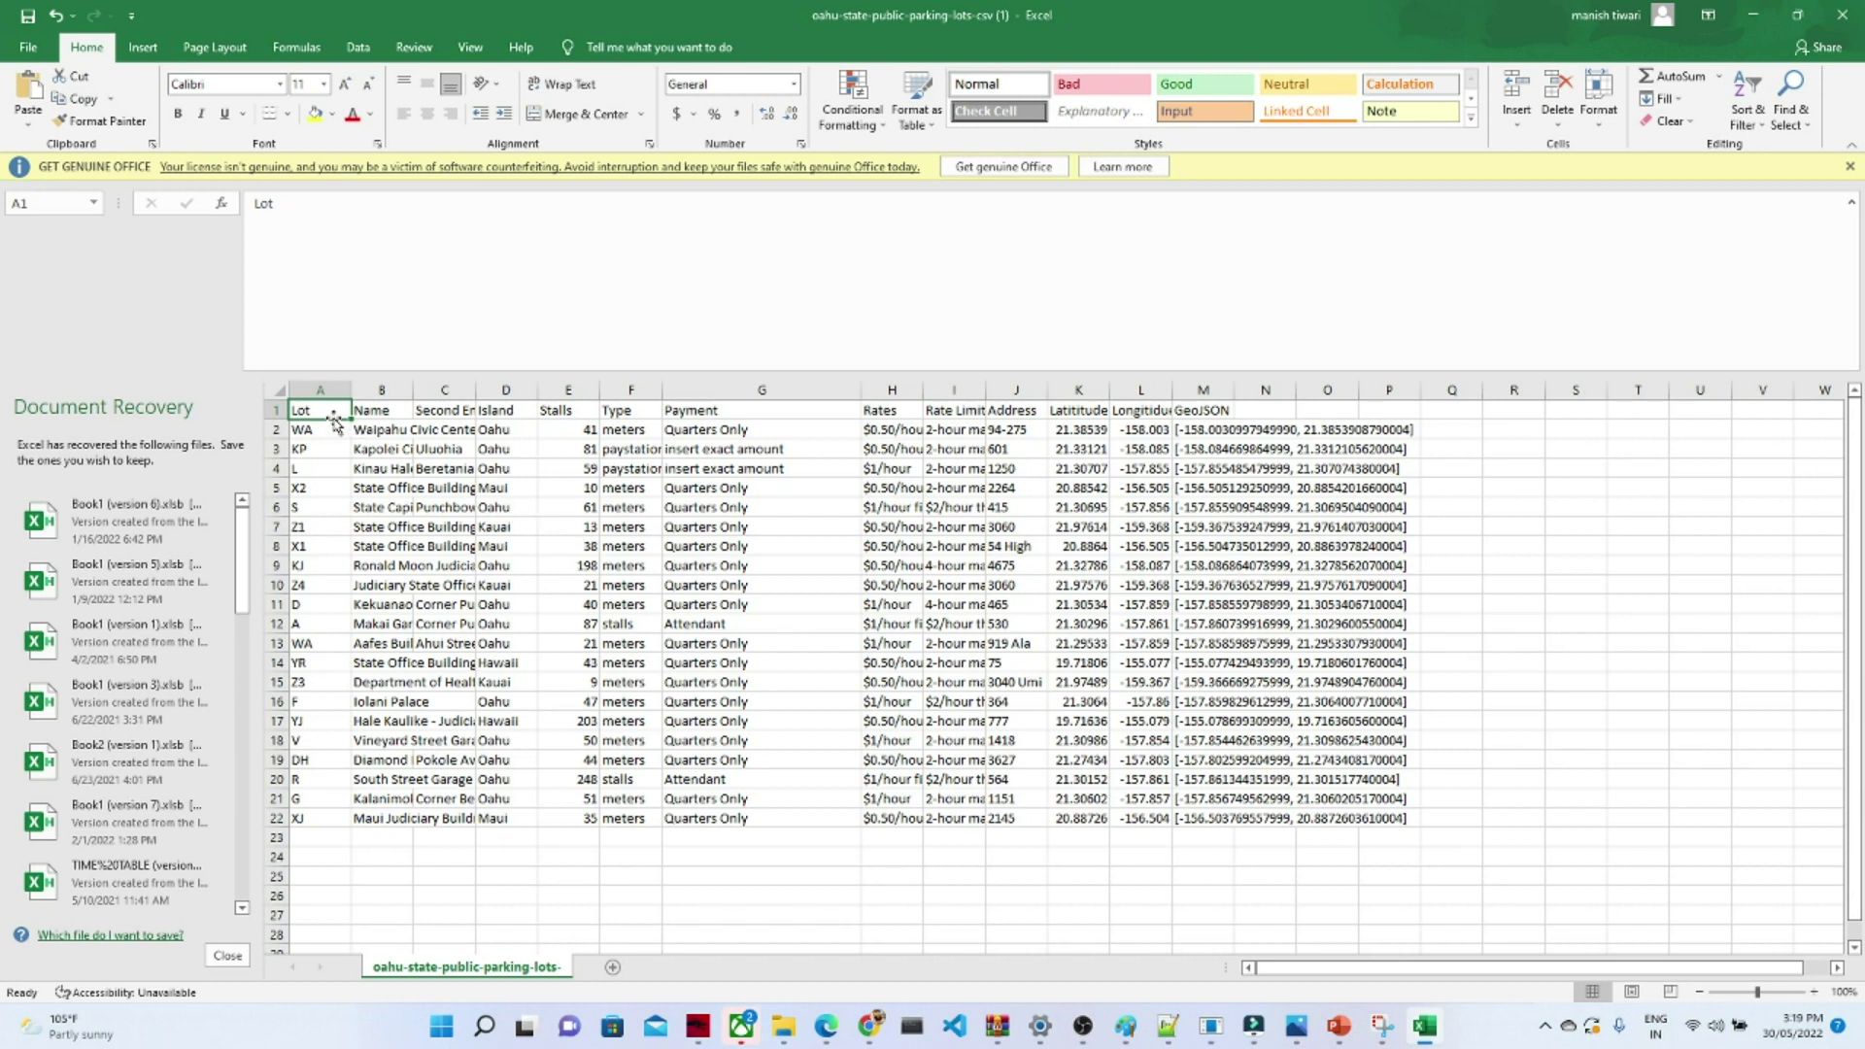
left_click(457, 412)
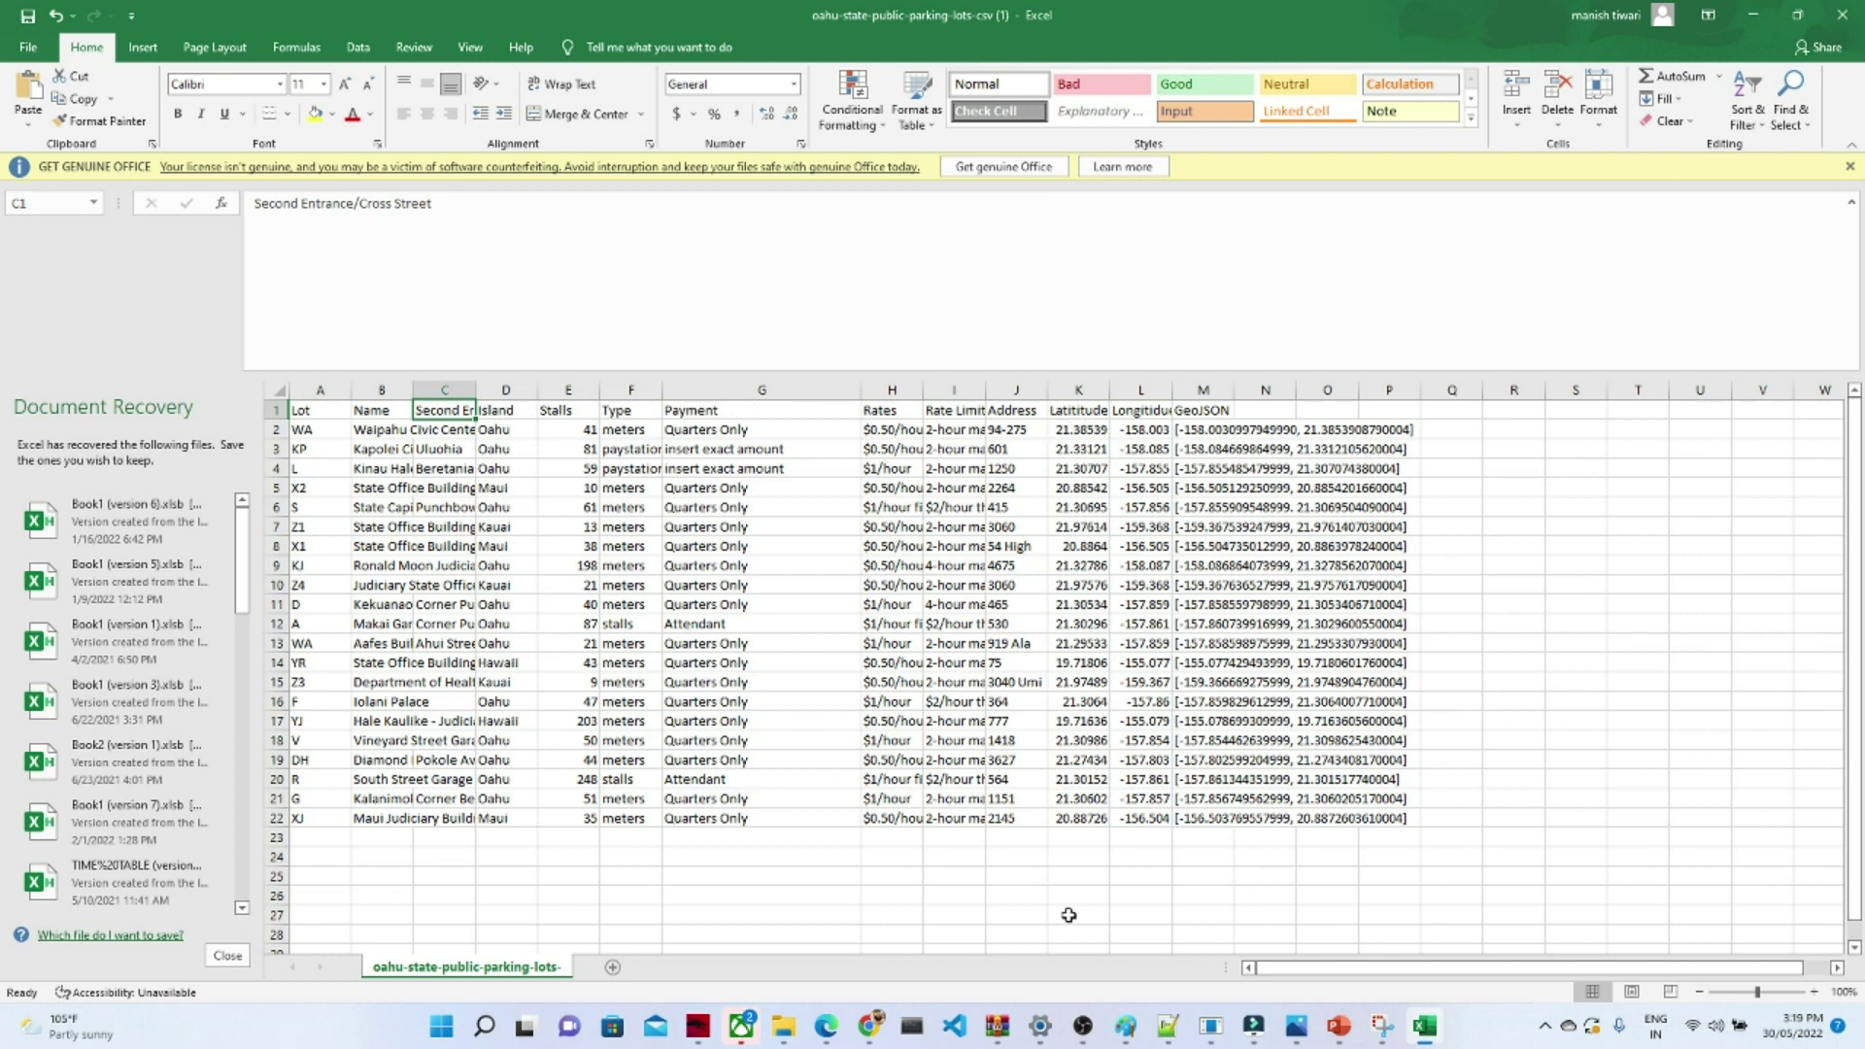
mouse_move(870, 1026)
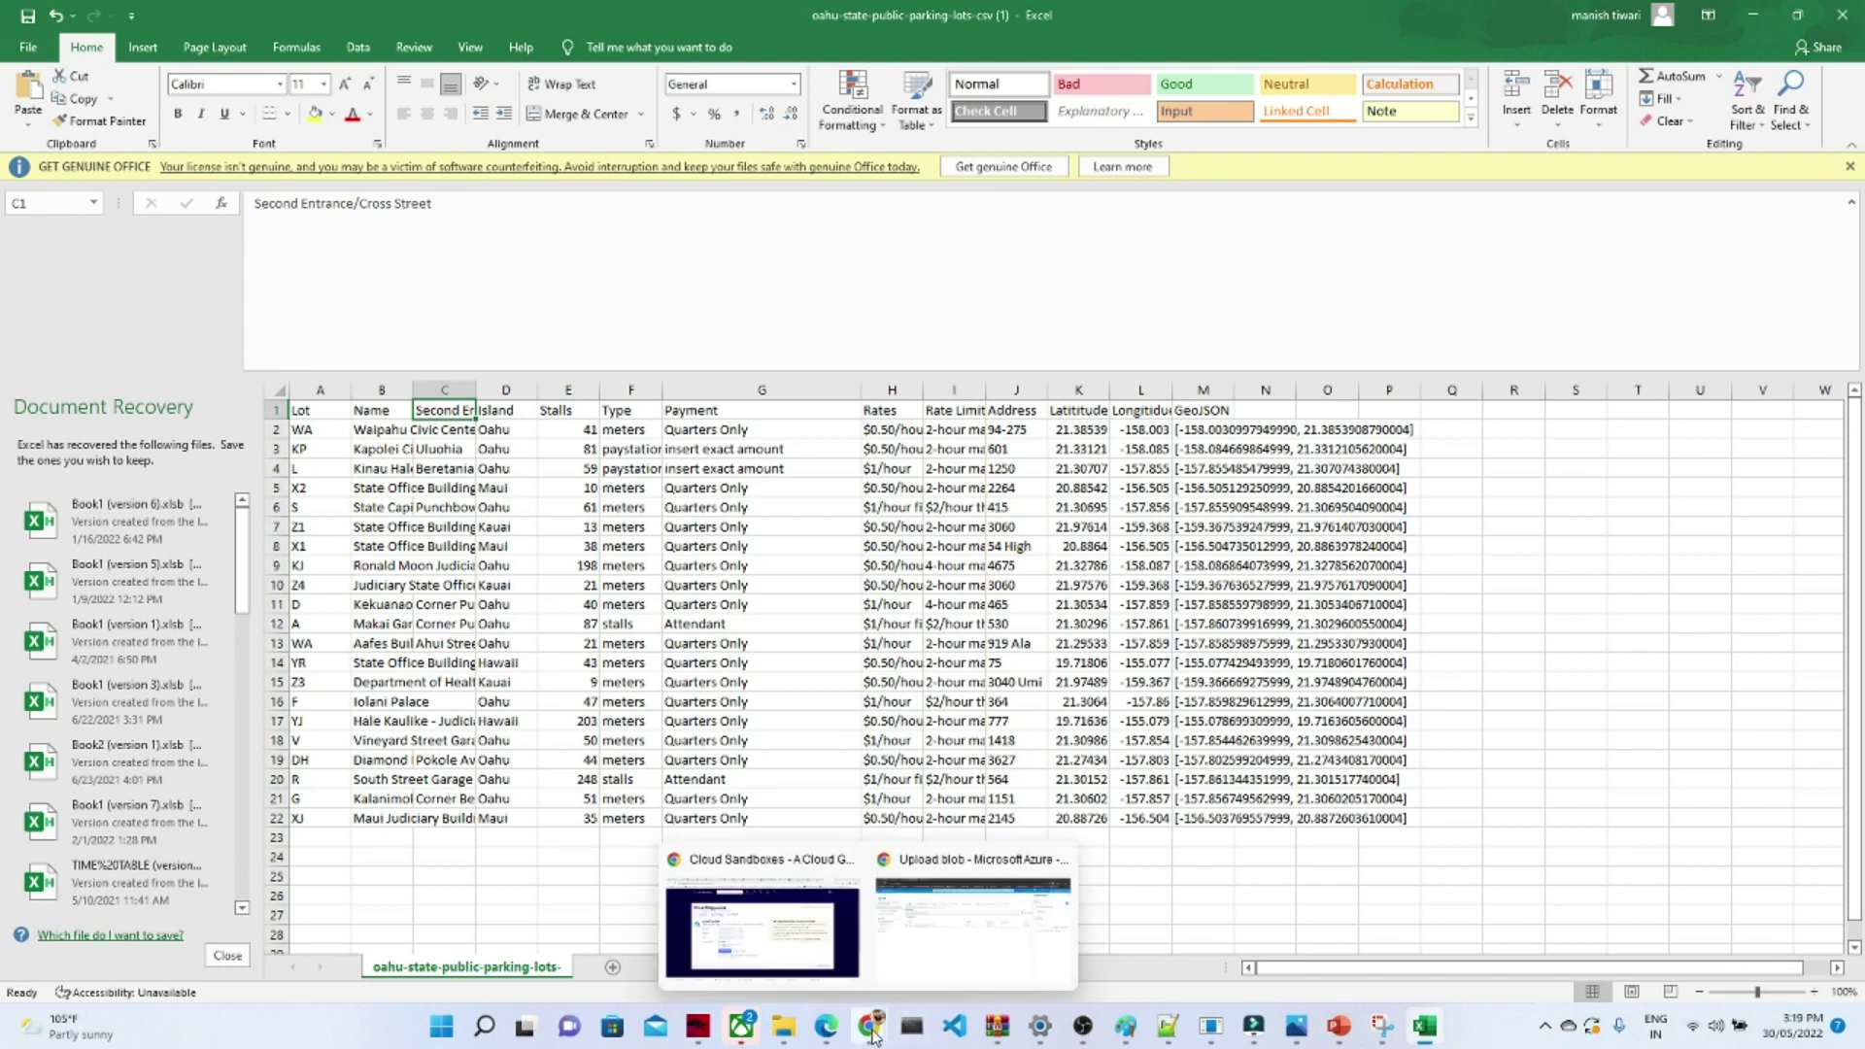
left_click(923, 919)
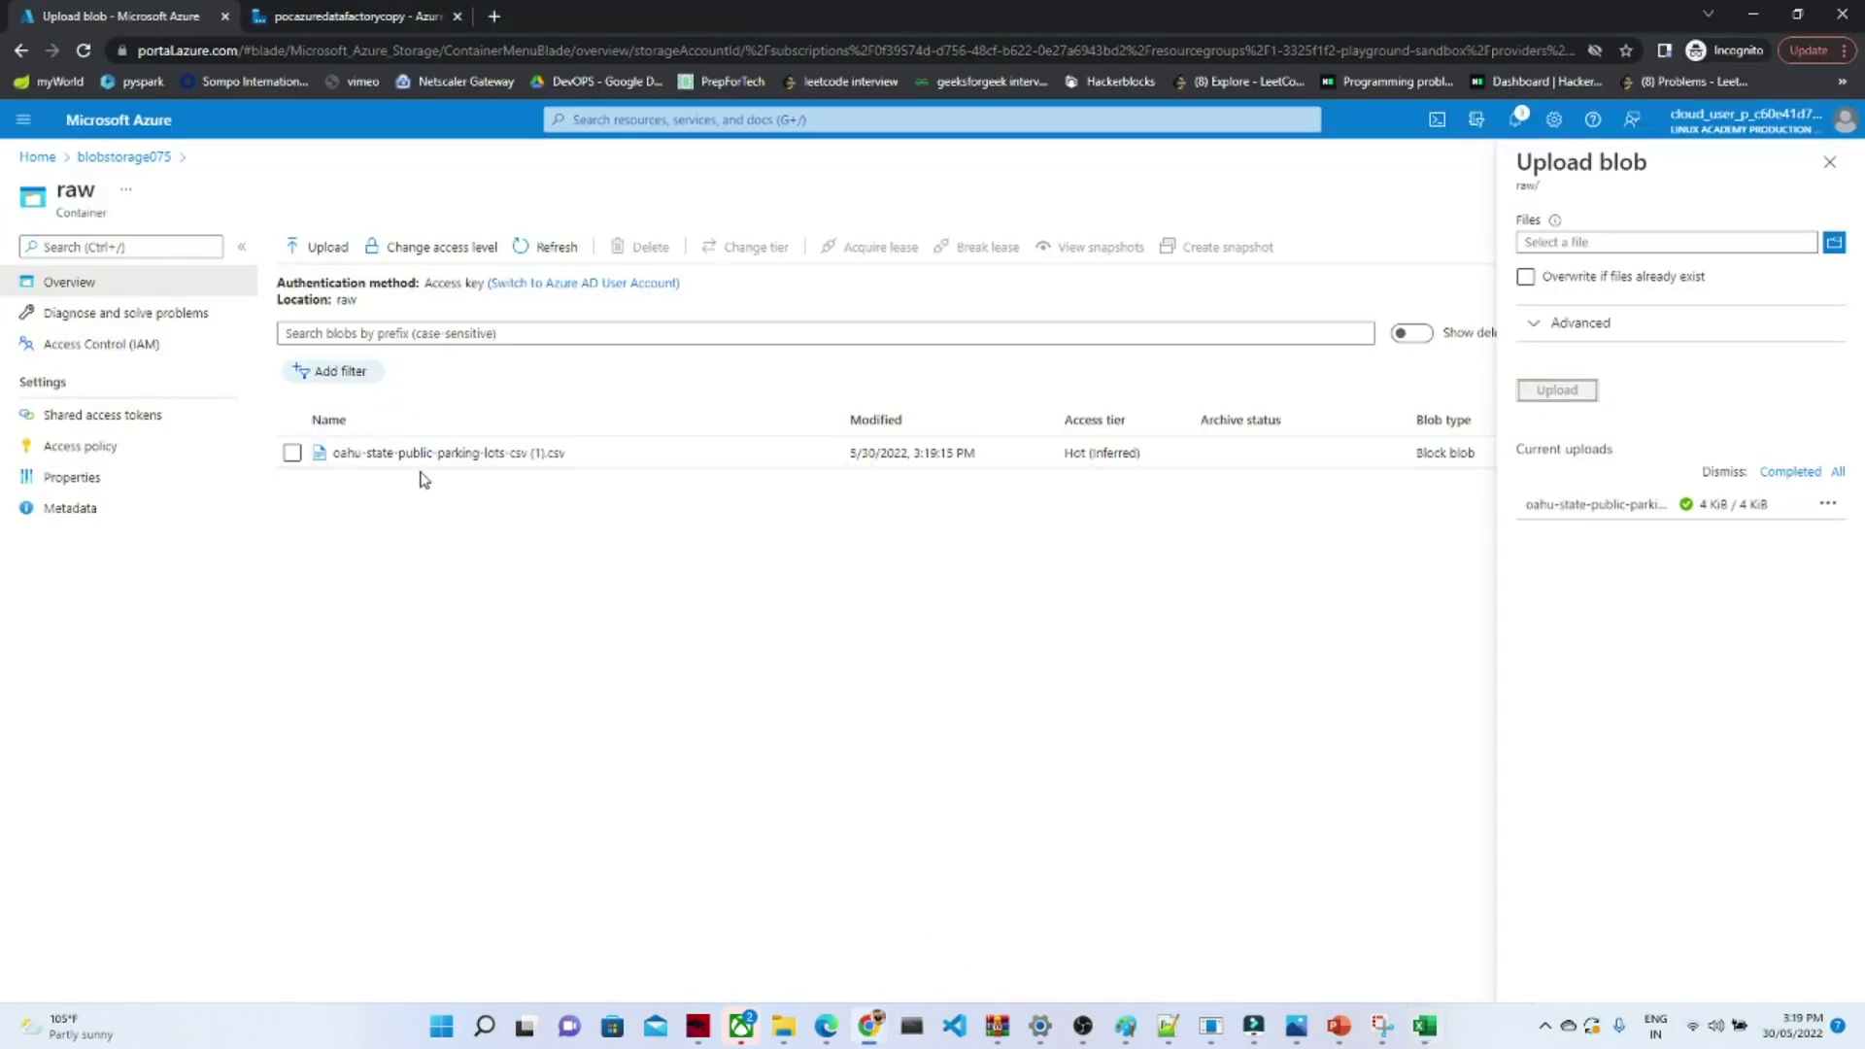
- Confirm the curated container is empty, then switch to Data Factory Studio
left_click(96, 163)
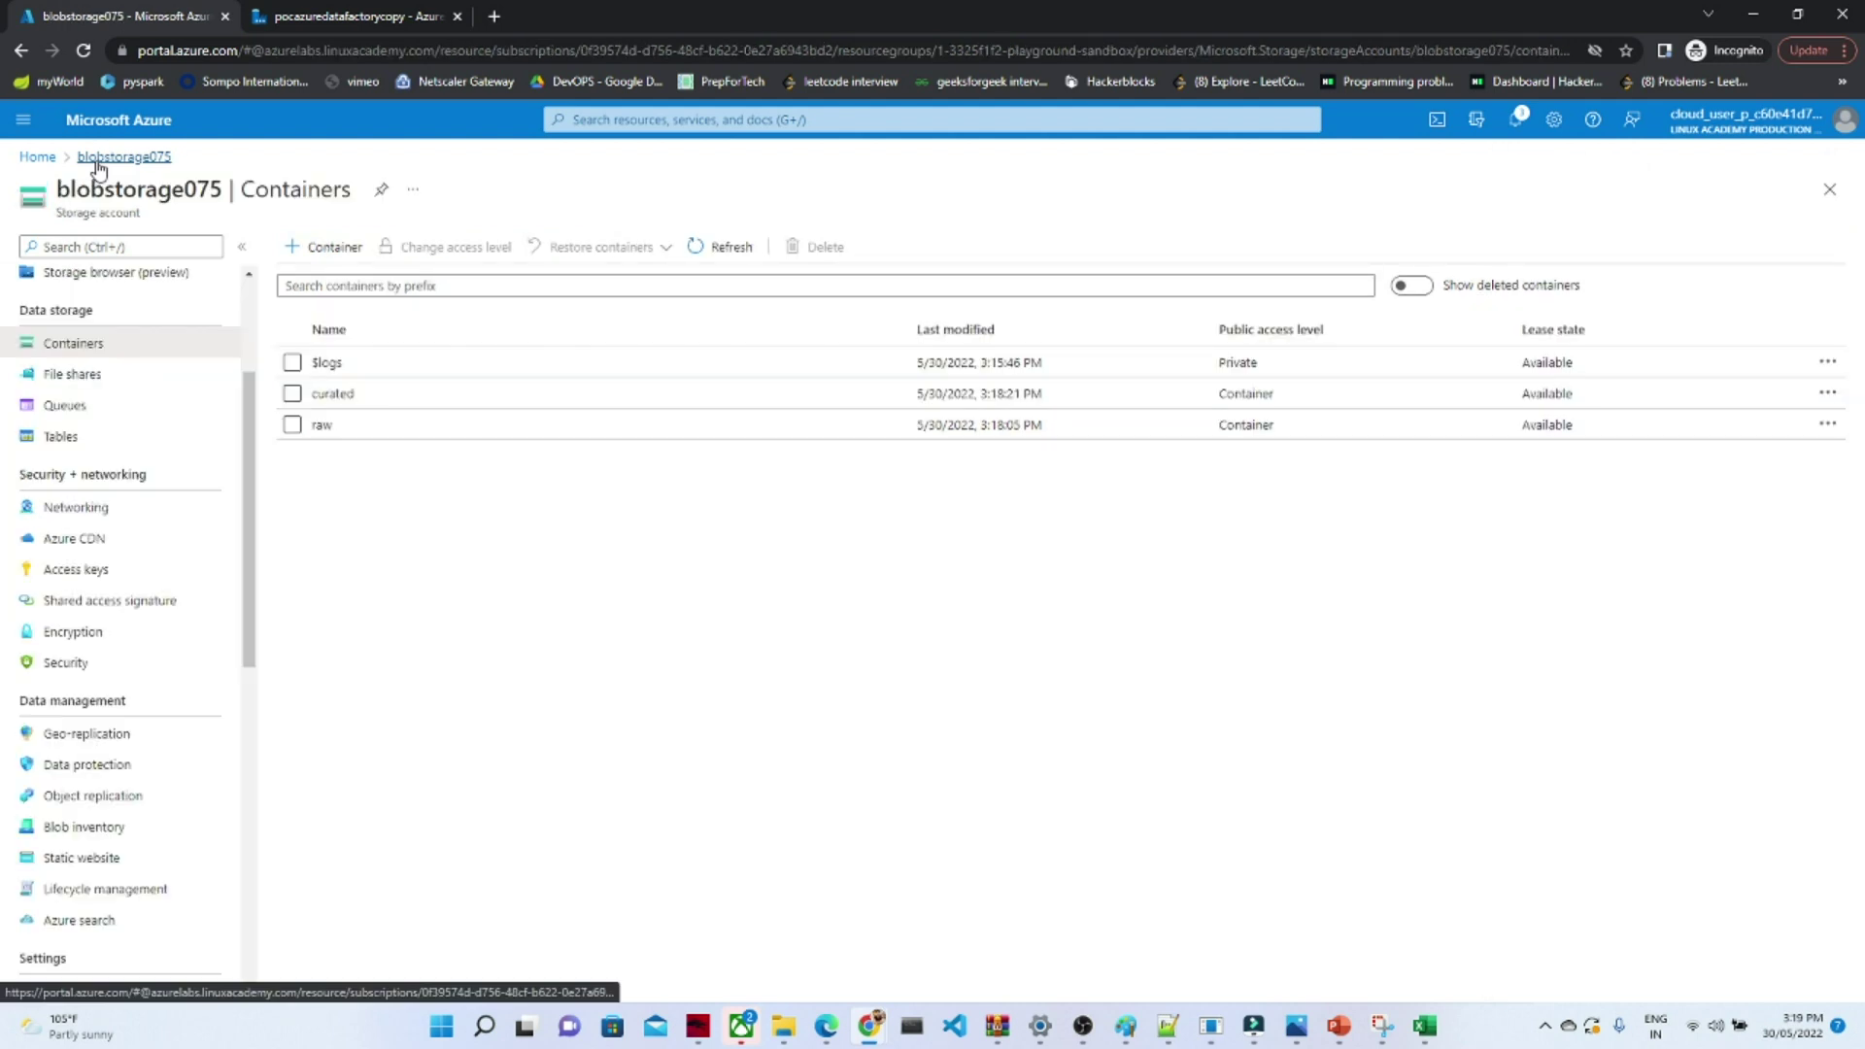
left_click(333, 394)
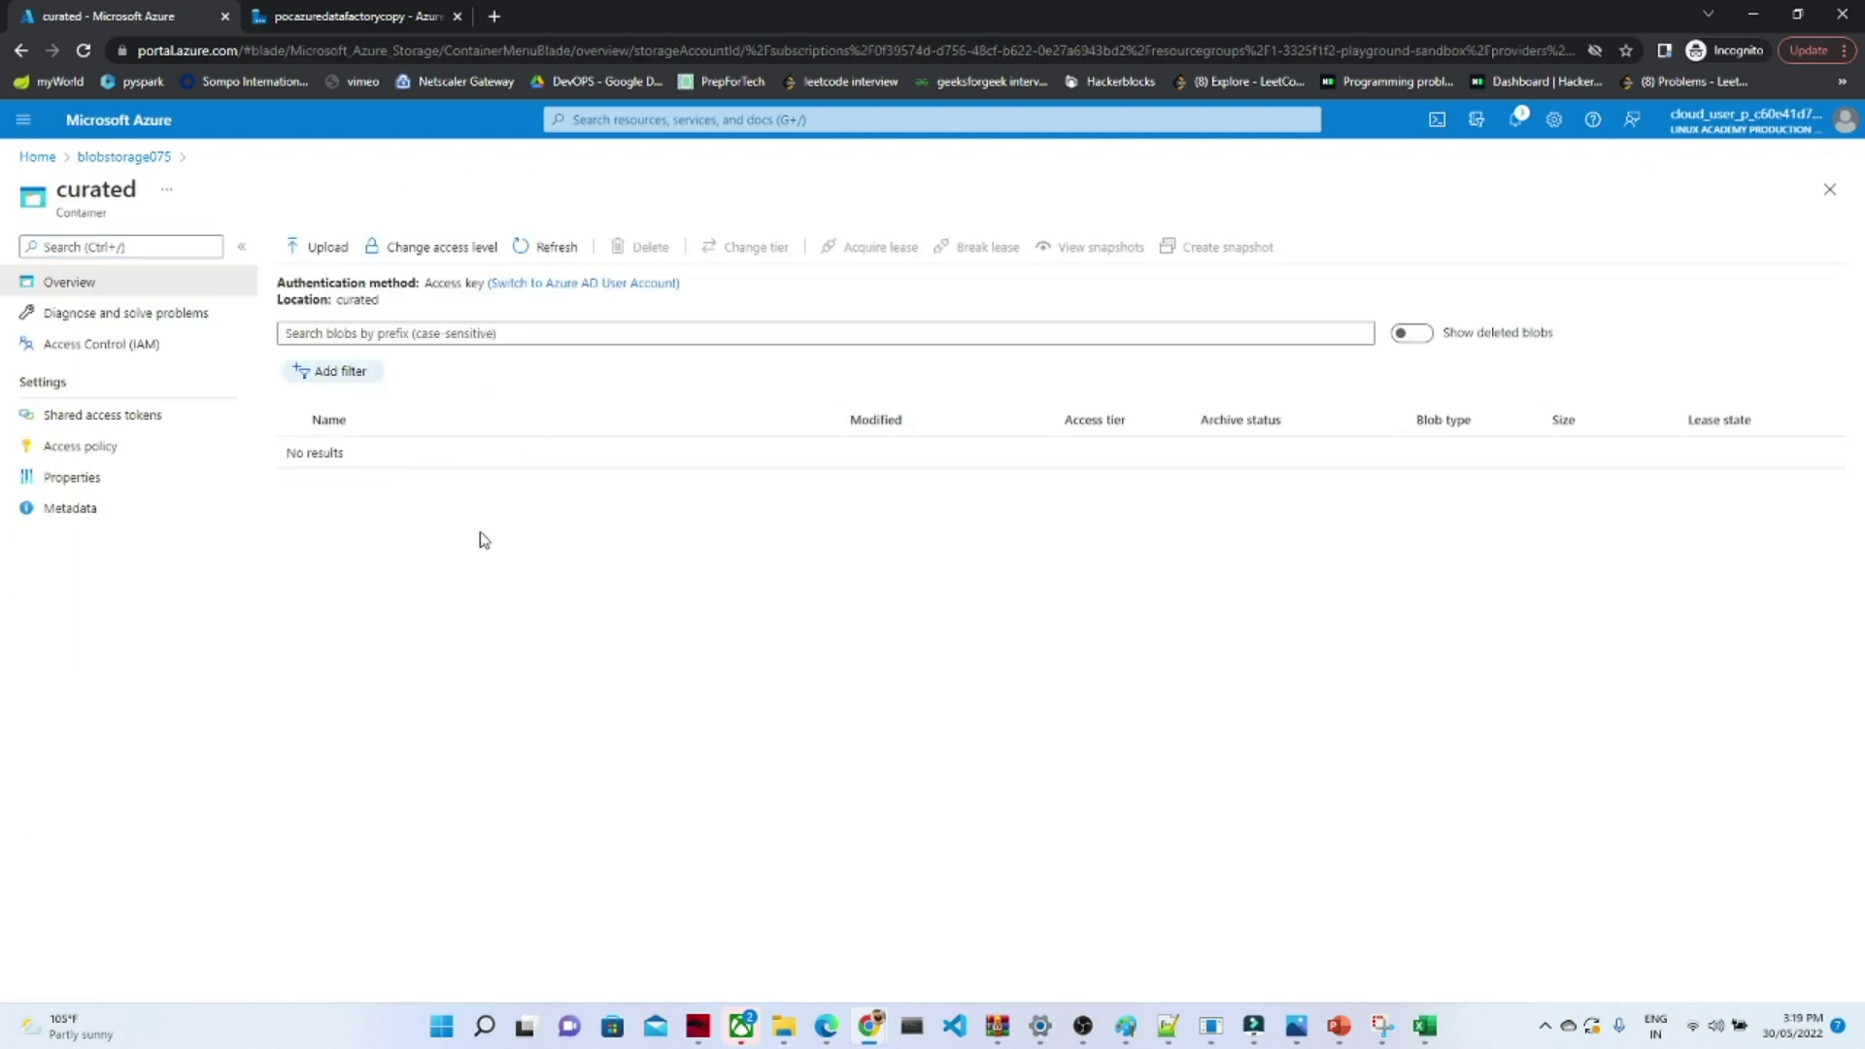
left_click(112, 157)
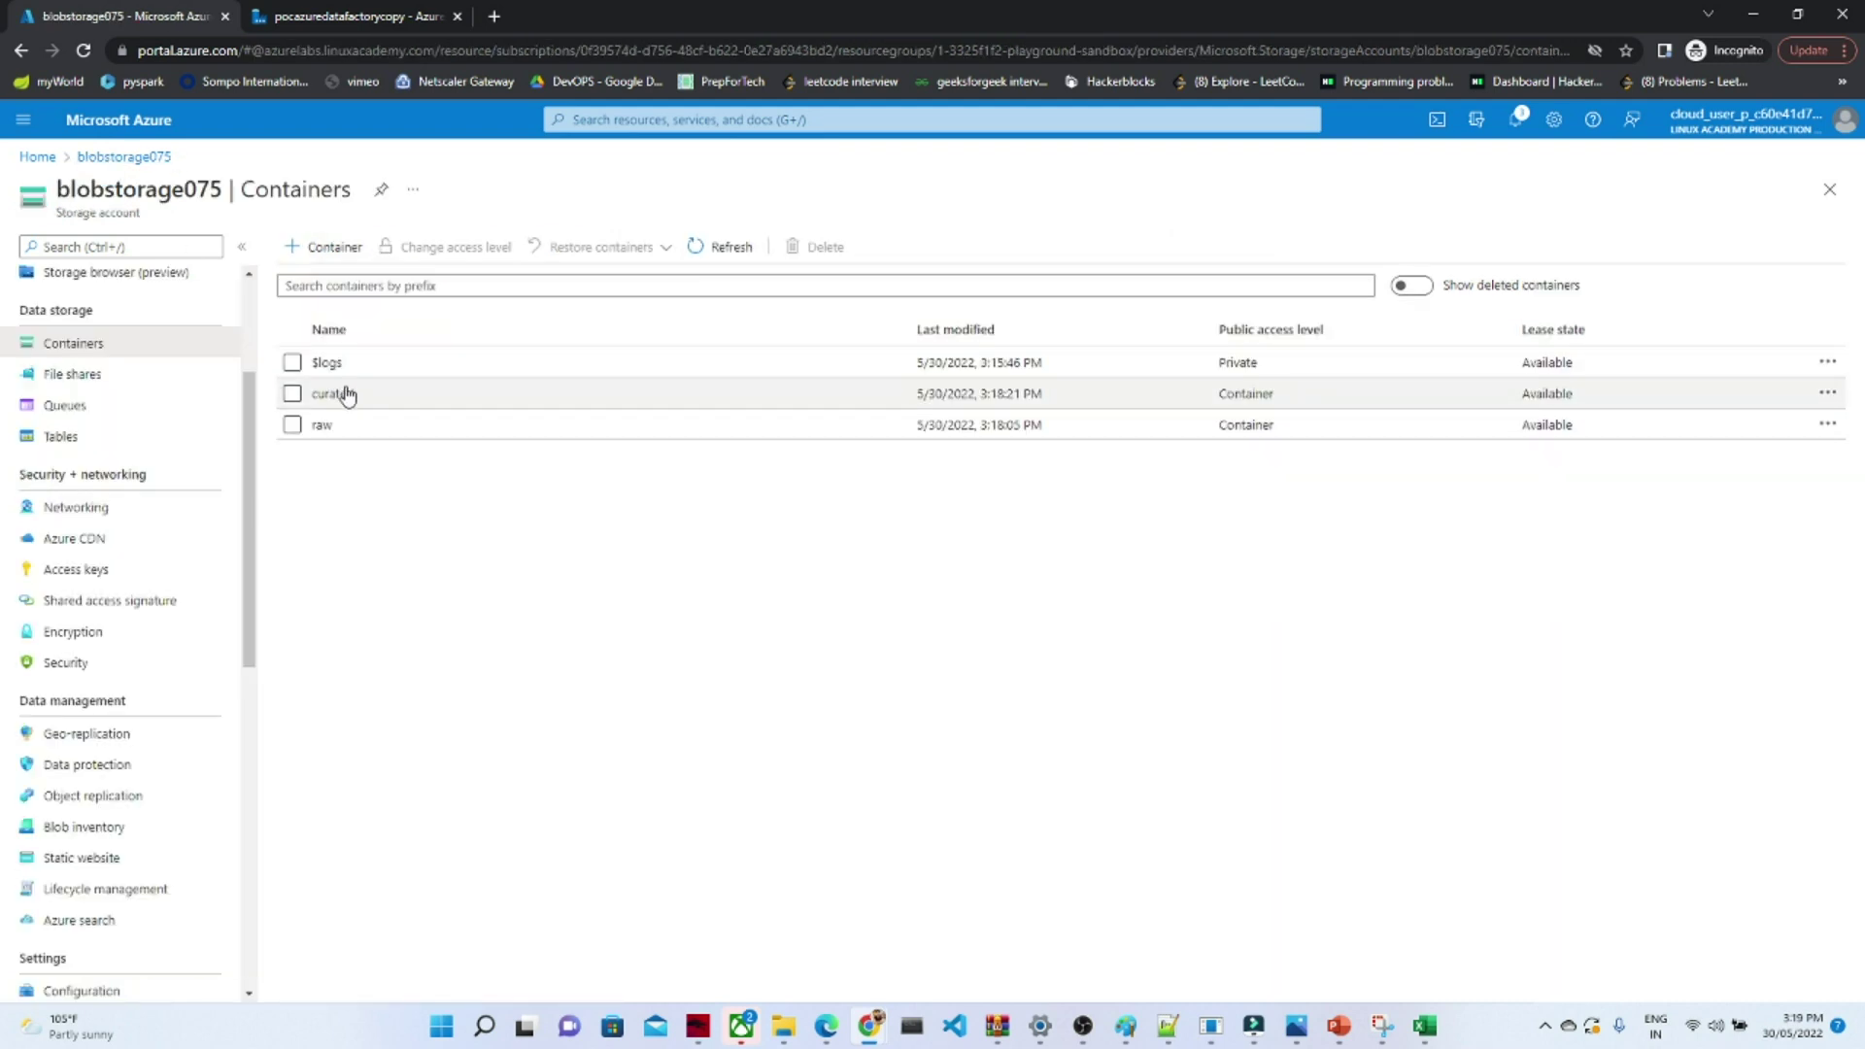
left_click(335, 13)
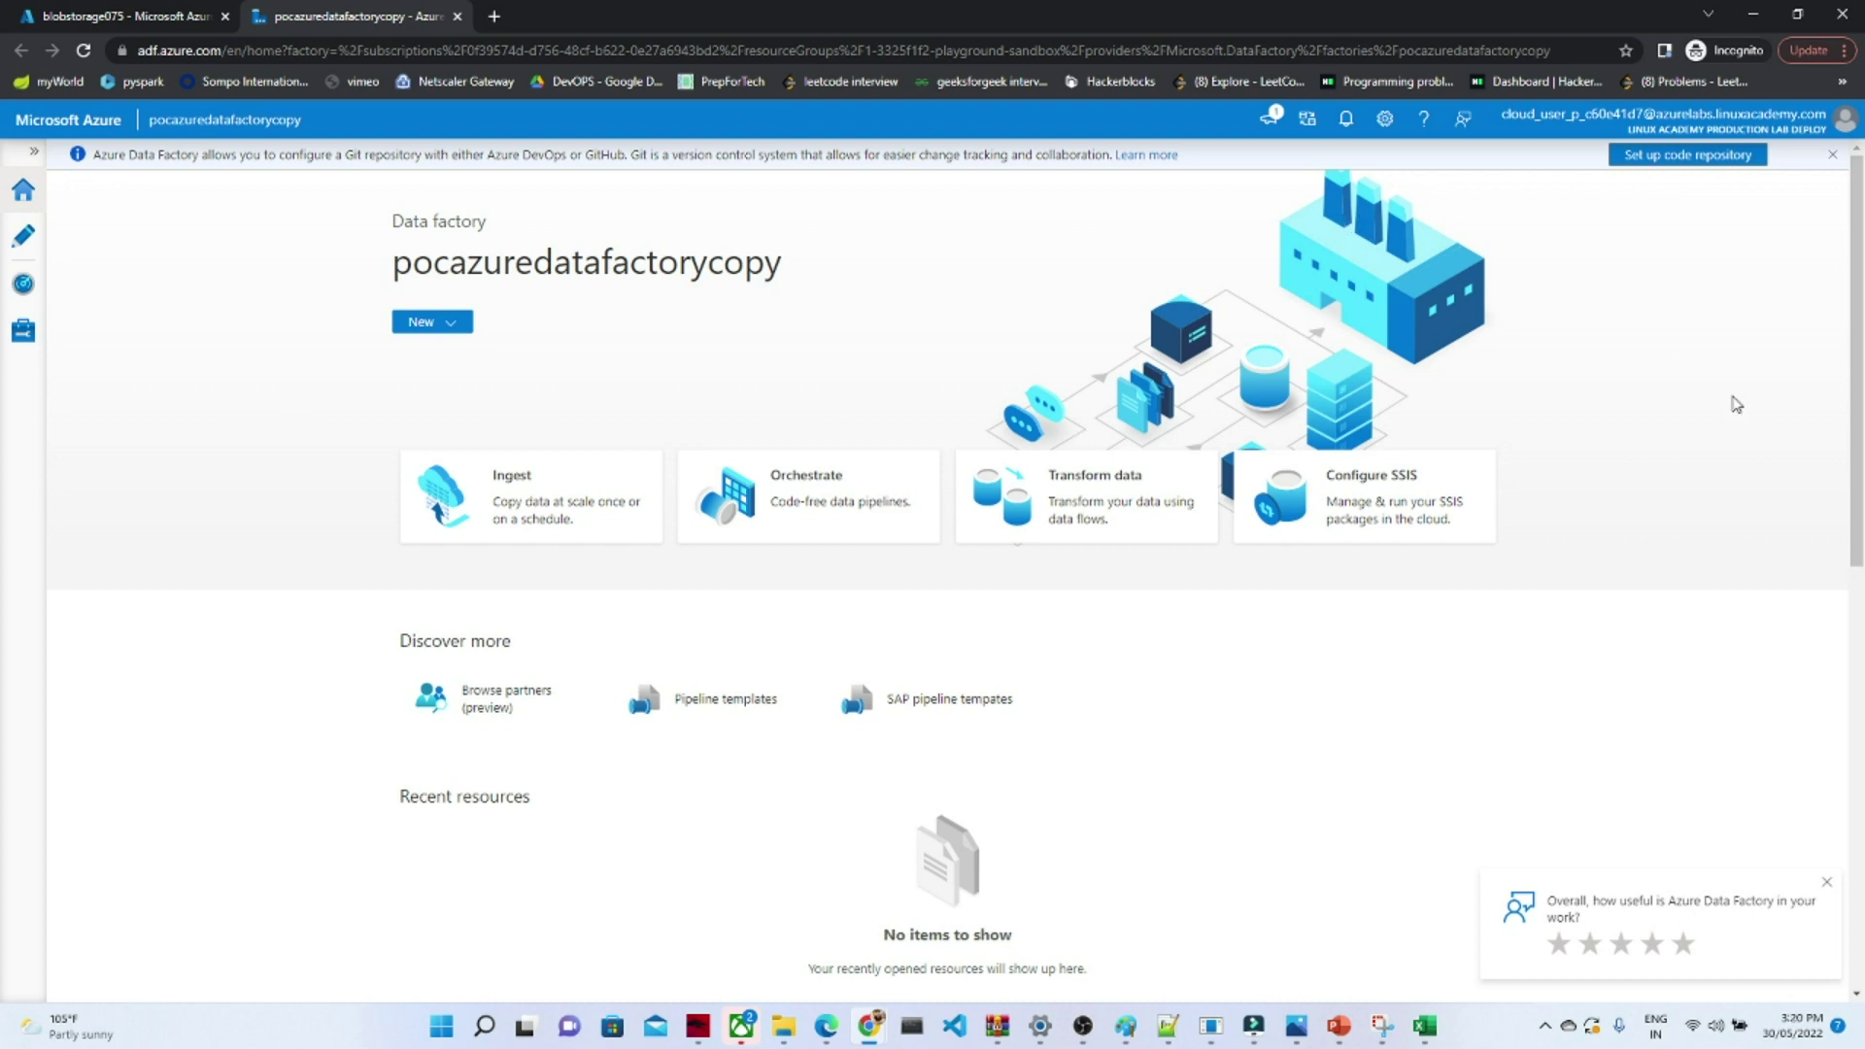
- Show pocazuredatafactorycopy's Author workspace with no pipelines, datasets or data flows yet
mouse_move(1858, 403)
left_mouse_down()
mouse_move(1860, 853)
mouse_move(1863, 389)
left_mouse_up()
left_click(24, 192)
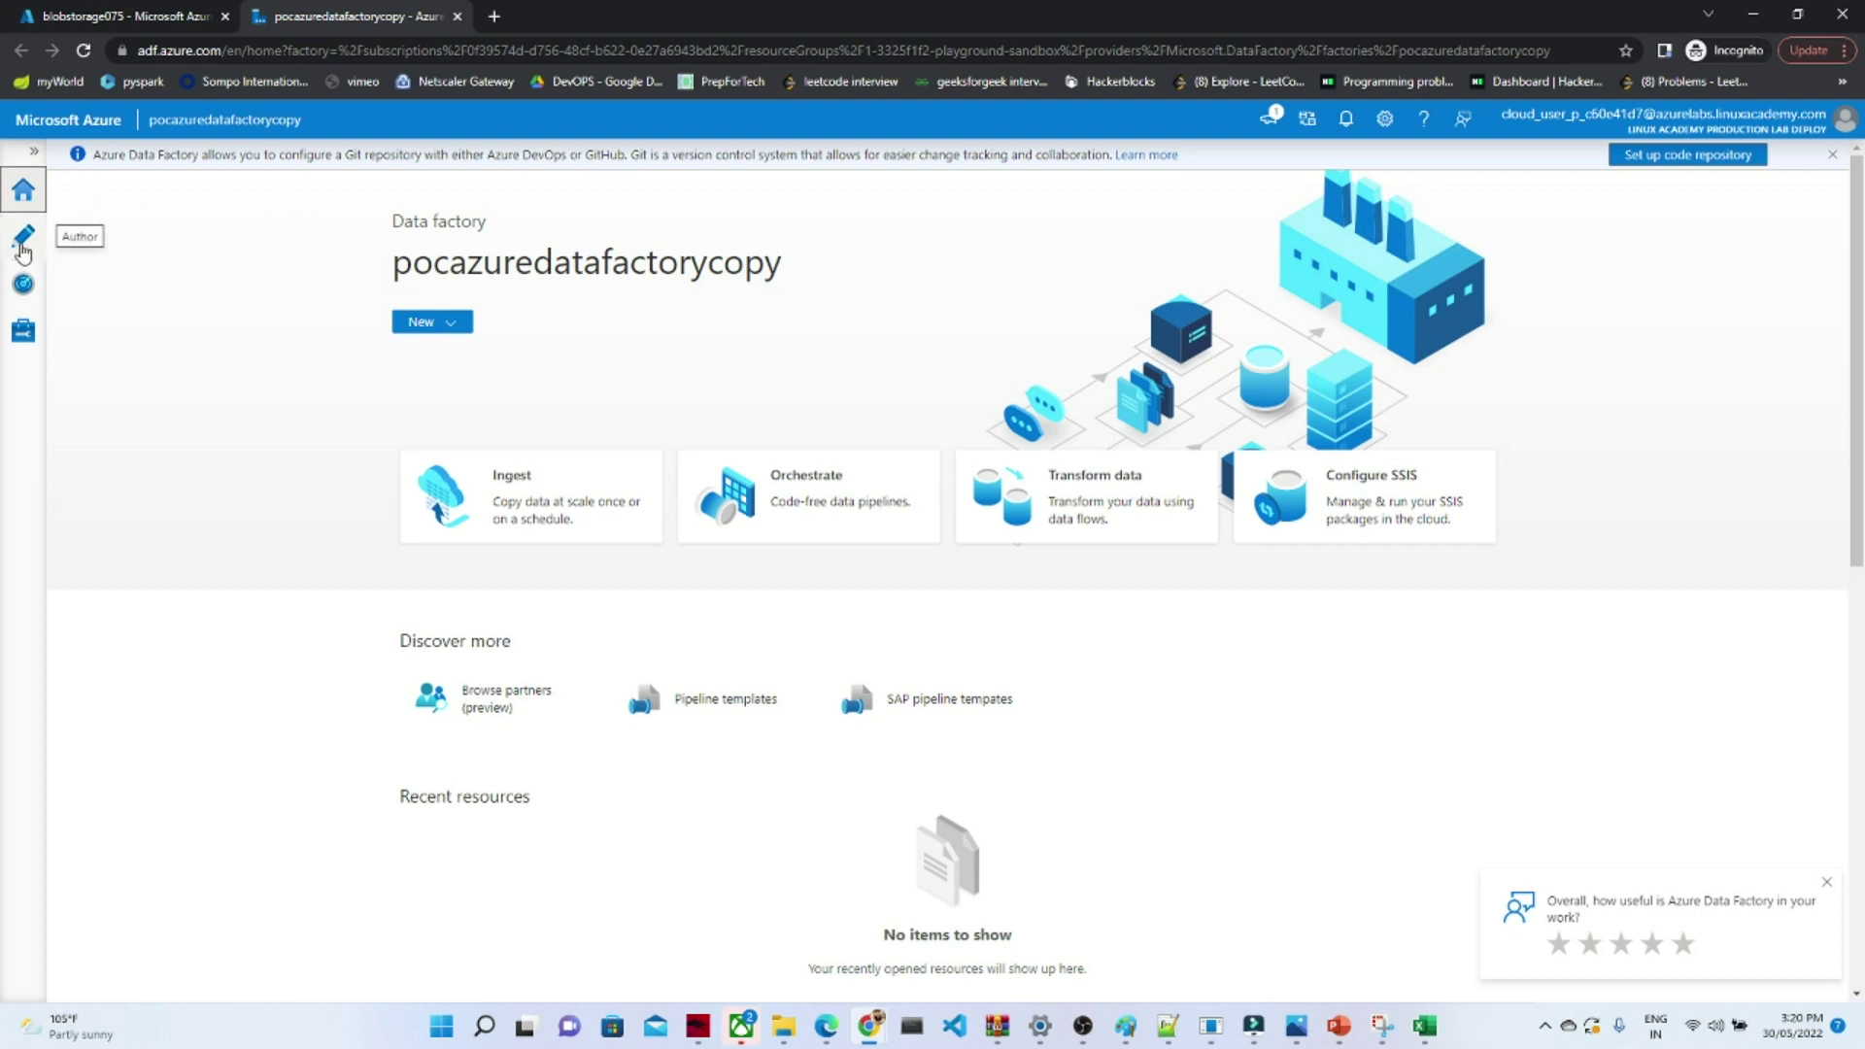
left_click(24, 250)
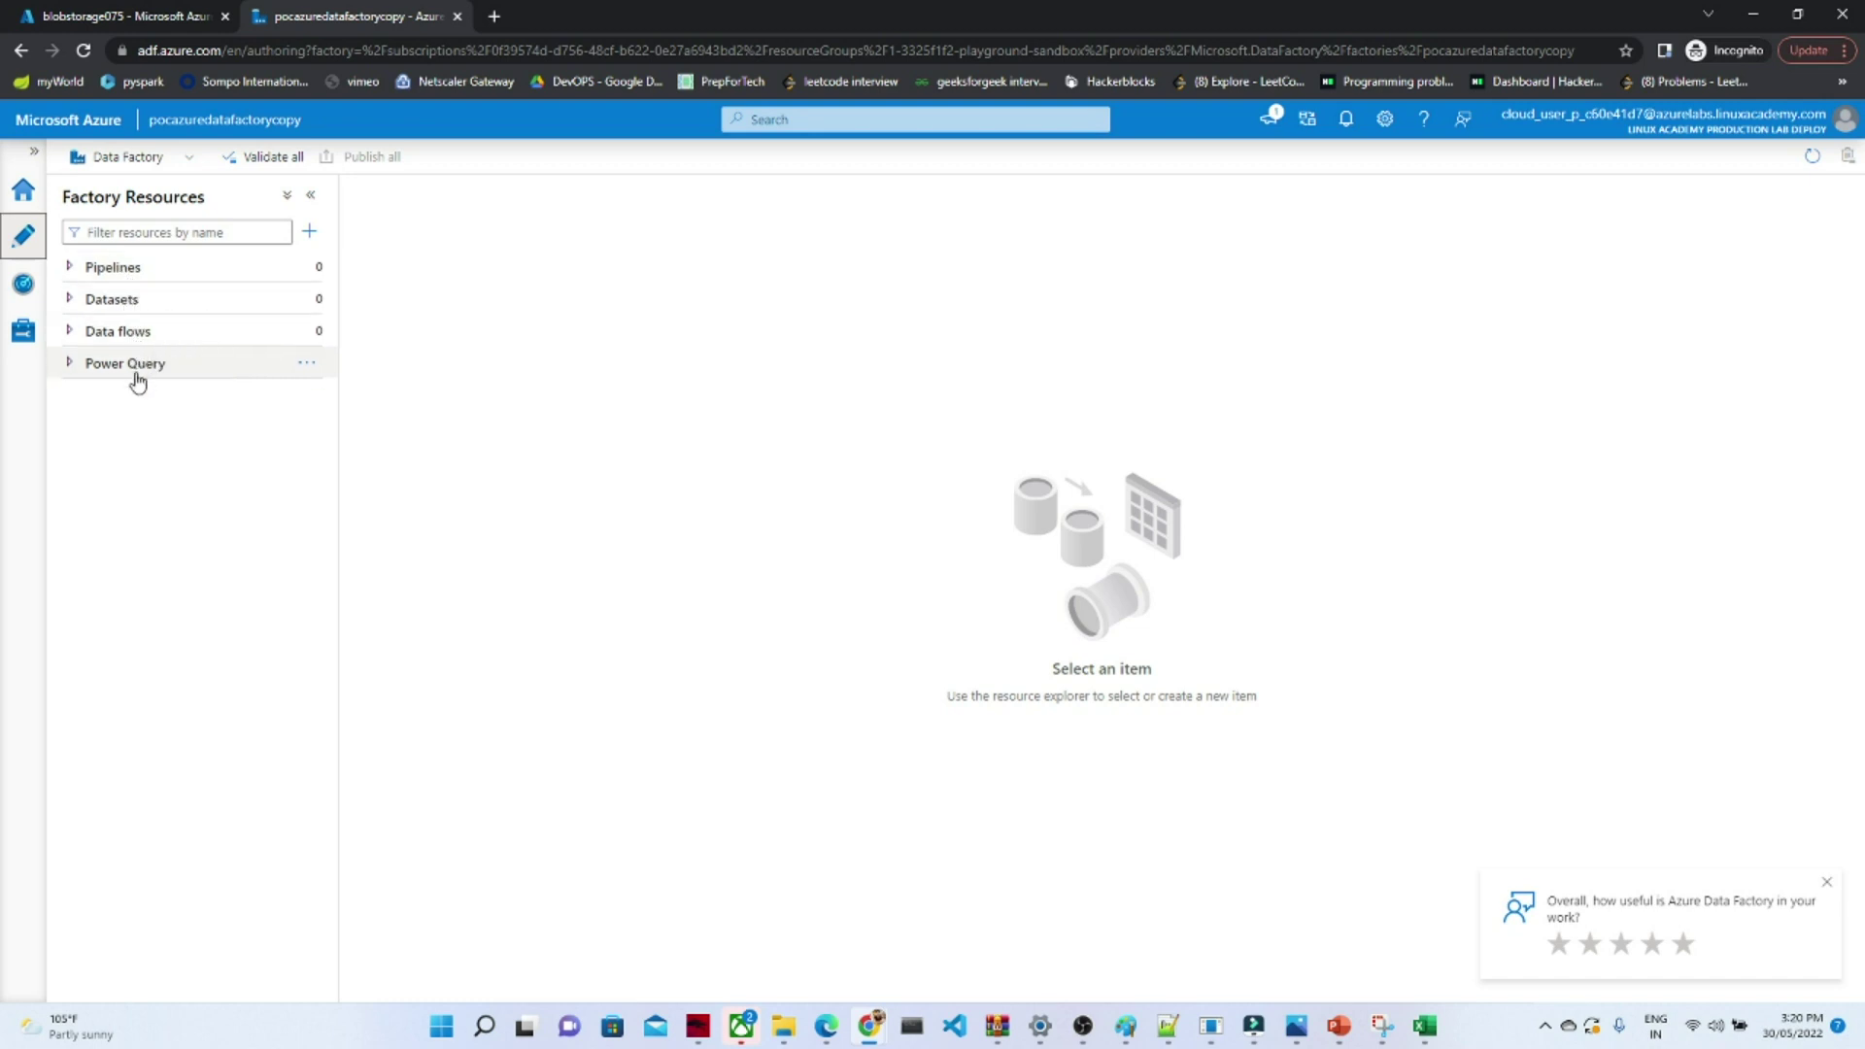
- Review Monitor's trigger runs, integration runtimes and data flow debug sessions
left_click(23, 288)
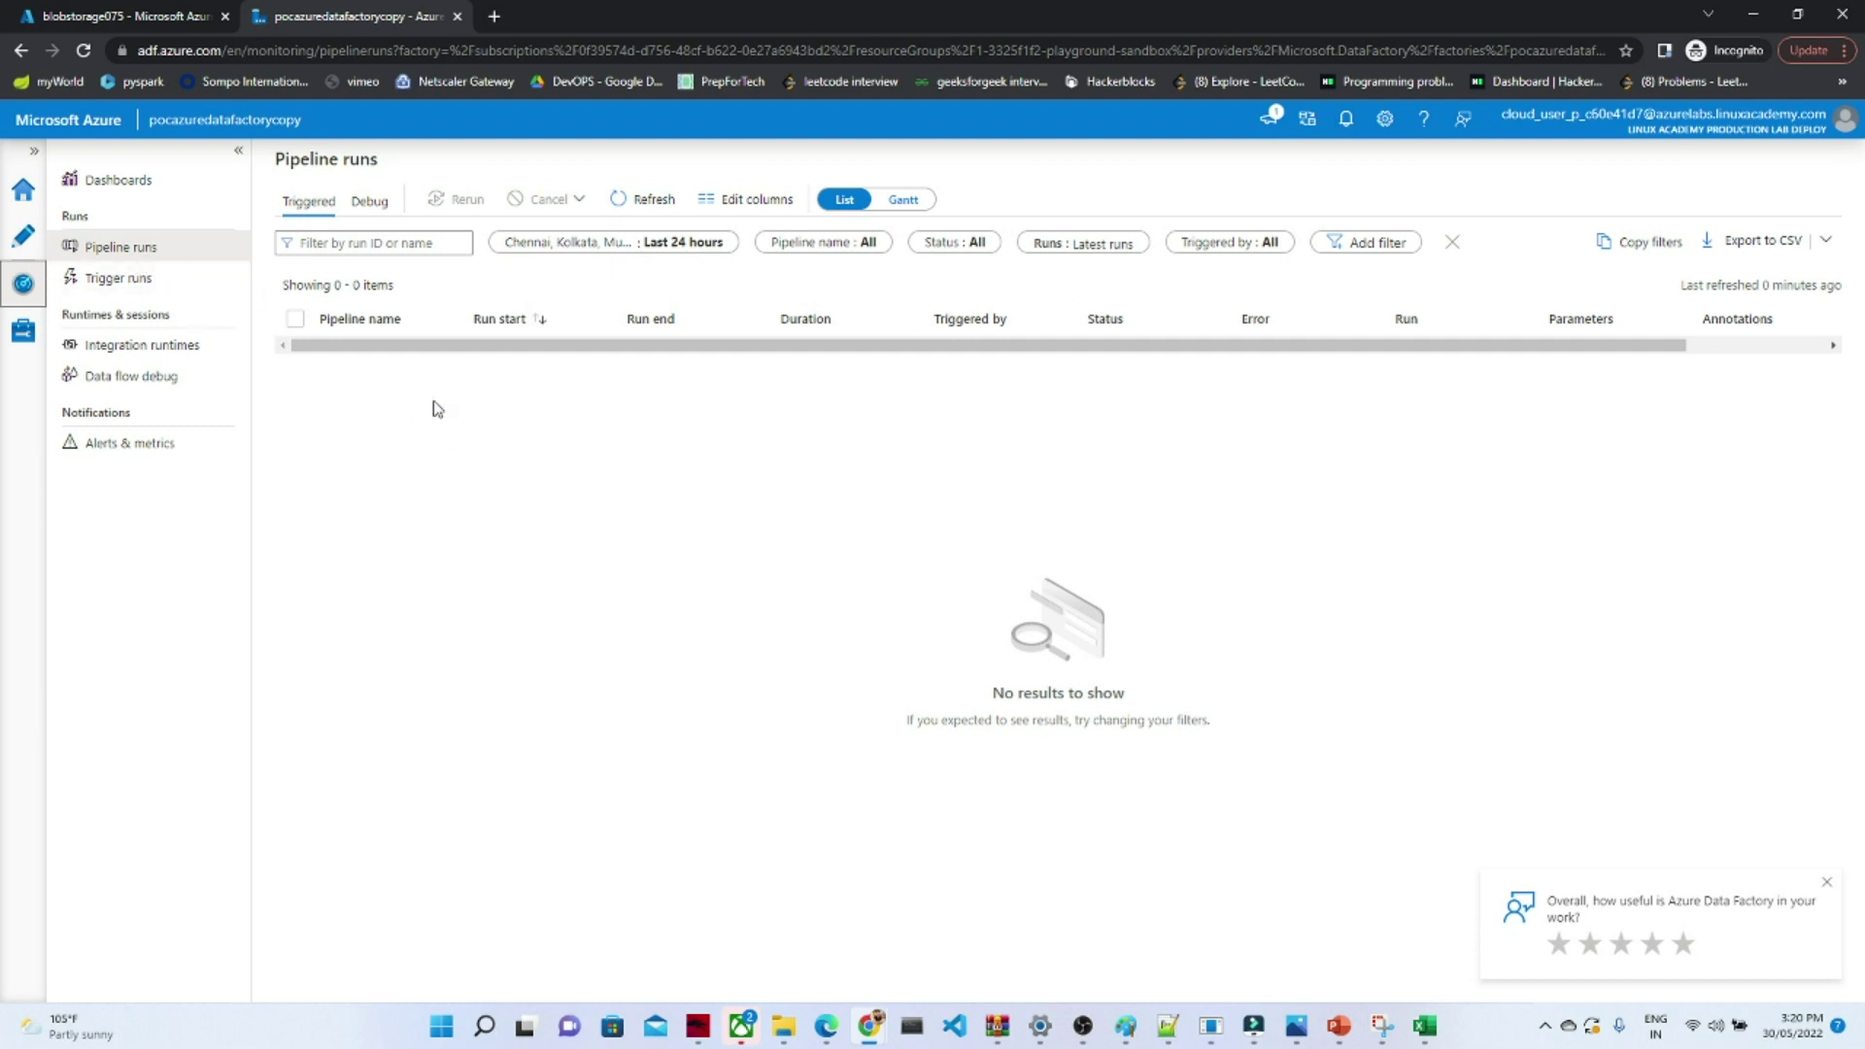
left_click(107, 276)
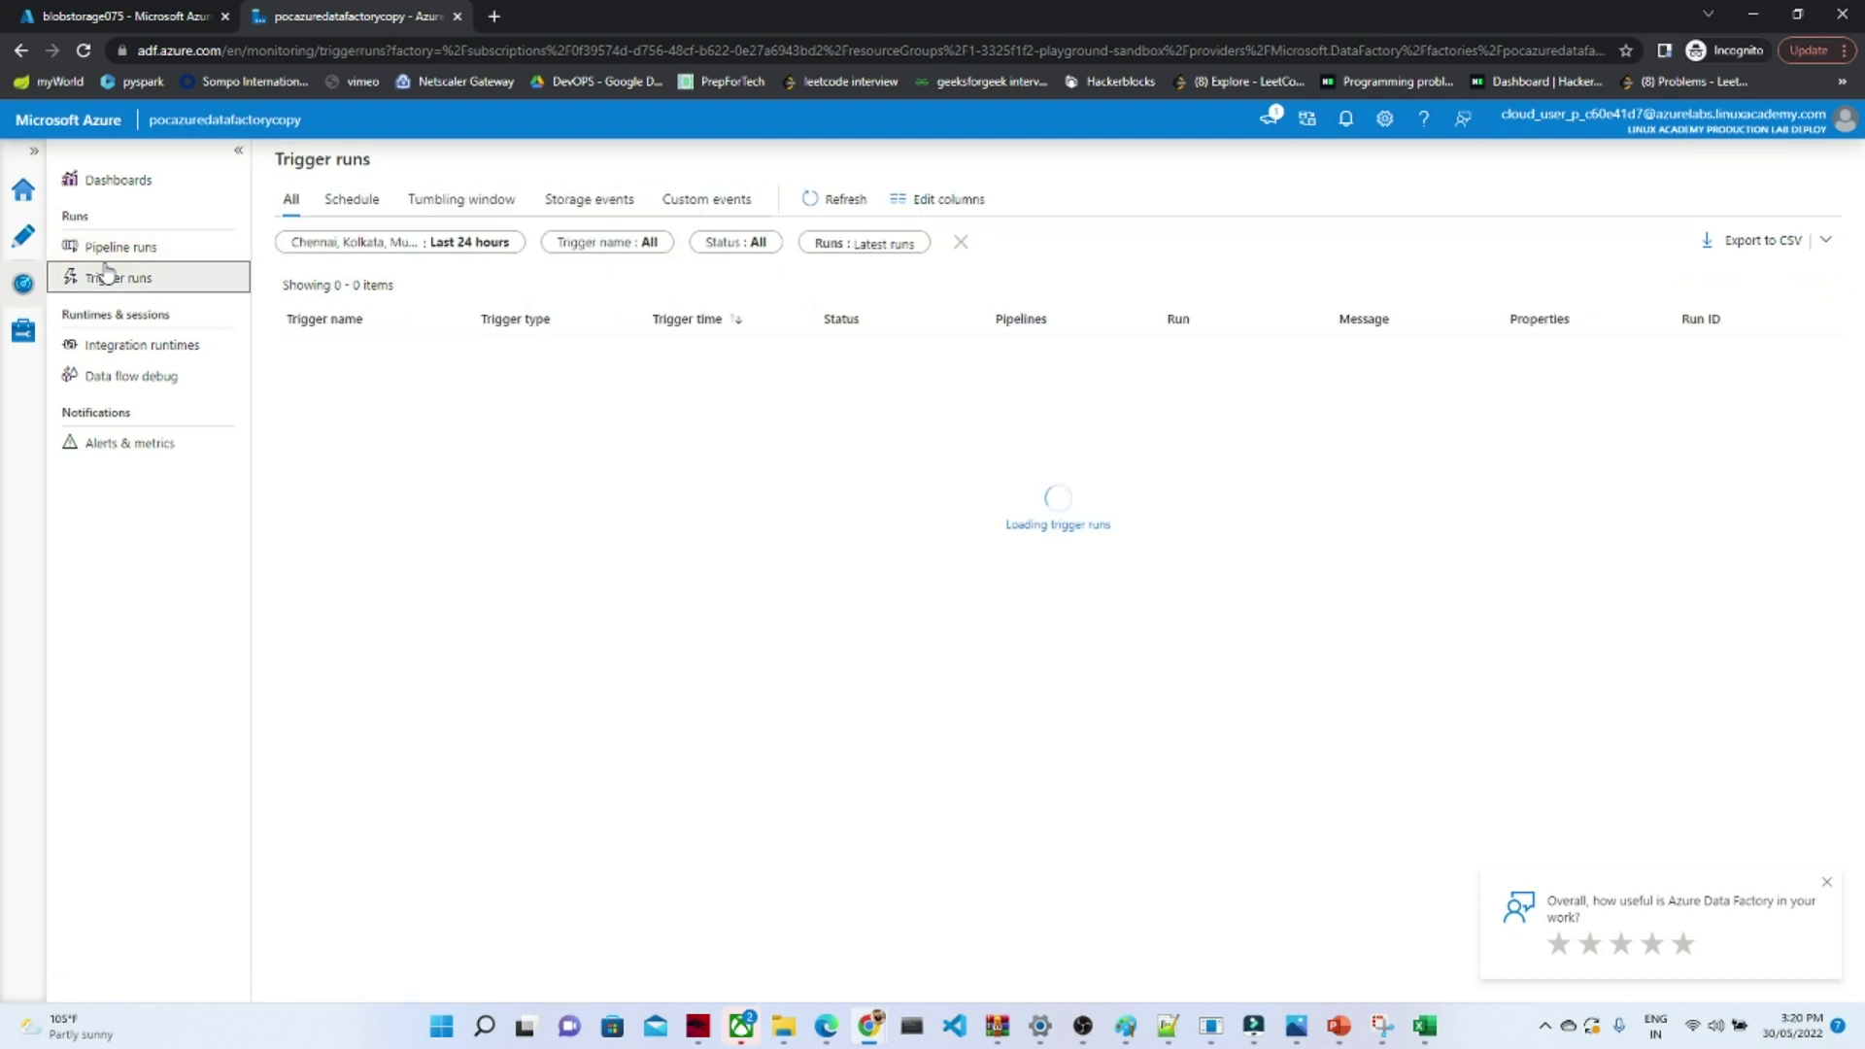
left_click(138, 350)
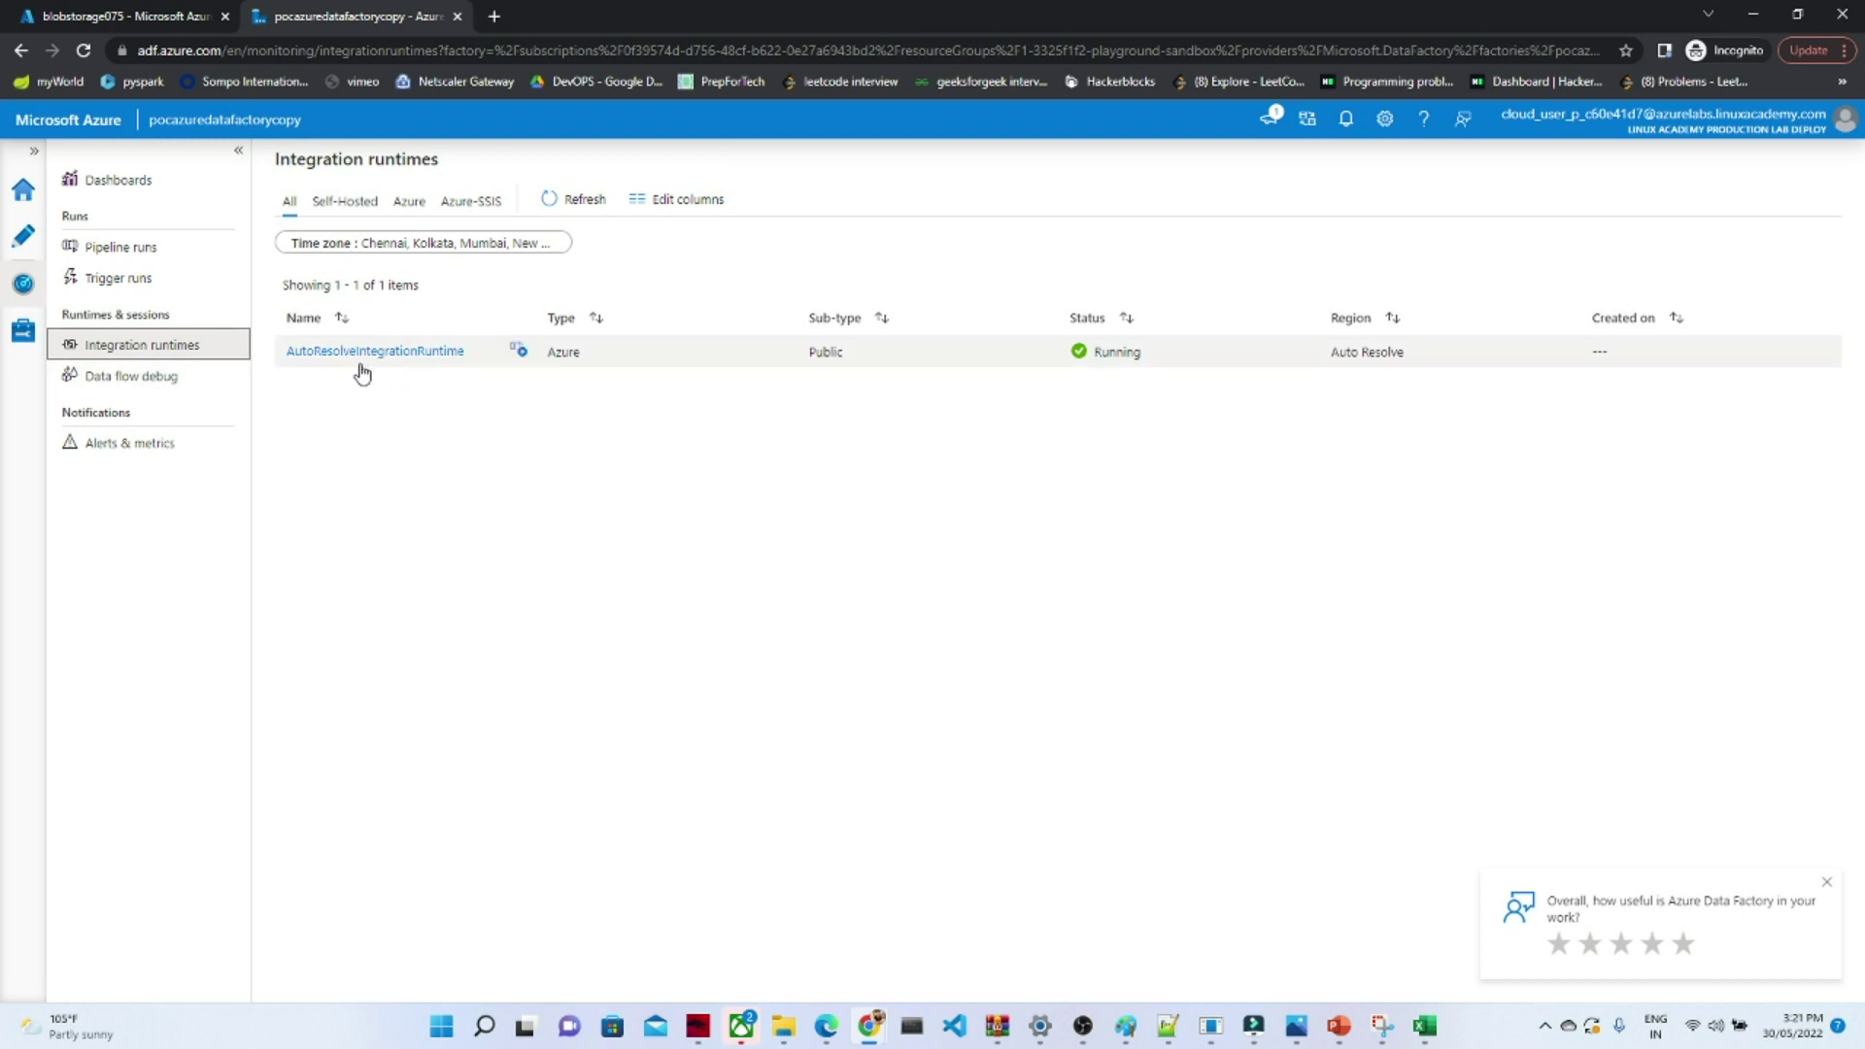
left_click(121, 374)
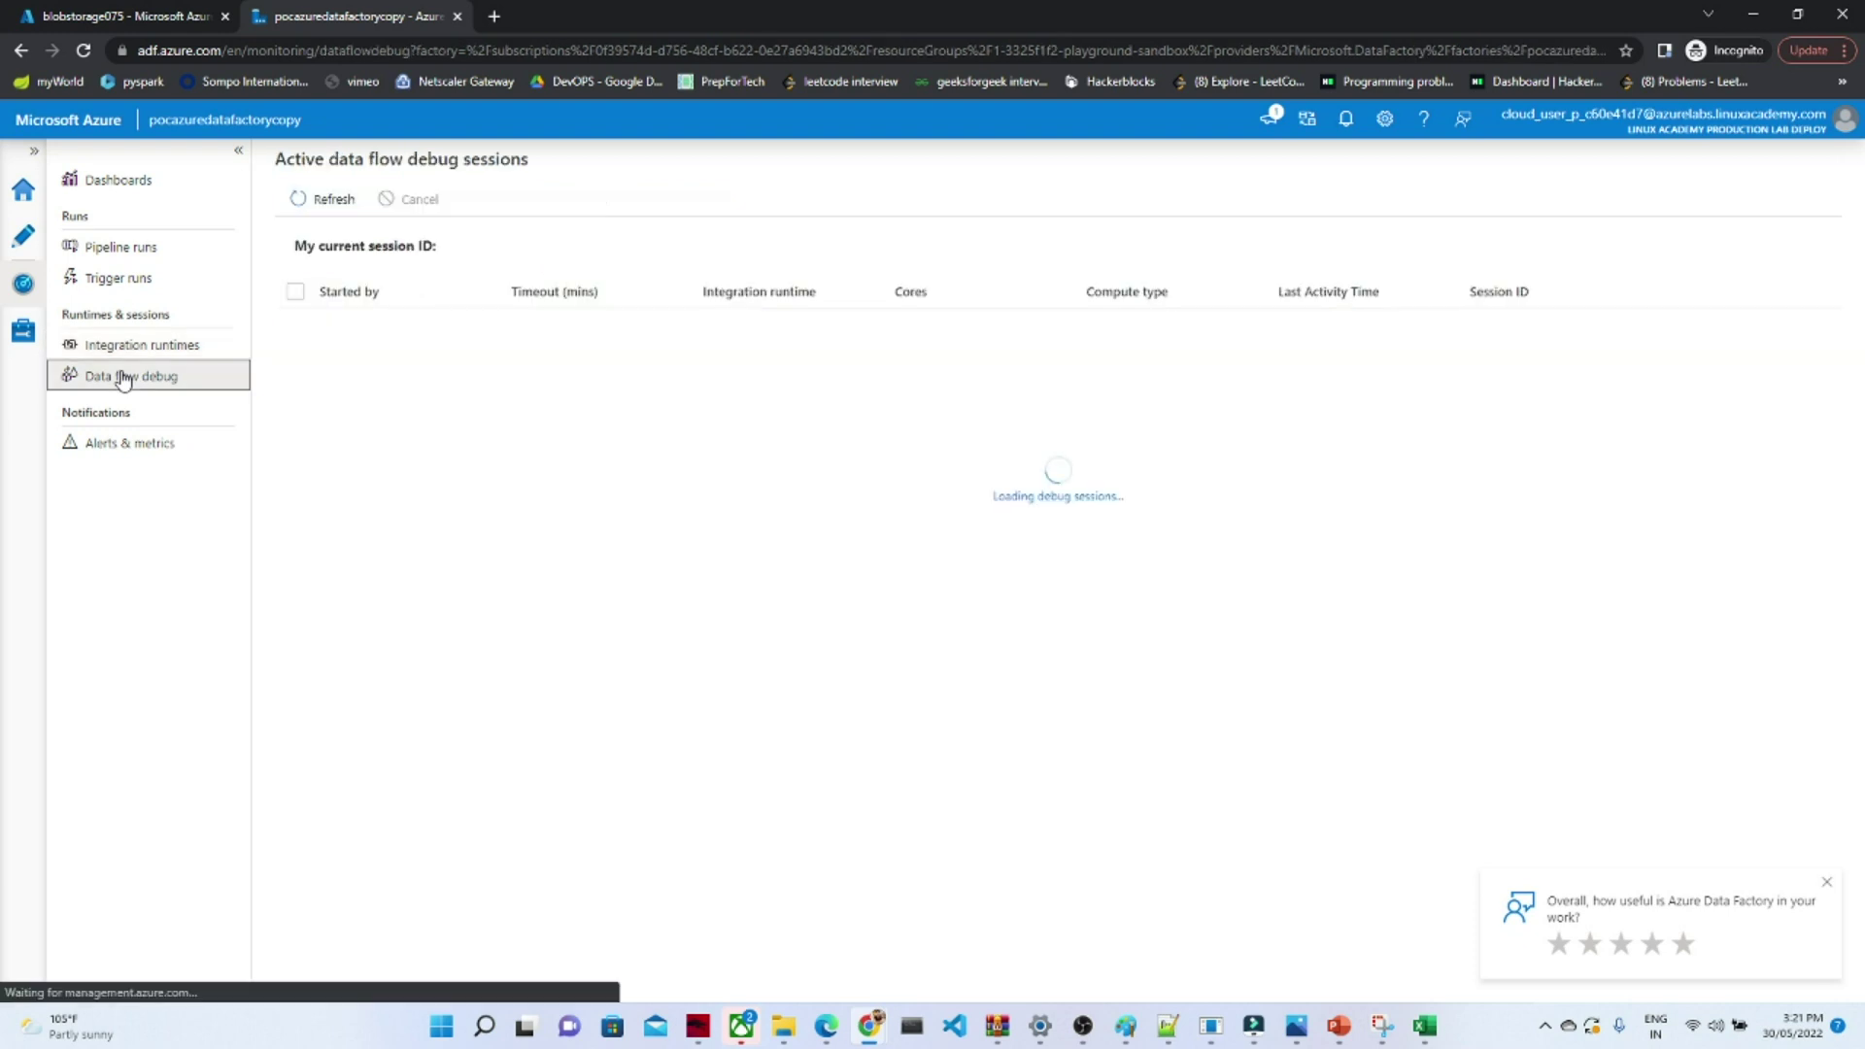
- Check the linked services under Manage, then return to the Author workspace
left_click(25, 340)
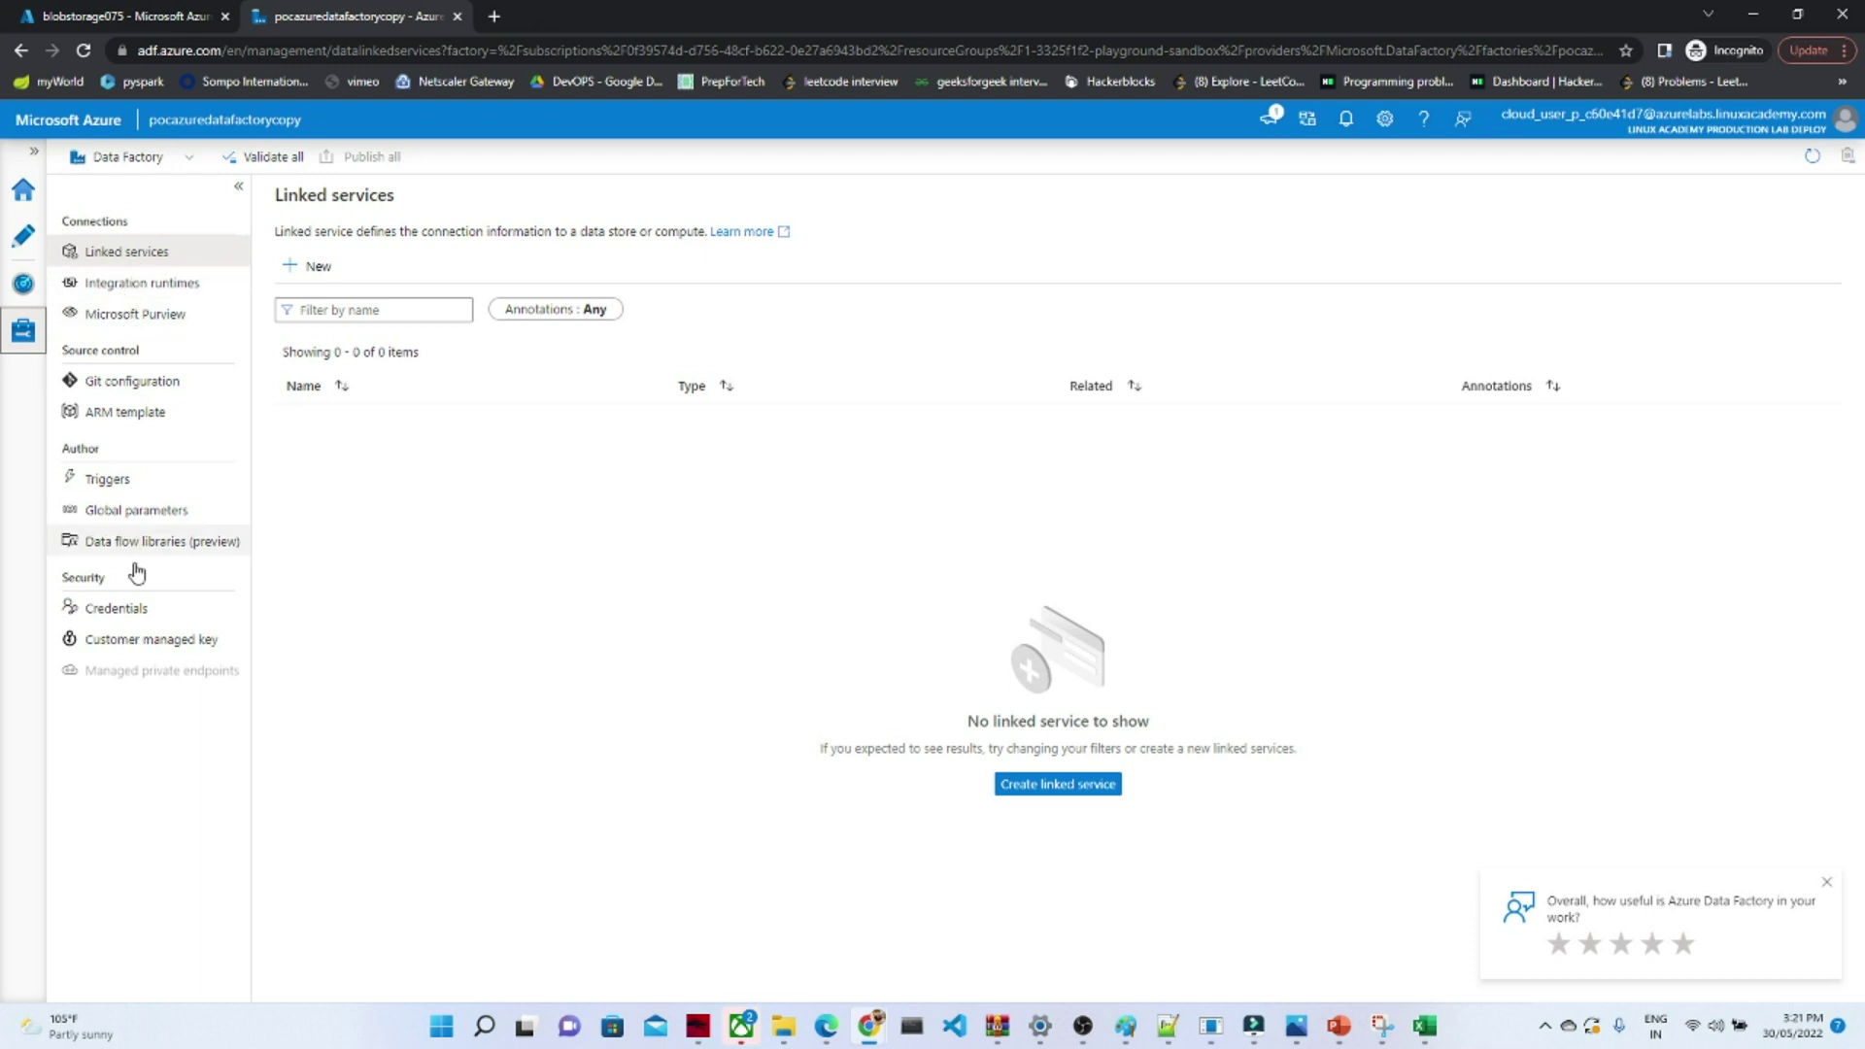
left_click(17, 243)
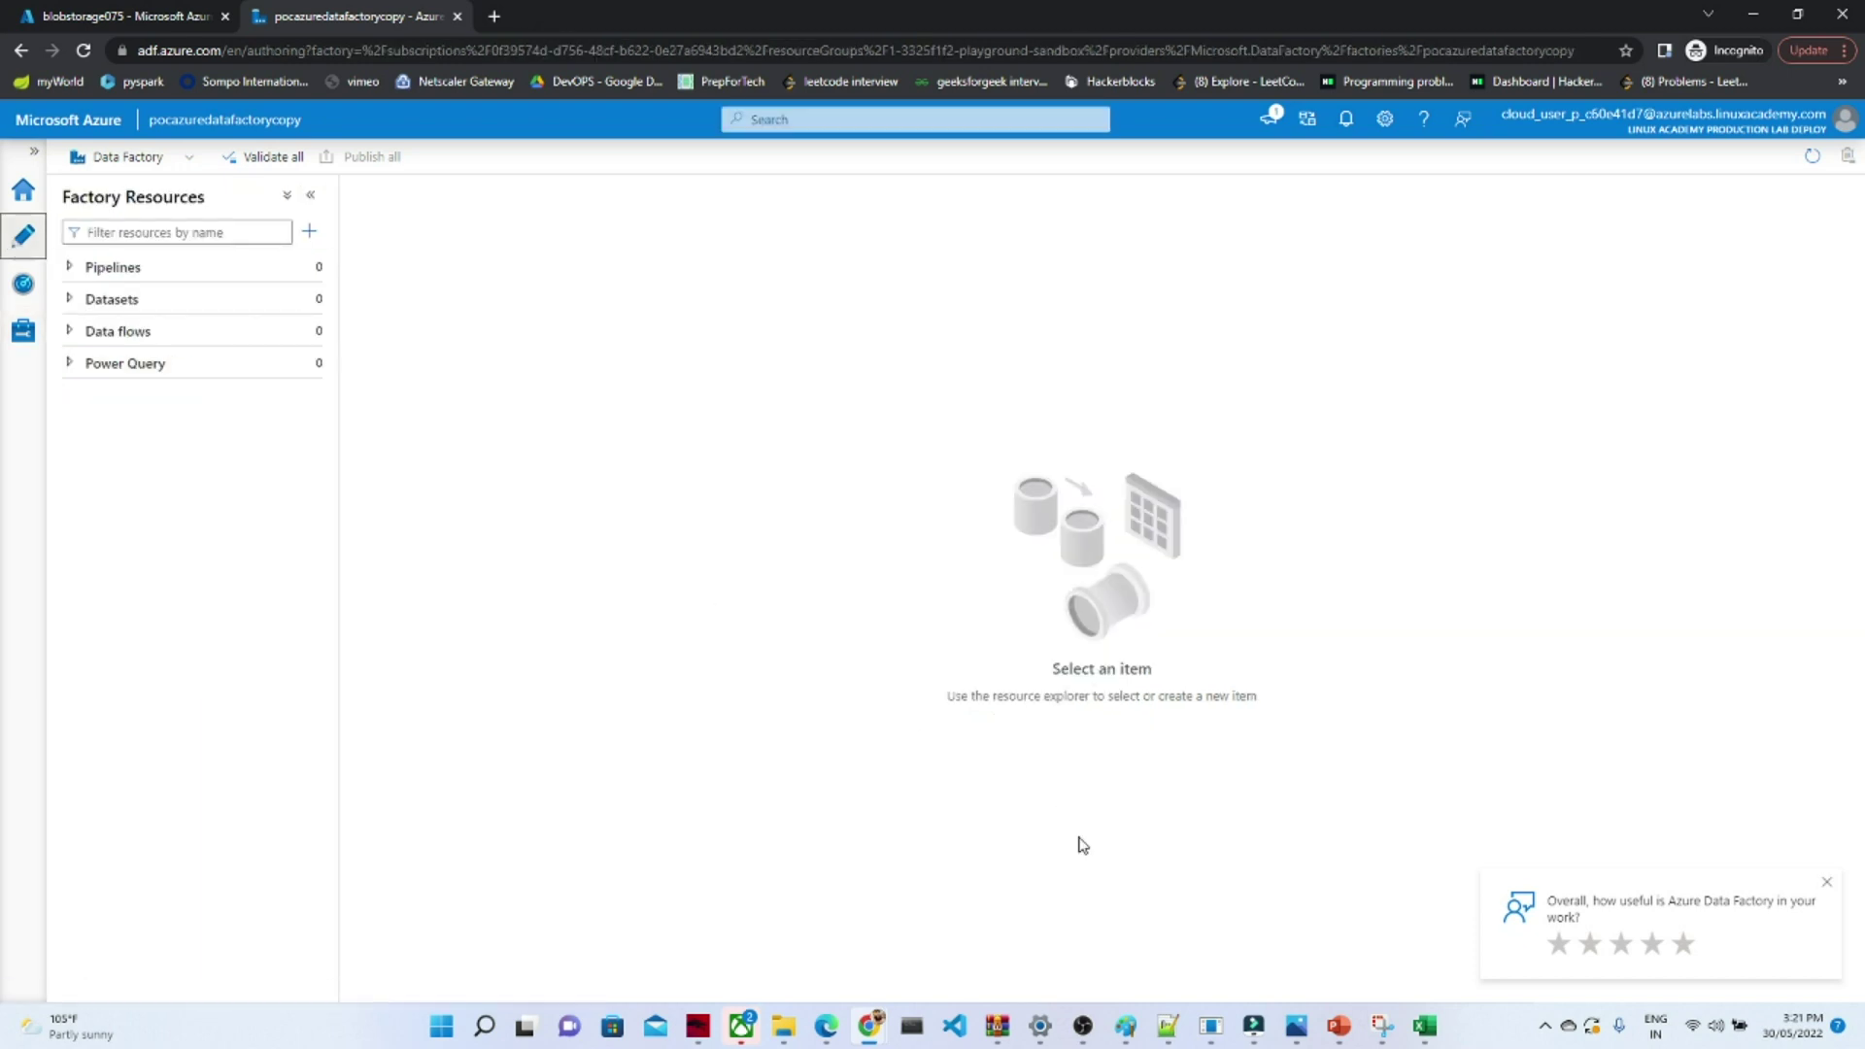
mouse_move(1081, 1022)
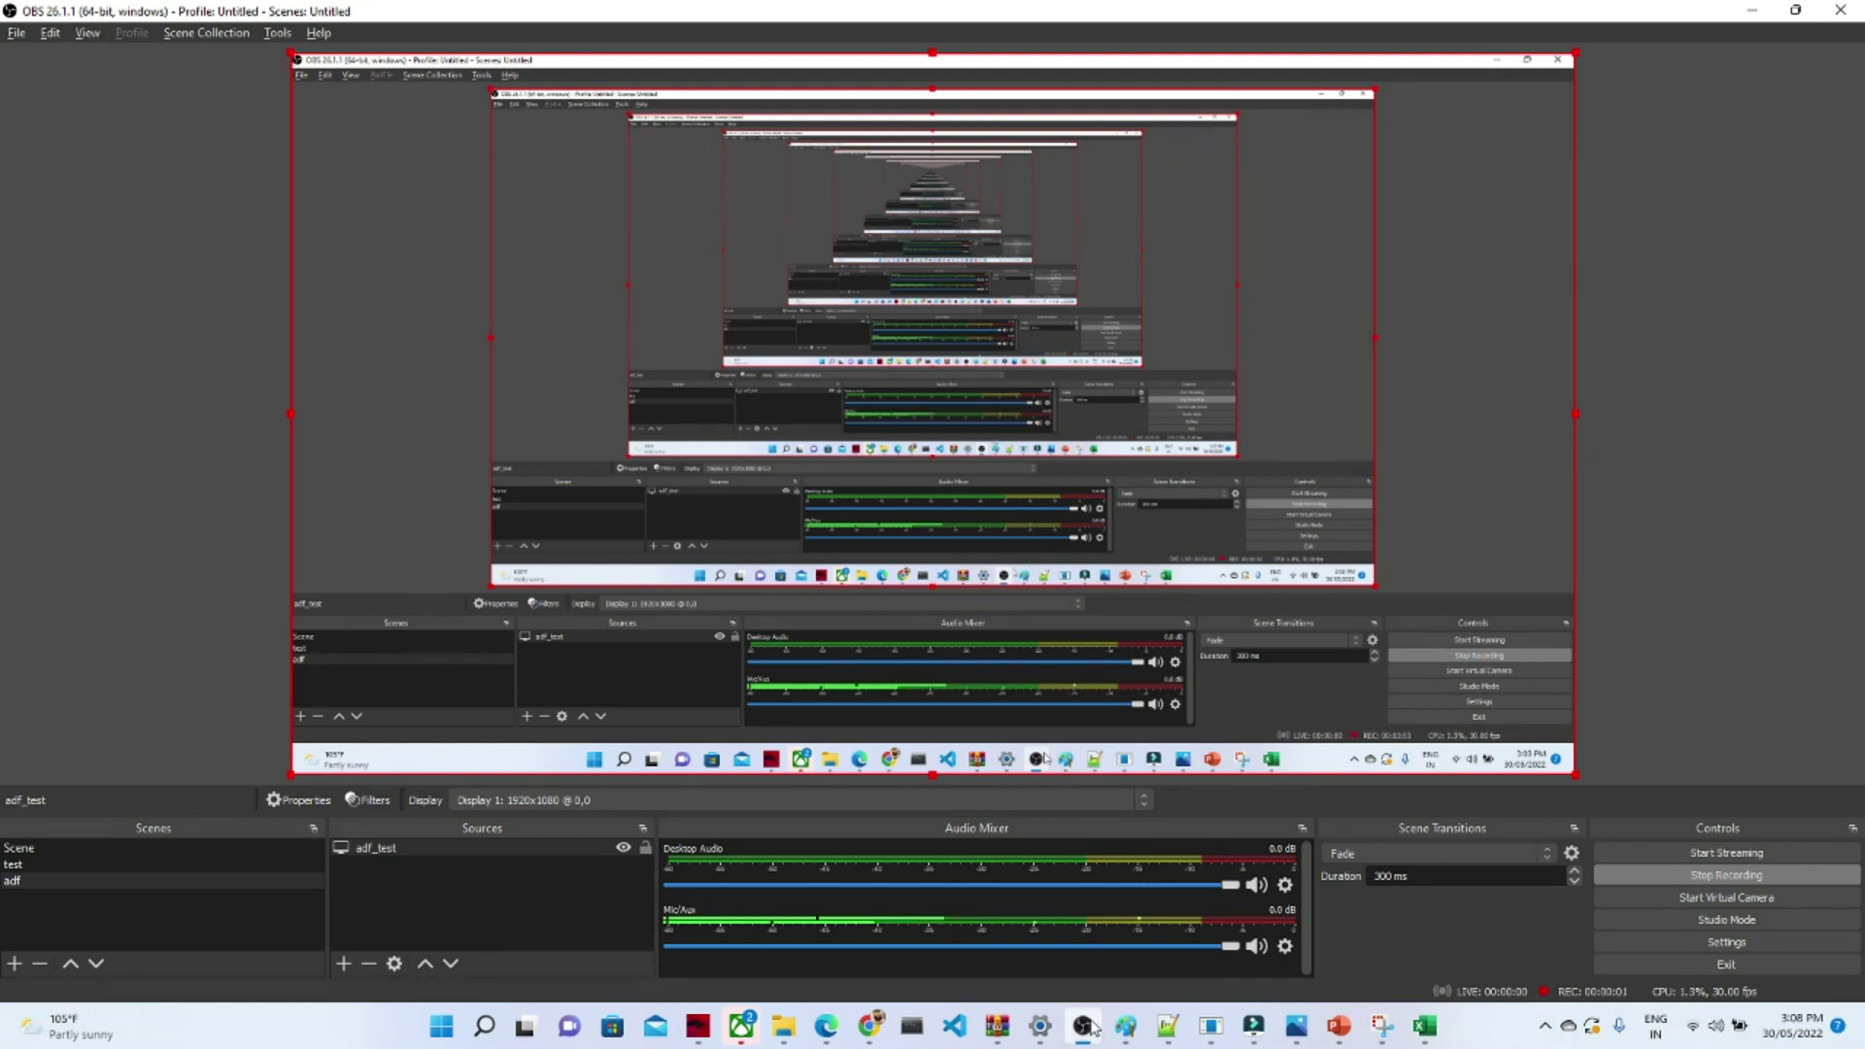
- Bring the 'Home - Microsoft Azure' Chrome window to the front
mouse_move(873, 1028)
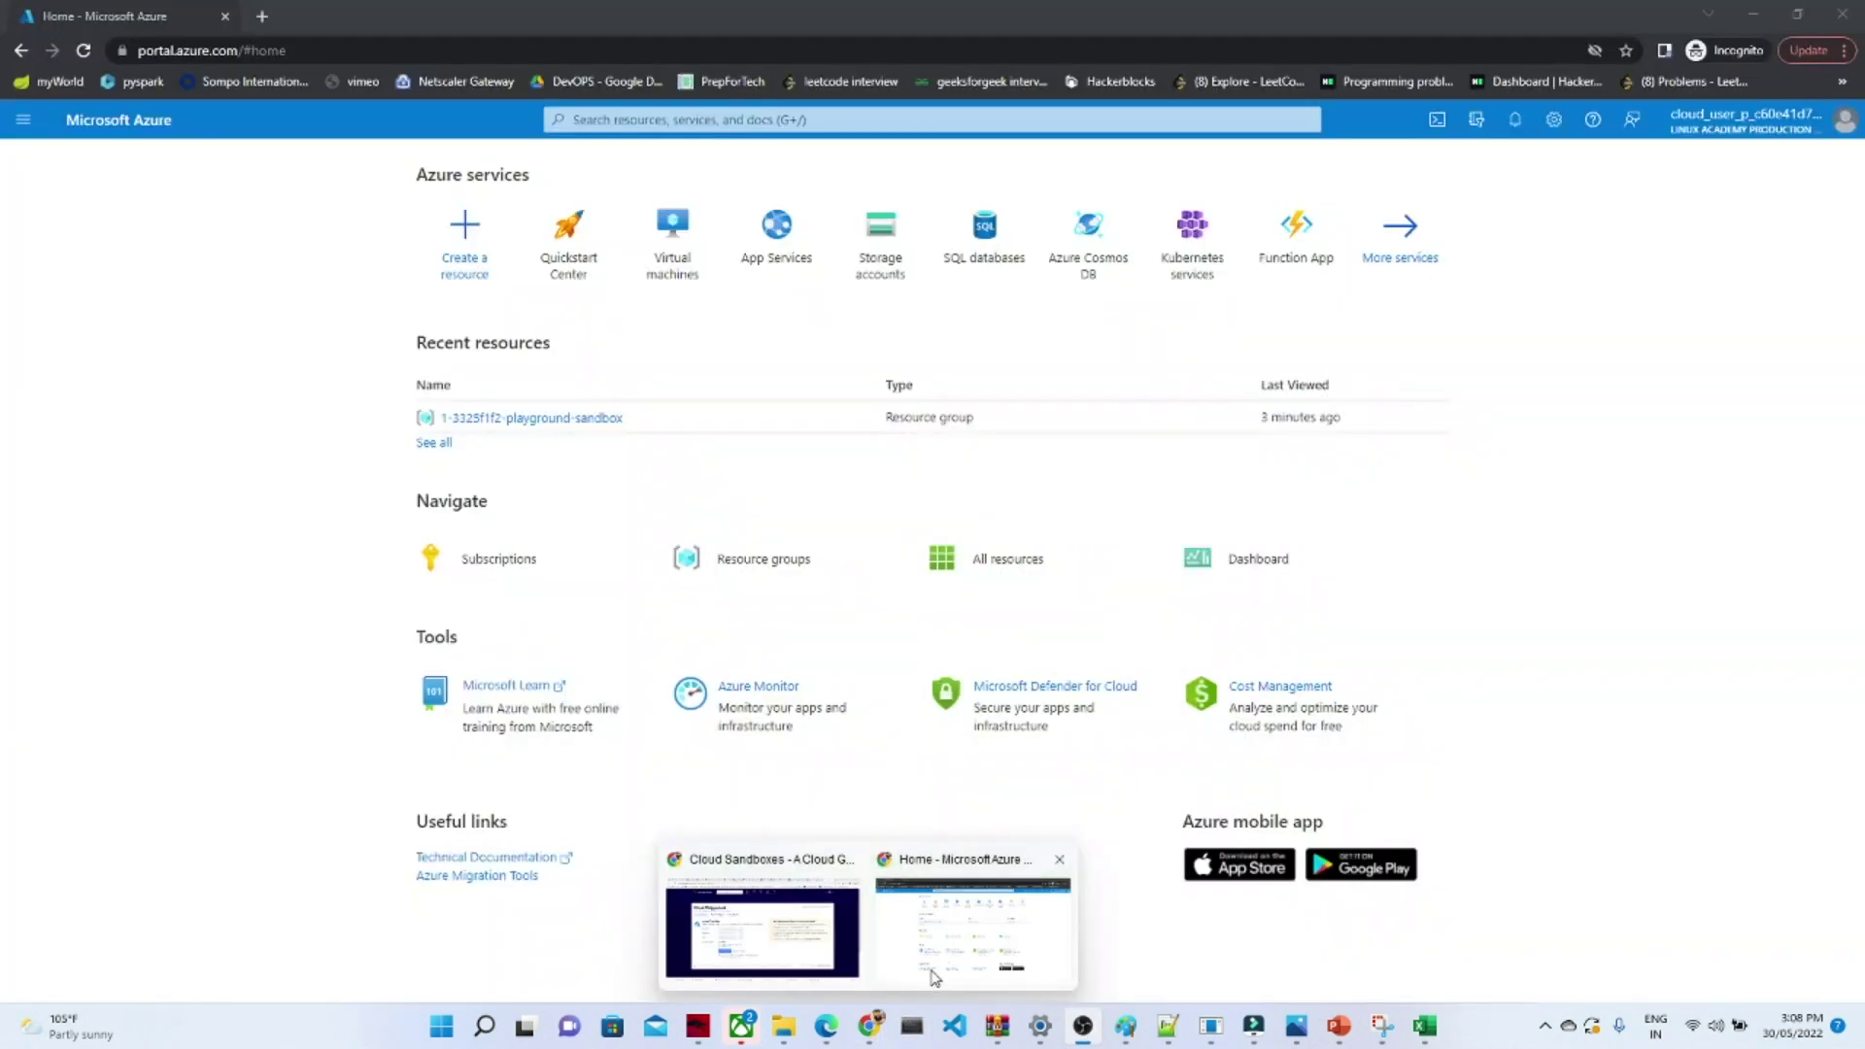
left_click(934, 976)
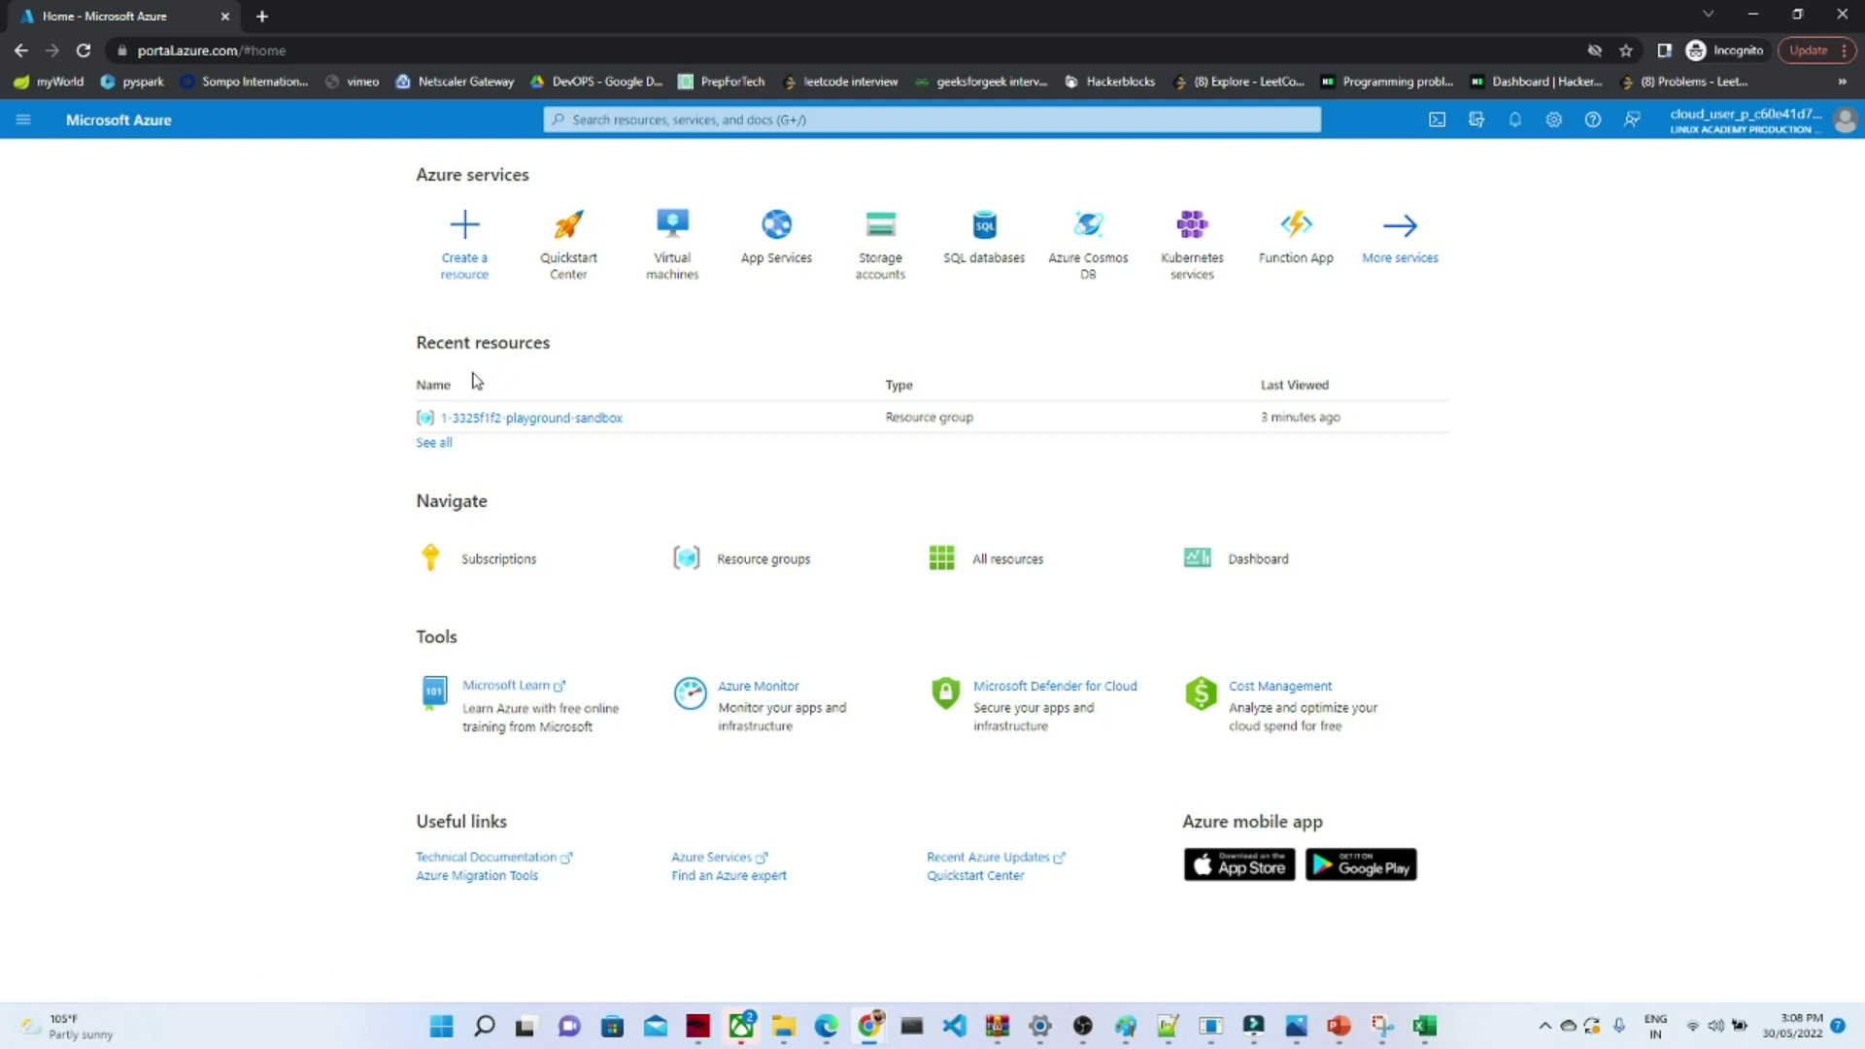
left_click_drag(415, 349, 538, 354)
left_click(558, 366)
left_click(432, 445)
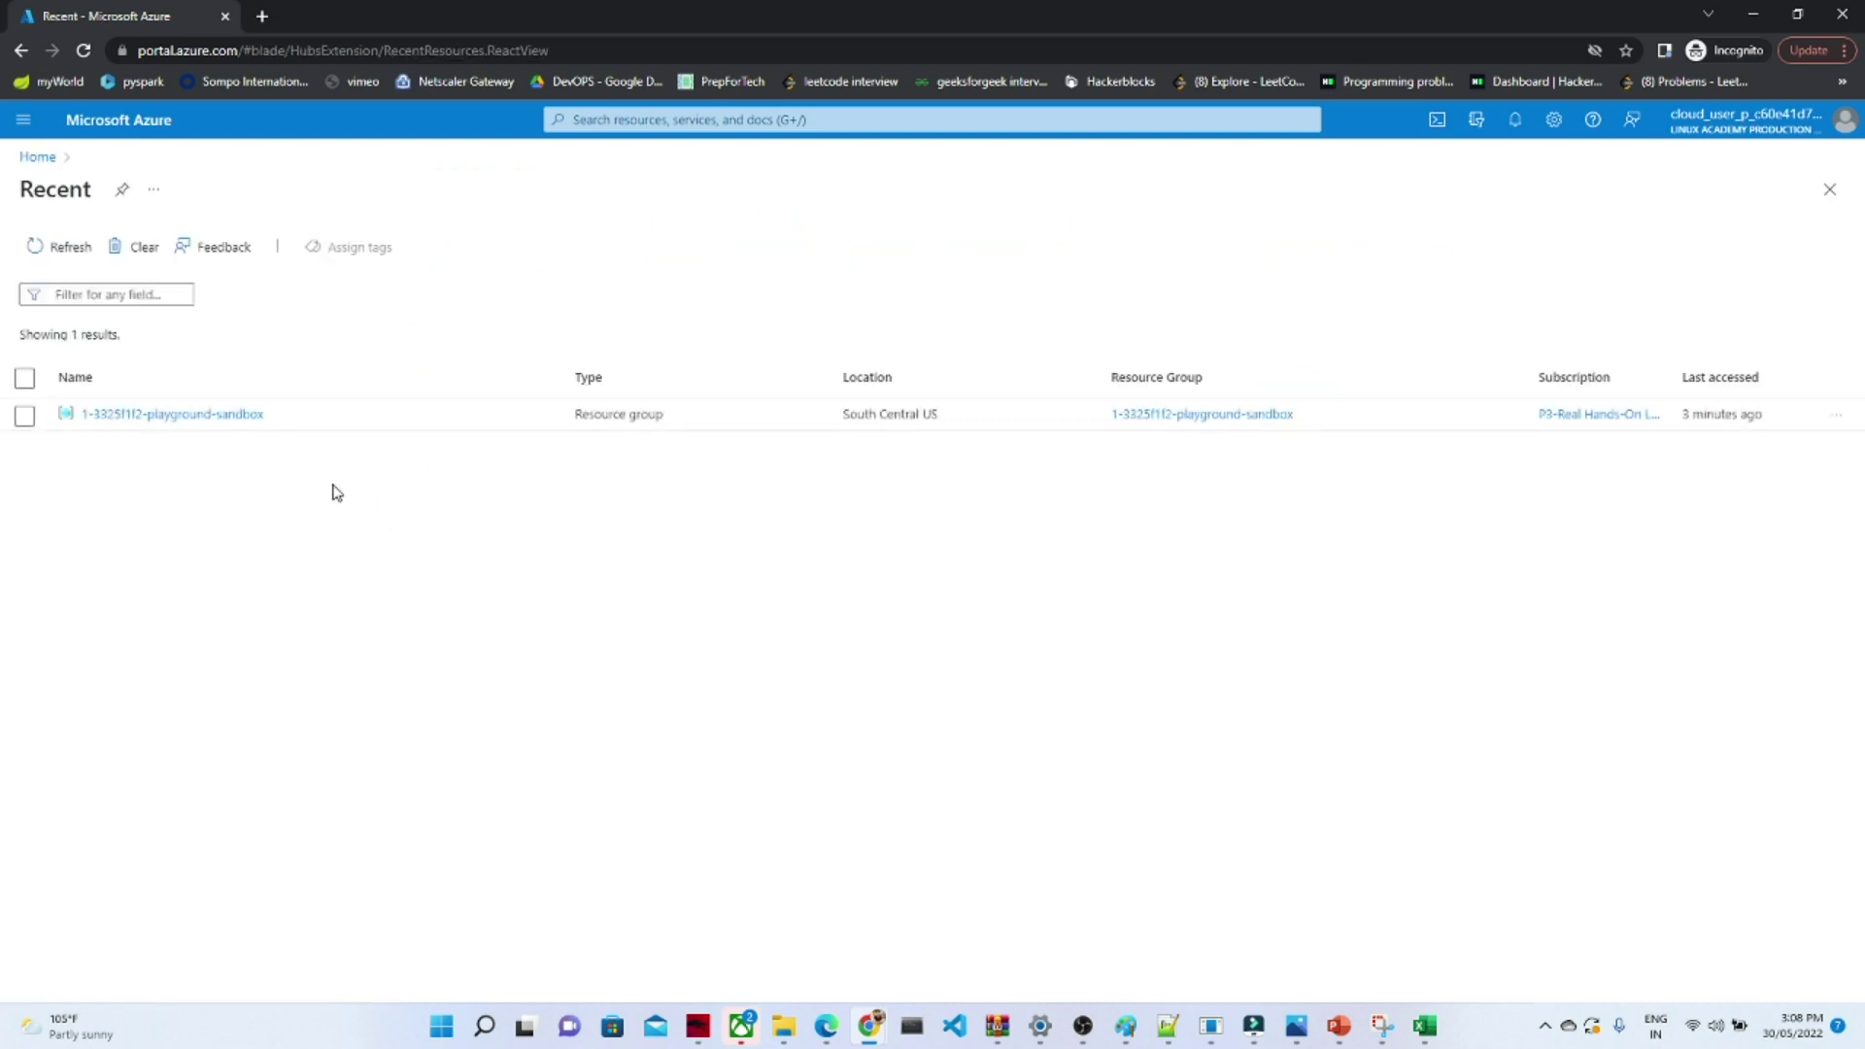
left_click(20, 52)
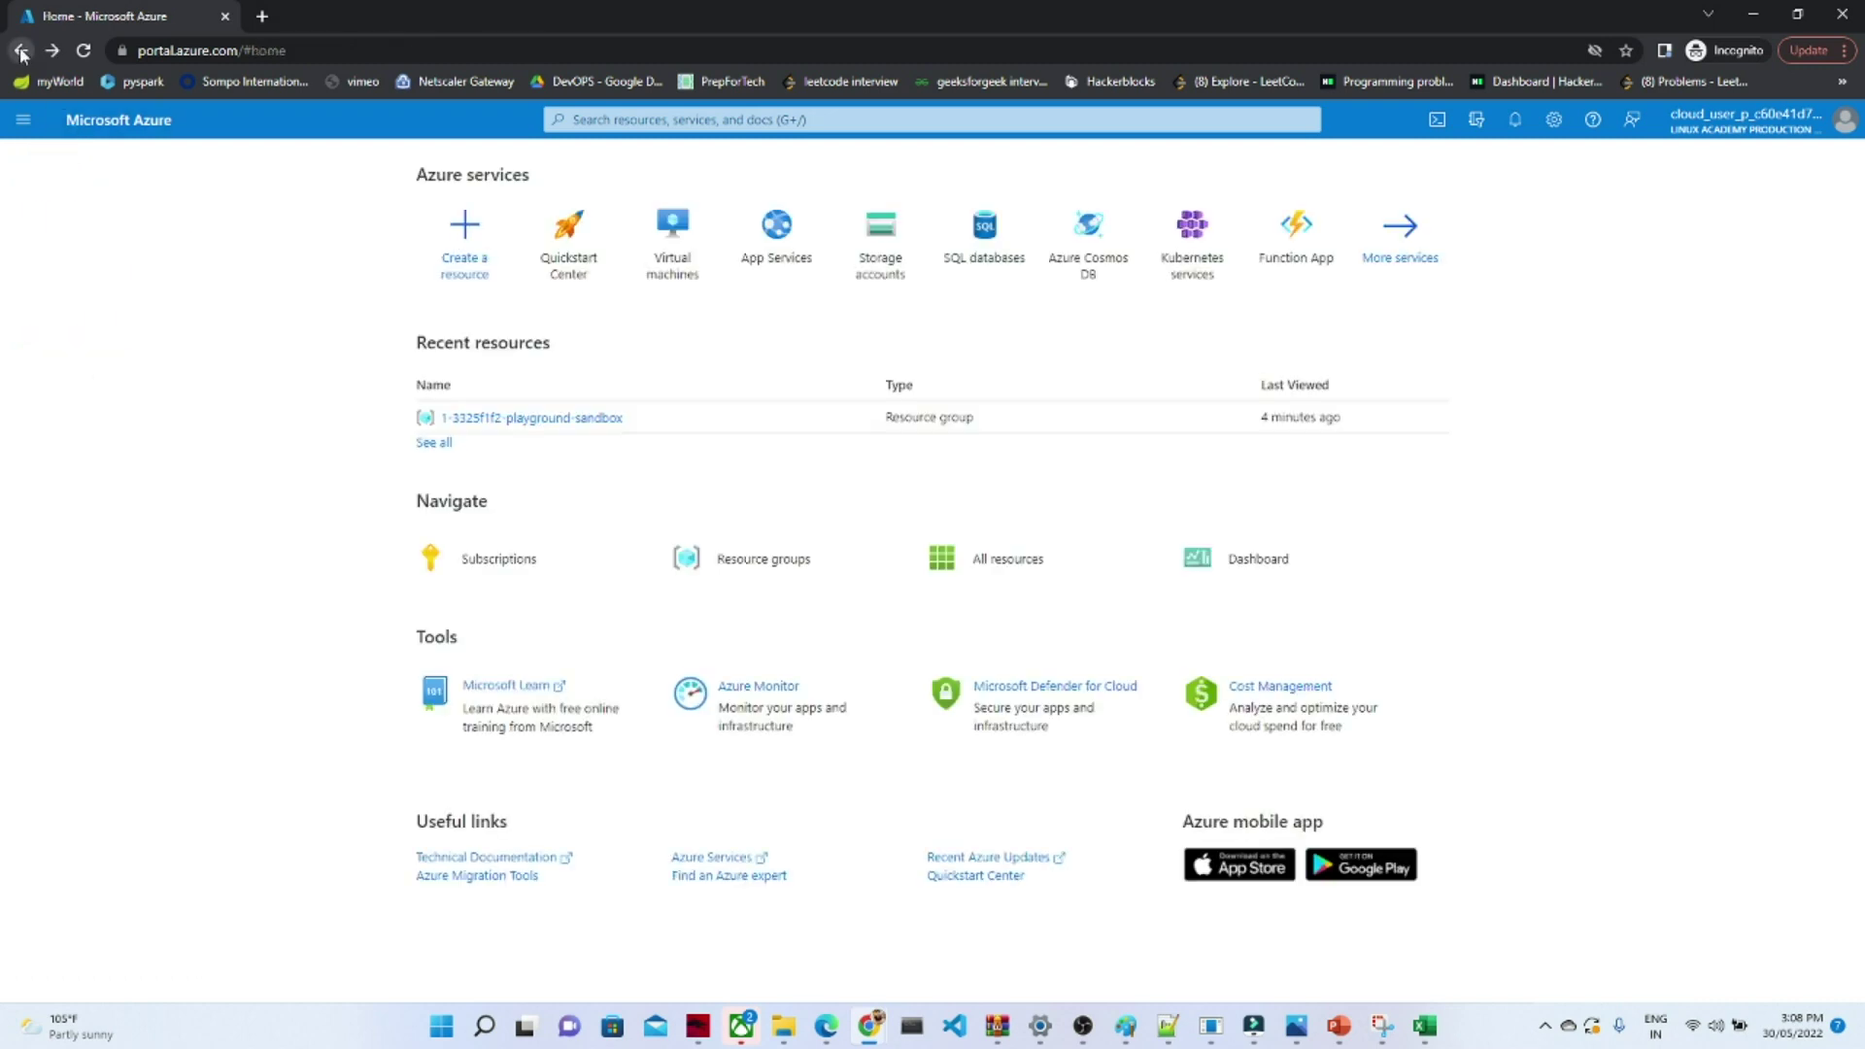
left_click(24, 124)
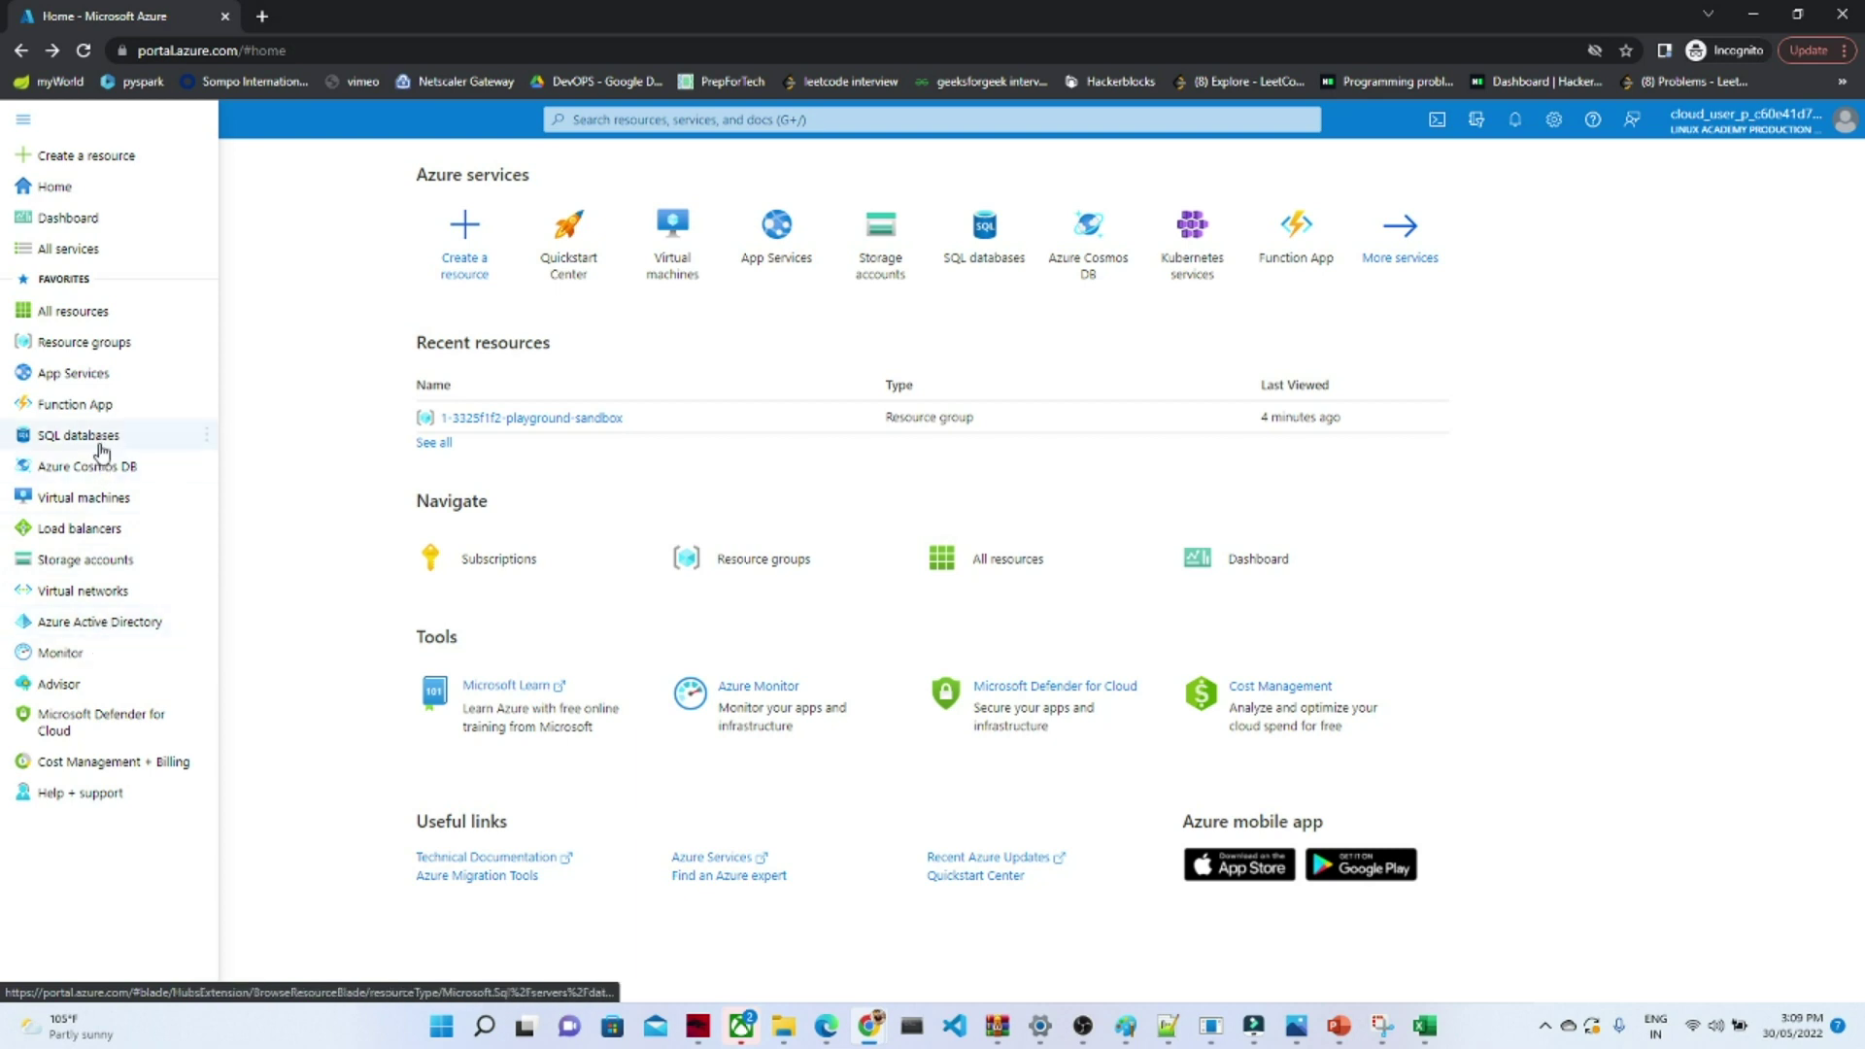
left_click(274, 414)
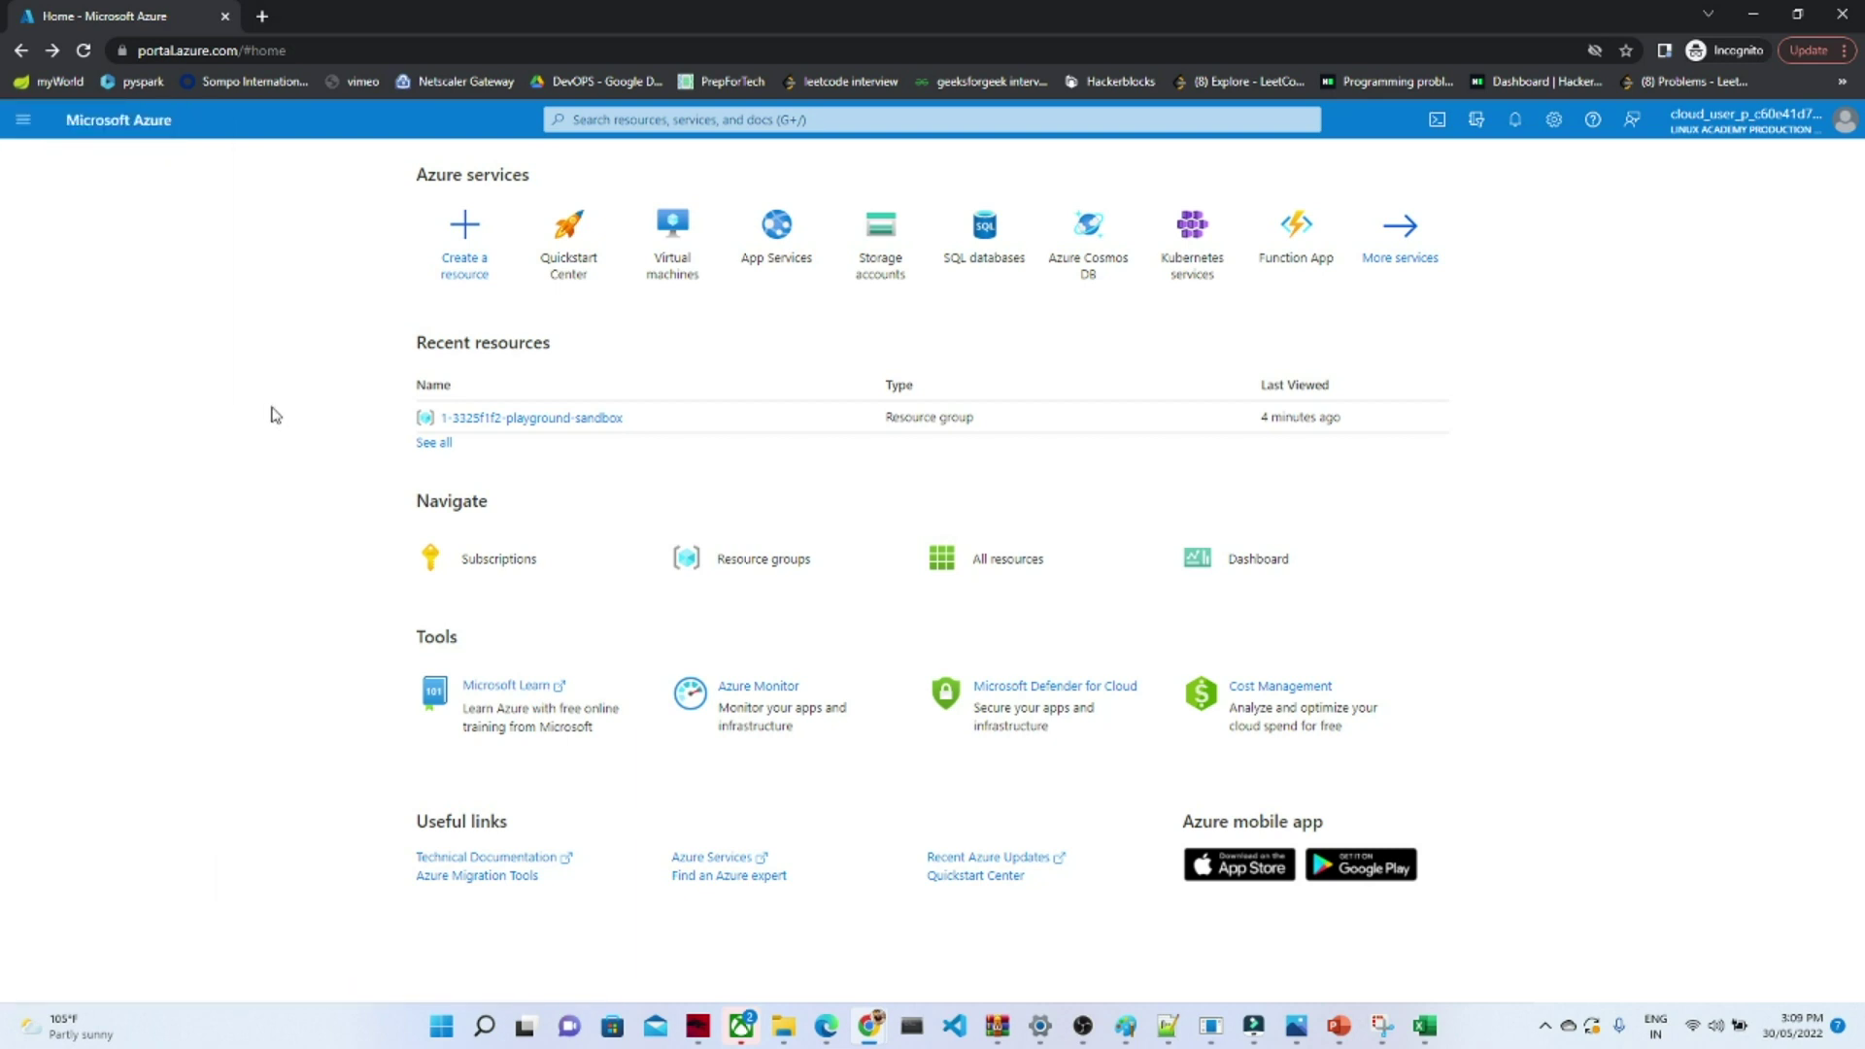
left_click(600, 121)
type("d")
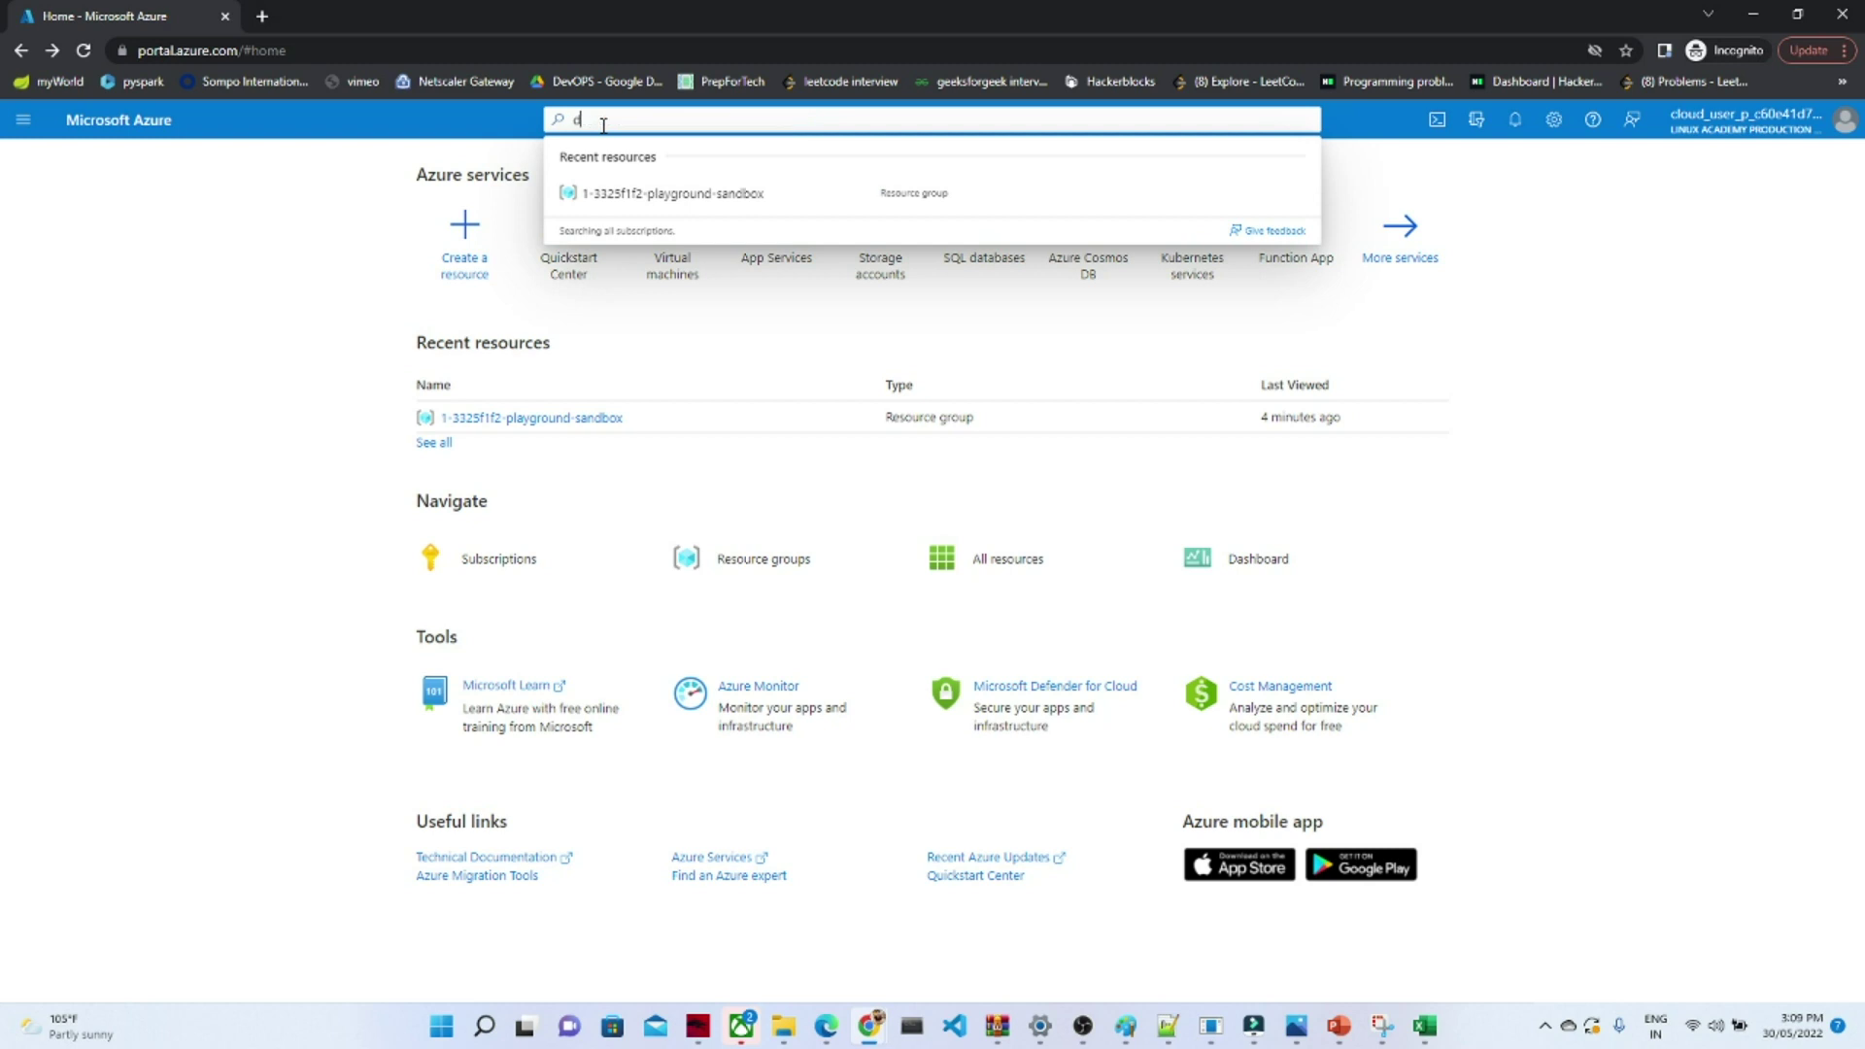
type("ata")
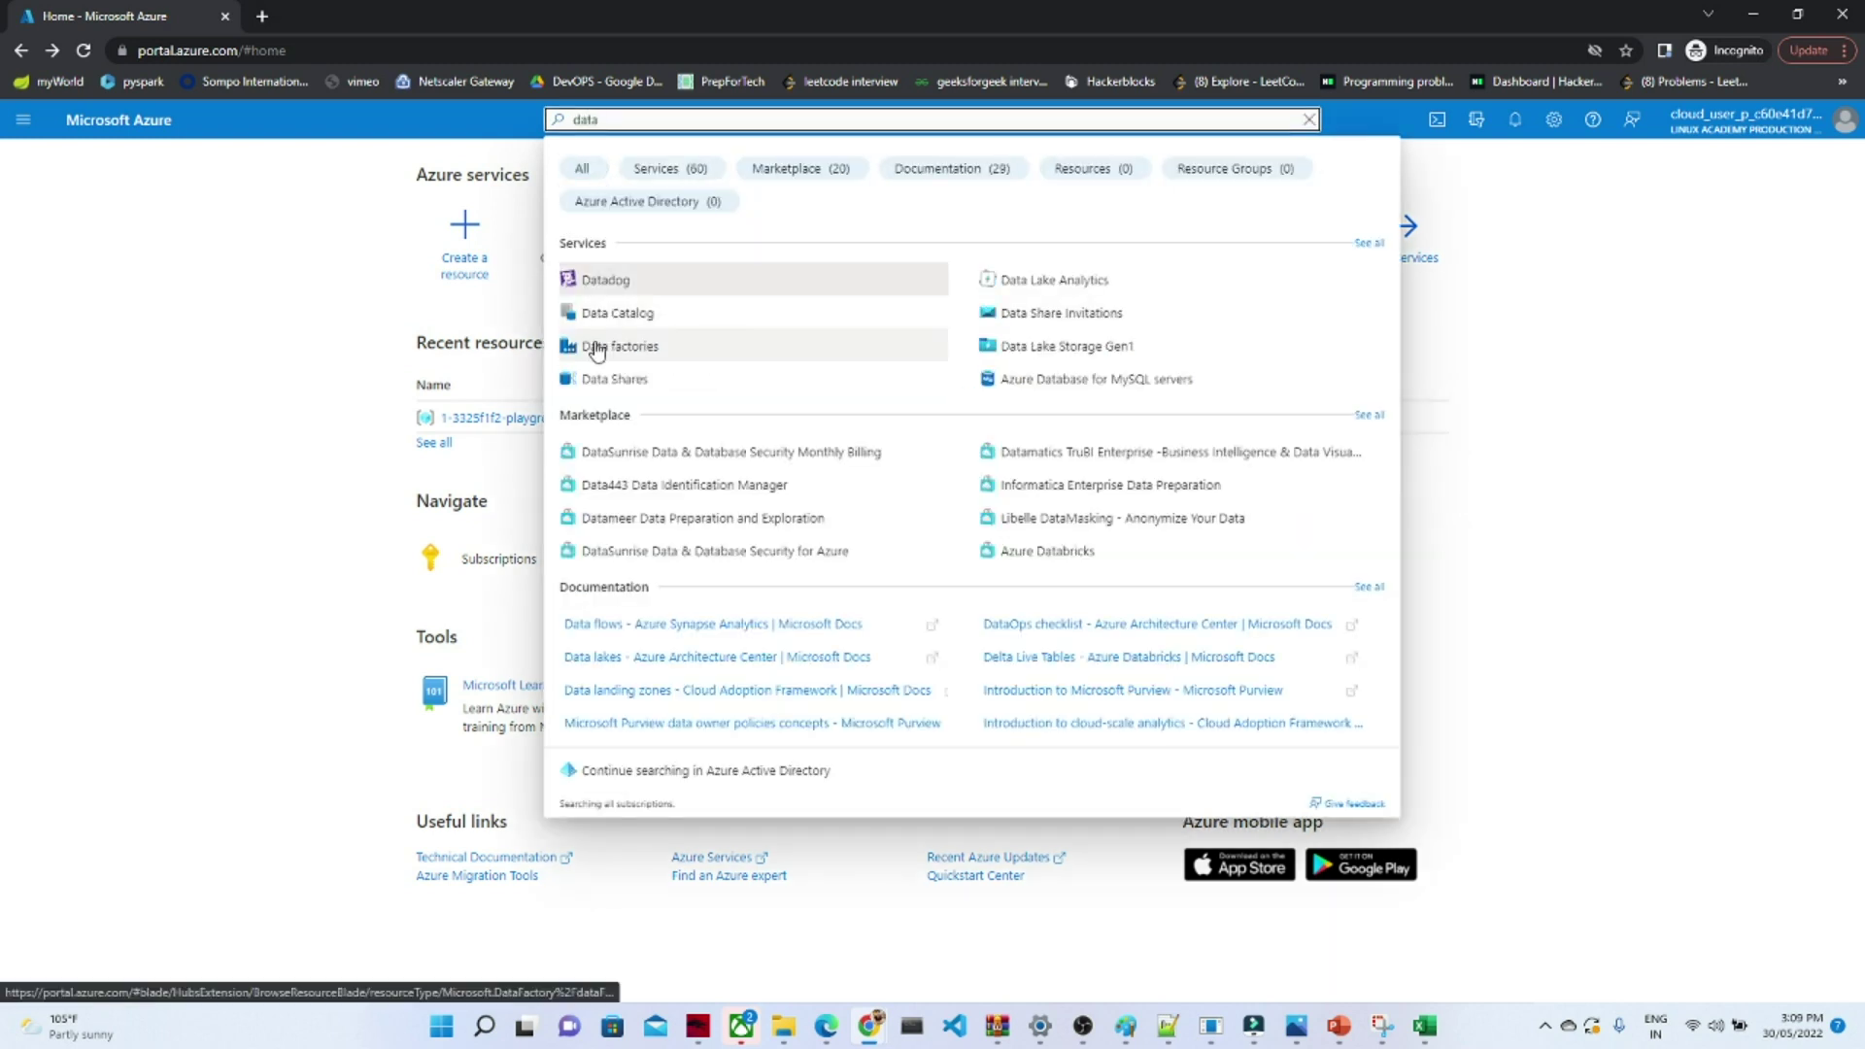
left_click(597, 351)
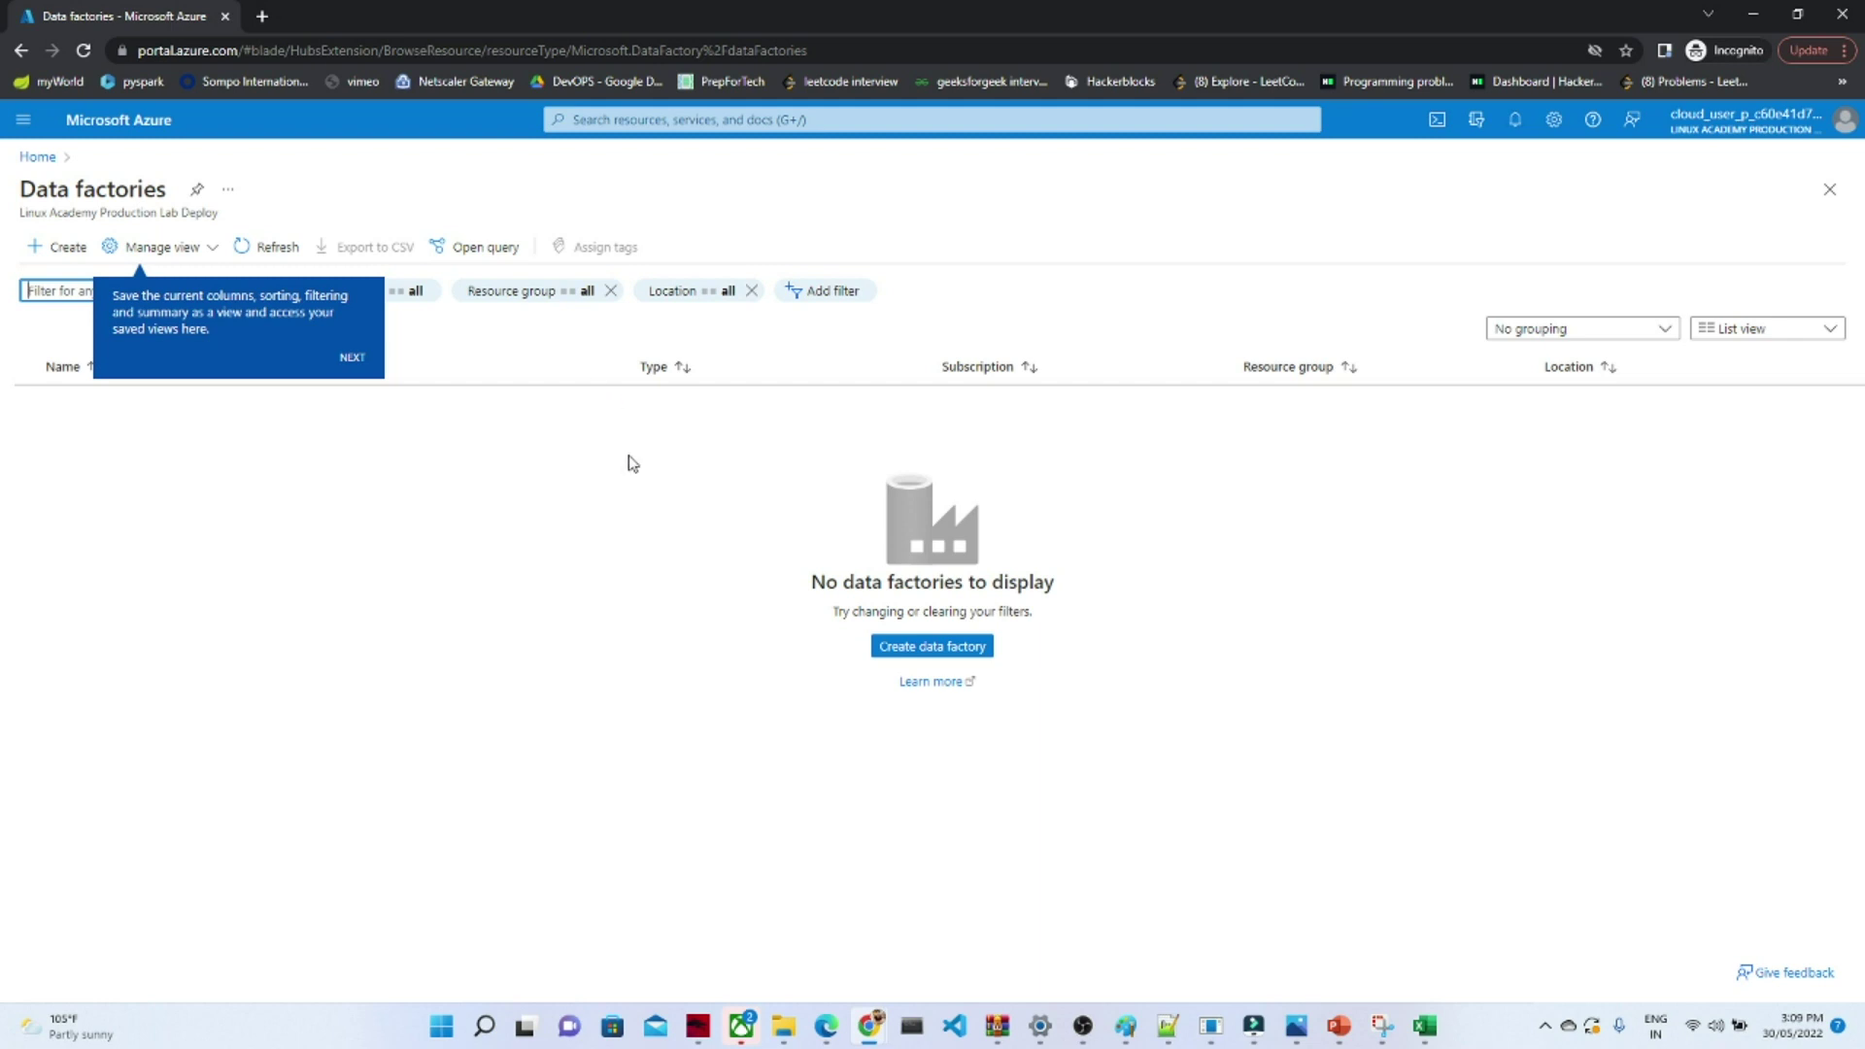
left_click(94, 118)
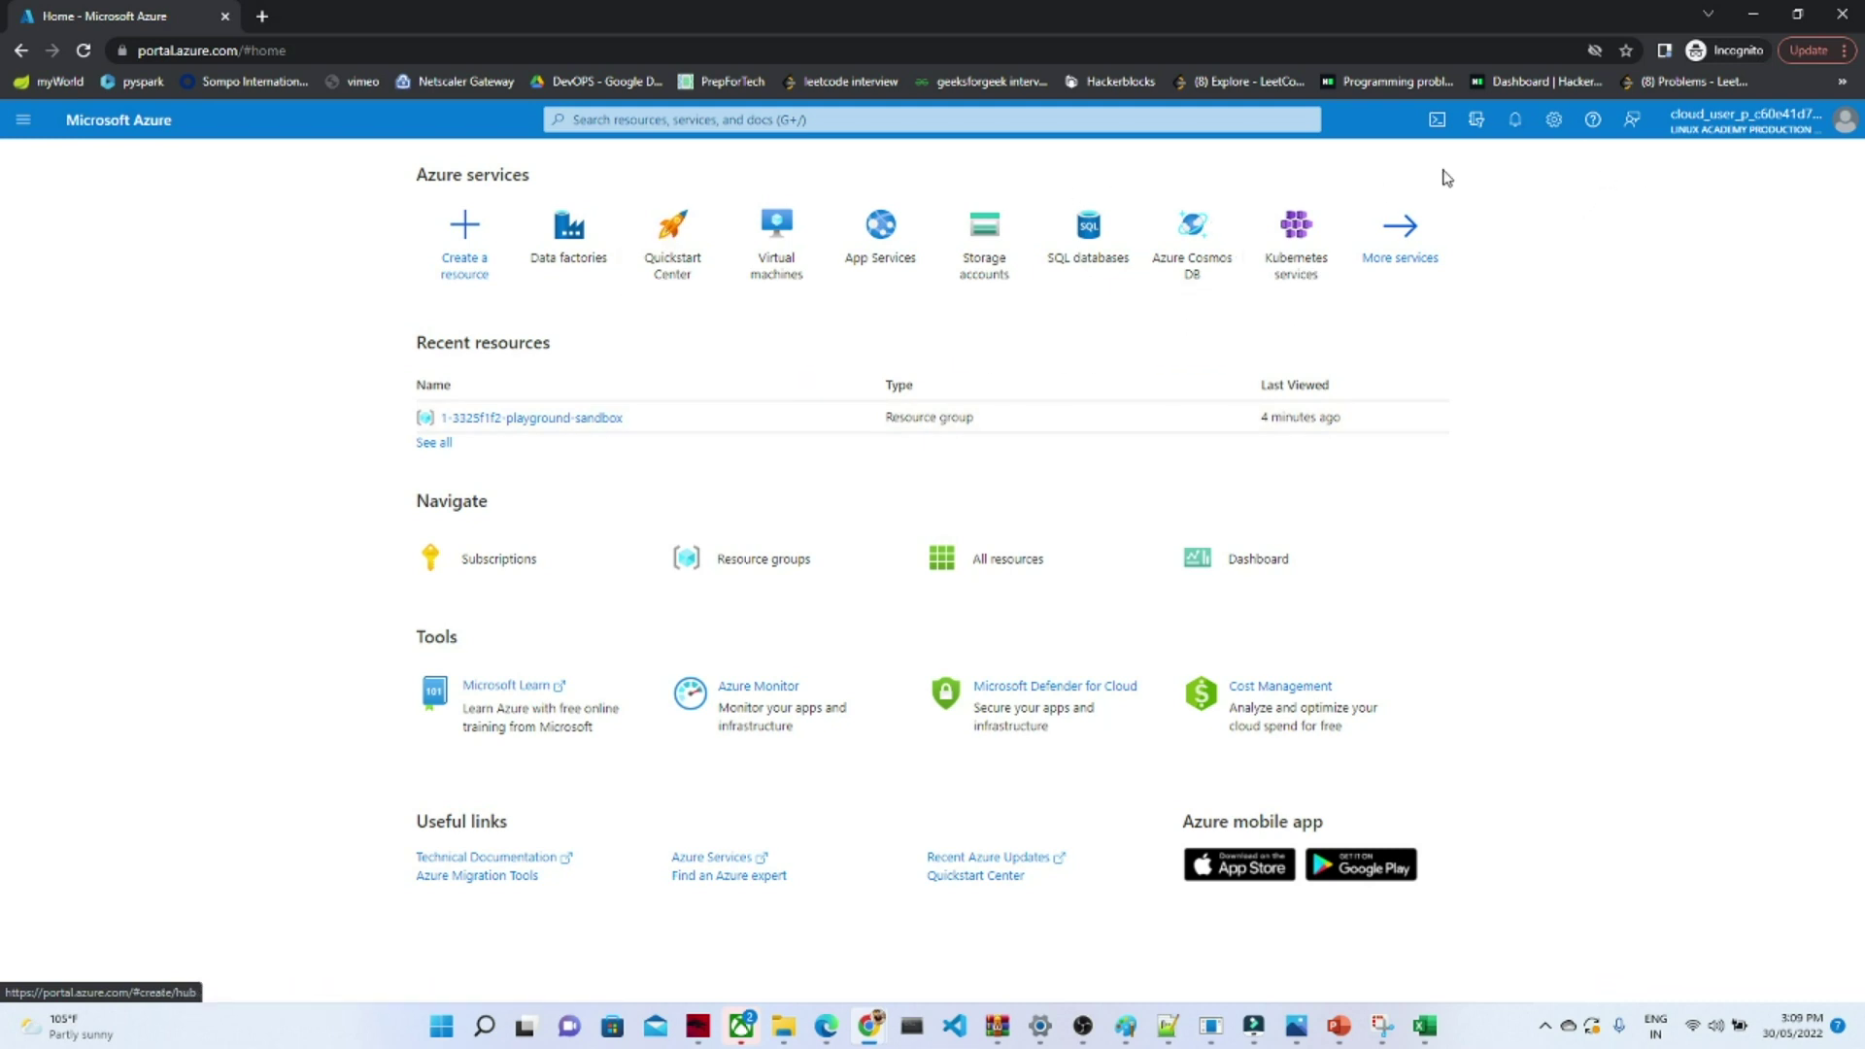
left_click(1437, 123)
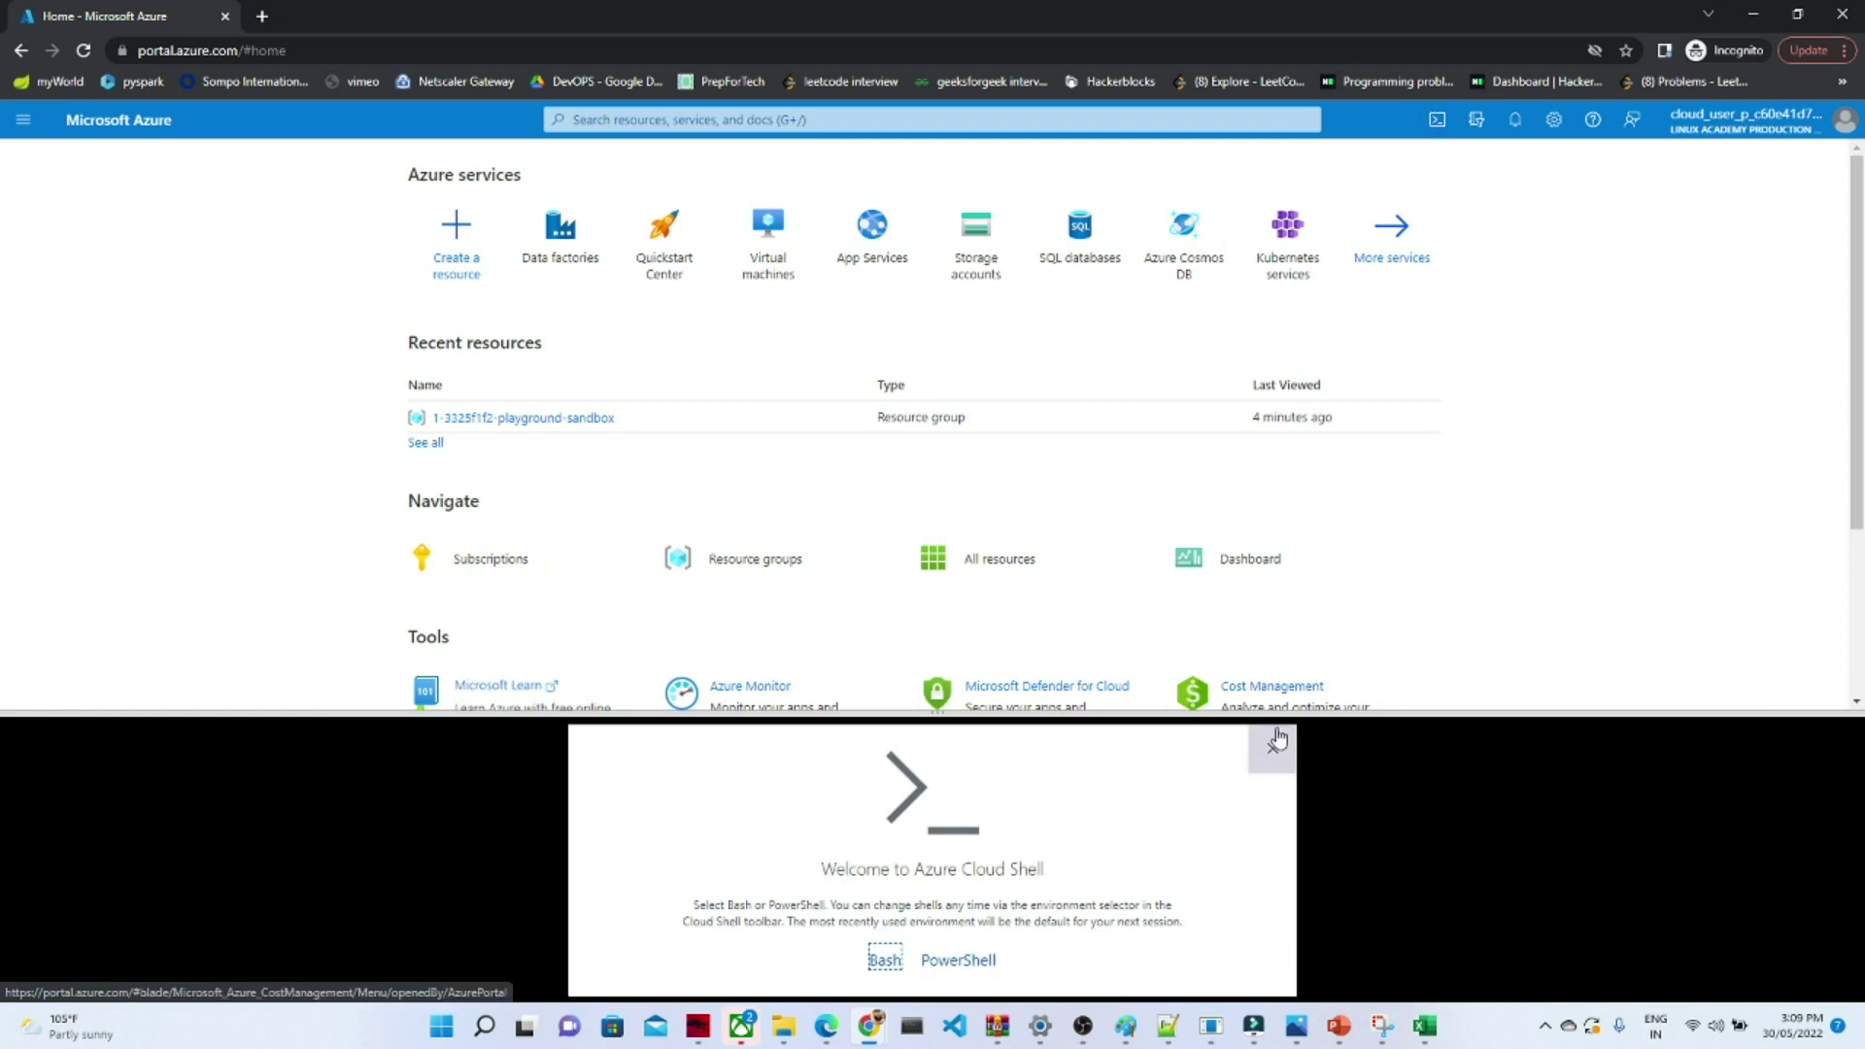
left_click(1273, 770)
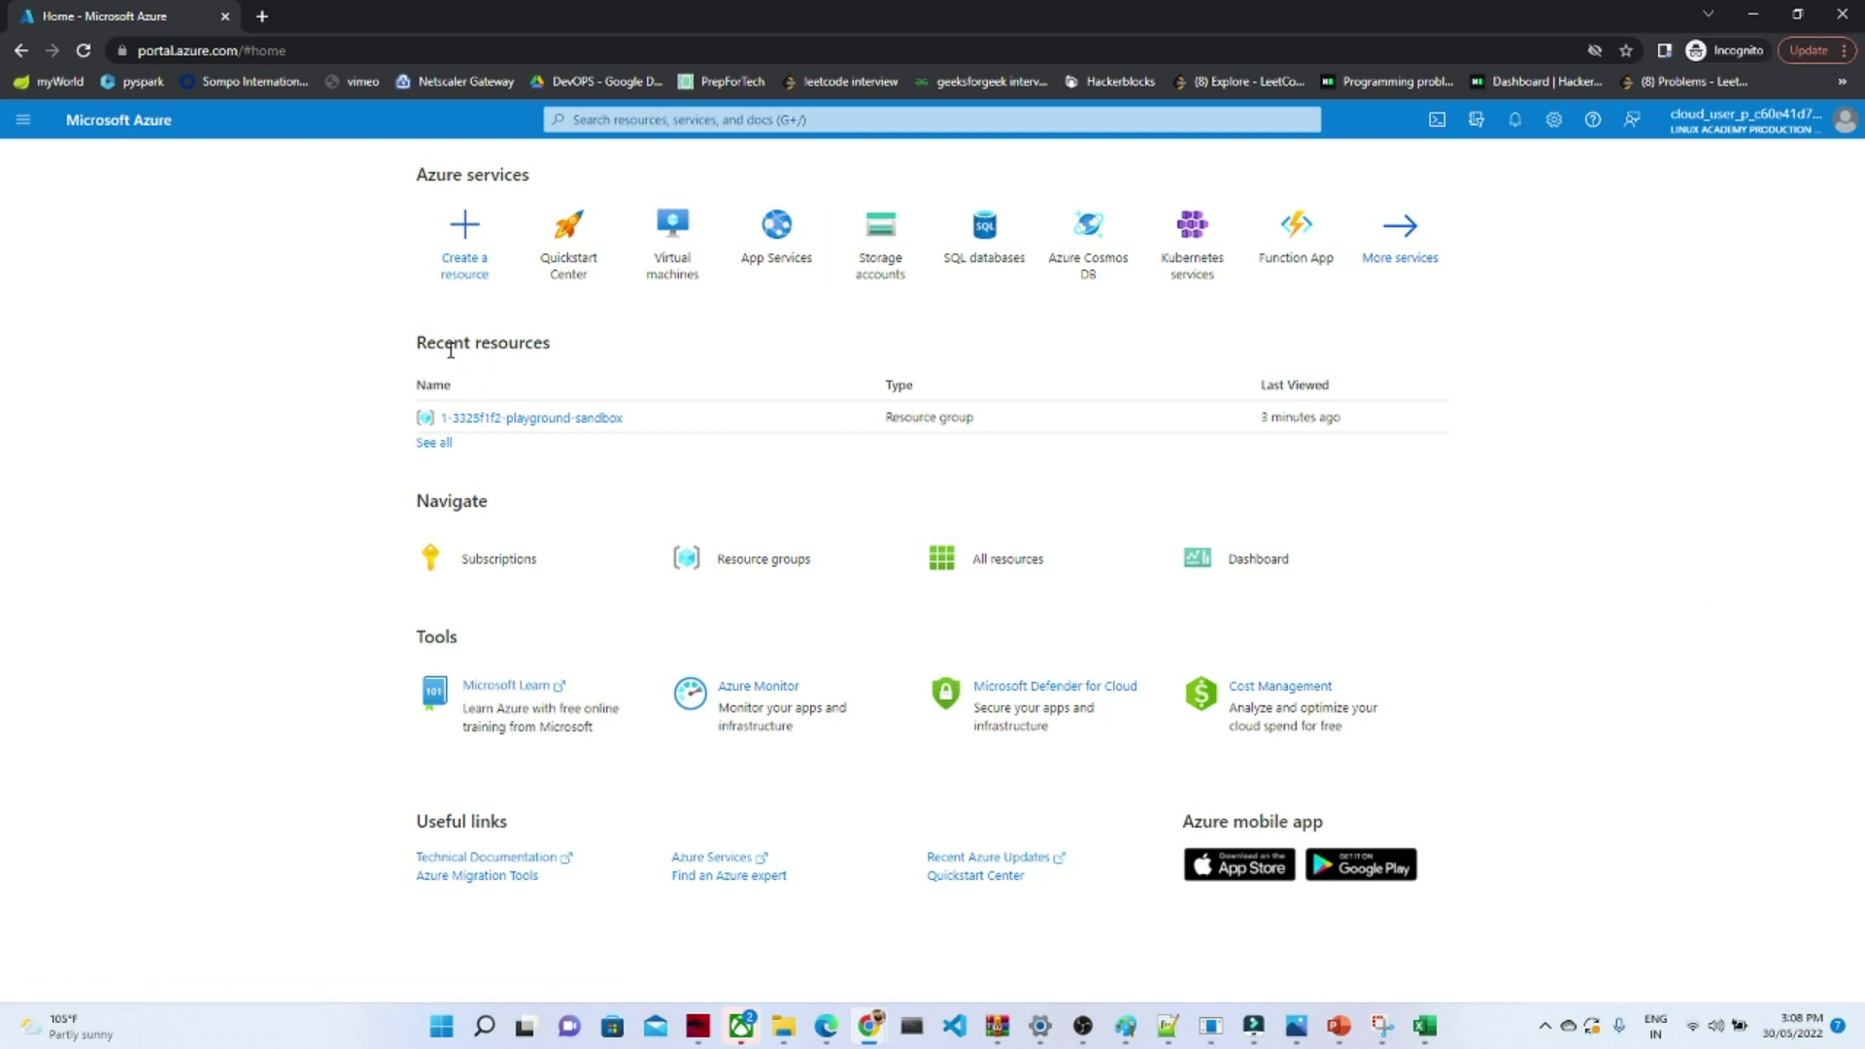
left_click_drag(416, 348, 559, 367)
left_click(558, 366)
left_click(433, 444)
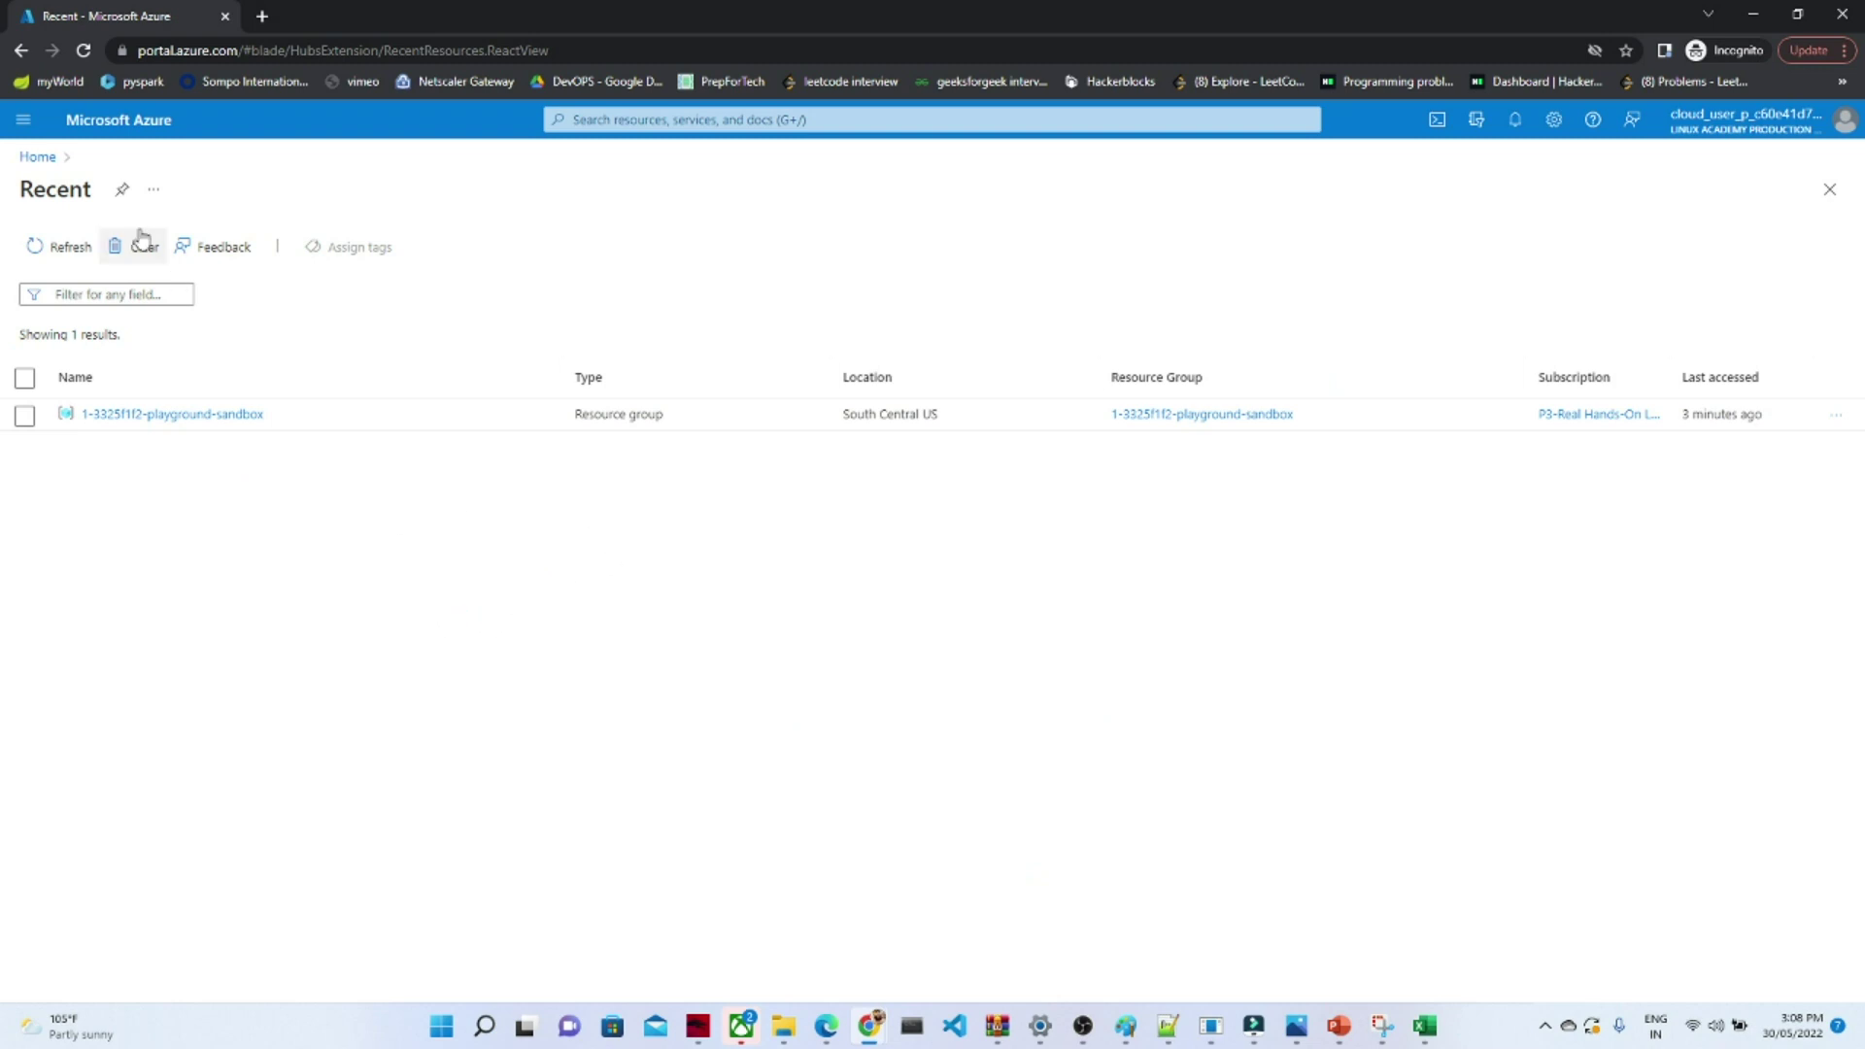
left_click(21, 50)
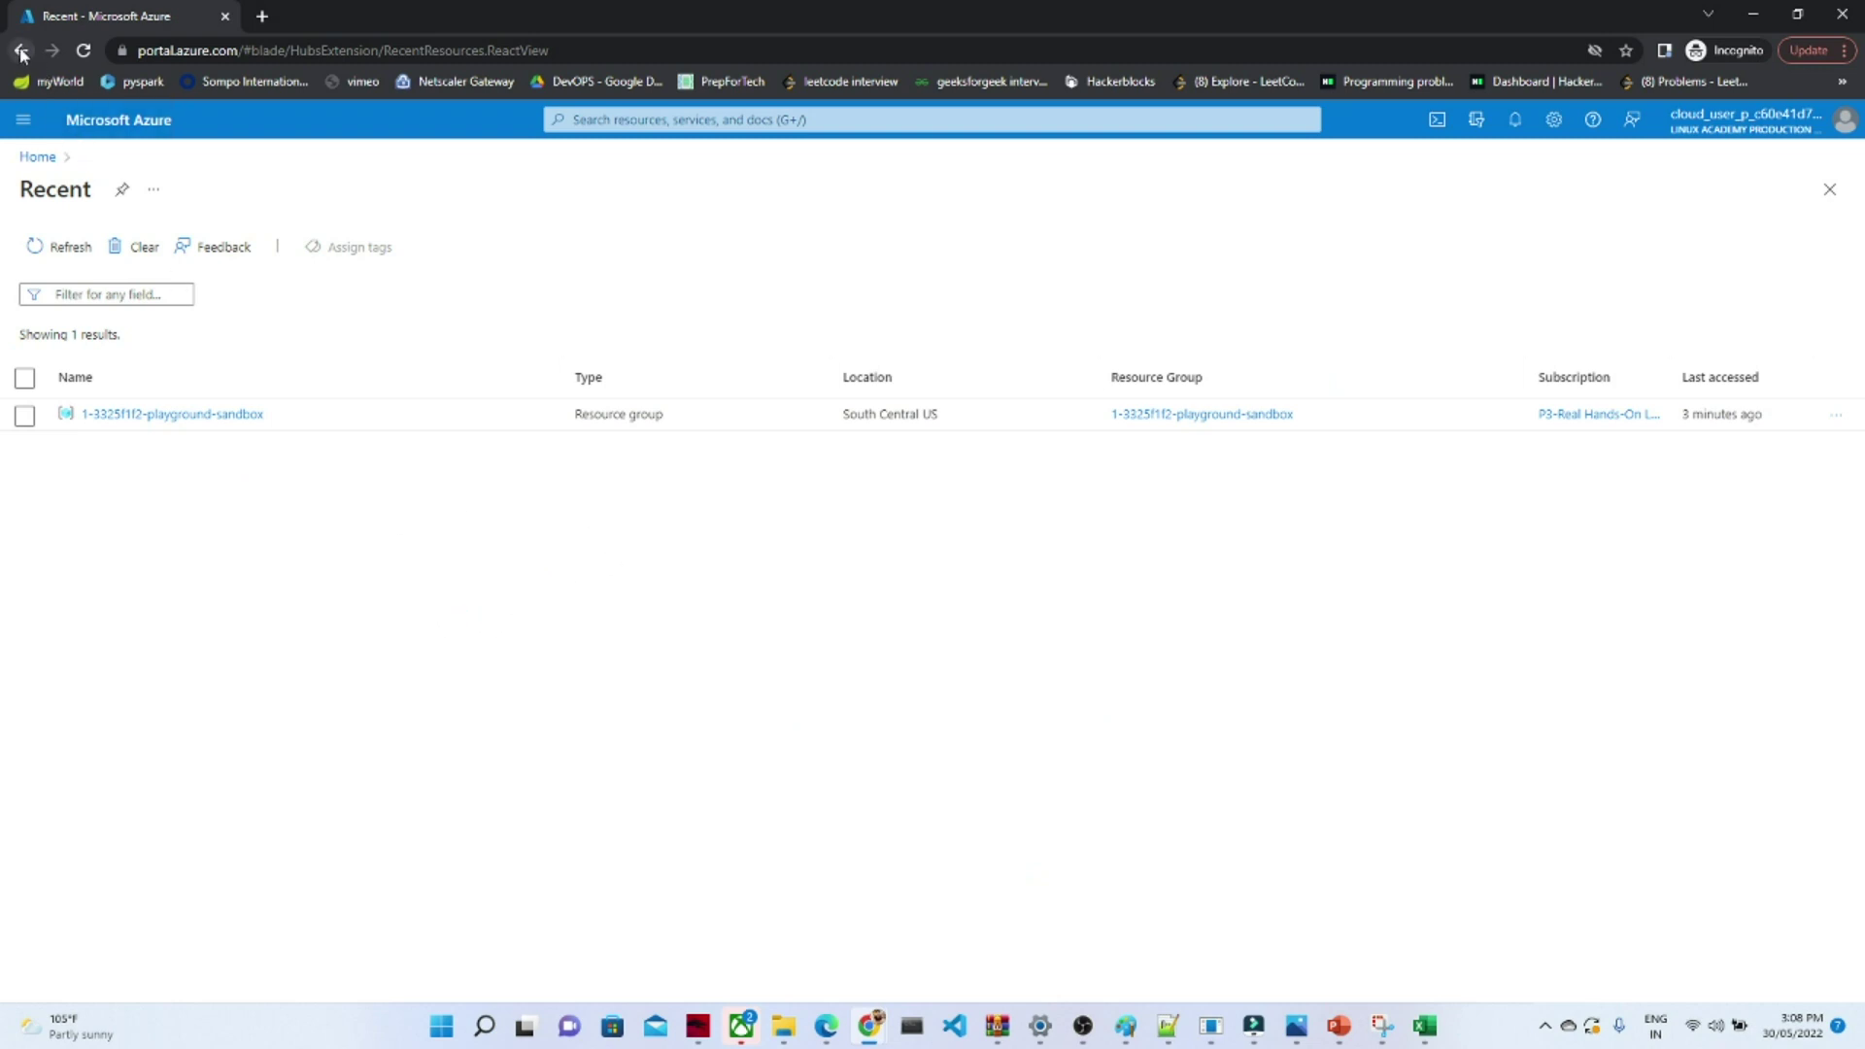
left_click(23, 121)
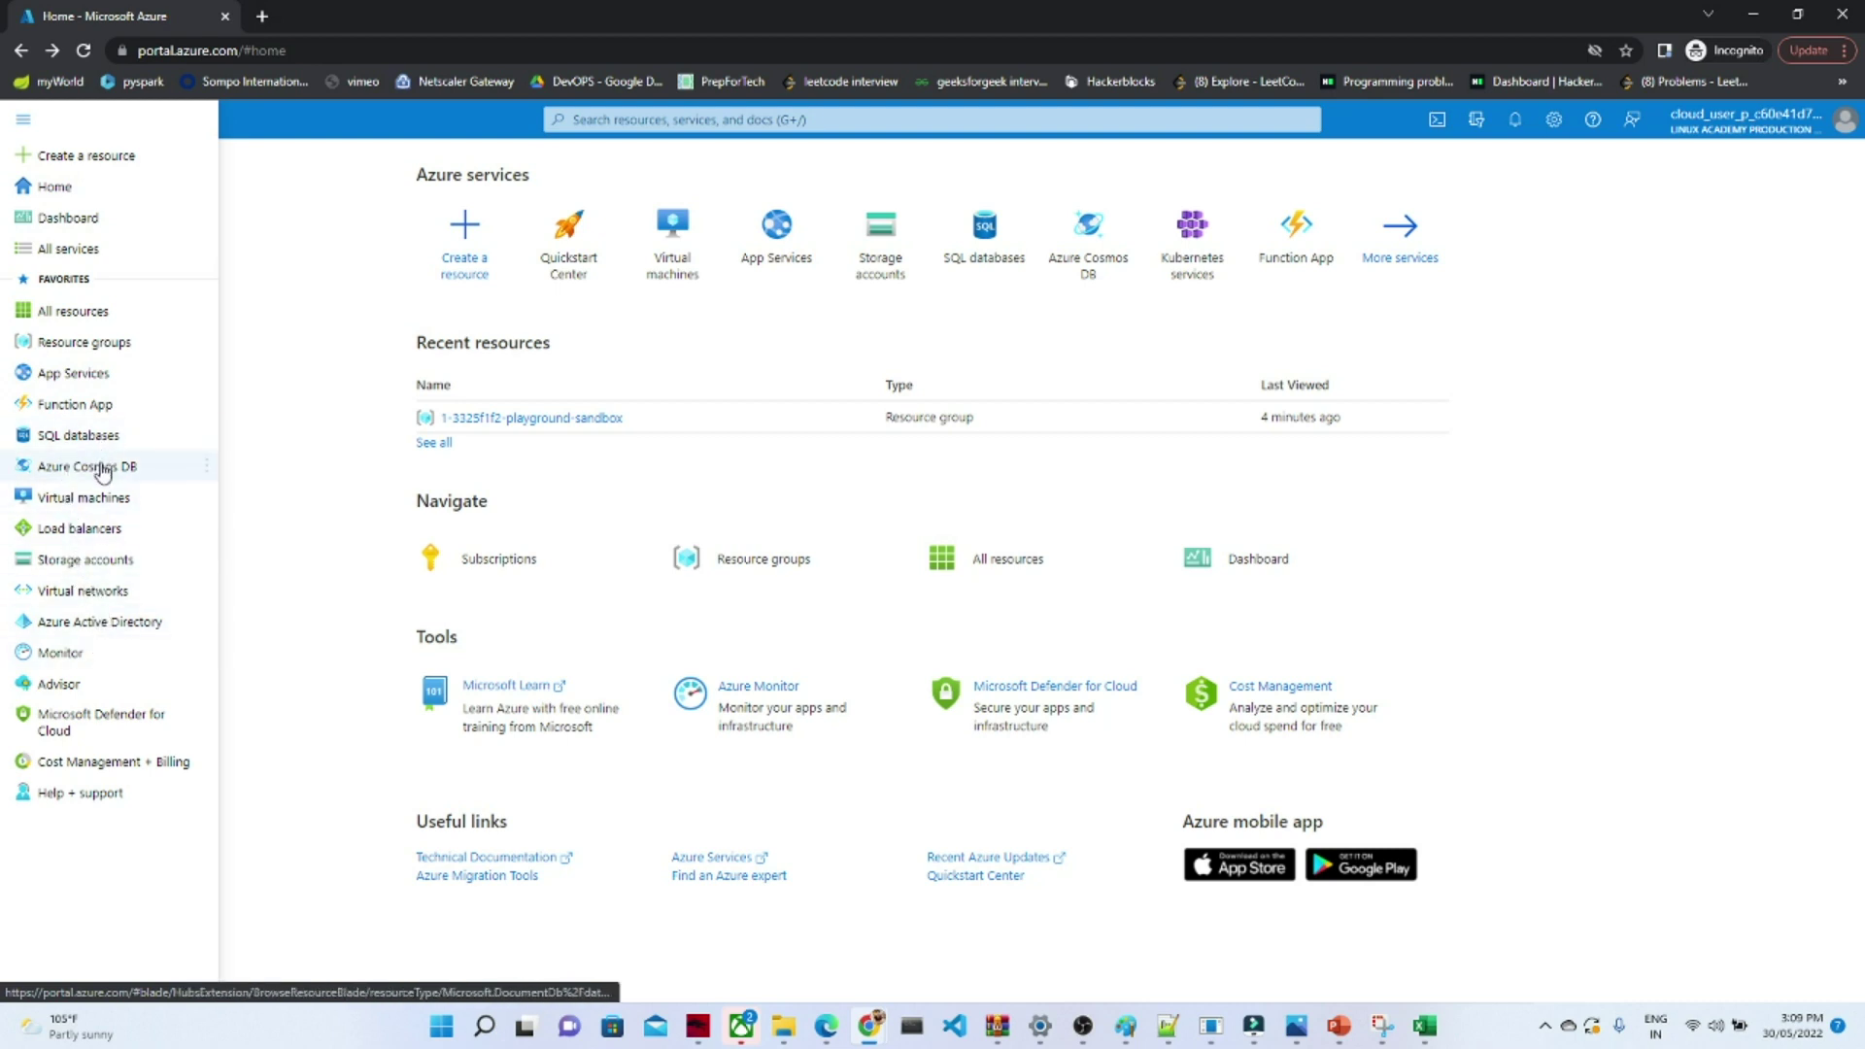
left_click(270, 412)
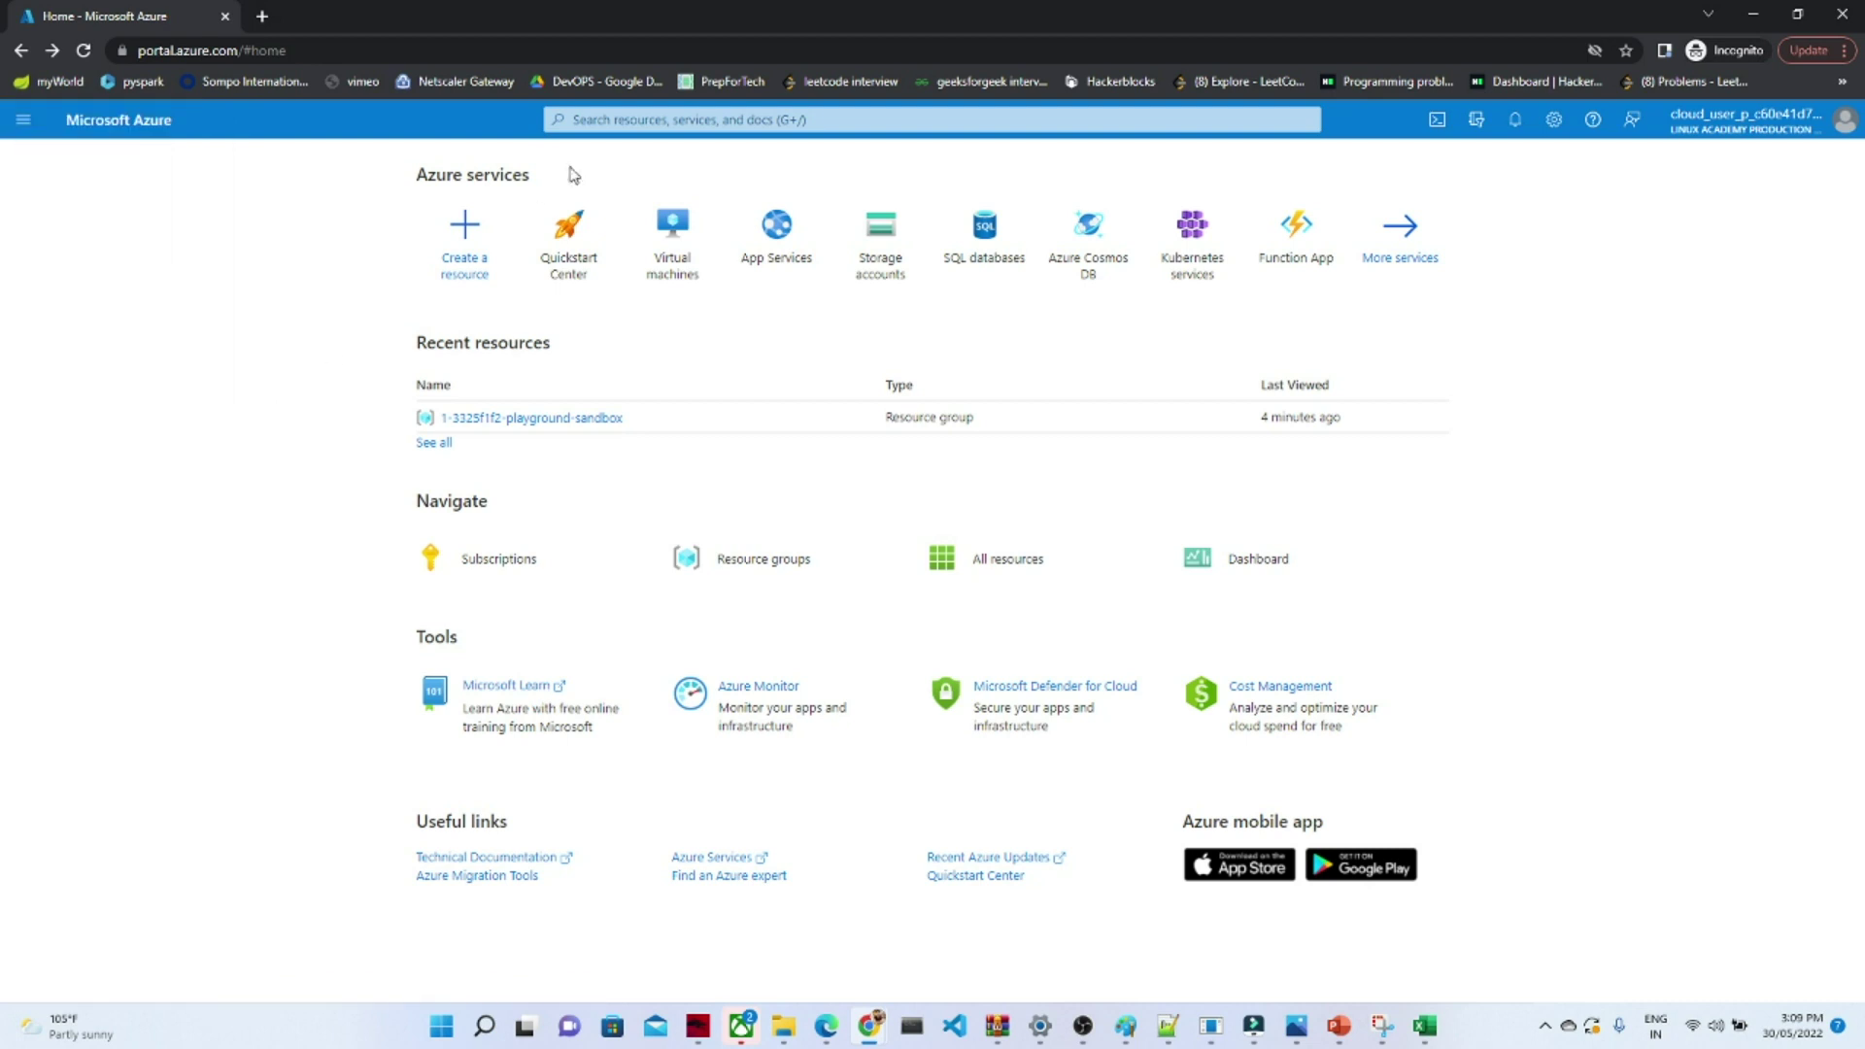
left_click(603, 121)
type("data")
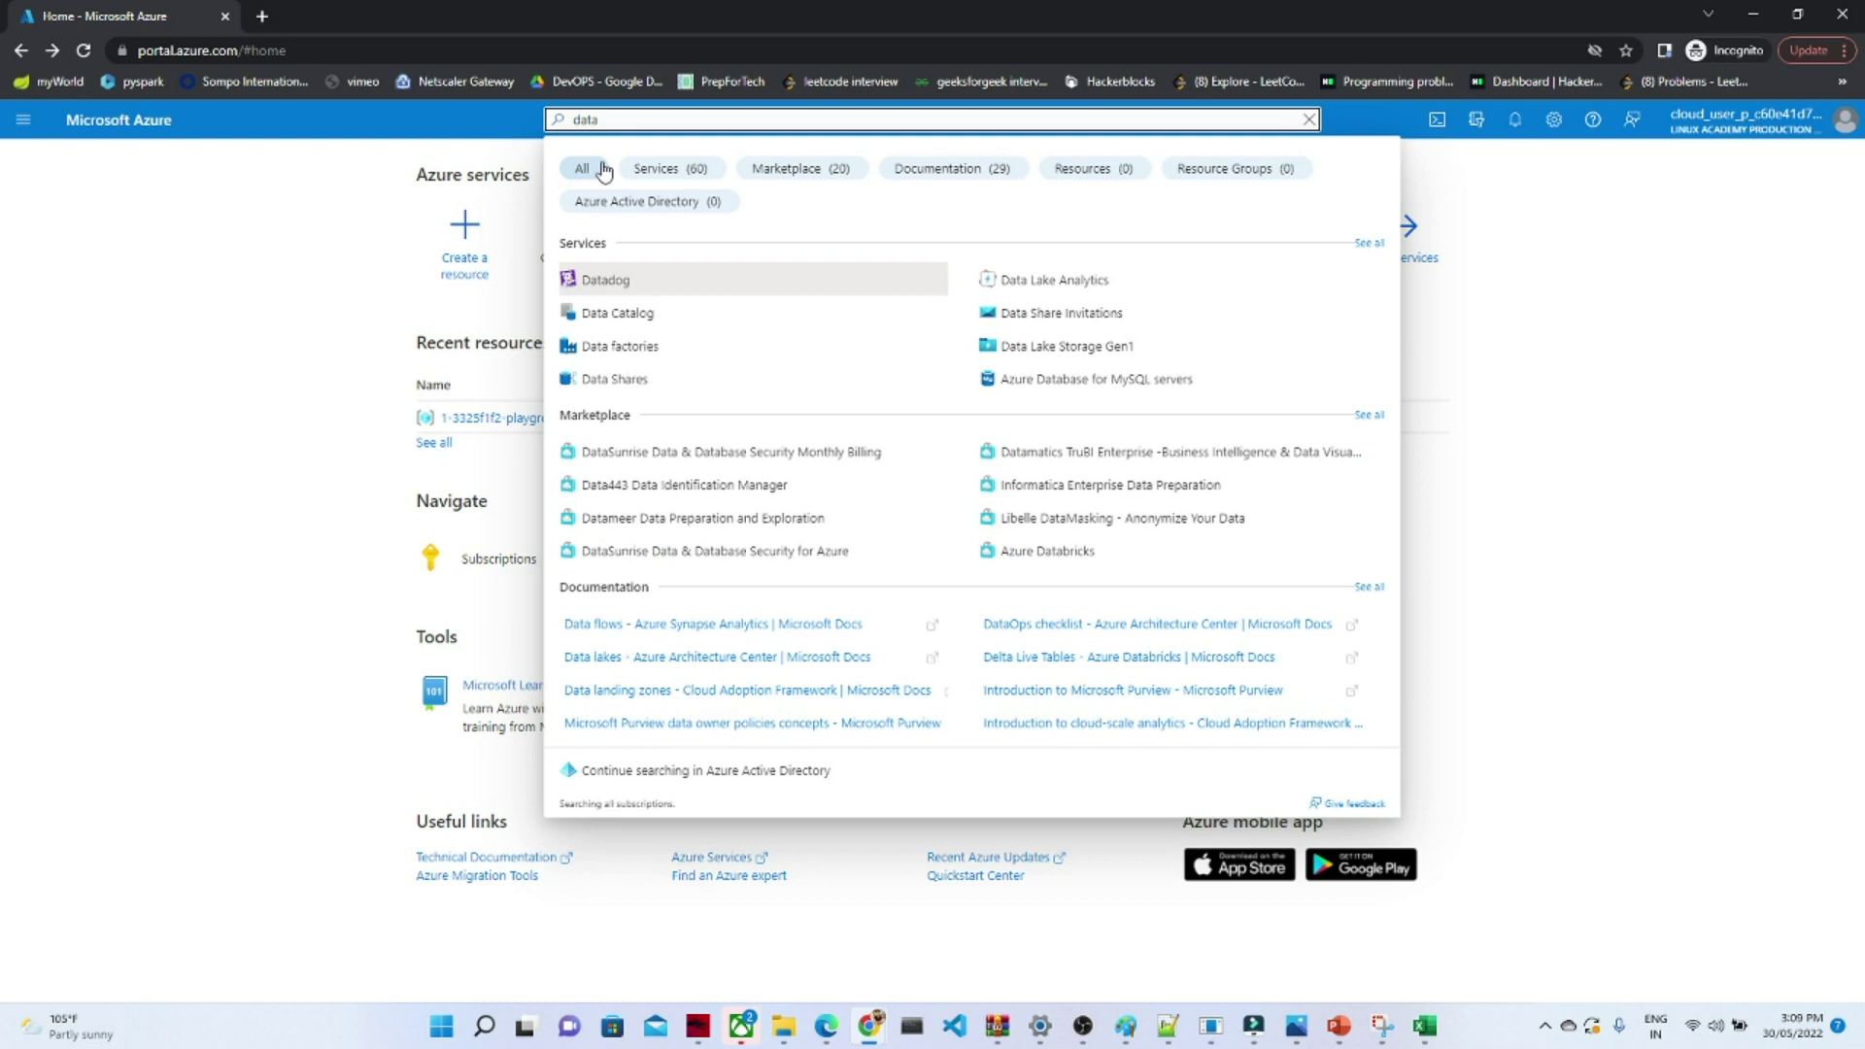
left_click(597, 348)
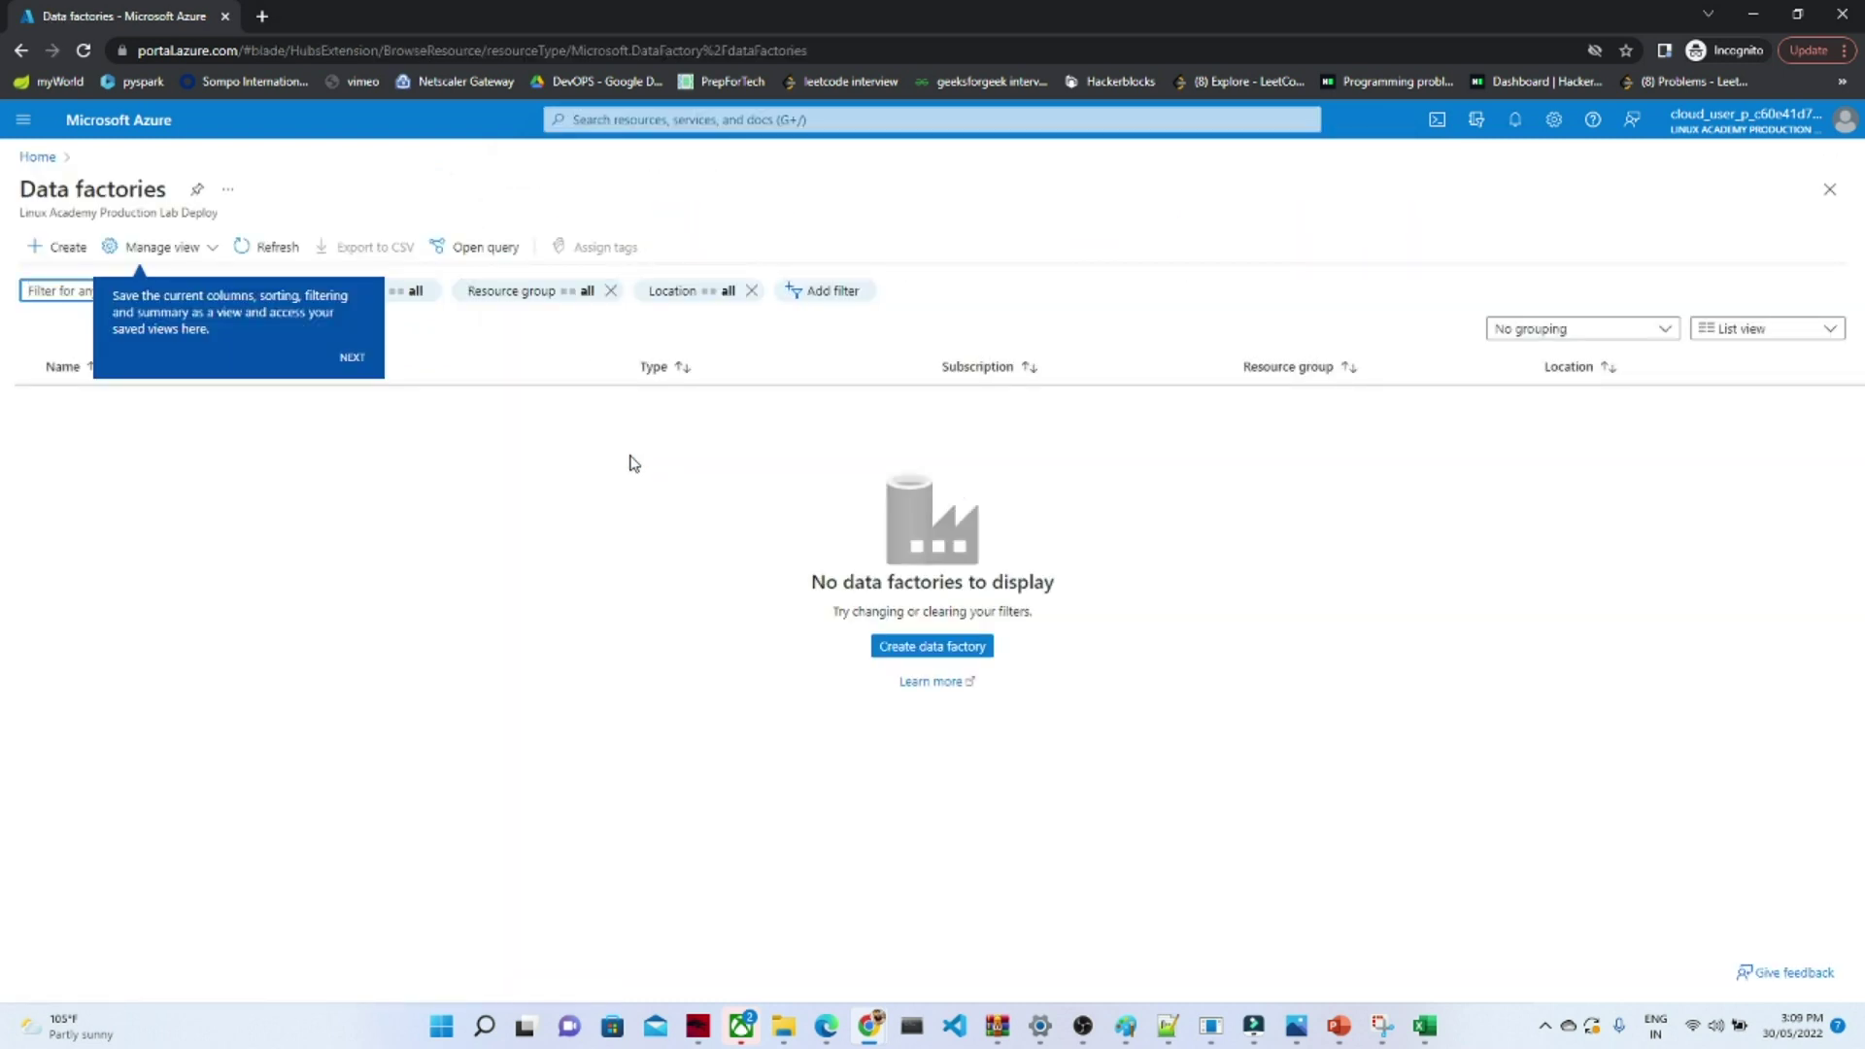
left_click(93, 119)
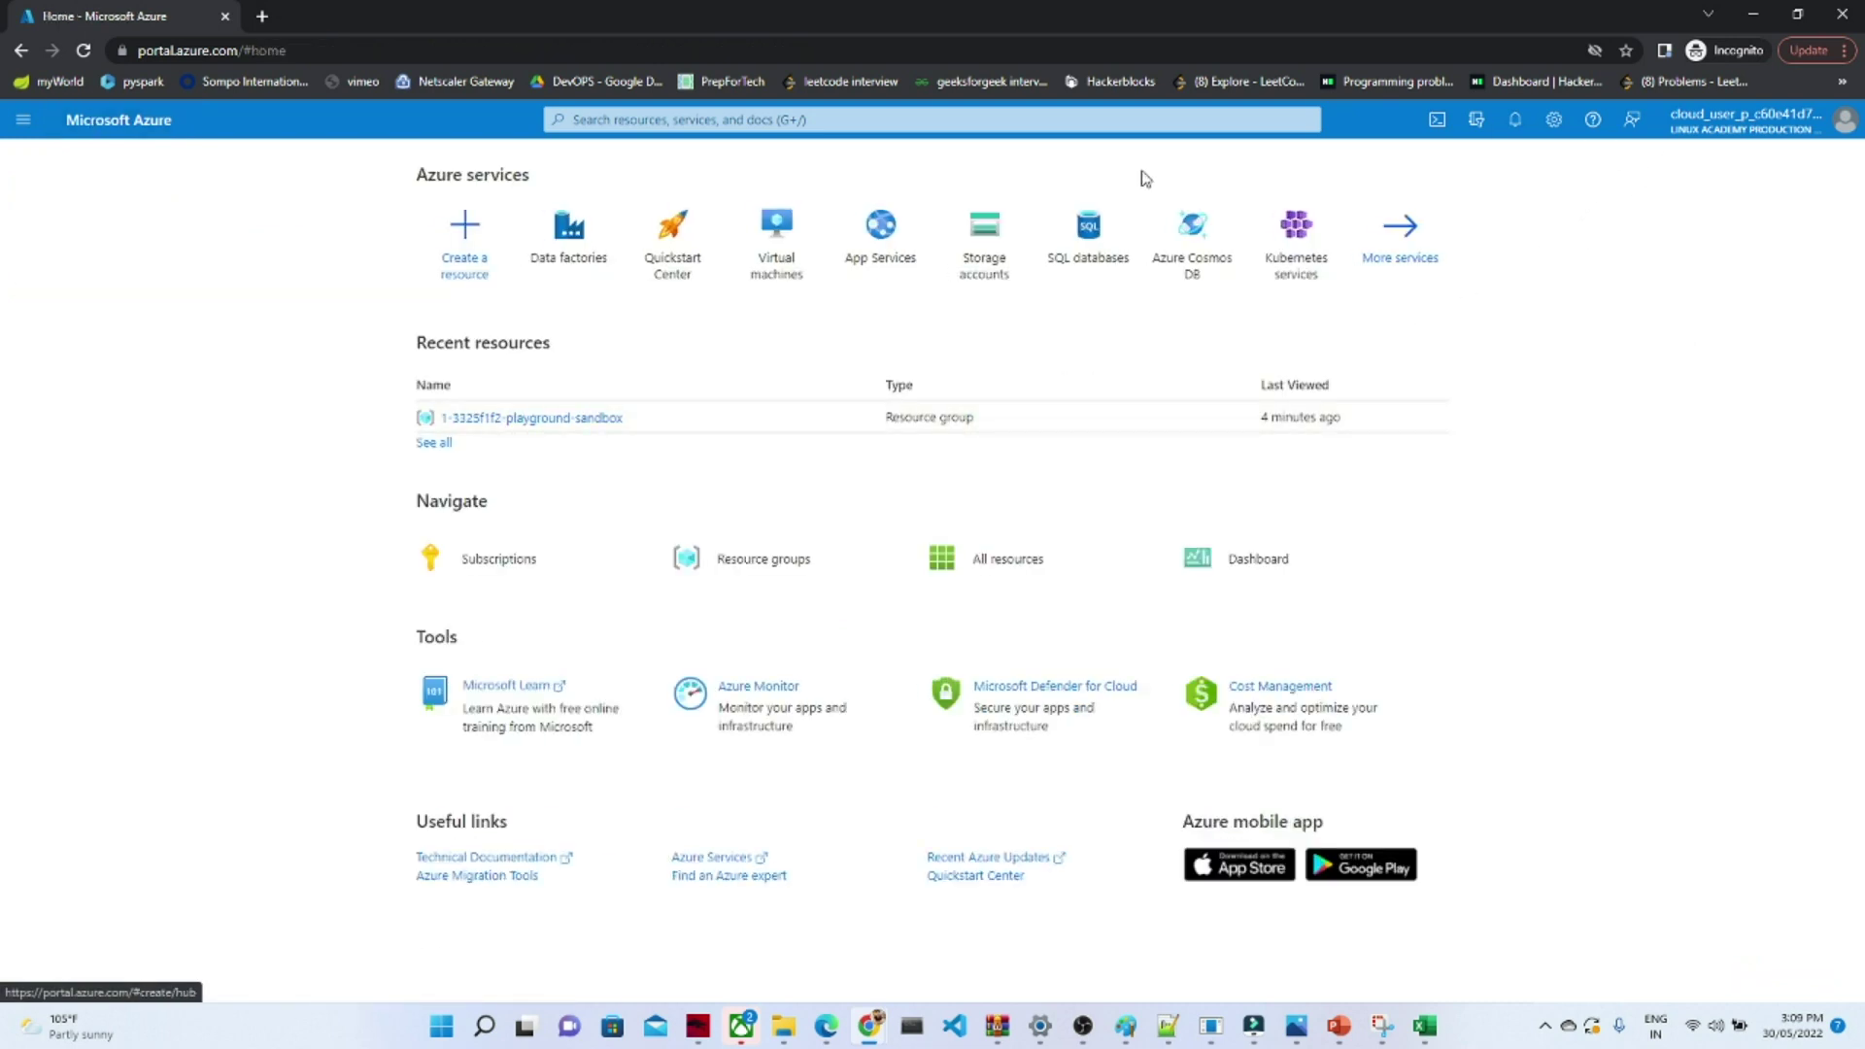
left_click(1437, 121)
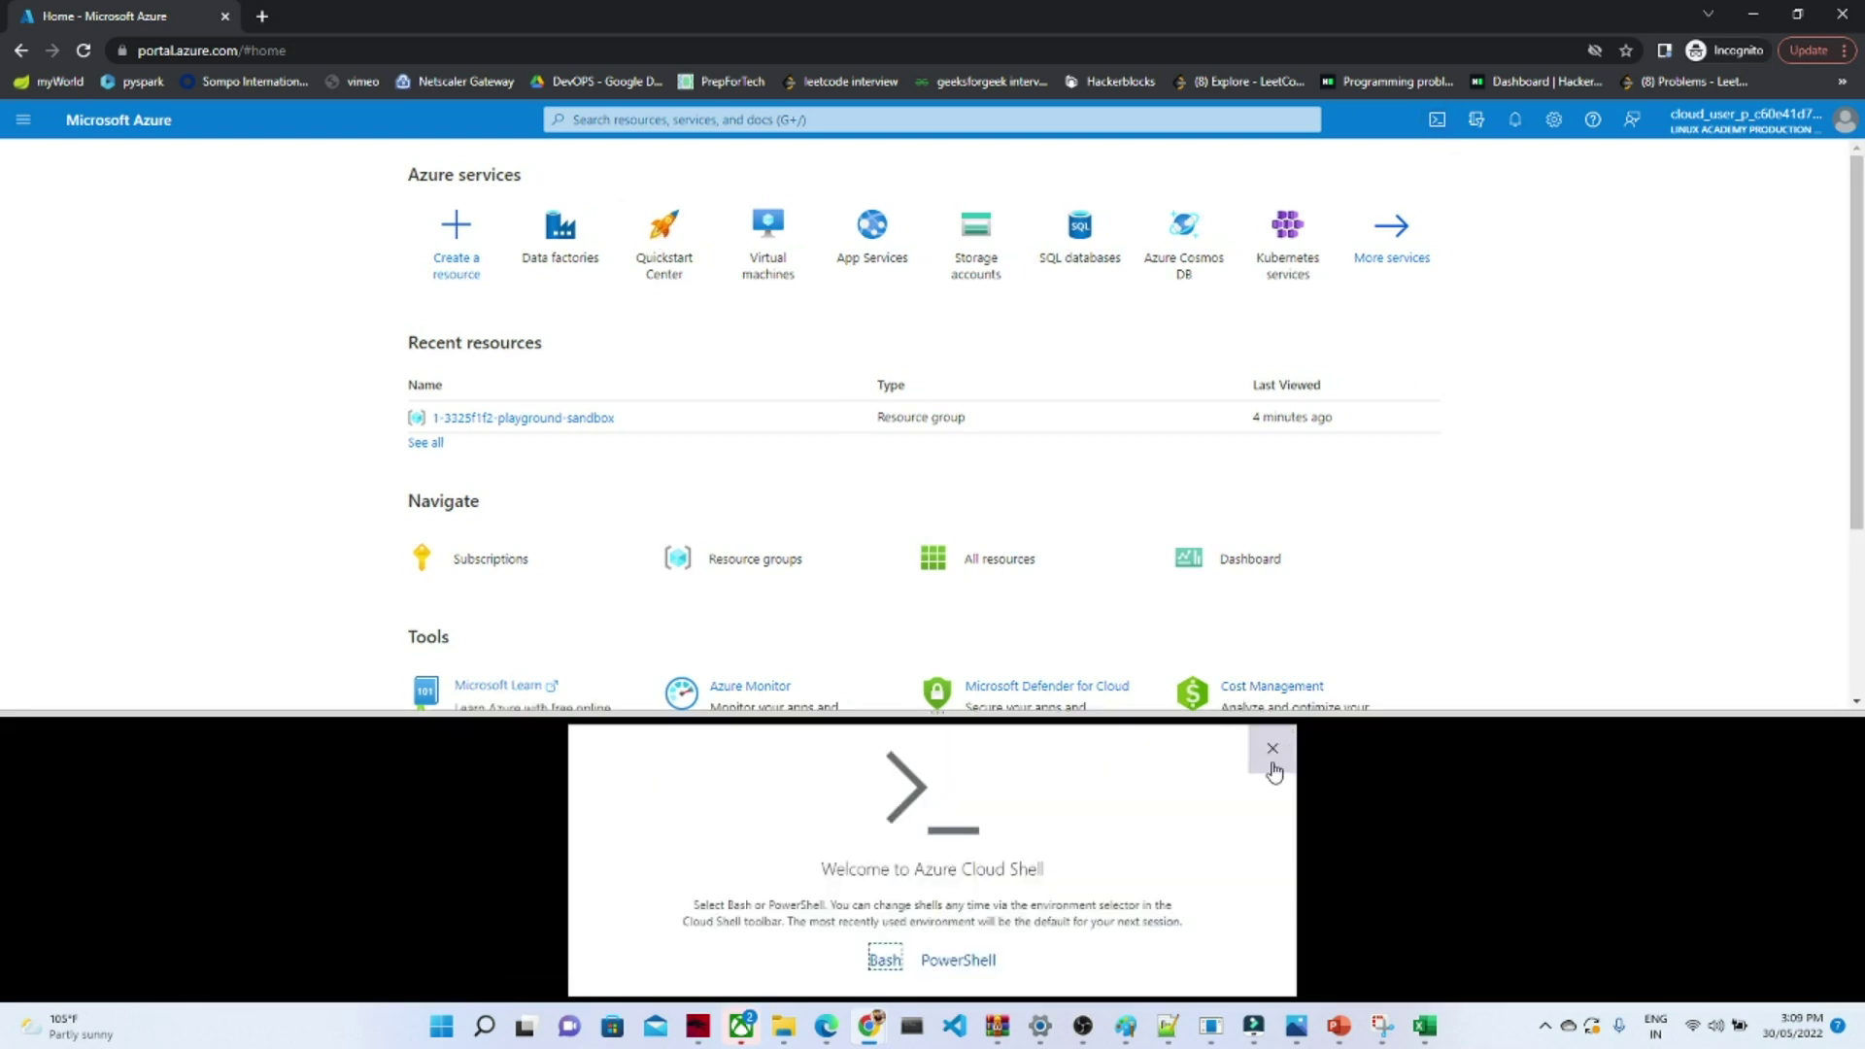
left_click(1273, 748)
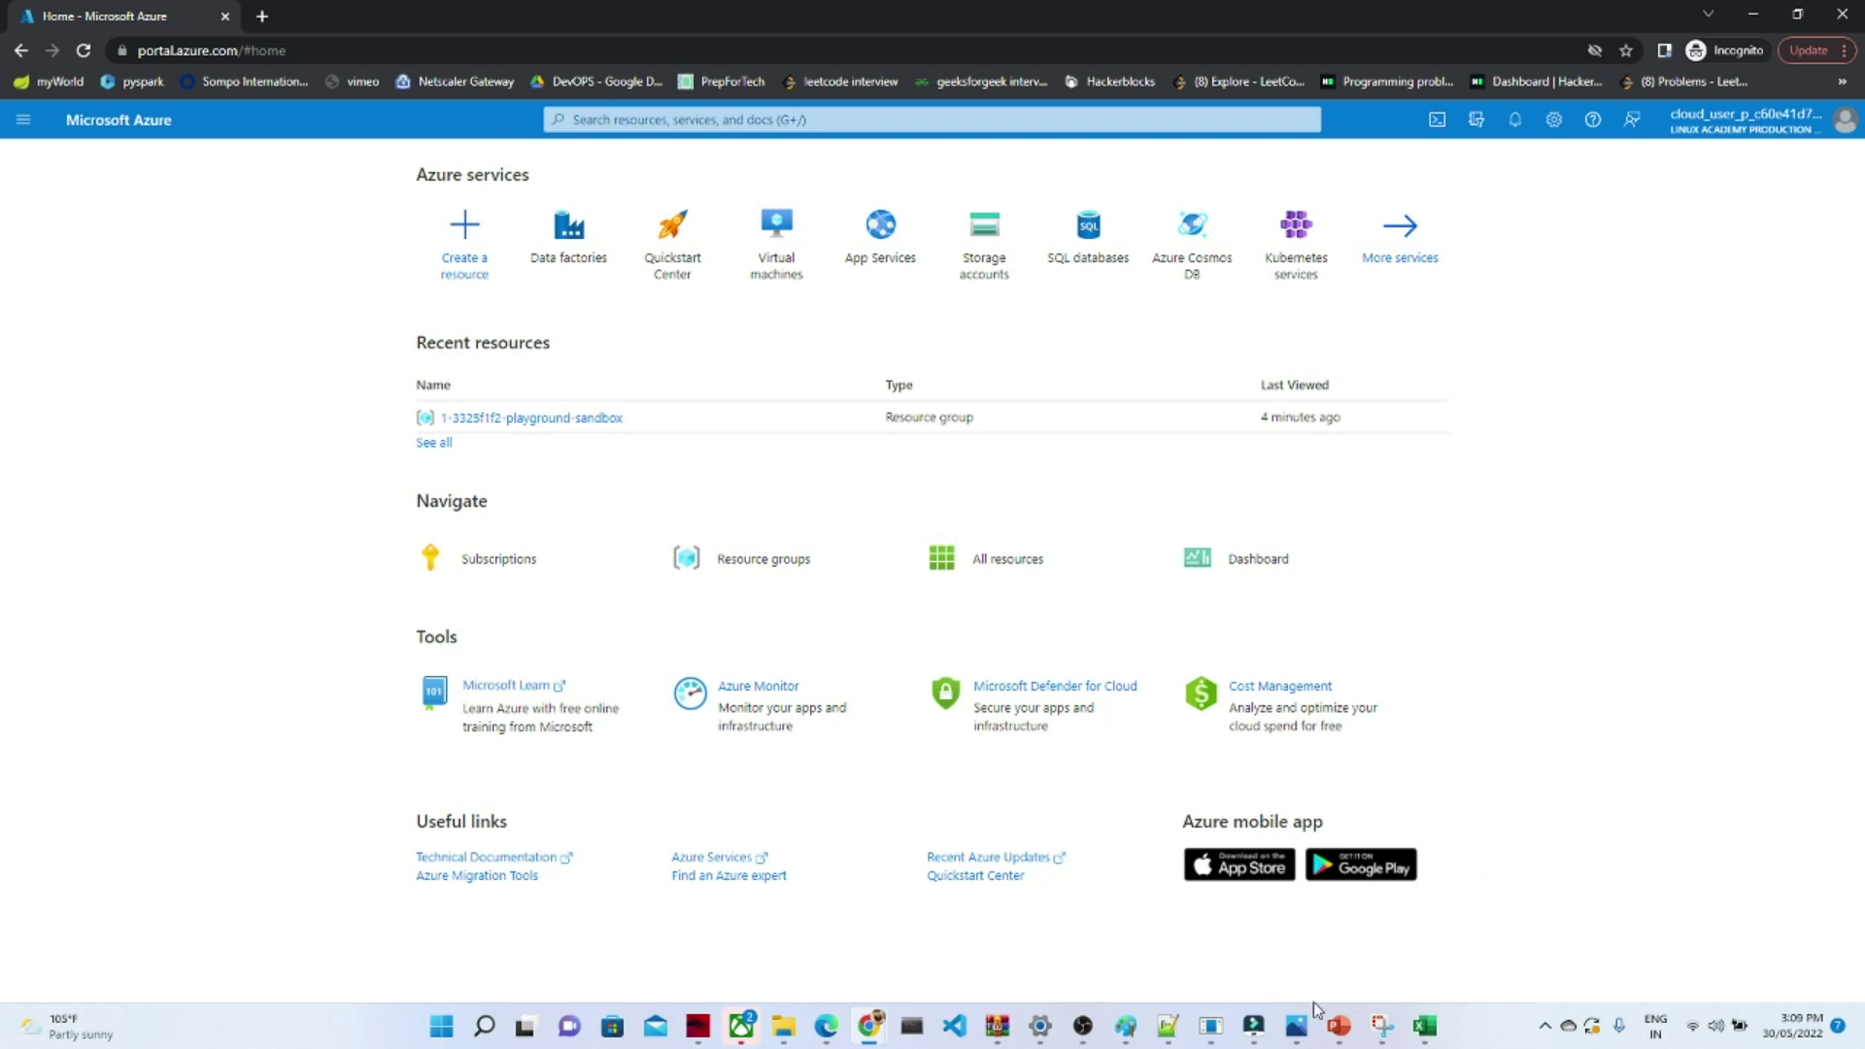
- Show the raw-to-curated copy activity diagram in Paint, discarding an empty text box
left_click(1126, 1026)
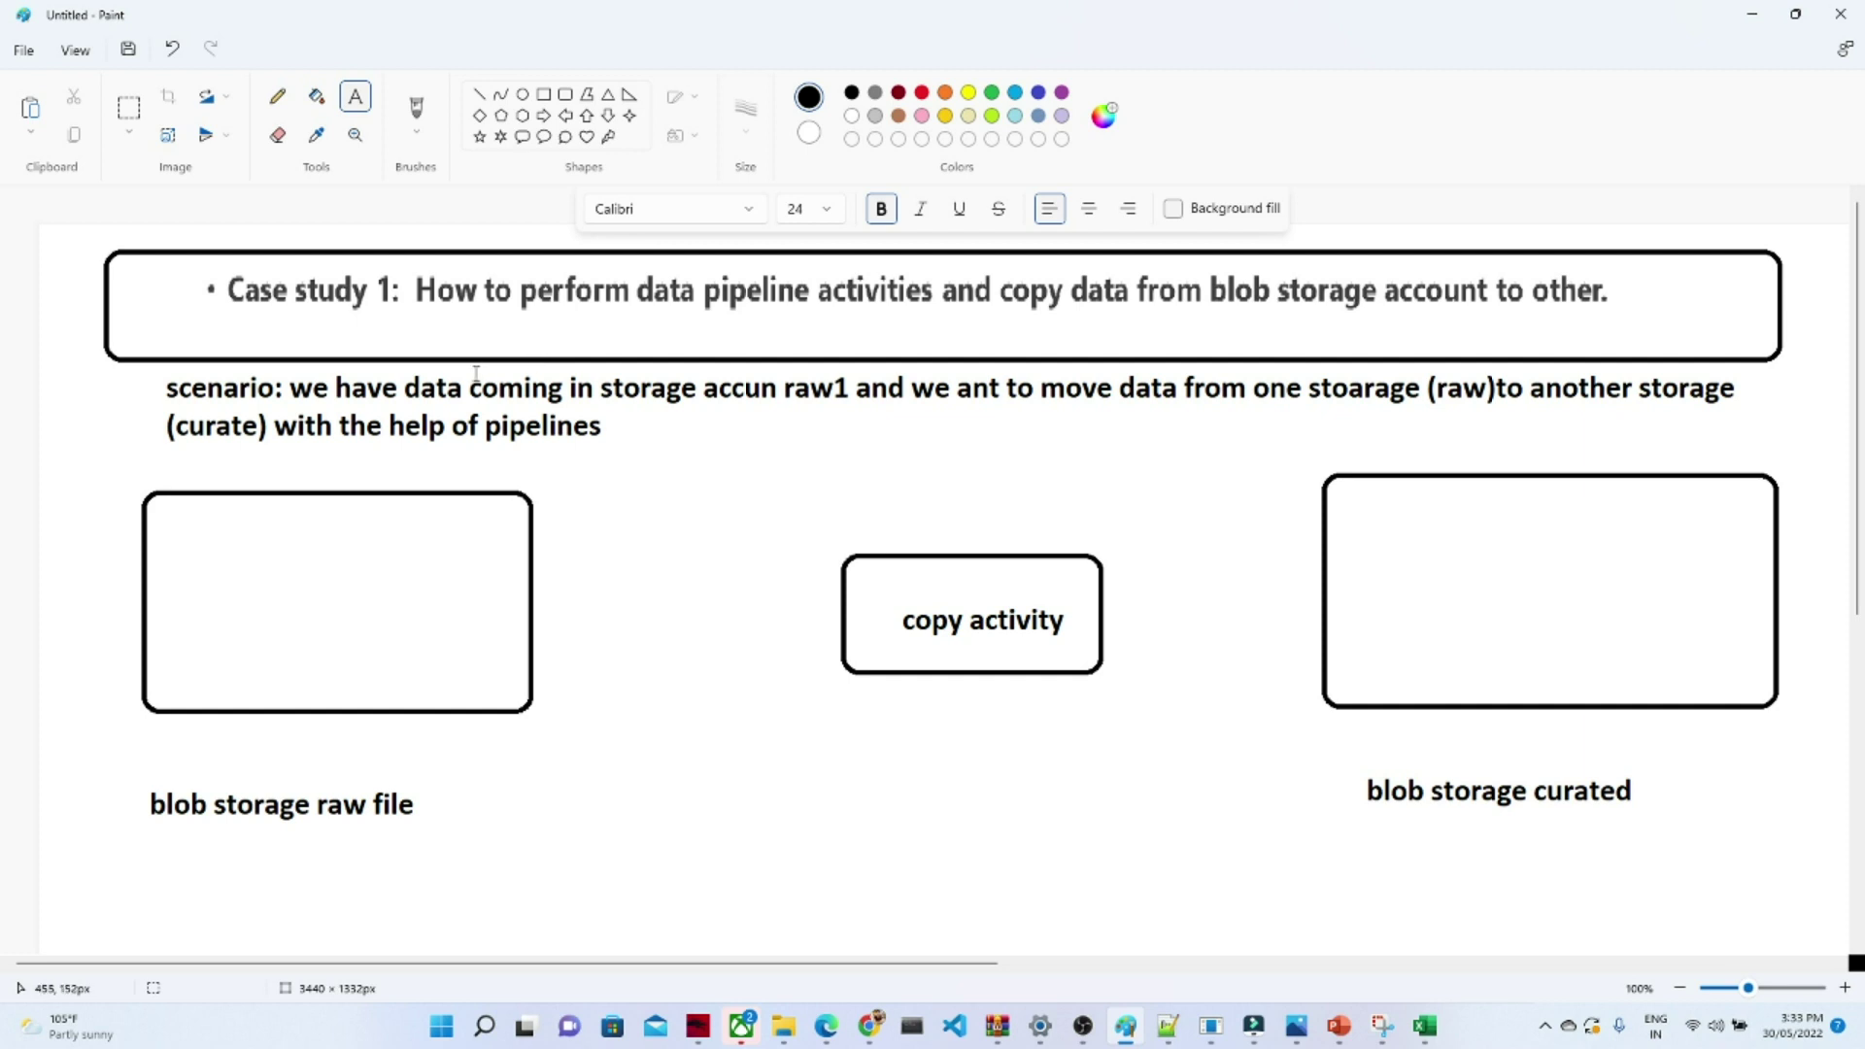
left_click(446, 401)
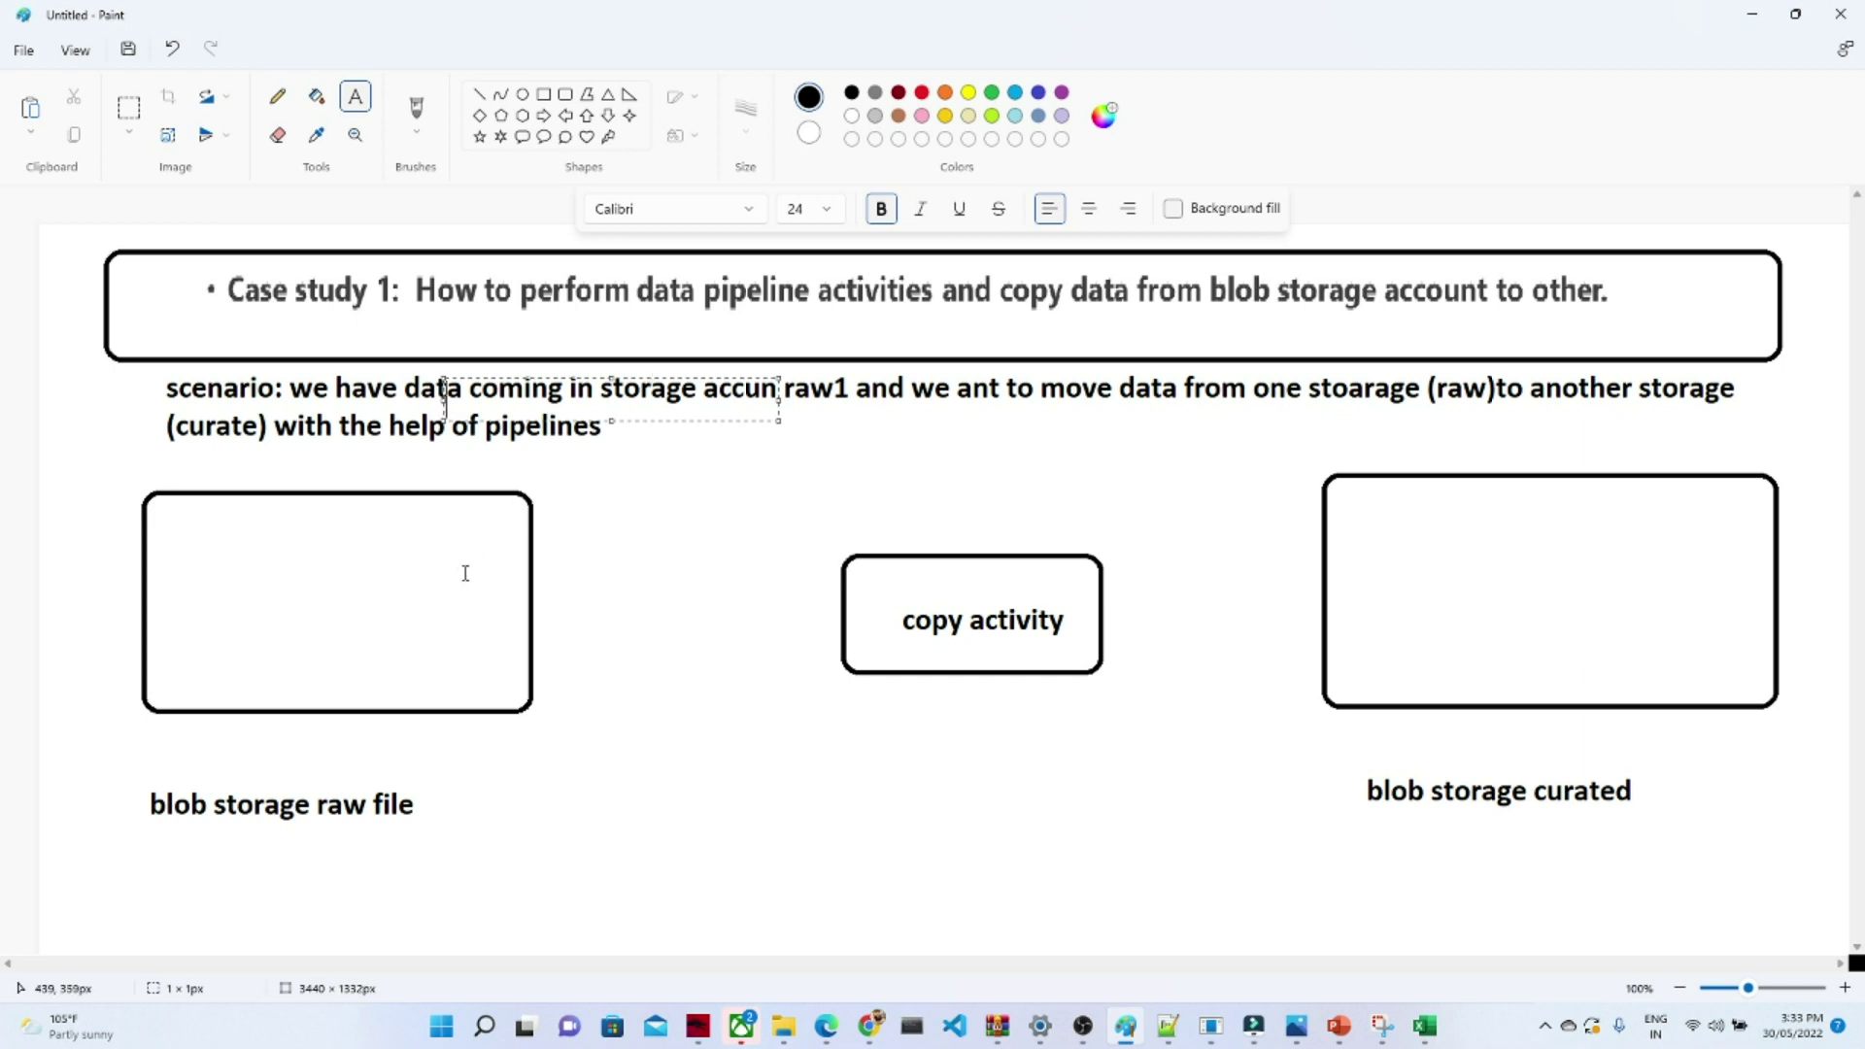
left_click(789, 408)
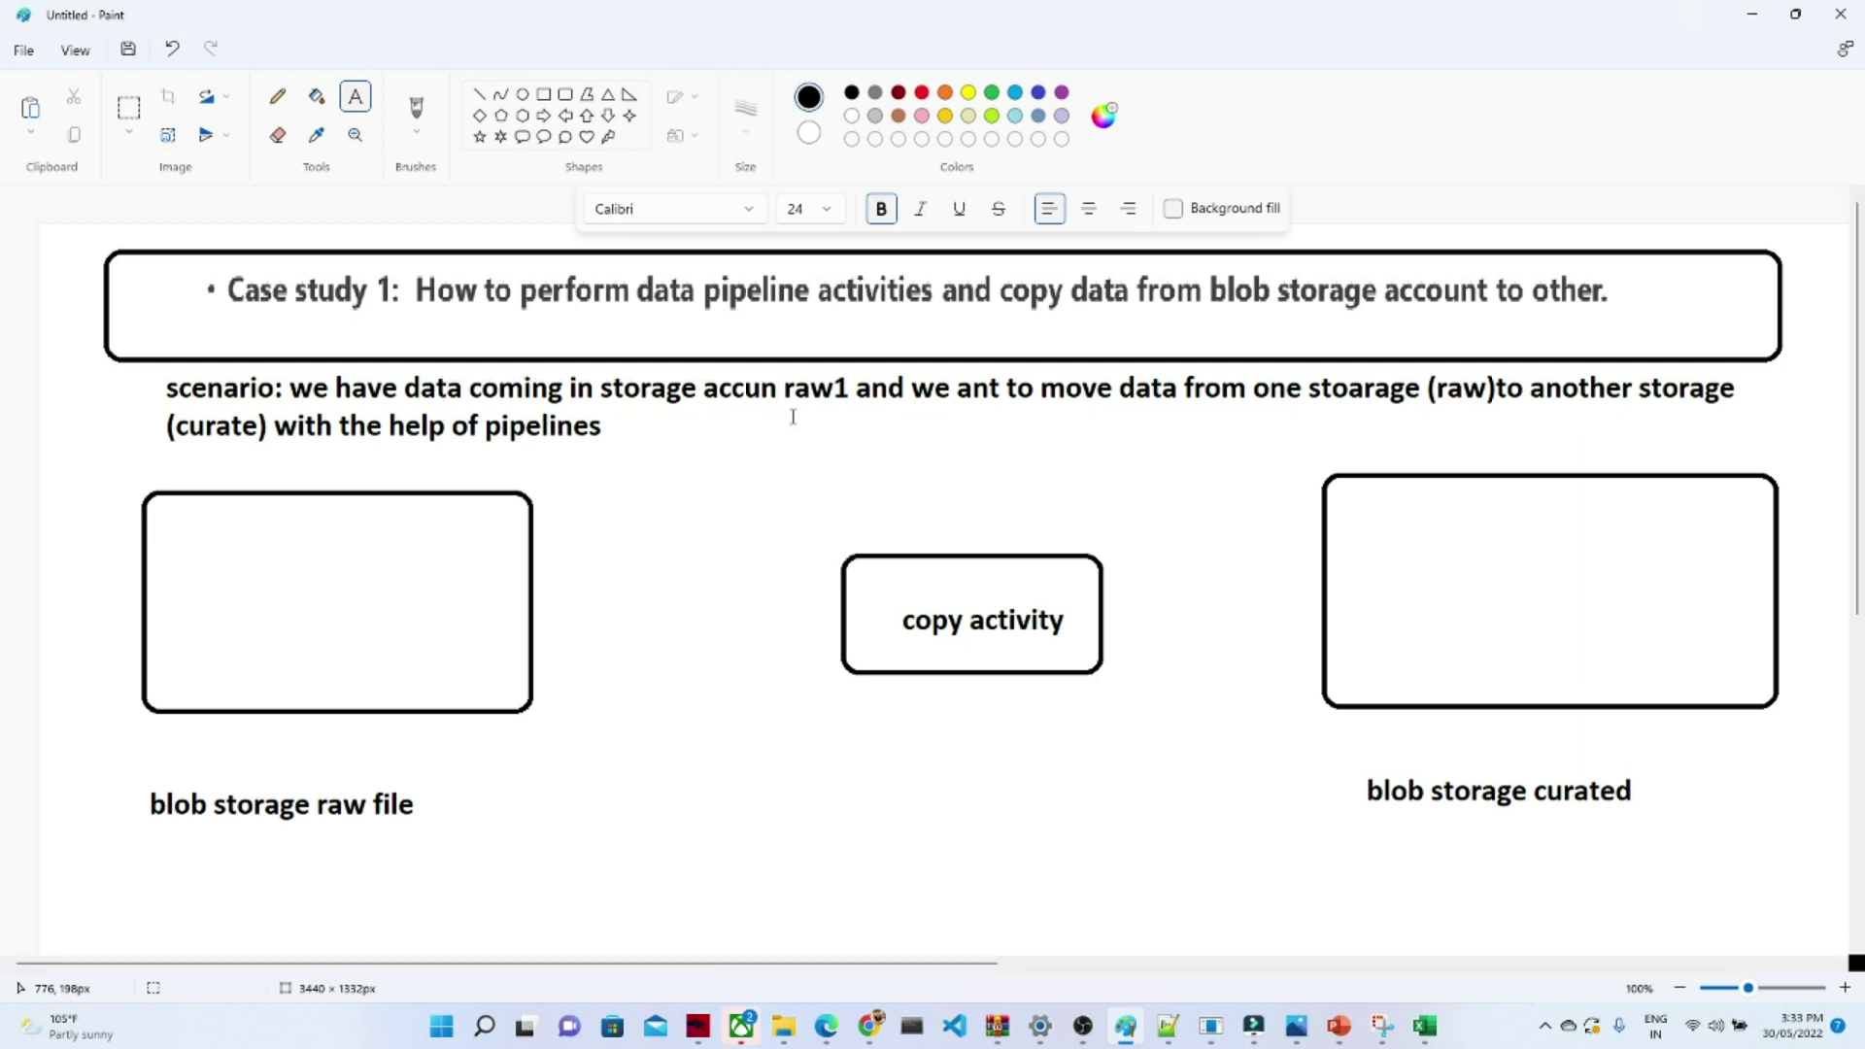
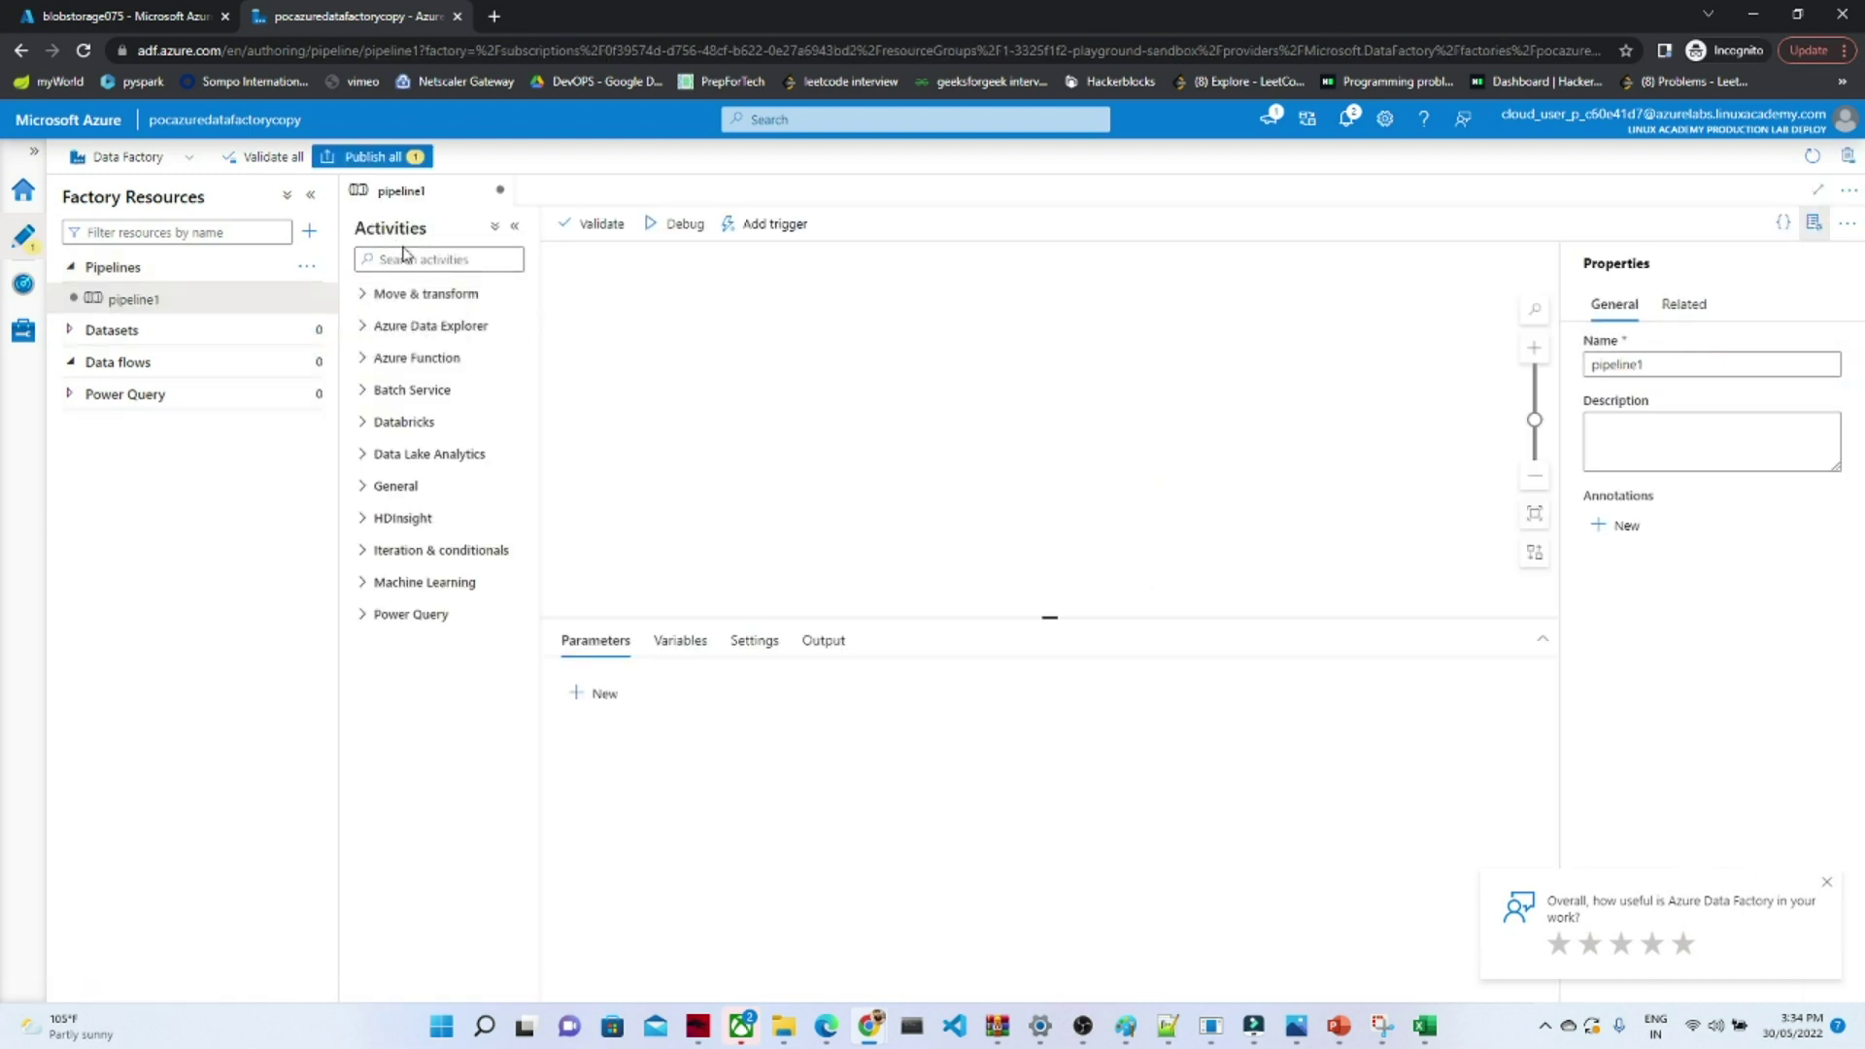
- Expand the Move & transform, Databricks, General, HDInsight and other activity categories to browse the list
left_click(365, 297)
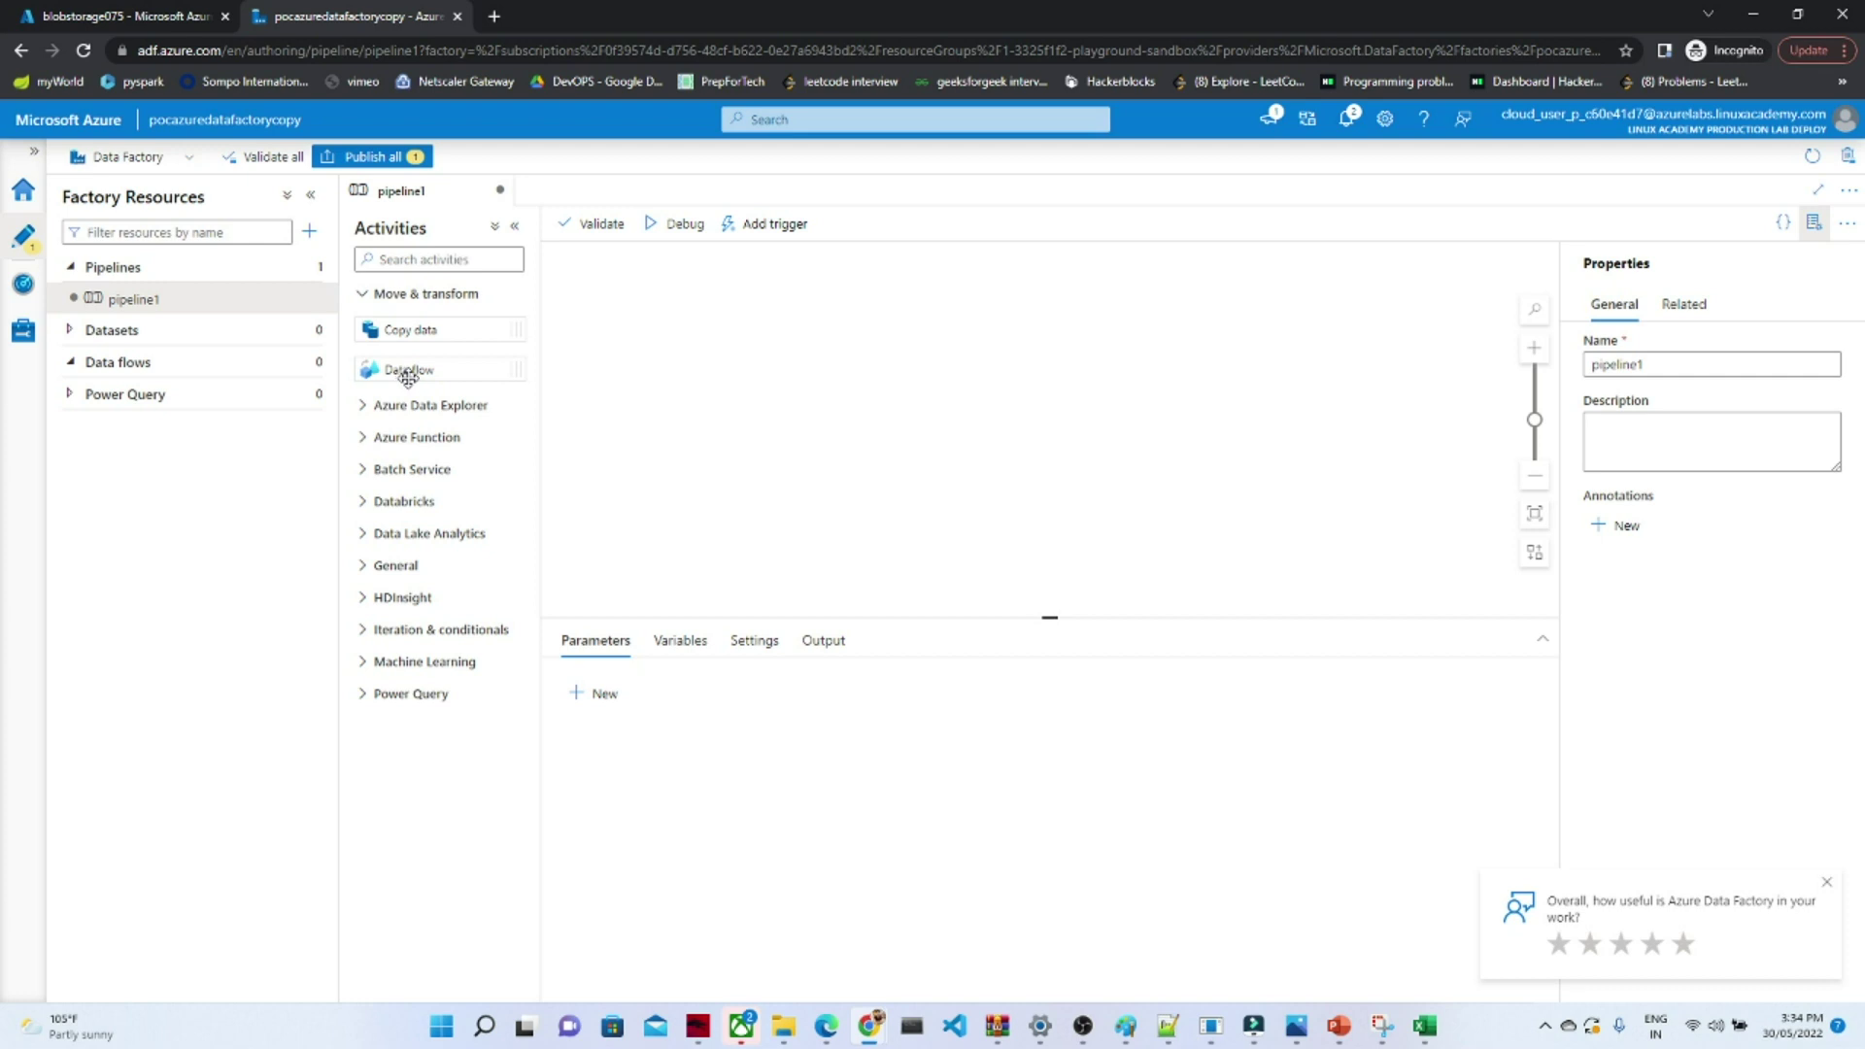
left_click(367, 408)
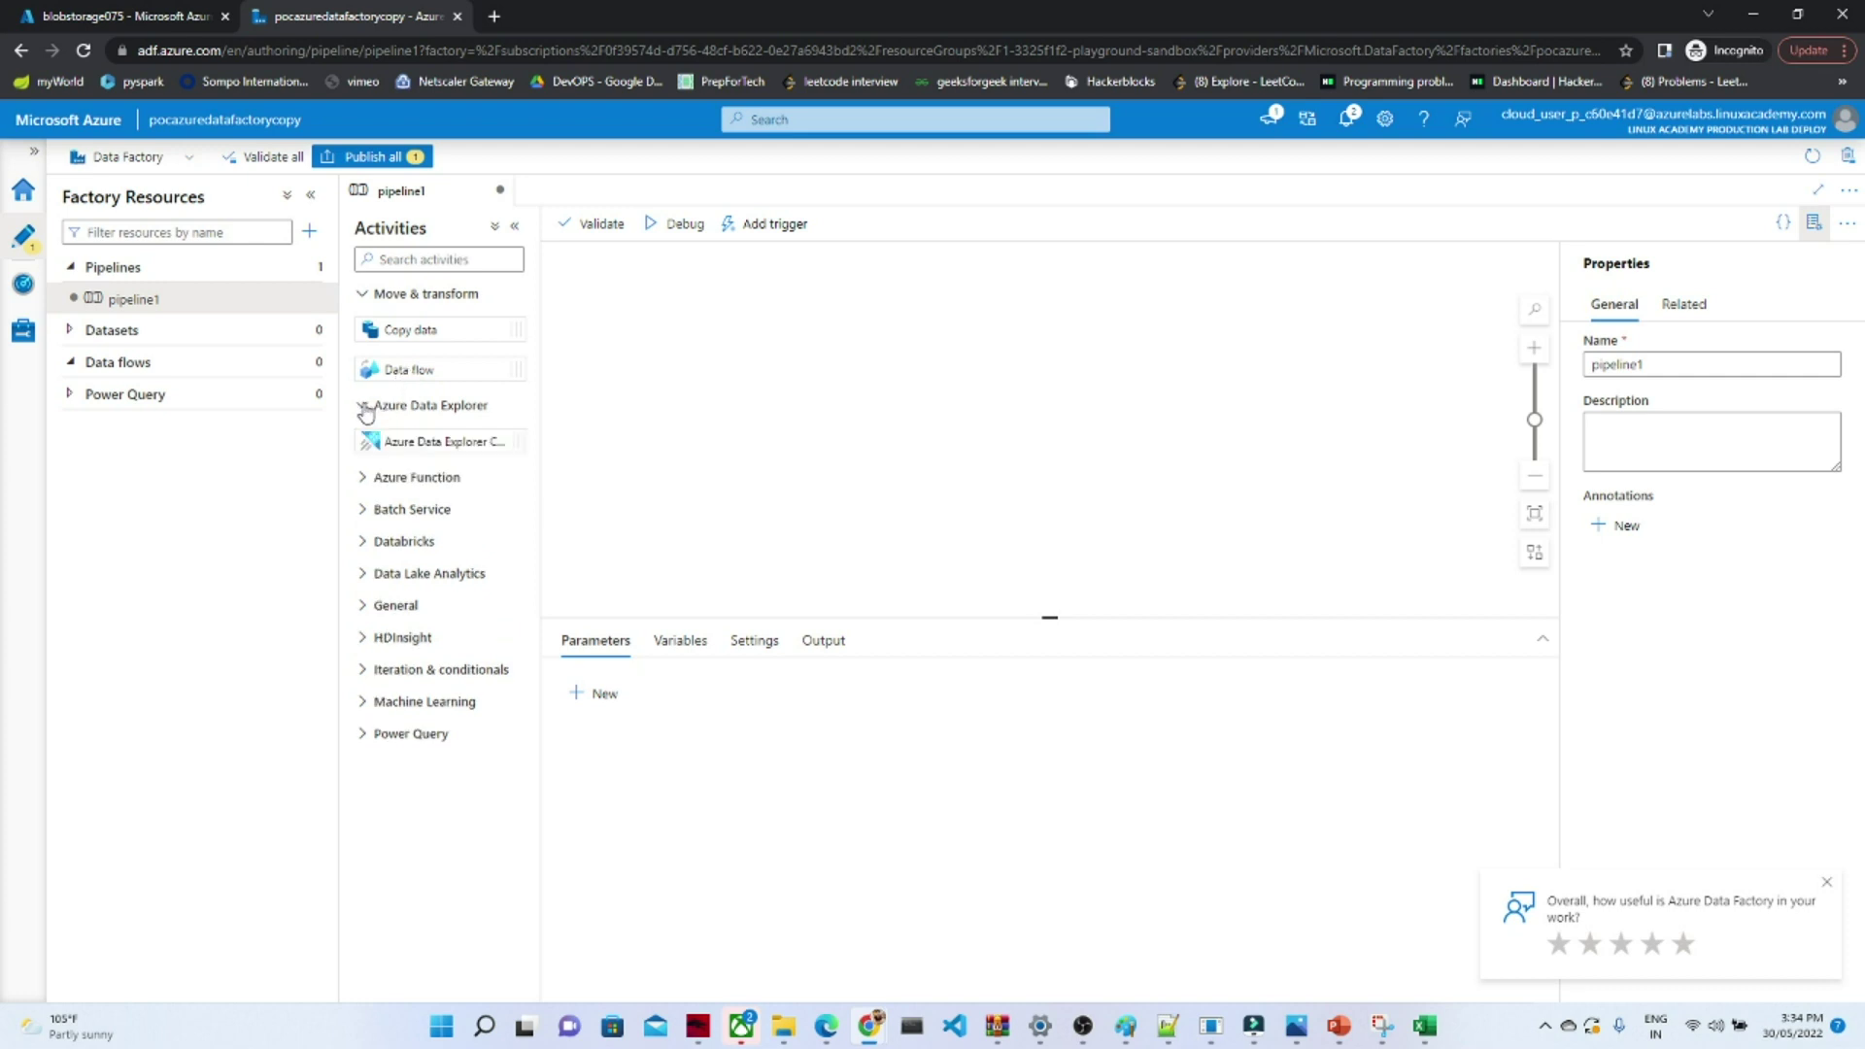
left_click(363, 482)
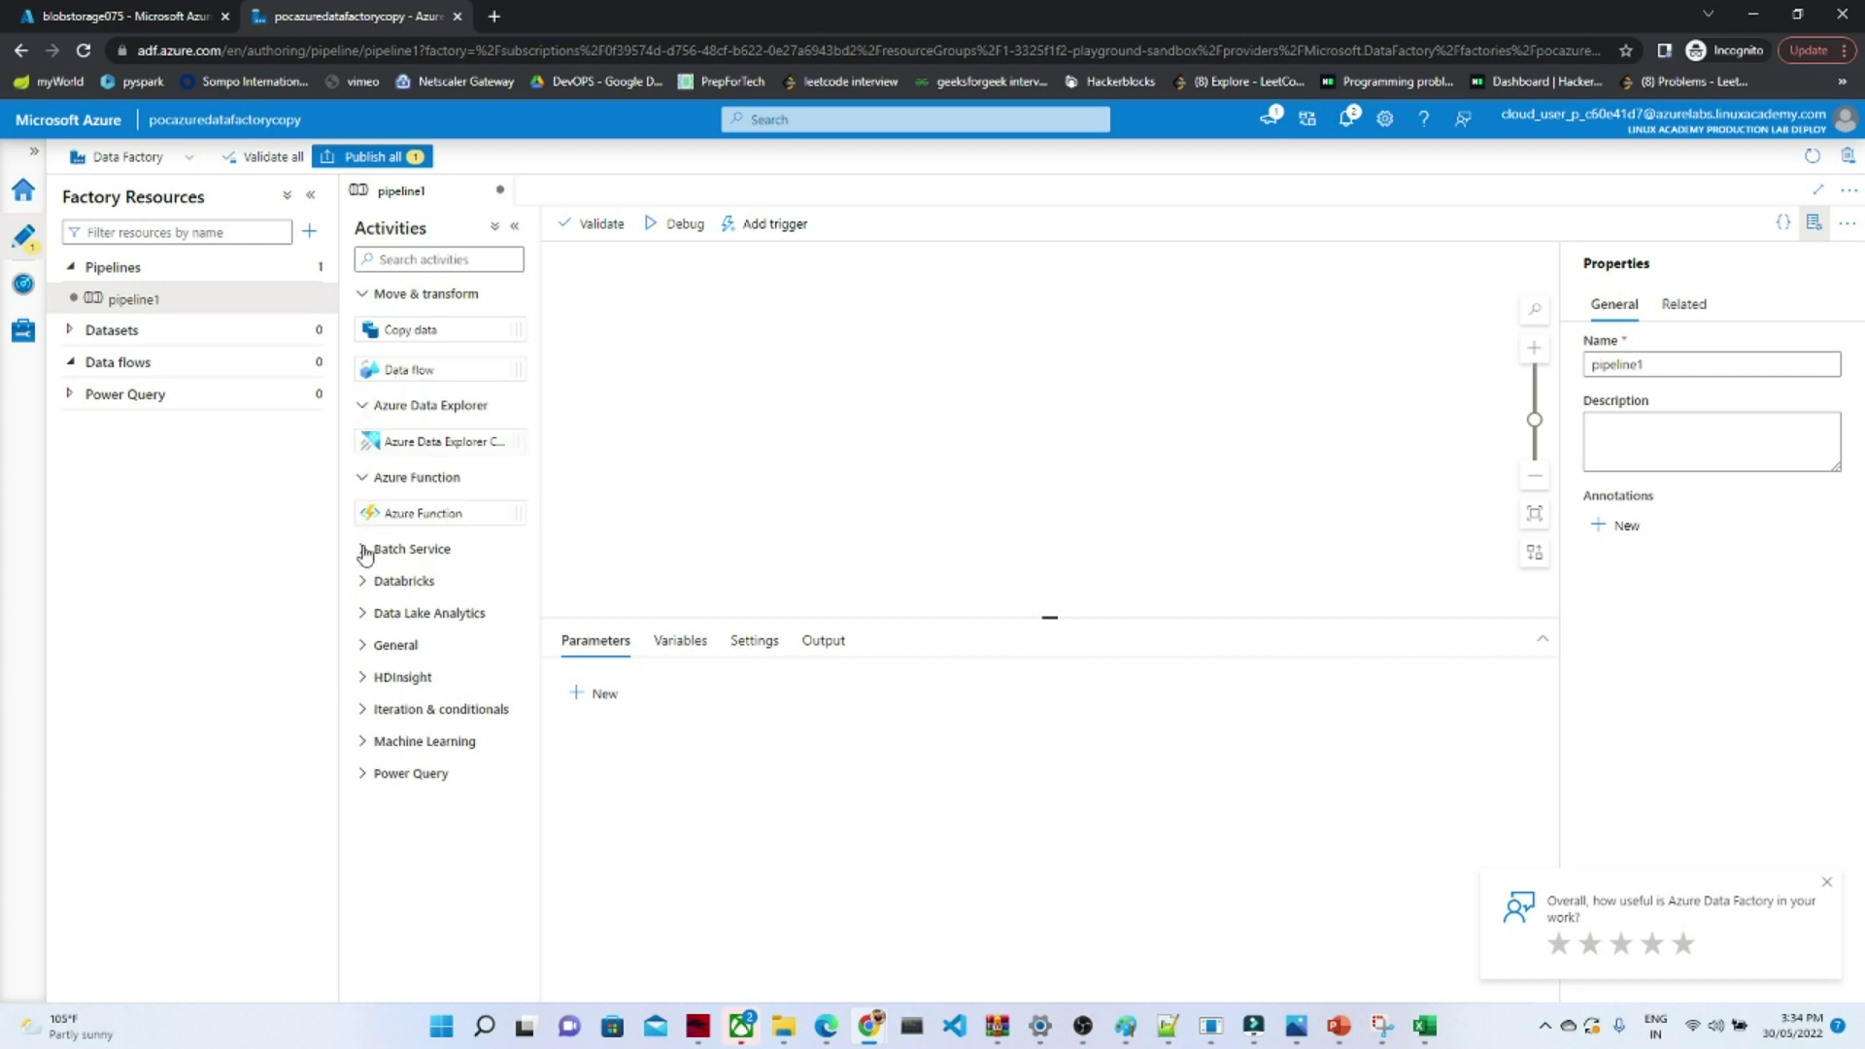
left_click(366, 550)
left_click(363, 622)
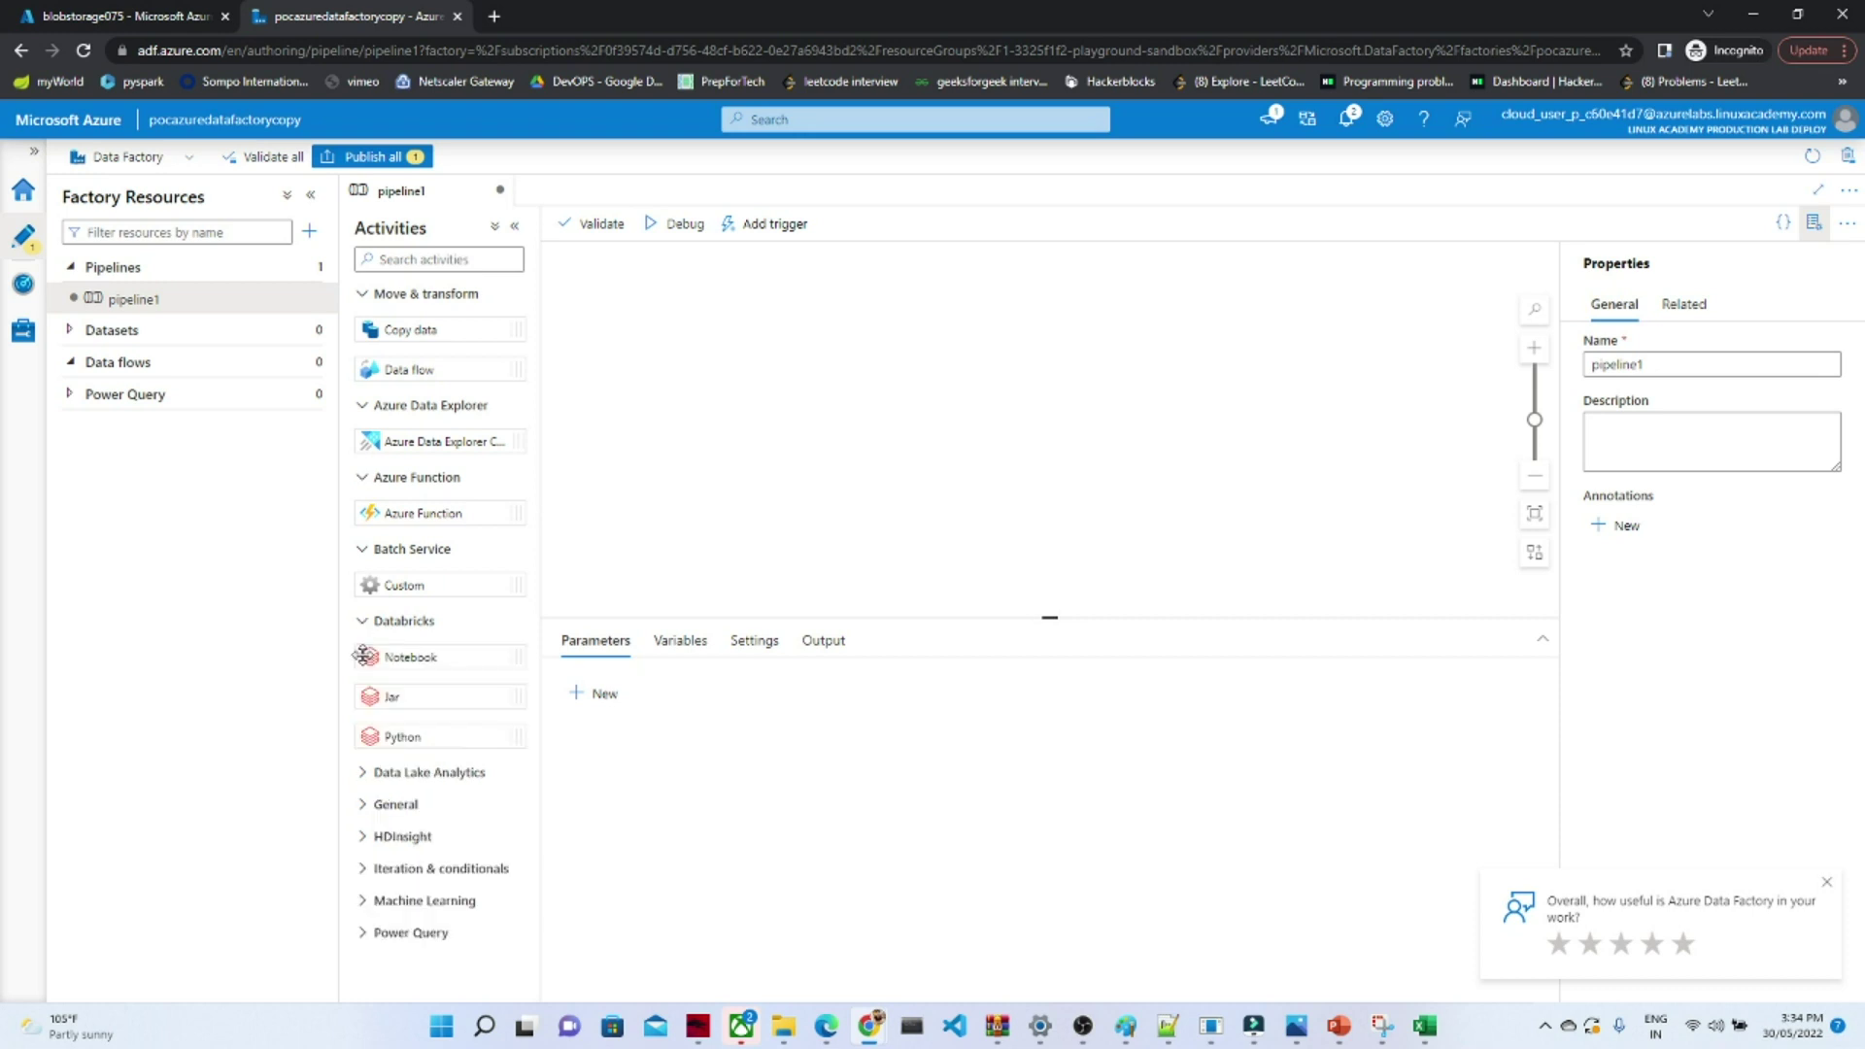
left_click(363, 774)
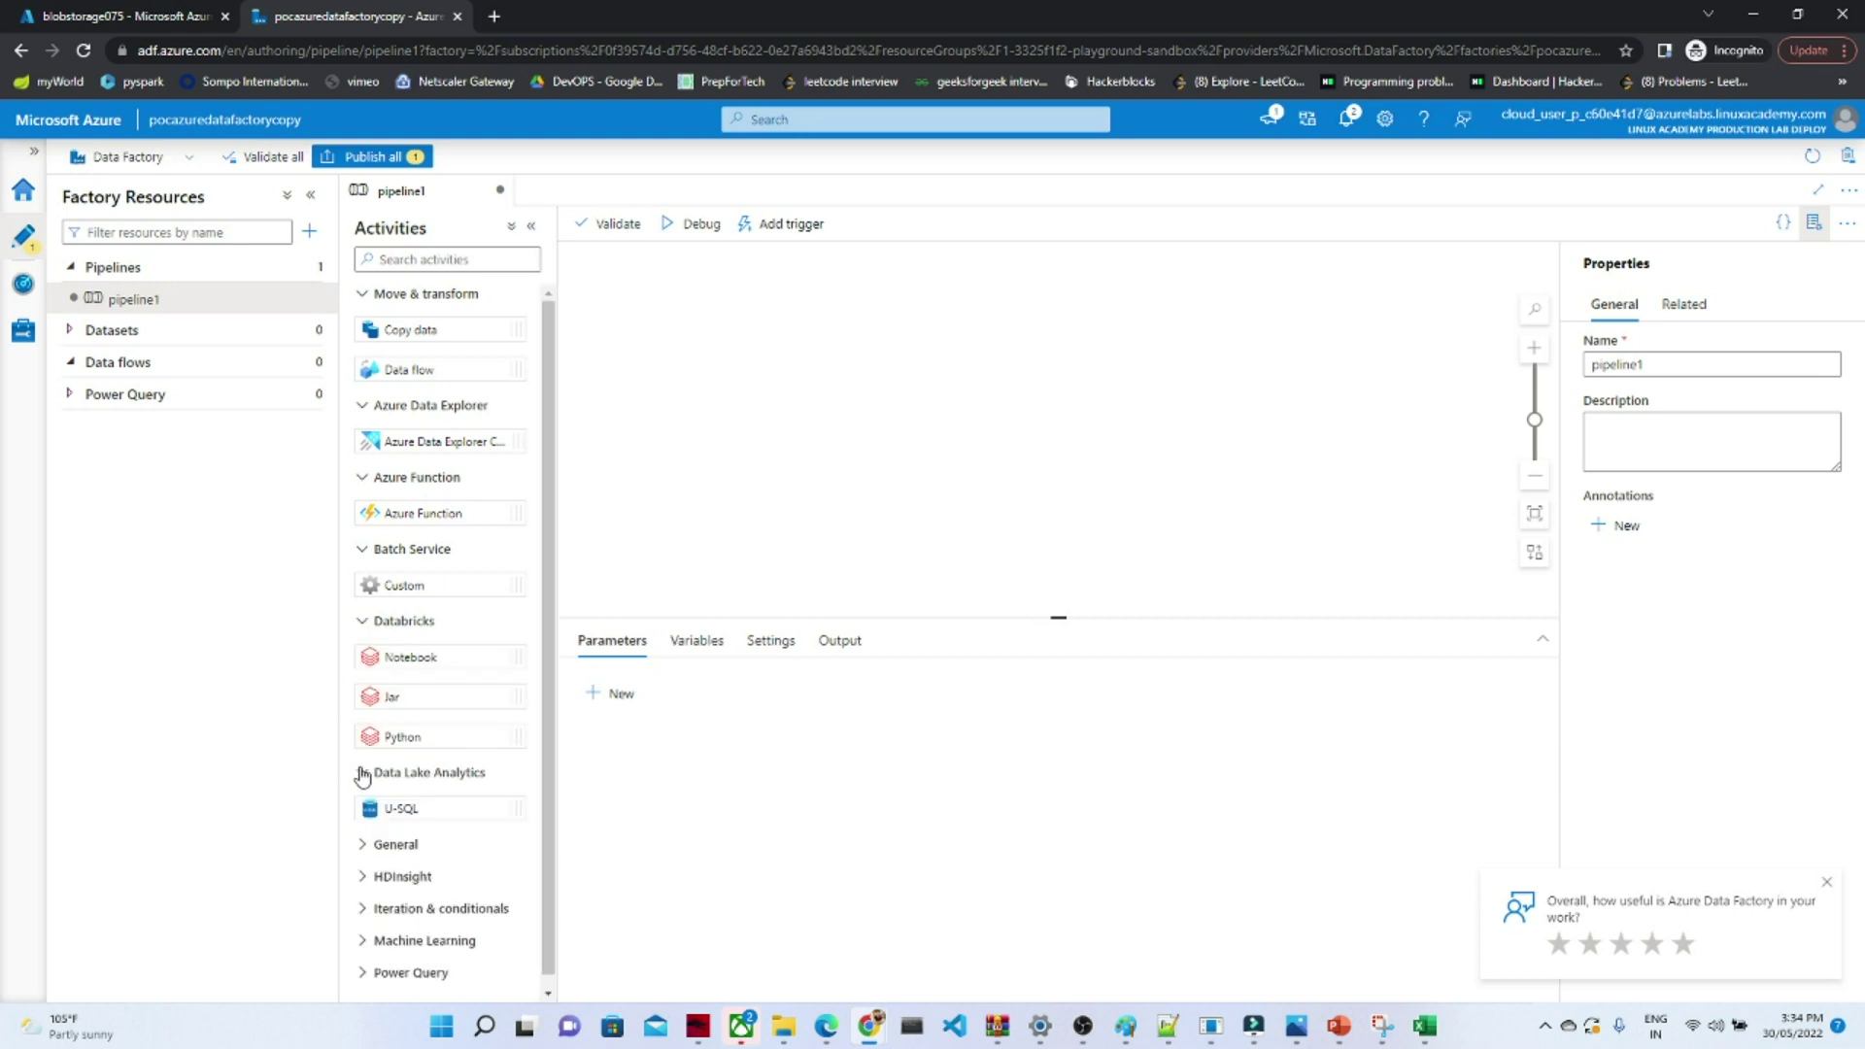
left_click(363, 845)
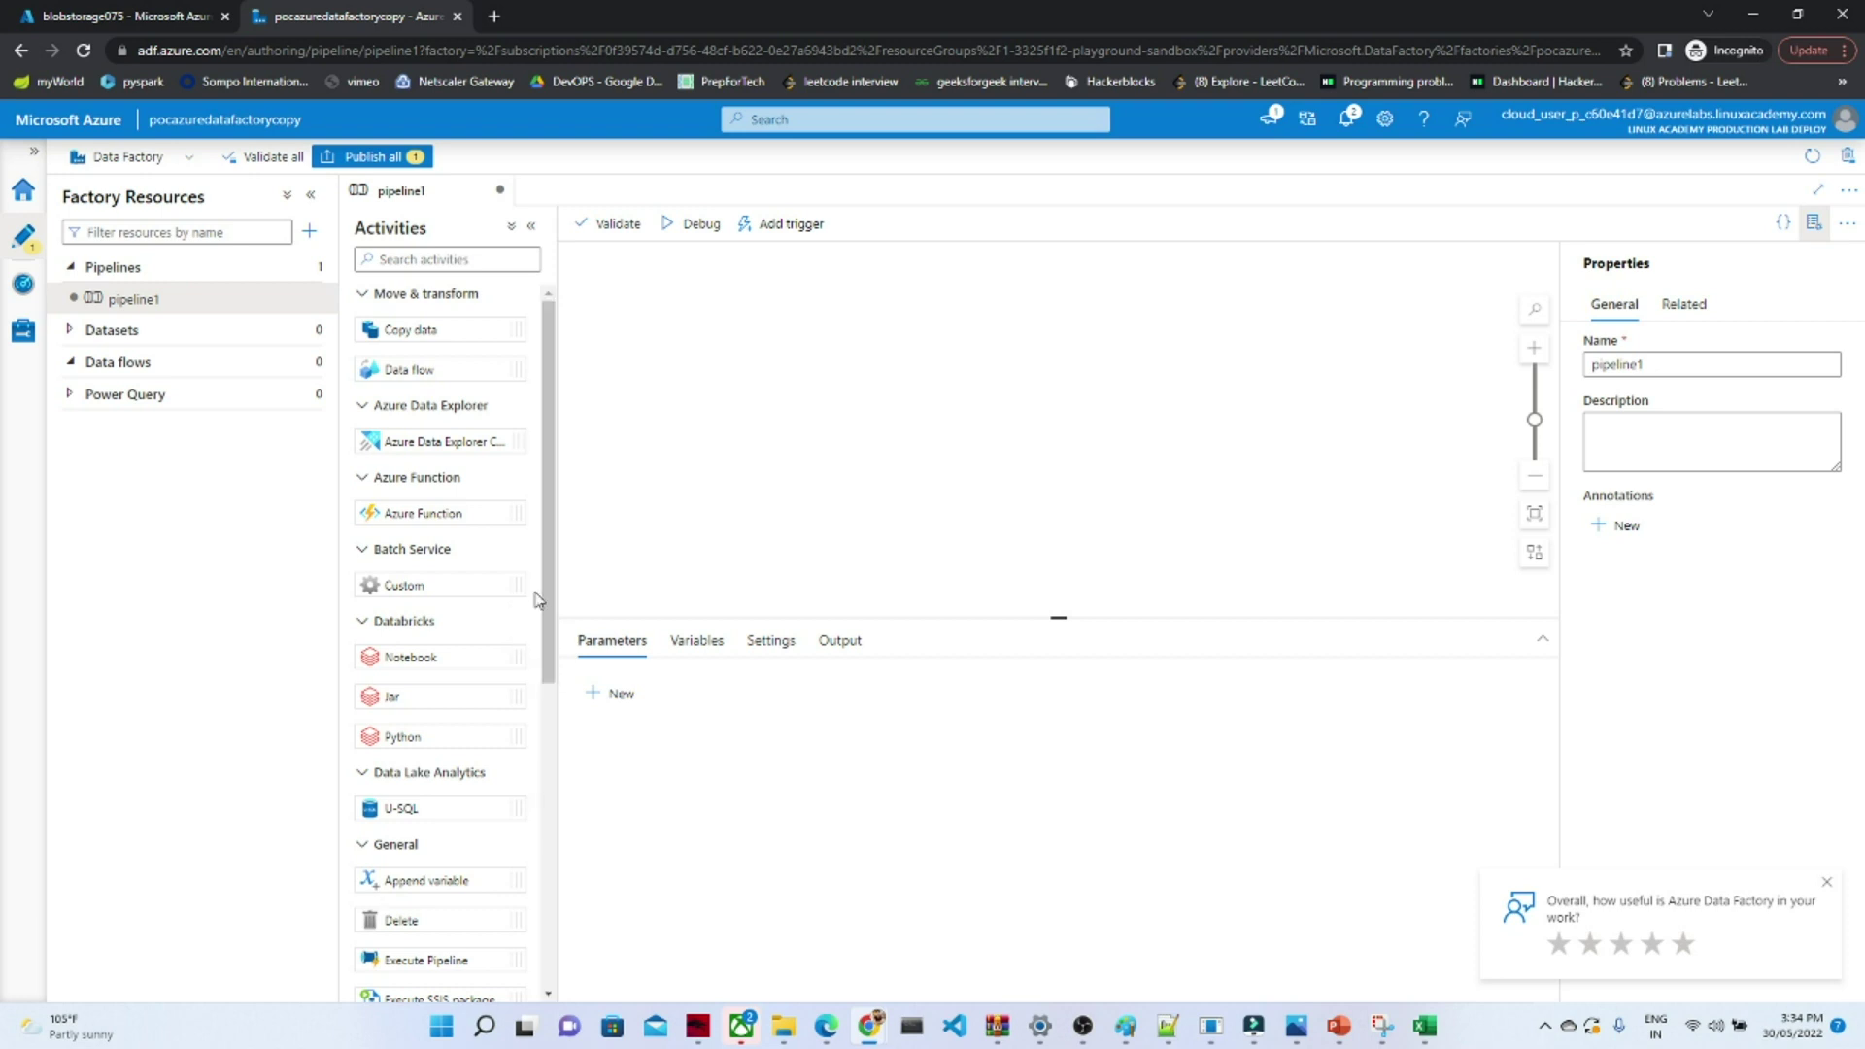
left_click_drag(544, 599, 561, 916)
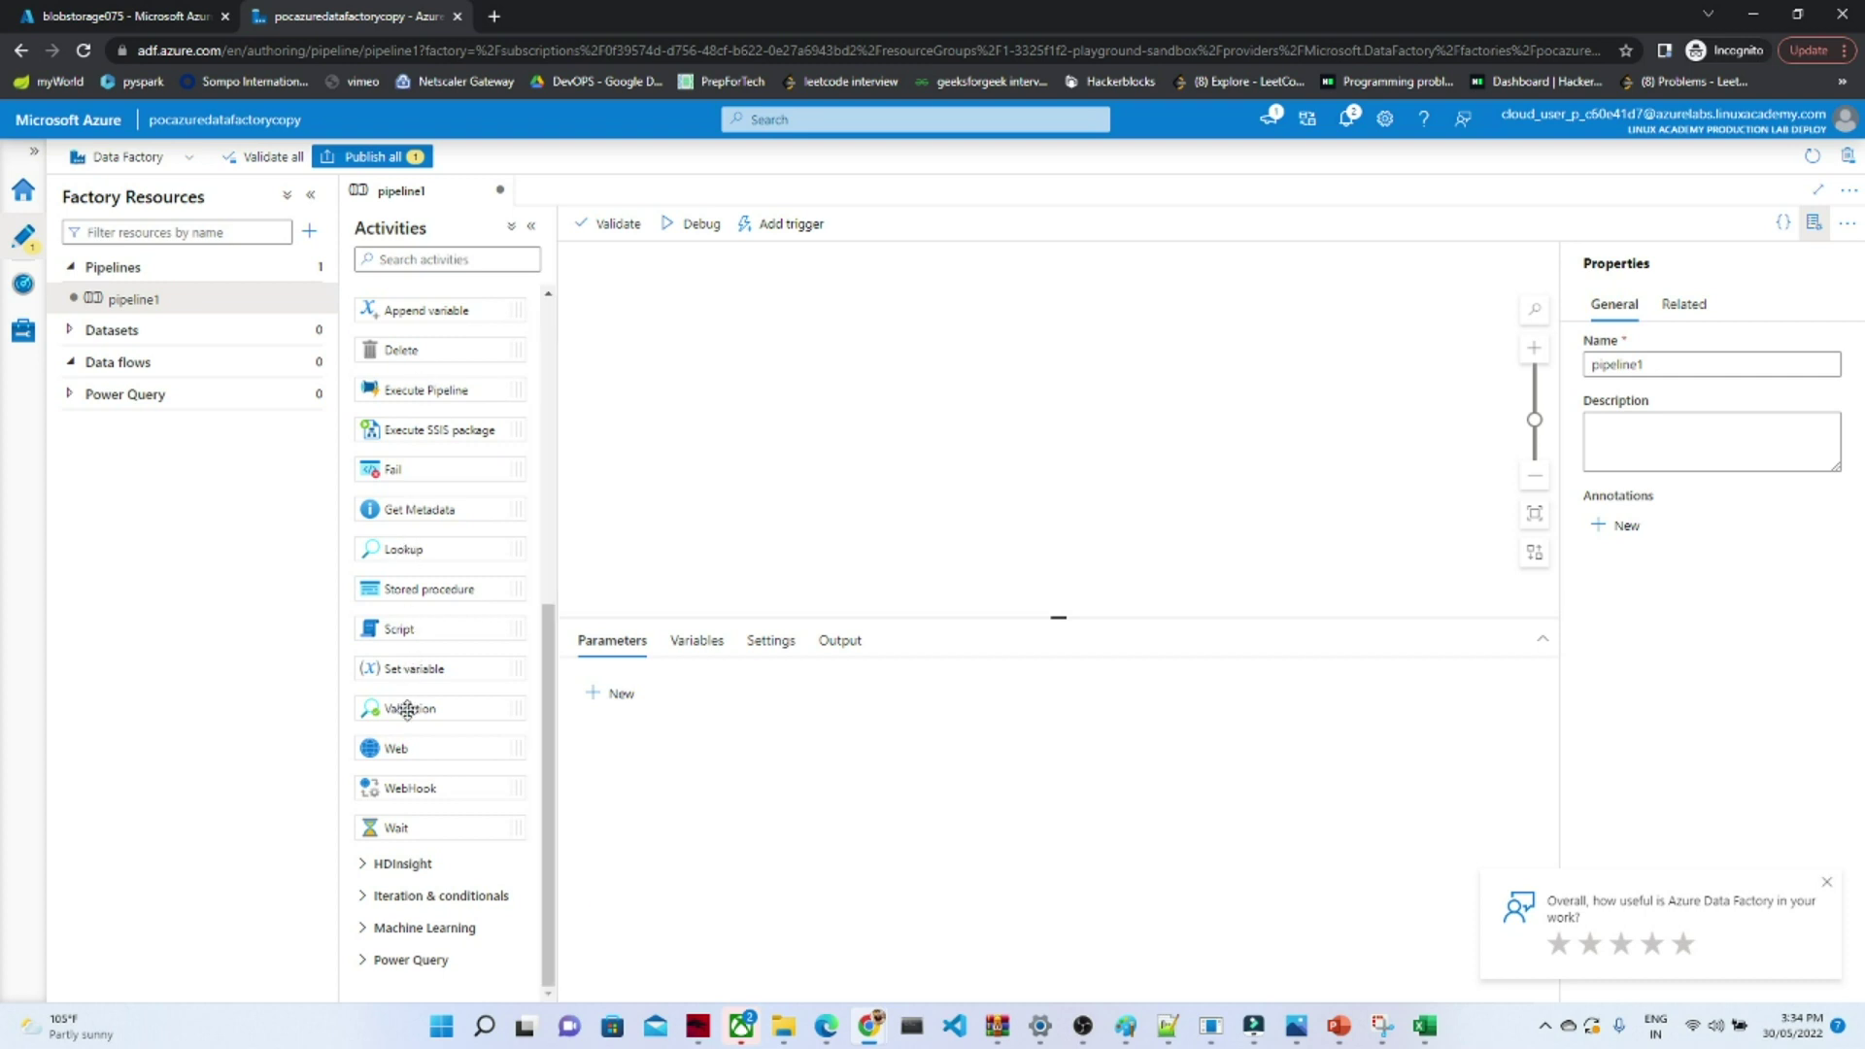
left_click(367, 875)
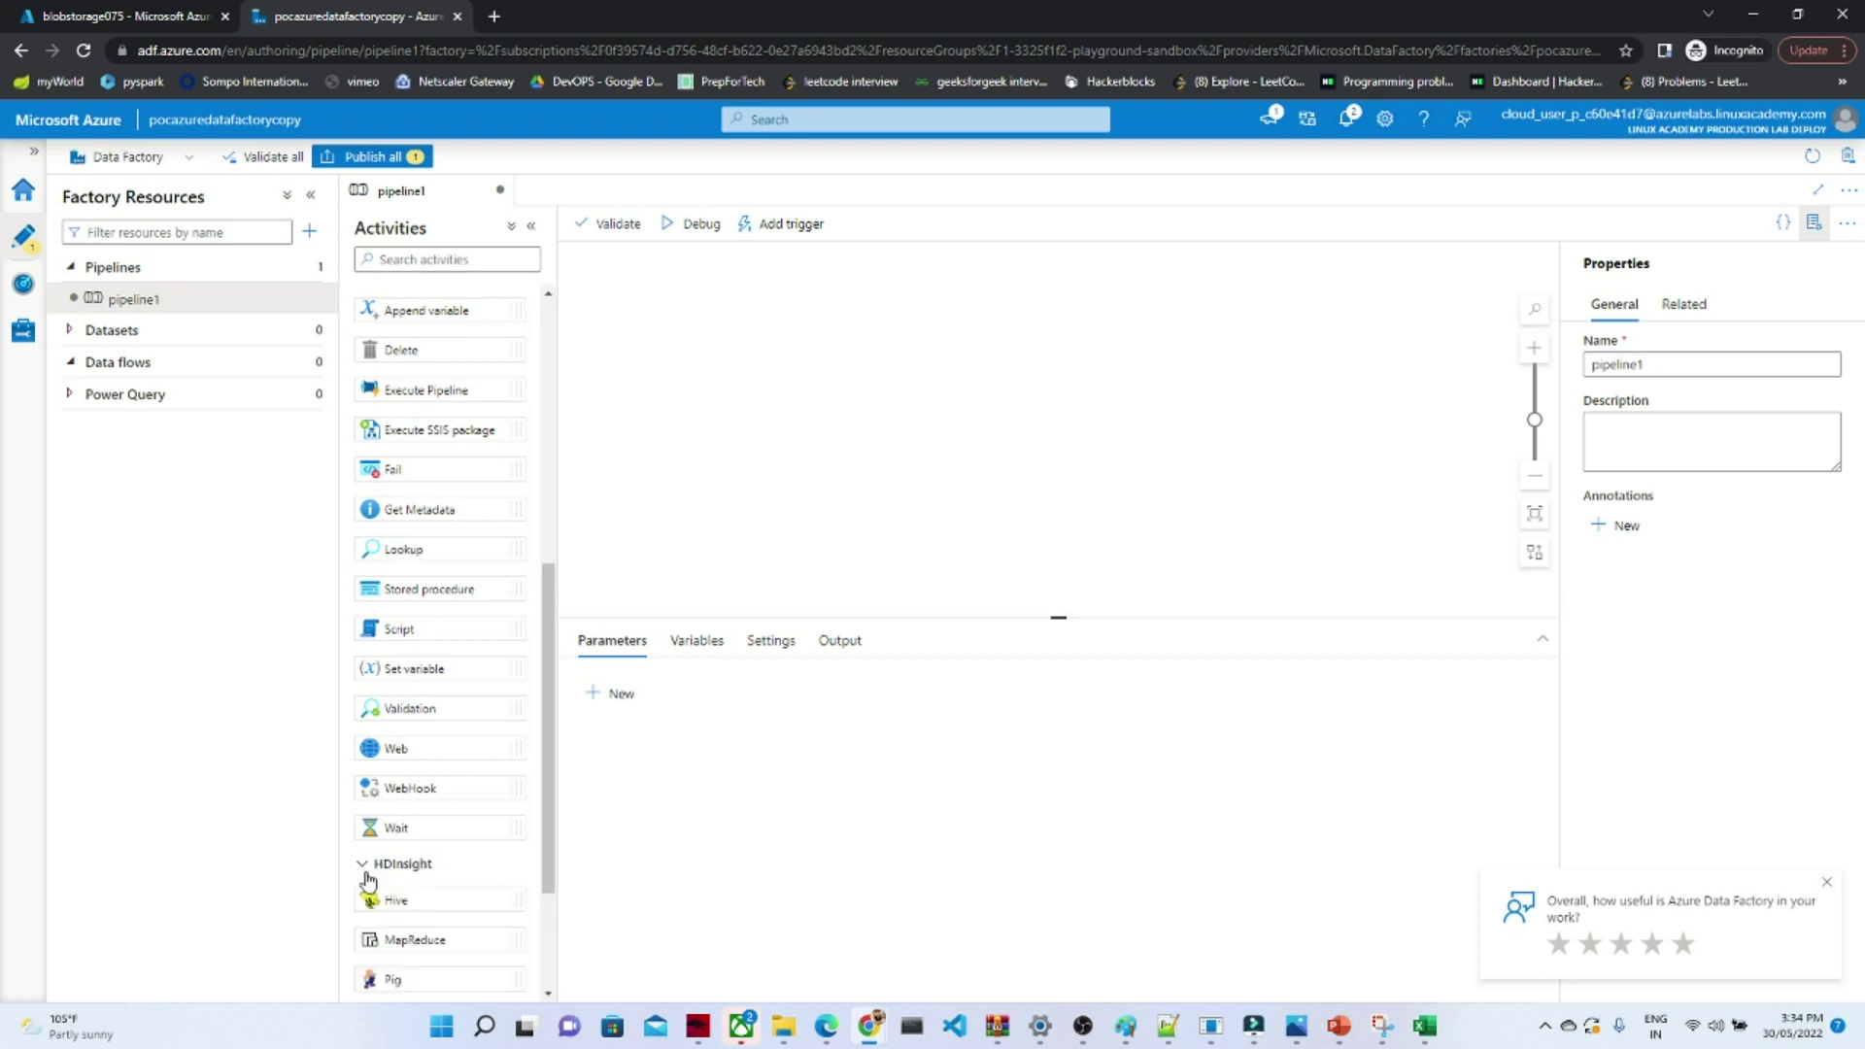
left_click_drag(550, 864, 530, 452)
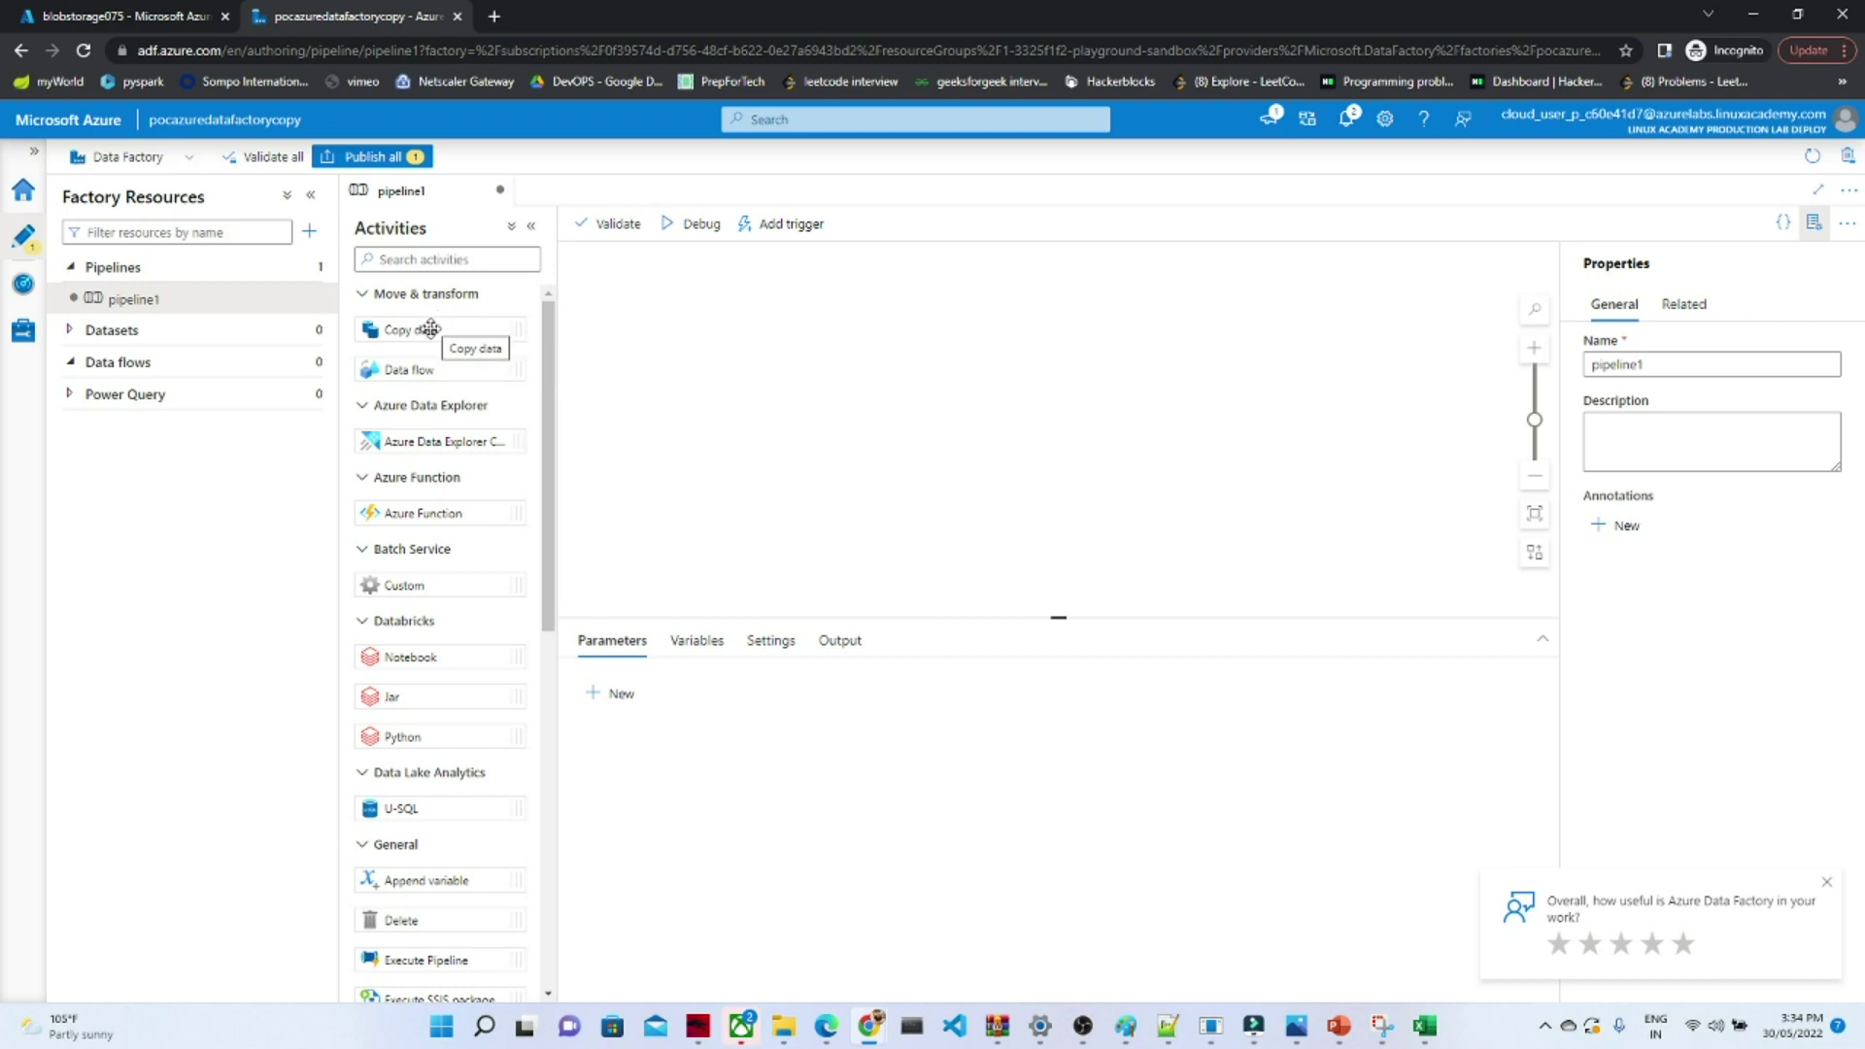
- Place a Copy data activity on pipeline1, rename it blobtoblobcopy, and show its Source settings
left_click_drag(430, 329, 1036, 356)
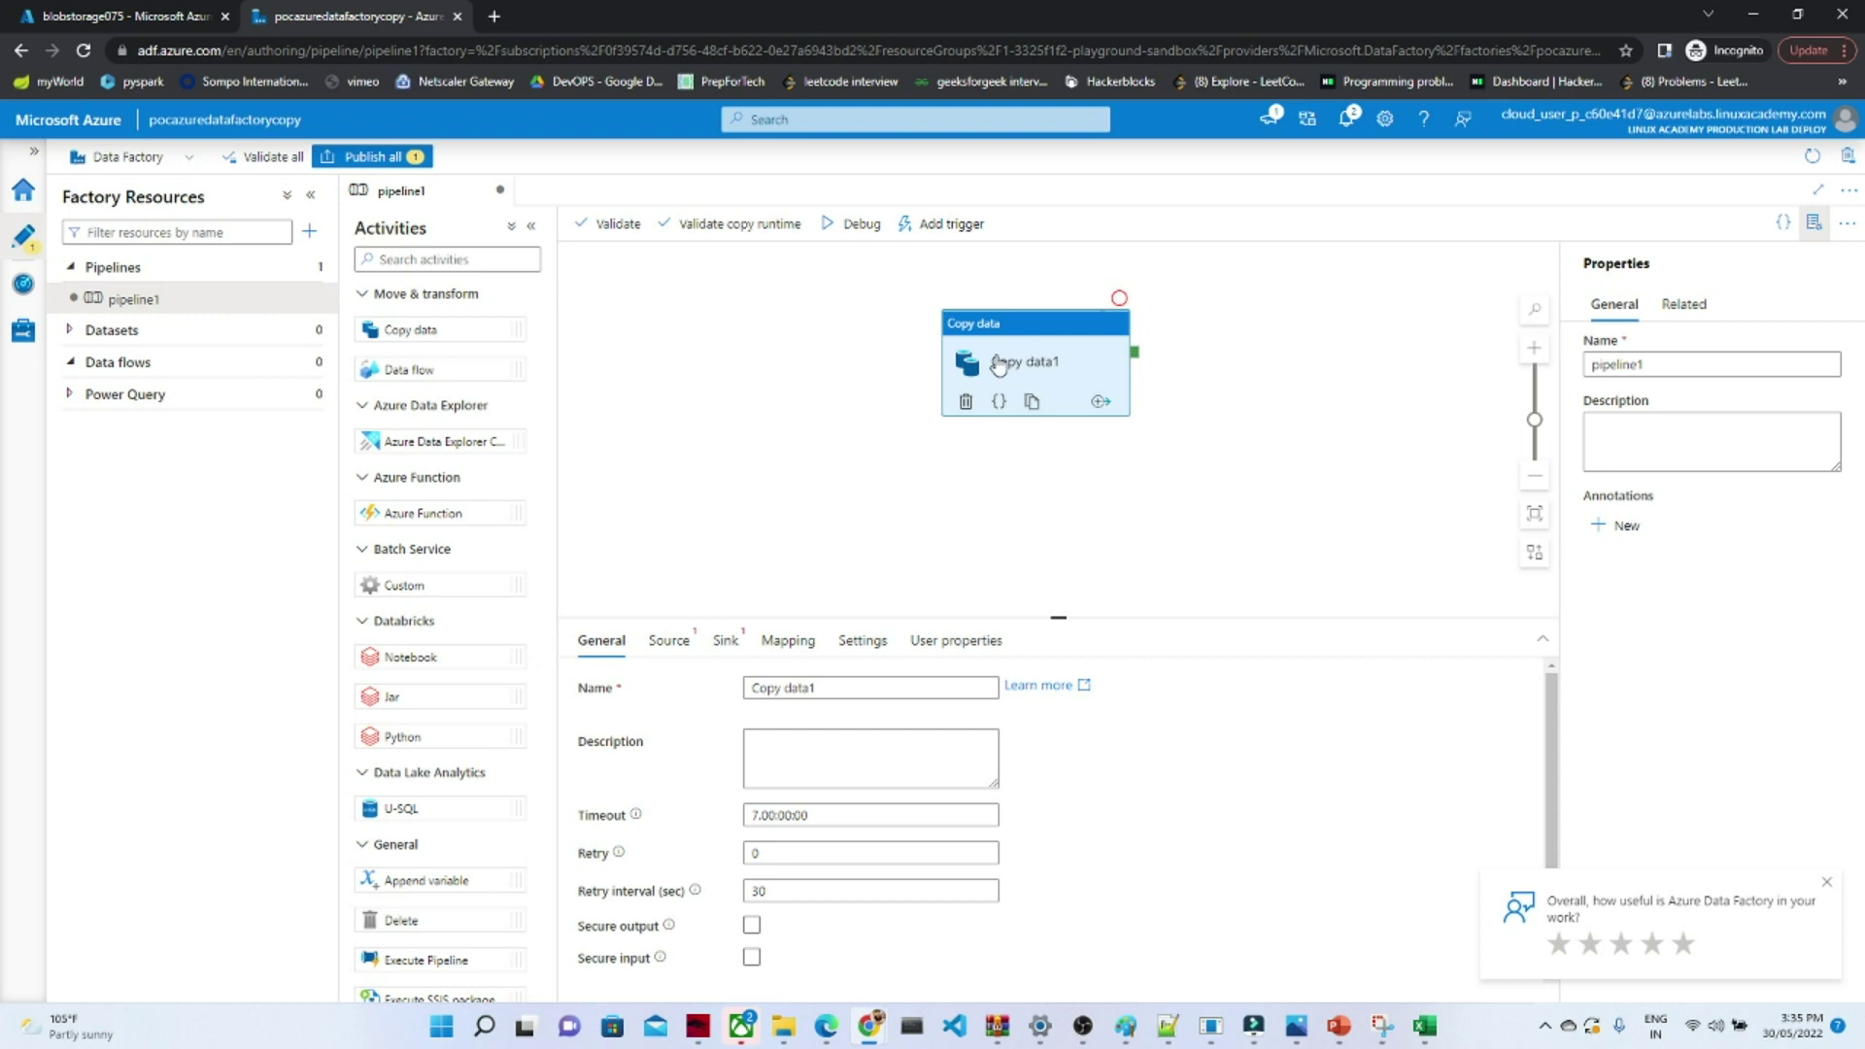
left_click(362, 295)
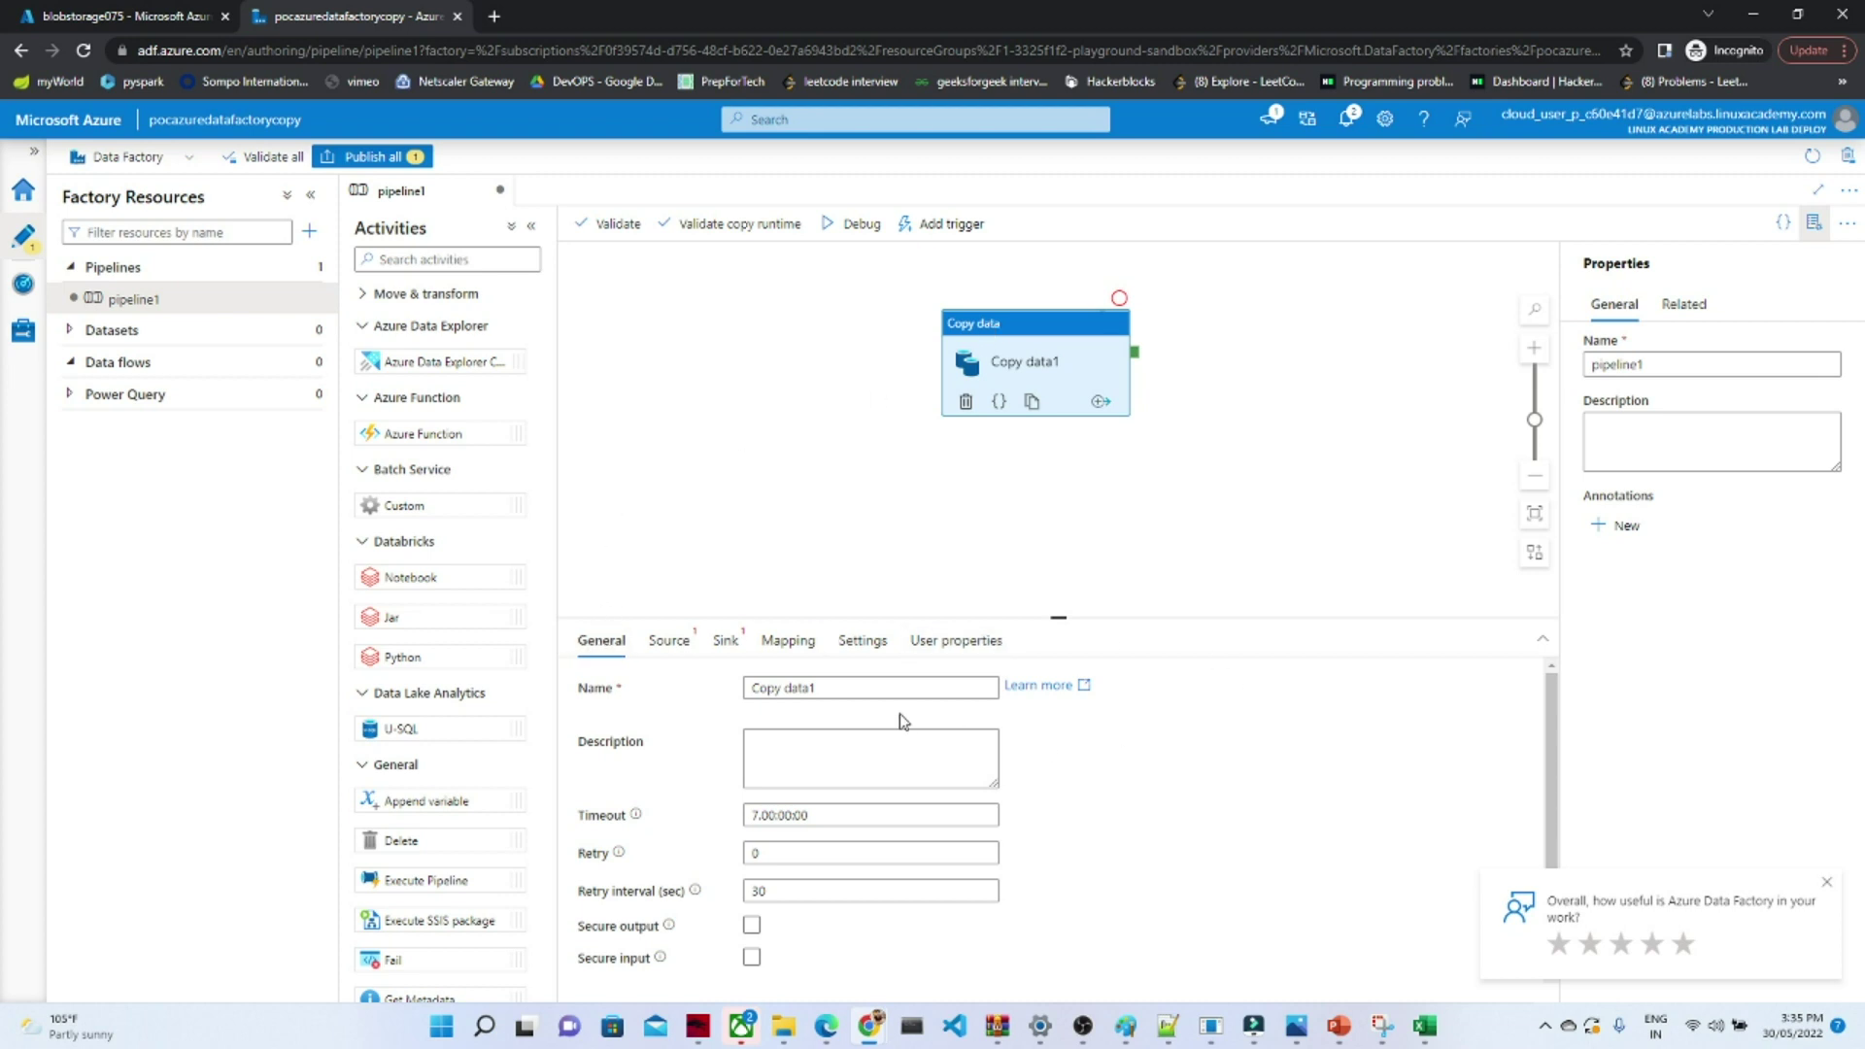
left_click(851, 691)
key("BackSpace")
key("BackSpace")
key("BackSpace")
key("BackSpace")
key("BackSpace")
key("BackSpace")
key("BackSpace")
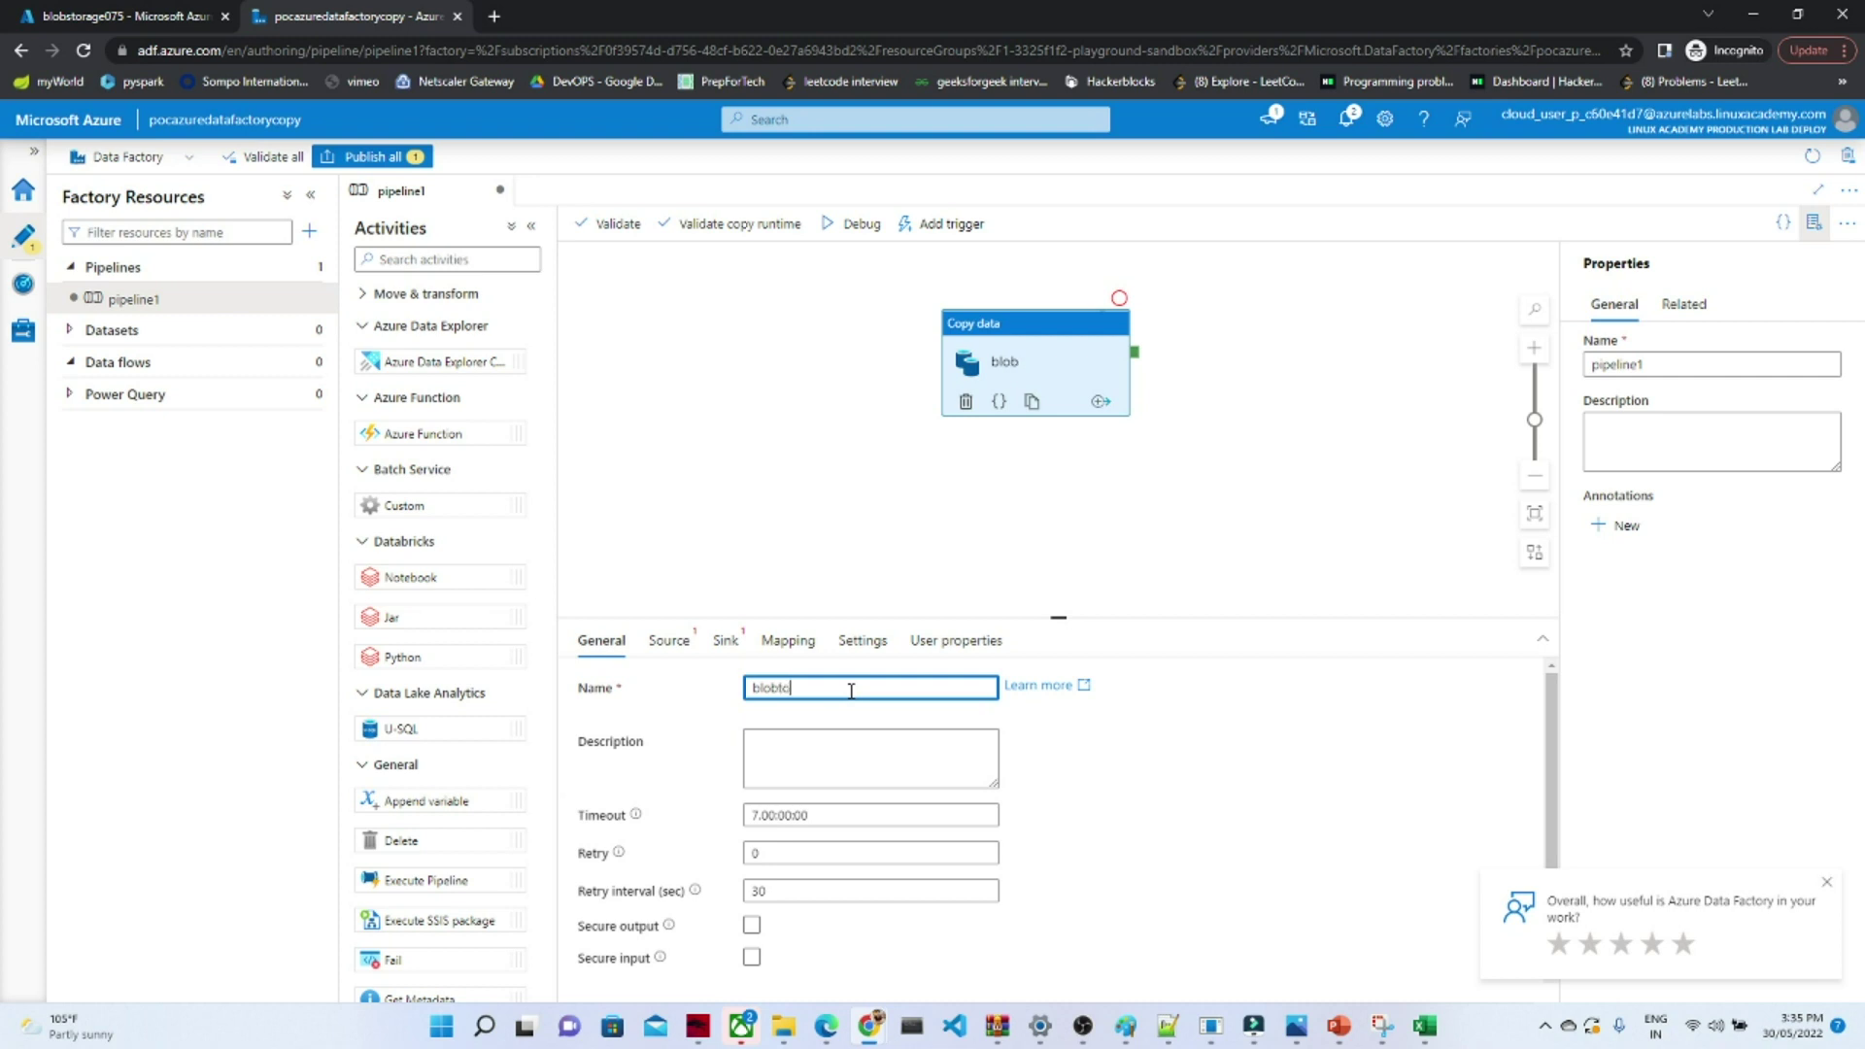
type("blobtoblobcopy")
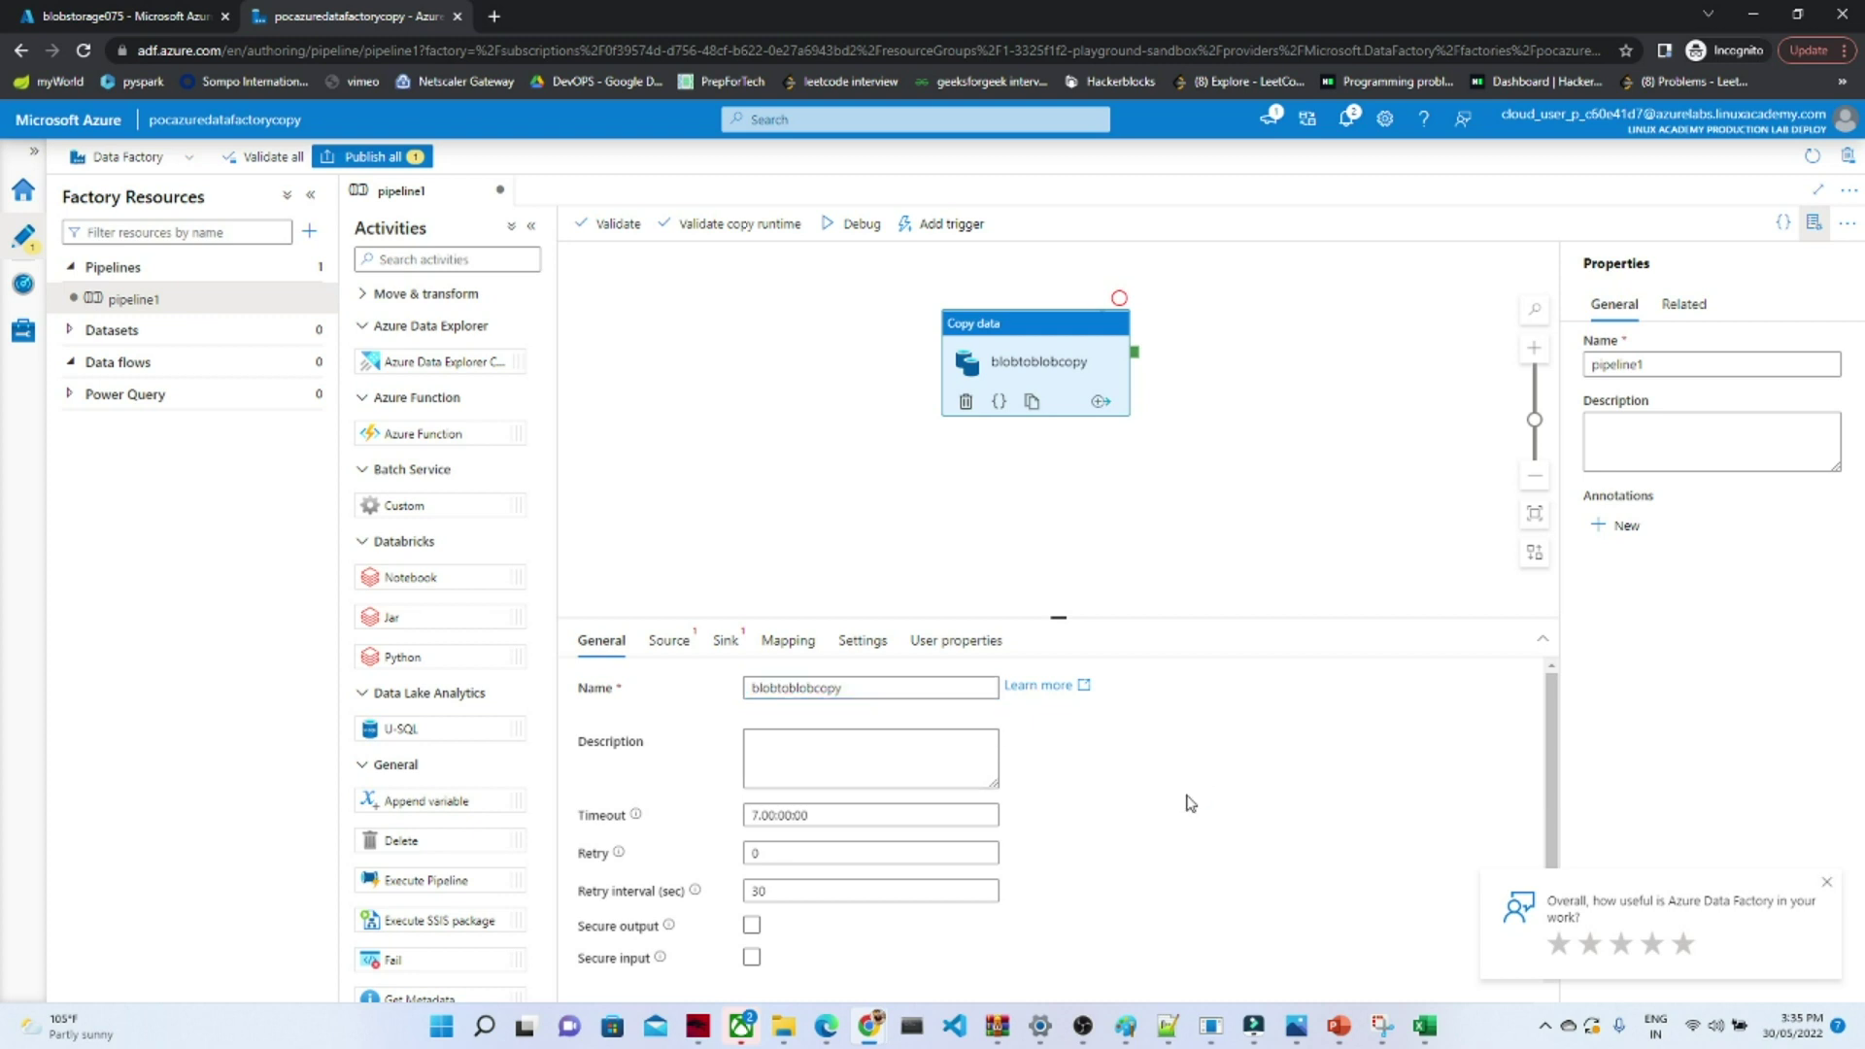
left_click(784, 798)
left_click(677, 645)
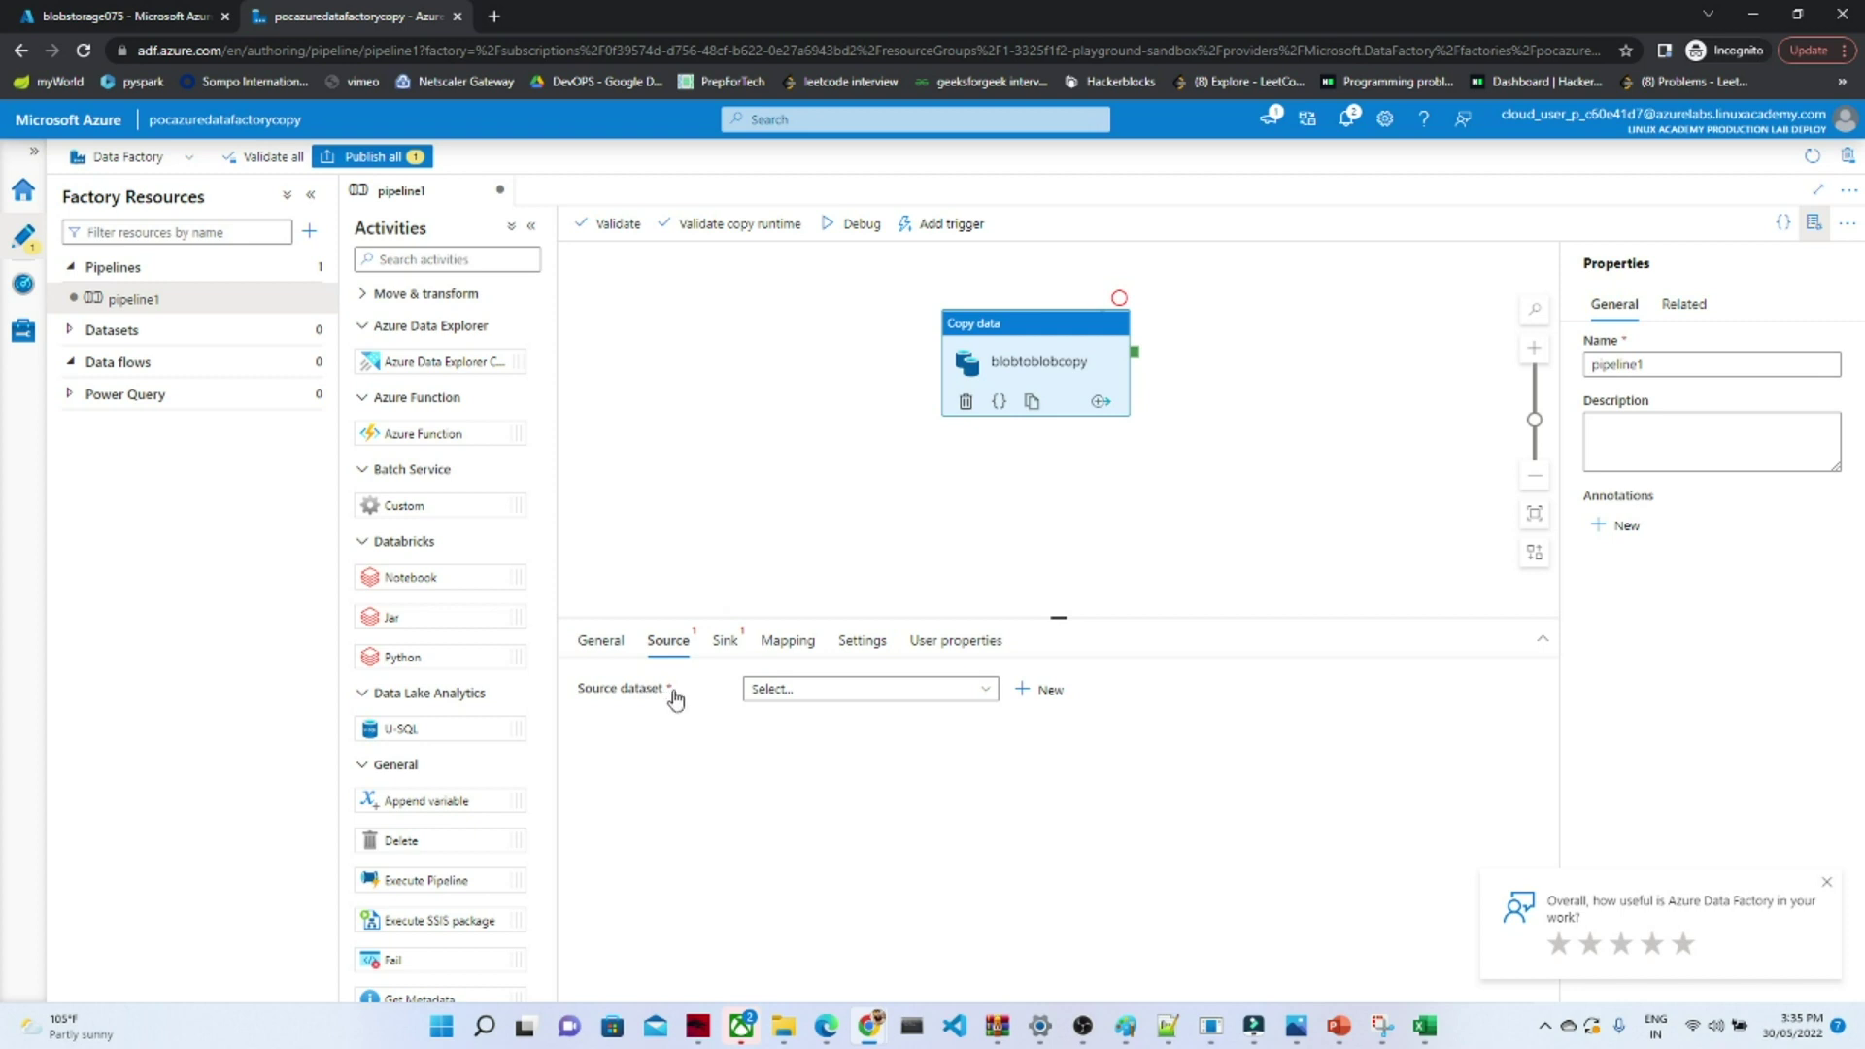
- Start a new source dataset on Azure Blob Storage in DelimitedText format
left_click(1038, 692)
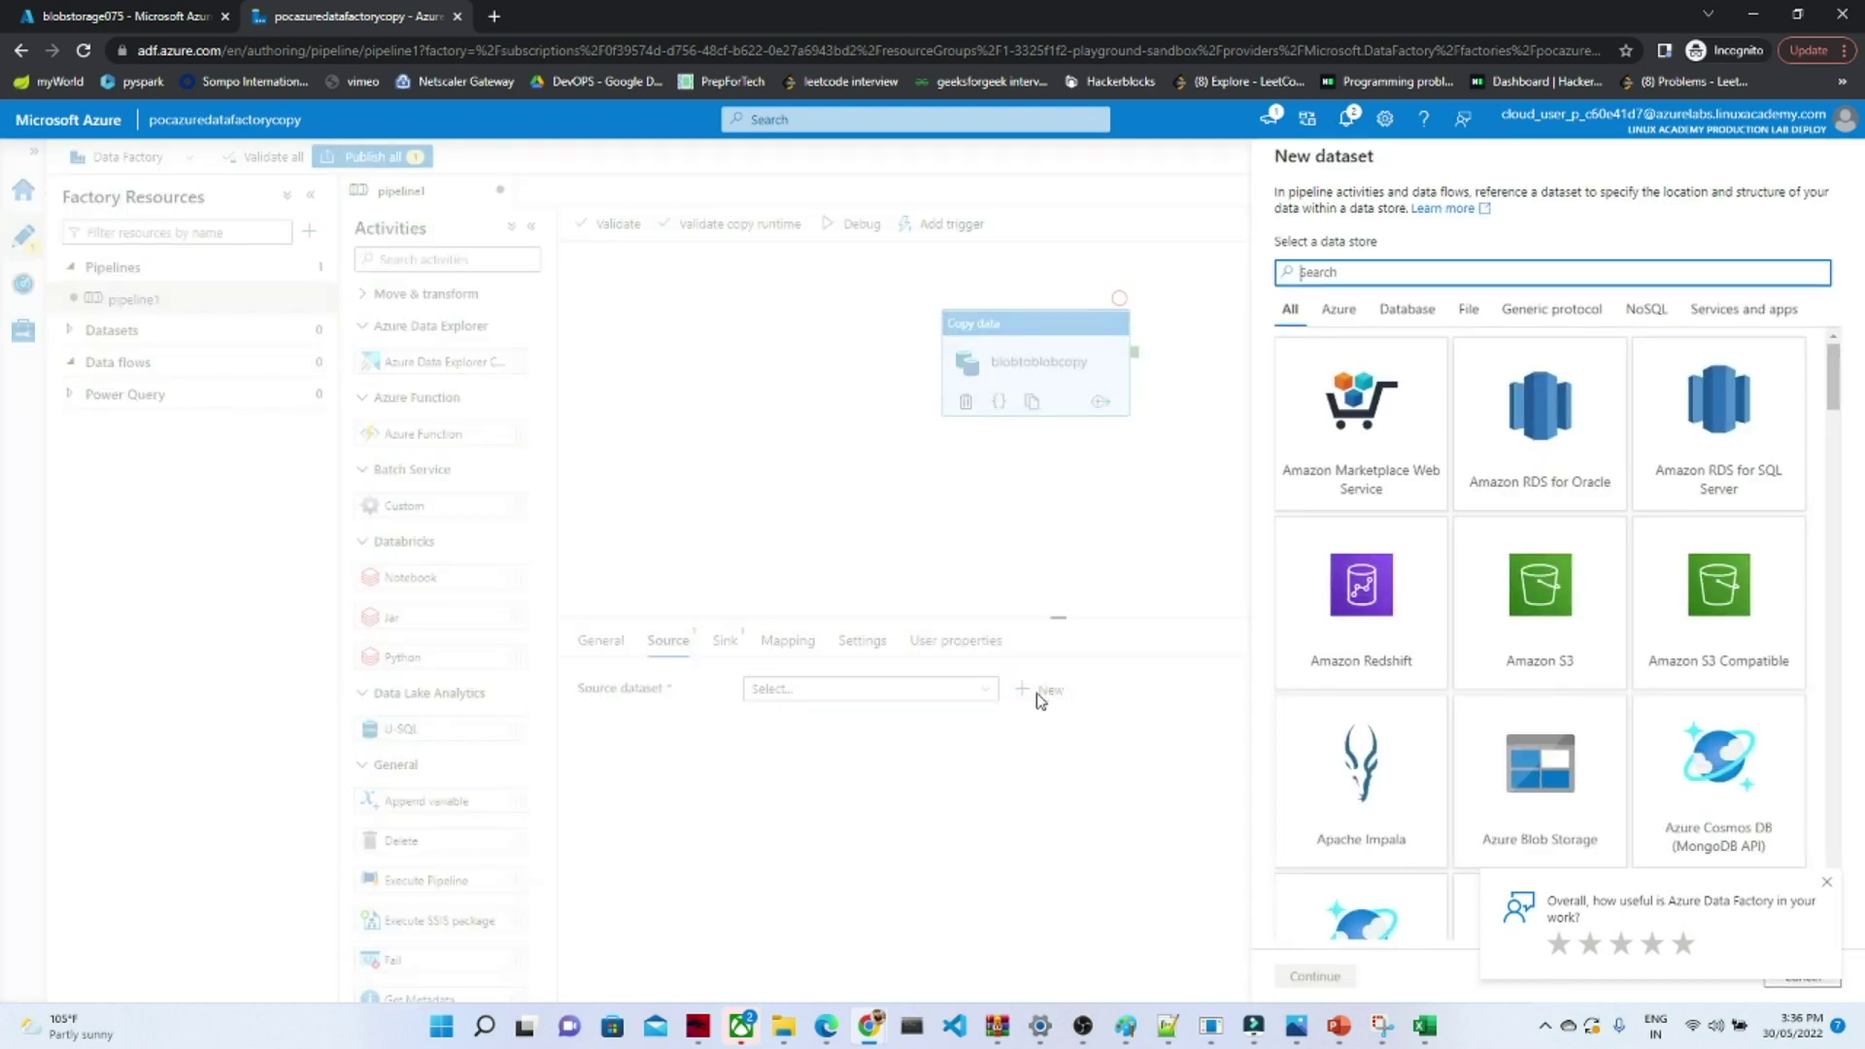
mouse_move(1836, 396)
left_mouse_down()
mouse_move(1837, 454)
mouse_move(1832, 394)
left_mouse_up()
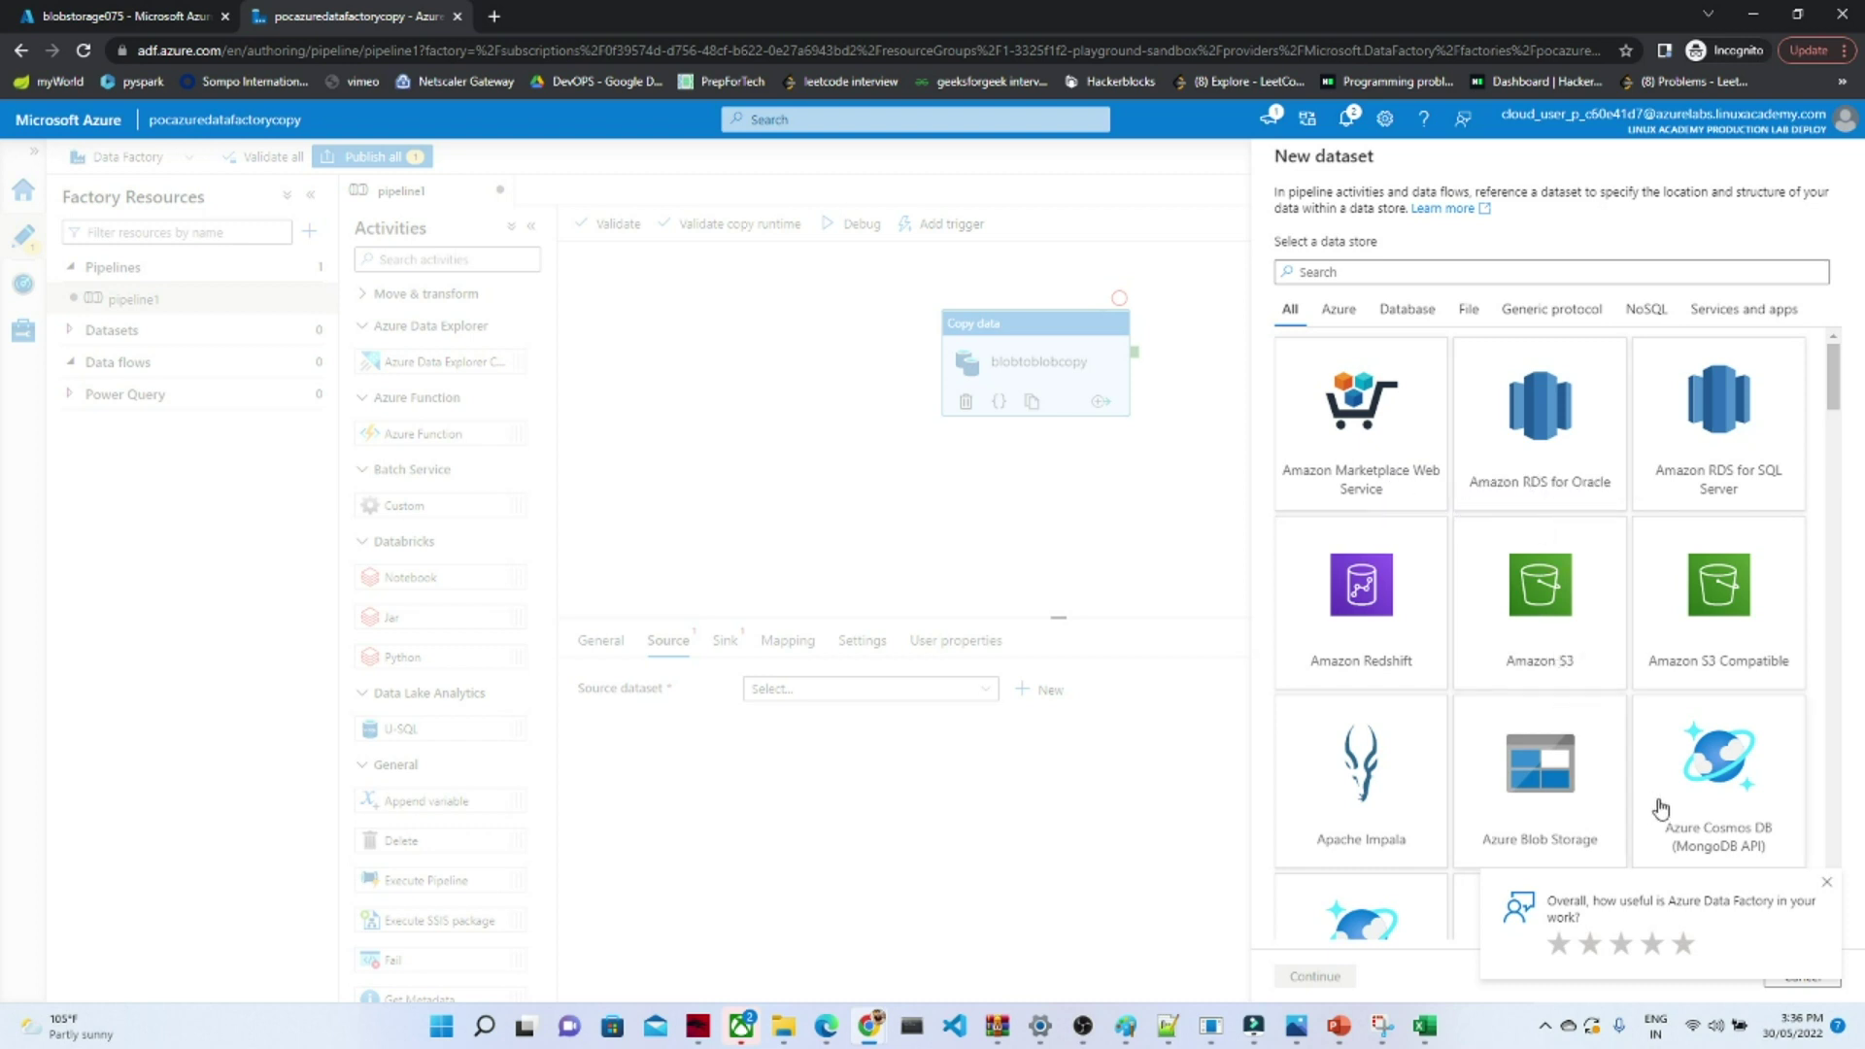
mouse_move(1833, 418)
left_mouse_down()
mouse_move(1823, 602)
mouse_move(1813, 410)
left_mouse_up()
left_click(1560, 580)
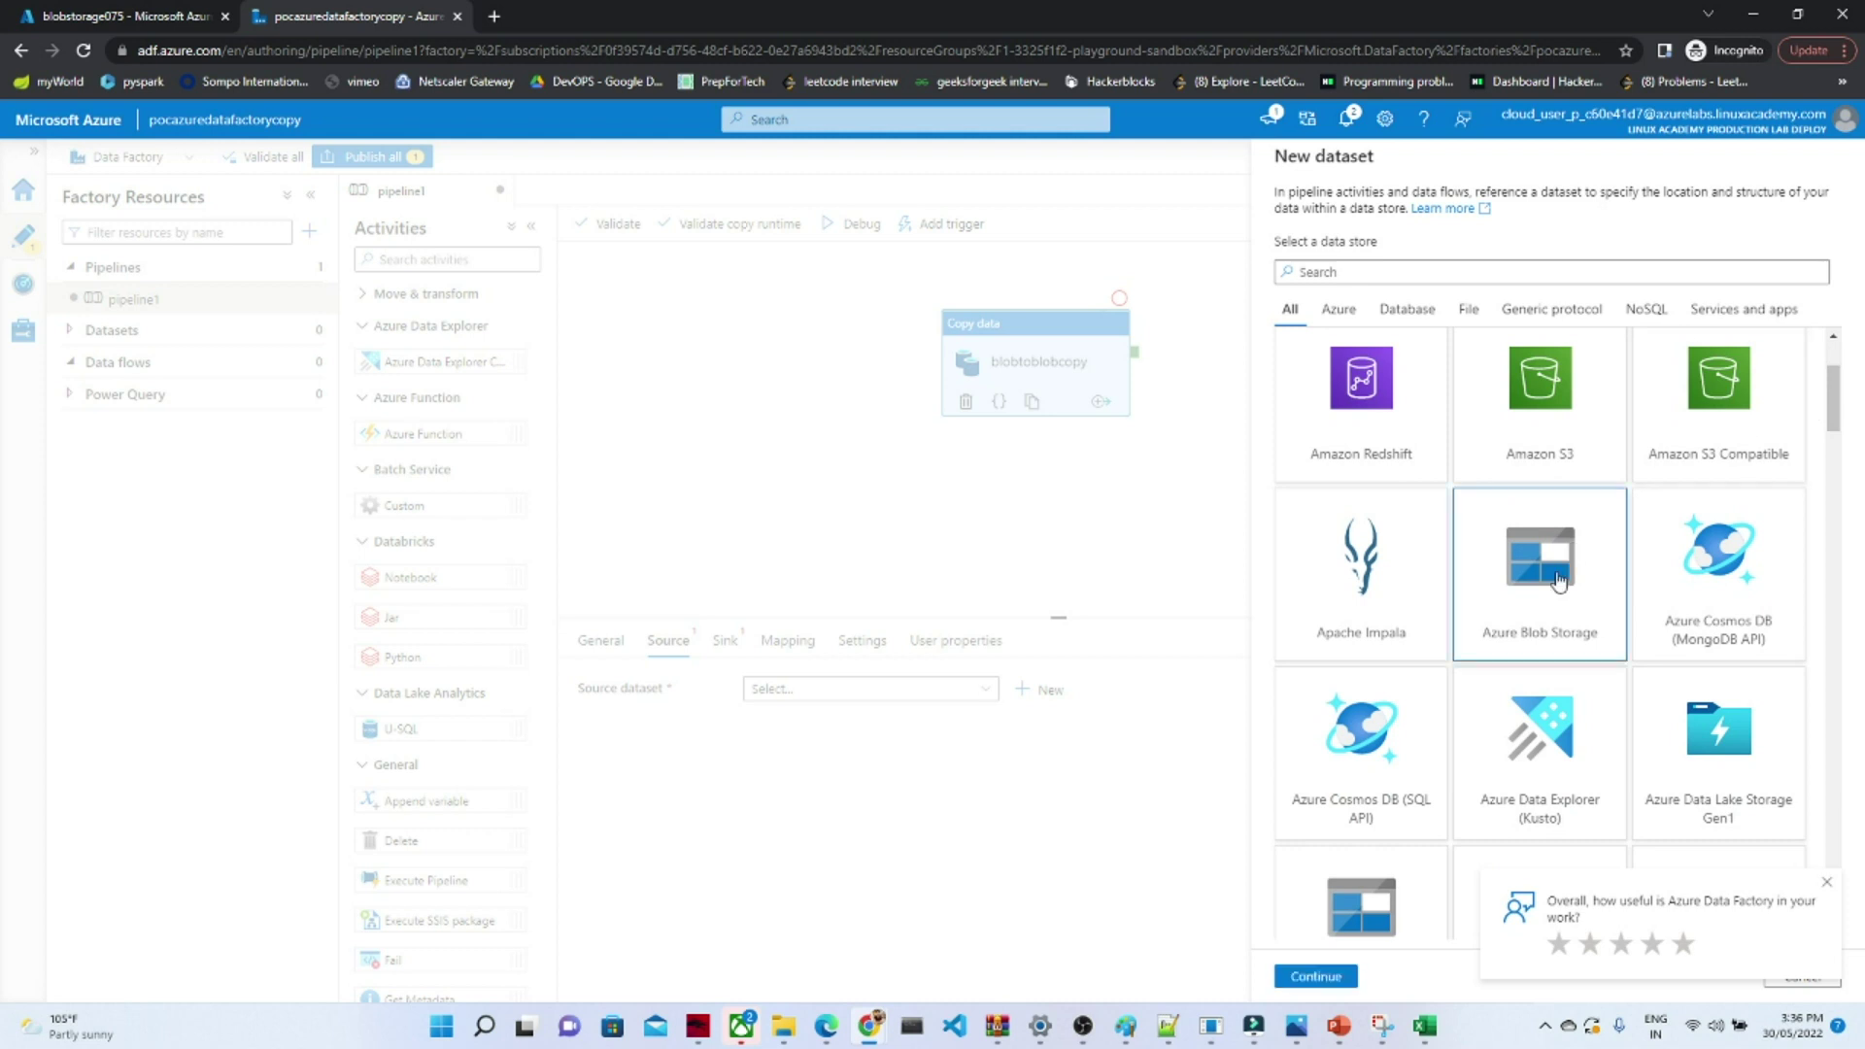
left_click(1307, 979)
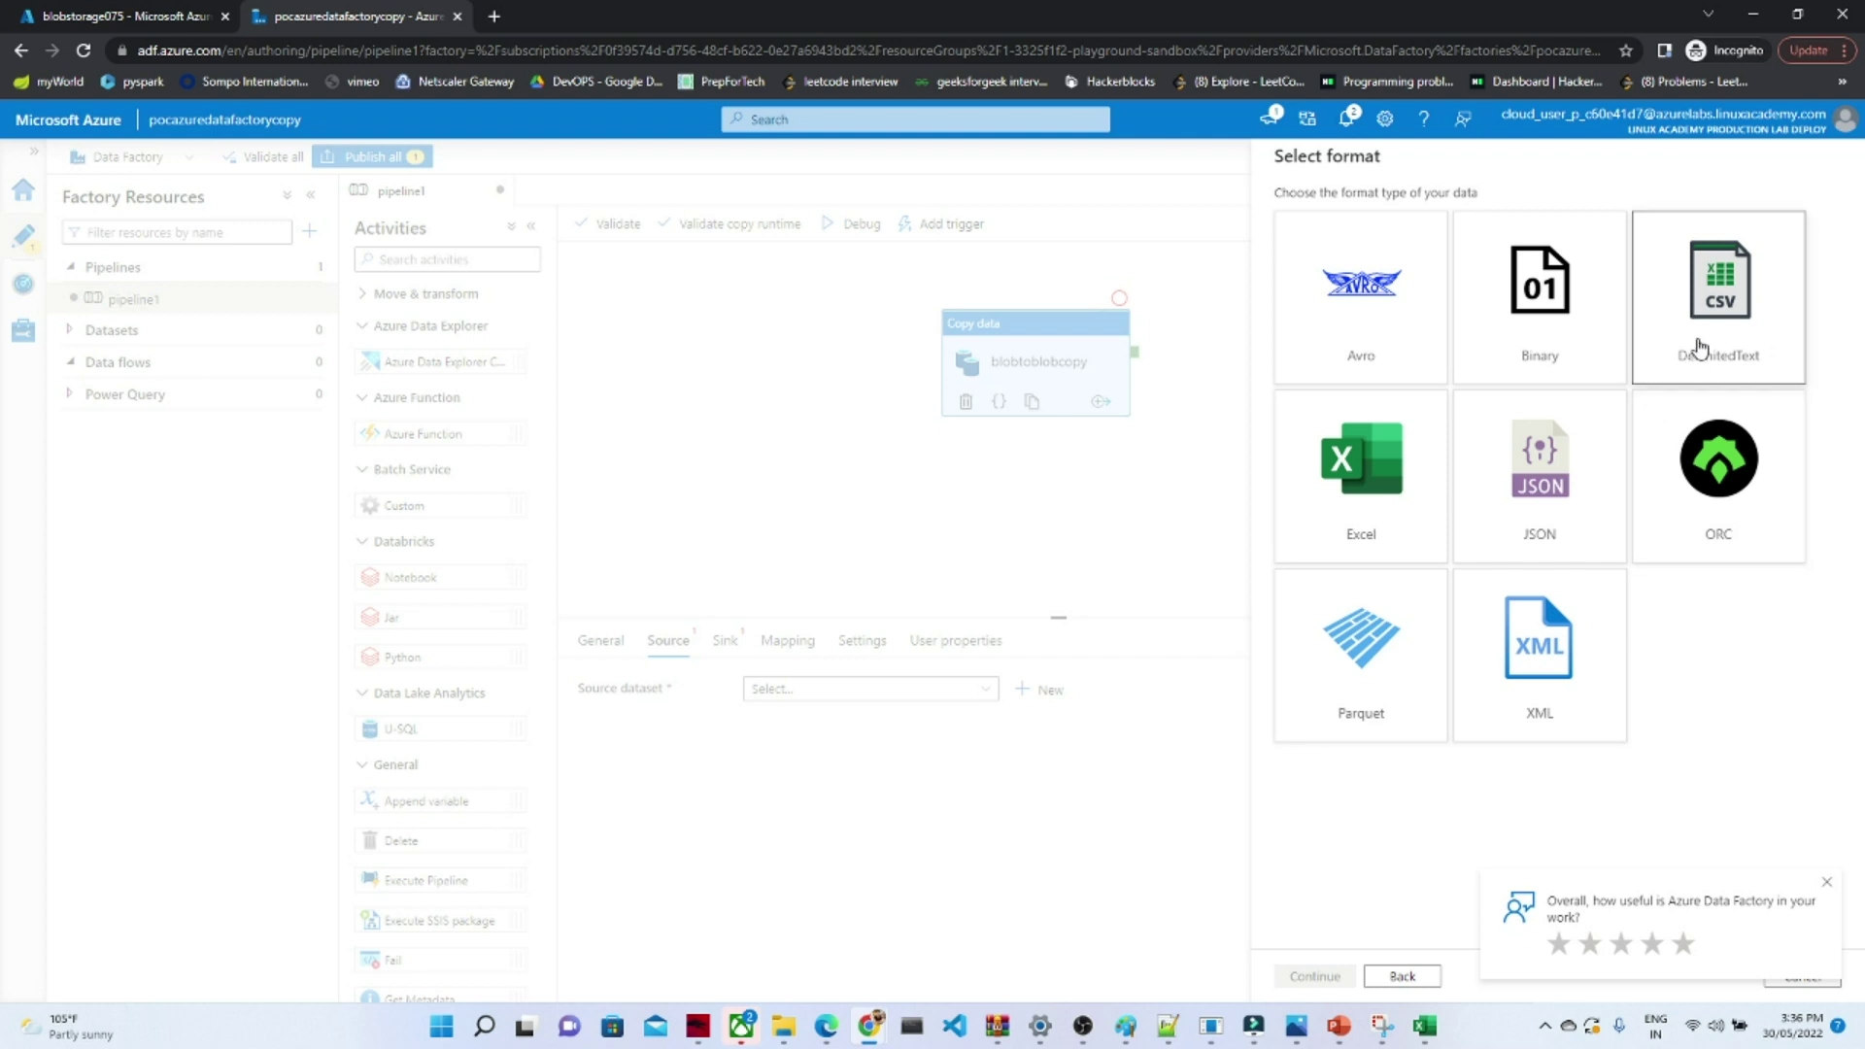
left_click(1698, 348)
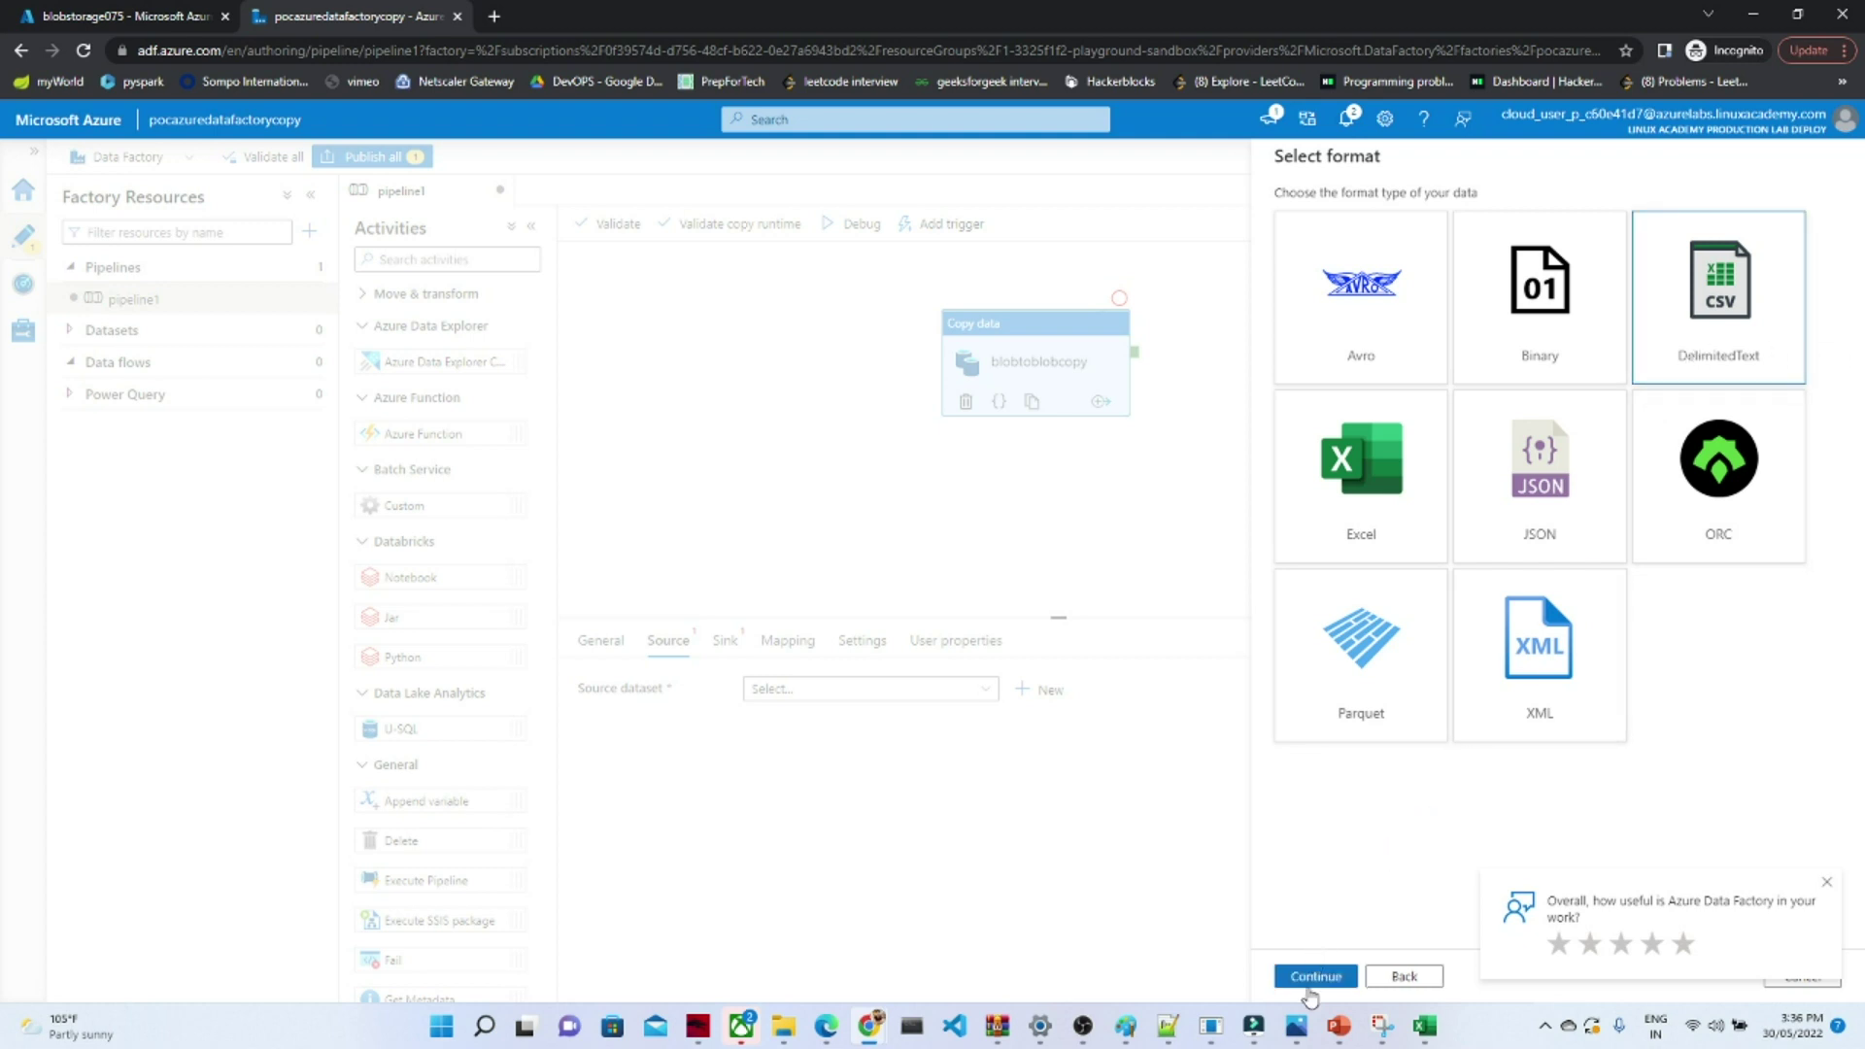
left_click(1312, 977)
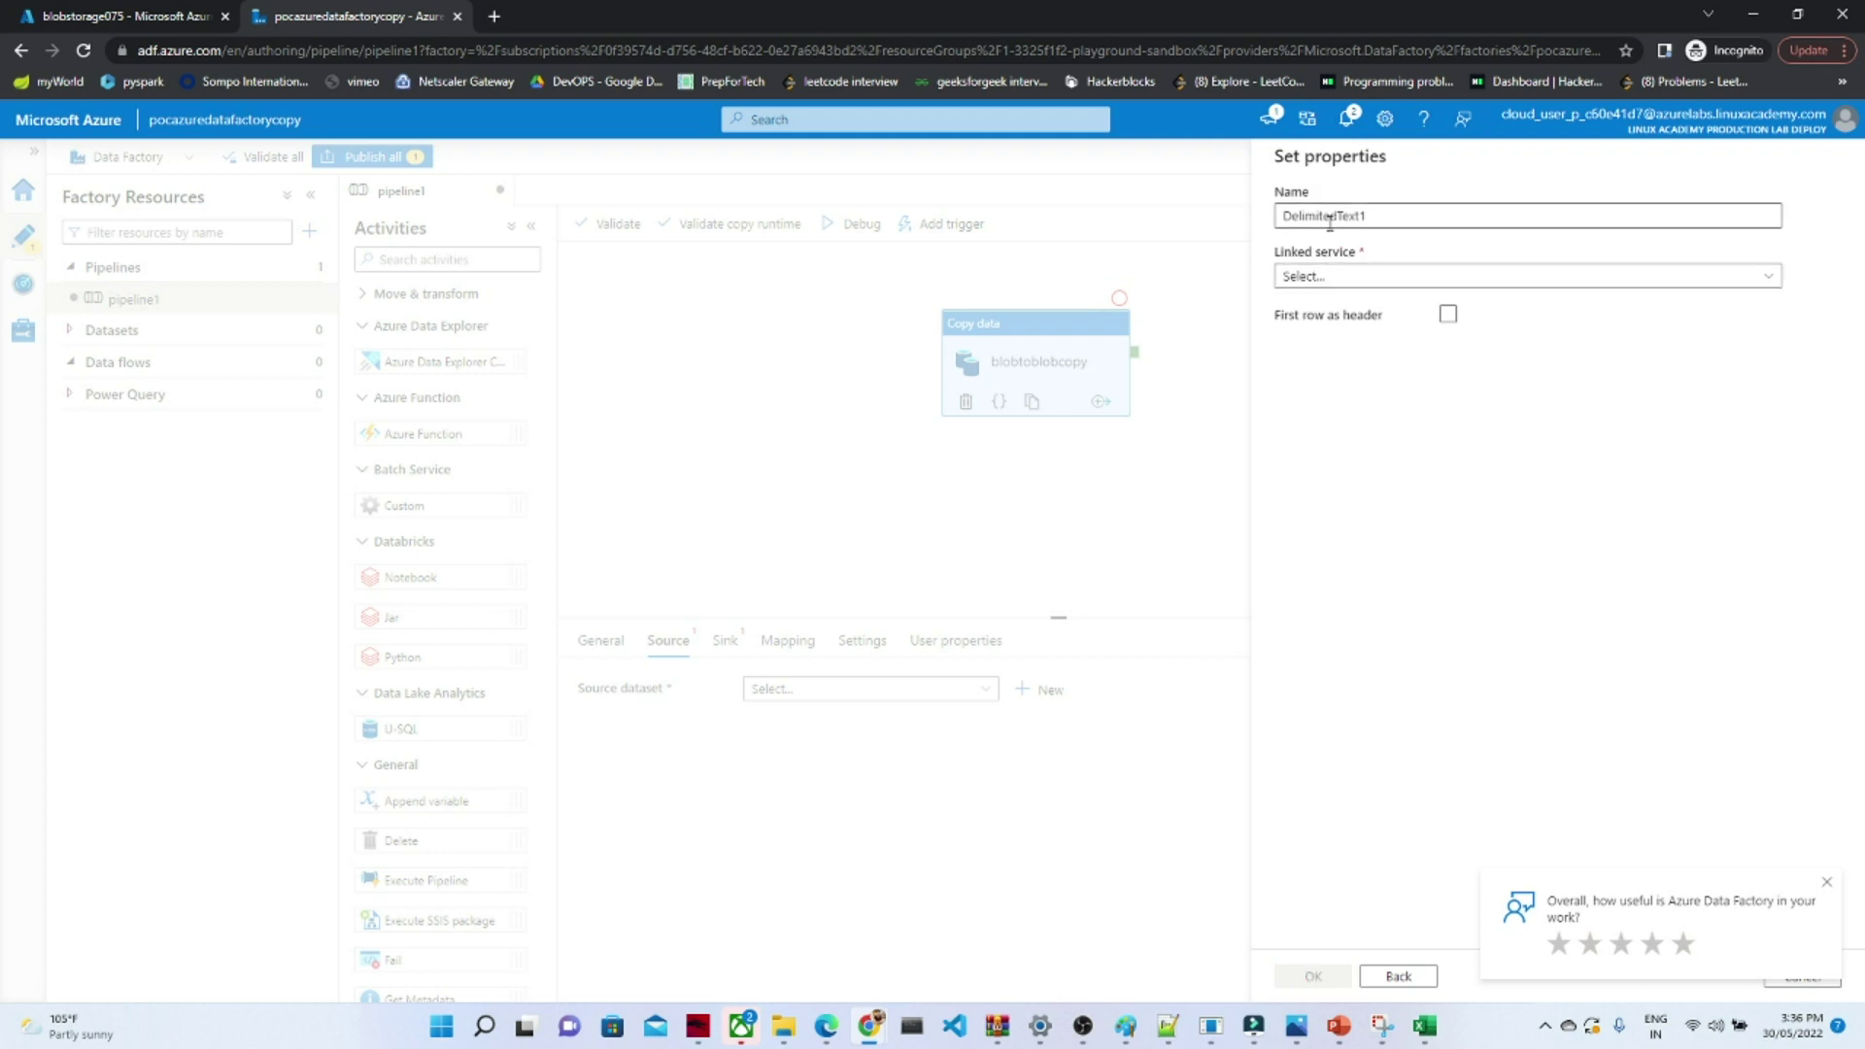
- Name the new dataset blobcopy
left_click(1374, 218)
left_click_drag(1374, 218, 1286, 218)
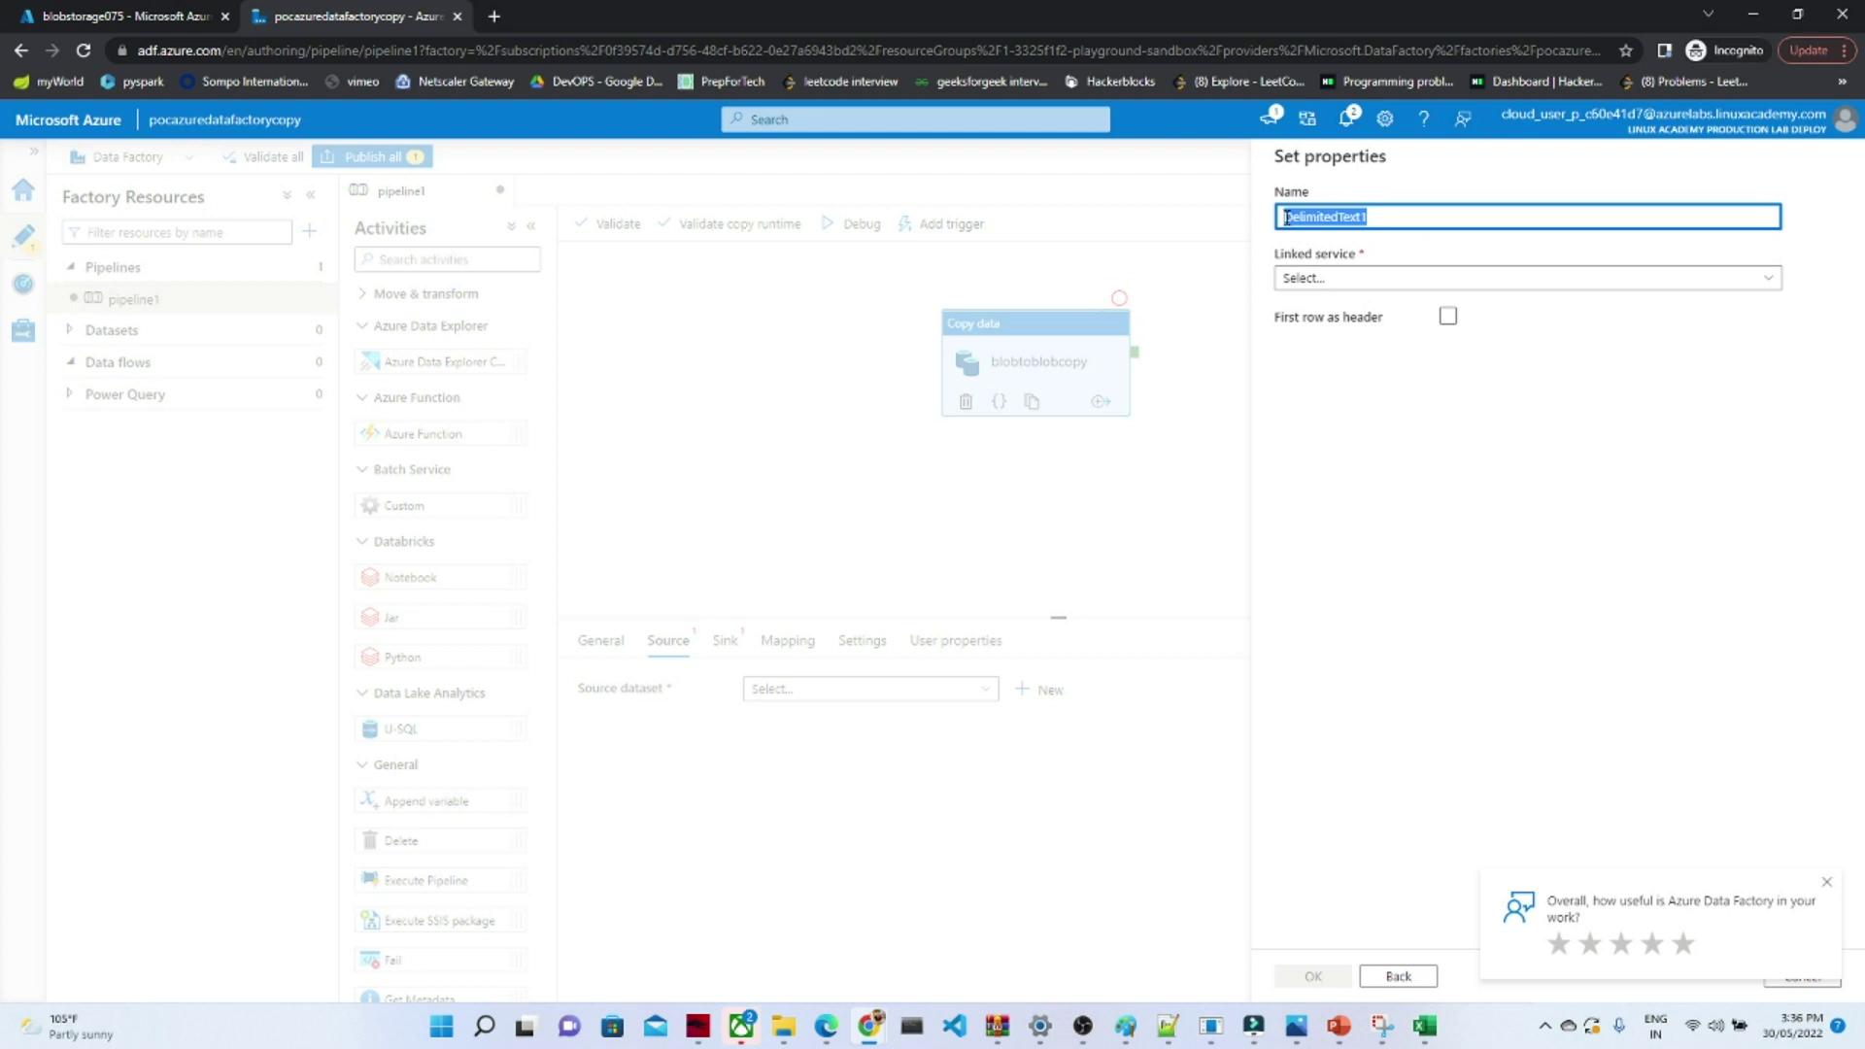
type("blobcopy")
left_click(1375, 432)
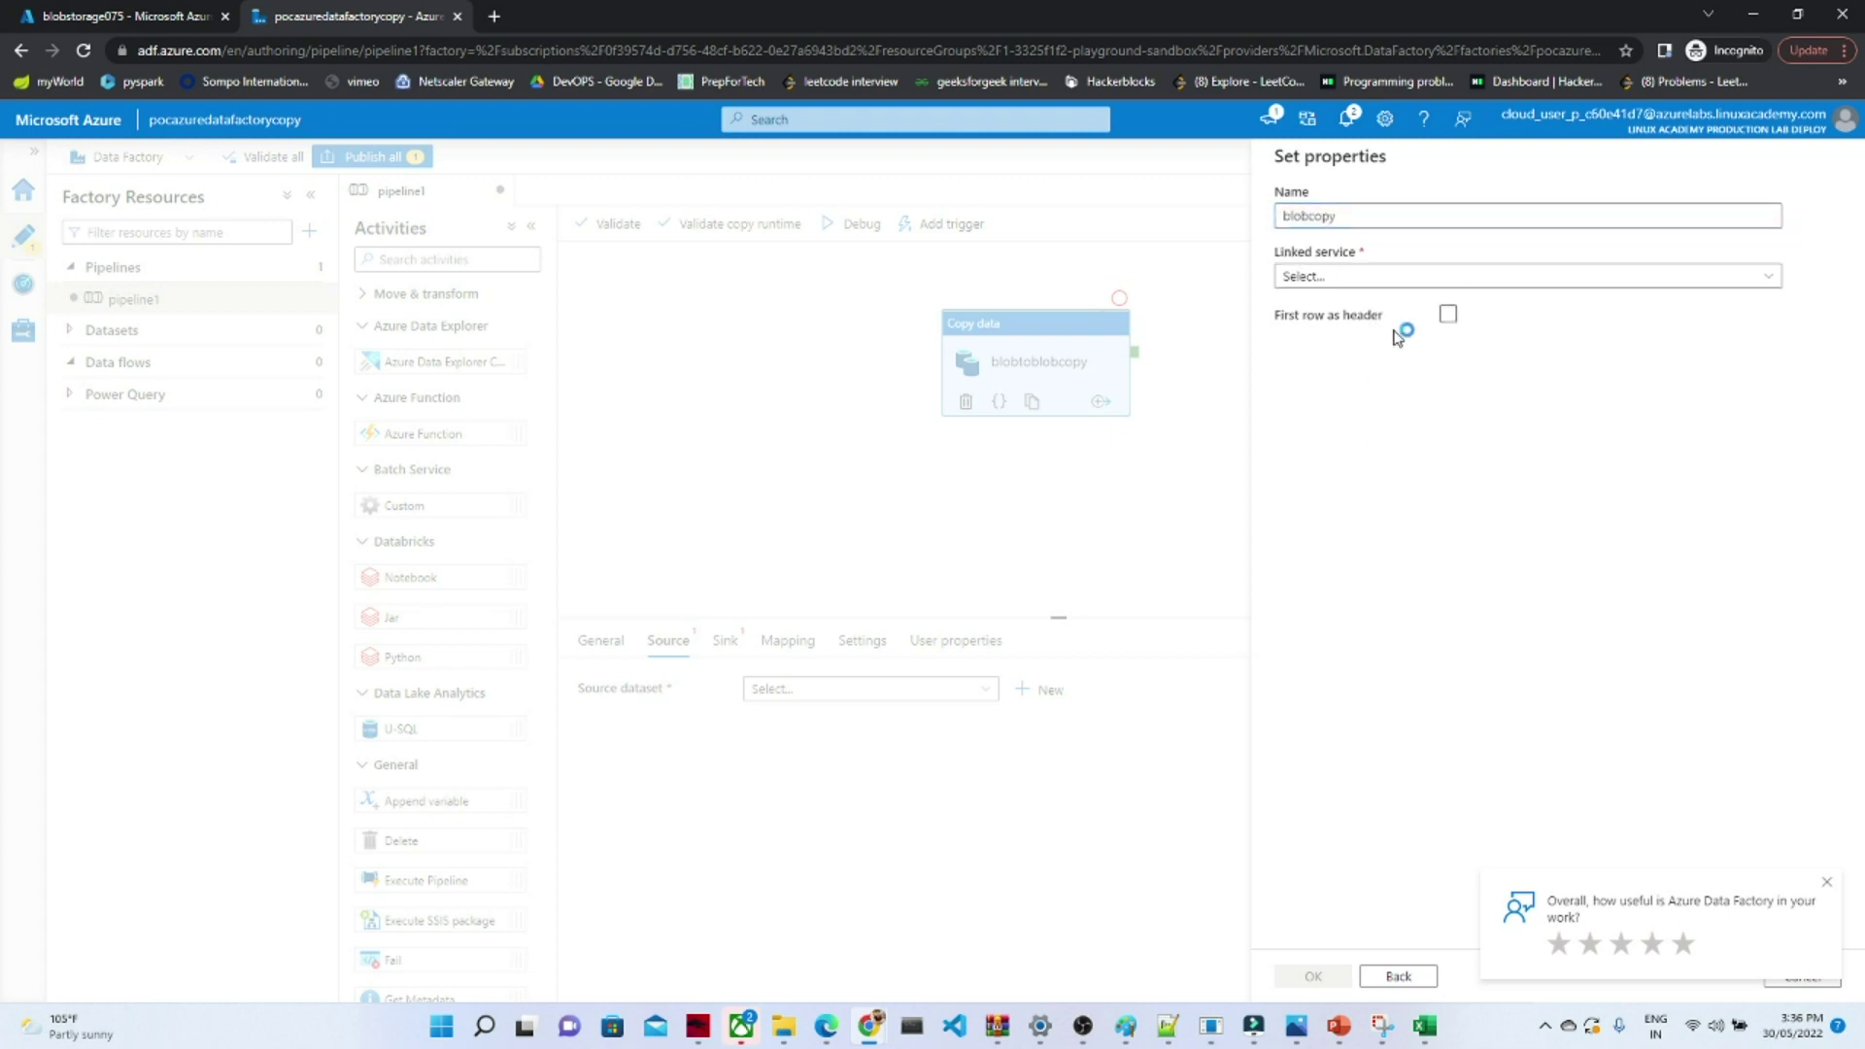
- Define linked service AzureBlobStoragecopyactivity on the P3-Real Hands-On Labs subscription's blobstorage075 account
left_click(1442, 280)
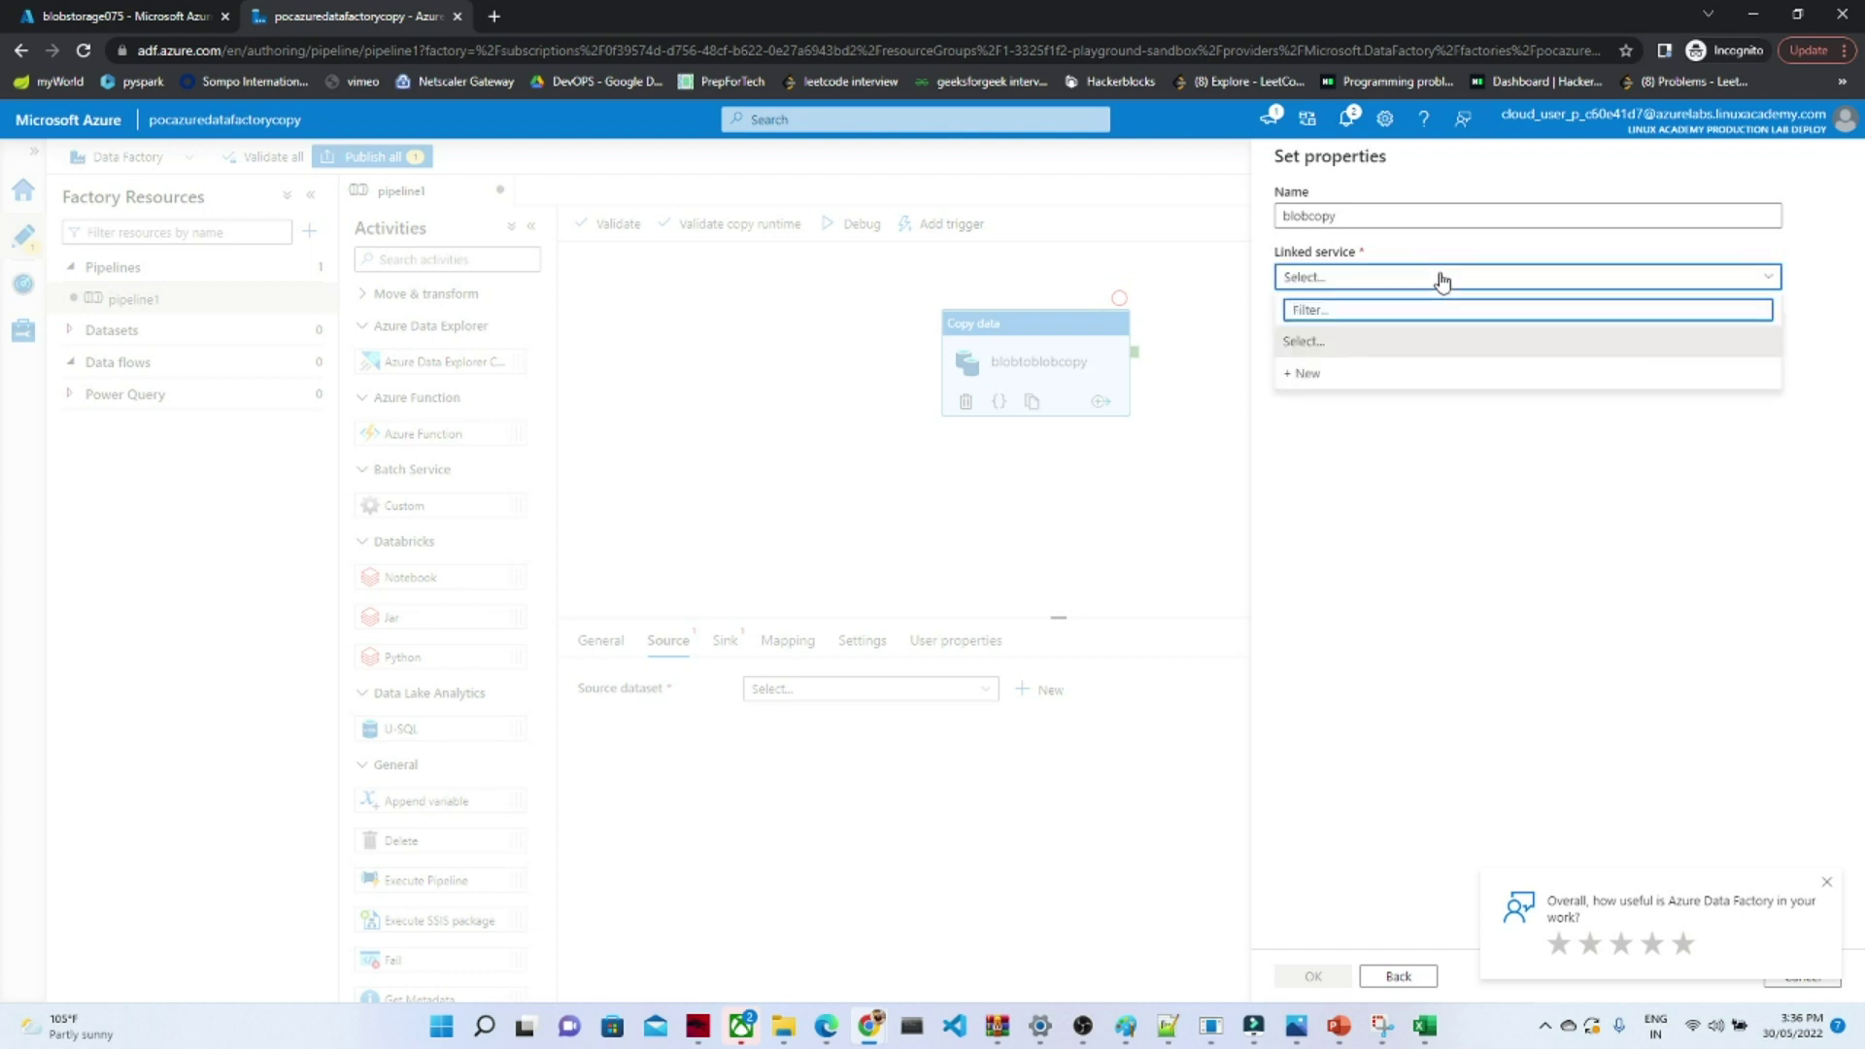
left_click(1305, 374)
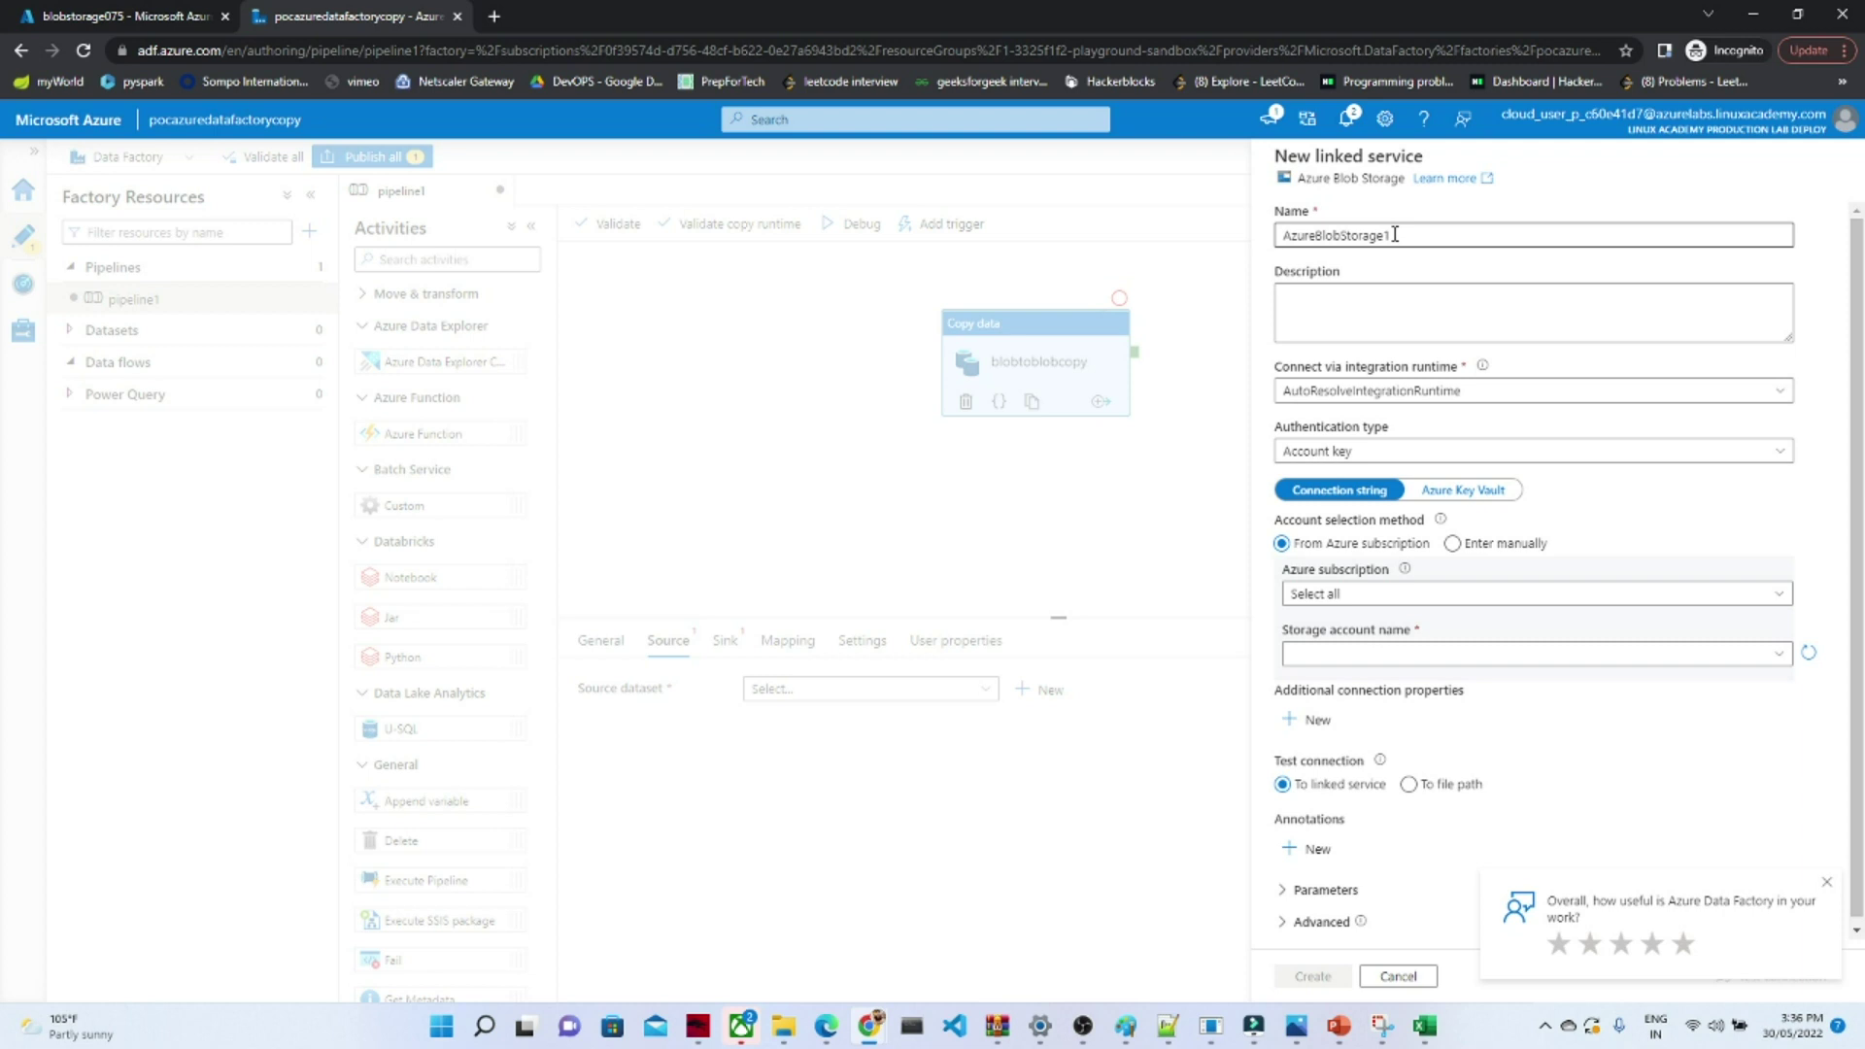
left_click(1395, 234)
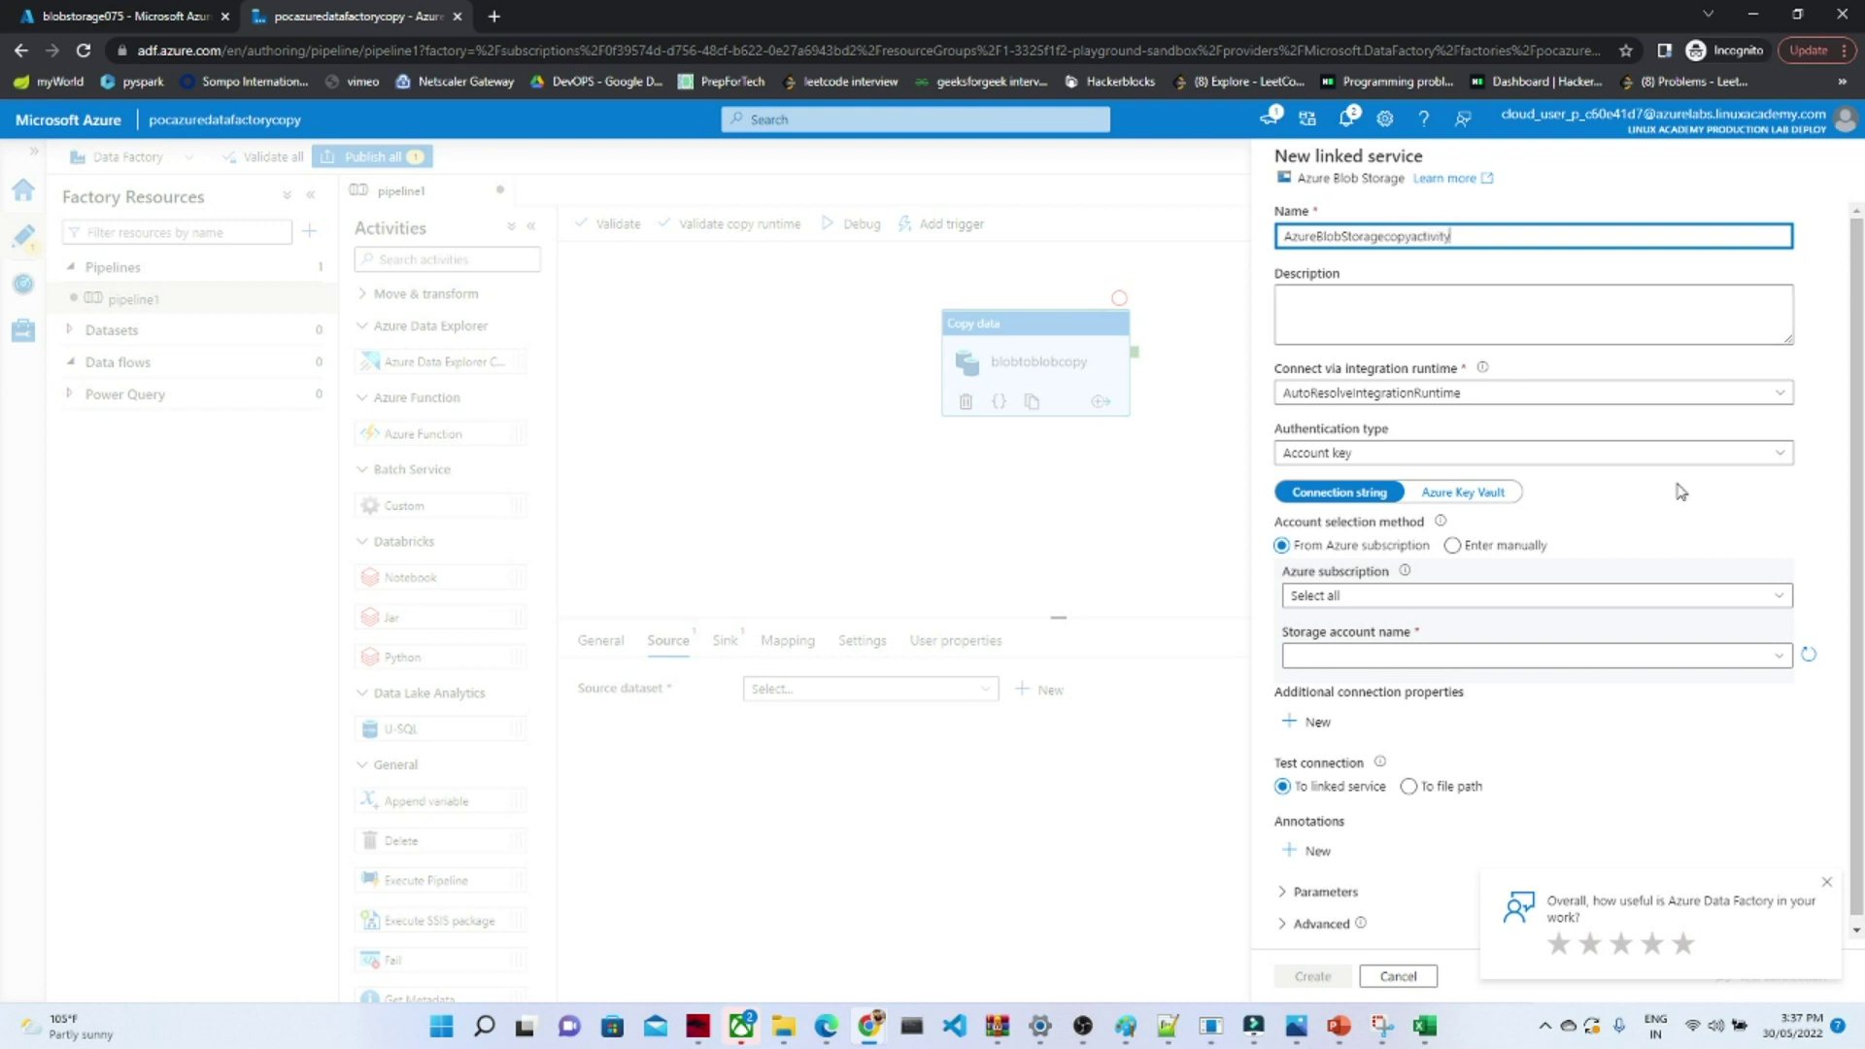
left_click(1821, 506)
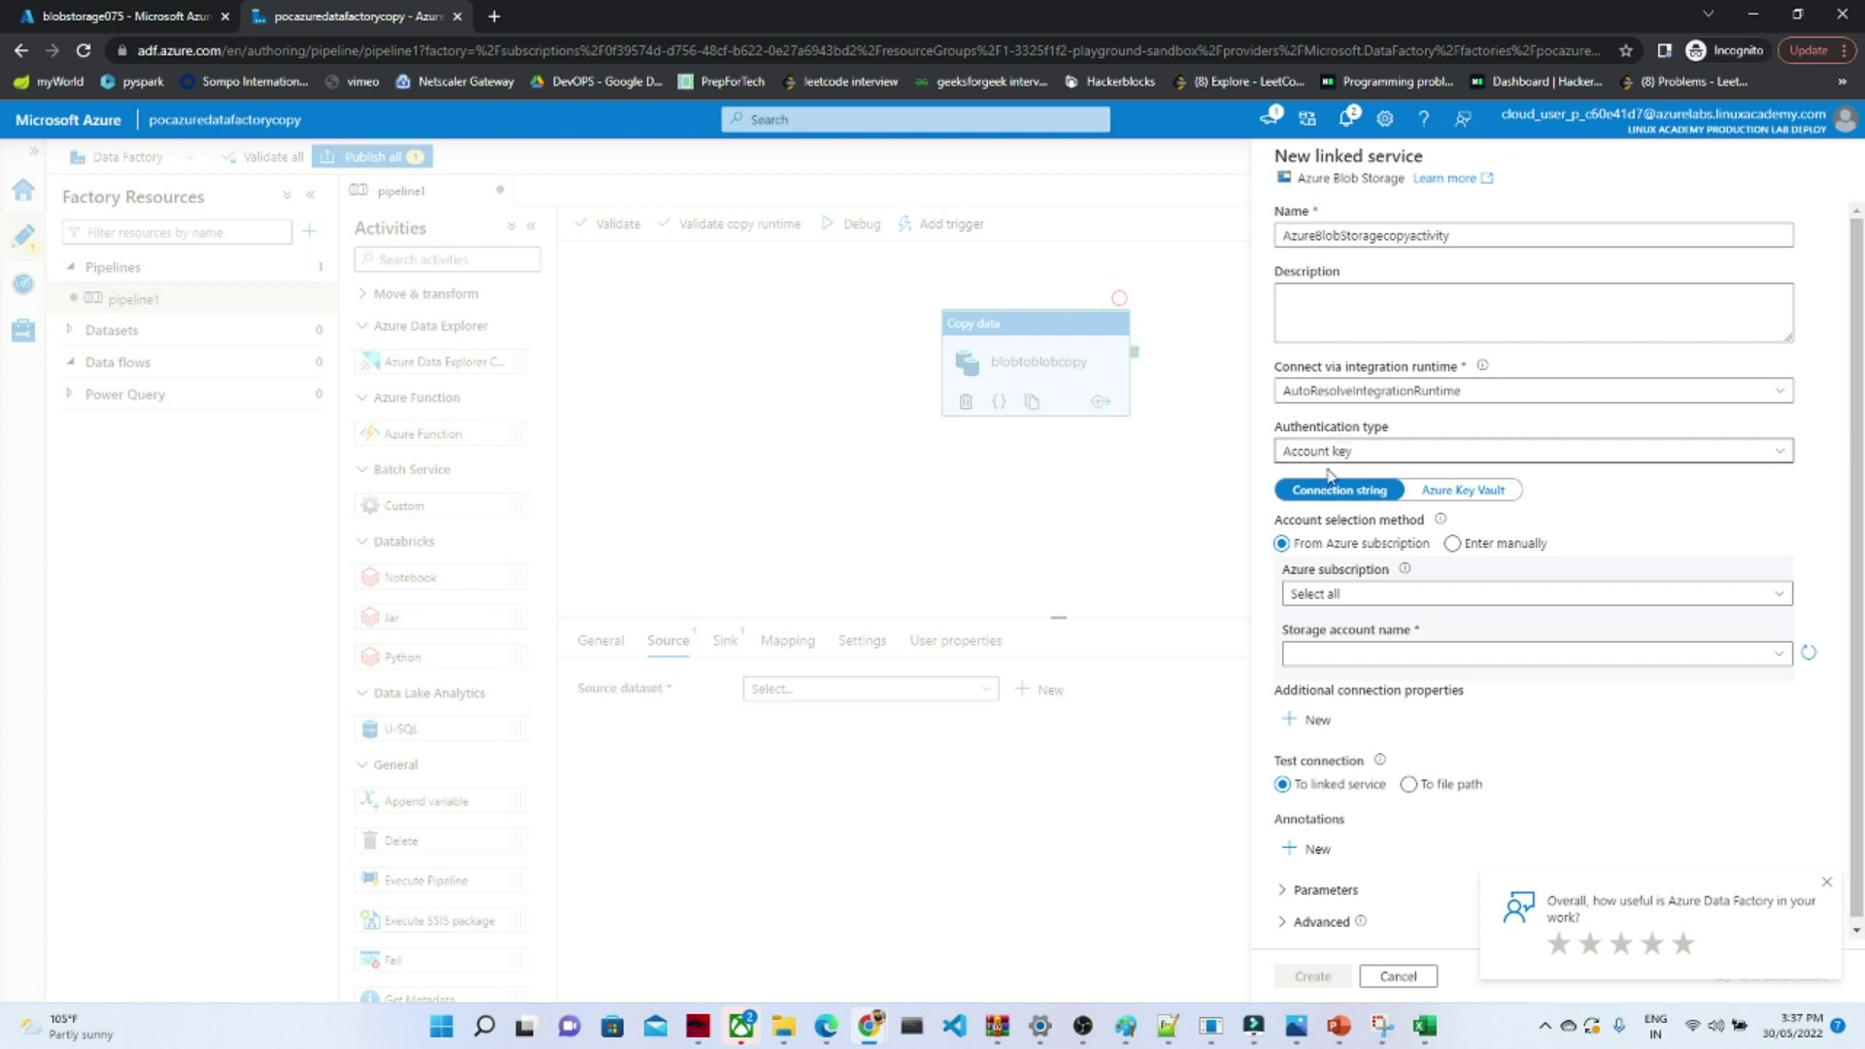
left_click(1352, 608)
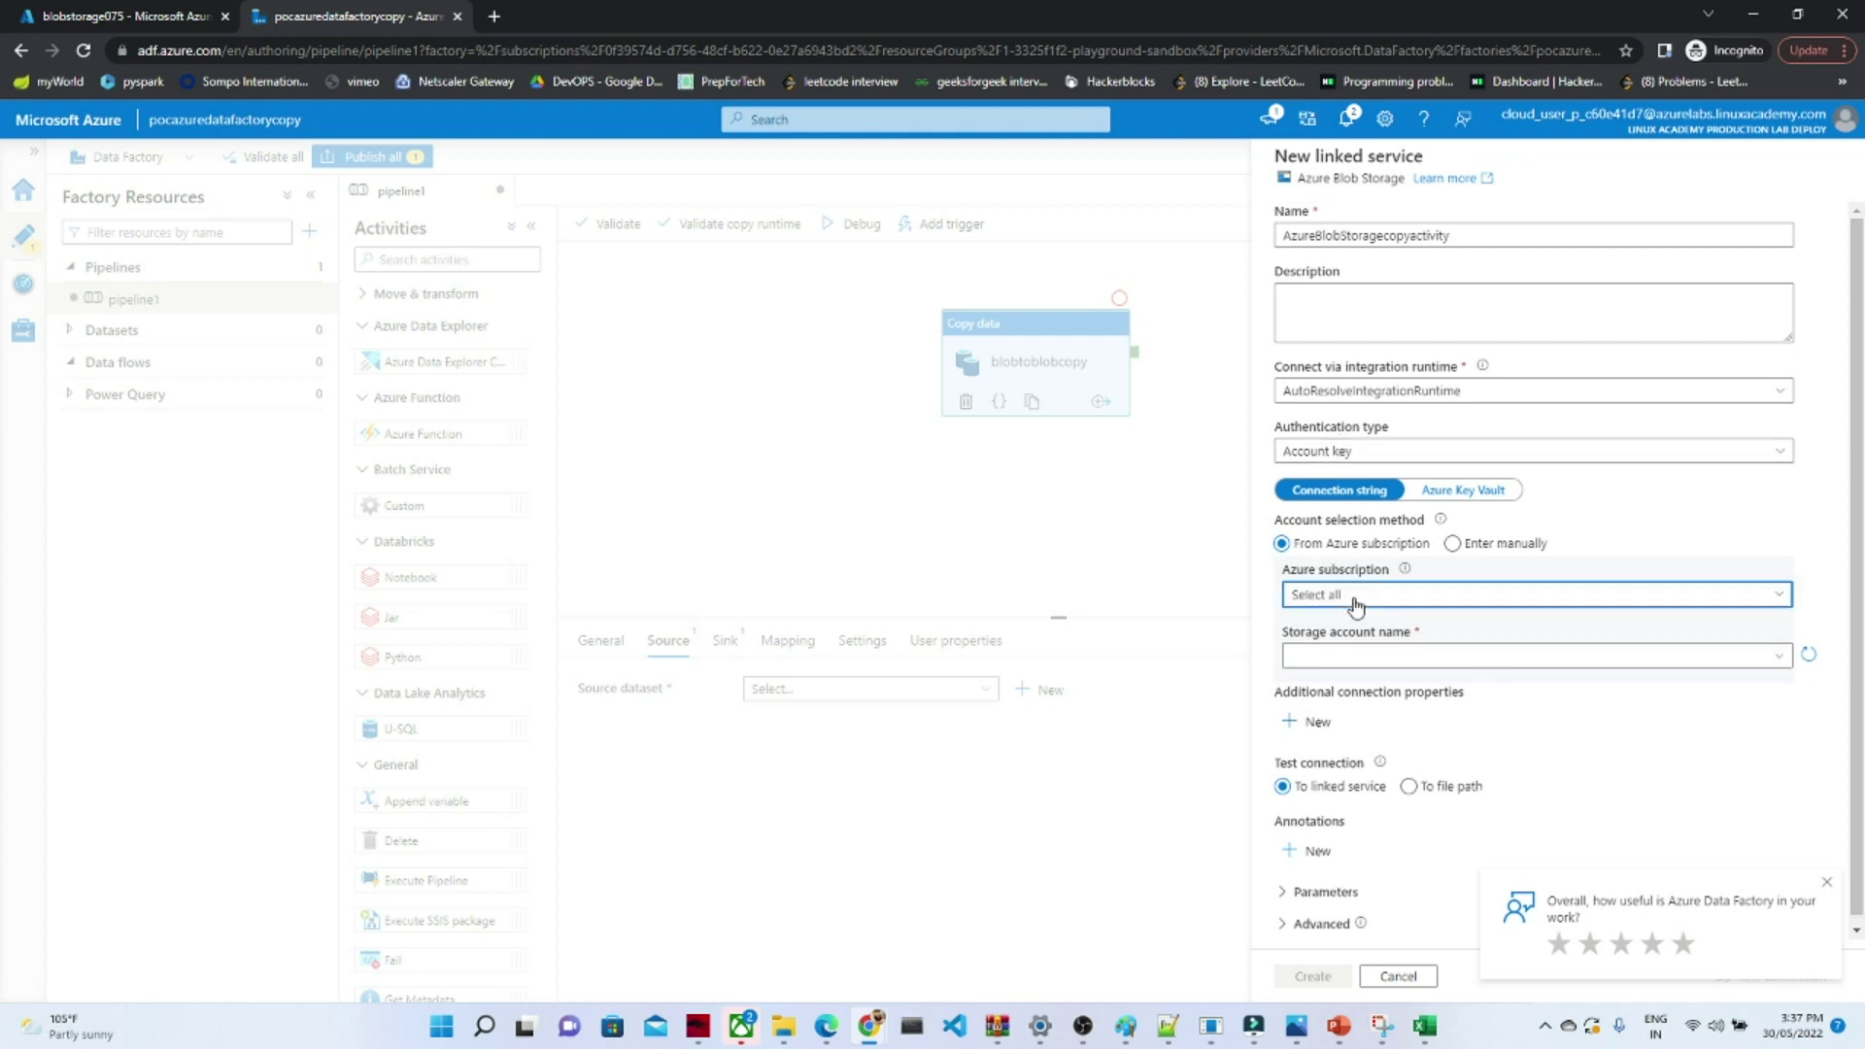
left_click(1350, 656)
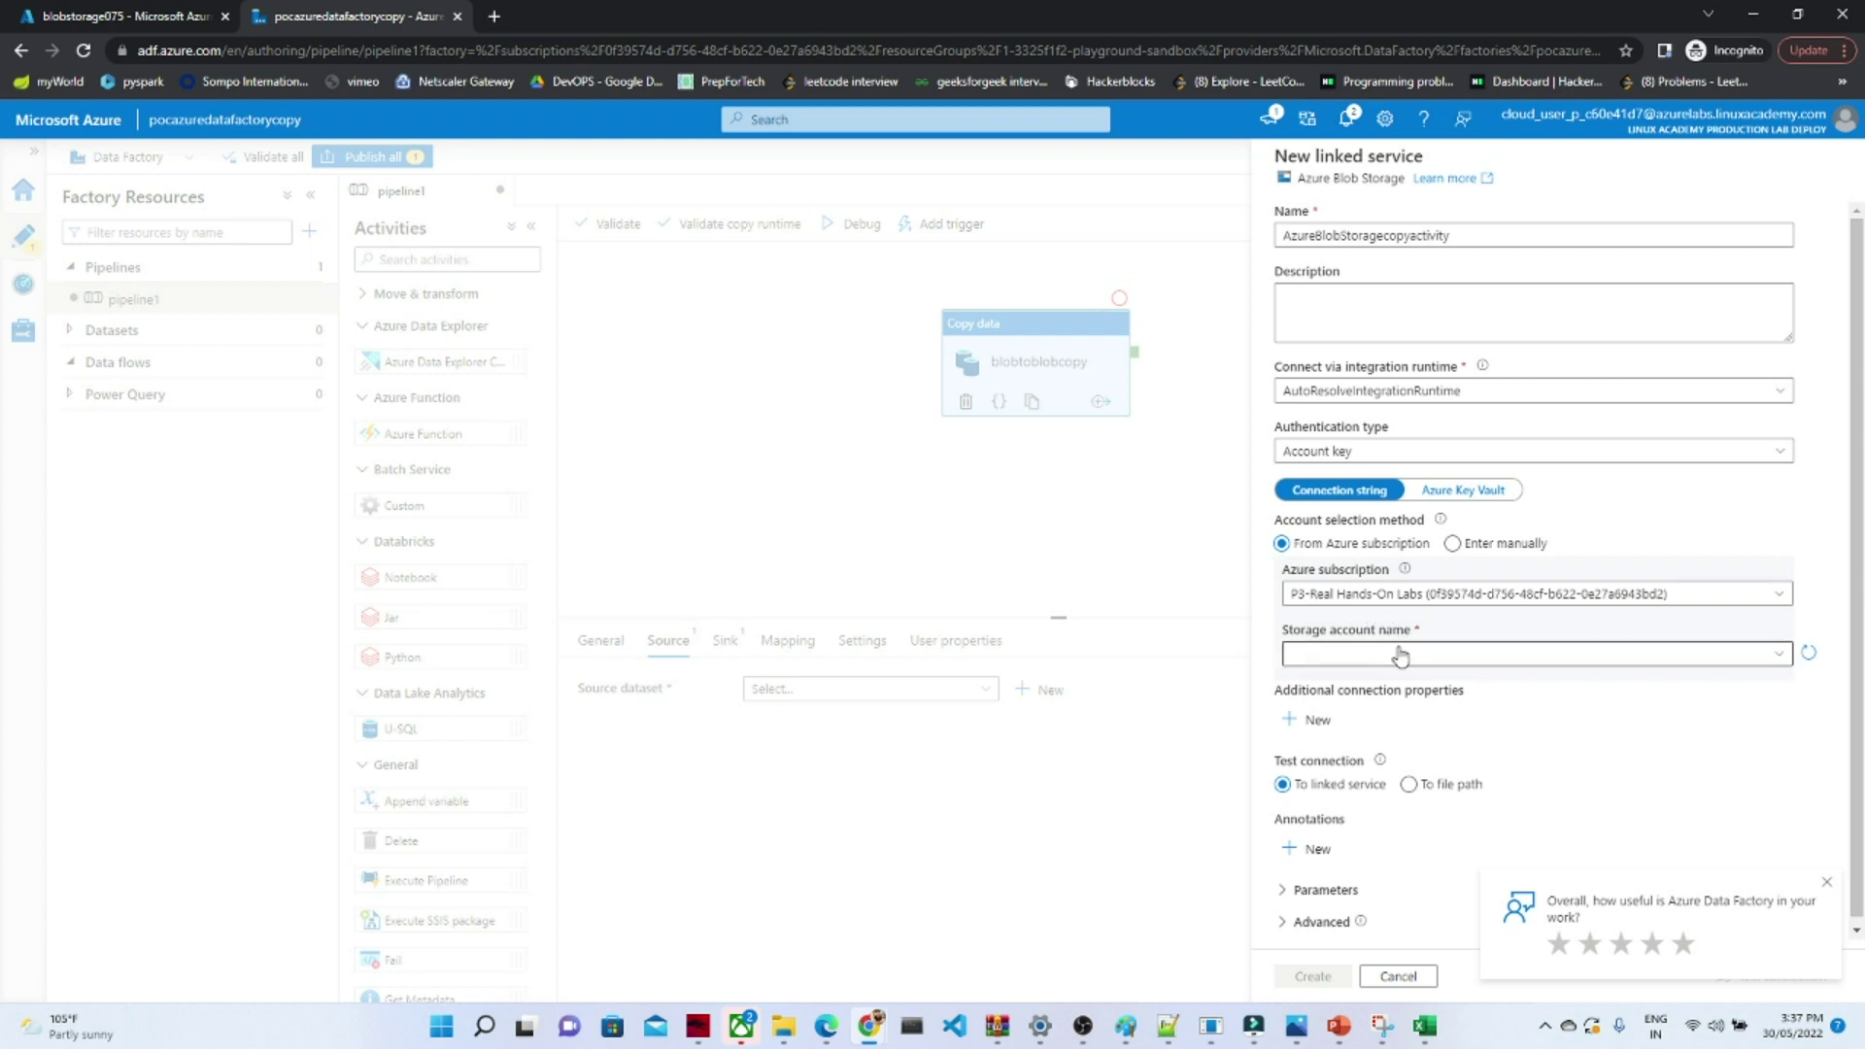
left_click(1400, 657)
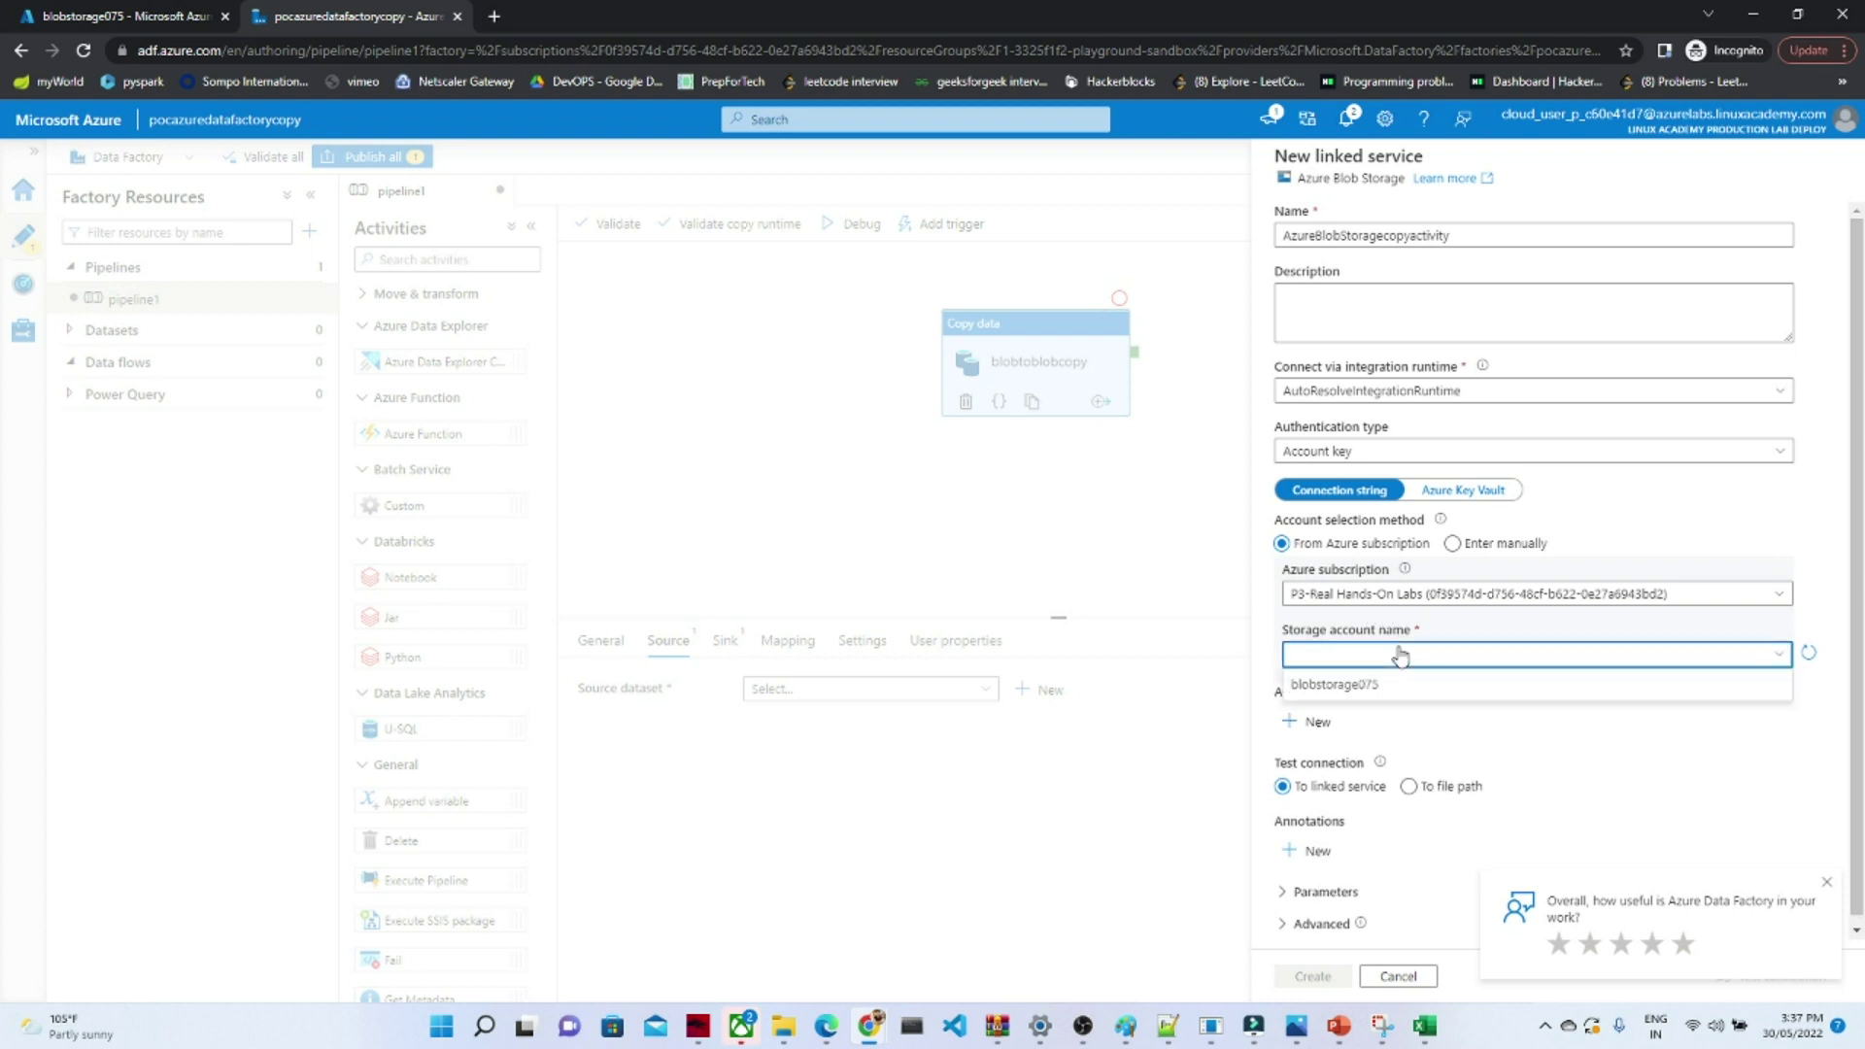
left_click(1334, 686)
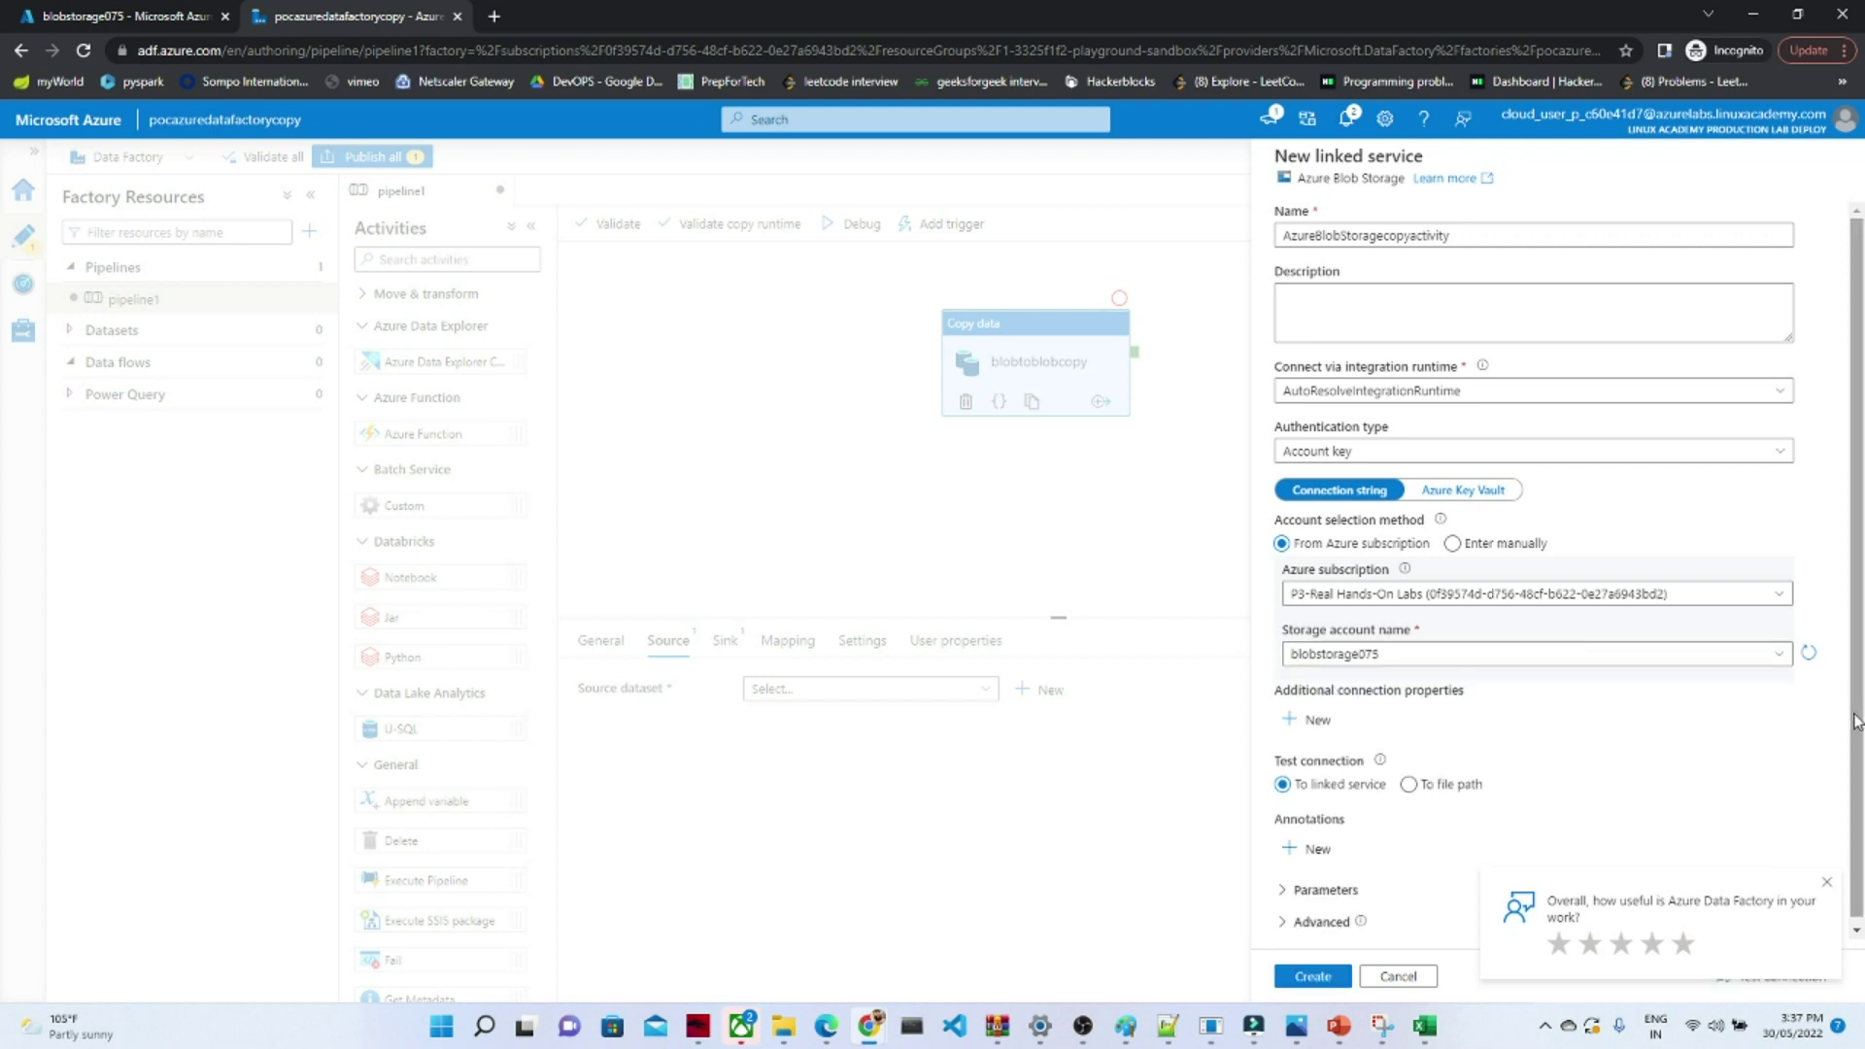
- Test the storage connection successfully and create the linked service
scroll(1858, 739, "down", 1)
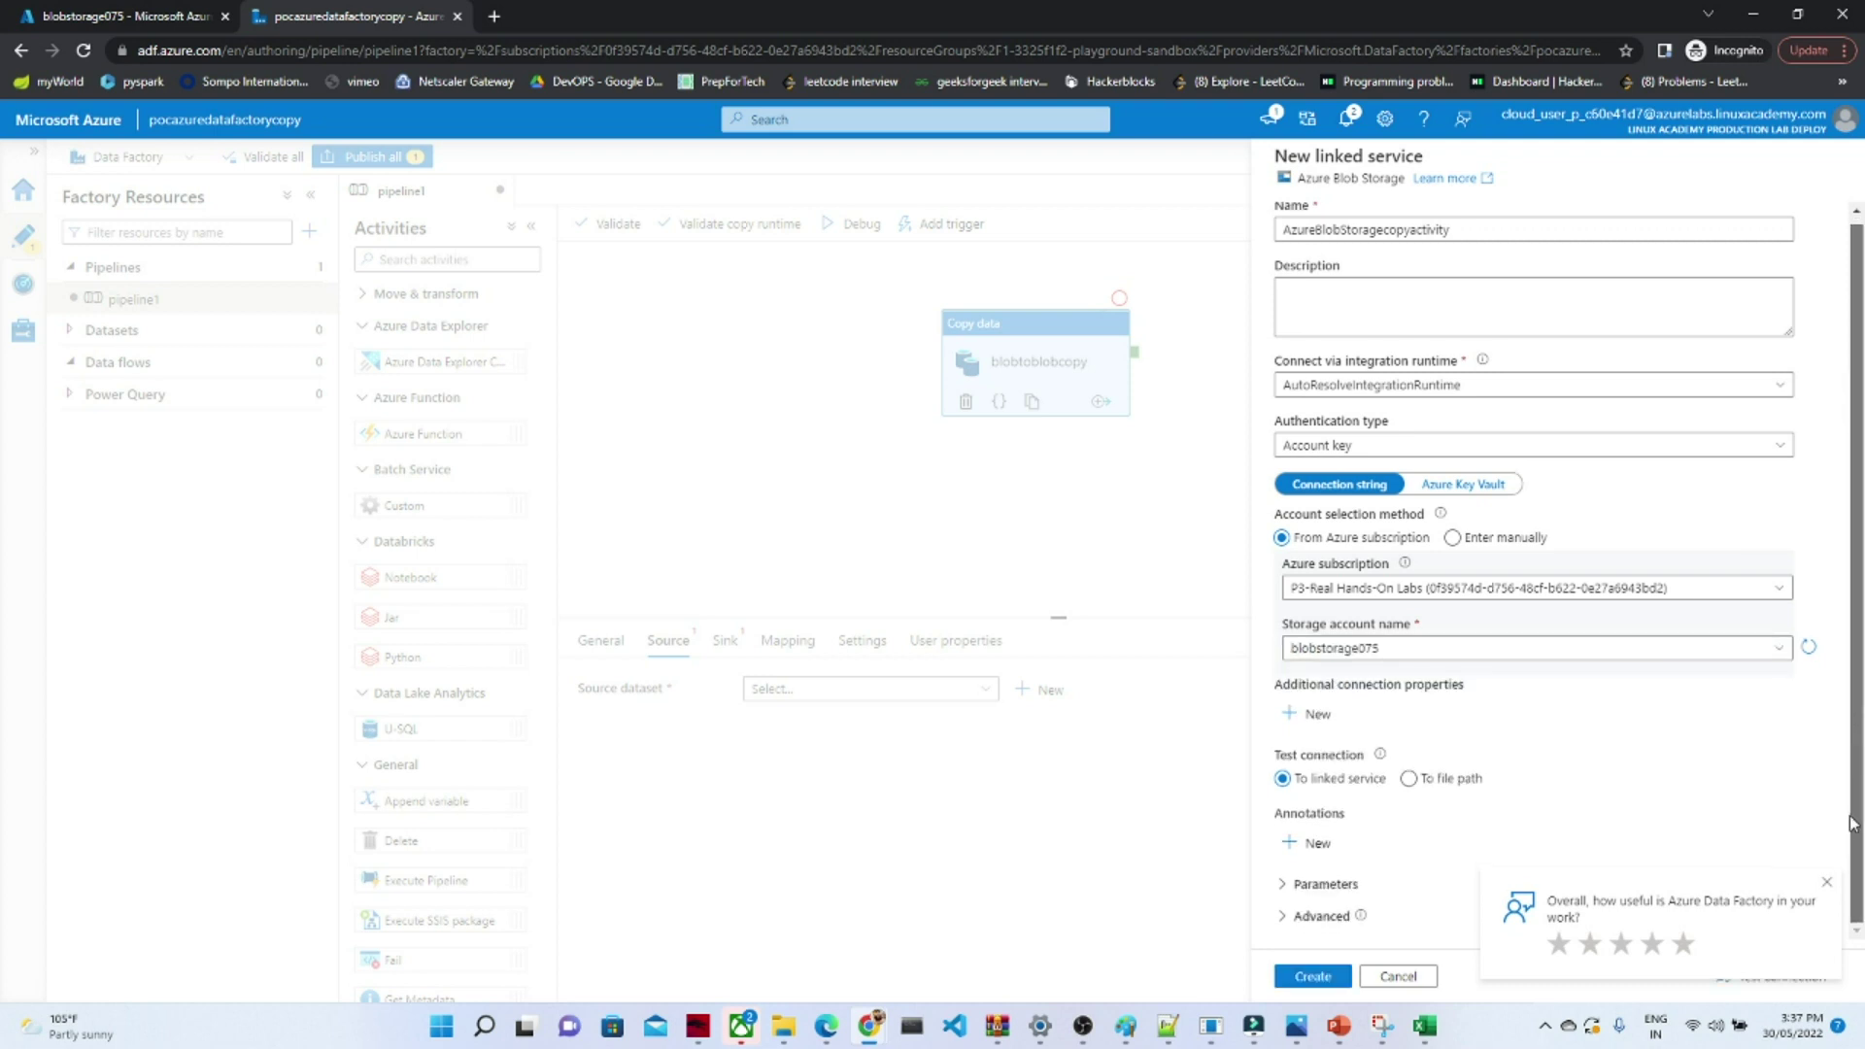
left_click(1828, 886)
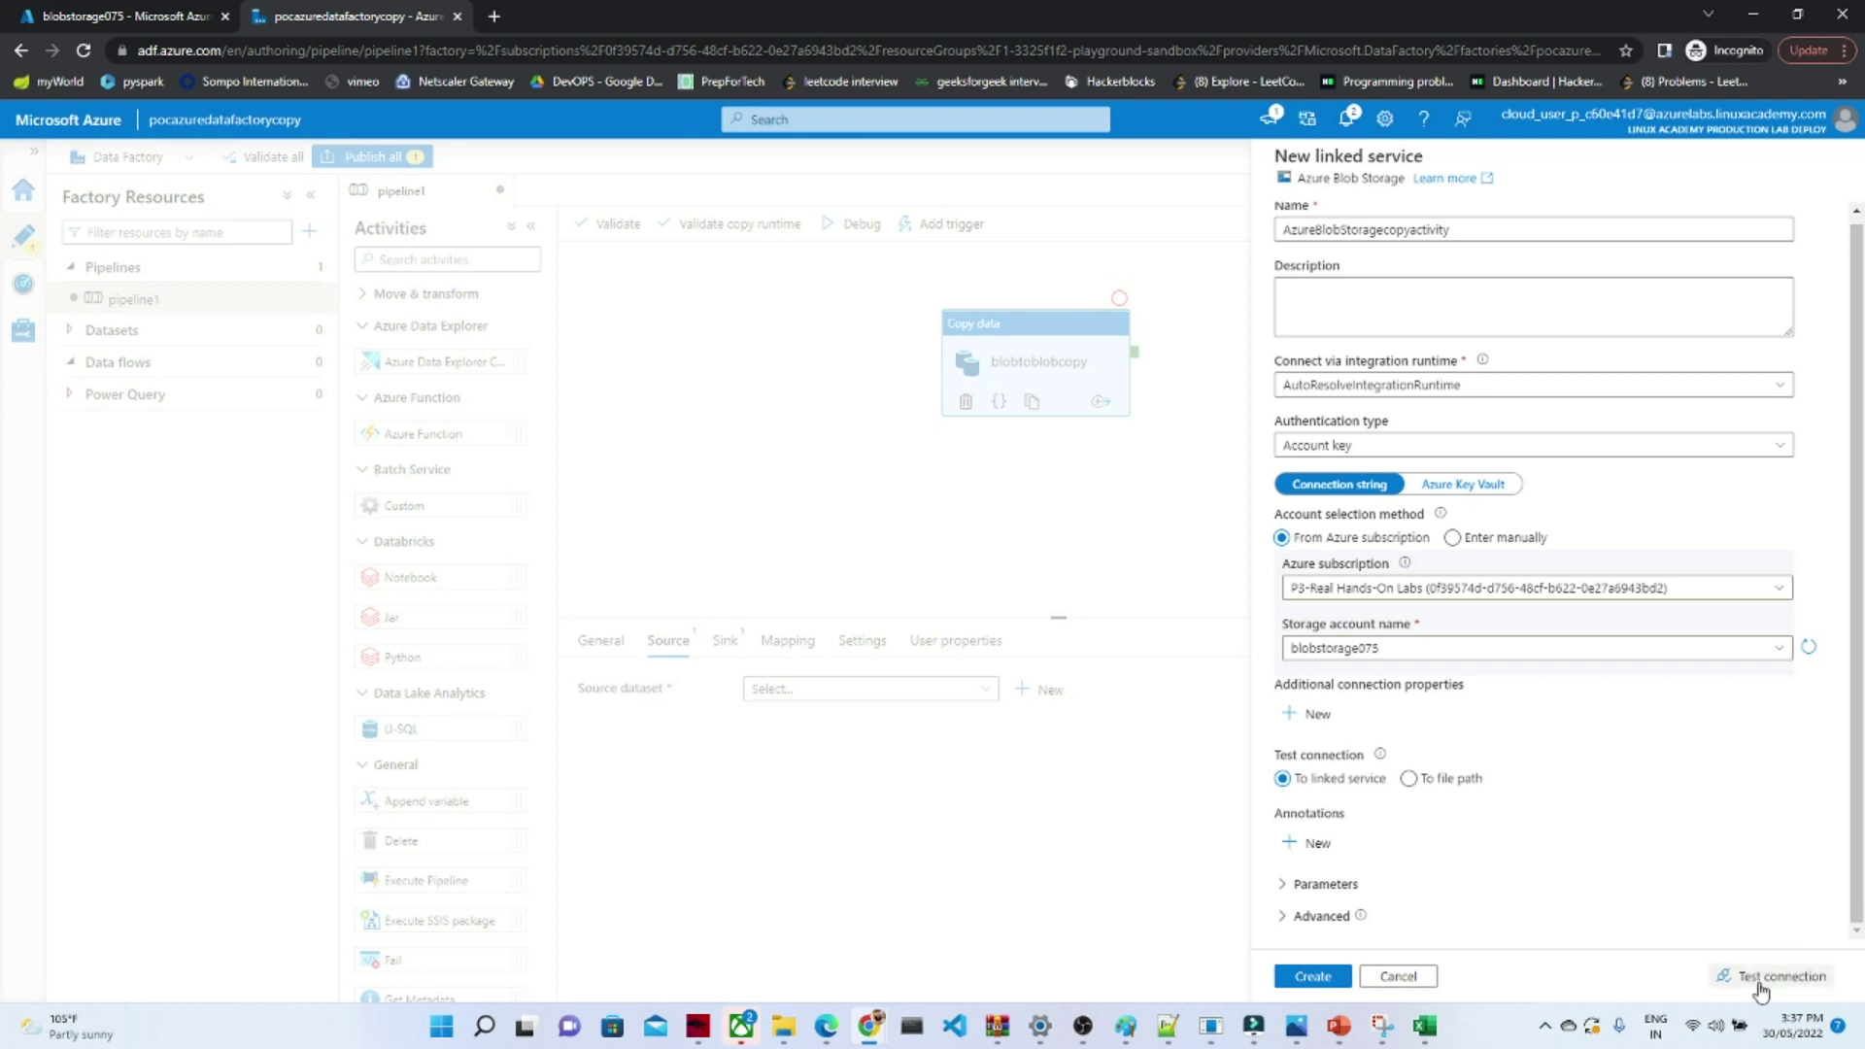
left_click(1760, 986)
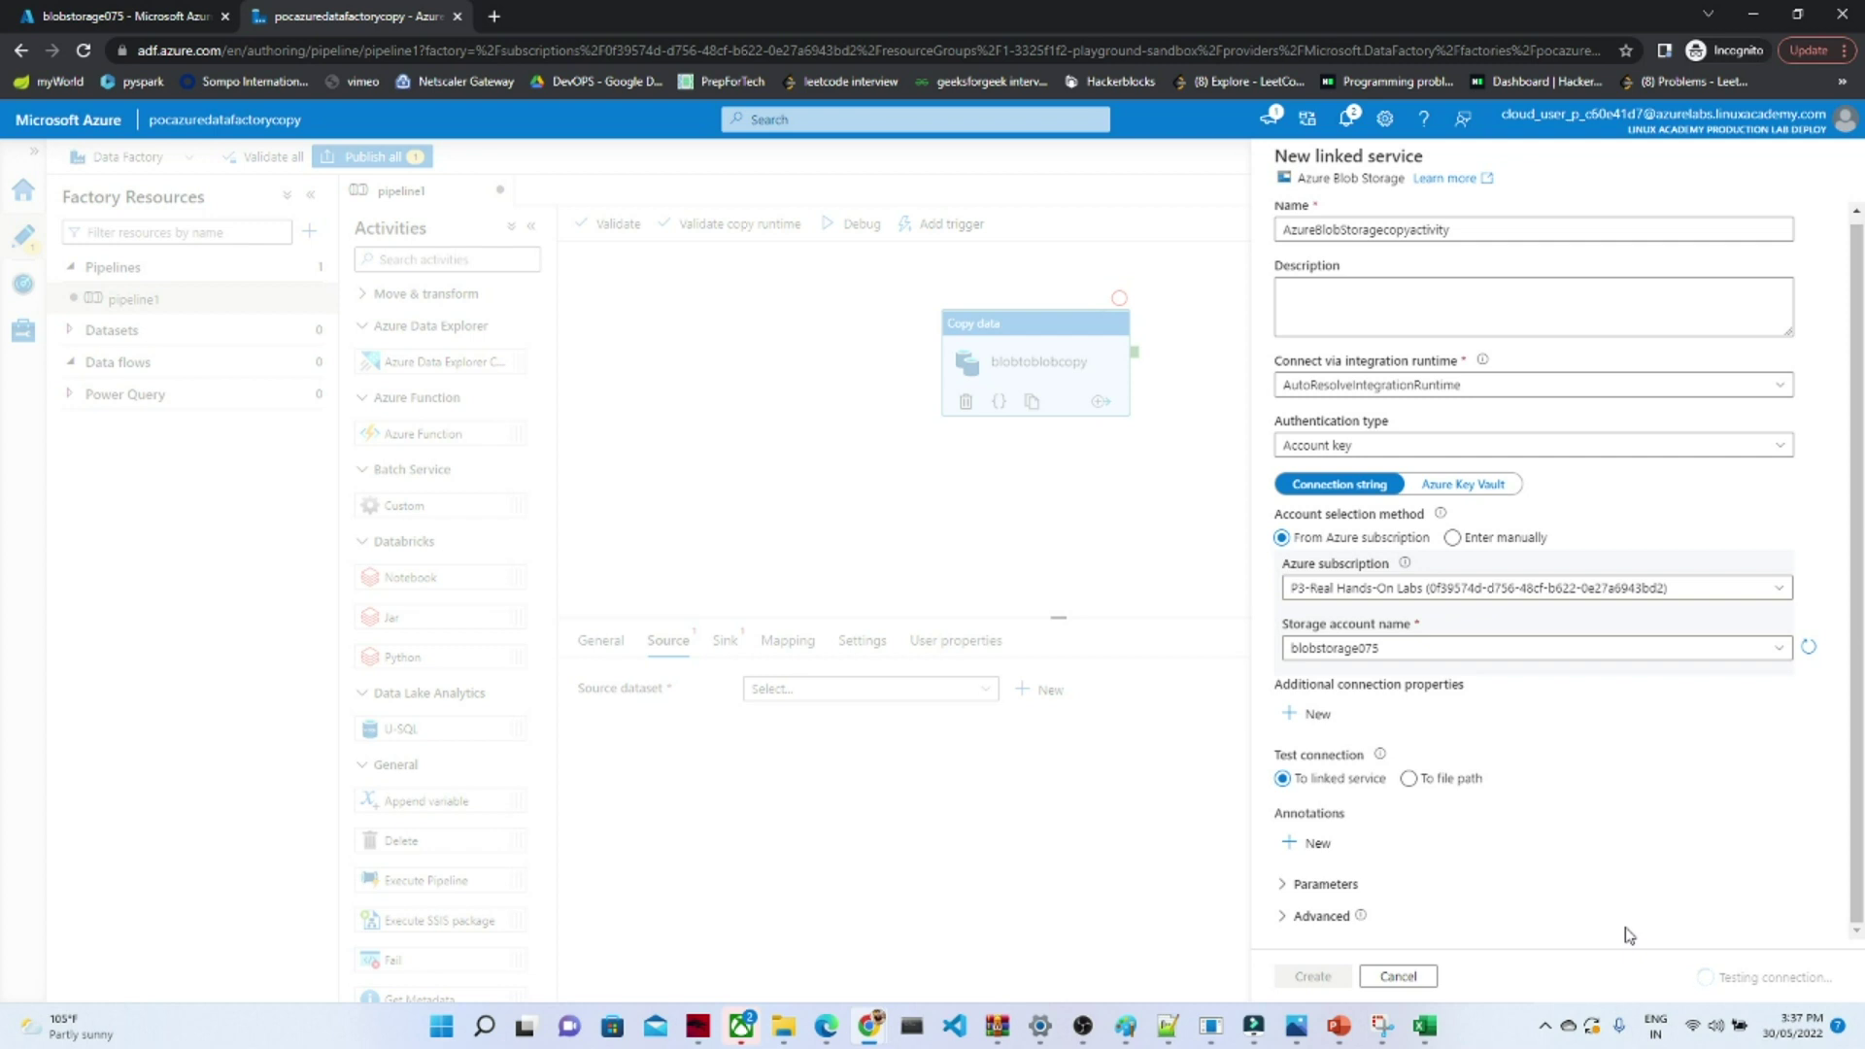
left_click(1313, 976)
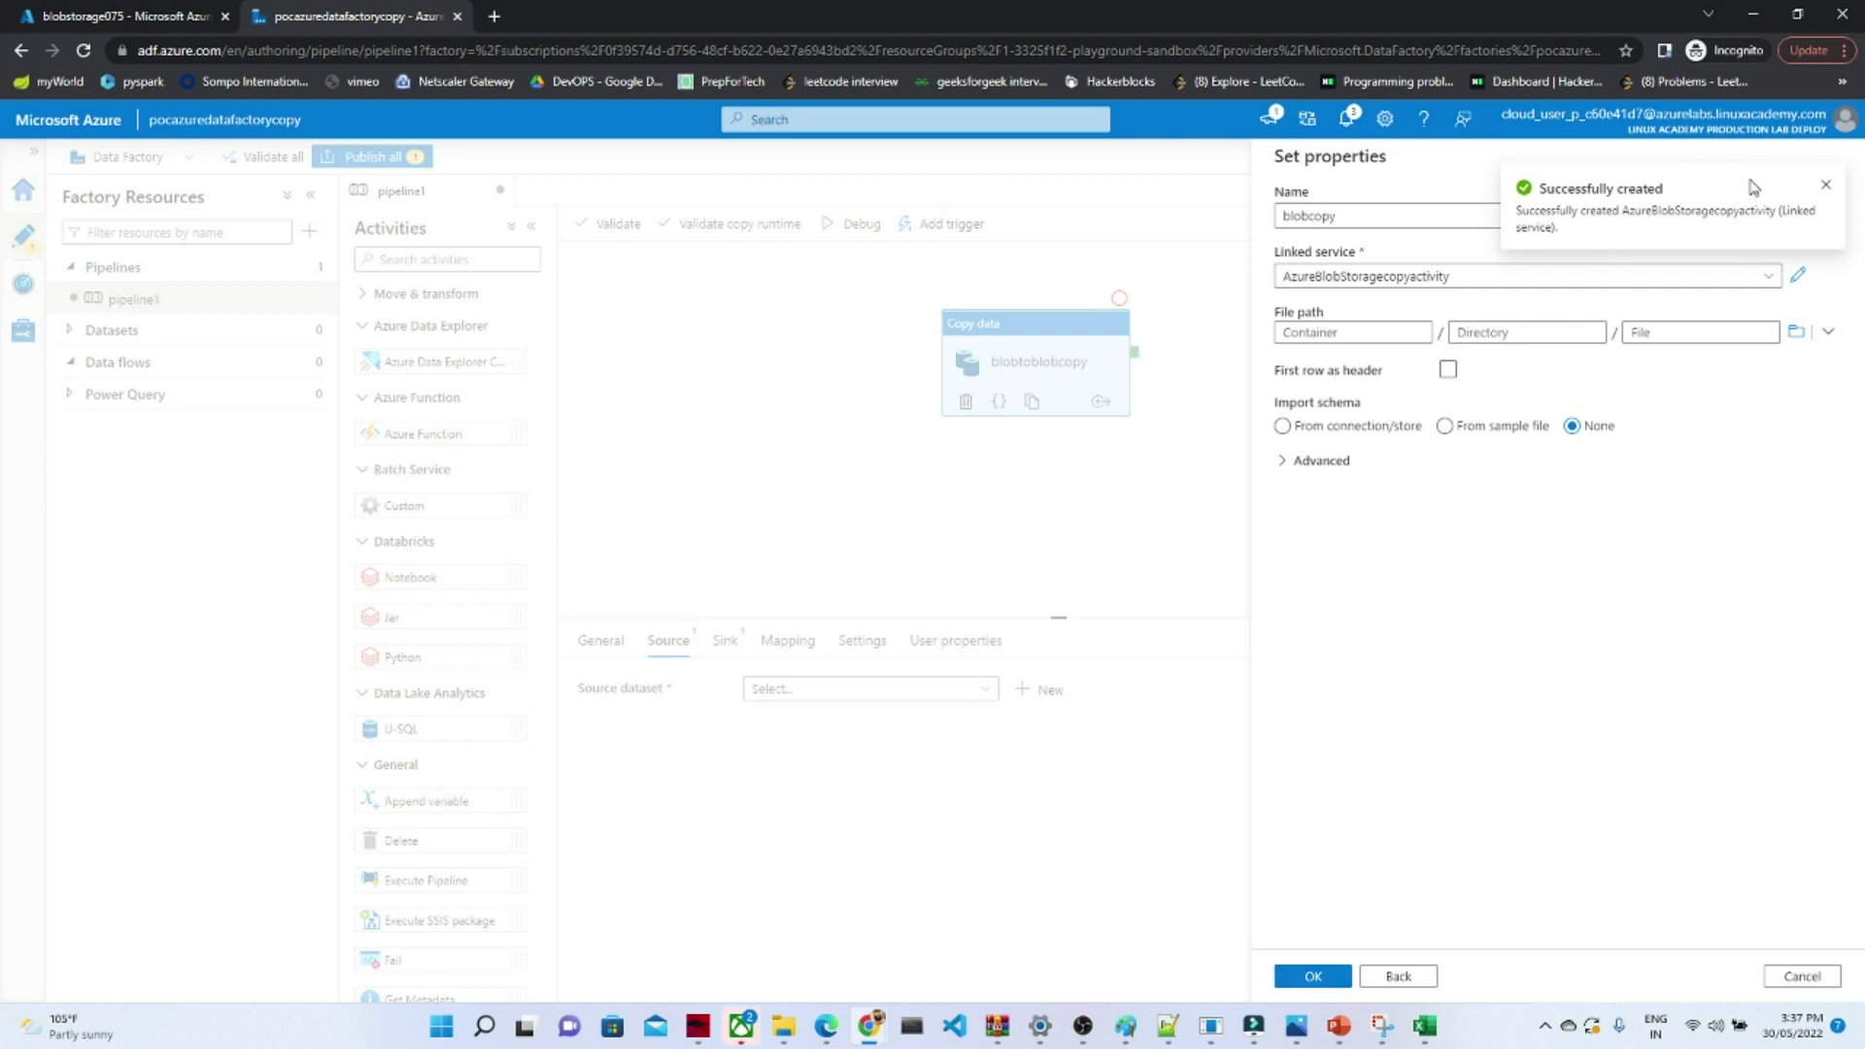
- Point blobcopy at raw/oahu-state-public-parking-lots-csv (1).csv and save the dataset
left_click(1827, 188)
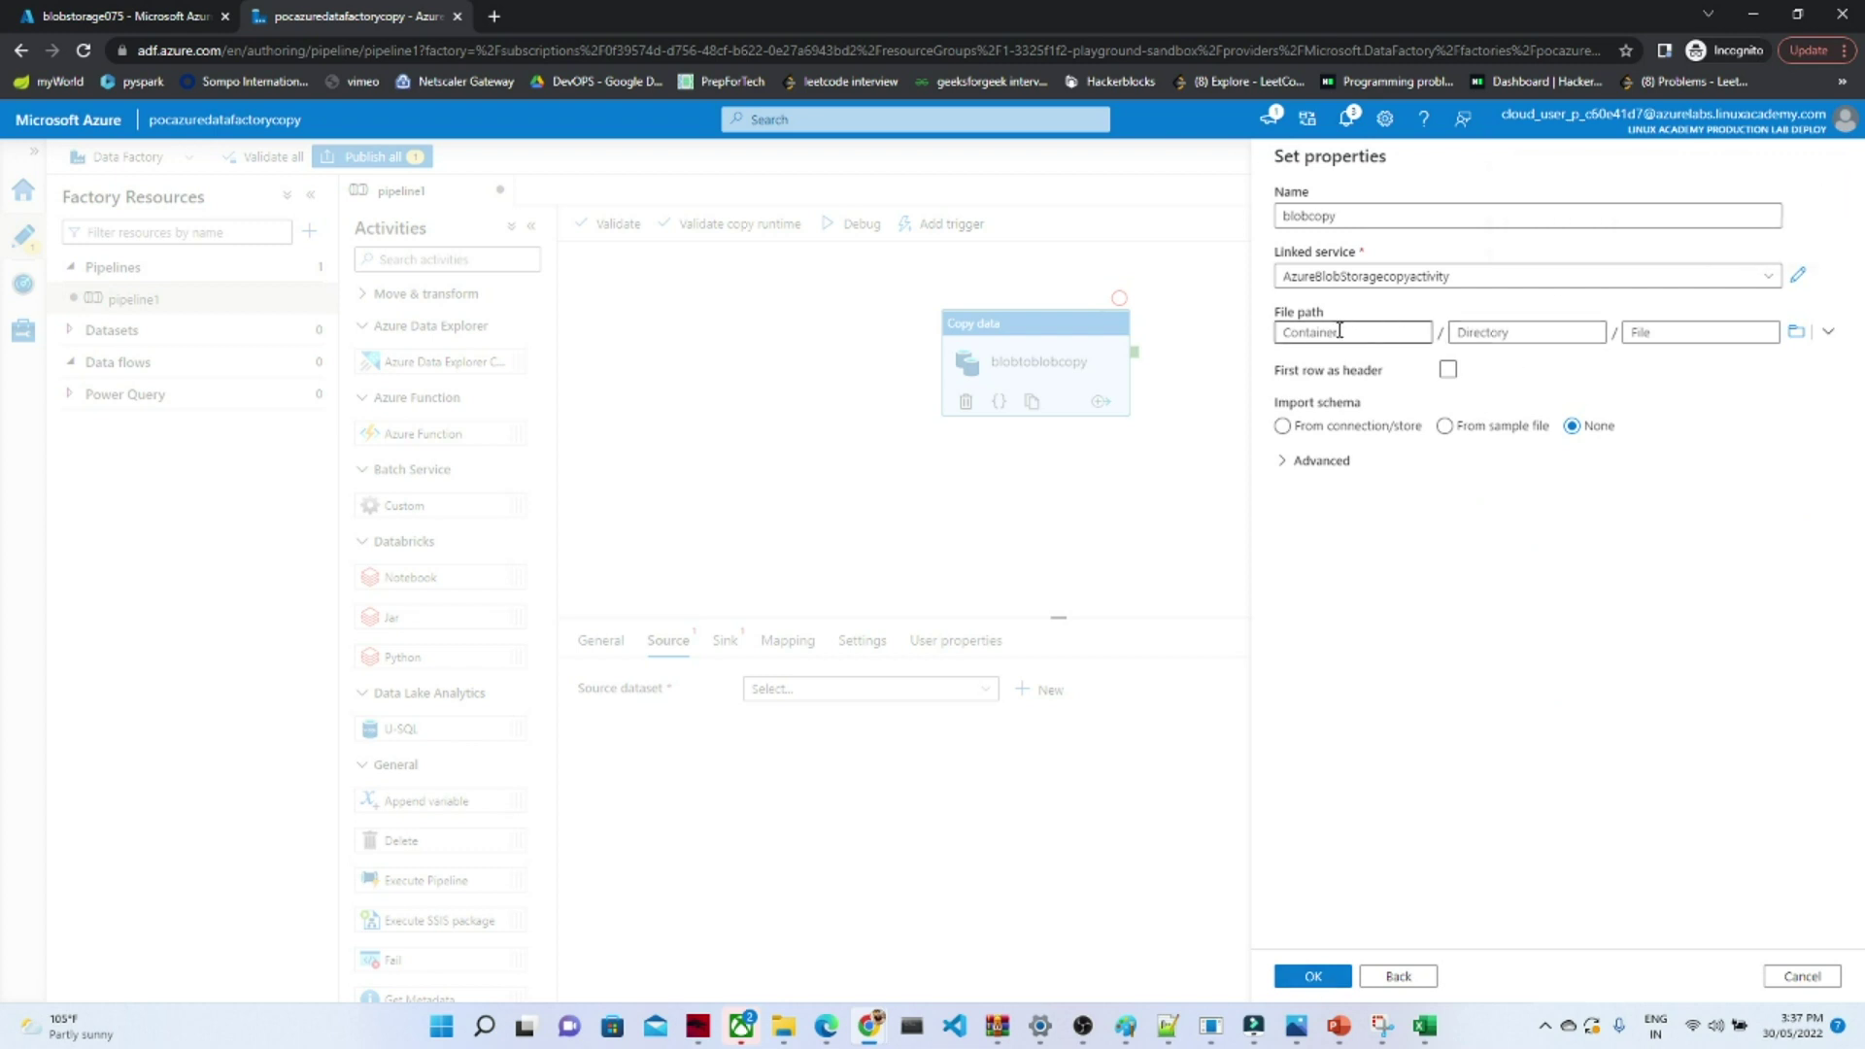
left_click(1797, 332)
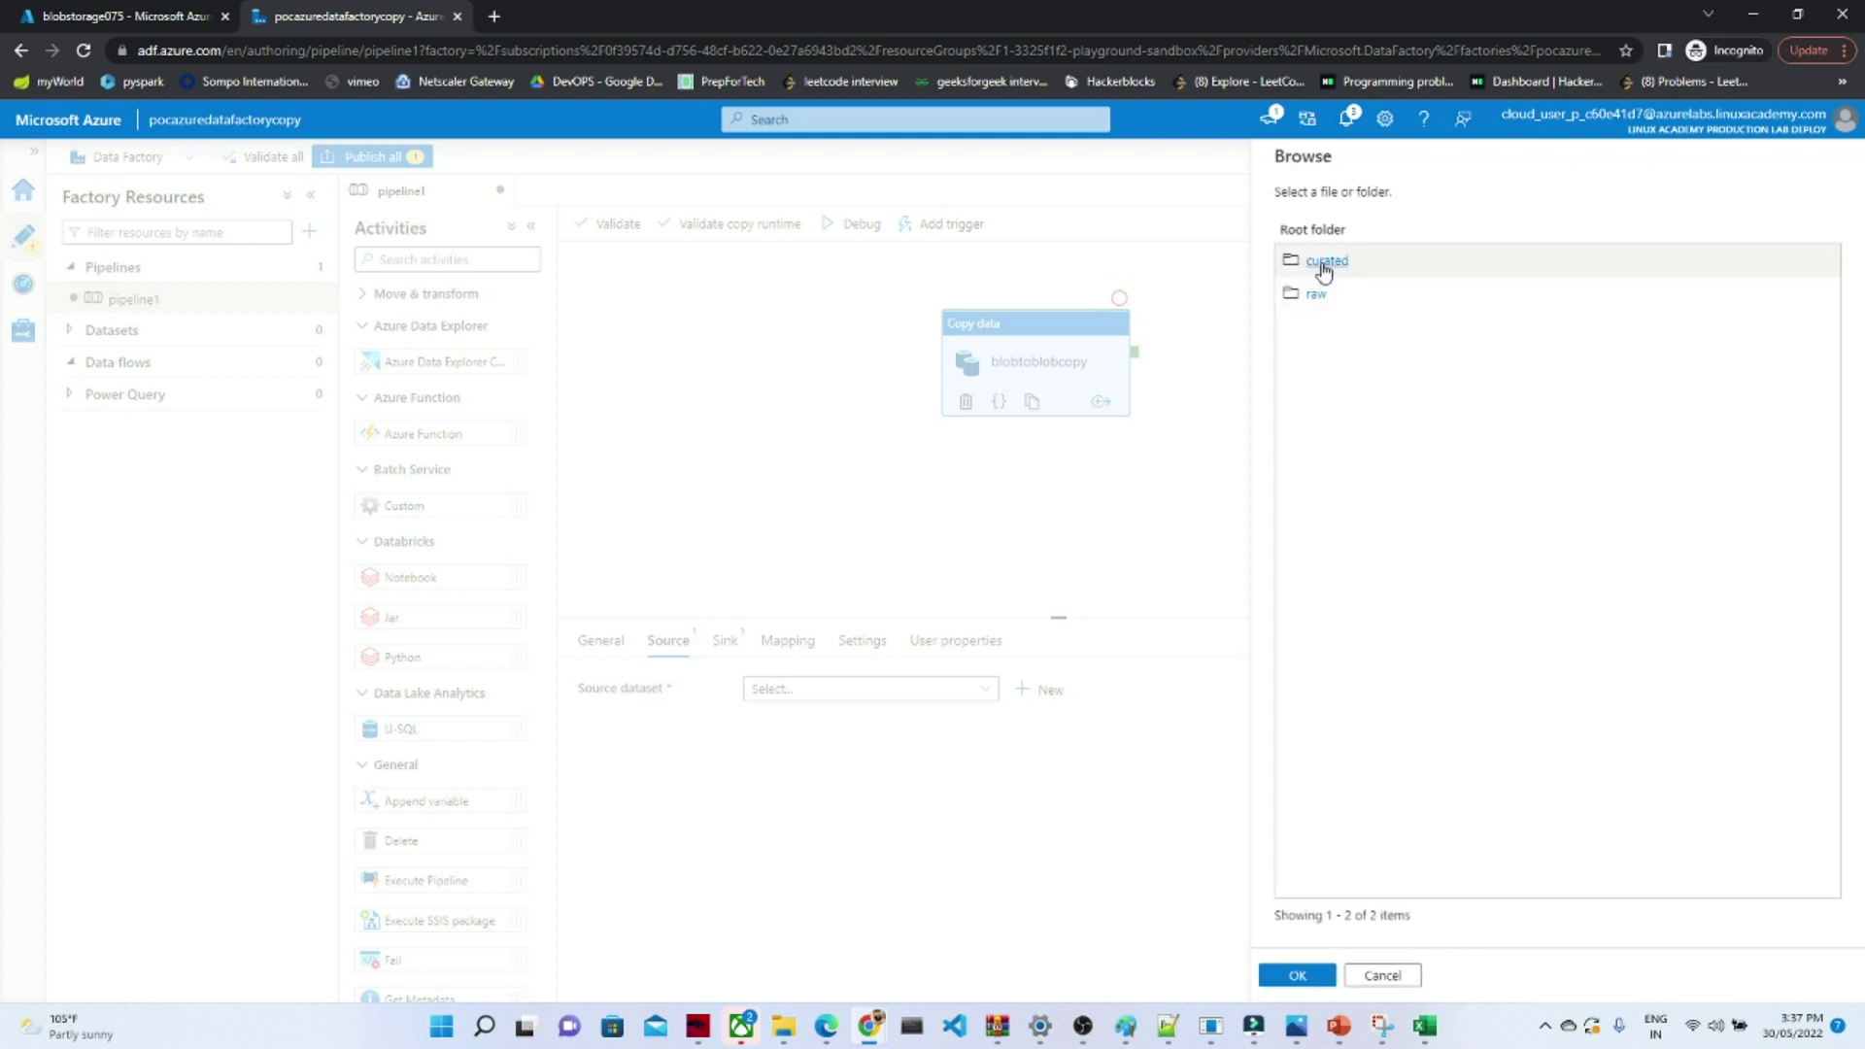
left_click(1314, 291)
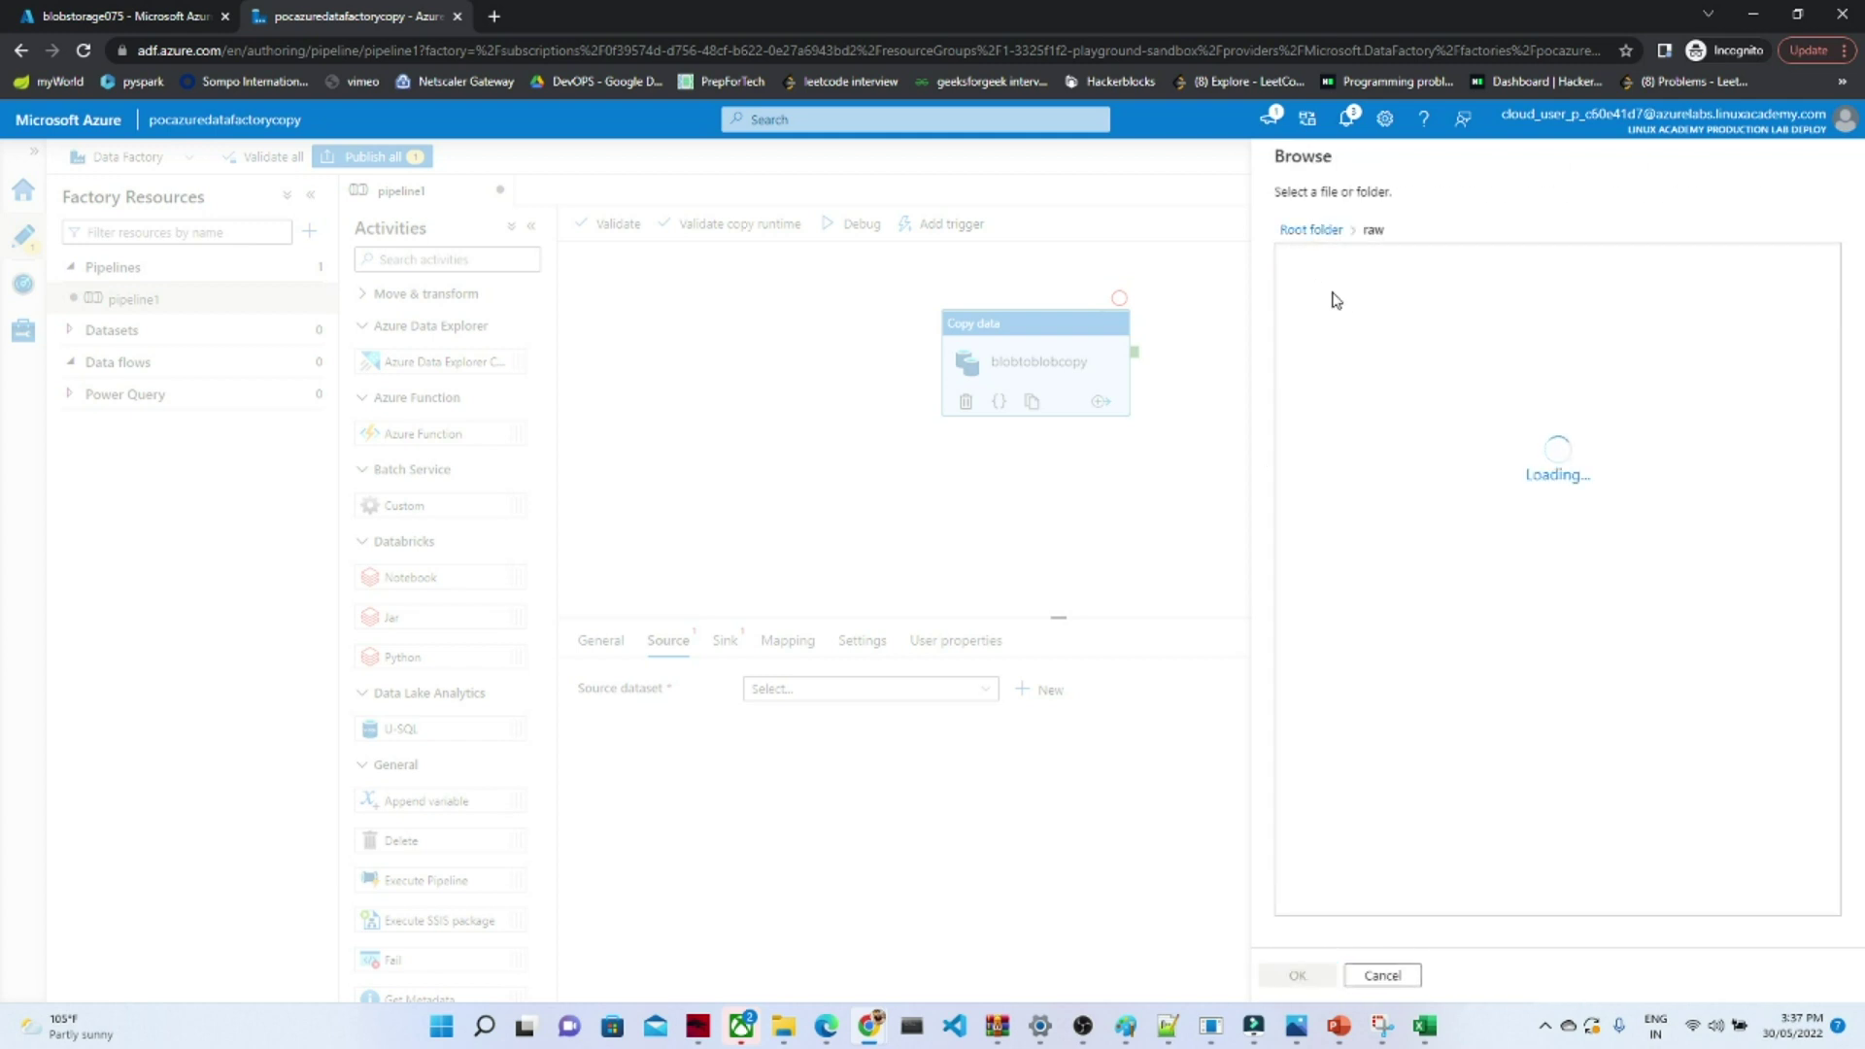
left_click(1355, 260)
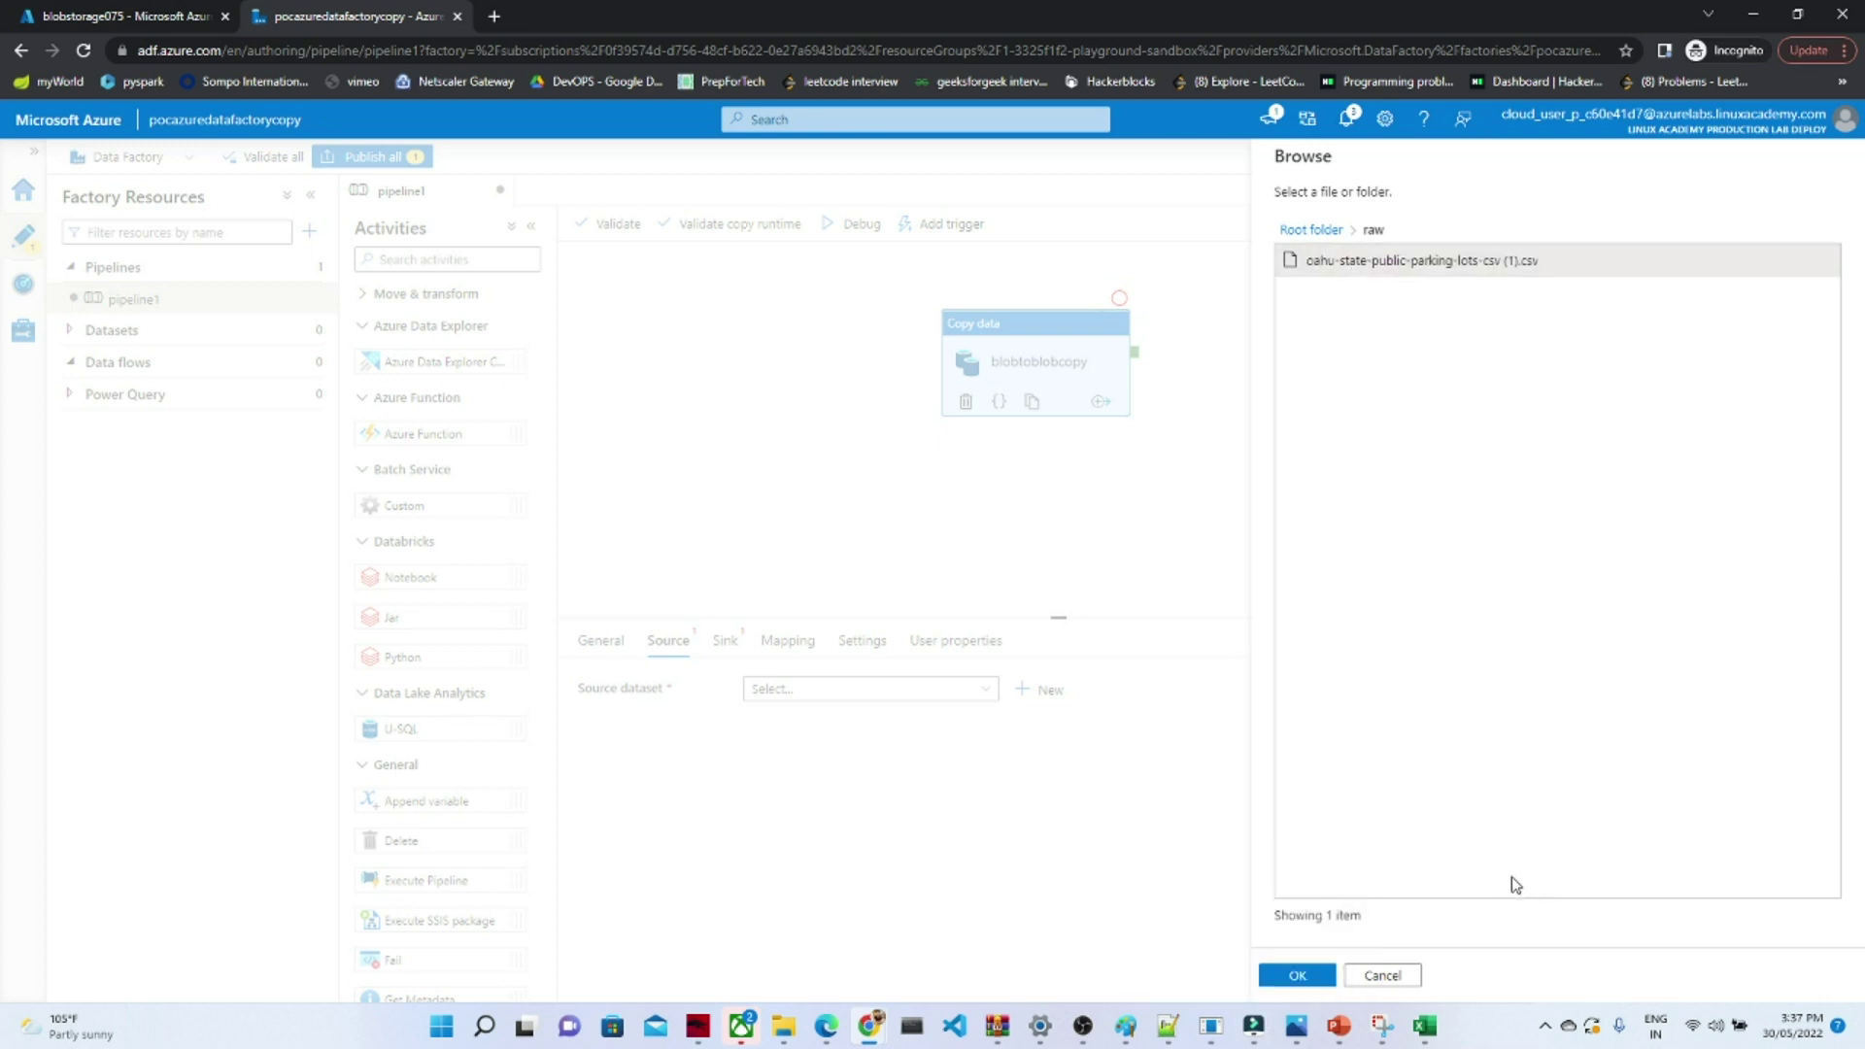
left_click(1294, 976)
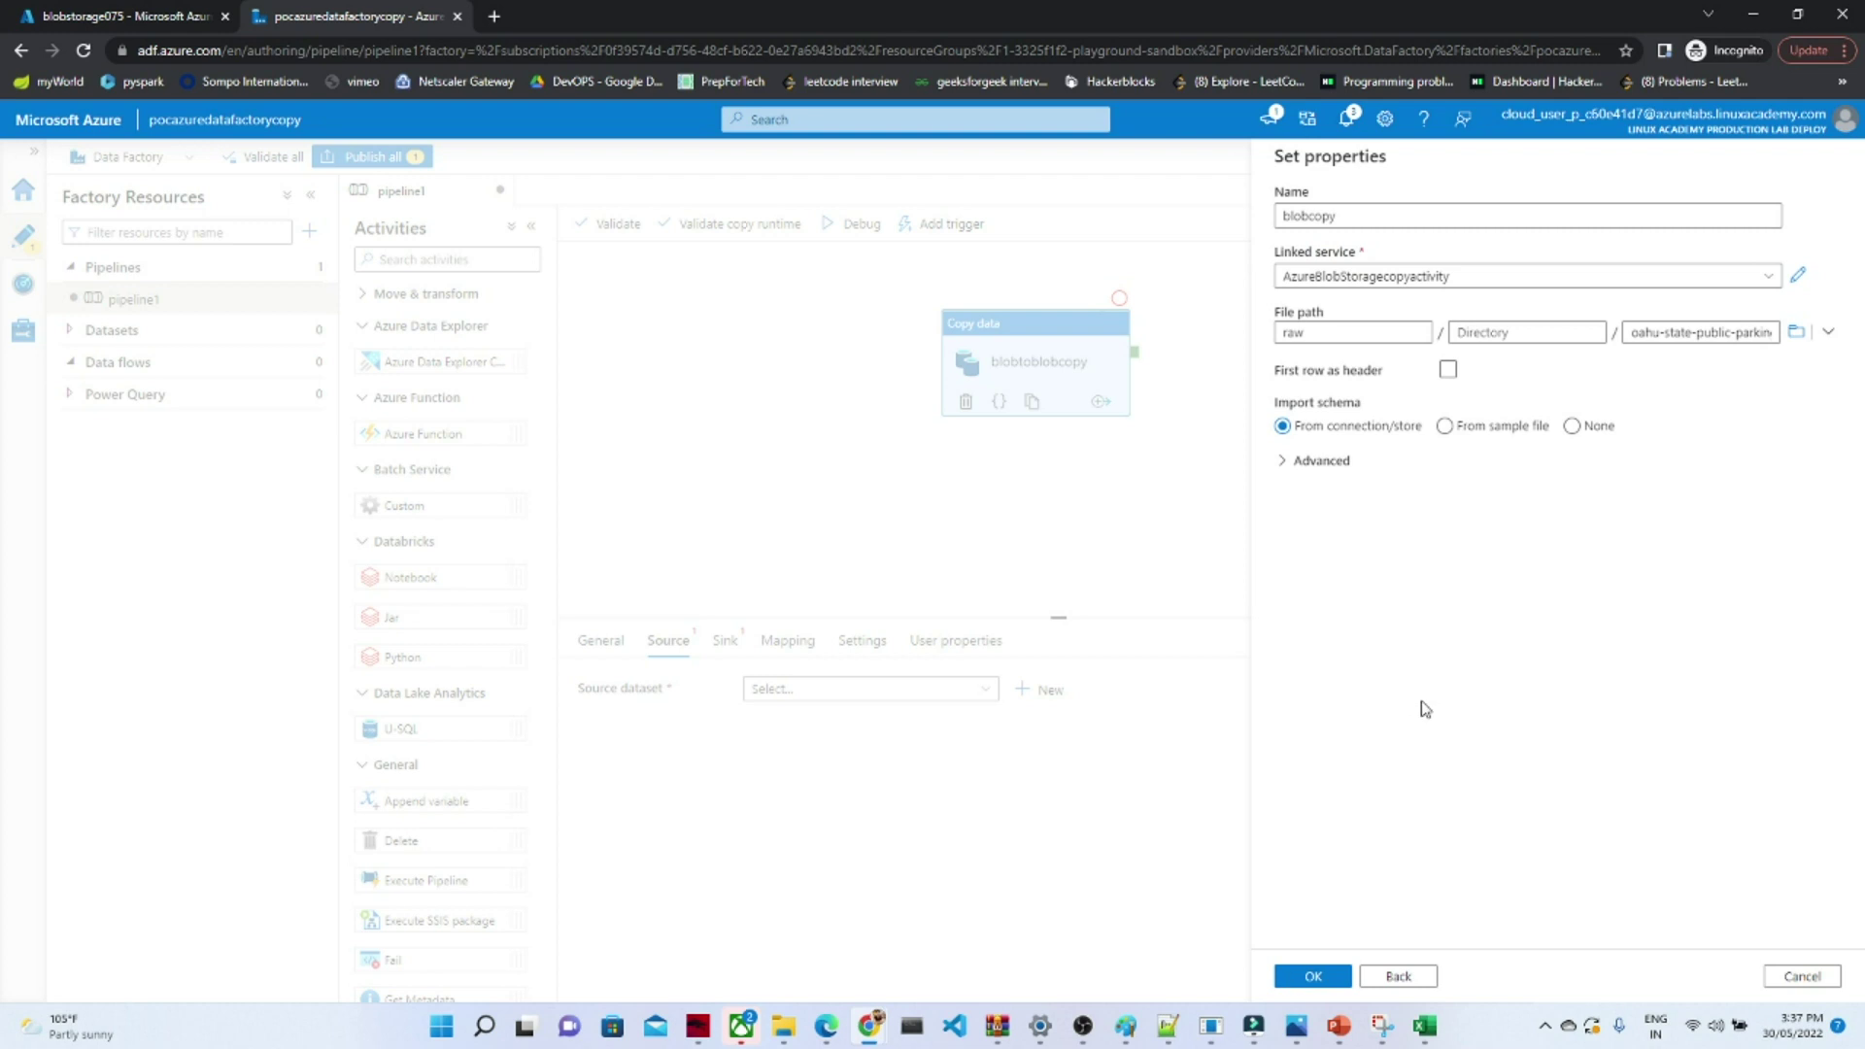
left_click(1298, 982)
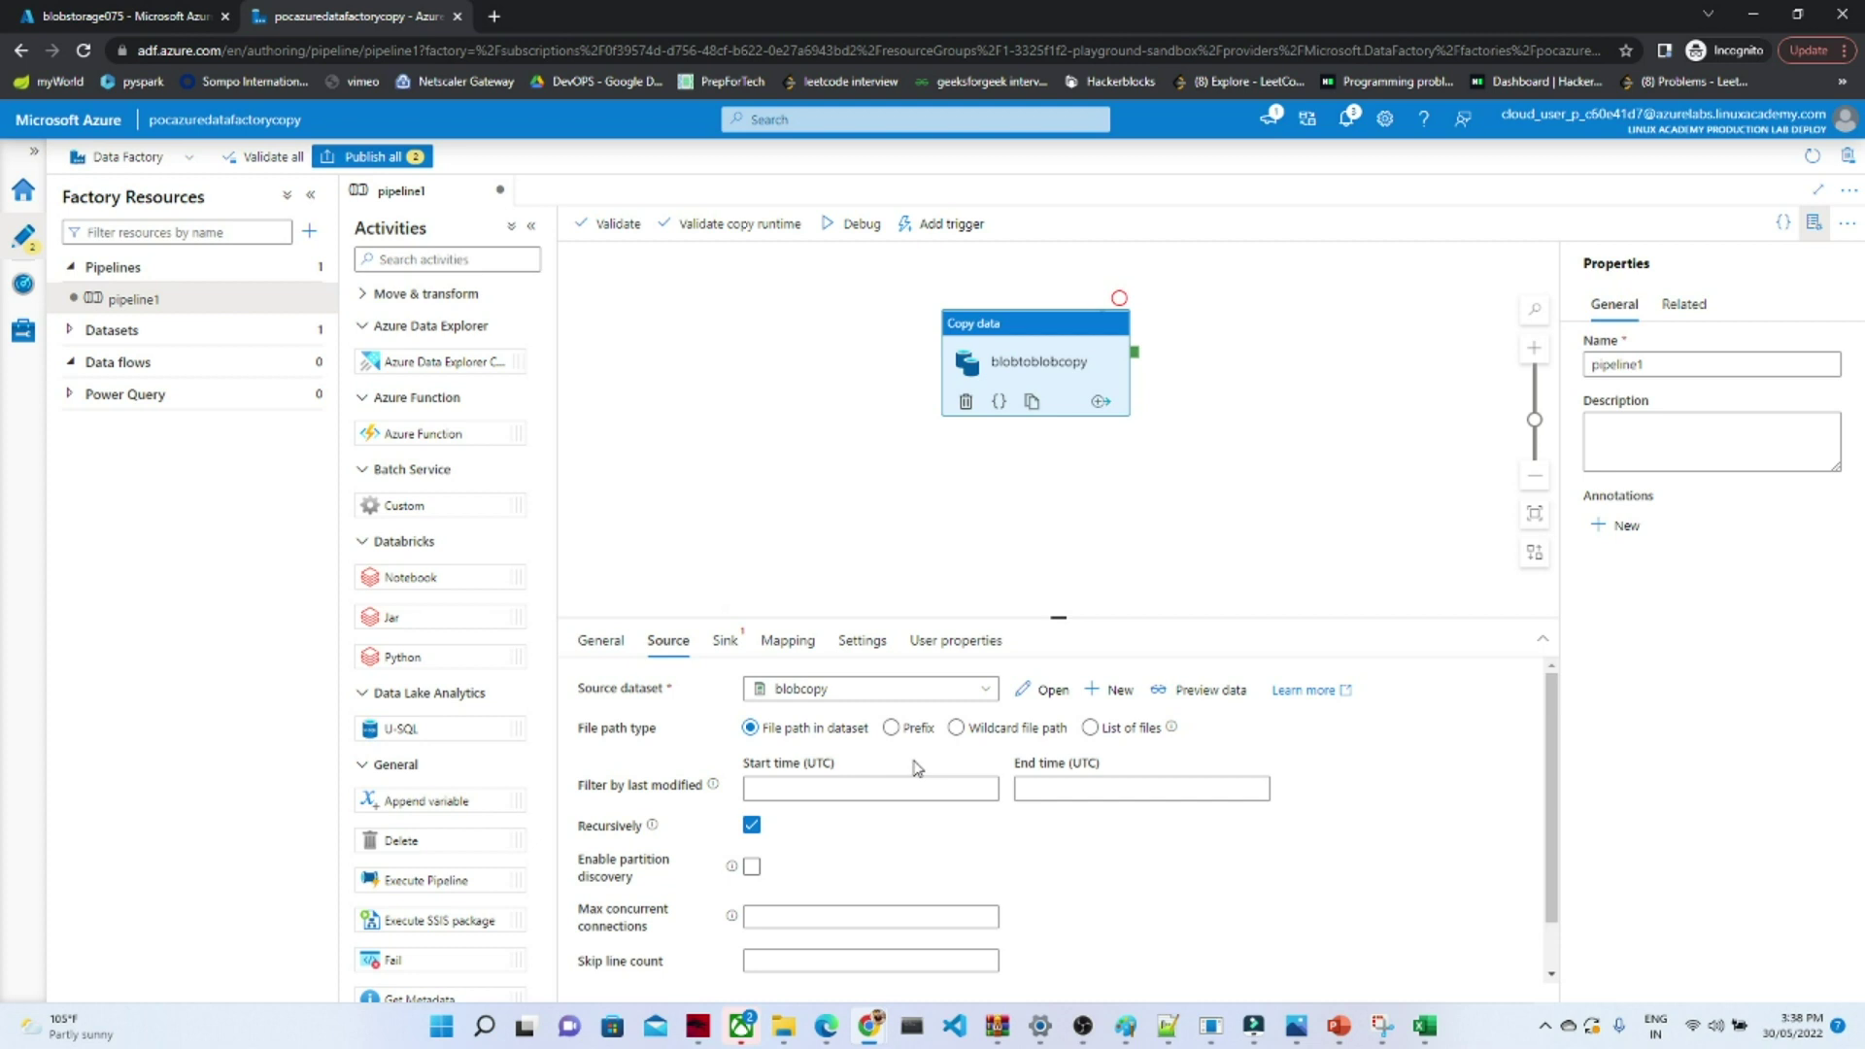
- Start a new Azure Blob Storage DelimitedText dataset for the copy activity's sink
left_click(727, 643)
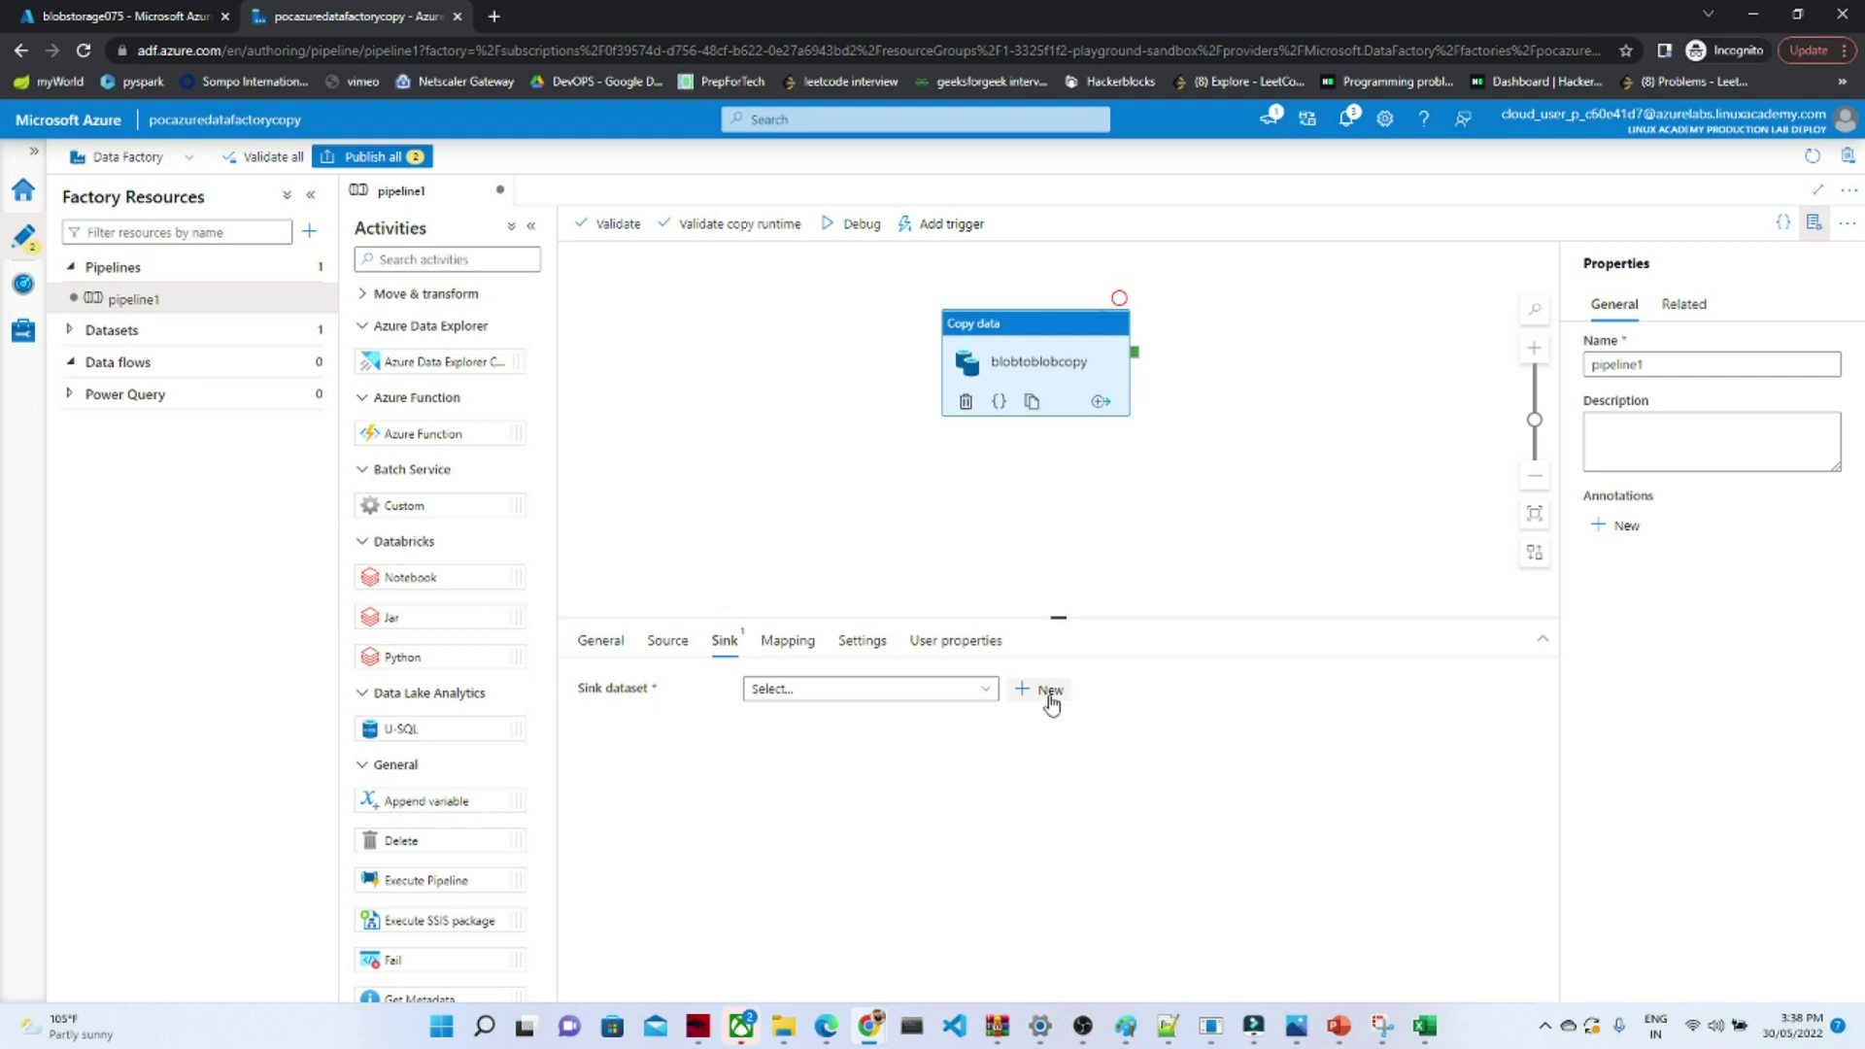
left_click(991, 692)
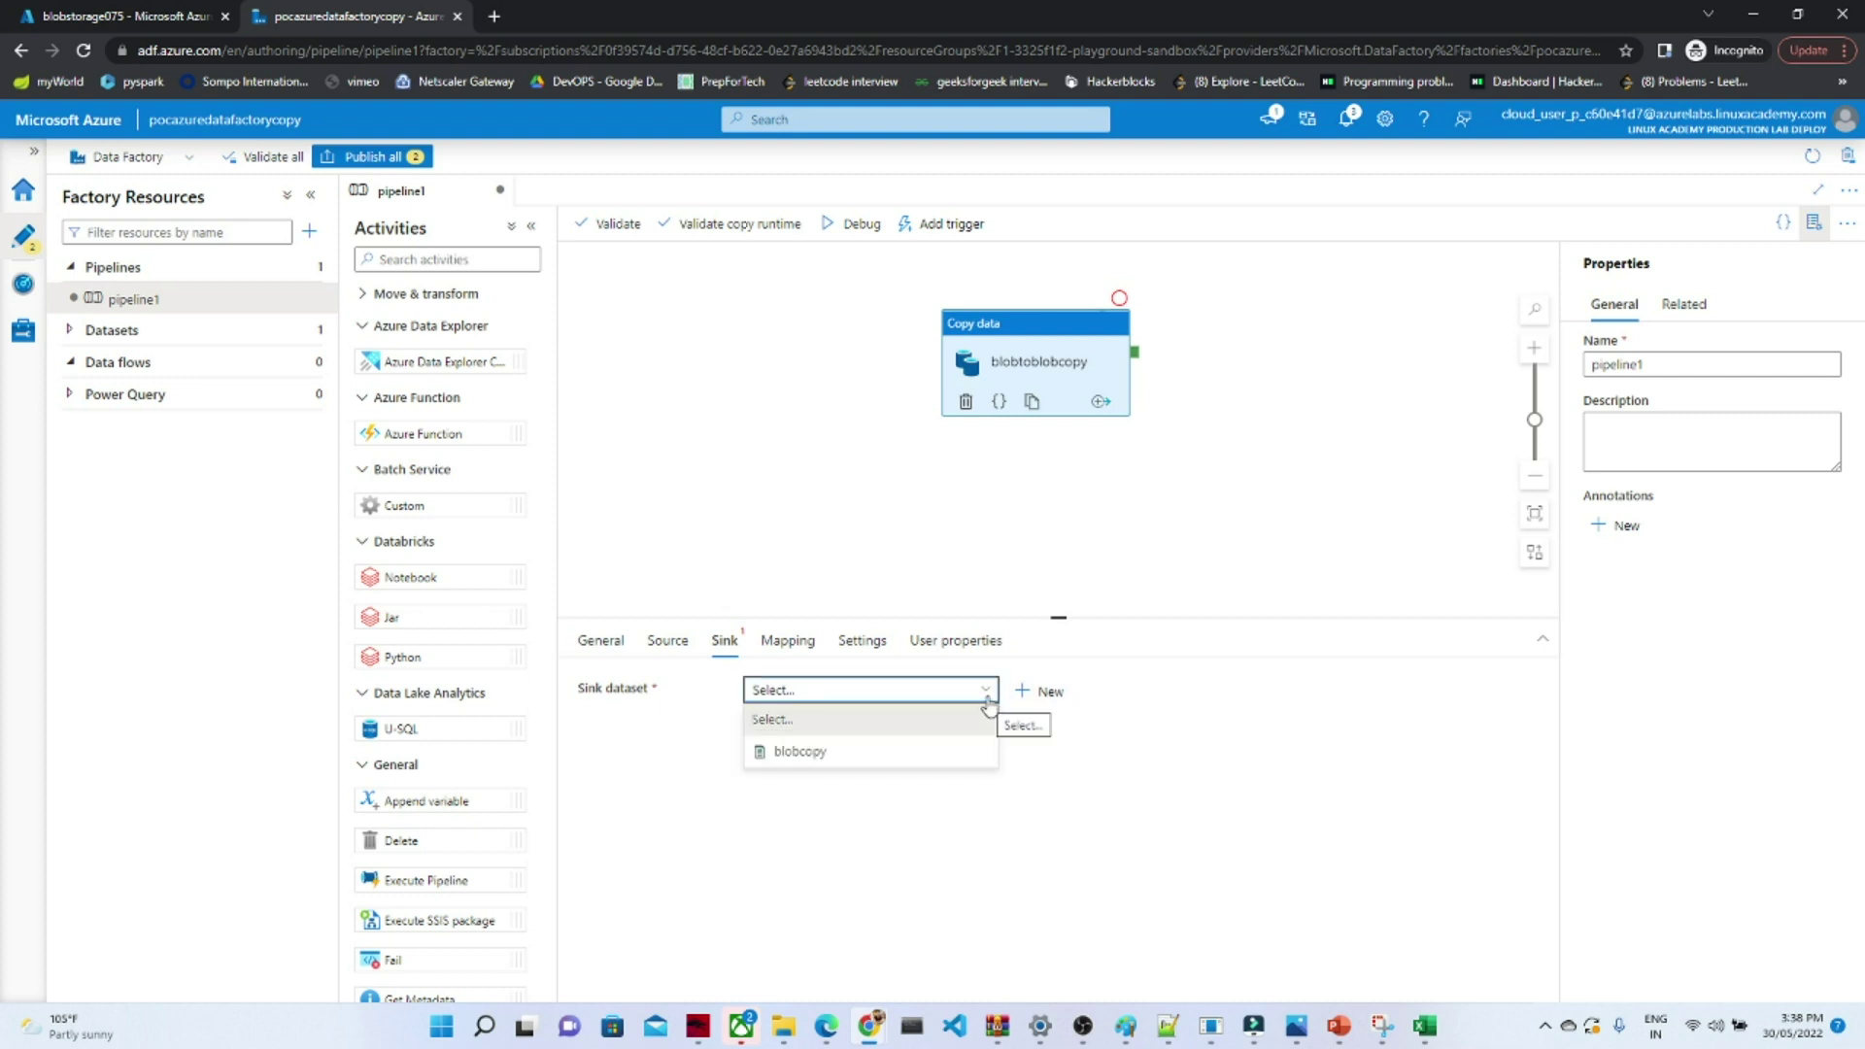
left_click(1037, 693)
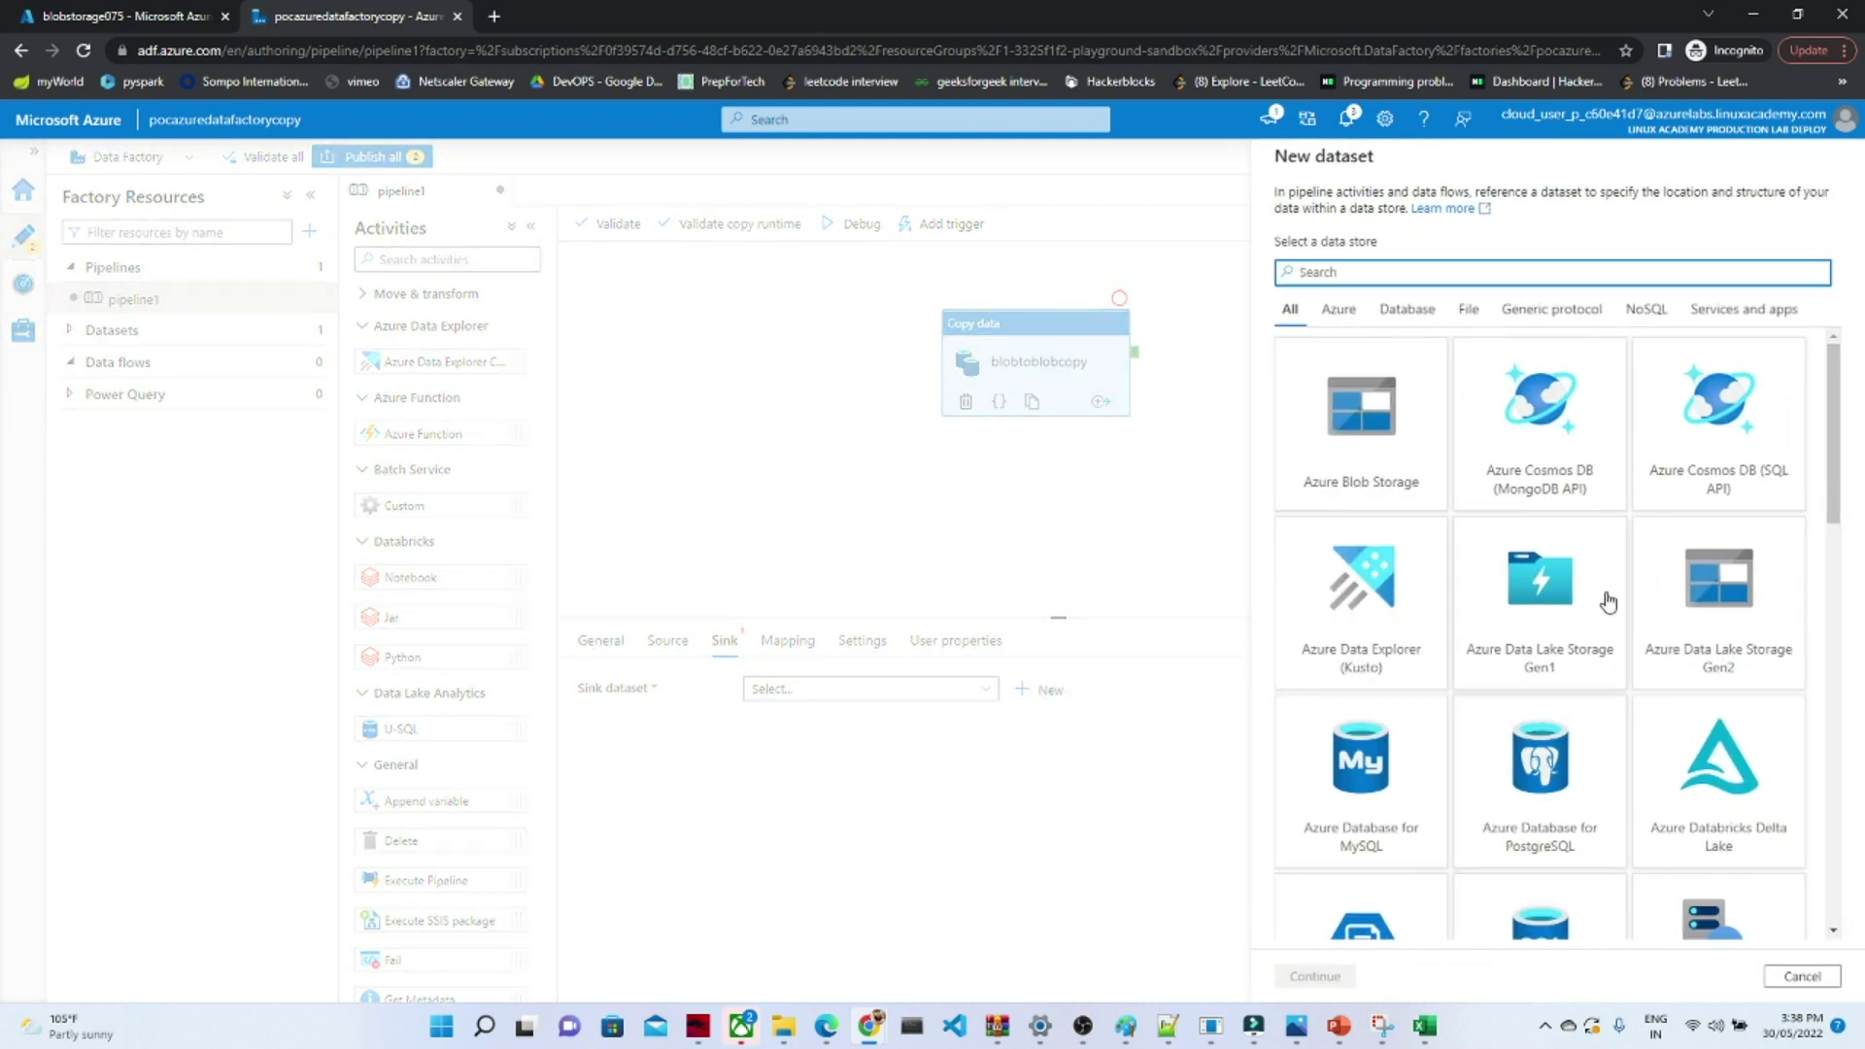
left_click(1712, 588)
mouse_move(1836, 512)
left_mouse_down()
mouse_move(1836, 565)
mouse_move(1833, 505)
left_mouse_up()
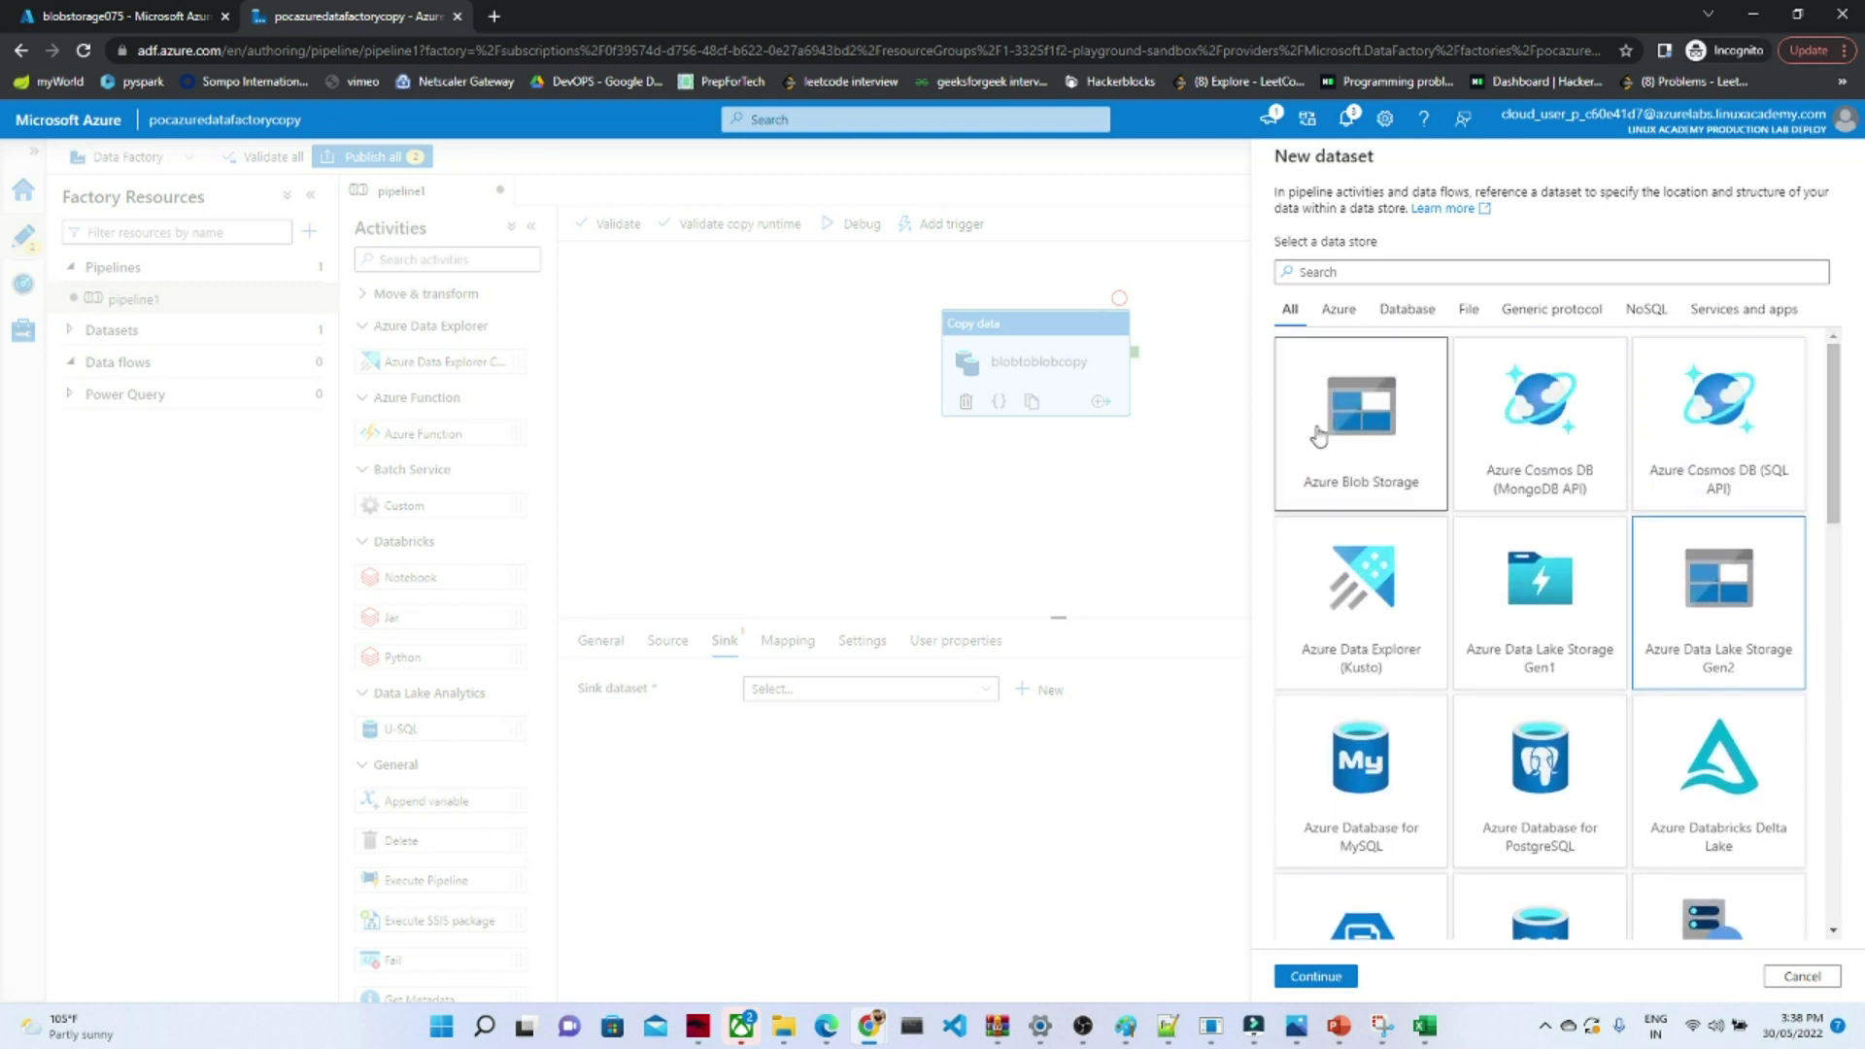
left_click(1318, 977)
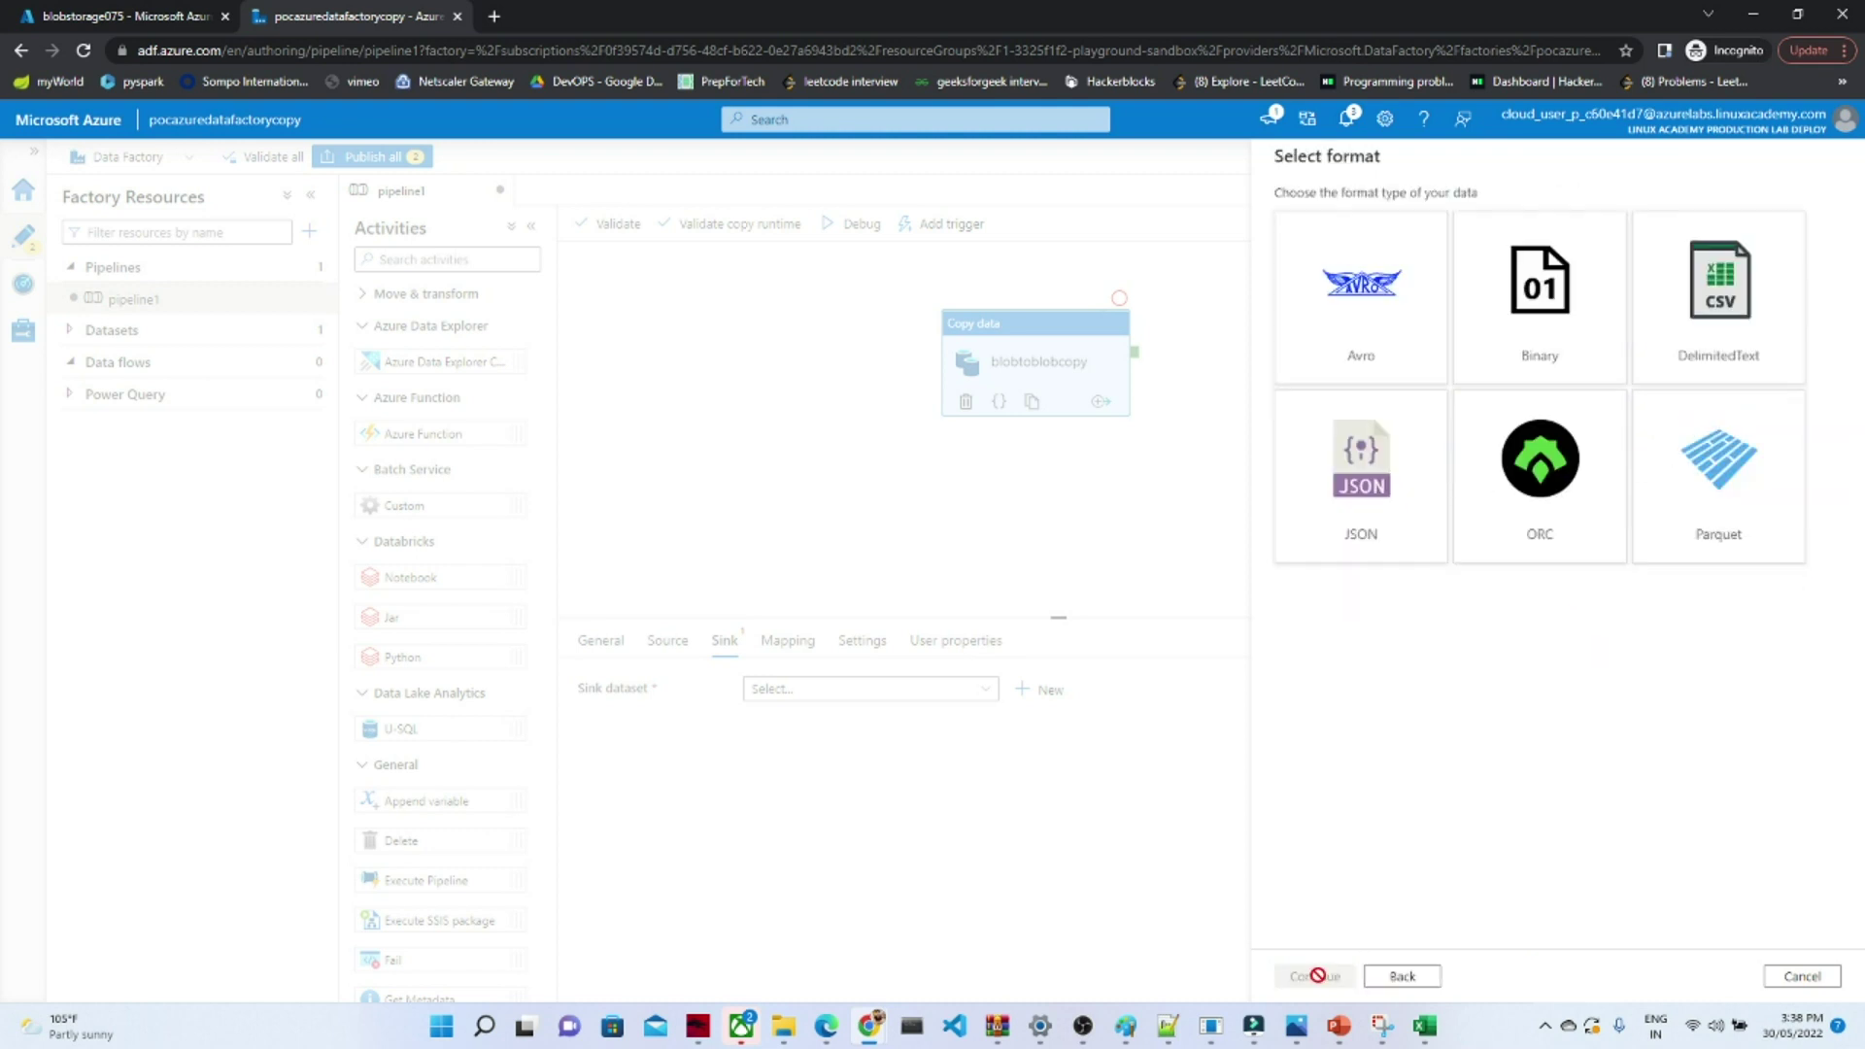
left_click(1708, 326)
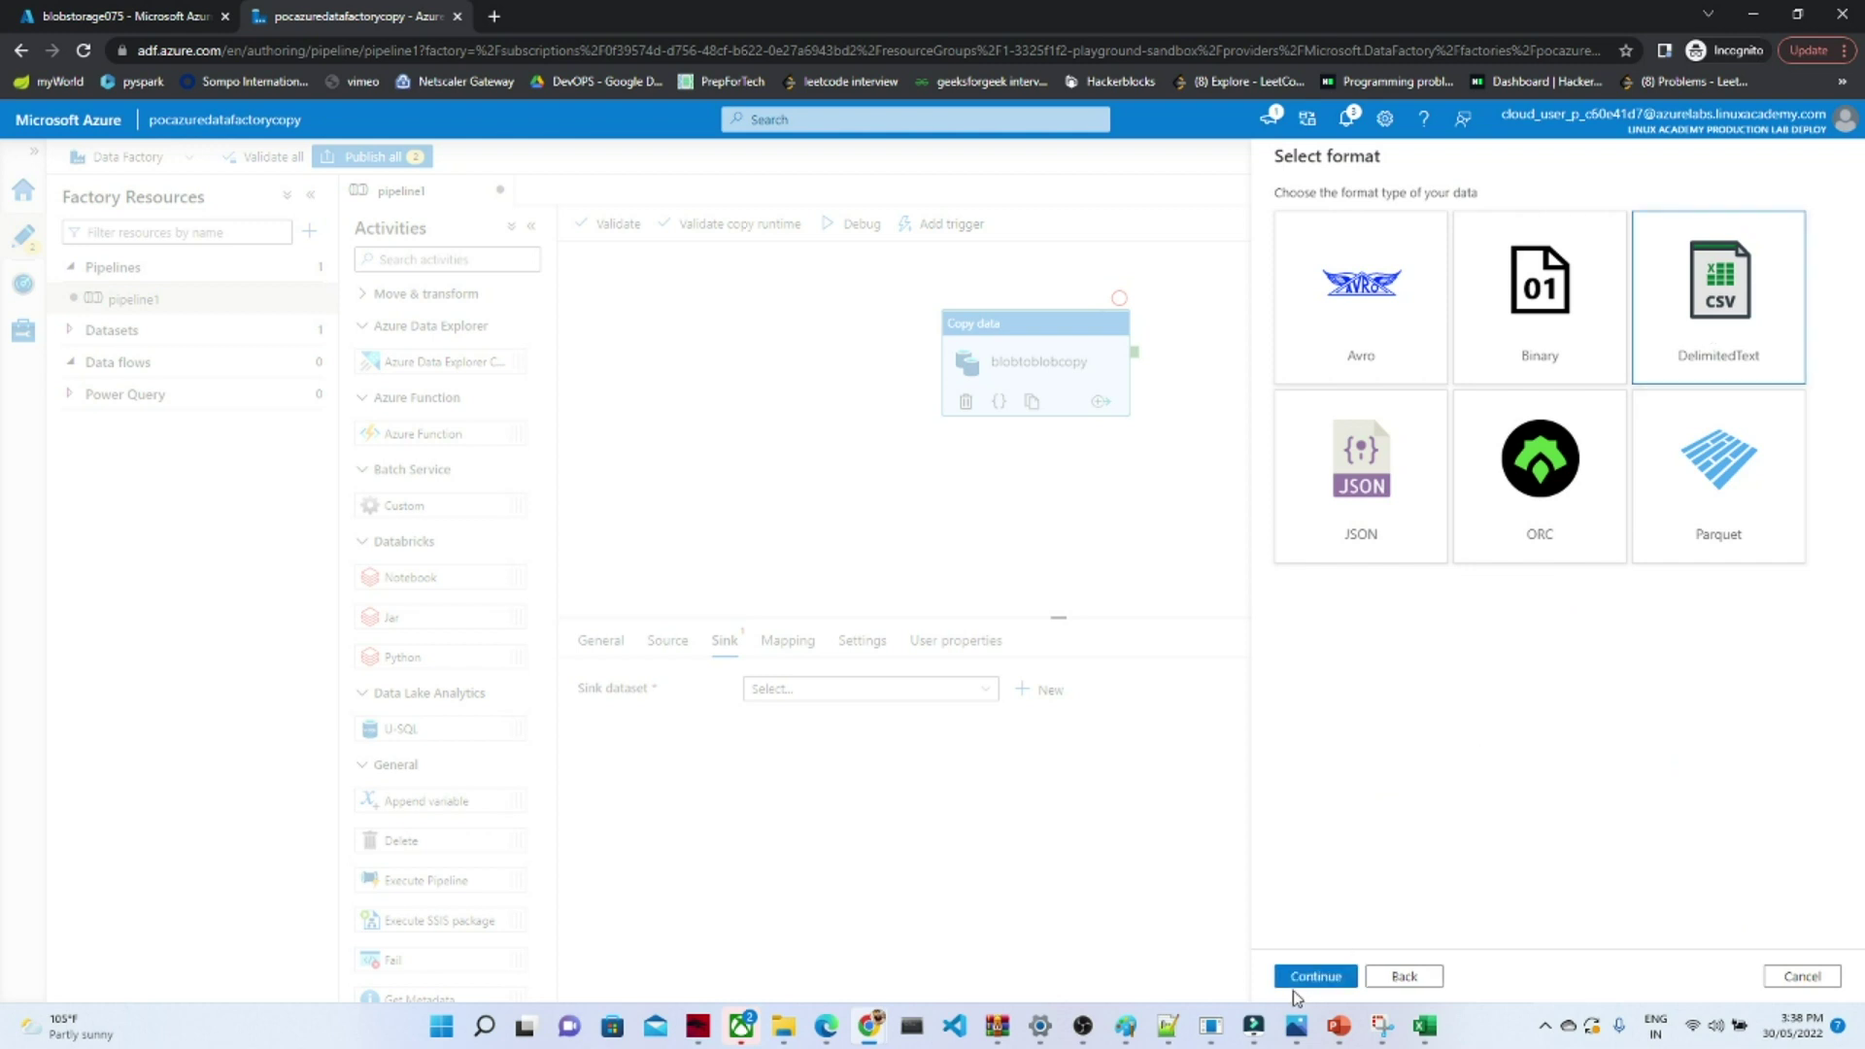
left_click(1305, 977)
- Link DelimitedText1 to AzureBlobStoragecopyactivity with the curated folder as output, and save it
left_click(1345, 281)
left_click(1325, 404)
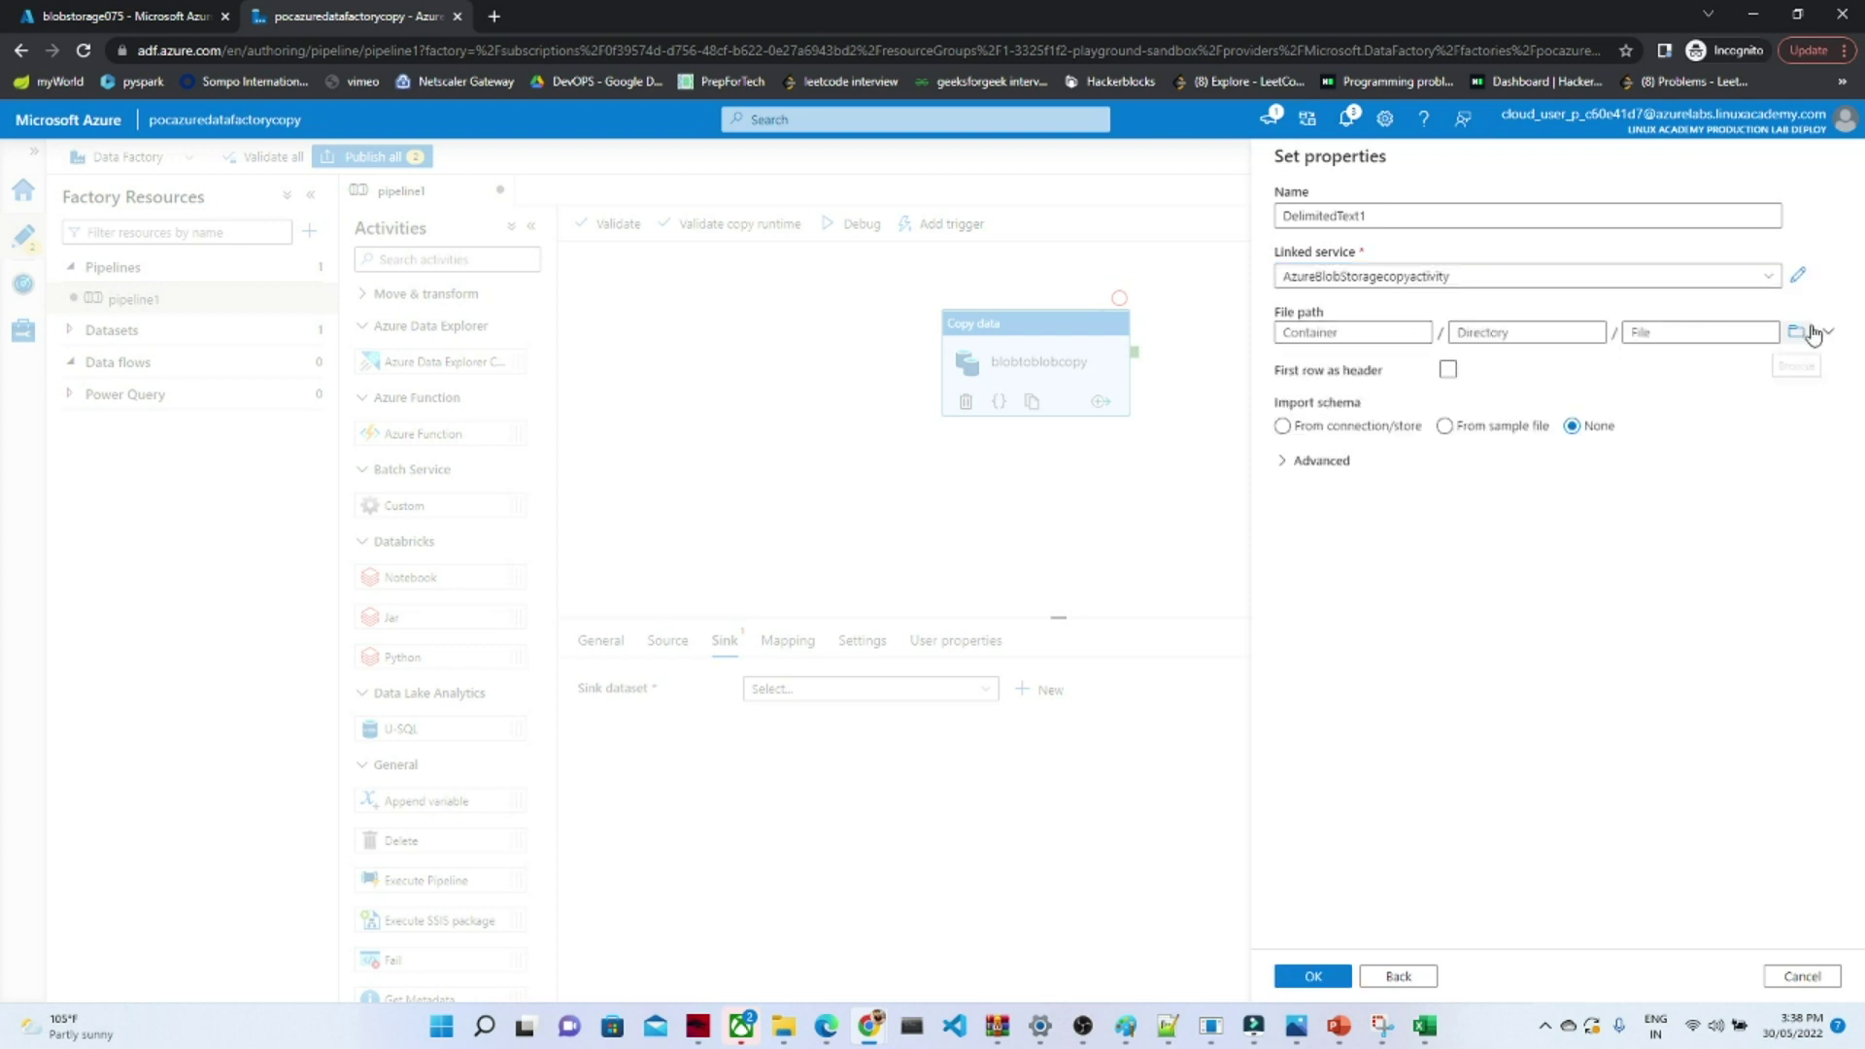
left_click(1797, 332)
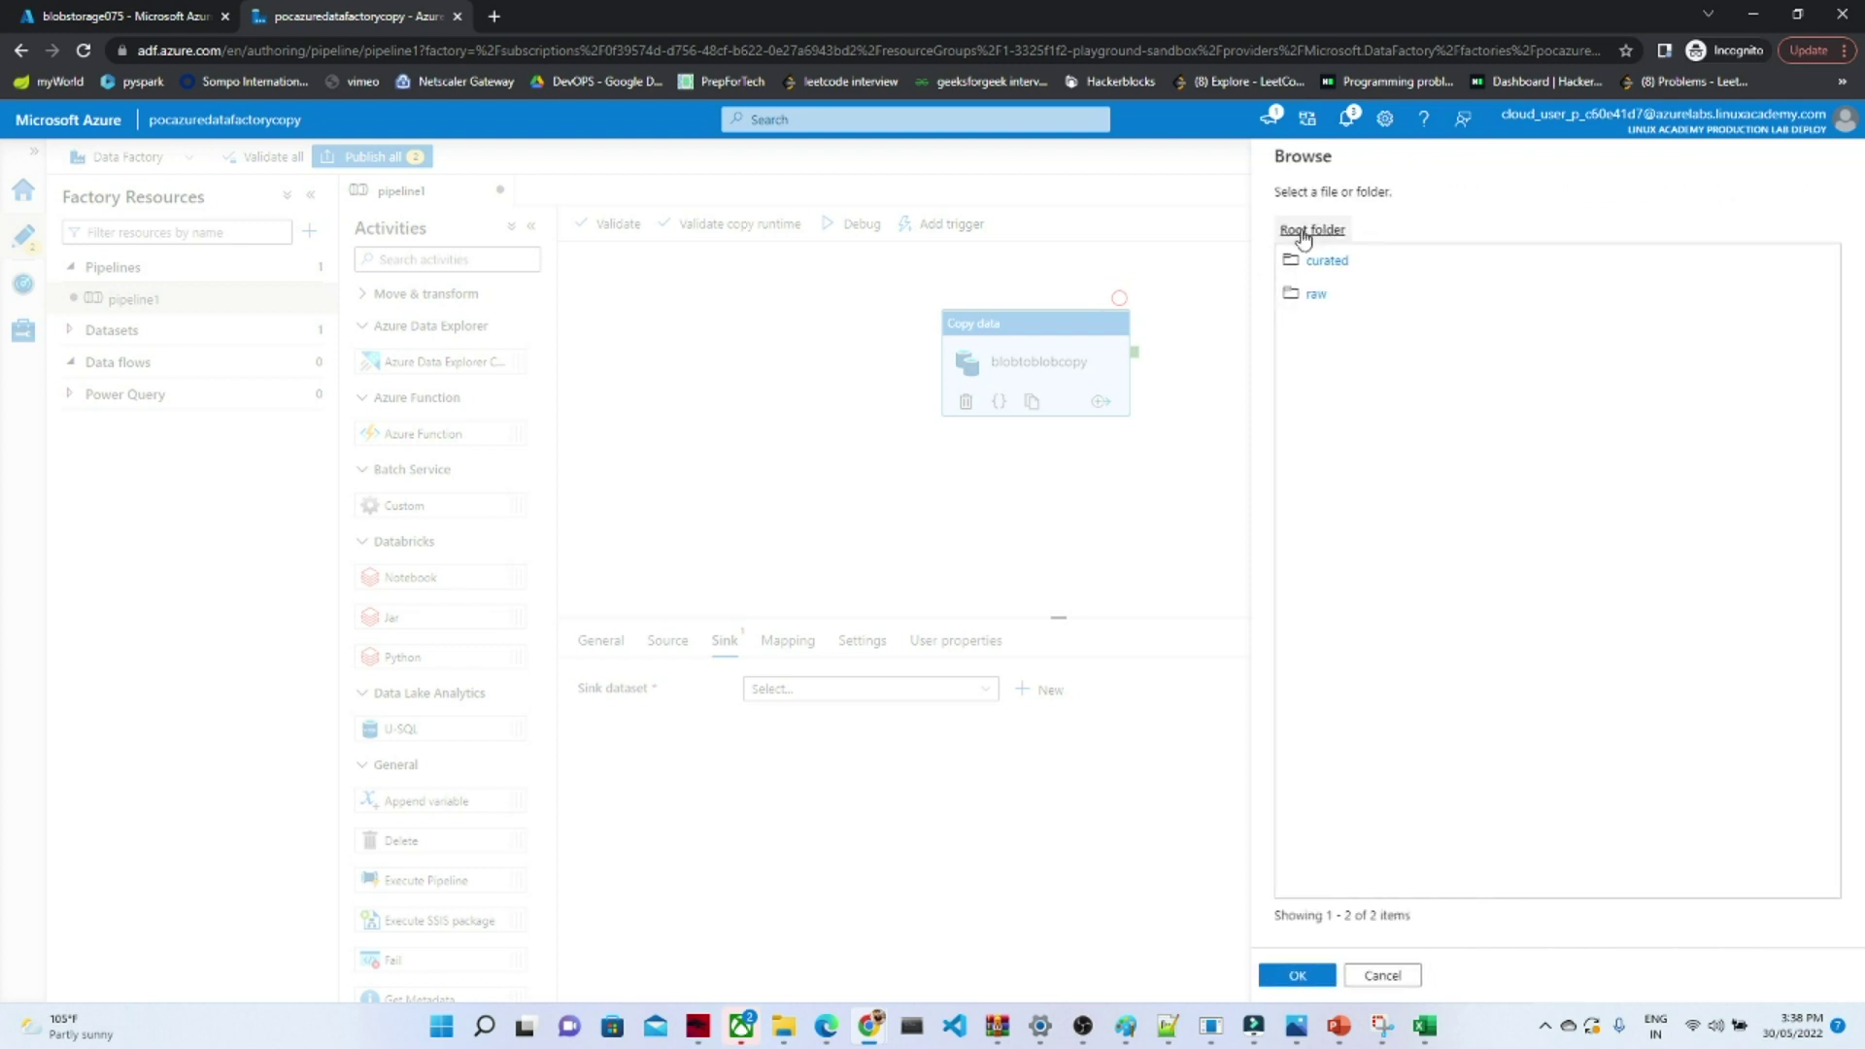
left_click(1323, 262)
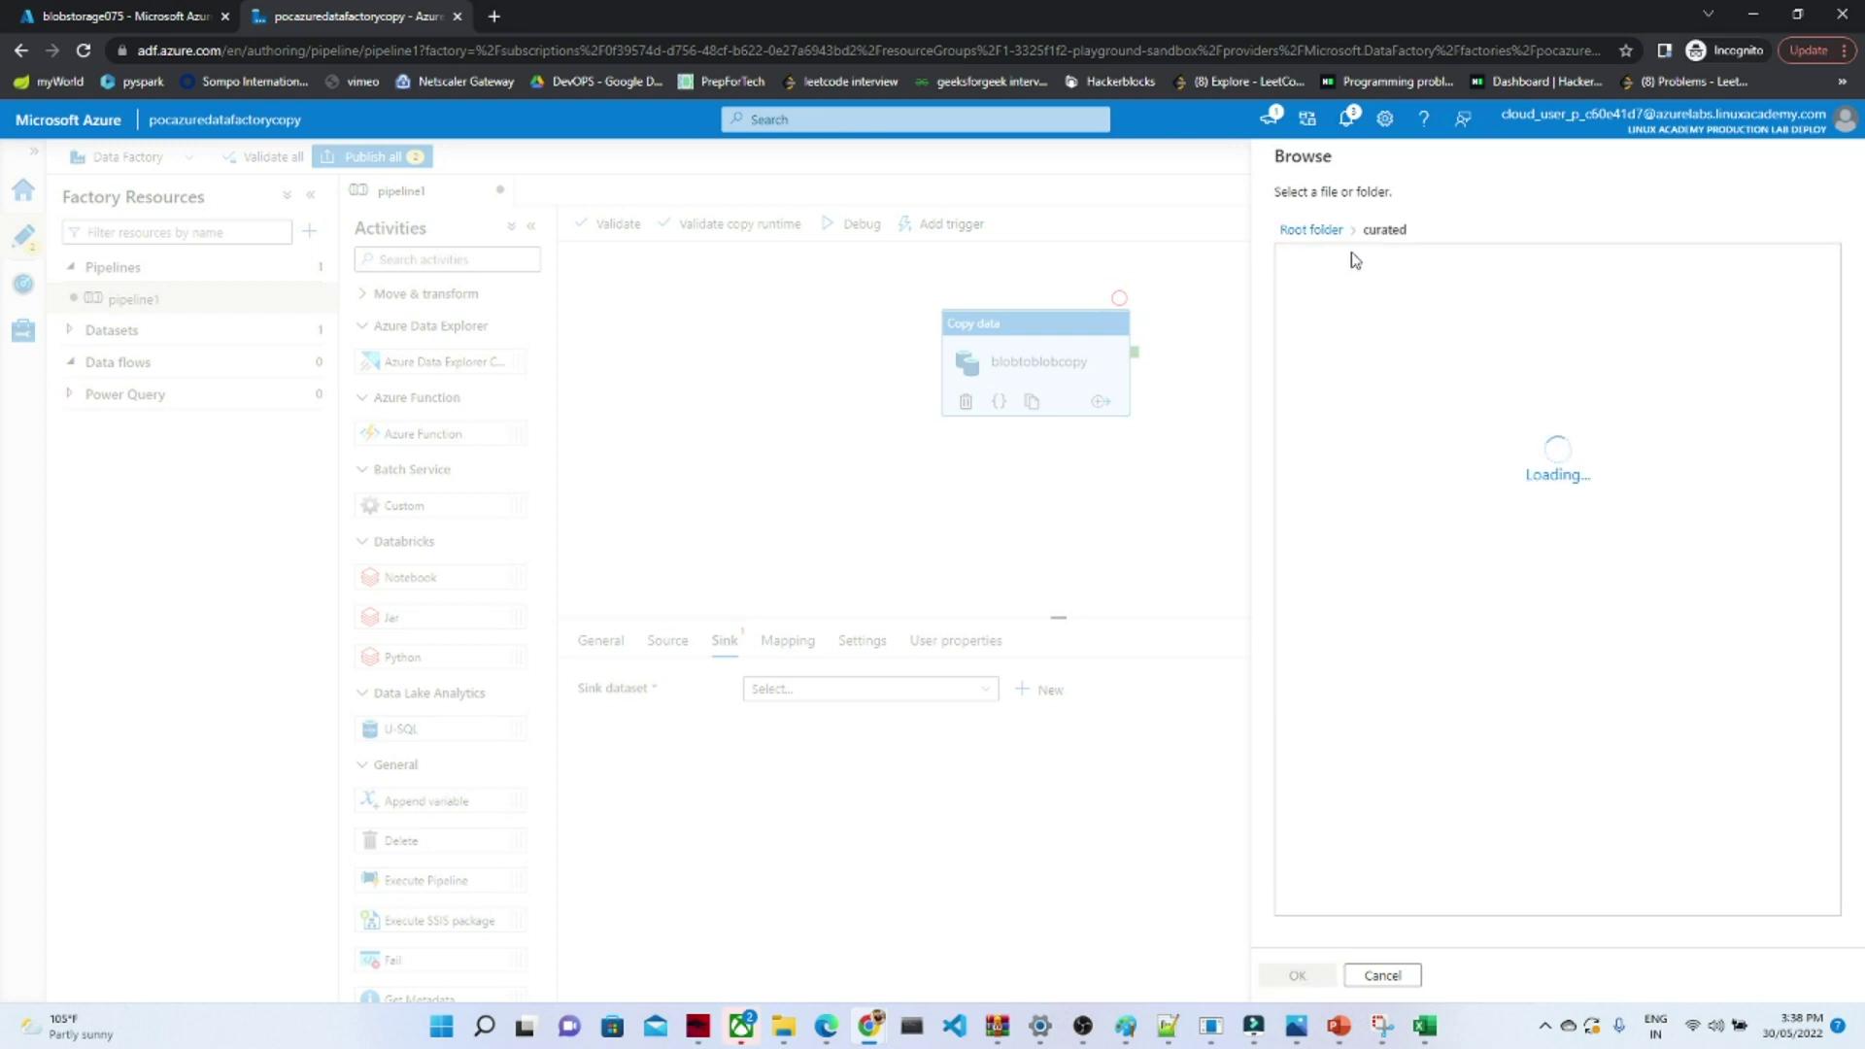
left_click(1298, 975)
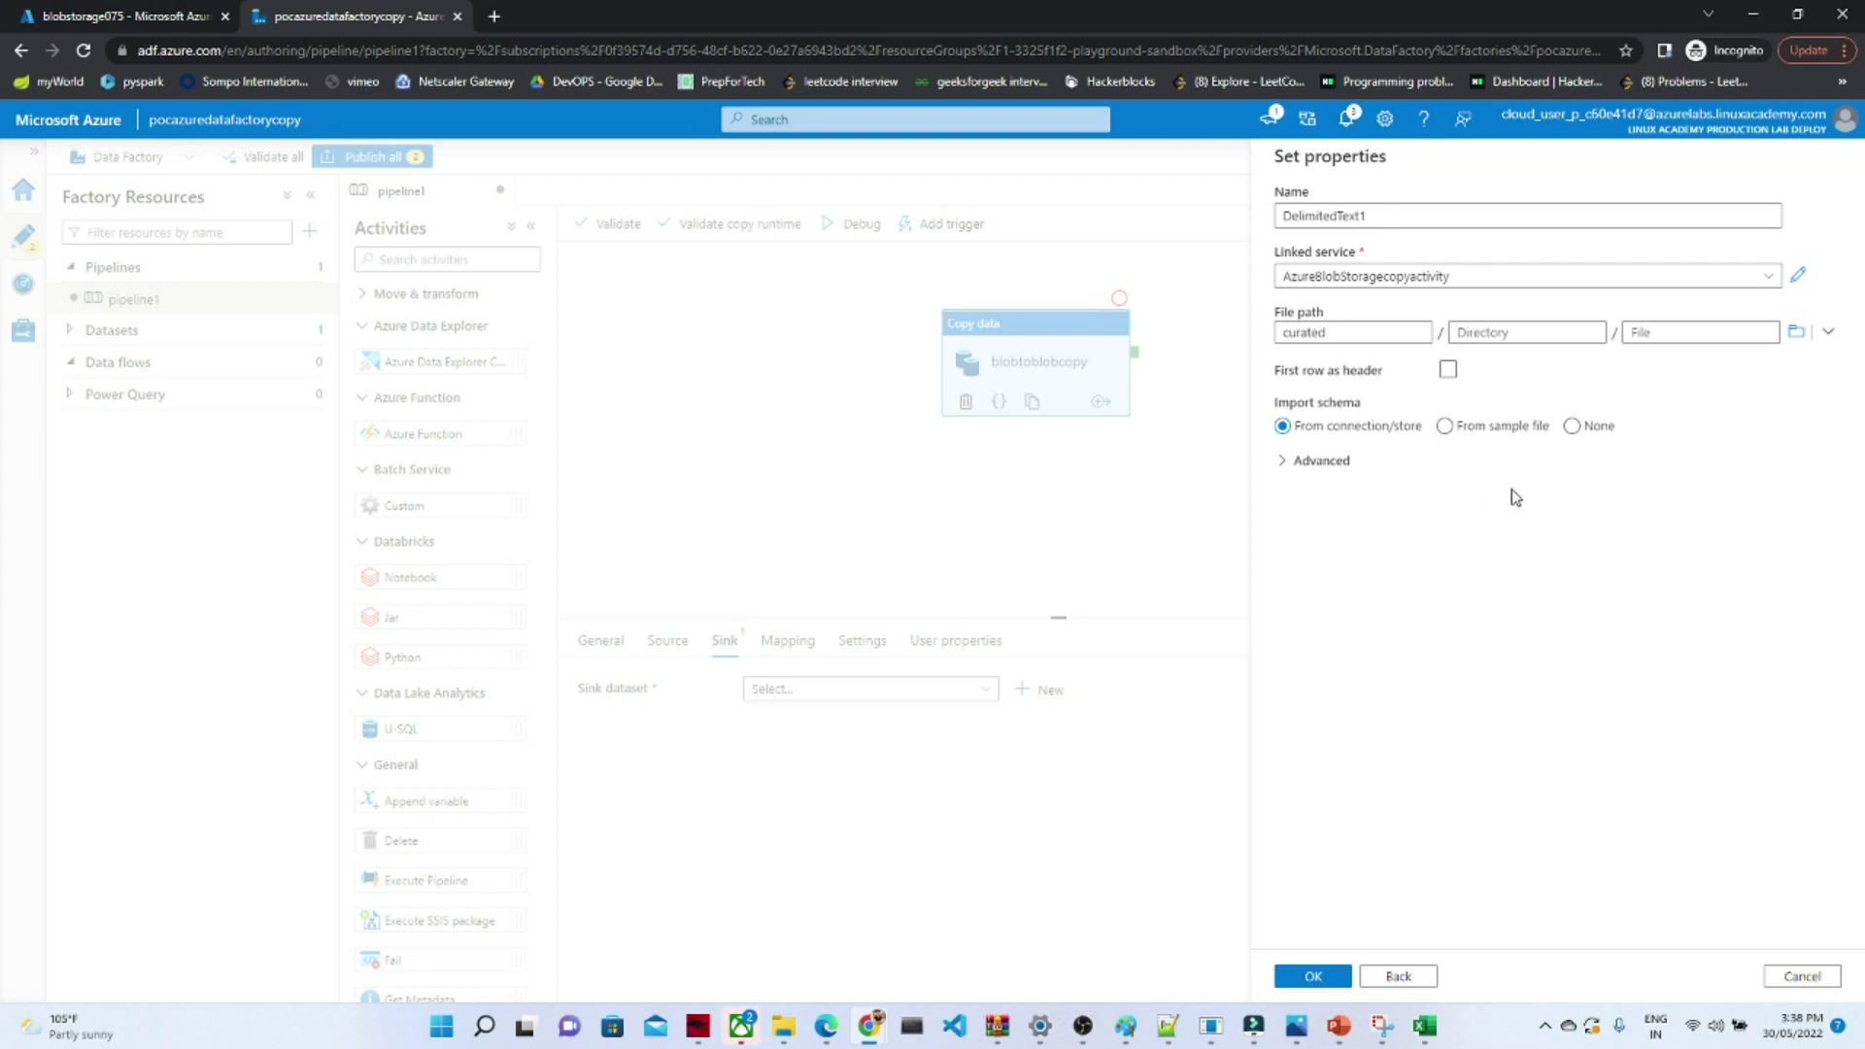
left_click(1313, 978)
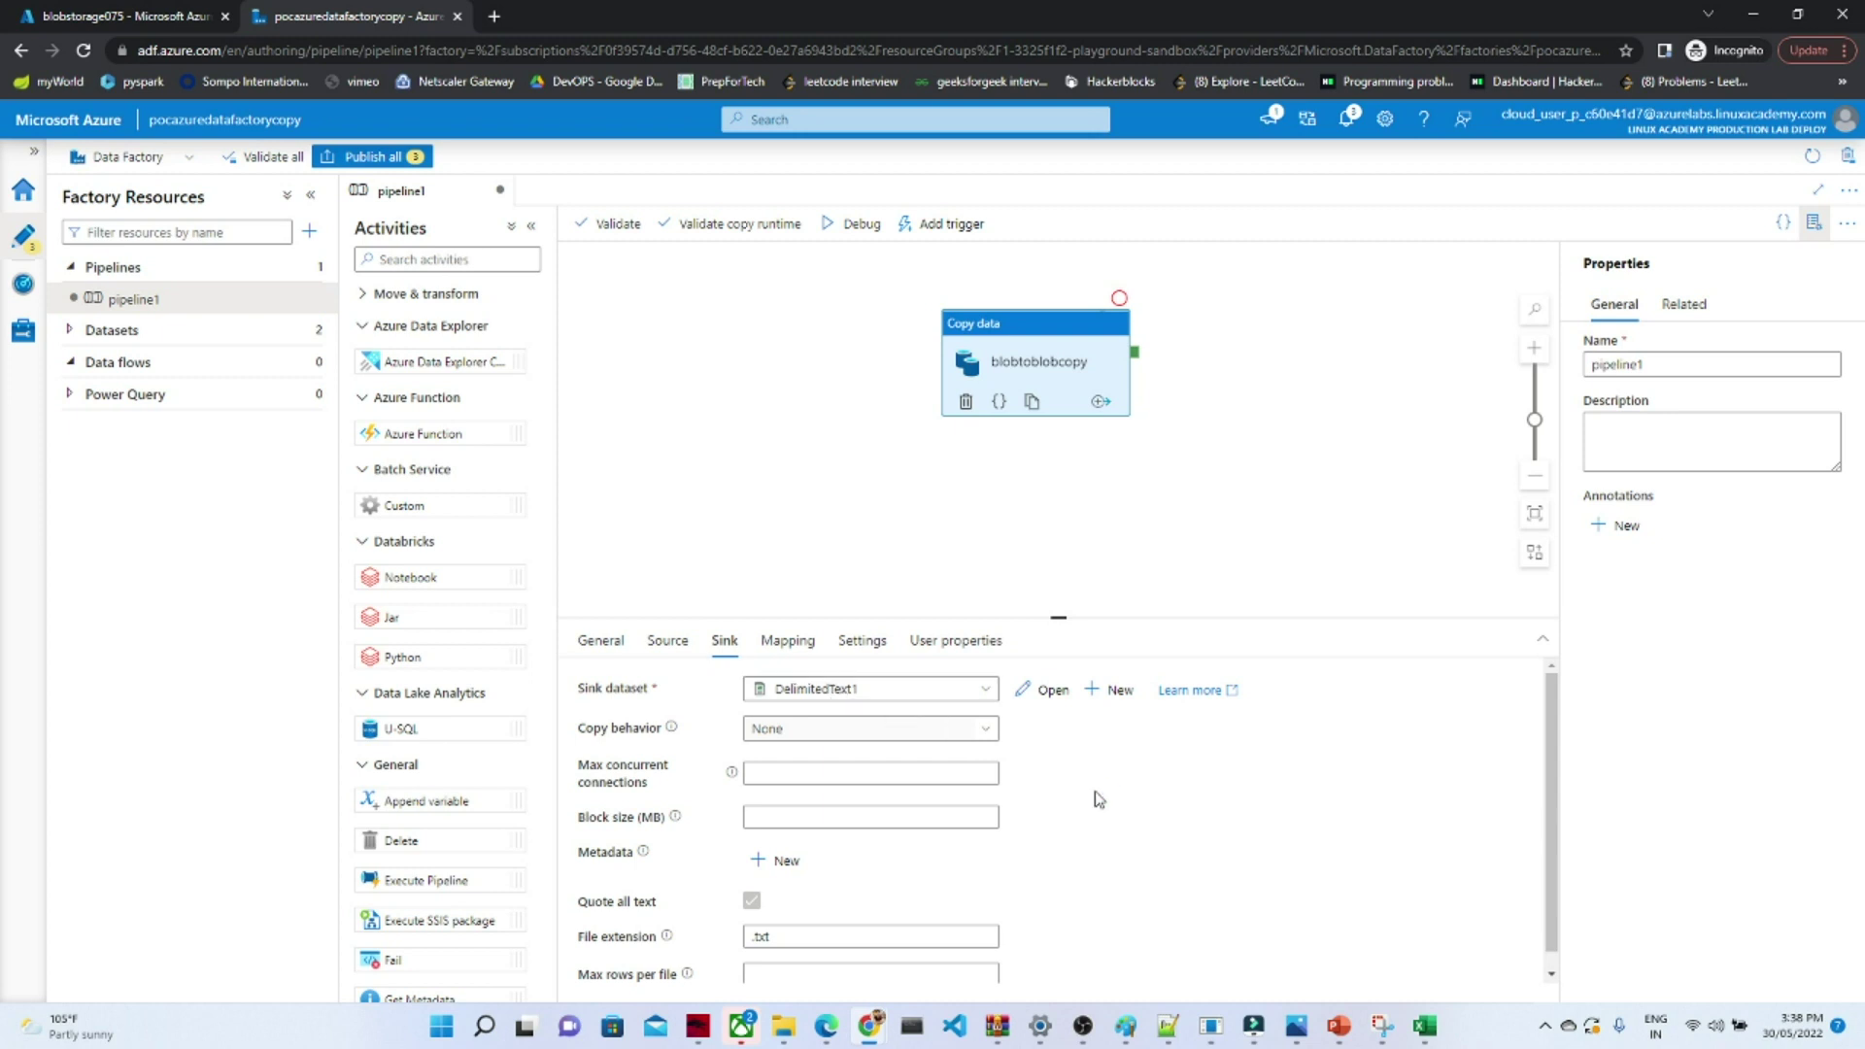
- Review the copy activity's Mapping, Settings and General tabs, then run Validate all and close the results
left_click_drag(1554, 805, 1543, 956)
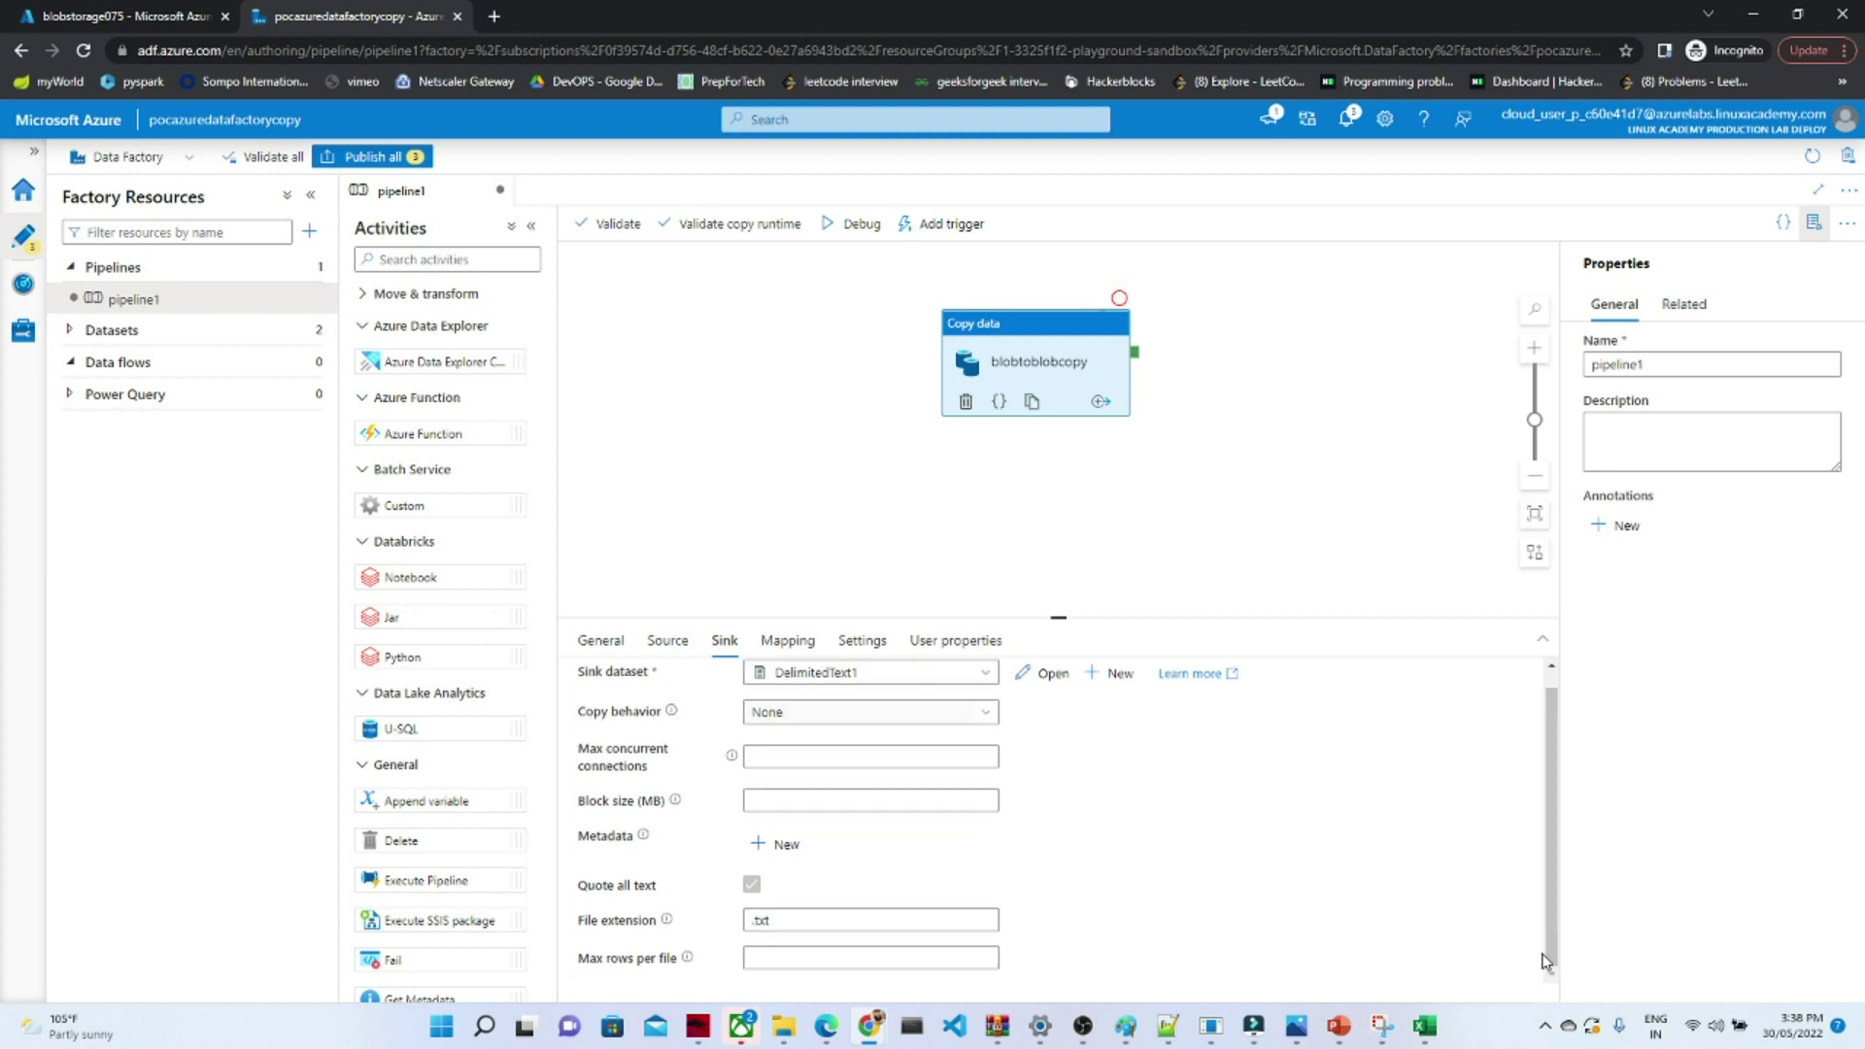
left_click(777, 649)
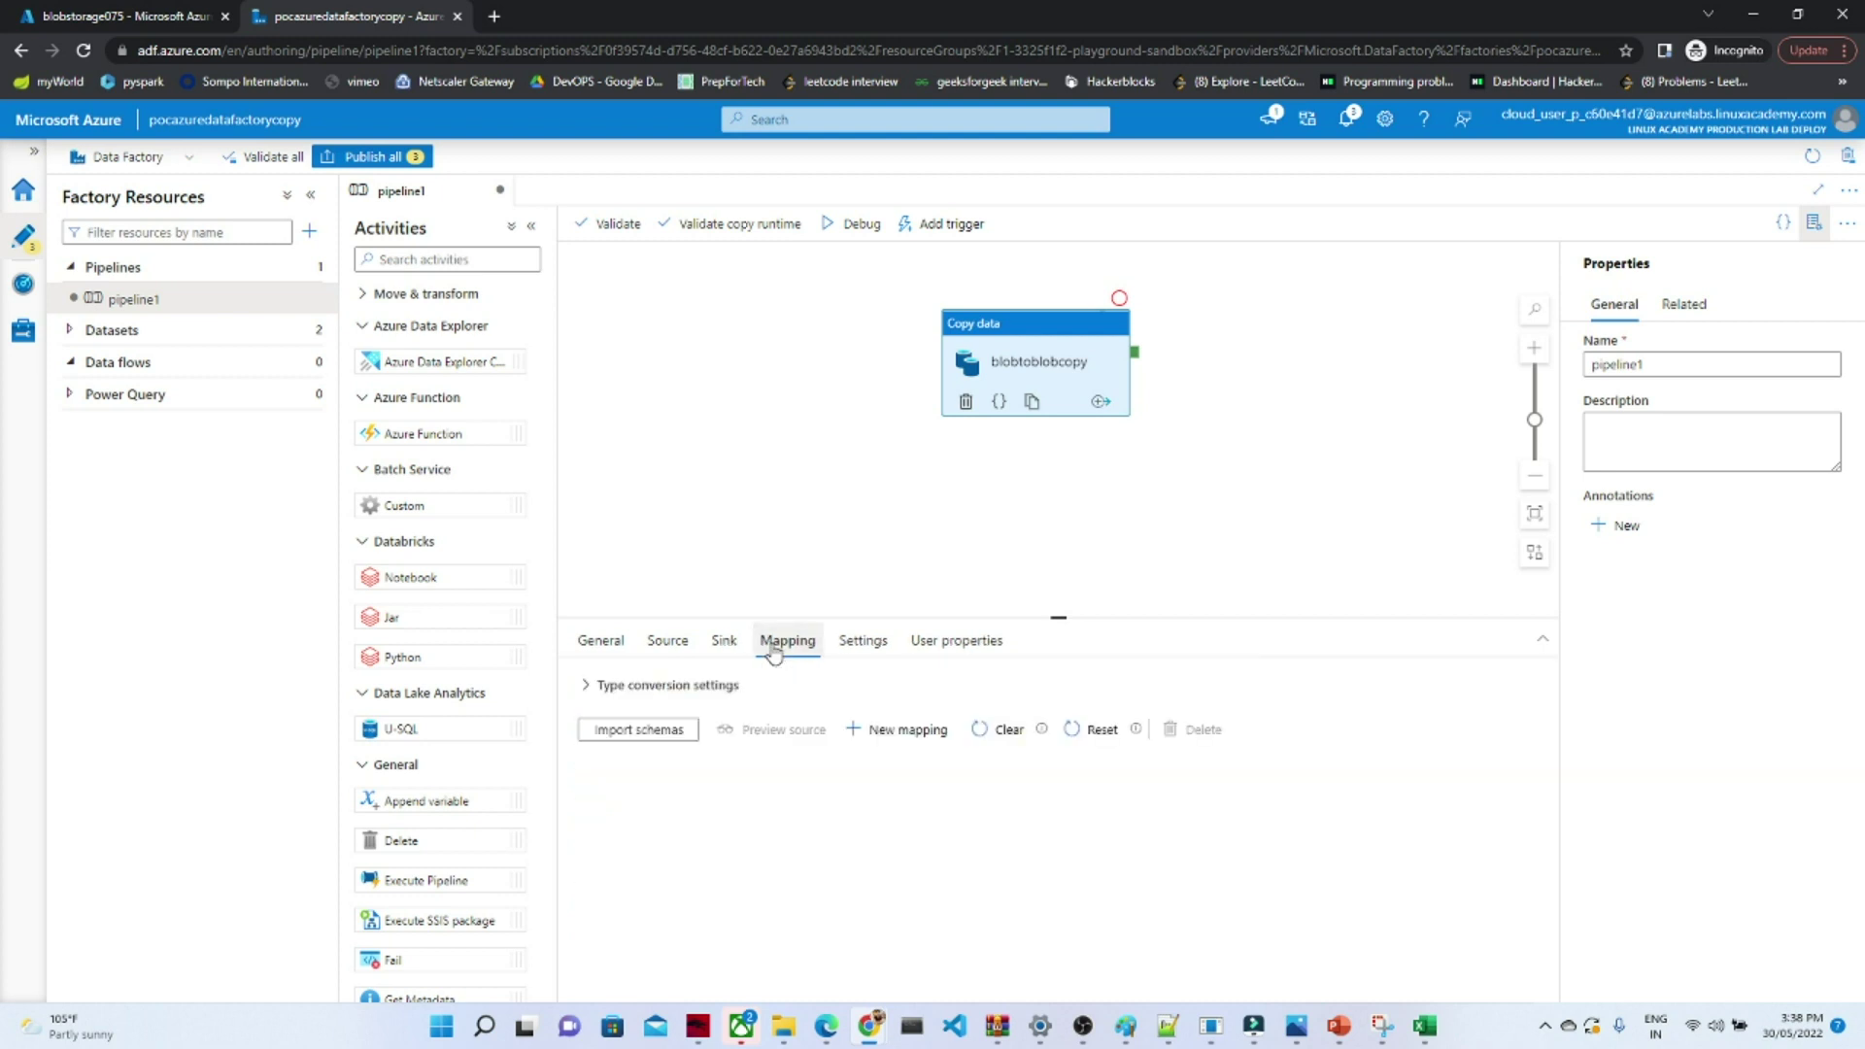
left_click(861, 651)
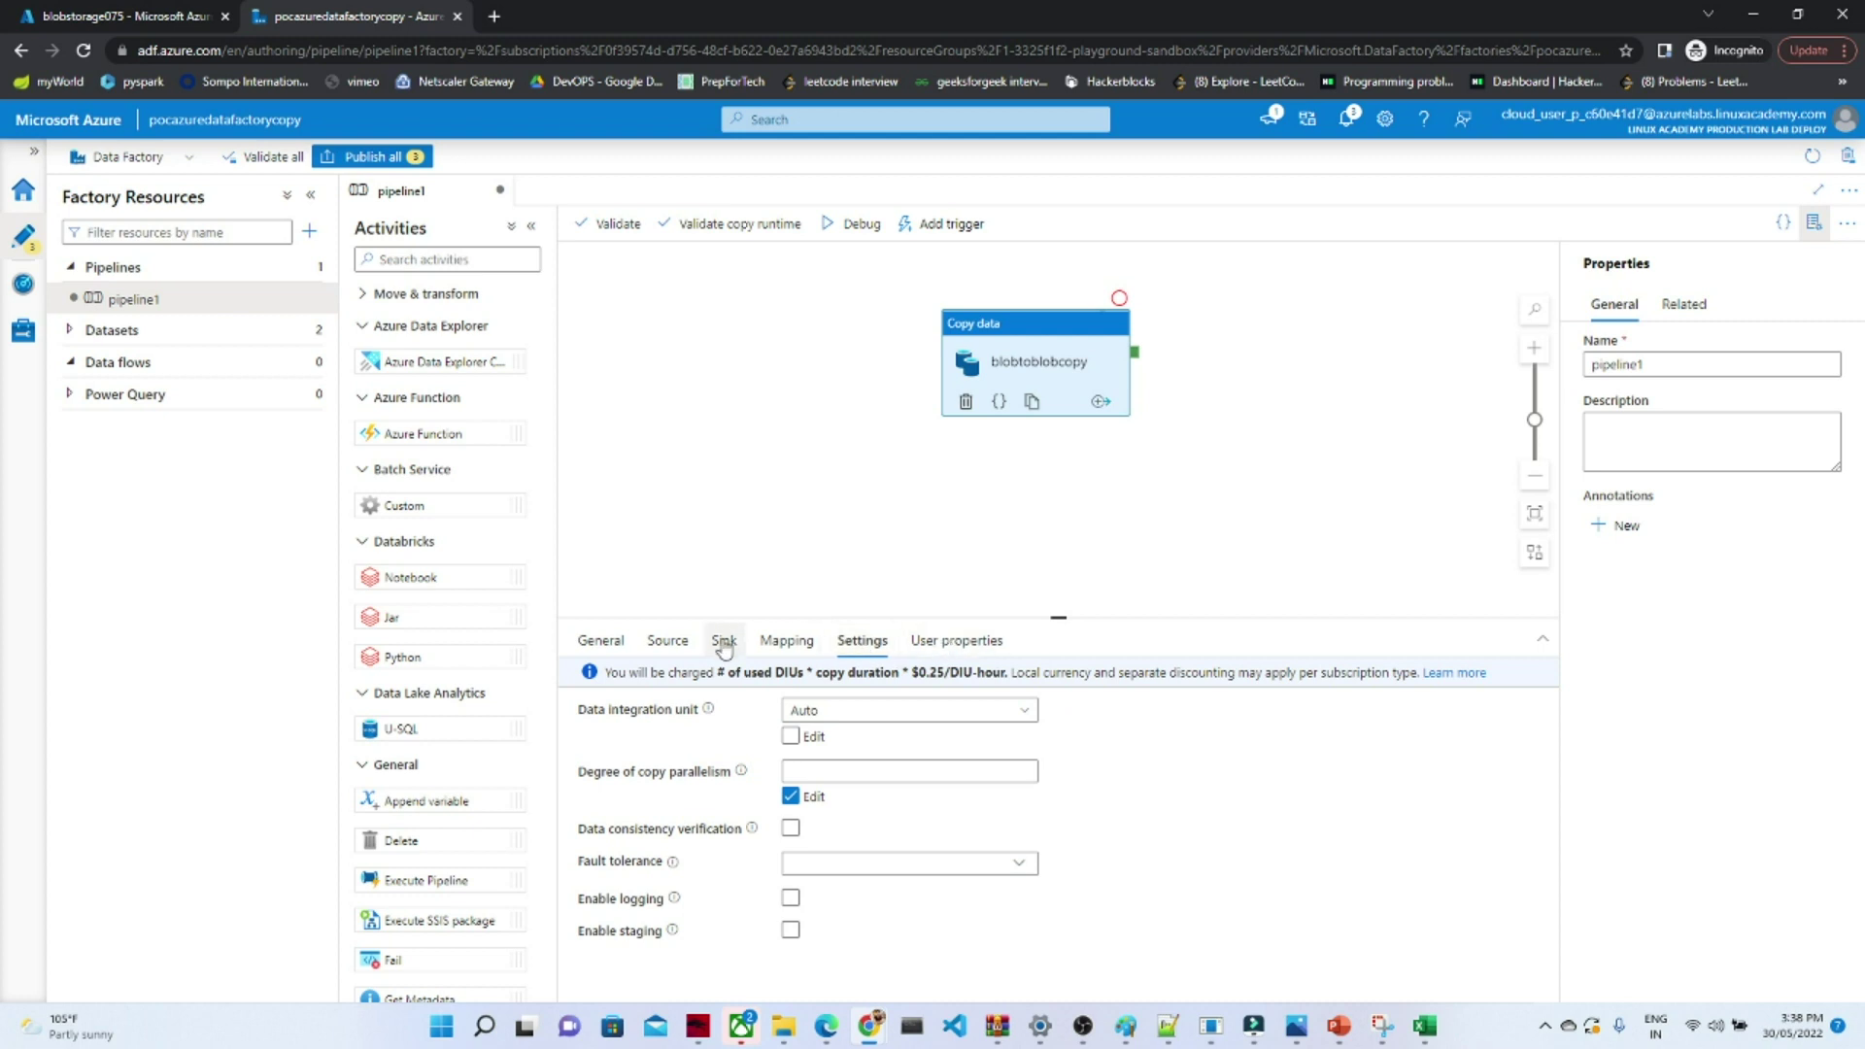
left_click(788, 651)
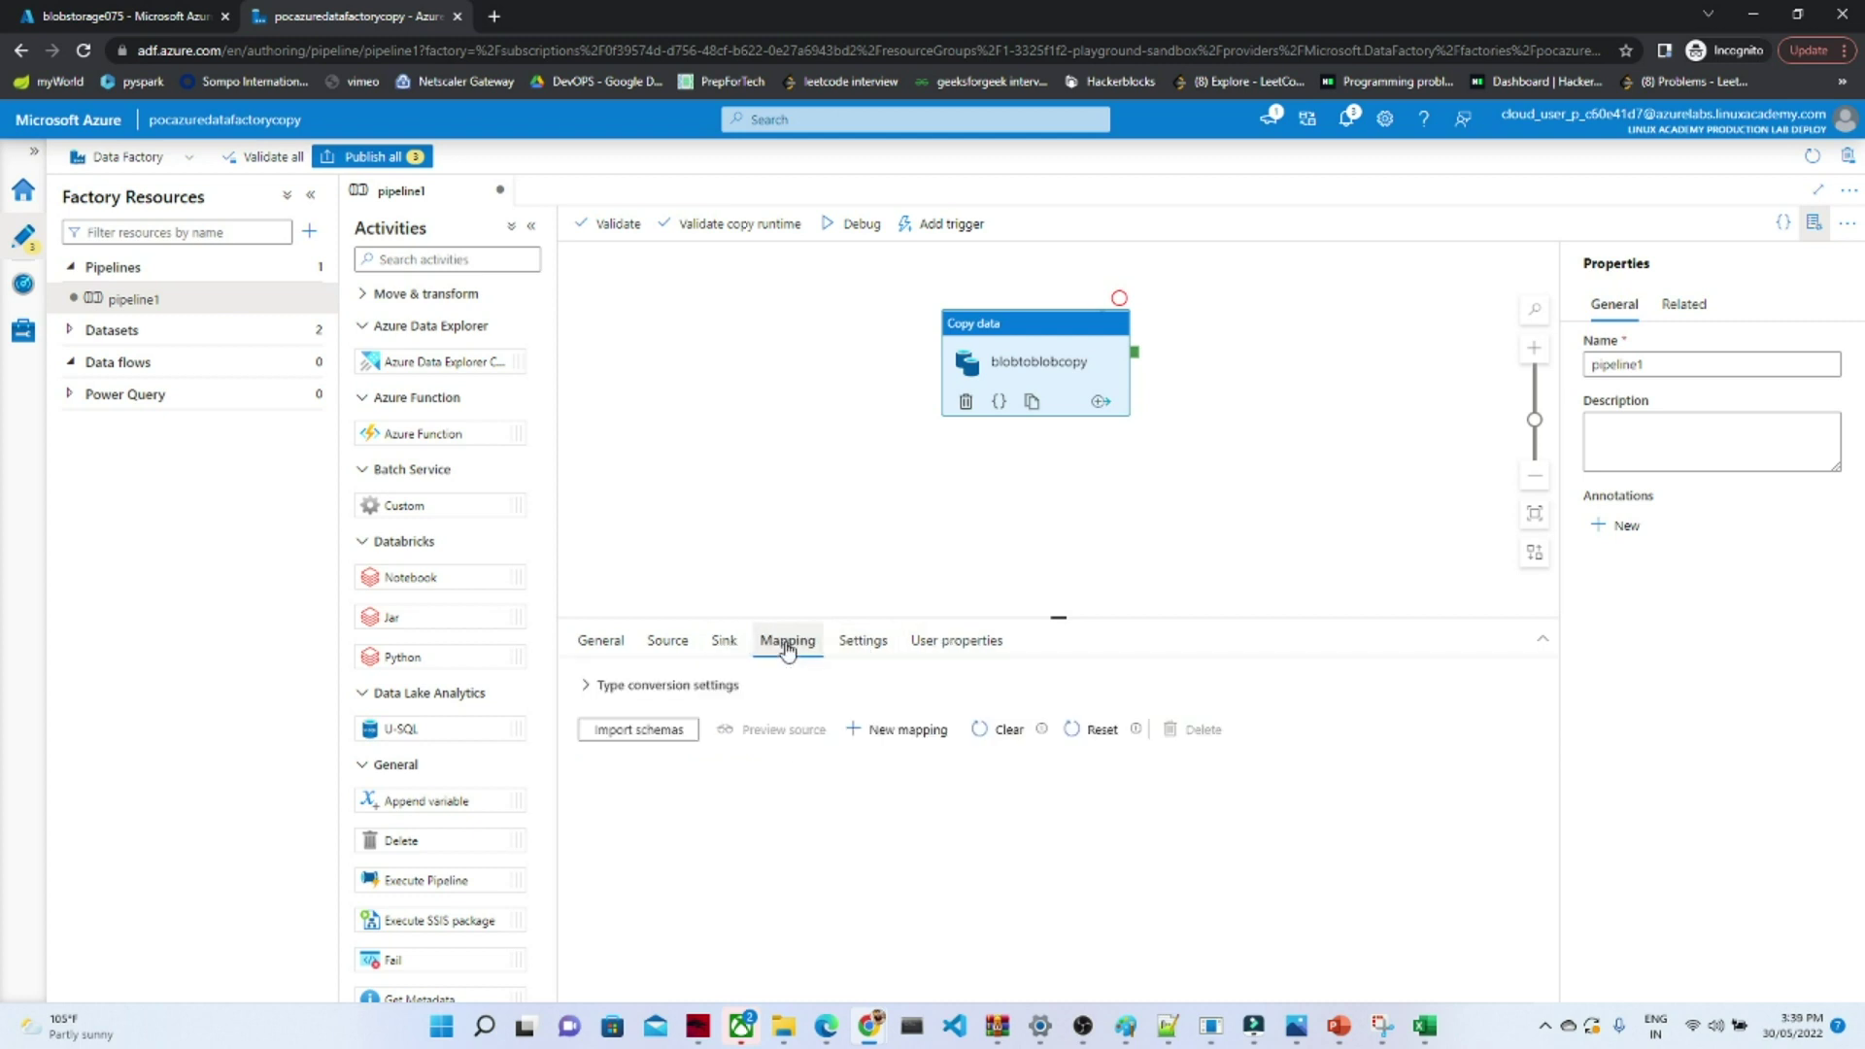
left_click(586, 655)
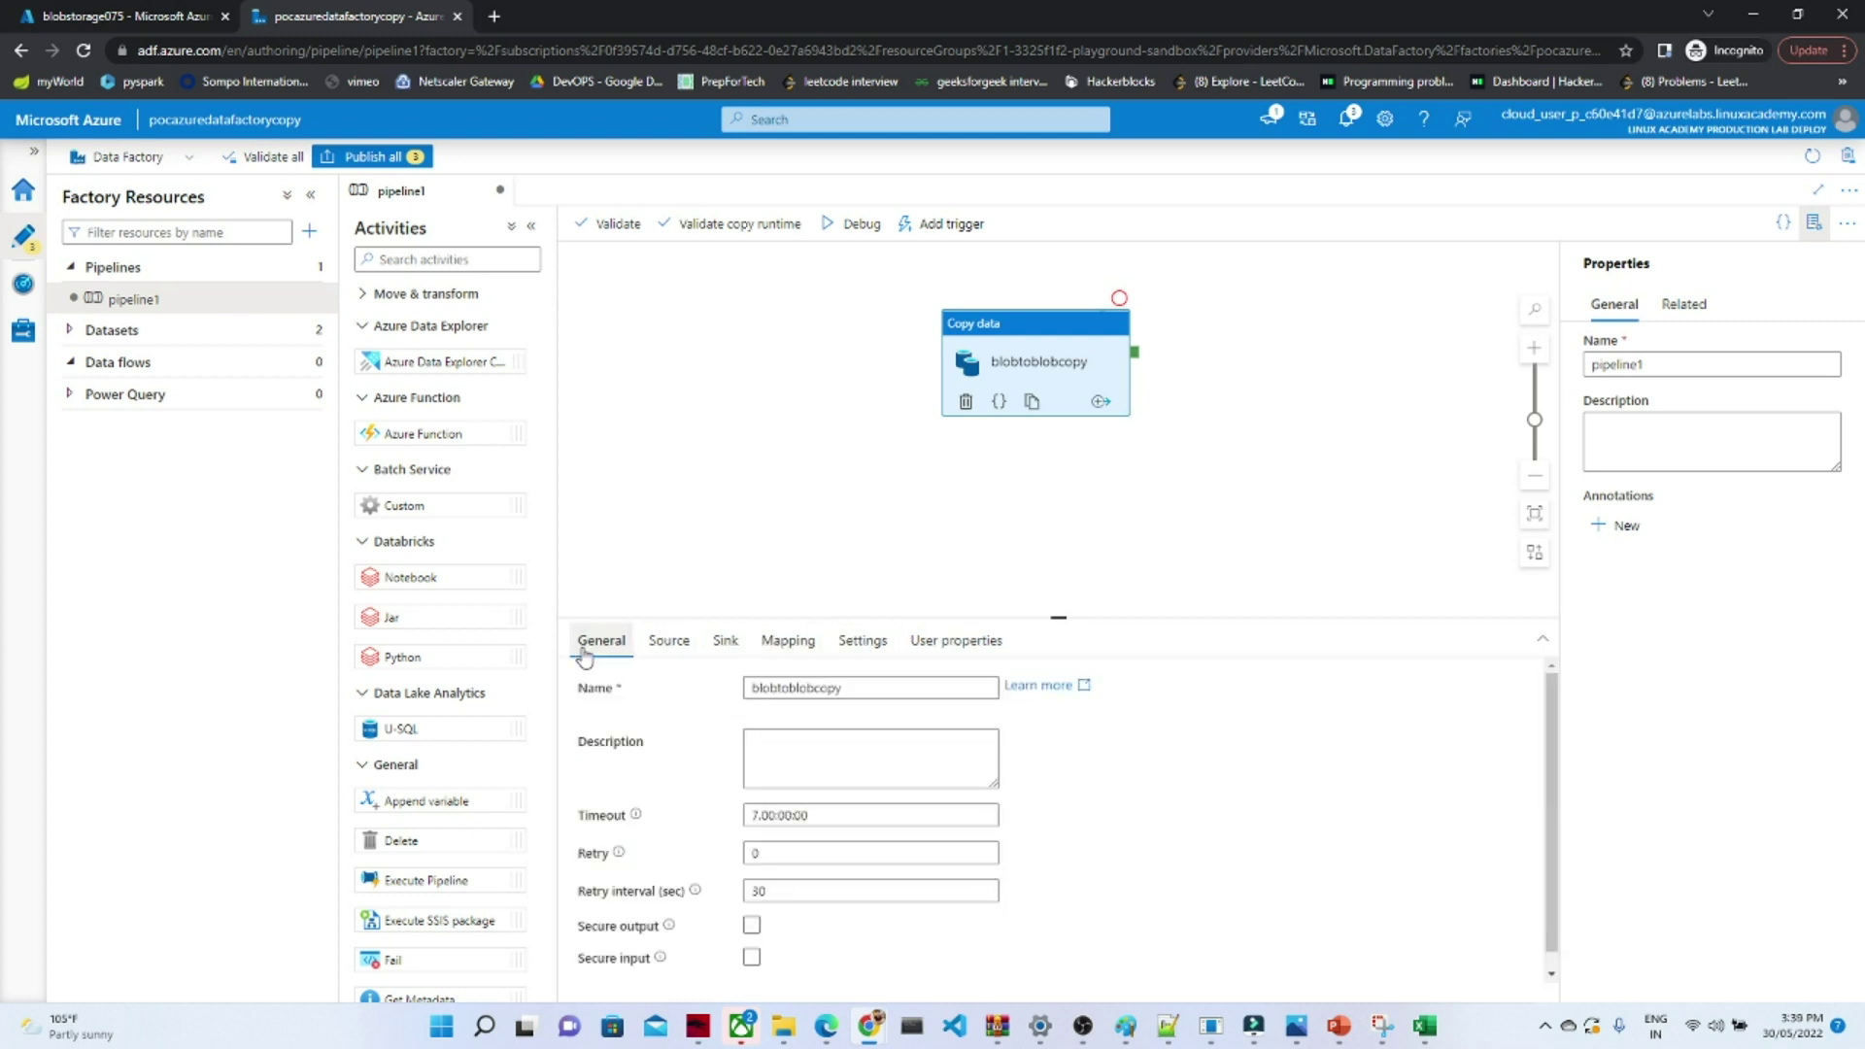
left_click(706, 467)
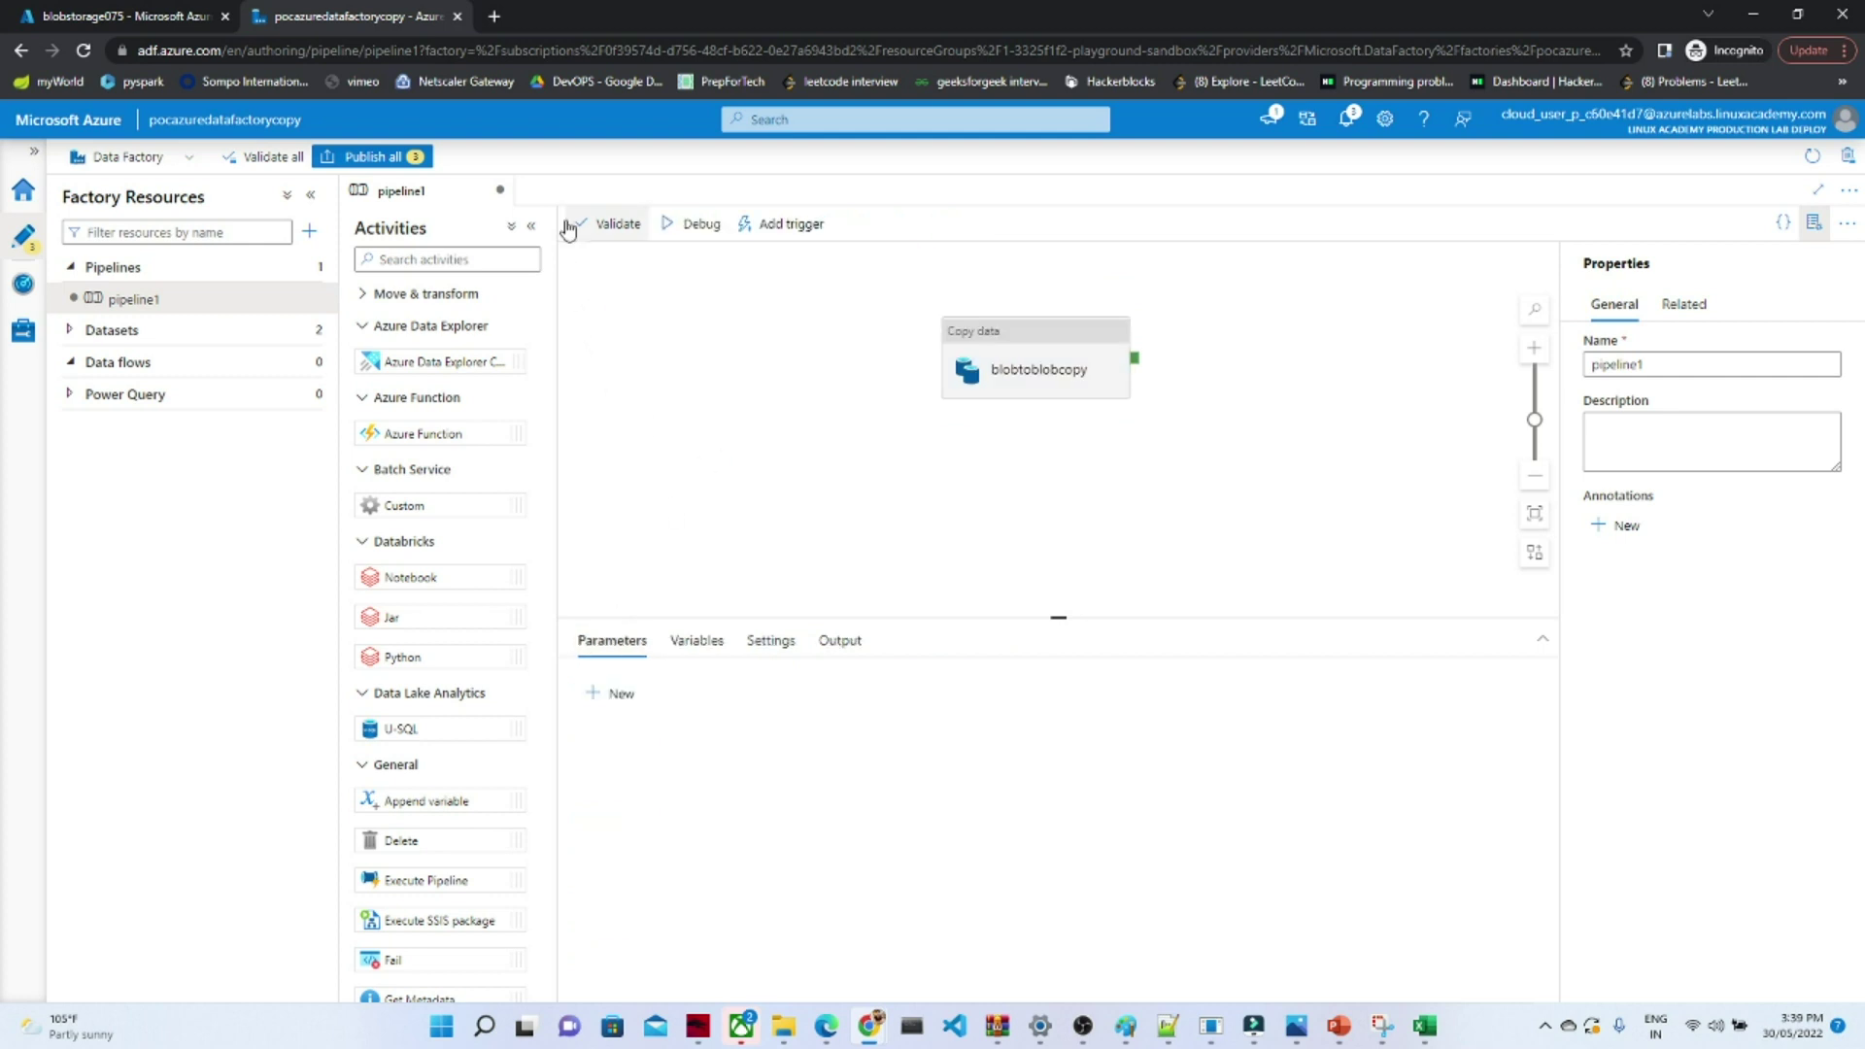
left_click(259, 158)
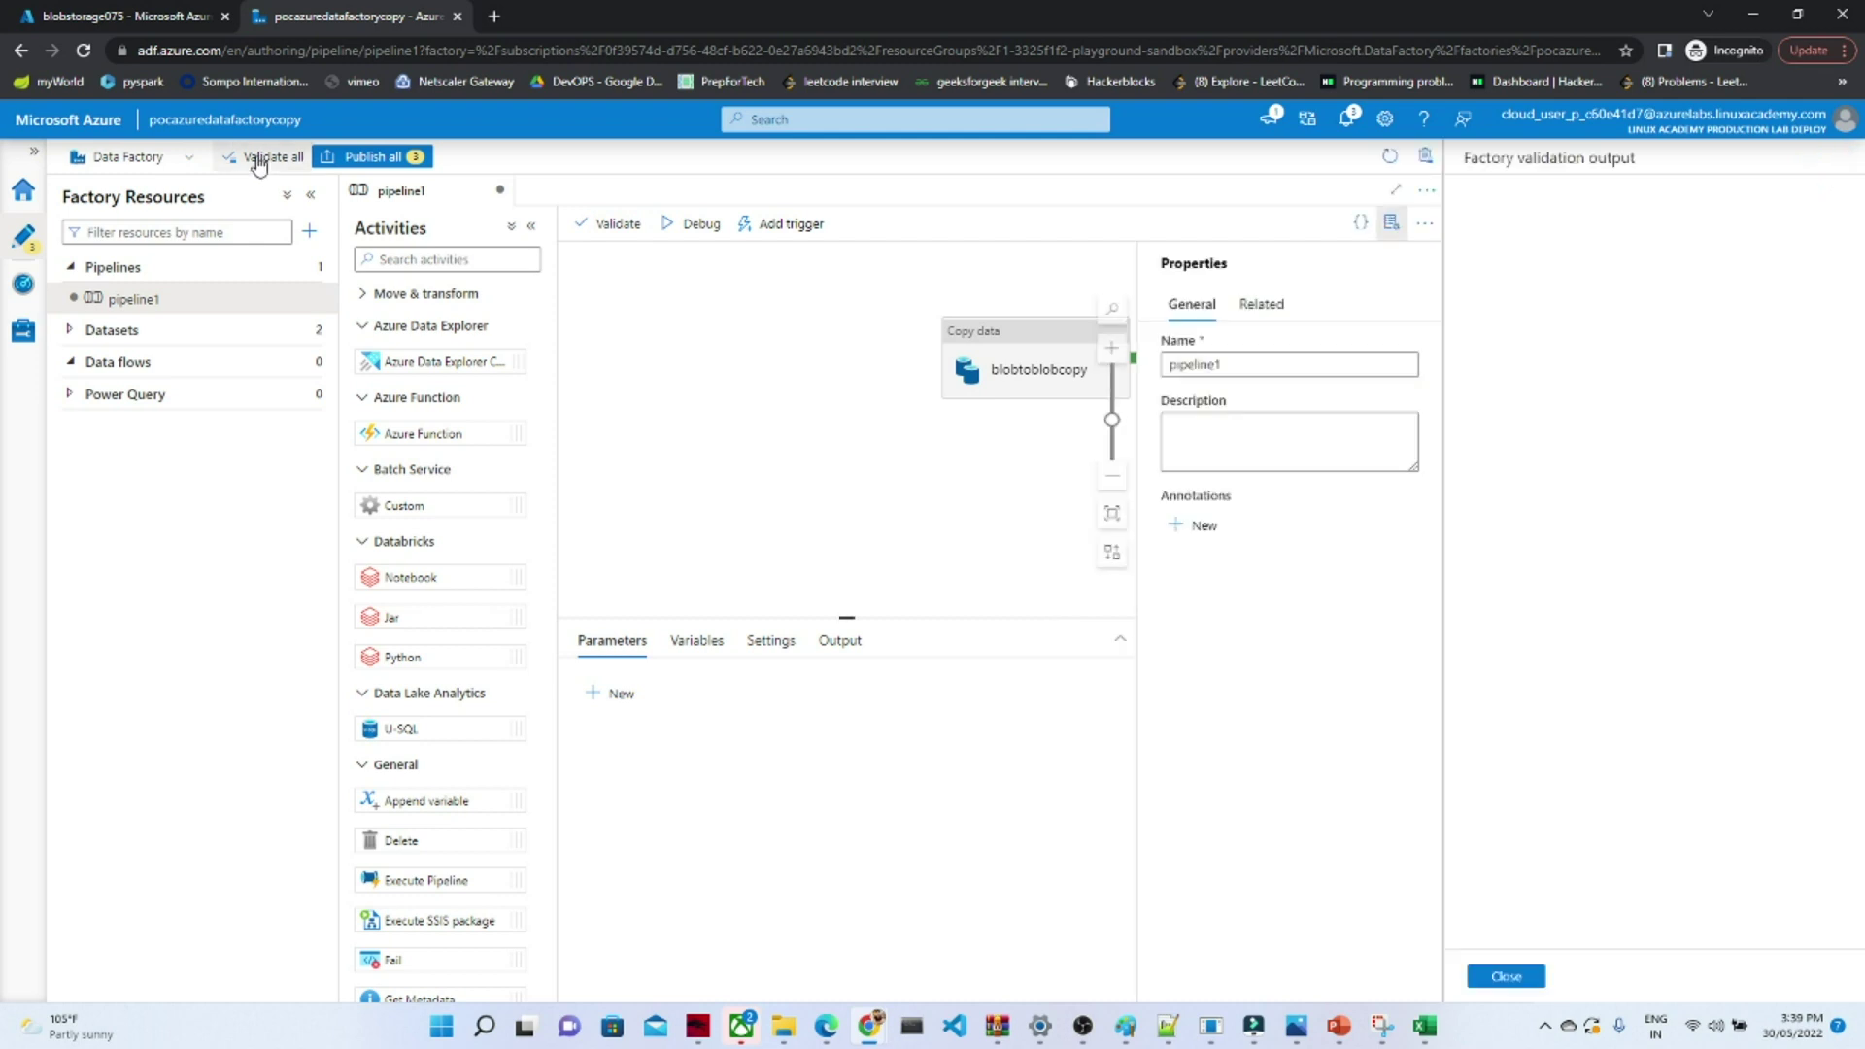
left_click(1502, 977)
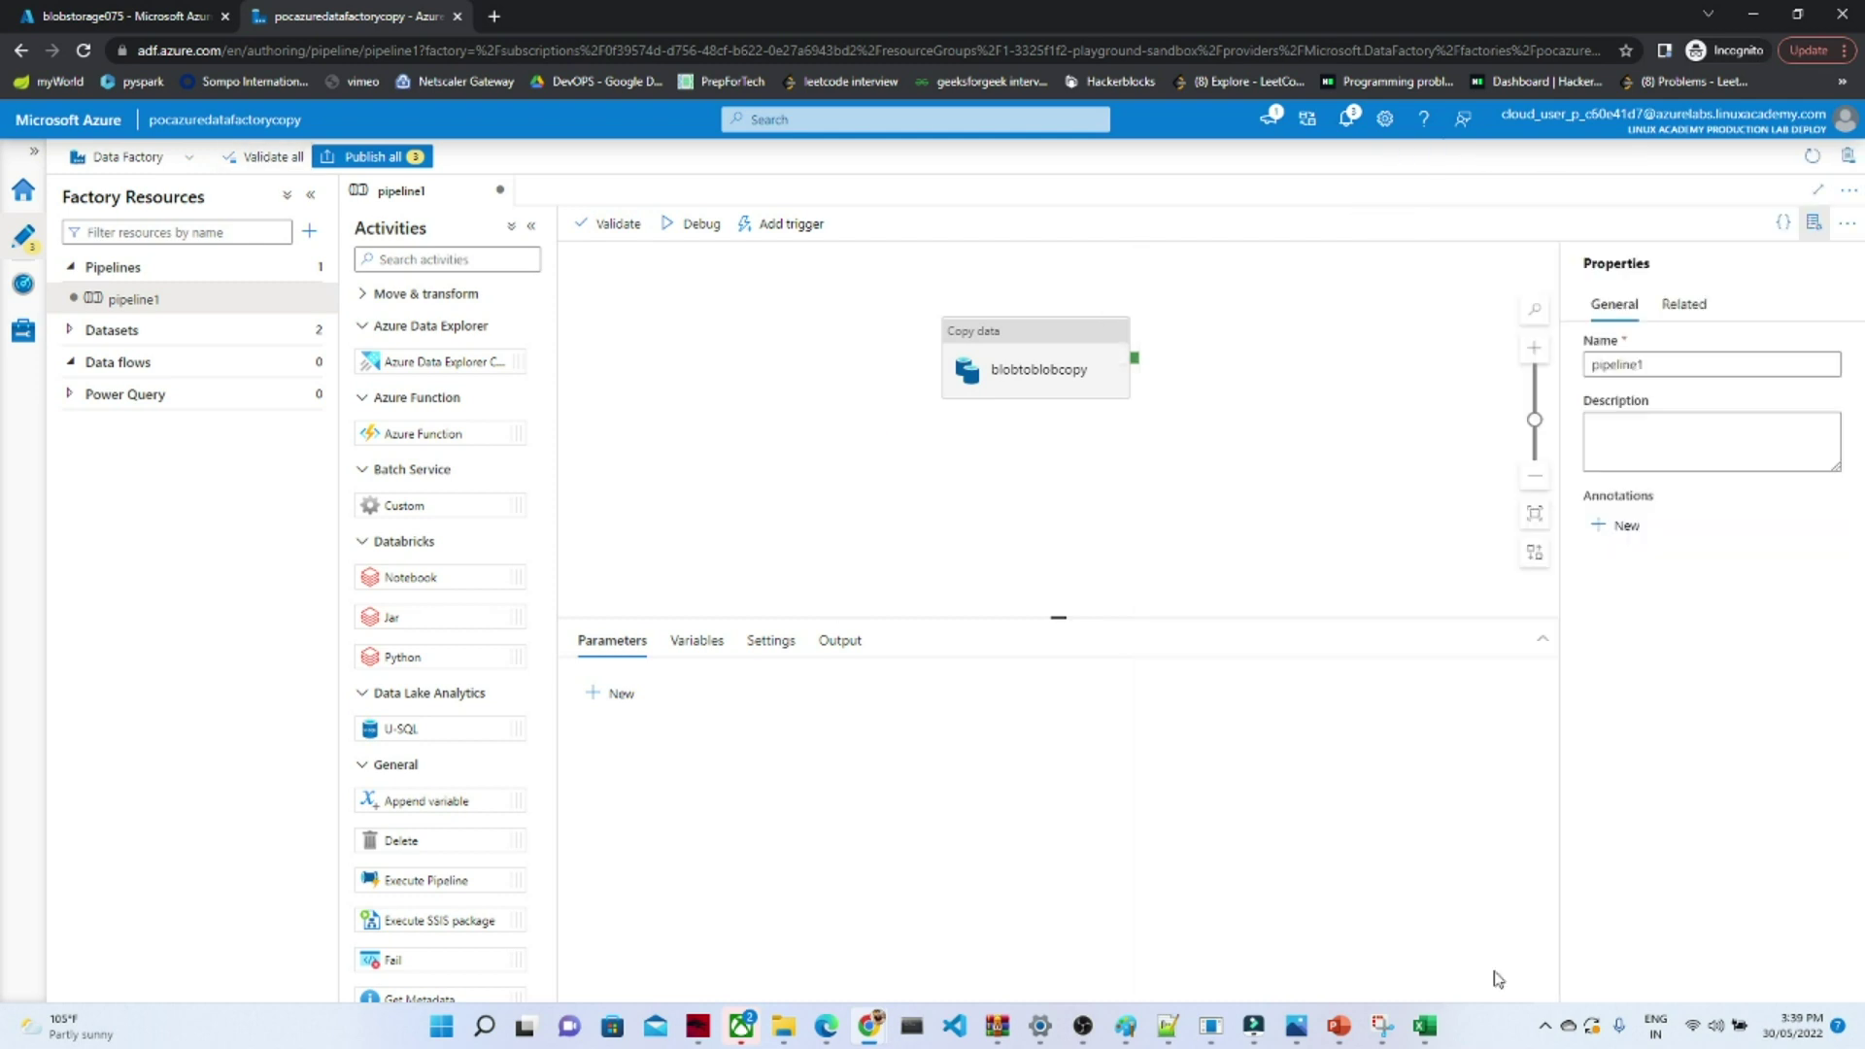
- Publish pipeline1 and its two datasets, confirming 'Publishing completed' in notifications
left_click(370, 162)
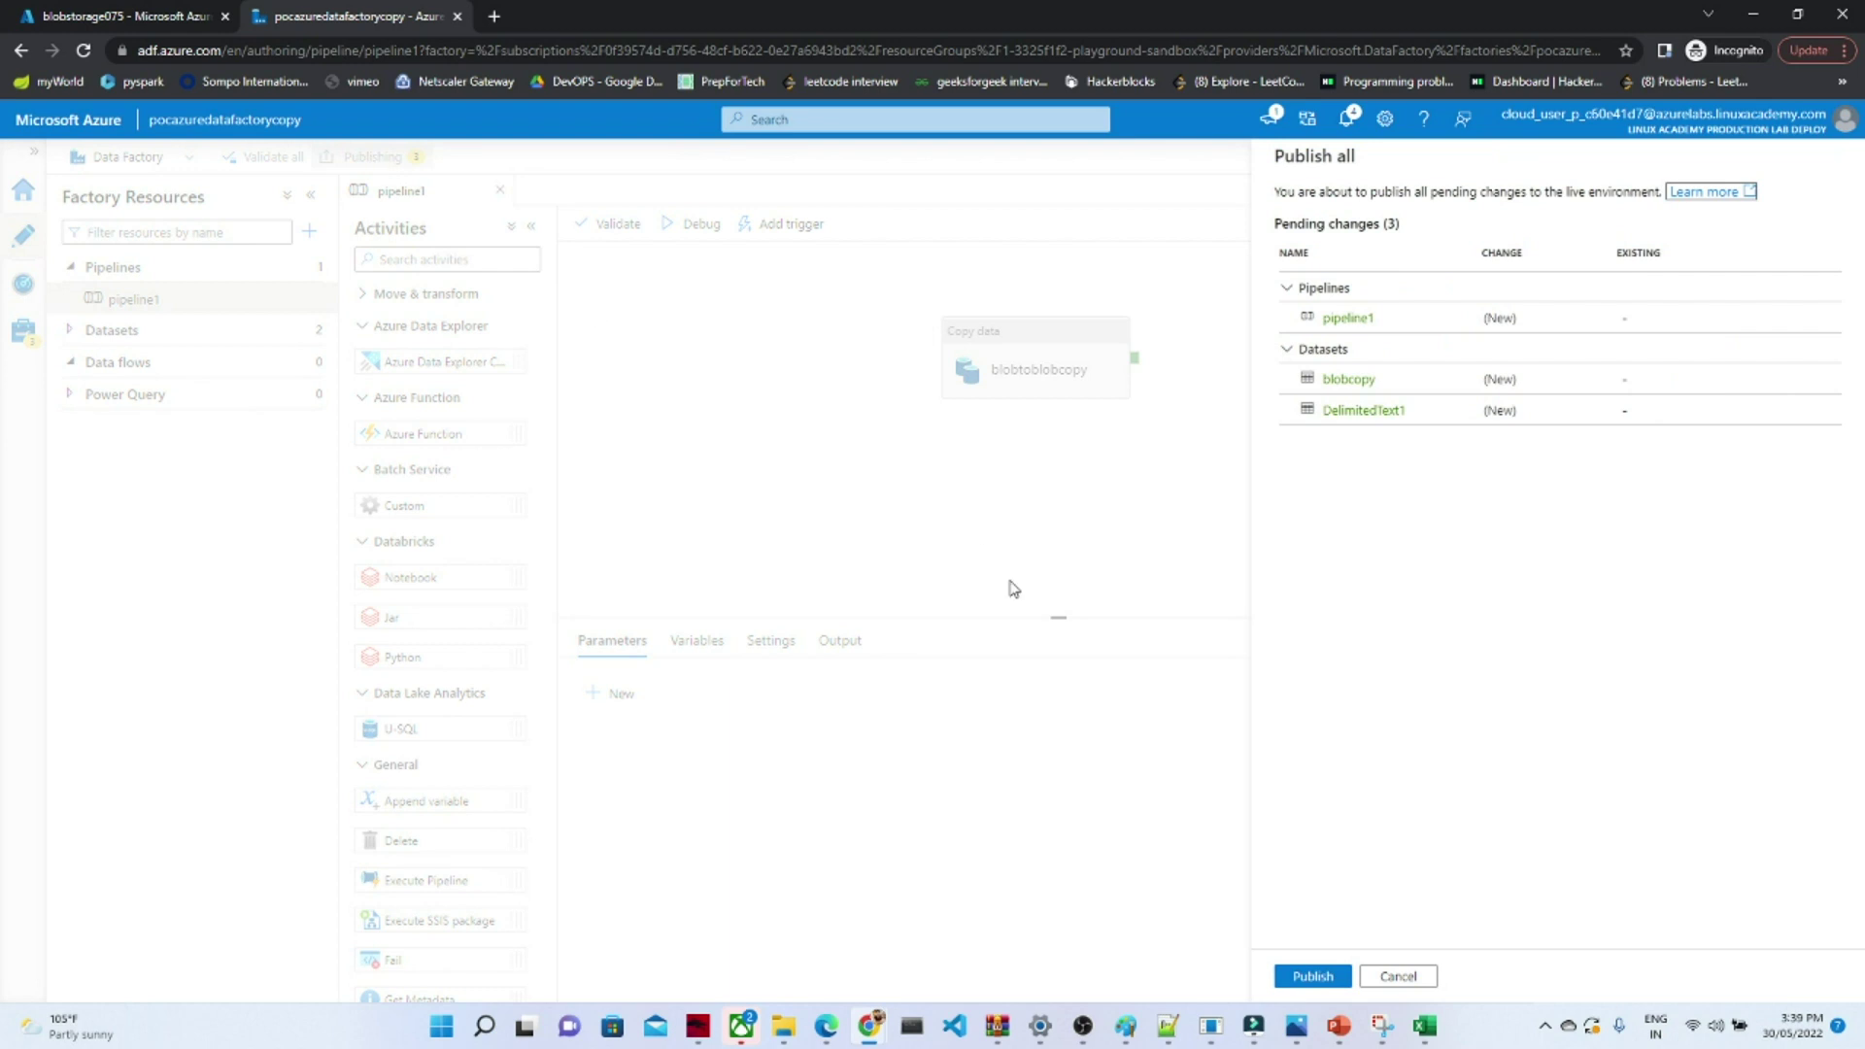
left_click(1312, 976)
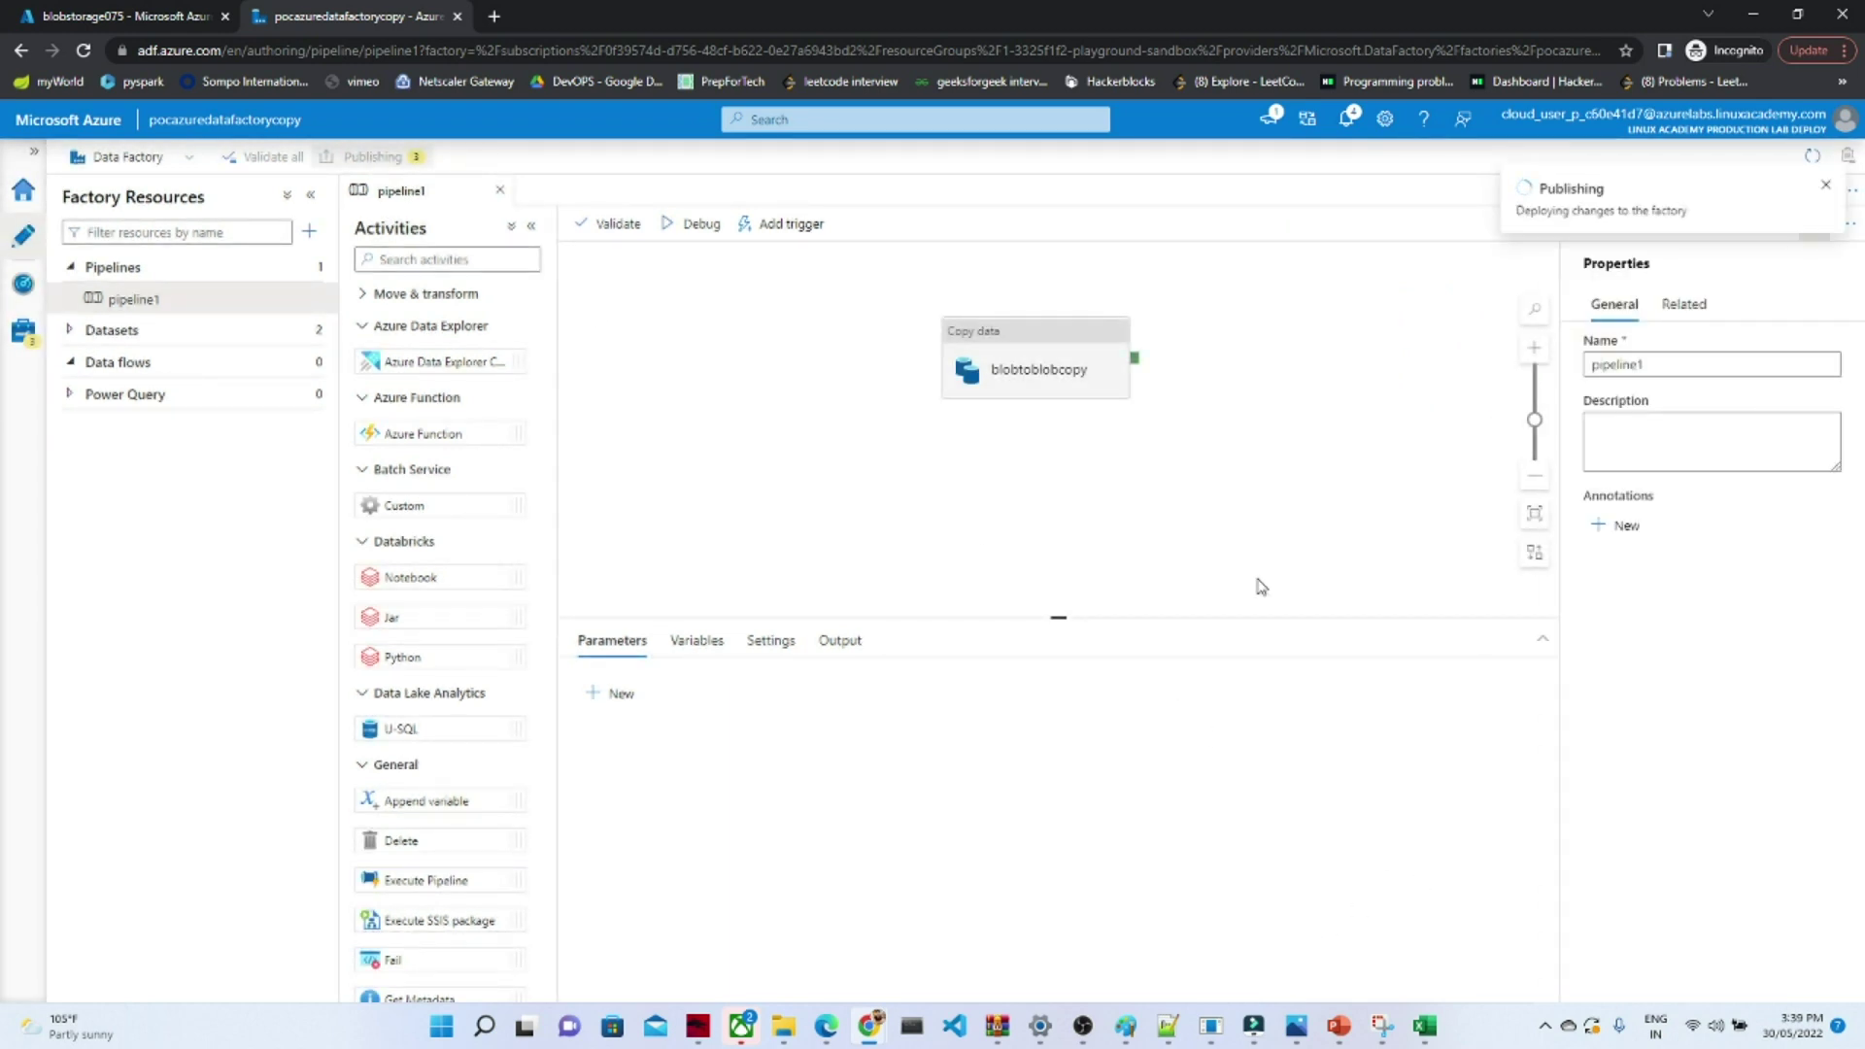
left_click(1351, 121)
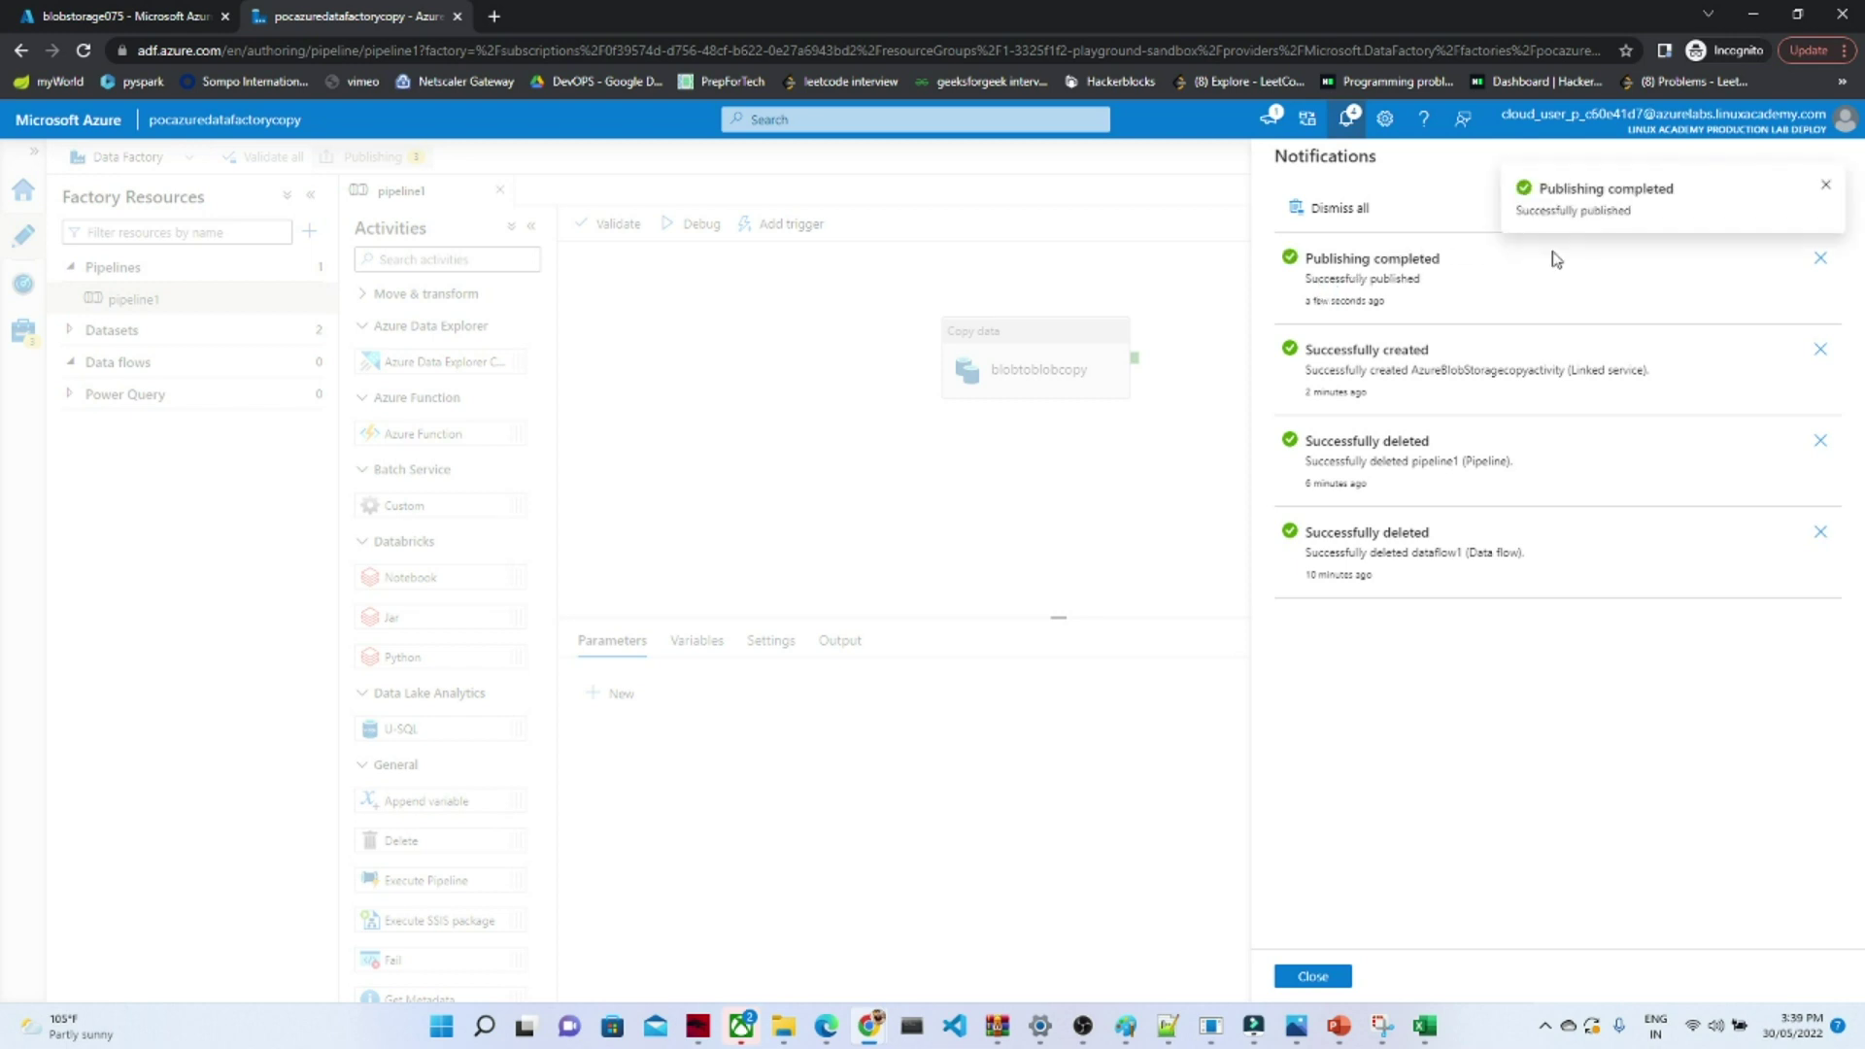
left_click(1827, 186)
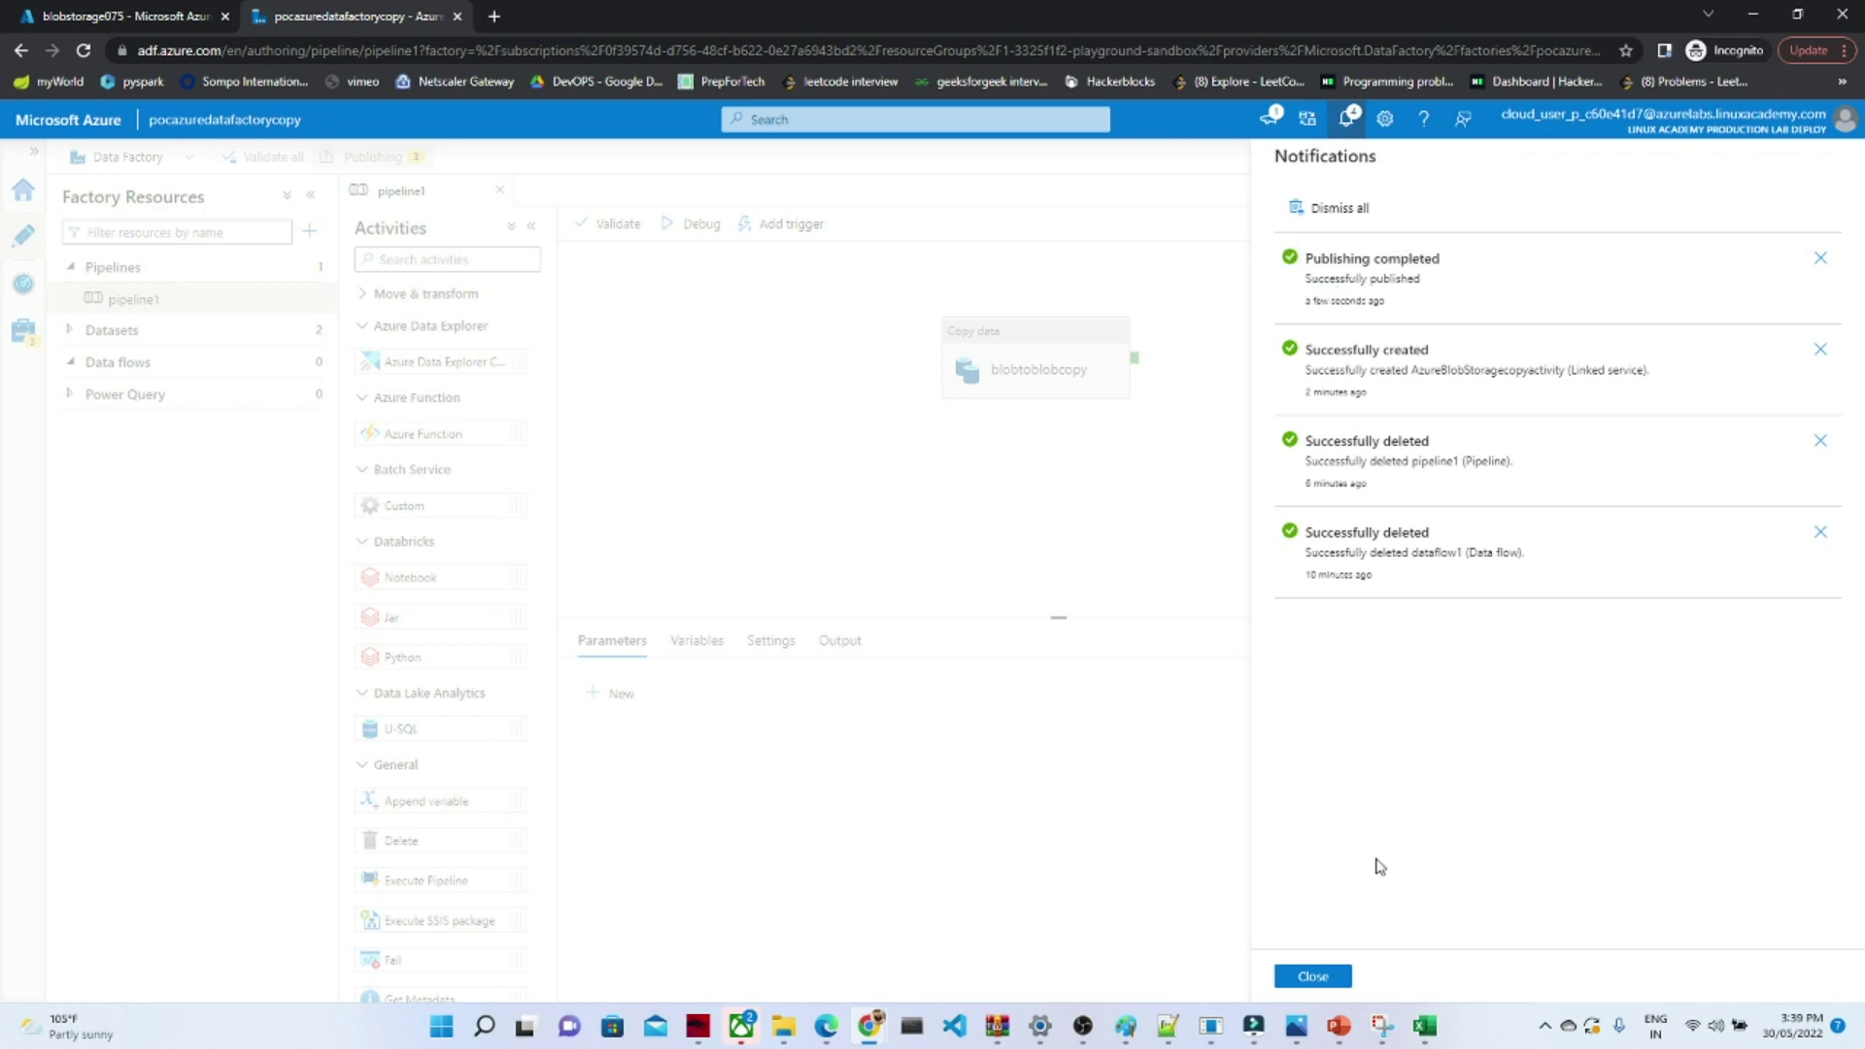
left_click(1314, 976)
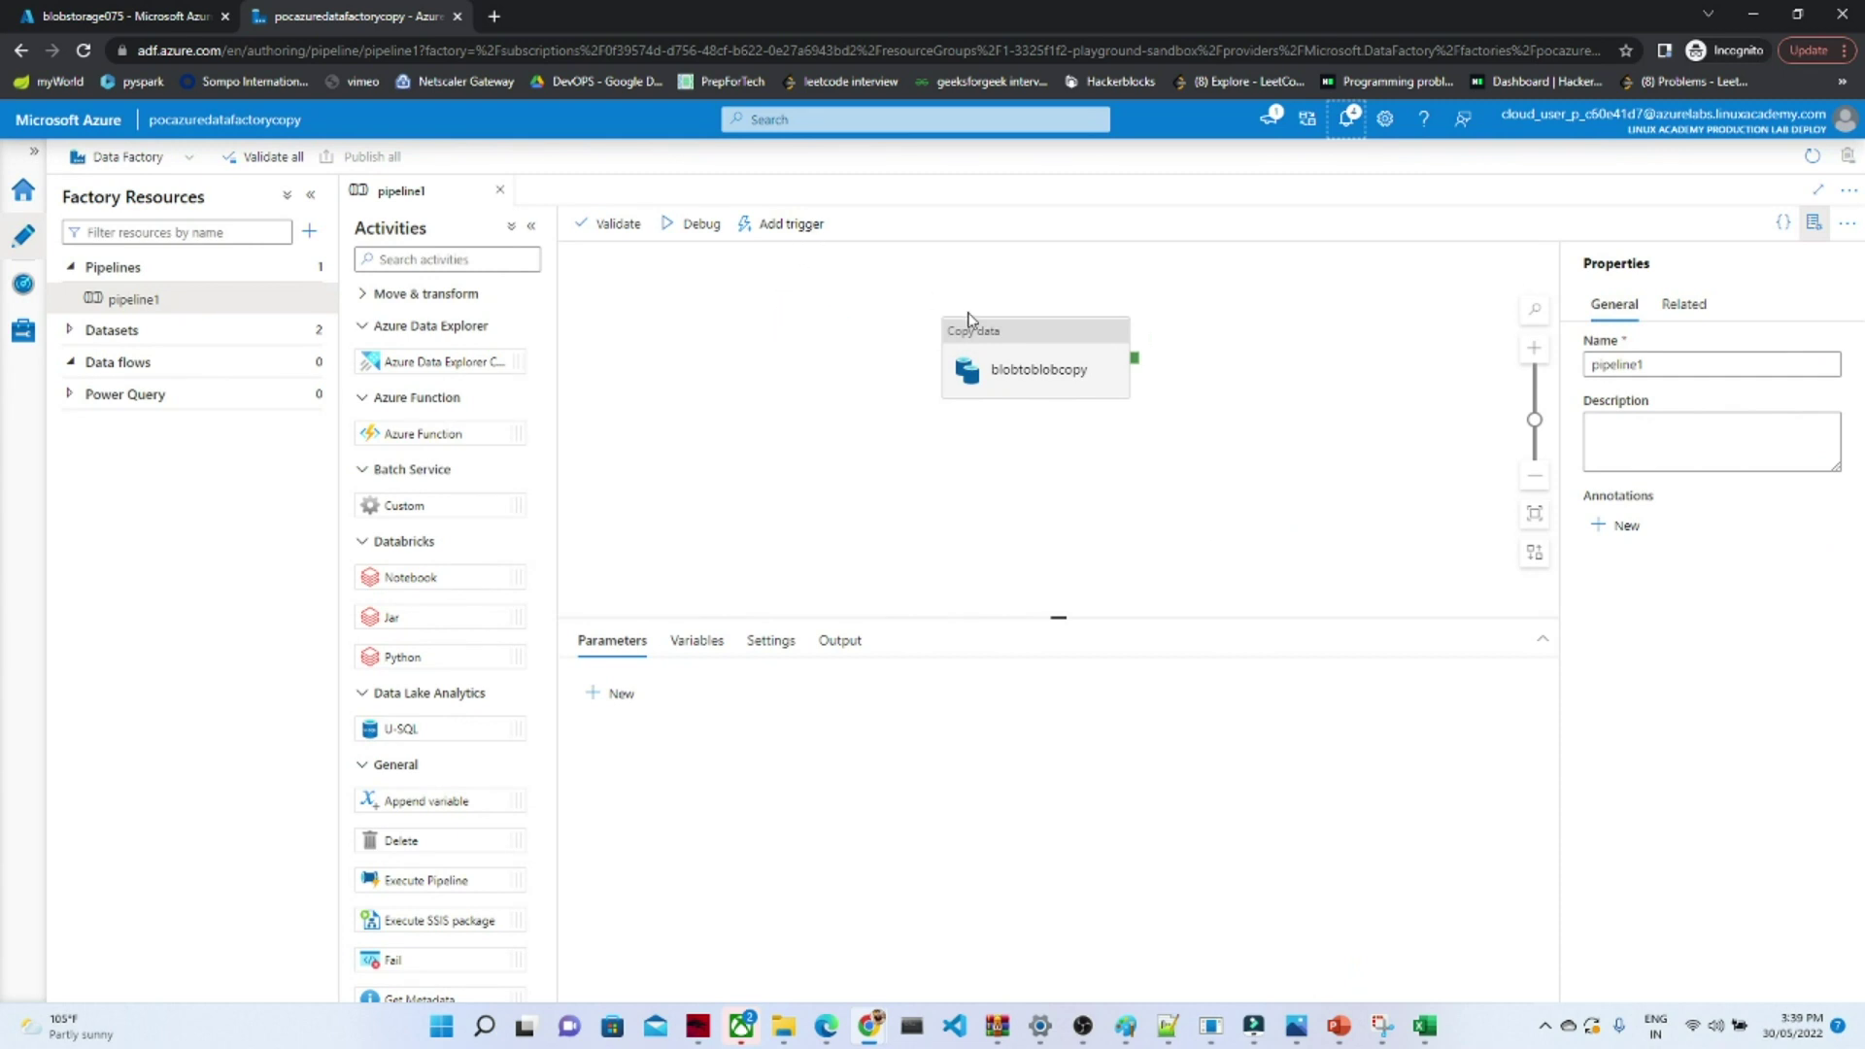
- Trigger an on-demand run of pipeline1 and check its notification
left_click(792, 225)
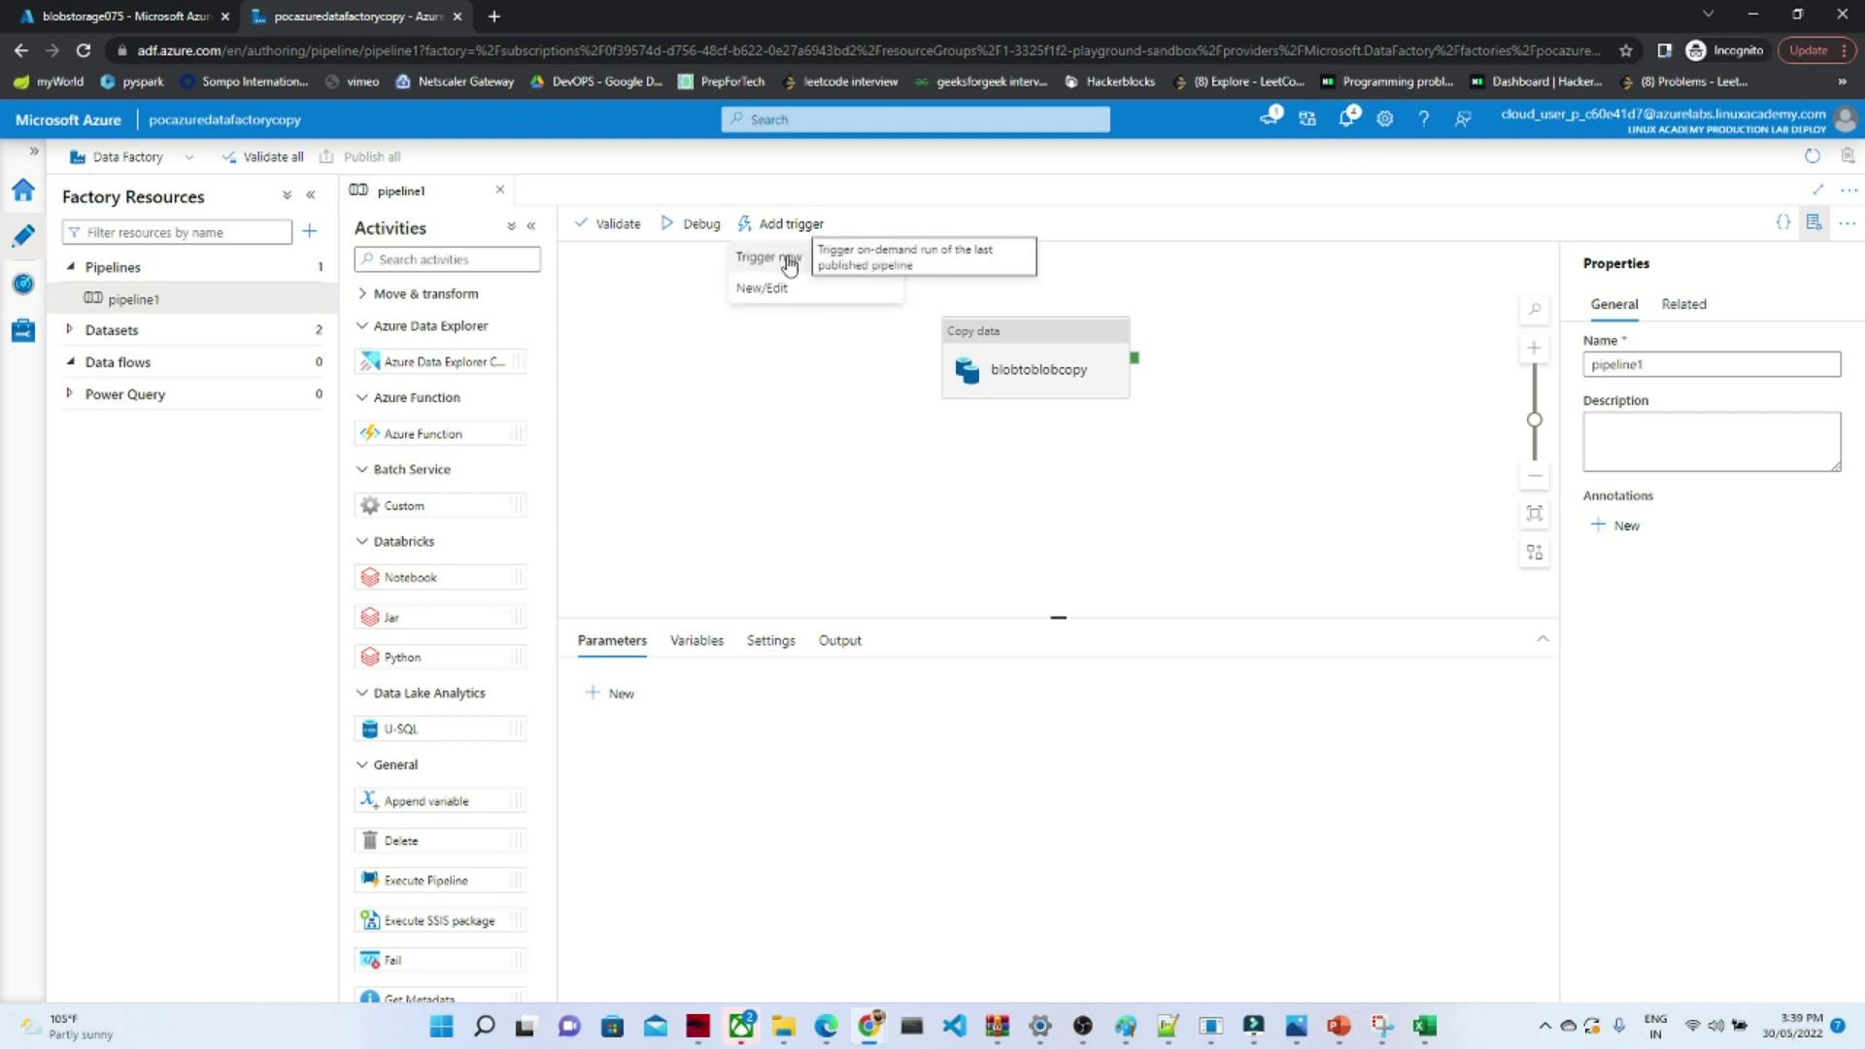
left_click(790, 261)
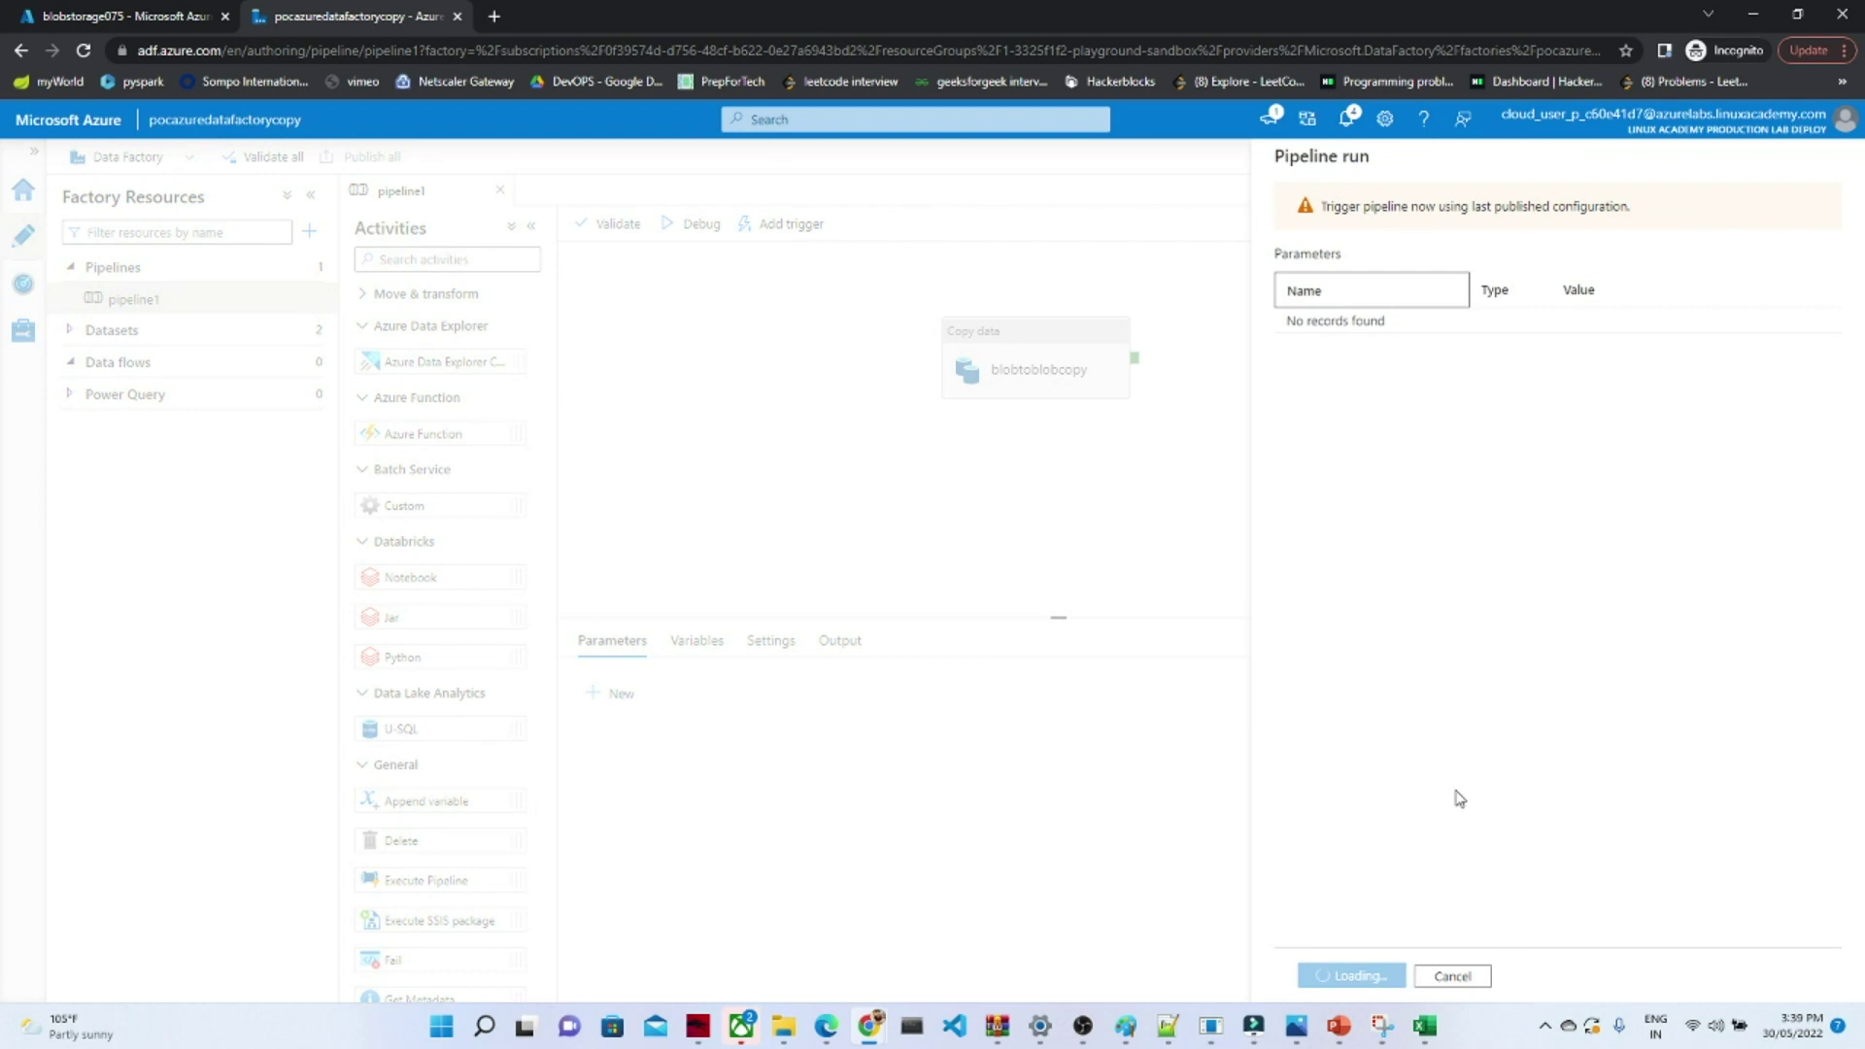
left_click(1335, 977)
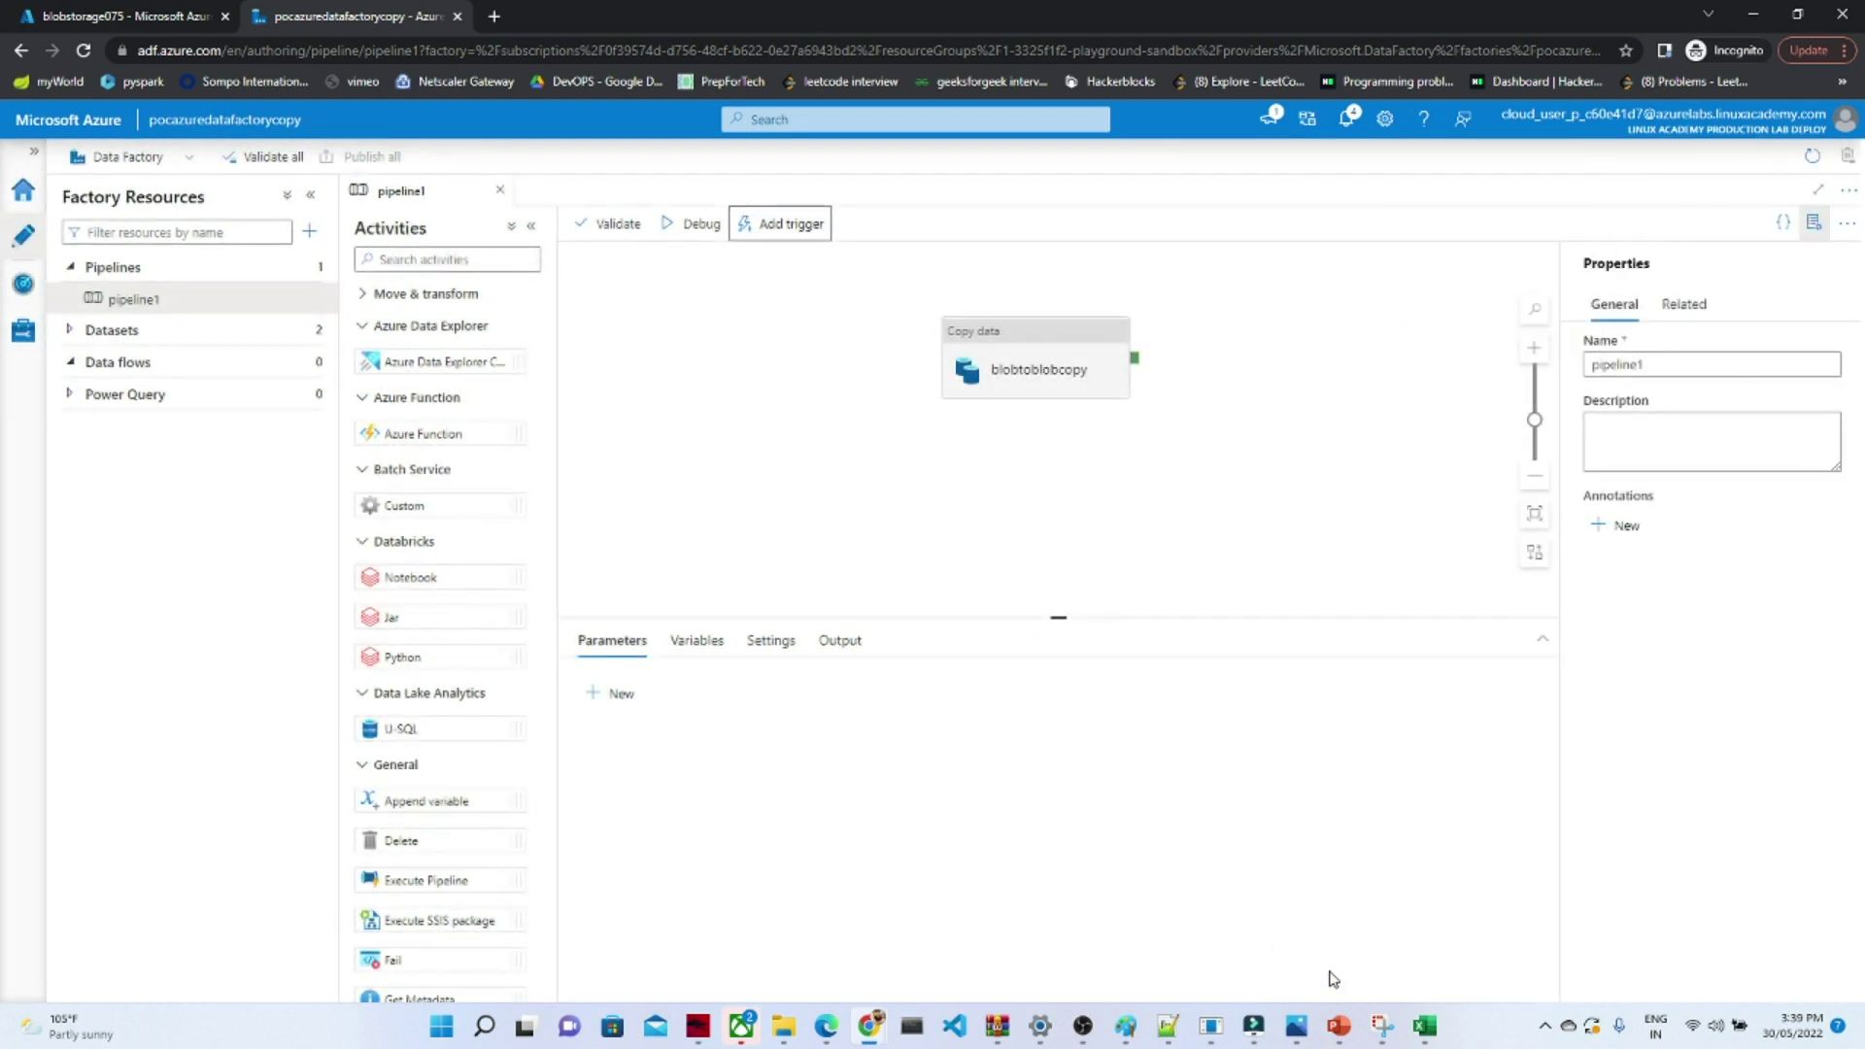
left_click(1350, 126)
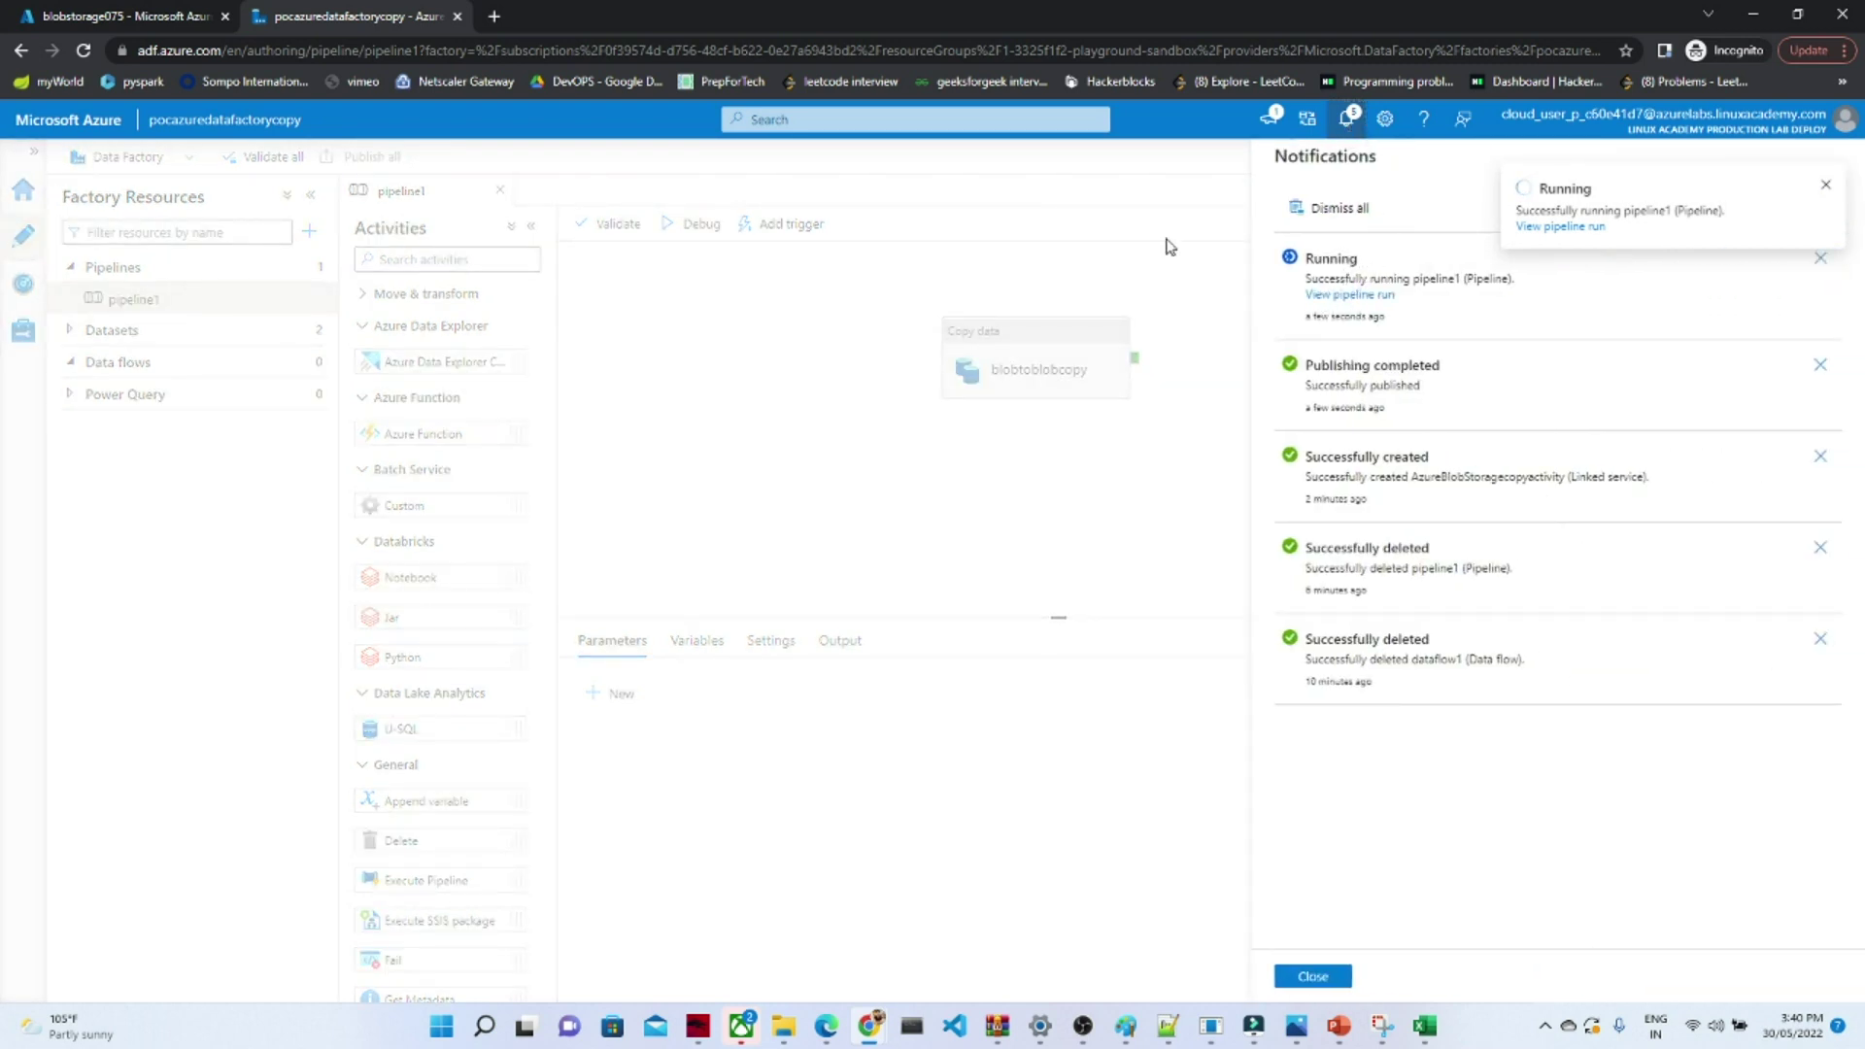
left_click(1314, 977)
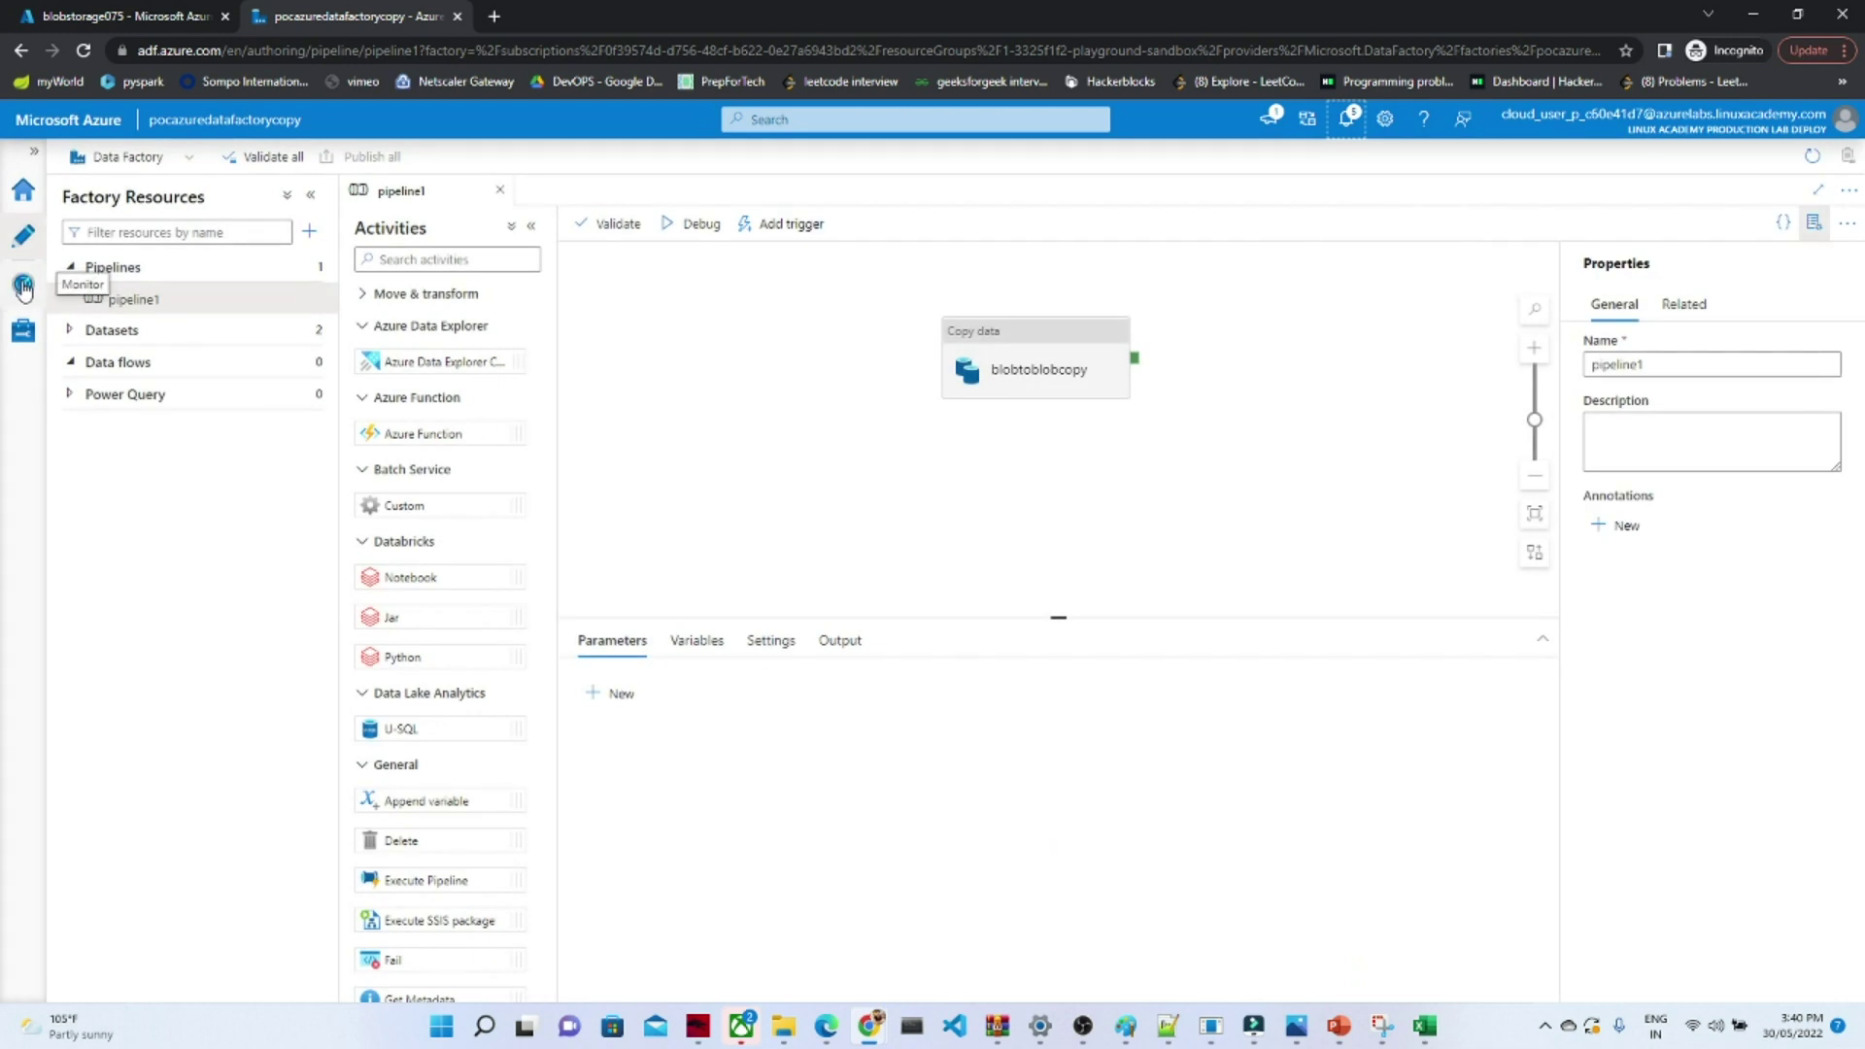
- Confirm in Monitor's pipeline runs list that the run succeeded
left_click(24, 289)
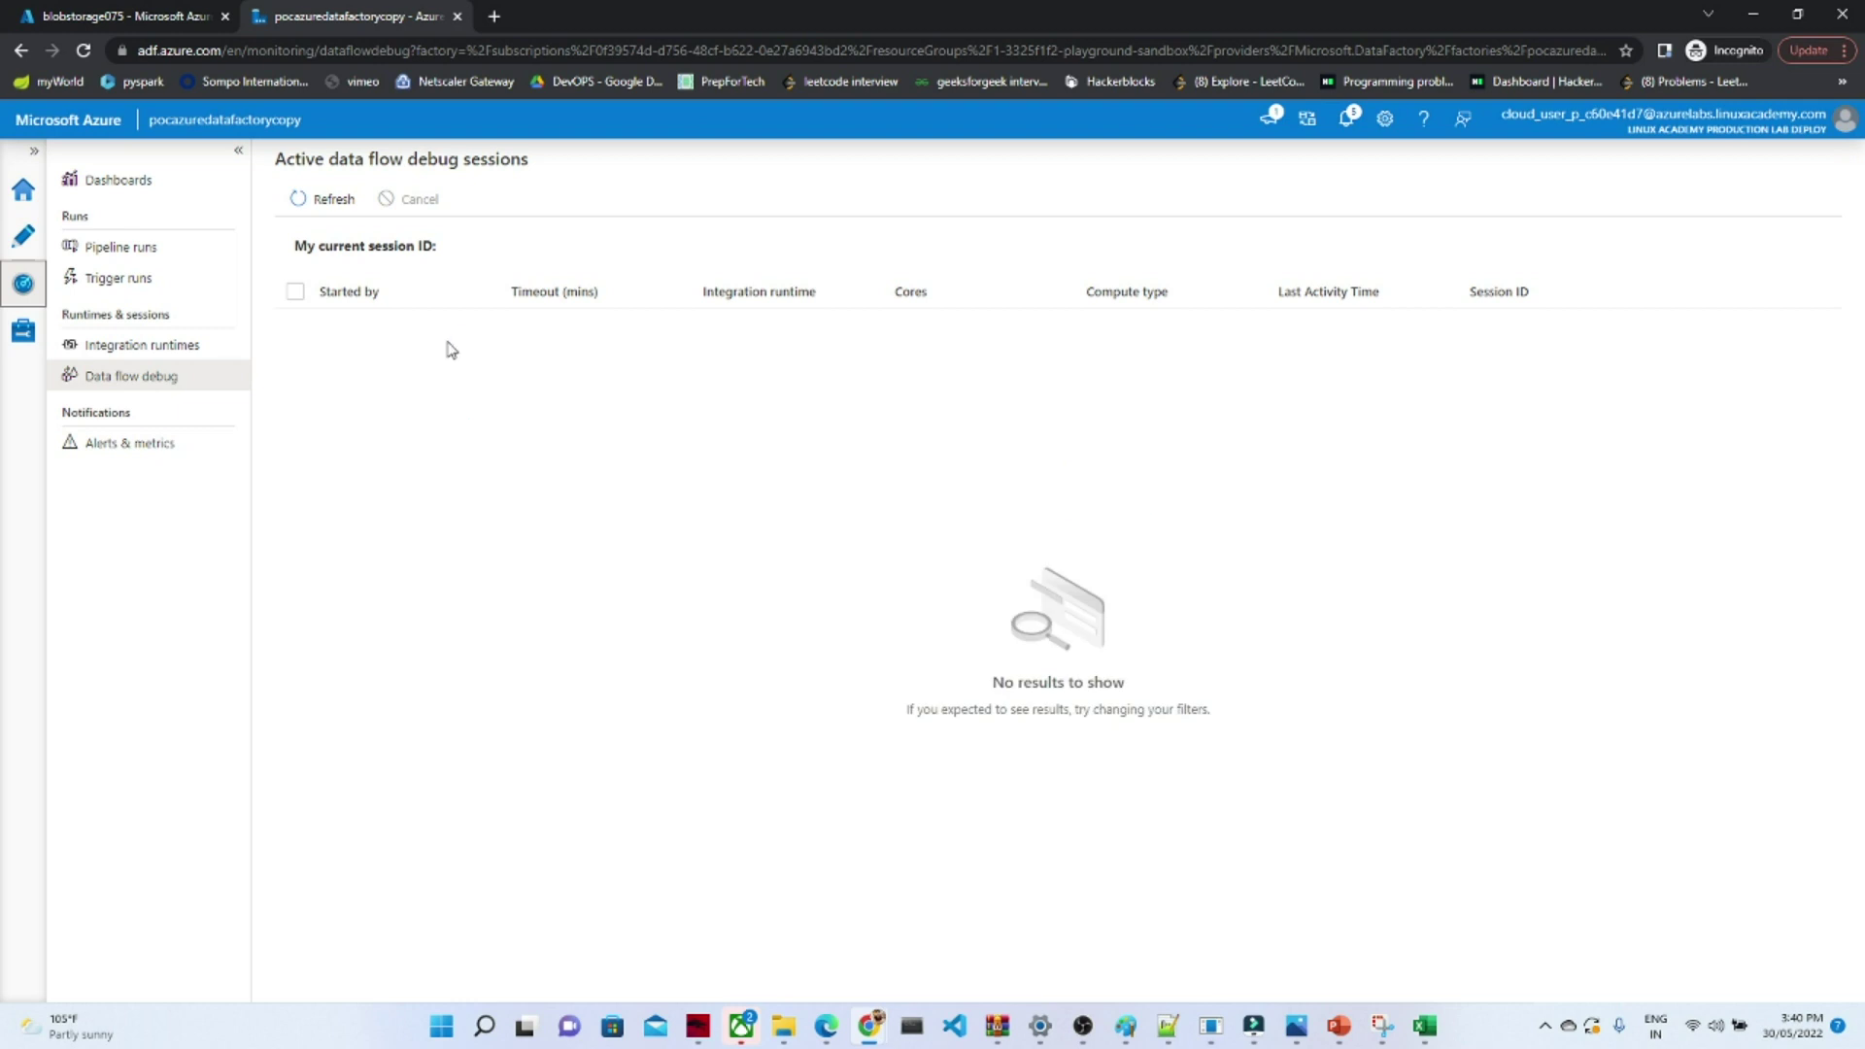
left_click(131, 255)
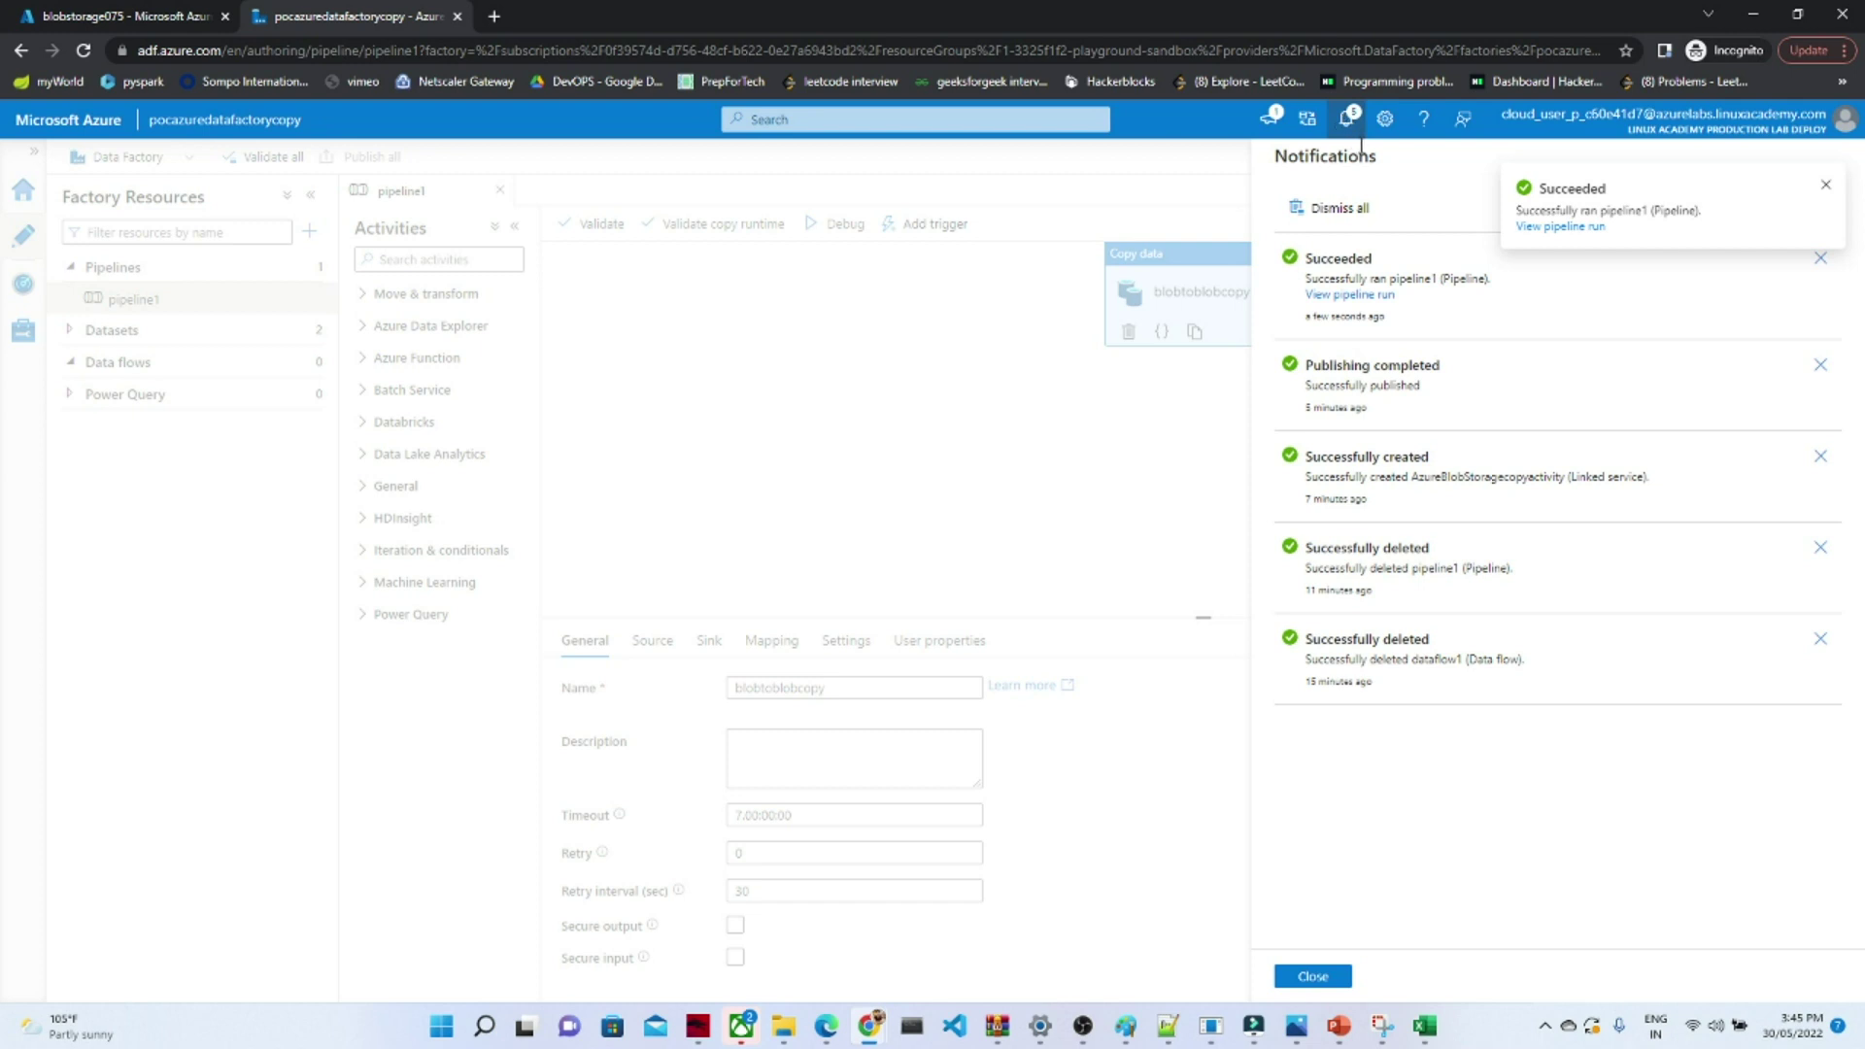
left_click(1350, 121)
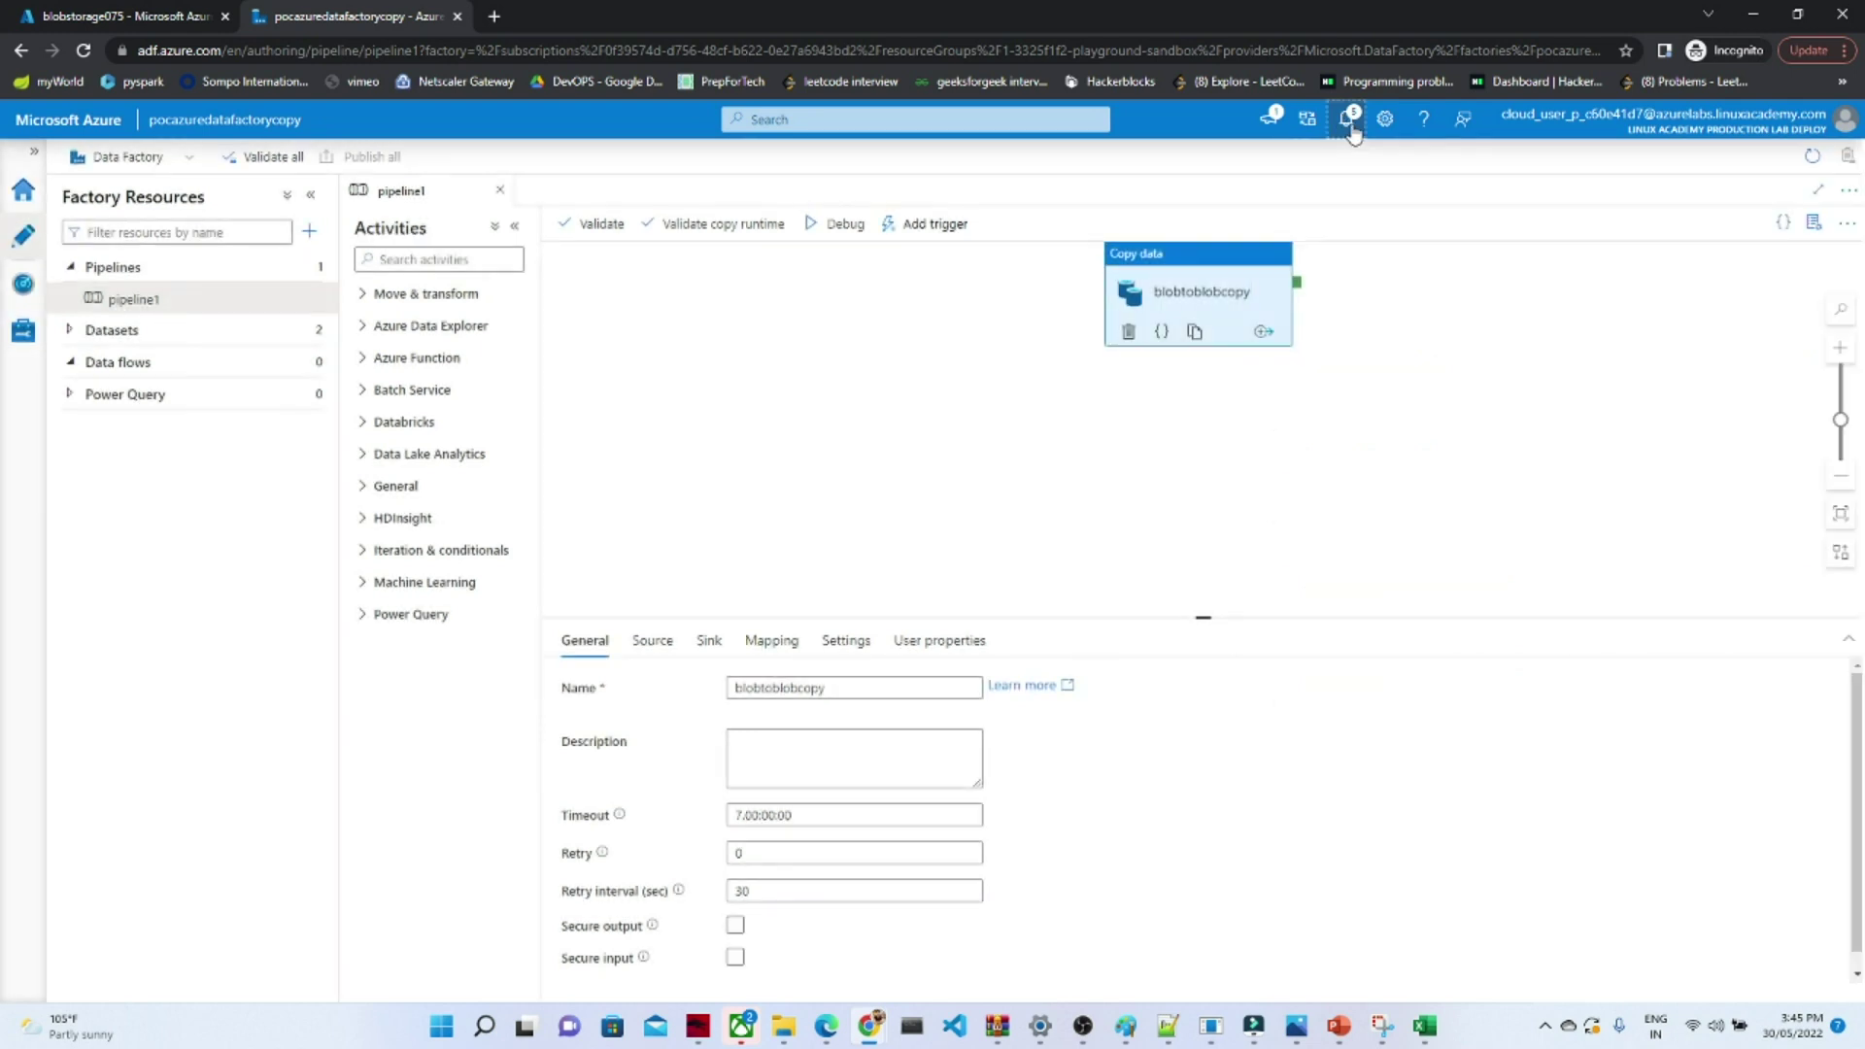
- Compare blobstorage075's raw and curated containers to see the parking-lots CSV copied to curated
left_click(160, 12)
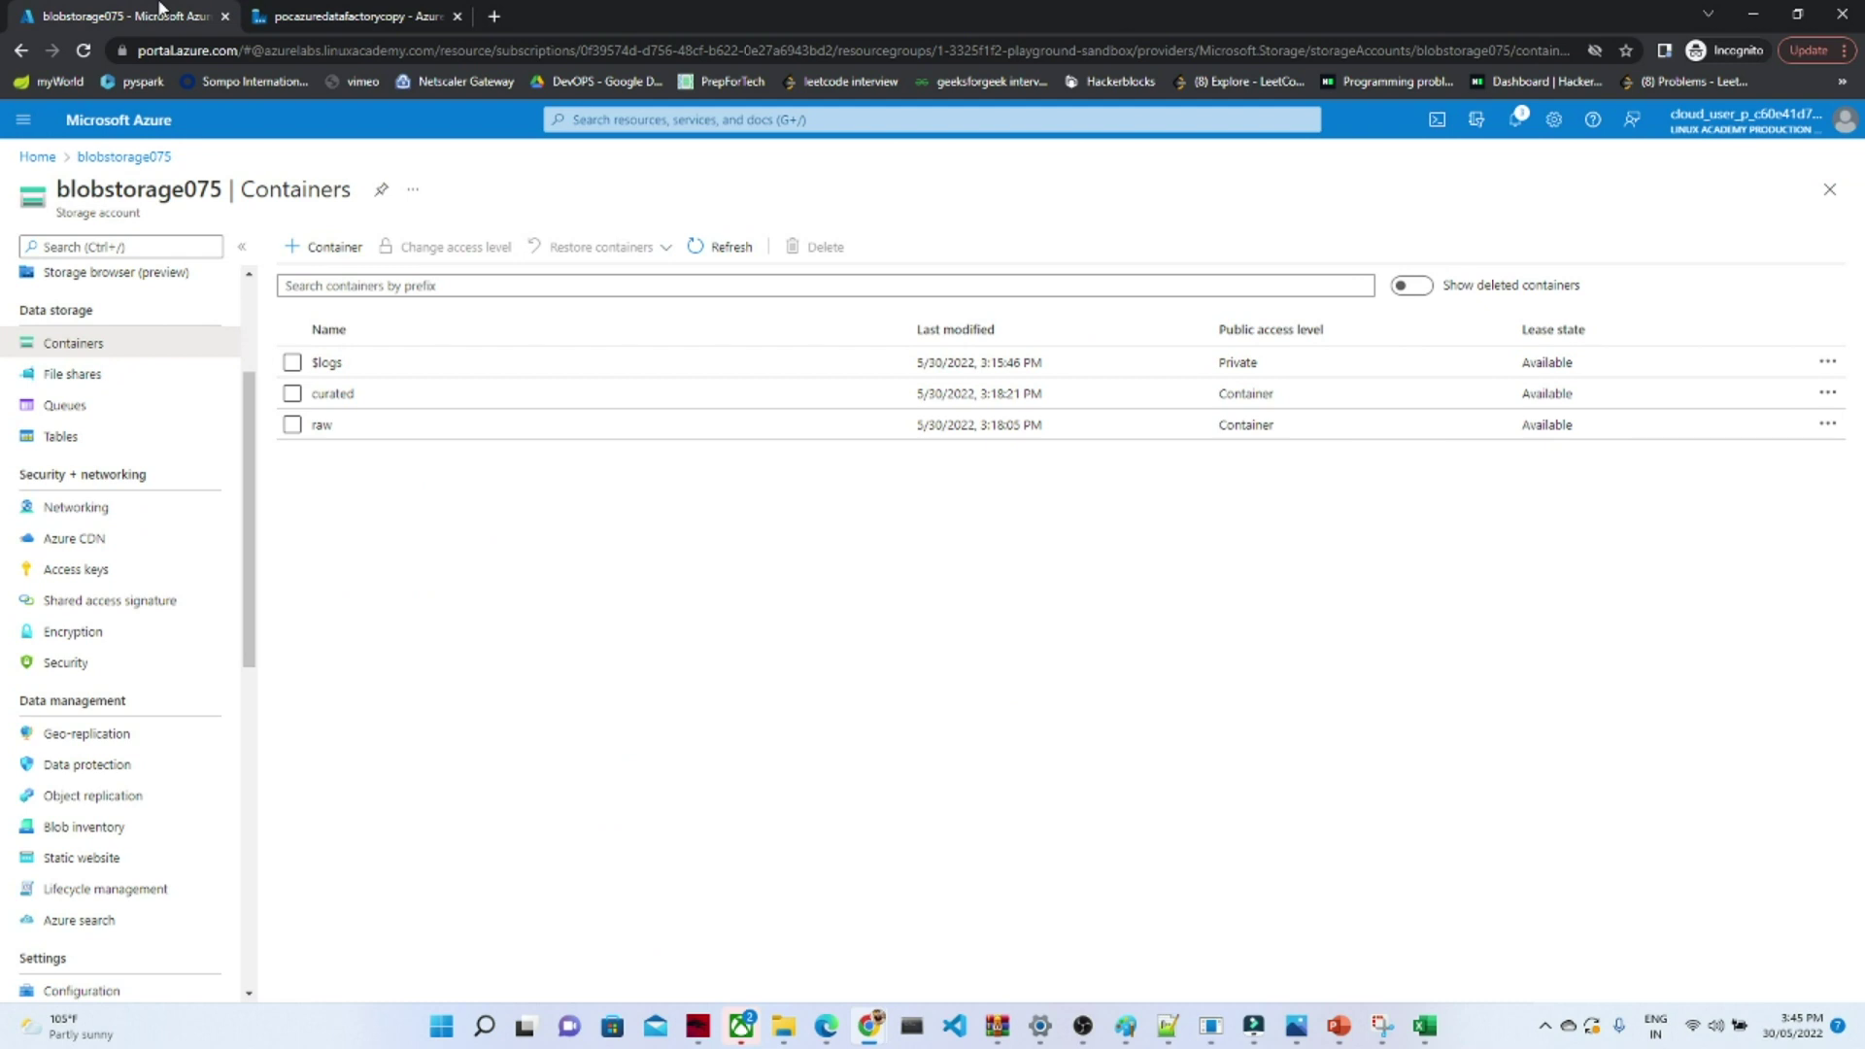
left_click(322, 427)
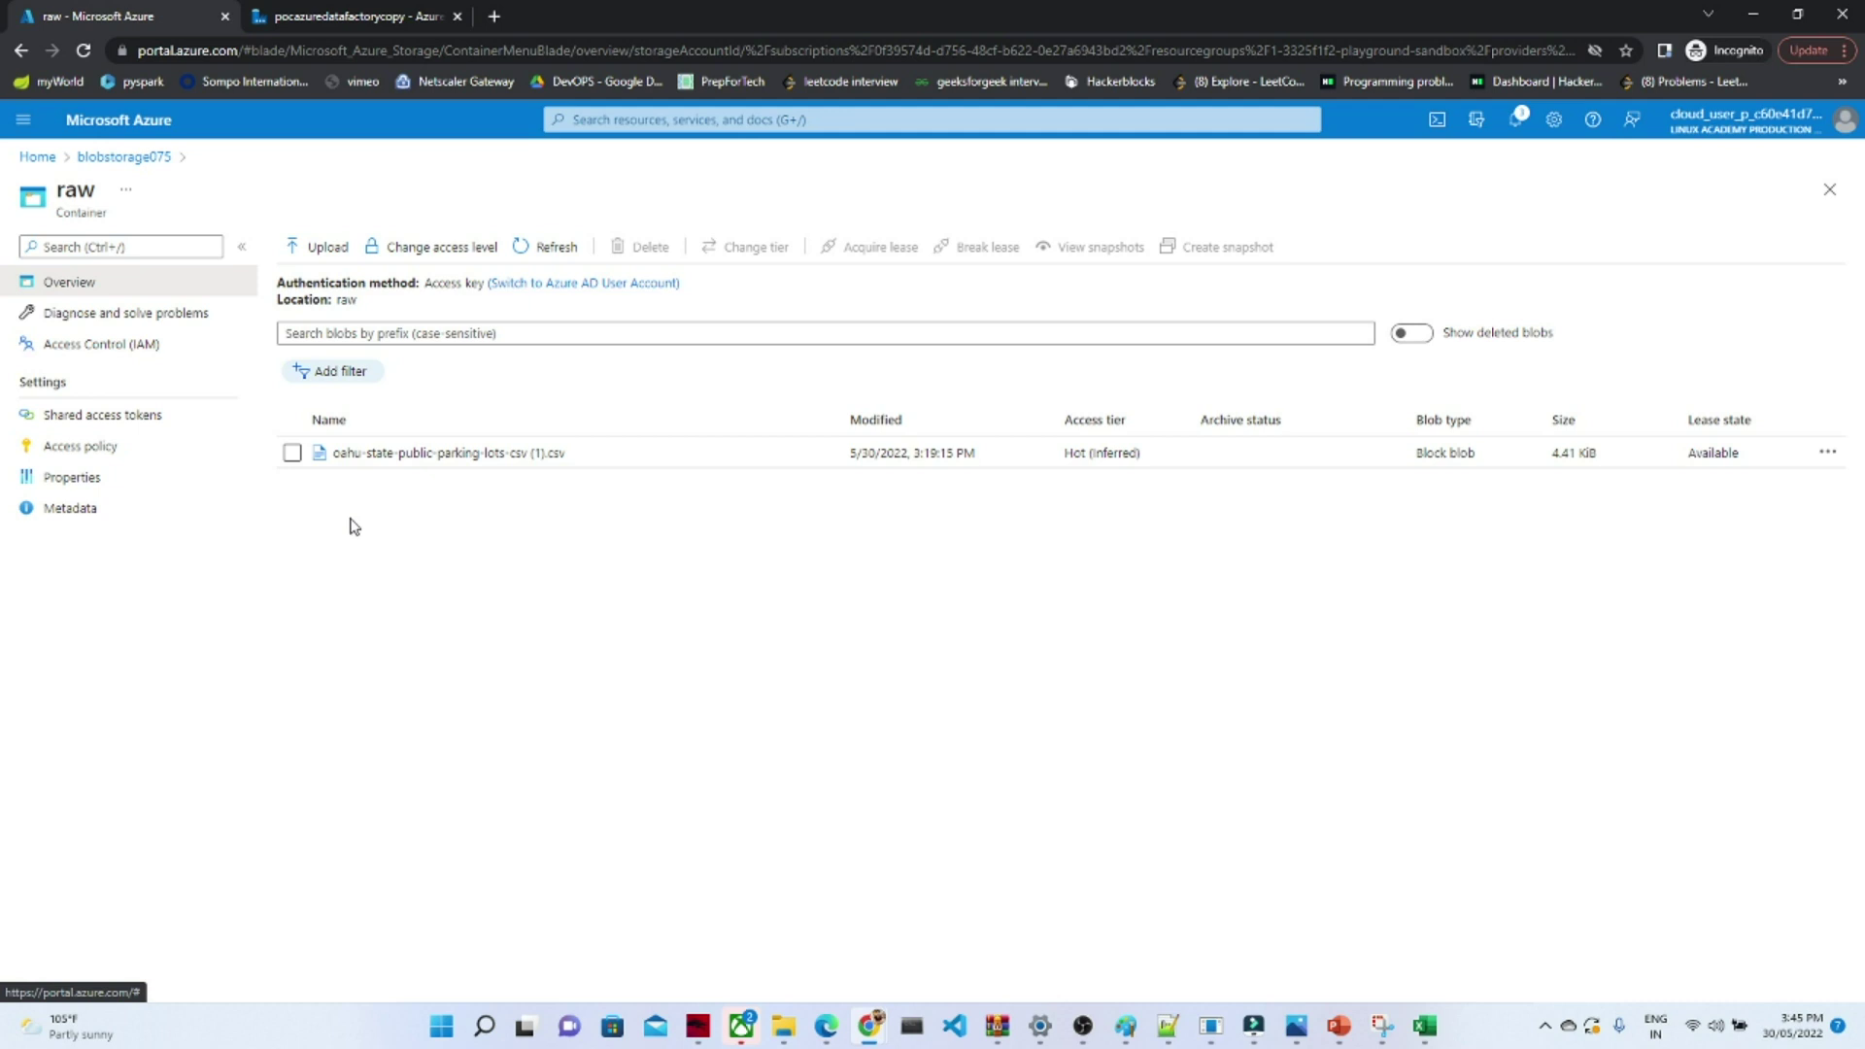
left_click(97, 158)
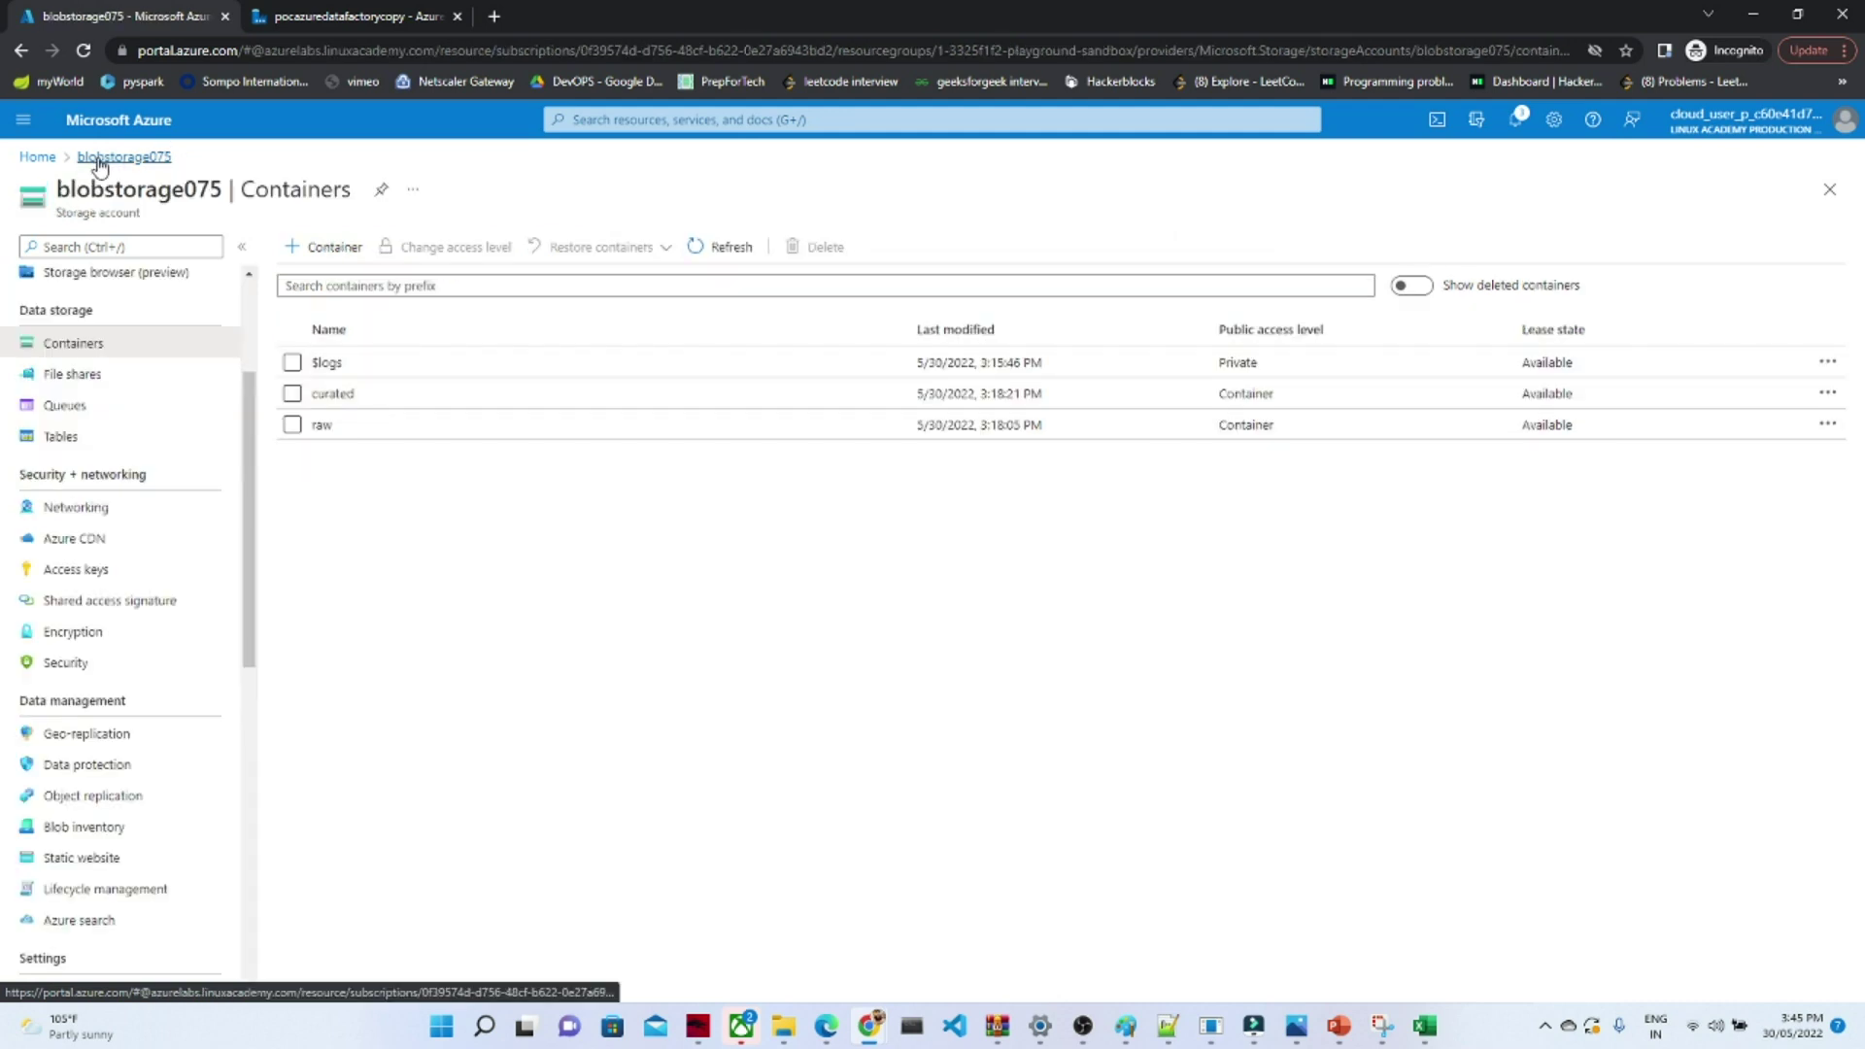
left_click(336, 394)
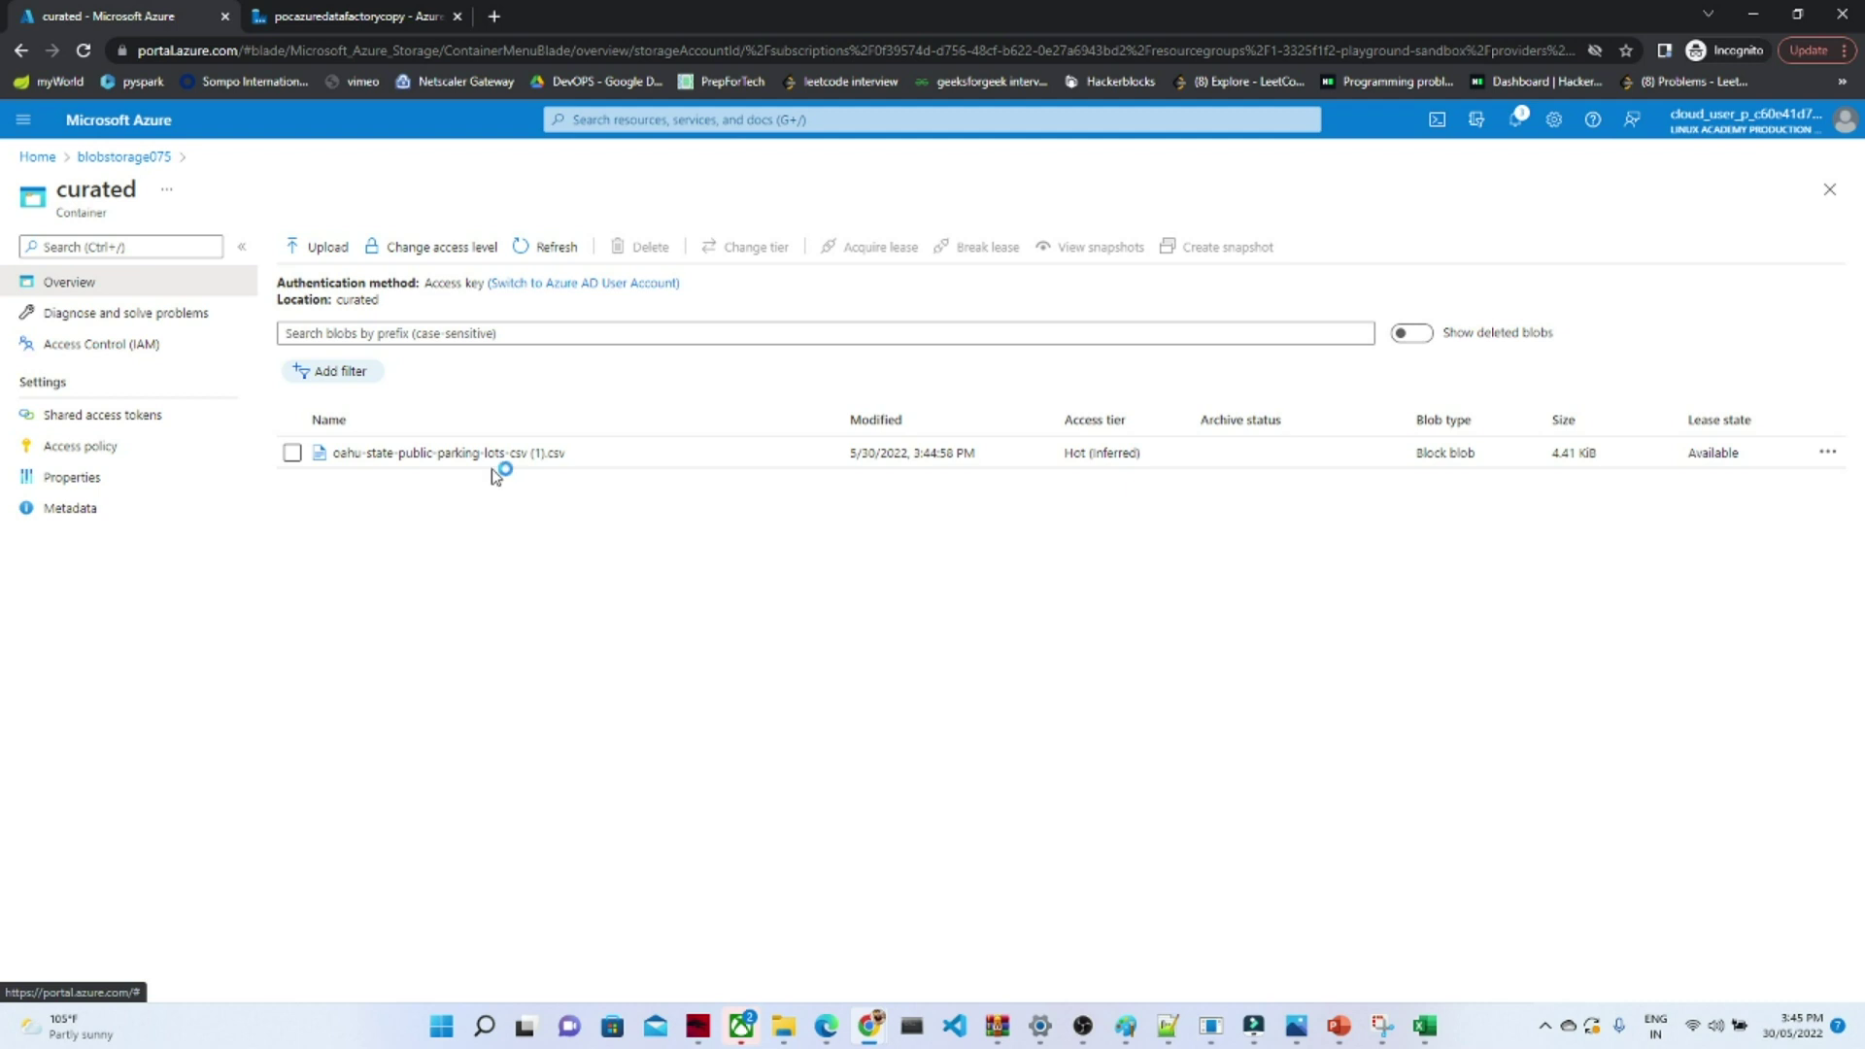
left_click(374, 12)
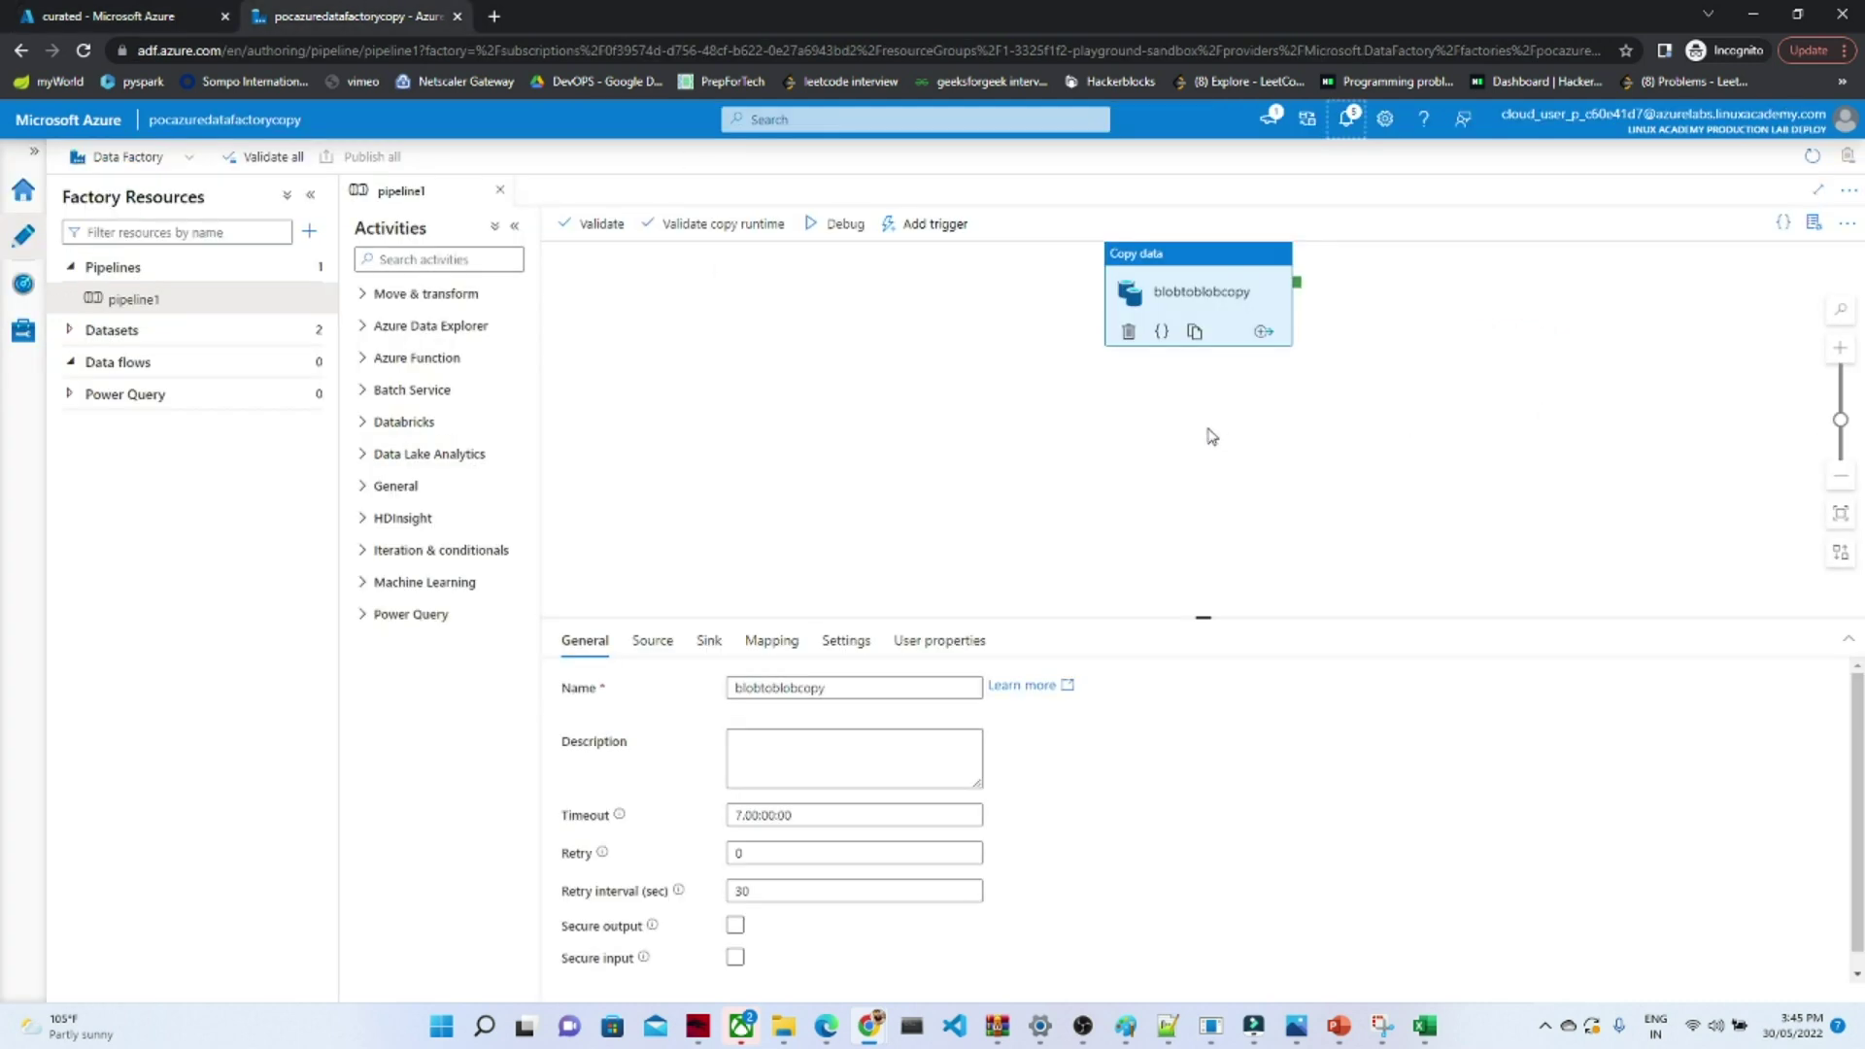
left_click(935, 229)
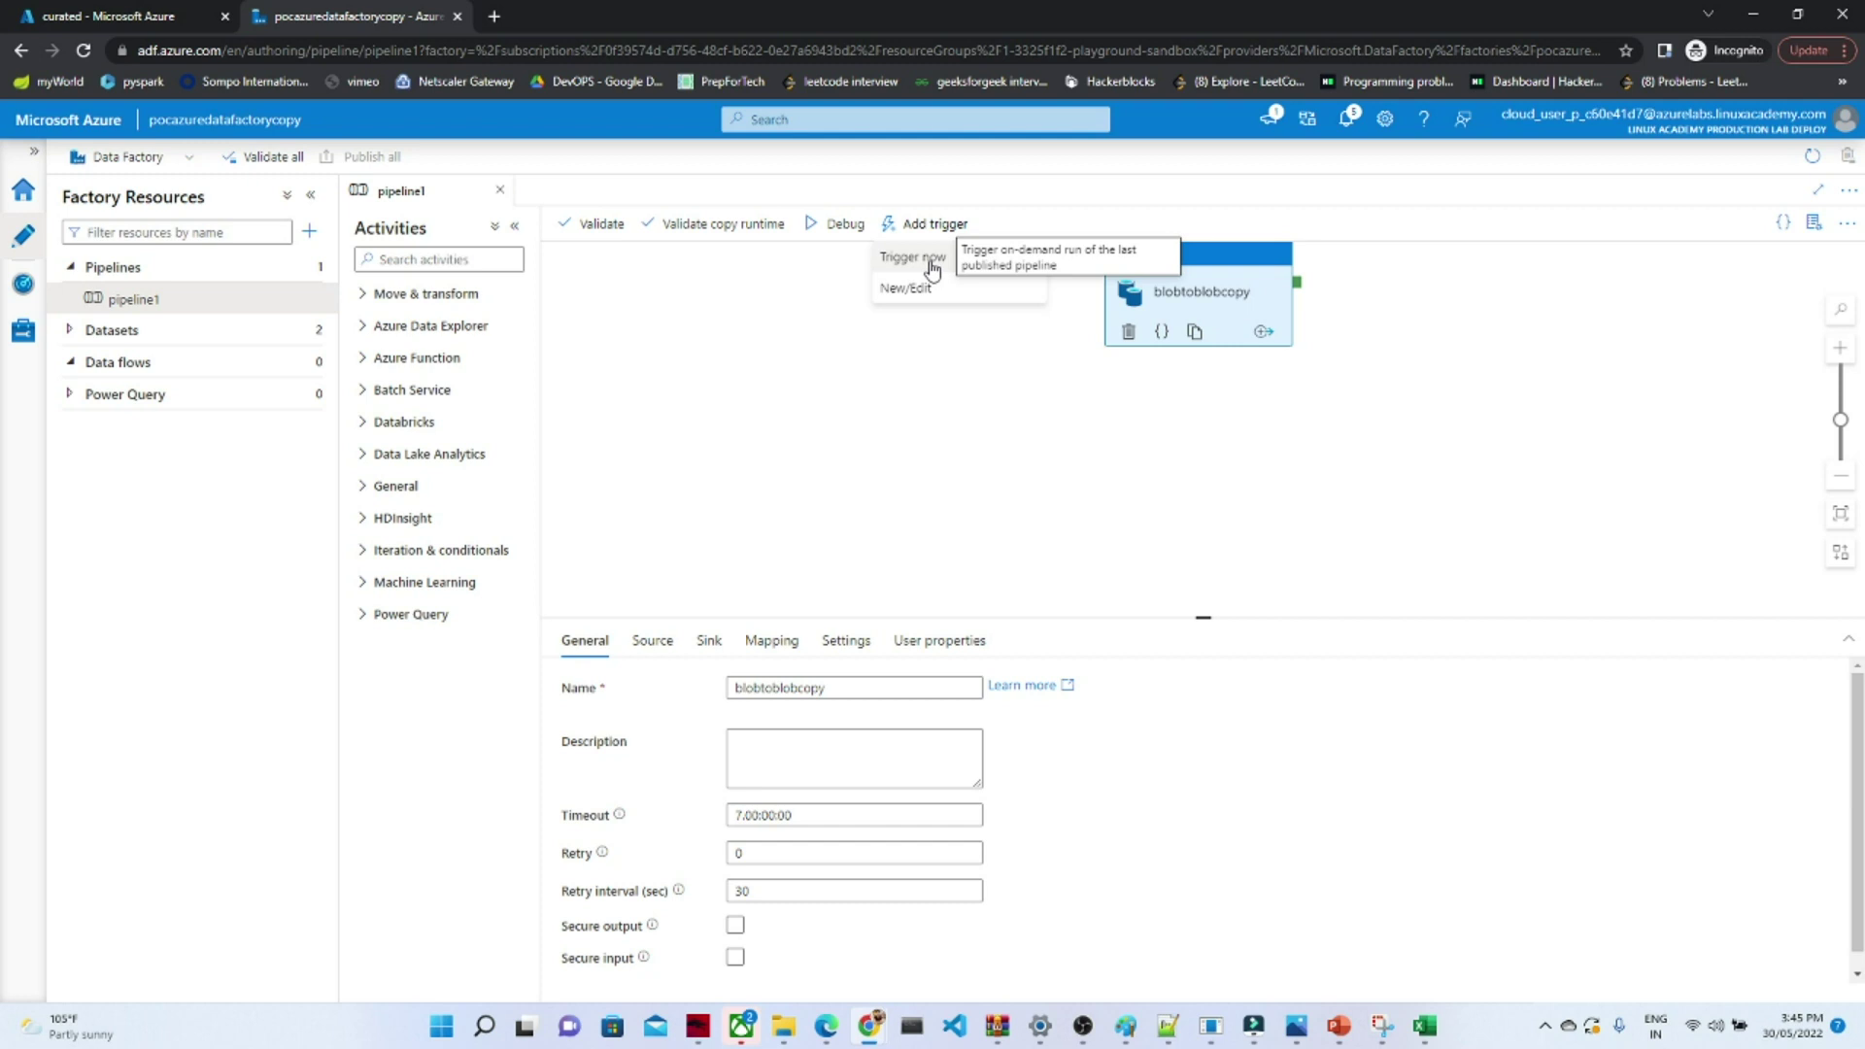
left_click(916, 291)
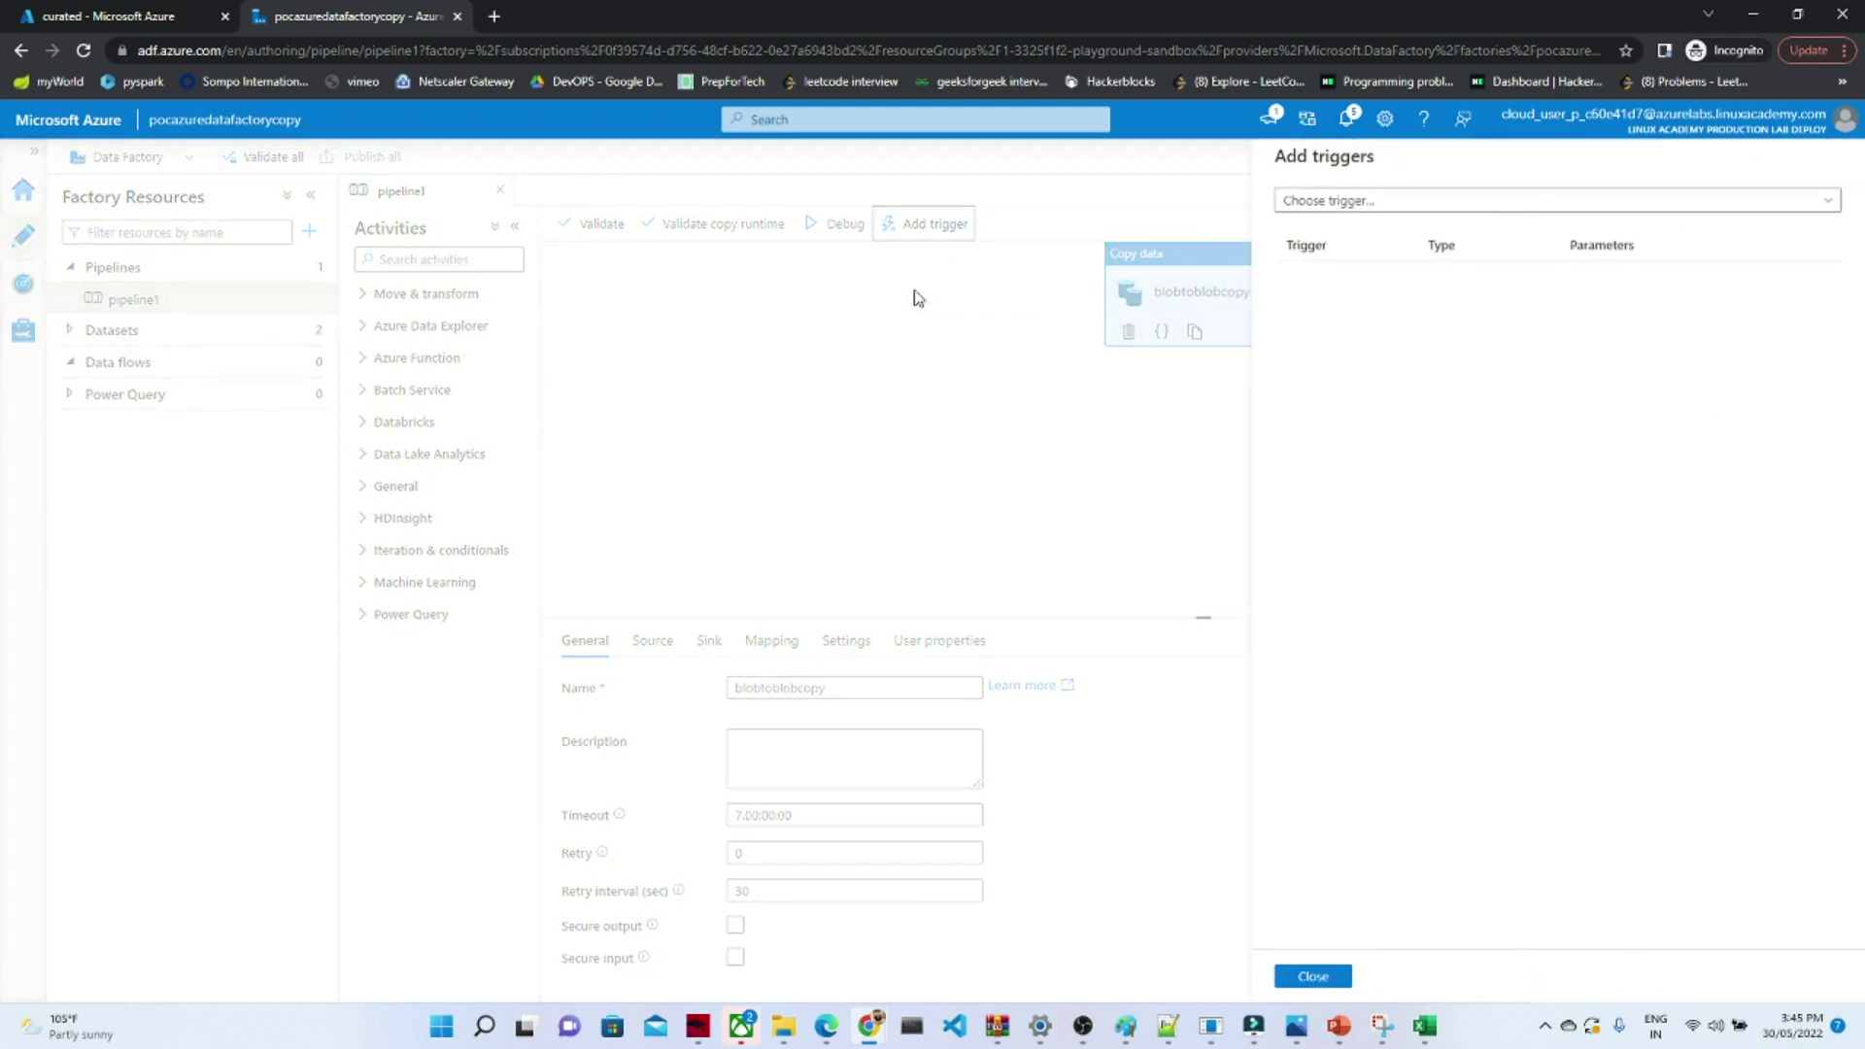
left_click(1313, 975)
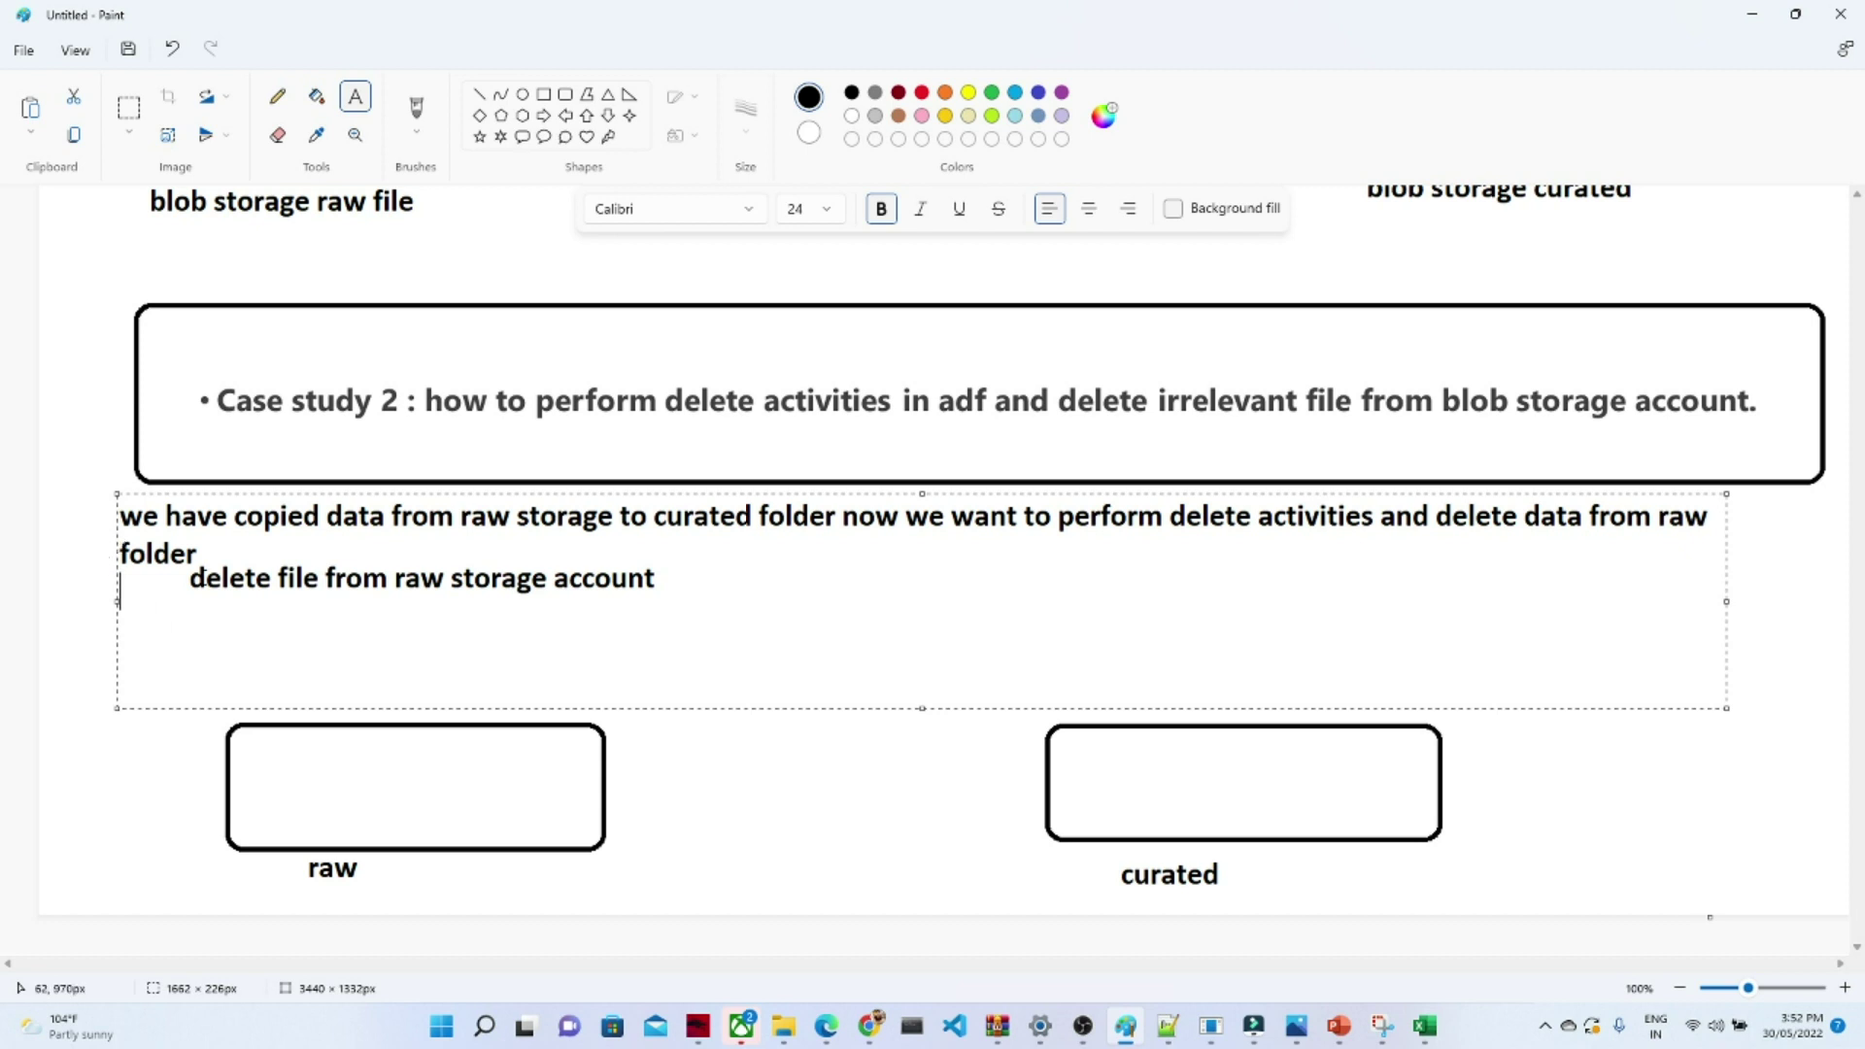
- Back in Data Factory, add a second blank pipeline, pipeline2, beside pipeline1
mouse_move(873, 1028)
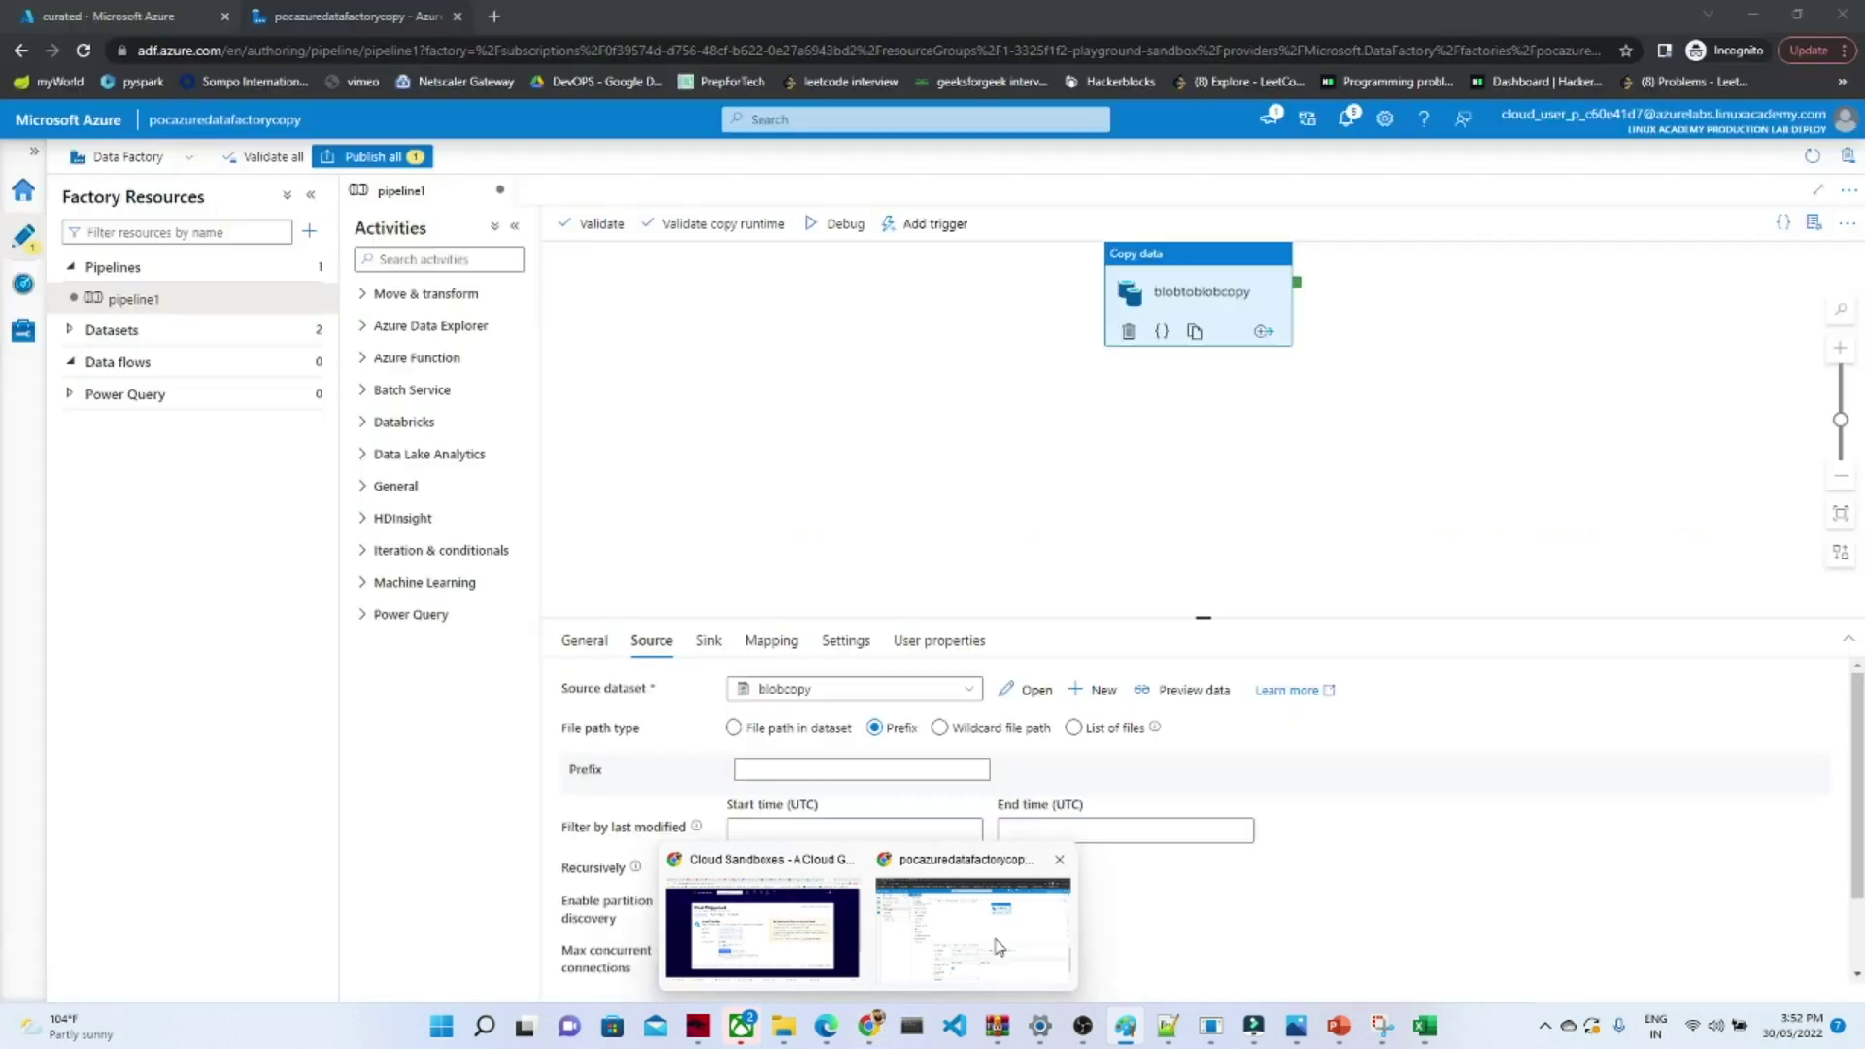
left_click(972, 909)
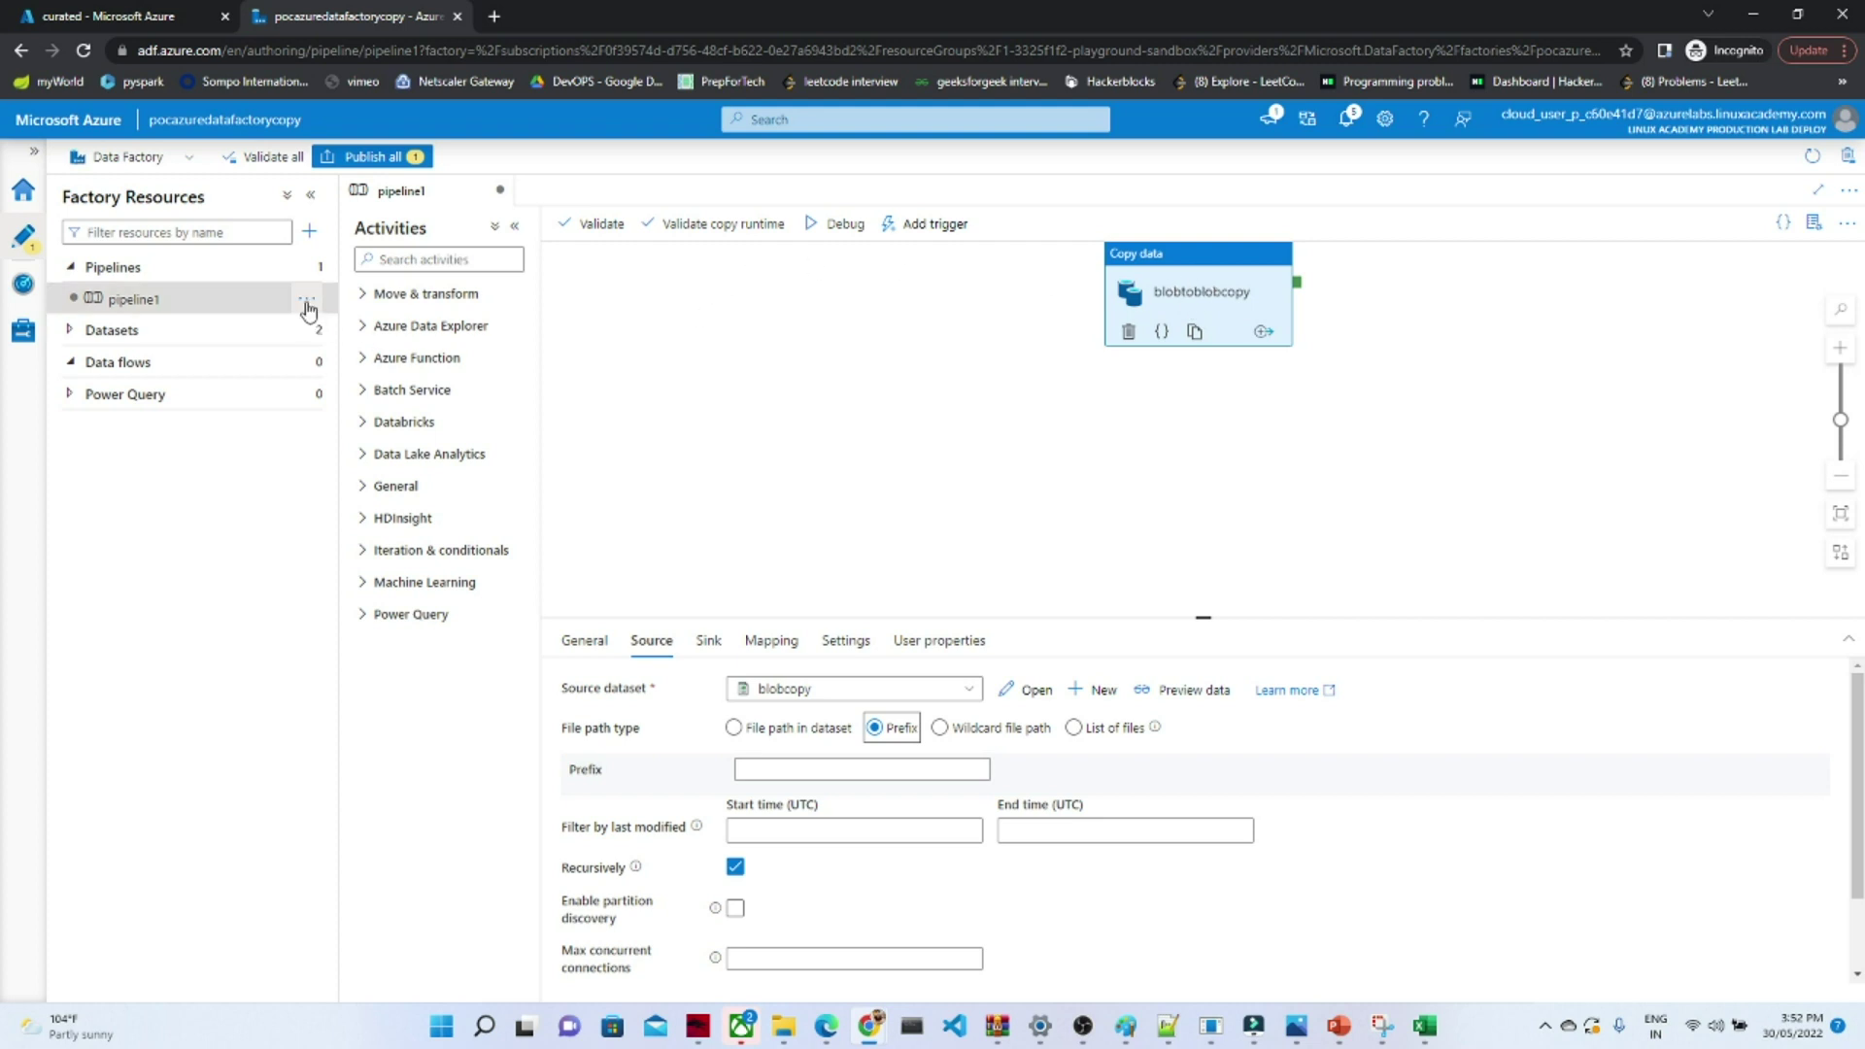
left_click(308, 303)
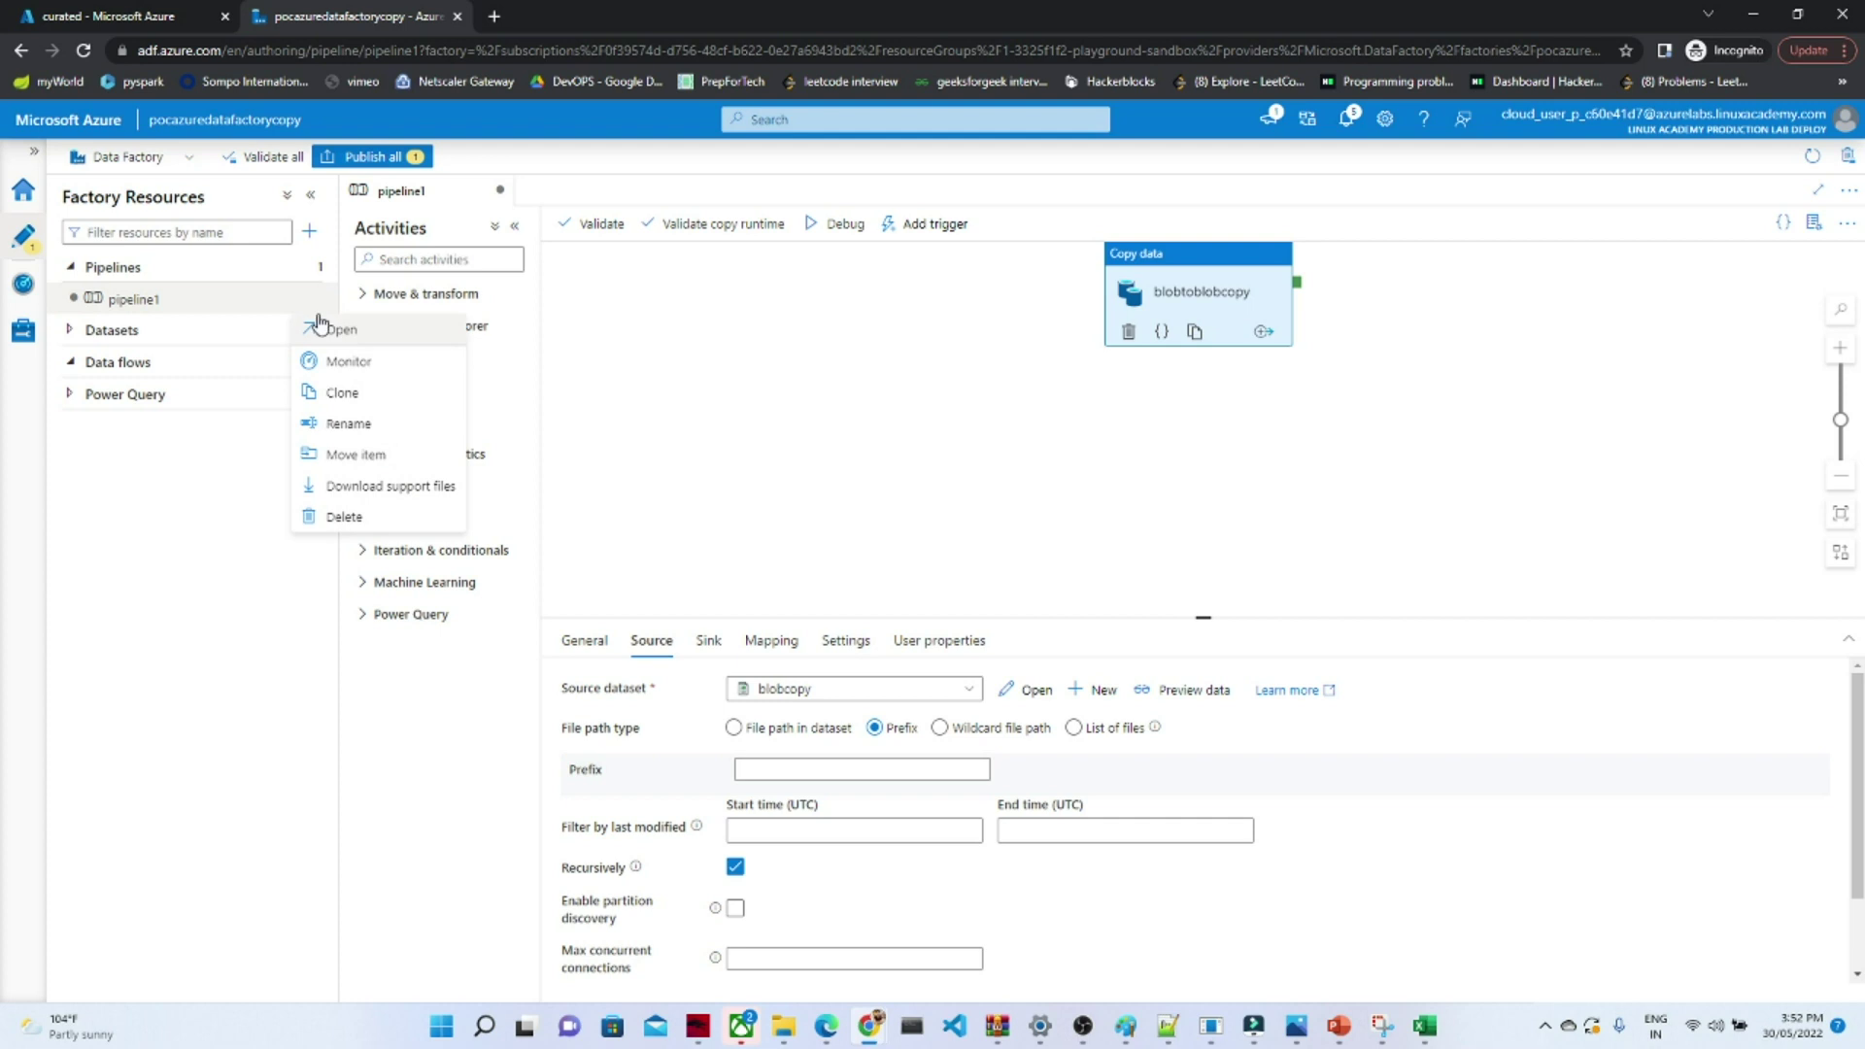
left_click(254, 518)
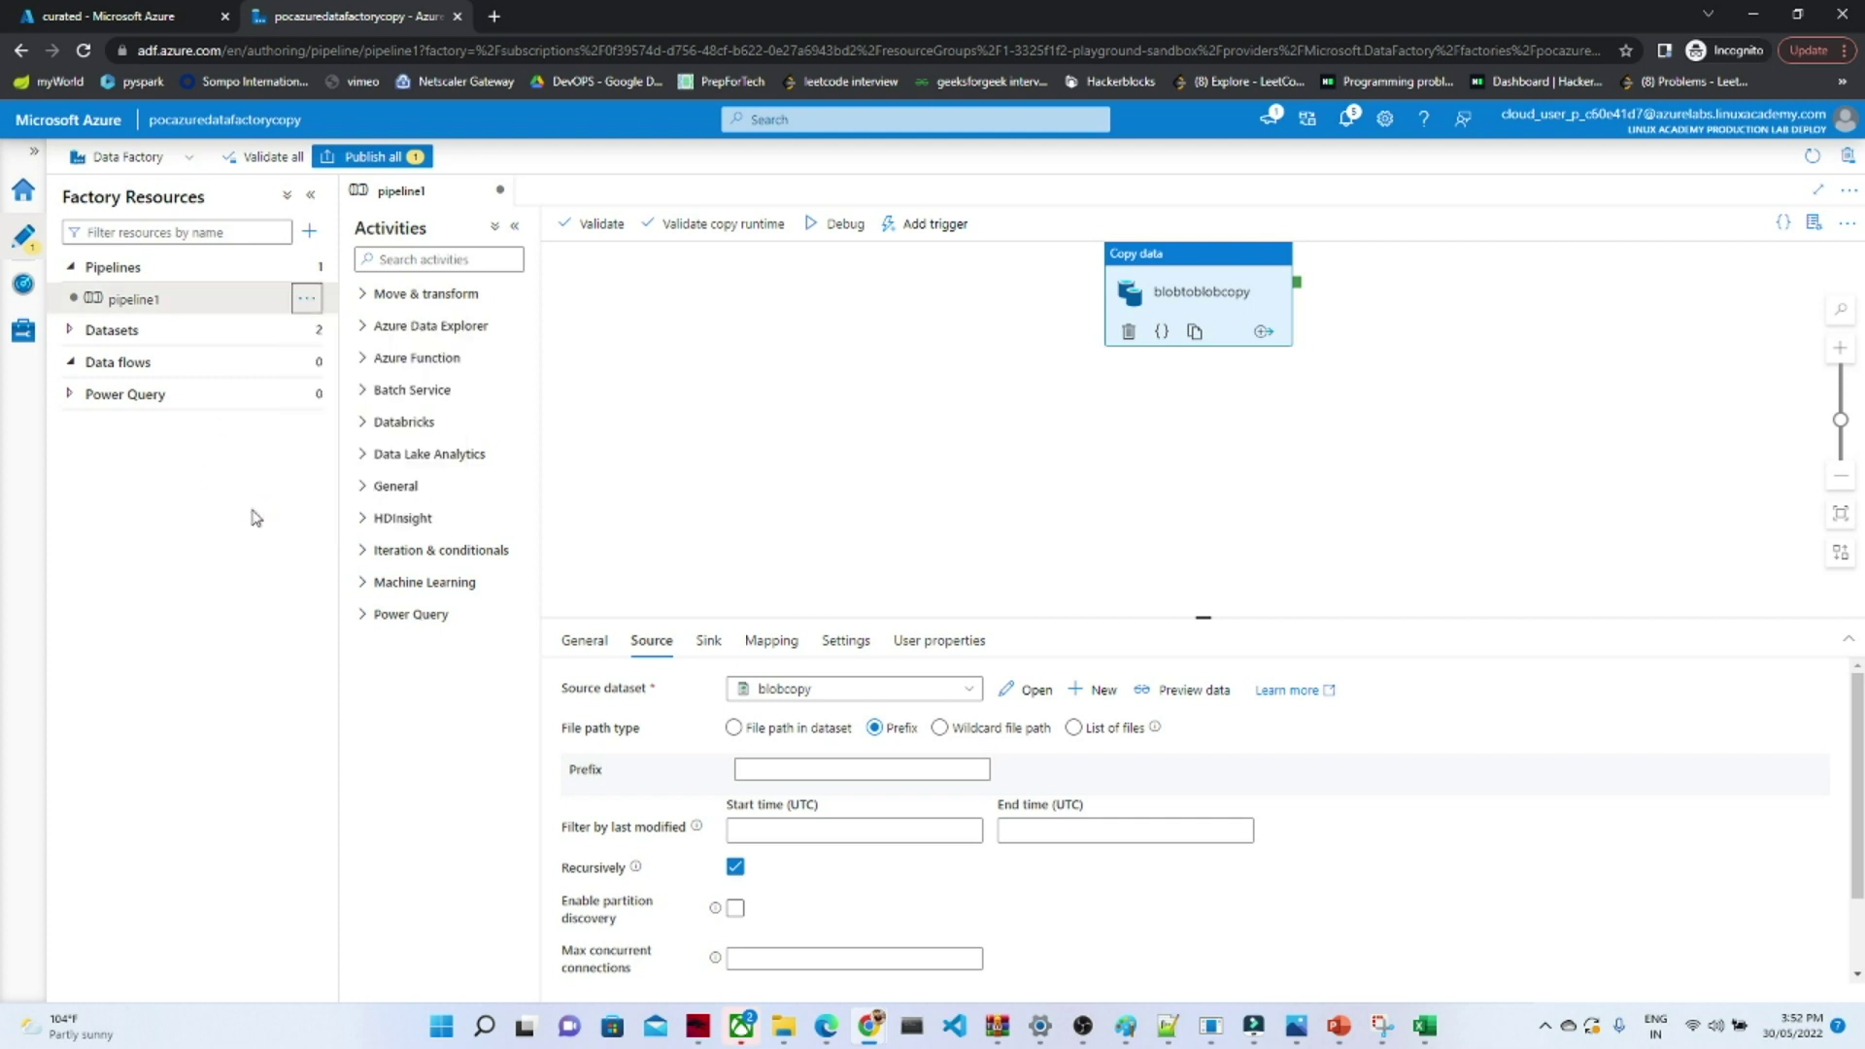
left_click(311, 234)
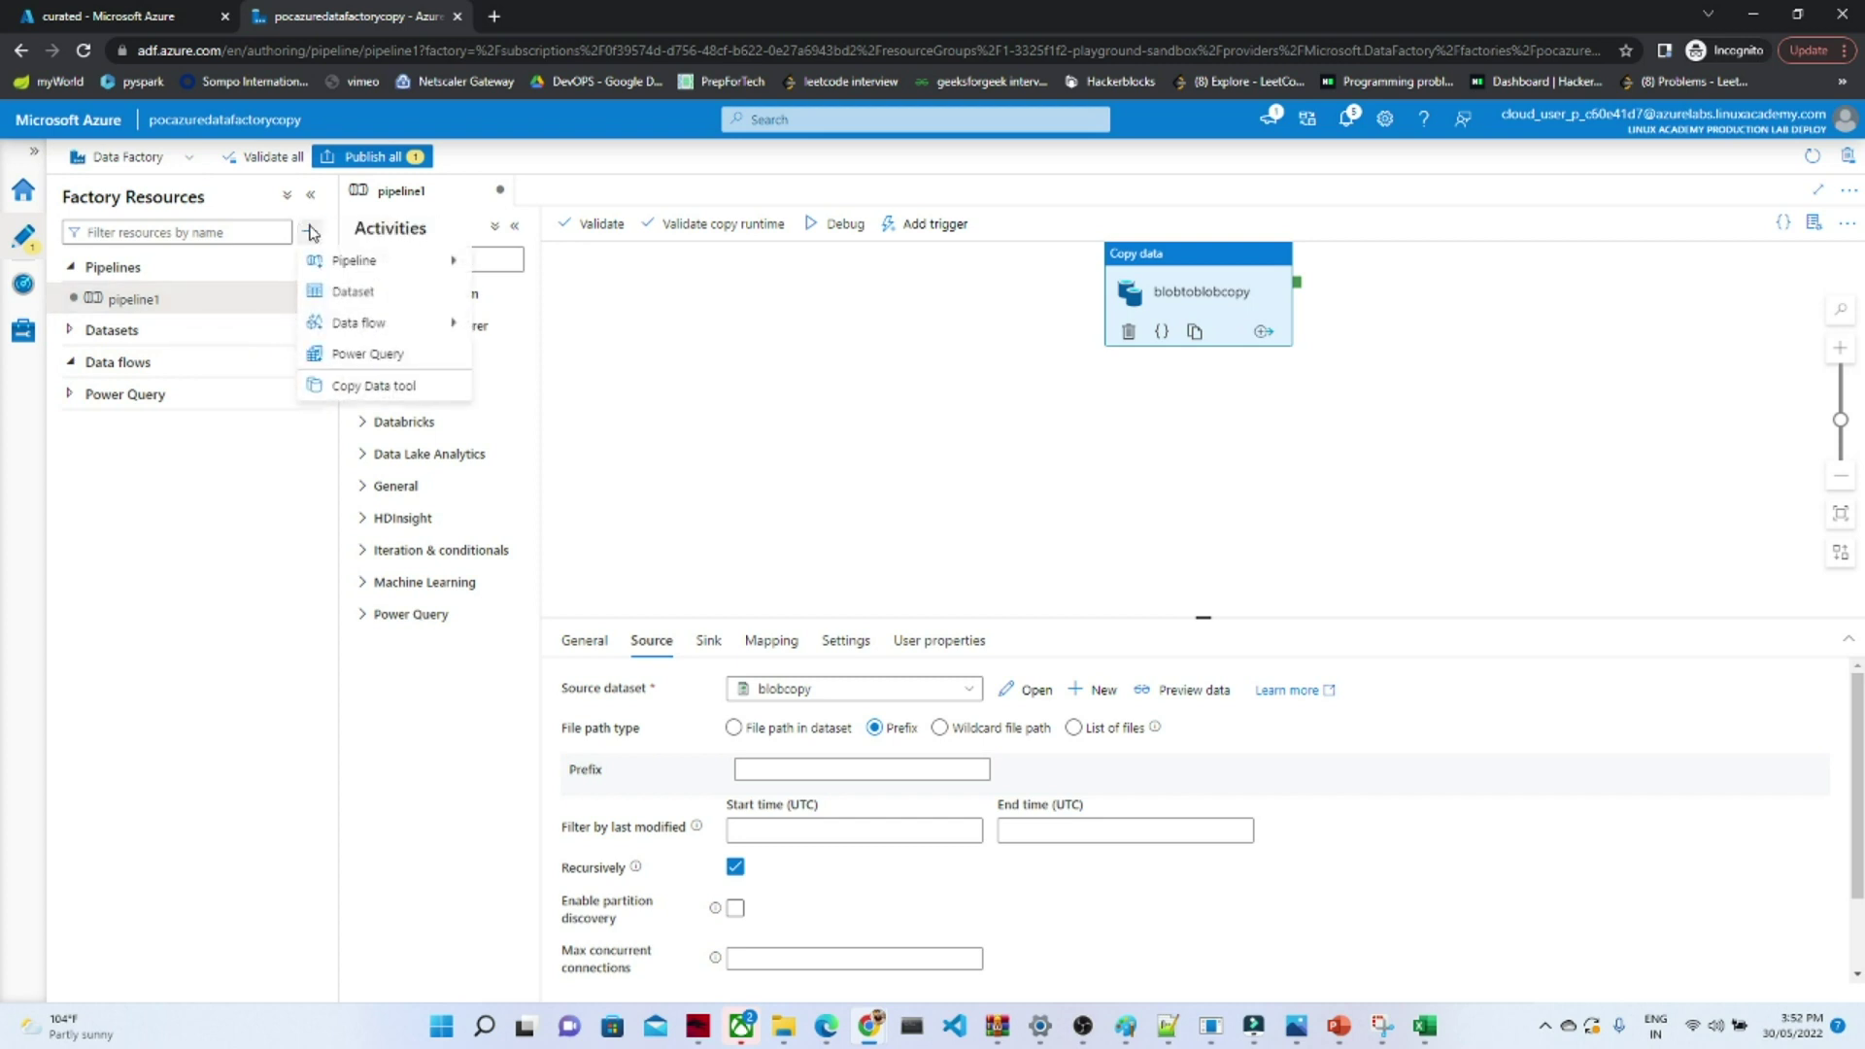
mouse_move(363, 268)
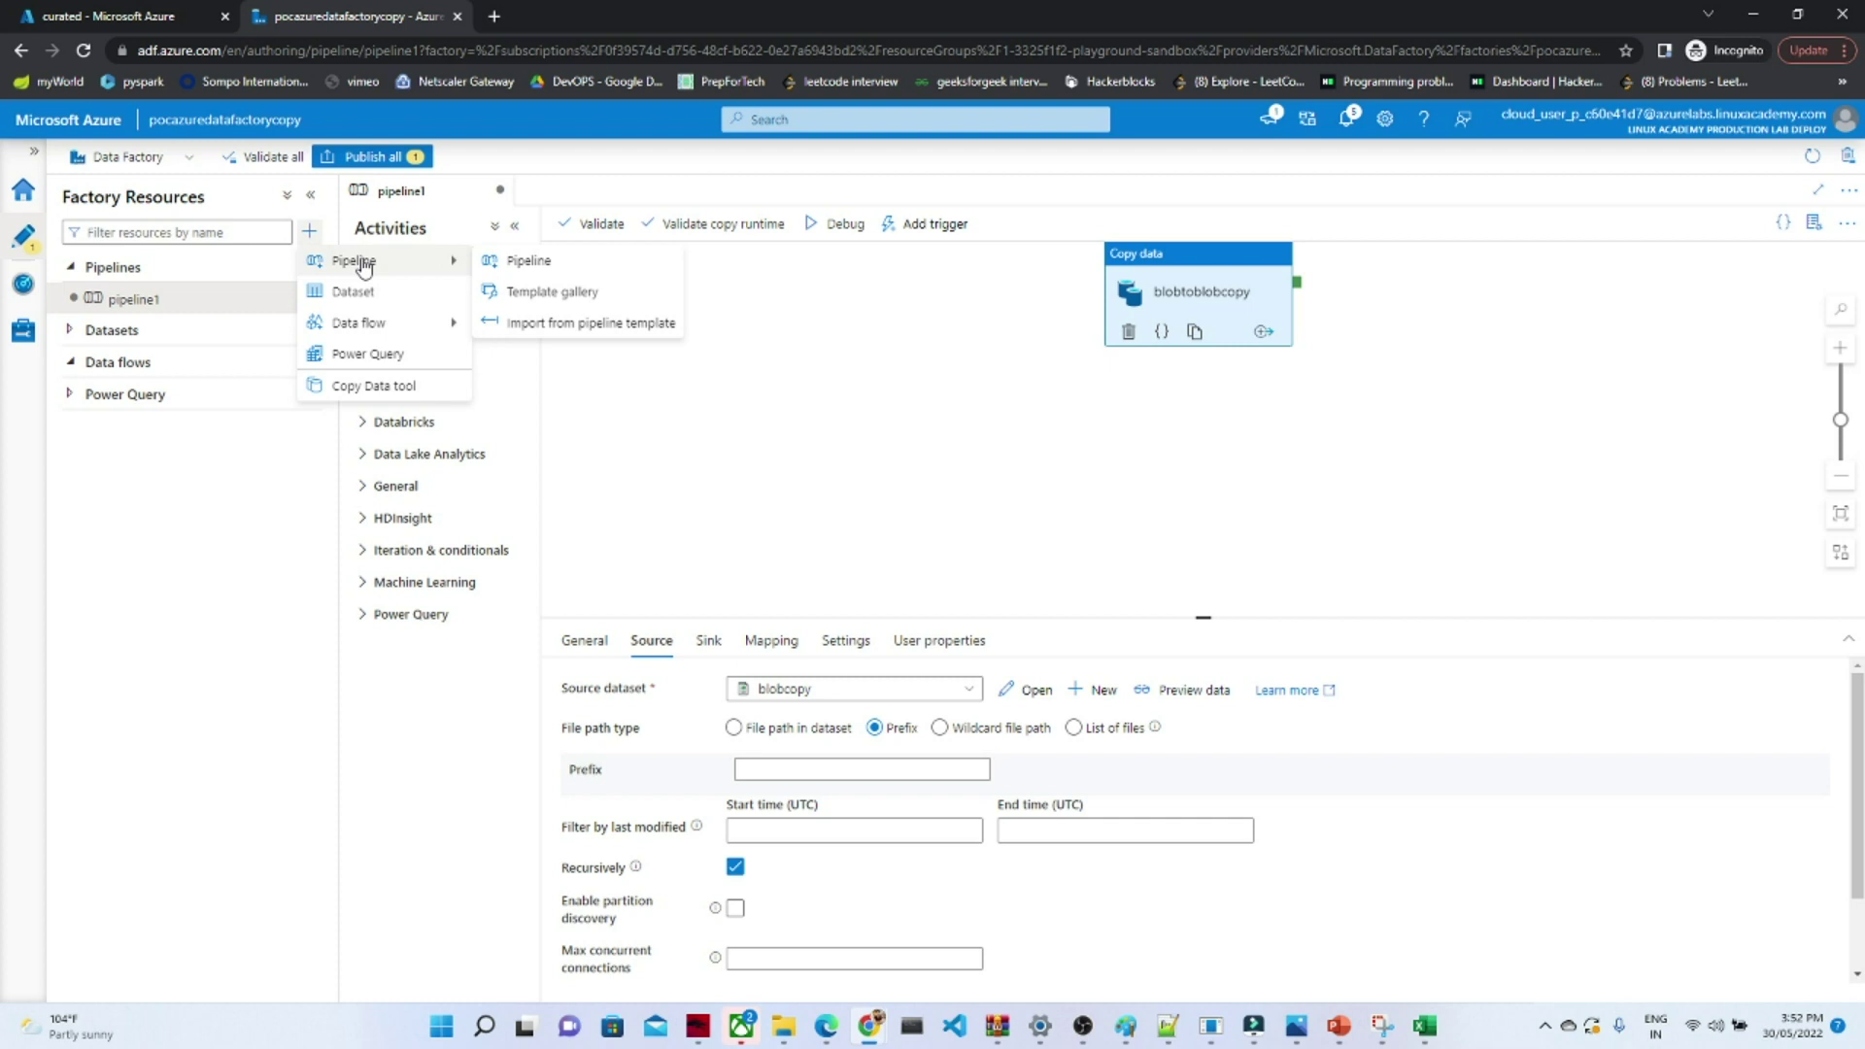
left_click(507, 277)
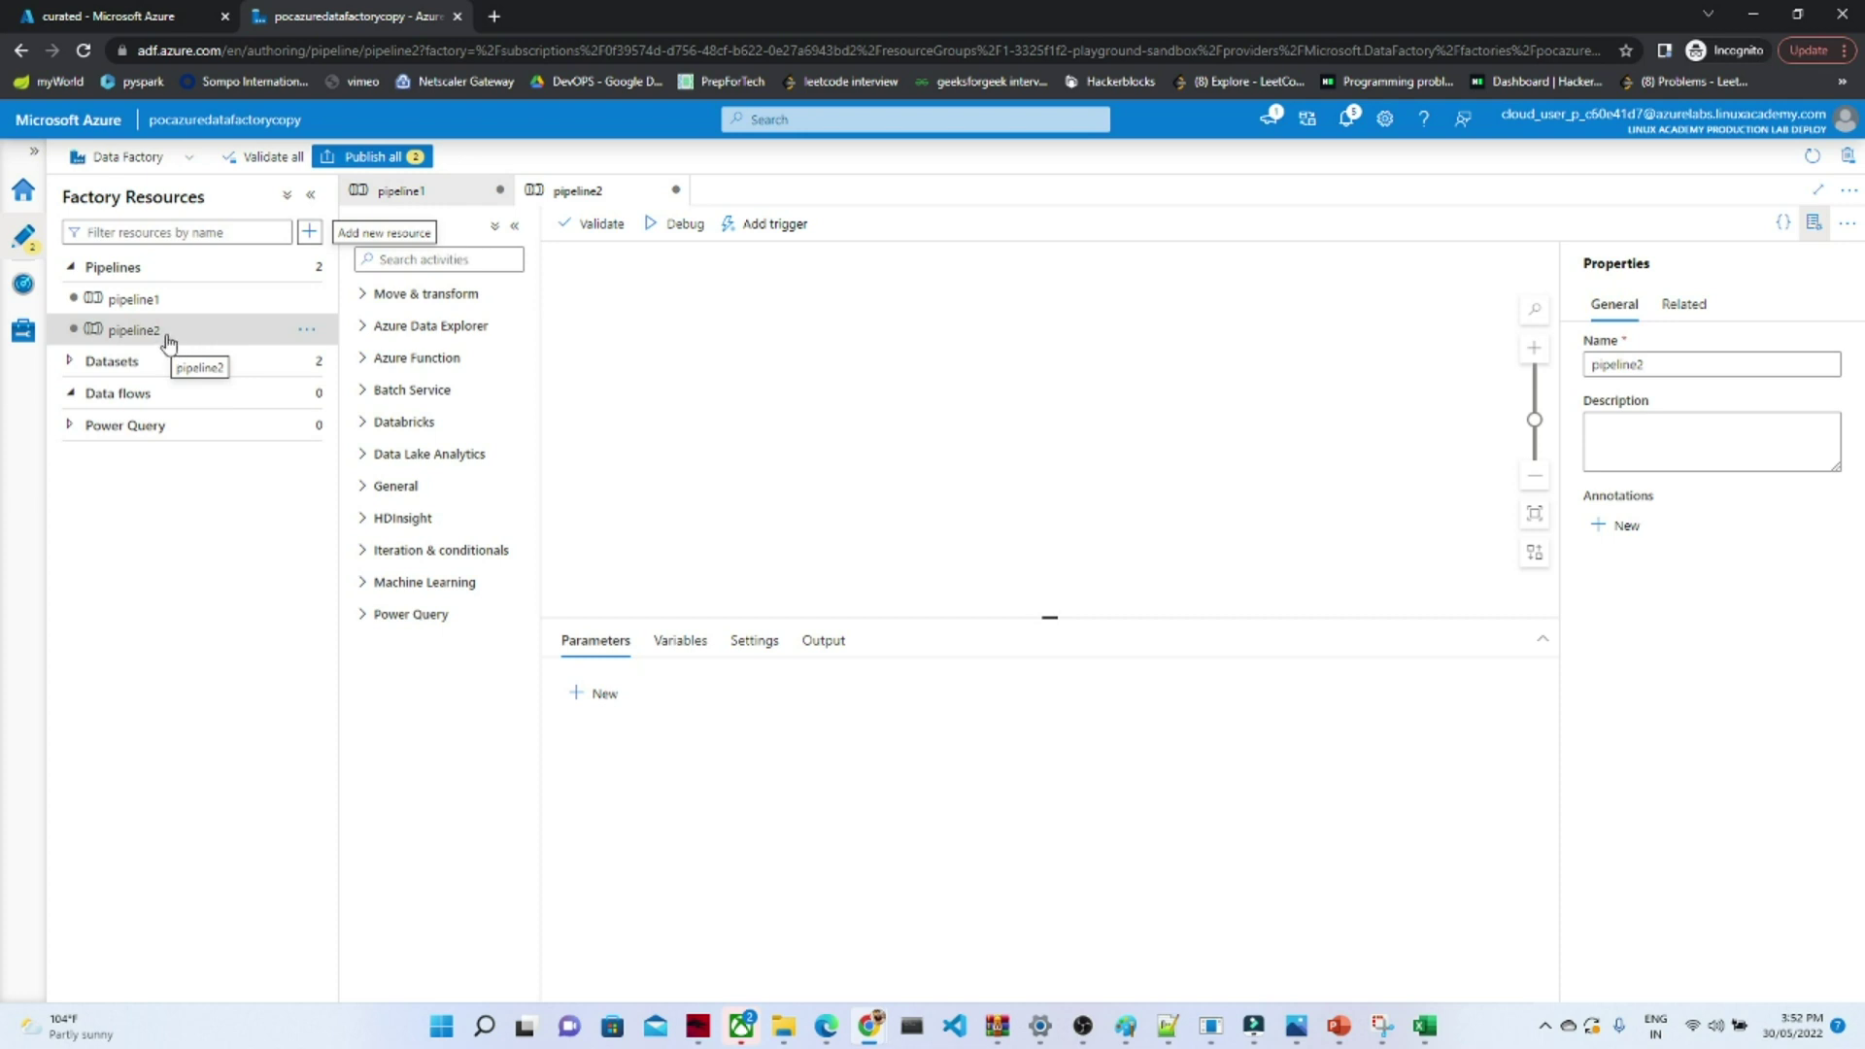
left_click(365, 358)
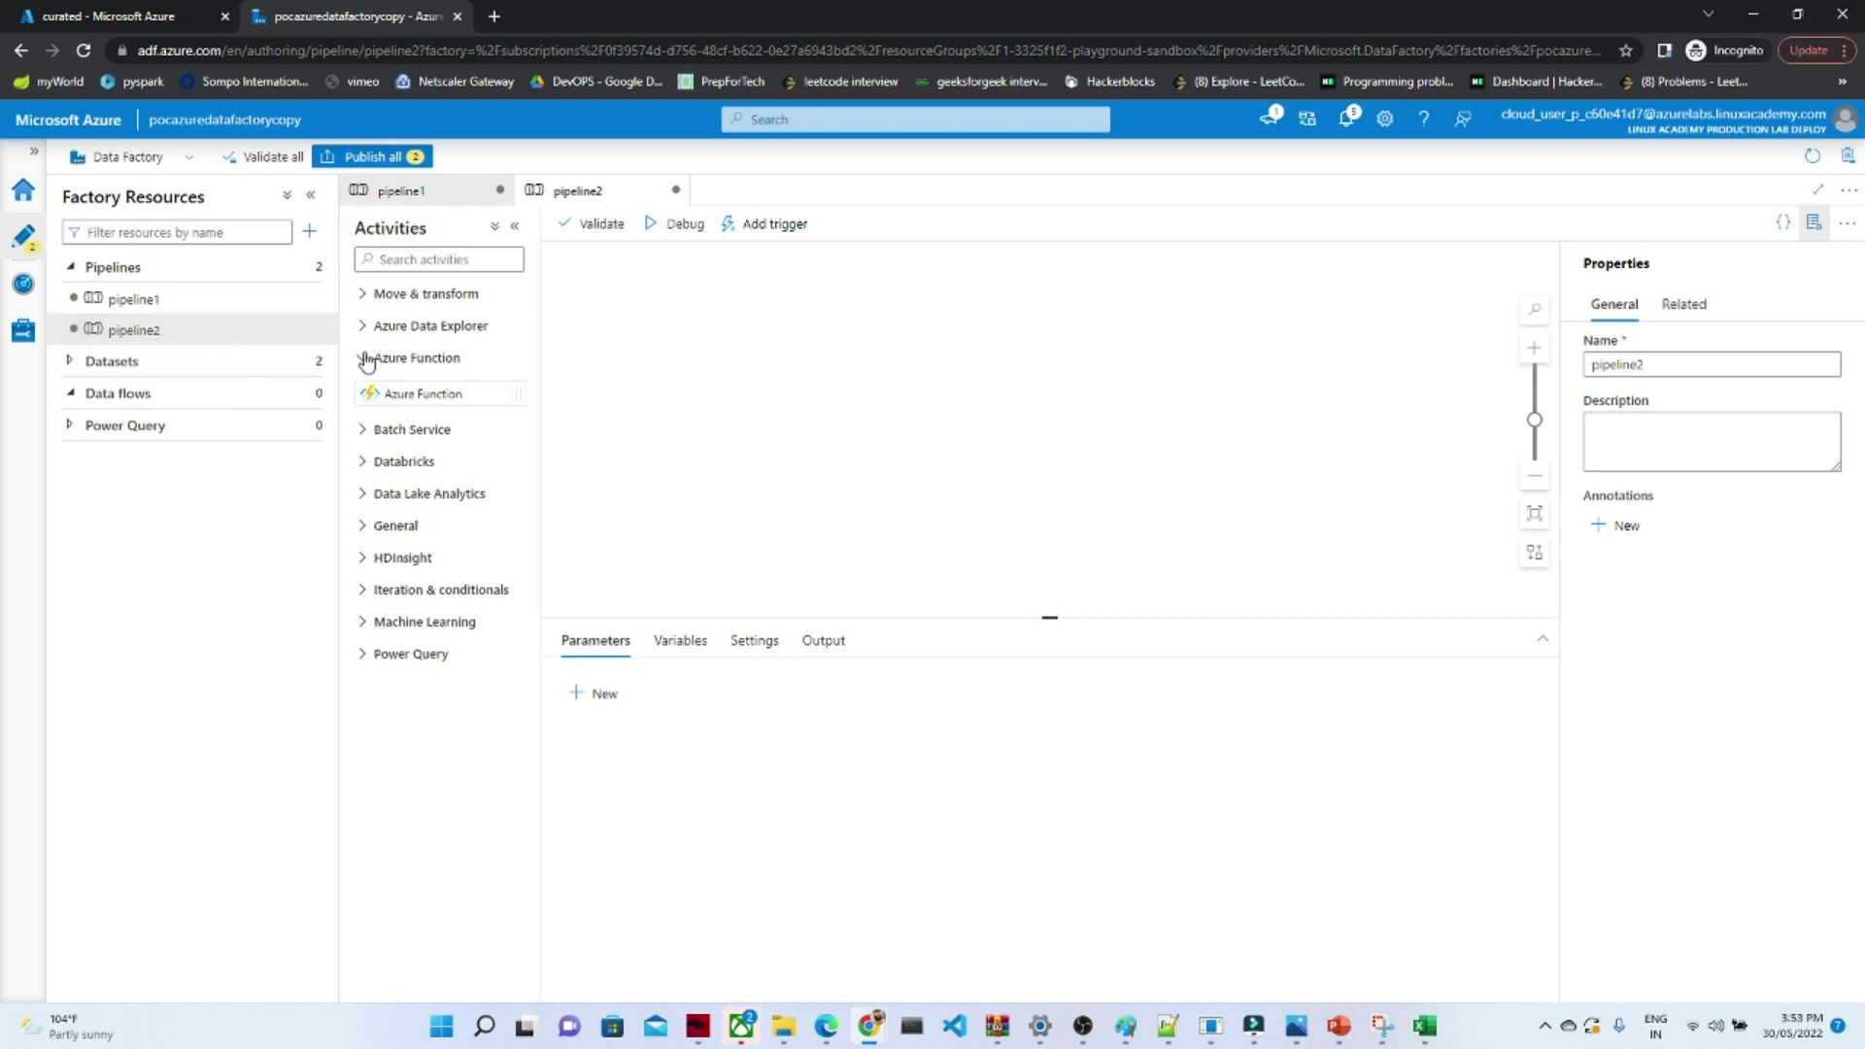
- Drag a Delete activity from the General group onto the pipeline2 canvas
left_click(364, 431)
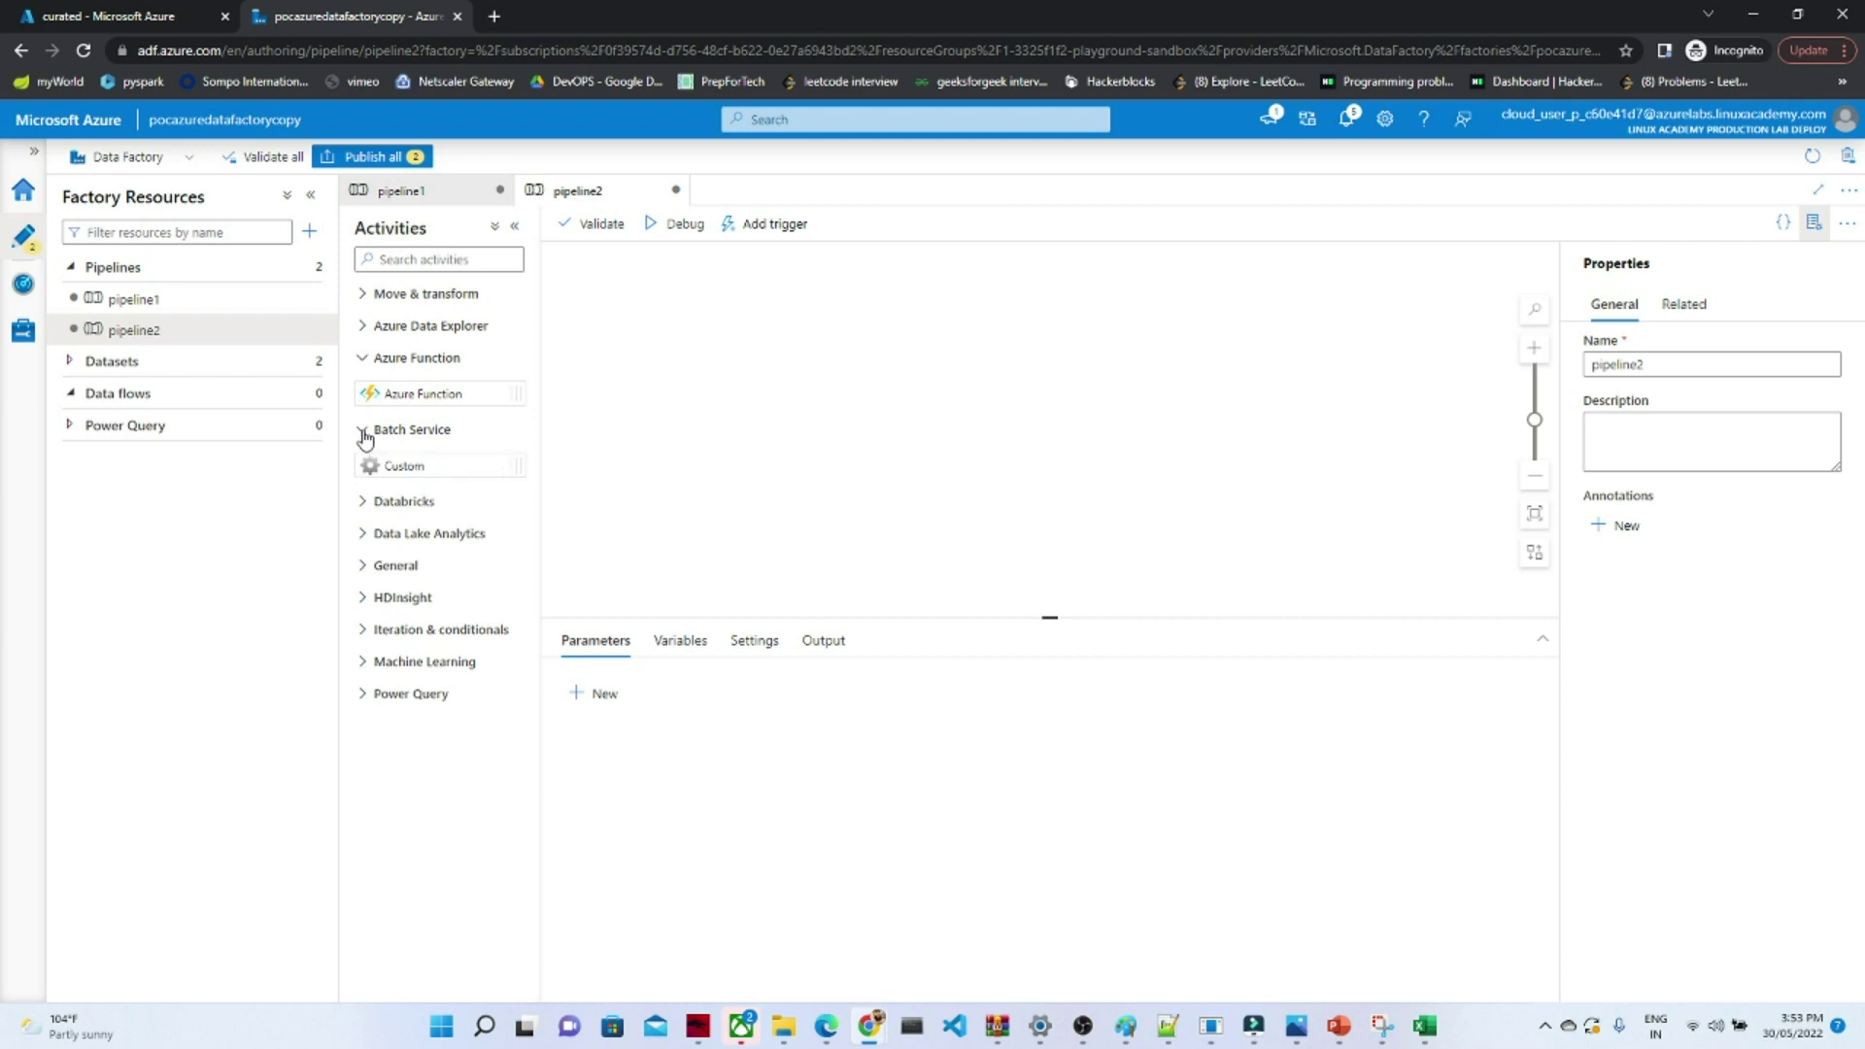
left_click(368, 540)
left_click(363, 606)
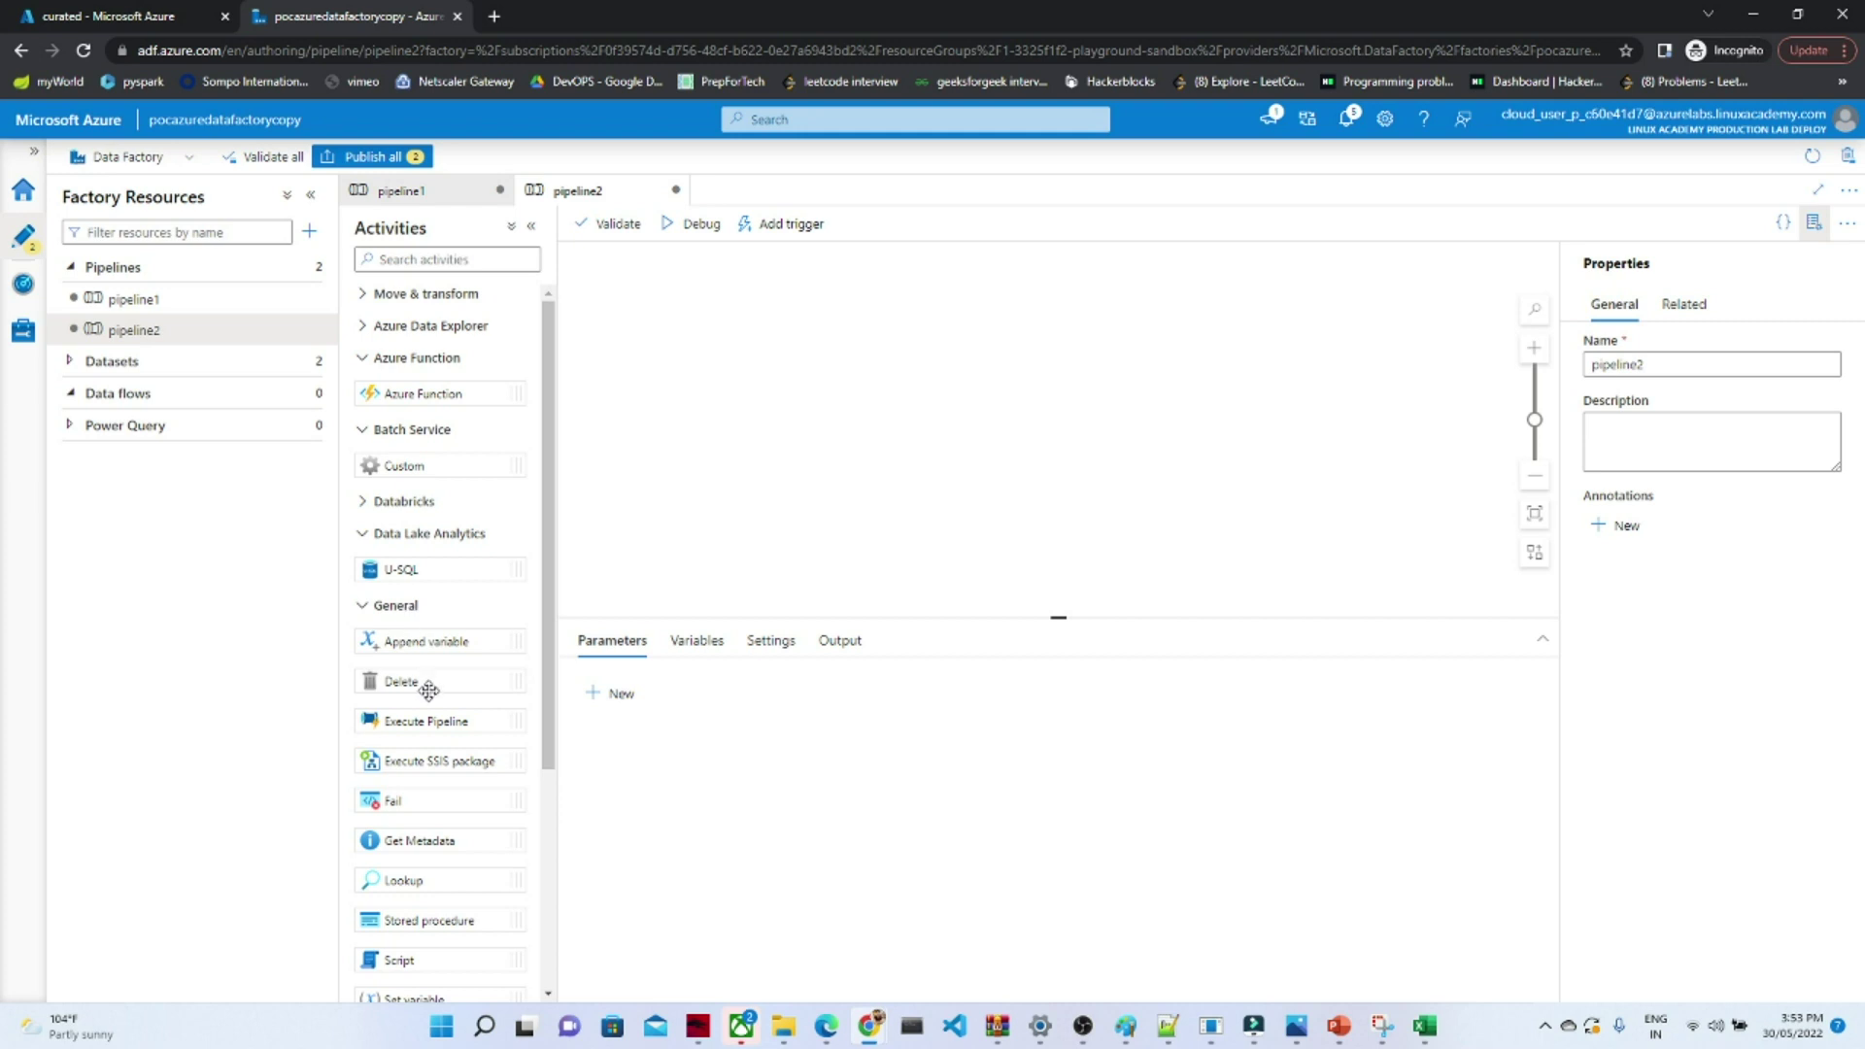
left_click_drag(429, 691, 1087, 355)
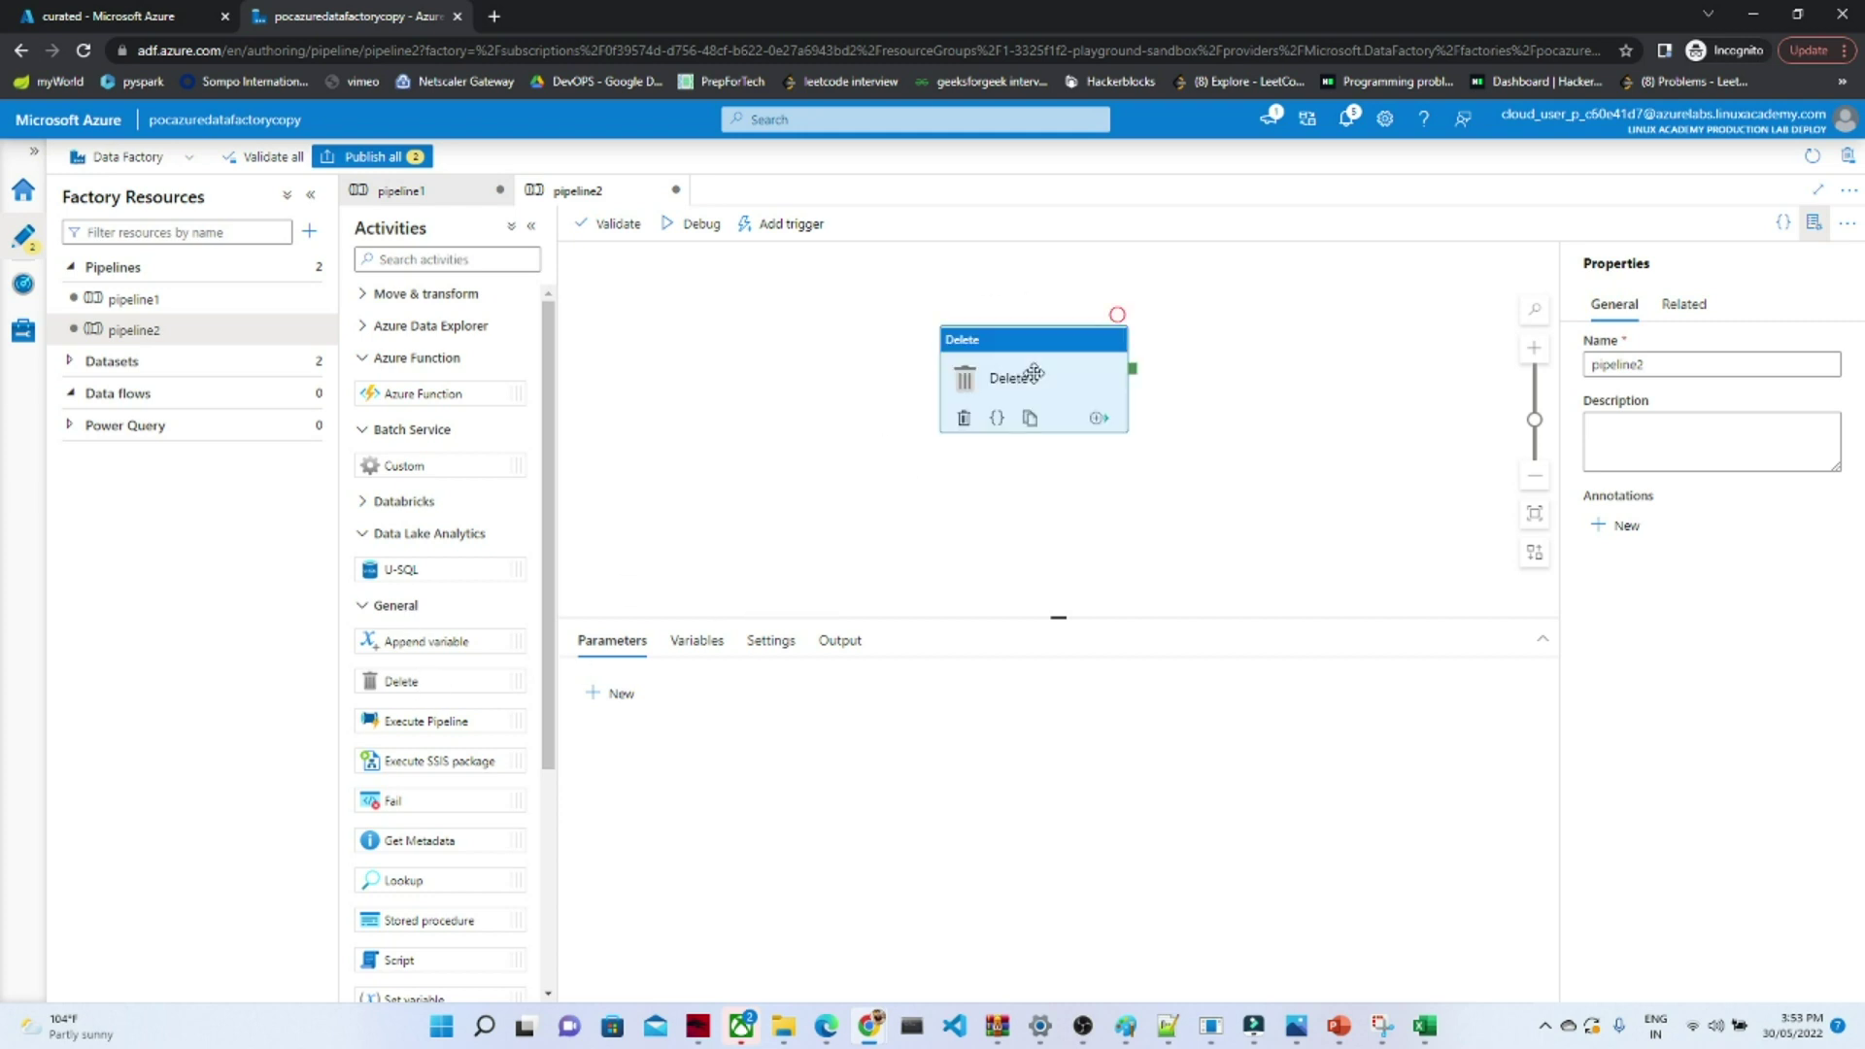
- Rename the Delete activity to Deleteactivities and view its Source settings
left_click(805, 689)
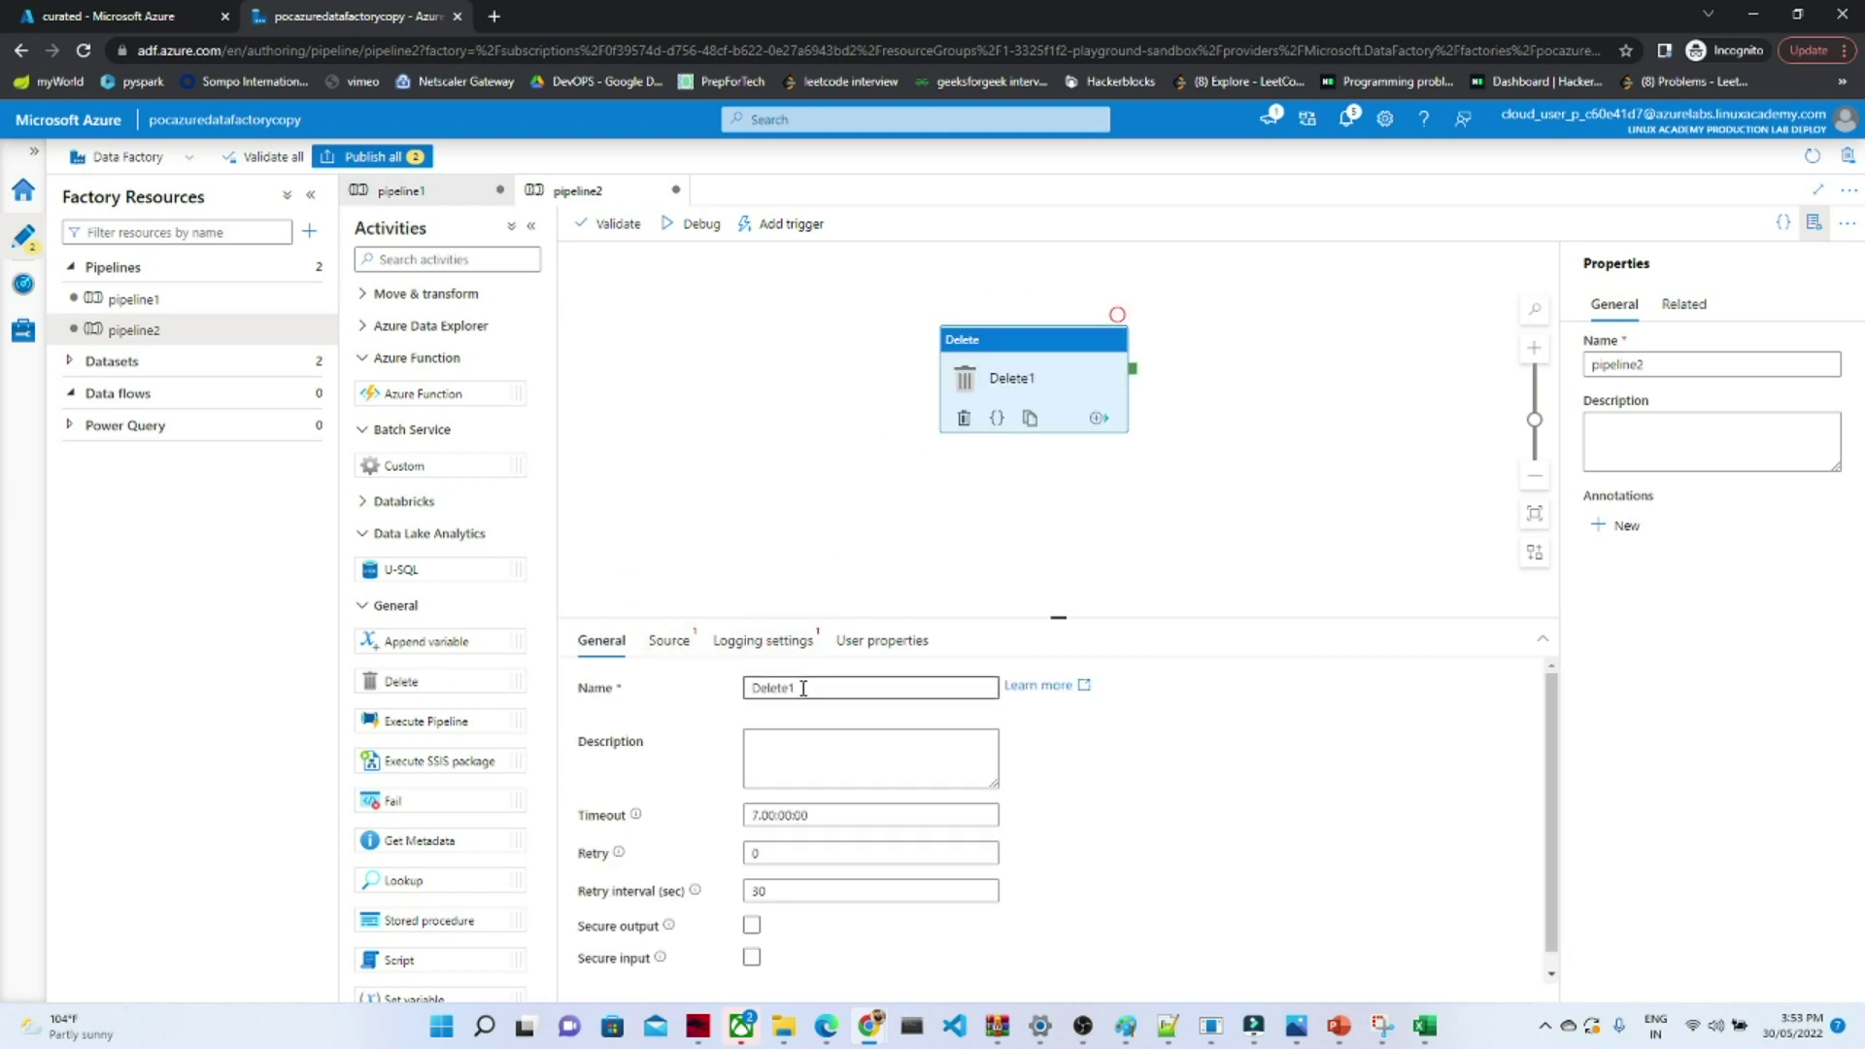
key("BackSpace")
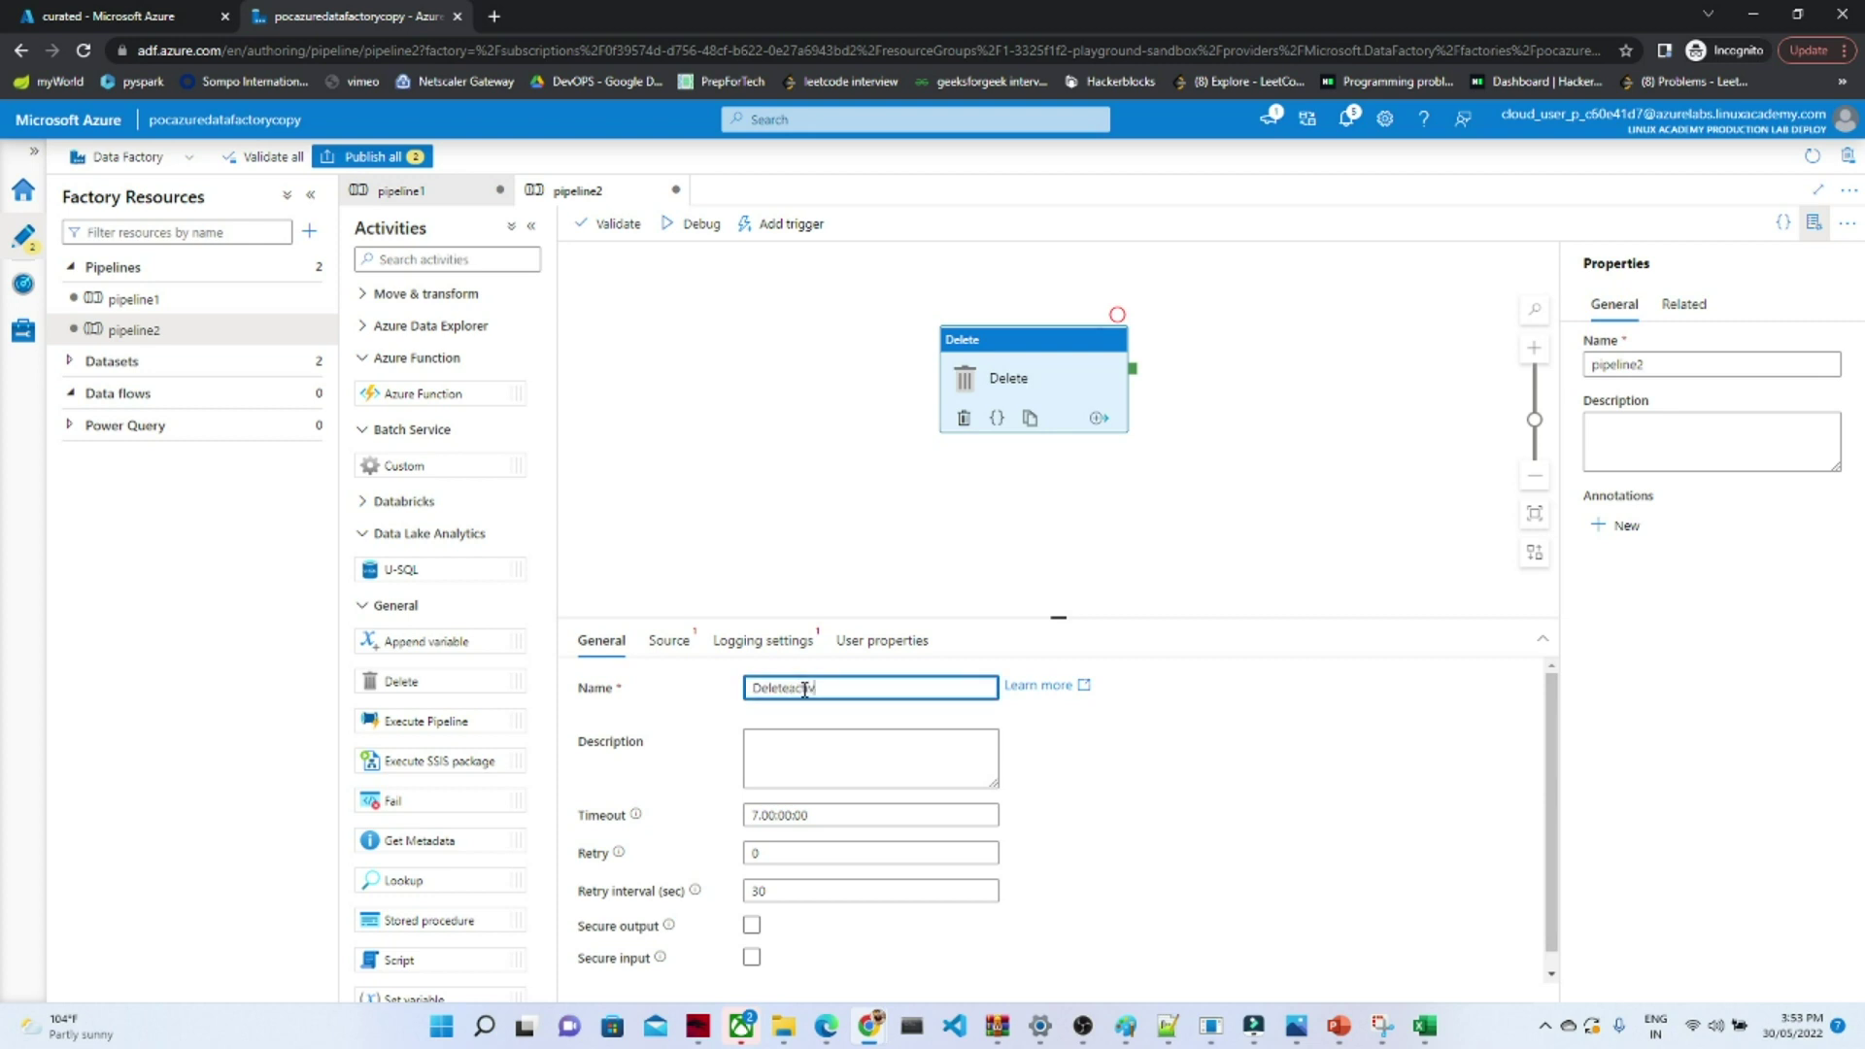
type("activities")
left_click(1066, 761)
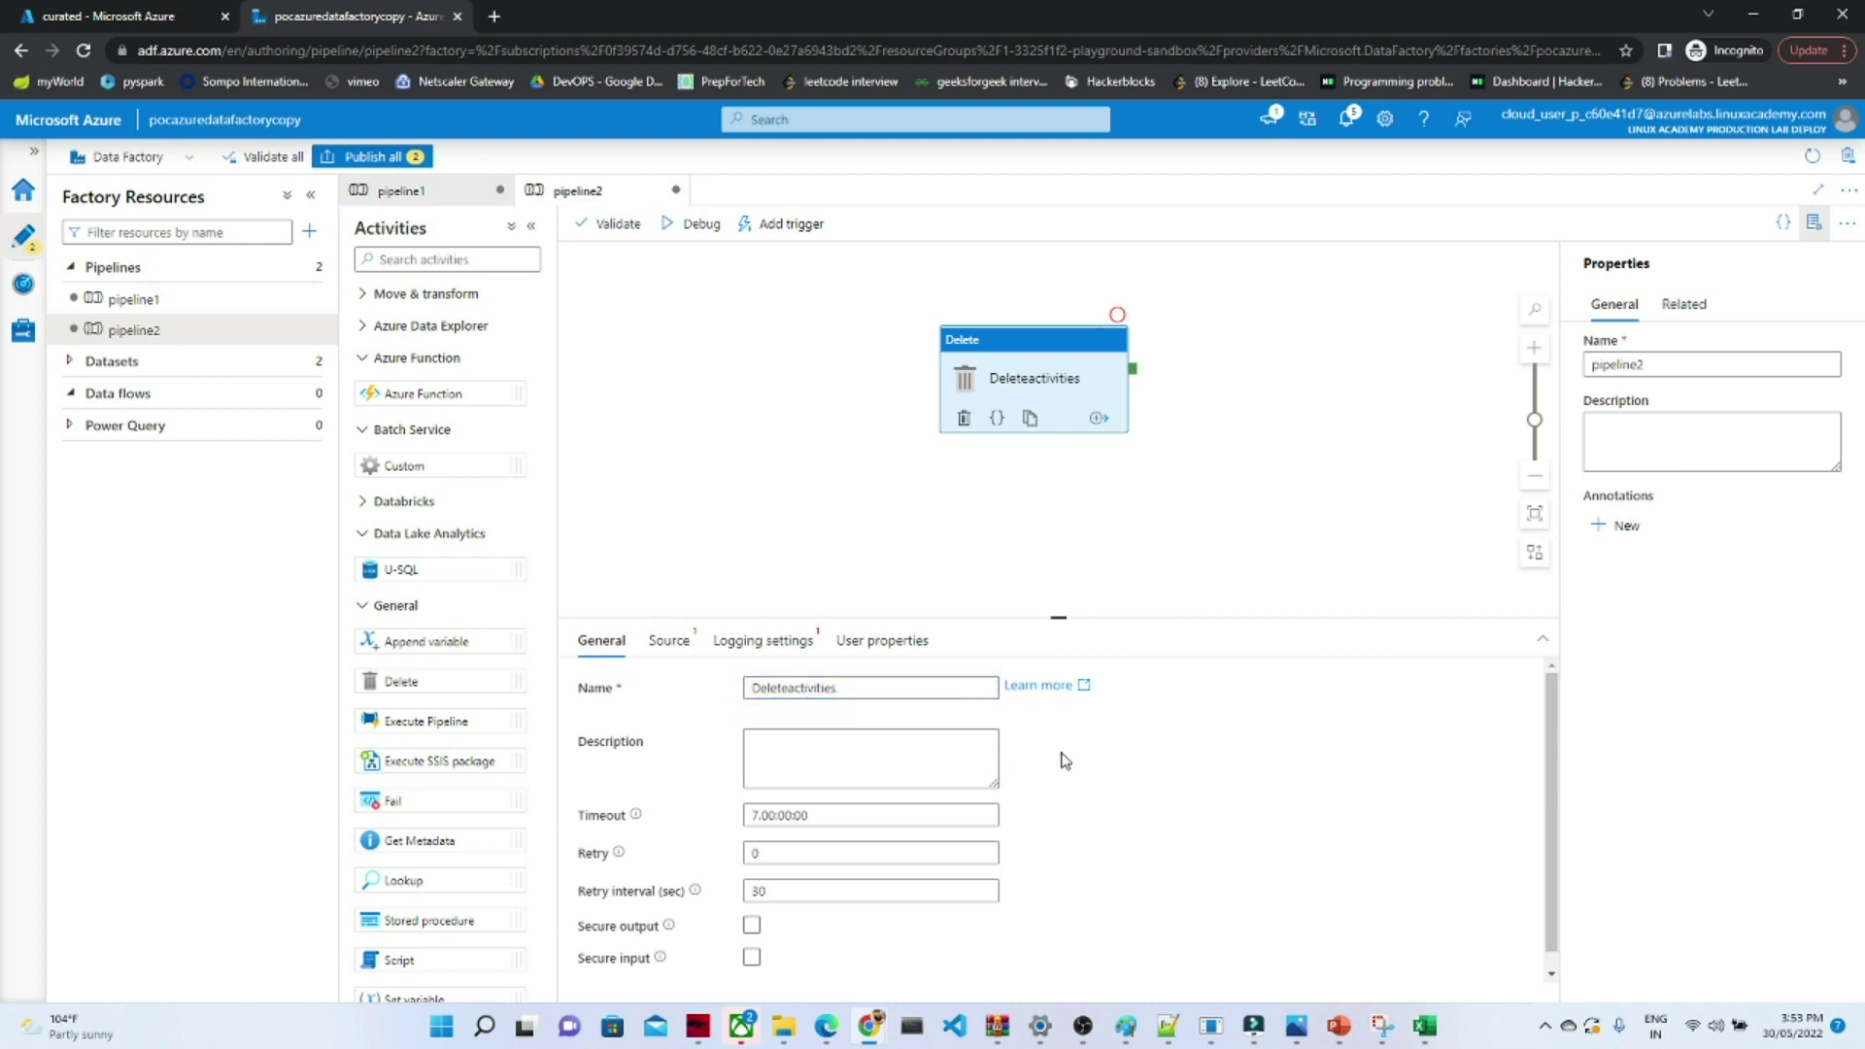
left_click(667, 644)
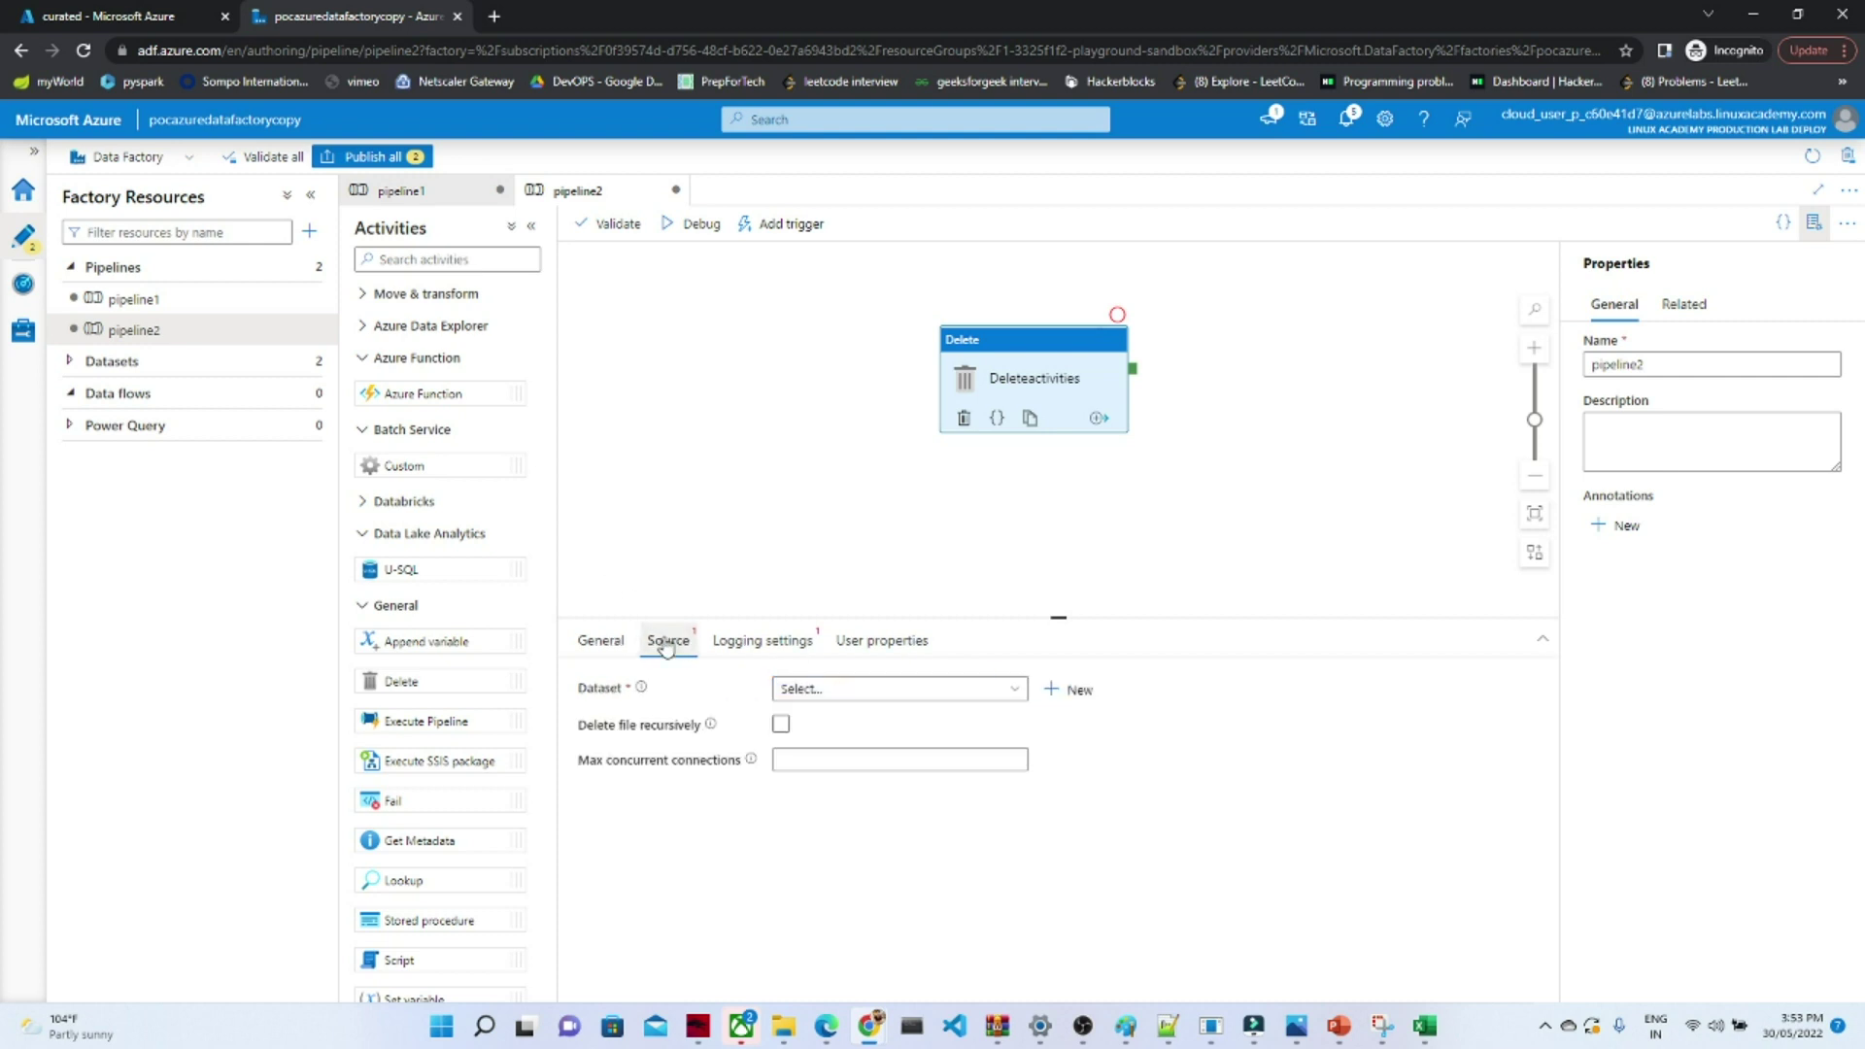
- Start a new Azure Blob Storage source dataset for the Delete activity
left_click(1073, 694)
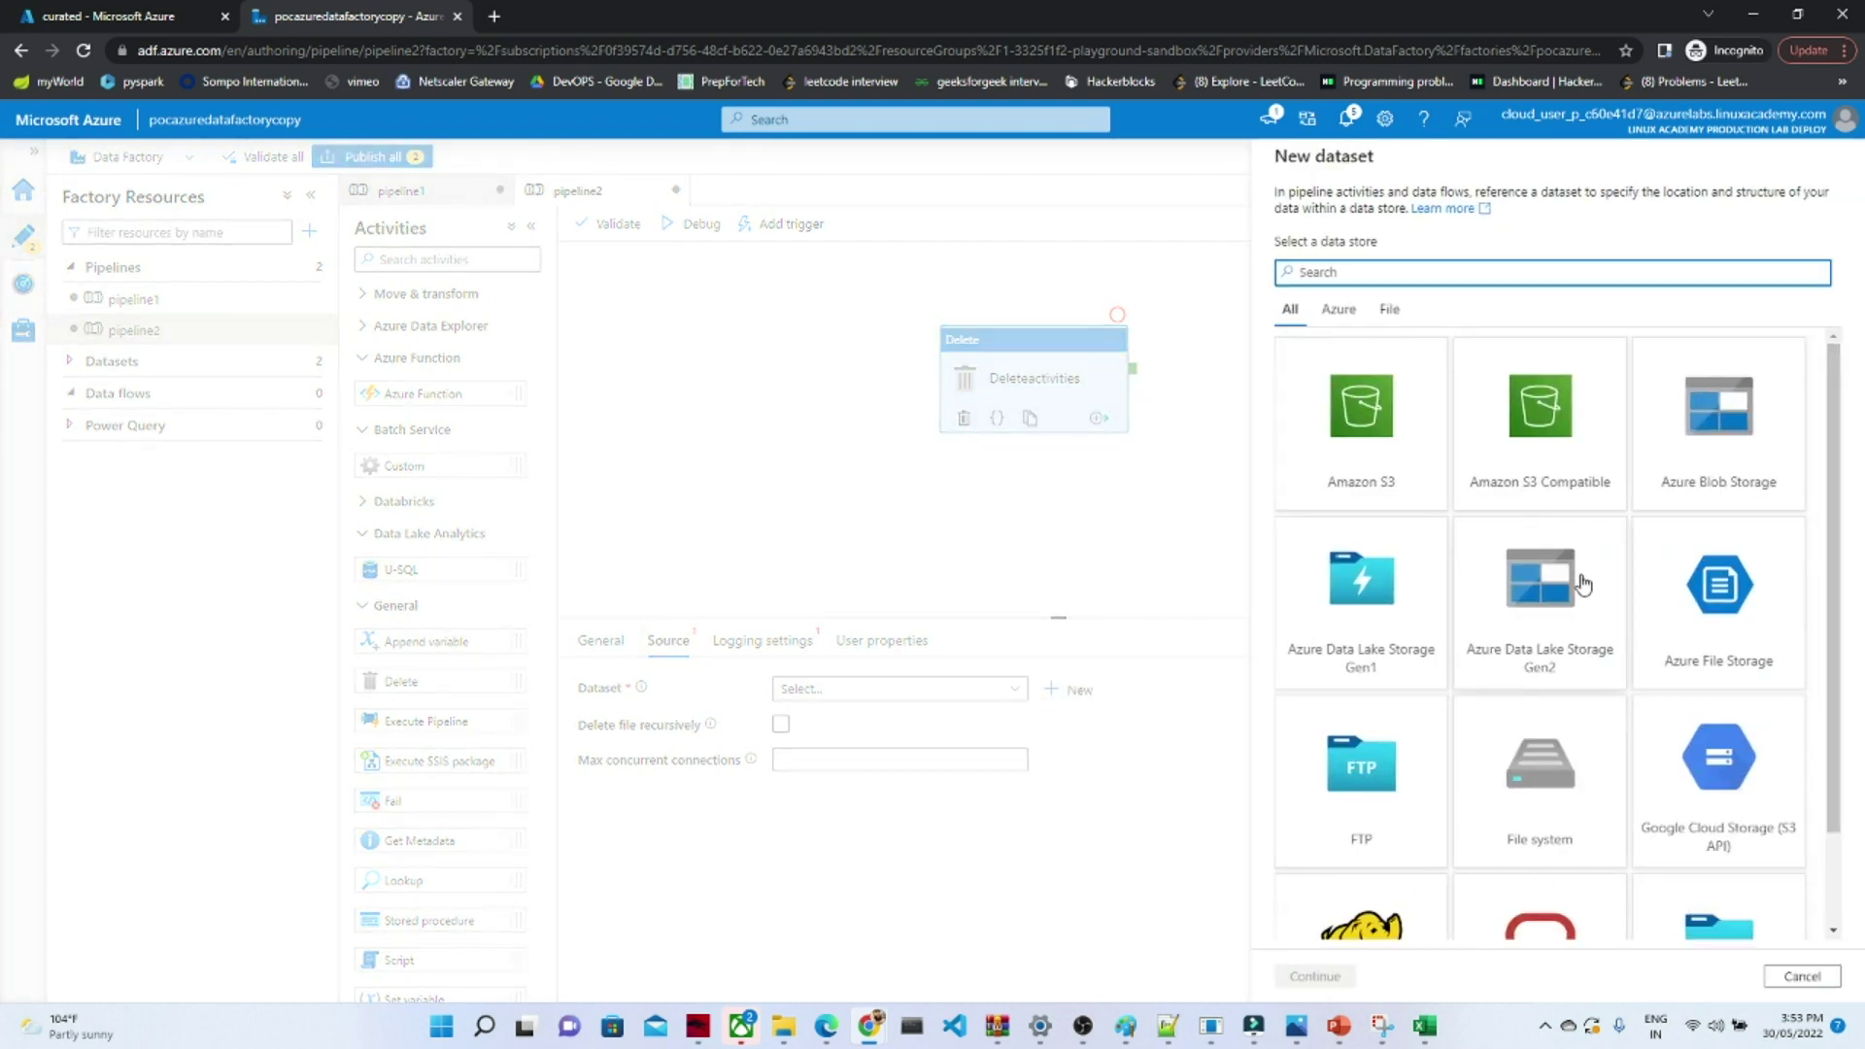
left_click(1691, 418)
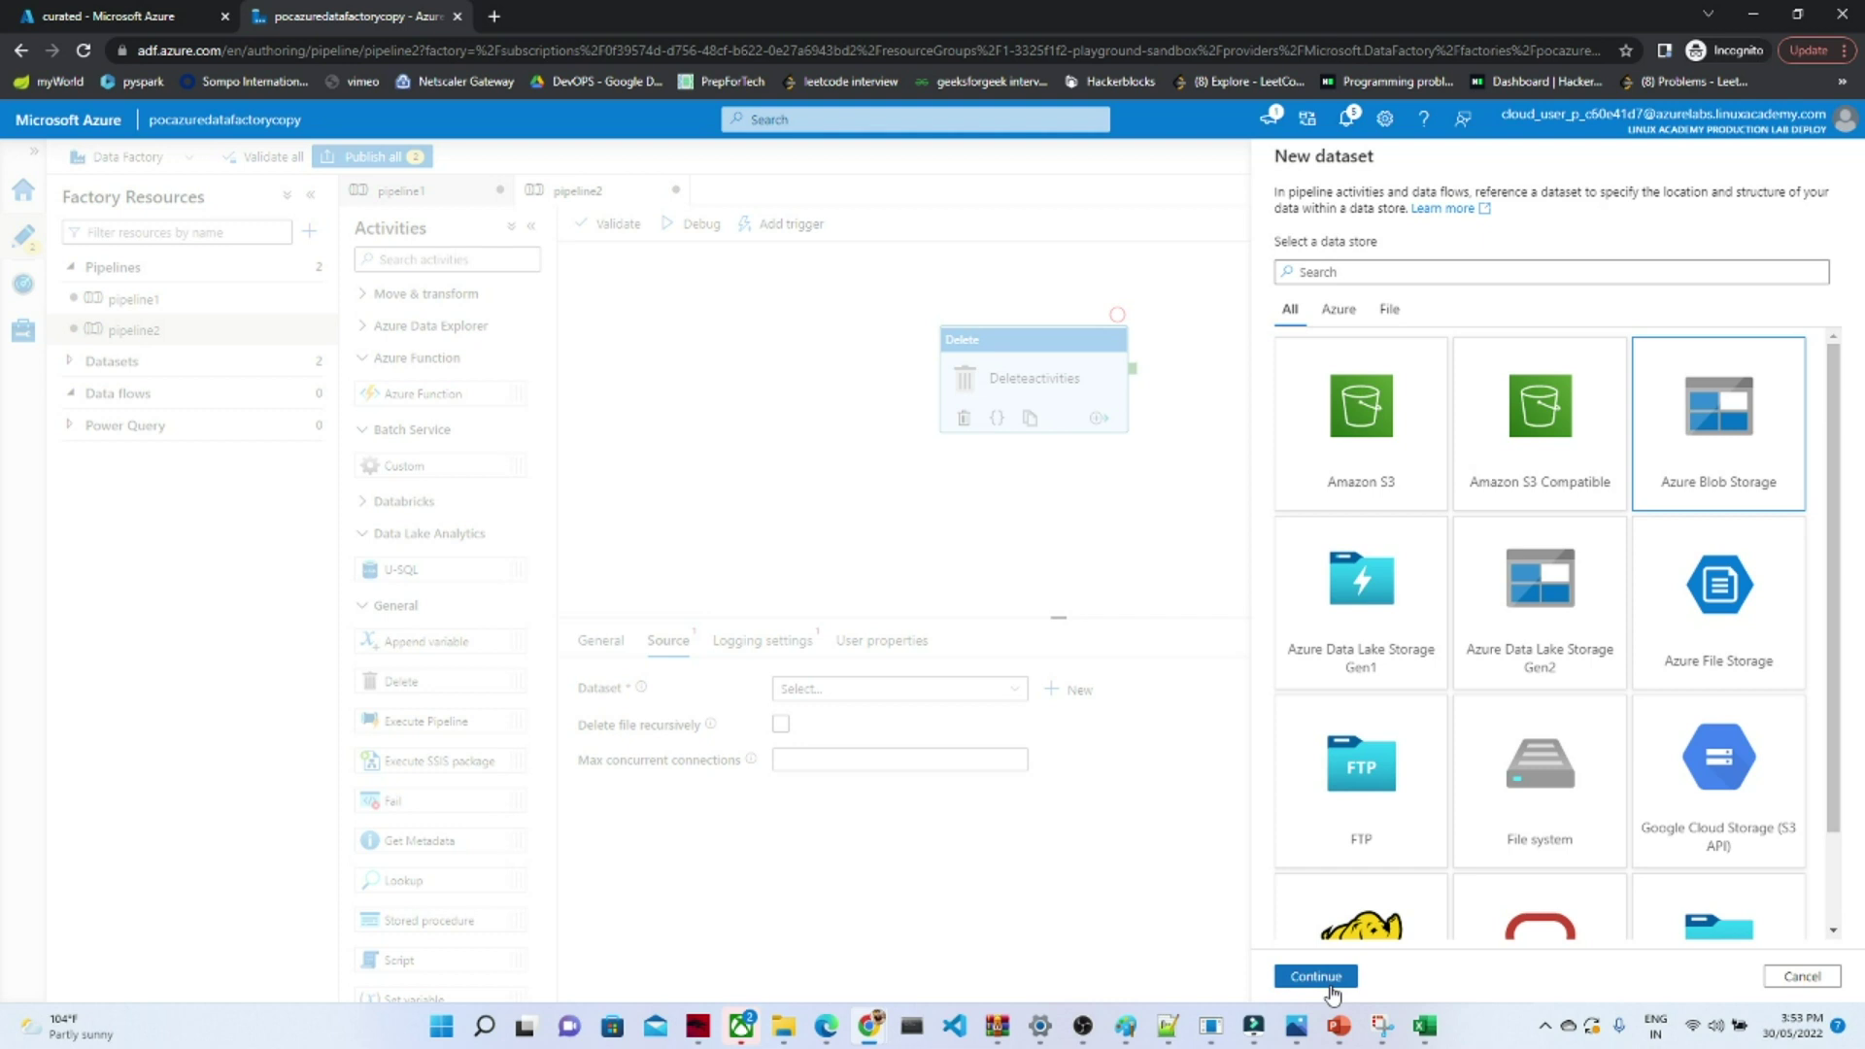
left_click(1319, 979)
left_click(1329, 279)
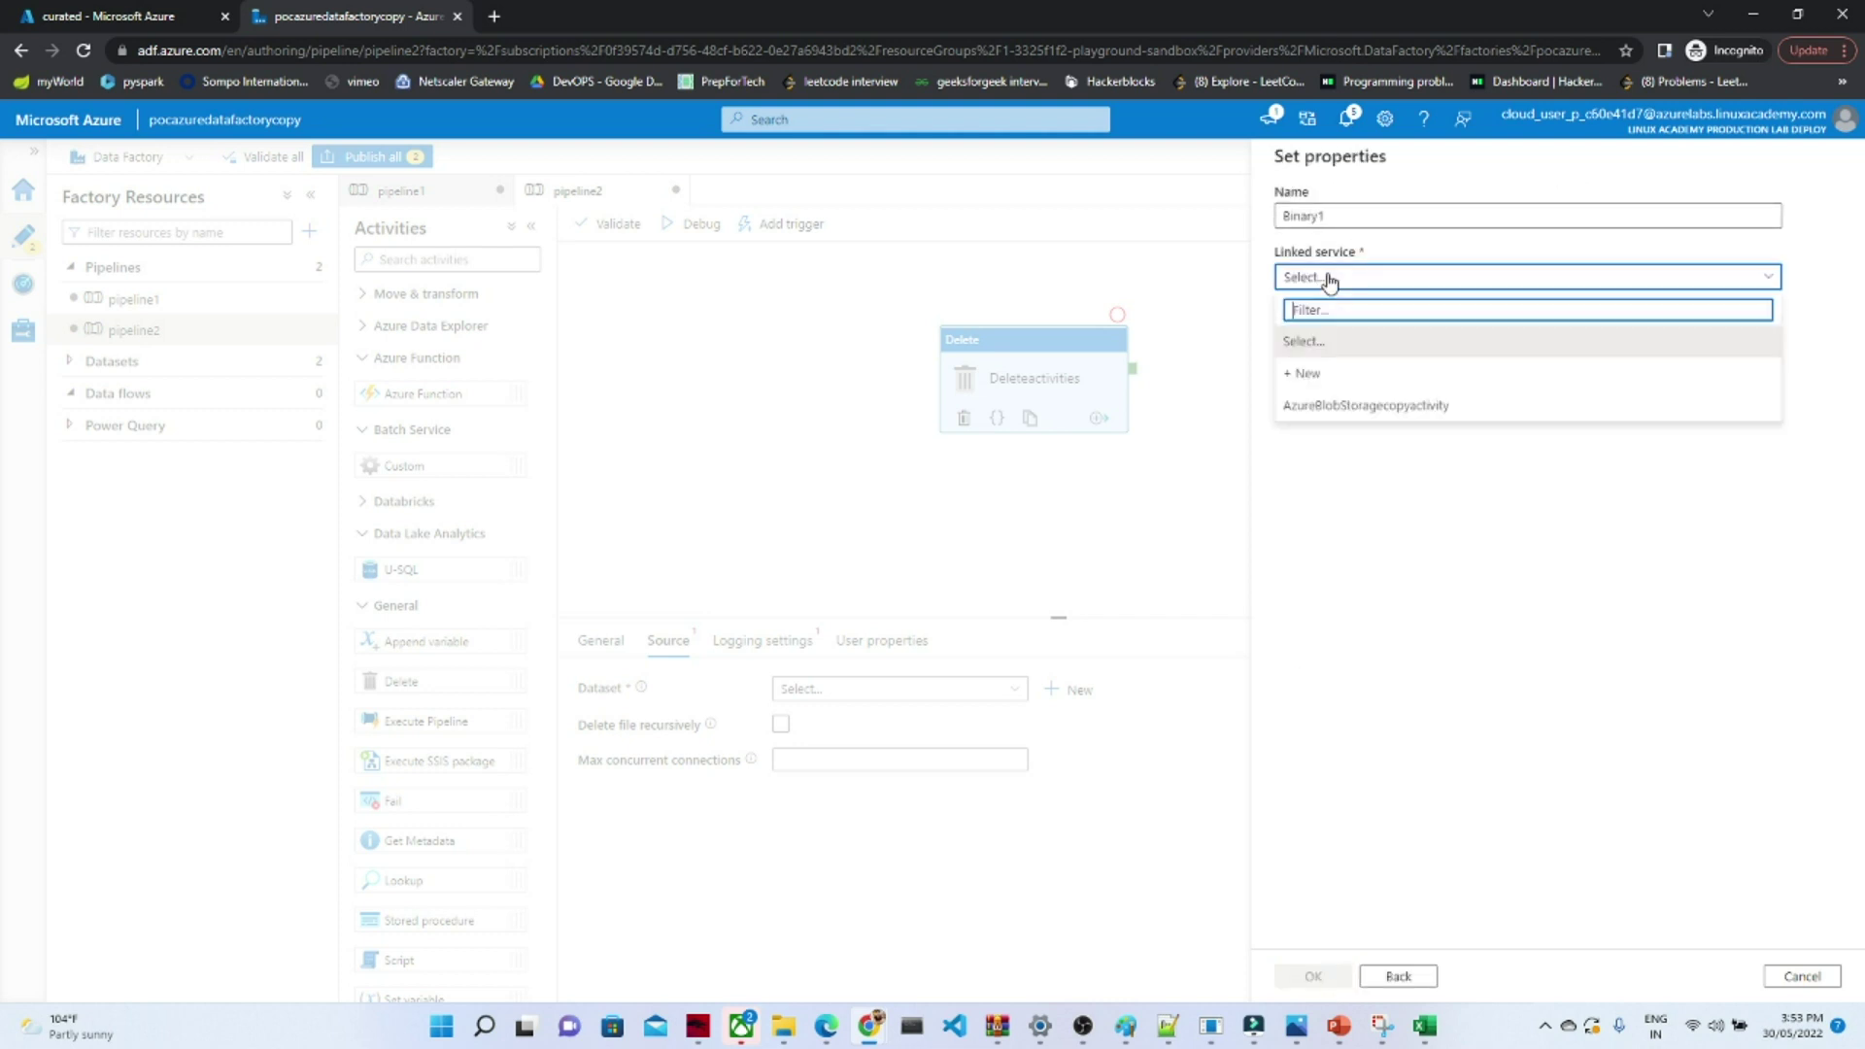
- Create linked service AzureBlobStoragedelete using the P3-Real Hands-On Labs subscription's blob storage account
left_click(1338, 374)
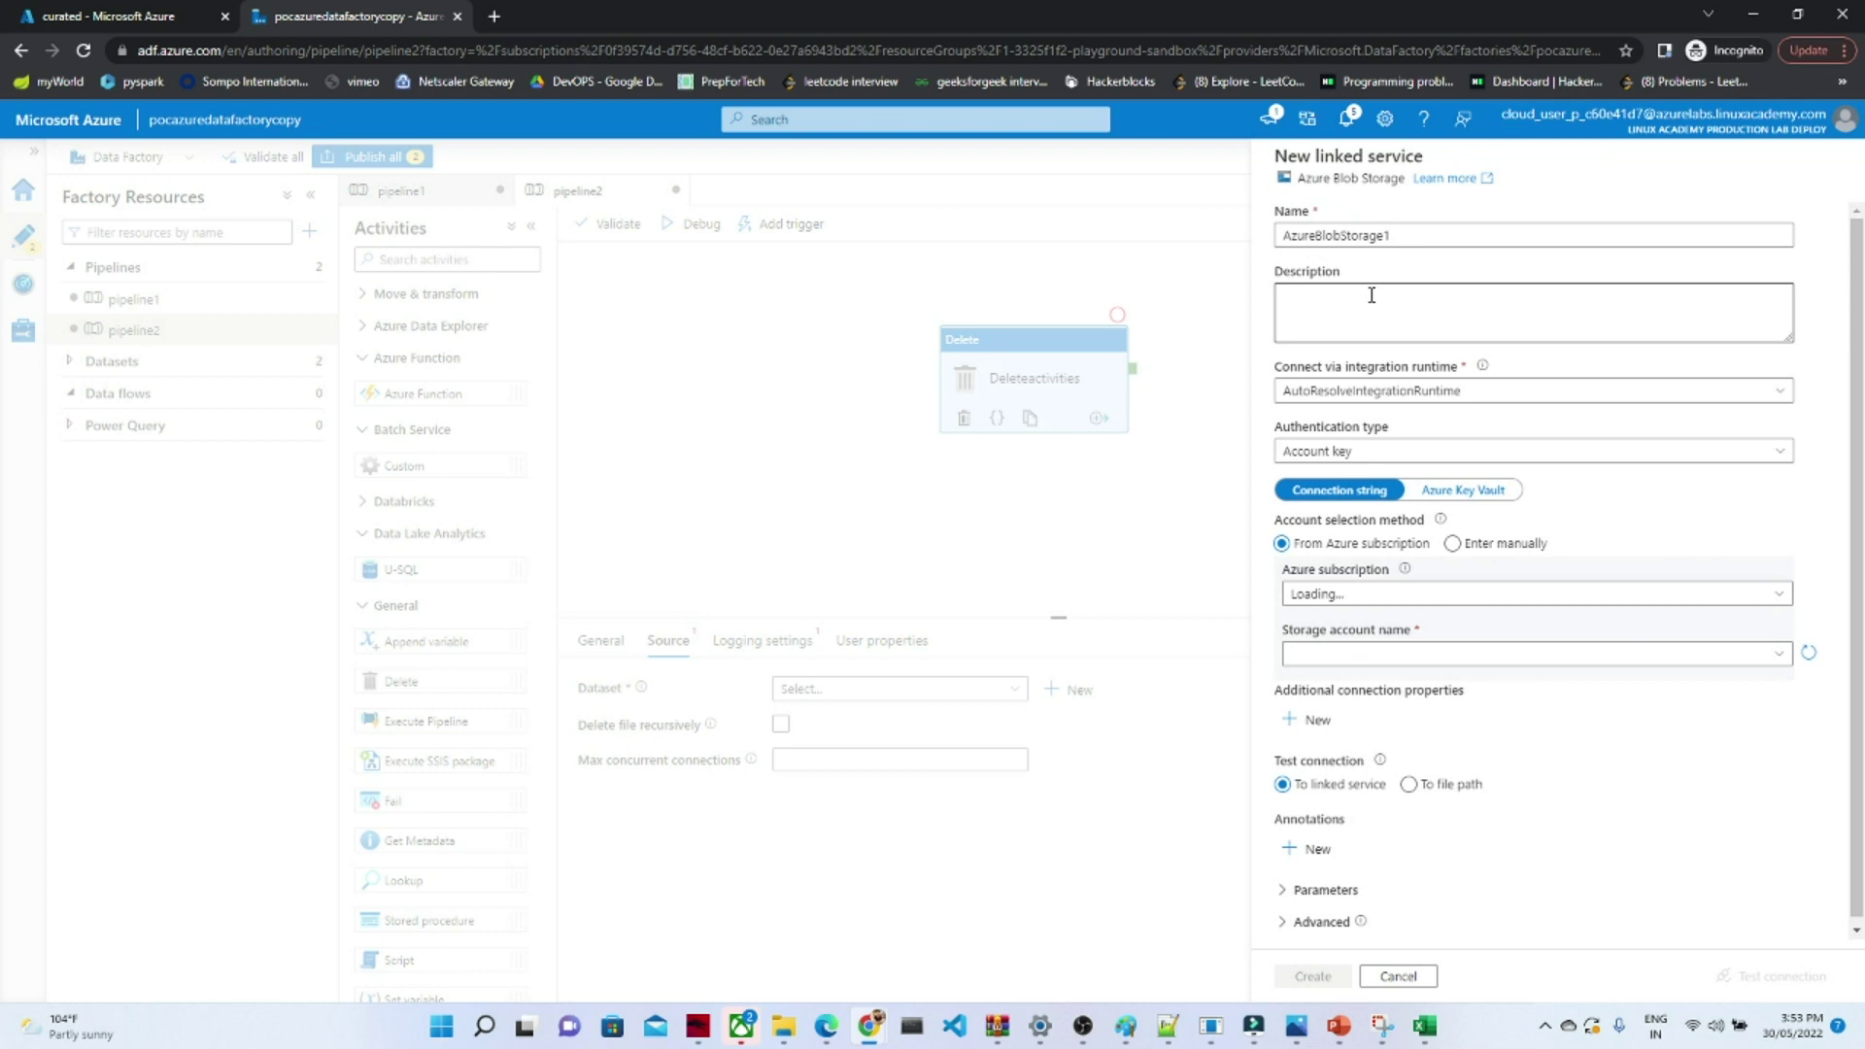
left_click(1425, 600)
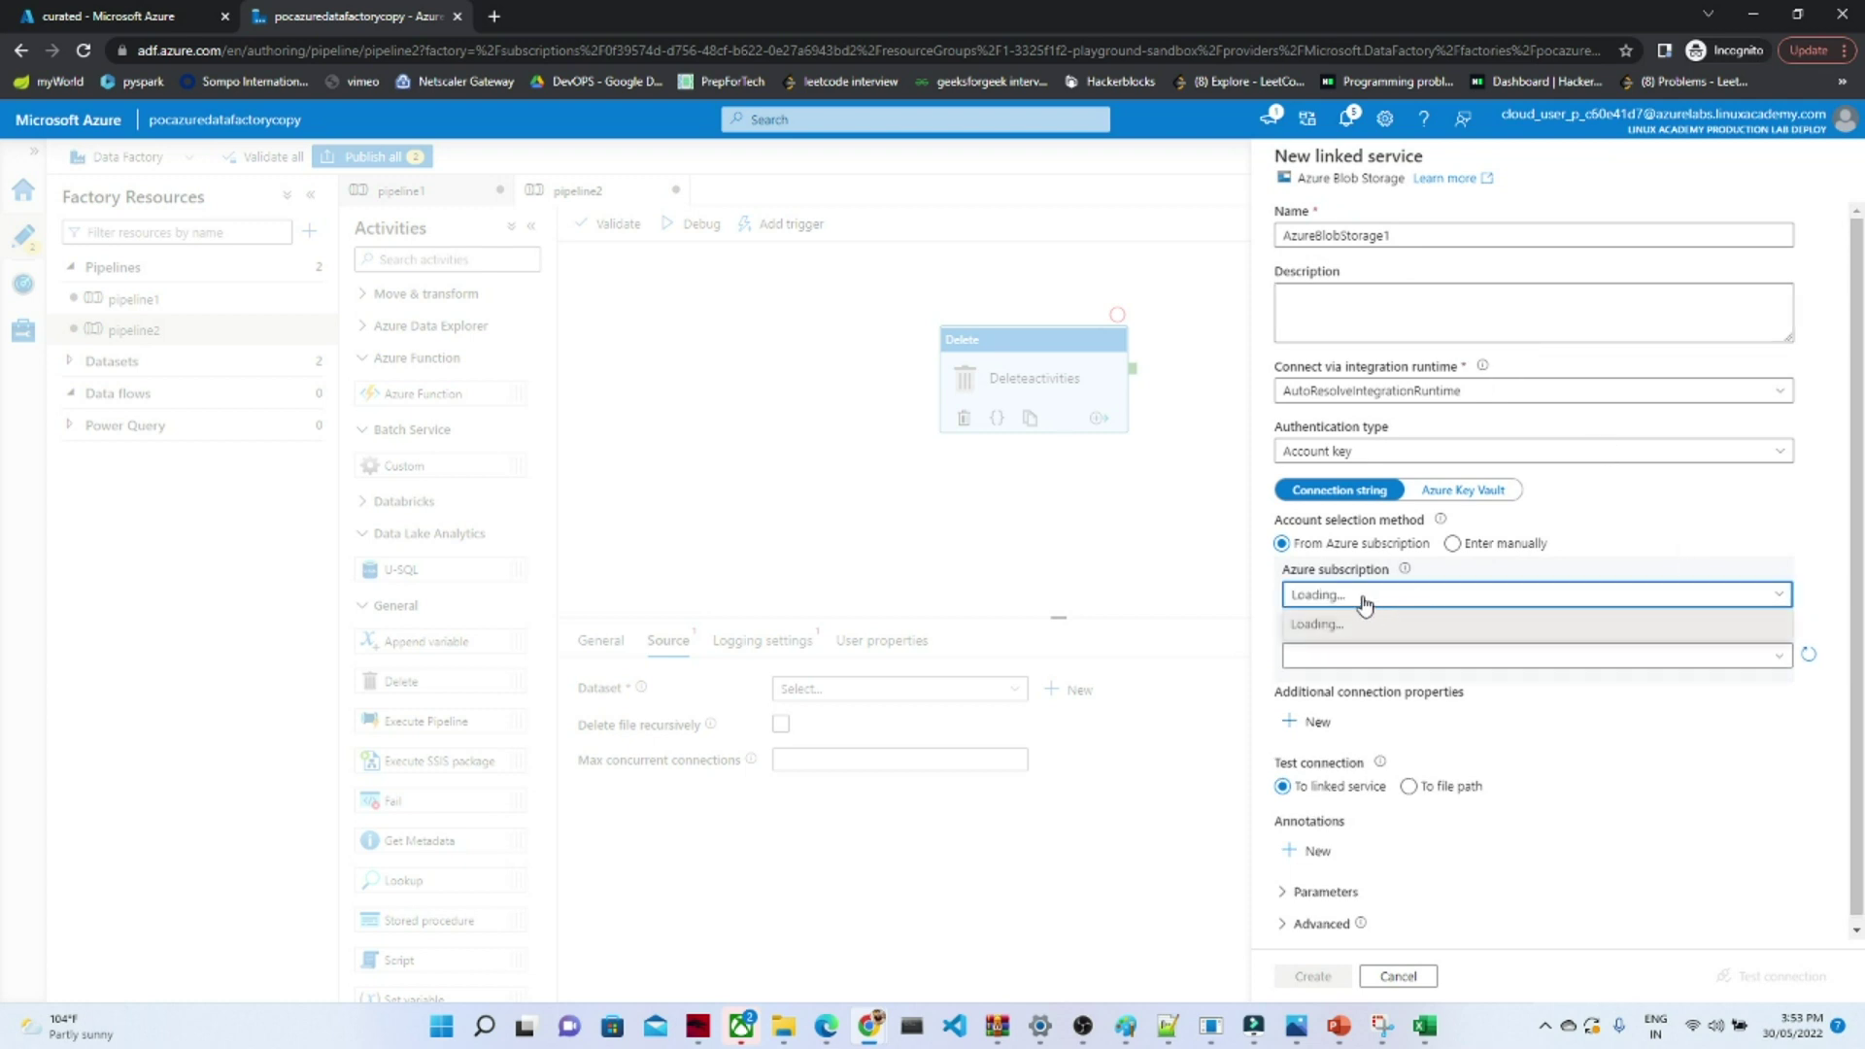
left_click(1395, 240)
key("BackSpace")
type("del")
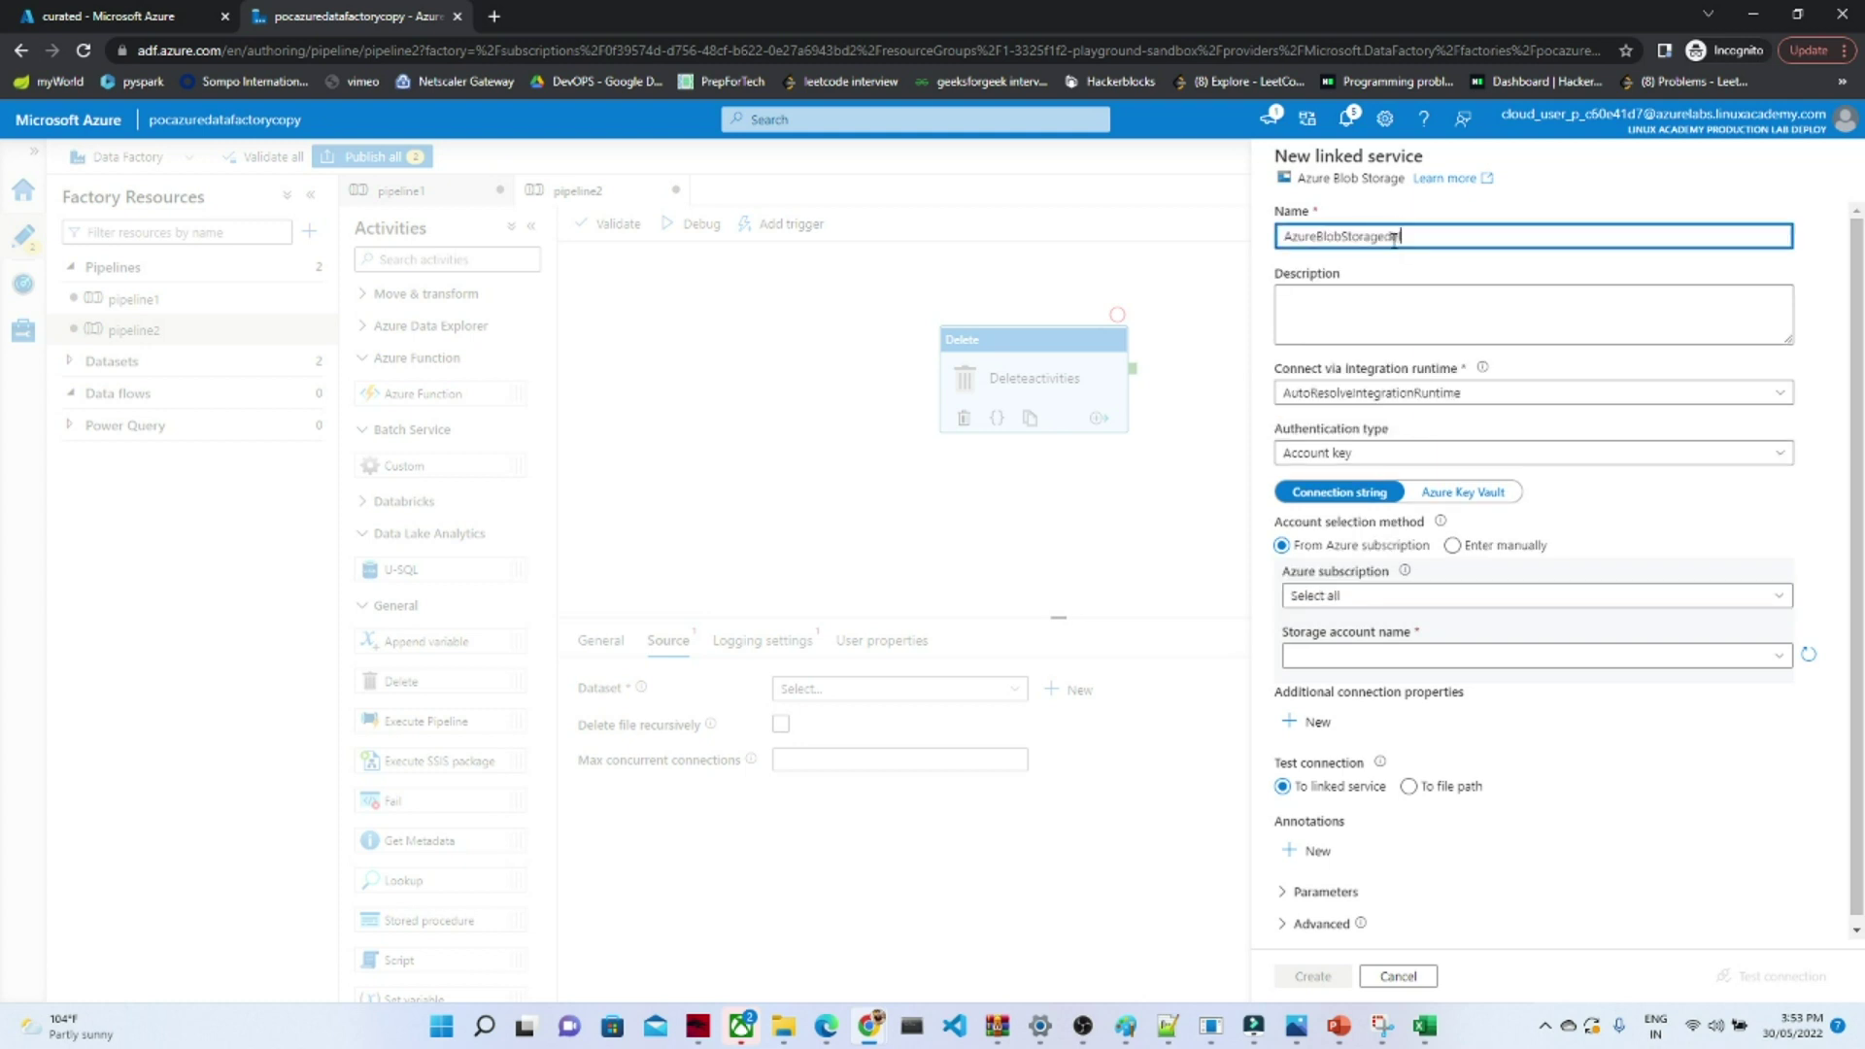
type("ete")
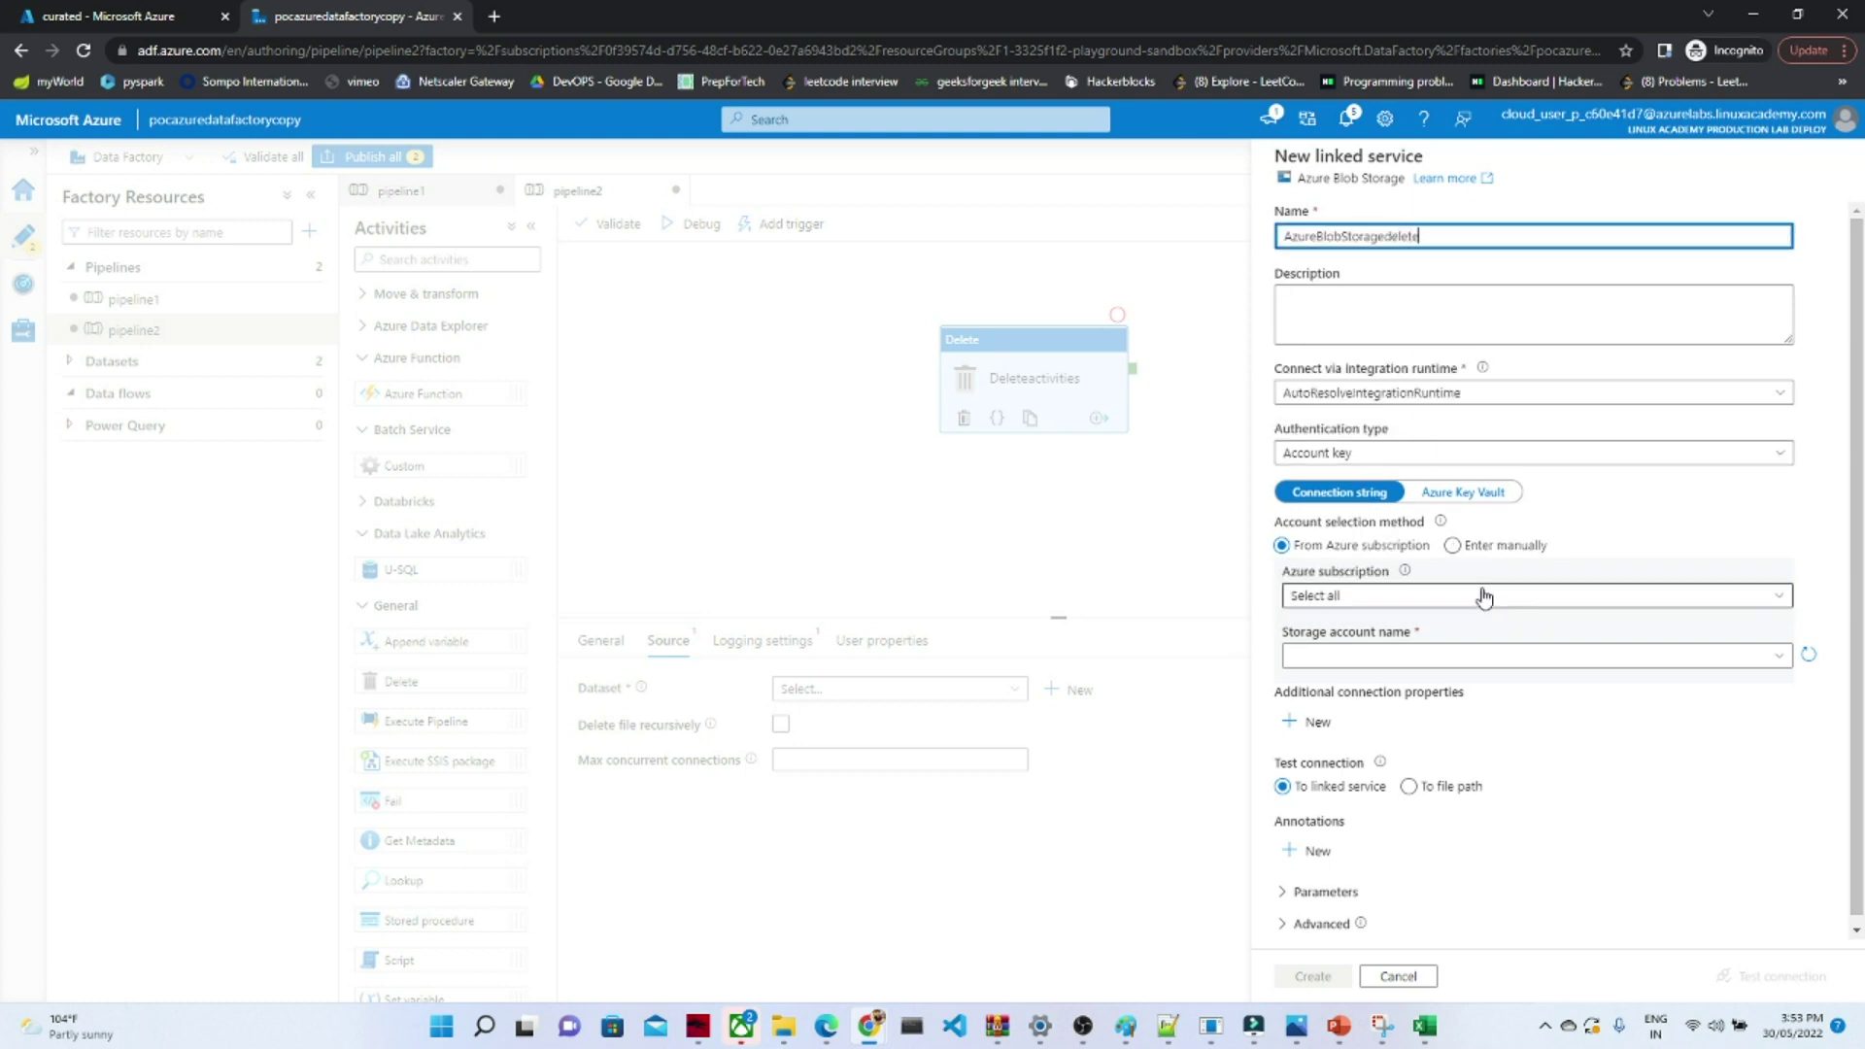
left_click(1483, 596)
left_click(1372, 661)
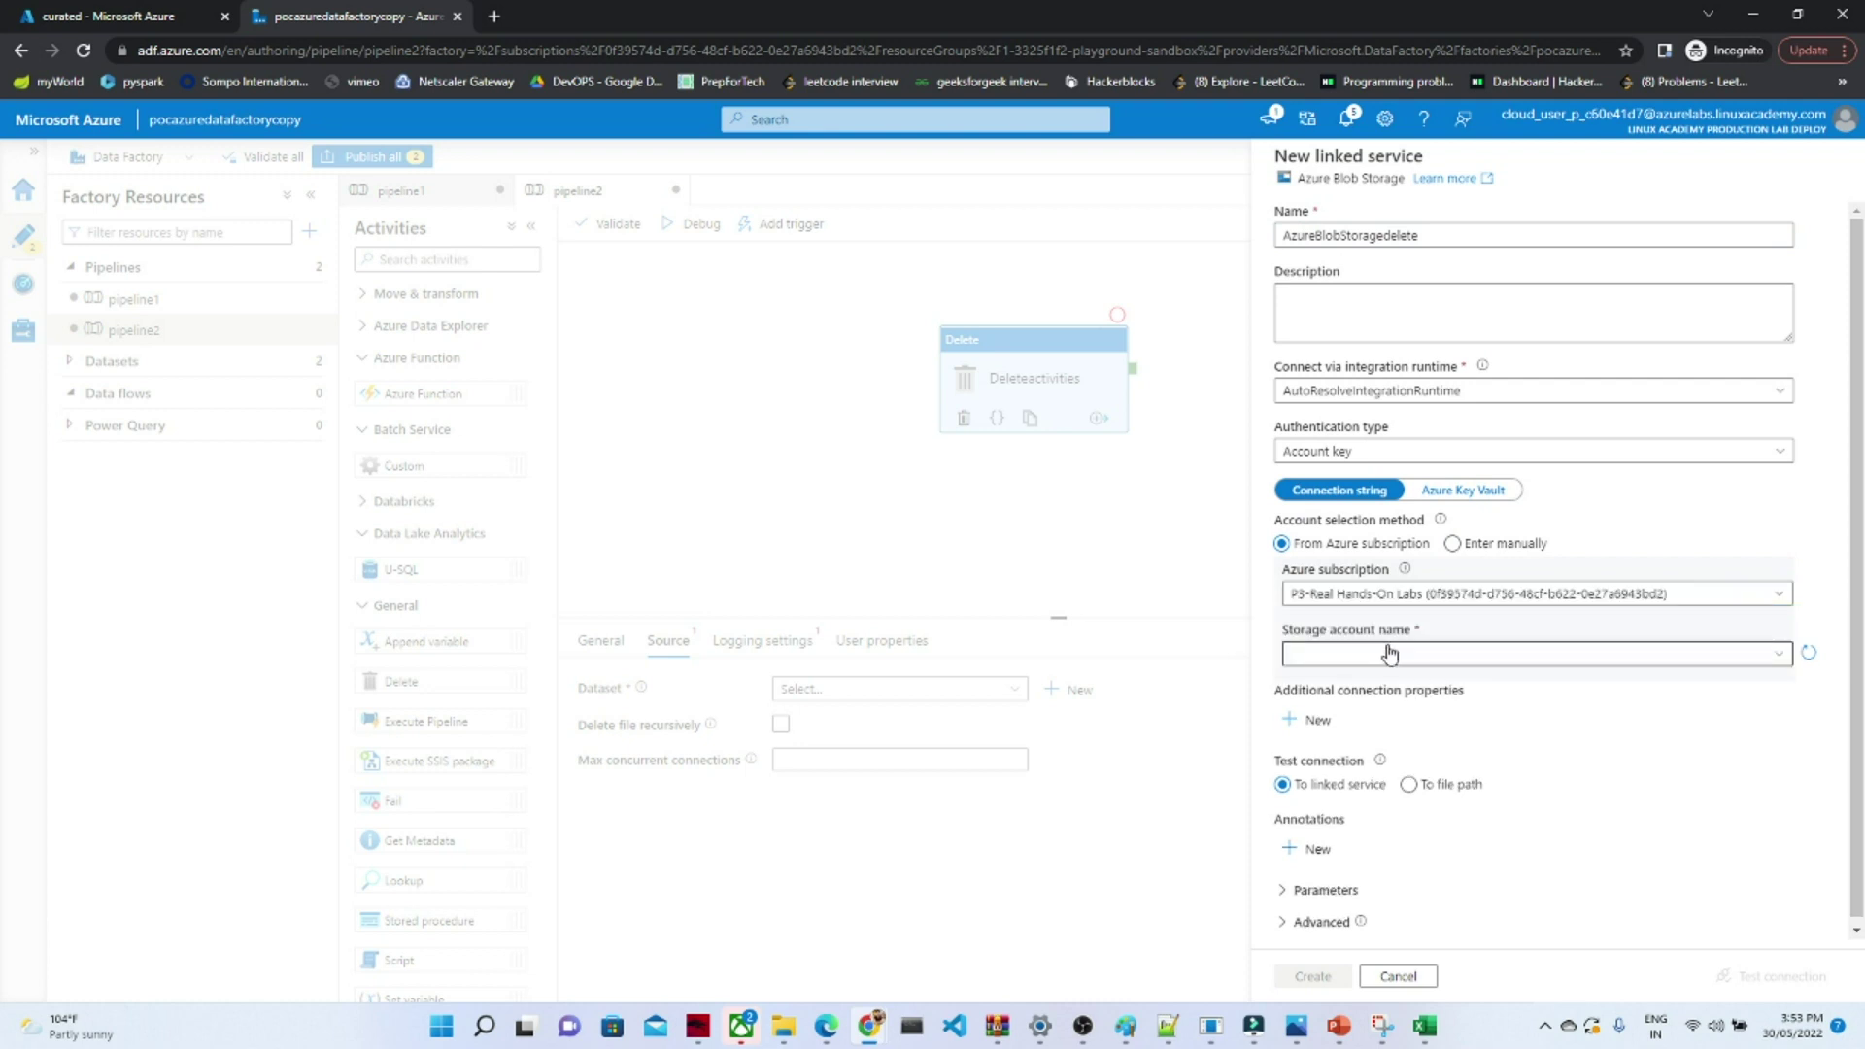
left_click(1378, 654)
left_click(1373, 686)
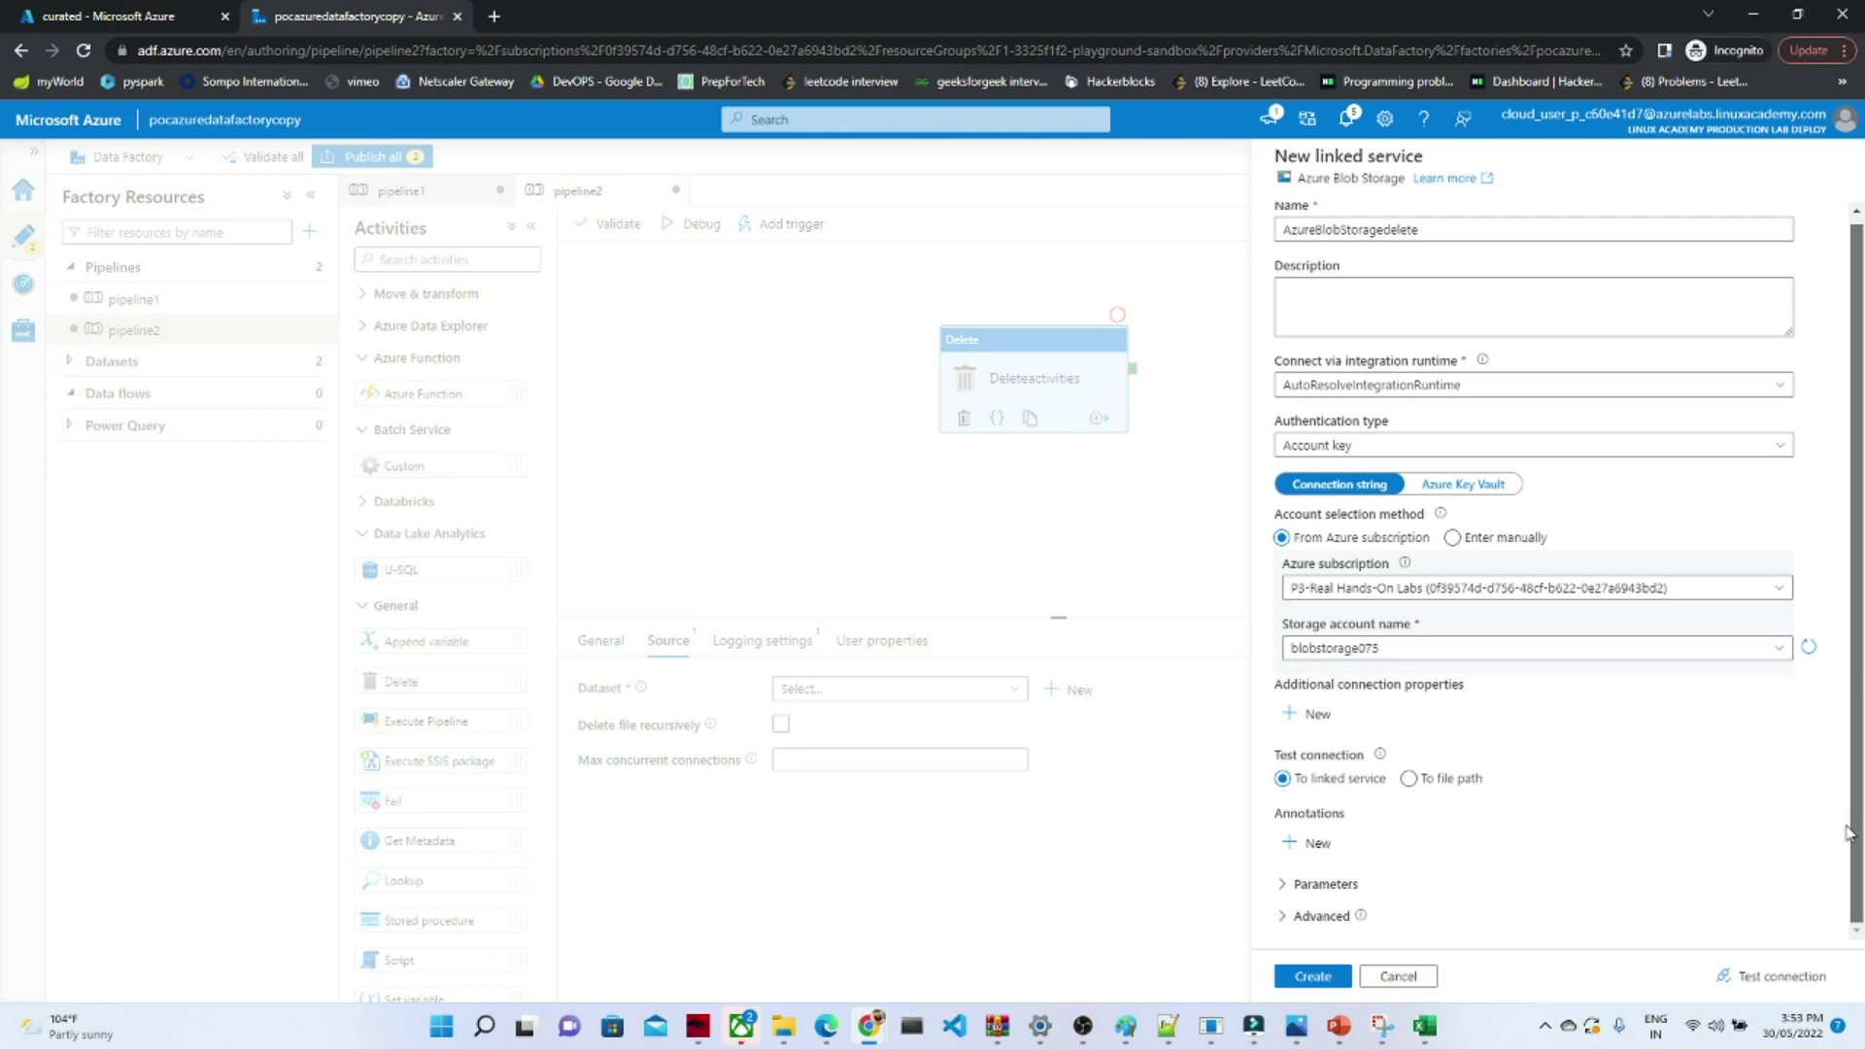
left_click(1311, 976)
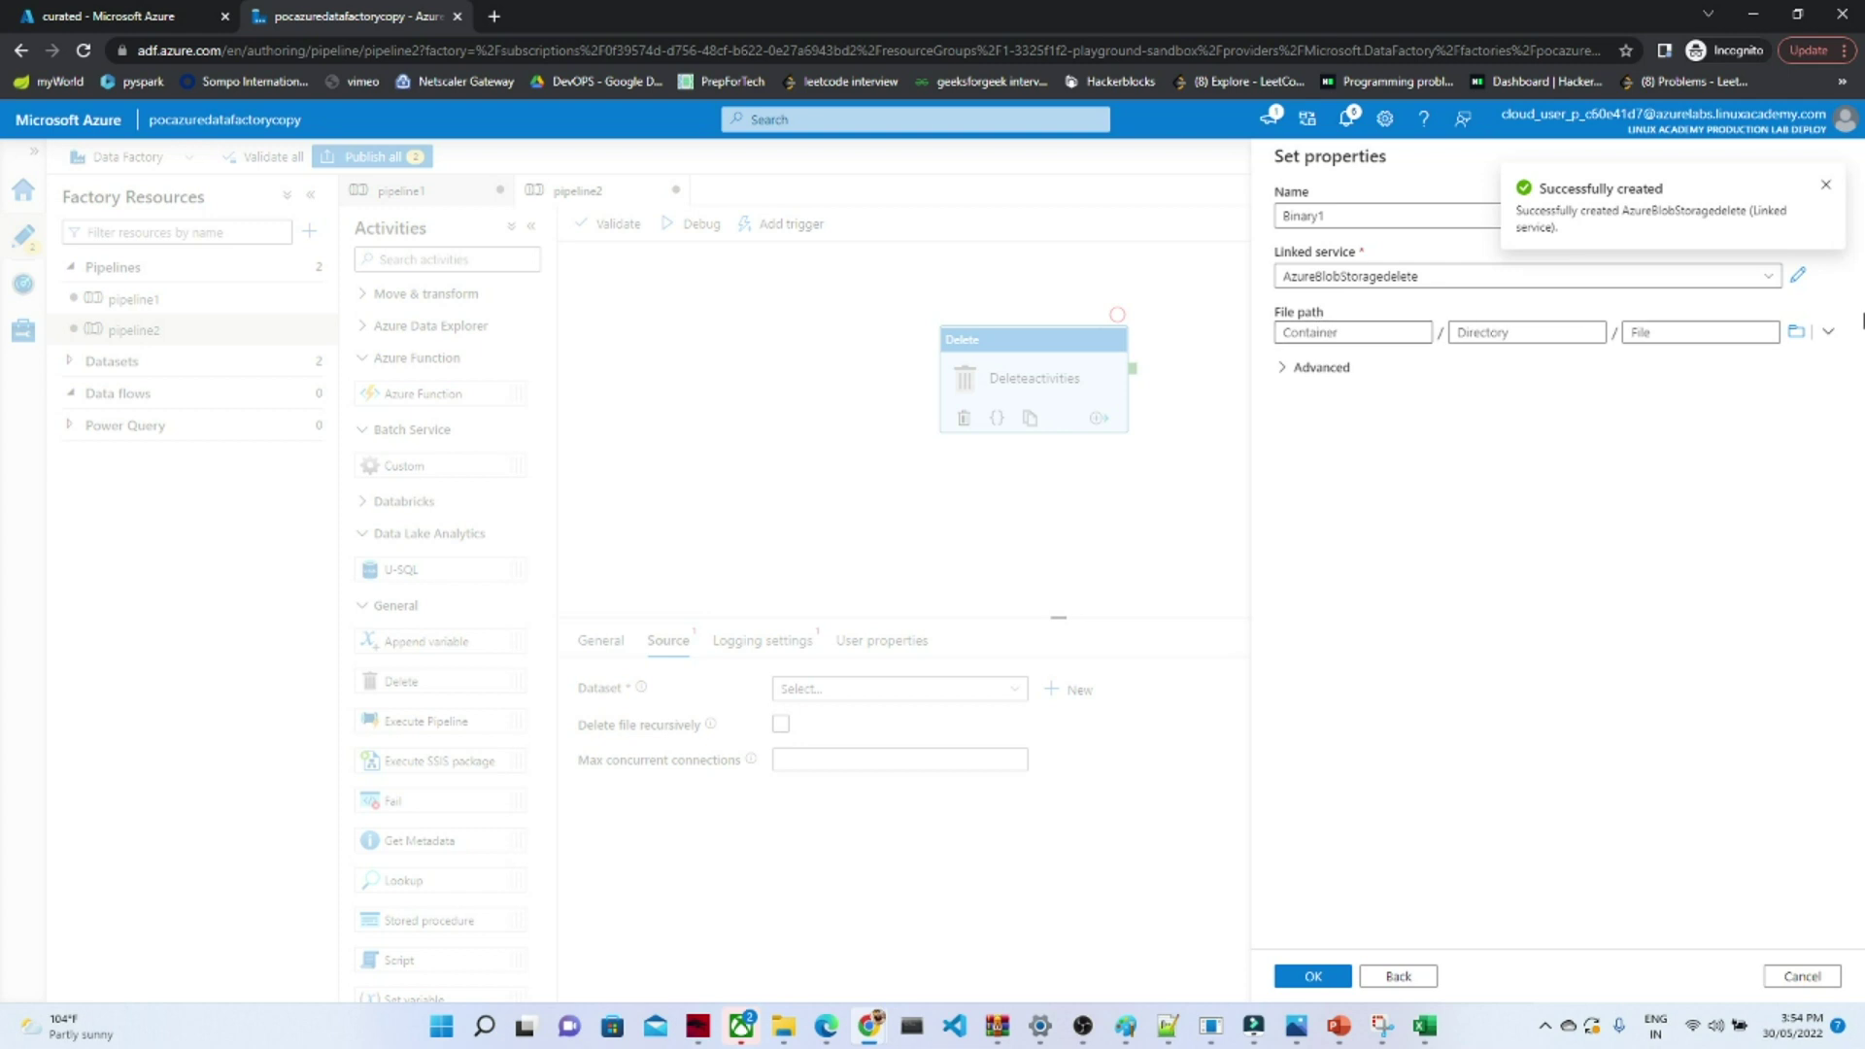
- Set Binary1's file path to raw/oahu-state-public-parking-lots-csv (1).csv and confirm the dataset
left_click(1832, 331)
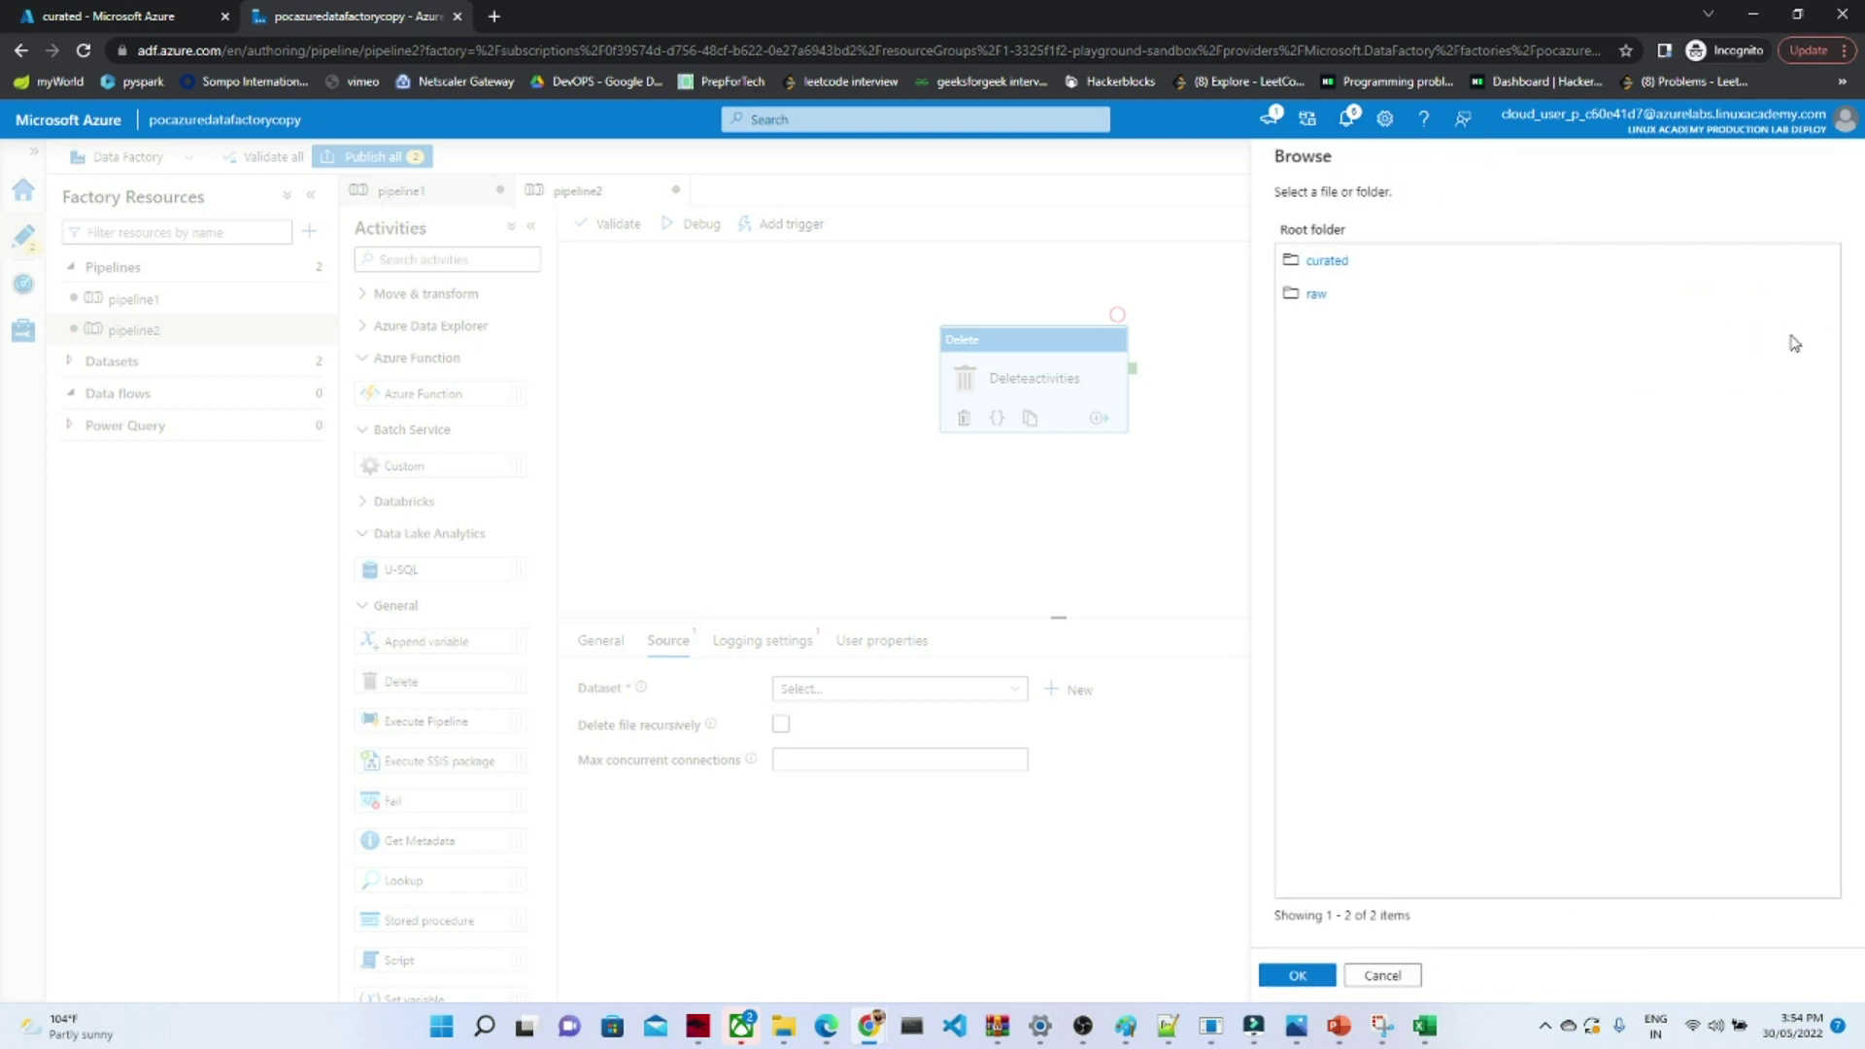
left_click(1313, 294)
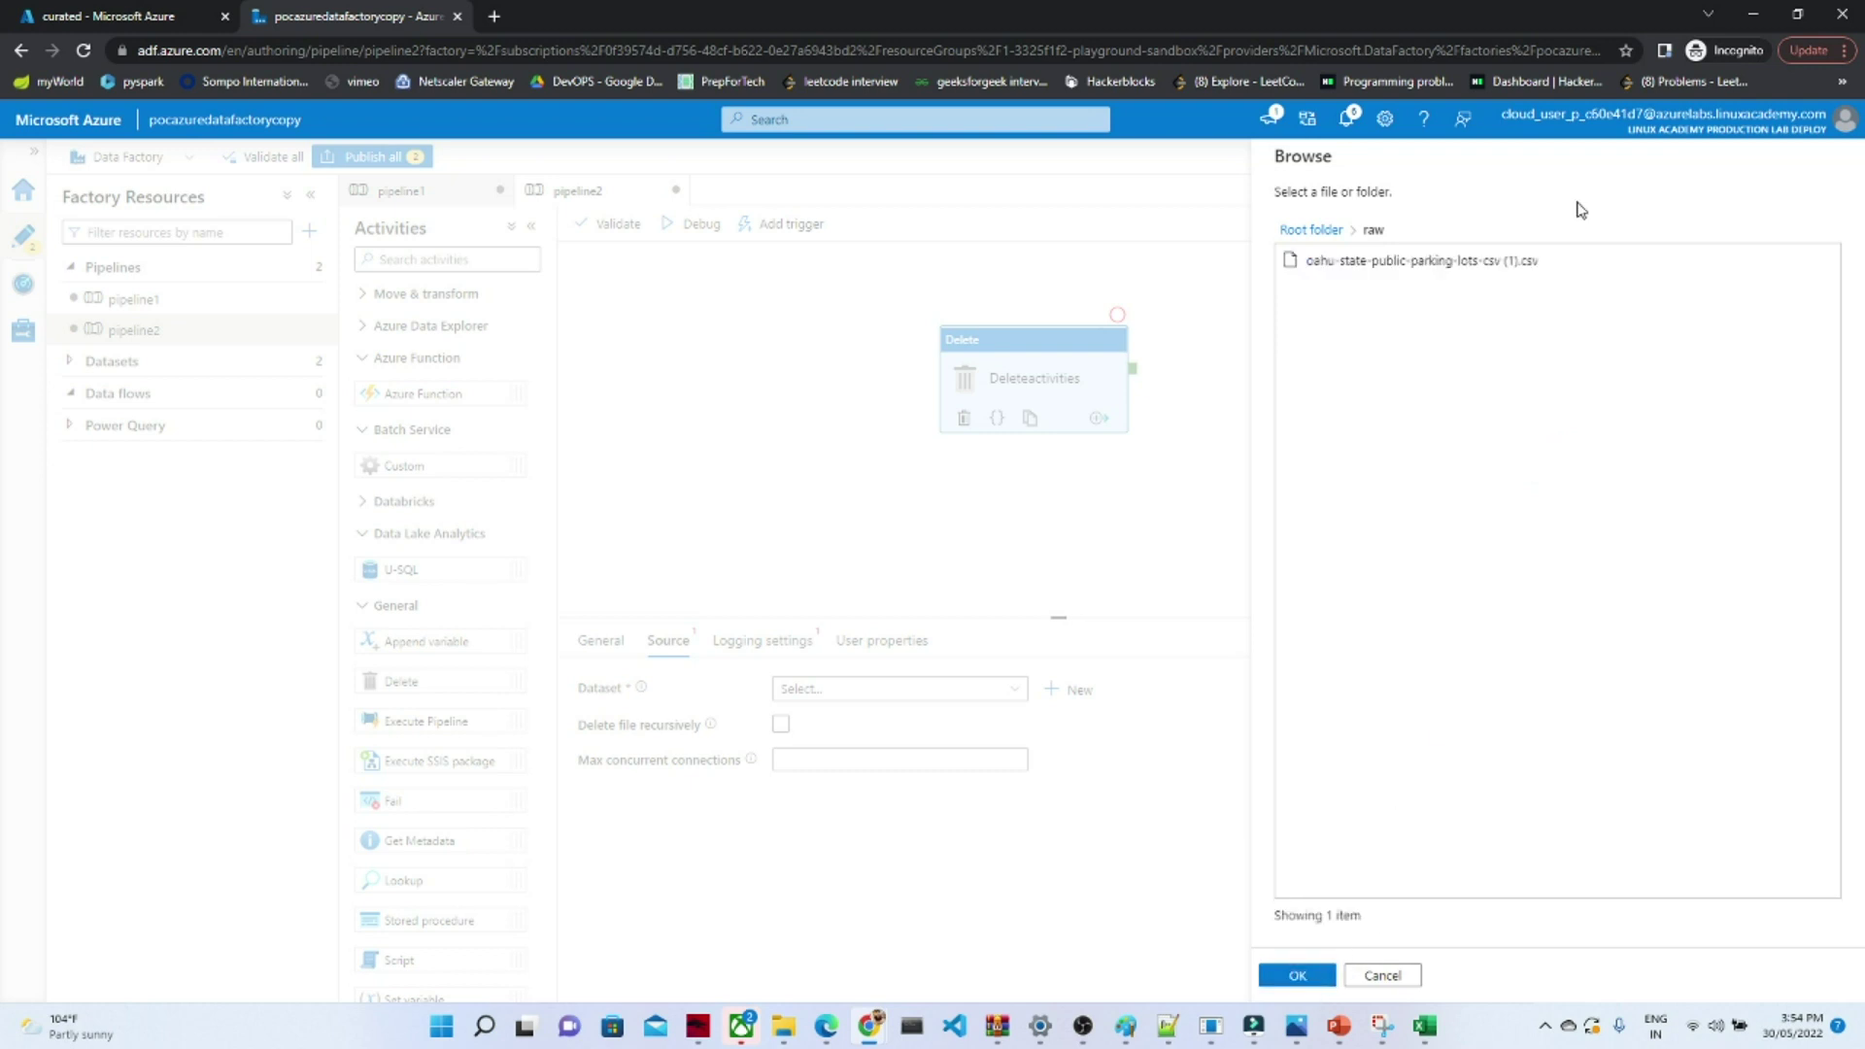
left_click(1521, 261)
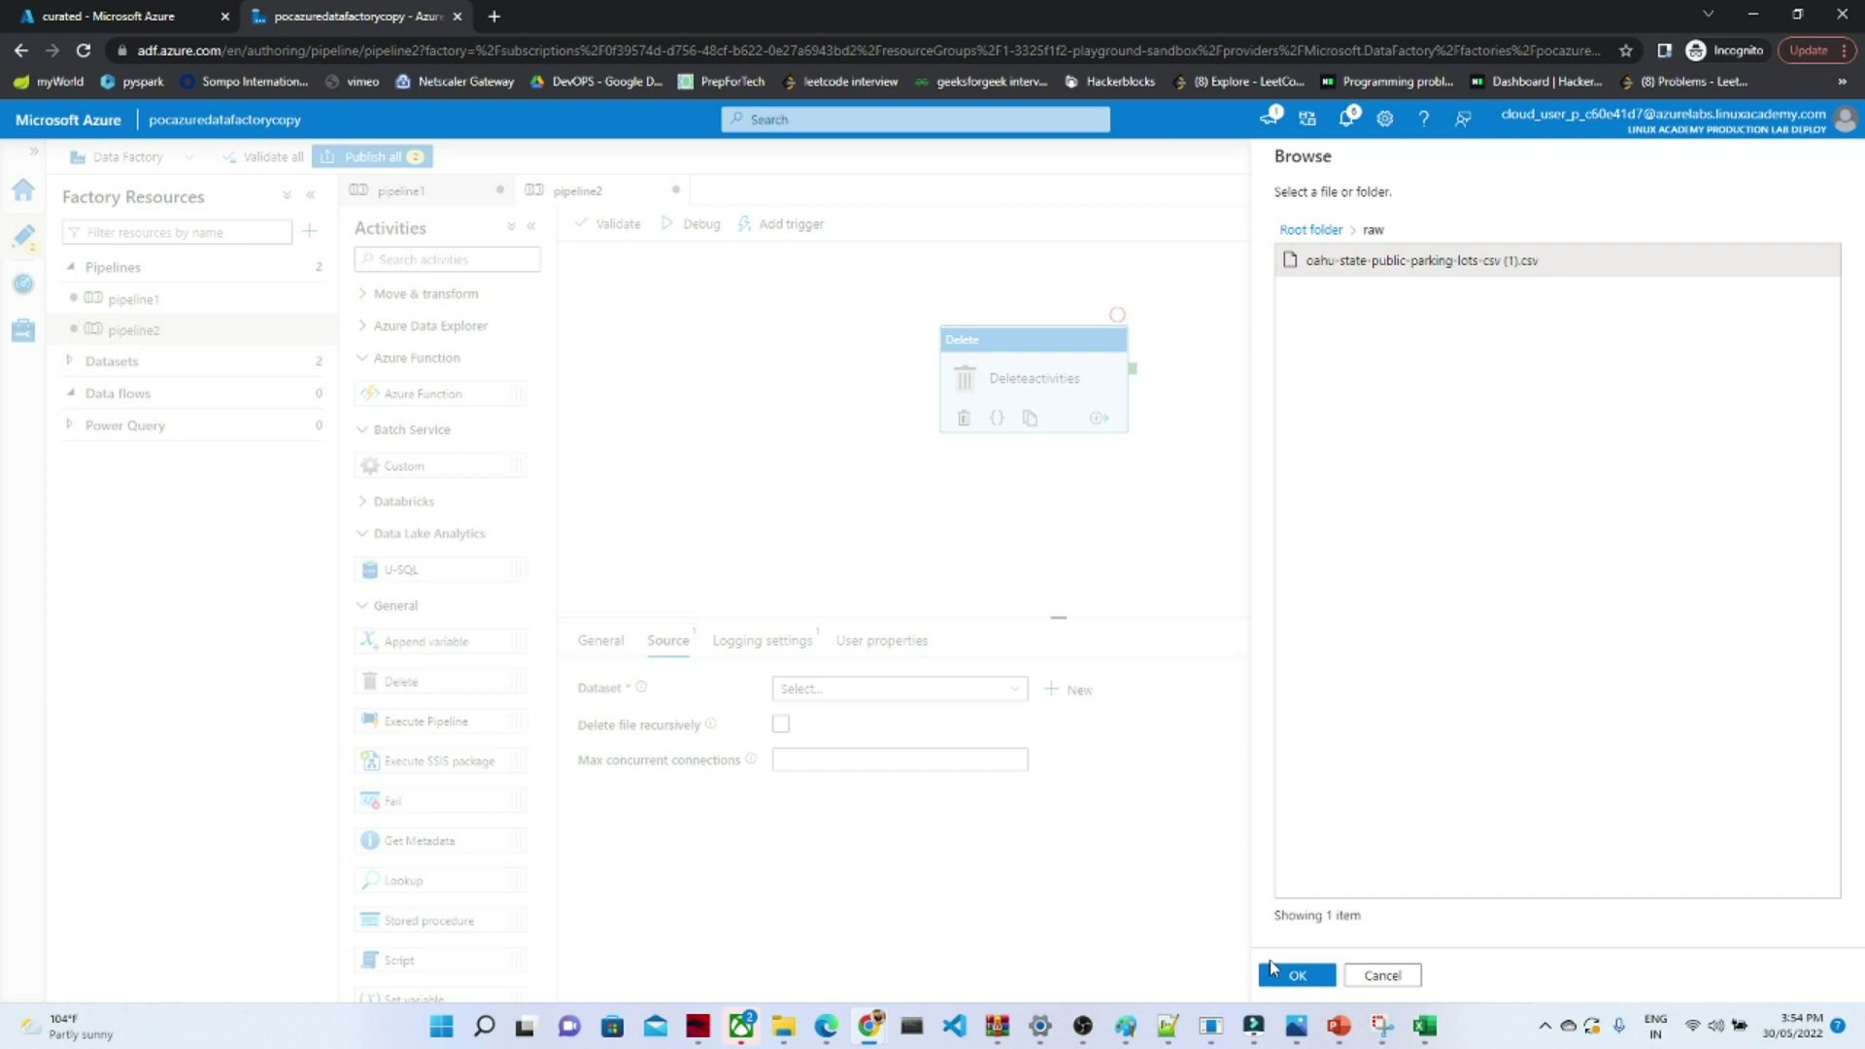
left_click(1273, 976)
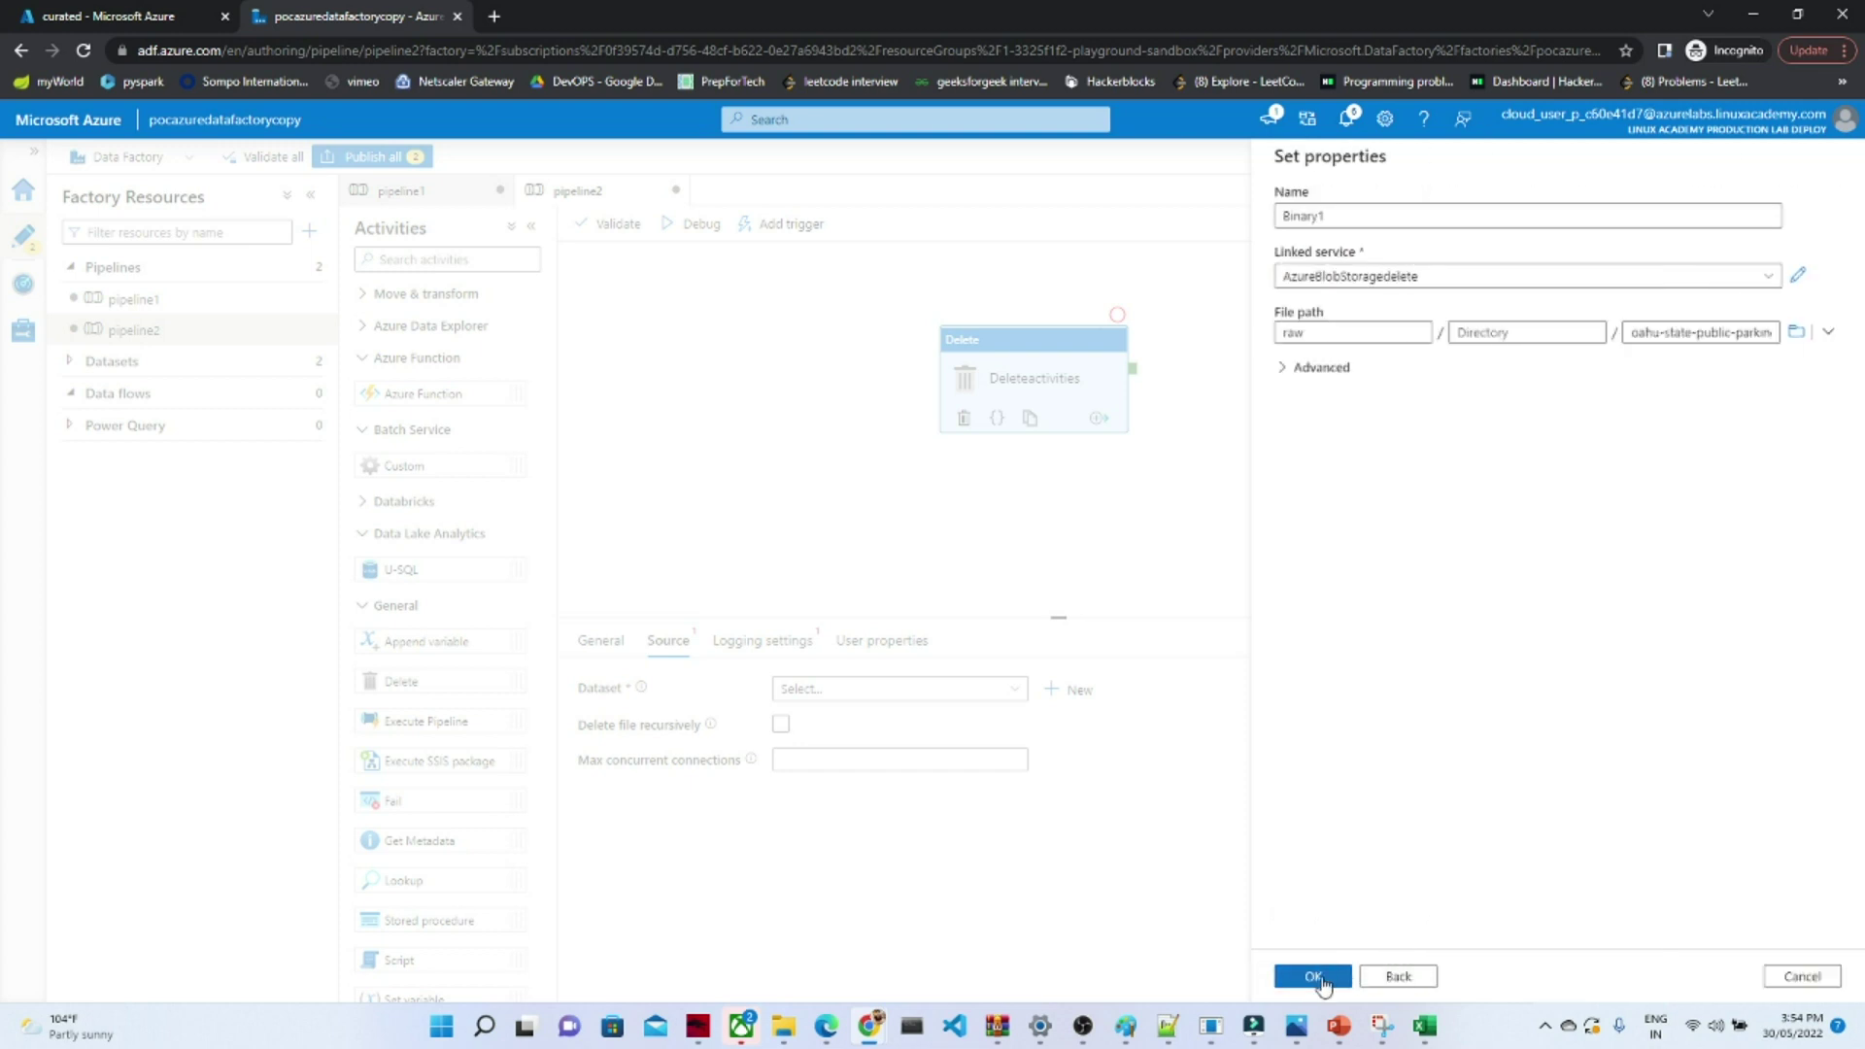
left_click(1314, 978)
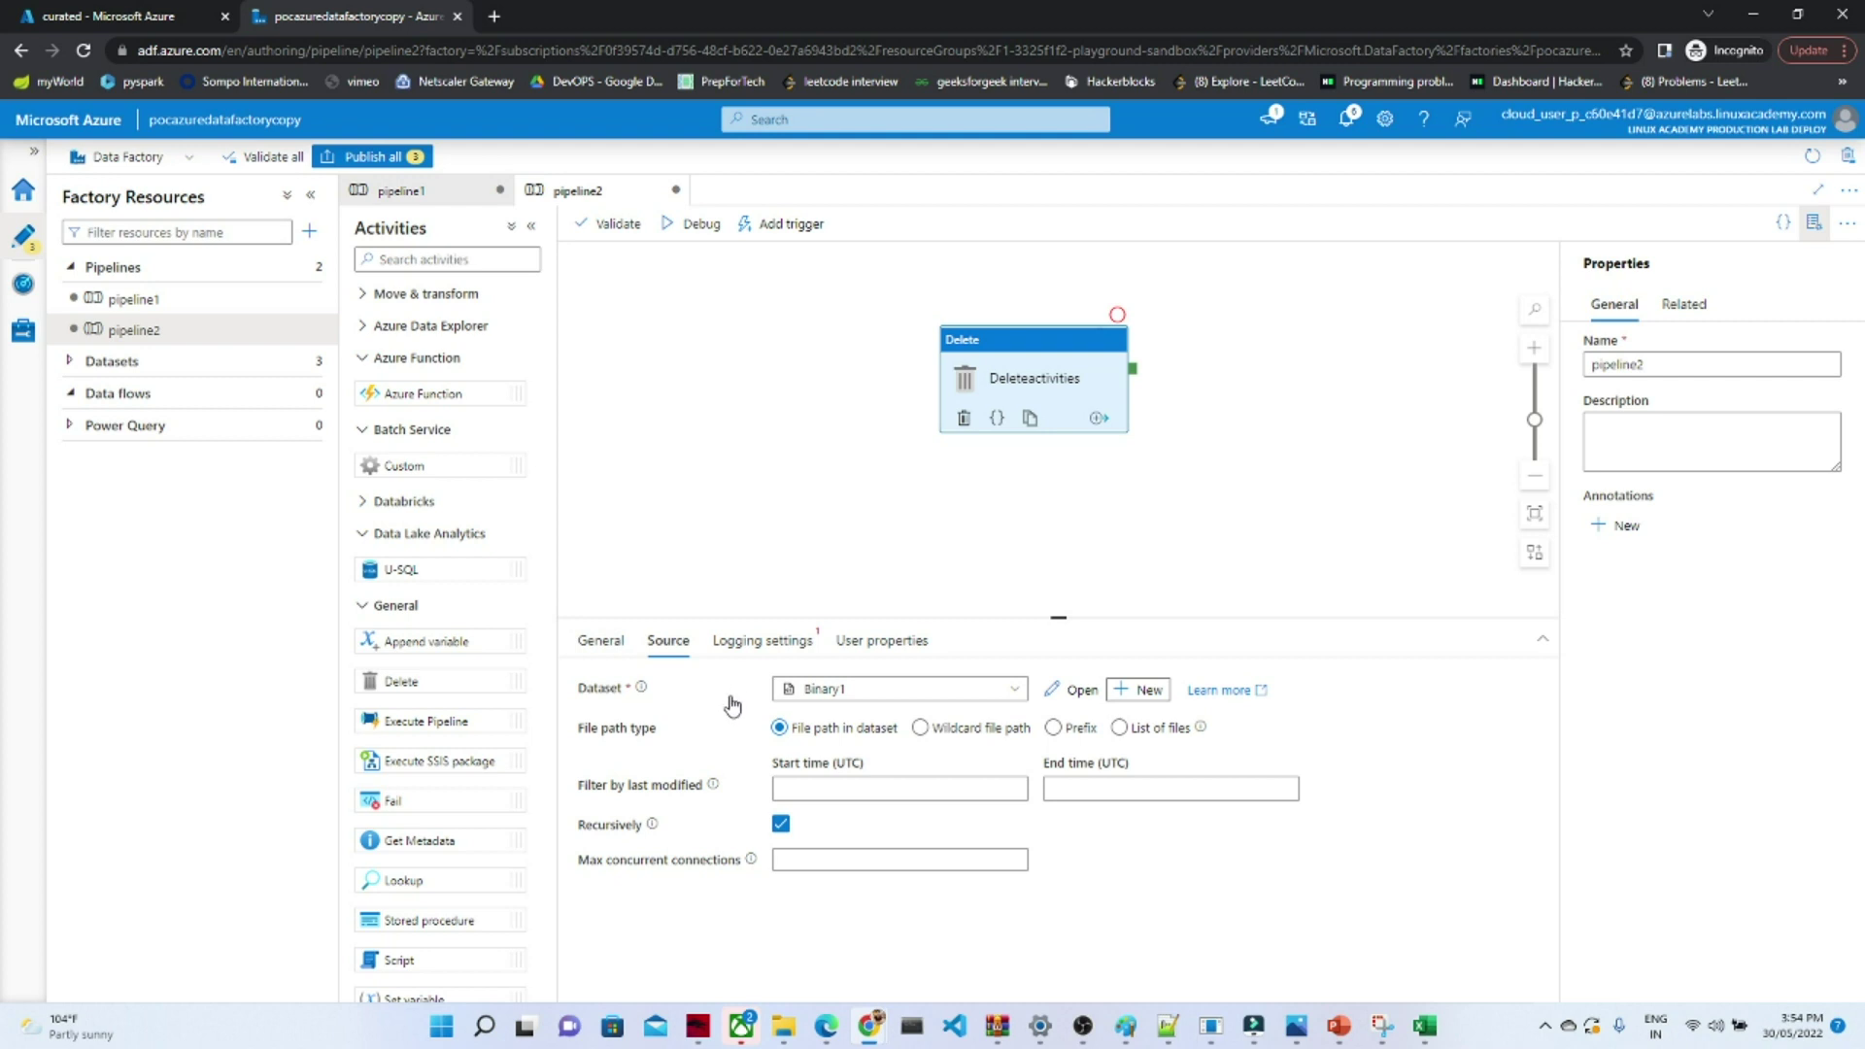
- Enable Delete activity logging through AzureBlobStoragedelete into the curated folder
left_click(778, 642)
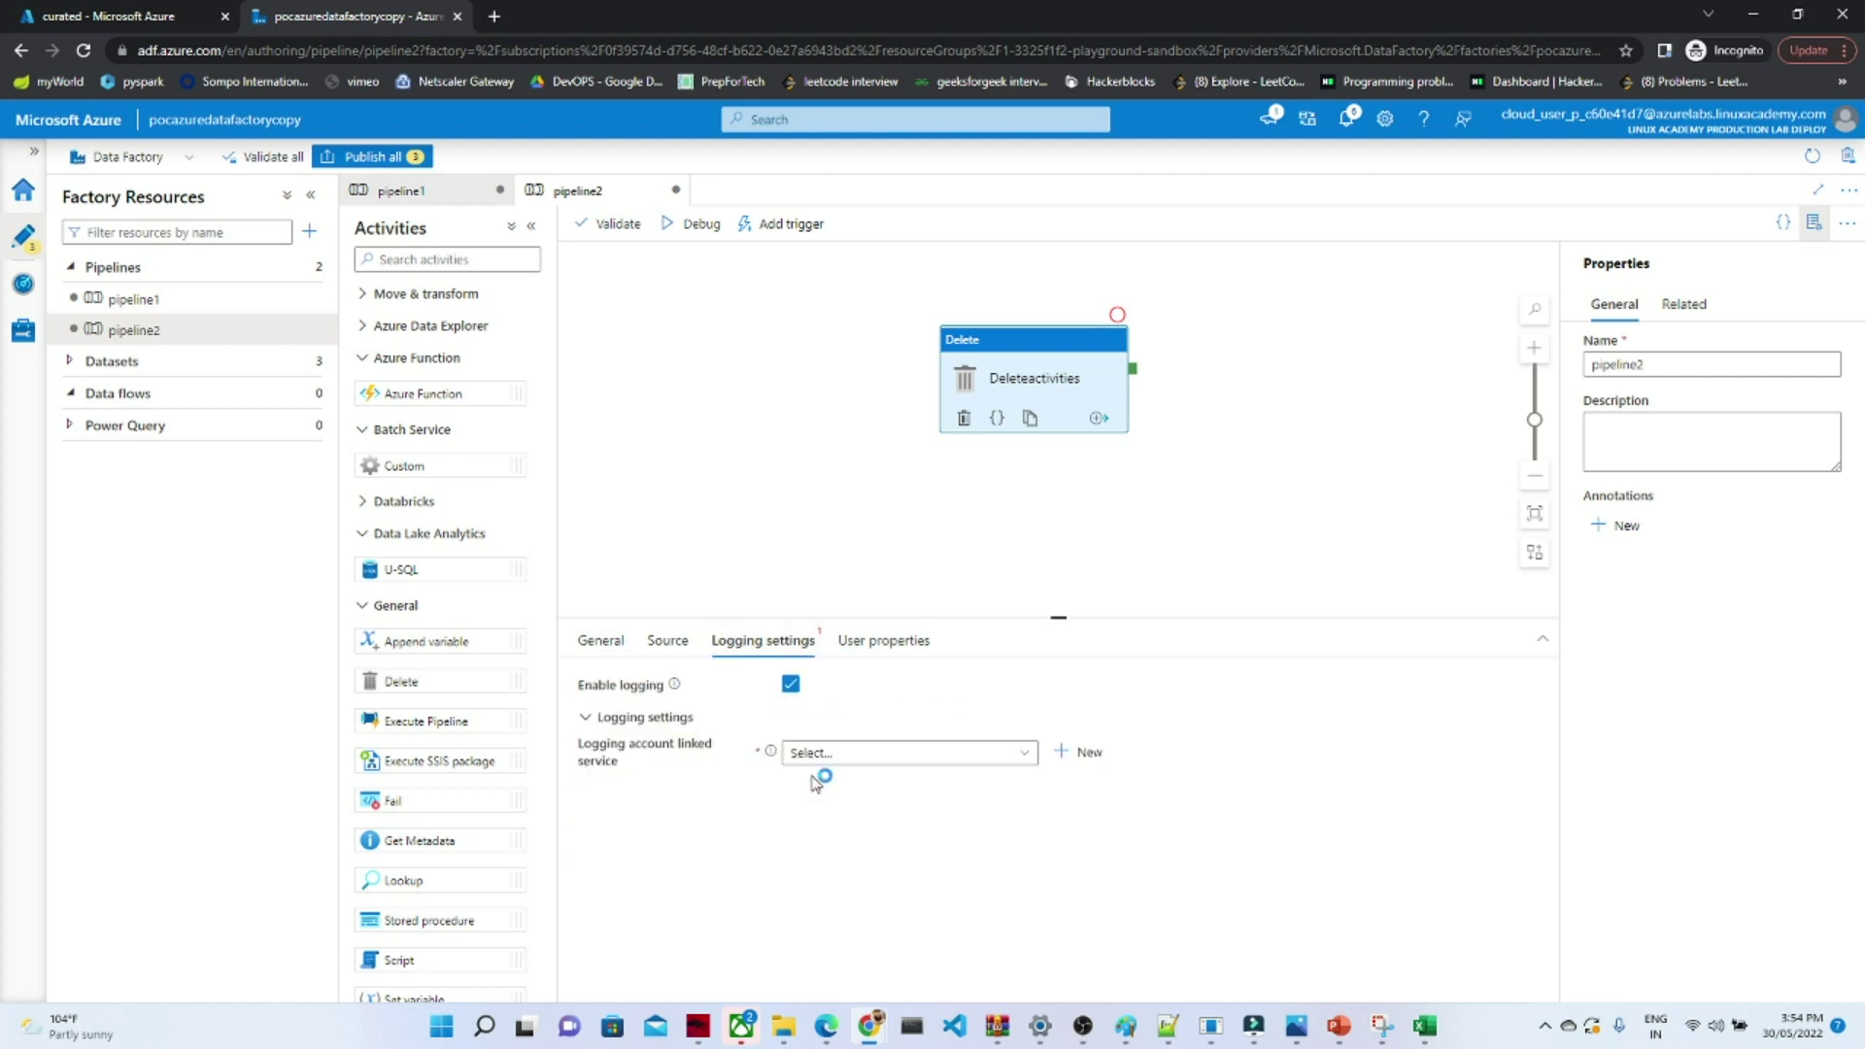
left_click(930, 755)
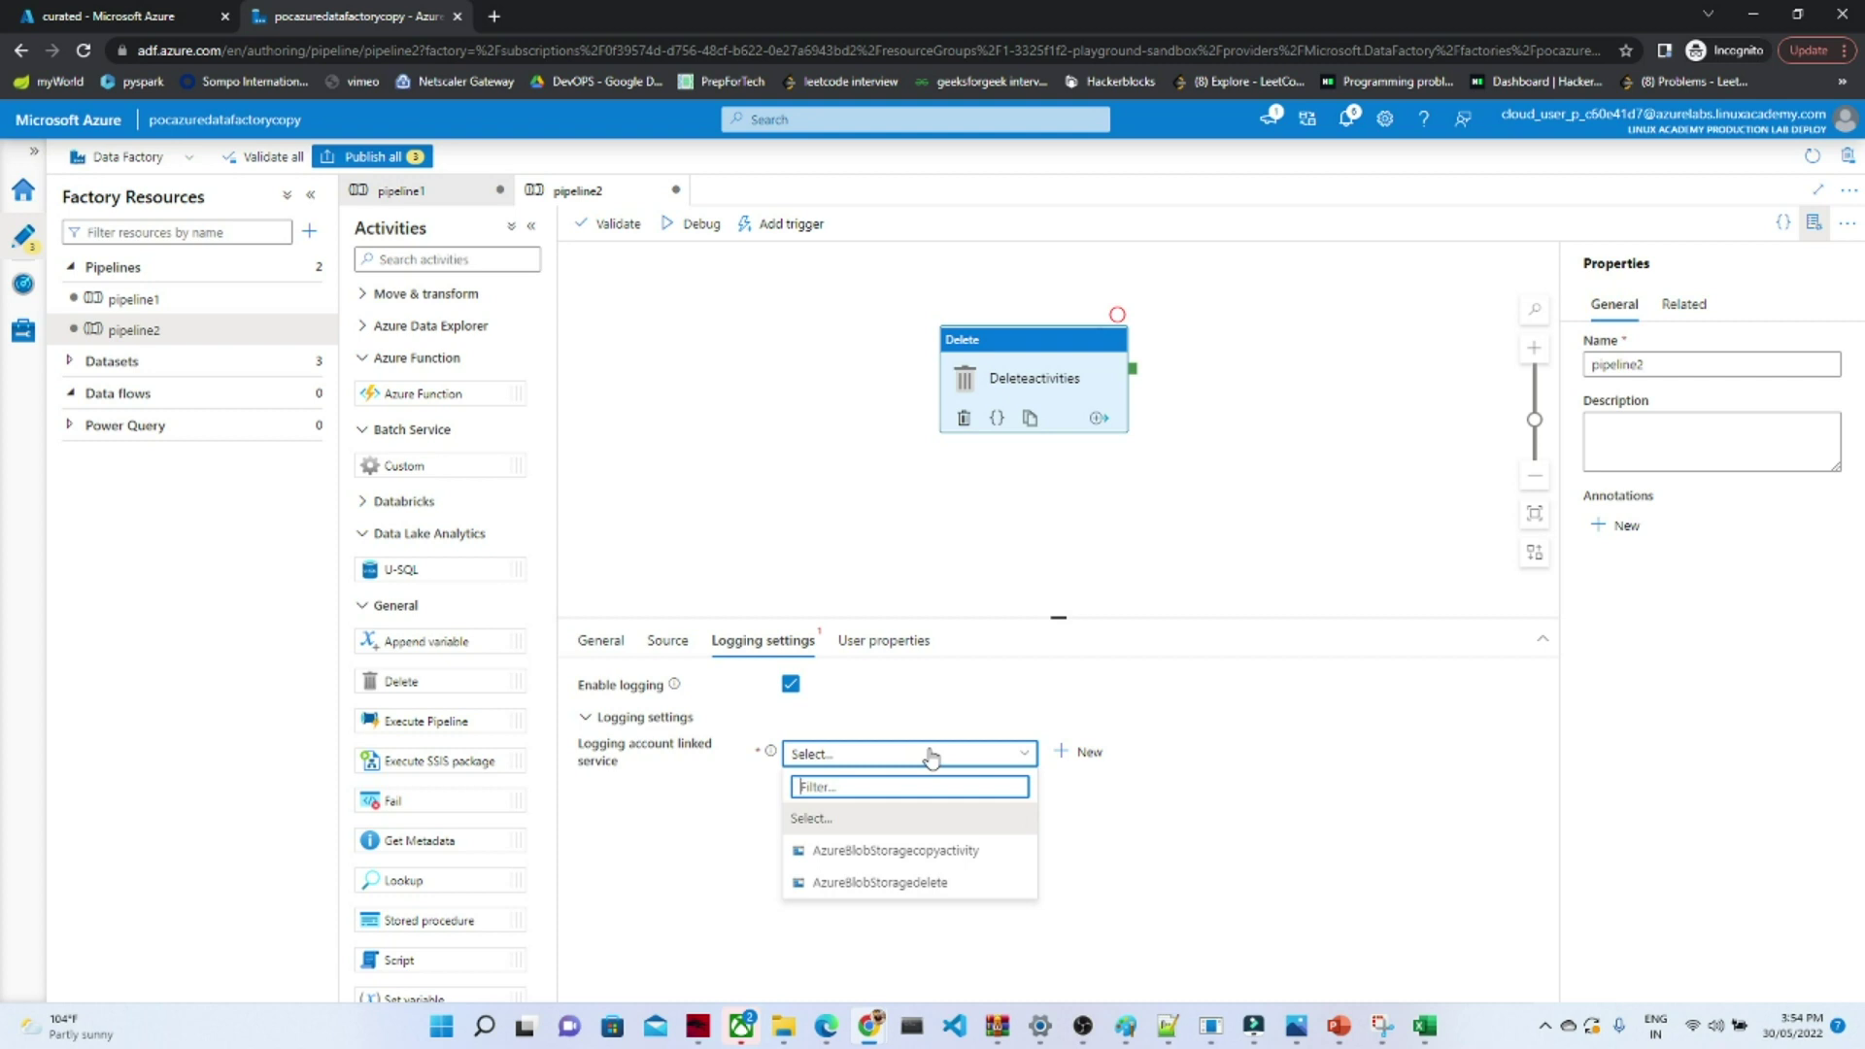
left_click(868, 882)
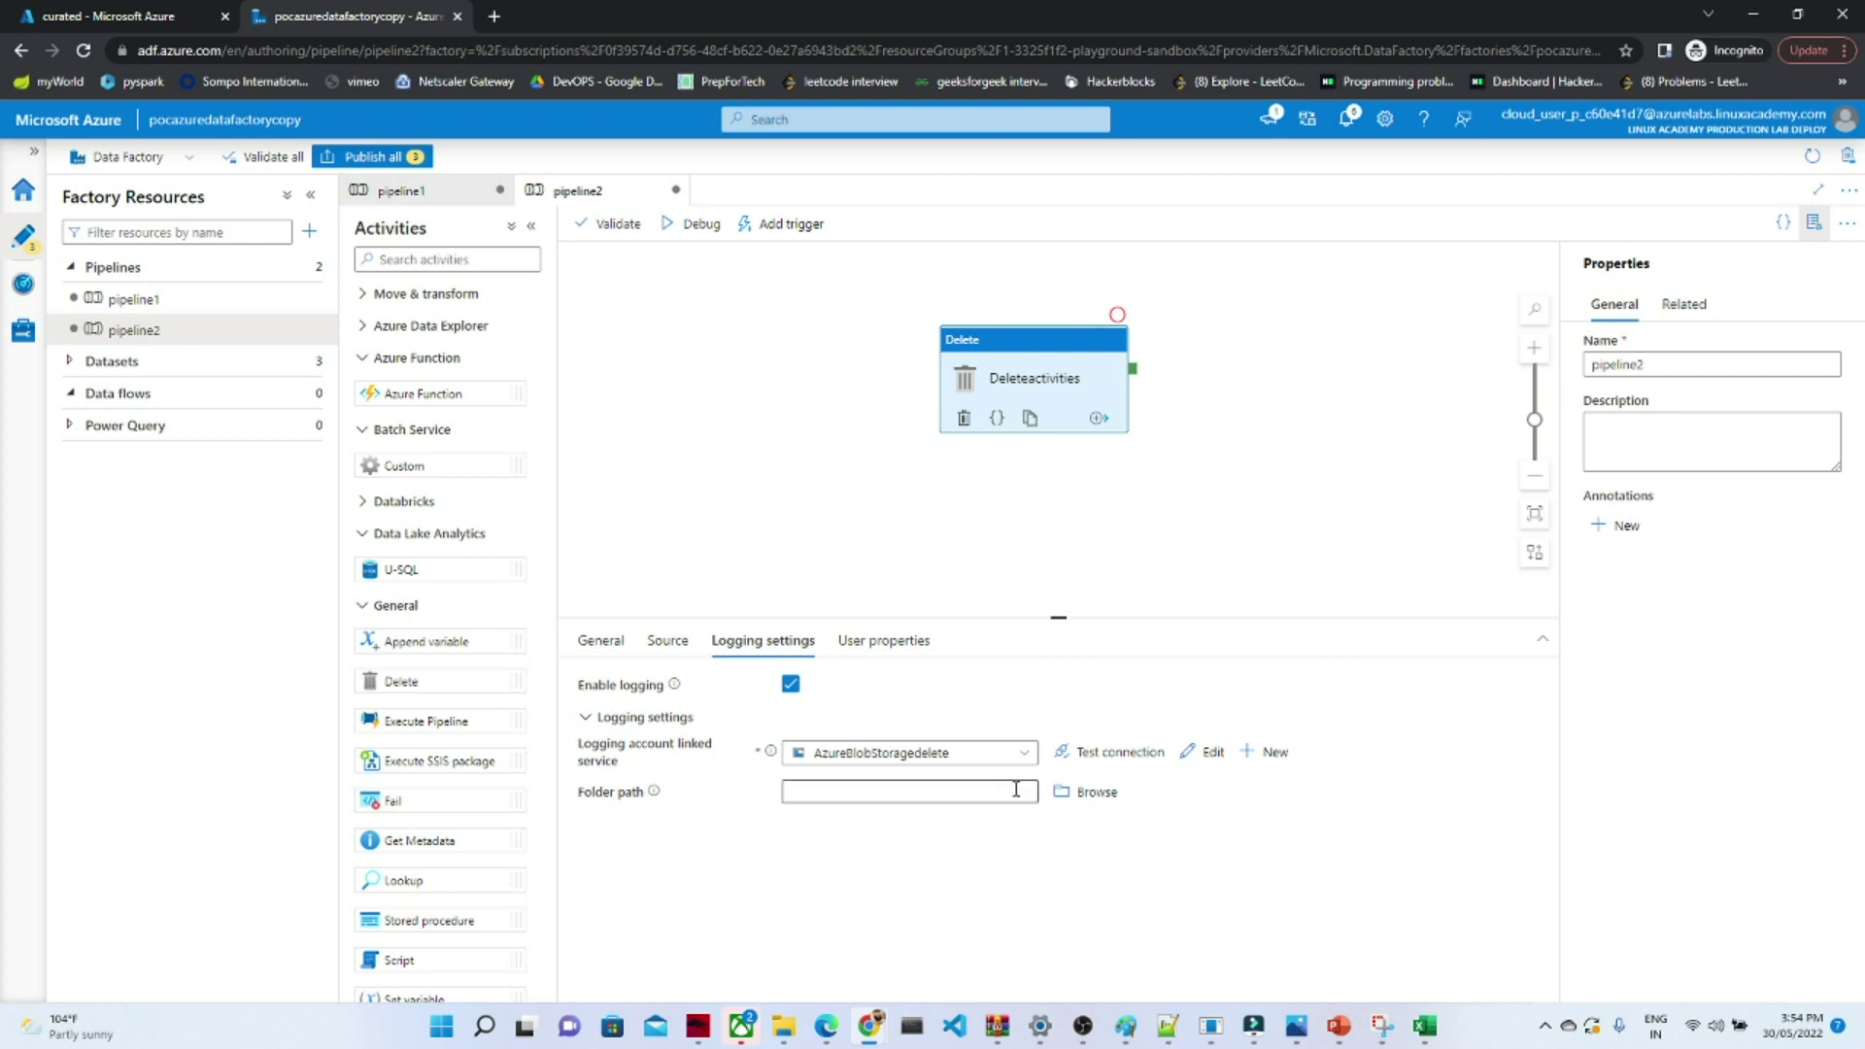
left_click(1091, 792)
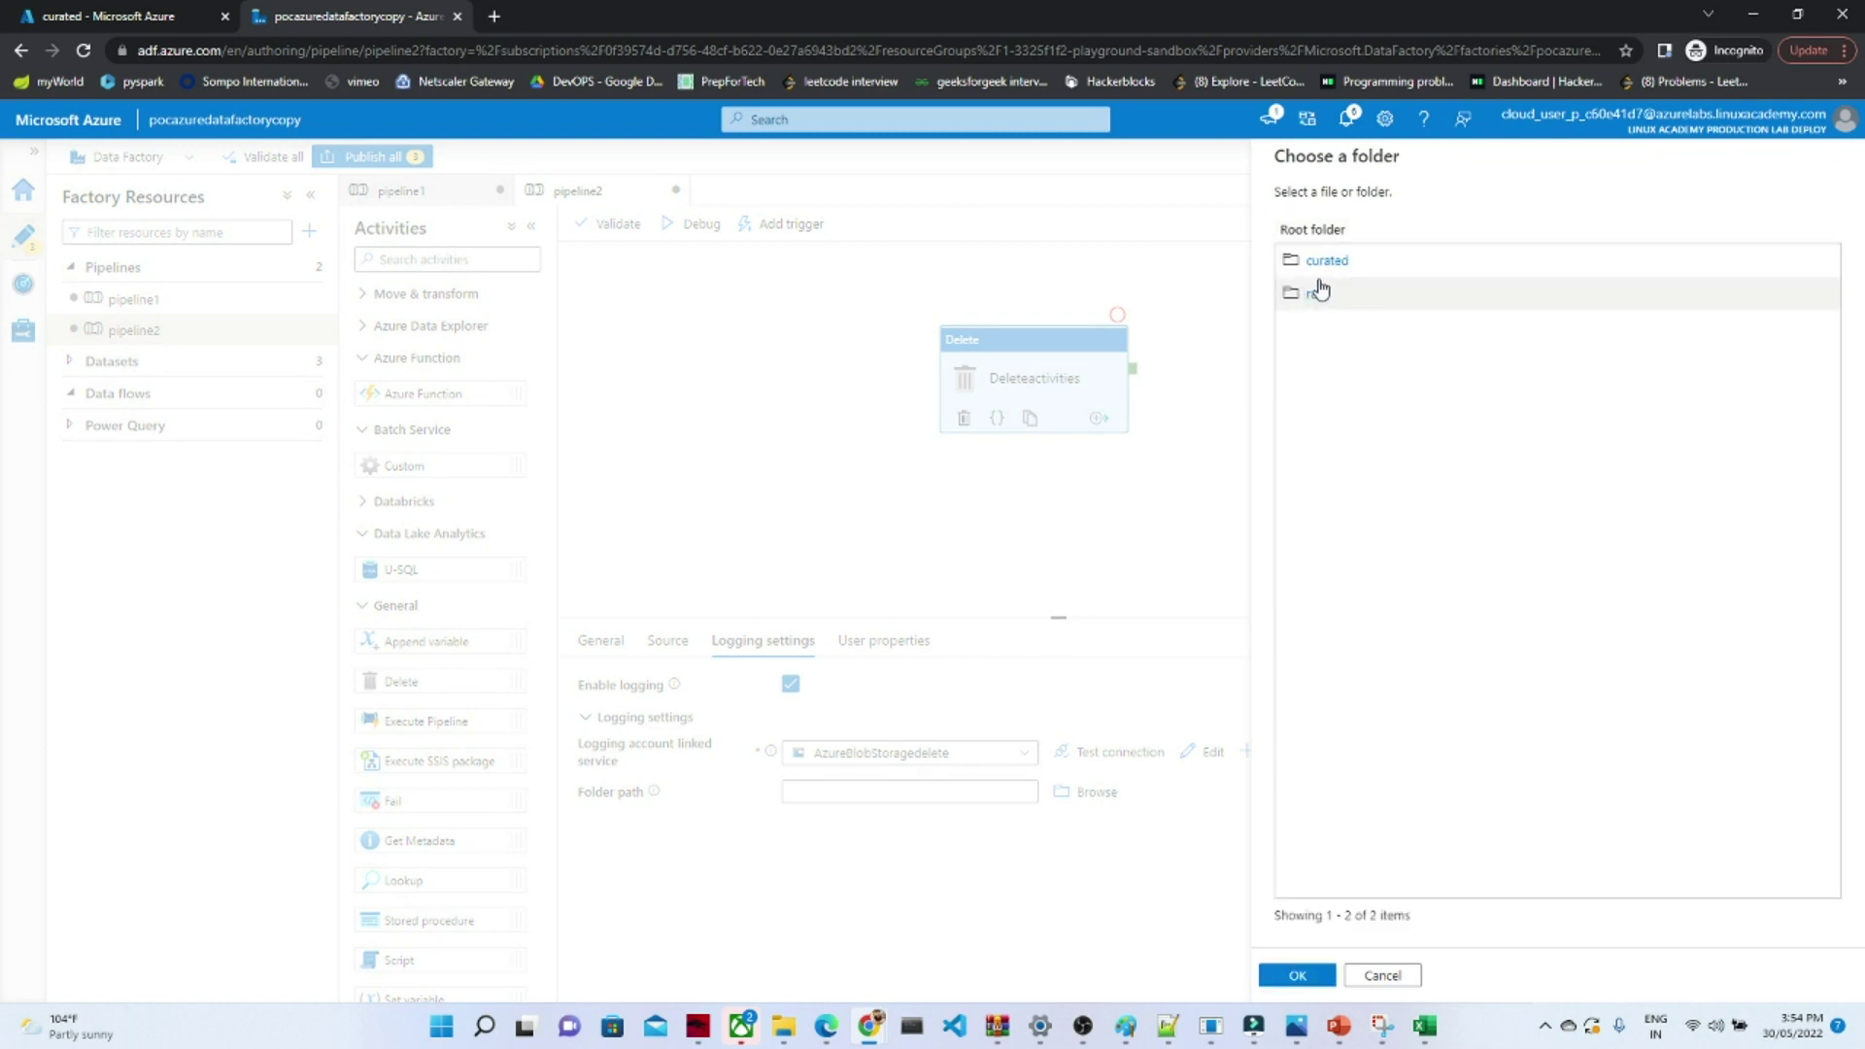
left_click(1328, 263)
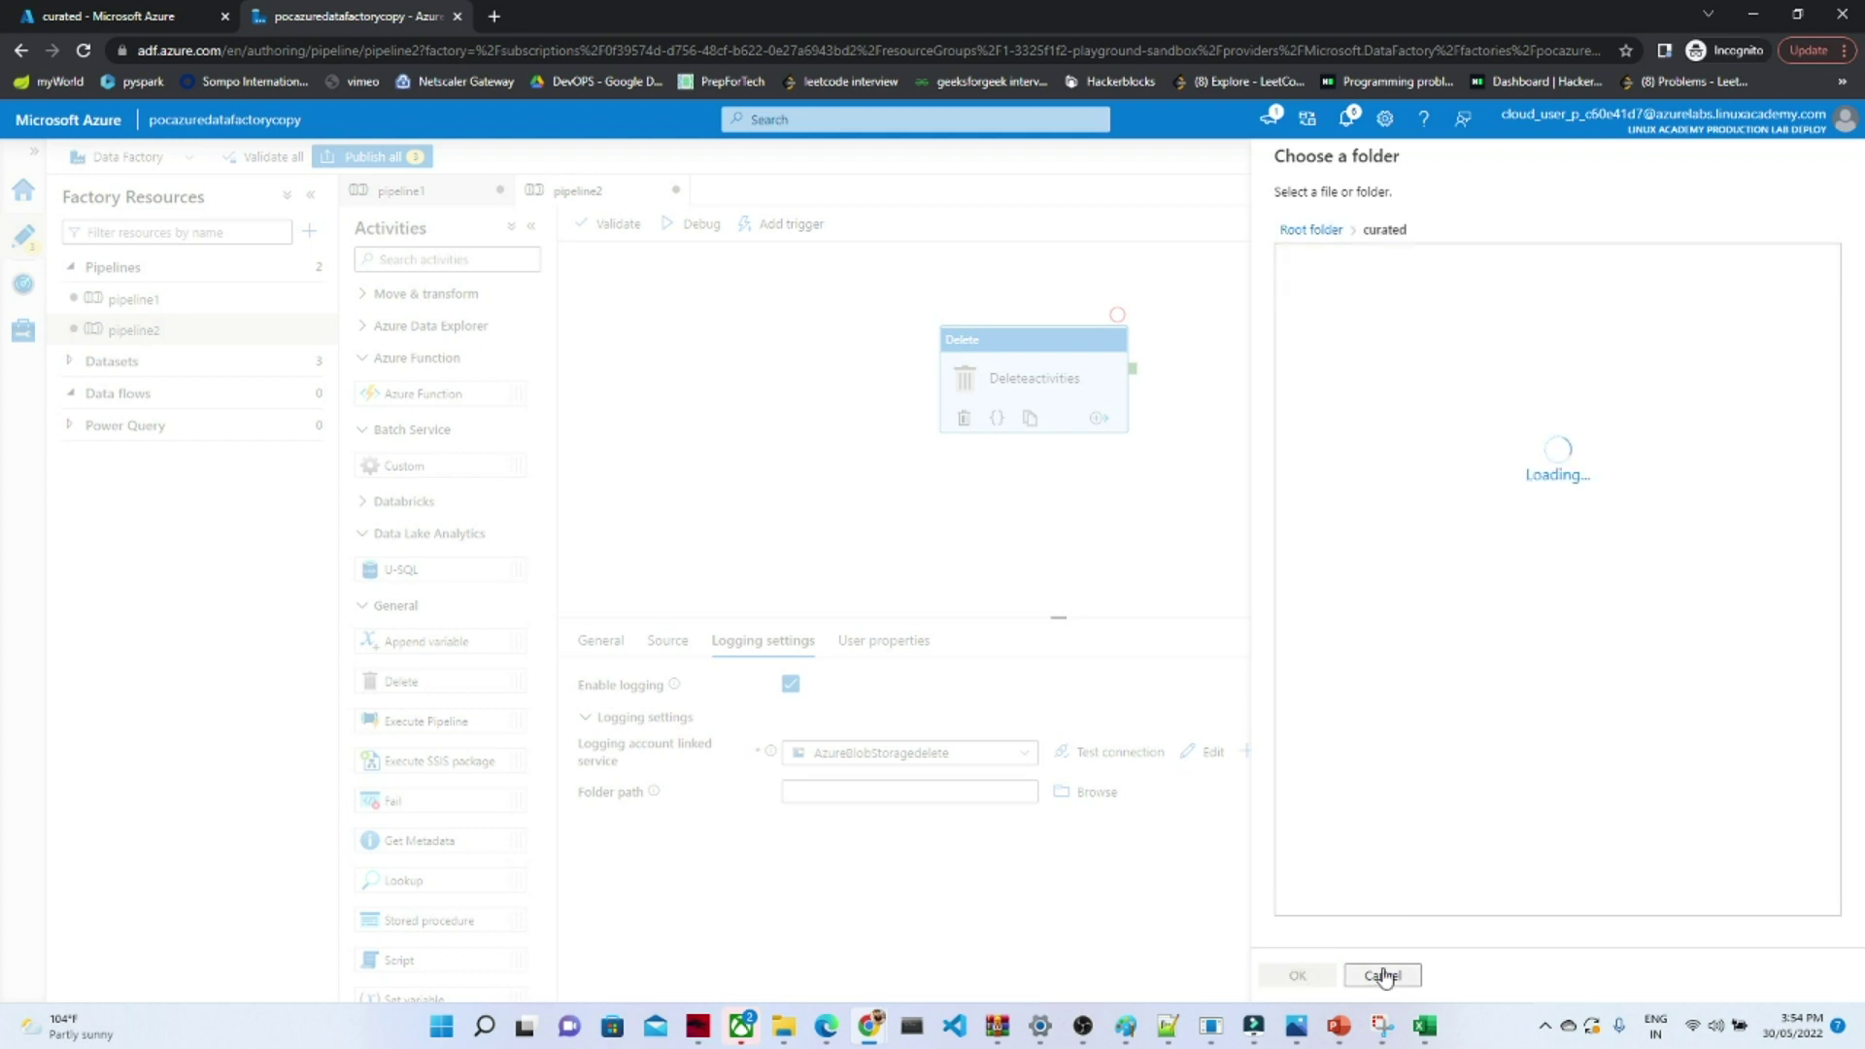
left_click(1309, 978)
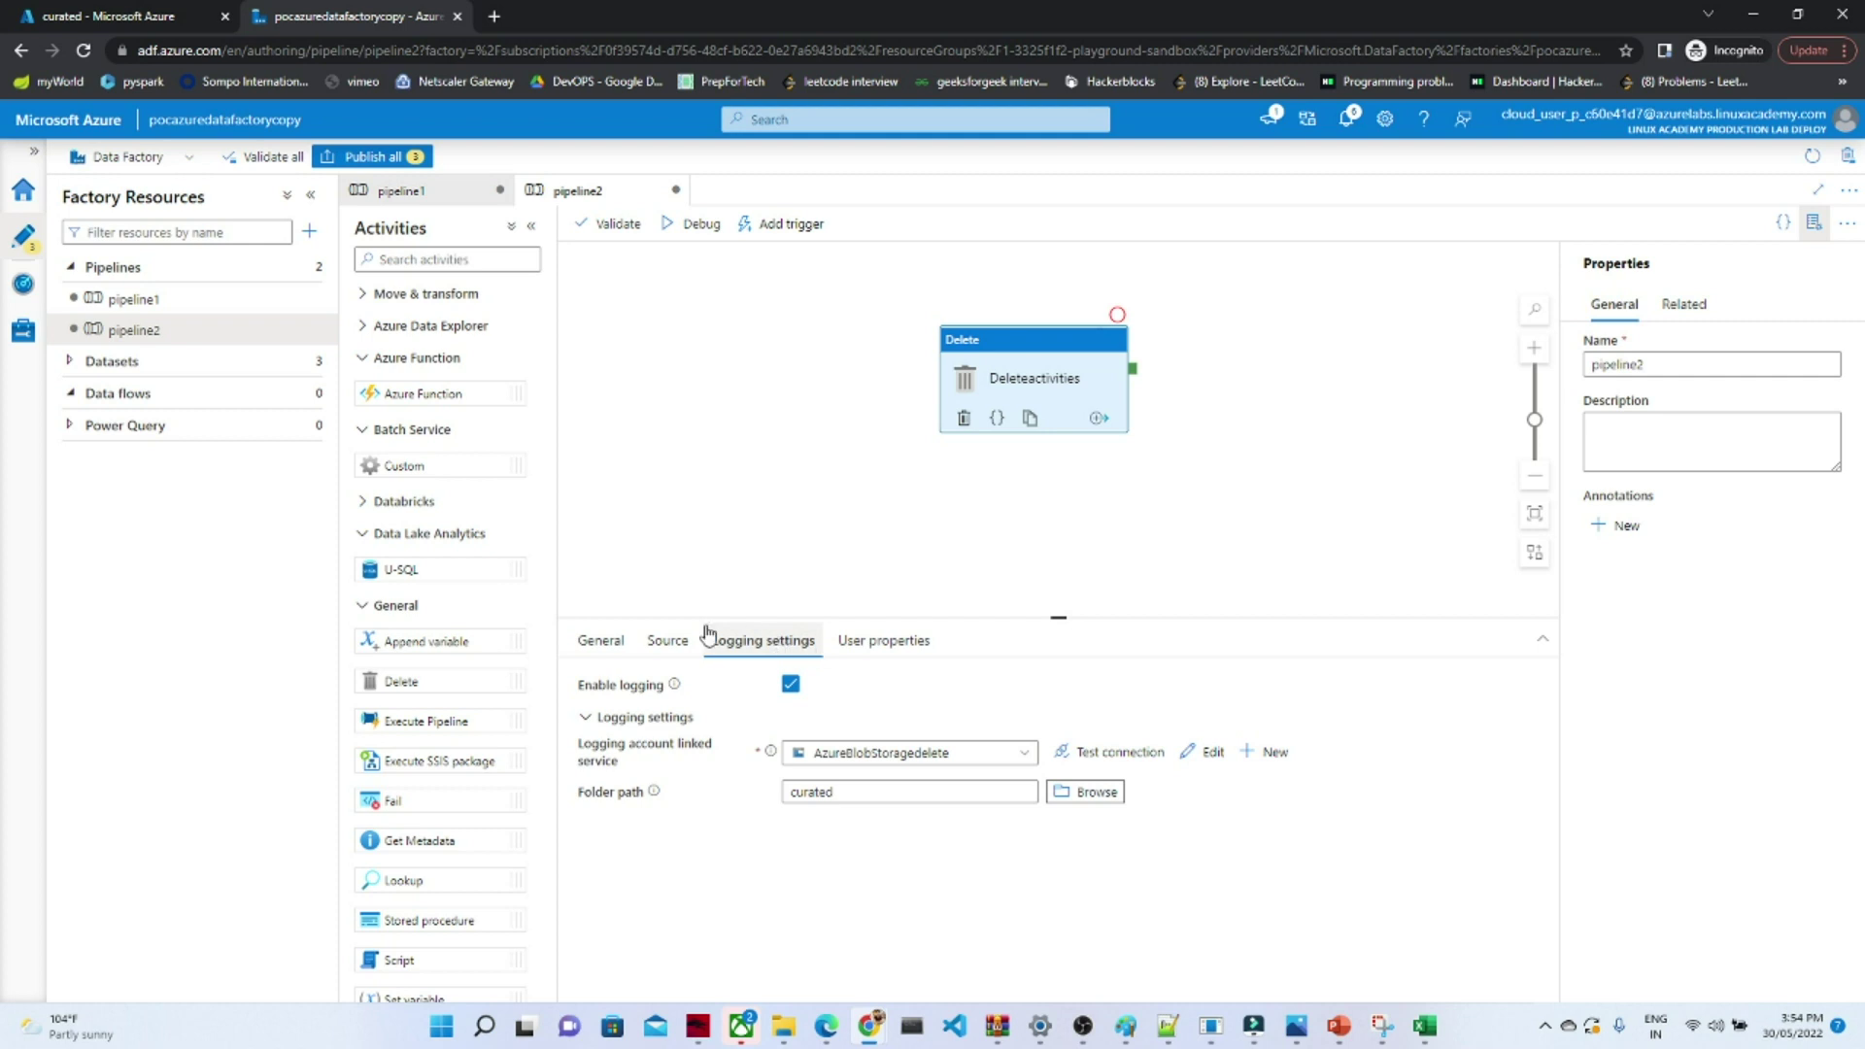
left_click(671, 645)
left_click(608, 645)
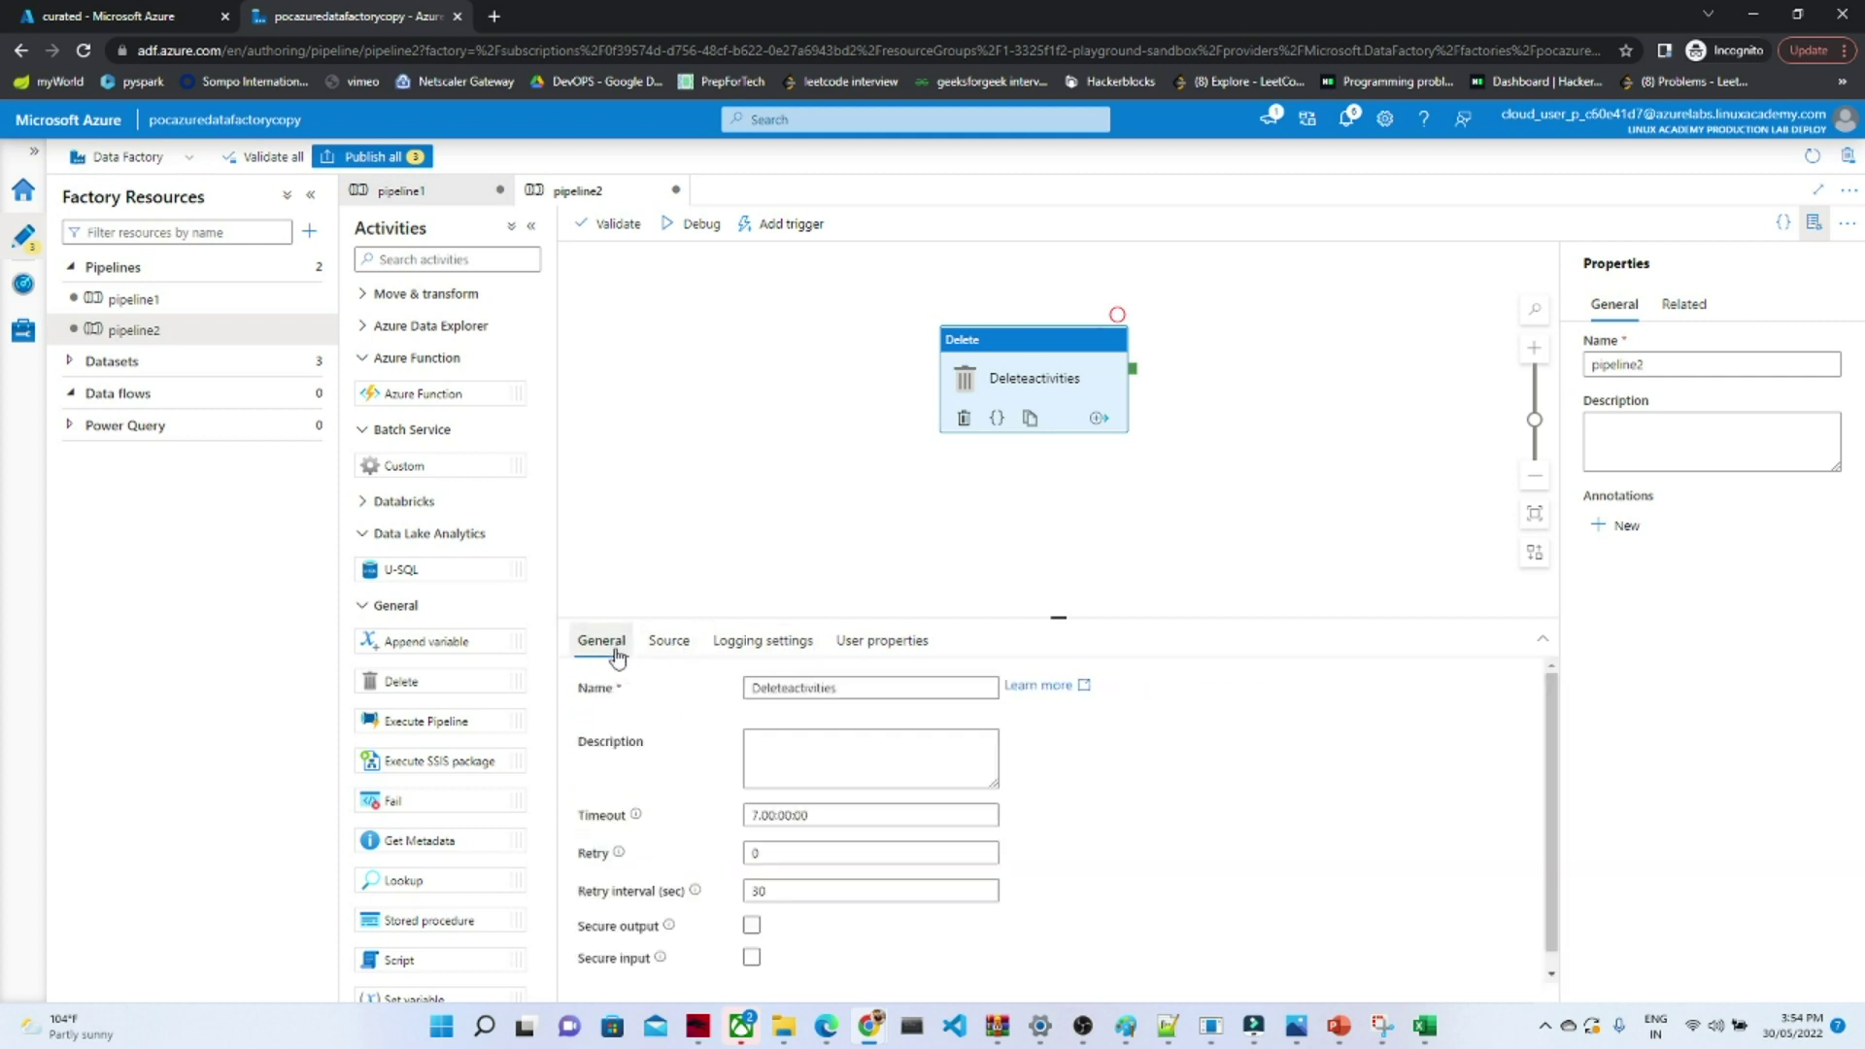
- Publish all pending changes and dismiss the Publishing completed notification
left_click(368, 158)
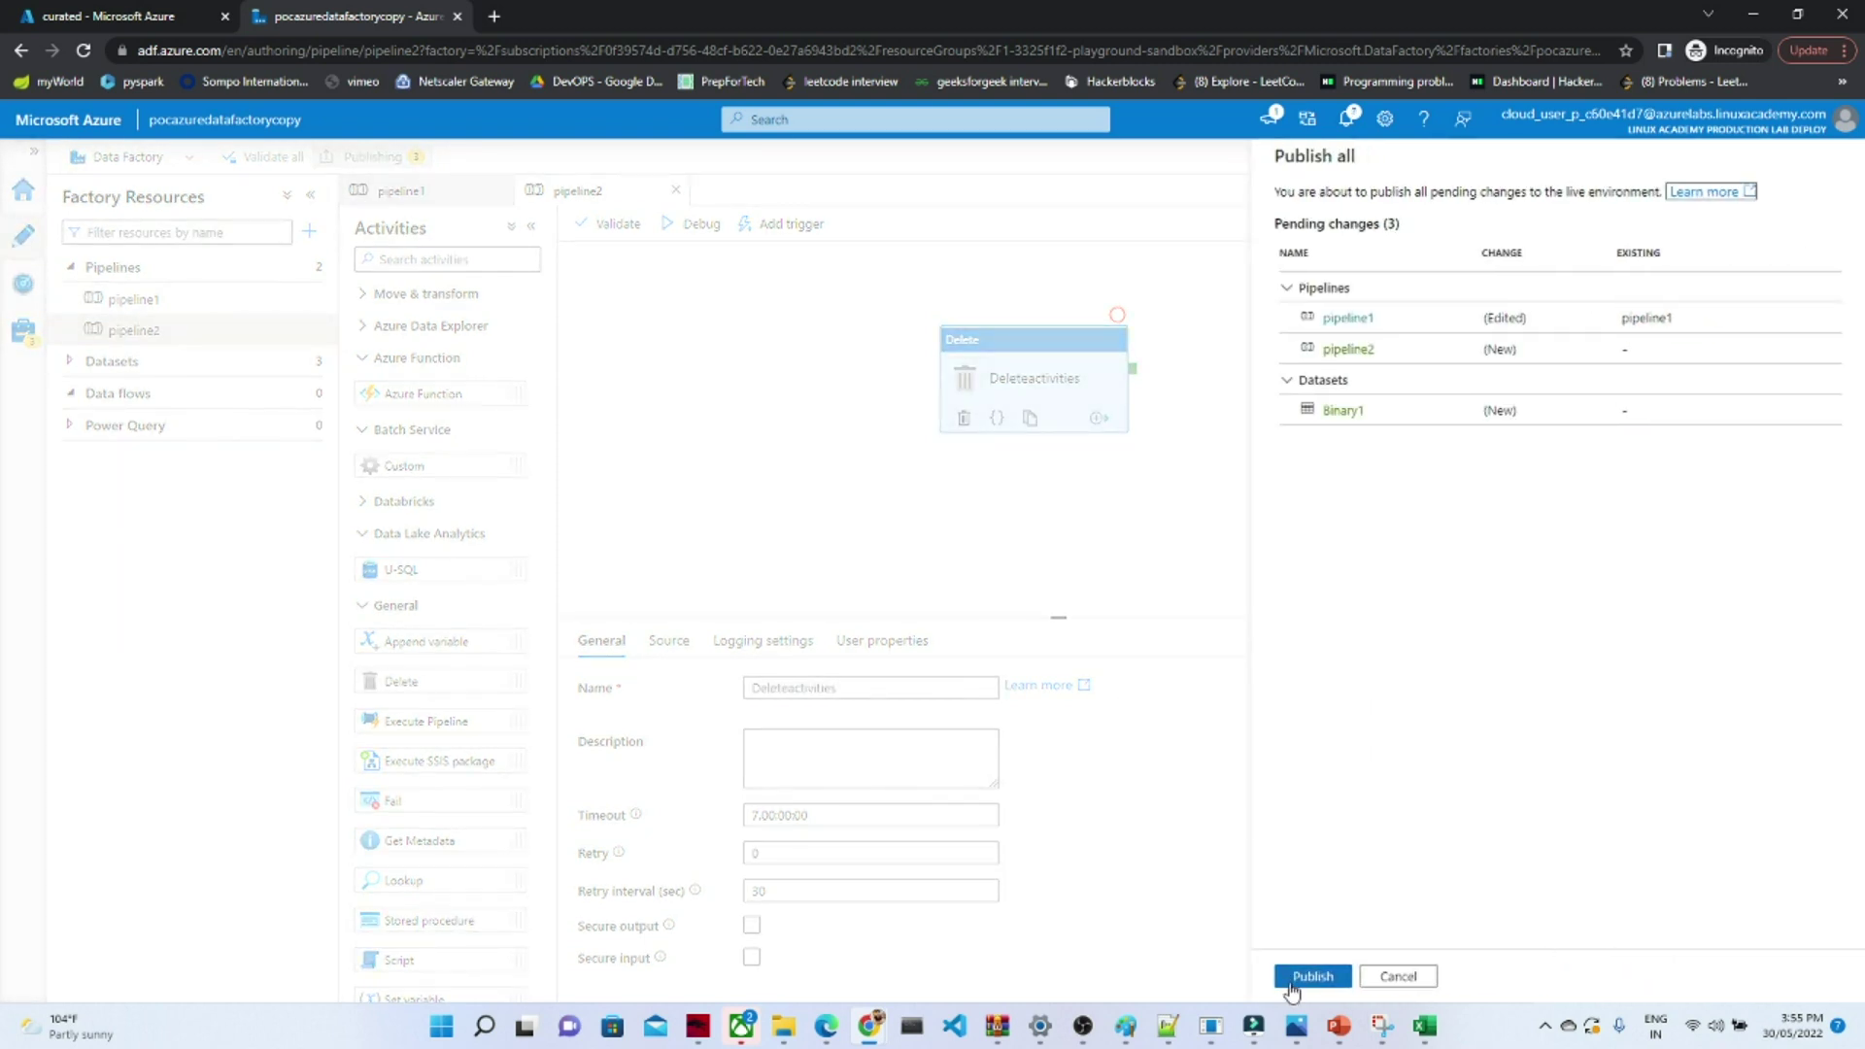
left_click(1313, 976)
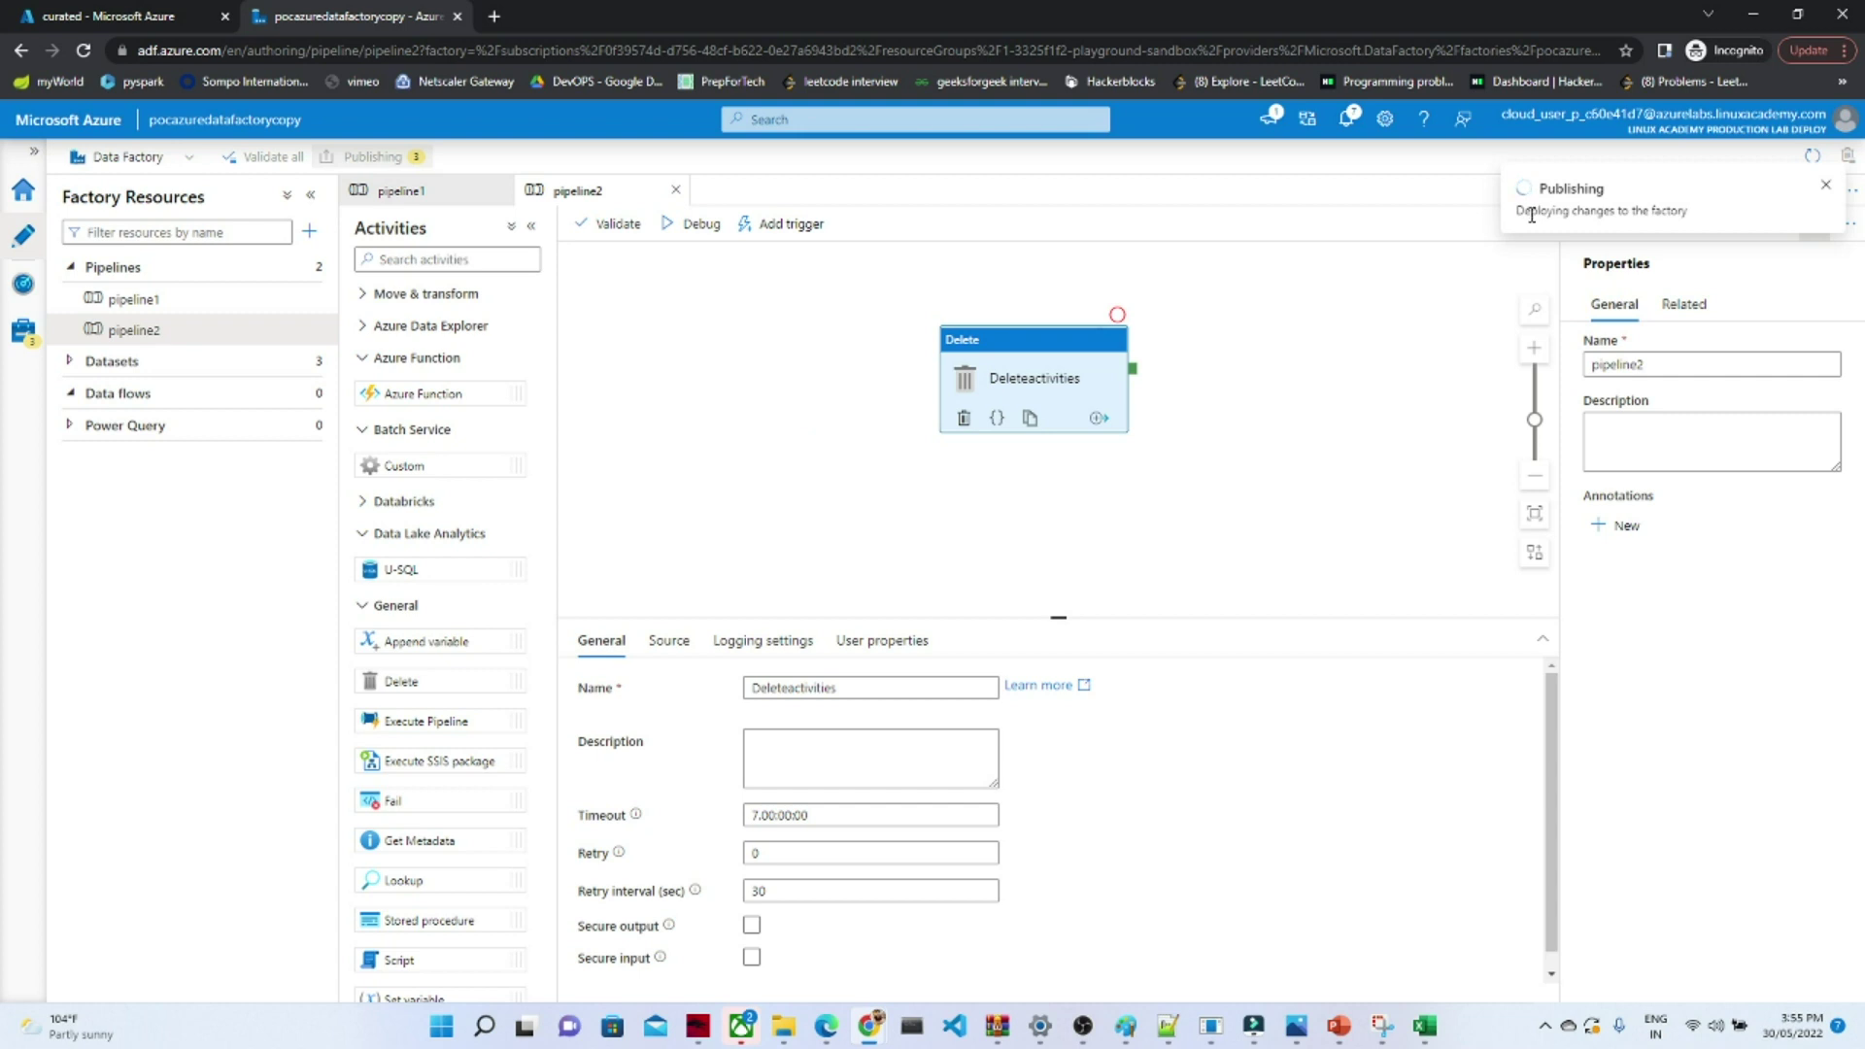
left_click(1346, 118)
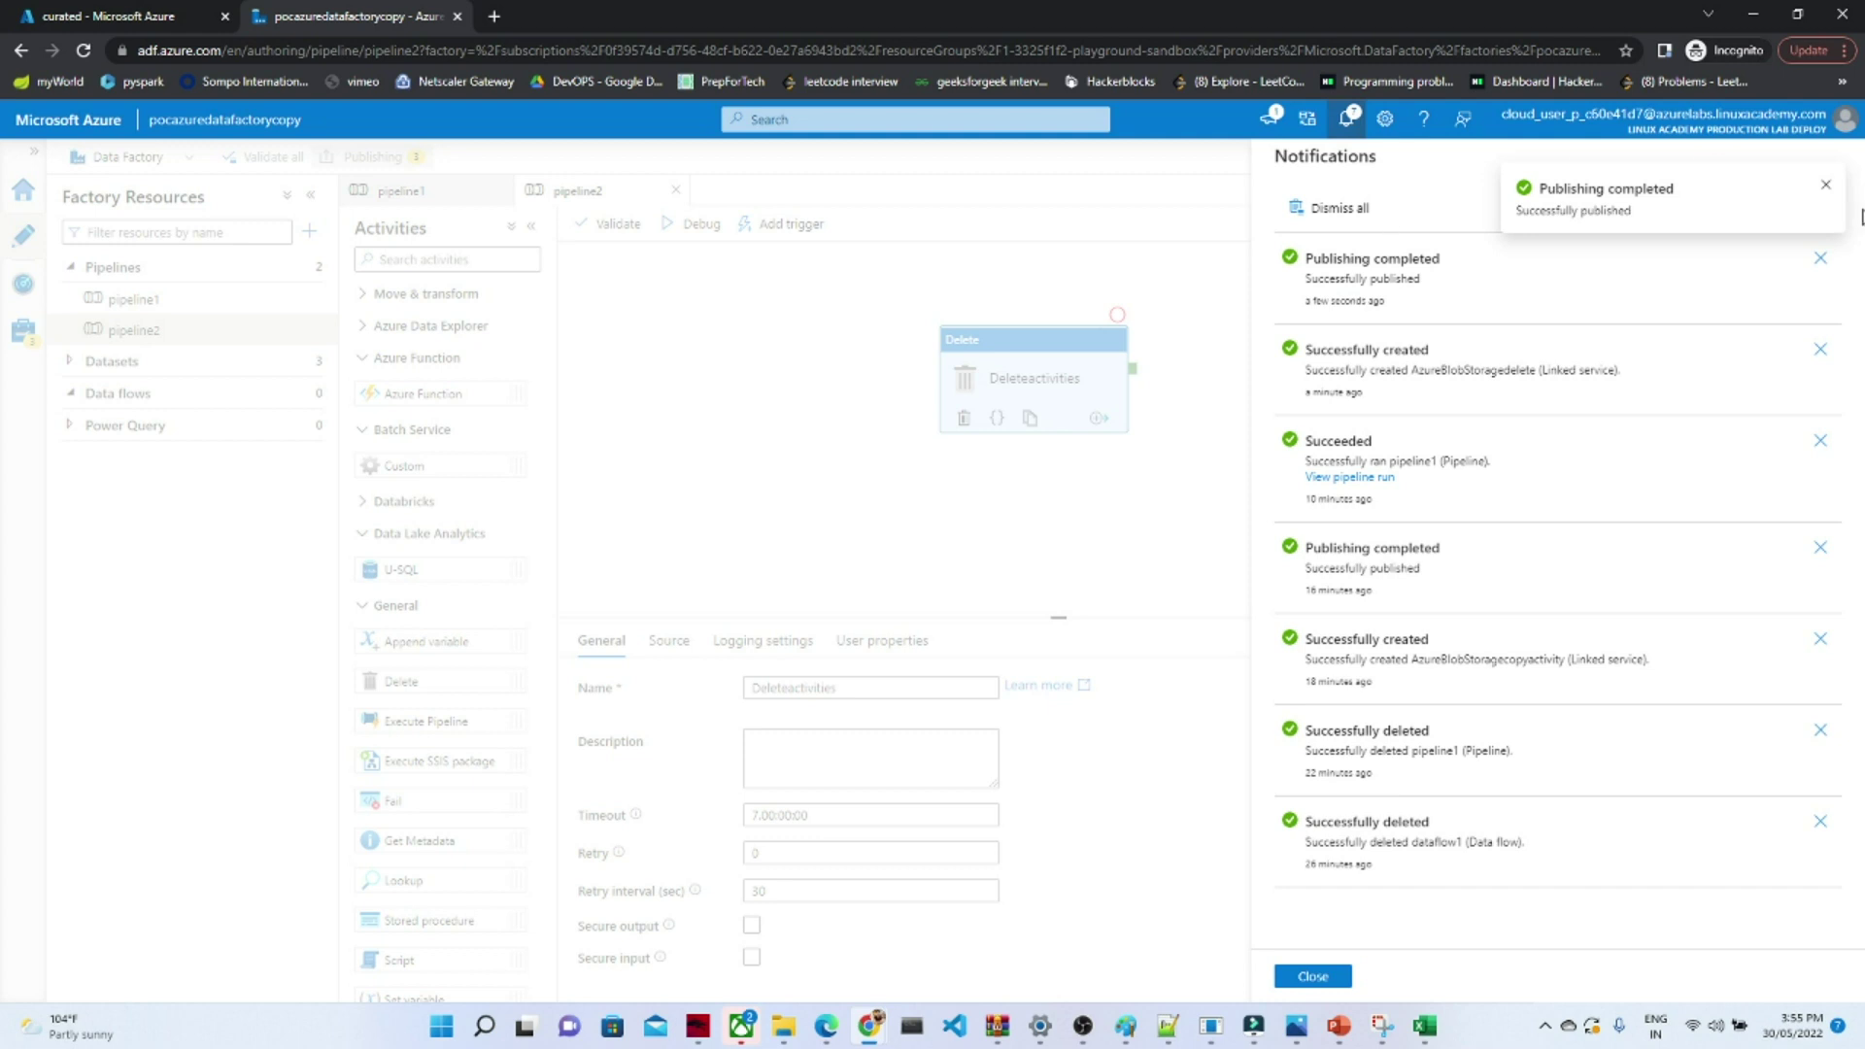
left_click(1826, 191)
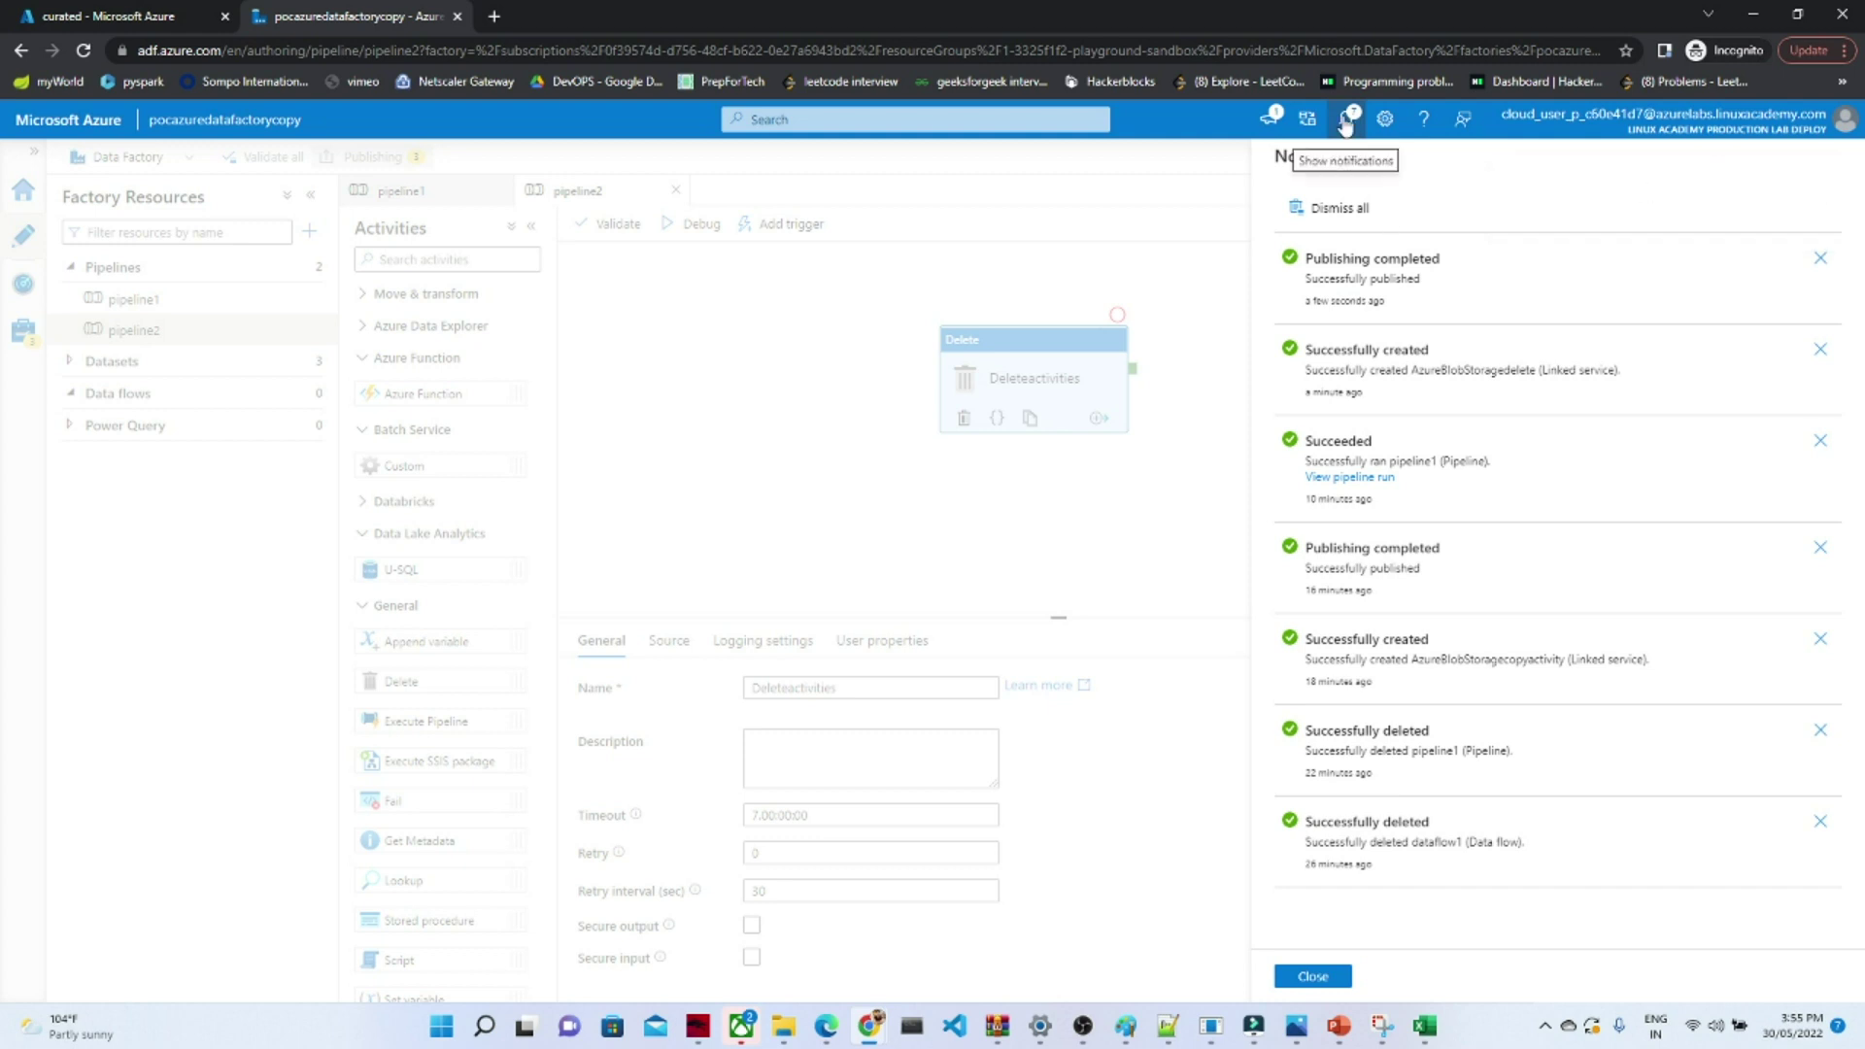
left_click(1347, 118)
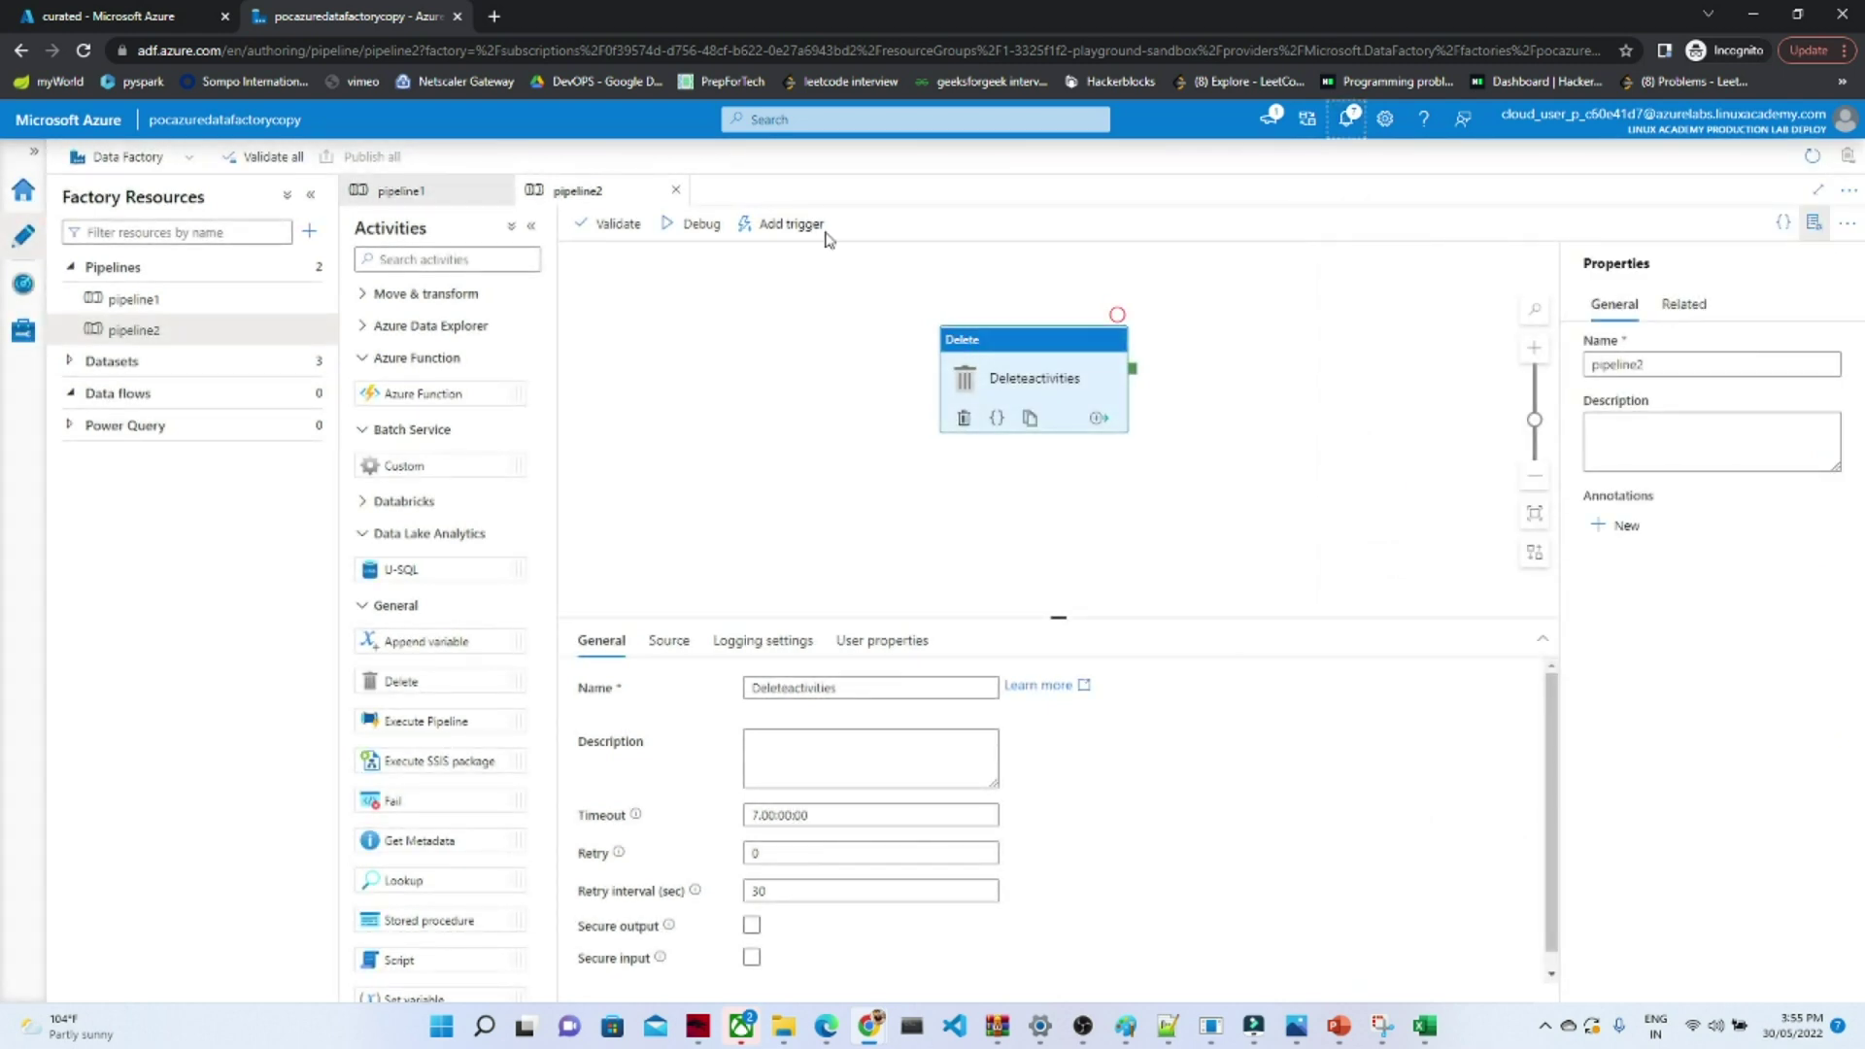
- Trigger pipeline2 now, check the run notification, and view it in Monitor's pipeline runs
left_click(773, 224)
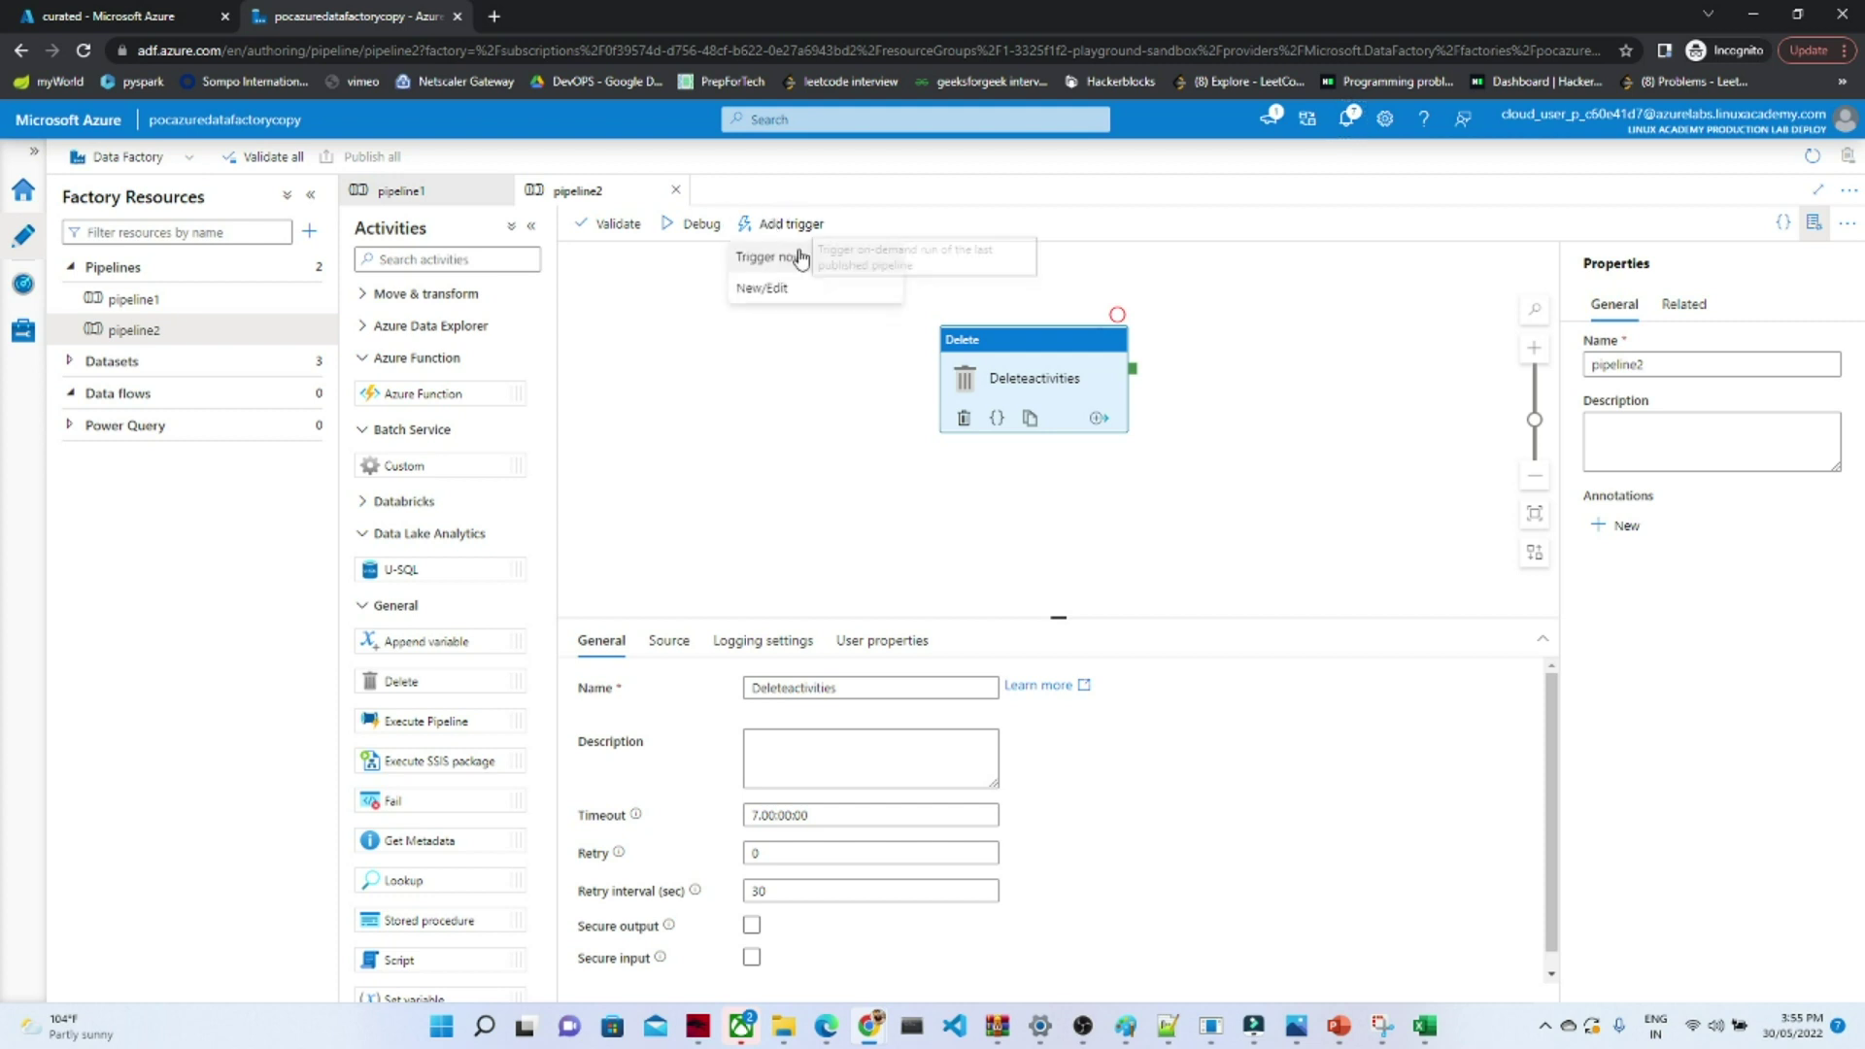
left_click(769, 257)
left_click(1343, 978)
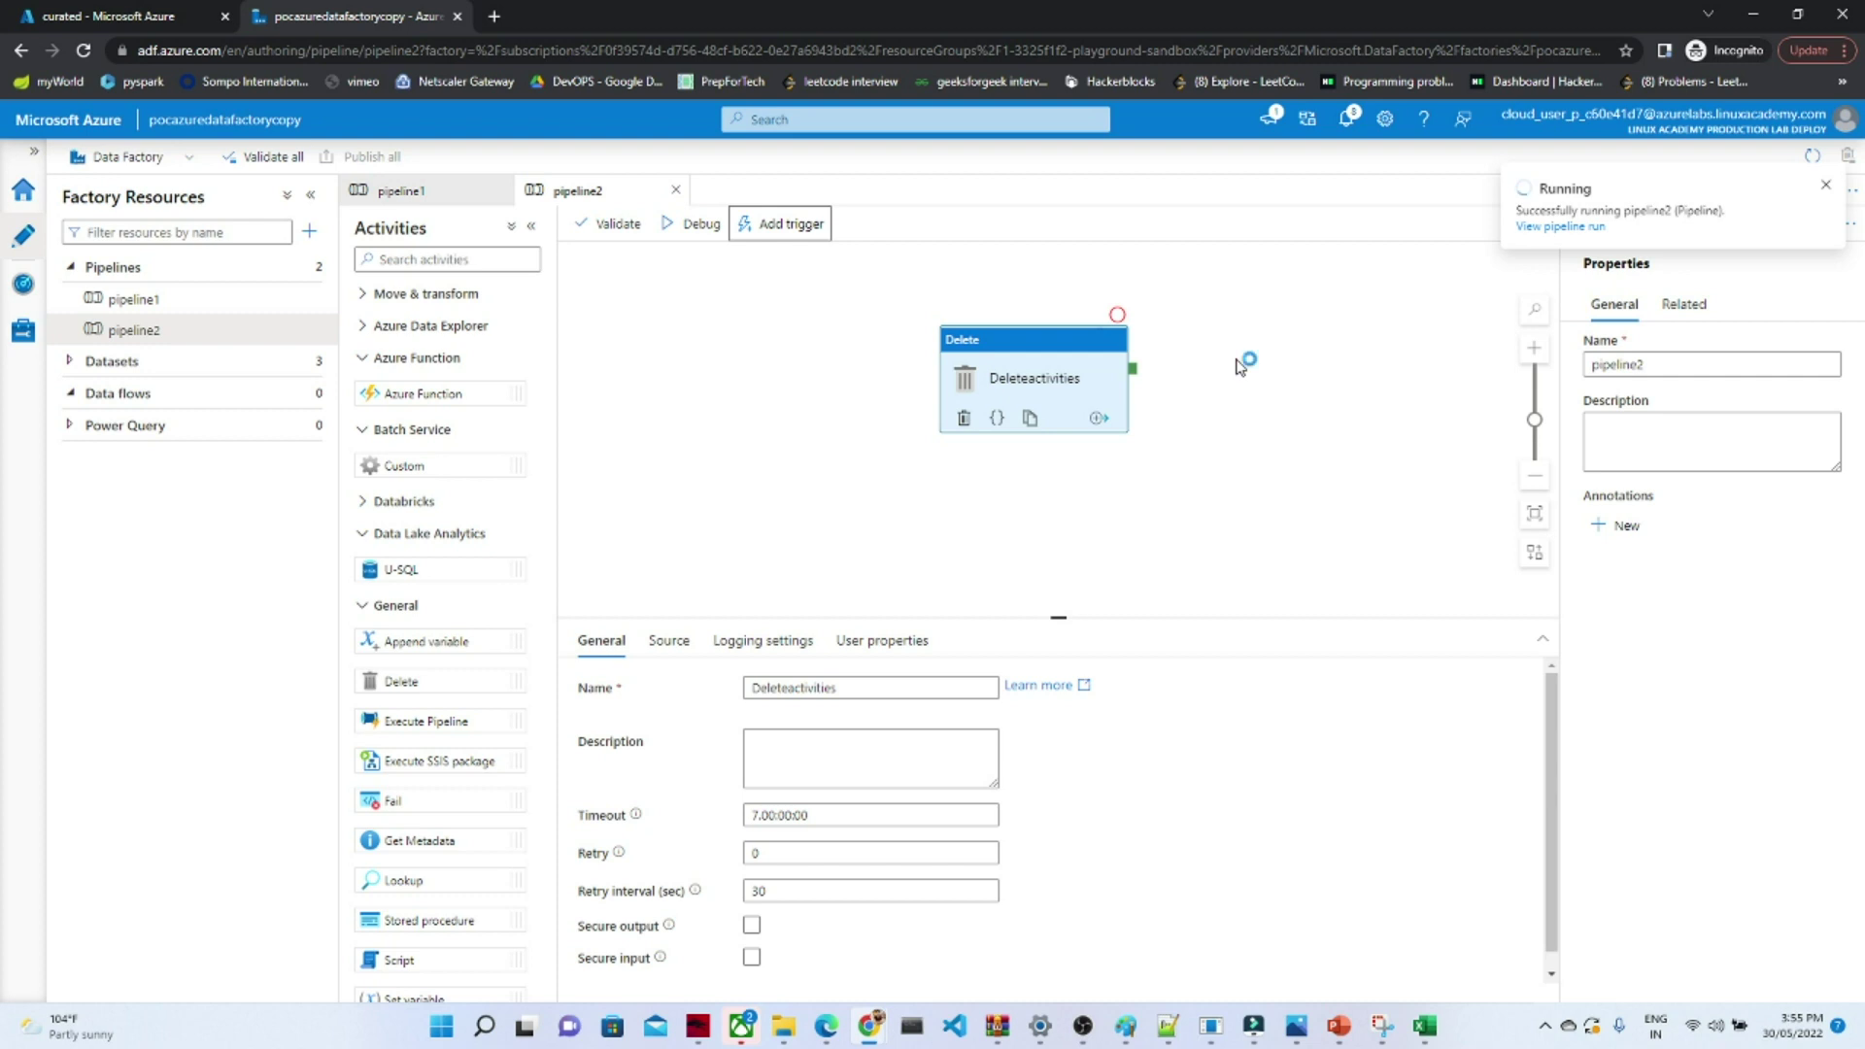
left_click(1348, 118)
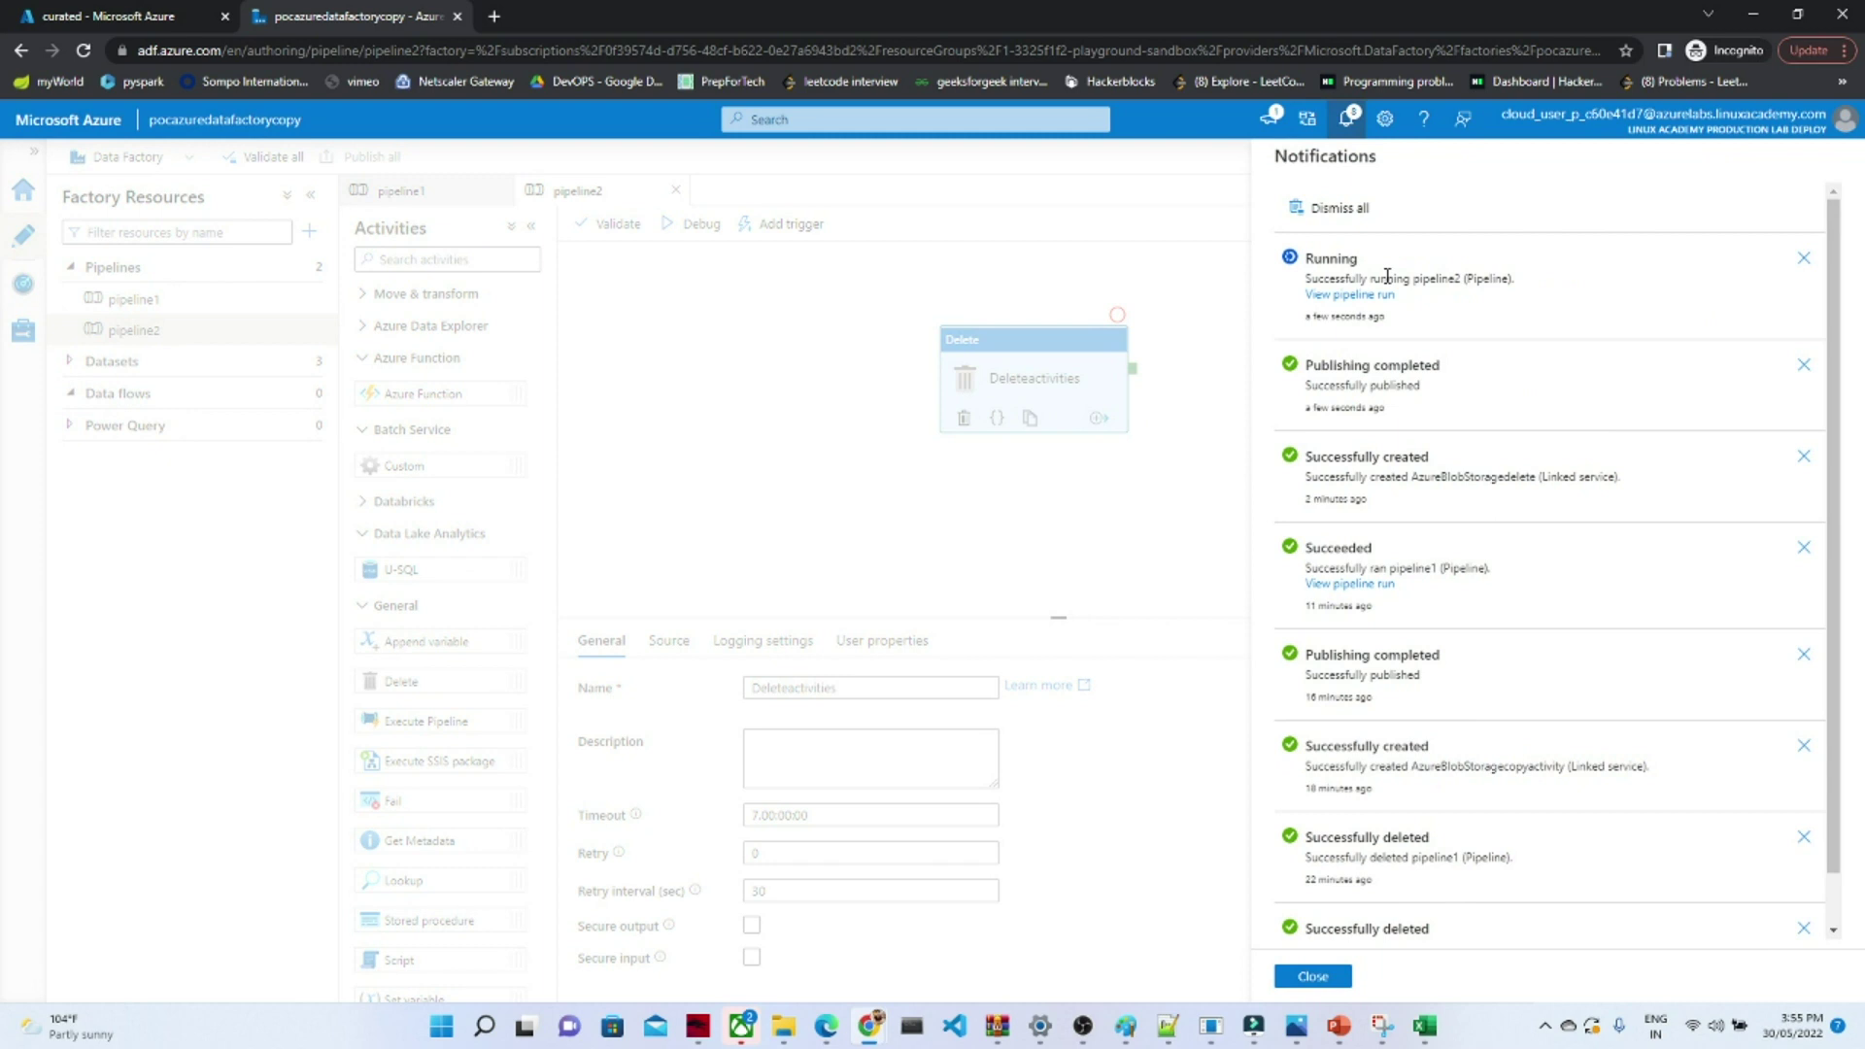
left_click(1308, 979)
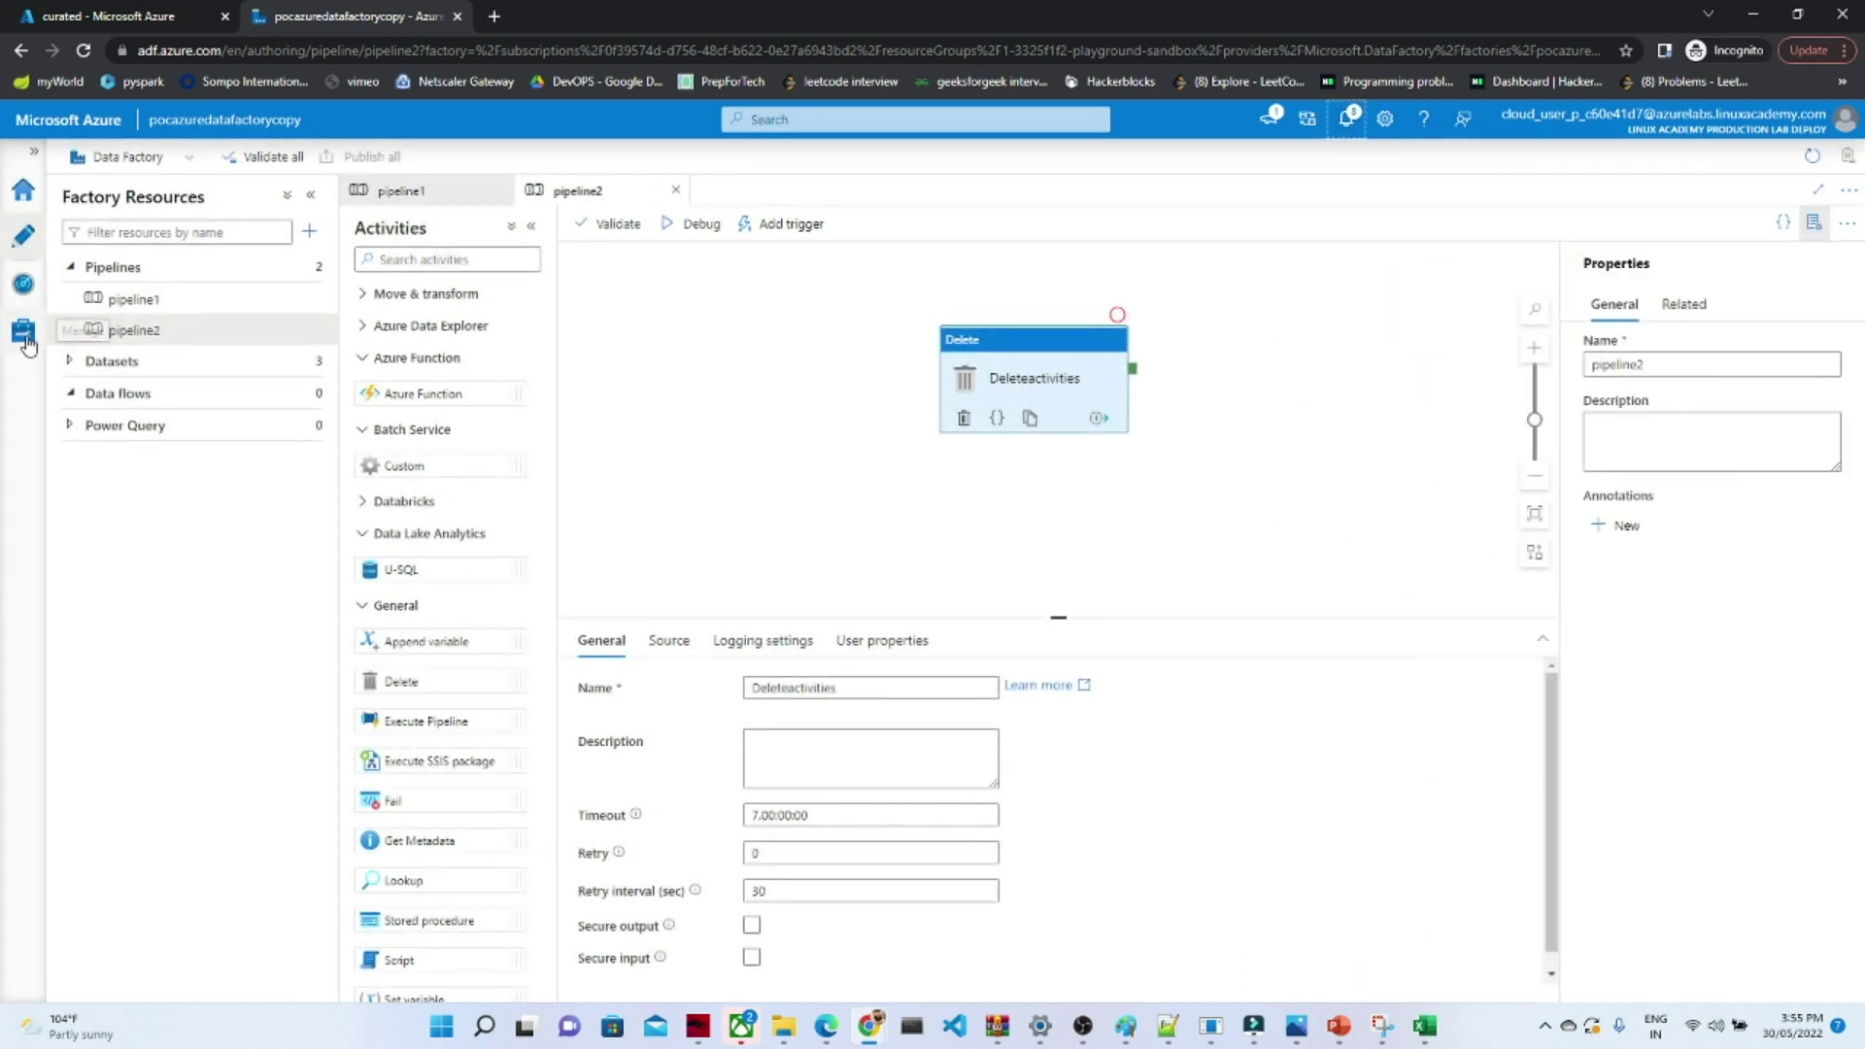
left_click(20, 287)
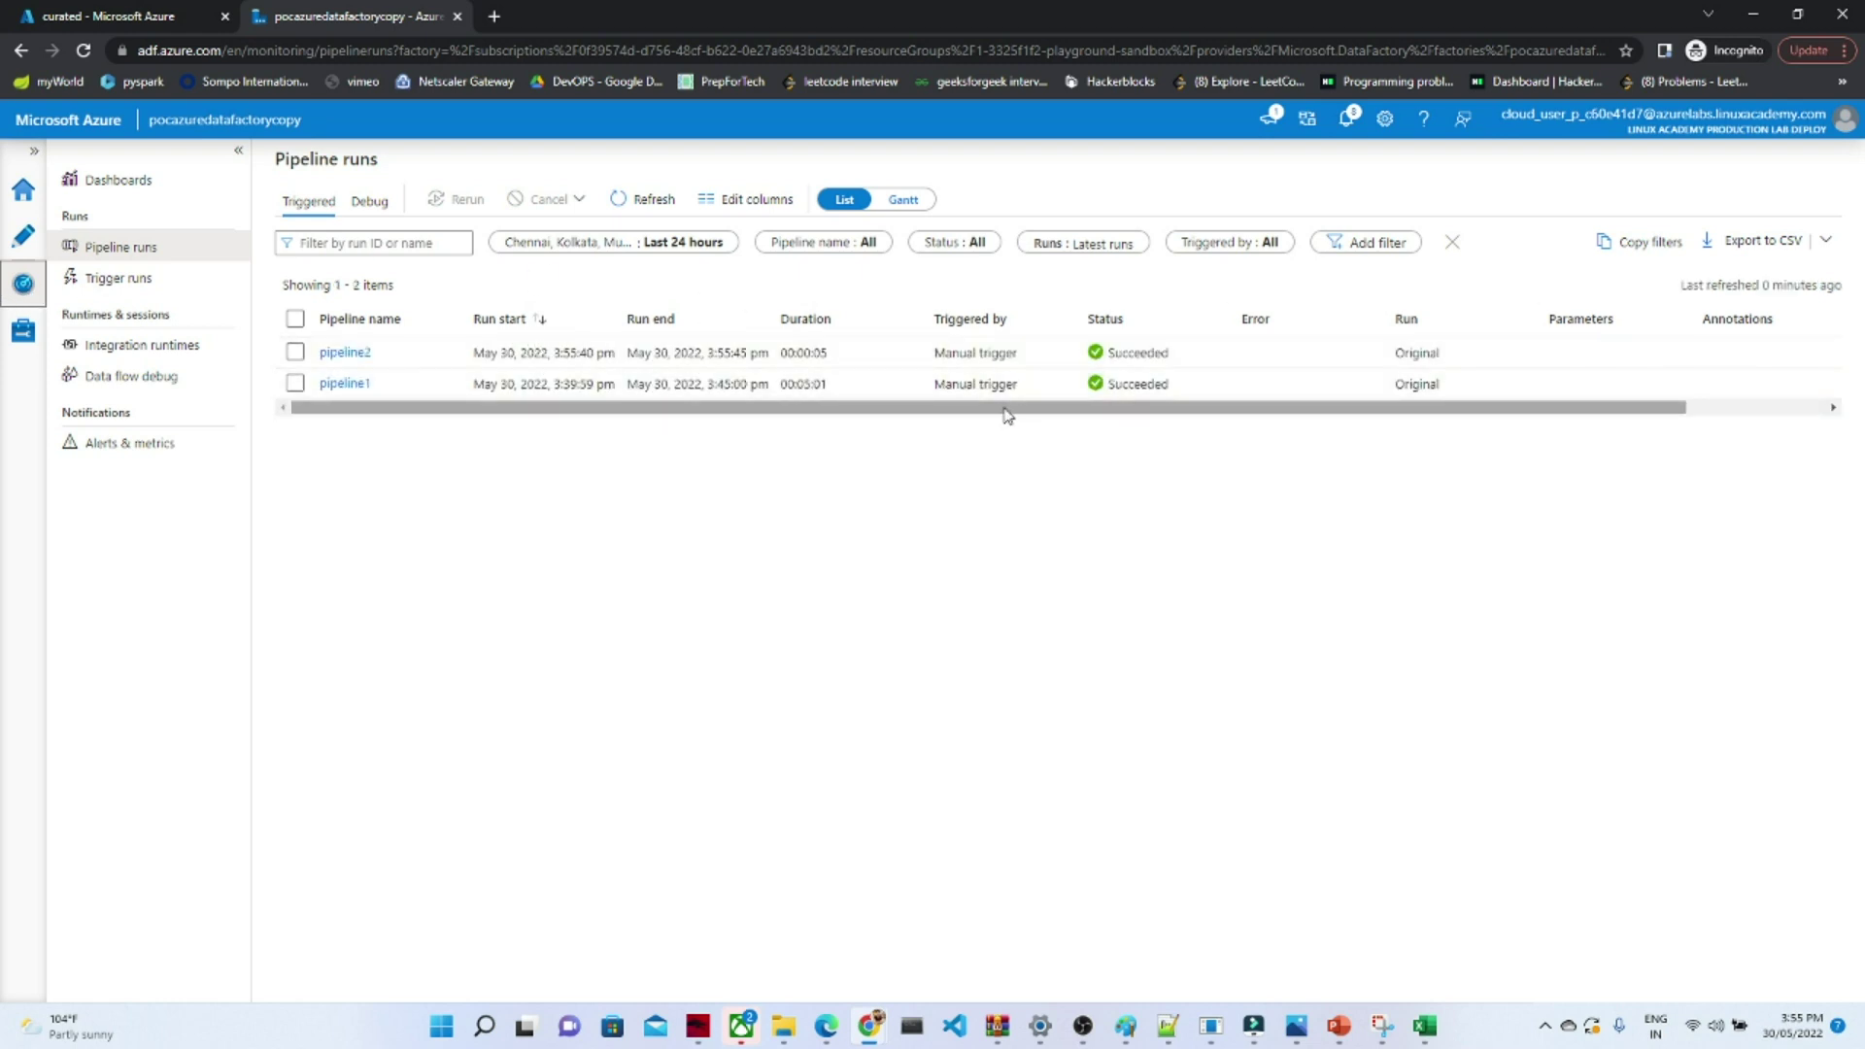
- Inspect blobstorage075's raw and curated containers for the new output folder, then return to Data Factory
left_click_drag(1006, 416, 836, 432)
left_click(60, 14)
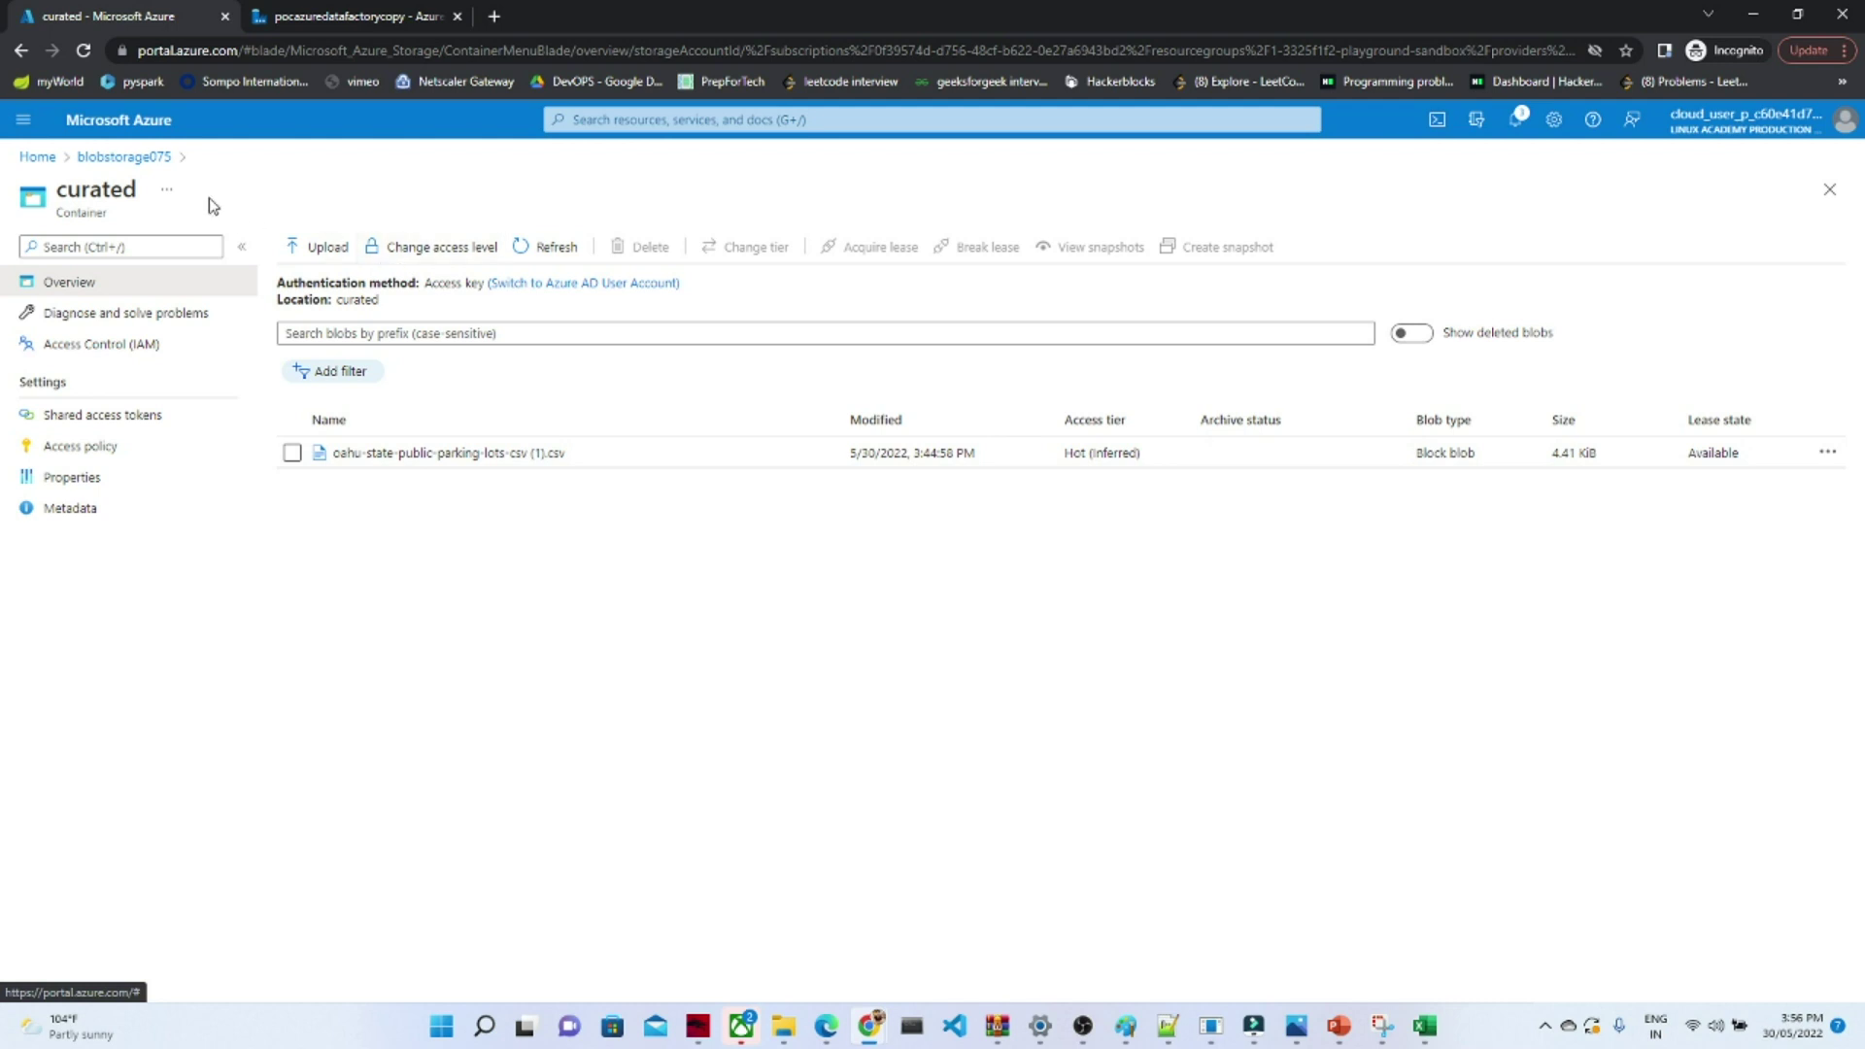
left_click(134, 158)
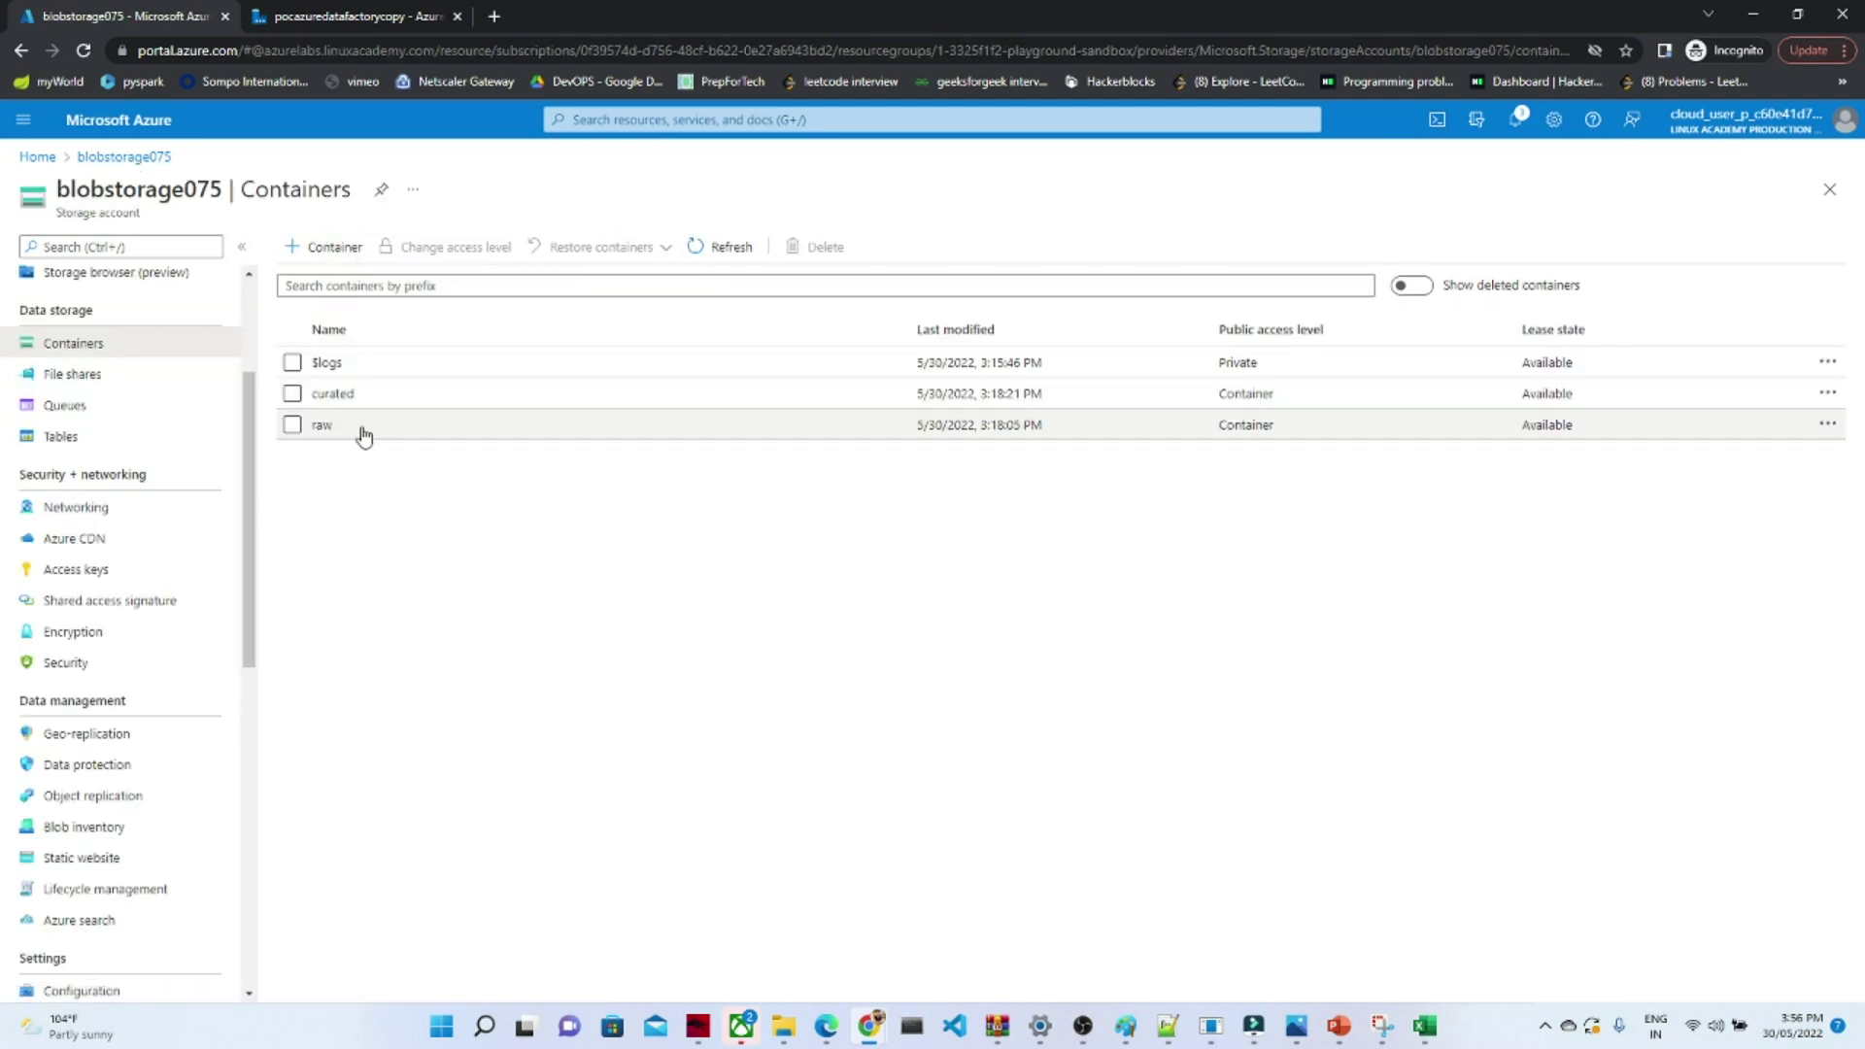
left_click(322, 428)
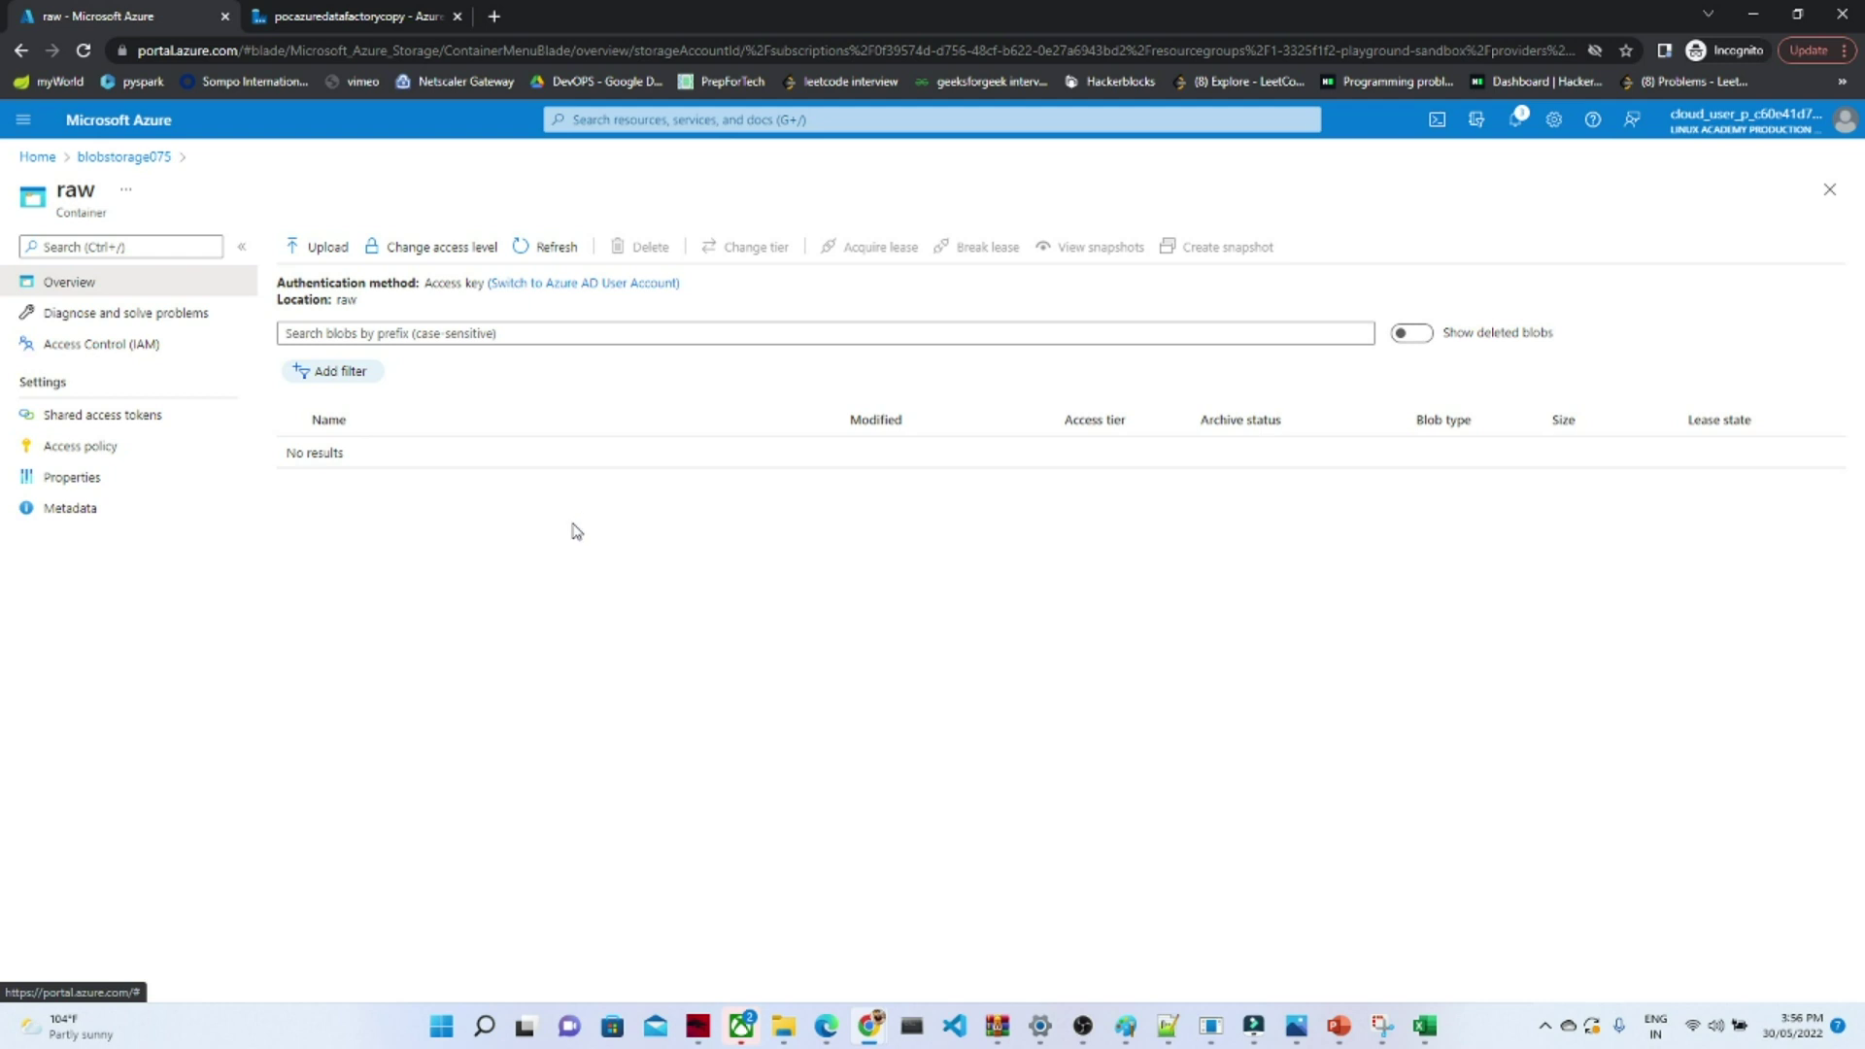
left_click(142, 161)
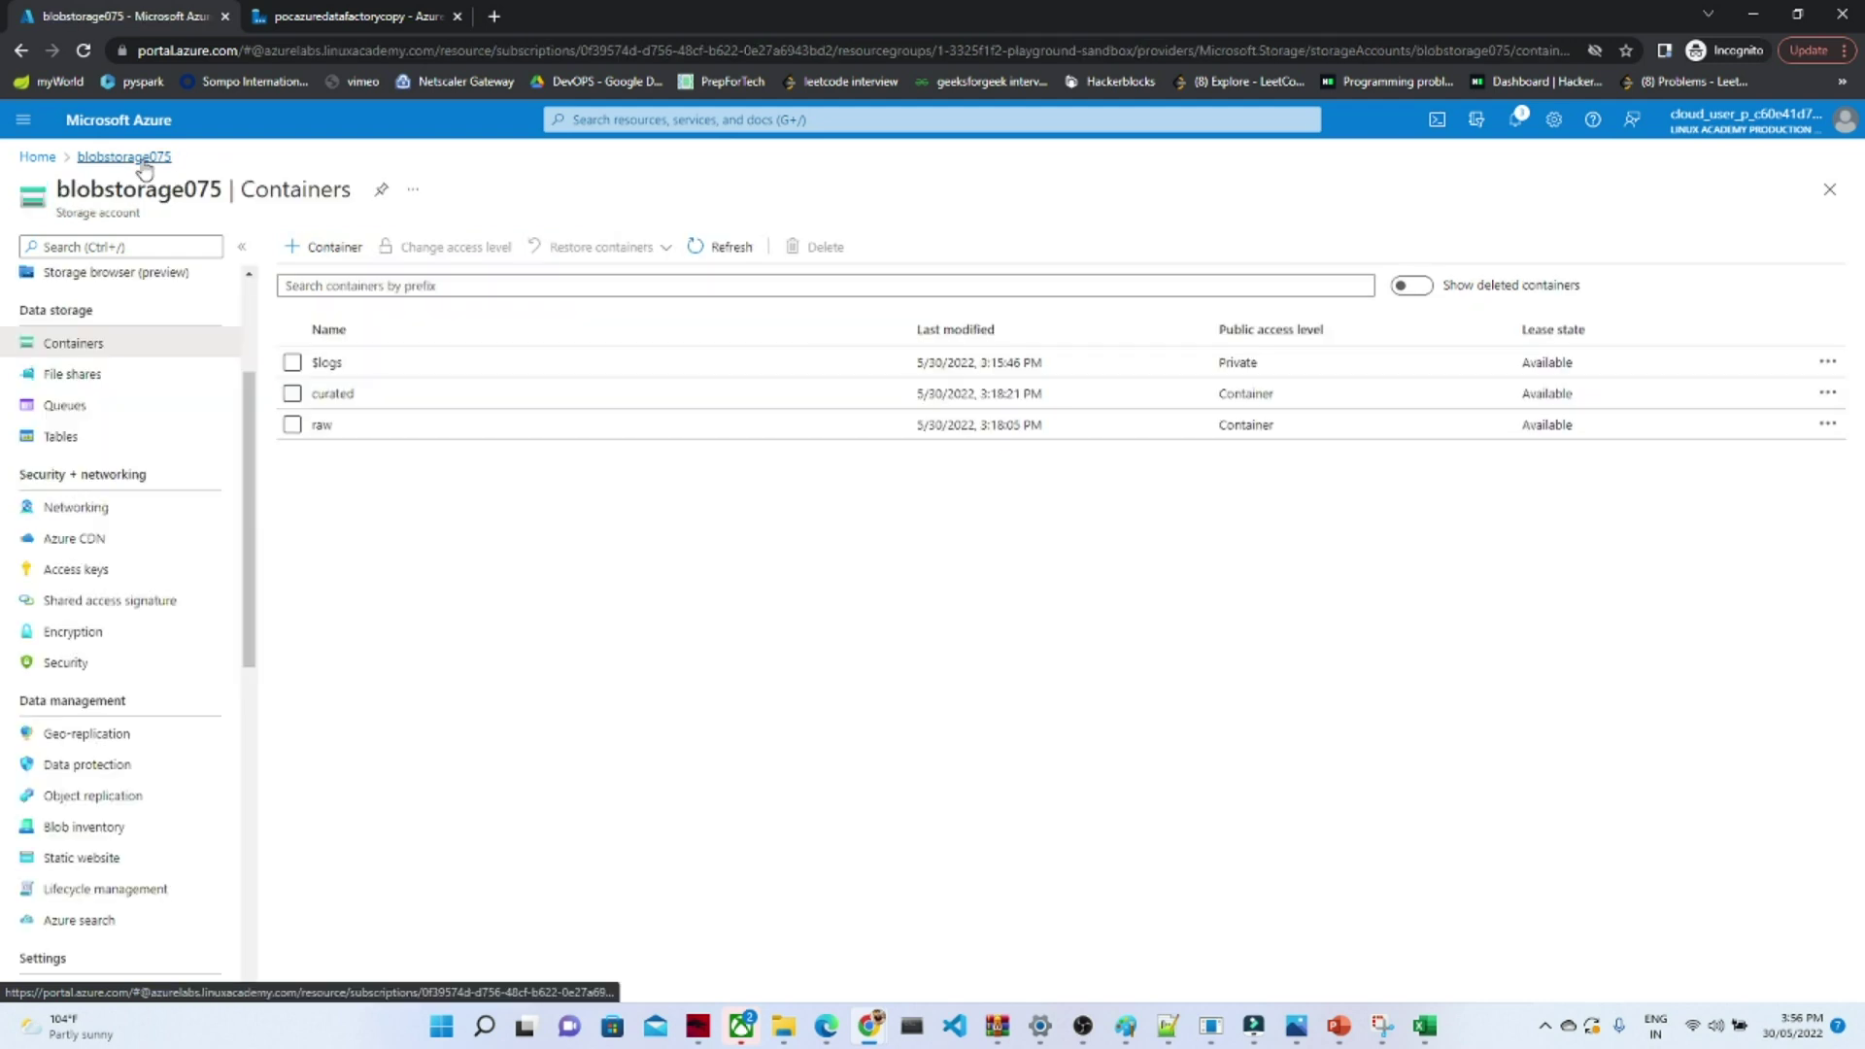
left_click(333, 393)
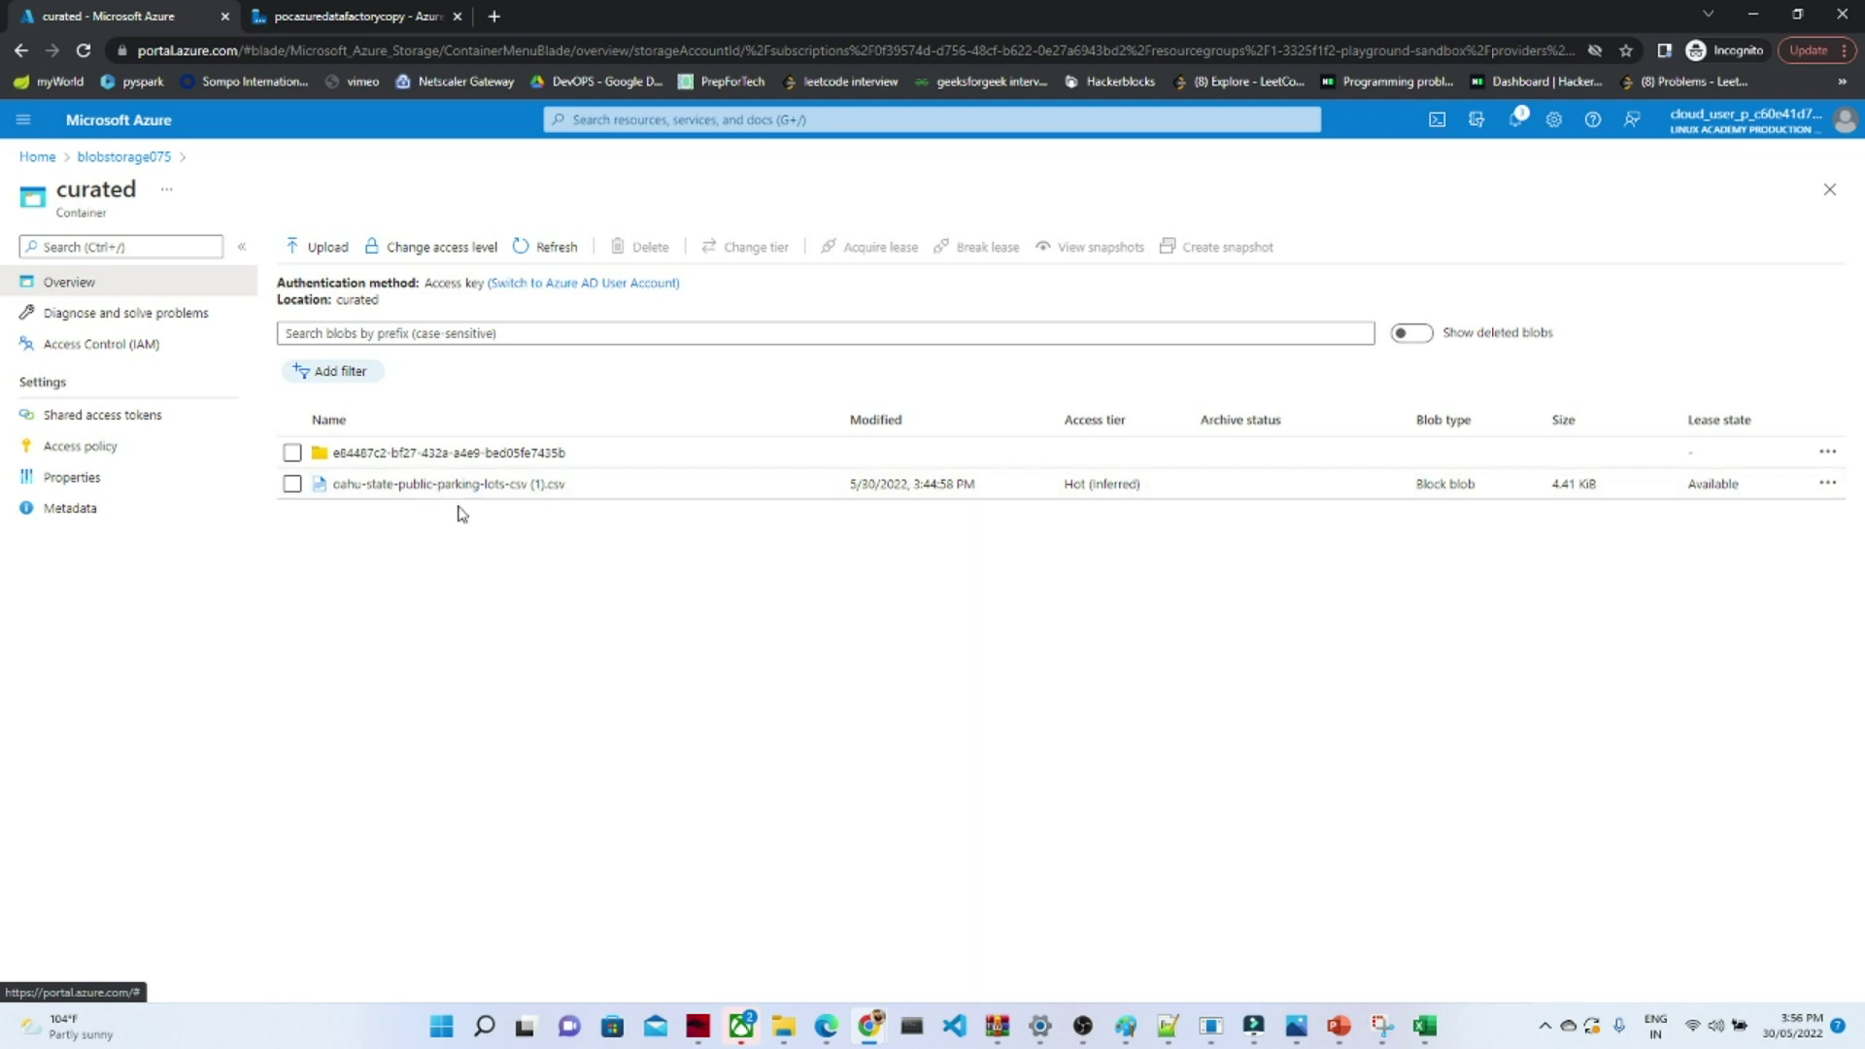
left_click(442, 455)
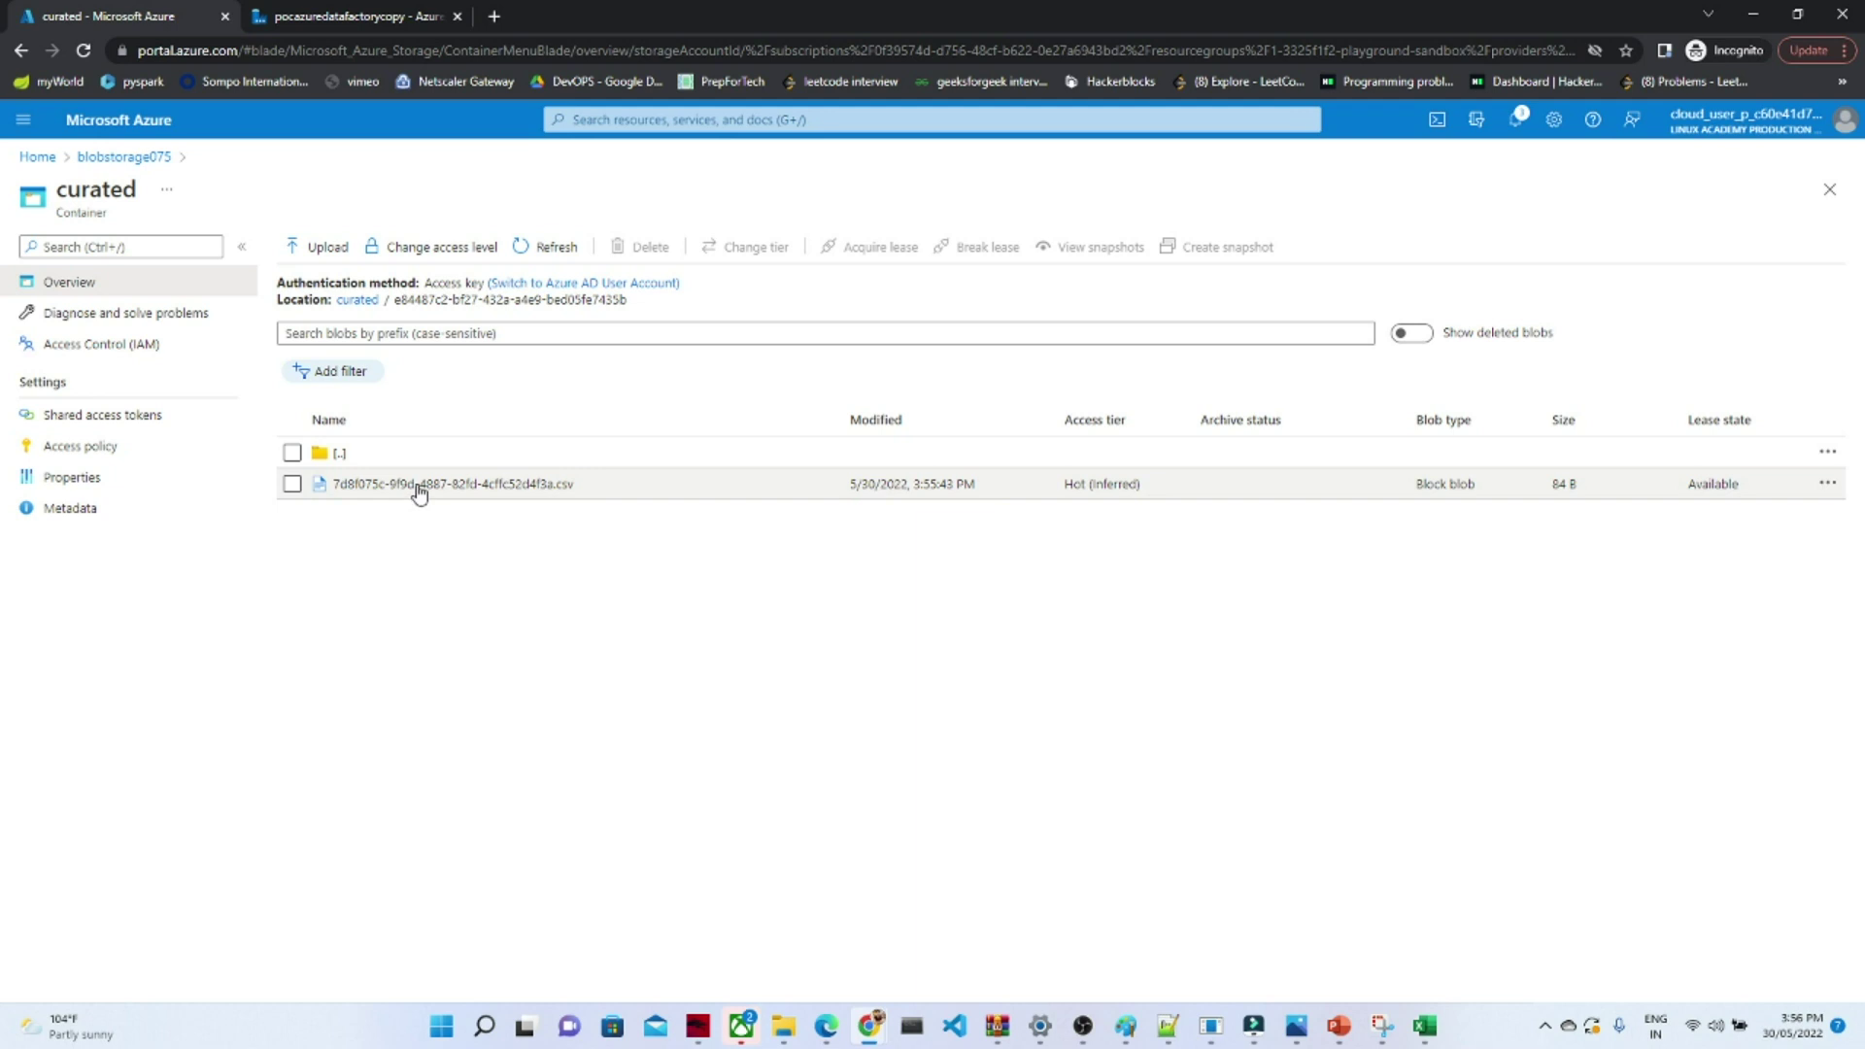
left_click(123, 157)
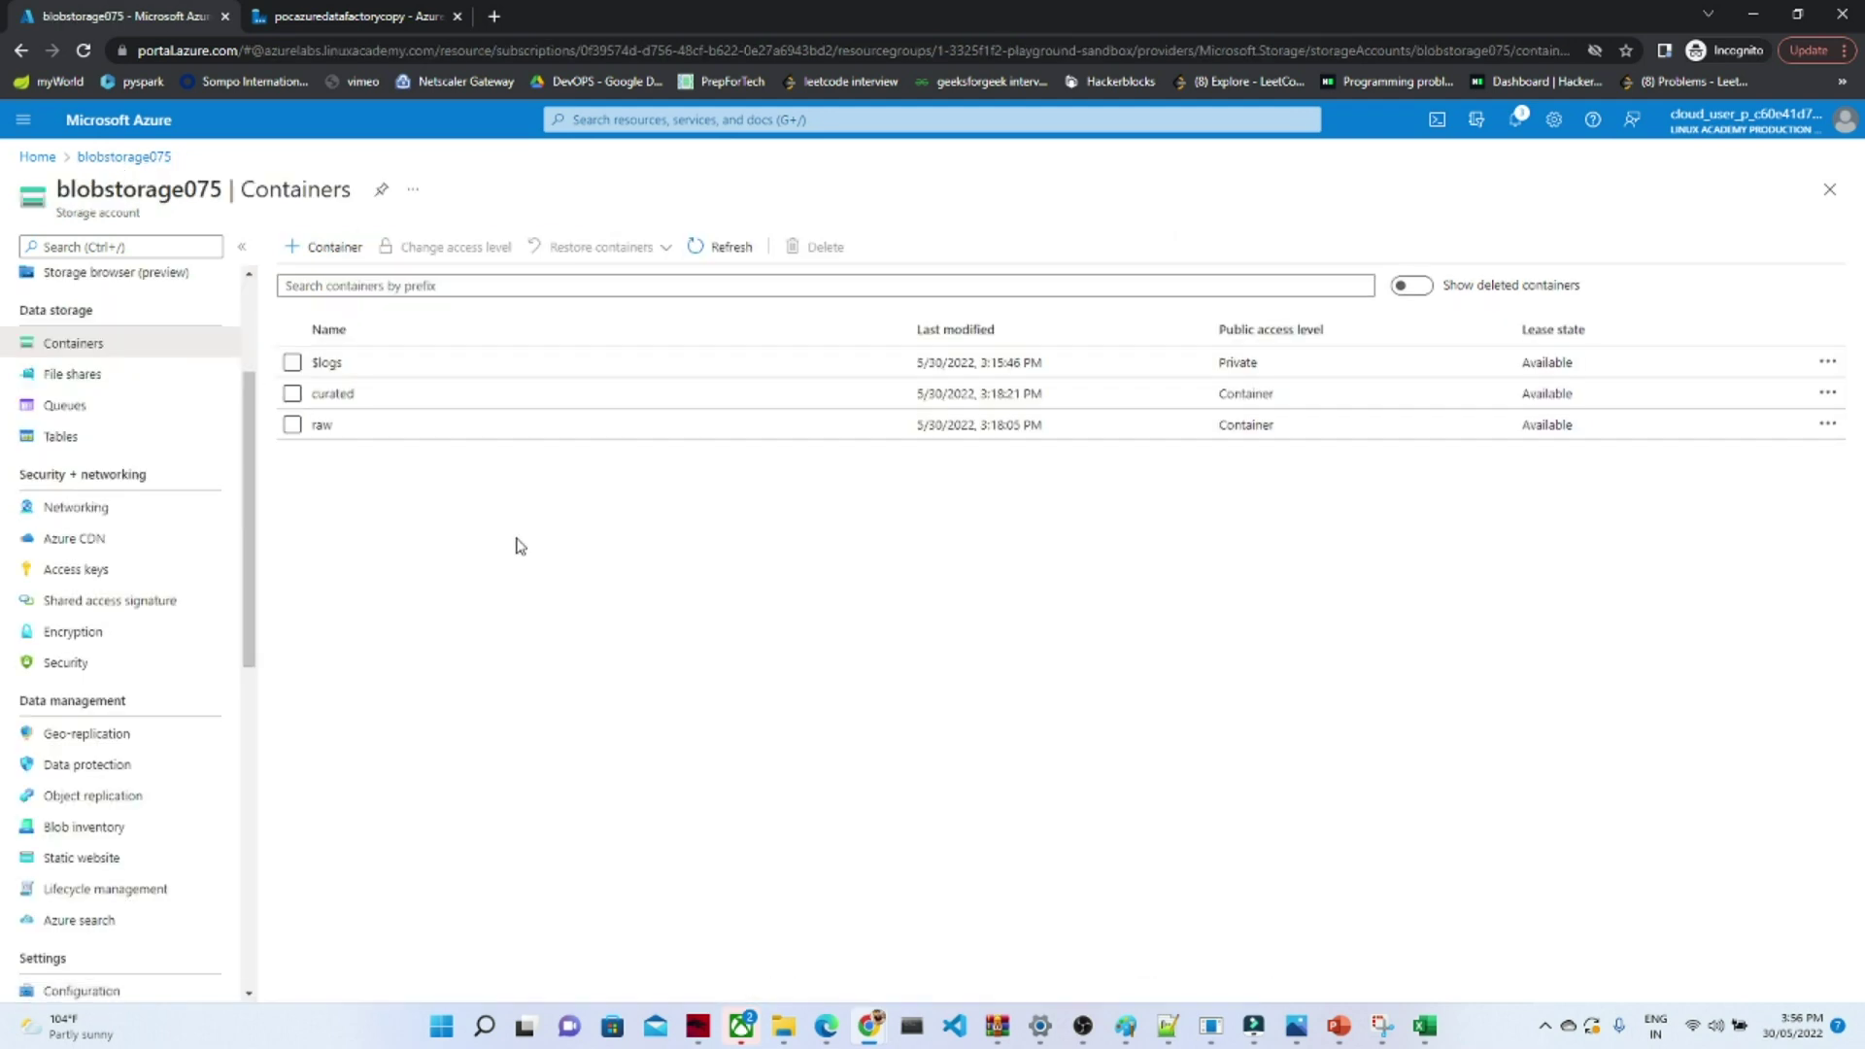
left_click(304, 11)
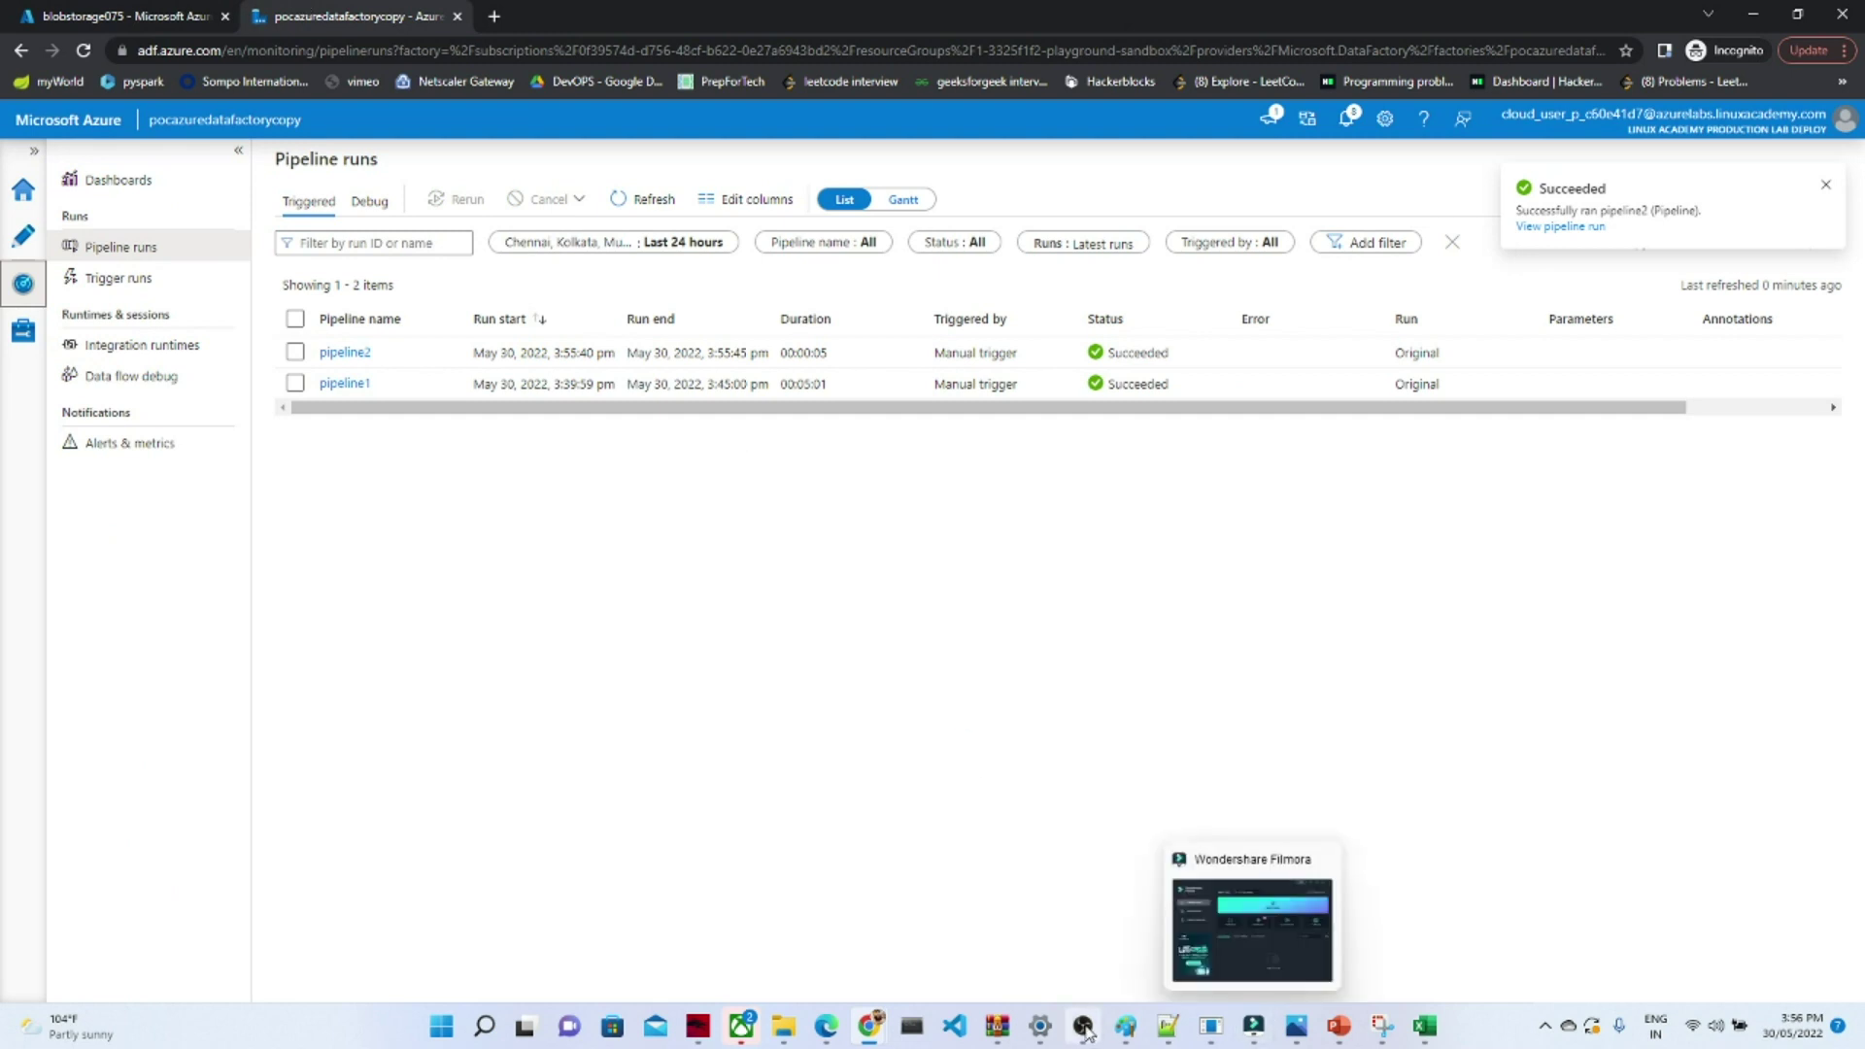
left_click(1126, 1026)
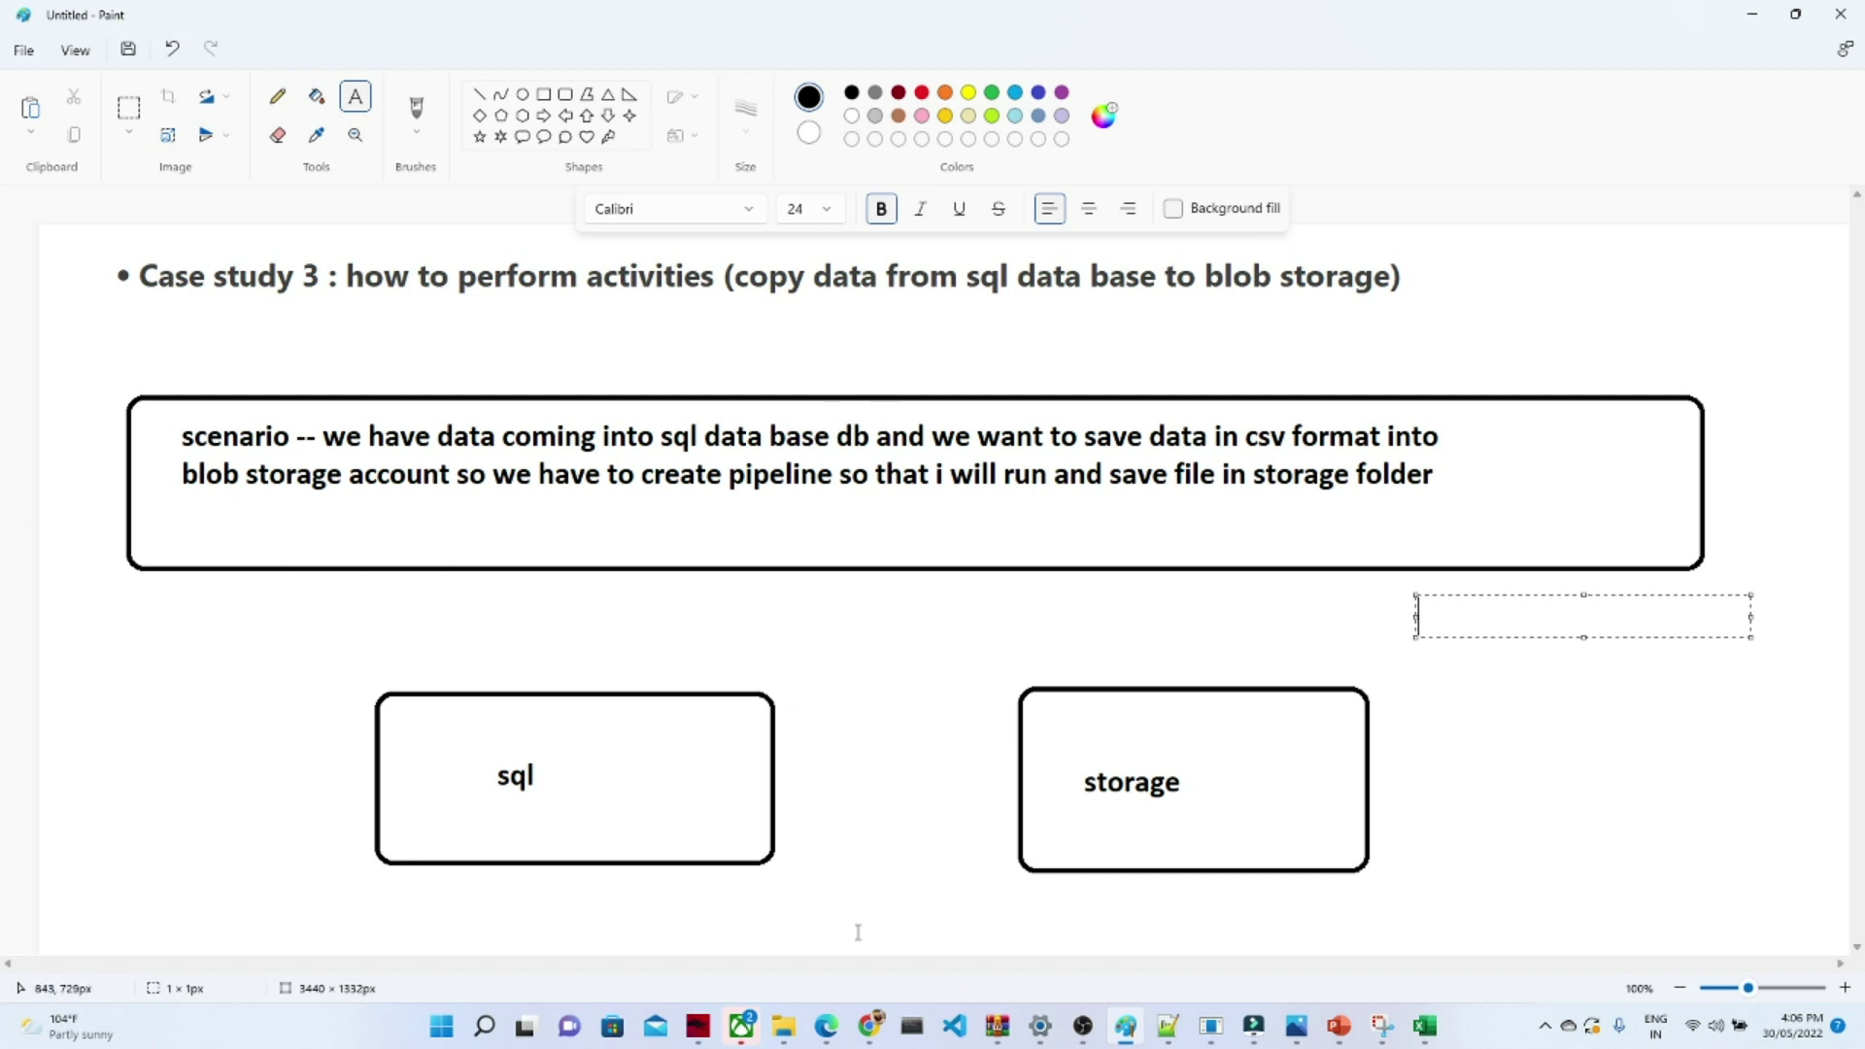
mouse_move(871, 1026)
left_click(978, 953)
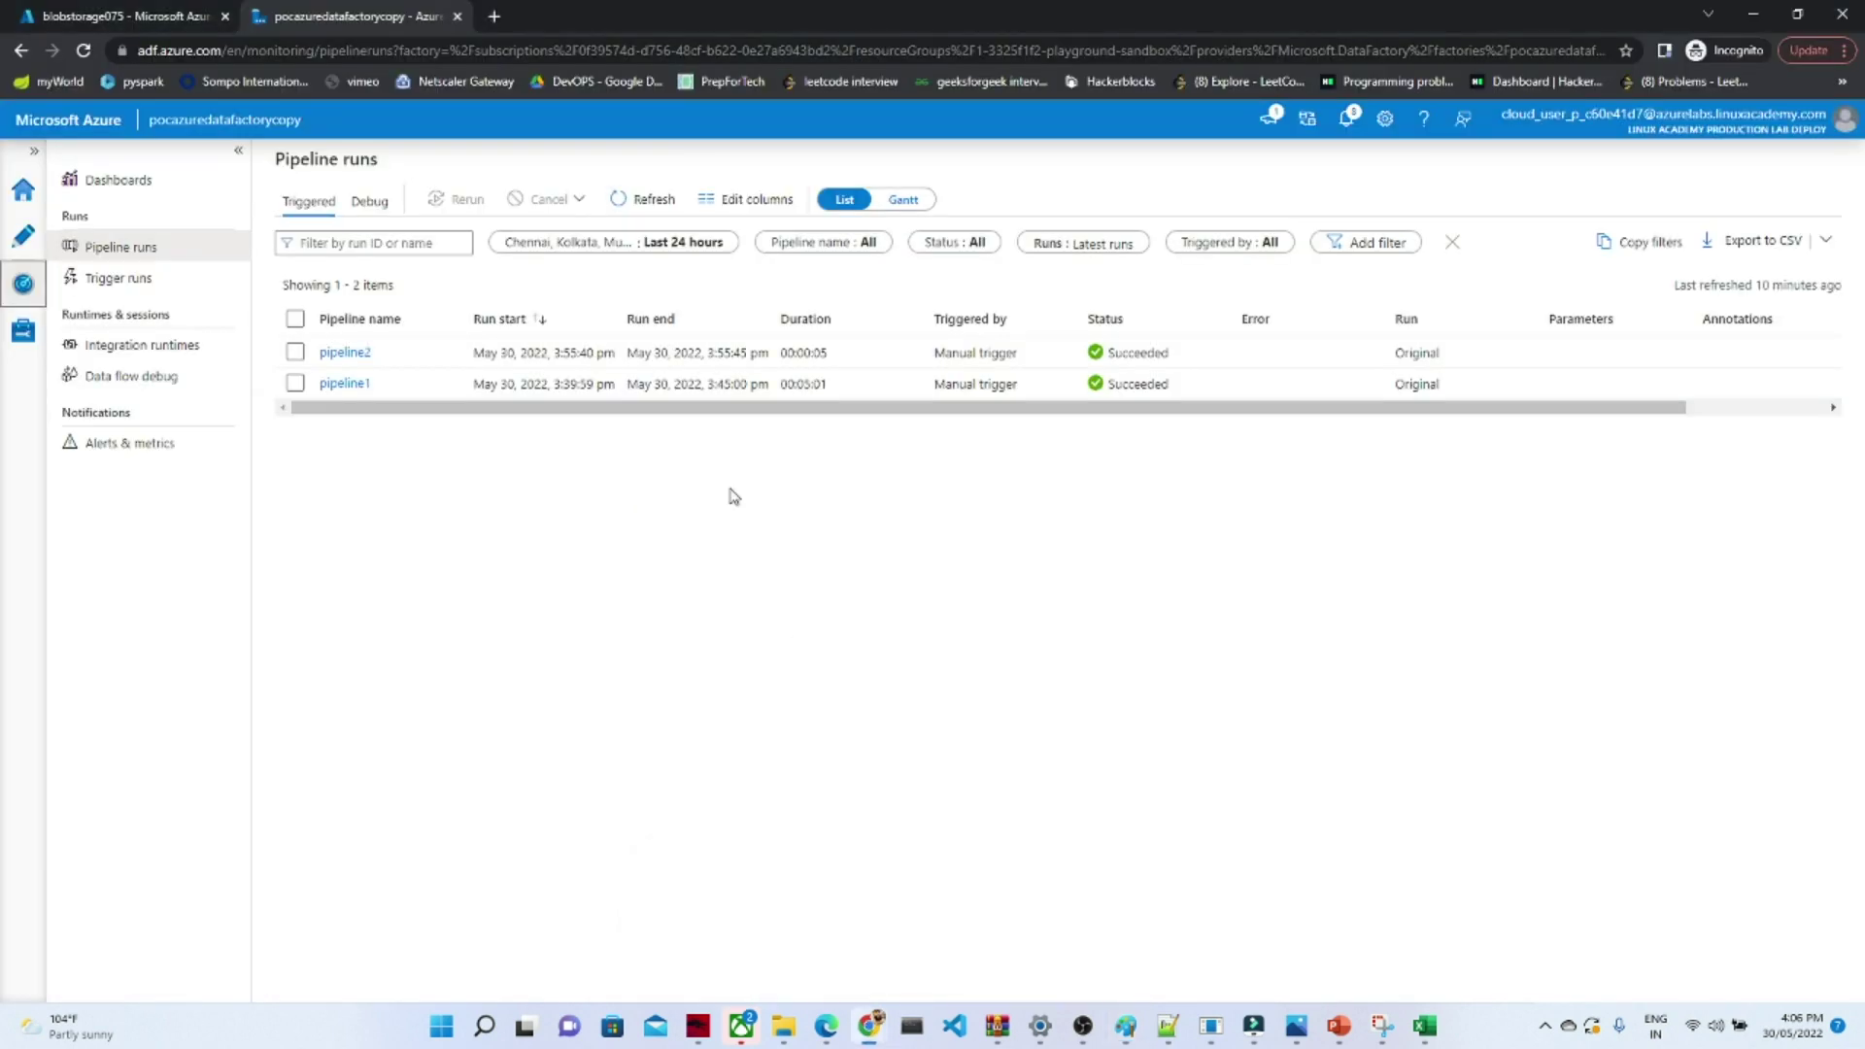
- From the portal home, search 'sql database' and open the empty SQL databases list
left_click(62, 10)
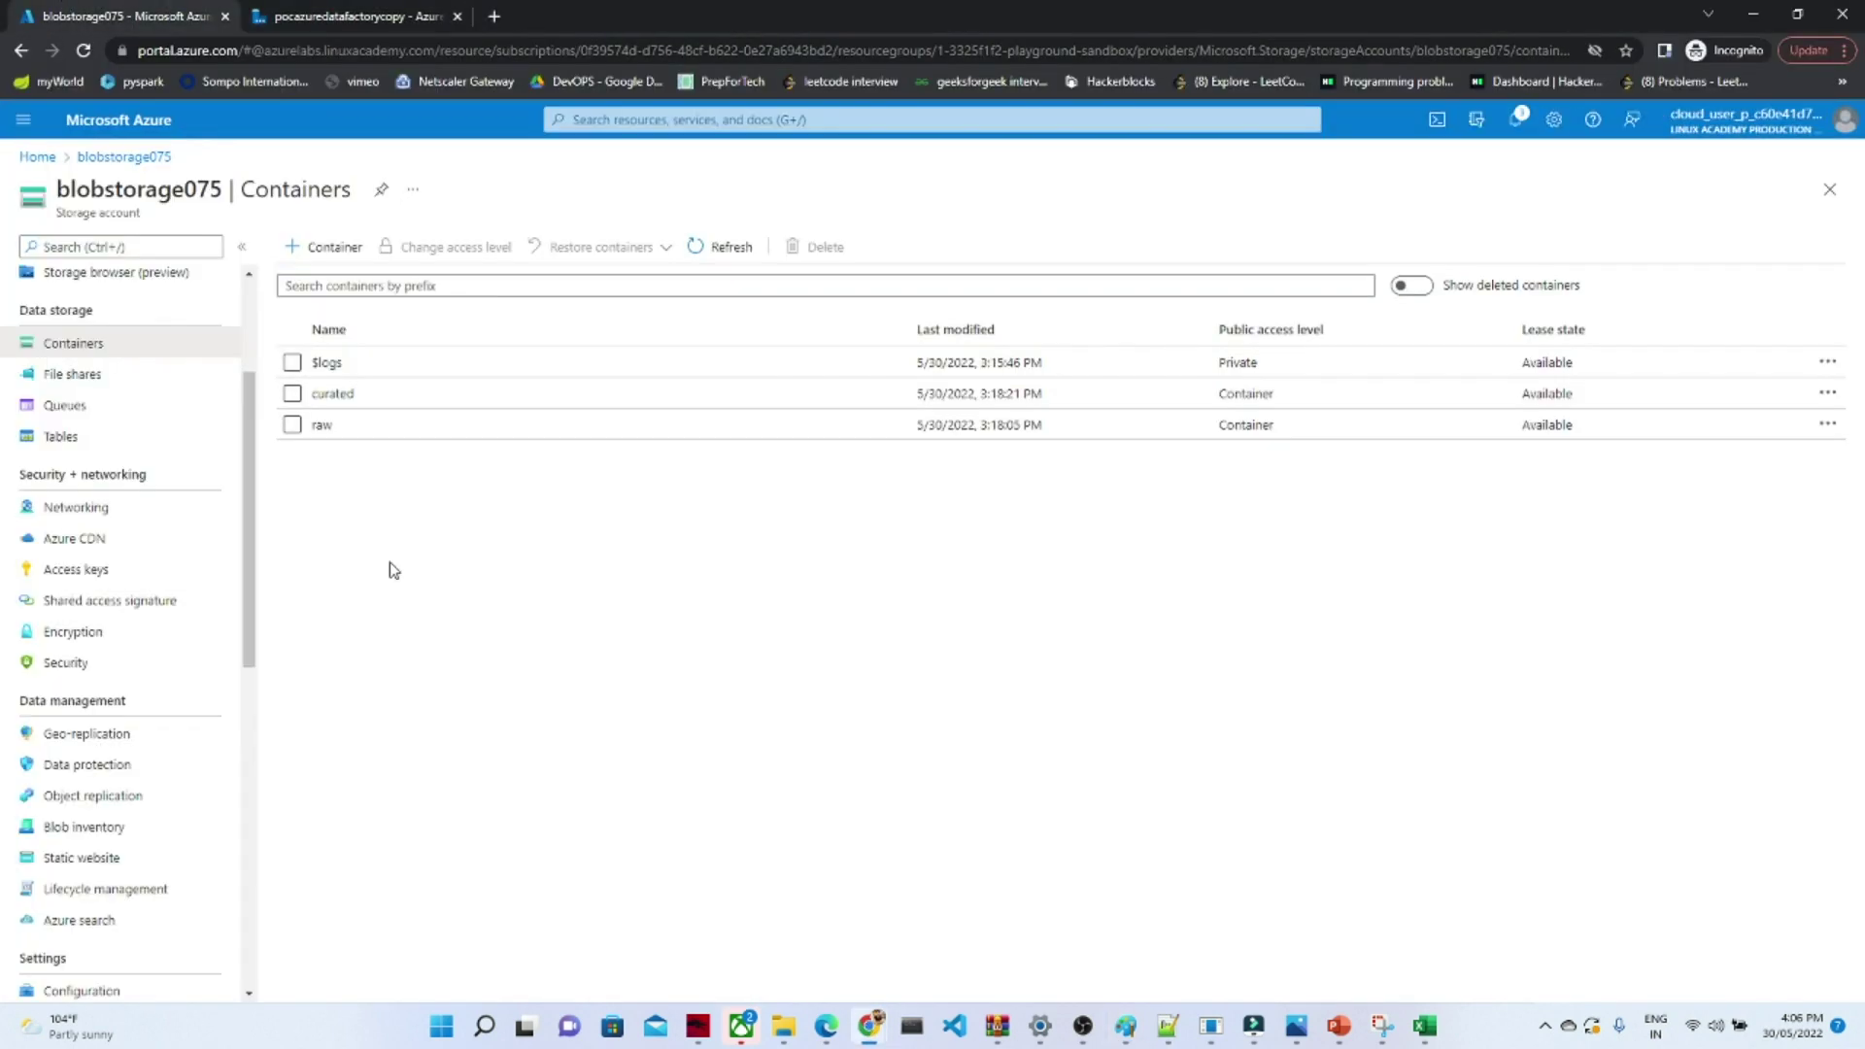
left_click(97, 121)
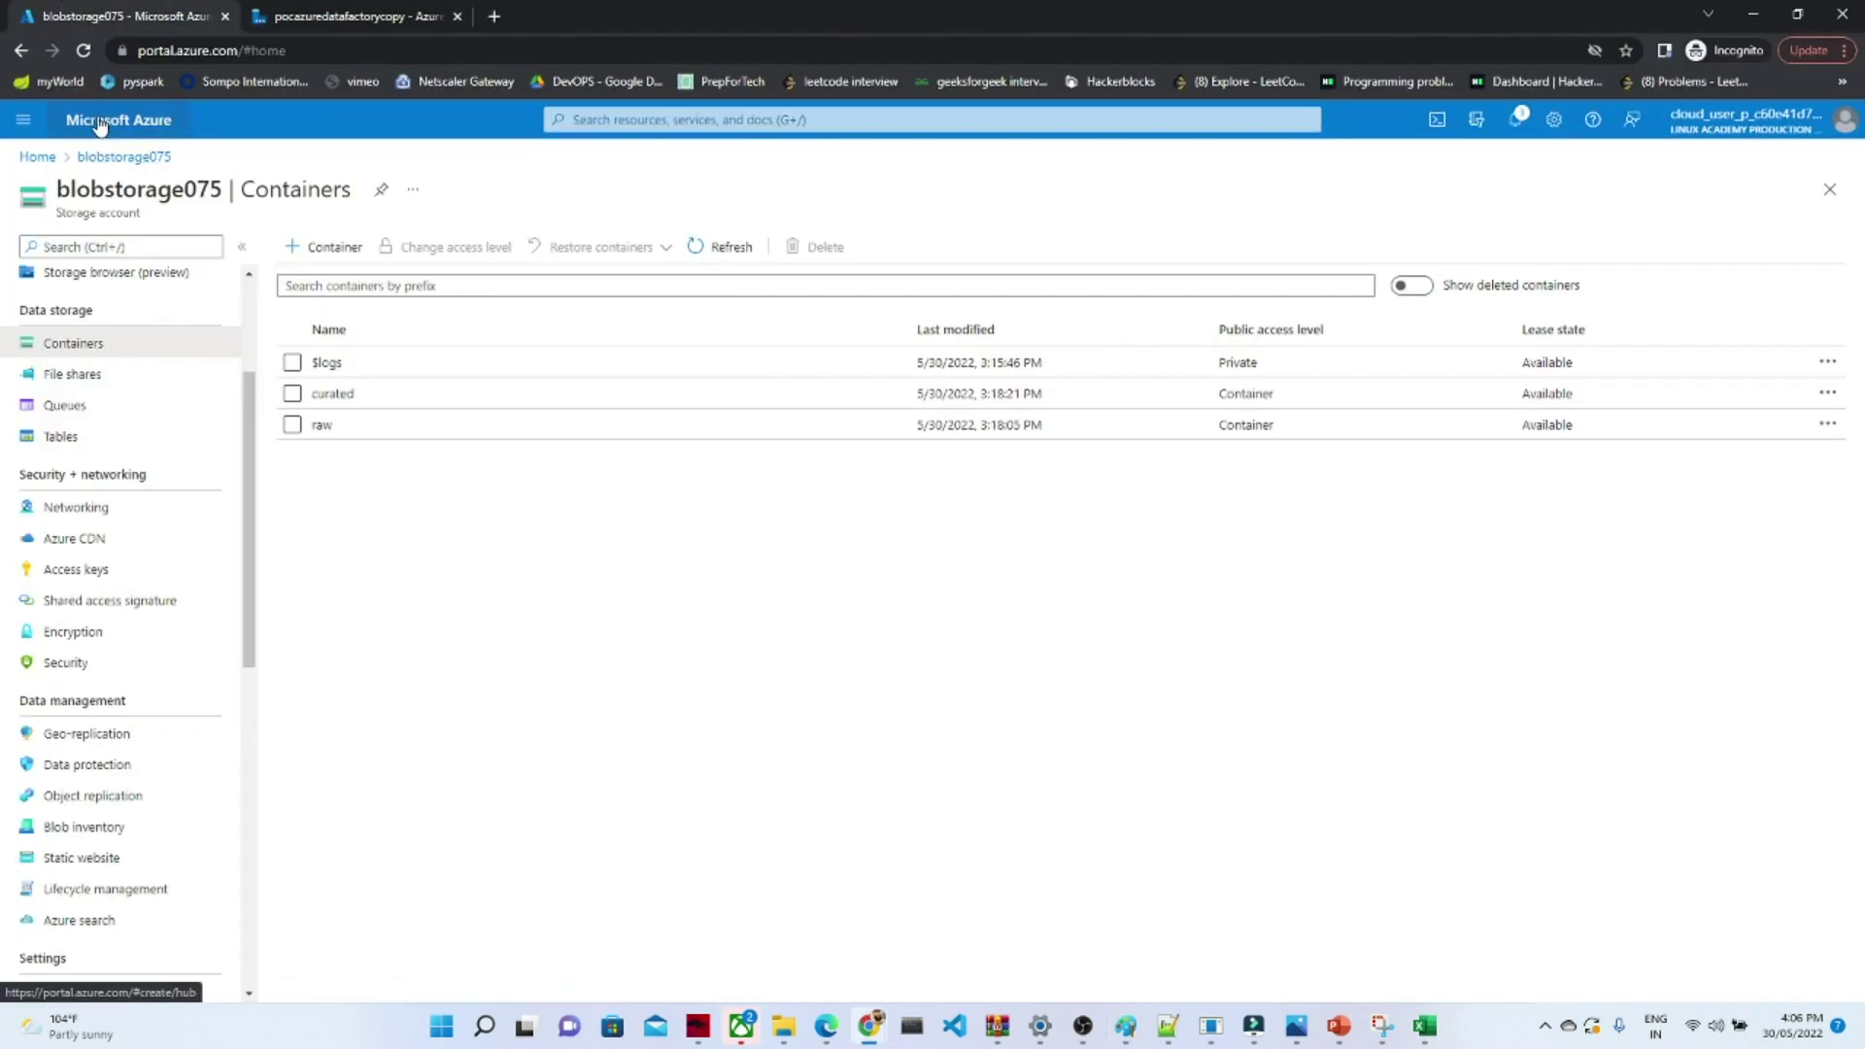
left_click(620, 121)
type("s")
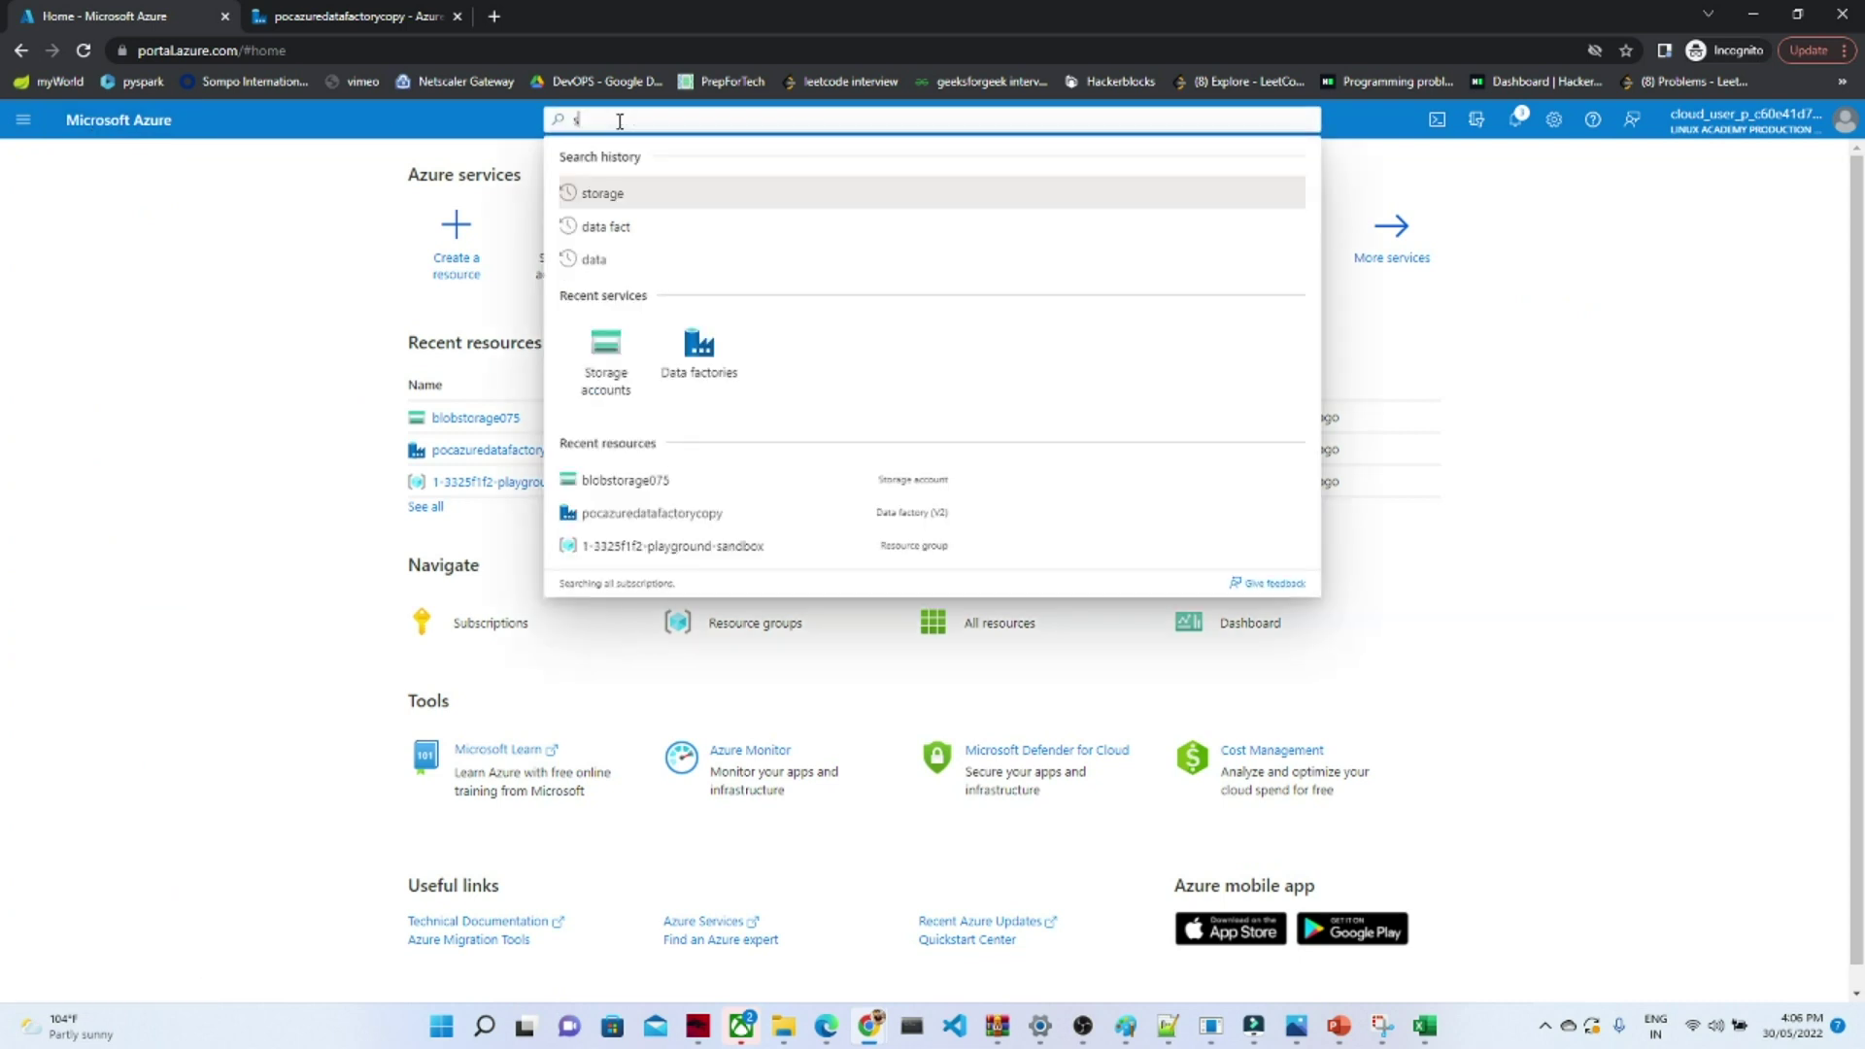
type("ql database")
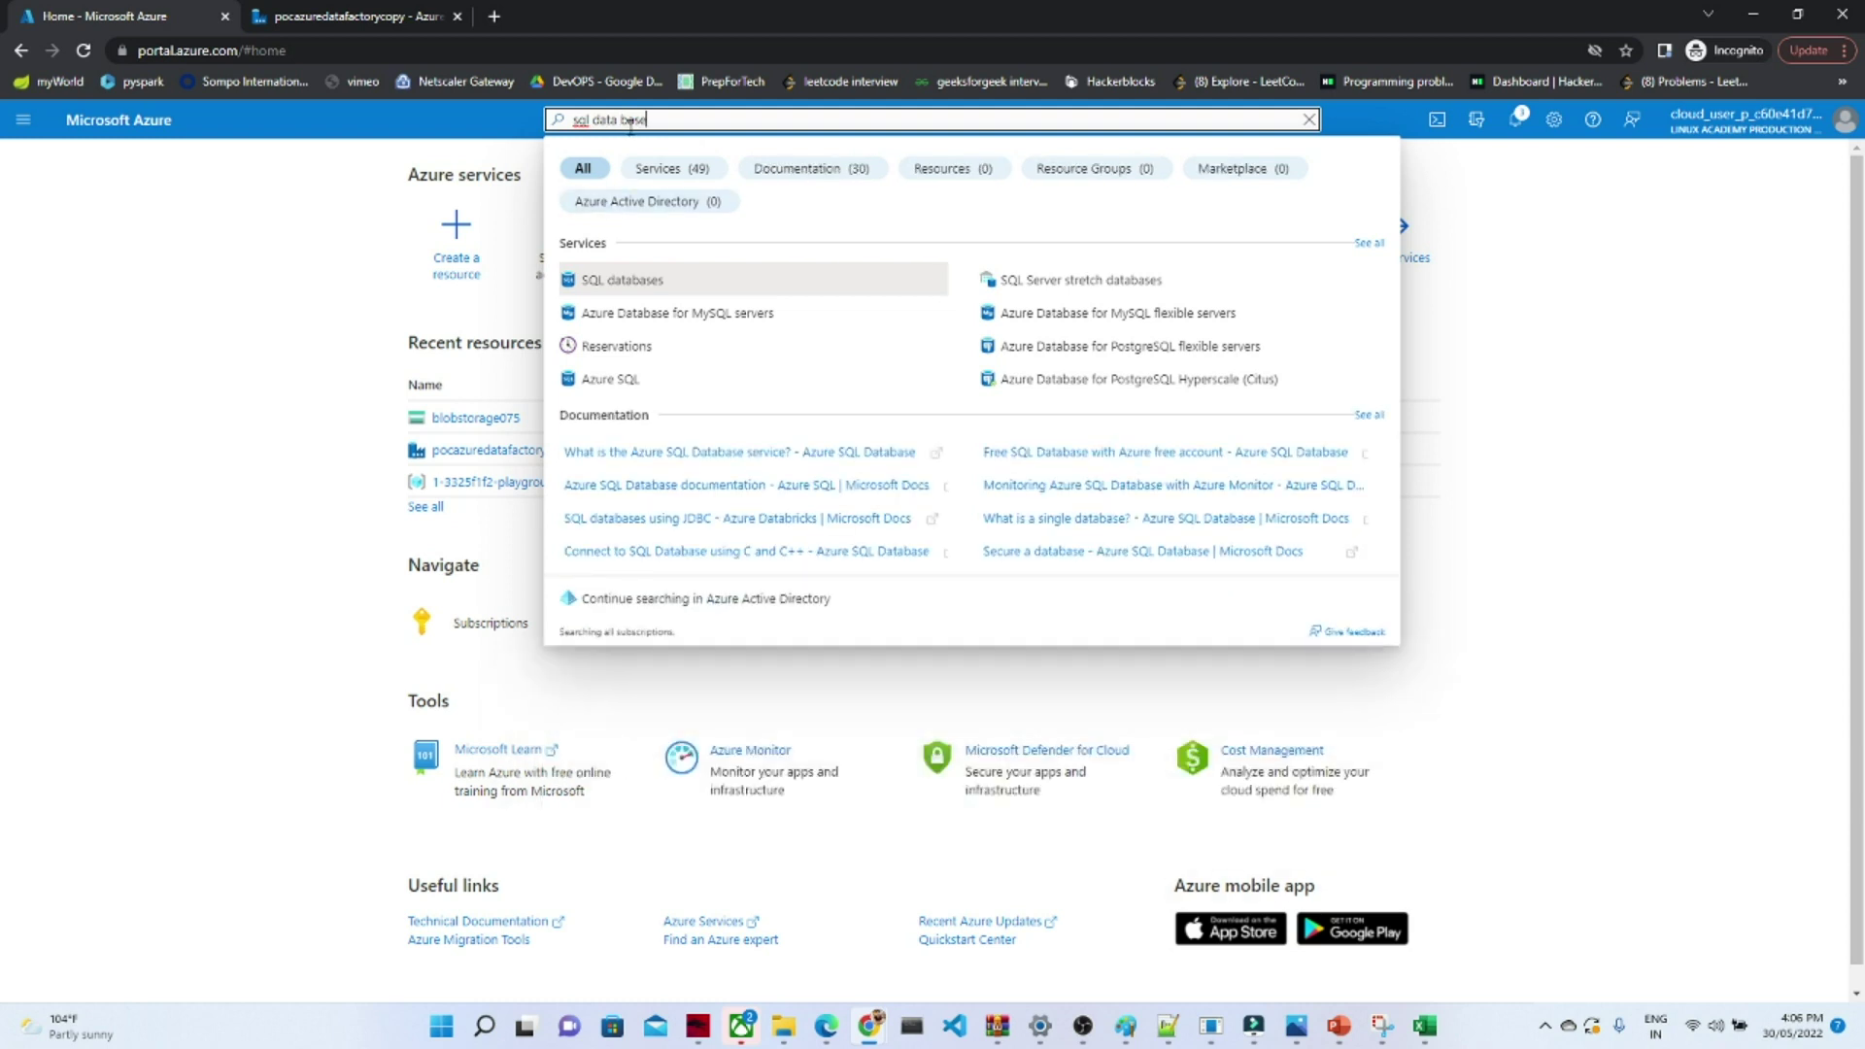
left_click(599, 278)
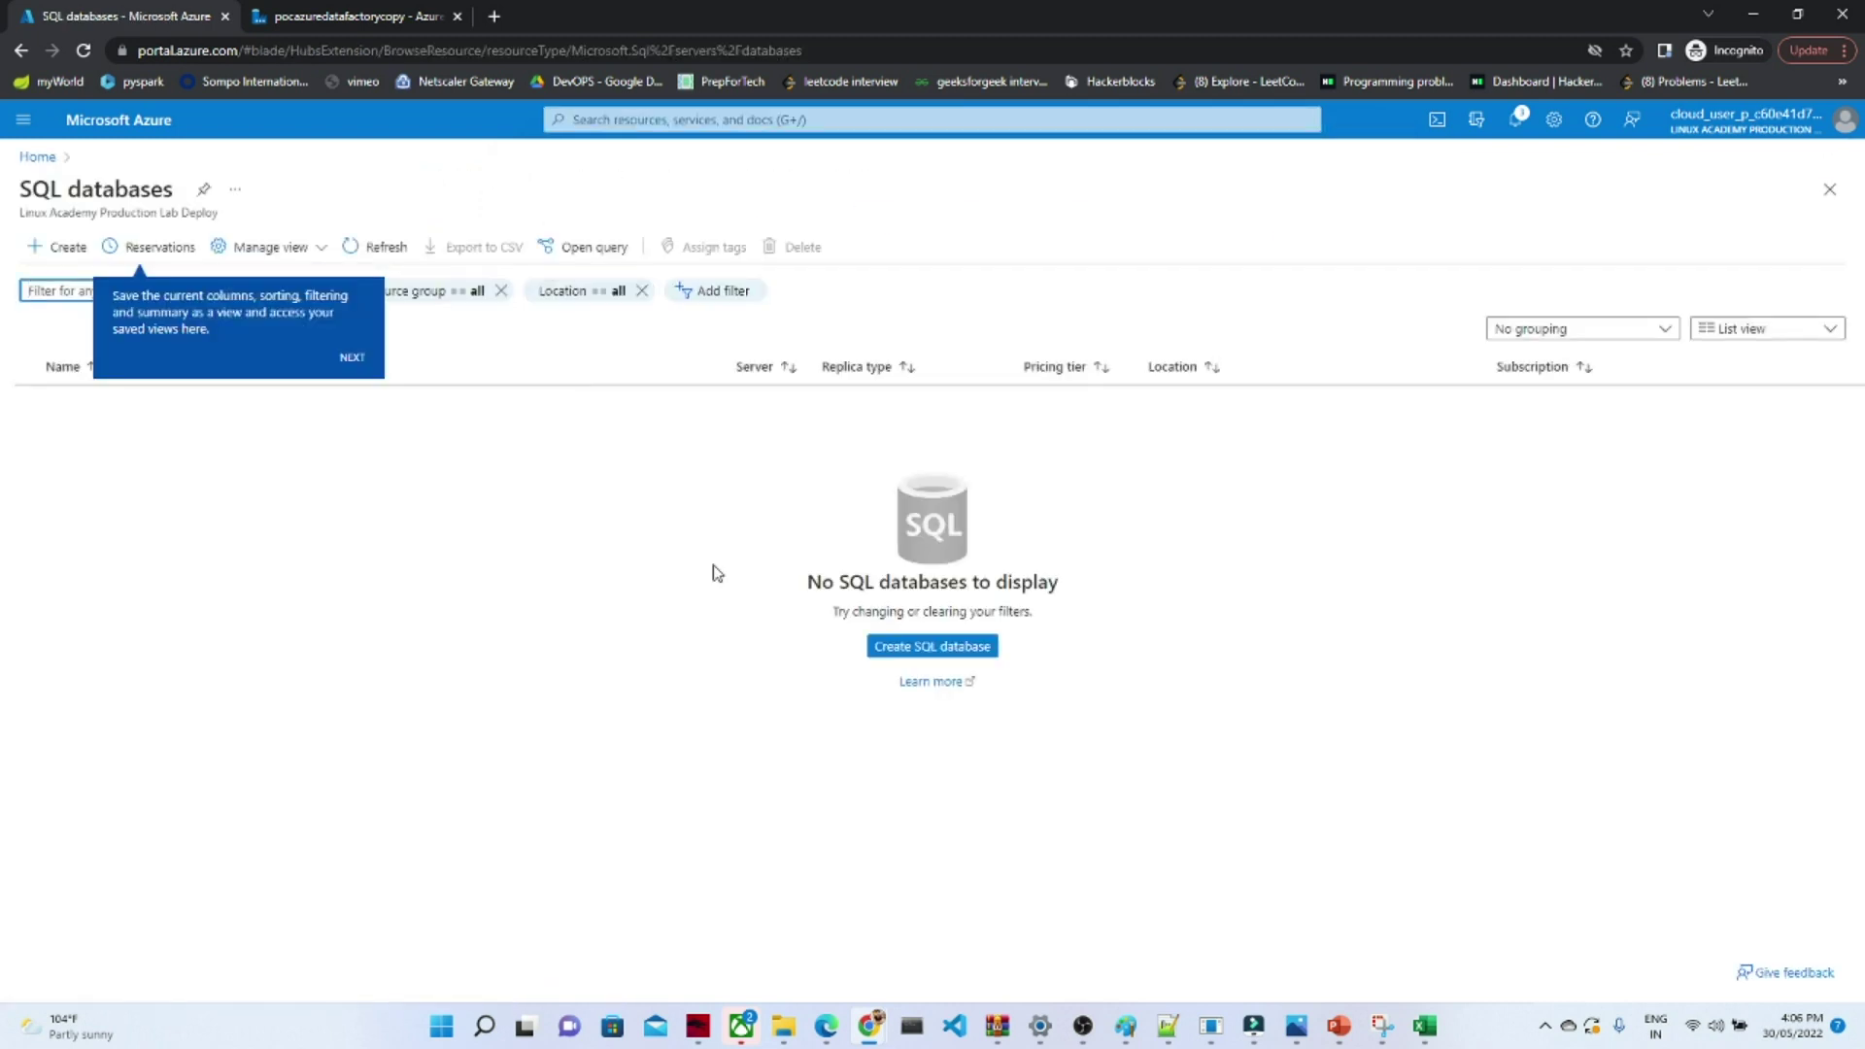
left_click(909, 653)
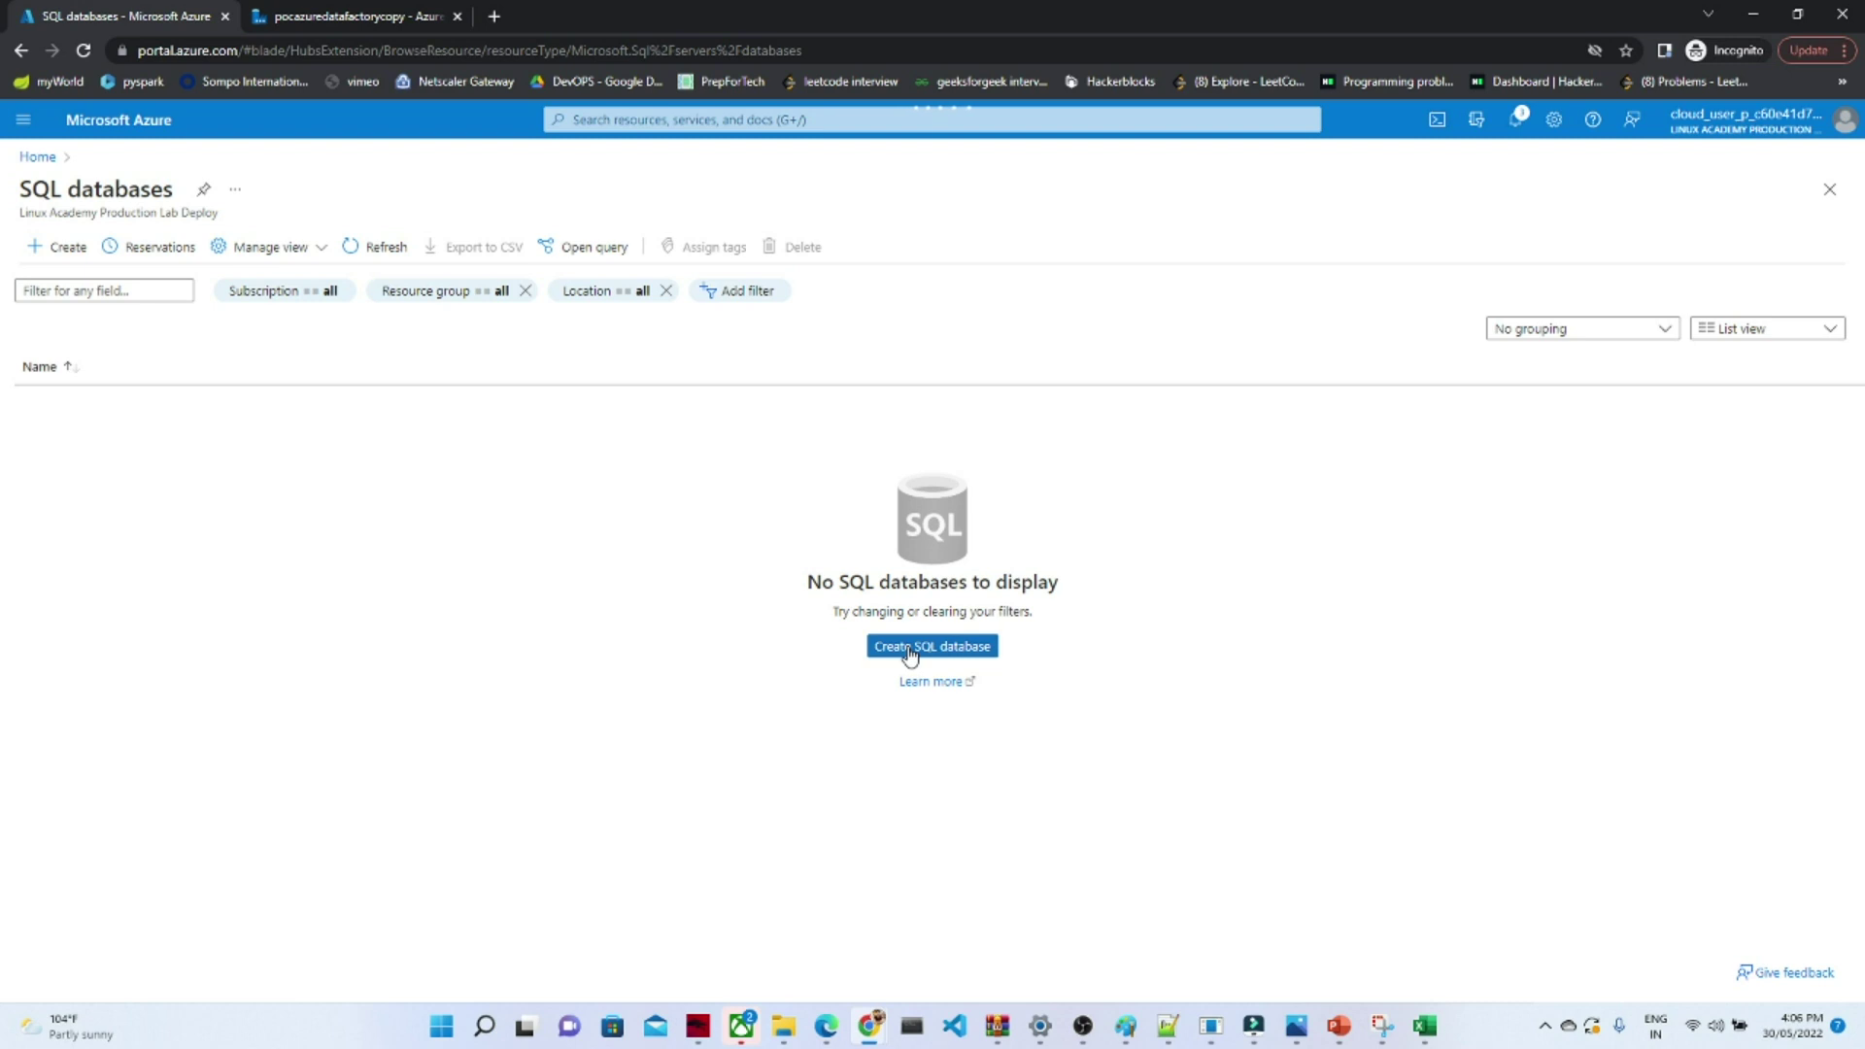
- Start a new SQL database in resource group 1-3325f1f2-playground-sandbox
left_click(910, 646)
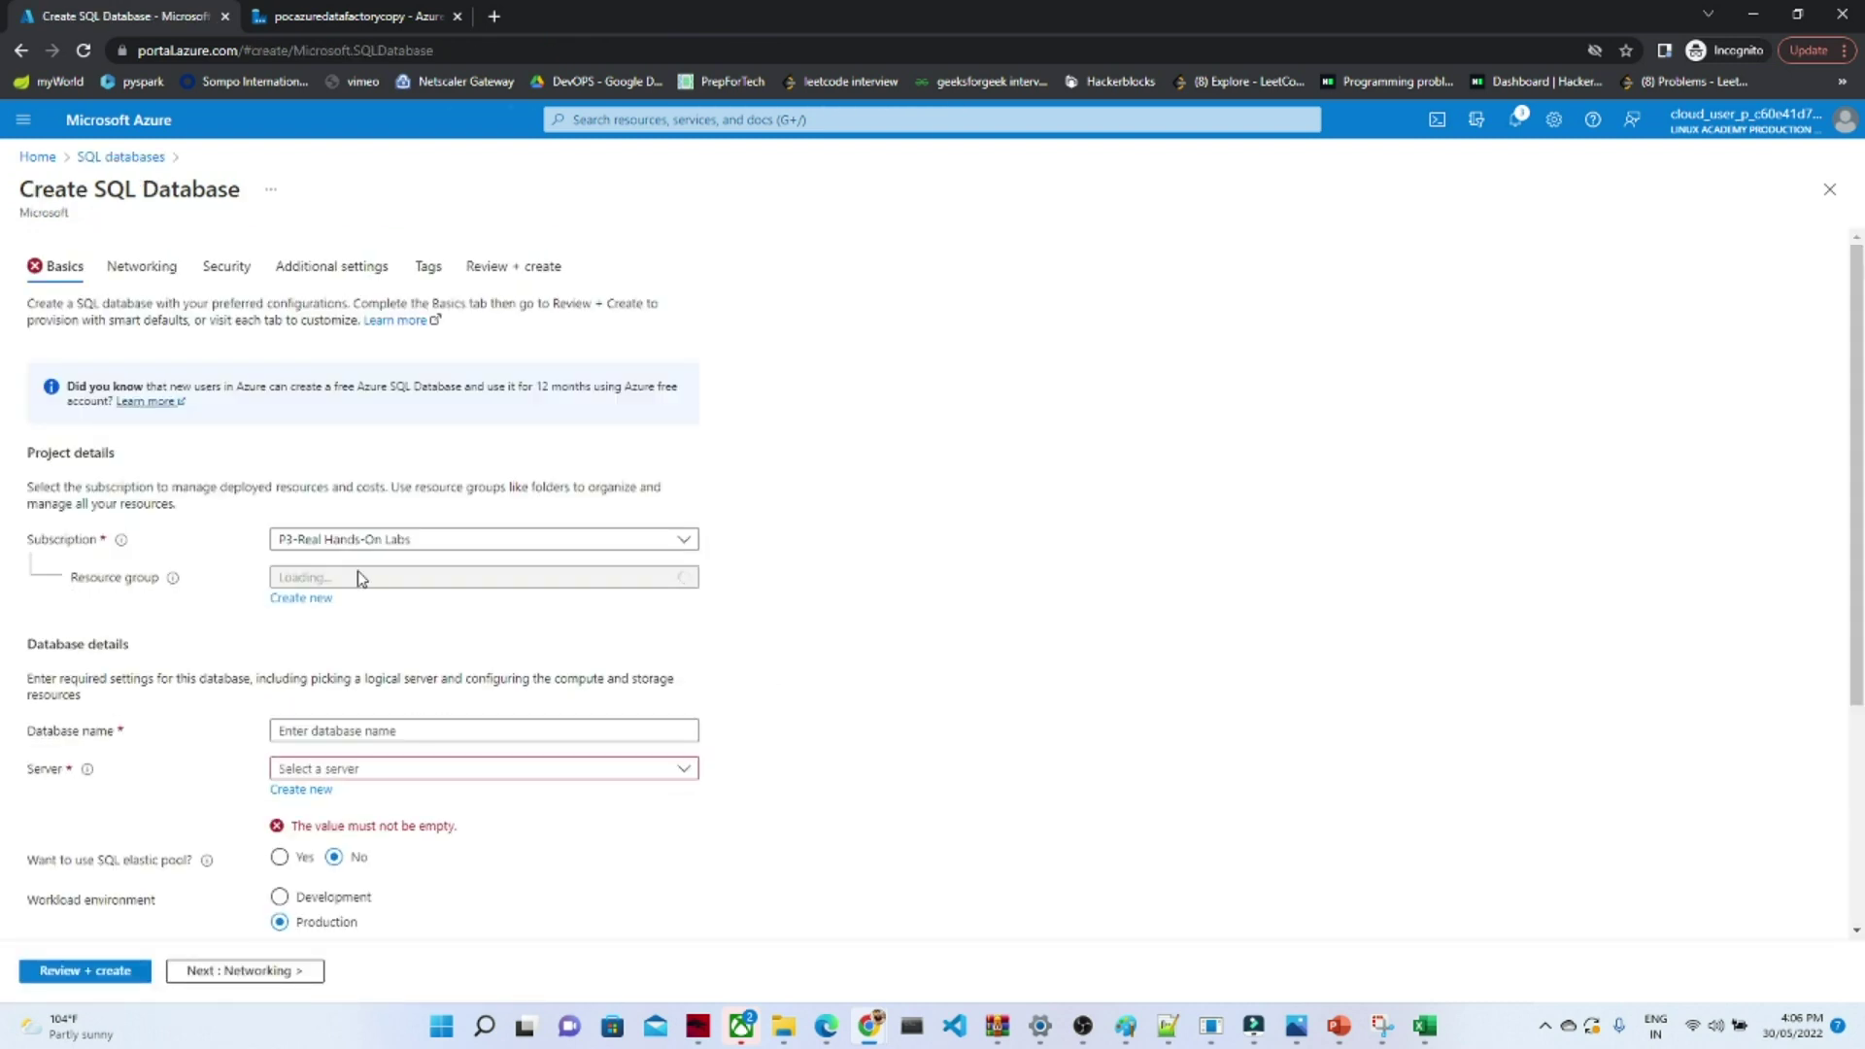
left_click(367, 580)
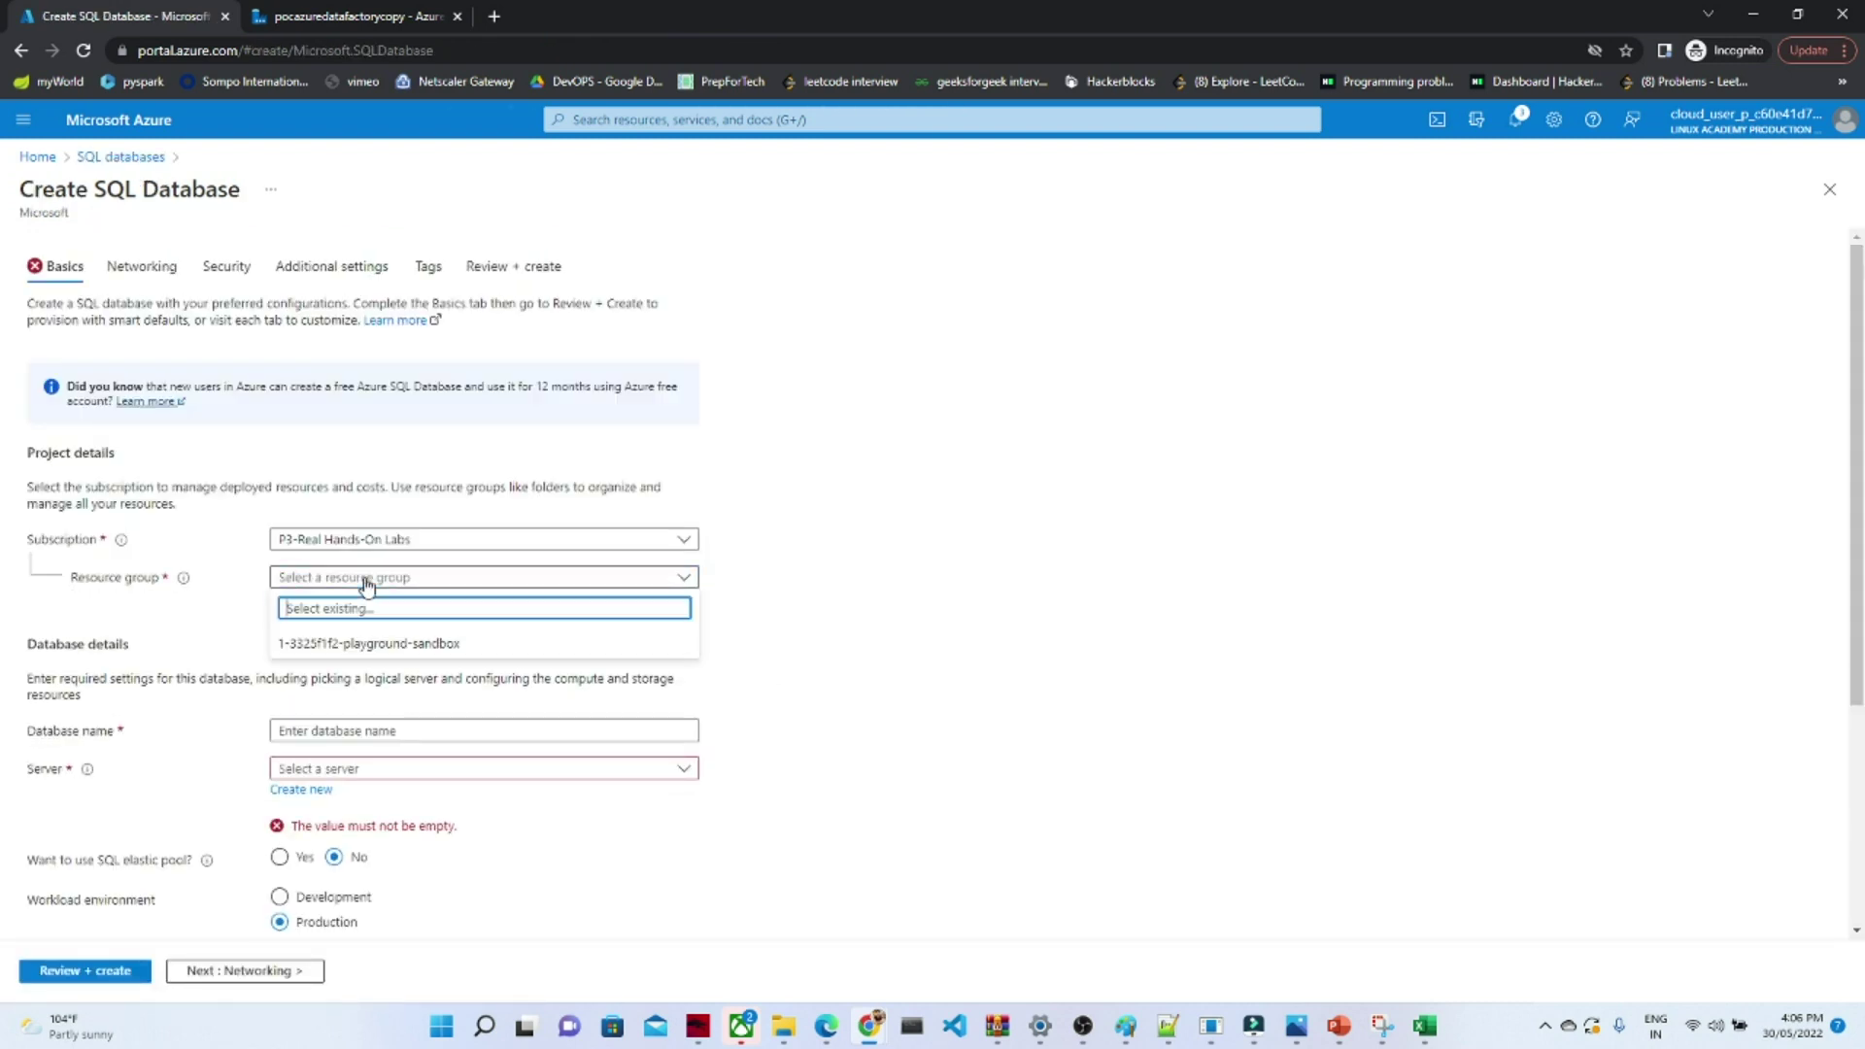
left_click(352, 647)
left_click_drag(1857, 476, 1832, 749)
- Name the database sqlstoragedatabase1234 and check the empty Server list
left_click(384, 387)
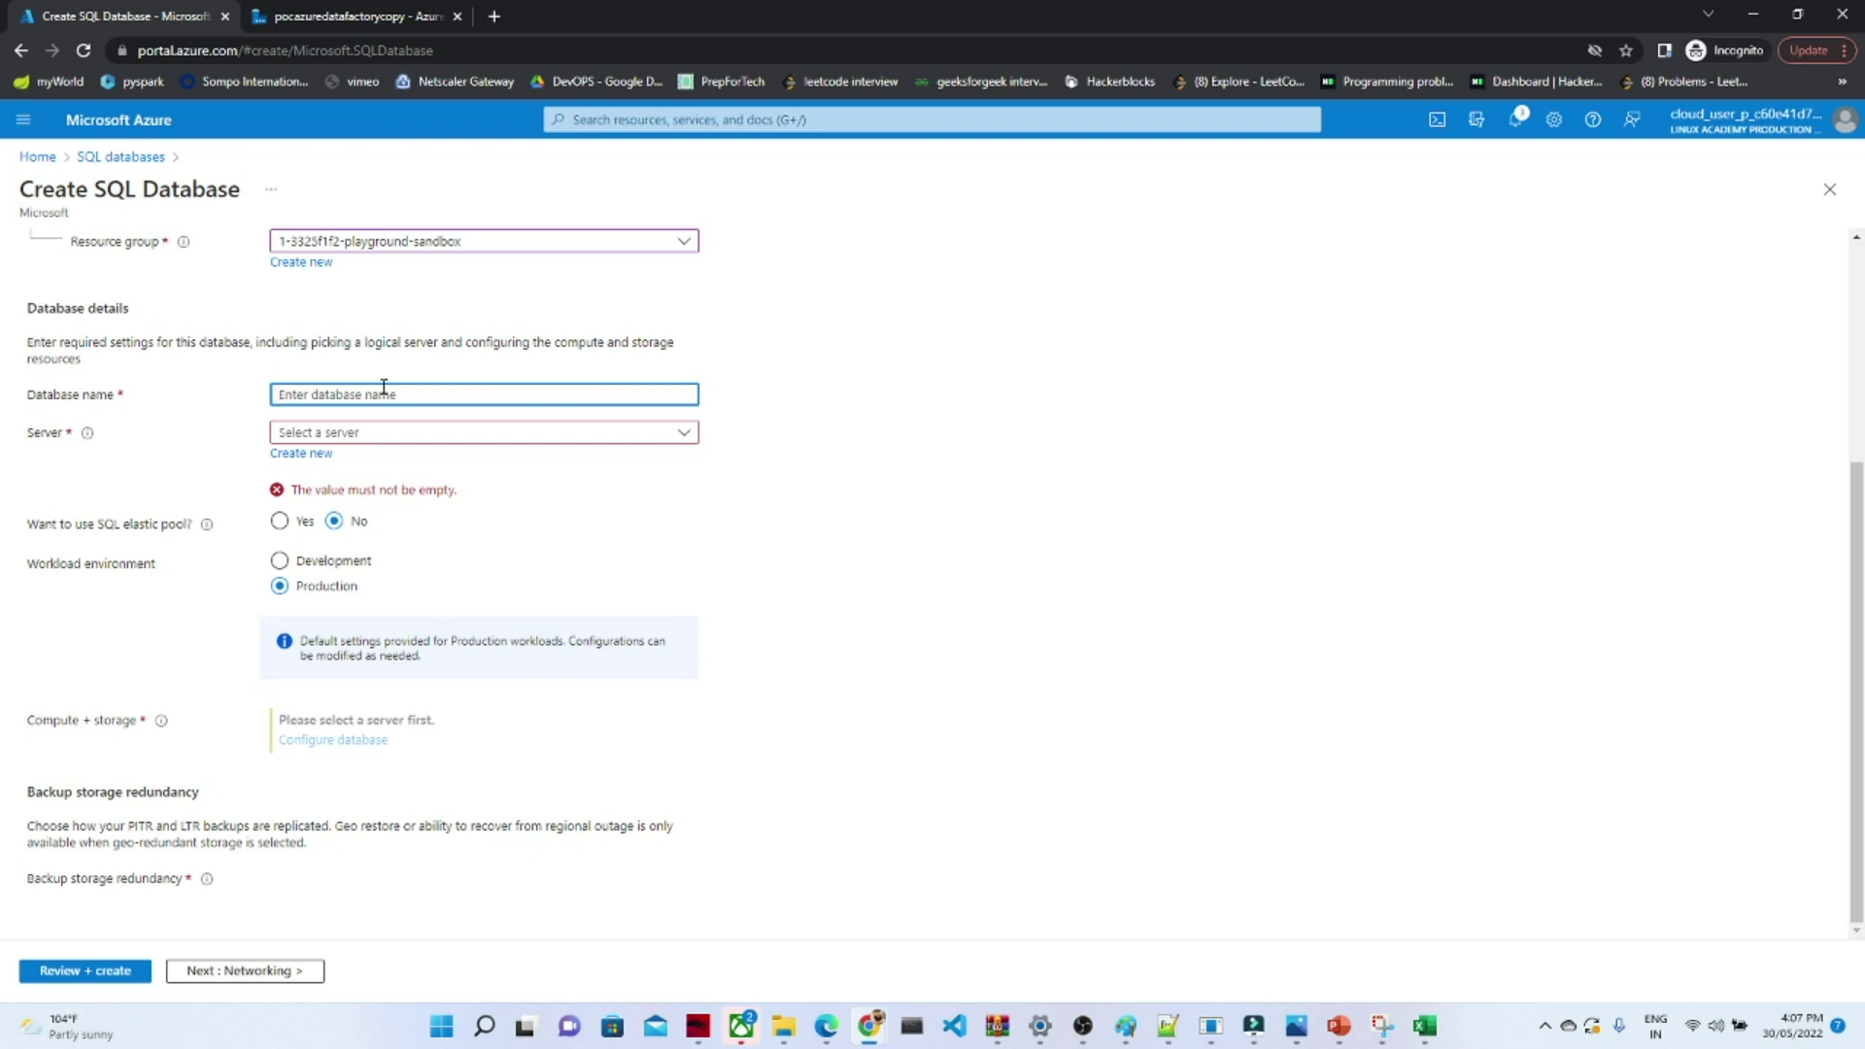
type("sqlstirag")
key("BackSpace")
key("BackSpace")
key("BackSpace")
key("BackSpace")
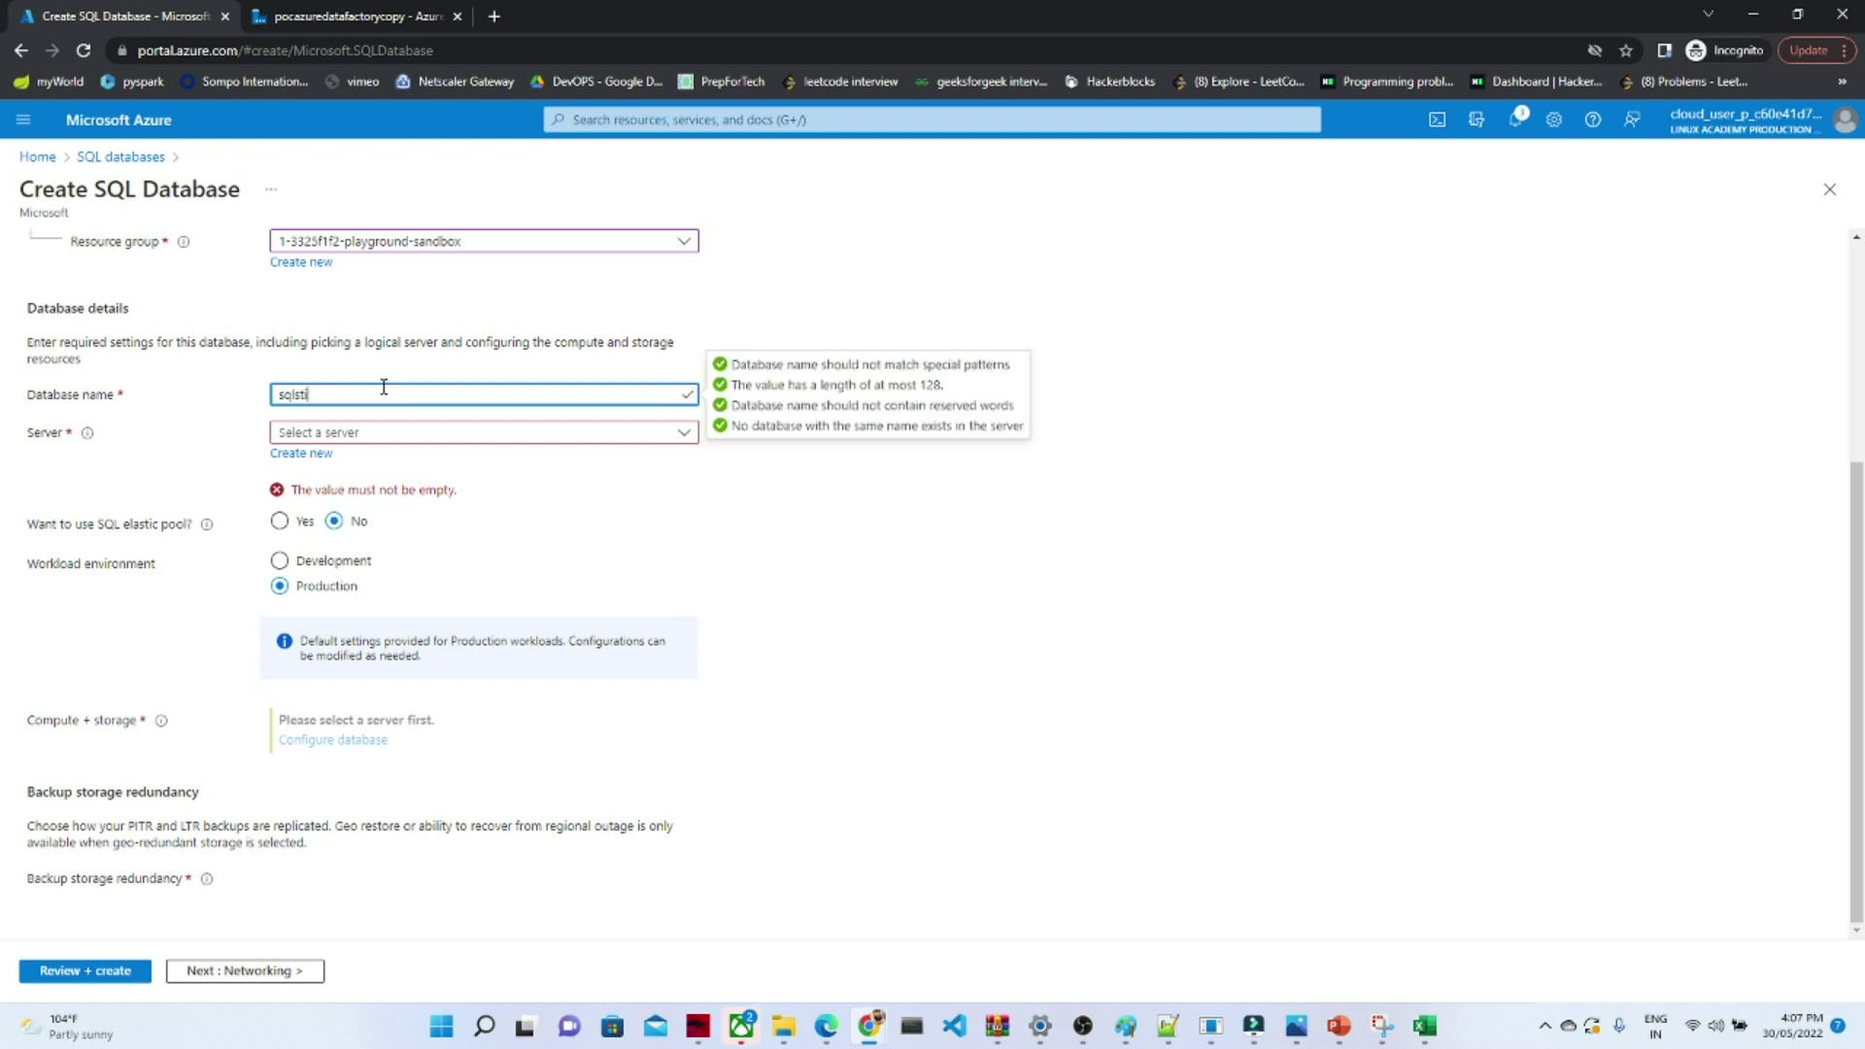
type("oragedatabase1234")
left_click(1059, 610)
left_click(399, 434)
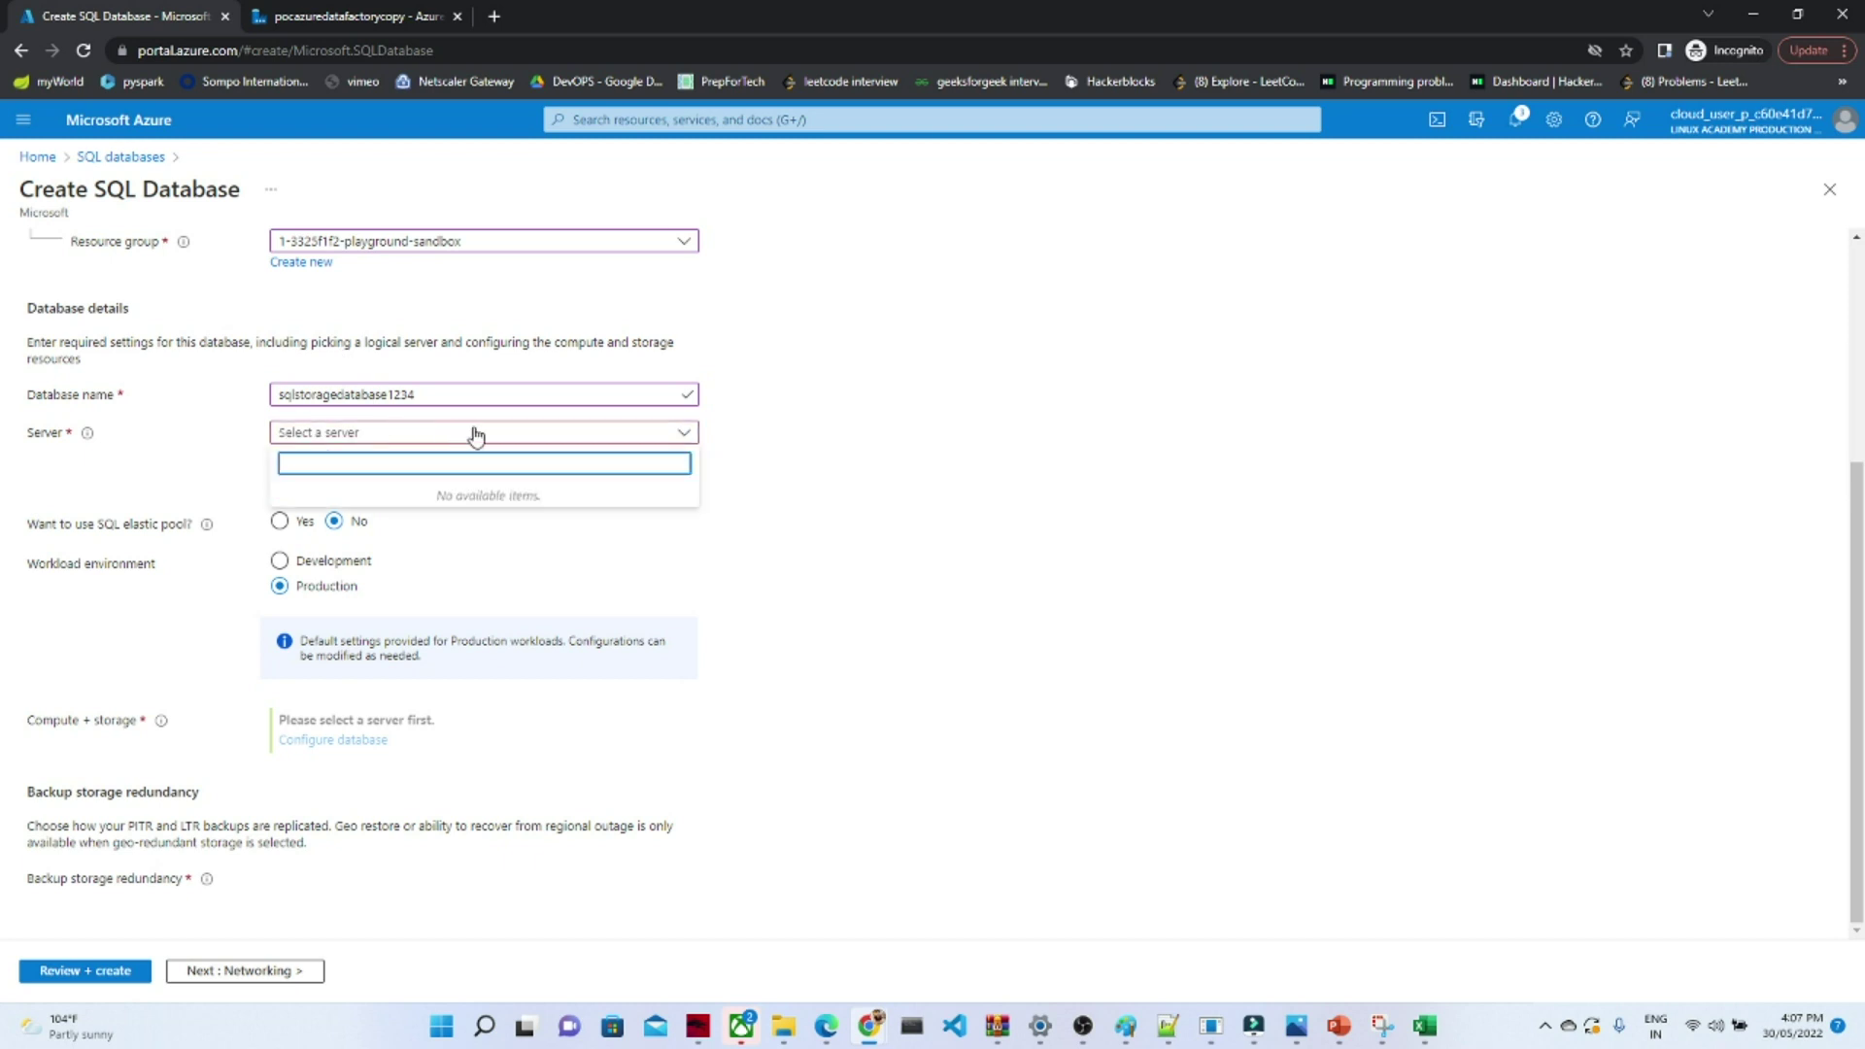
left_click(567, 434)
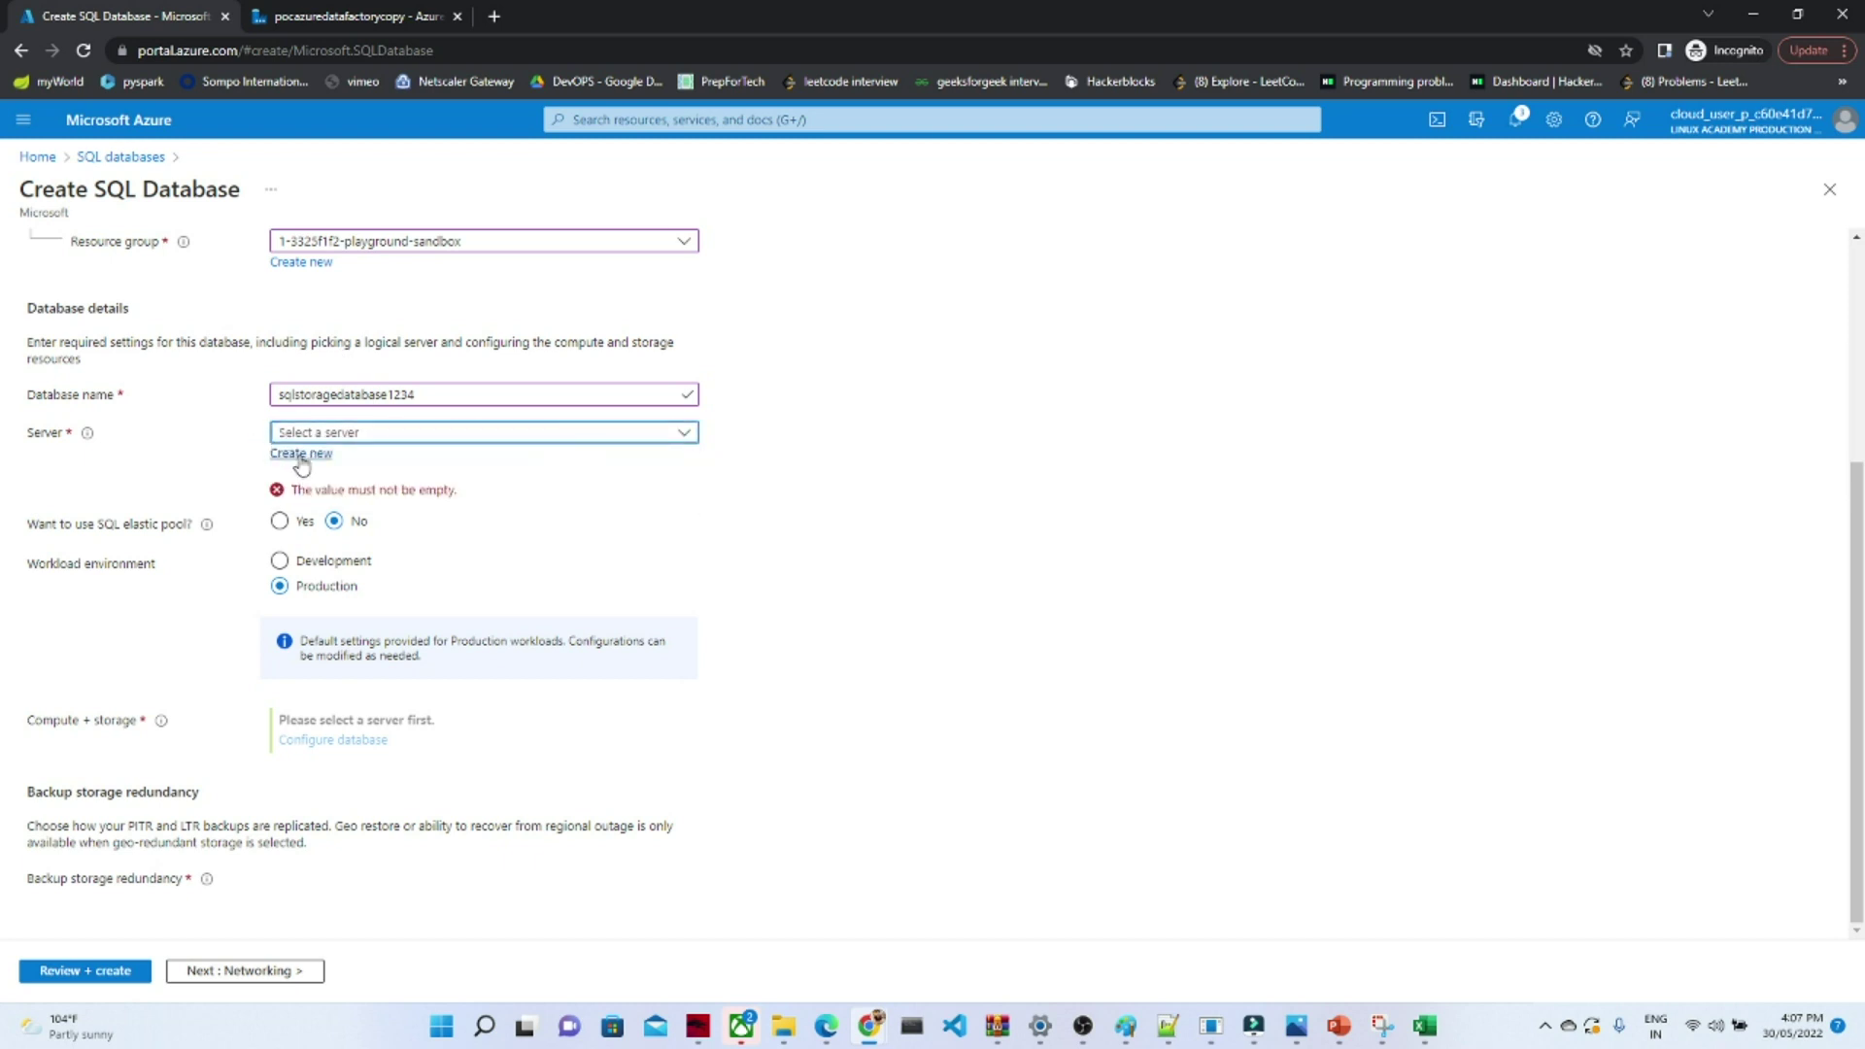
- Start a new database server and enter a valid SQL admin login after 'admin' is rejected
left_click(301, 462)
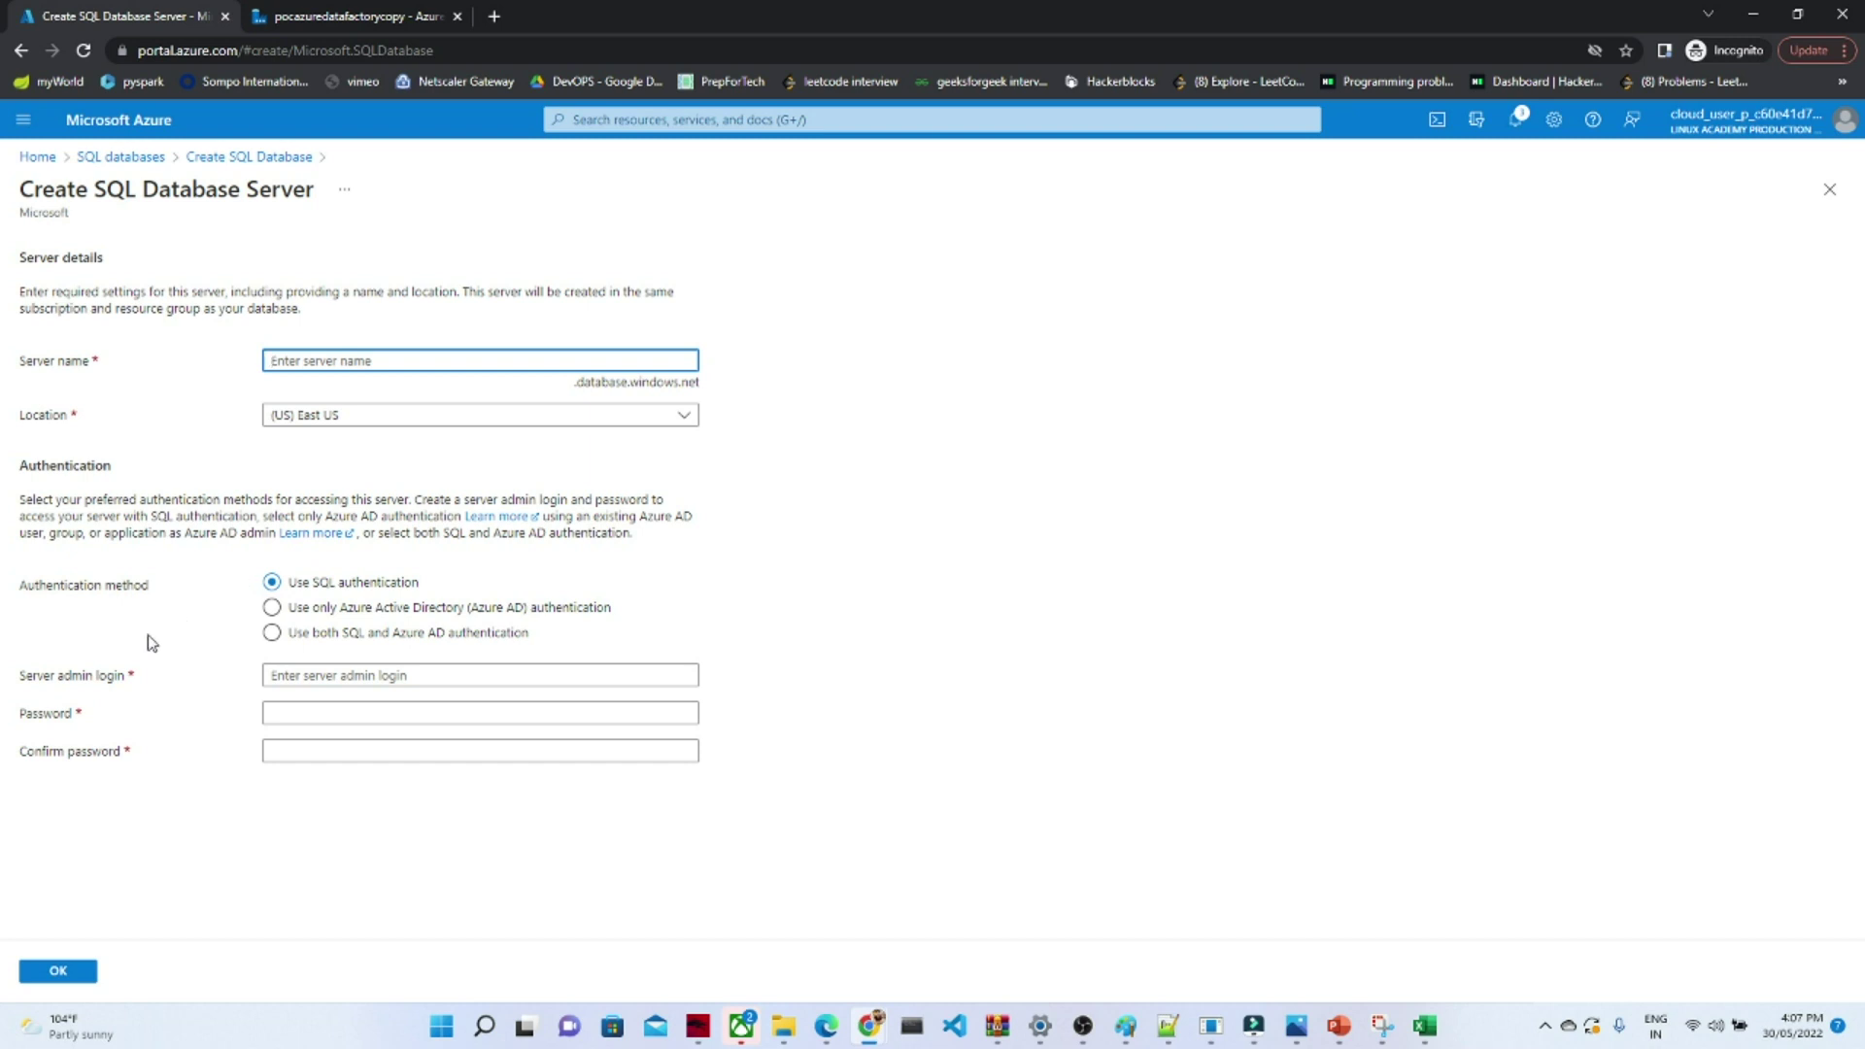
left_click(289, 676)
type("admin")
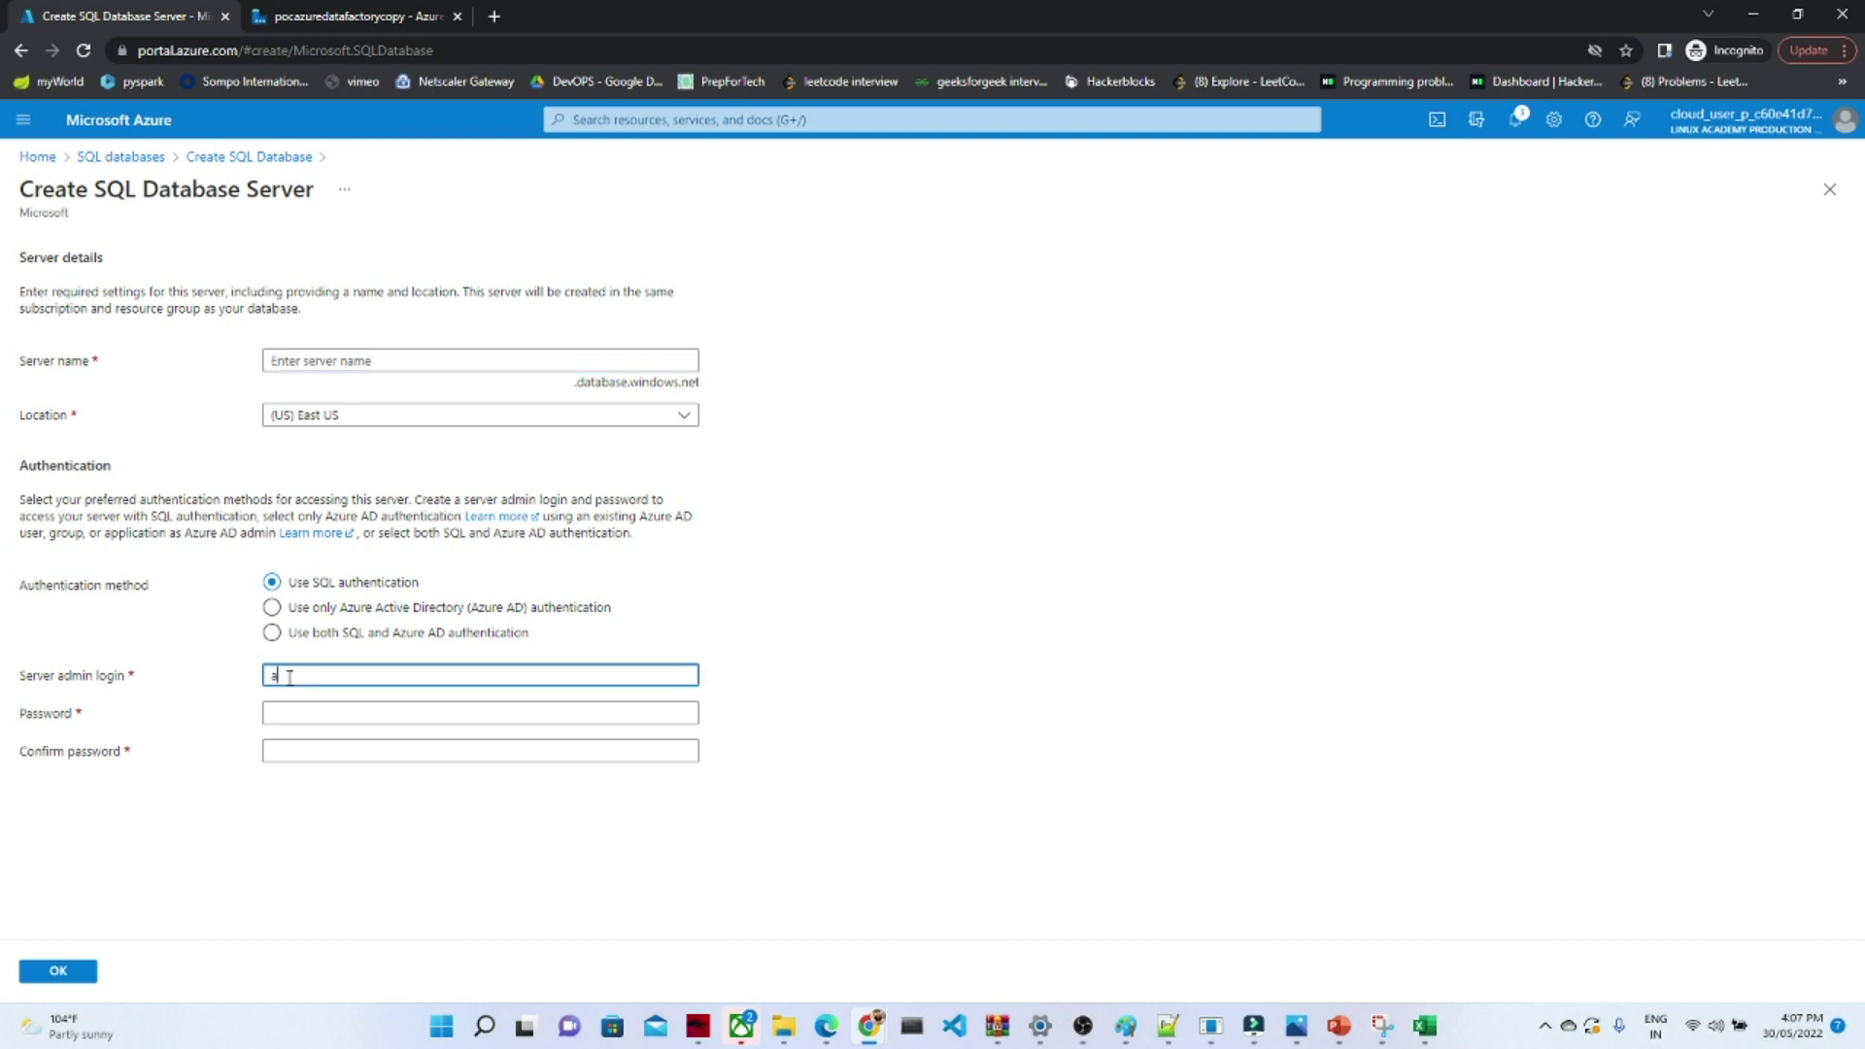
left_click(305, 715)
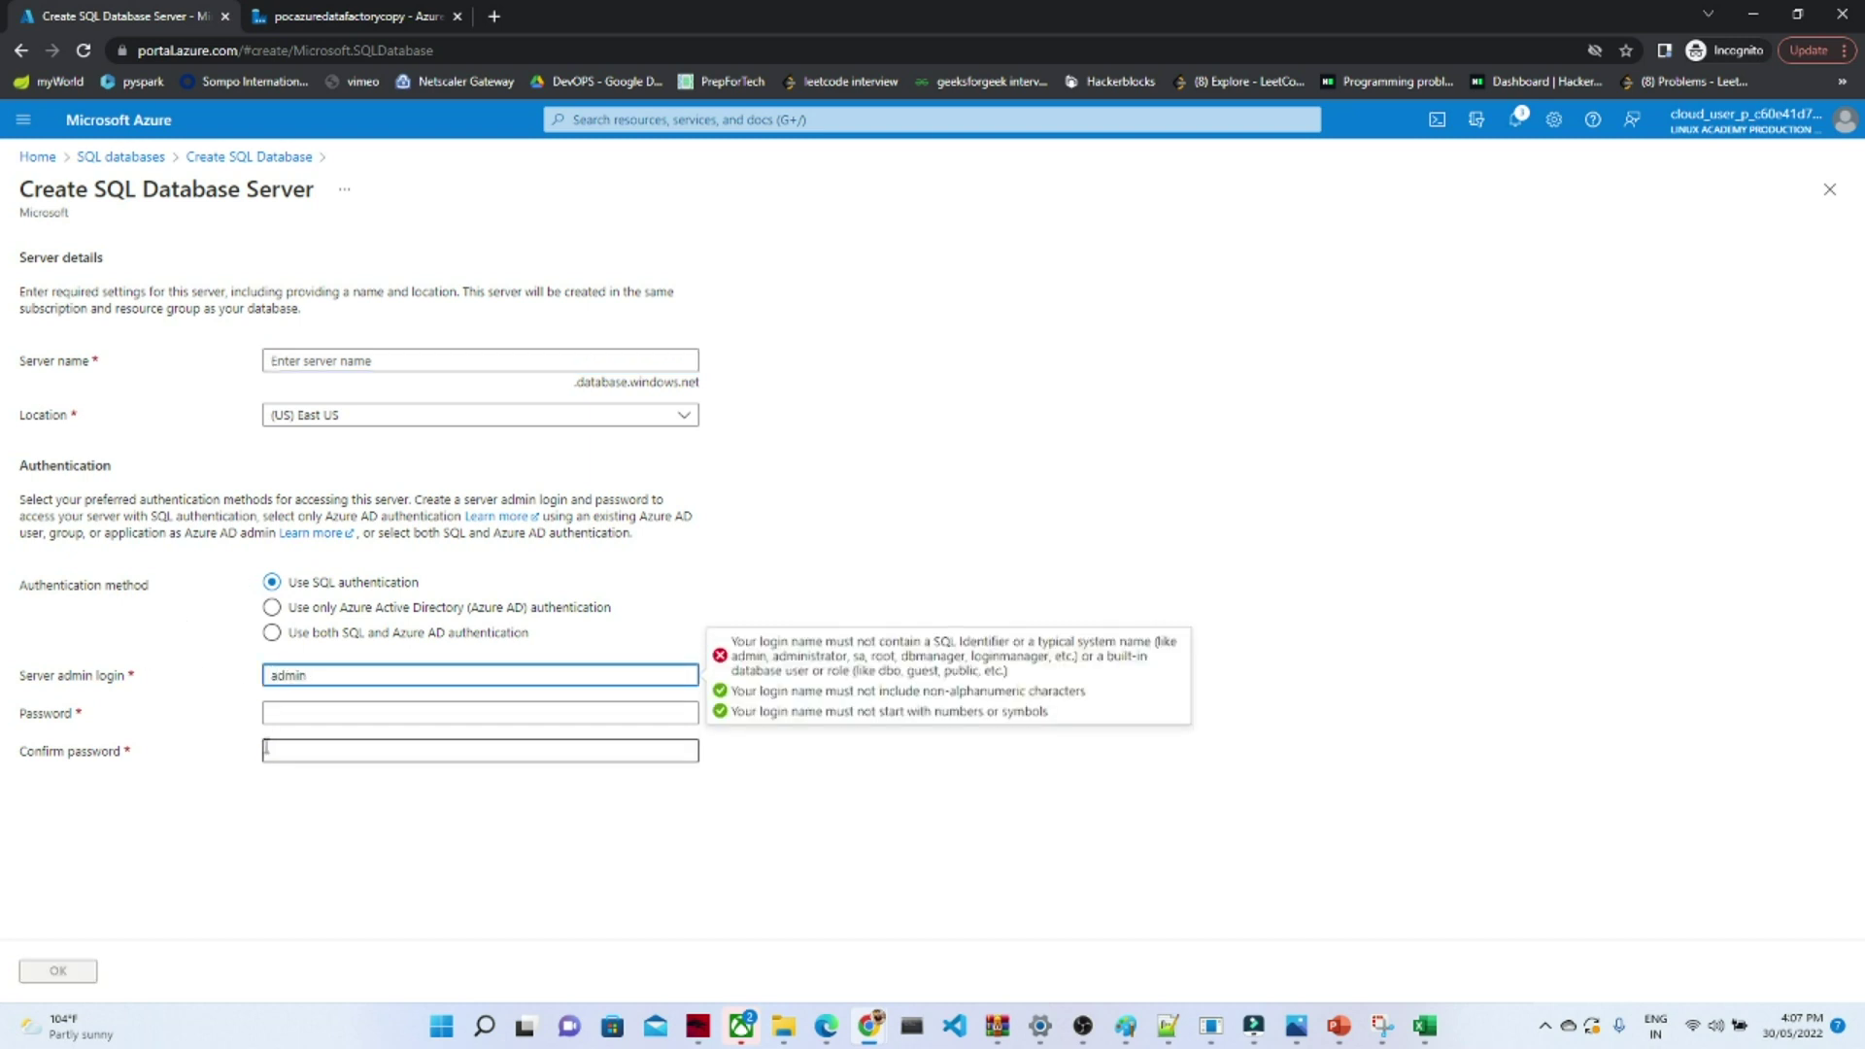
left_click(338, 675)
key("BackSpace")
key("BackSpace")
key("BackSpace")
key("BackSpace")
key("BackSpace")
type("manish")
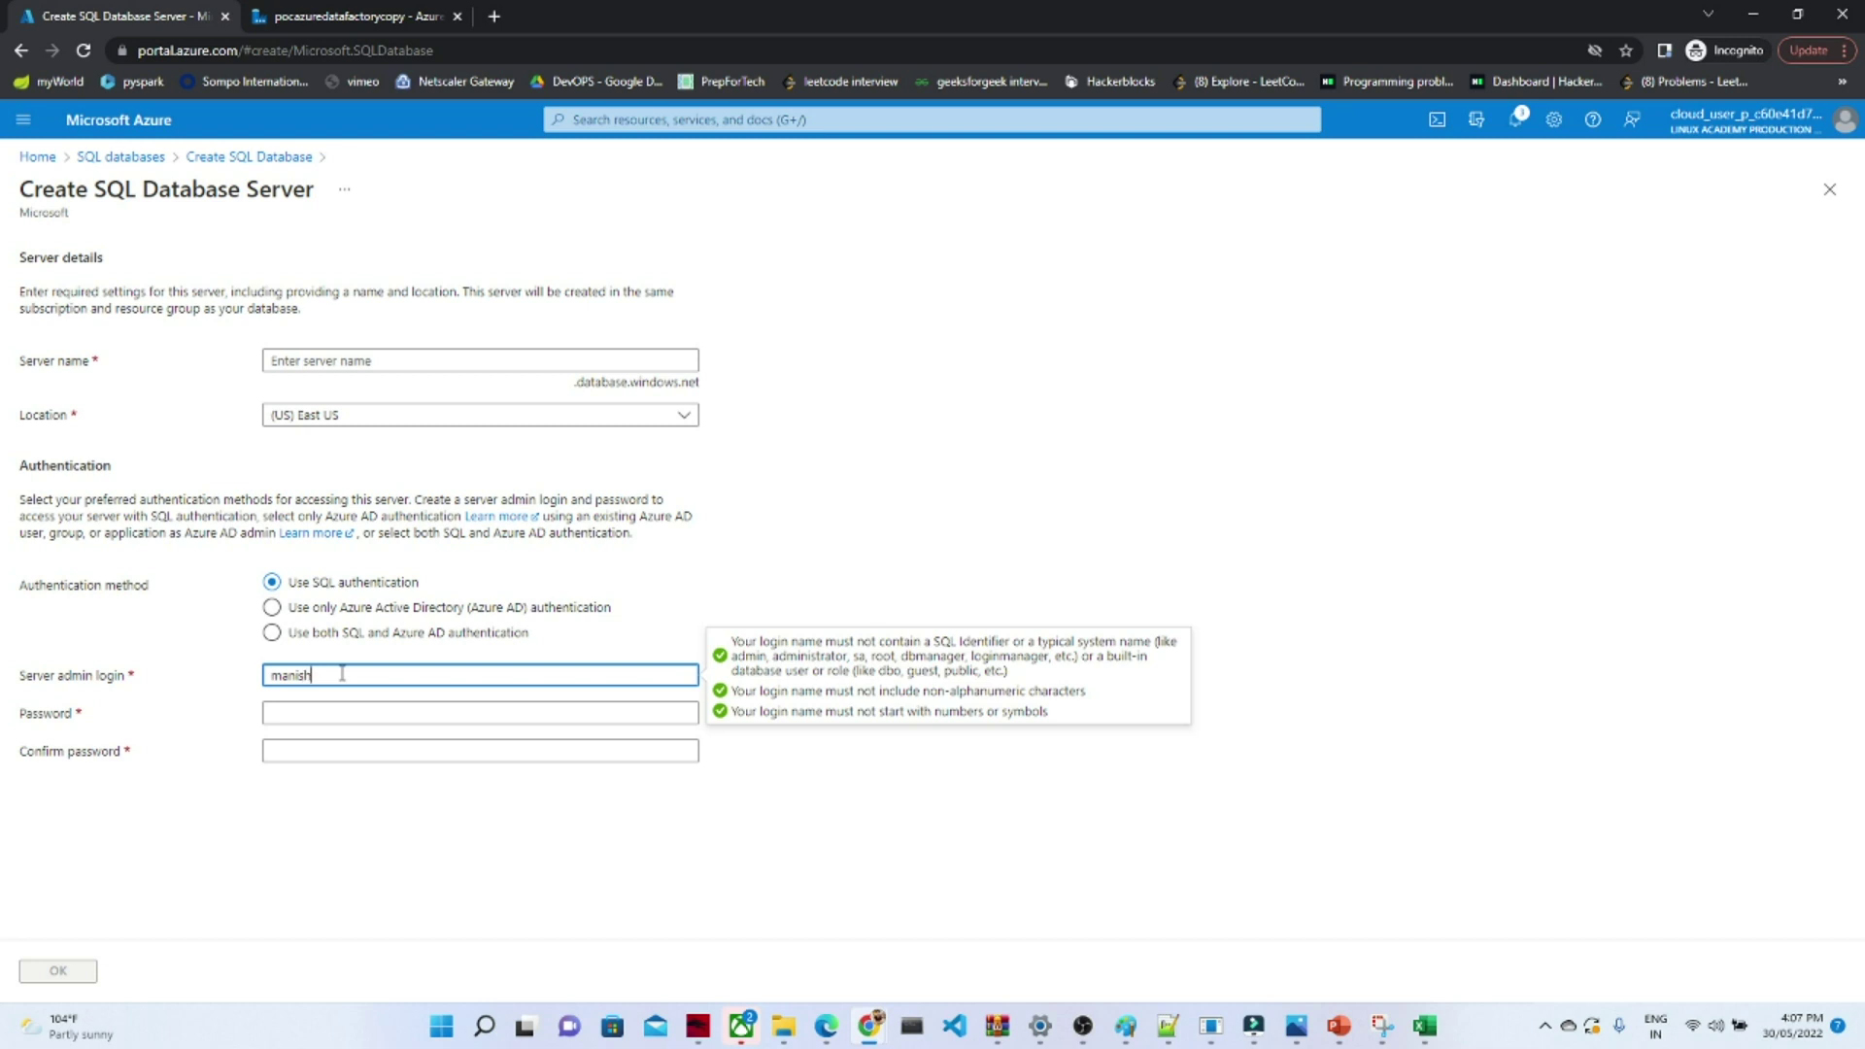
left_click(332, 884)
- Set and confirm the admin password, name the server sqlstorage234555, and confirm it
left_click(286, 717)
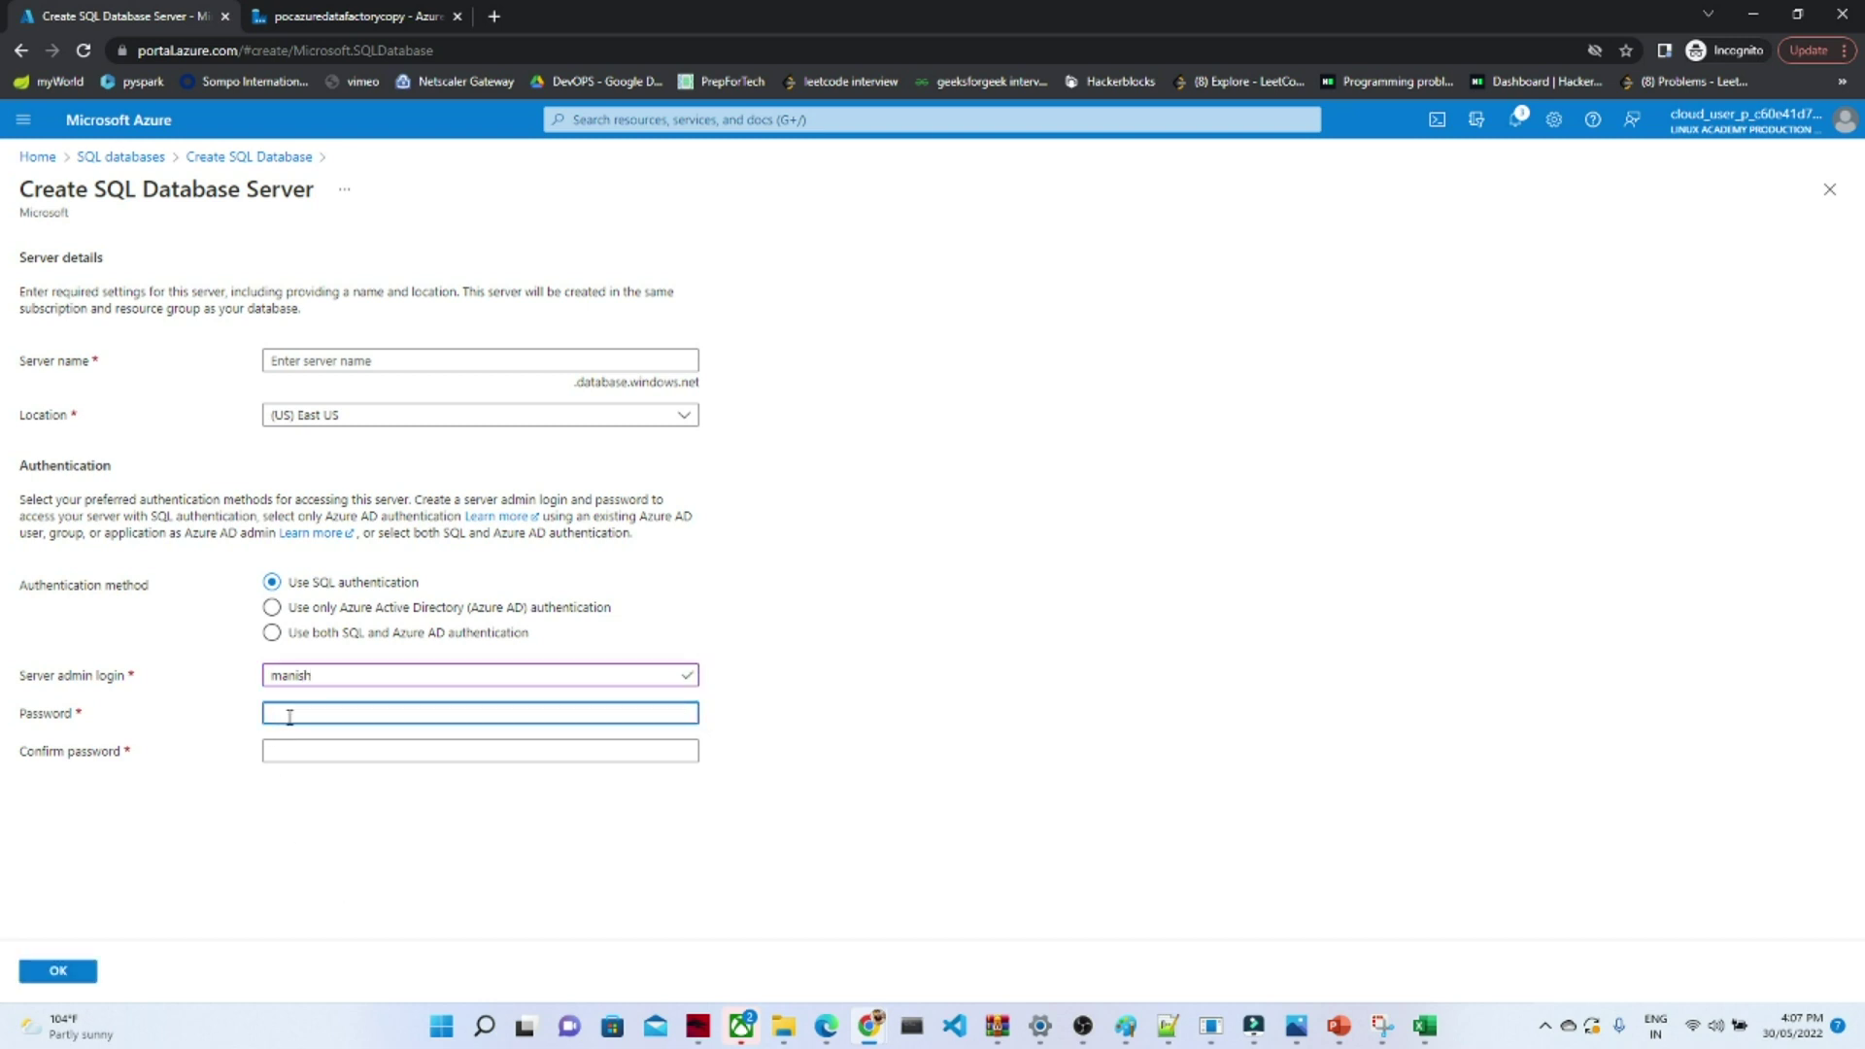
type("••••••••")
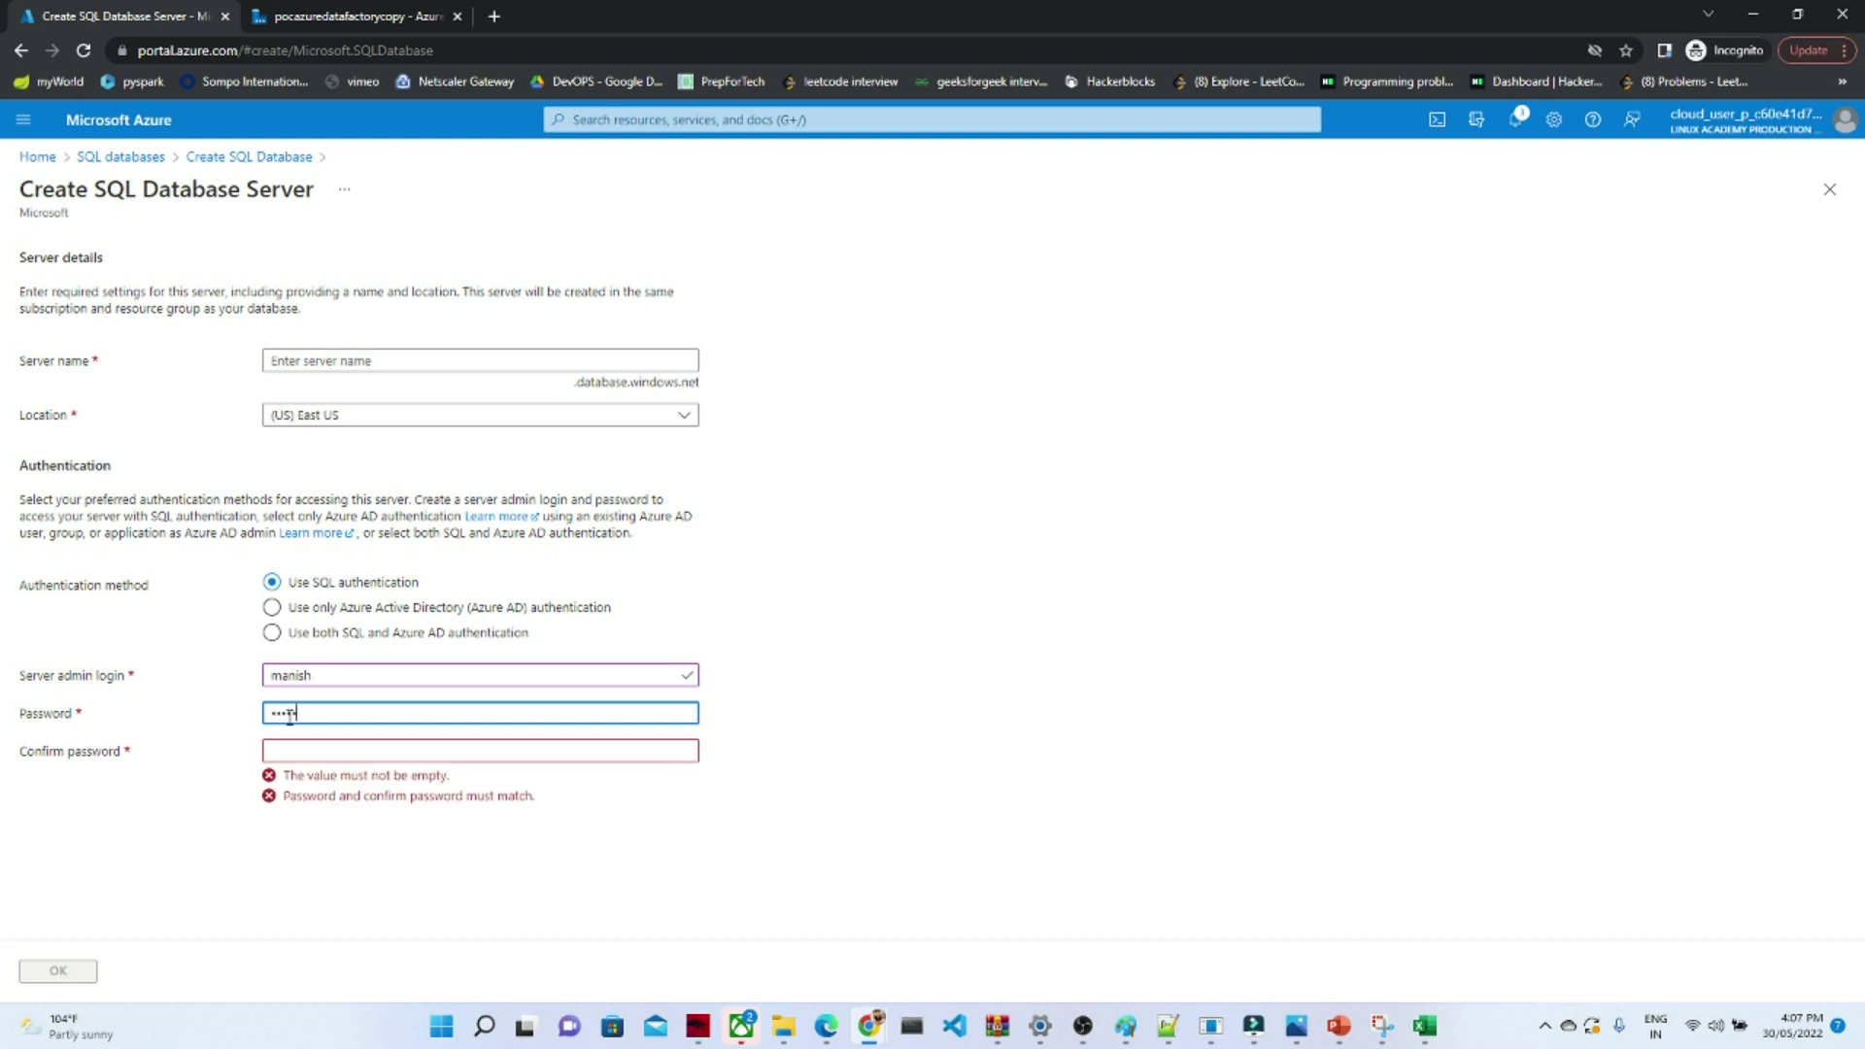
type("••")
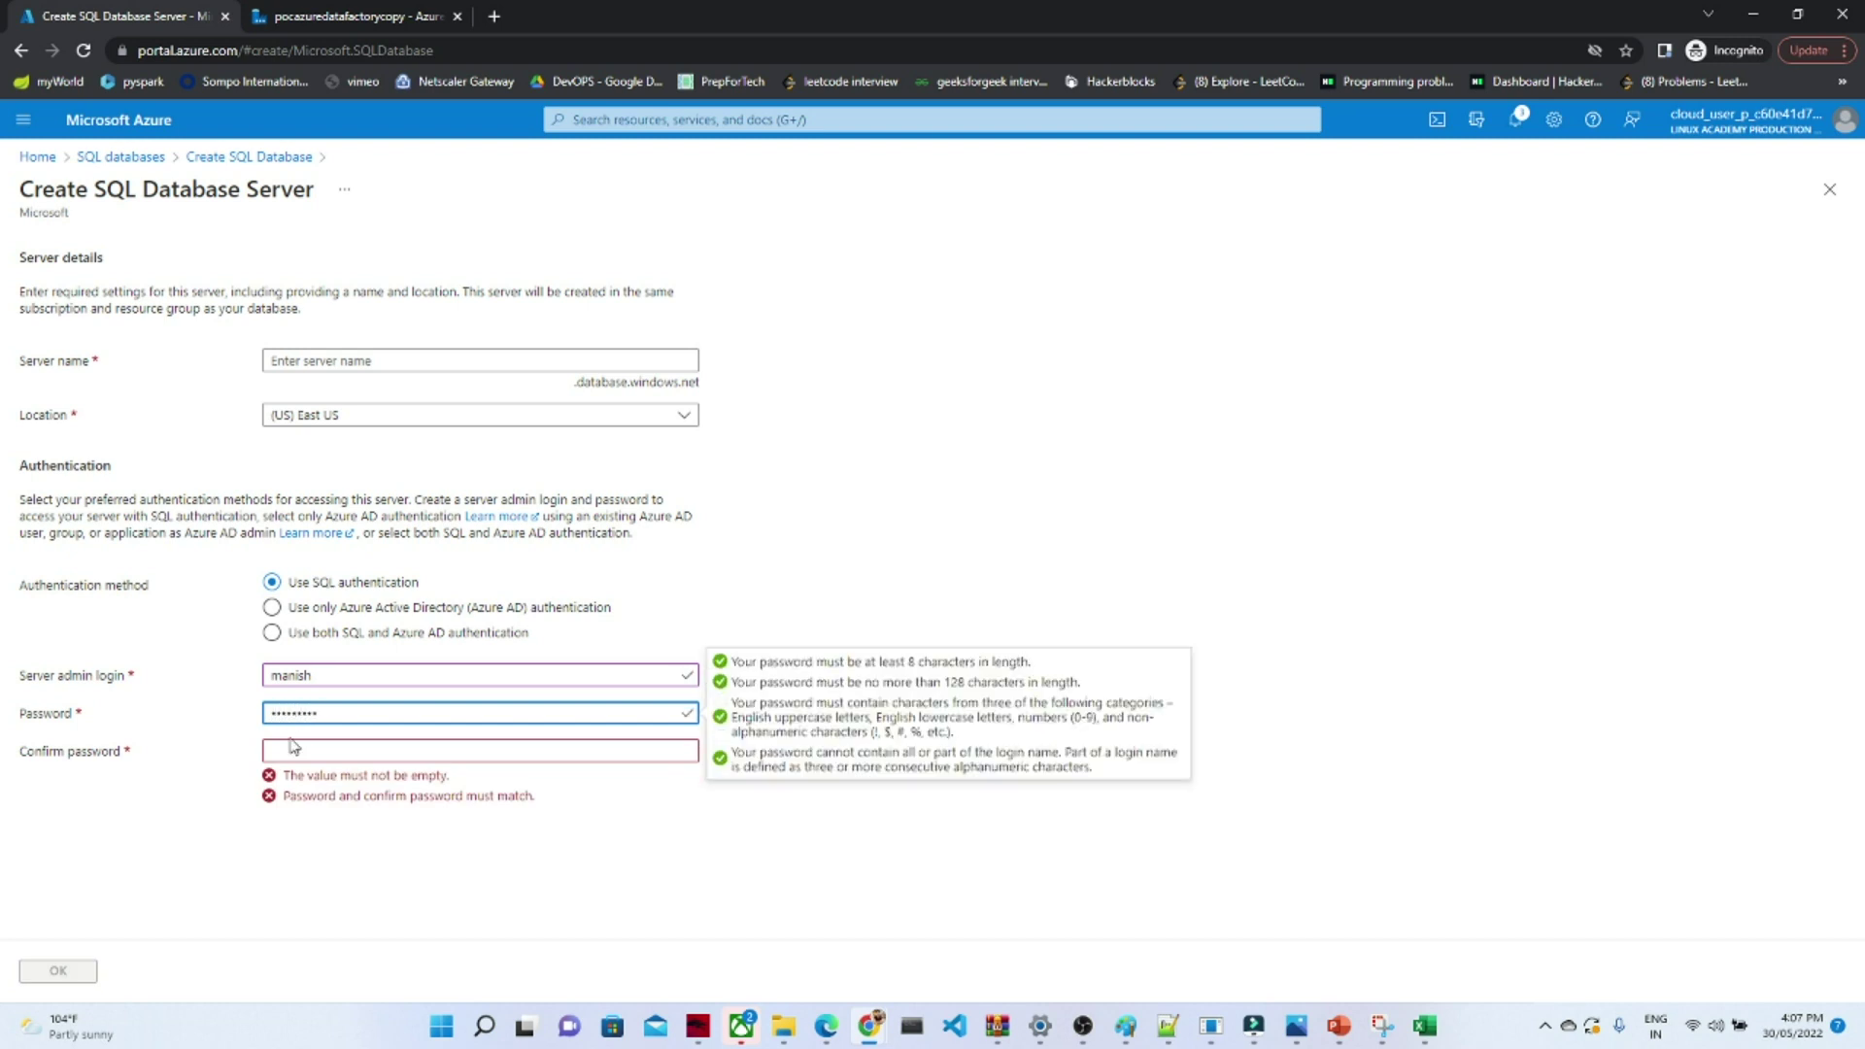
left_click(292, 753)
type("••••••")
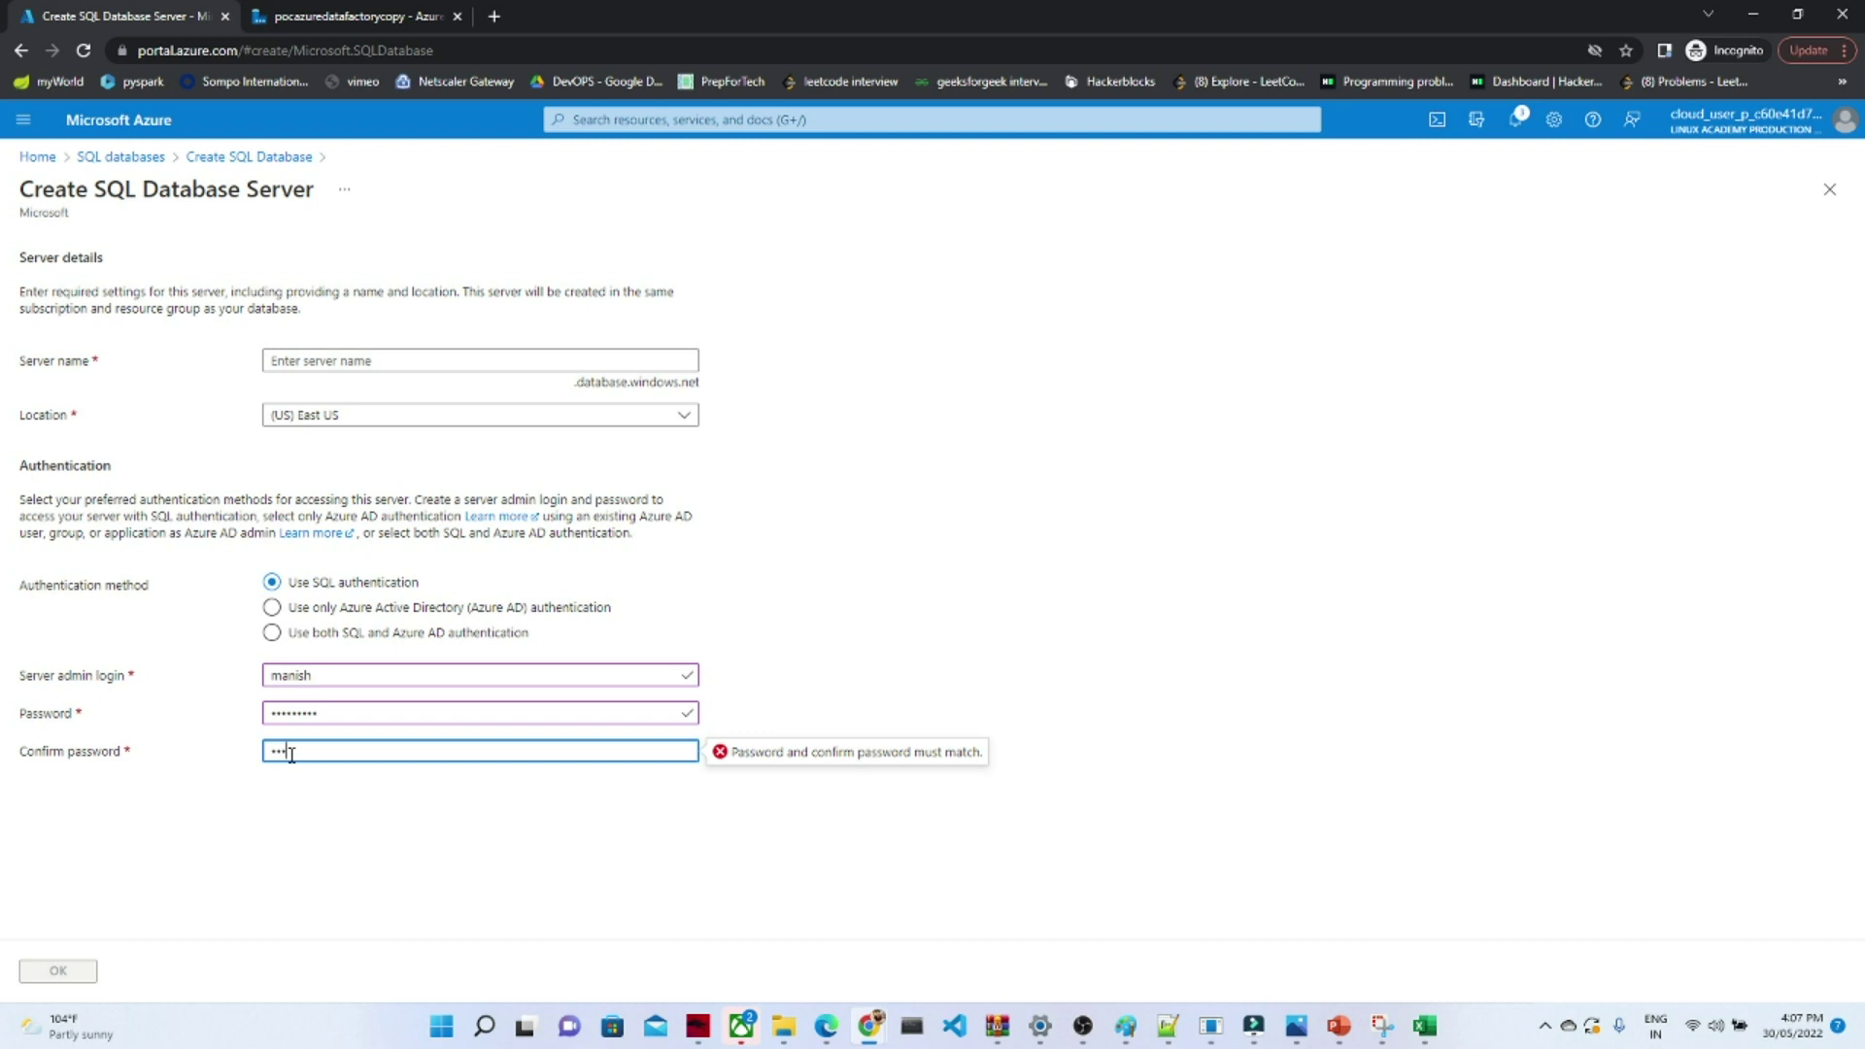
type("•••")
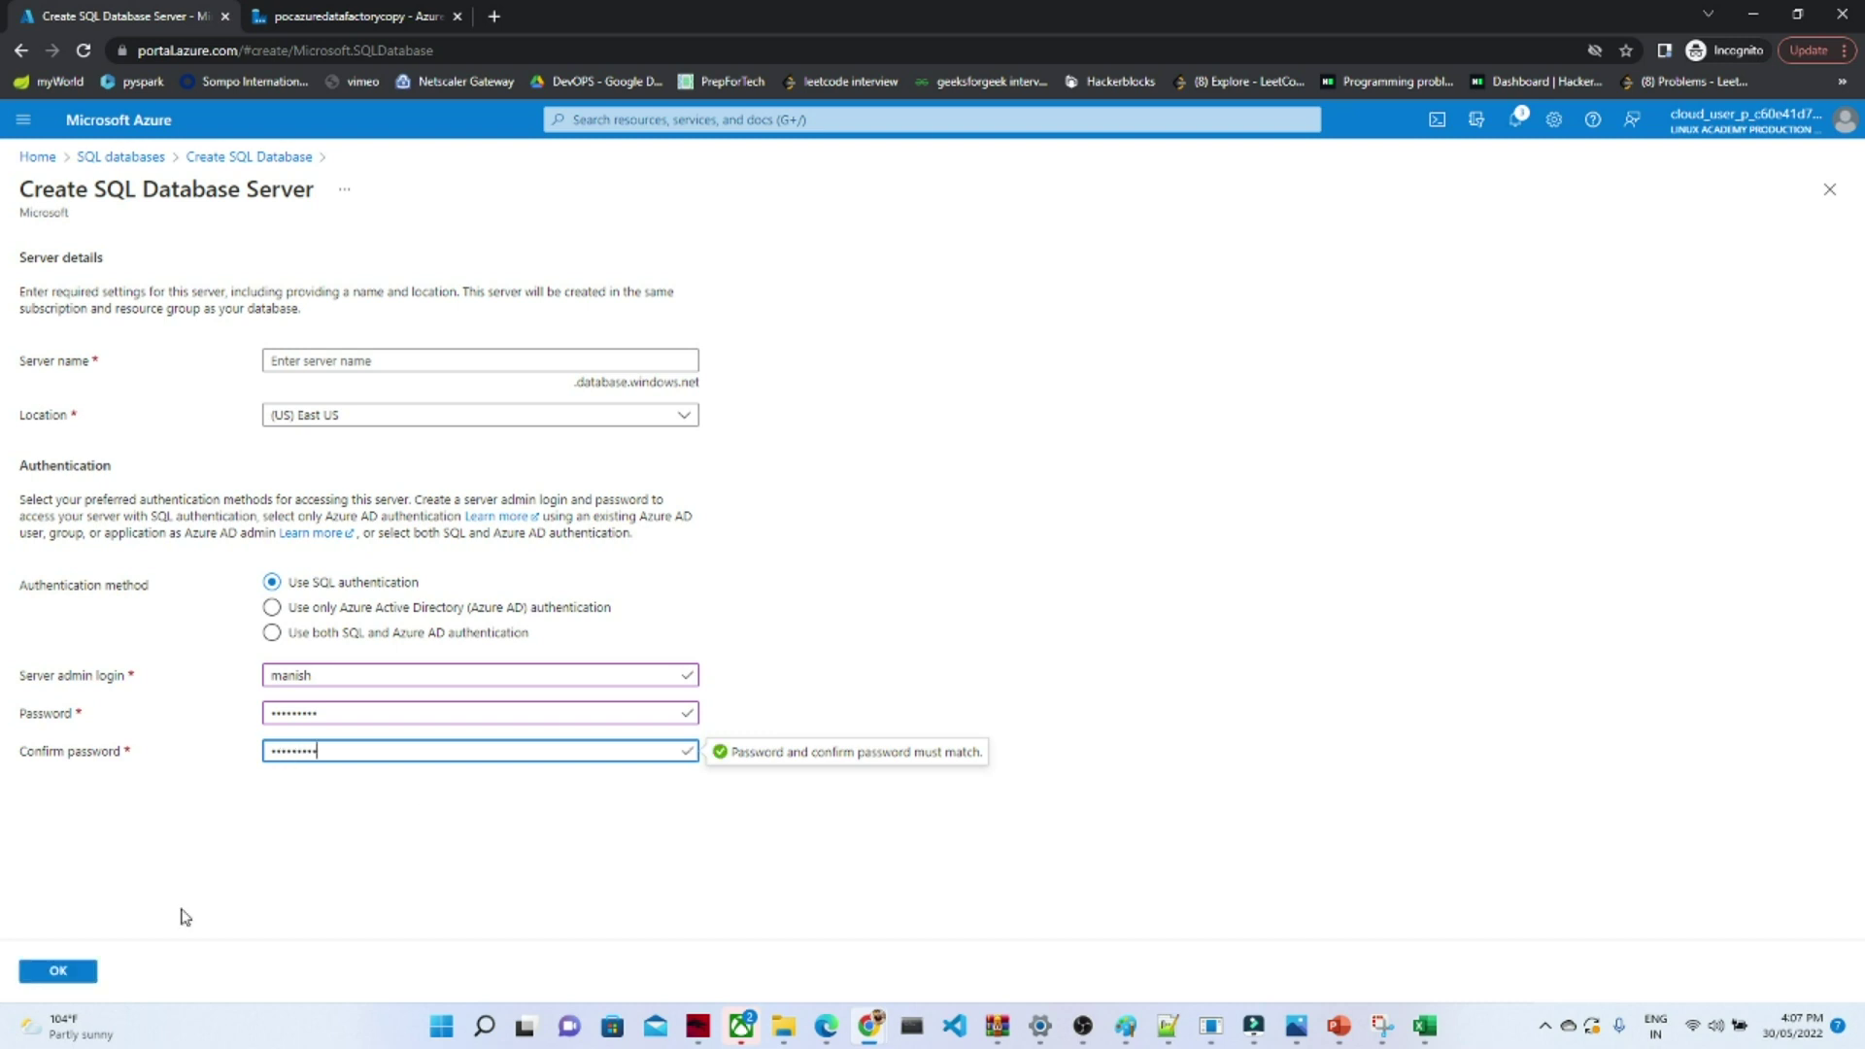
left_click(65, 972)
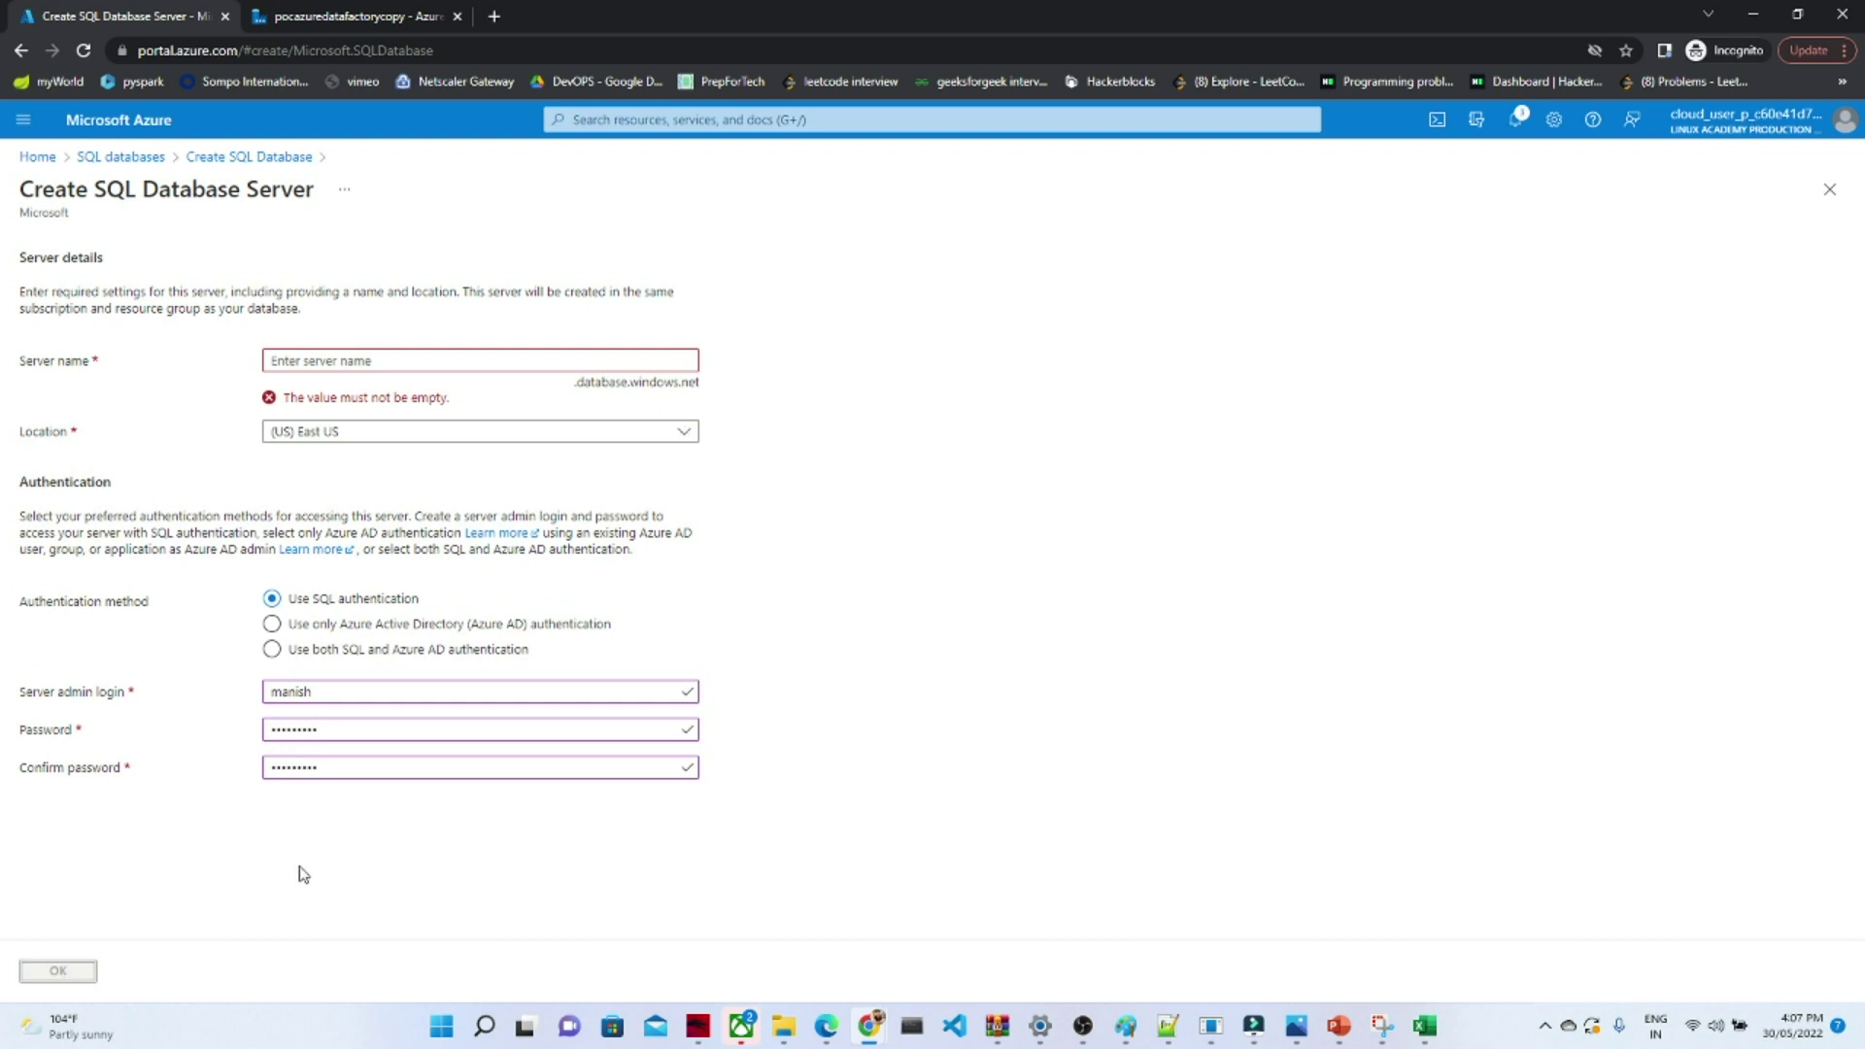
left_click(326, 360)
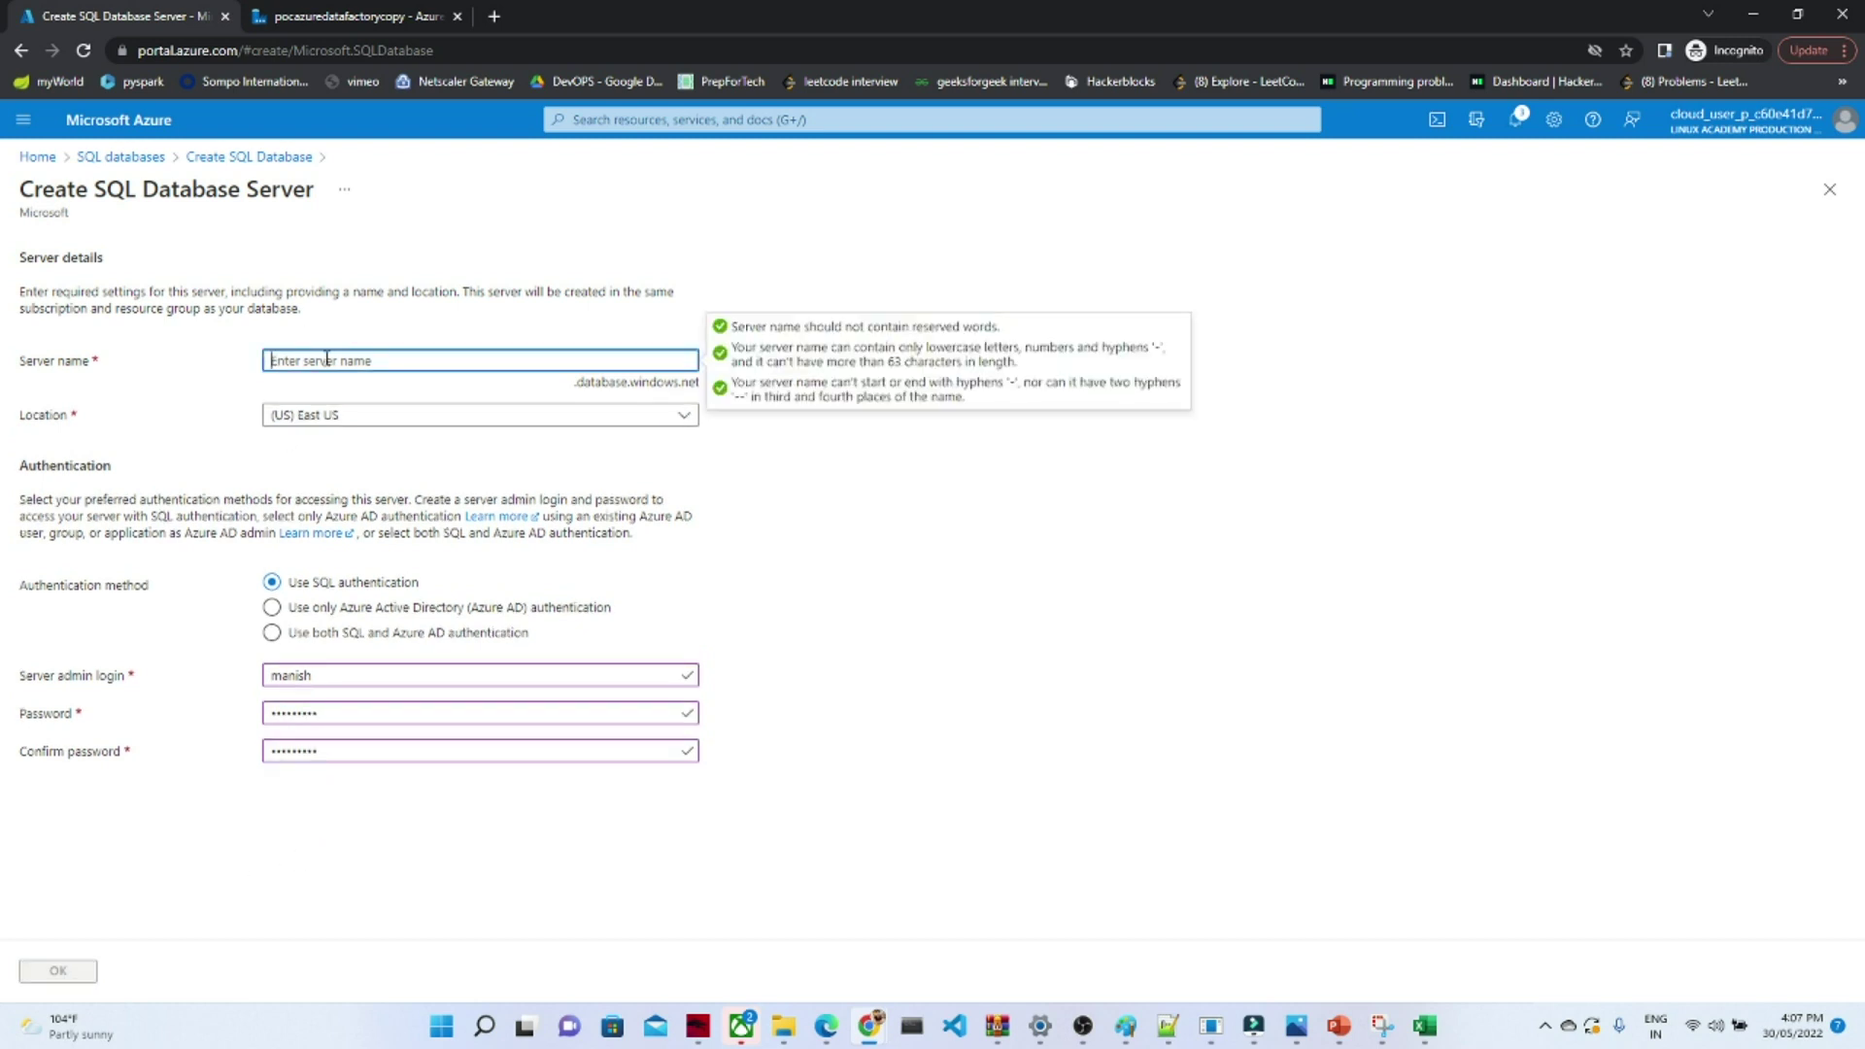
type("sqlstorage234555")
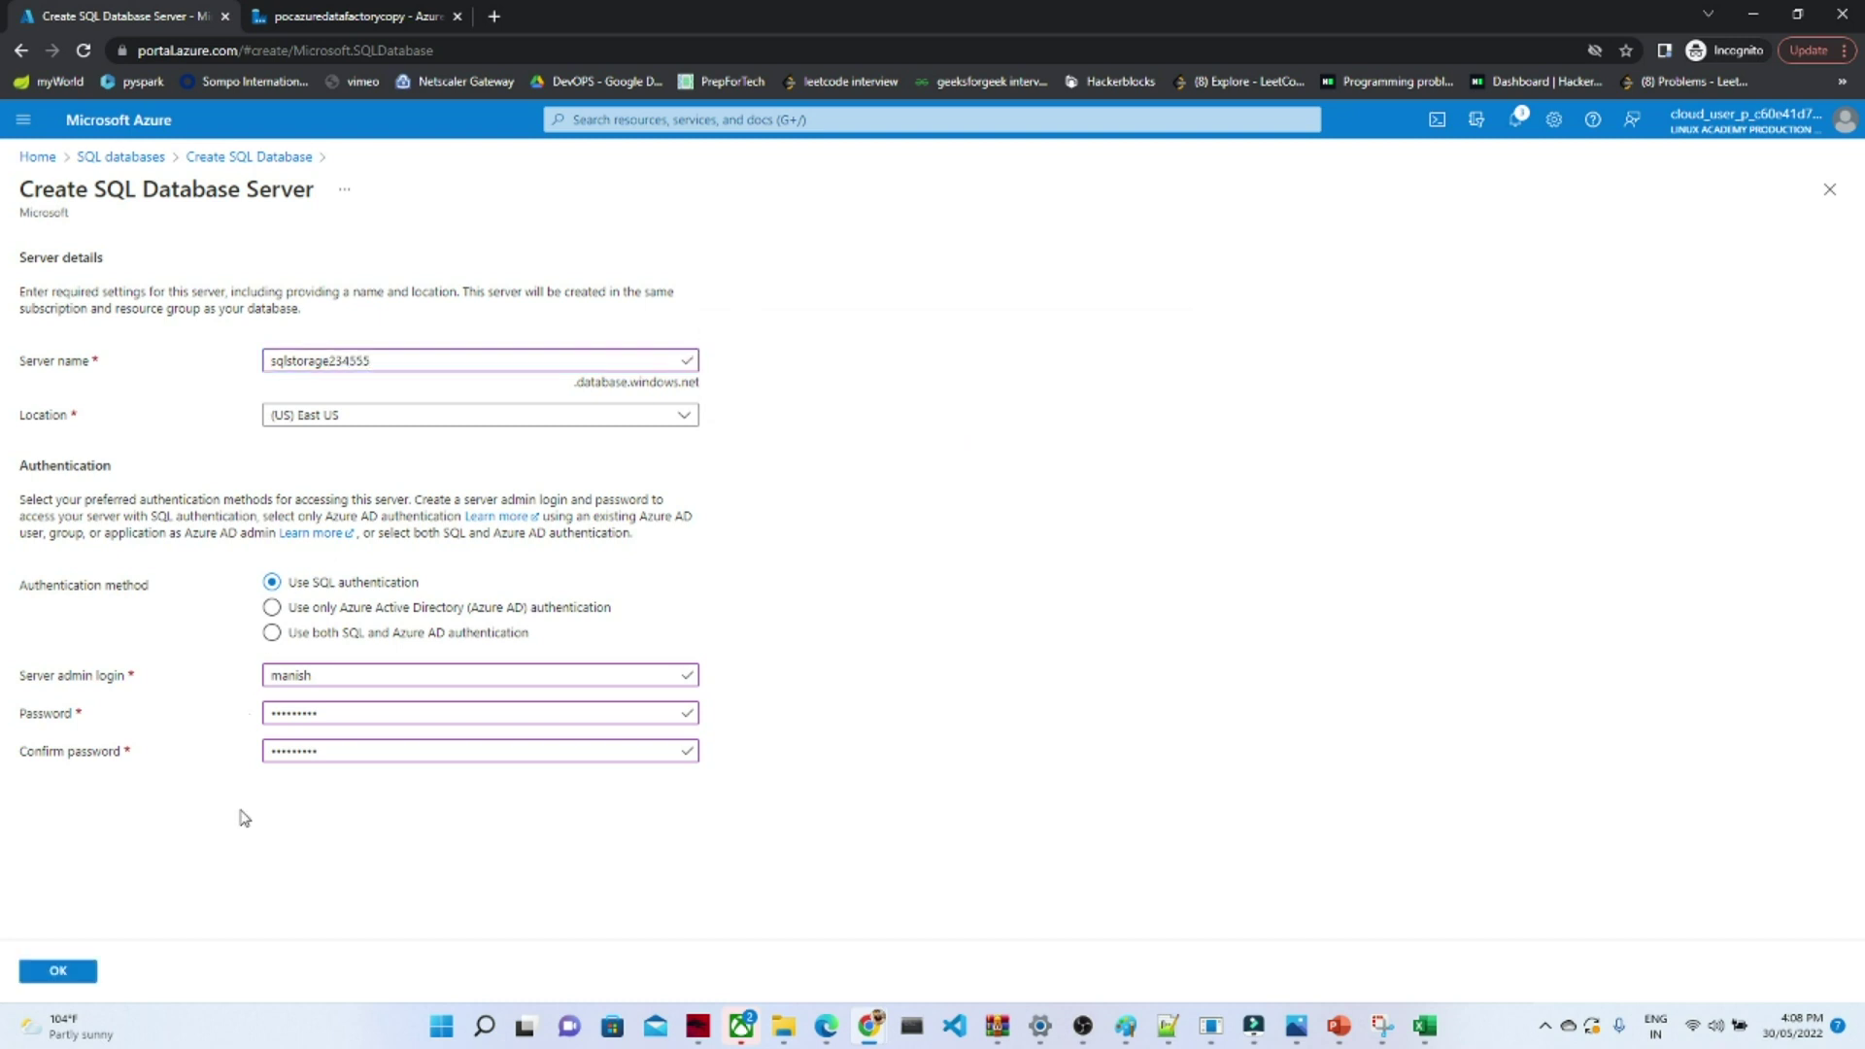
left_click(58, 971)
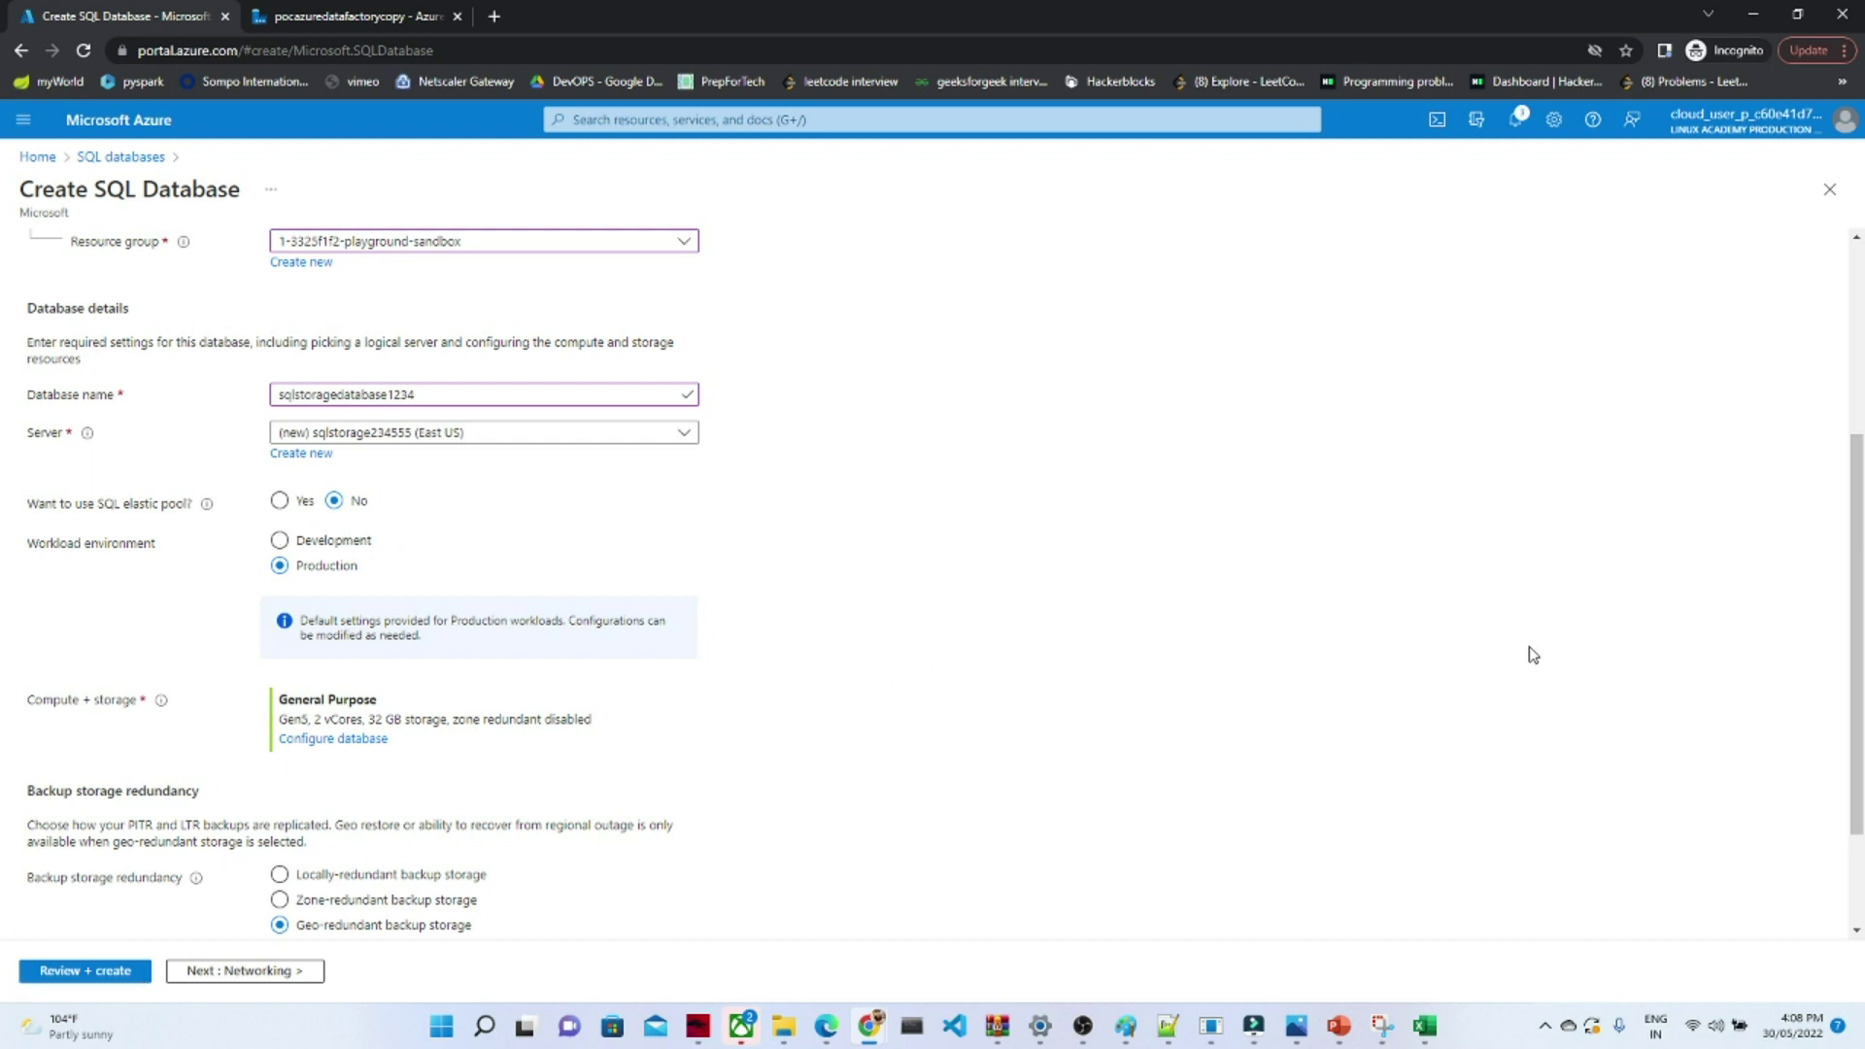
- Switch the database's compute and storage to the Basic service tier (5 DTUs, 2 GB) and apply it
left_click(358, 740)
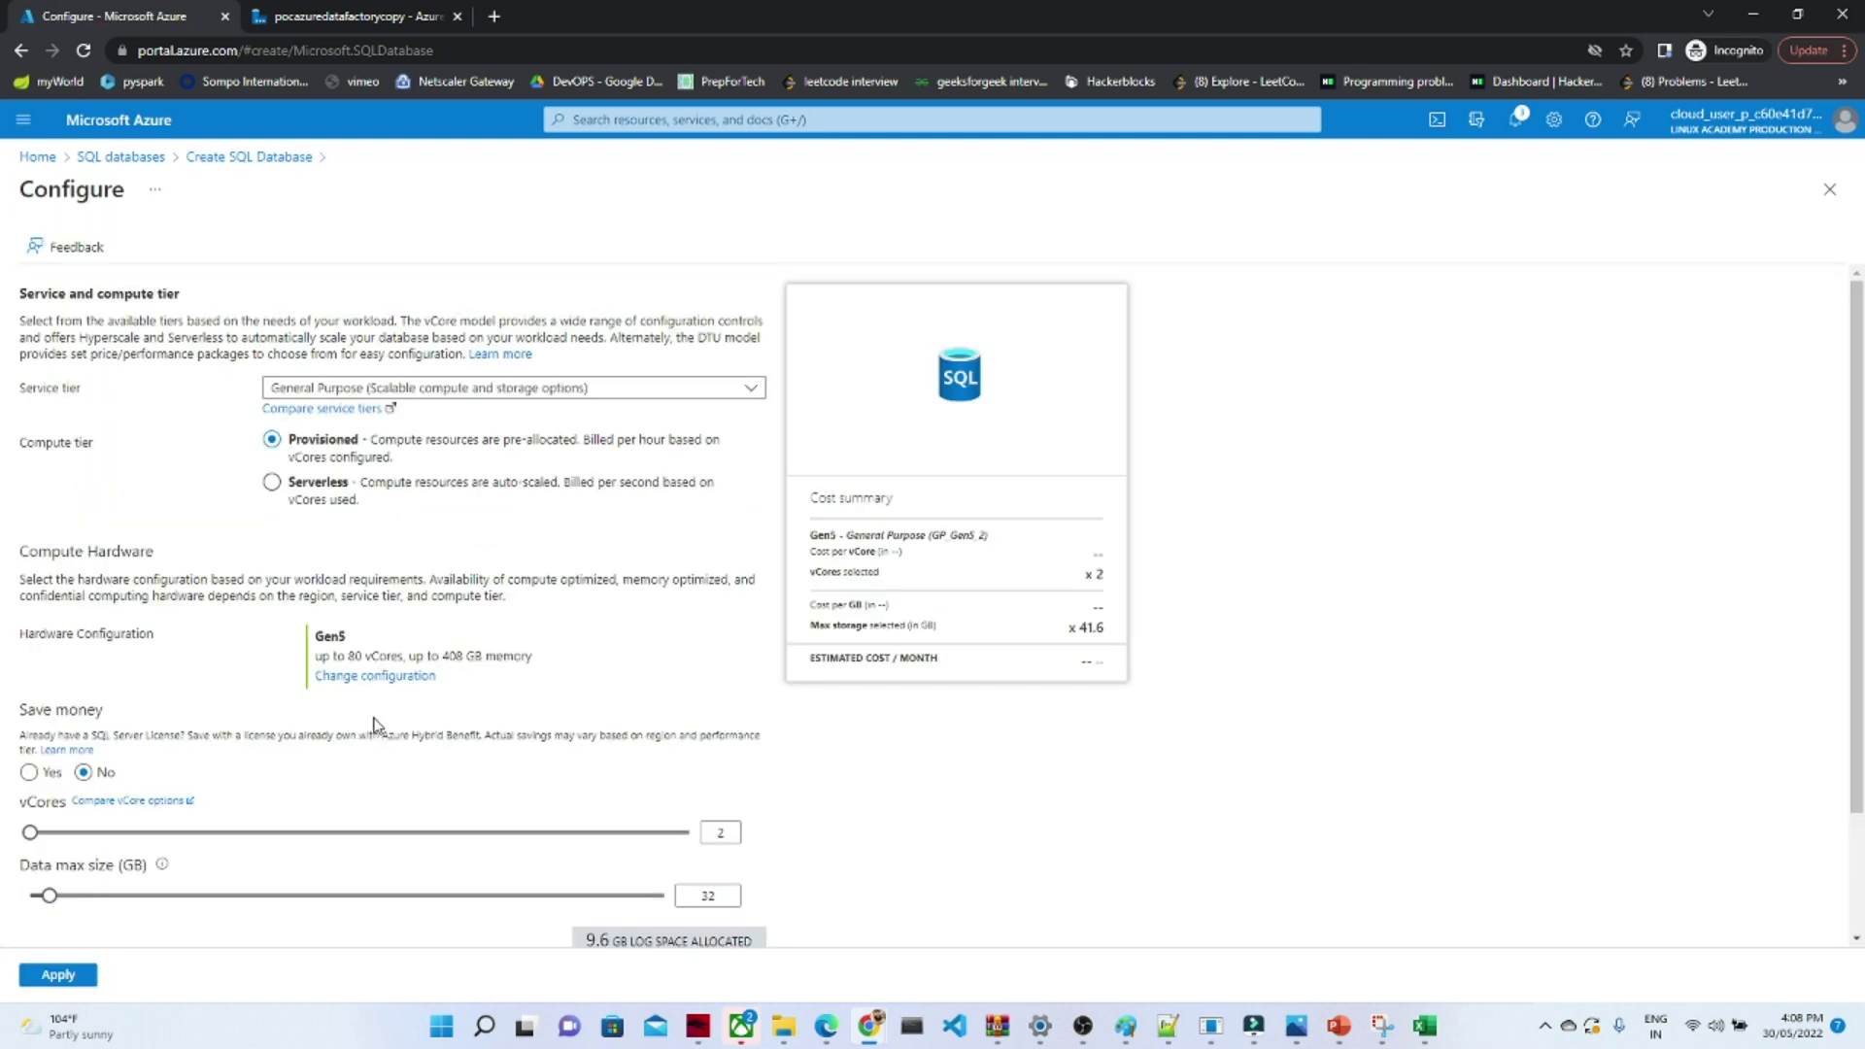
left_click(668, 391)
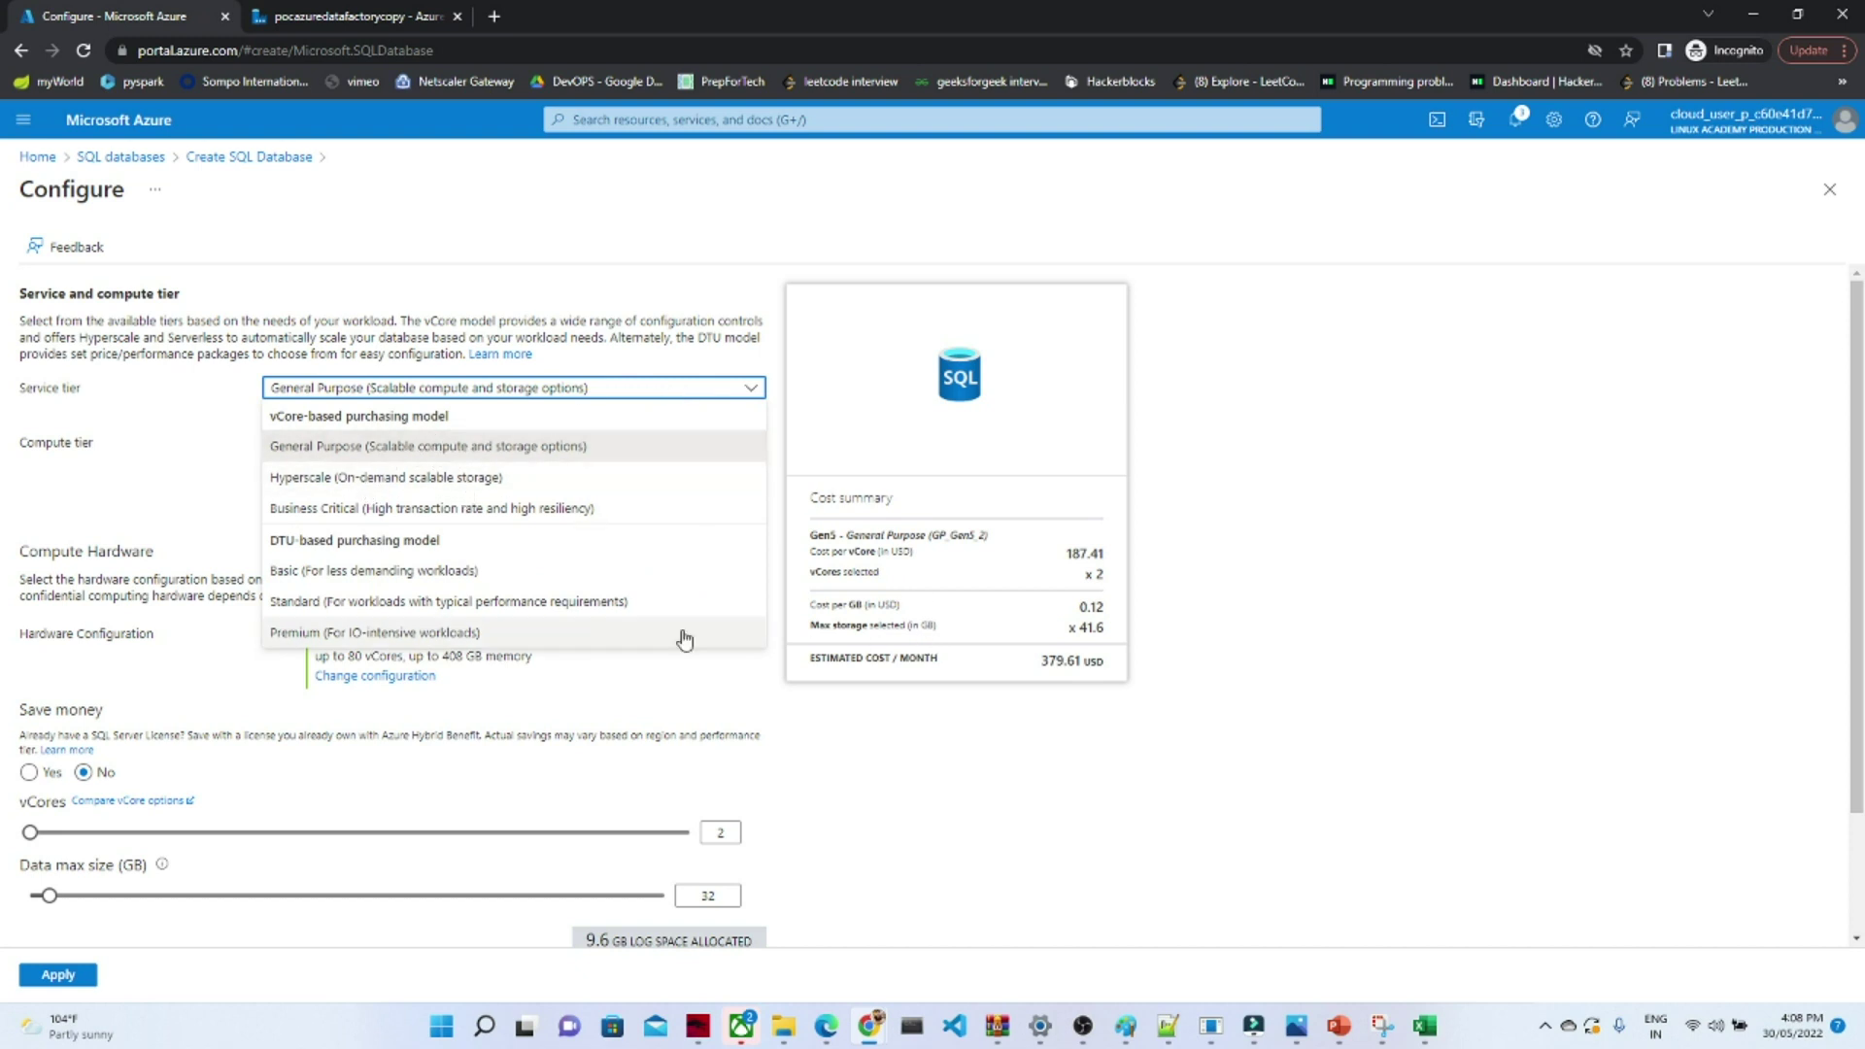
left_click(427, 571)
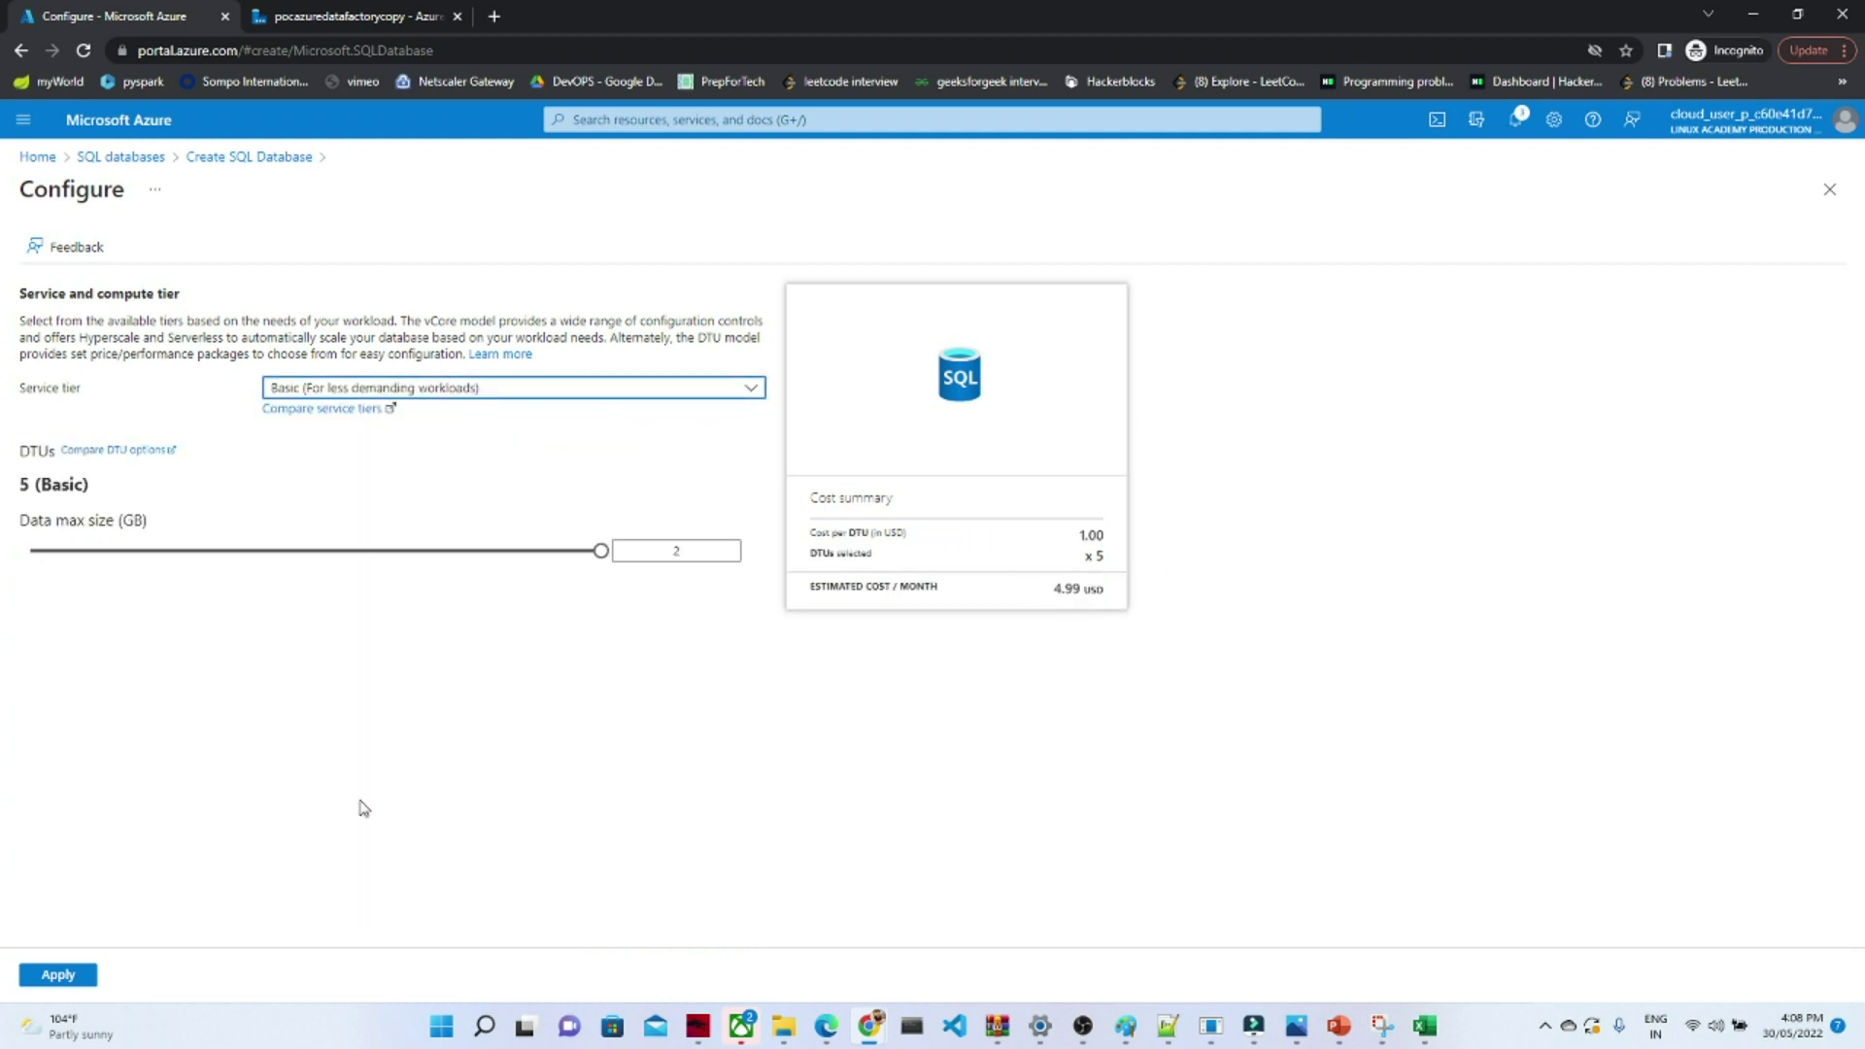
left_click(52, 977)
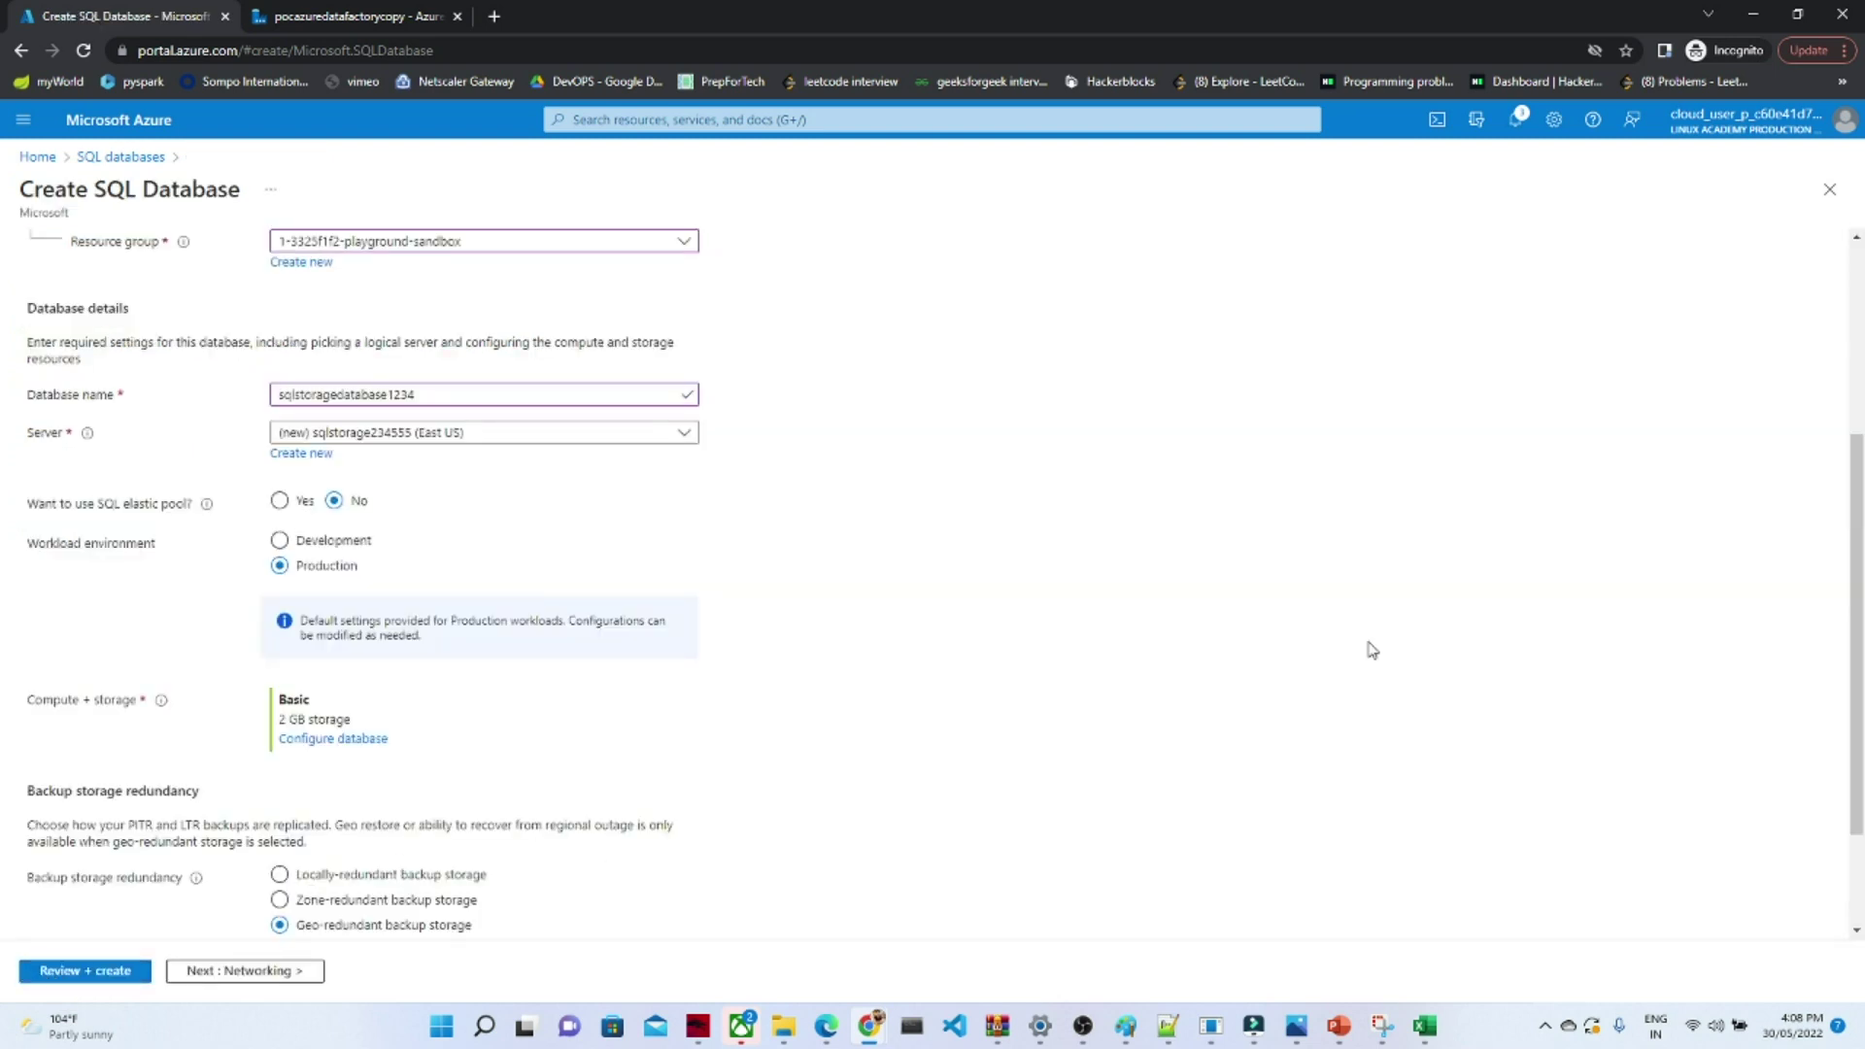
- Use a public endpoint and let Azure services and the current client IP through the firewall
scroll(1826, 832, "down", 2)
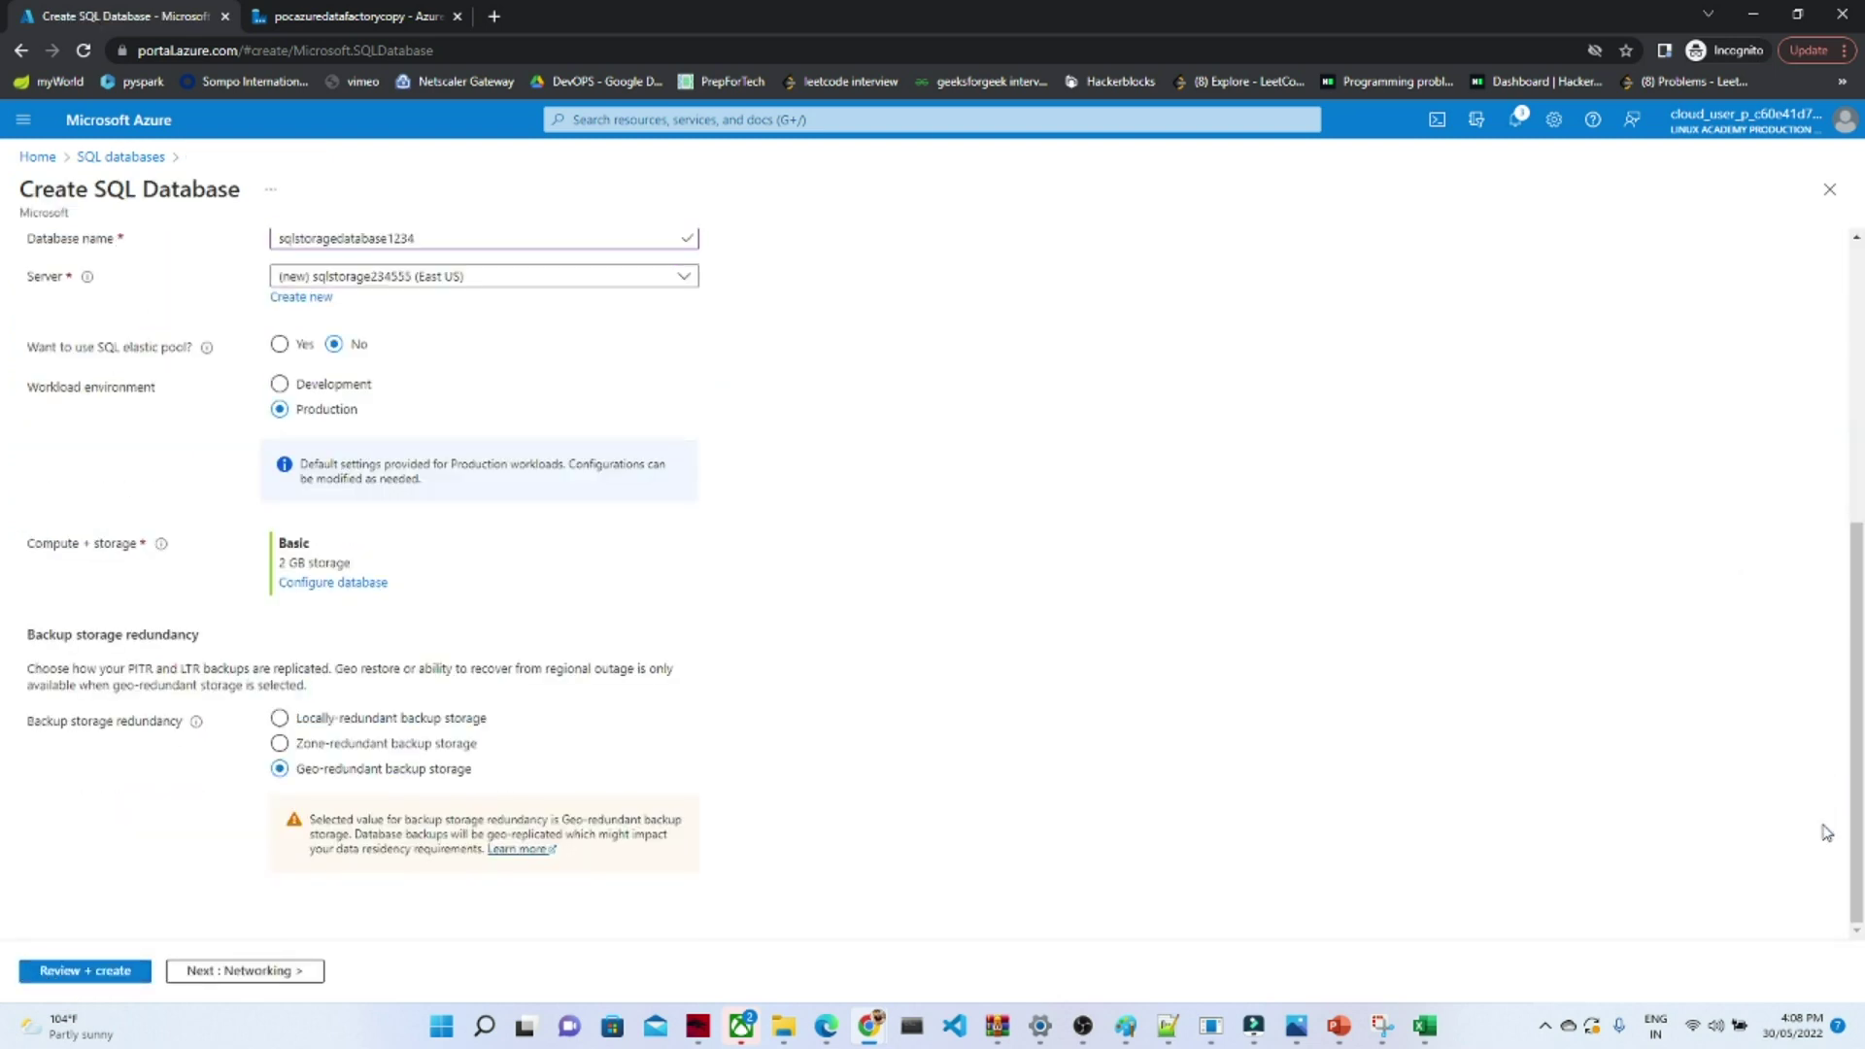
left_click(260, 972)
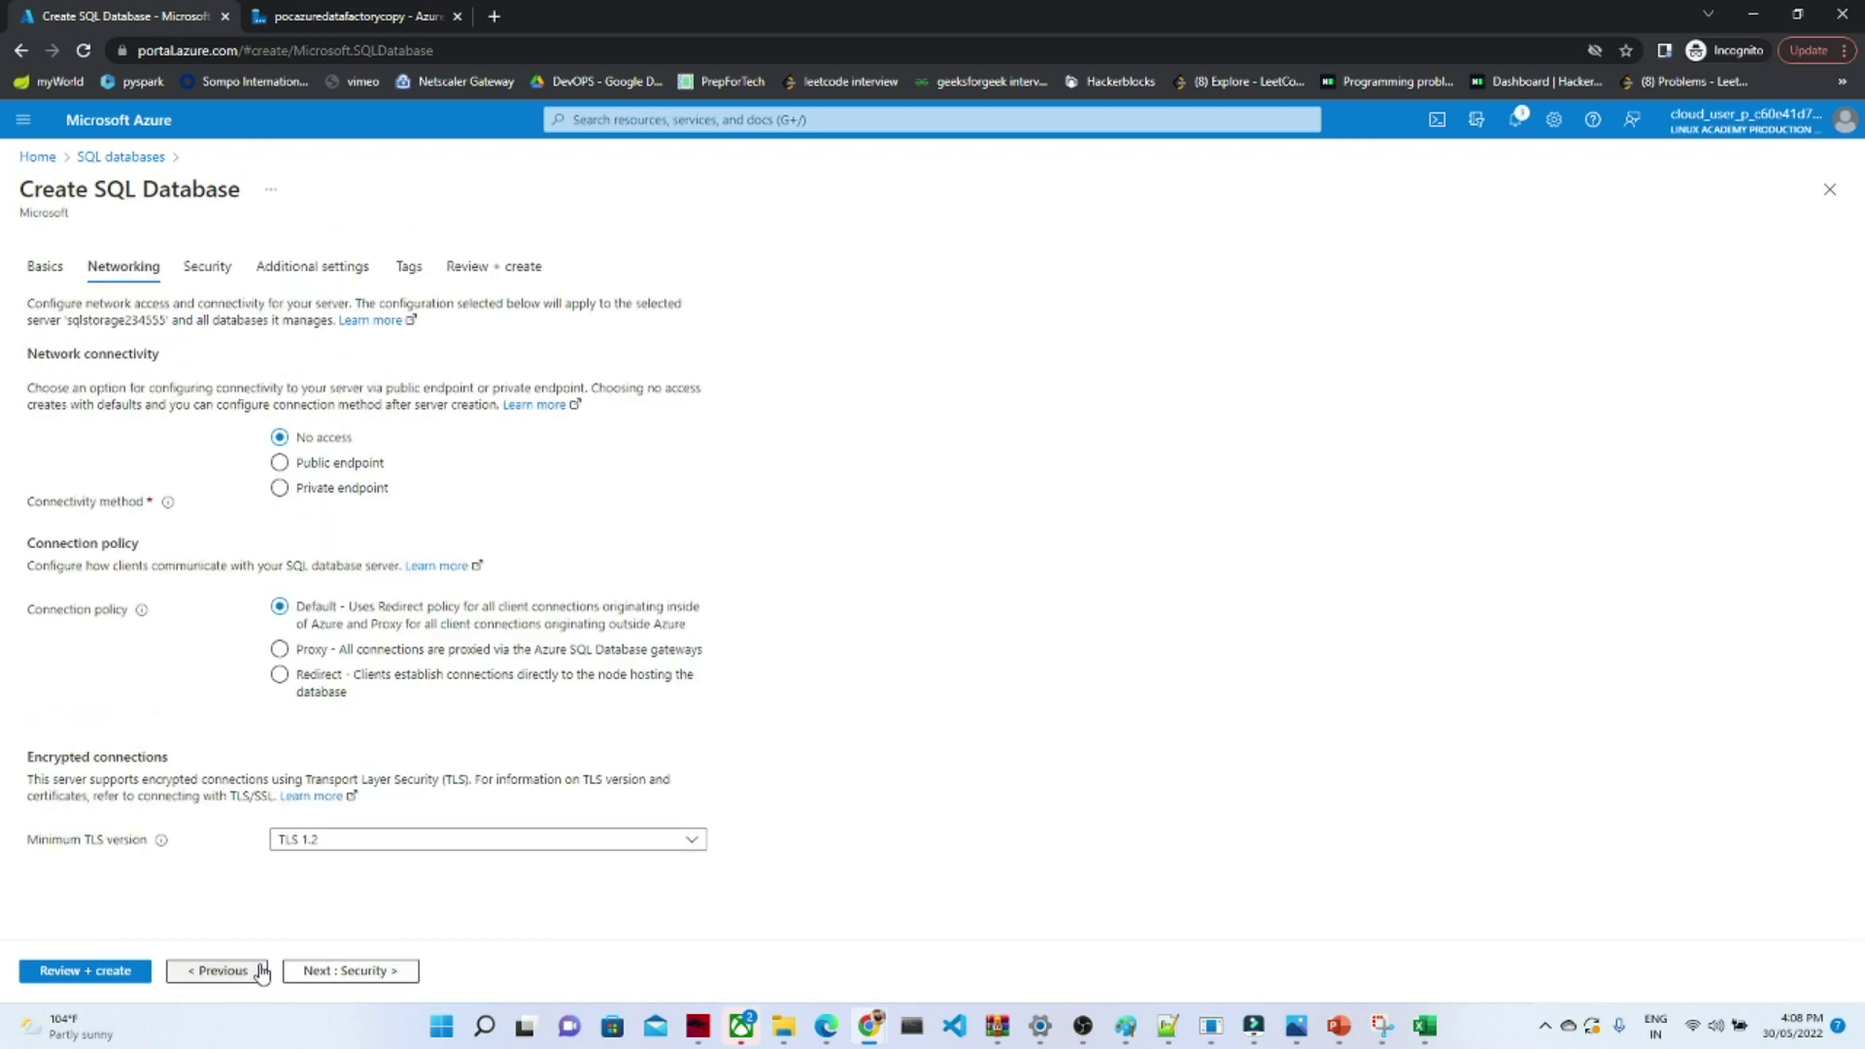
left_click(281, 466)
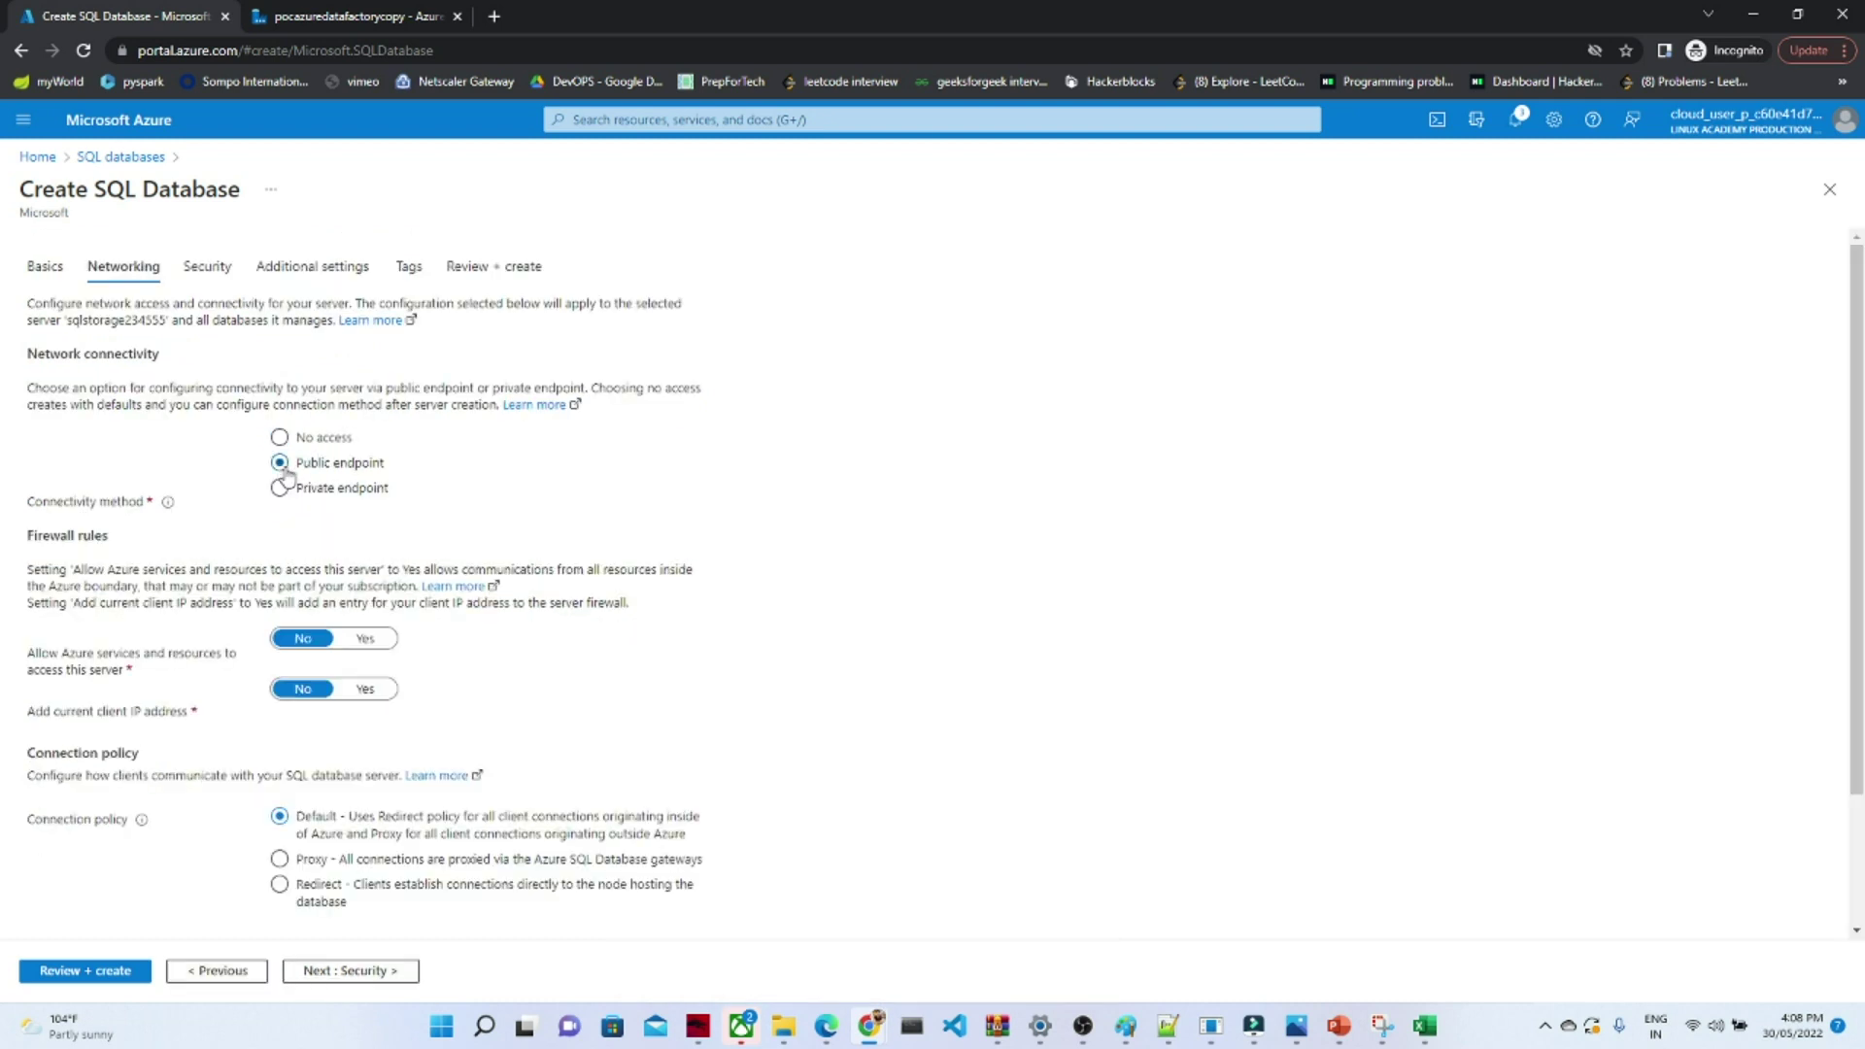
left_click(373, 641)
left_click(371, 689)
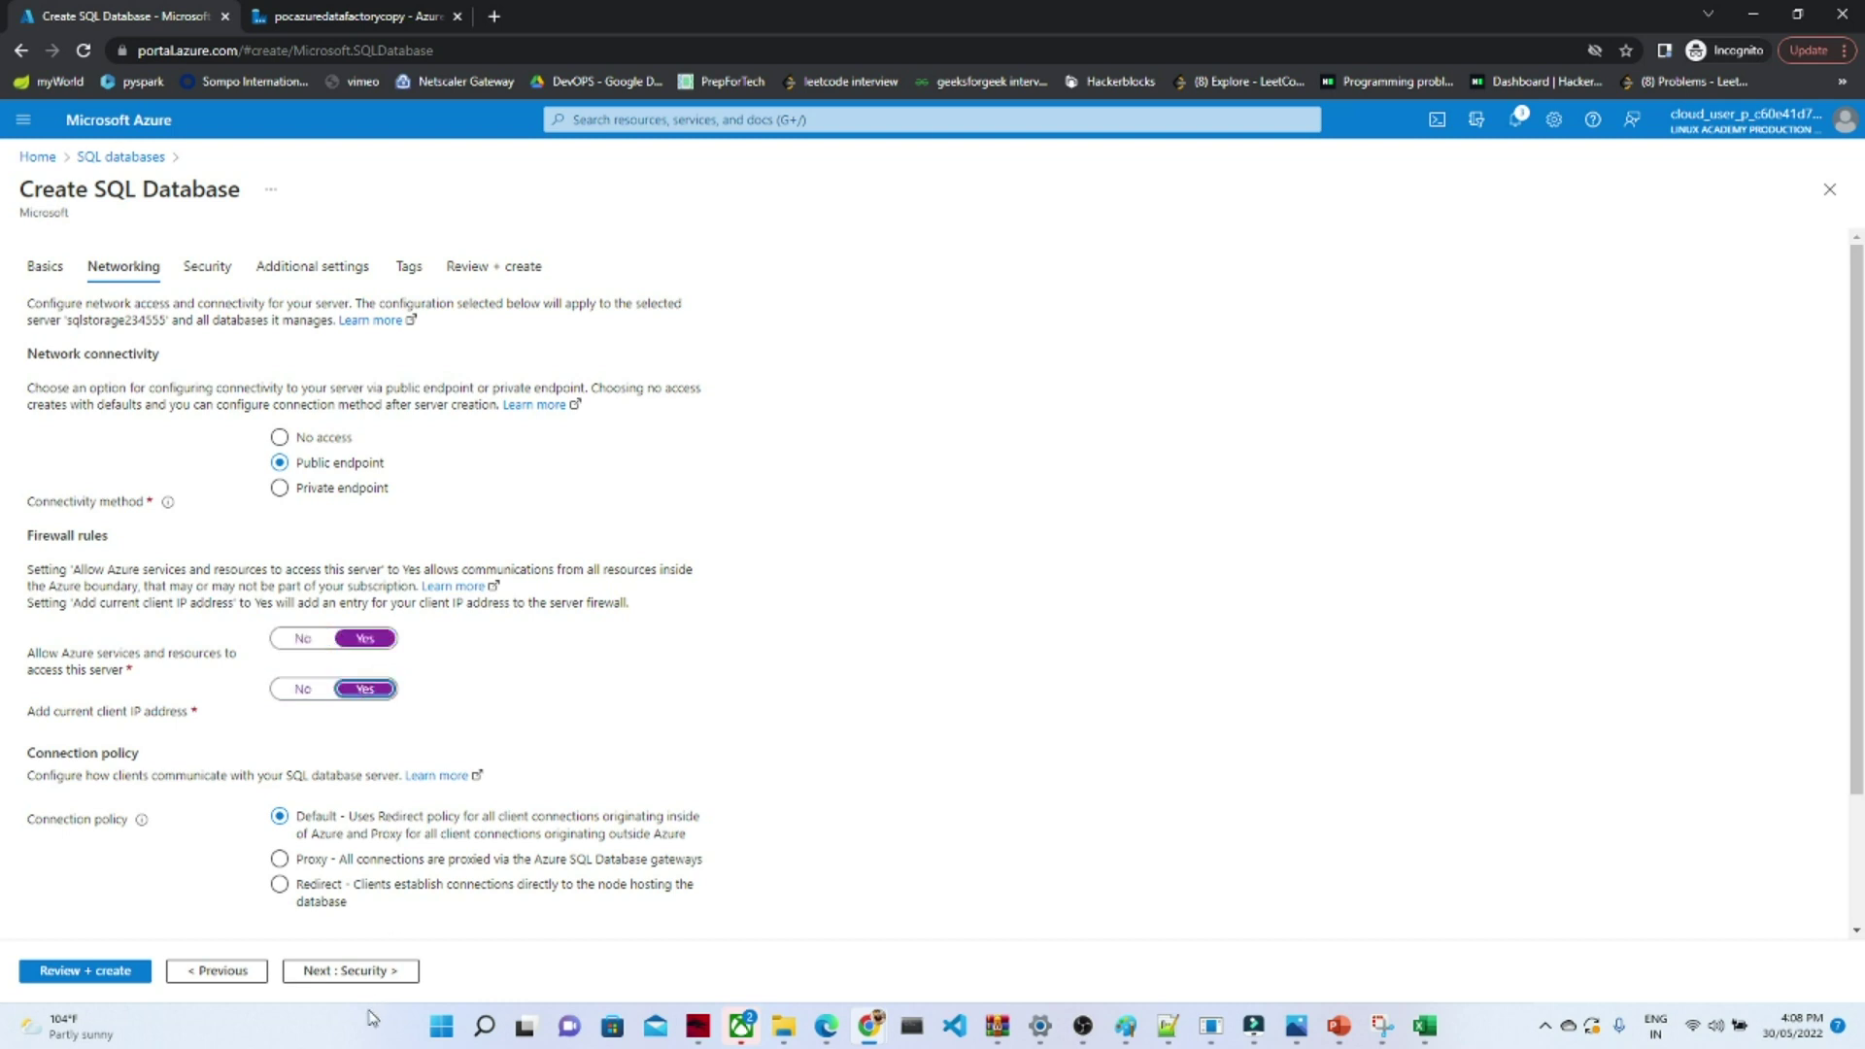
- Start the Defender free trial and use the AdventureWorksLT sample as the database's data source
left_click(361, 972)
left_click(280, 420)
left_click(368, 972)
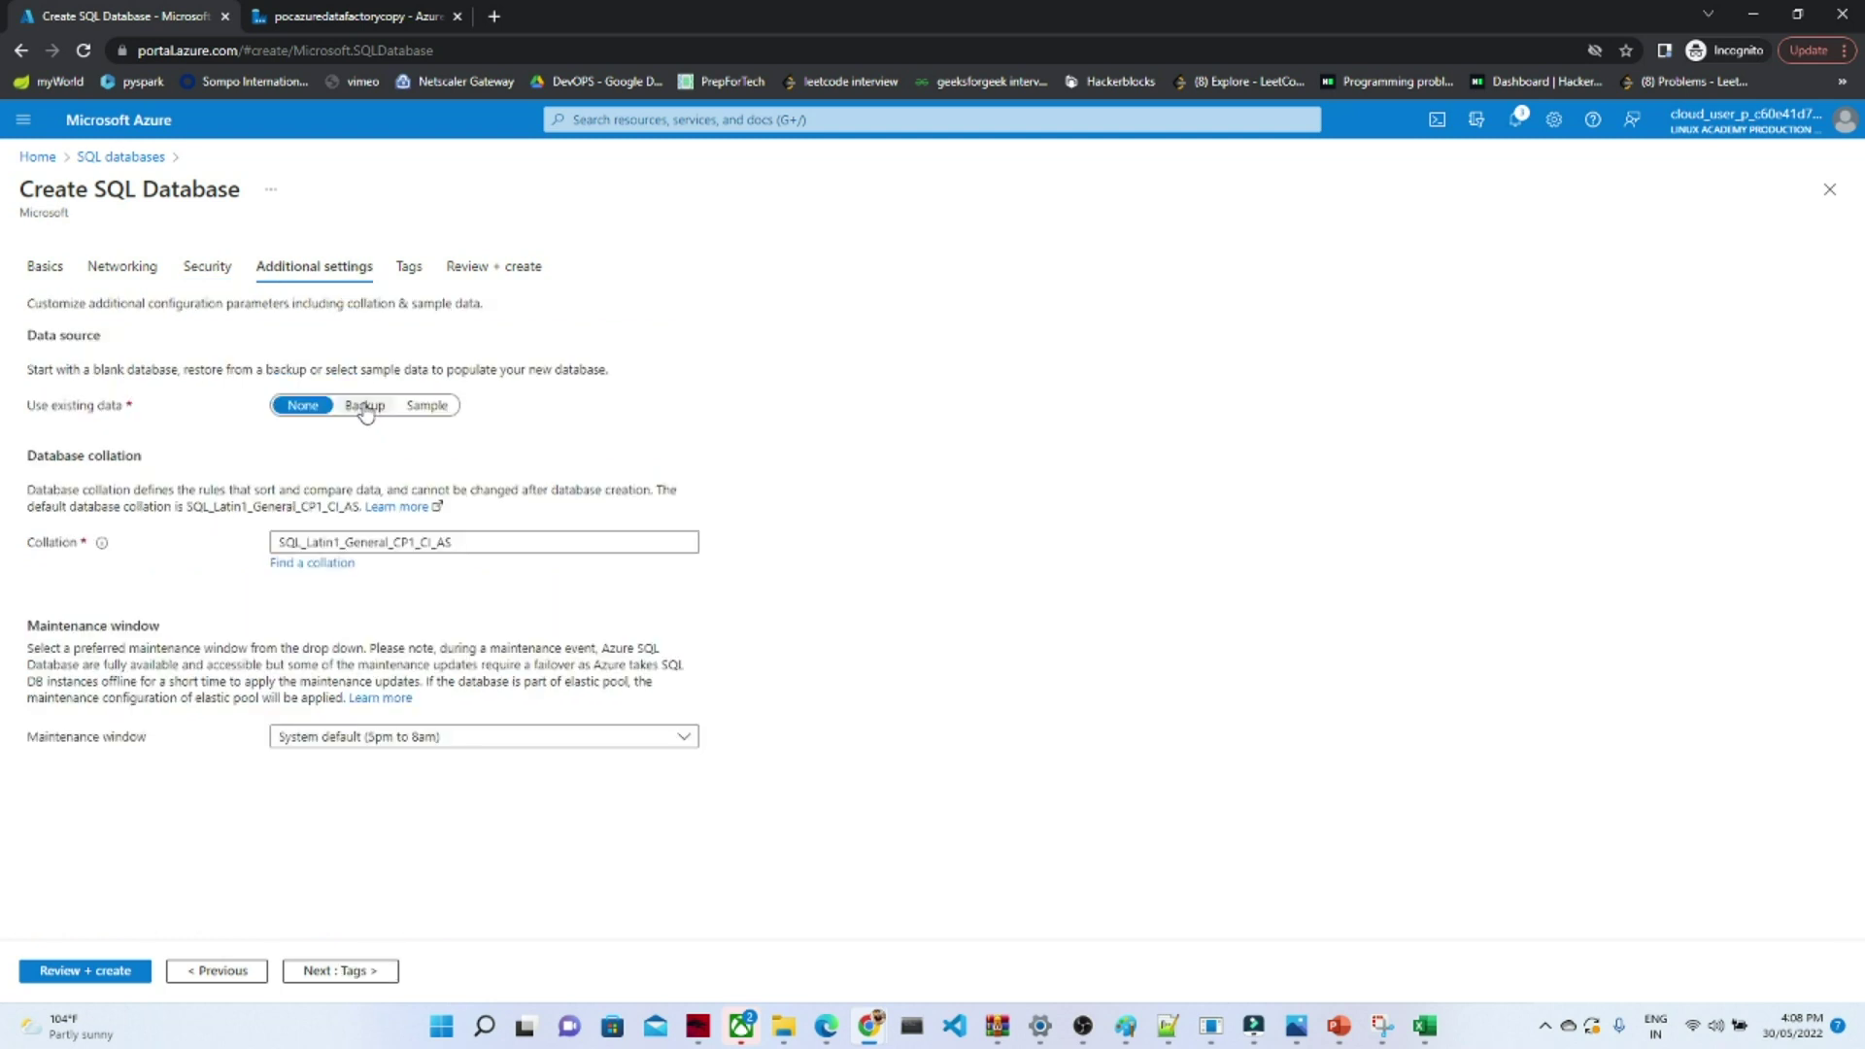
left_click(408, 408)
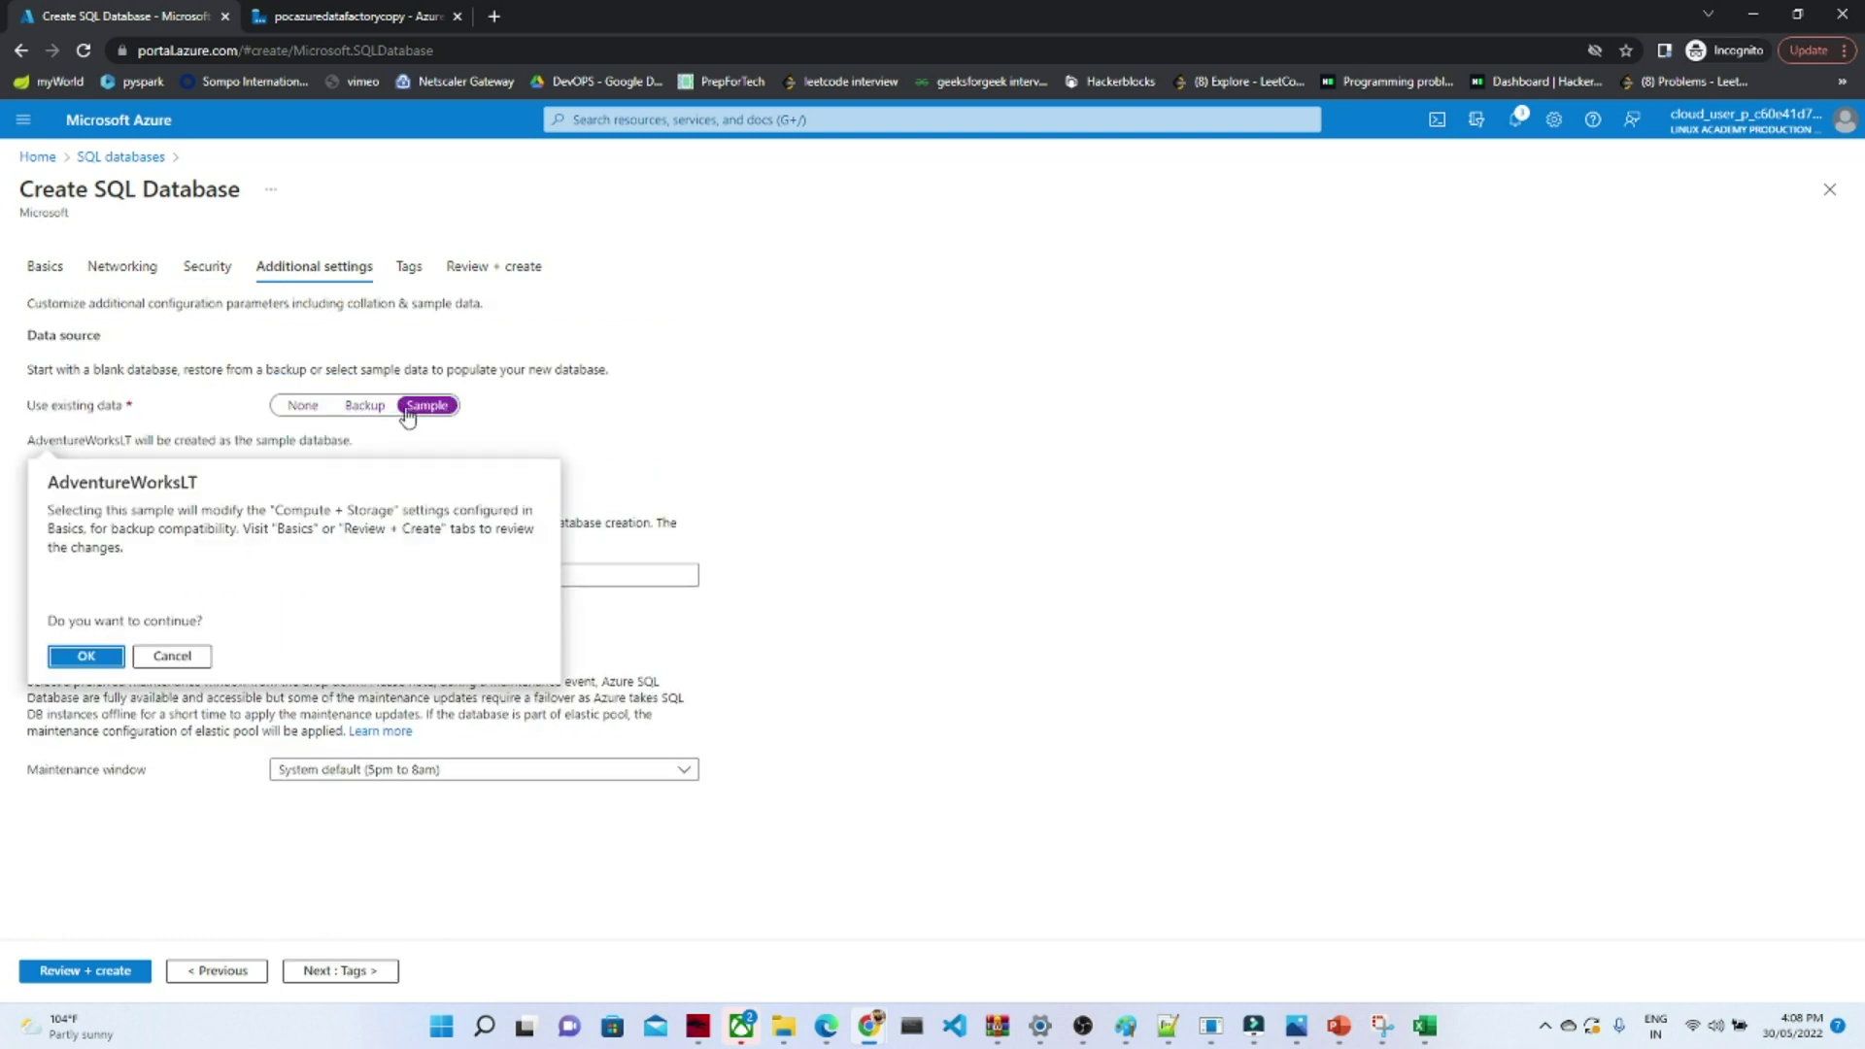
left_click(90, 658)
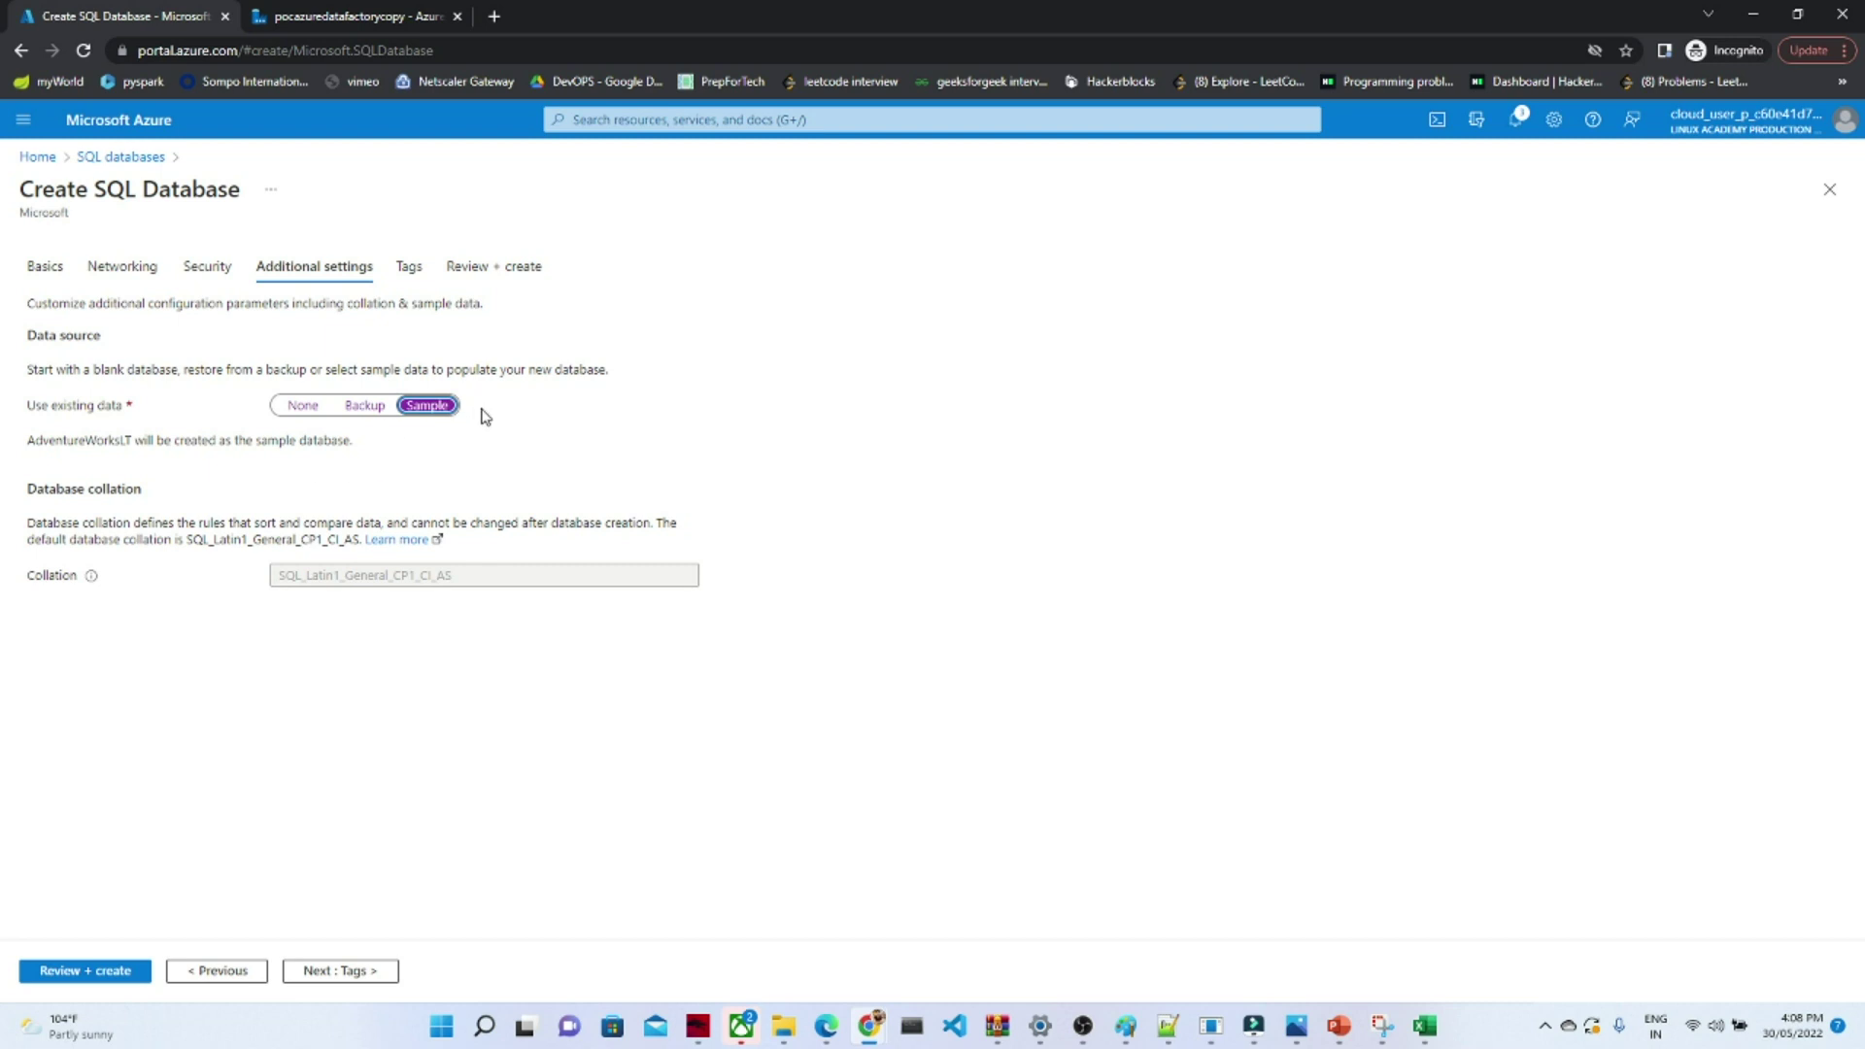
- Go through Tags to Review + create and submit the SQL database for creation
left_click(348, 971)
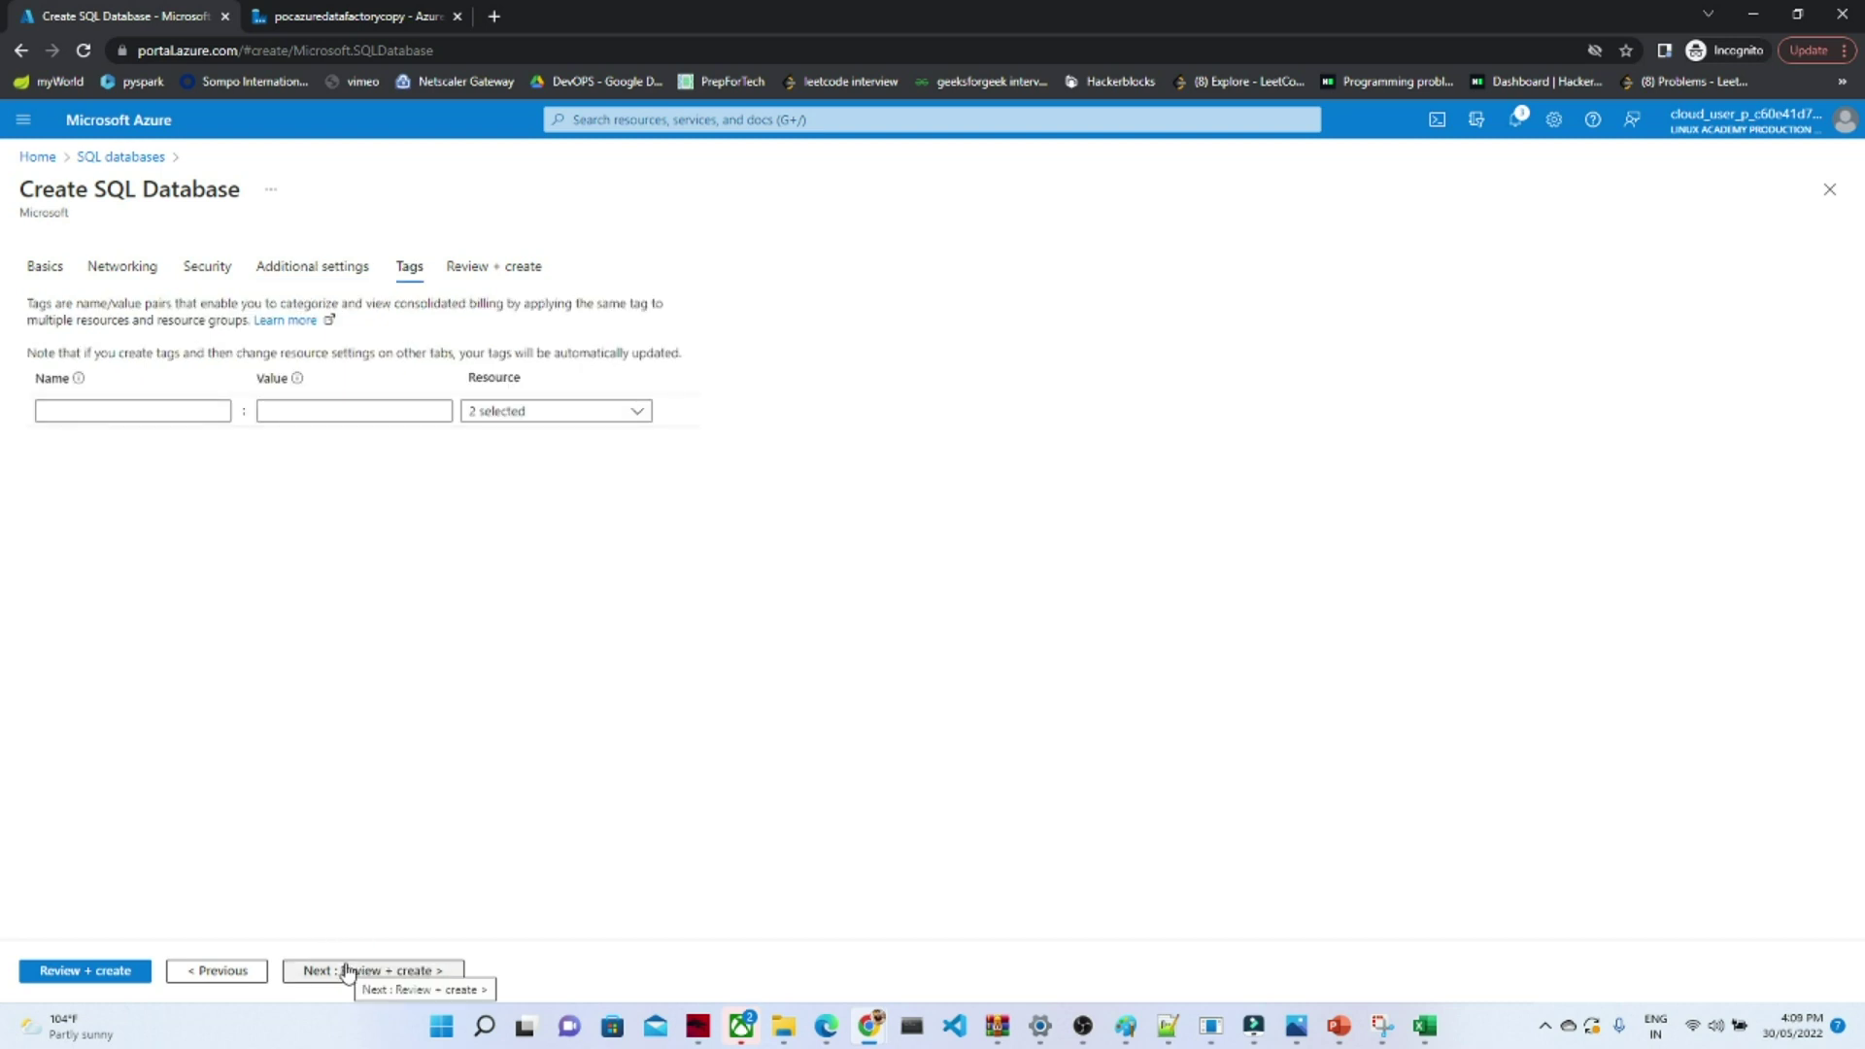
left_click(348, 971)
left_click(73, 972)
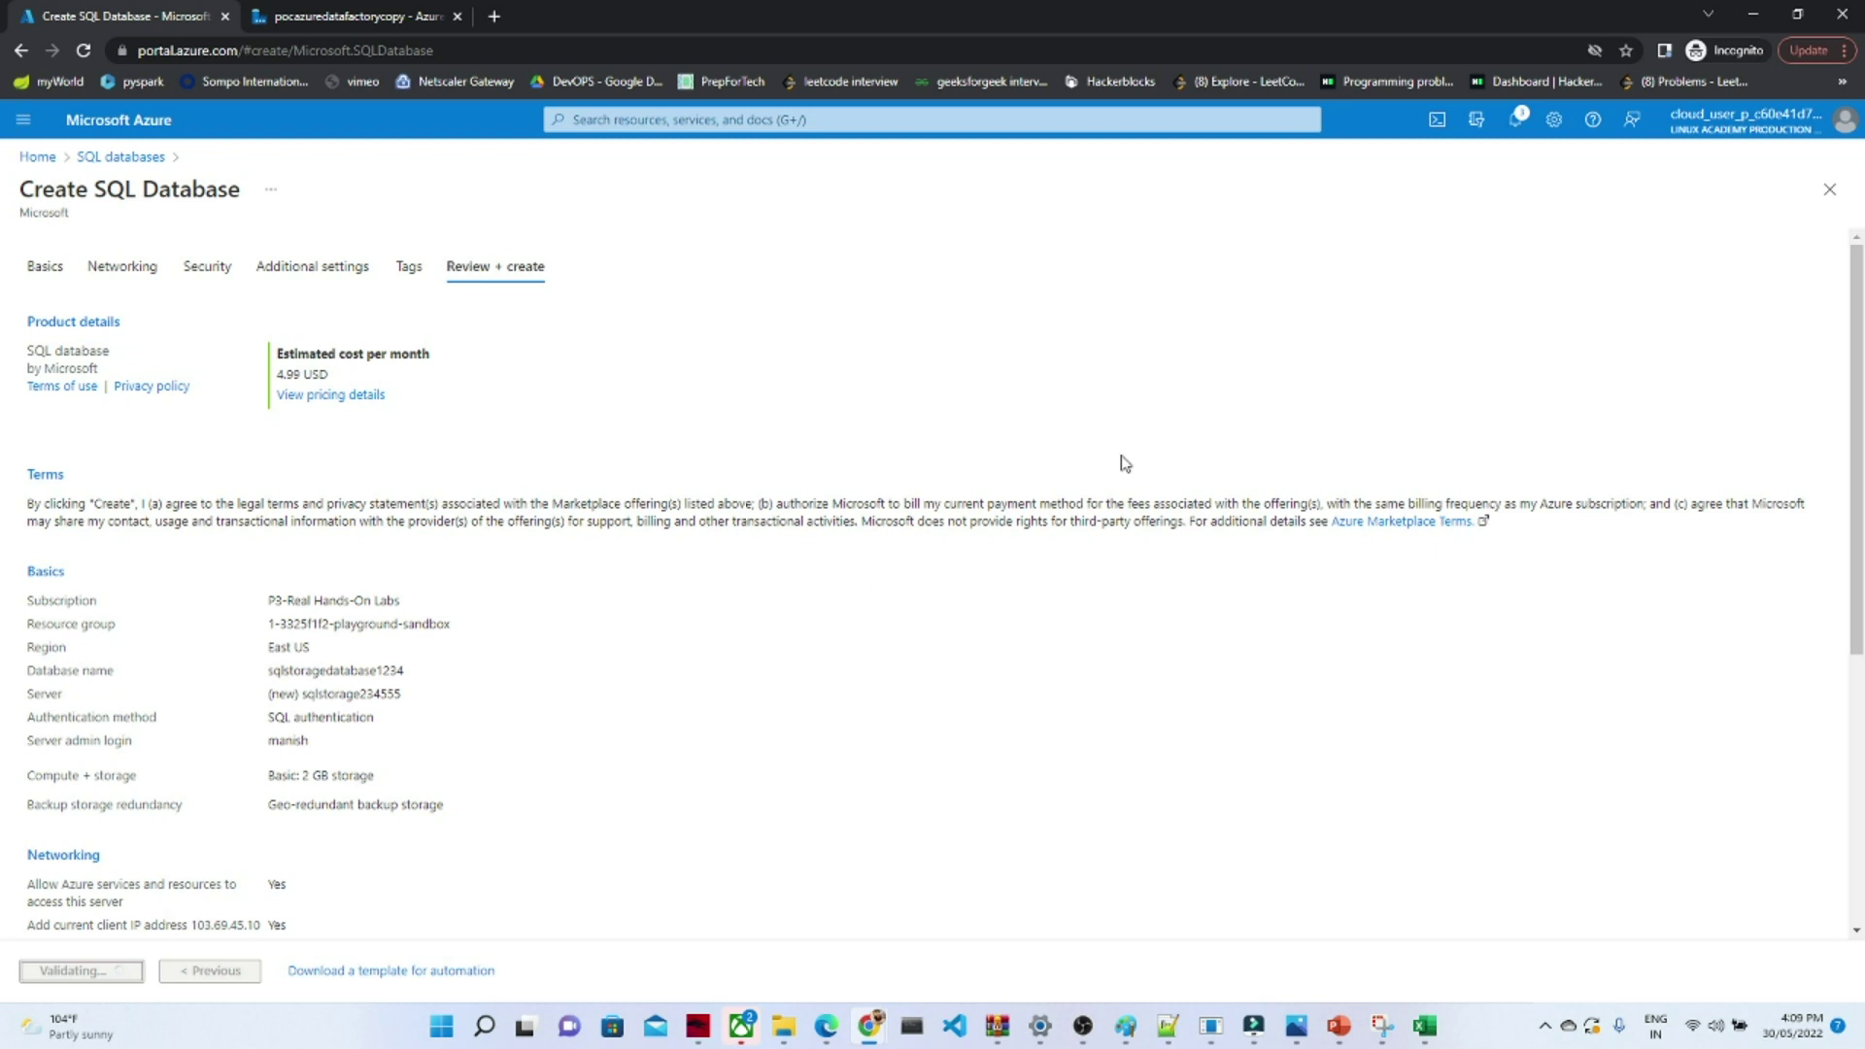
- Check the deployment's progress in the Notifications panel
left_click(1518, 121)
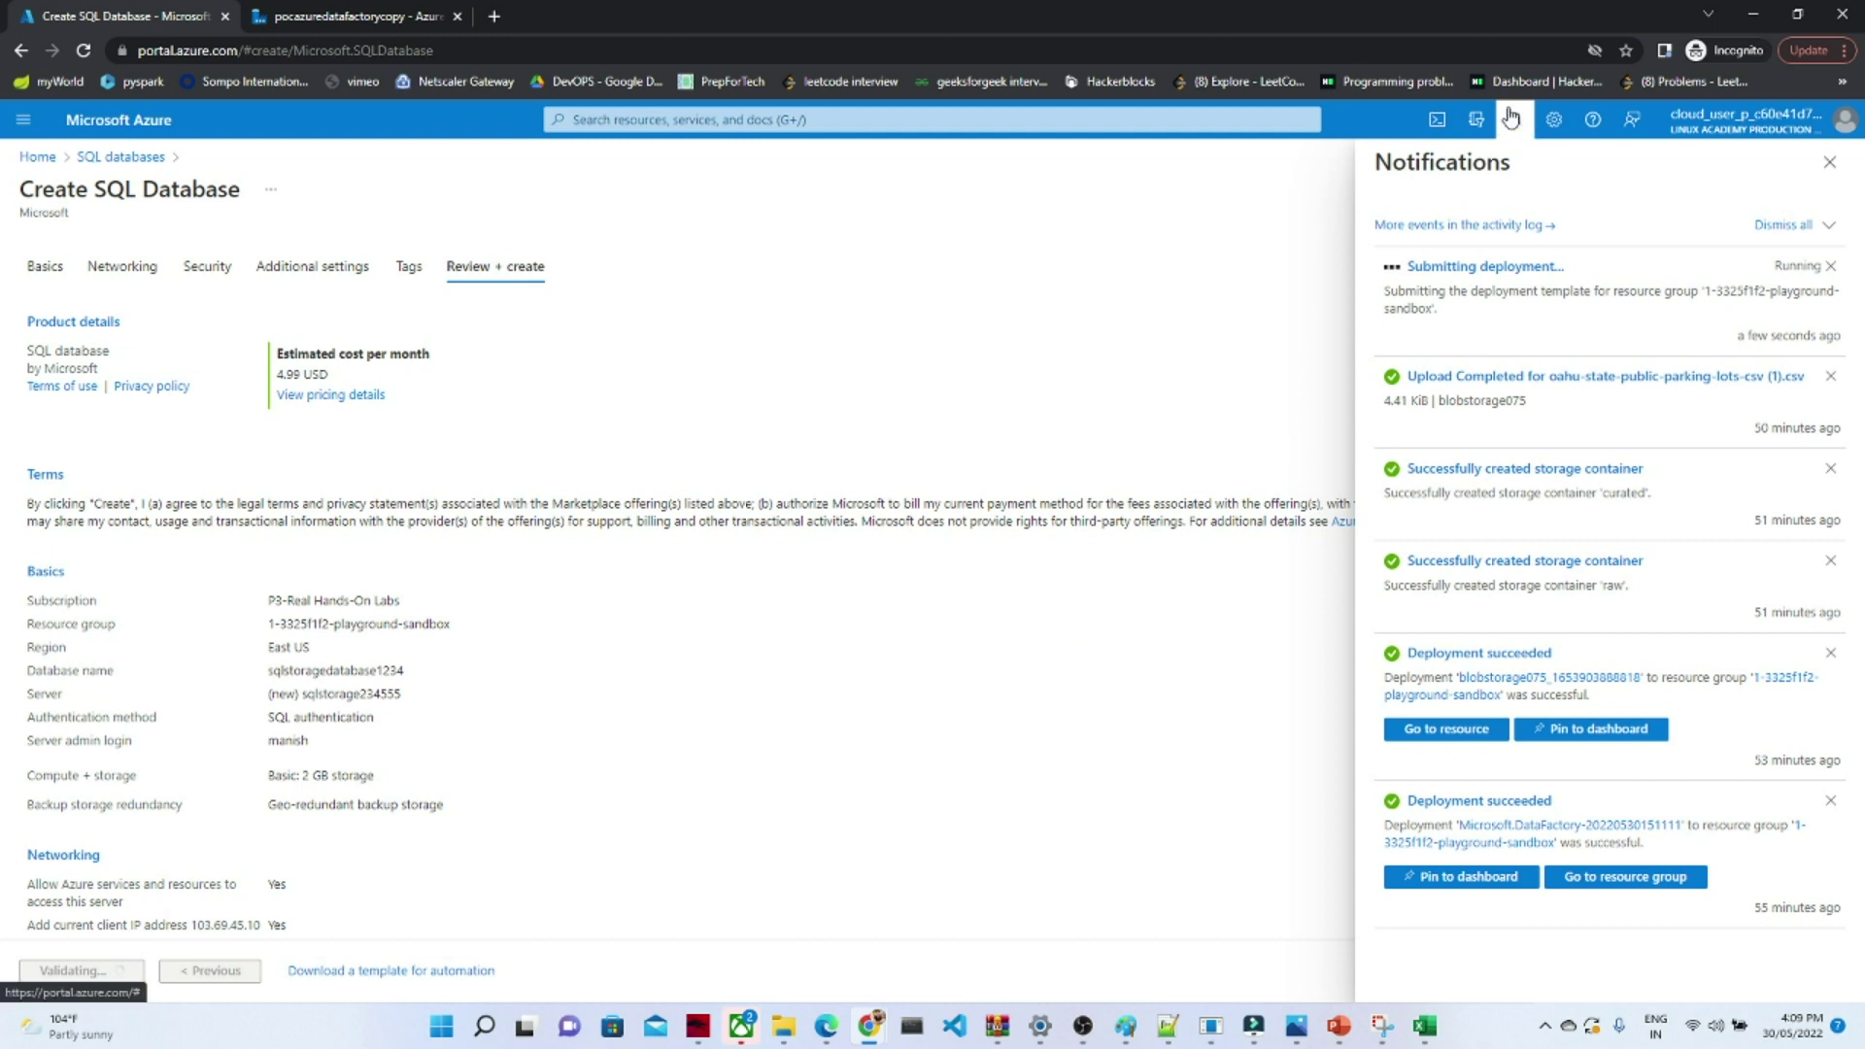
left_click(1512, 140)
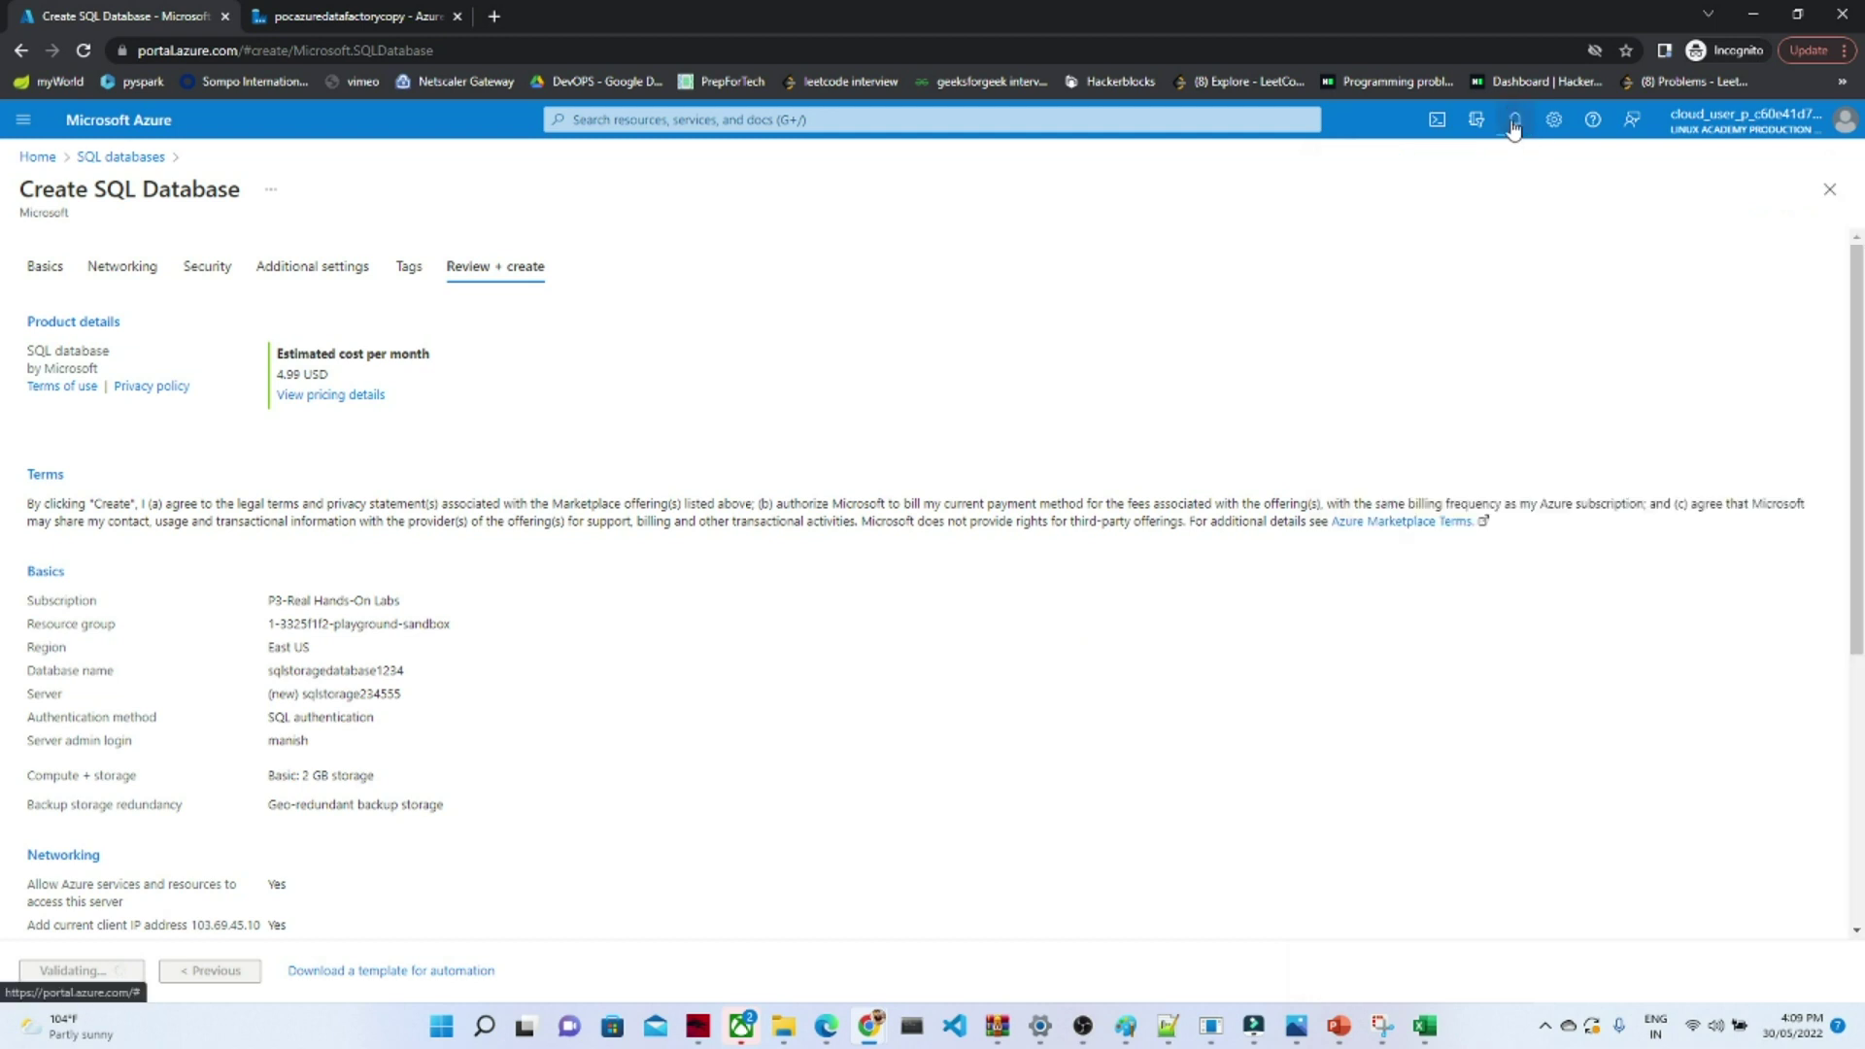
left_click(1514, 124)
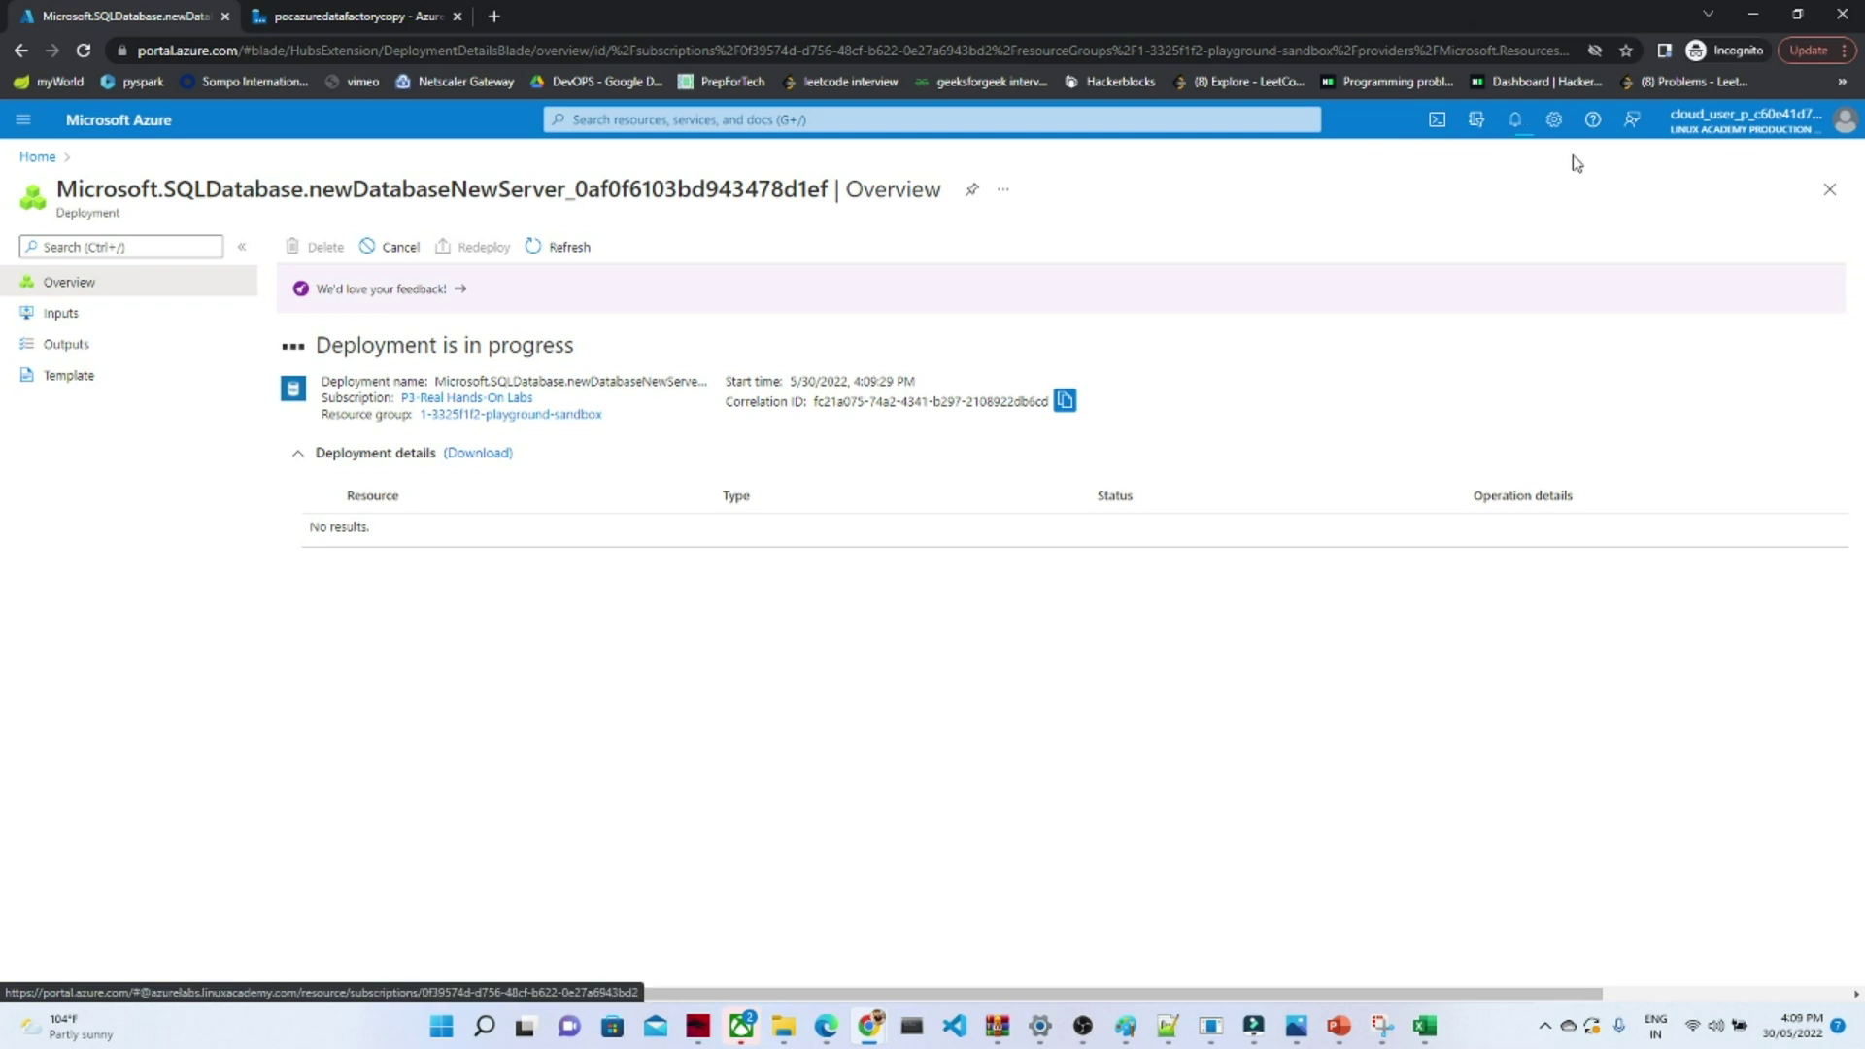
- Open Notifications to watch the running deployment with server sqlstorage234555 accepted
left_click(1515, 120)
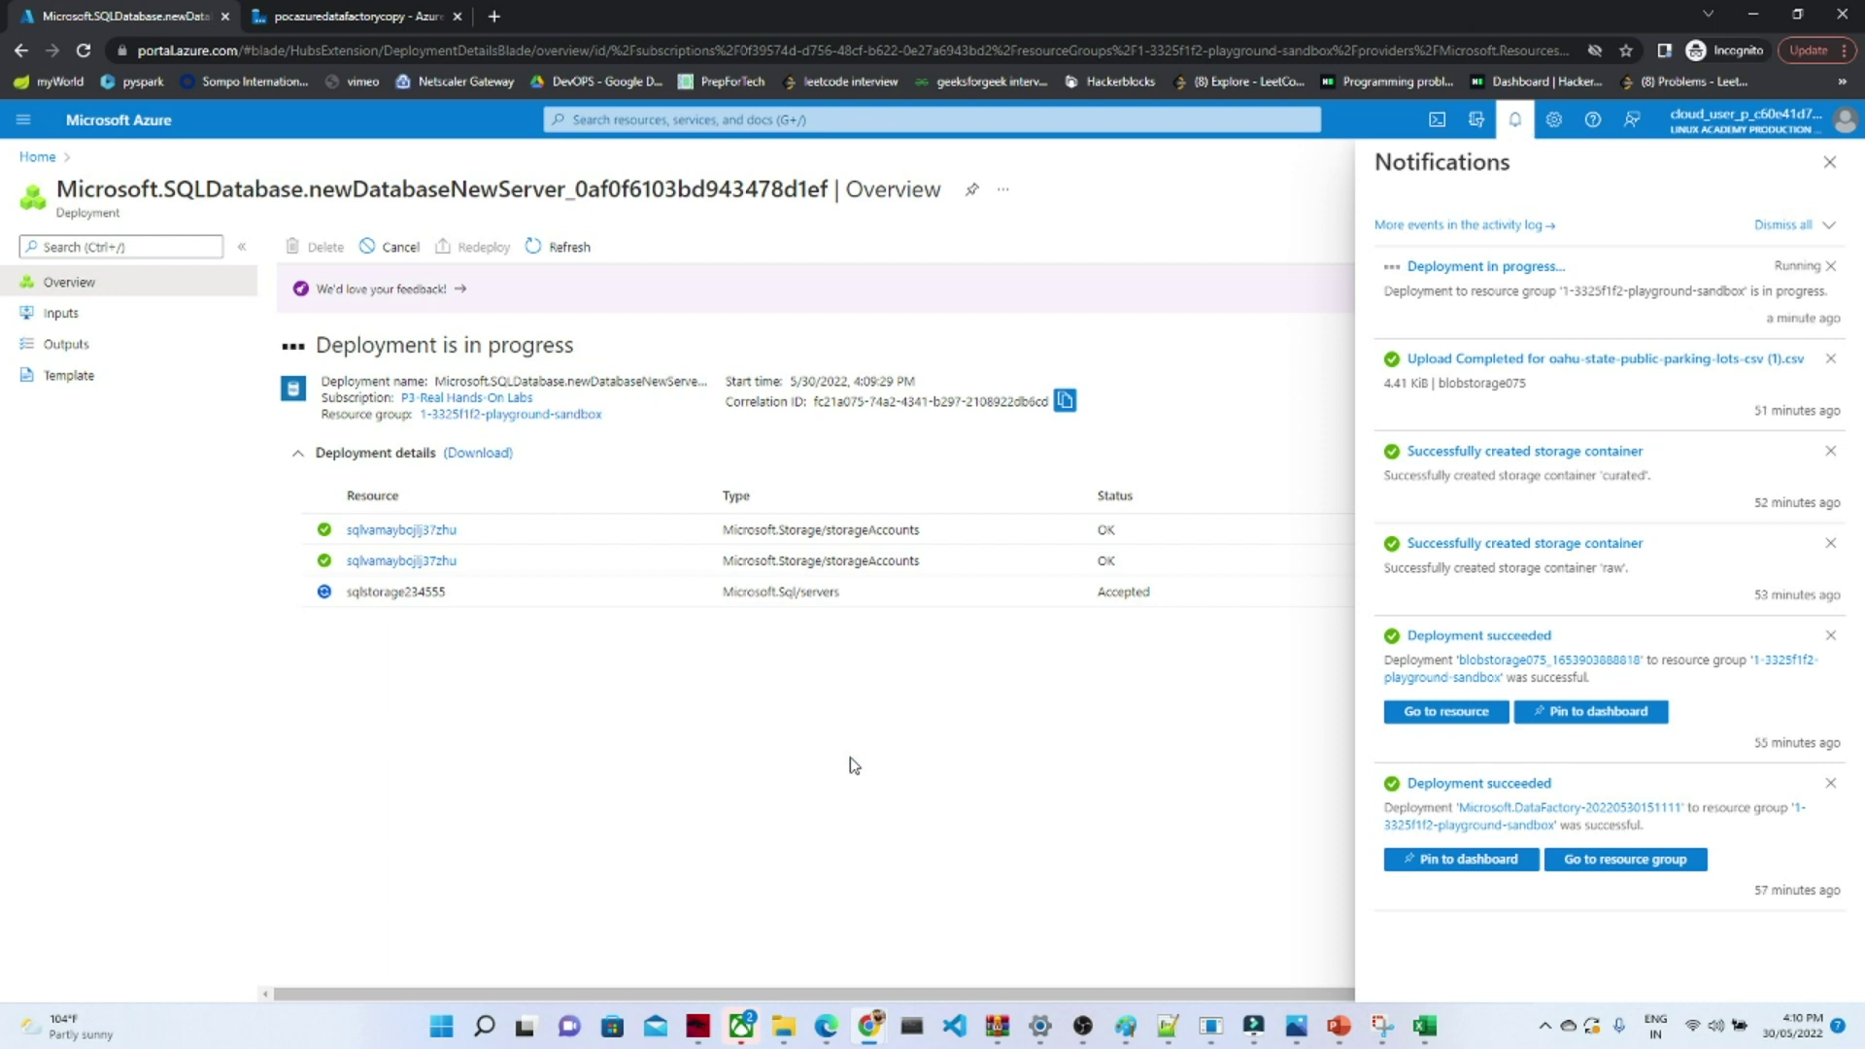
- Wait for 'Deployment succeeded' in Notifications, then go to the new sqlstoragedatabase1234 database
left_click(1516, 122)
left_click(1517, 122)
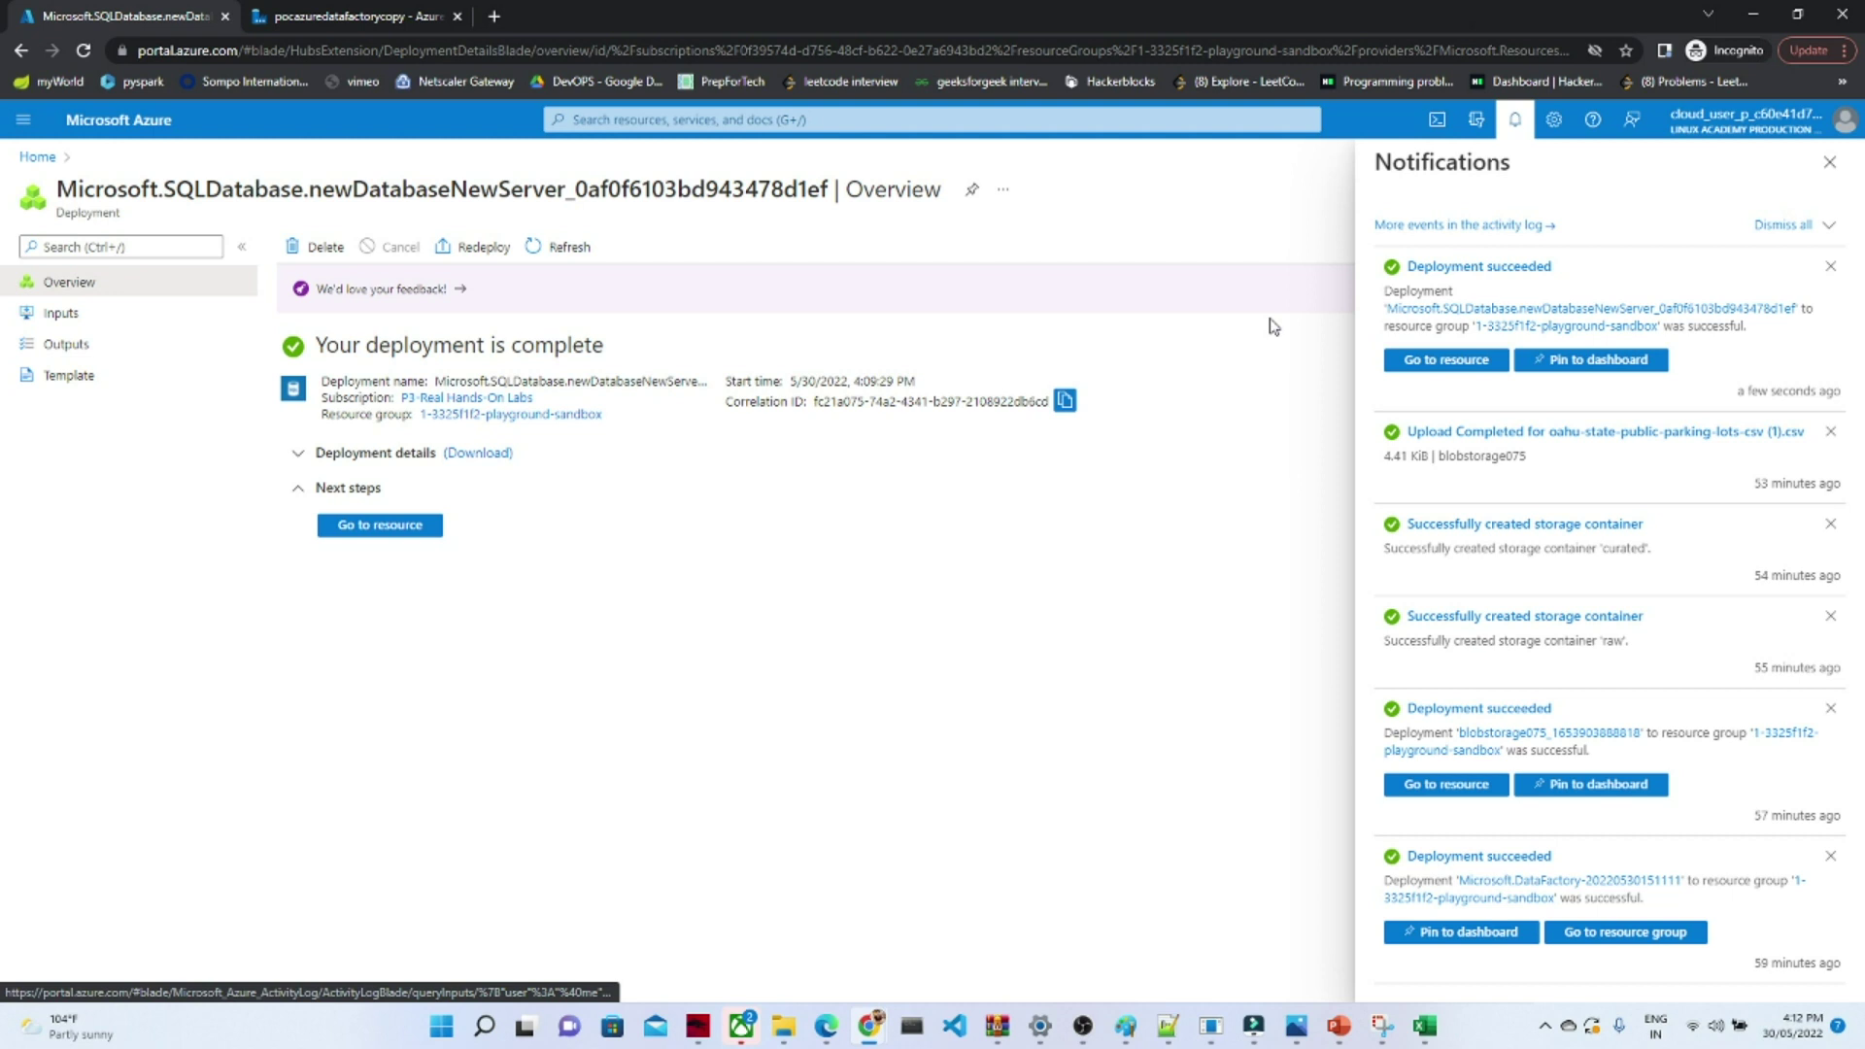
left_click(1479, 364)
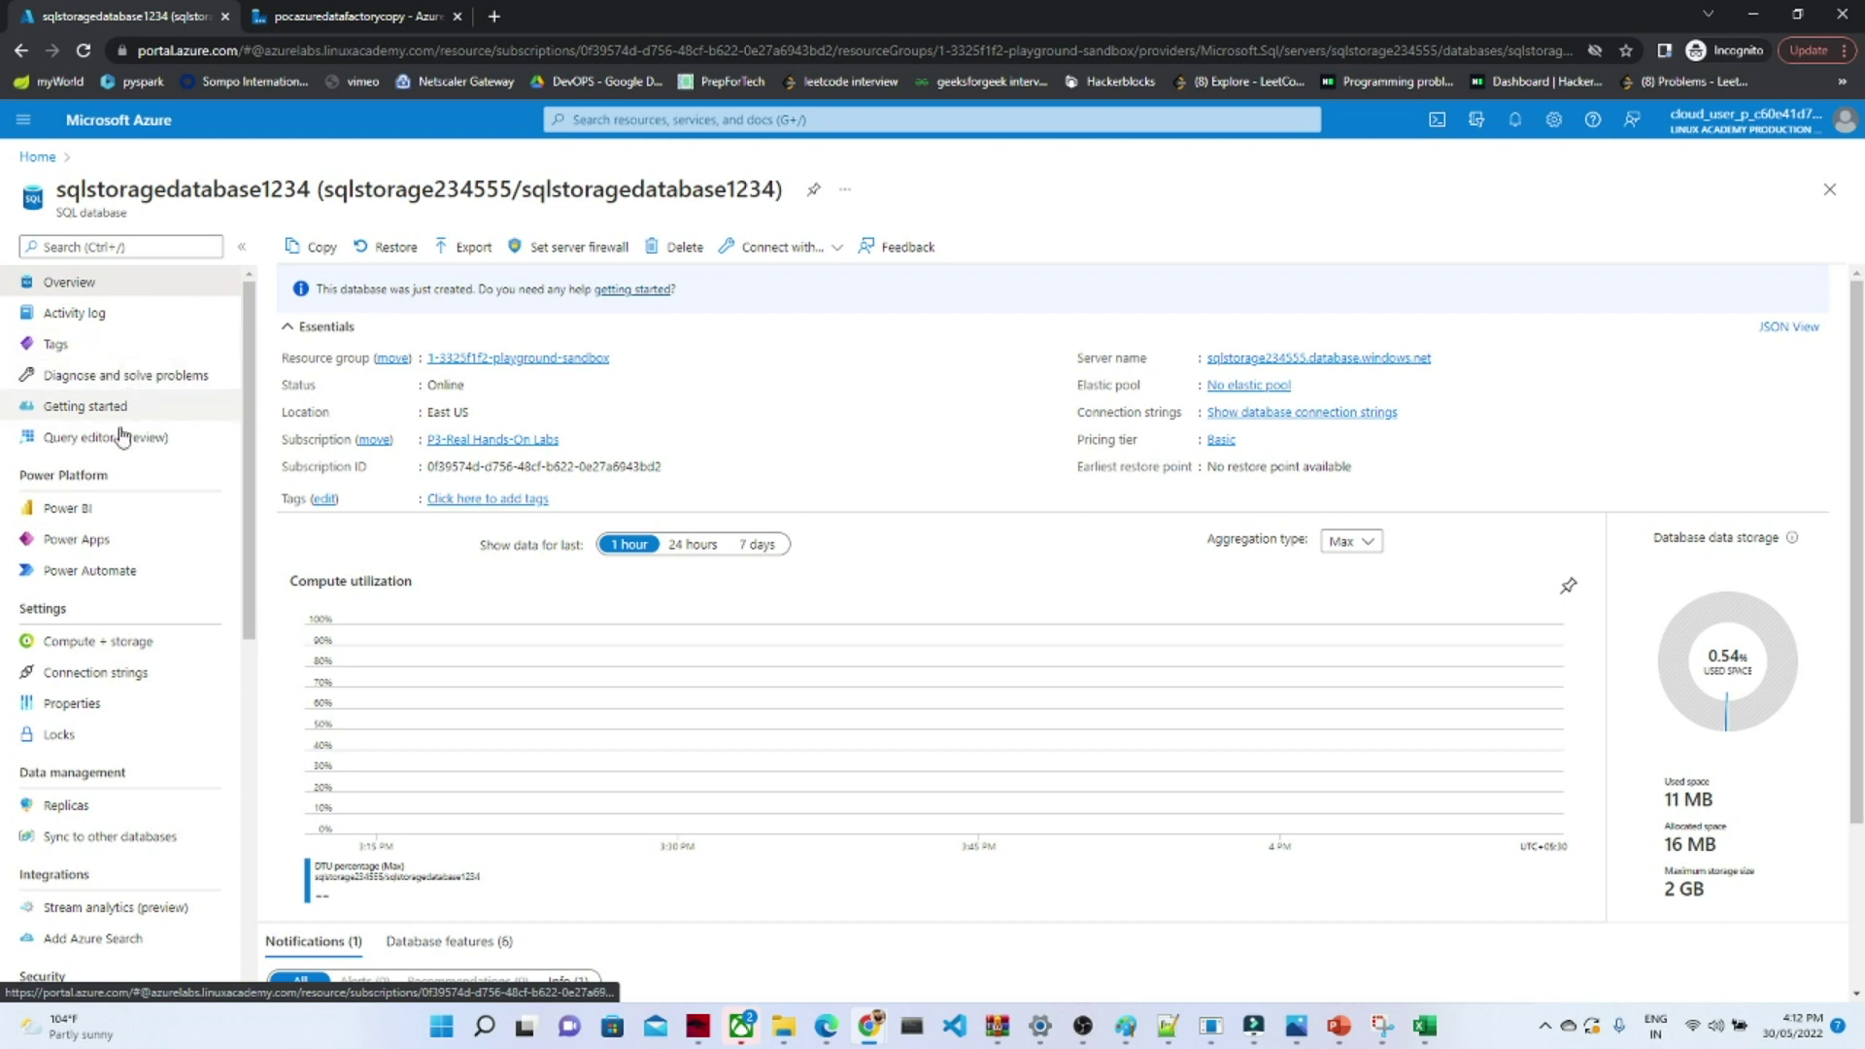
- Open Query editor (preview) and sign in to sqlstoragedatabase1234 with the SQL login's password
left_click(85, 439)
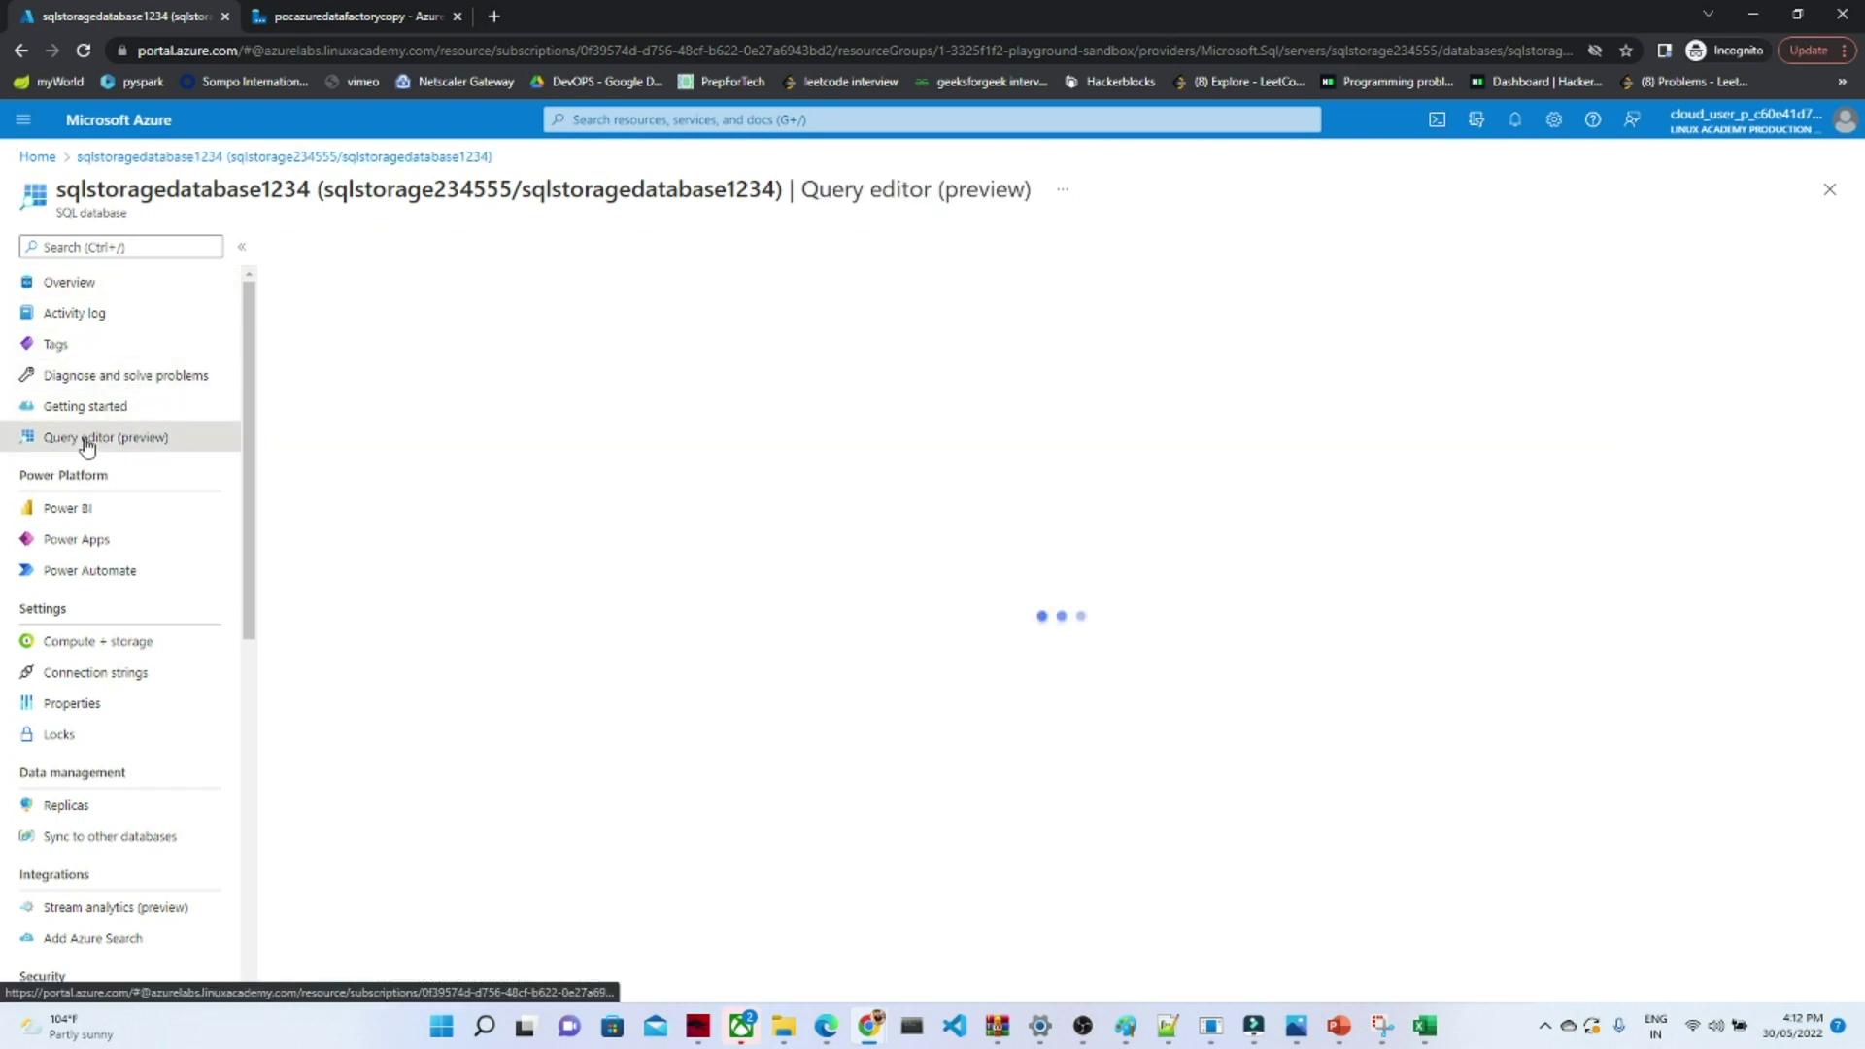
left_click(828, 681)
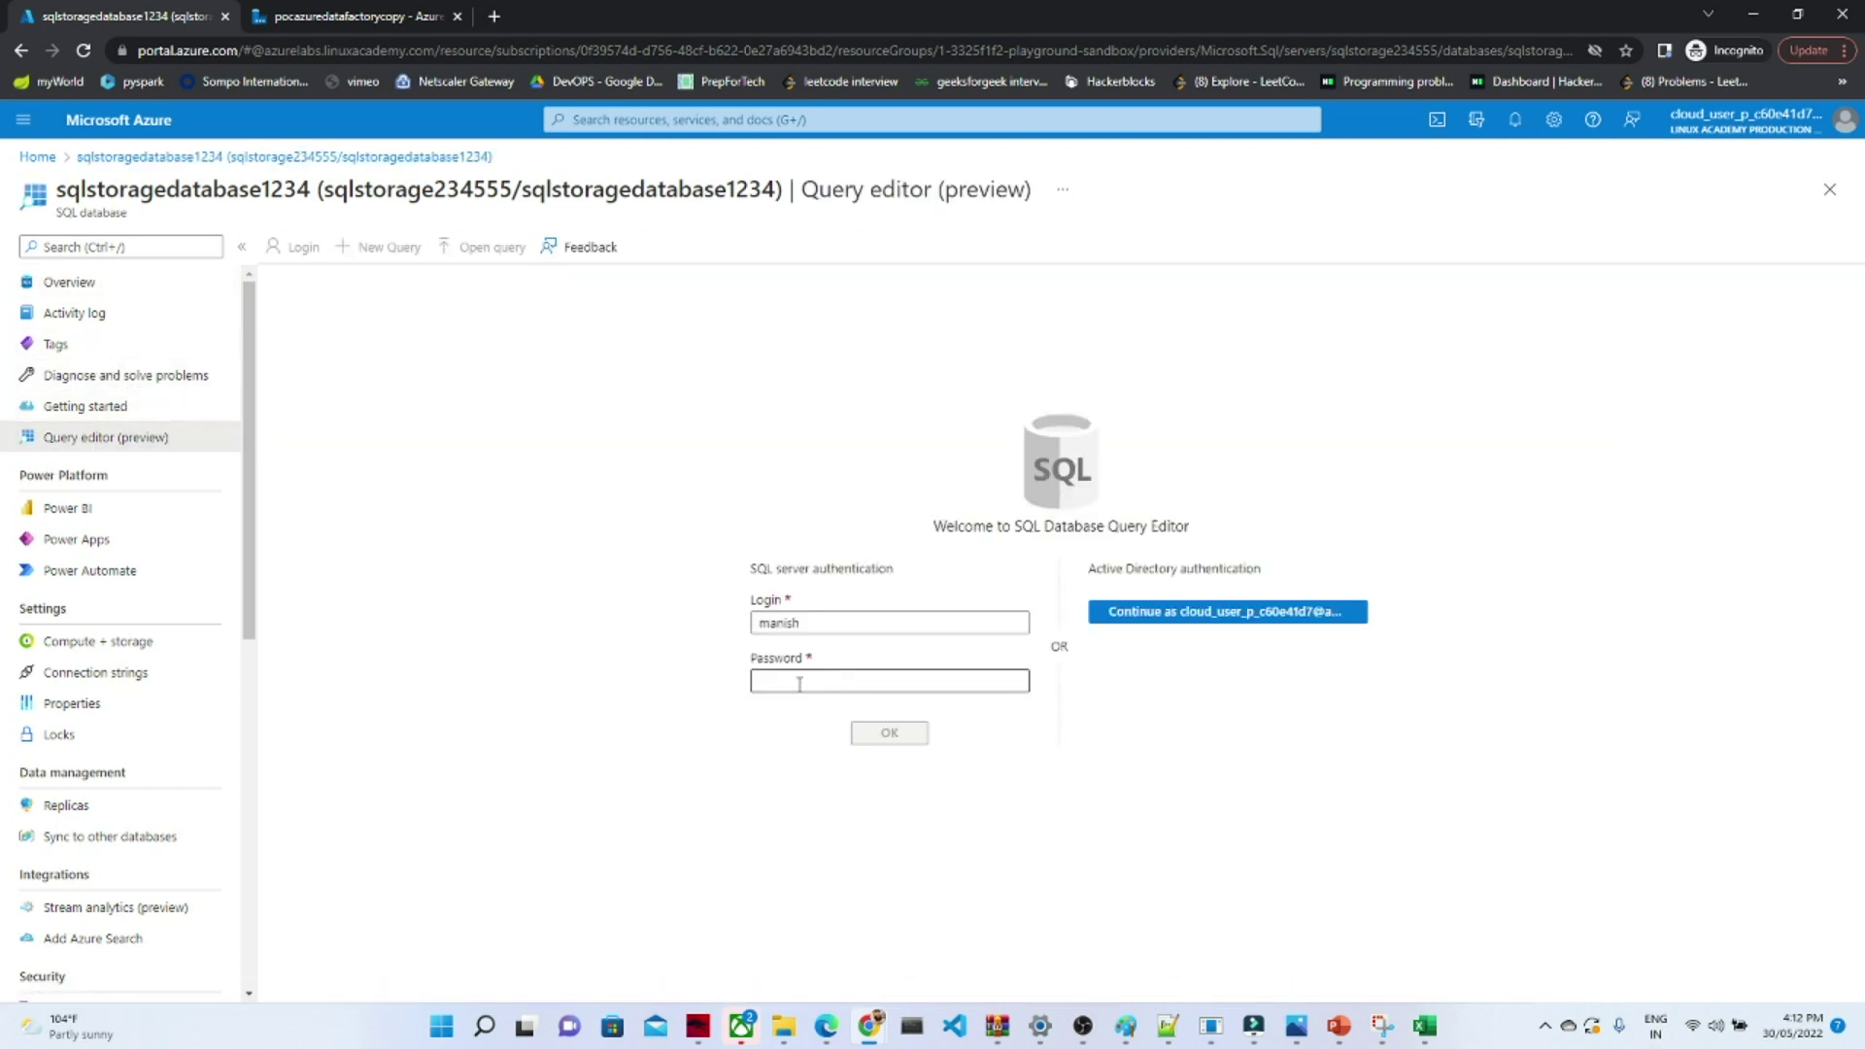
type("******")
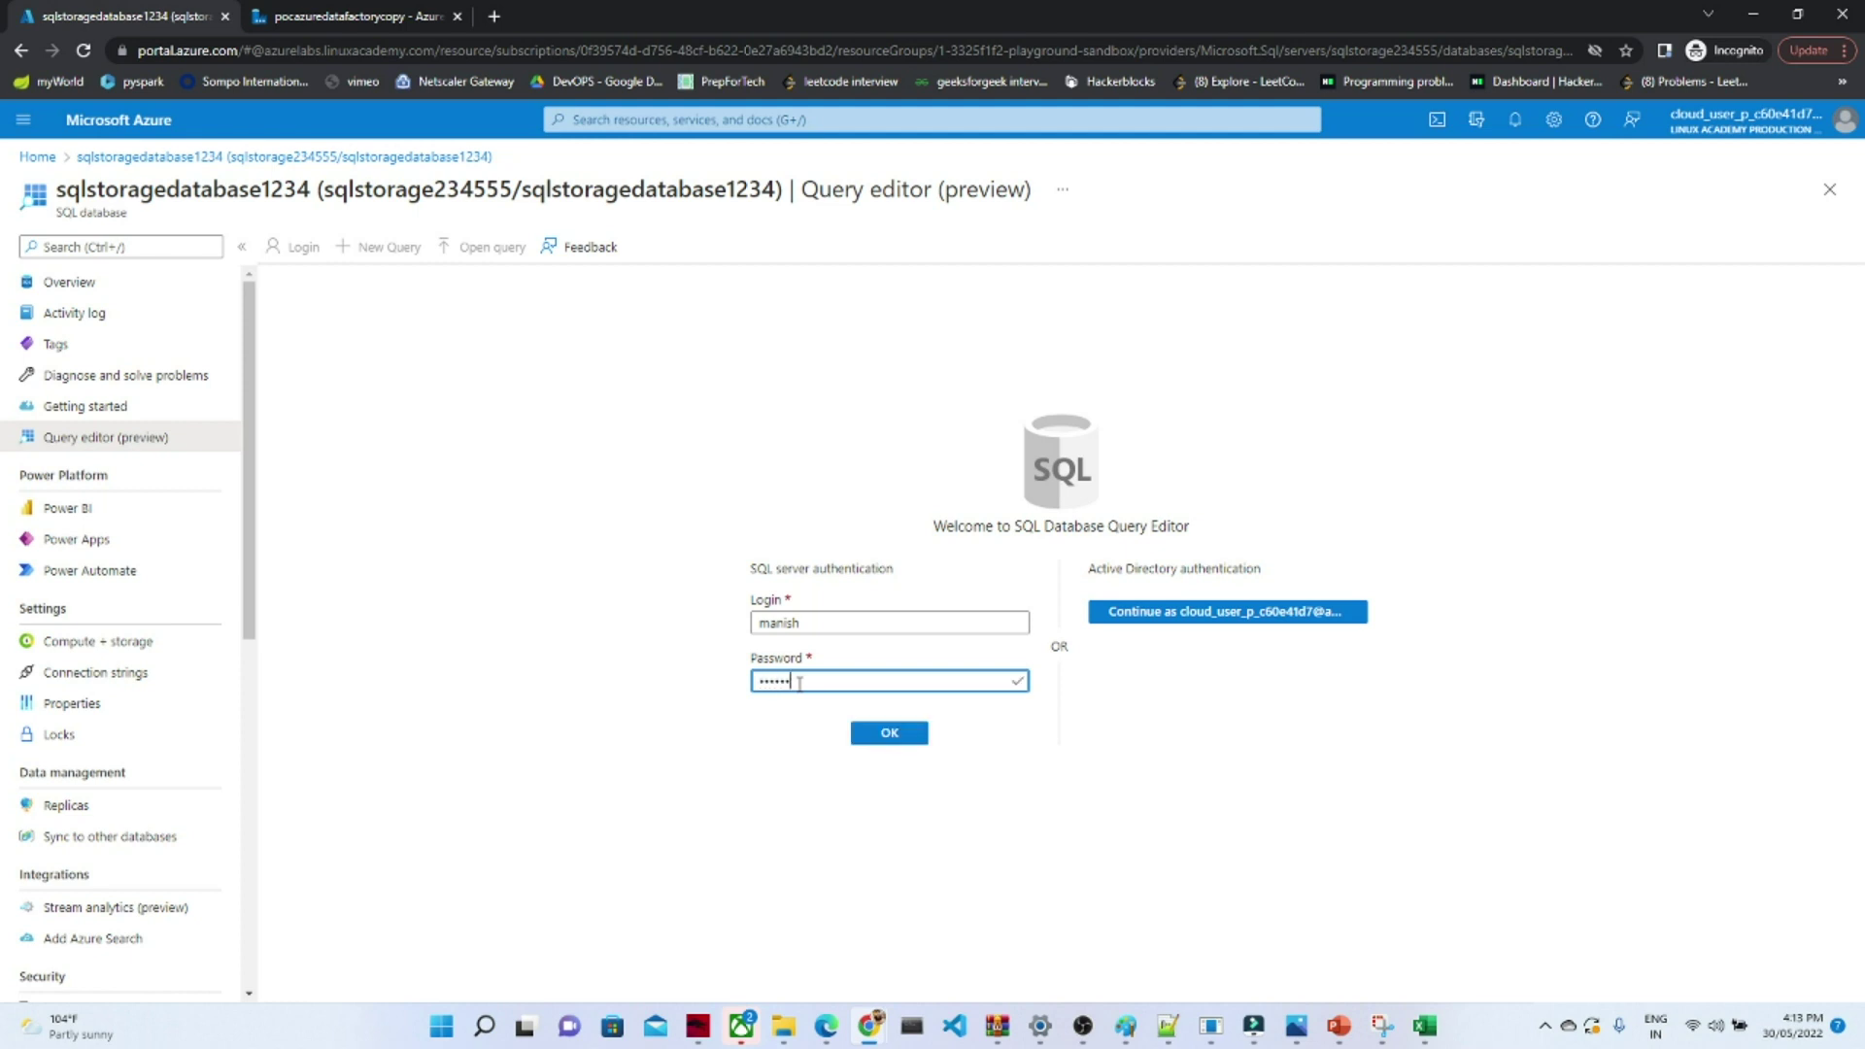
type("***")
key("Return")
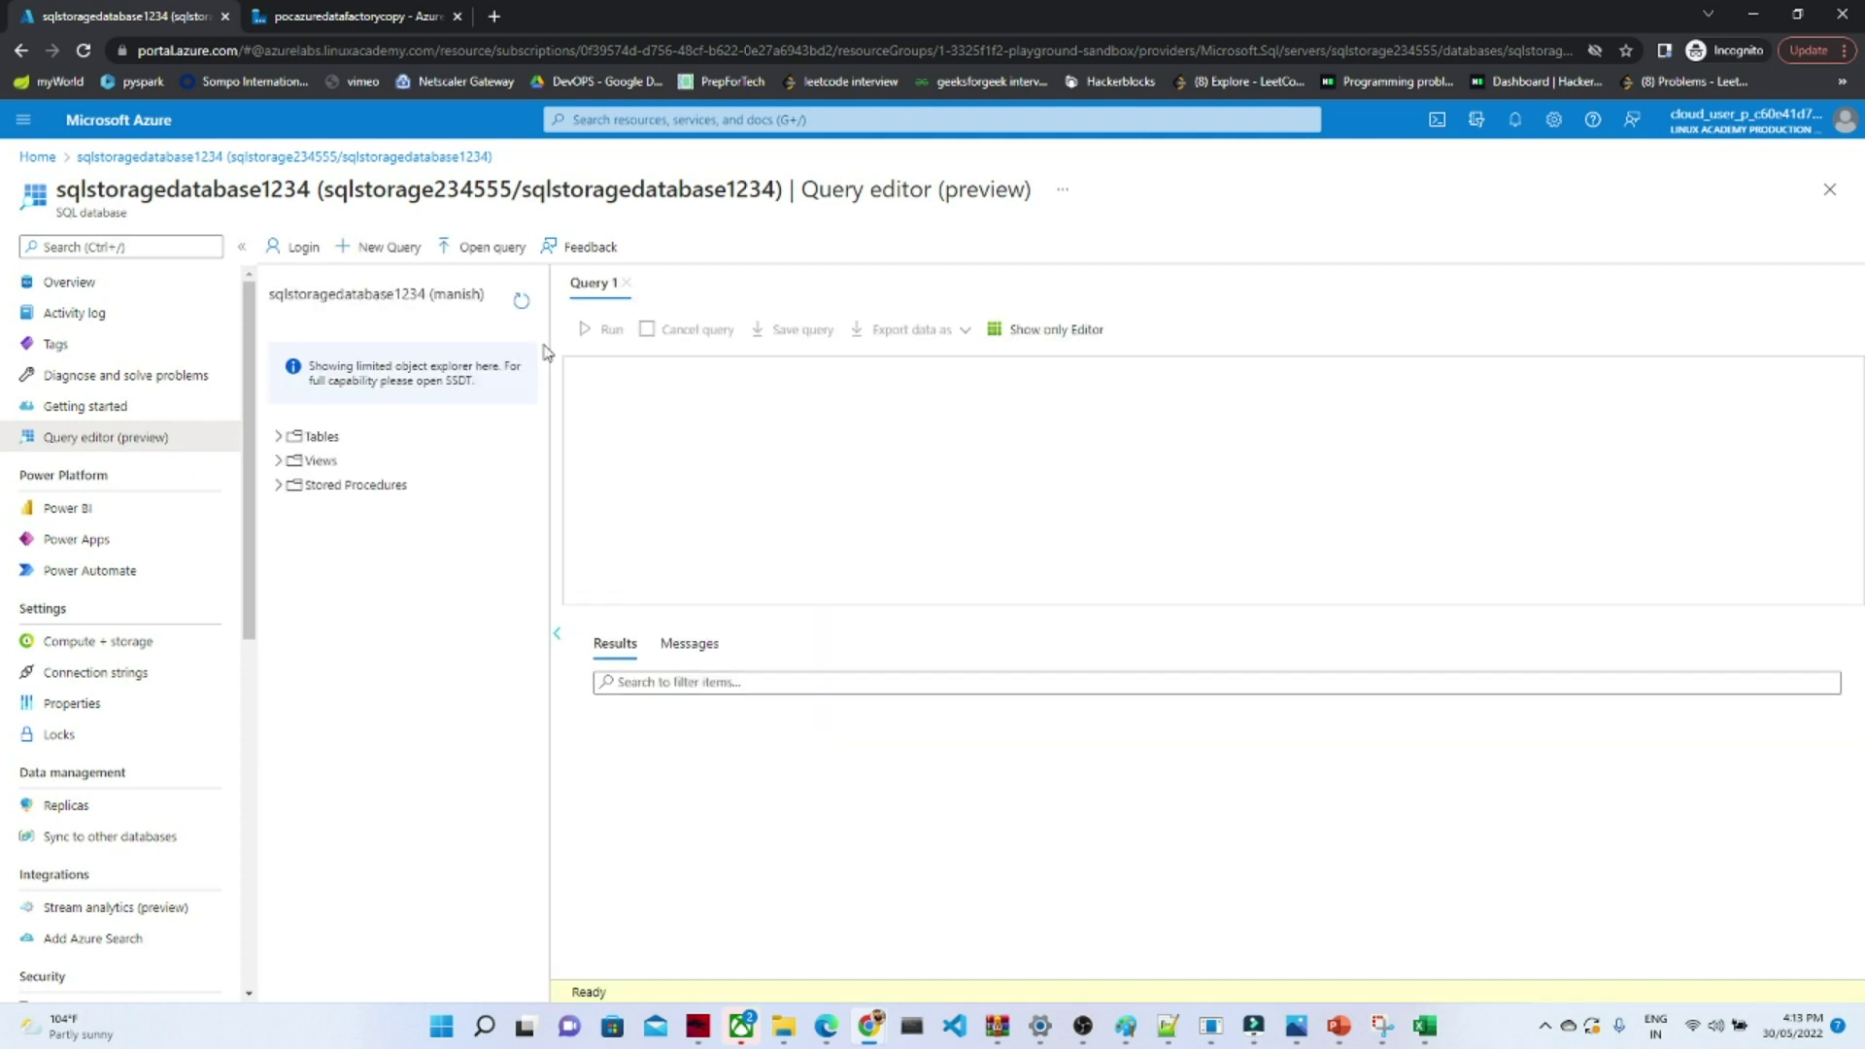
- Run select * from [SalesLT].[Product] and scroll through the returned product rows
left_click(279, 436)
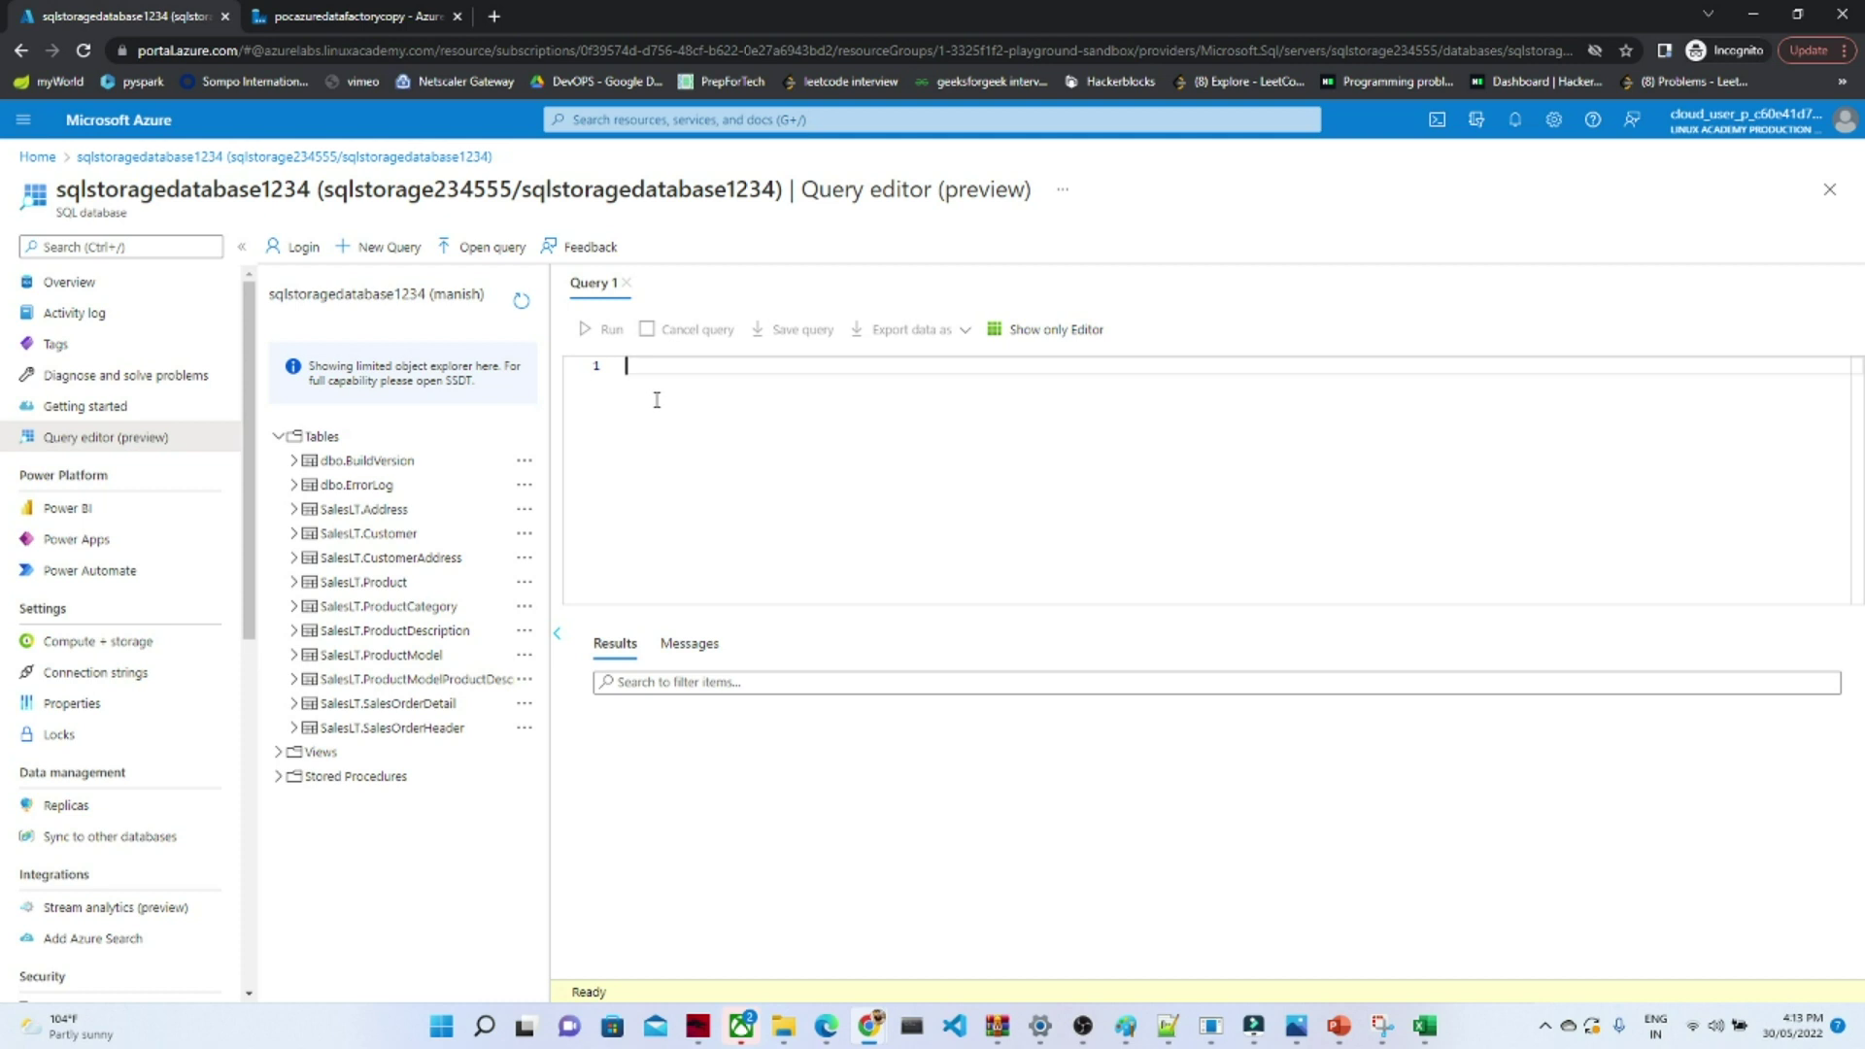
type("select * from ")
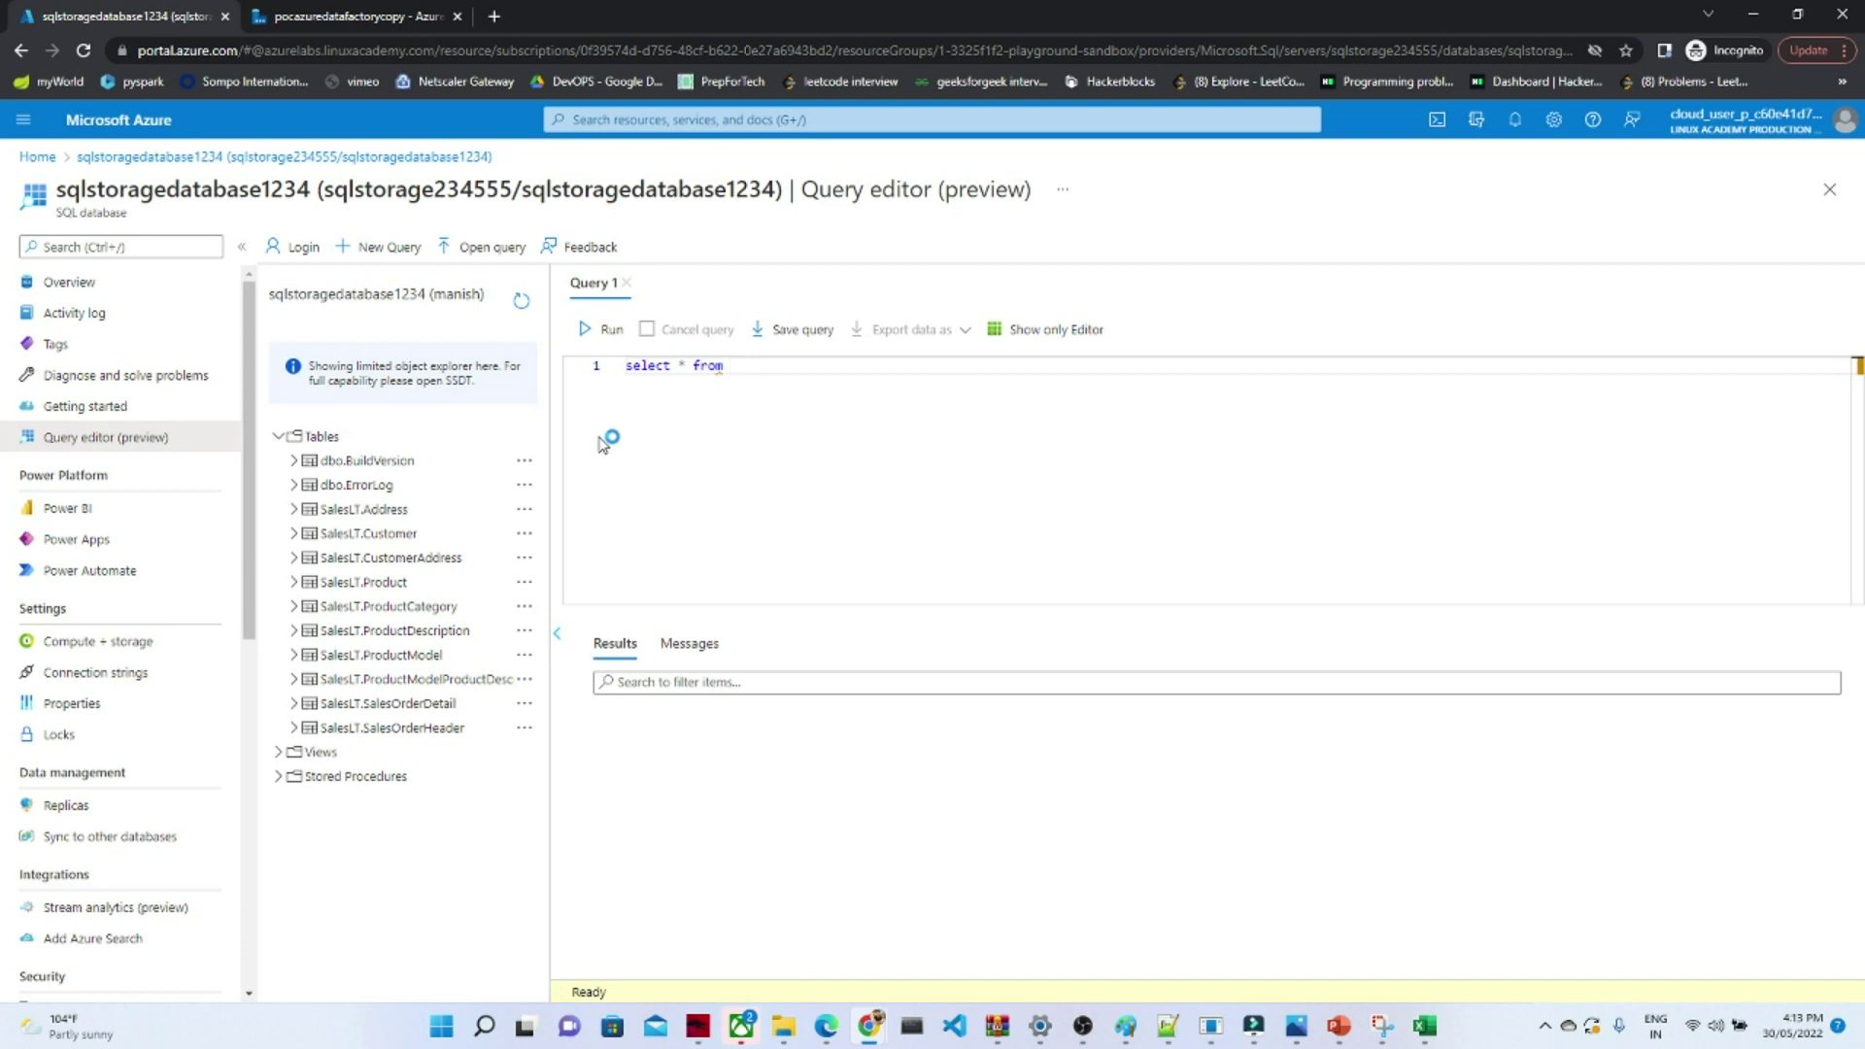
type("S")
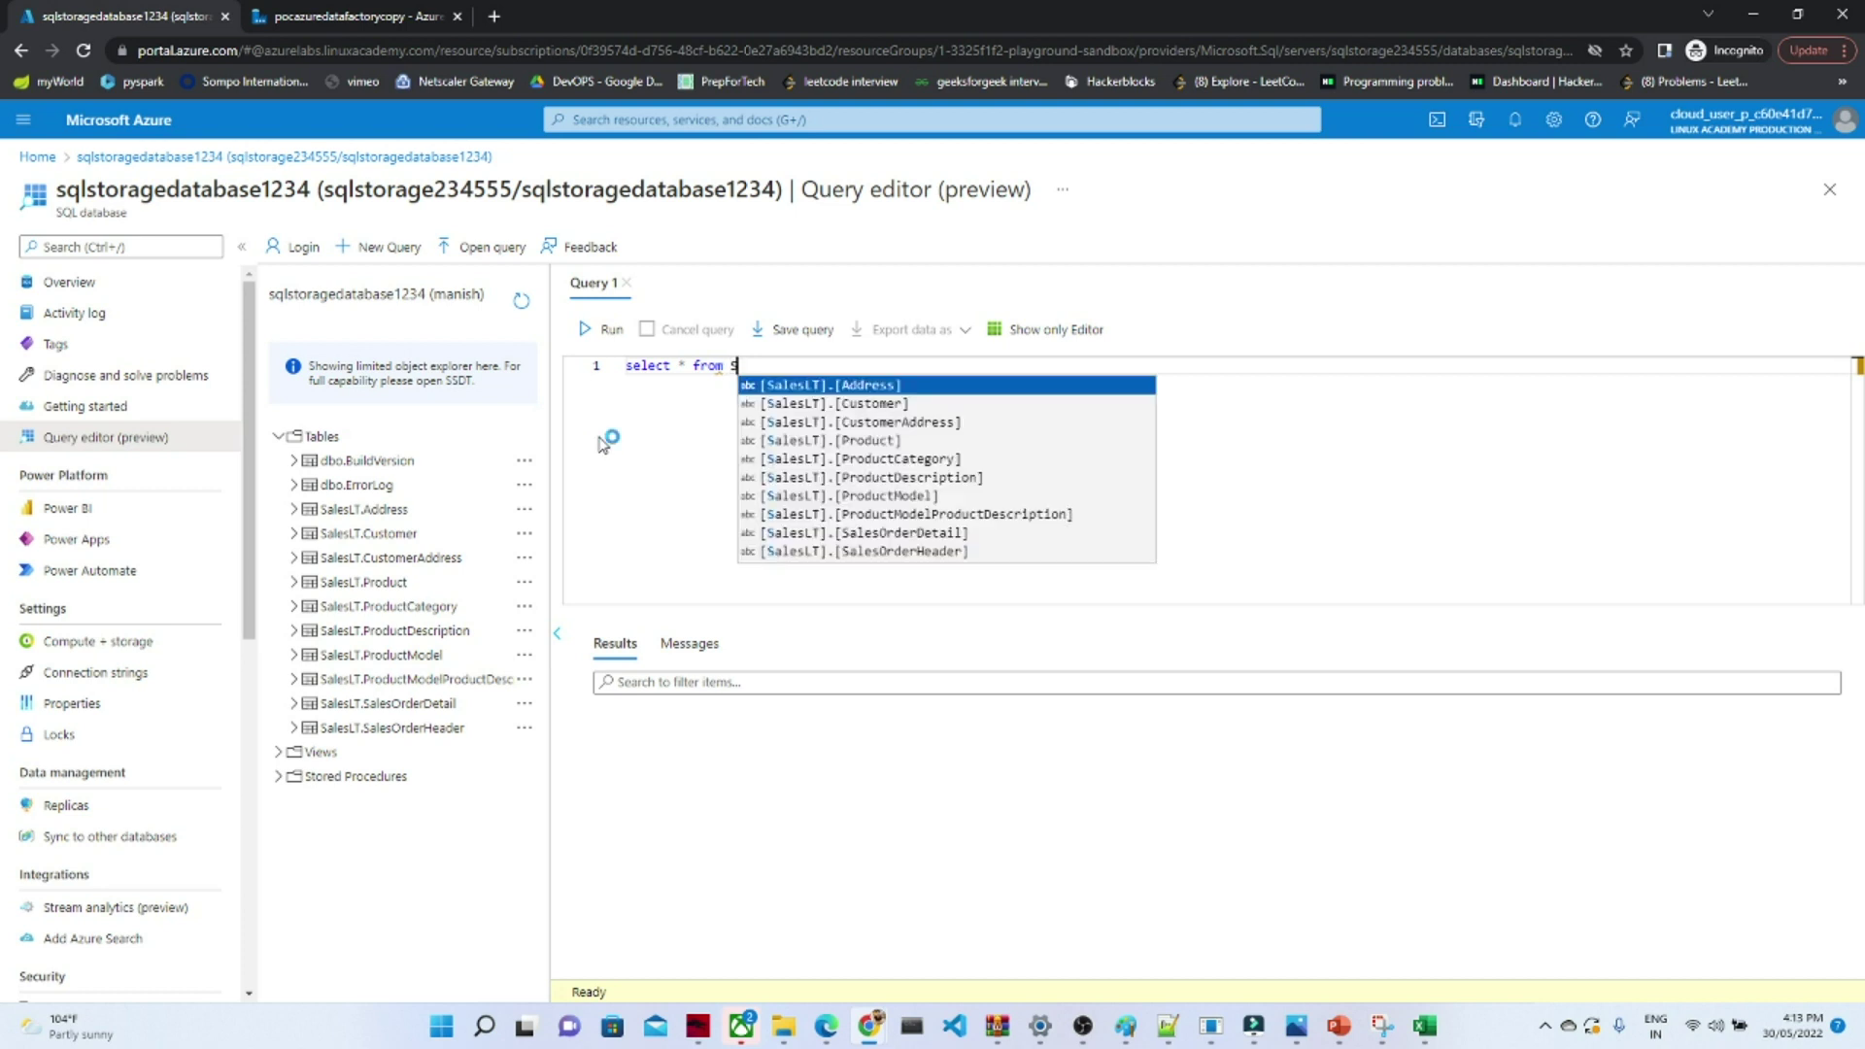
left_click(878, 440)
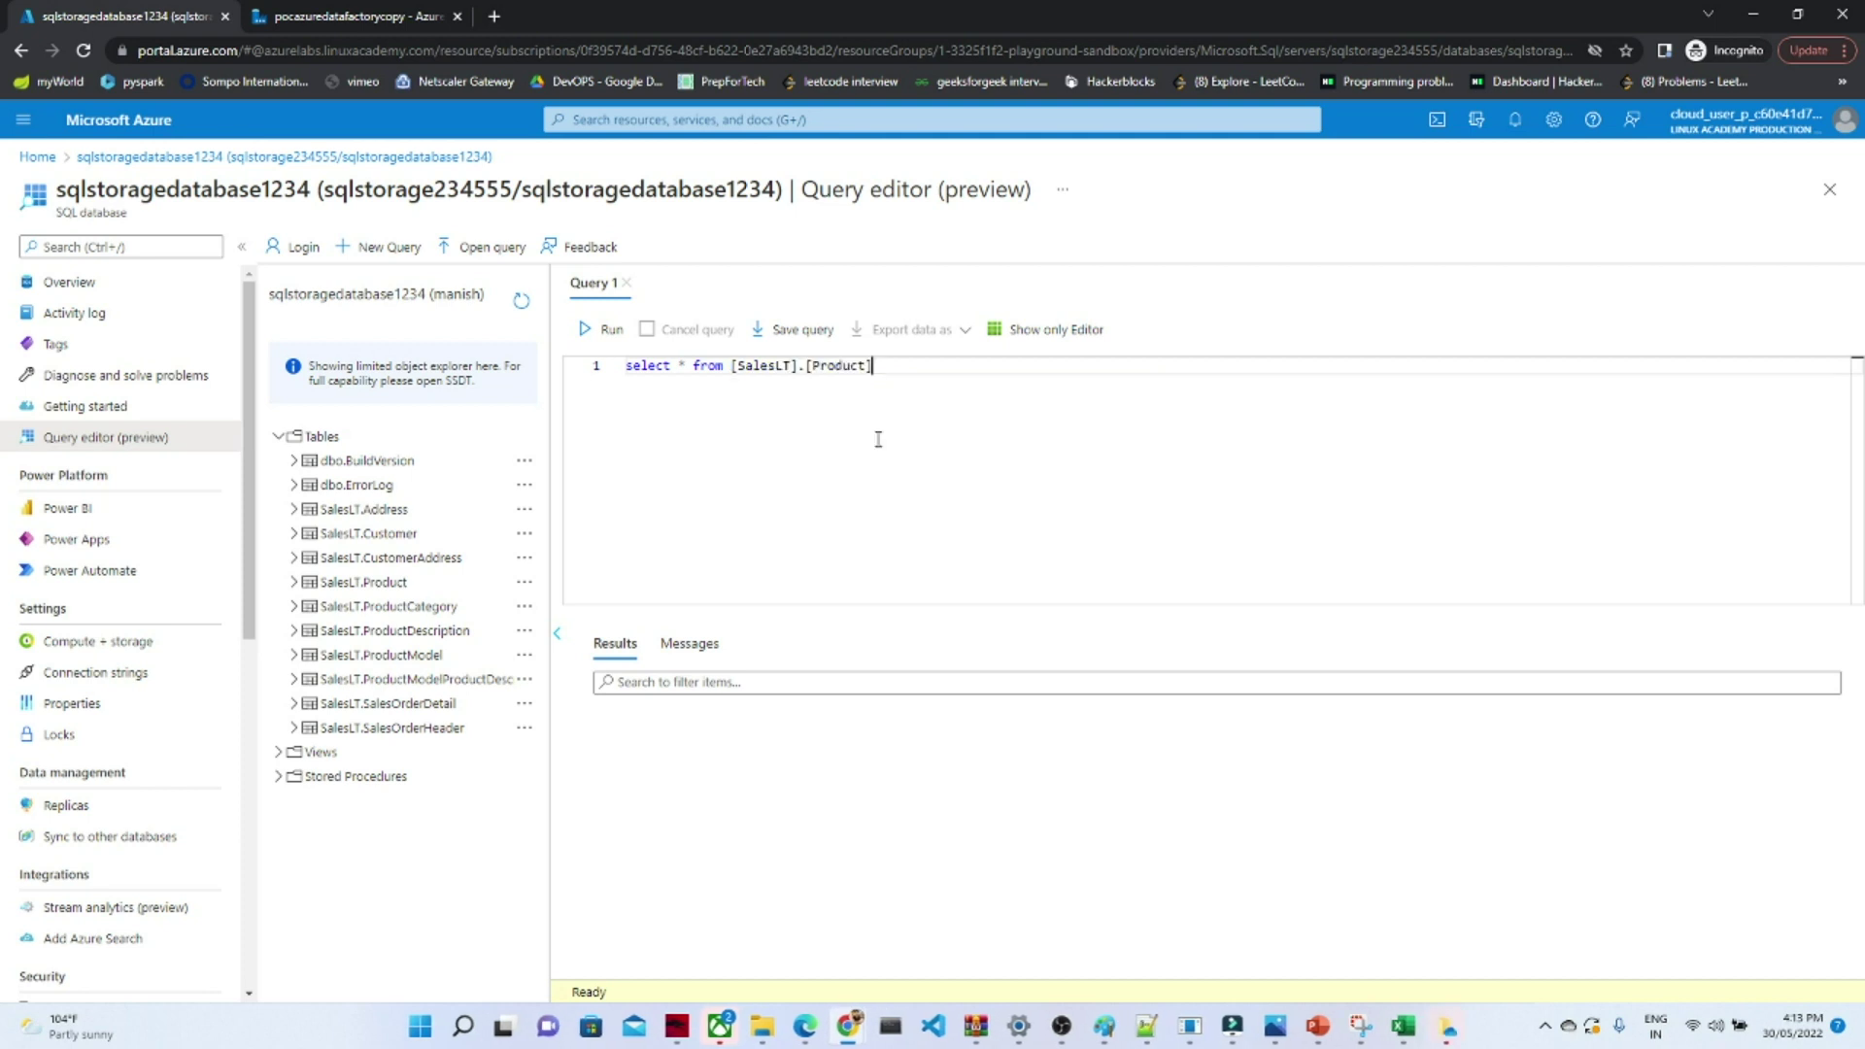
left_click(597, 330)
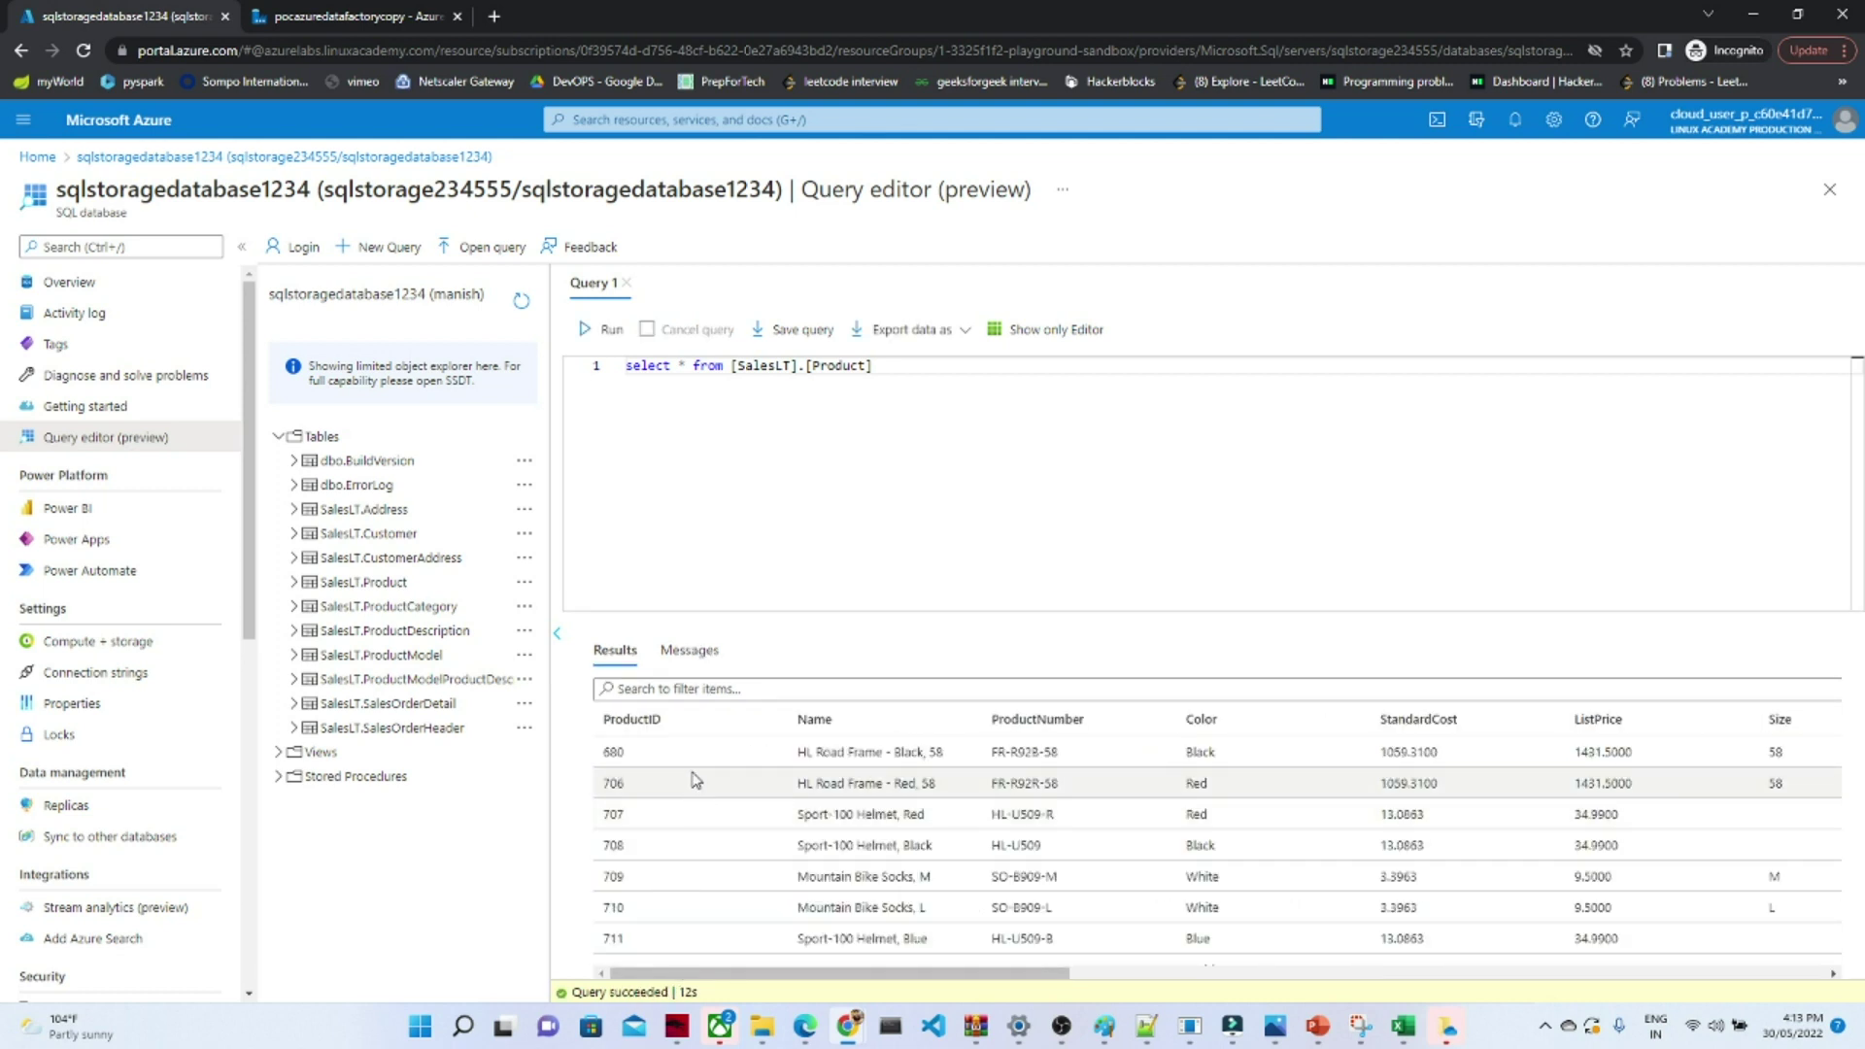
mouse_move(978, 971)
left_mouse_down()
mouse_move(1749, 984)
mouse_move(1003, 985)
left_mouse_up()
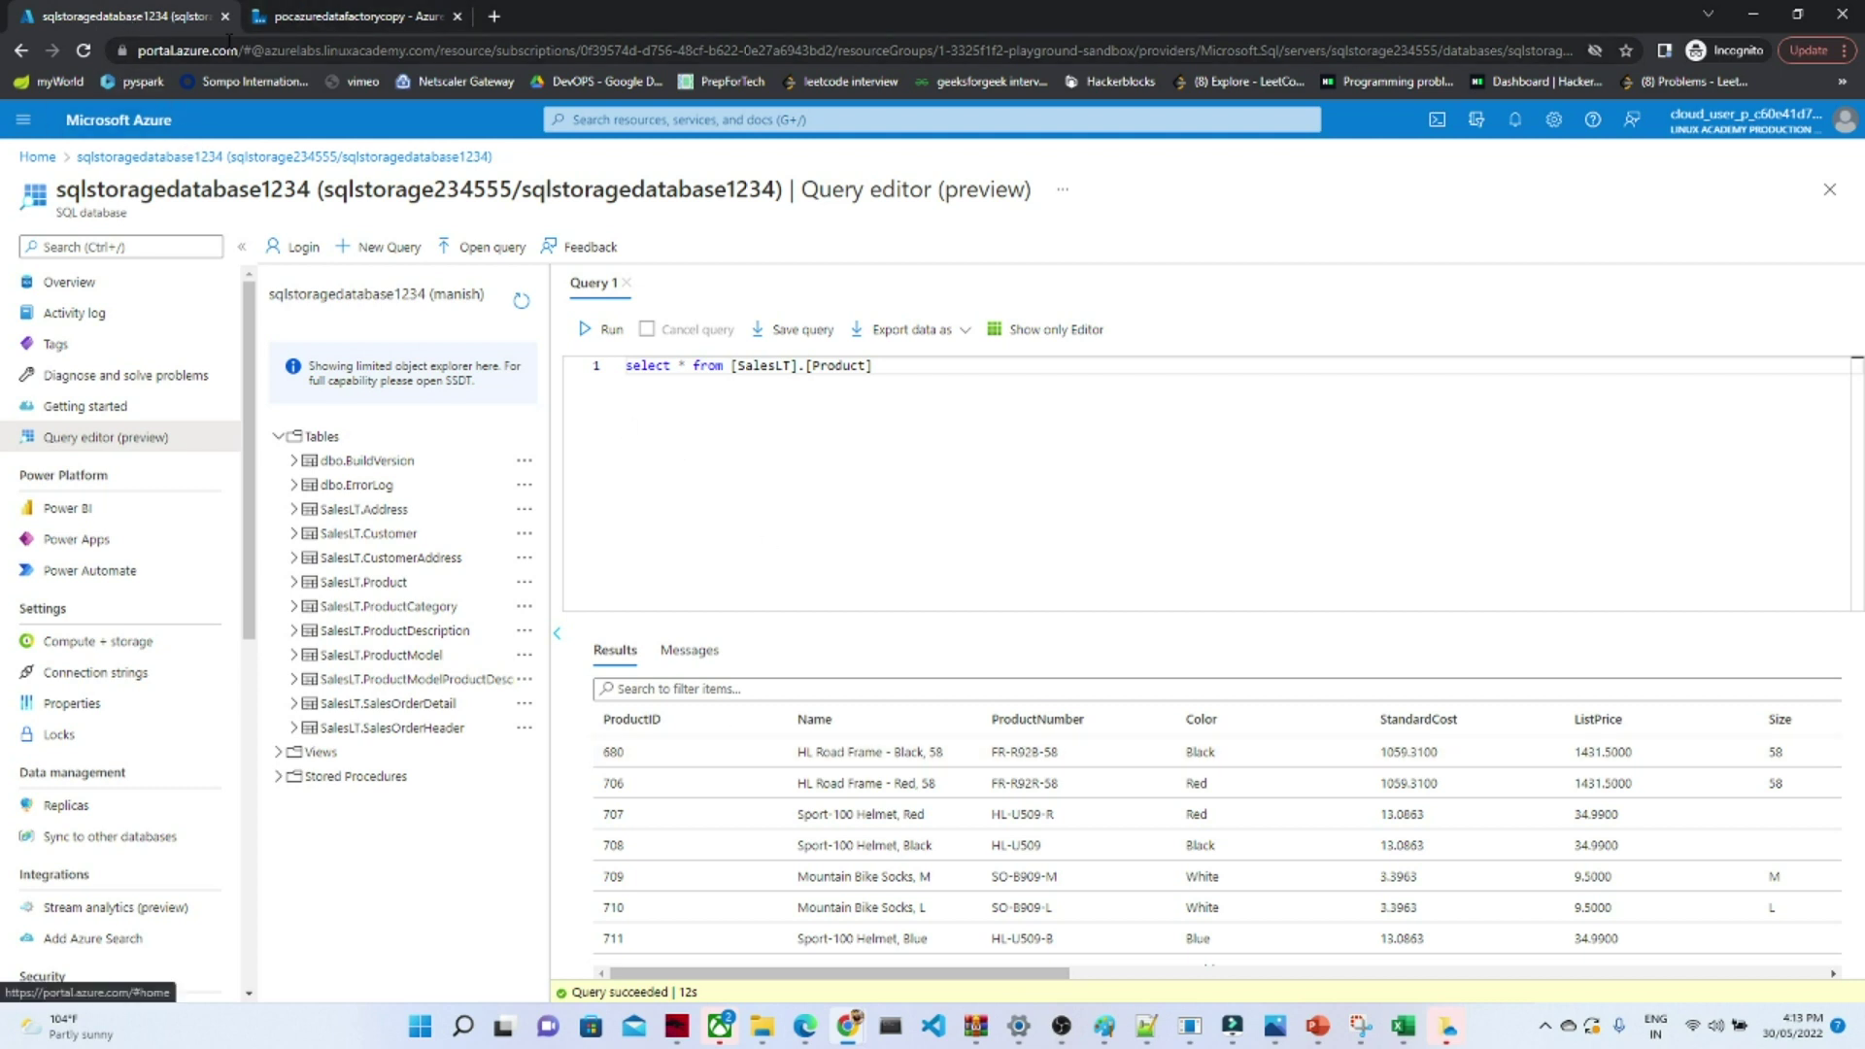
- Open the portal Home page in a new browser tab
right_click(42, 160)
left_click(73, 180)
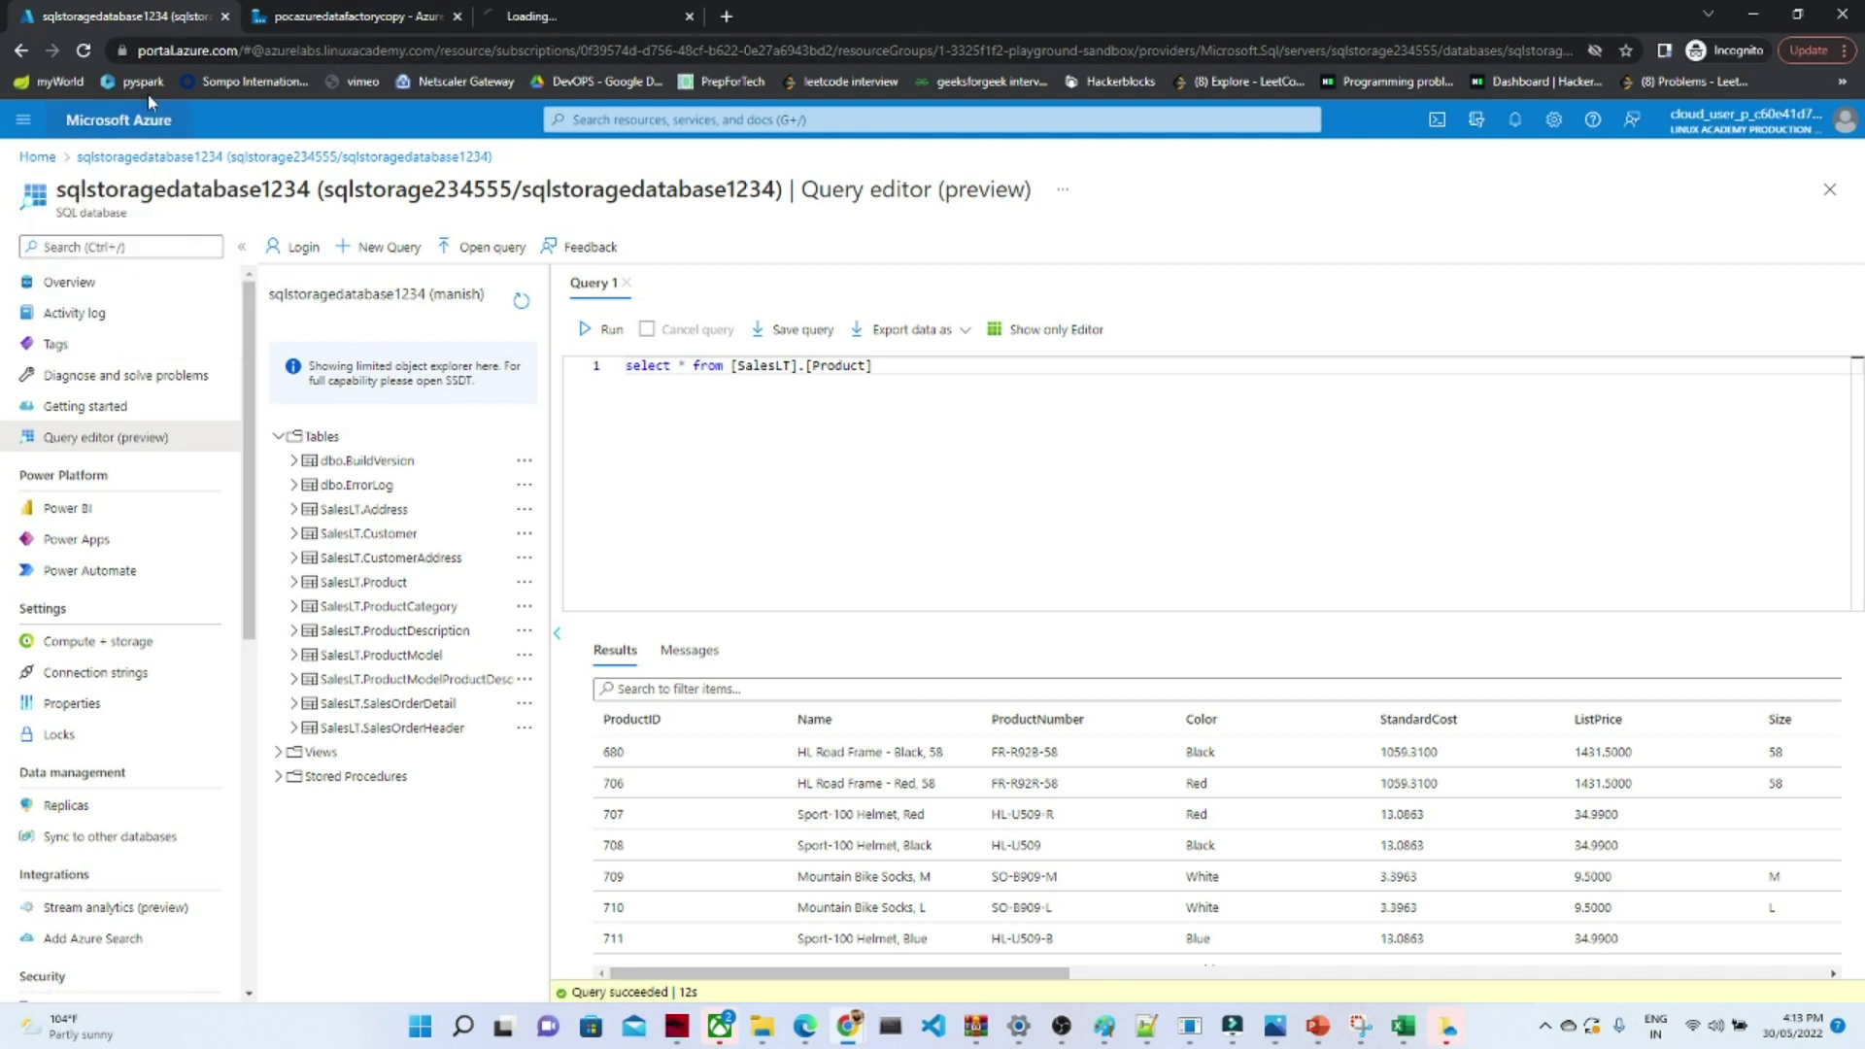
left_click(563, 14)
left_click(185, 15)
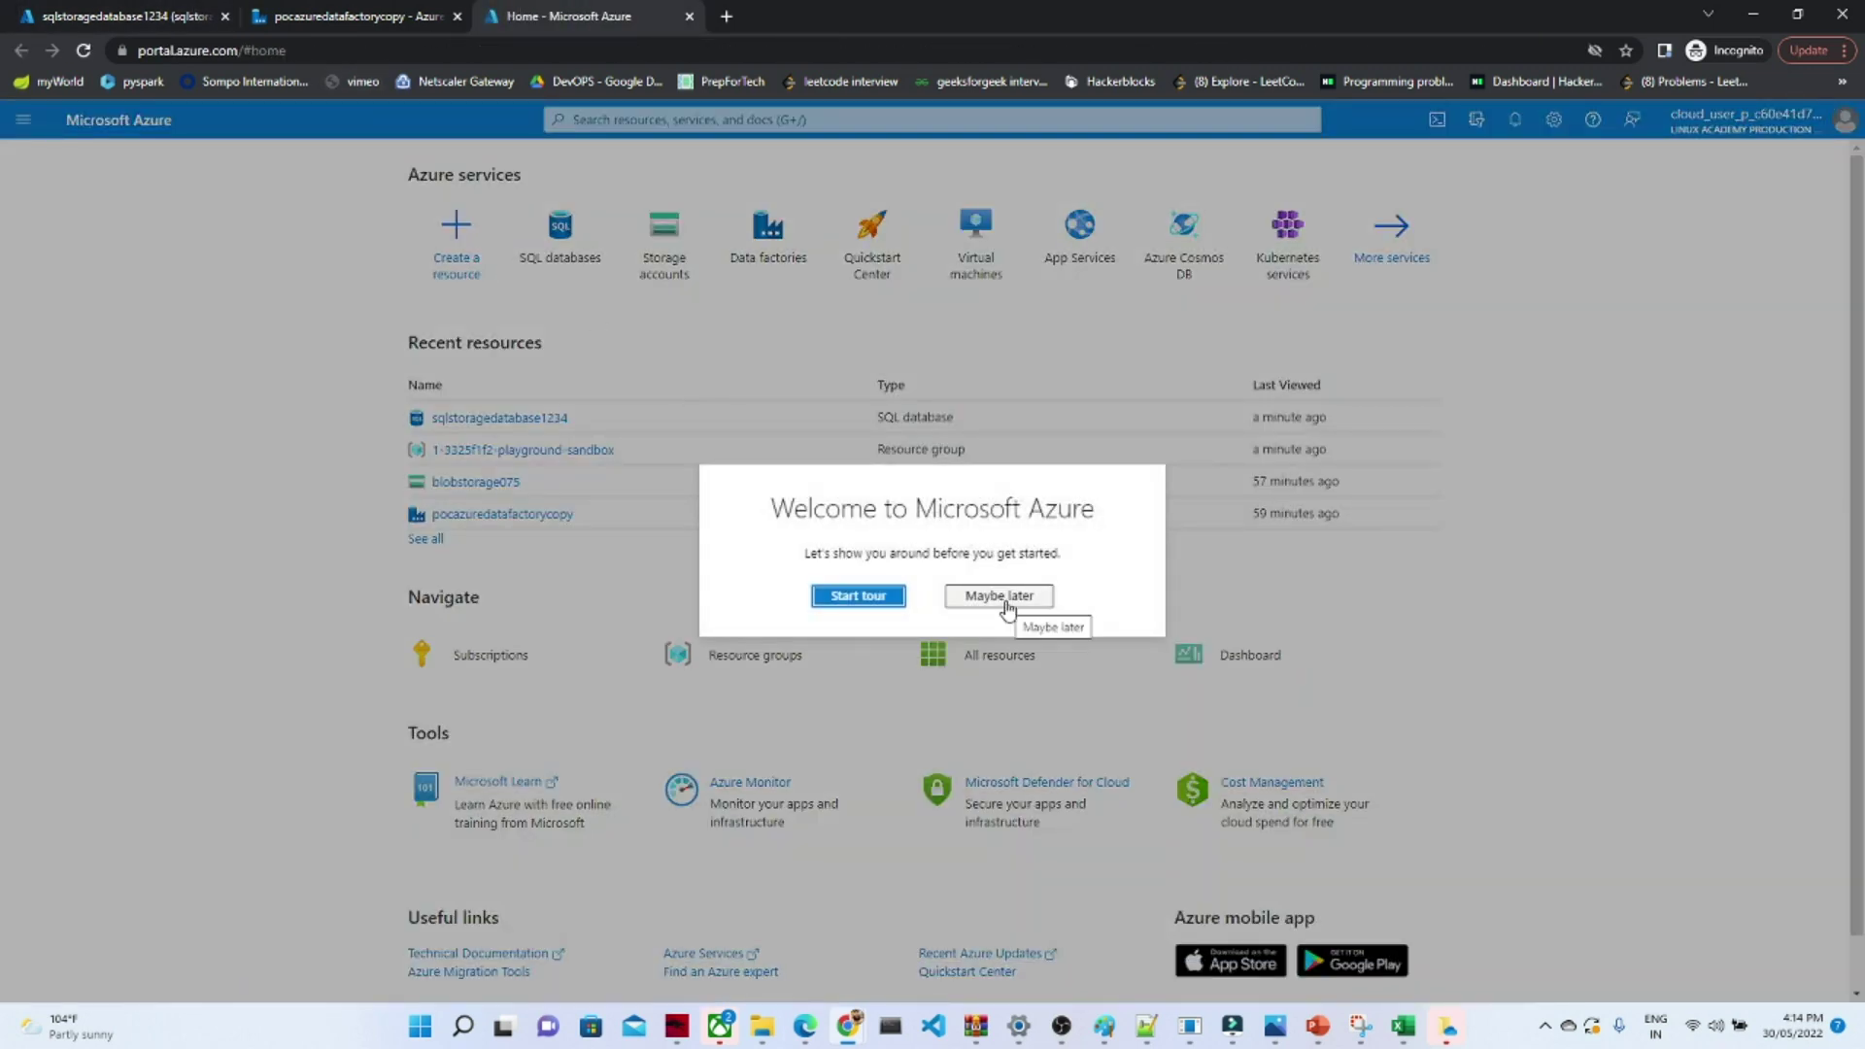
- Dismiss the welcome tour and go to the Containers page of storage account blobstorage075
left_click(1000, 596)
left_click(480, 419)
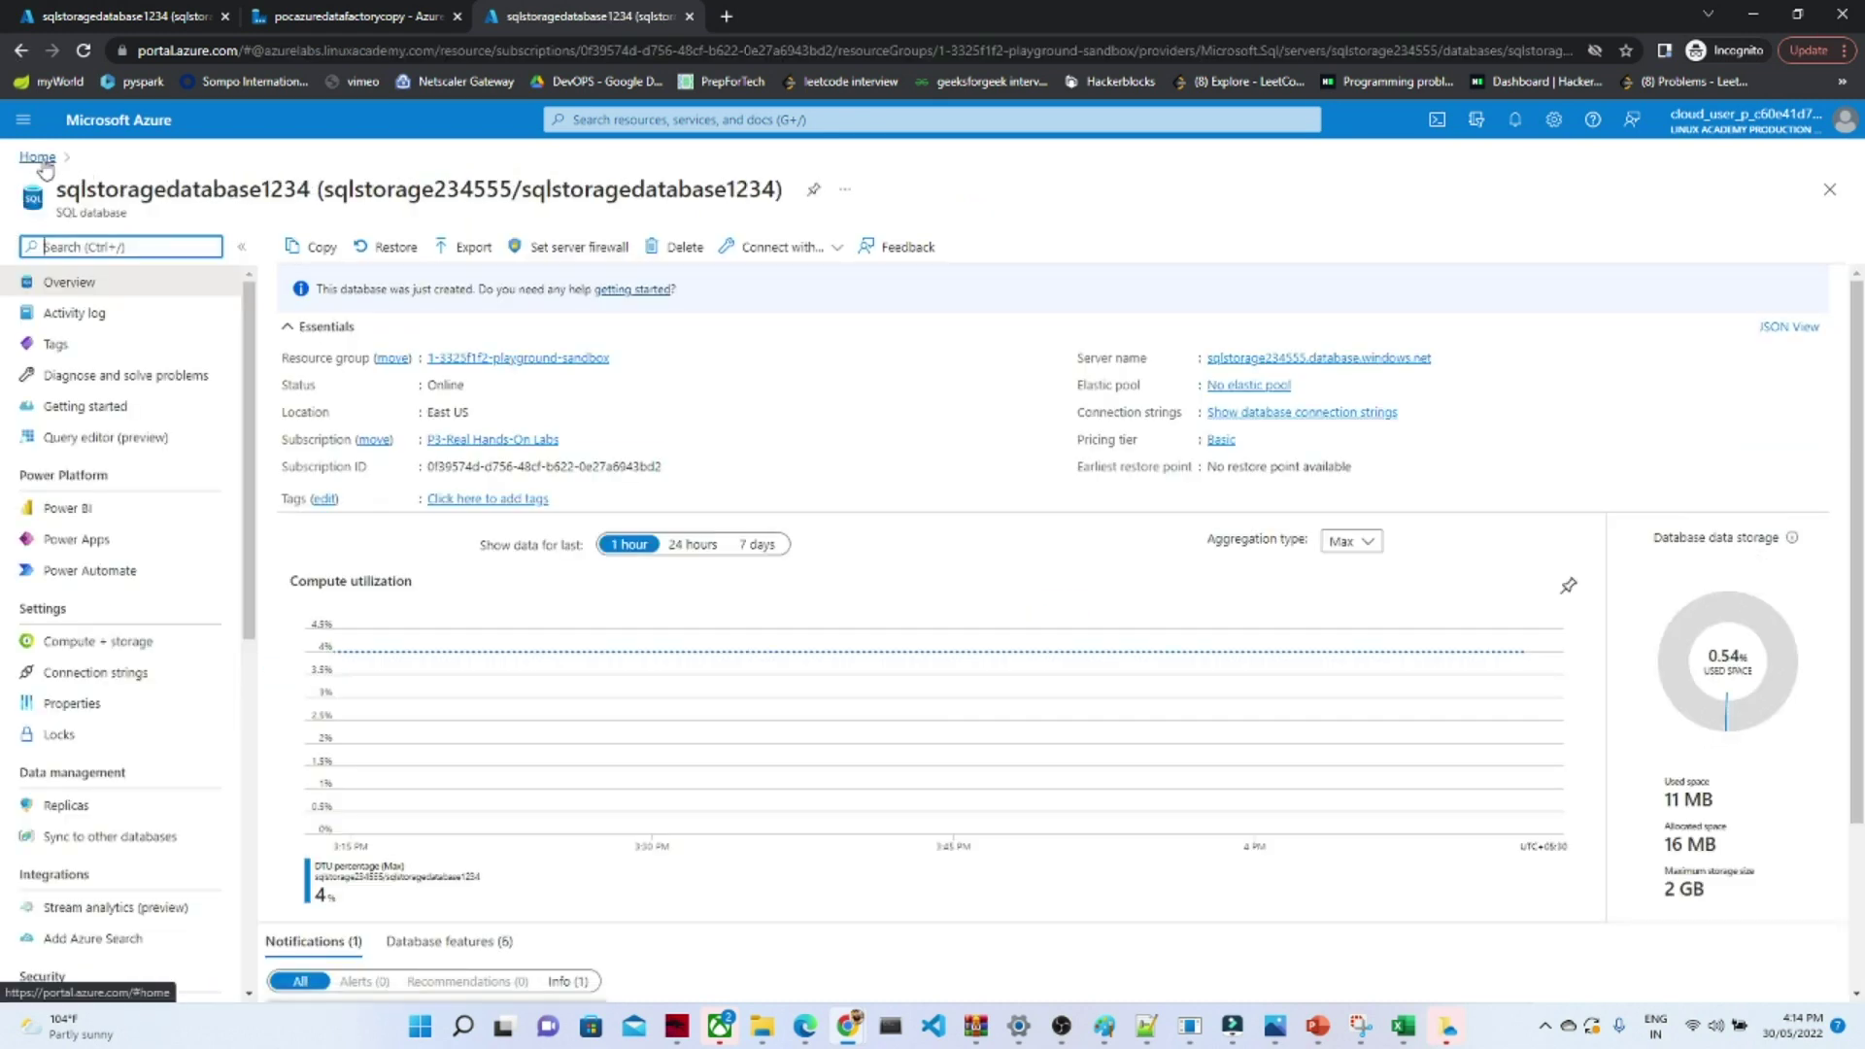
left_click(39, 158)
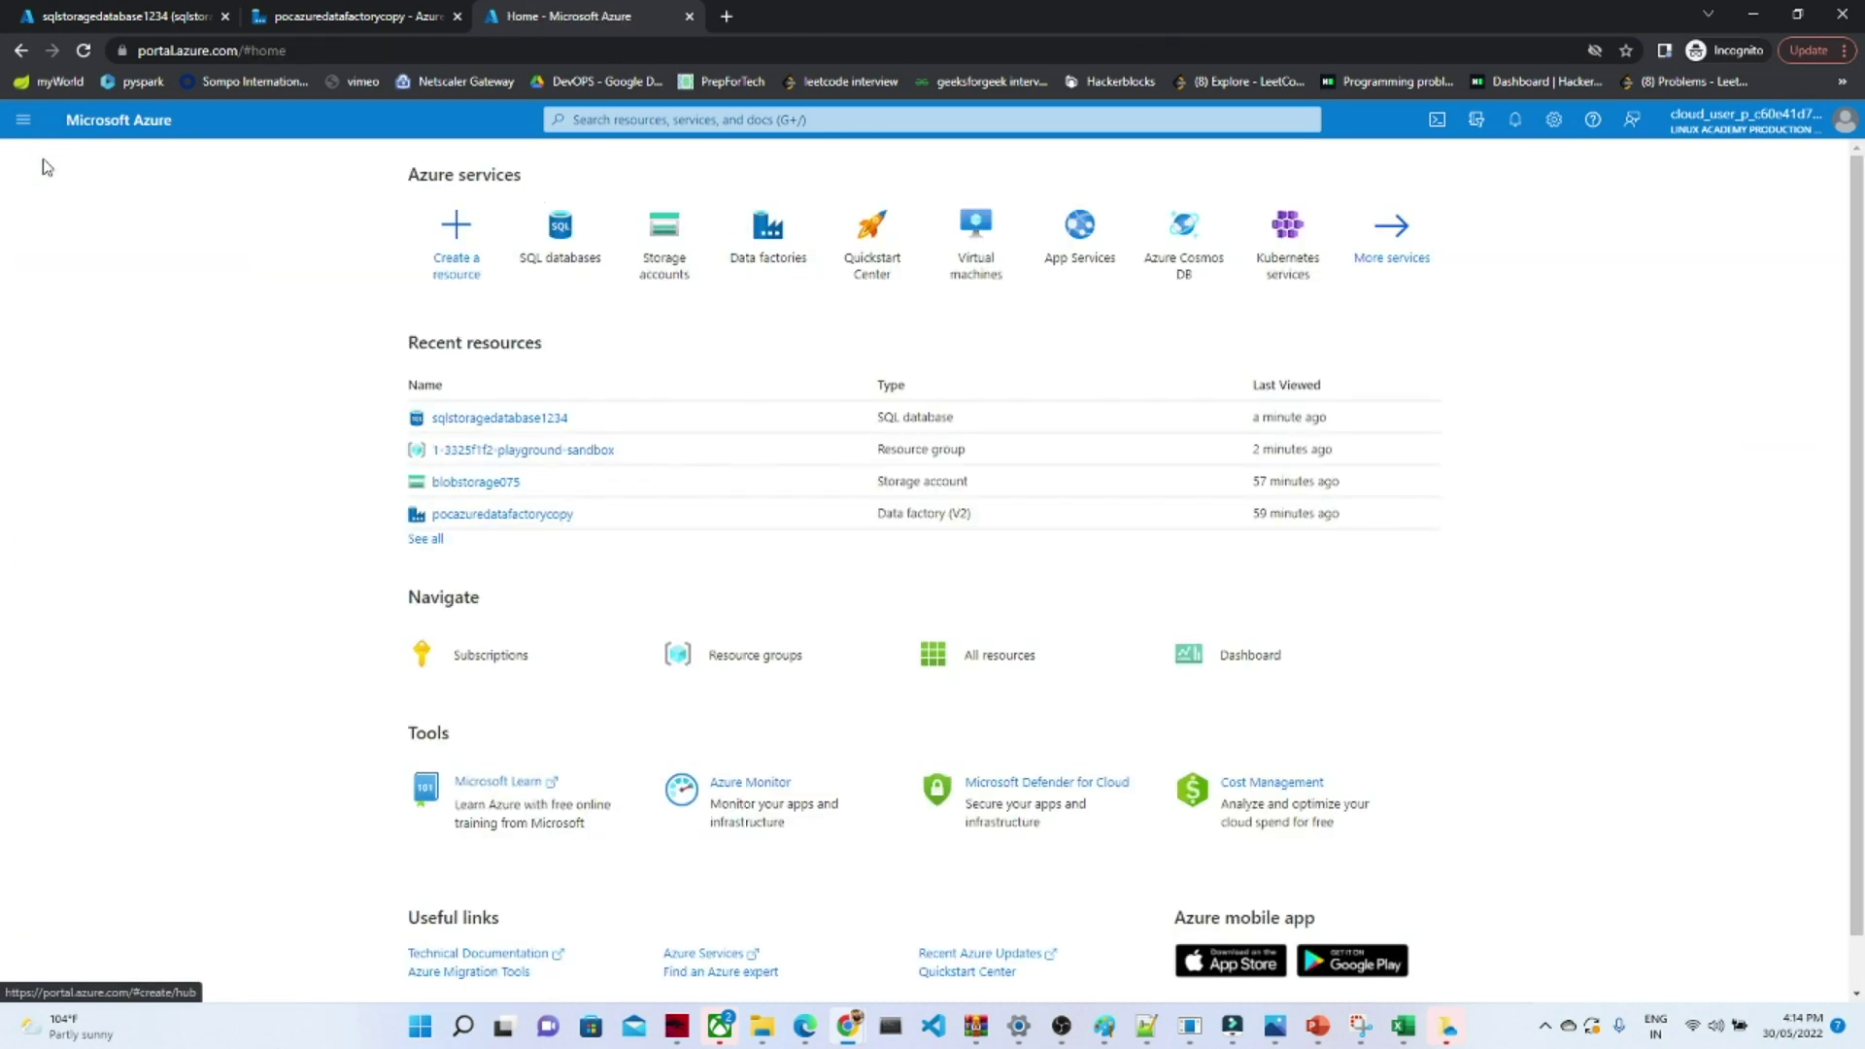
left_click(486, 484)
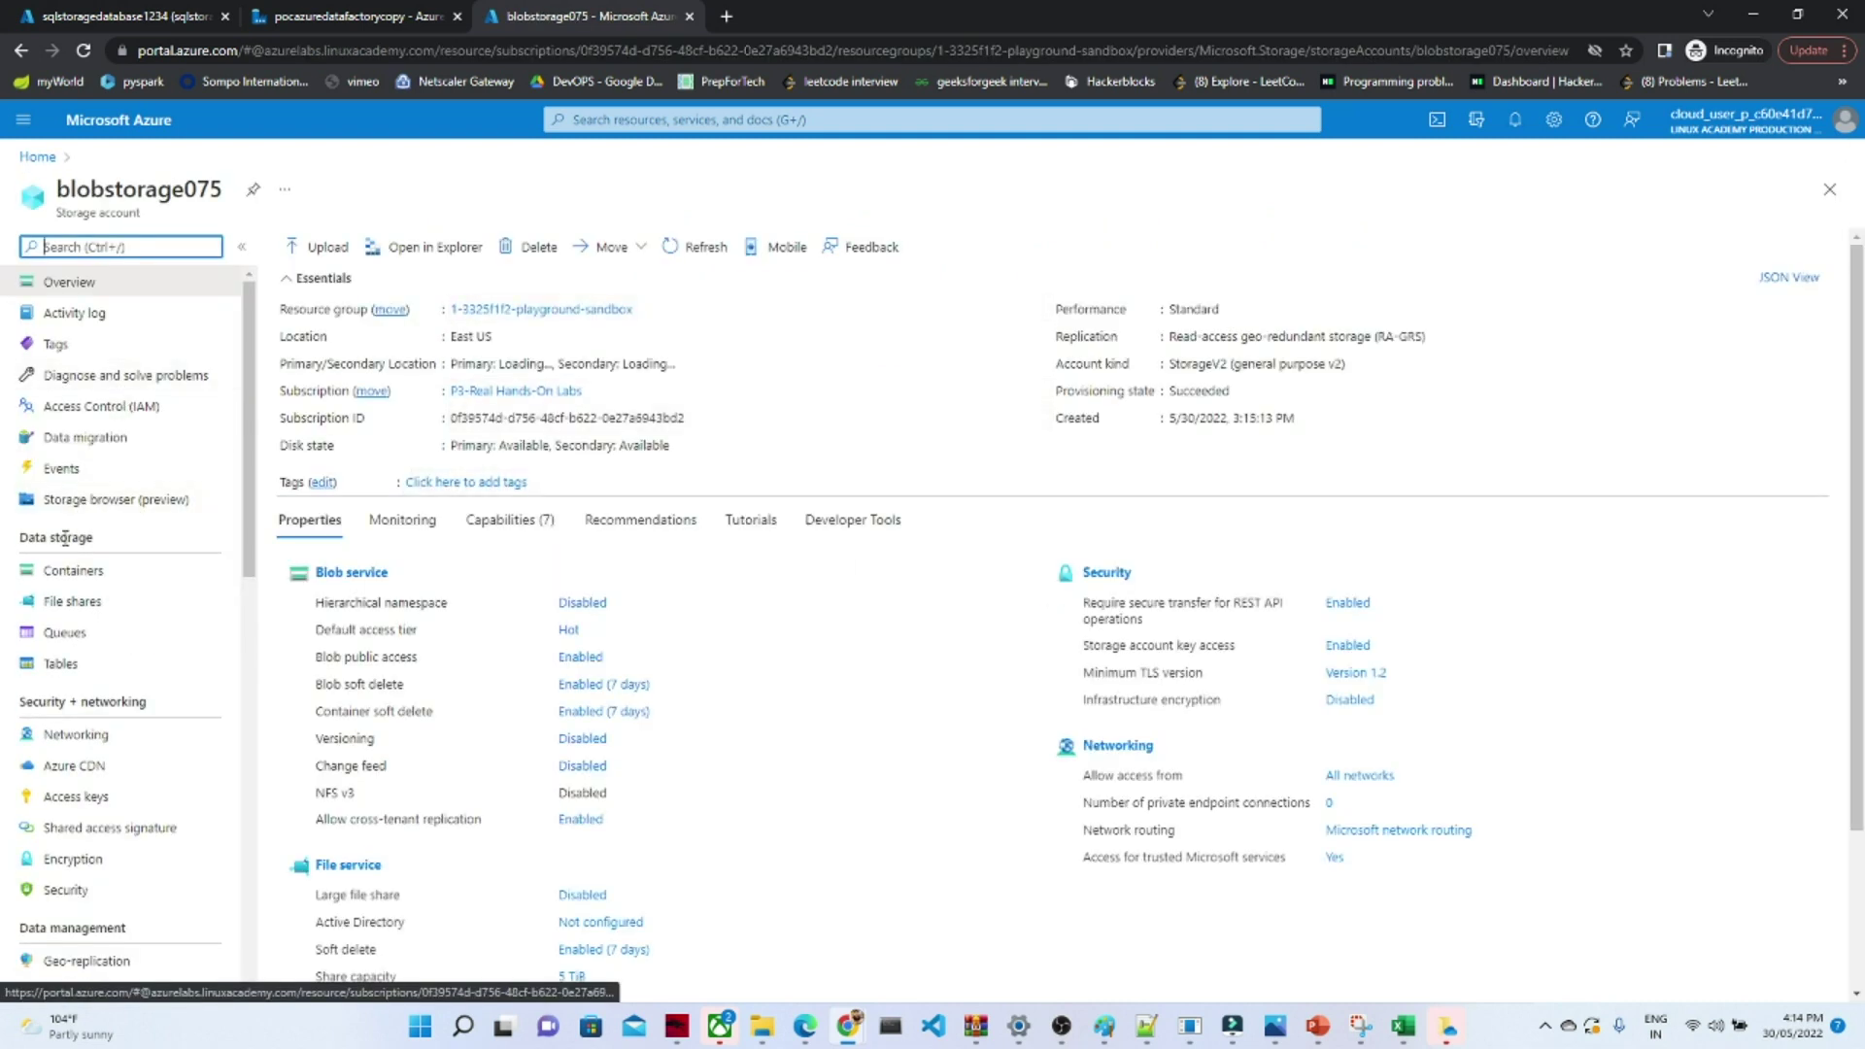
left_click(76, 571)
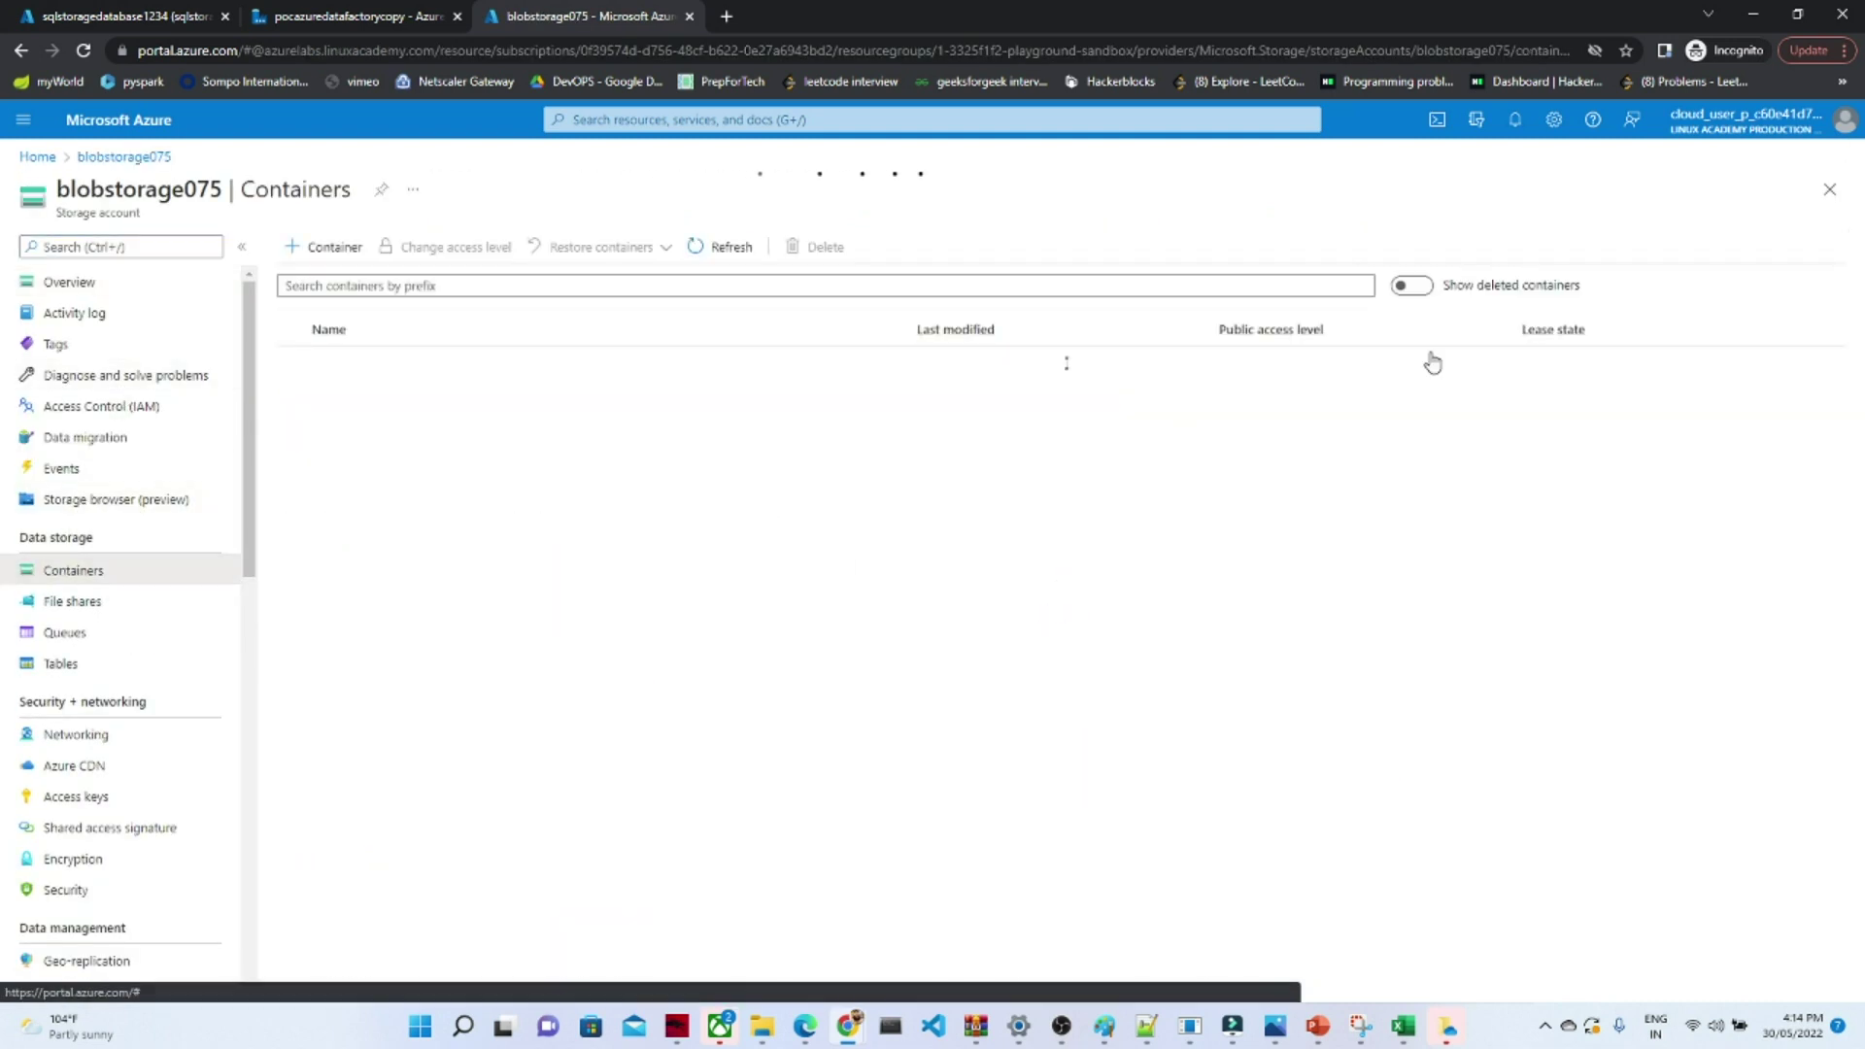
- Create container sqlcopy with Container-level anonymous read access for containers and blobs
left_click(330, 248)
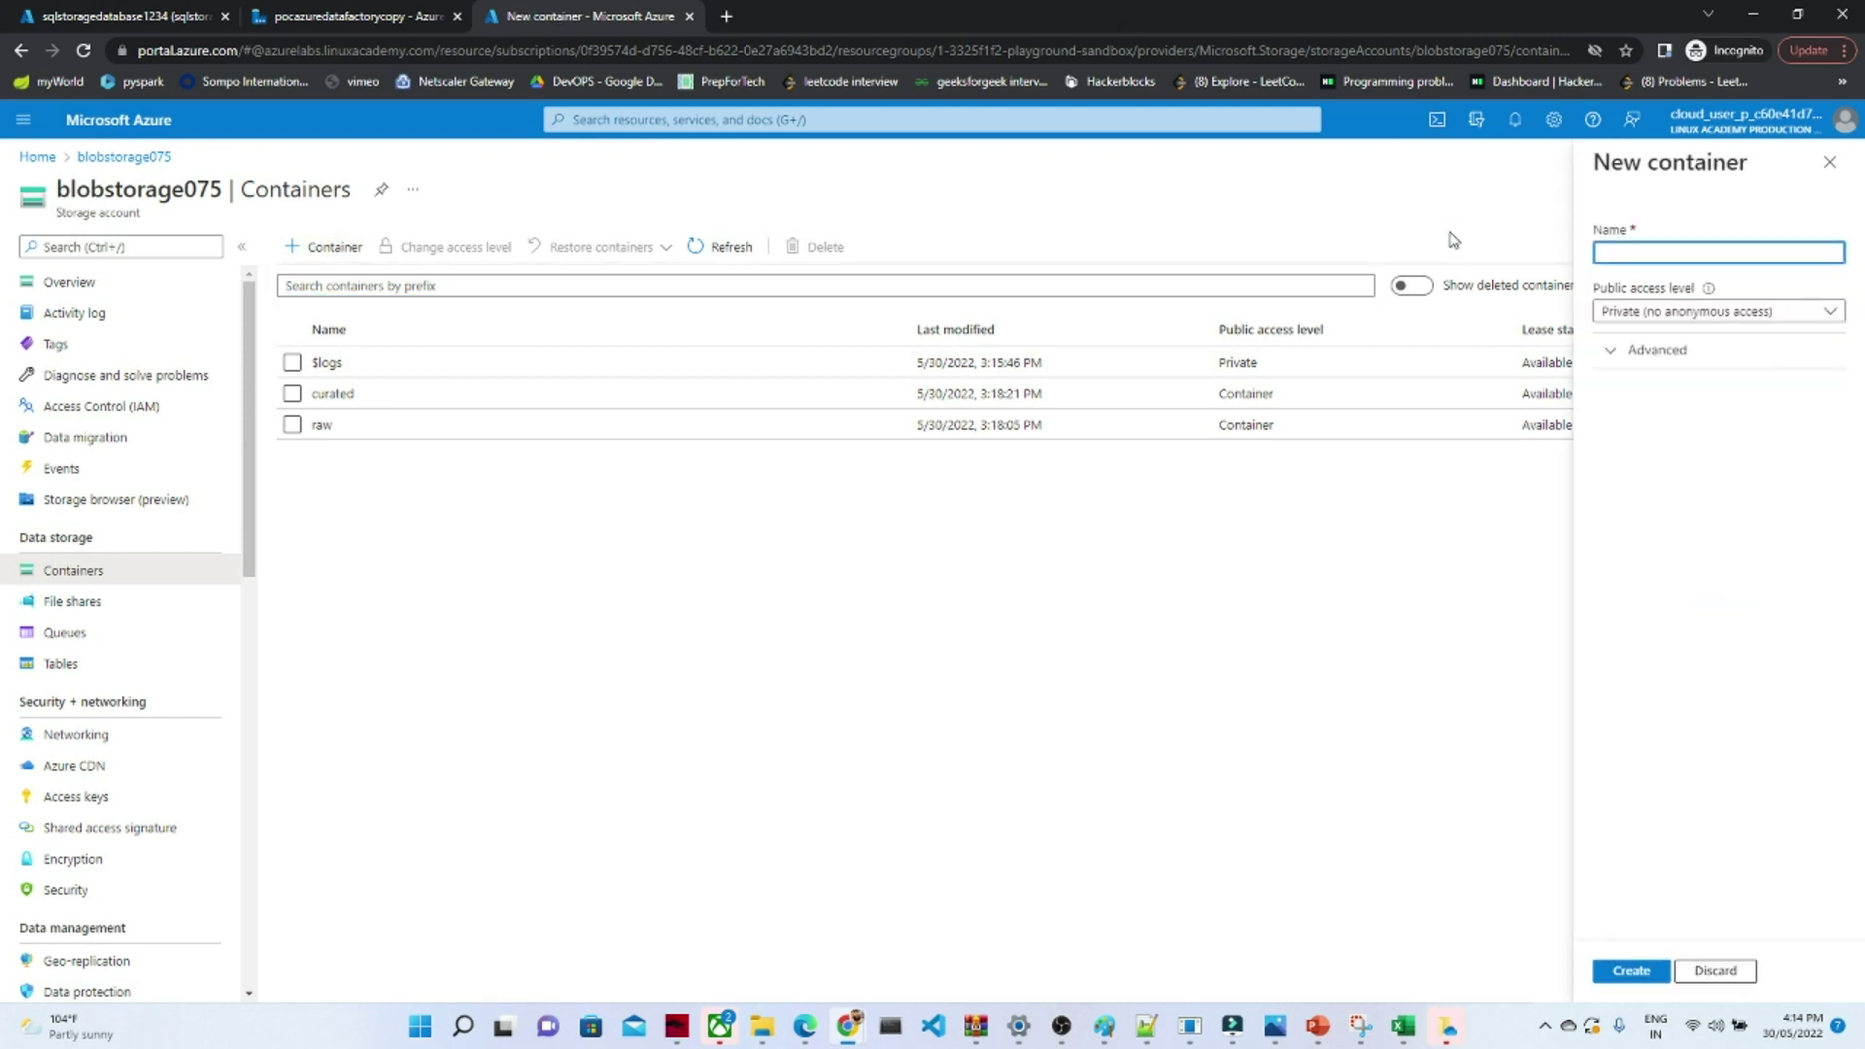
type("sqlcopy")
left_click(1774, 312)
left_click(1665, 410)
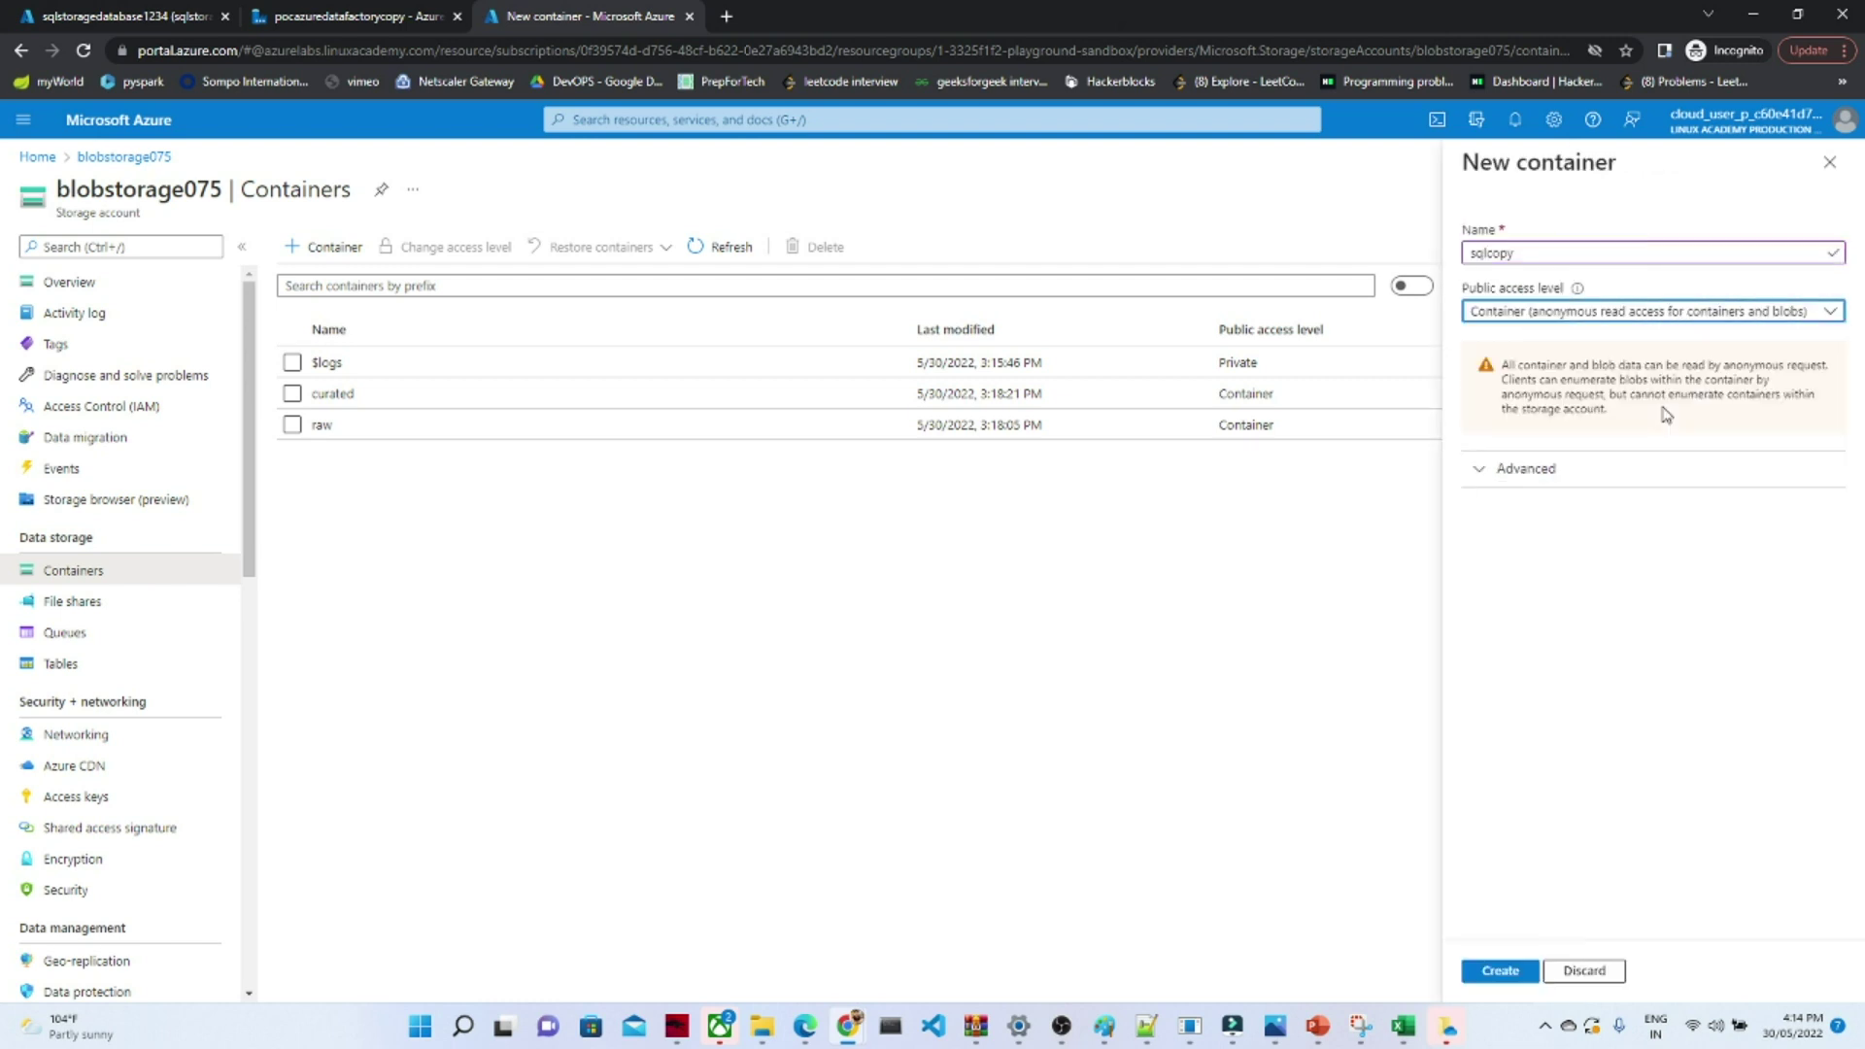
left_click(1501, 972)
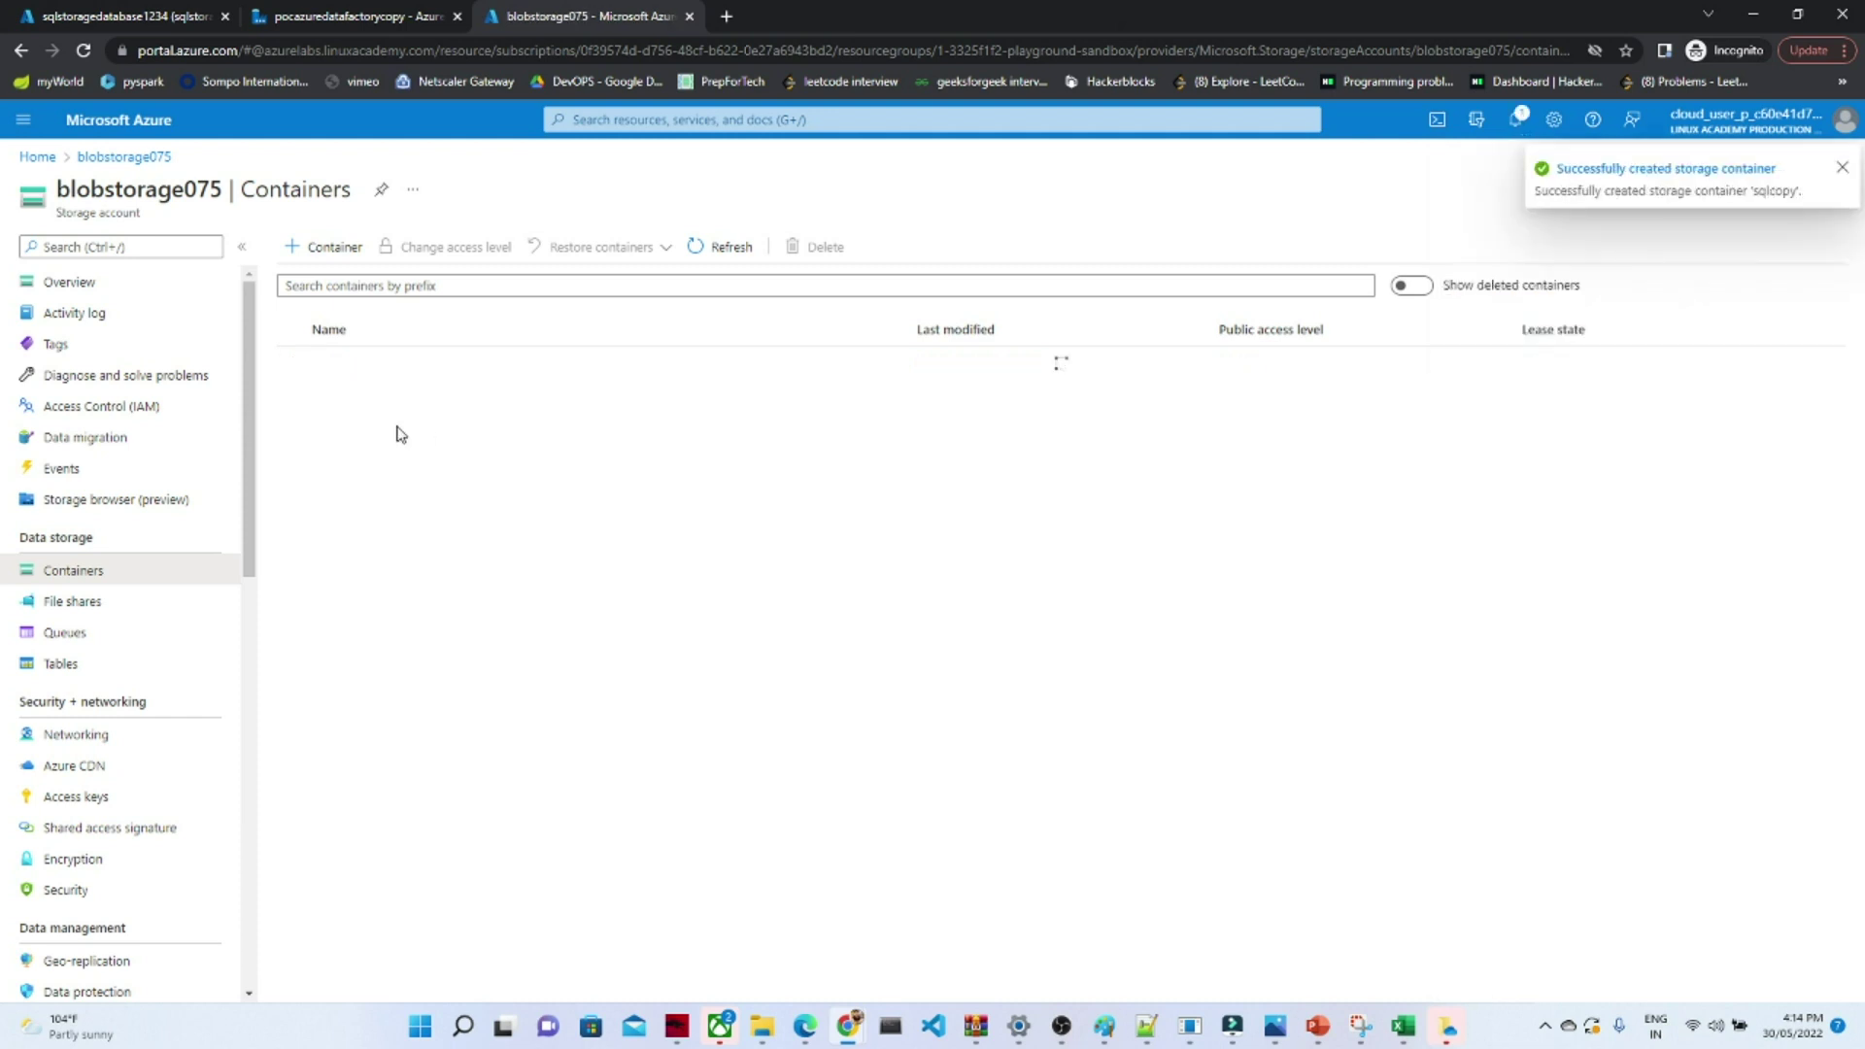
- Open the empty sqlcopy container, then return to the SalesLT.Product query results tab
left_click(334, 456)
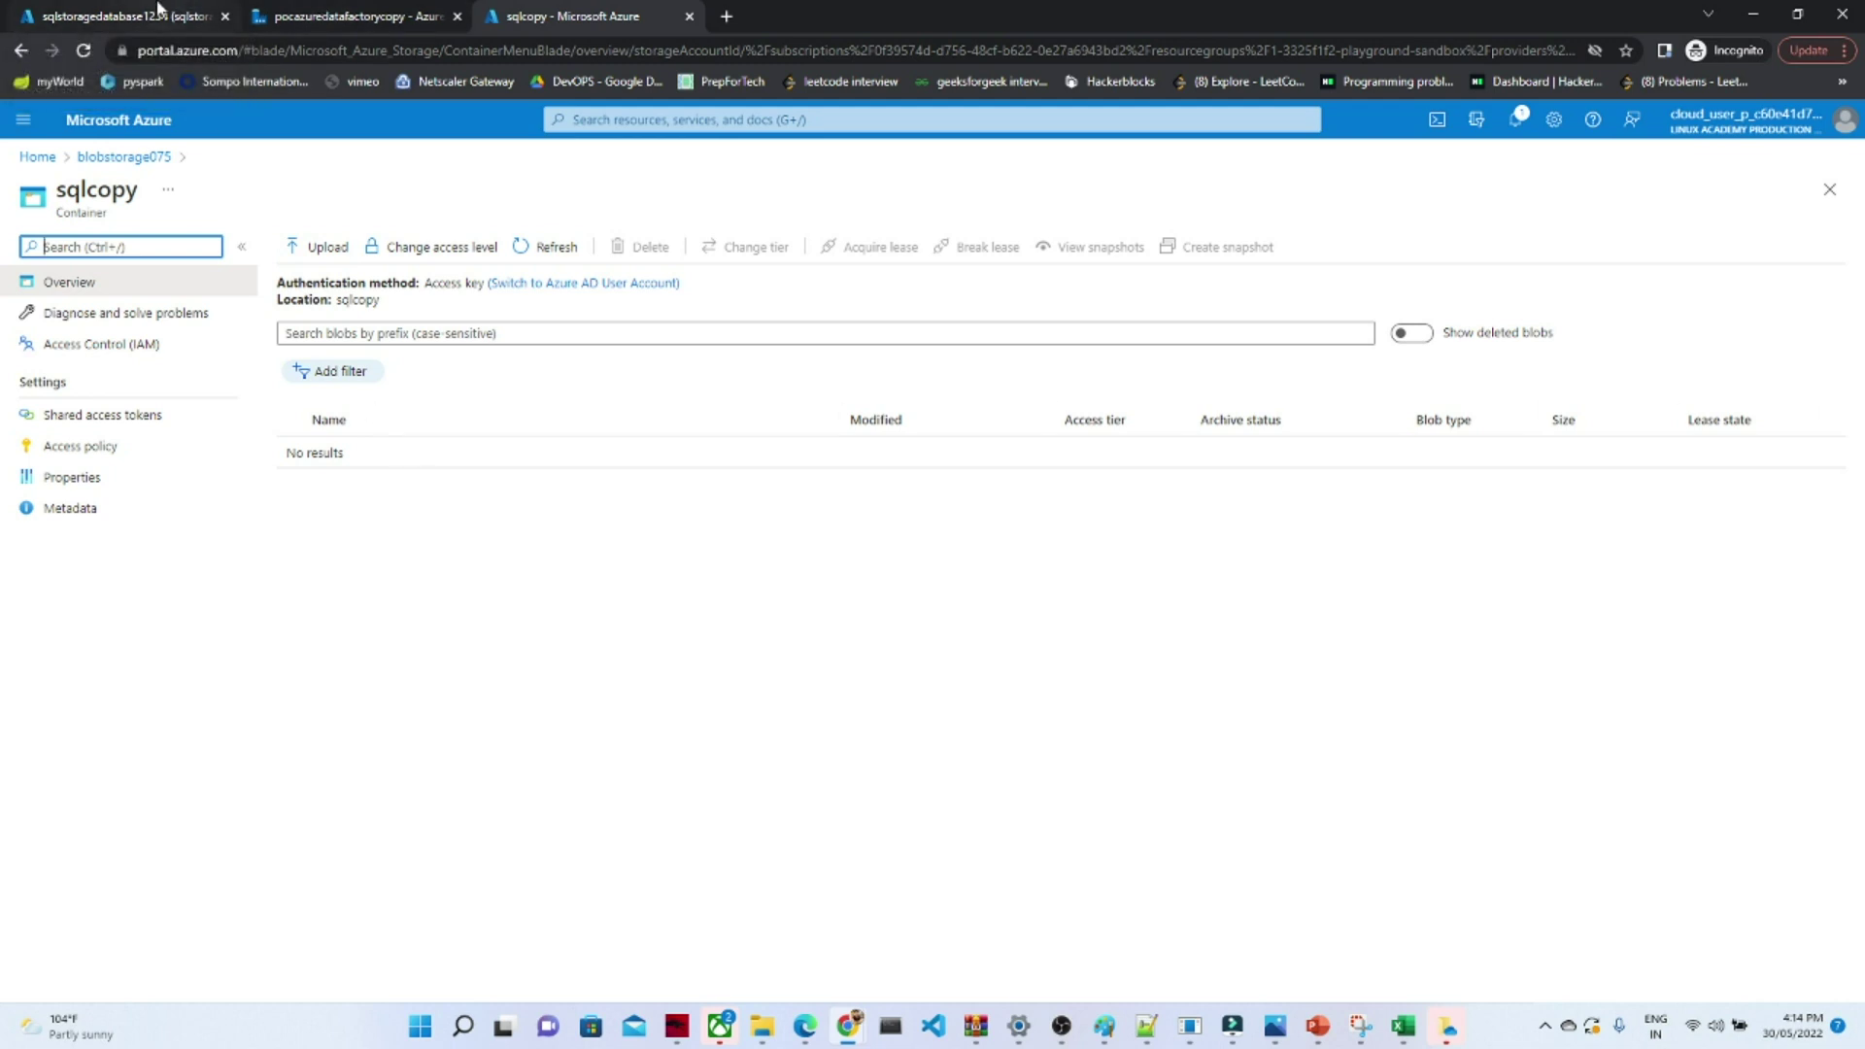
left_click(282, 16)
left_click(104, 8)
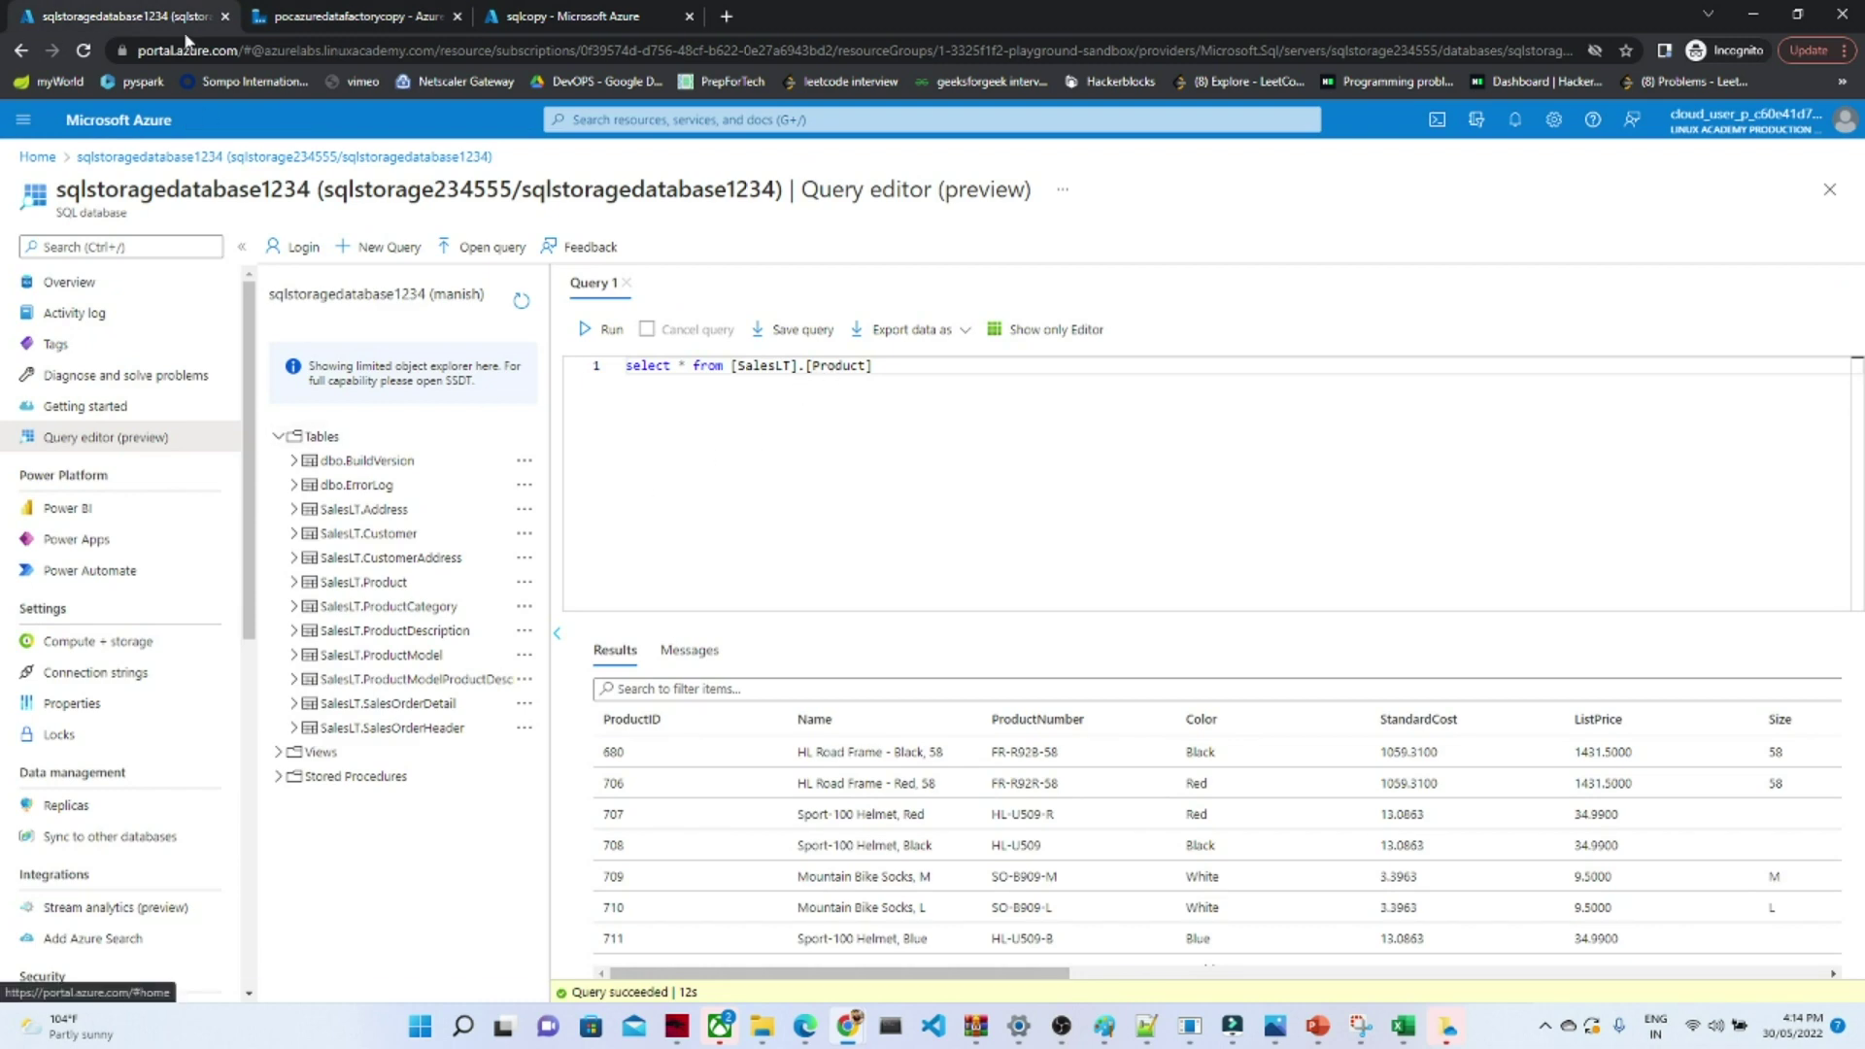
- Create a new empty pipeline, pipeline3, in Data Factory's authoring view
left_click(353, 10)
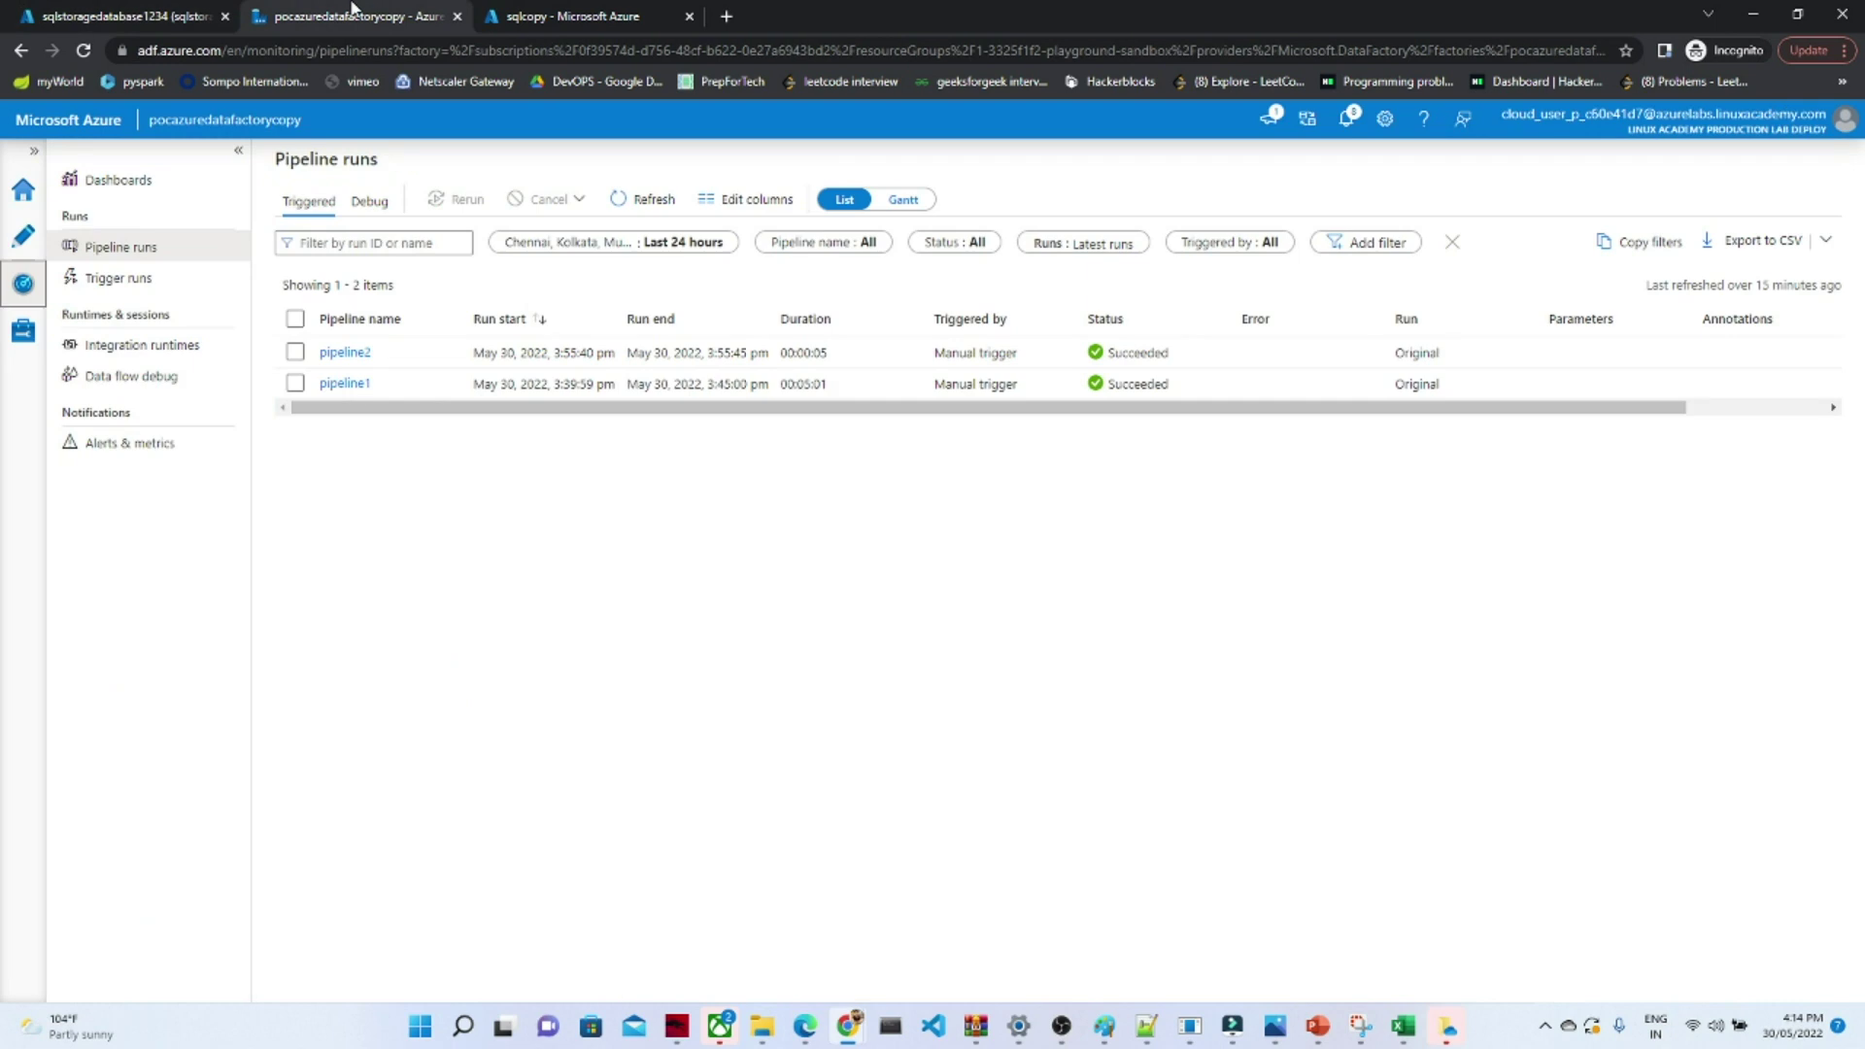
left_click(23, 238)
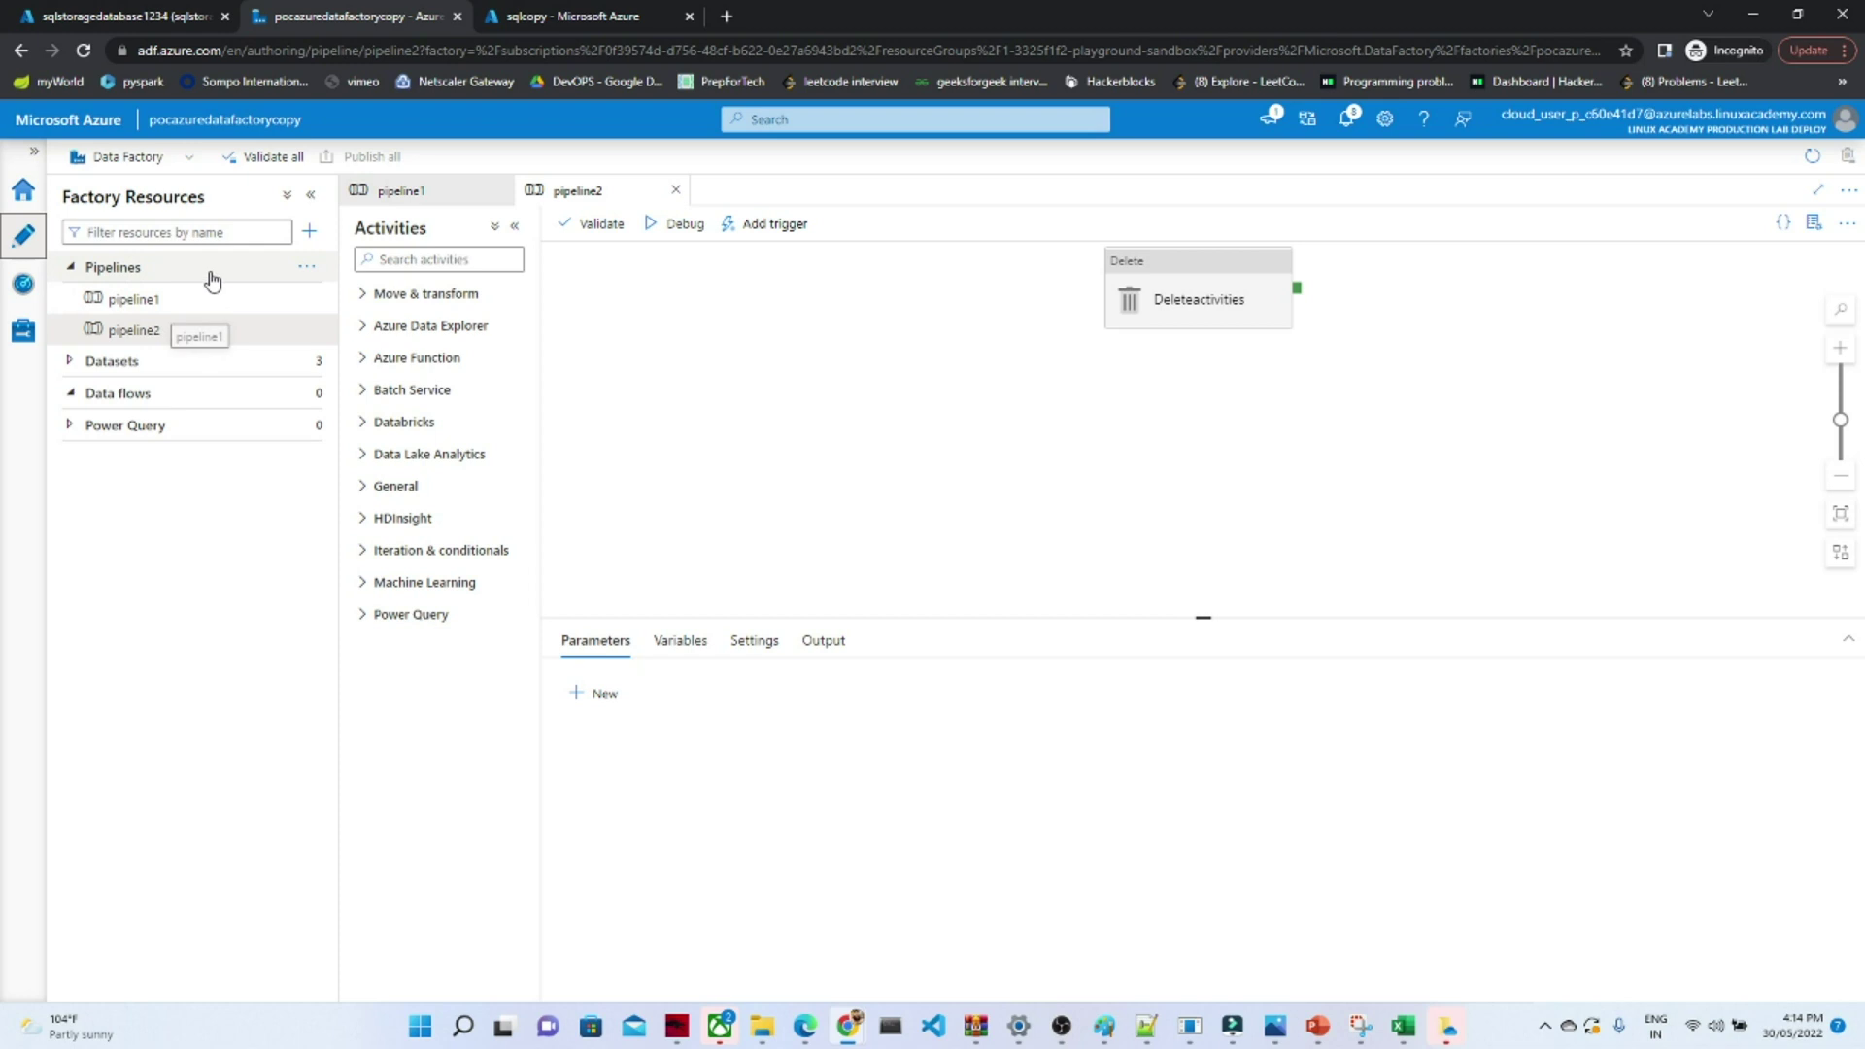
left_click(311, 233)
mouse_move(345, 264)
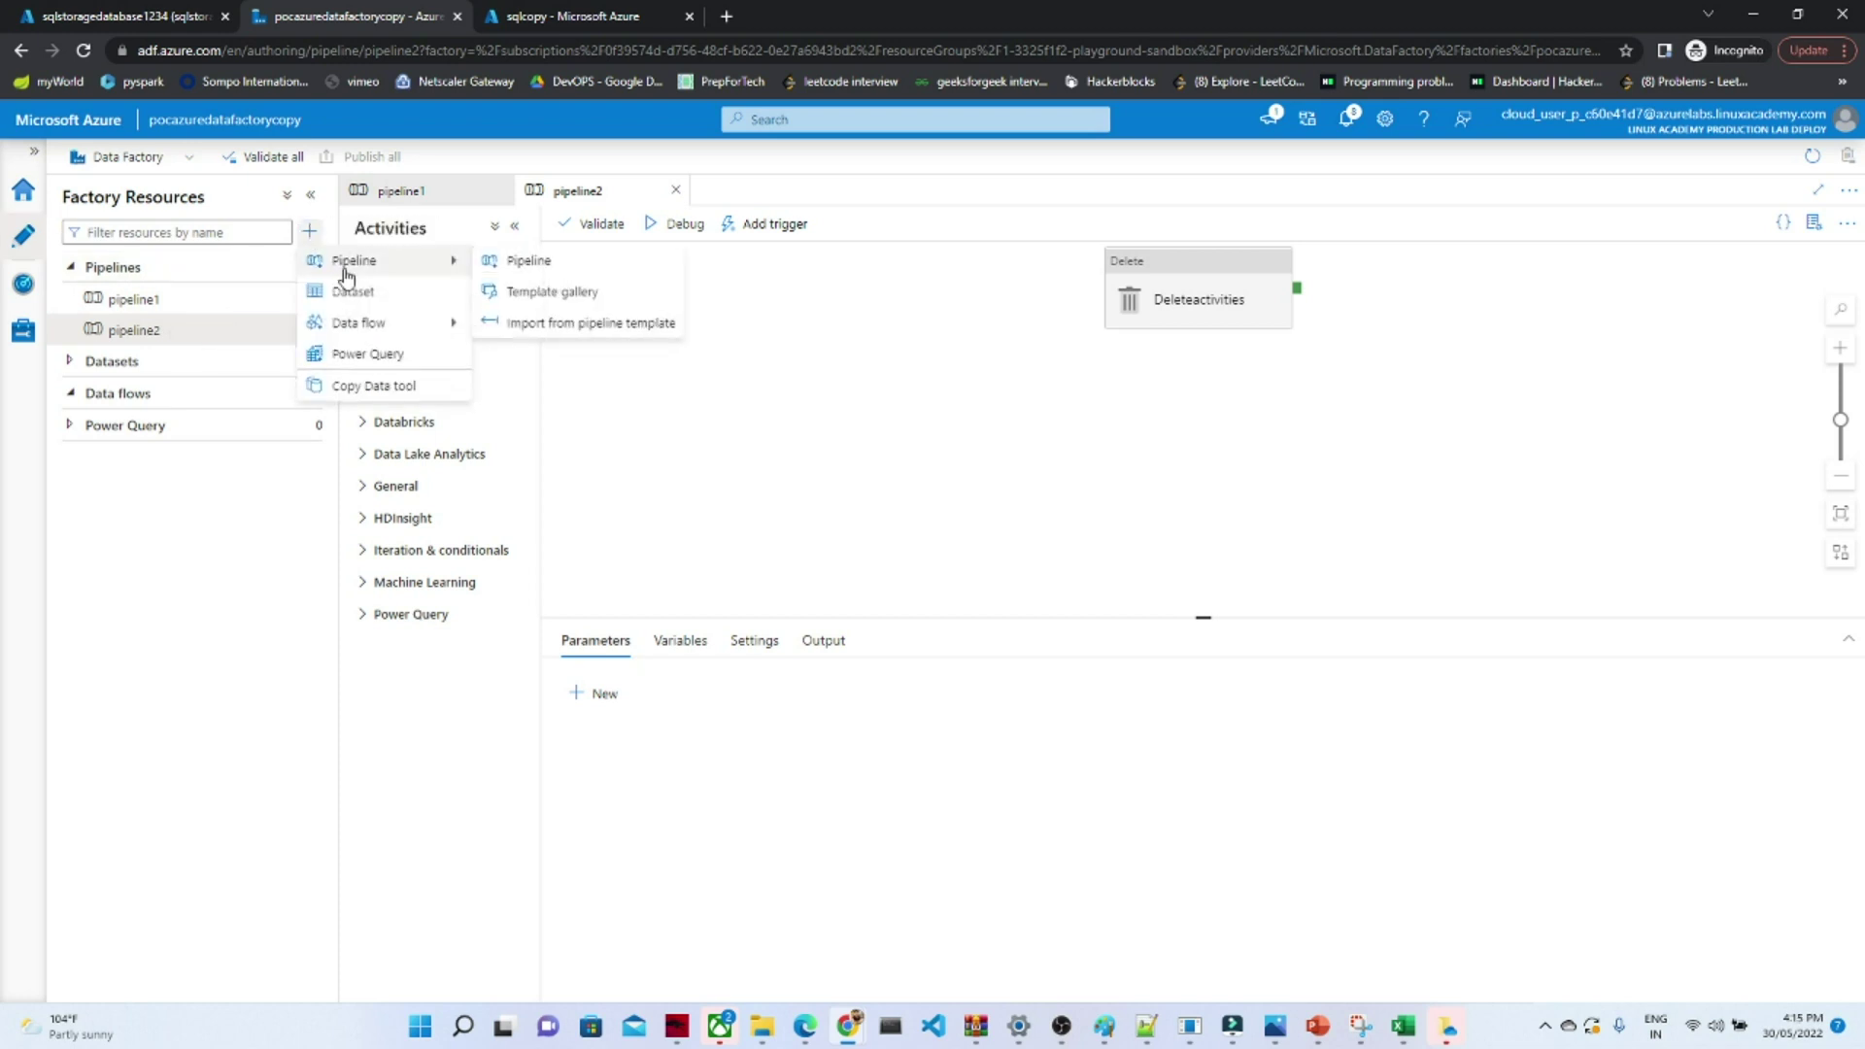
left_click(517, 270)
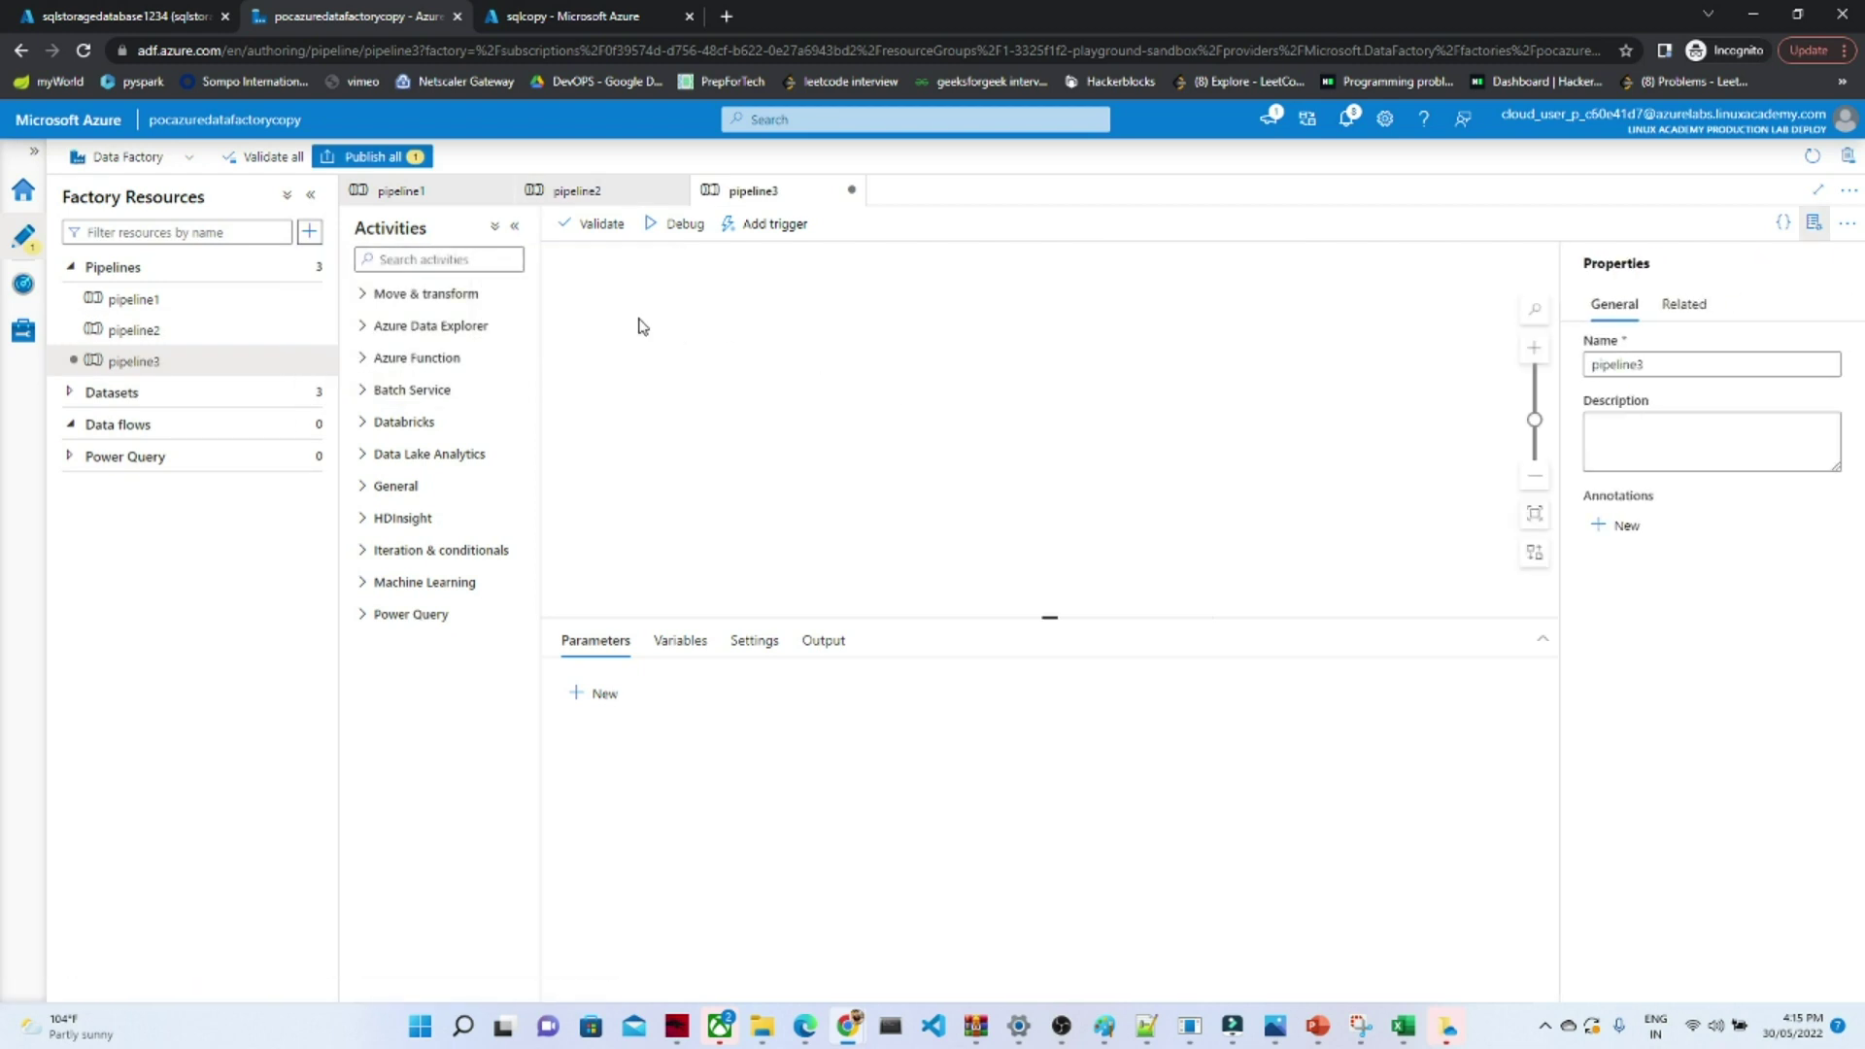
- Add a Copy data activity to pipeline3 and list the existing datasets for its source
left_click(366, 293)
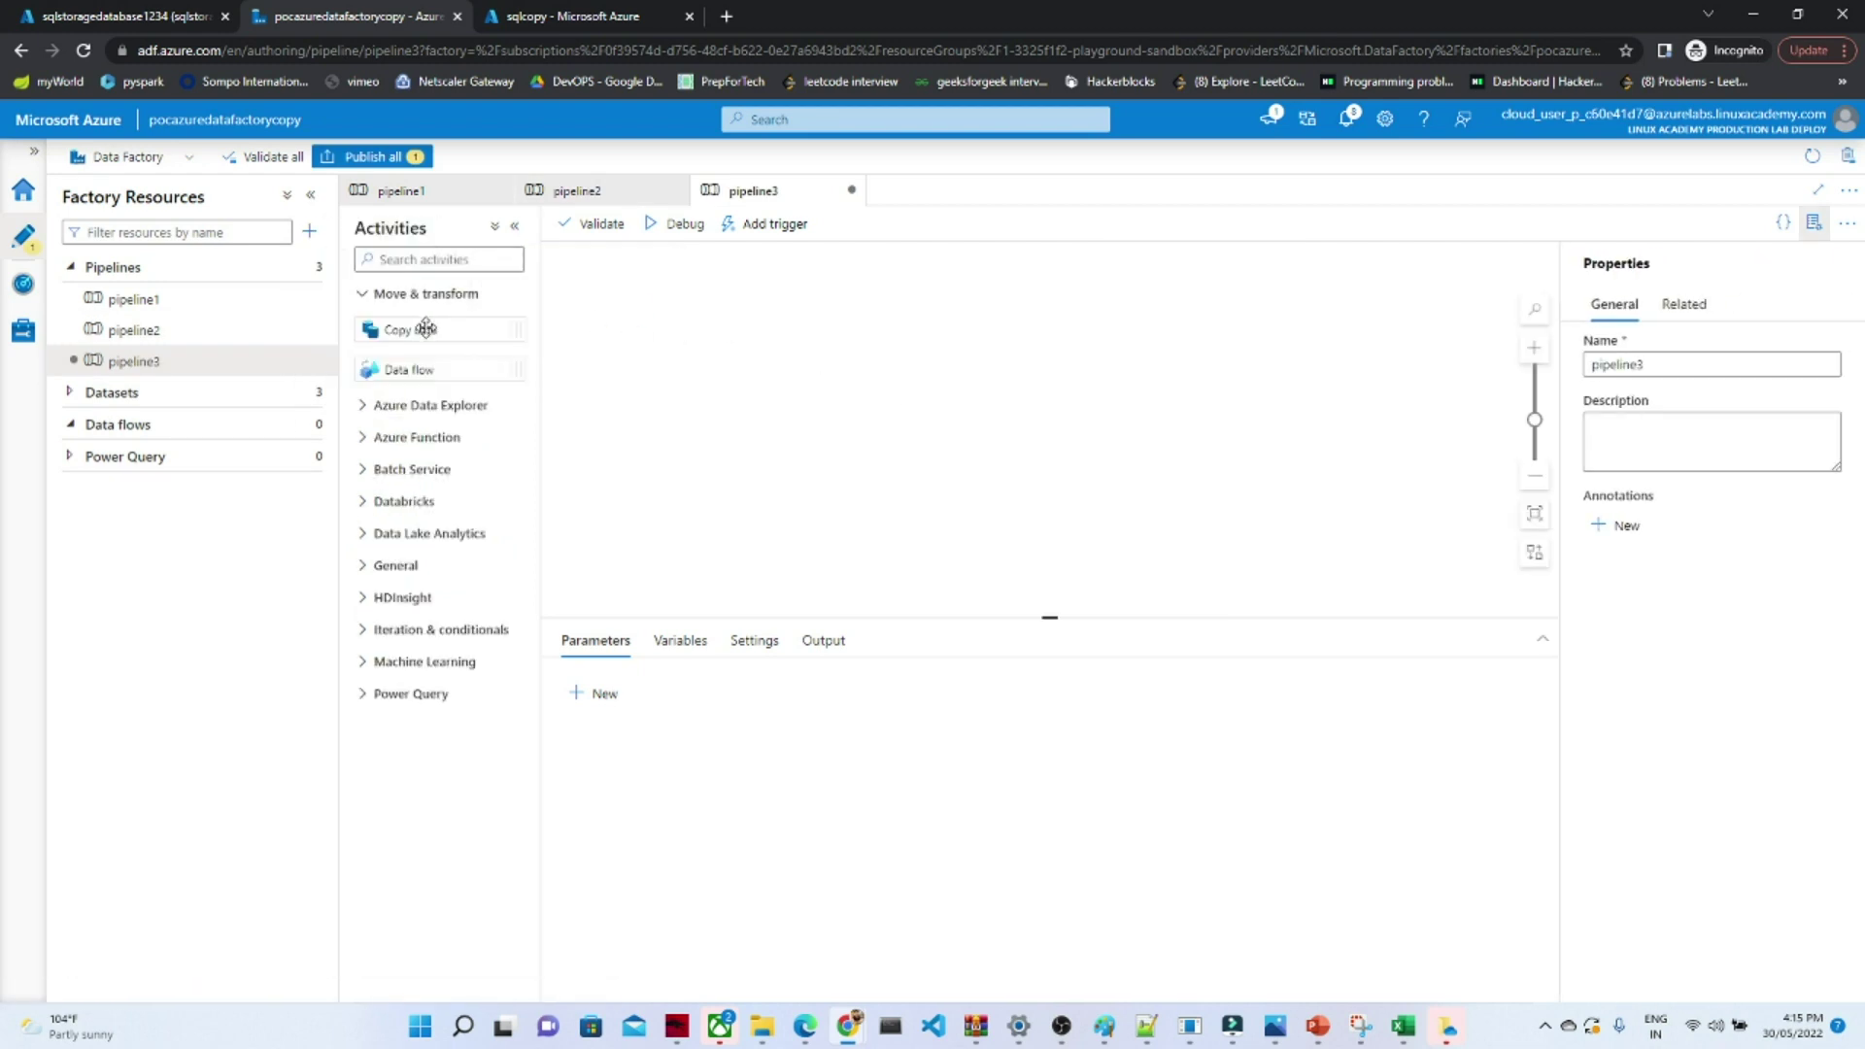
left_click_drag(421, 330, 860, 352)
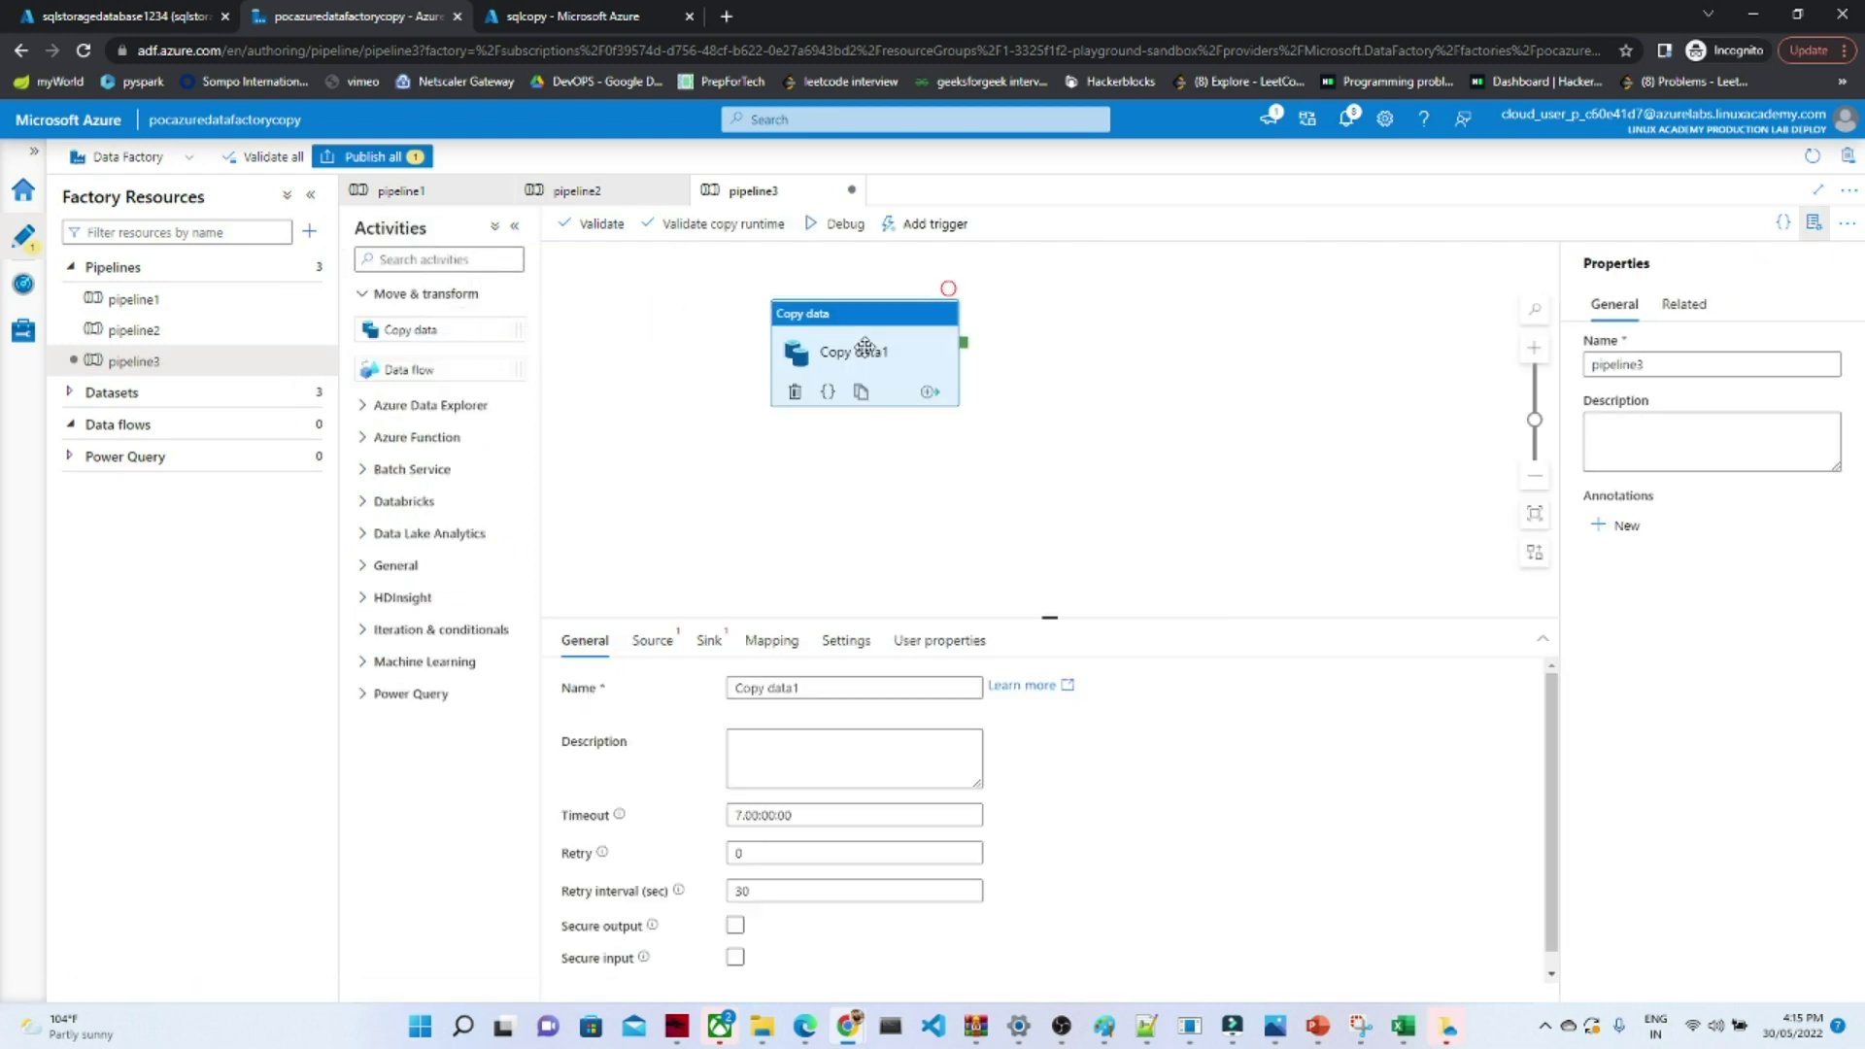
left_click(653, 641)
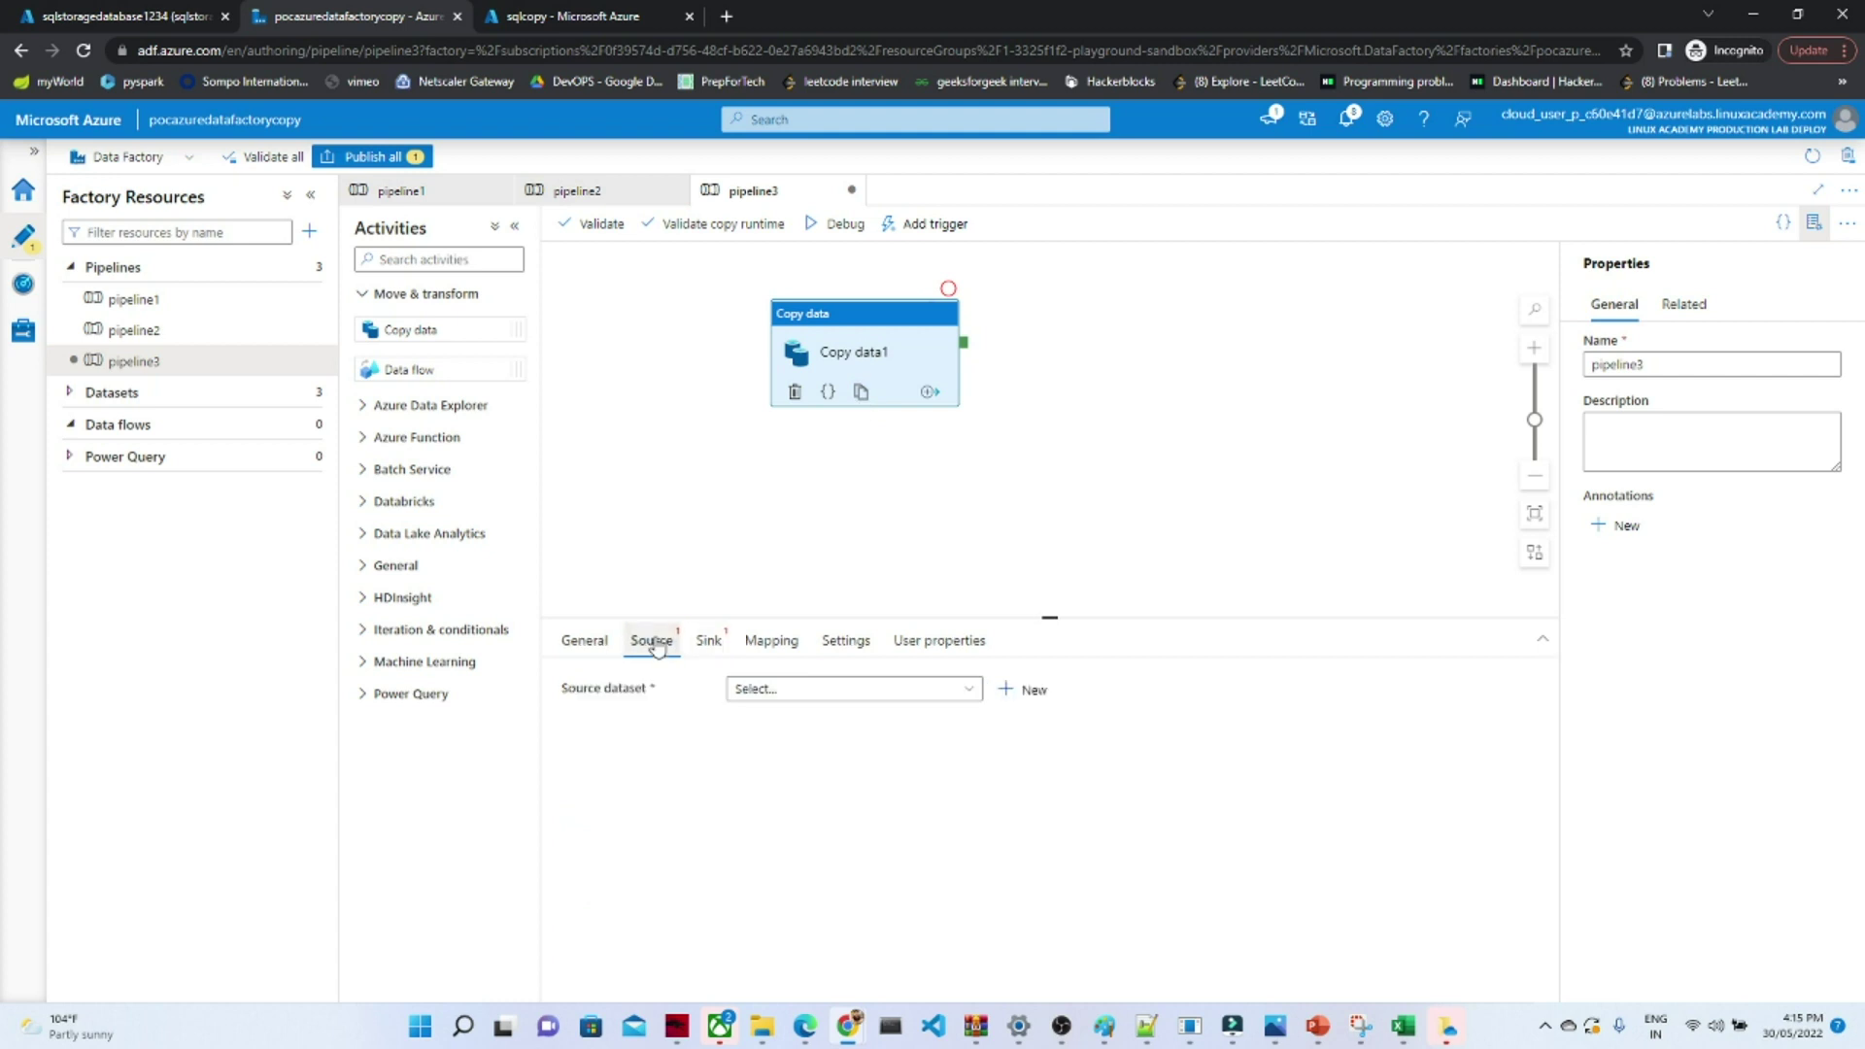
left_click(824, 690)
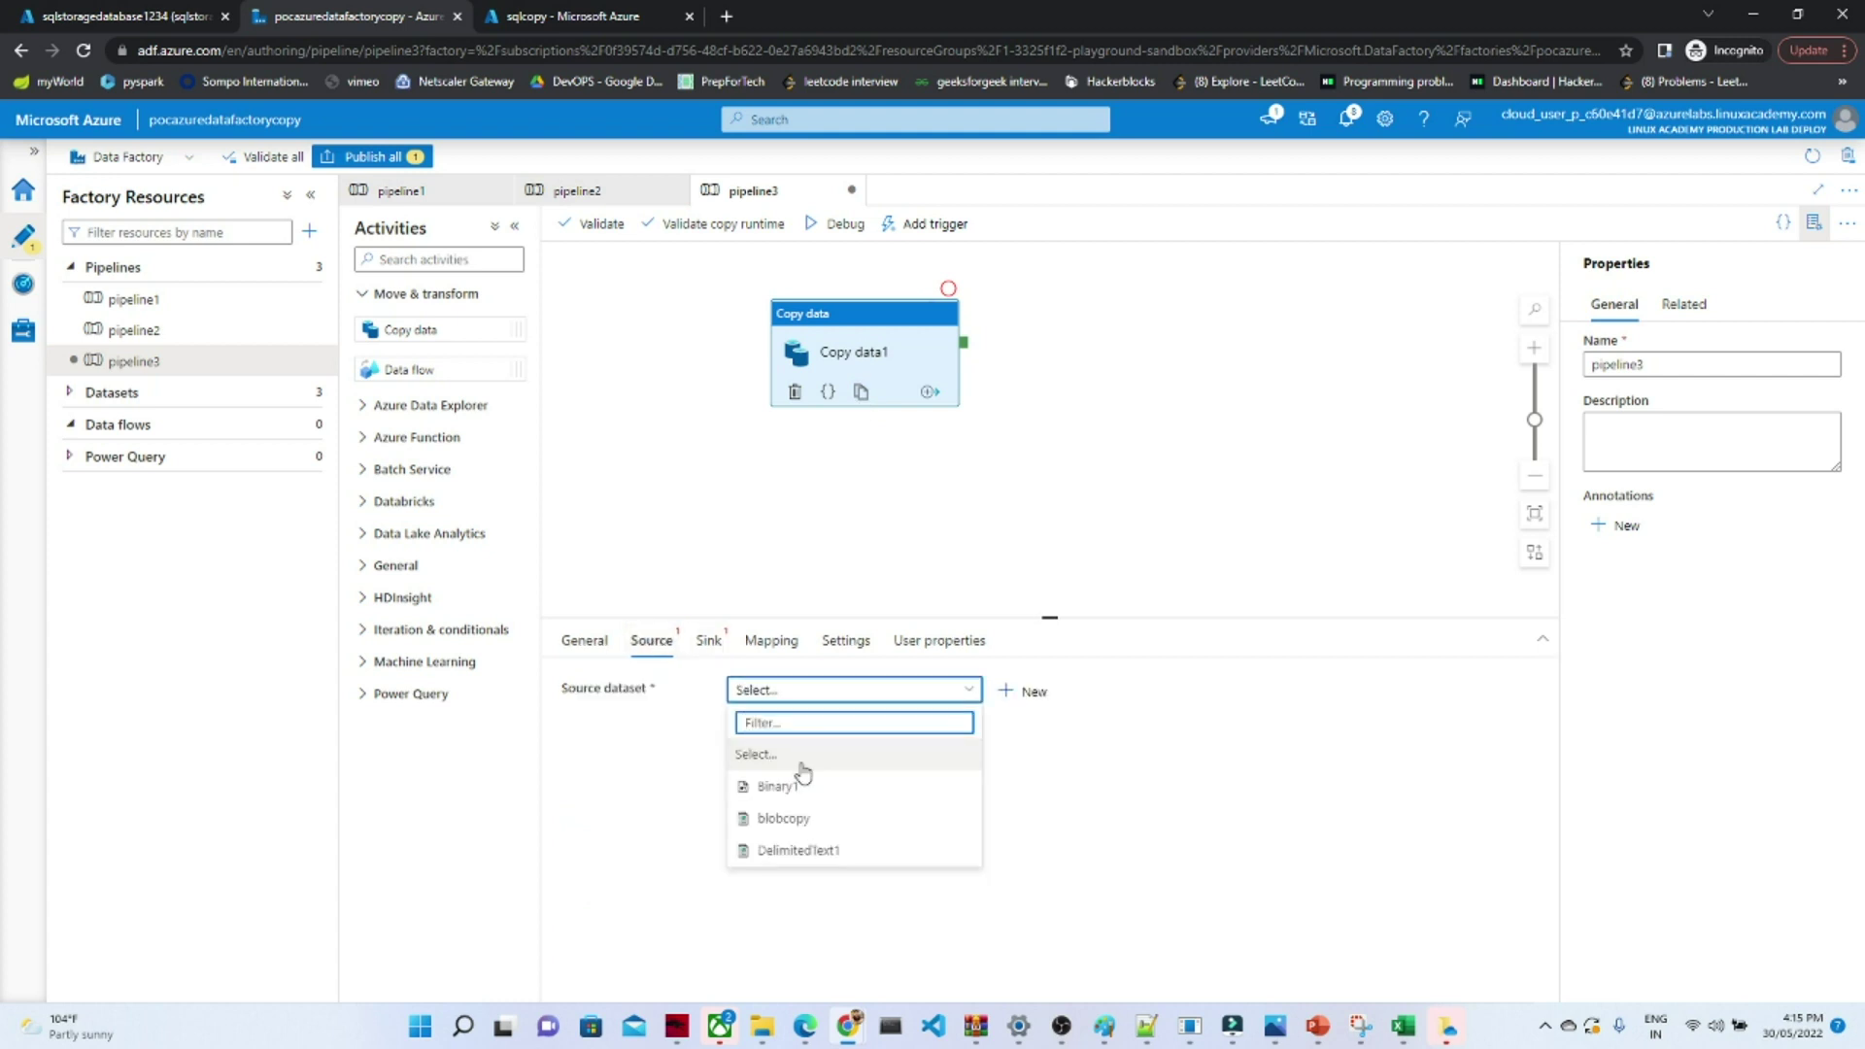
- Start a new Azure SQL Database source dataset
left_click(1031, 696)
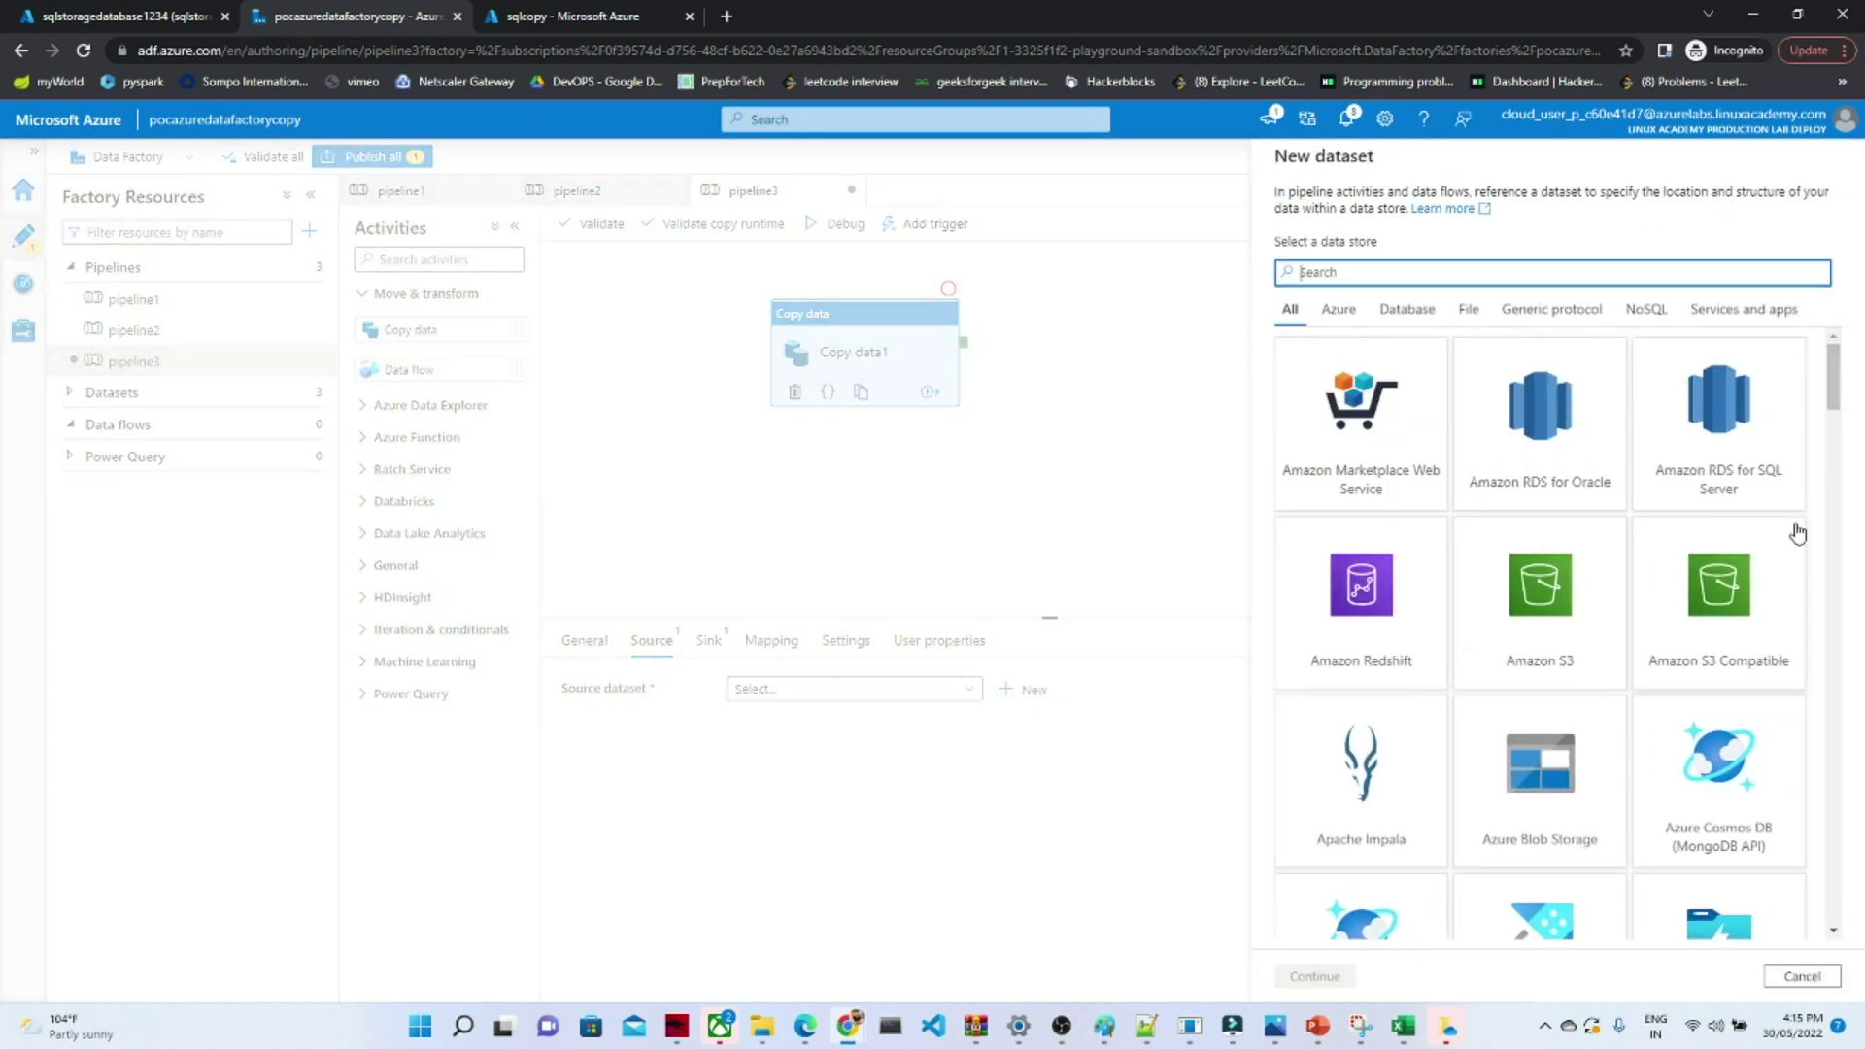
left_click_drag(1834, 386, 1835, 438)
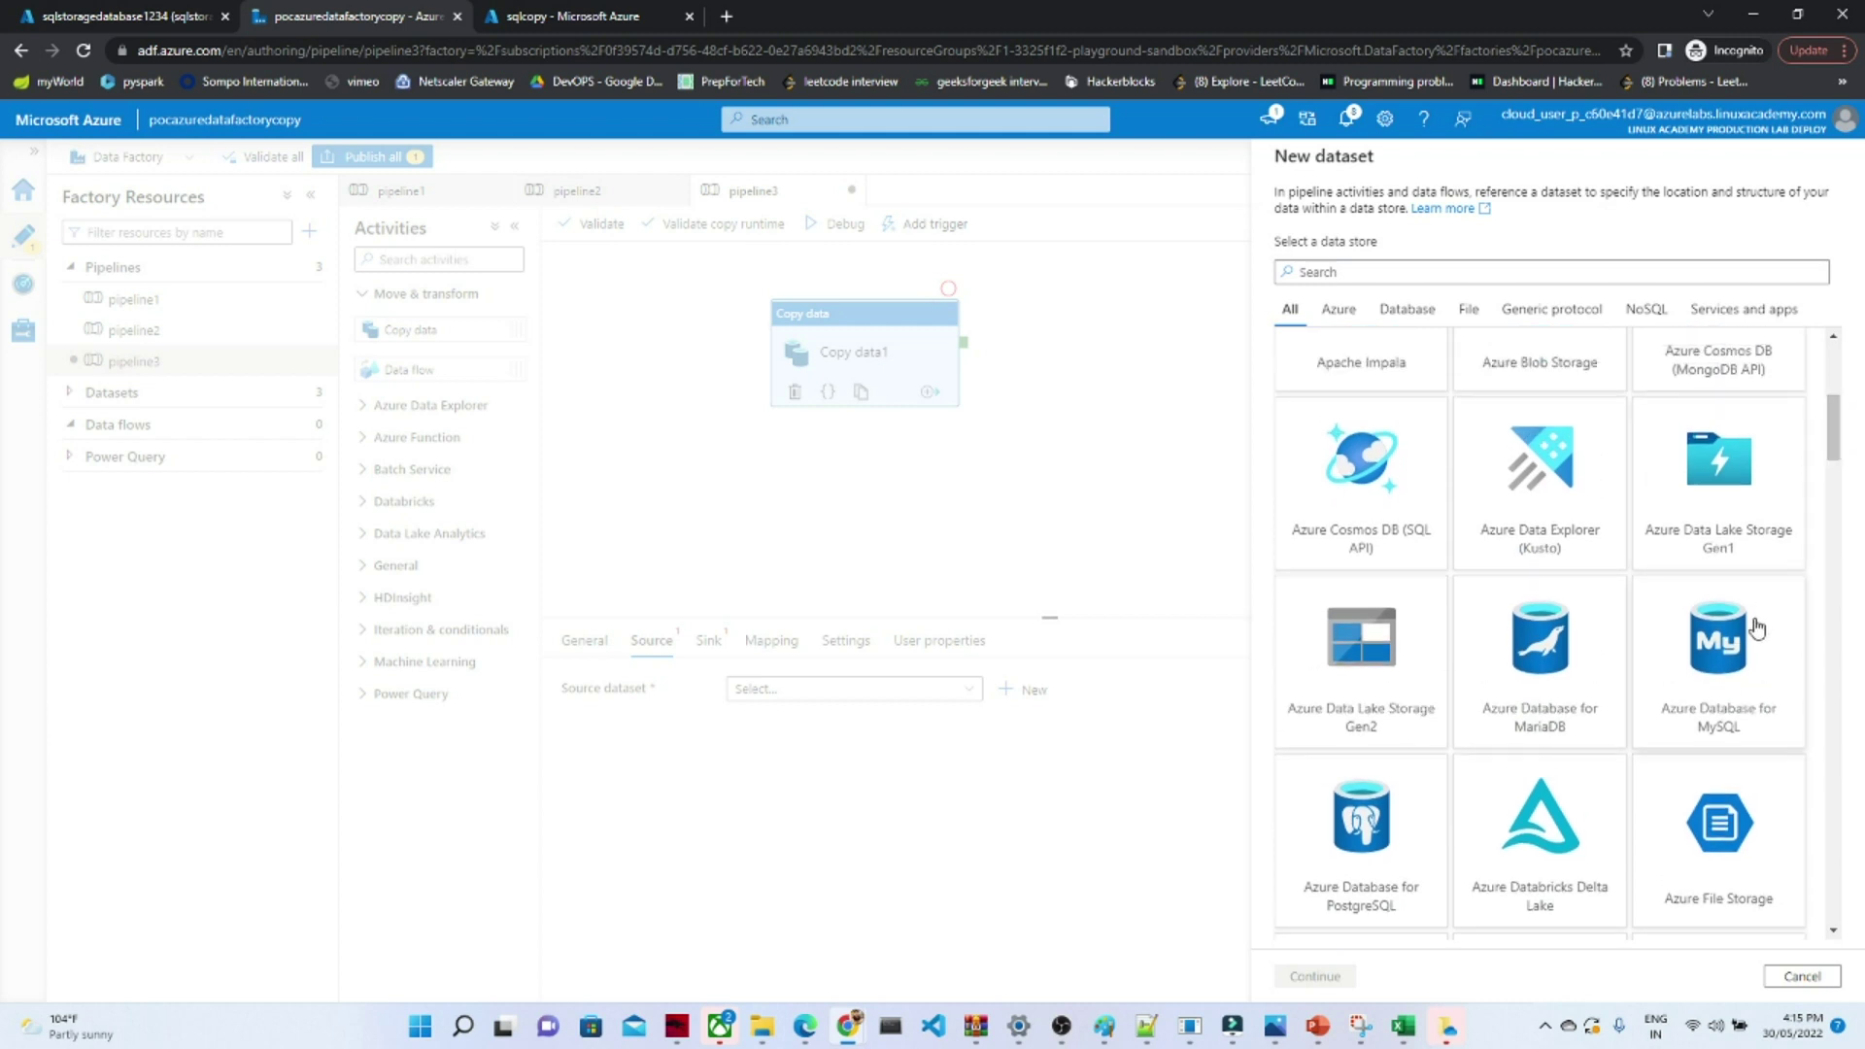
left_click_drag(1839, 437, 1840, 476)
left_click(1370, 681)
left_click(1319, 976)
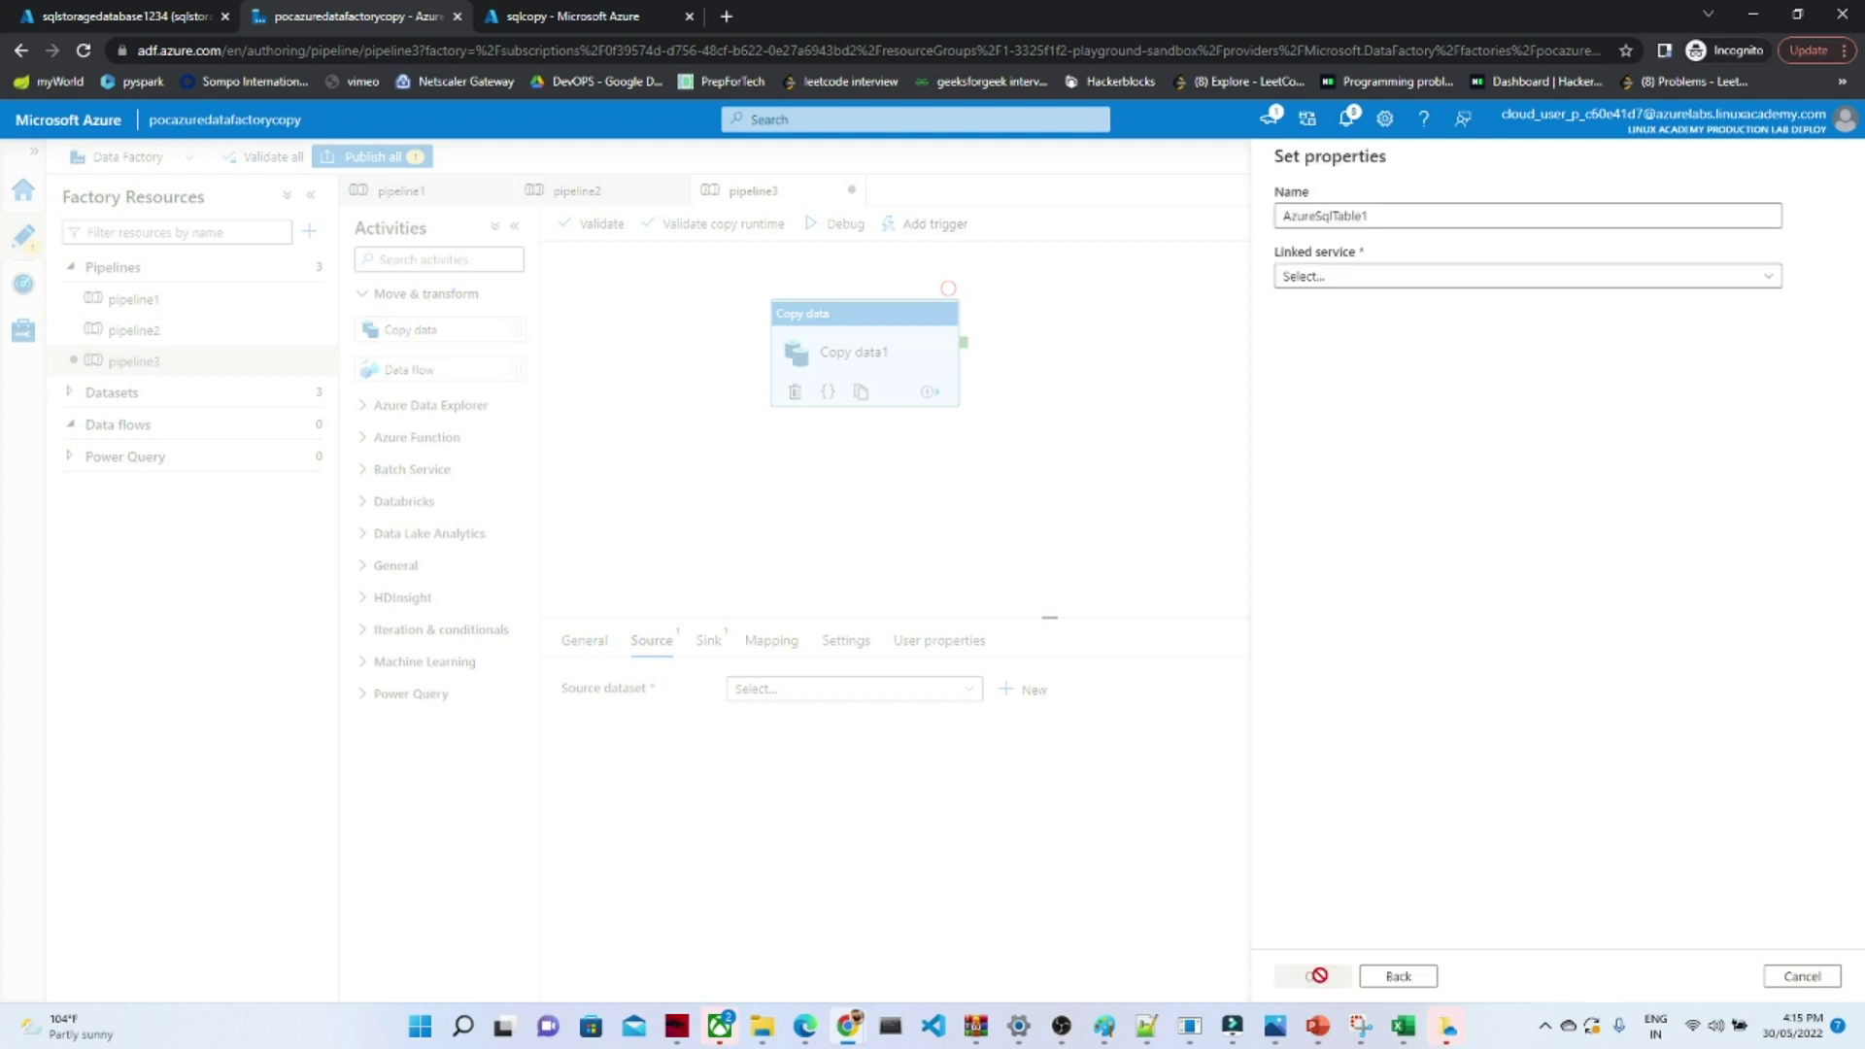
- Create a new linked service on the lab subscription, server sqlstorage234555, database sqlstoragedatabase1234
left_click(1433, 275)
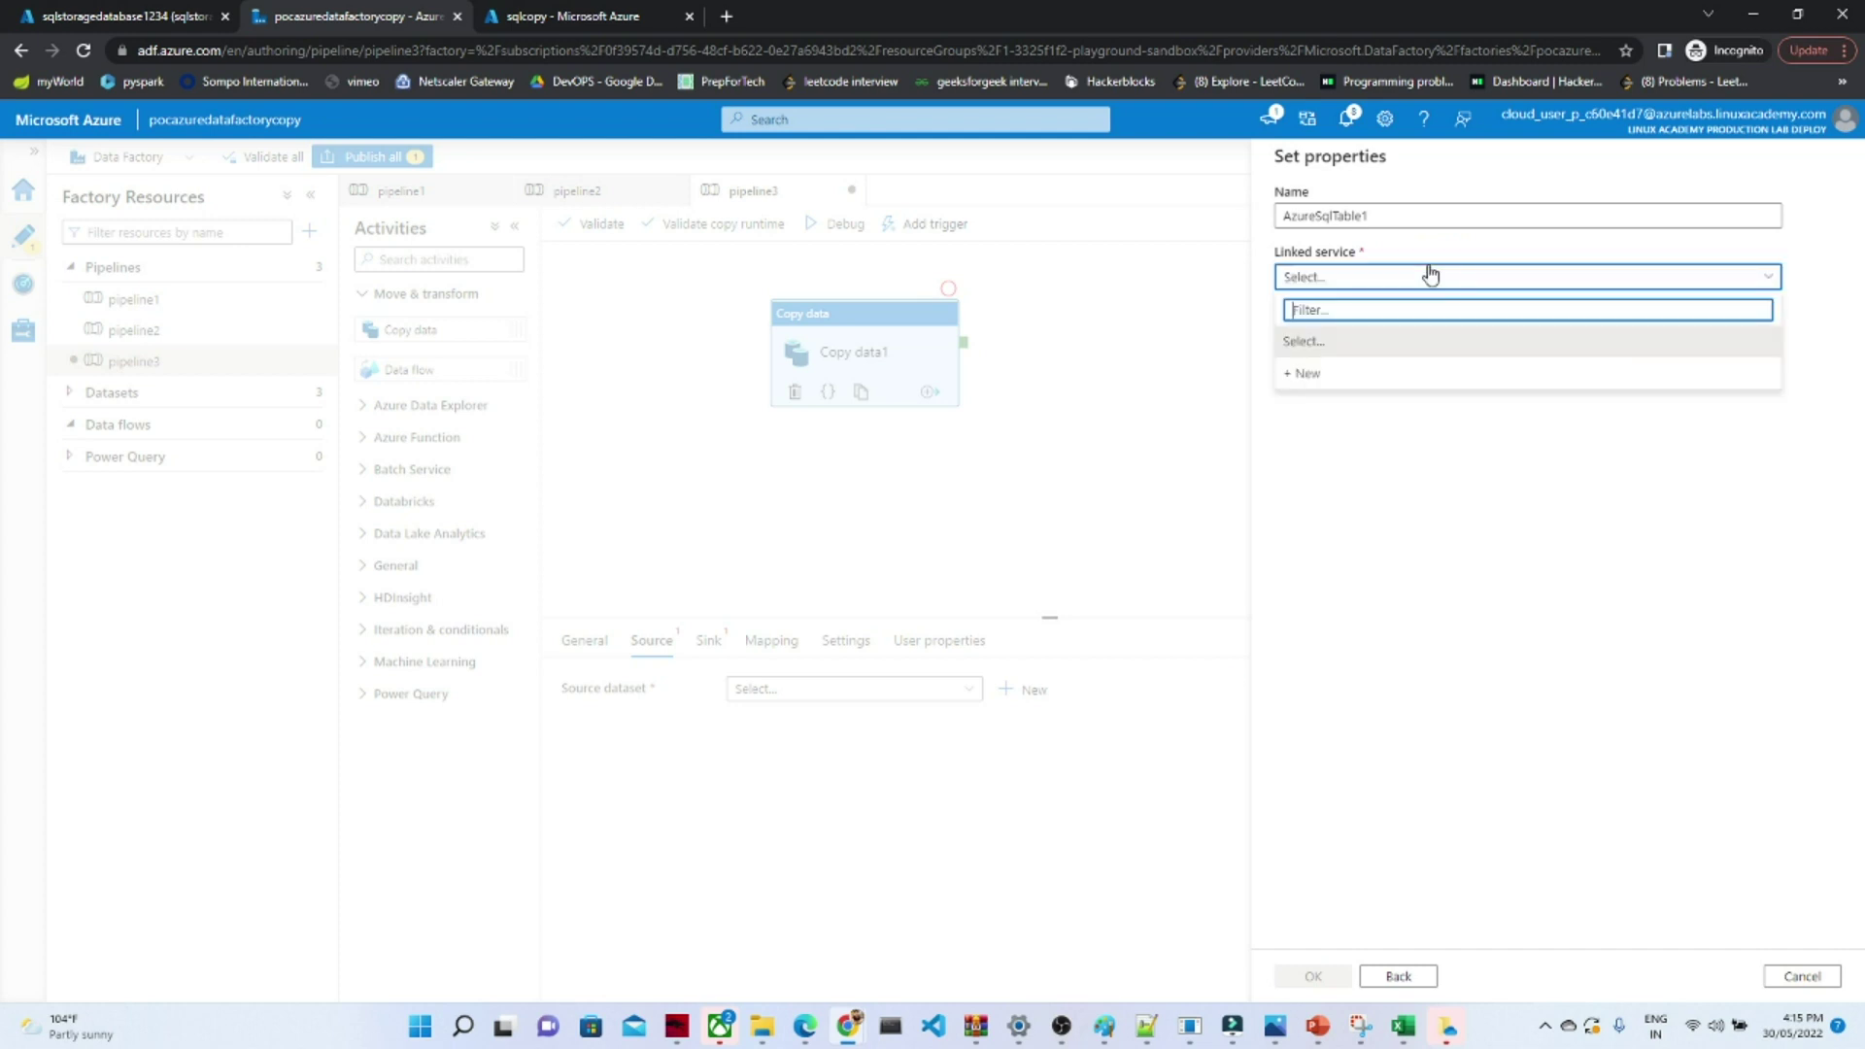
left_click(1318, 377)
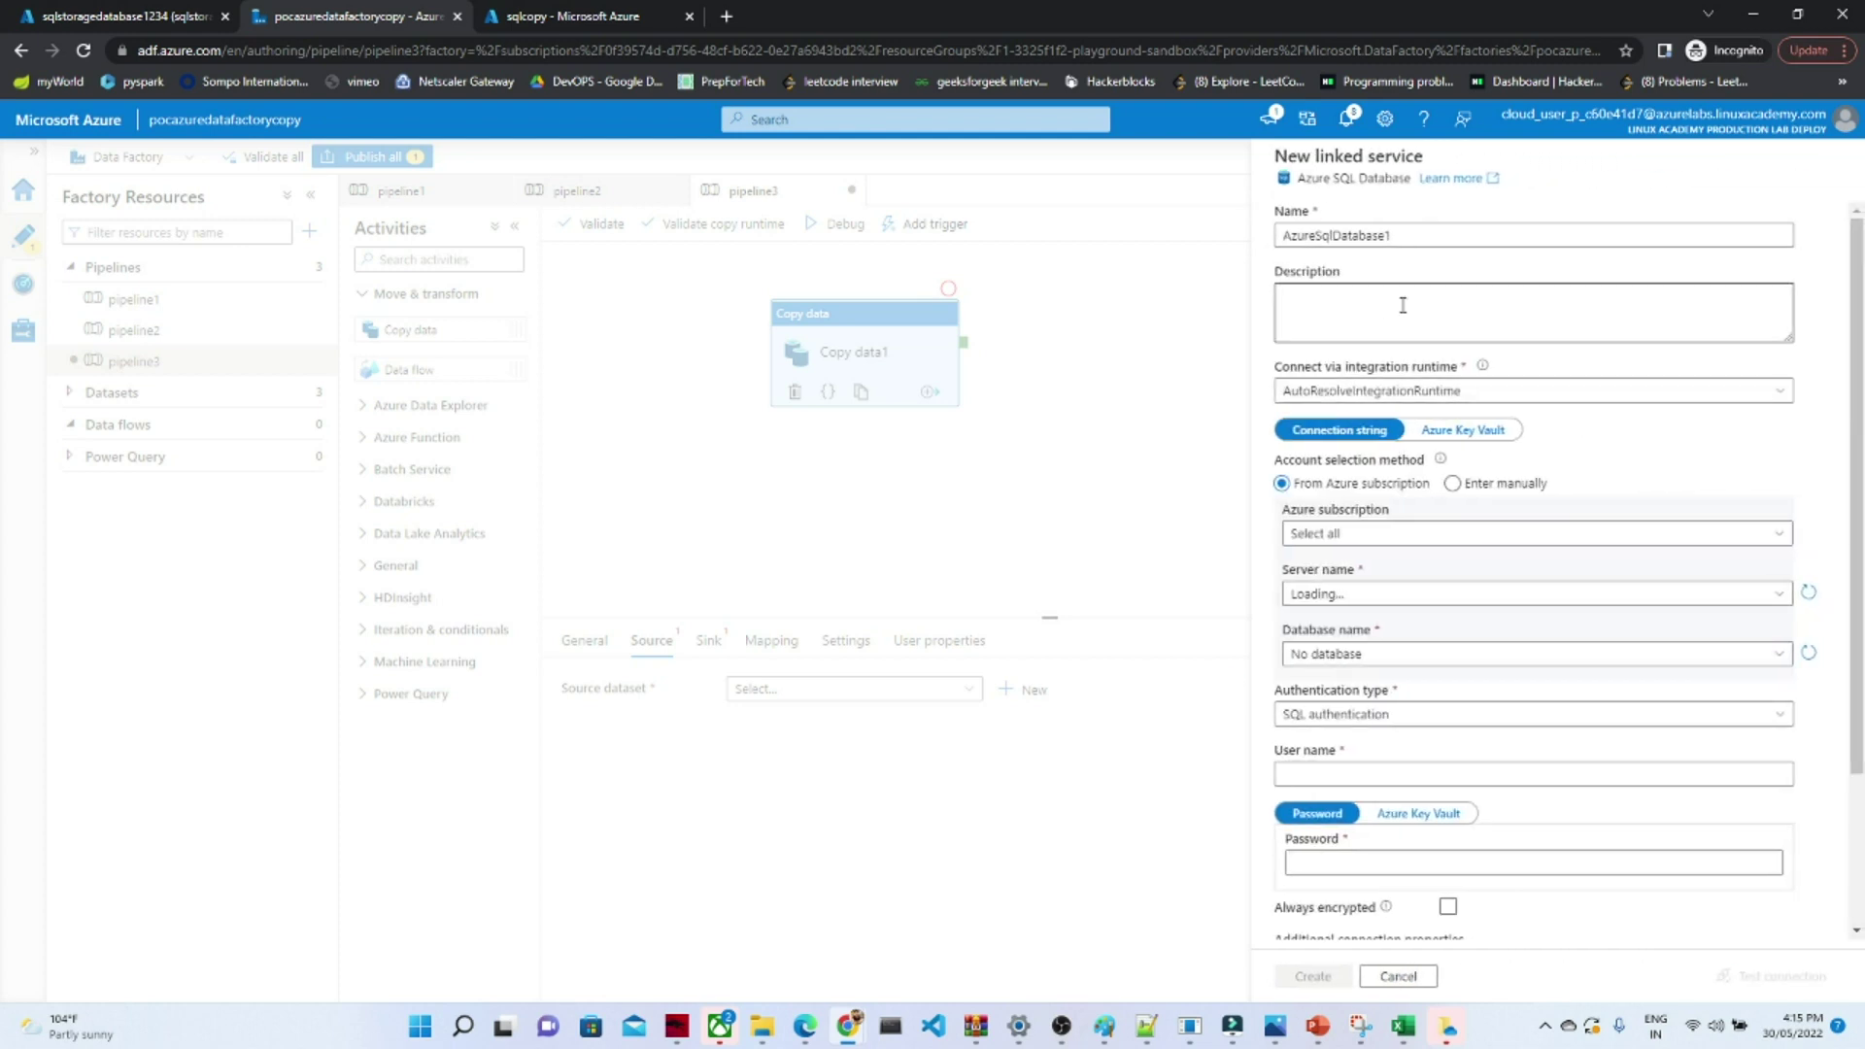
left_click(1347, 535)
left_click(1302, 596)
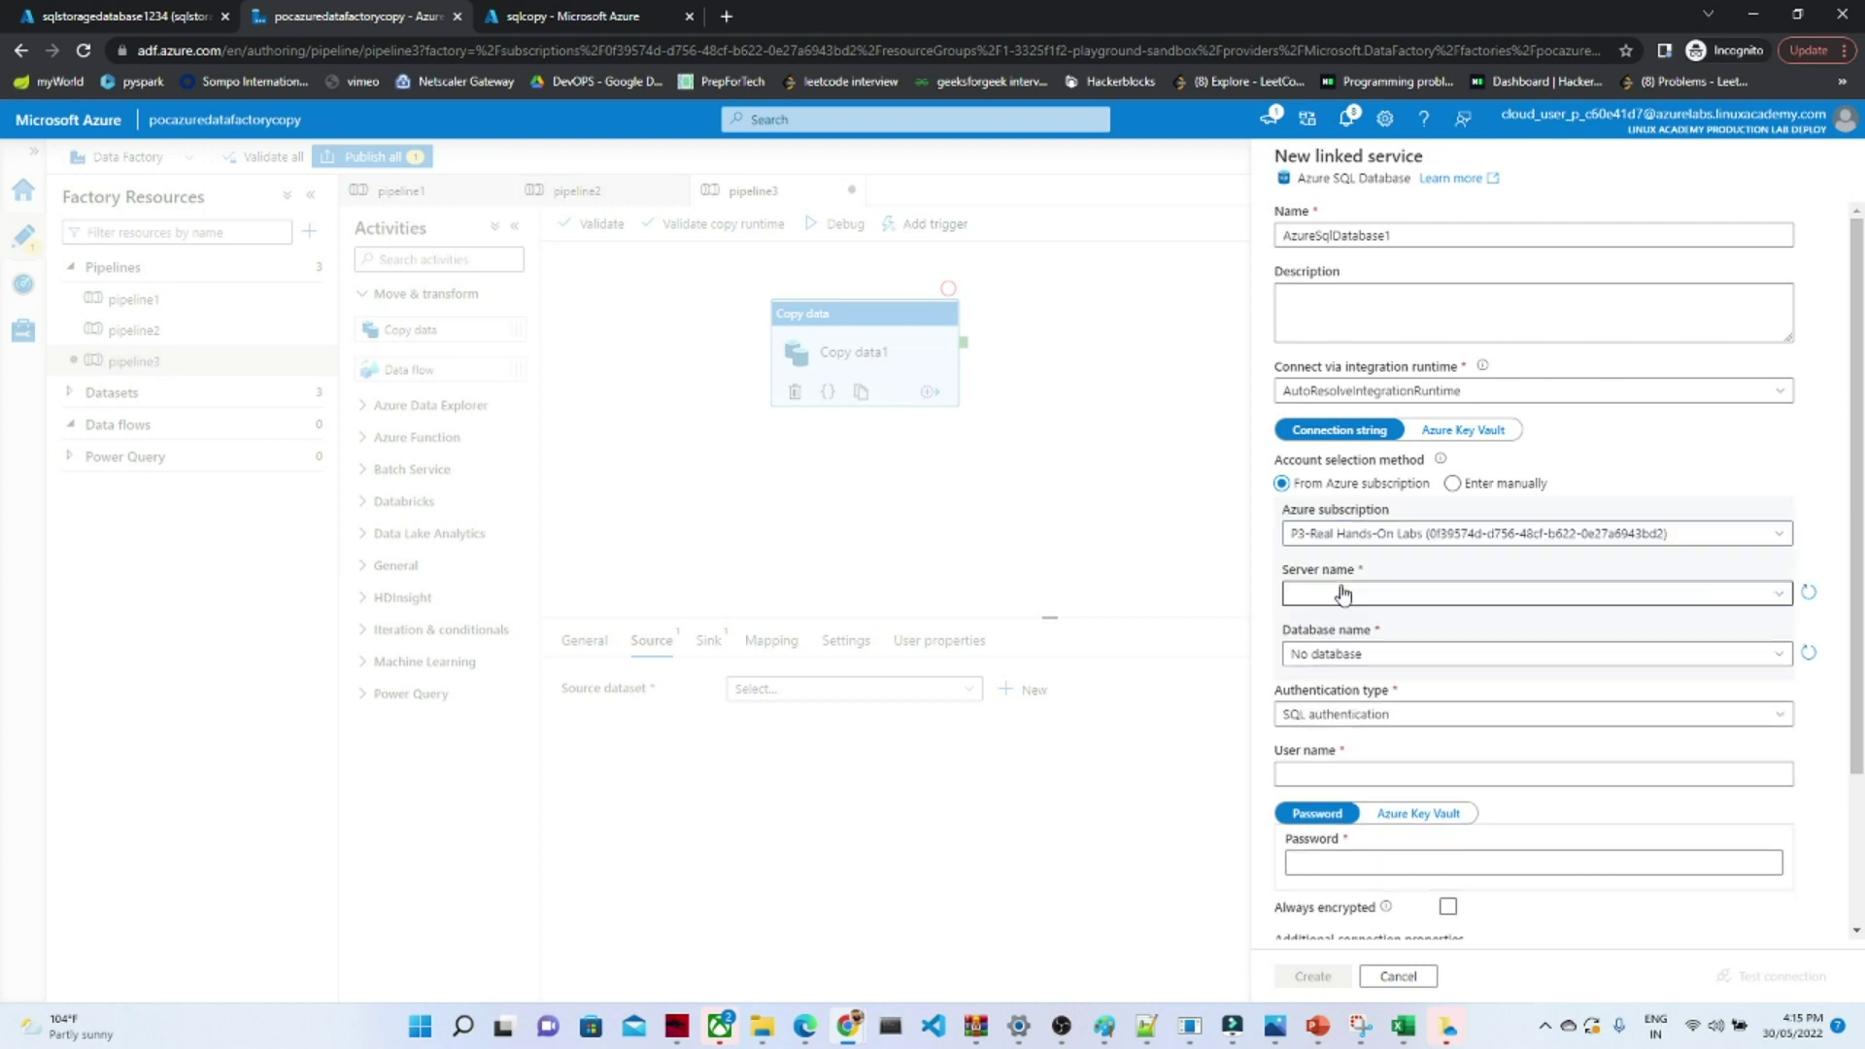
left_click(1347, 593)
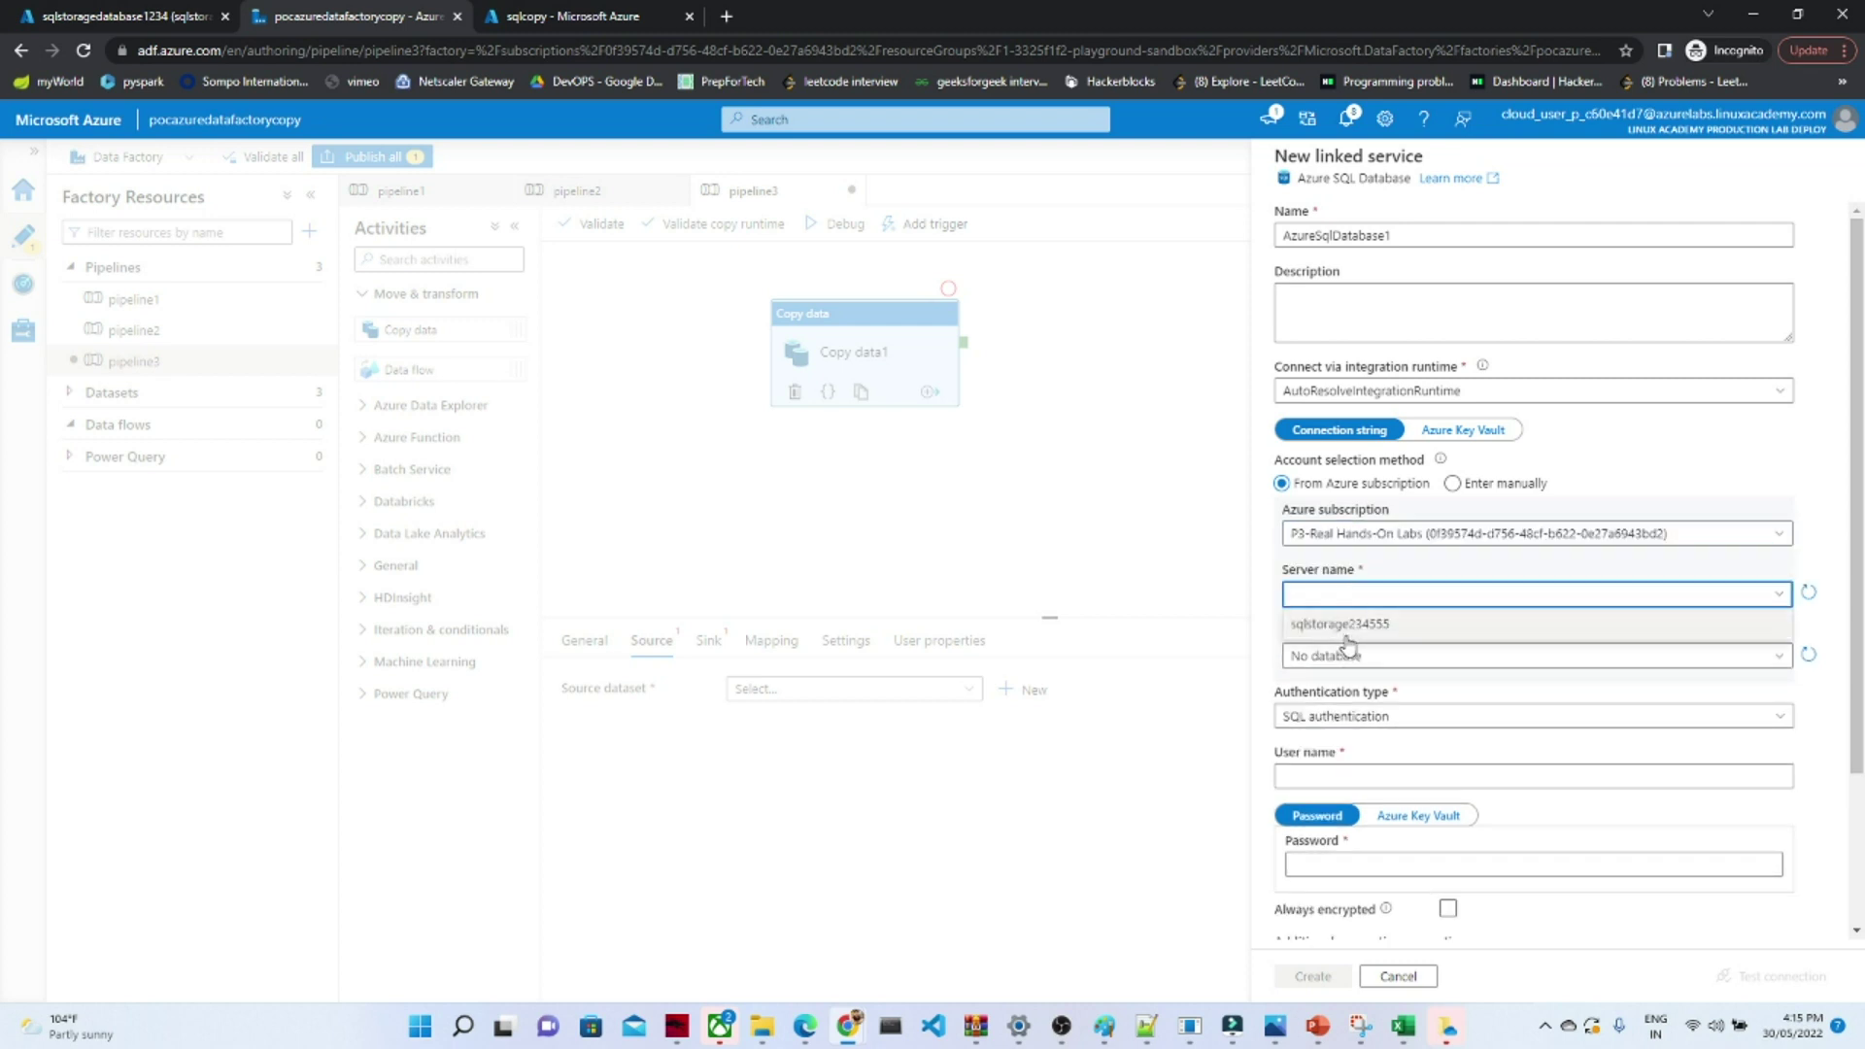
left_click(1345, 616)
left_click(1350, 653)
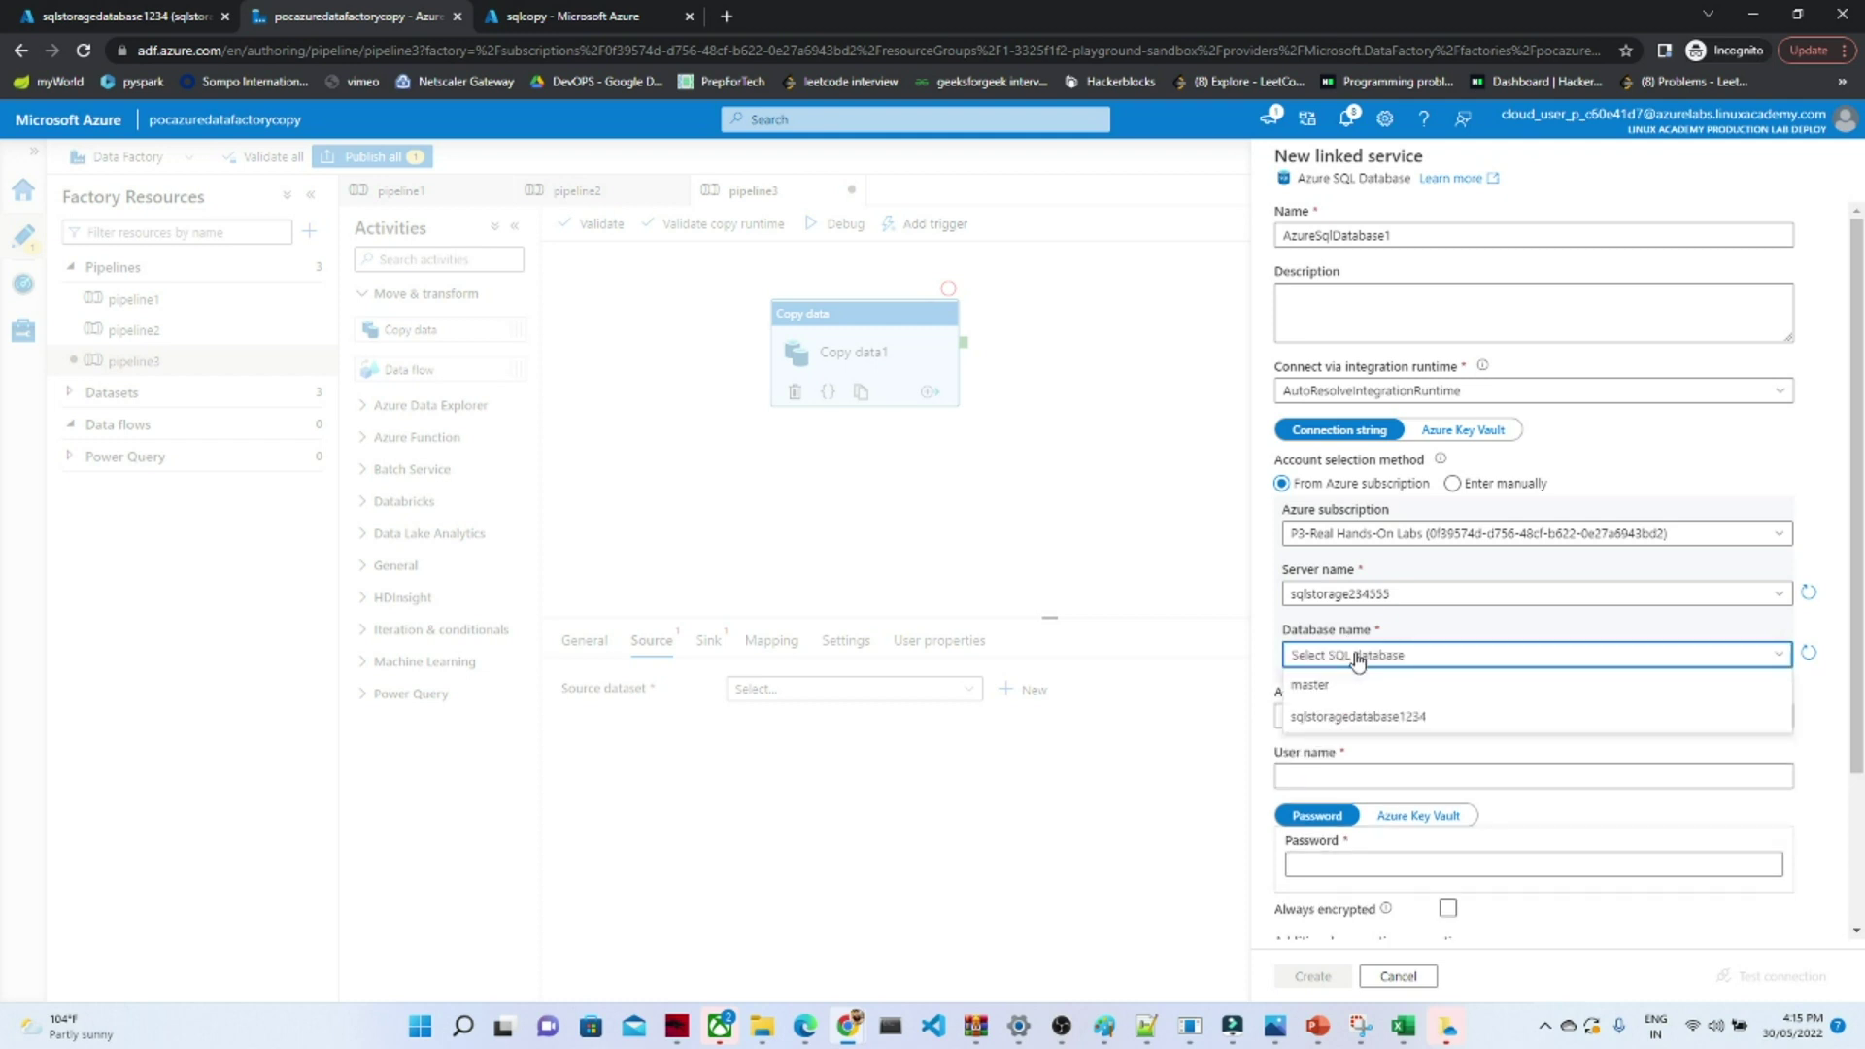
left_click(1336, 723)
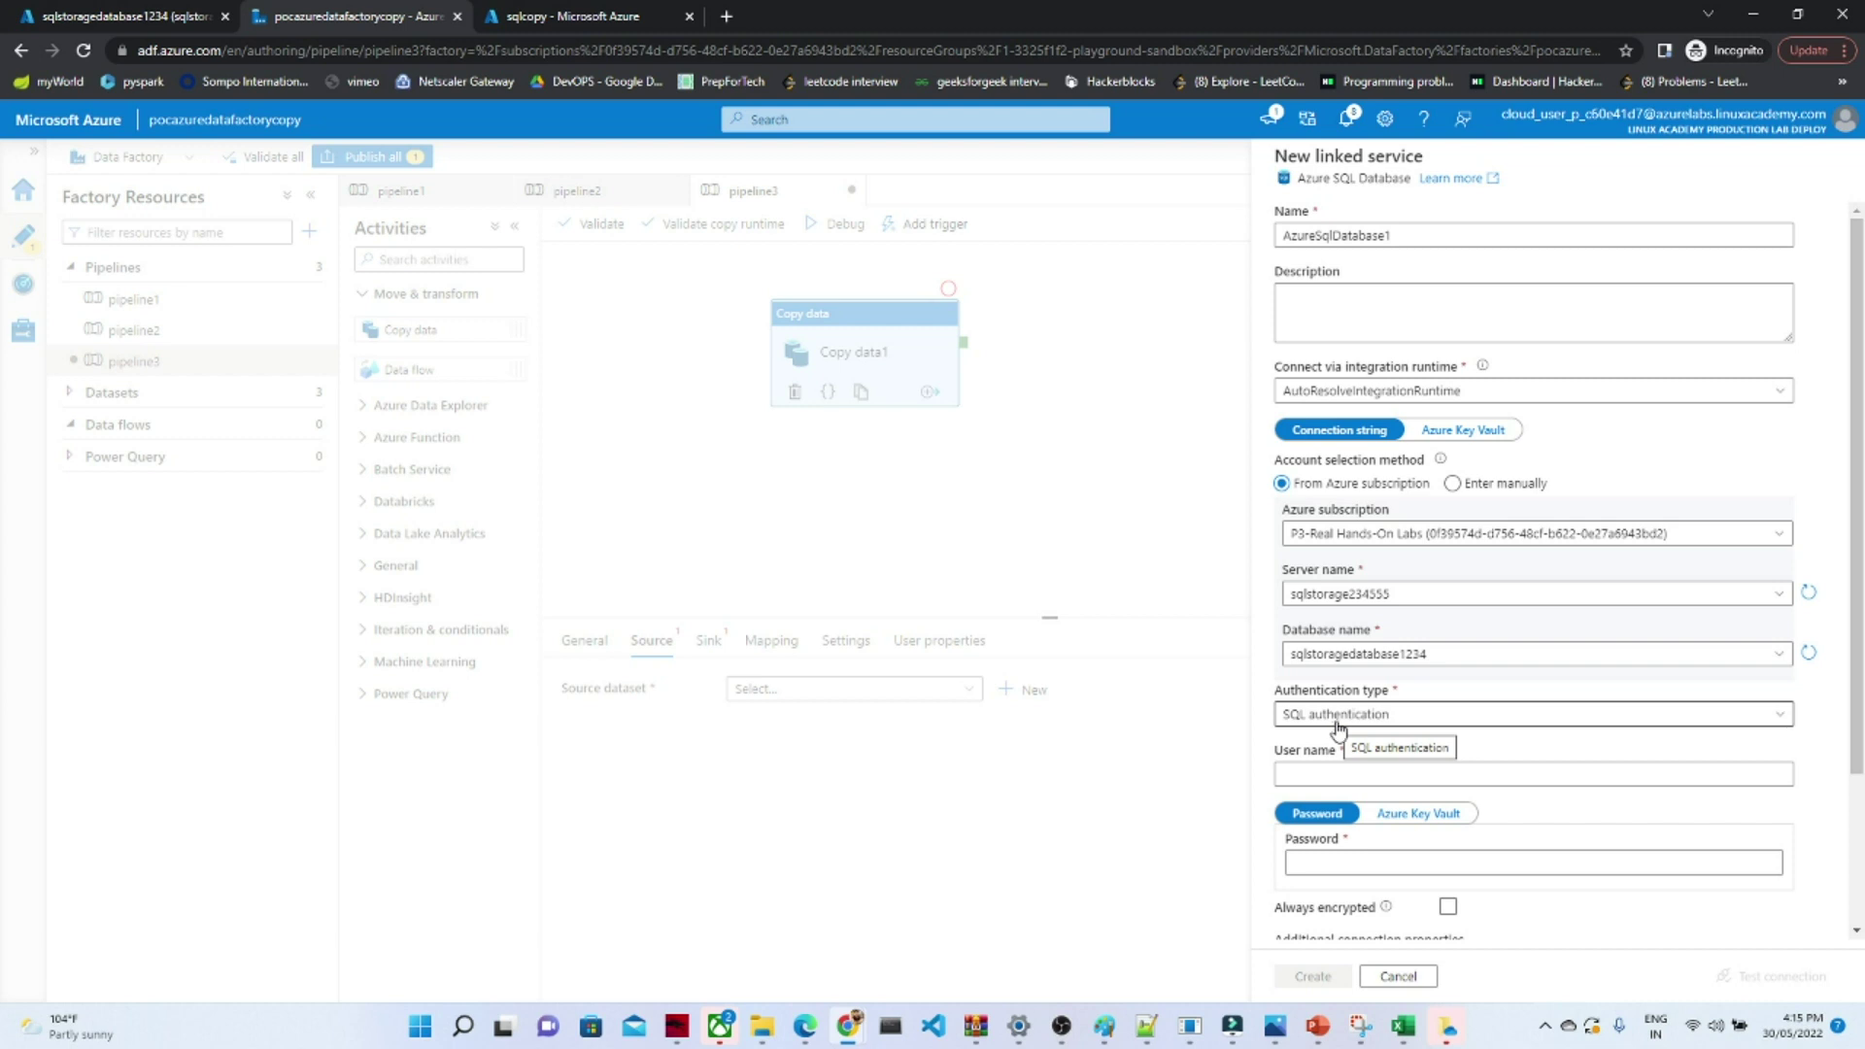
- Enter the SQL login user name and password, test the connection, and create AzureSqlDatabase1
left_click(1459, 767)
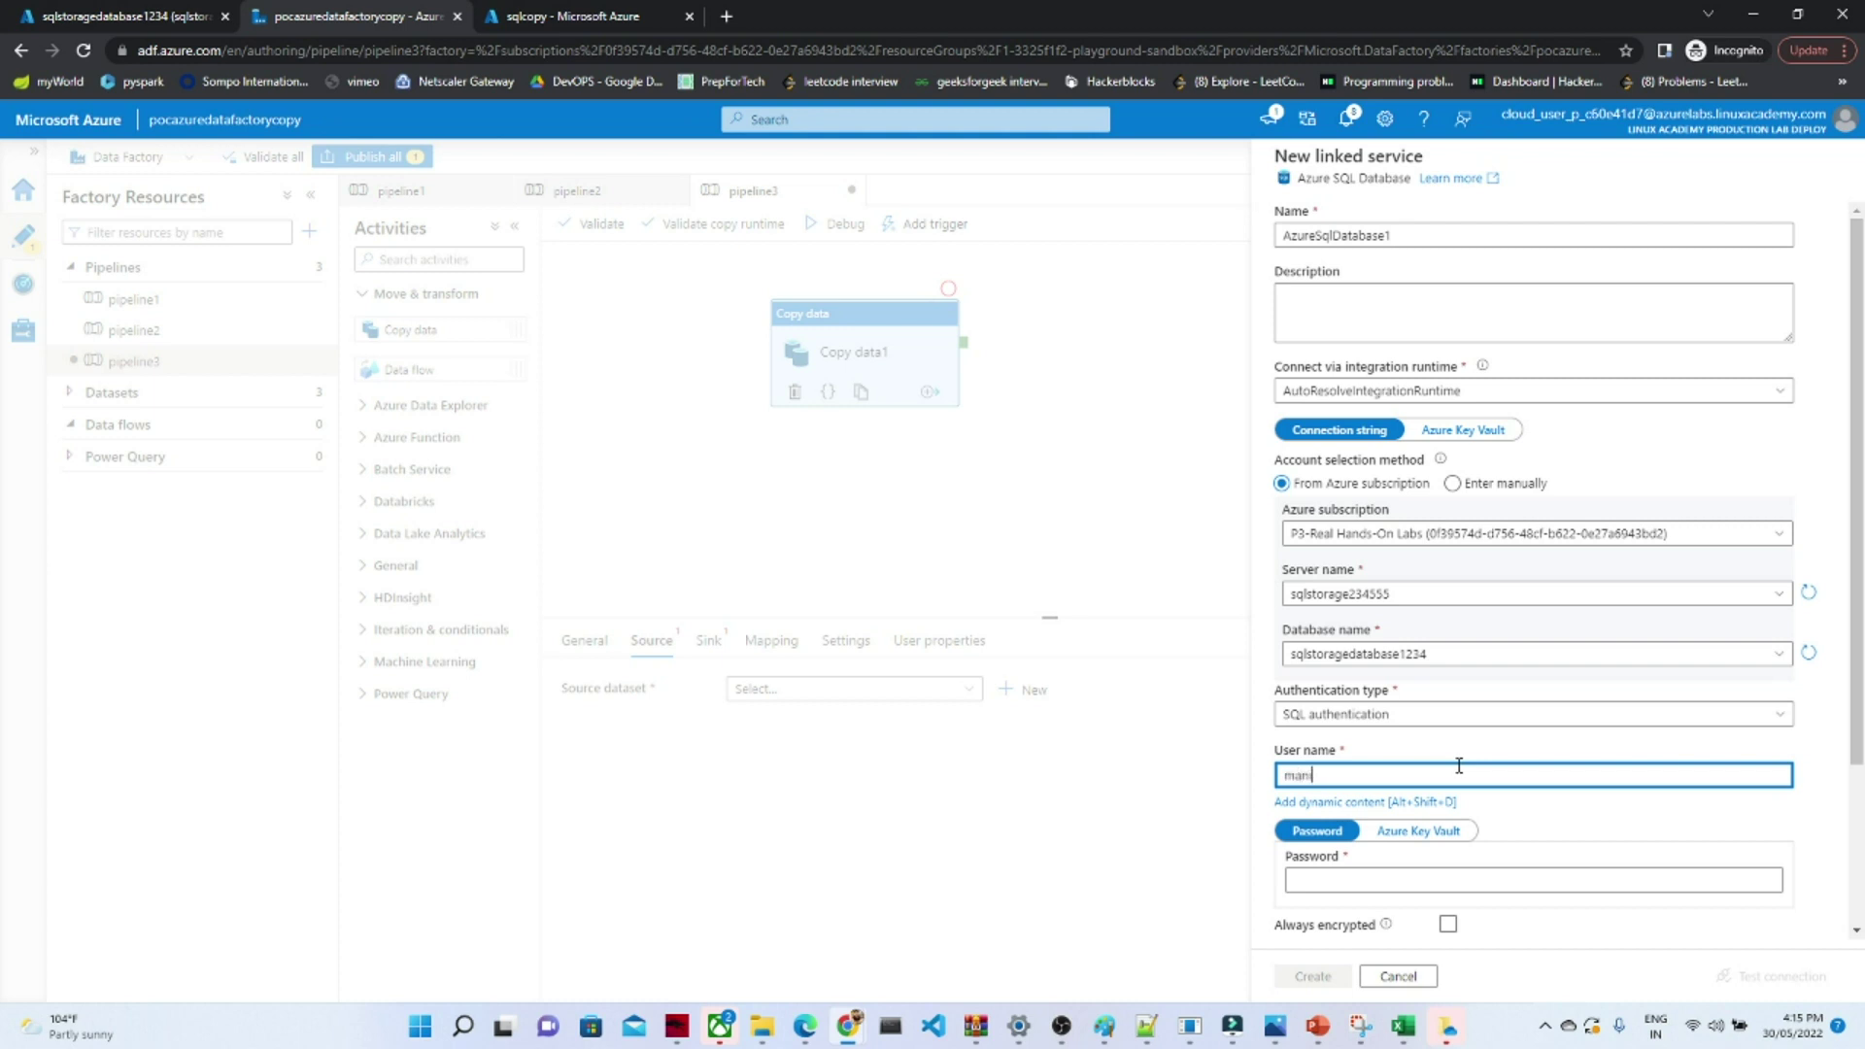
left_click(1339, 880)
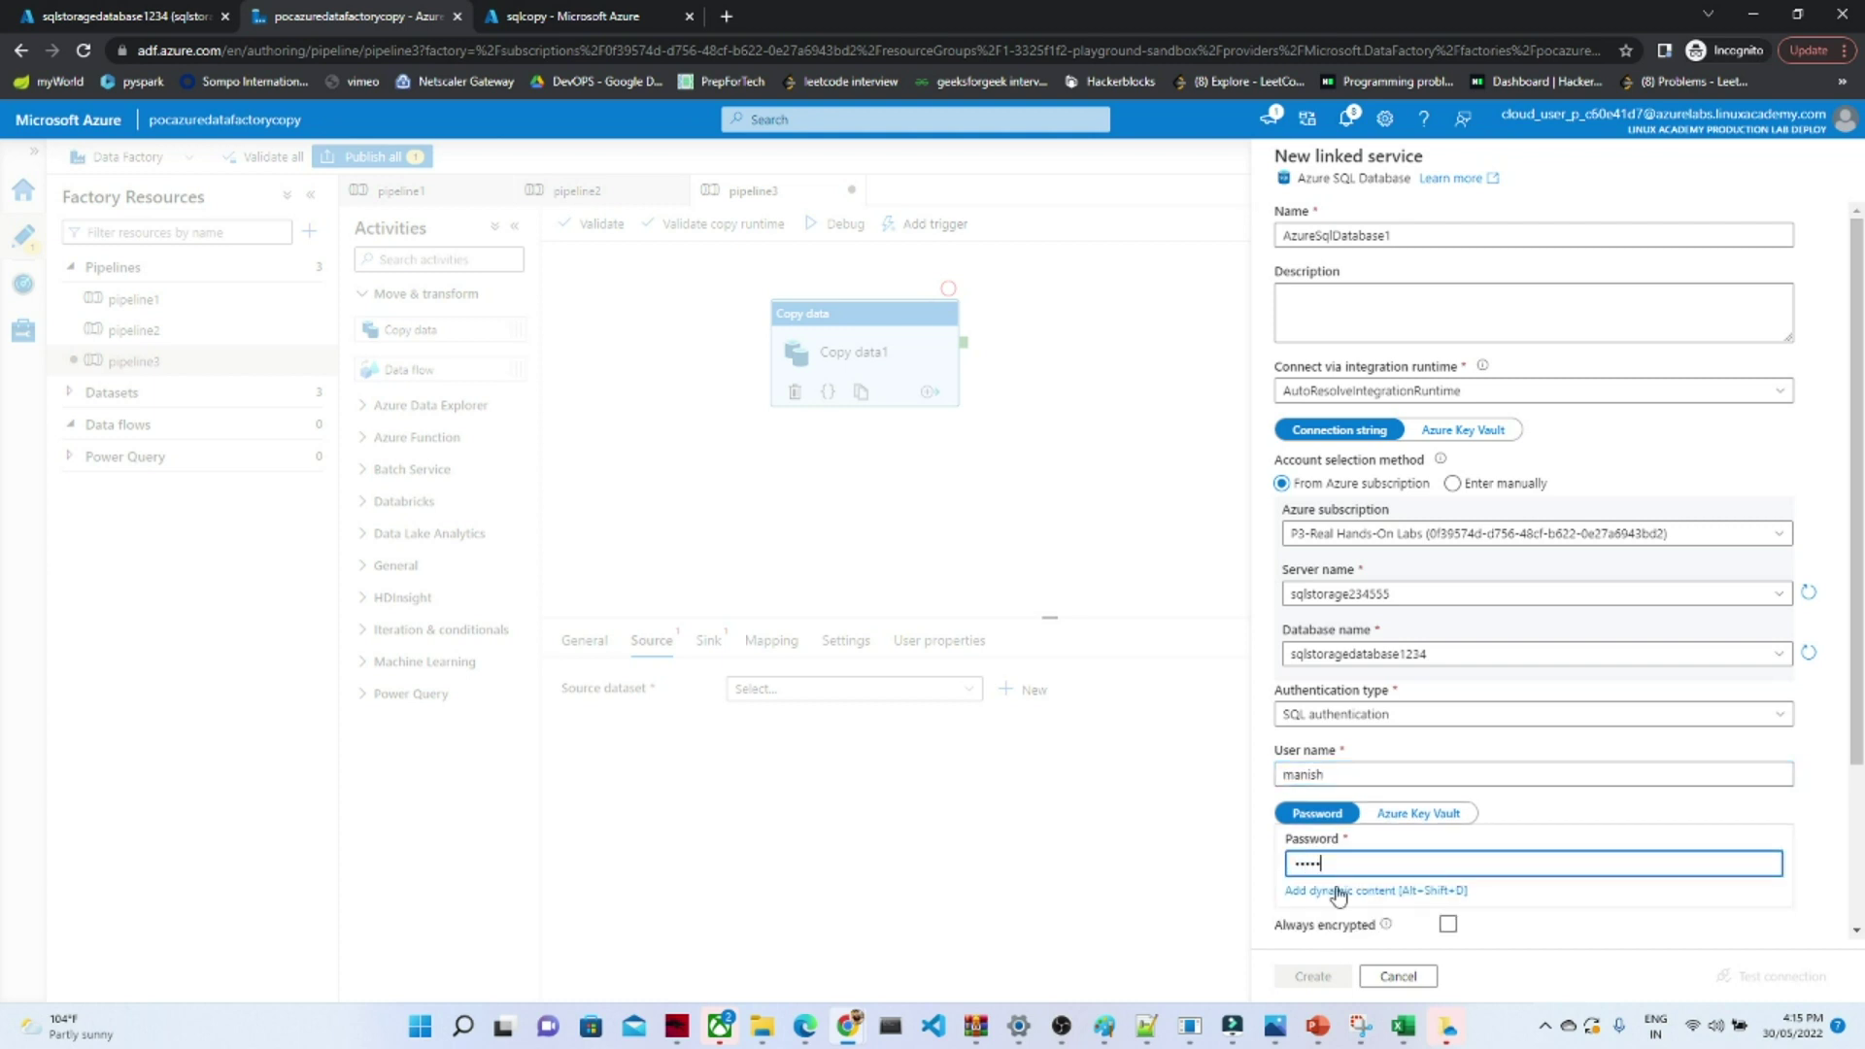
type("•")
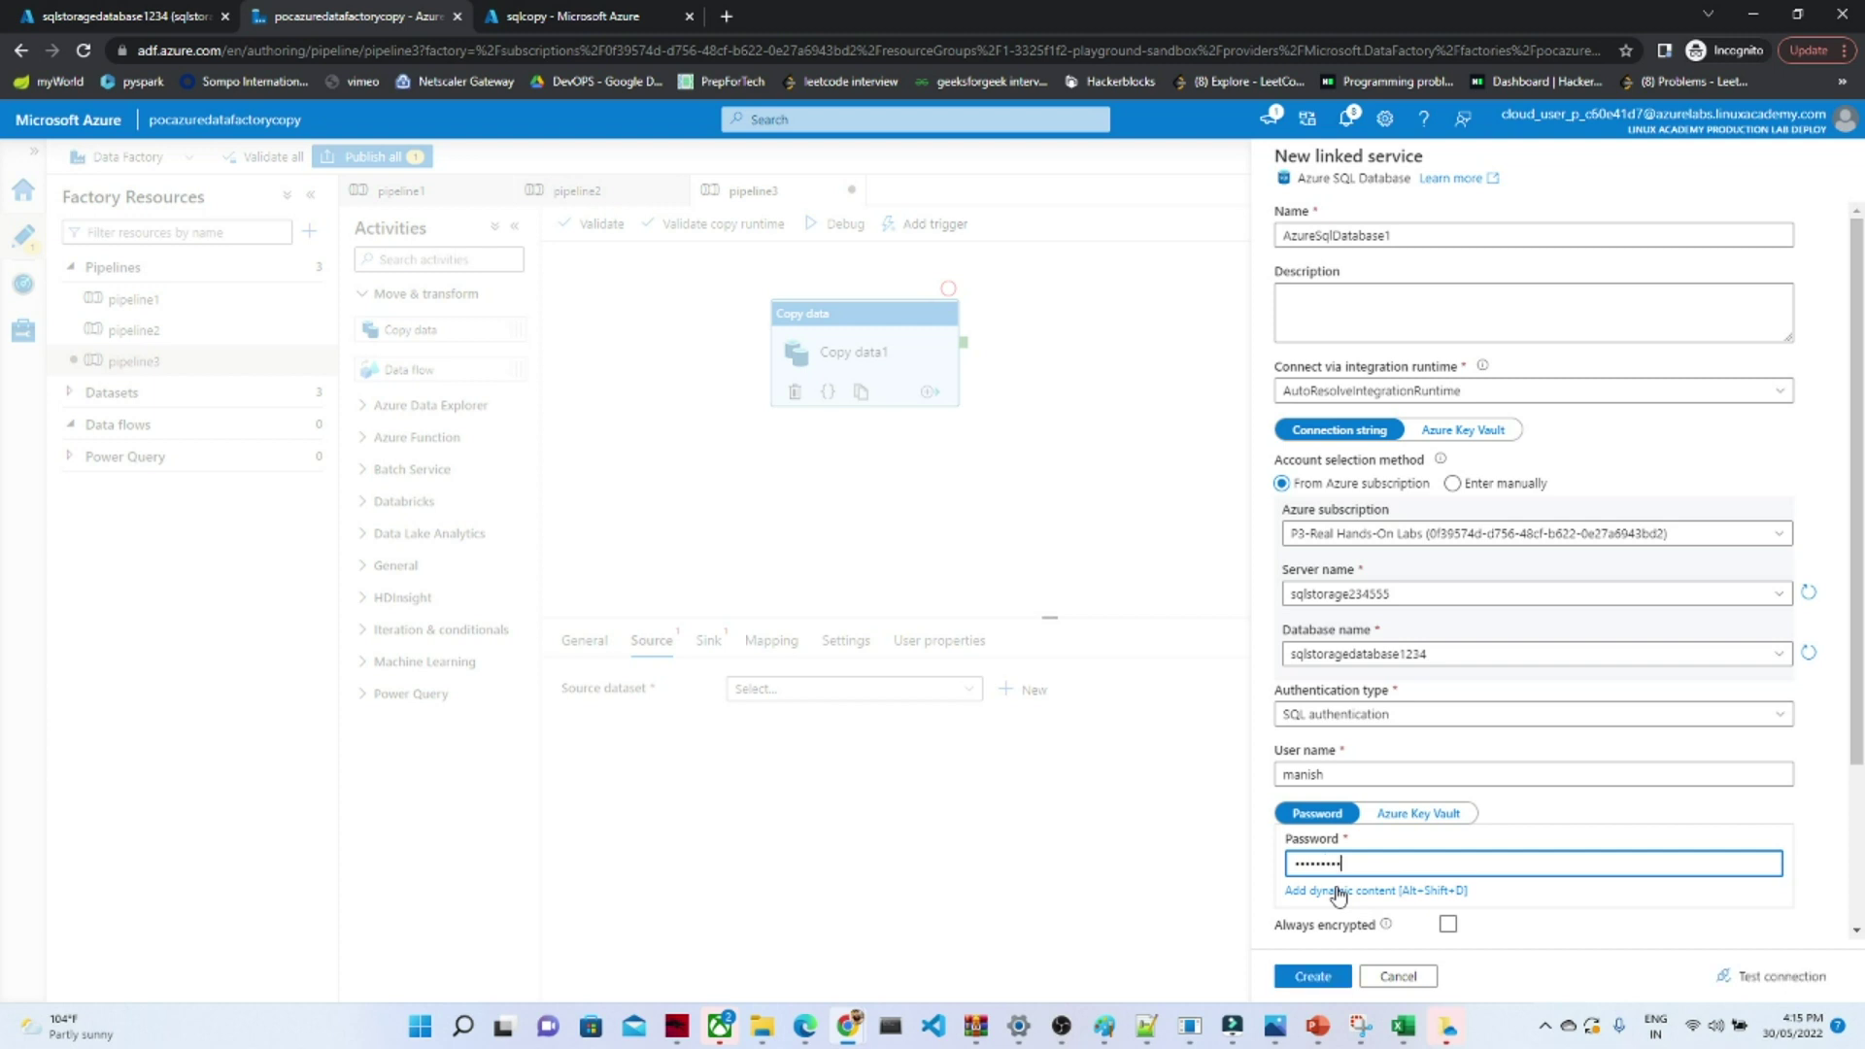
left_click_drag(1856, 740, 1854, 909)
left_click(1774, 978)
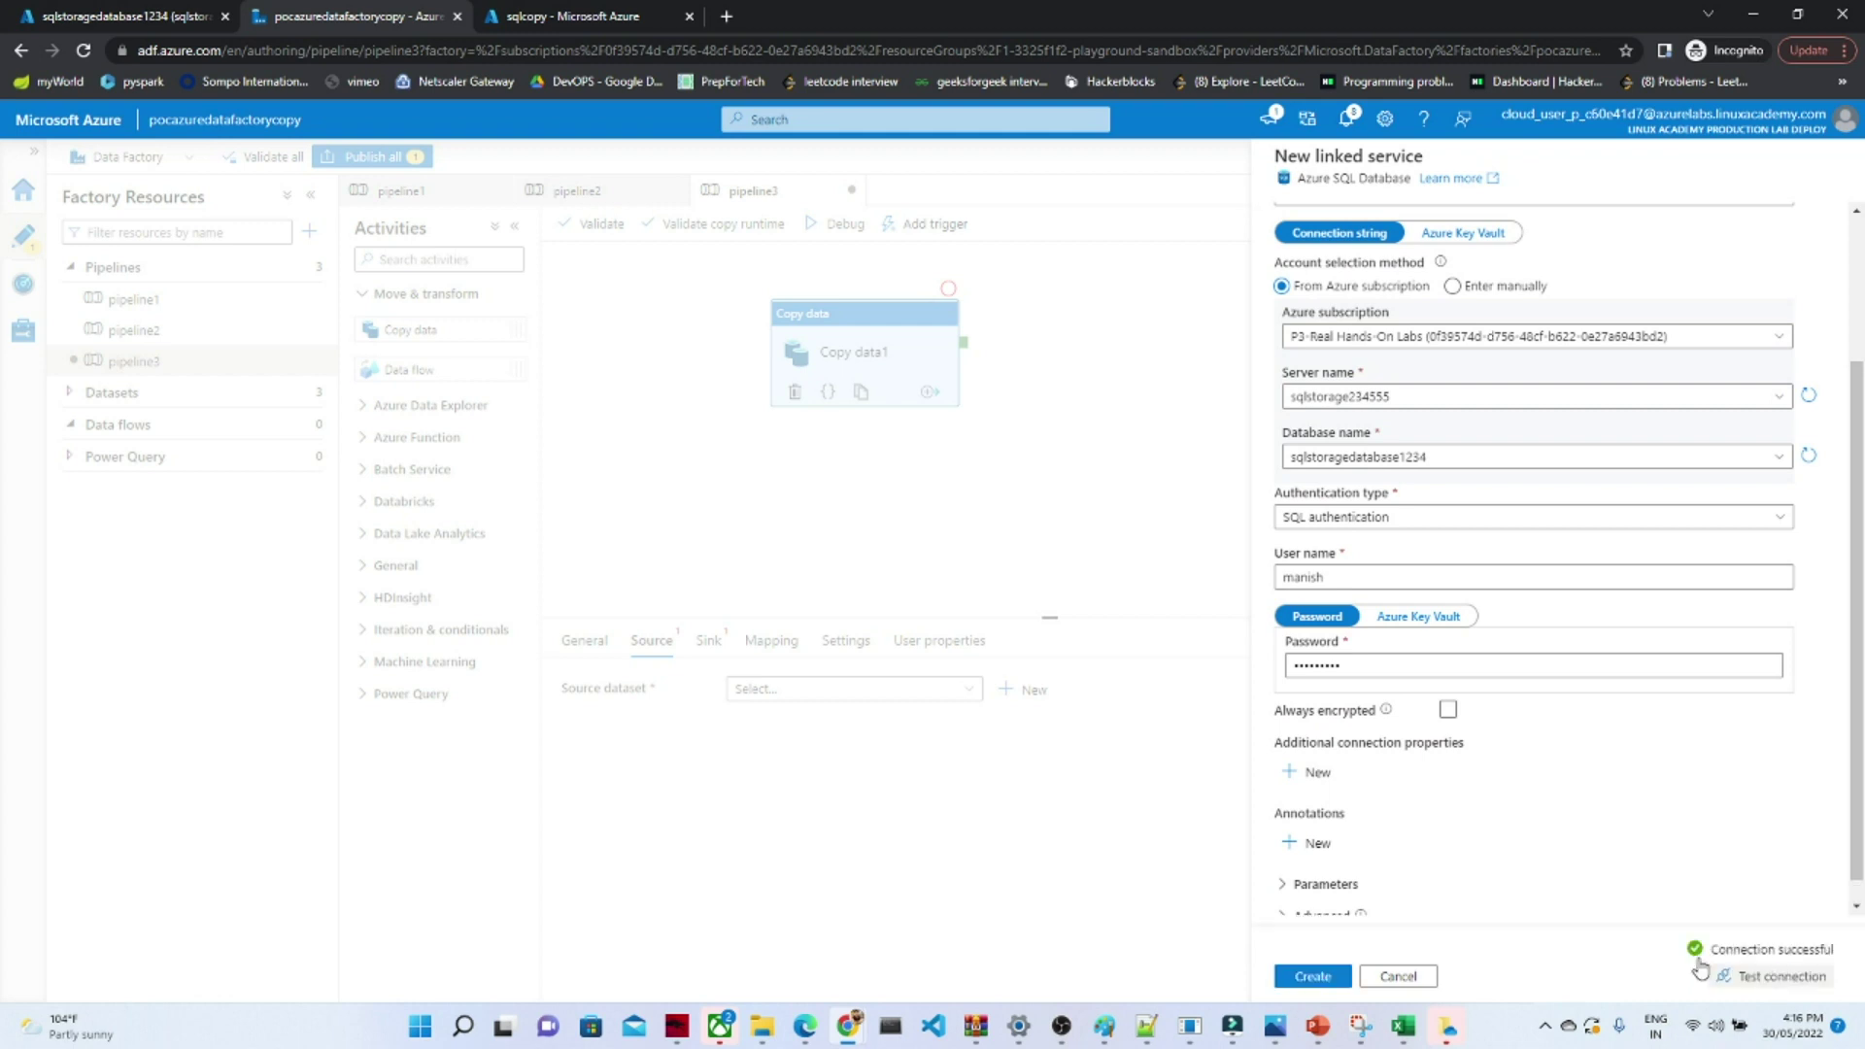
left_click(1316, 978)
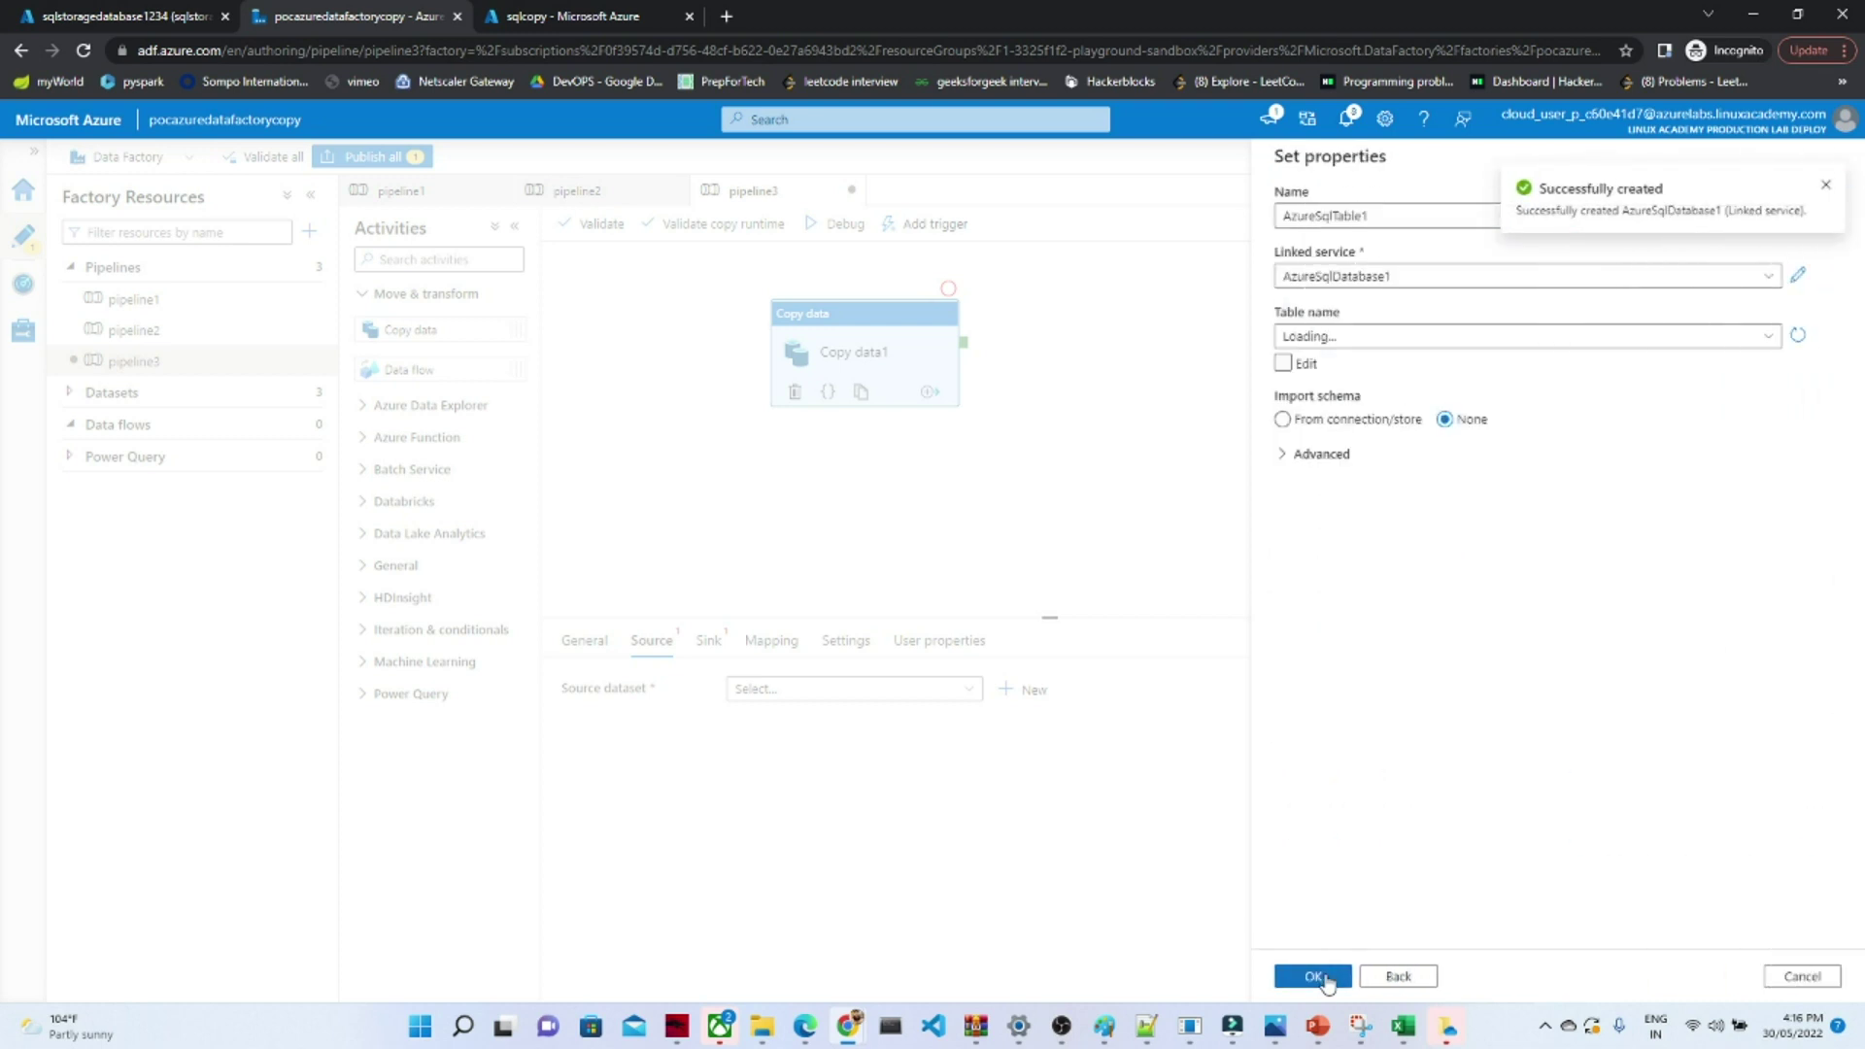
- Set the dataset's table to SalesLT.Product and confirm AzureSqlTable1 as the source
left_click(1365, 338)
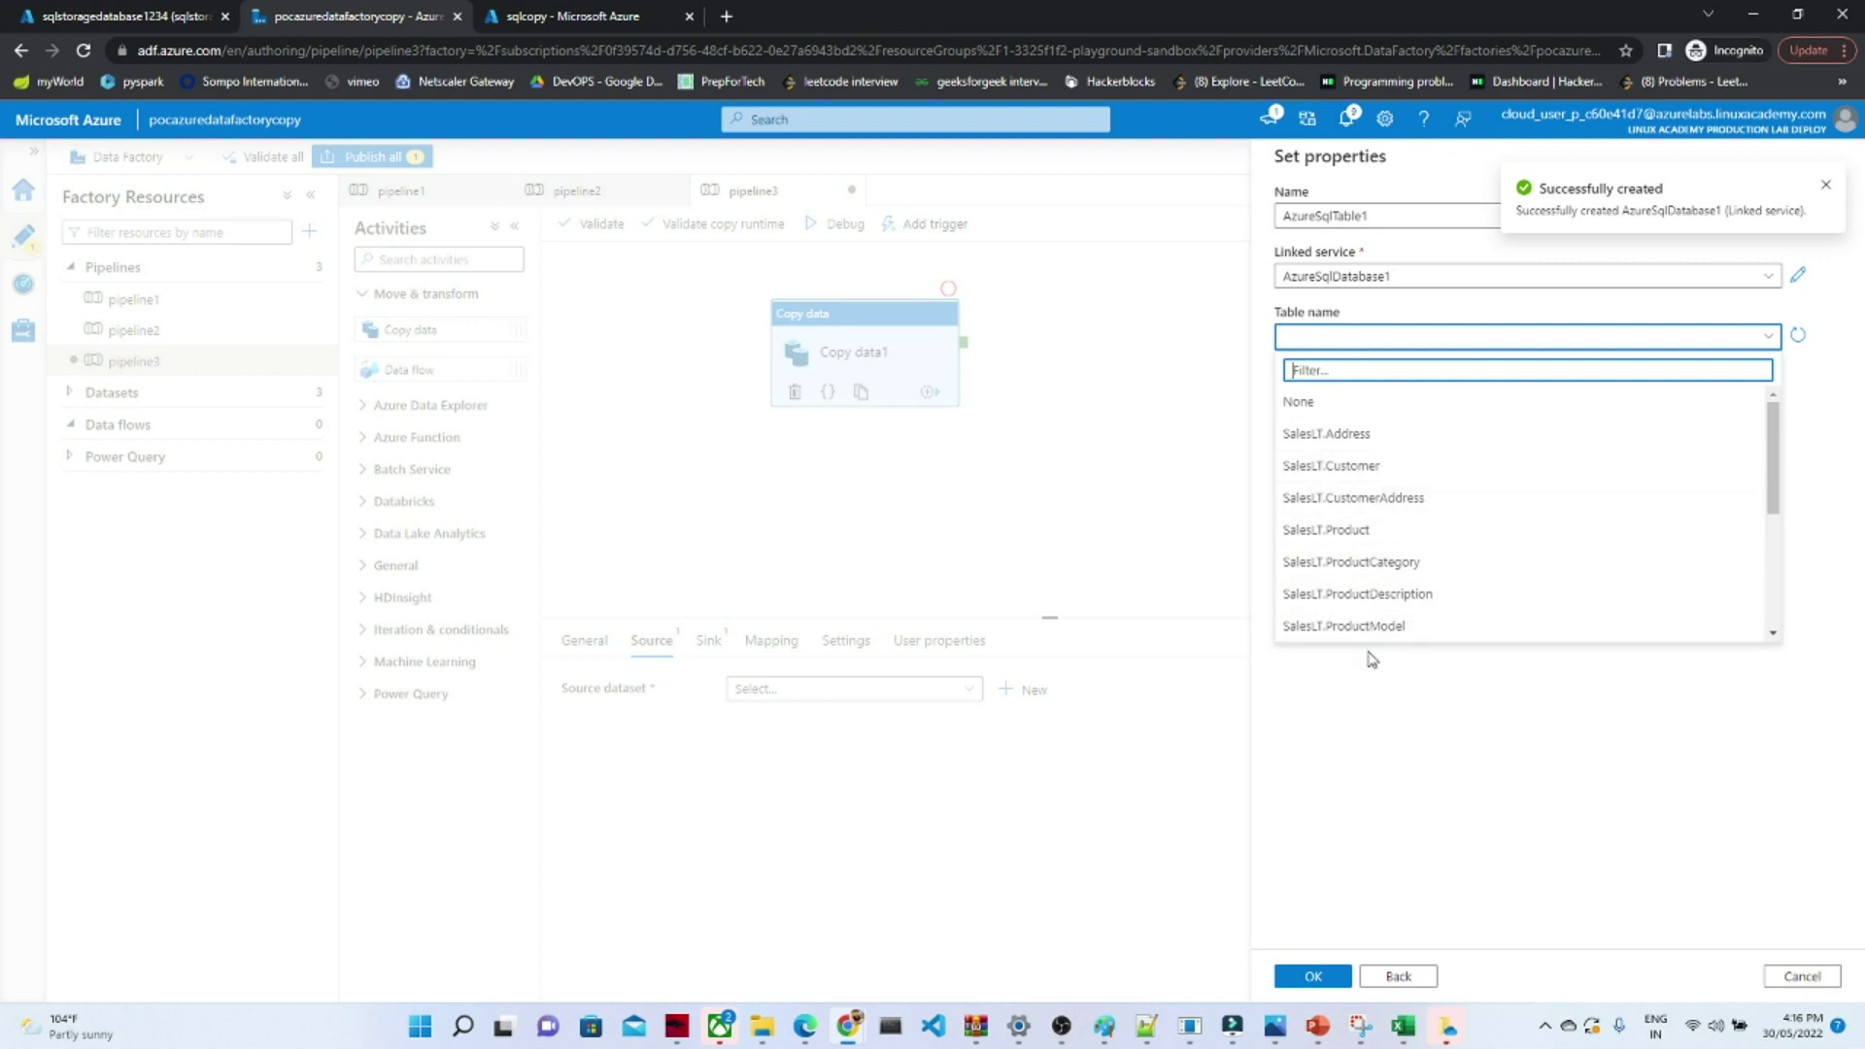
left_click(1340, 531)
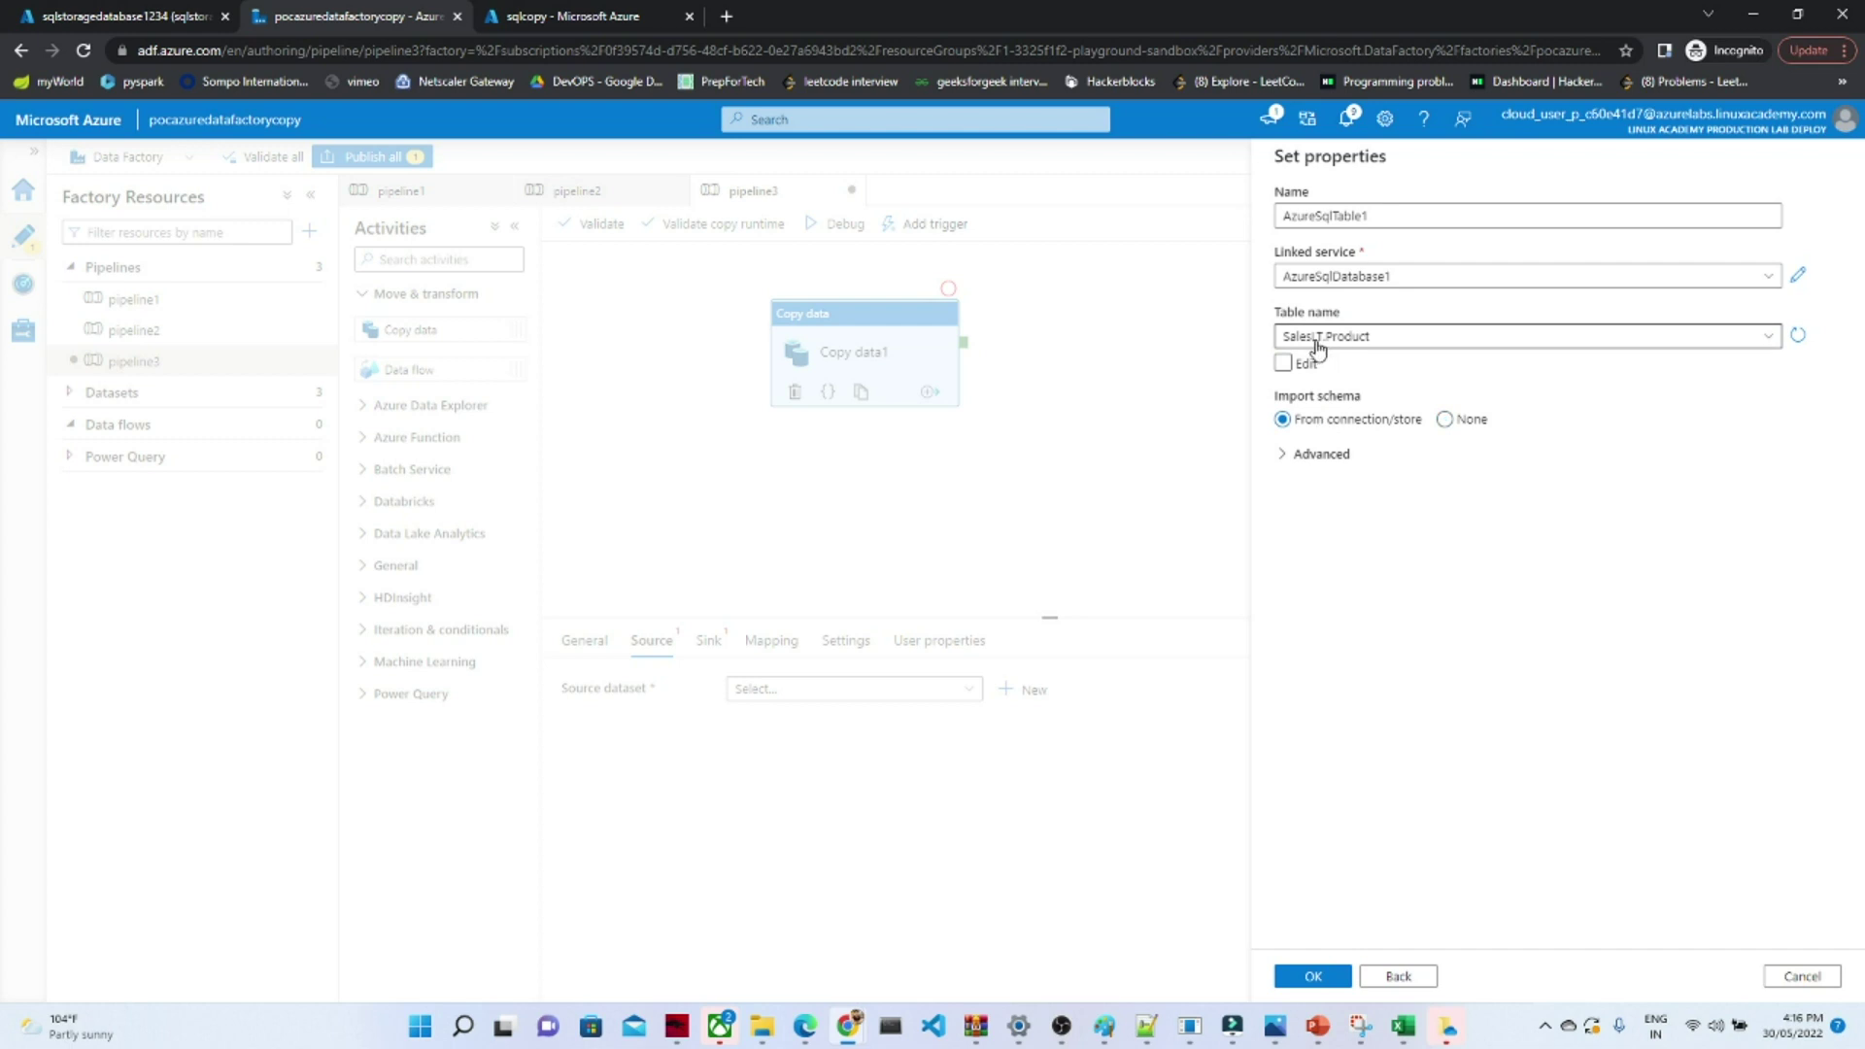
left_click(1302, 972)
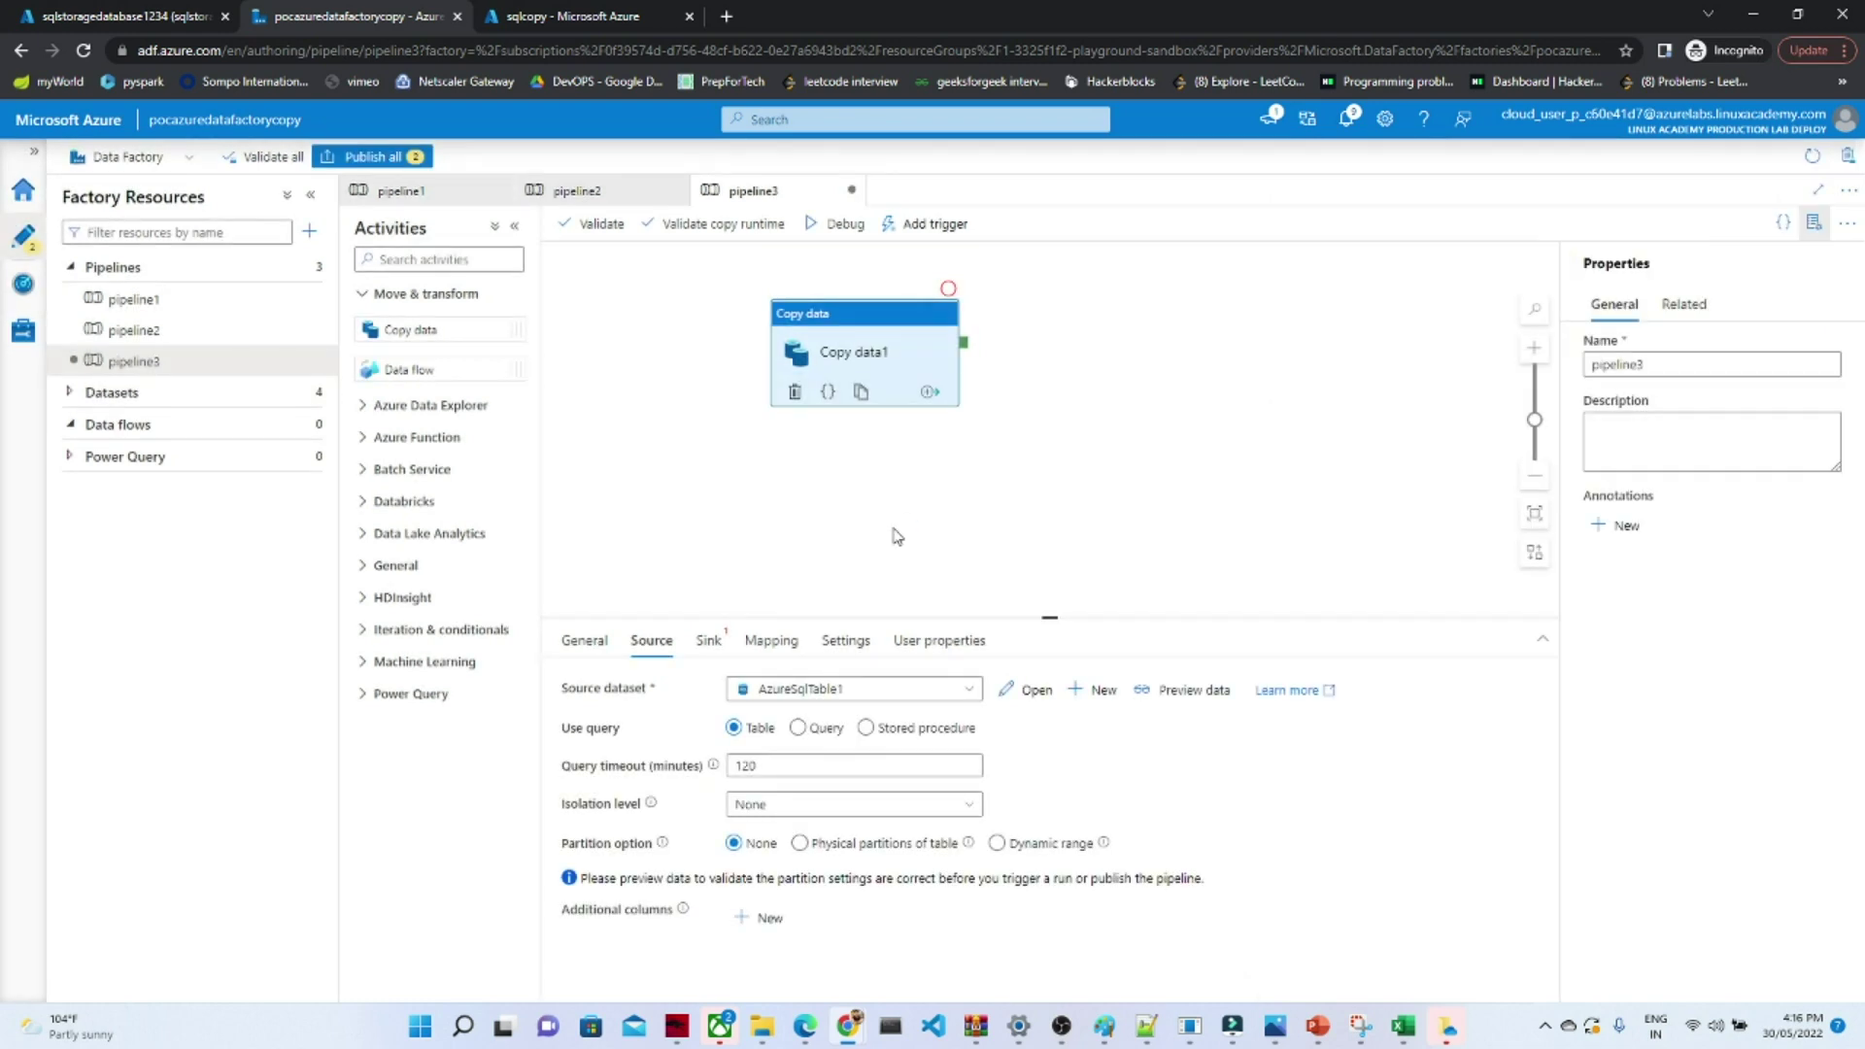
- Create a new DelimitedText sink dataset on Azure Blob Storage
left_click(708, 643)
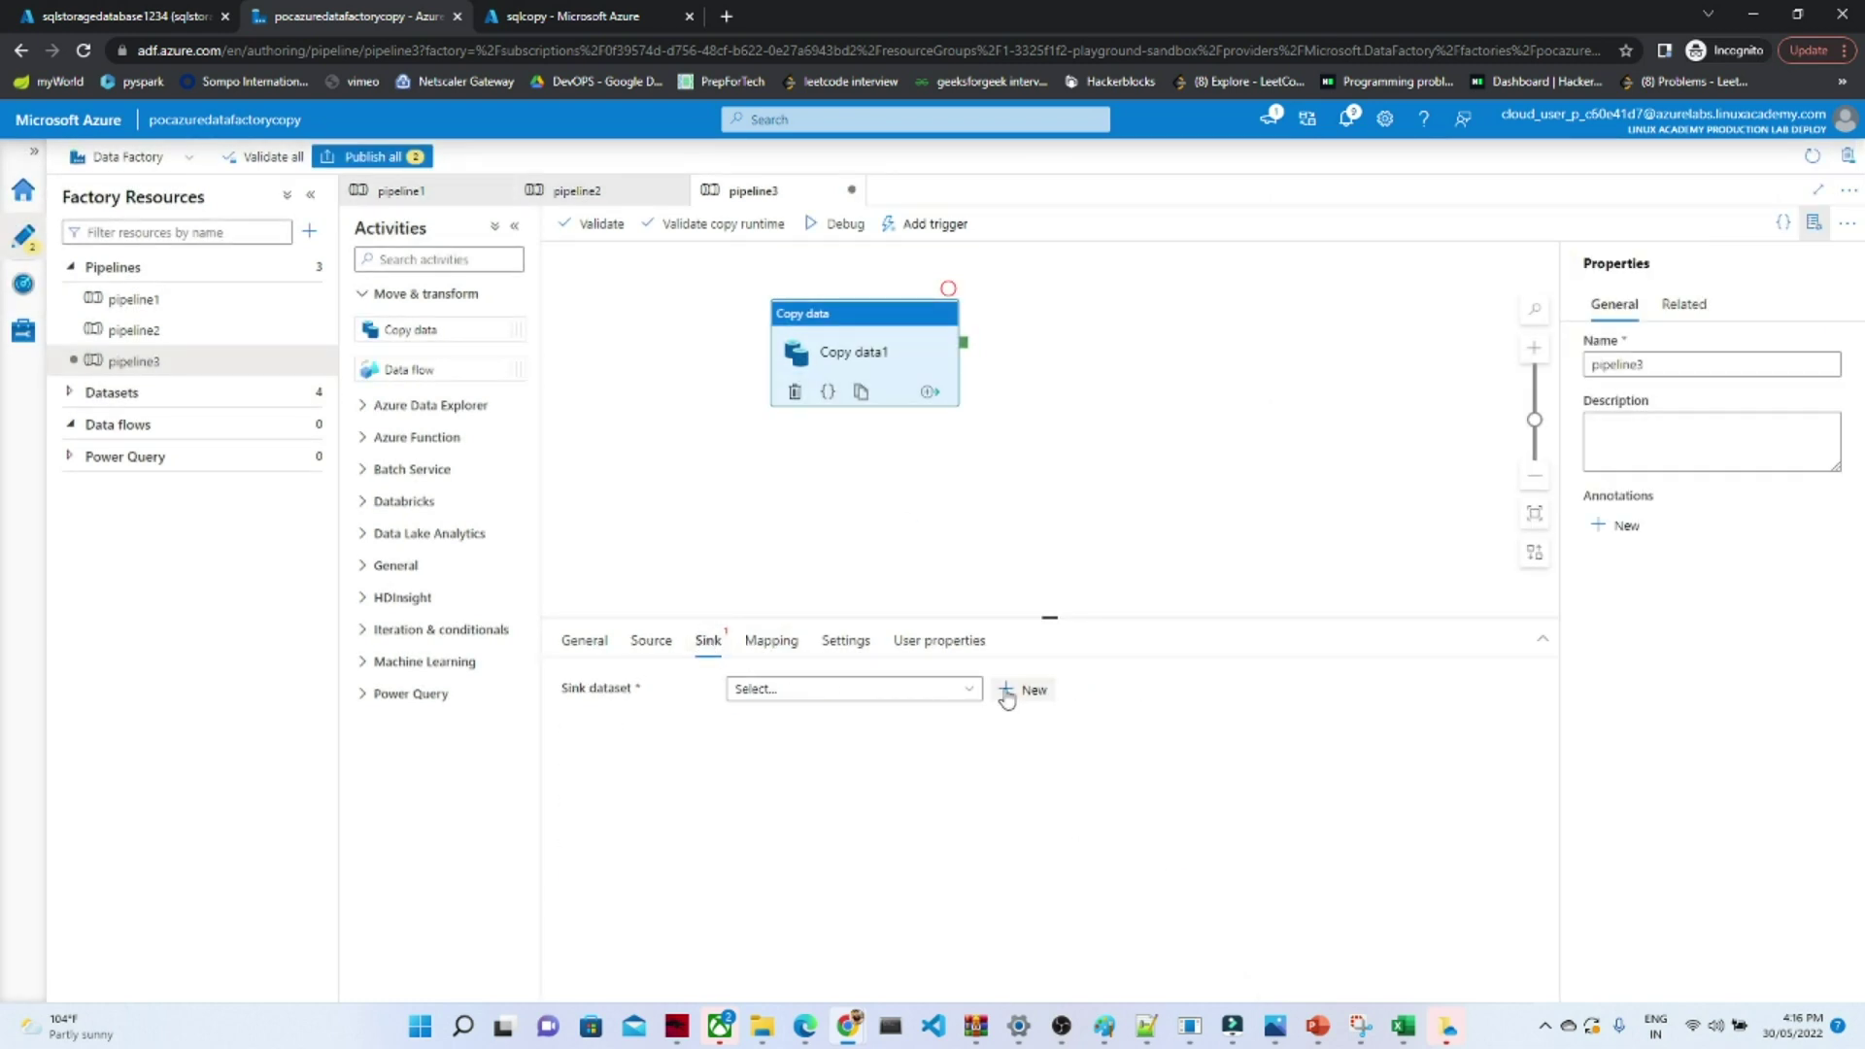
left_click(951, 694)
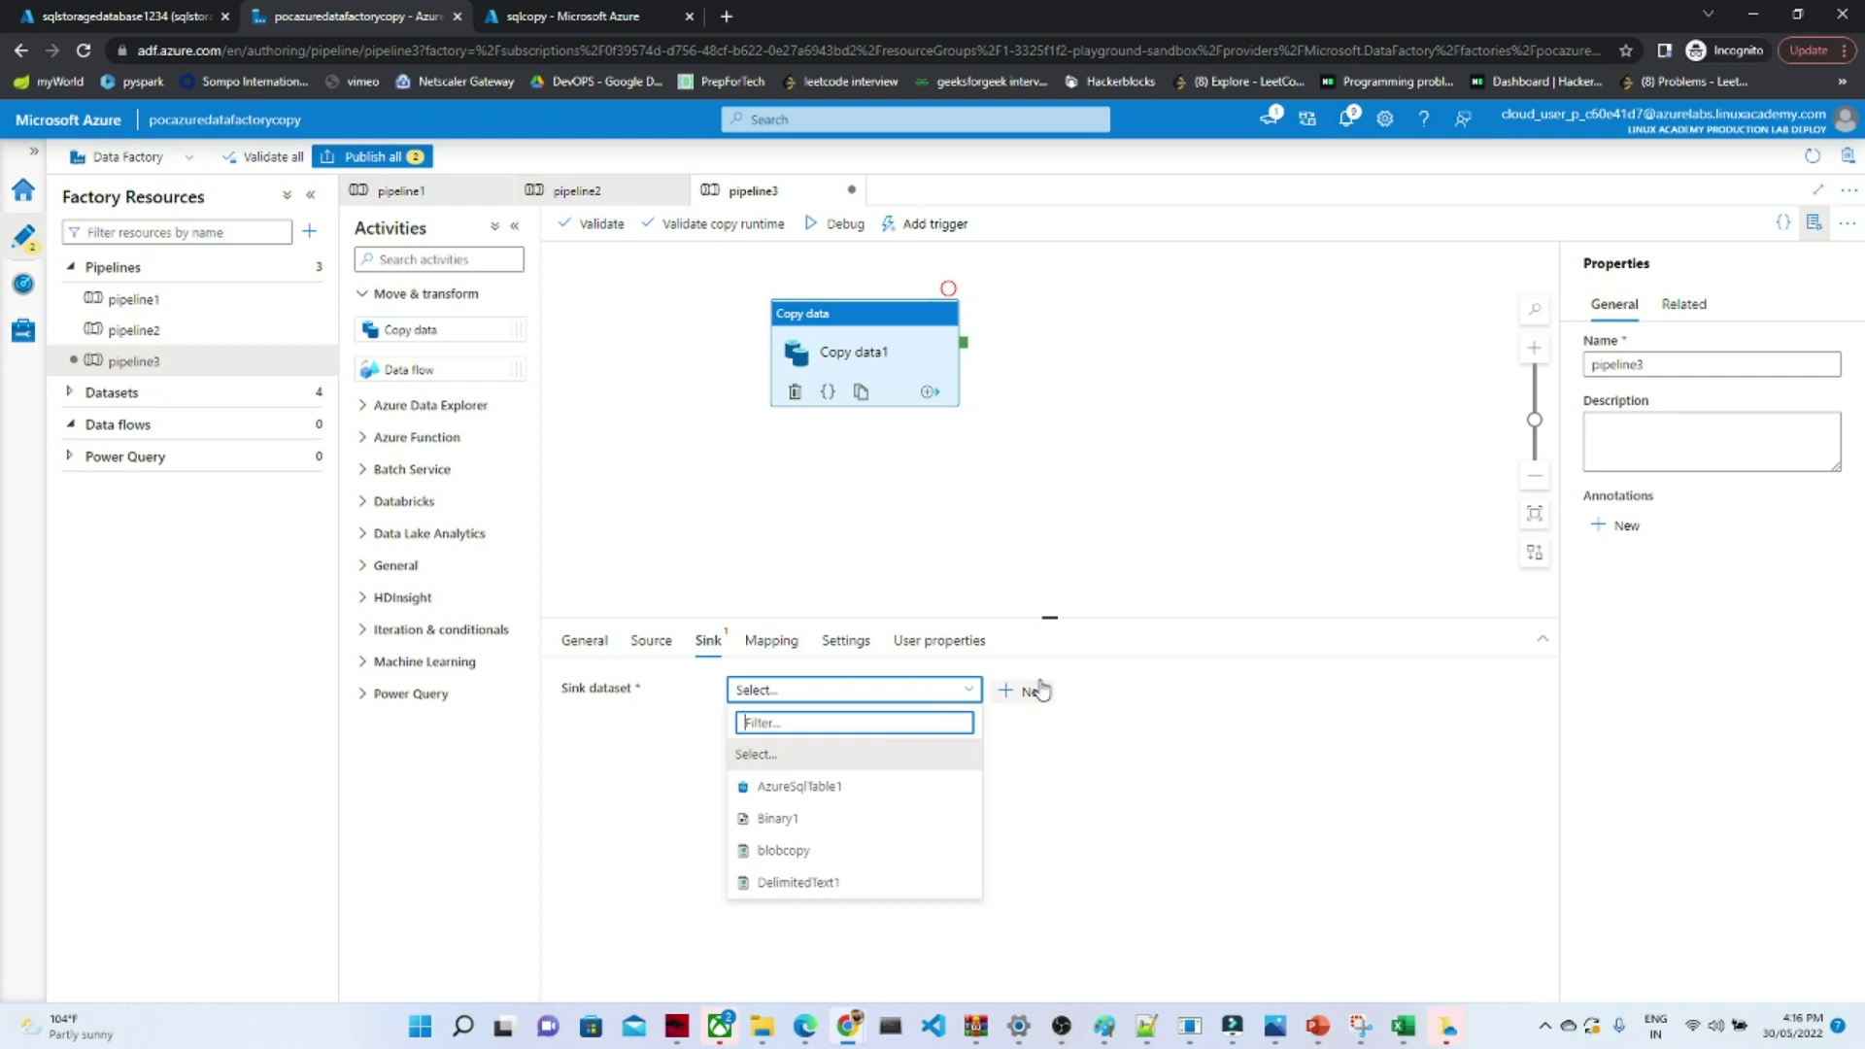
left_click(1027, 691)
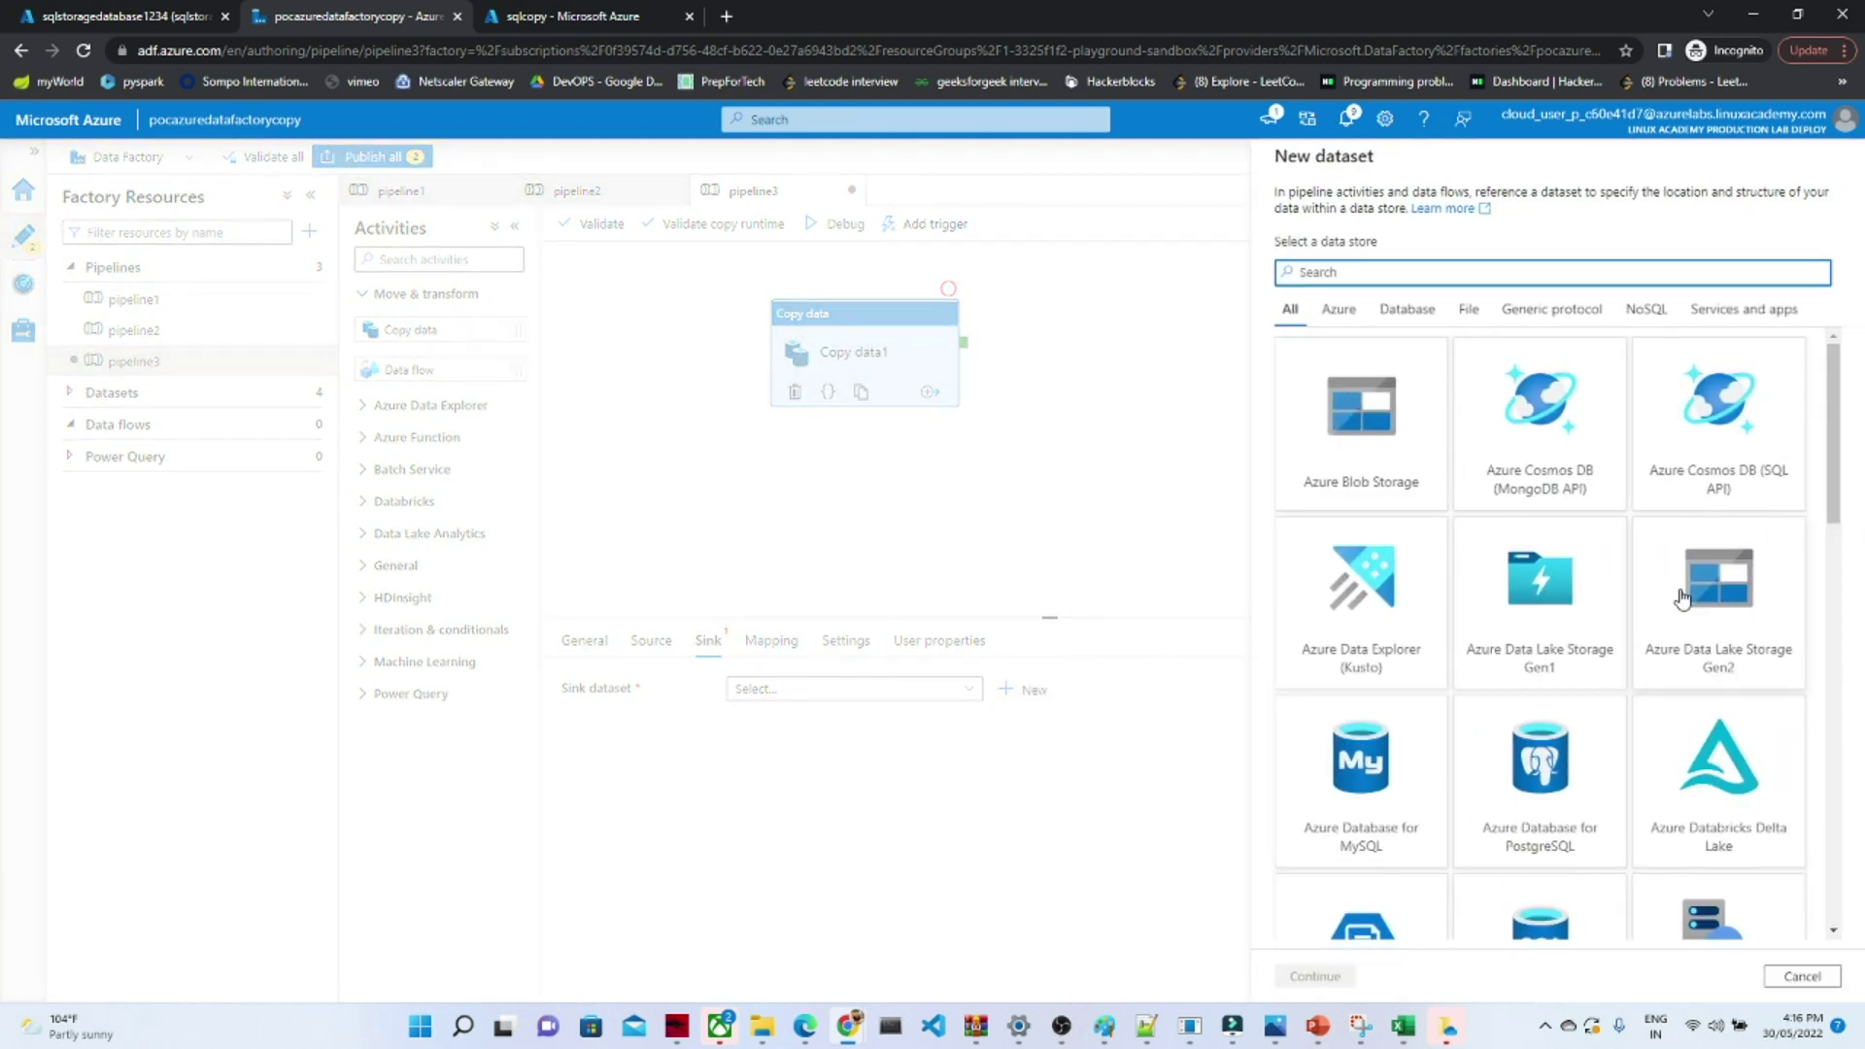
left_click(1391, 416)
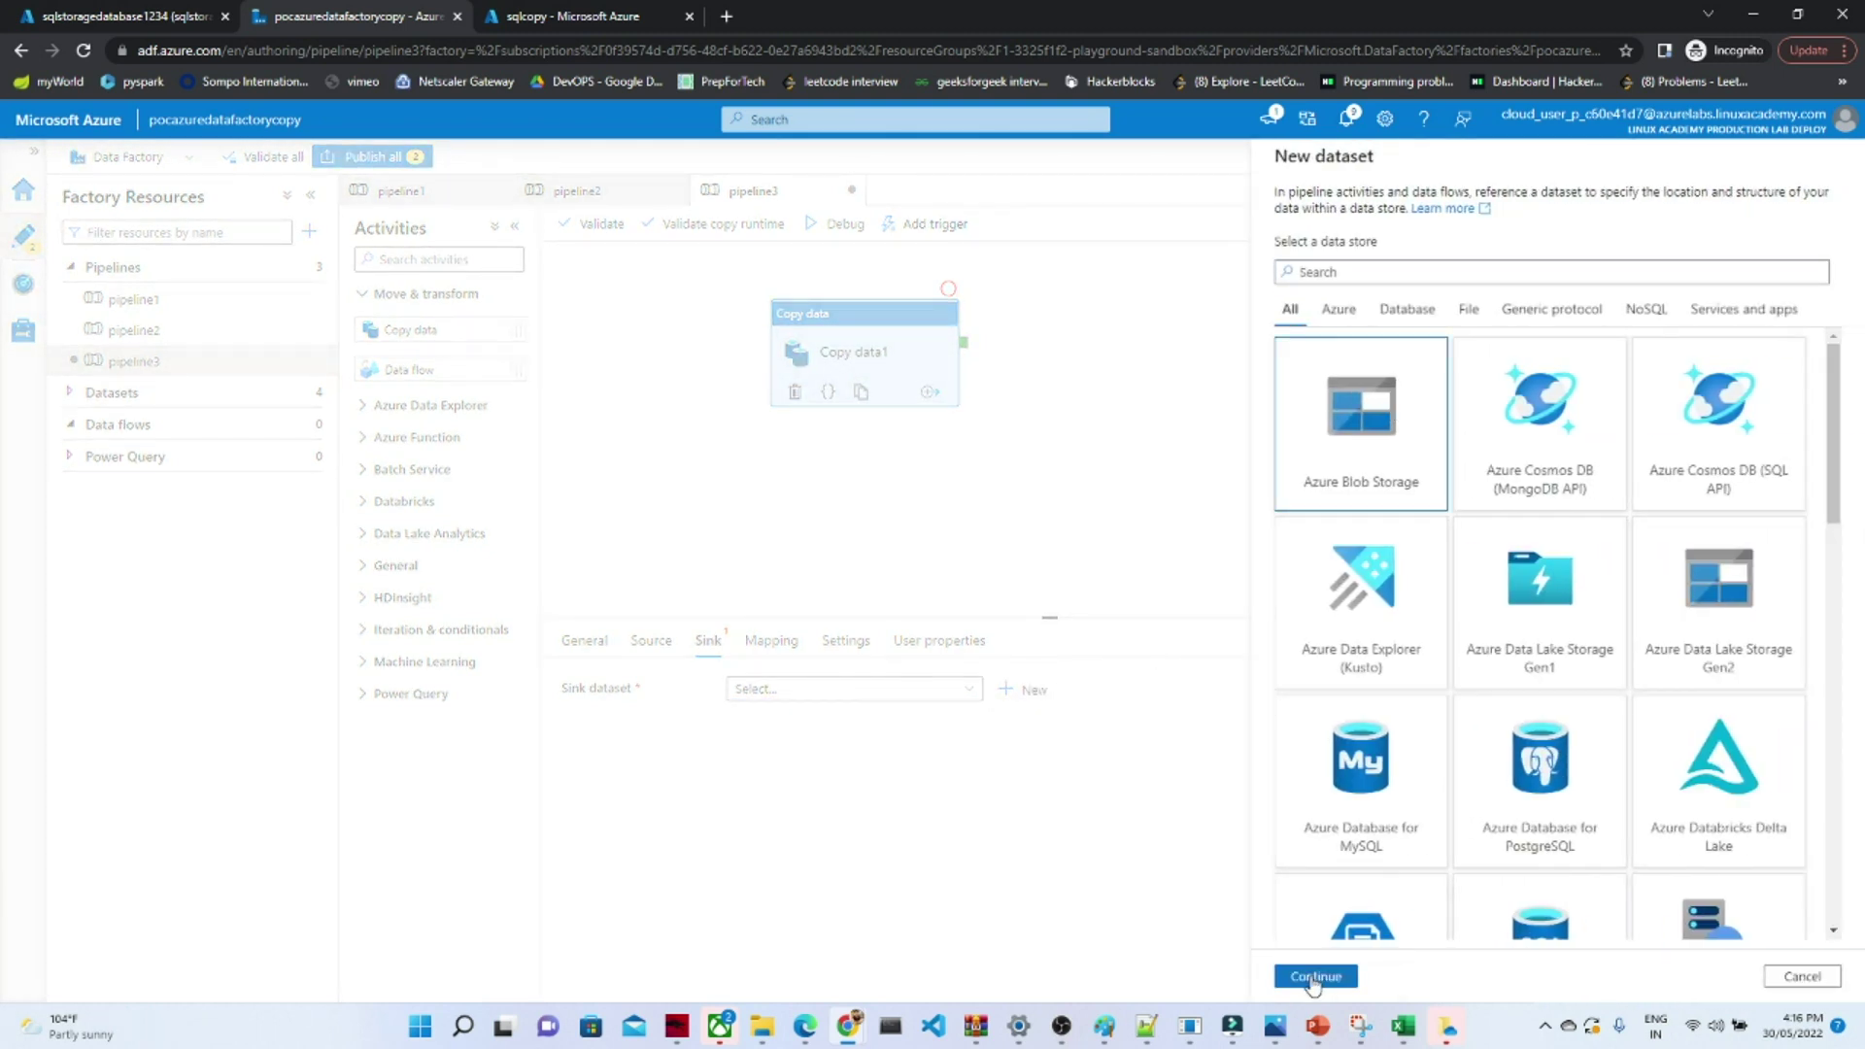
left_click(1315, 977)
left_click(1735, 342)
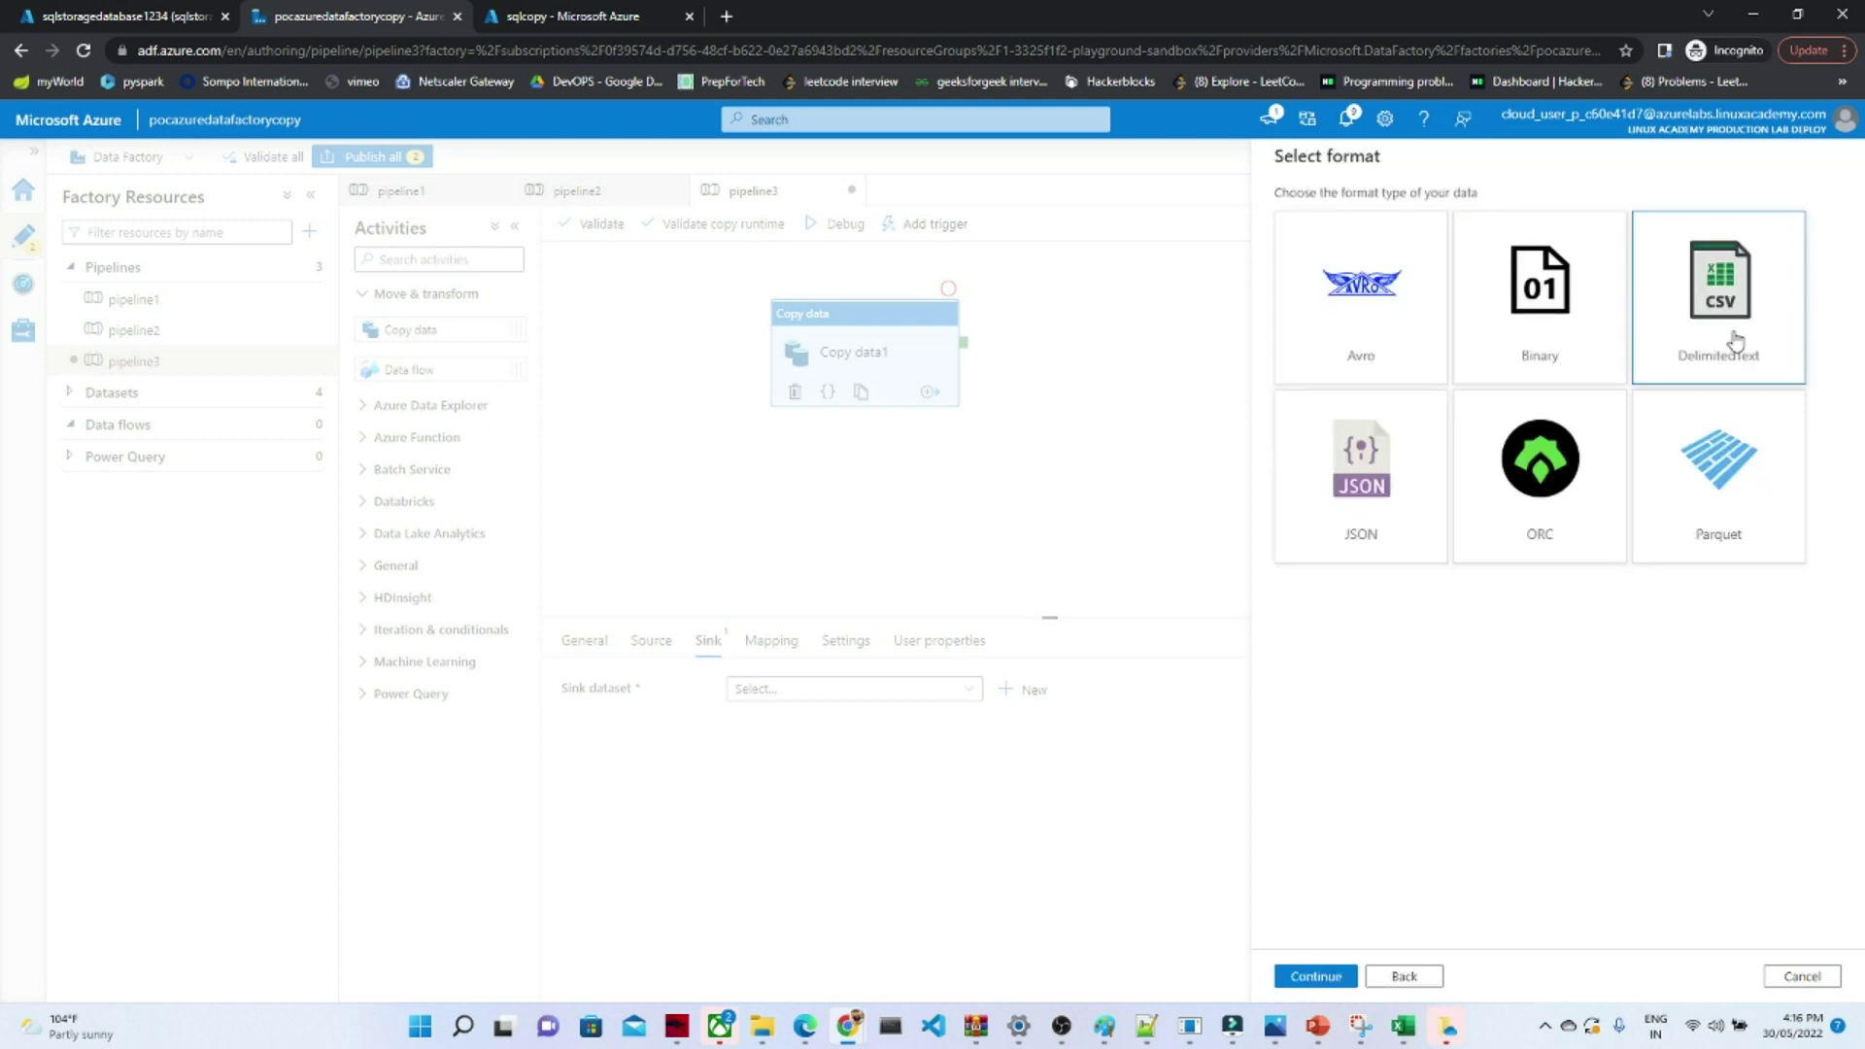
left_click(1316, 977)
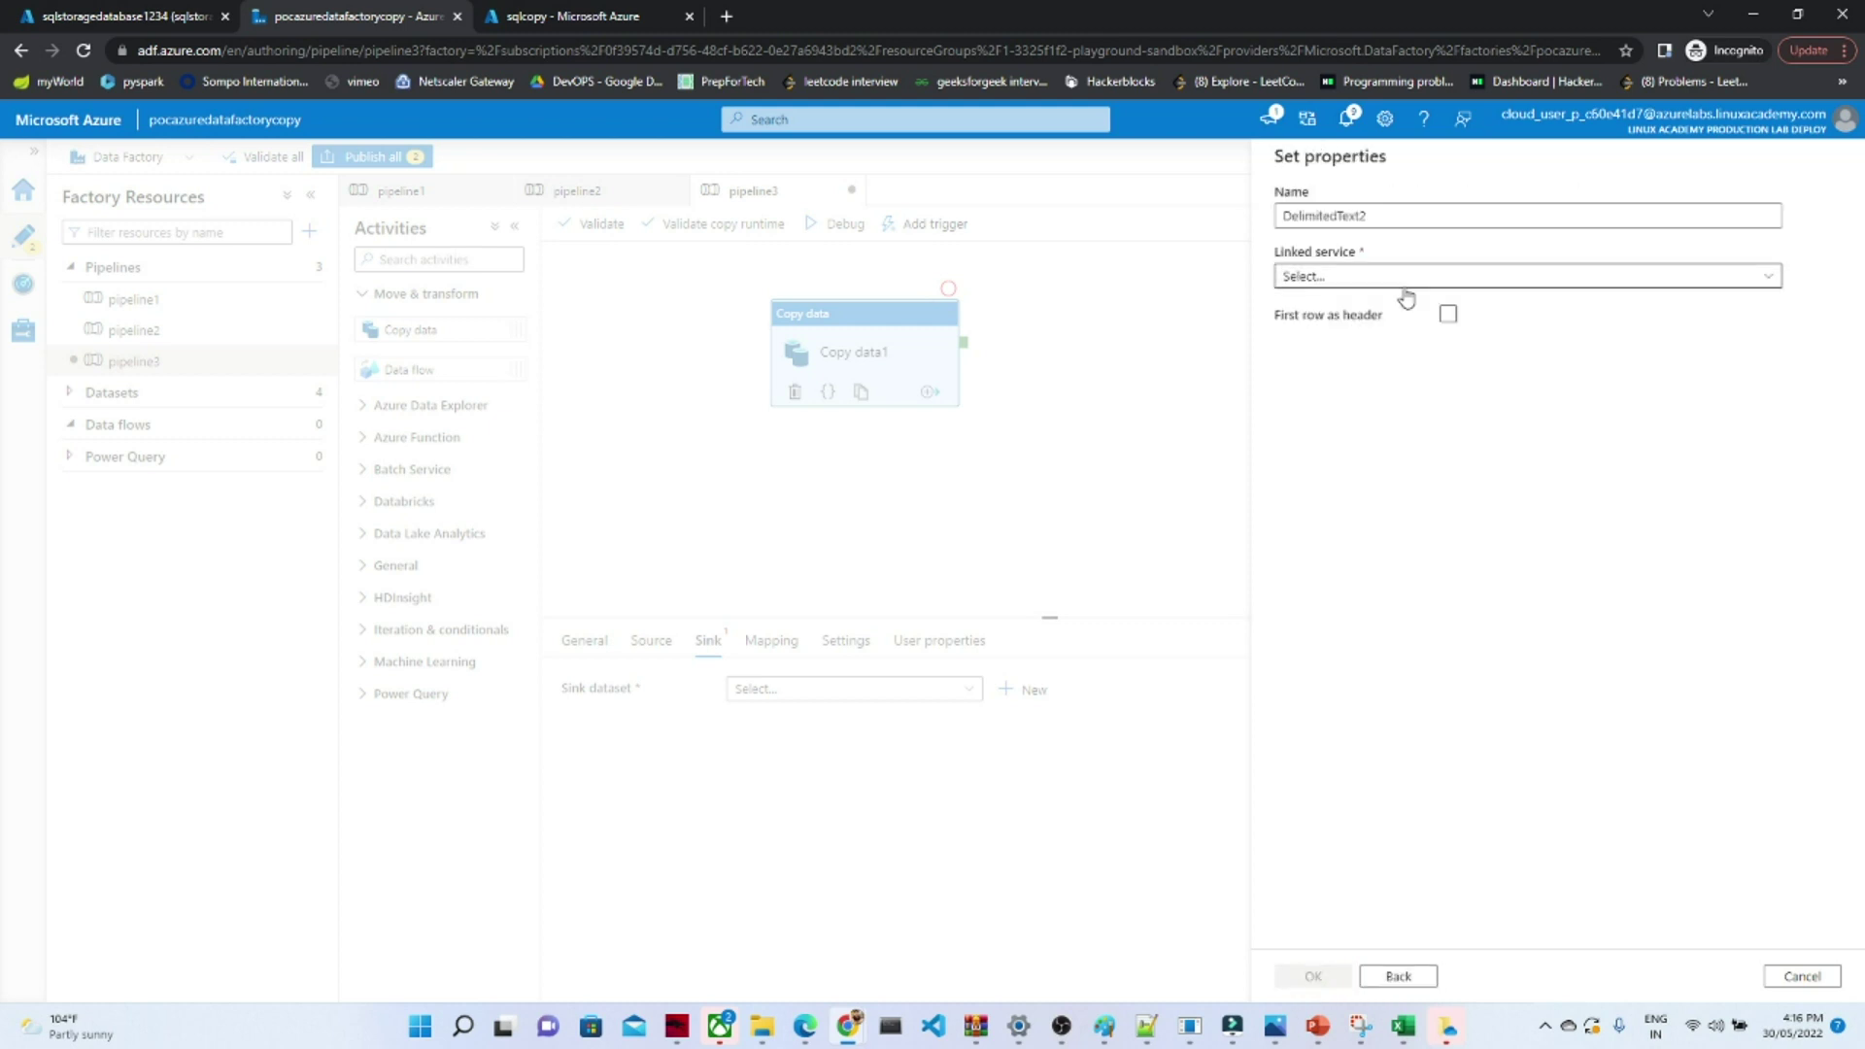
- Start a new blob linked service using the lab subscription and storage account blobstorage075
left_click(1371, 281)
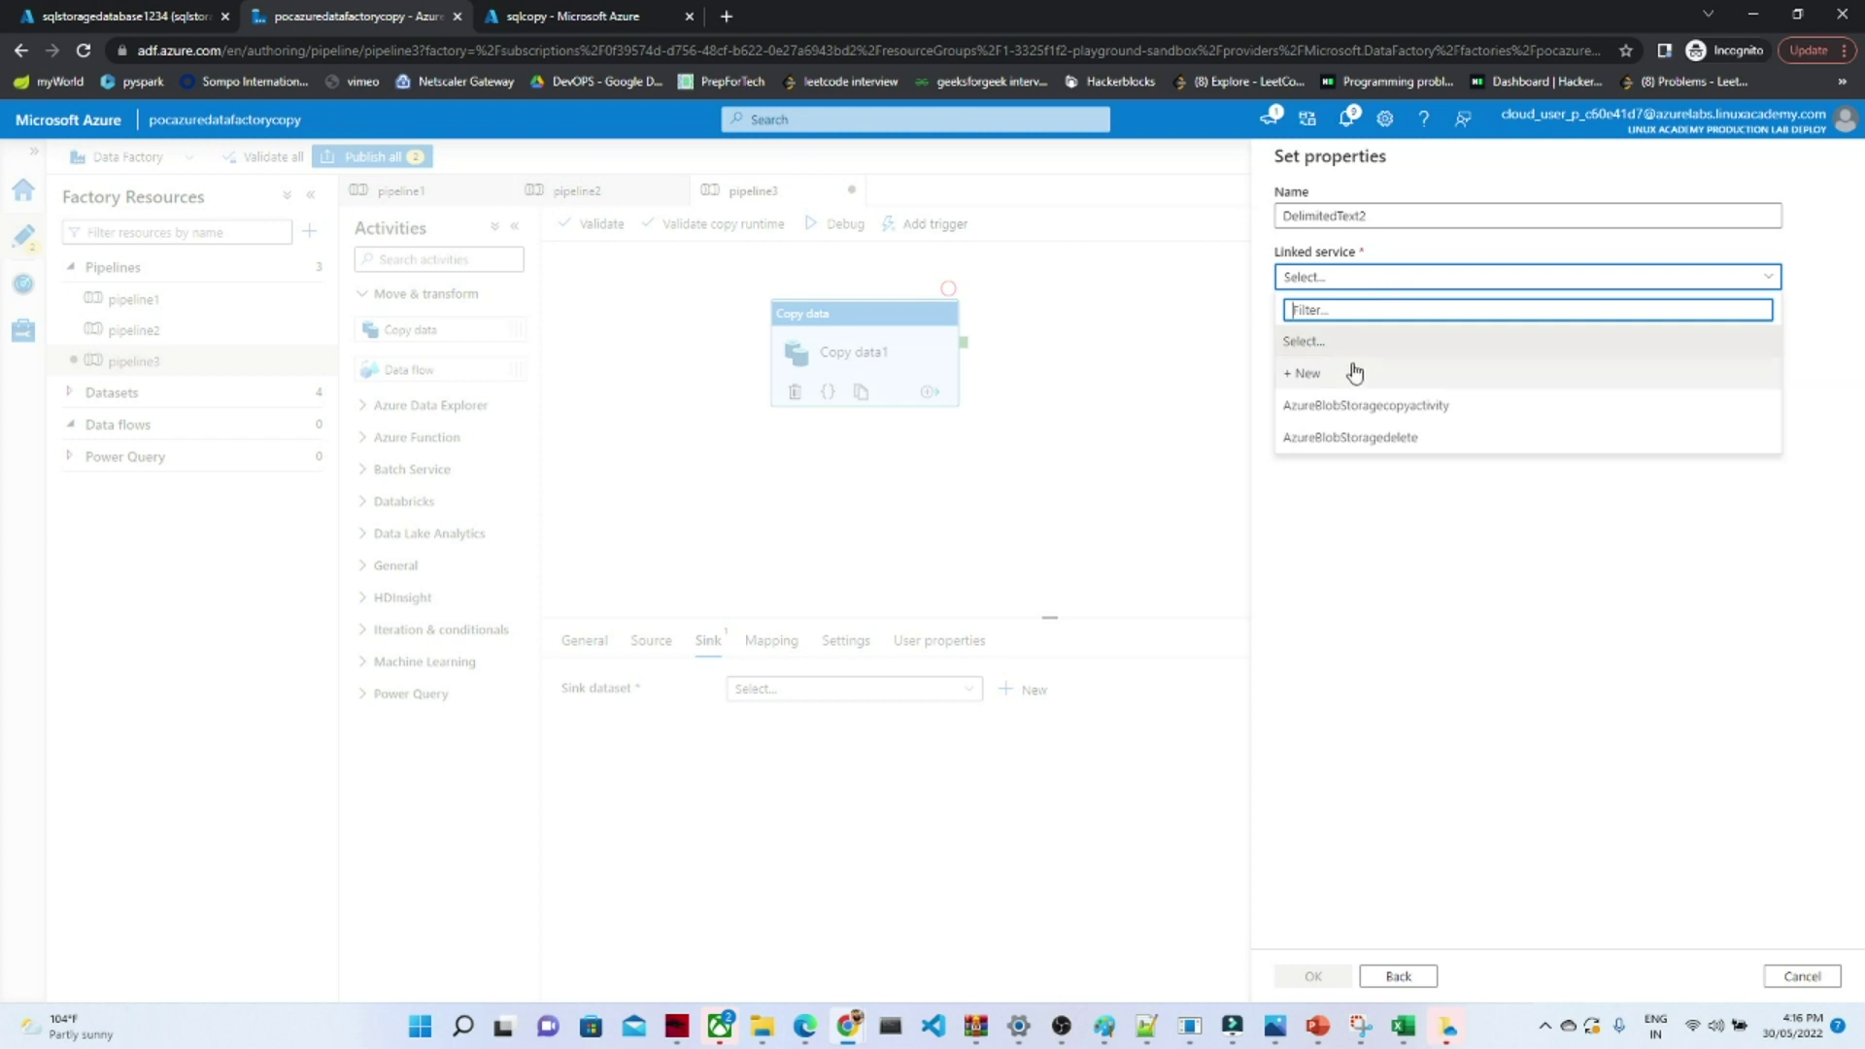
left_click(1307, 373)
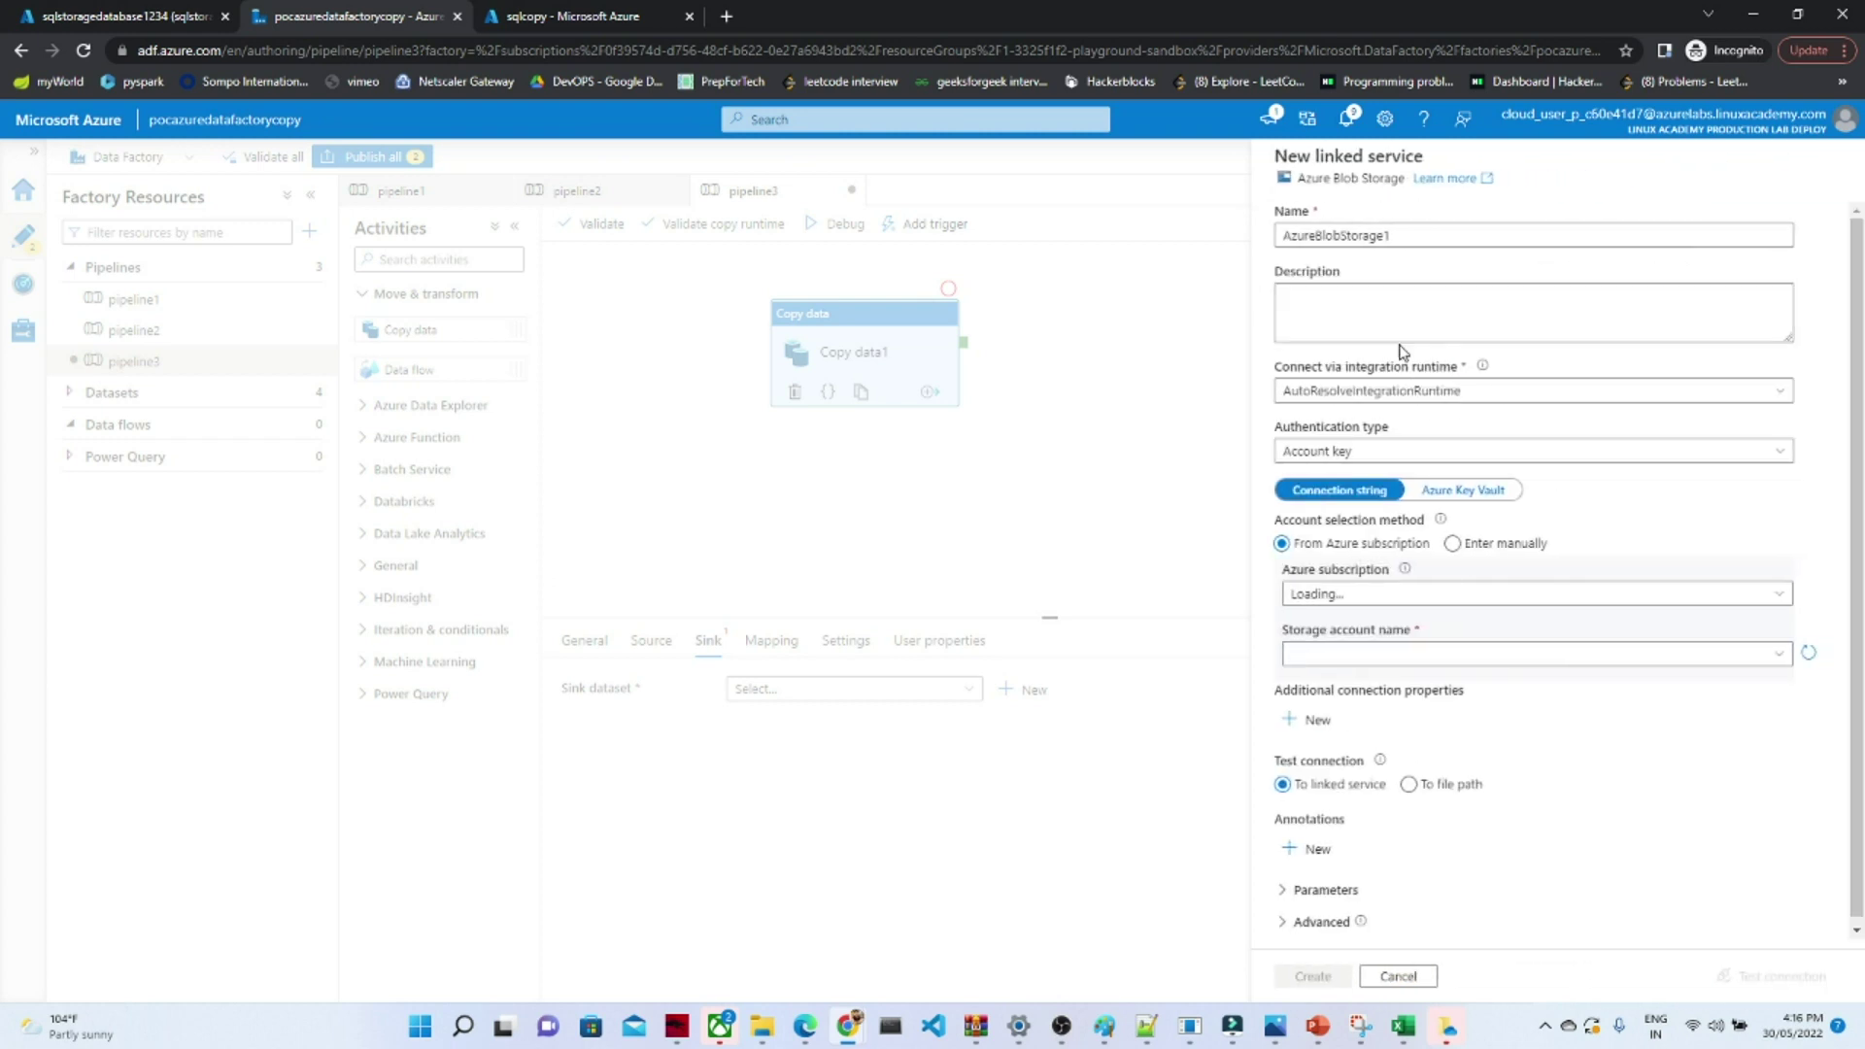
left_click(1595, 594)
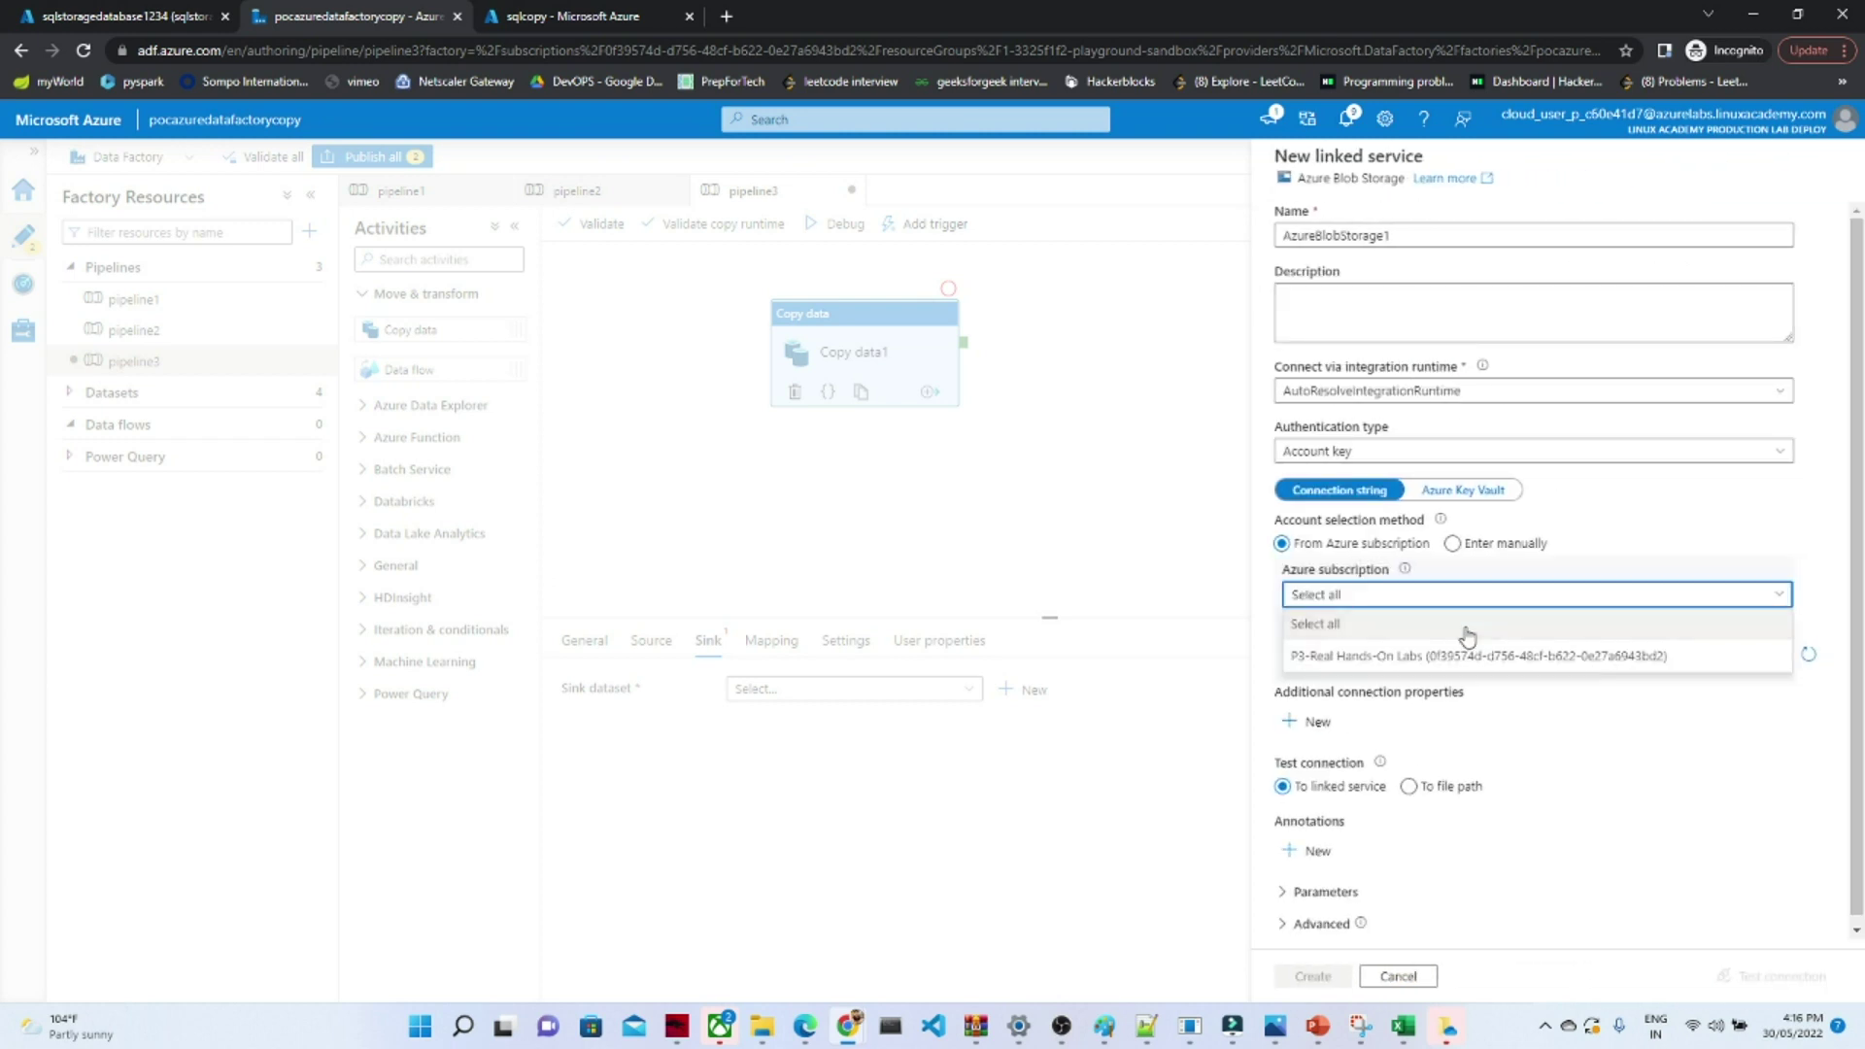
left_click(1395, 654)
left_click(1387, 667)
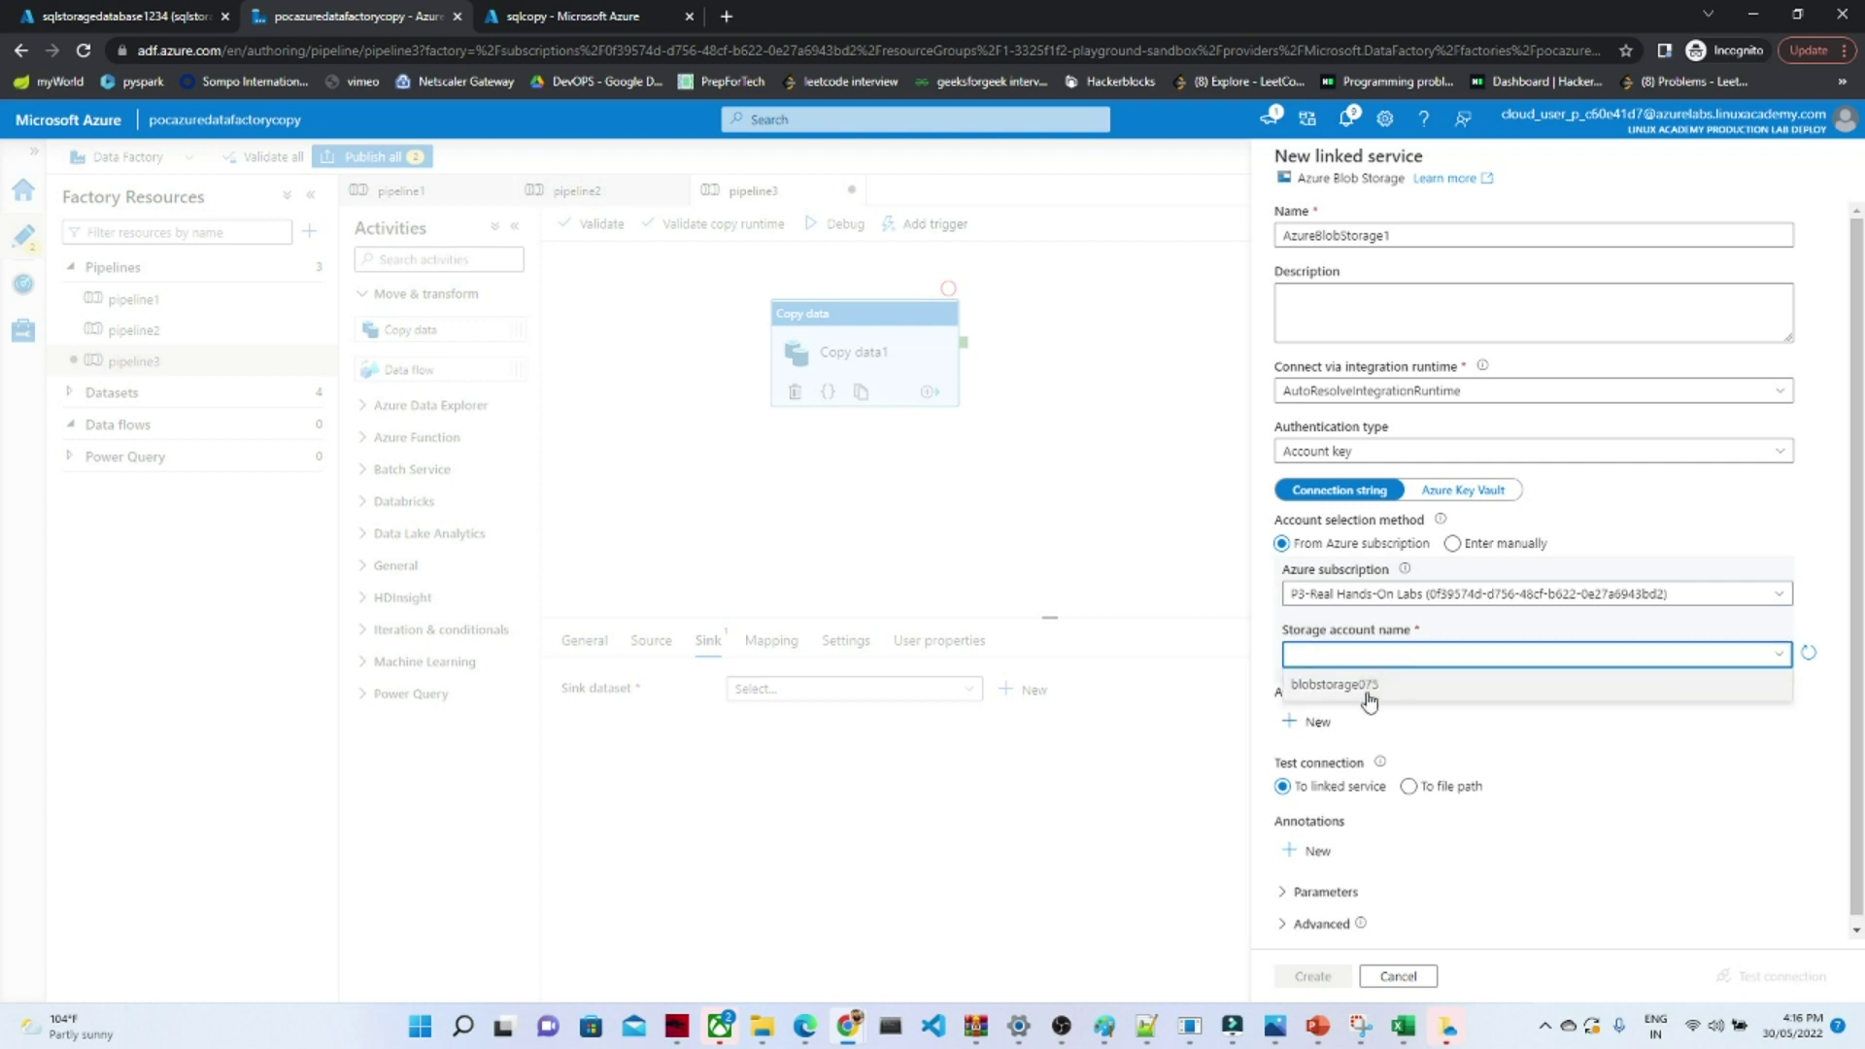
left_click(1366, 685)
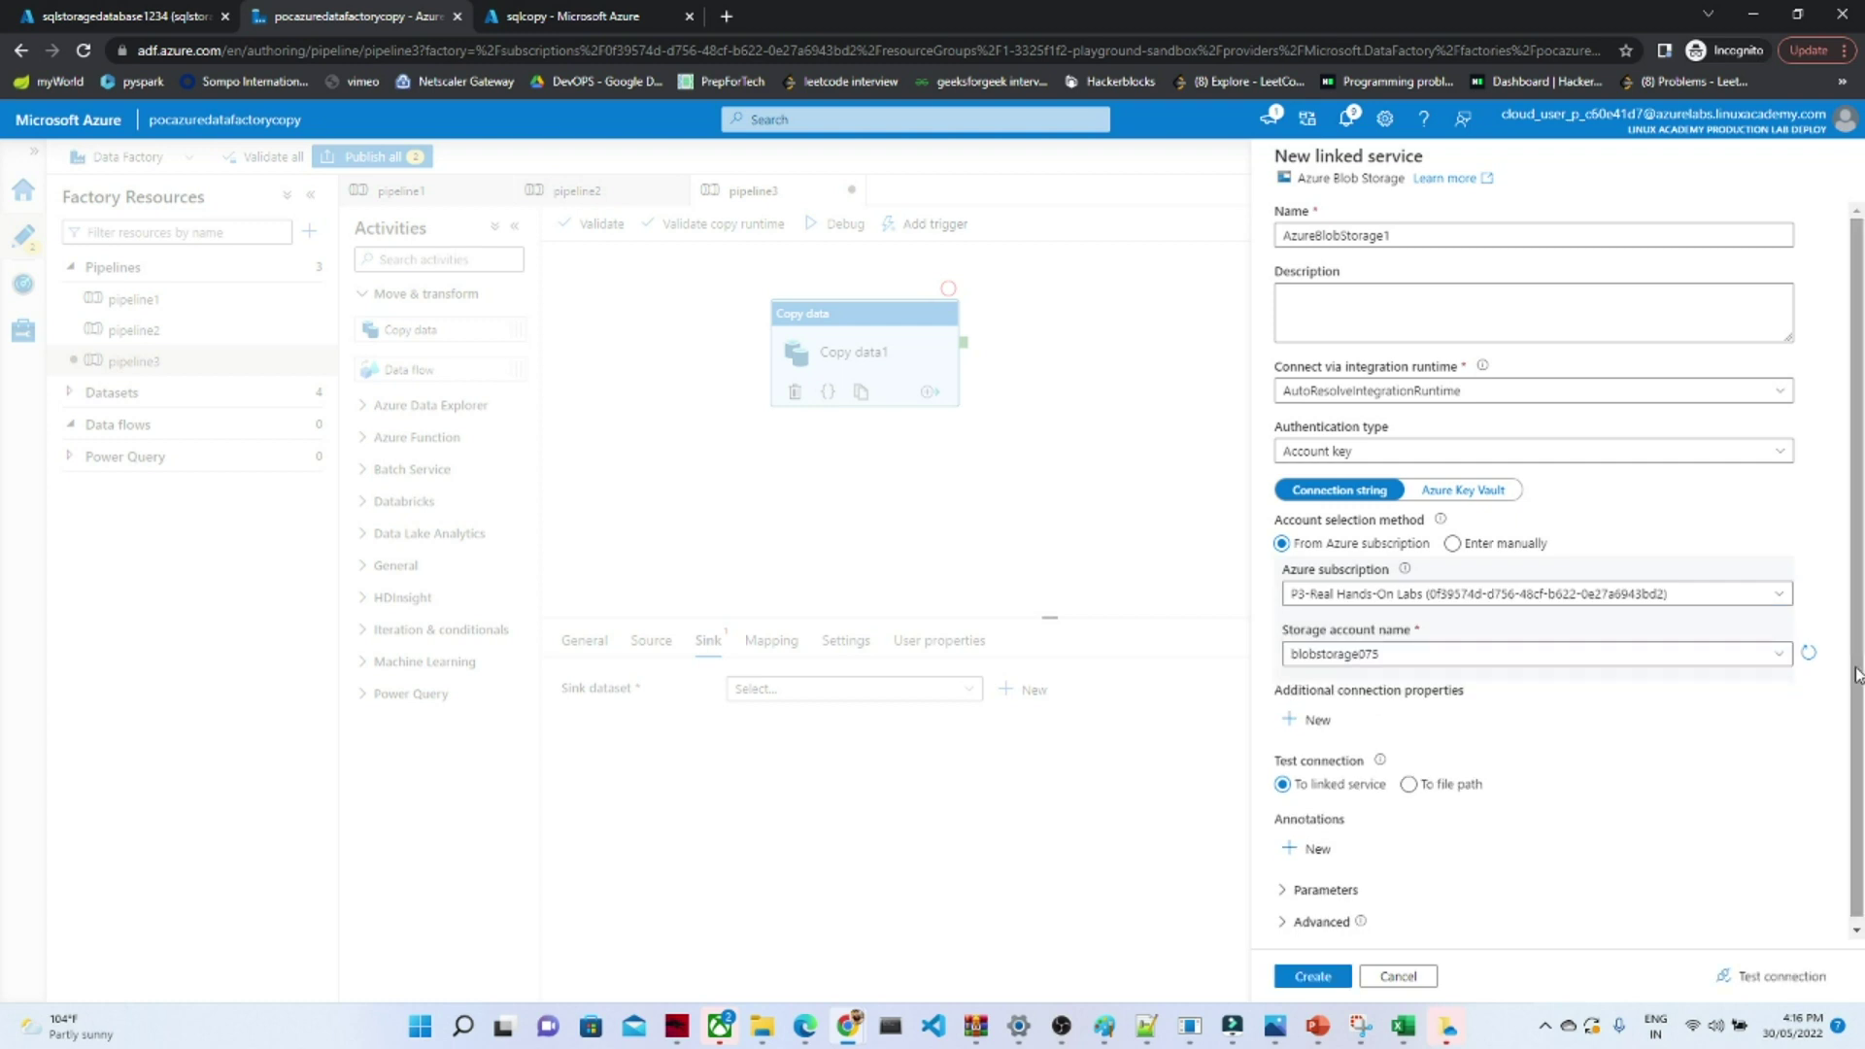
- Create linked service AzureBlobStorage1, set the sink file path to sqlcopy, and recheck the source settings
left_click(1319, 979)
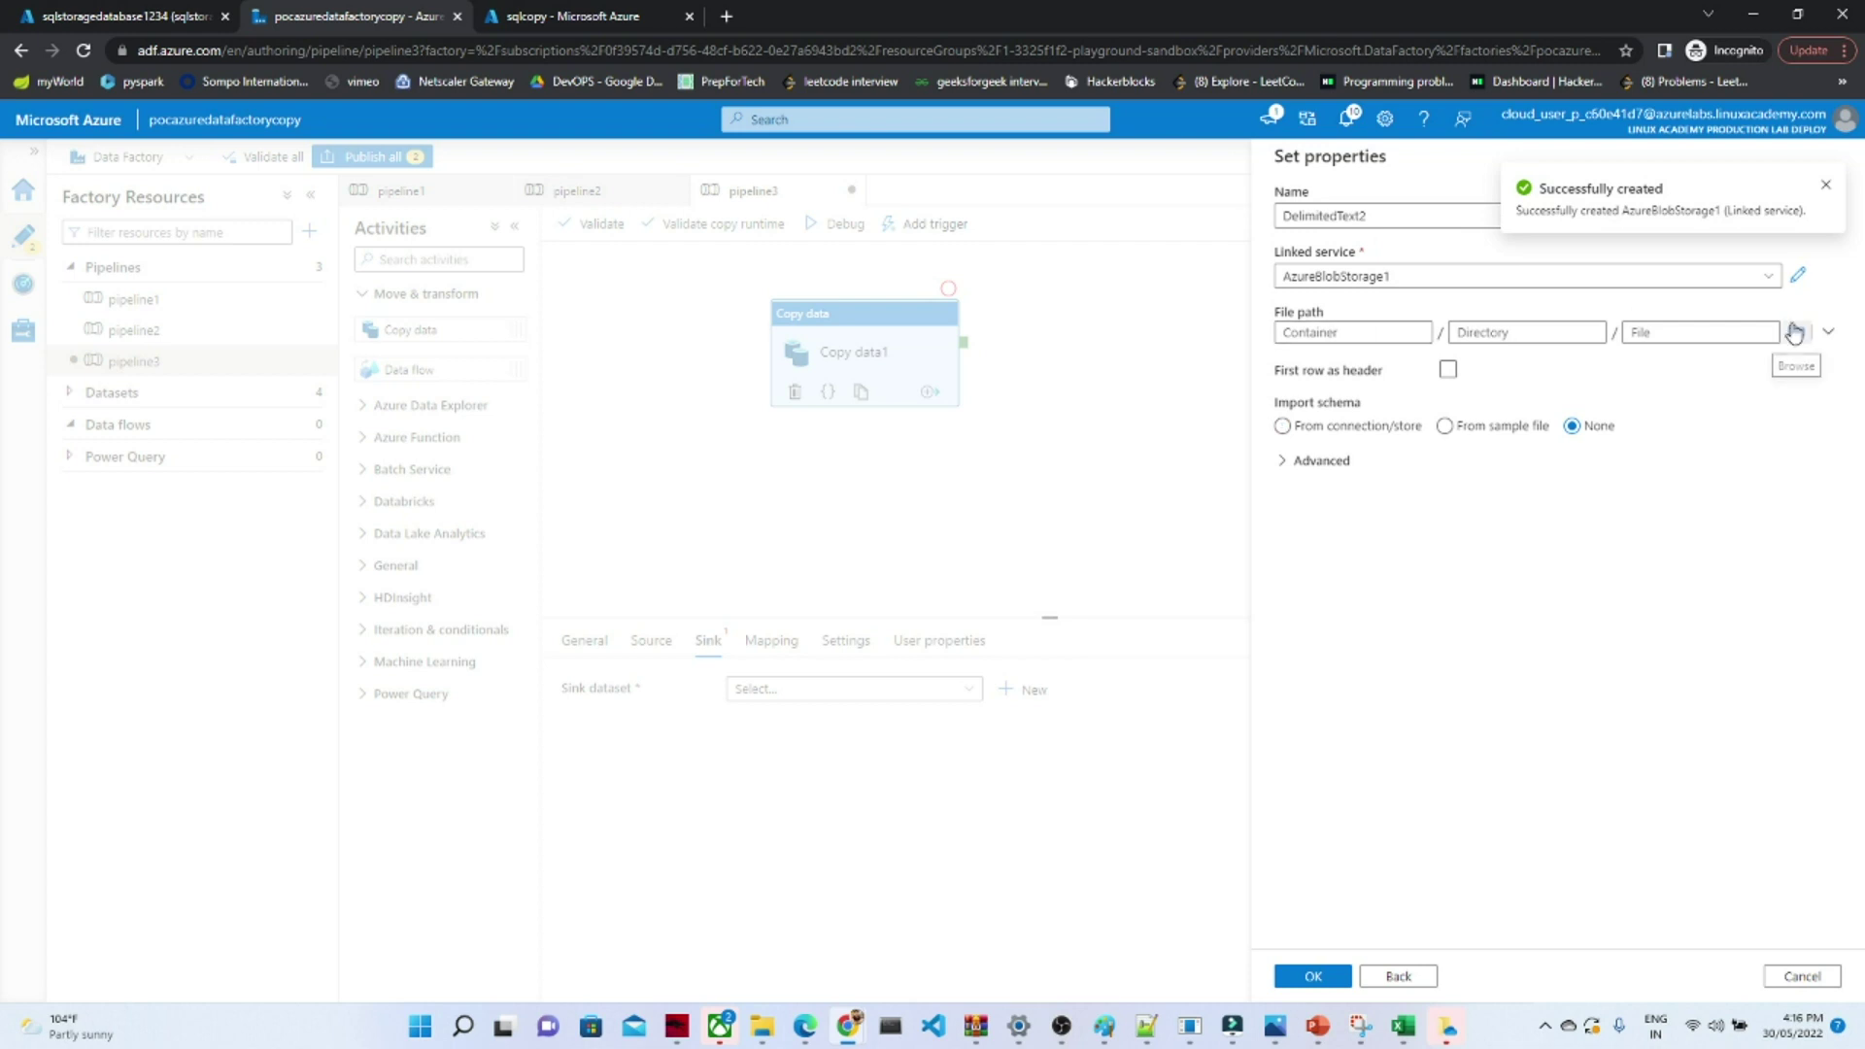
left_click(1797, 332)
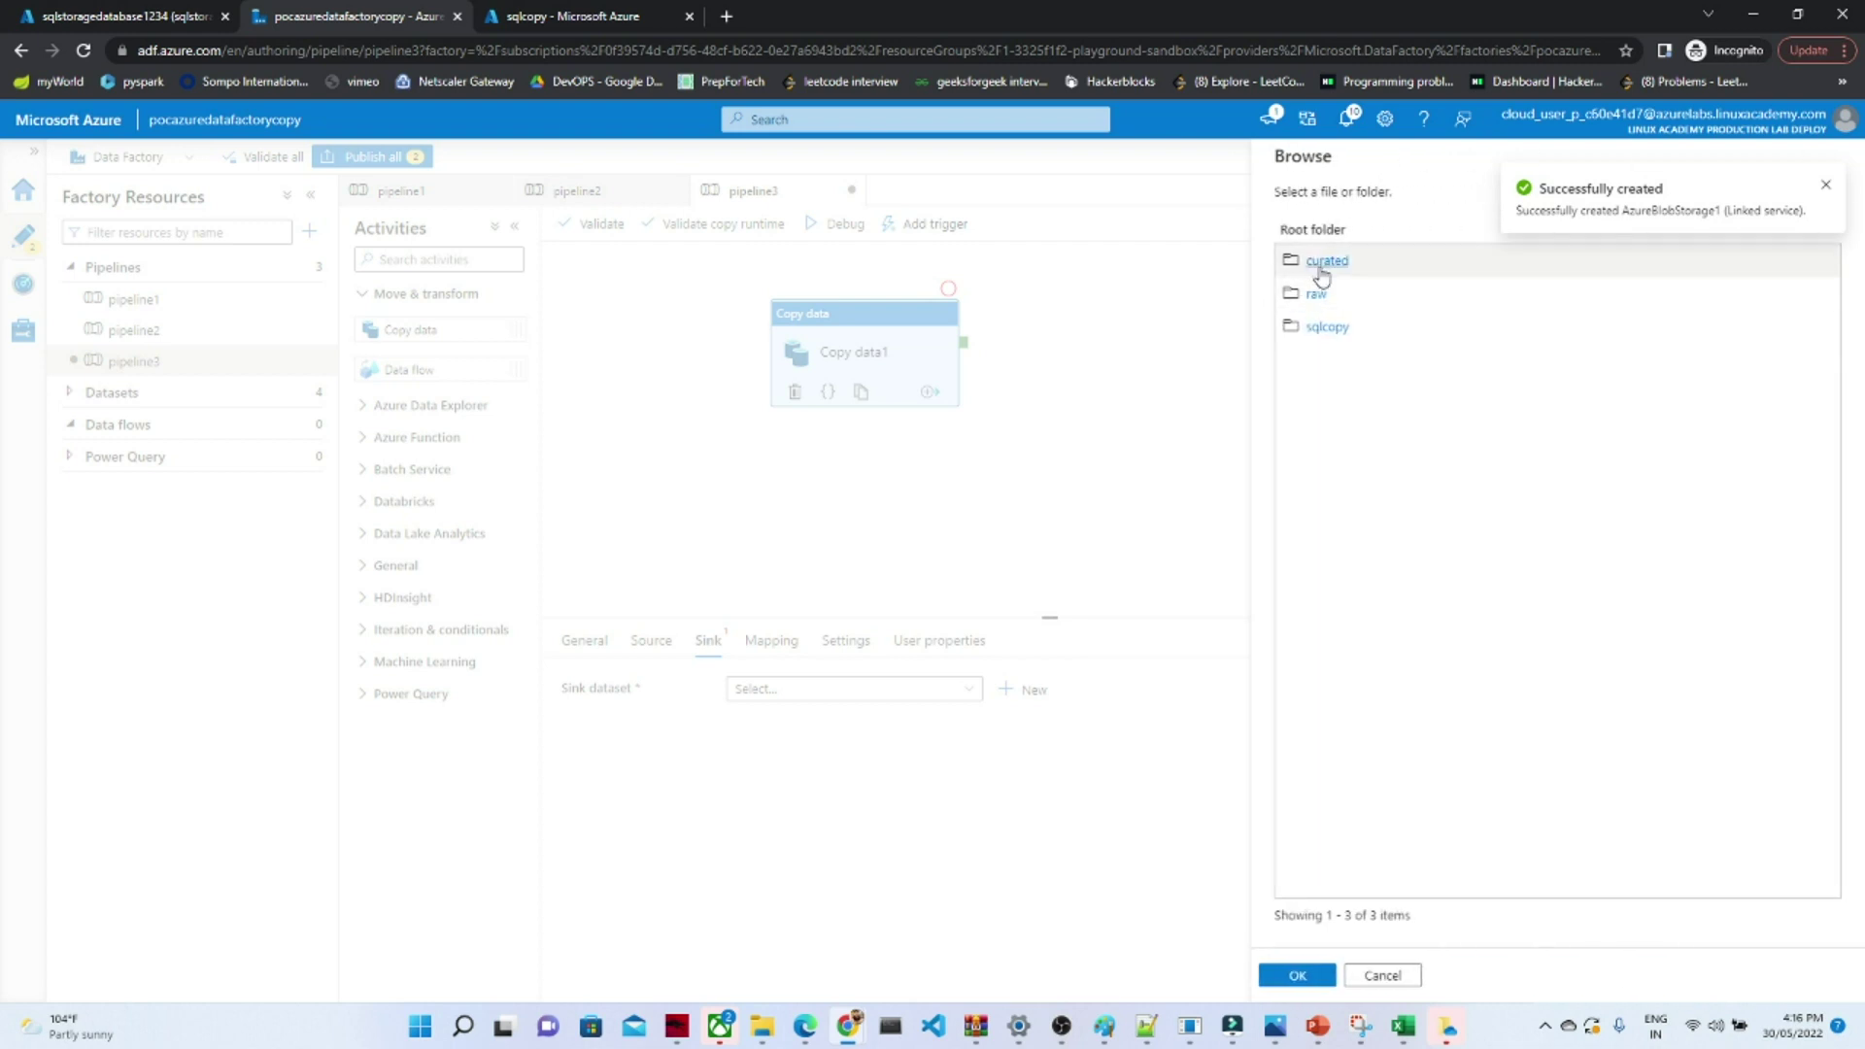
double_click(1326, 328)
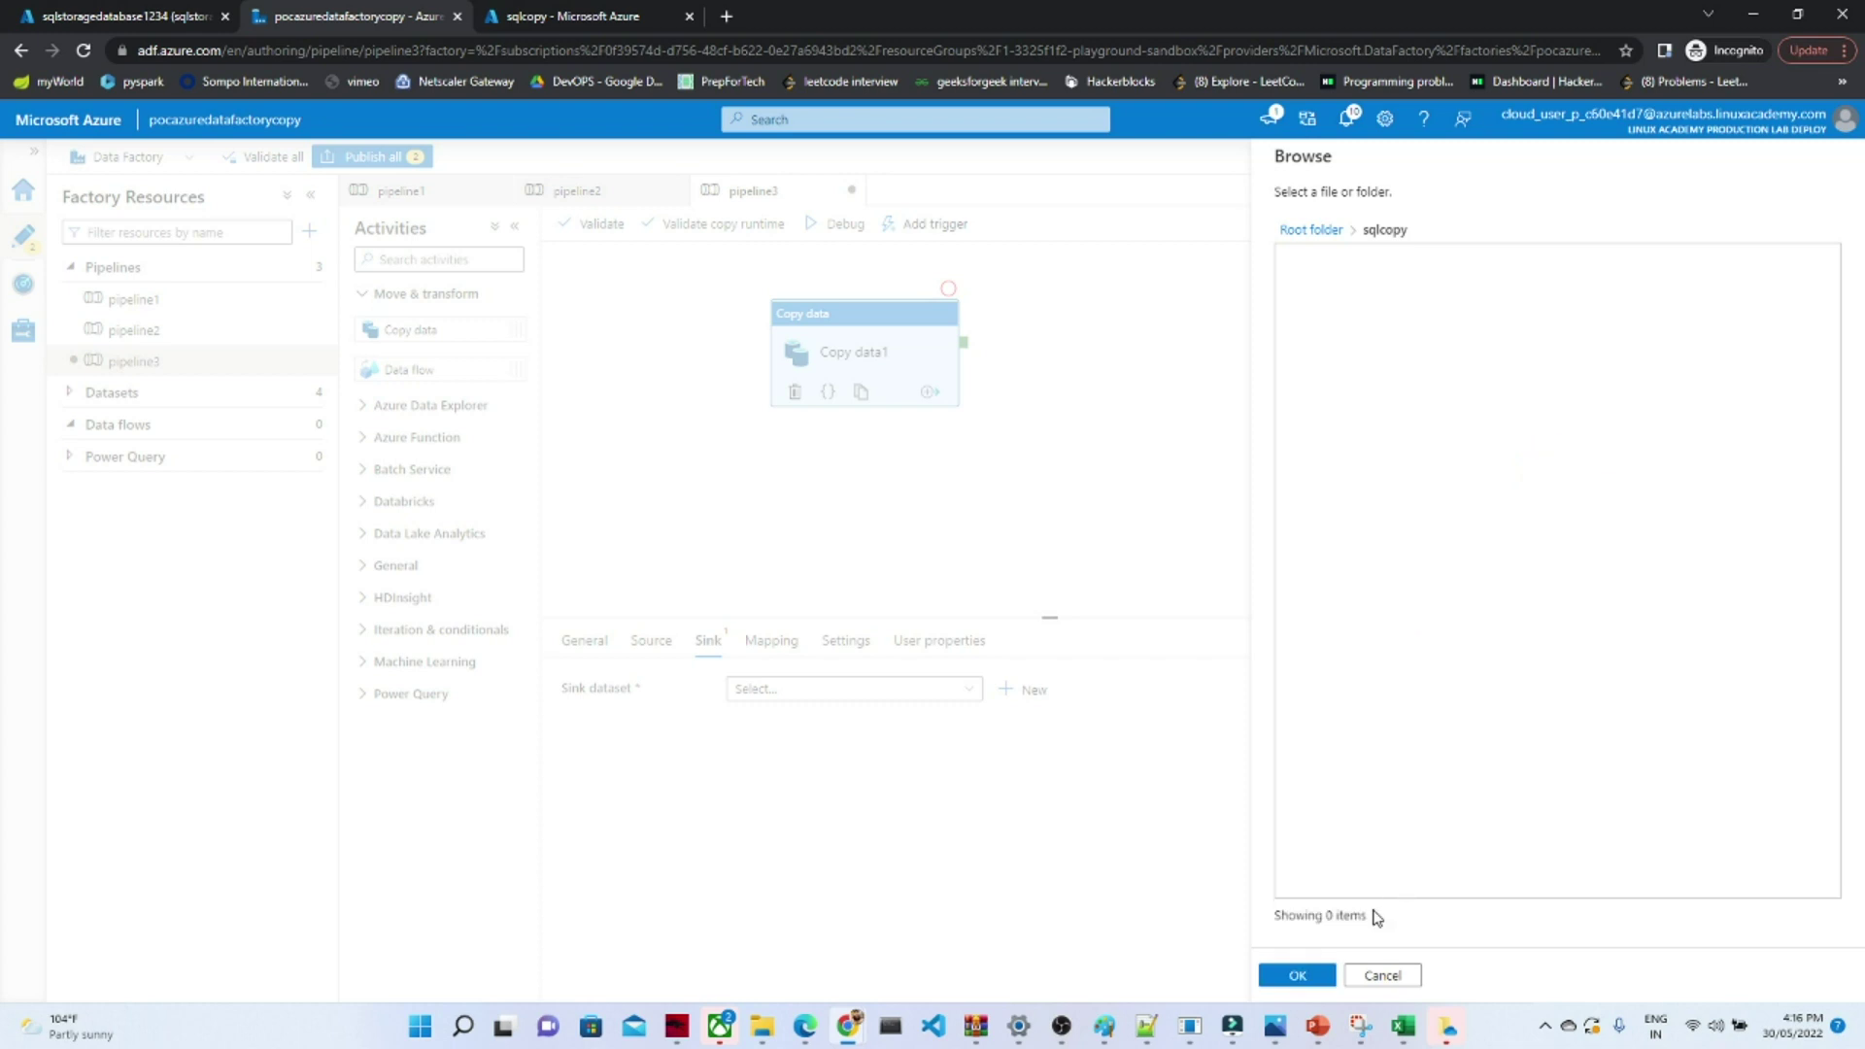
left_click(1310, 976)
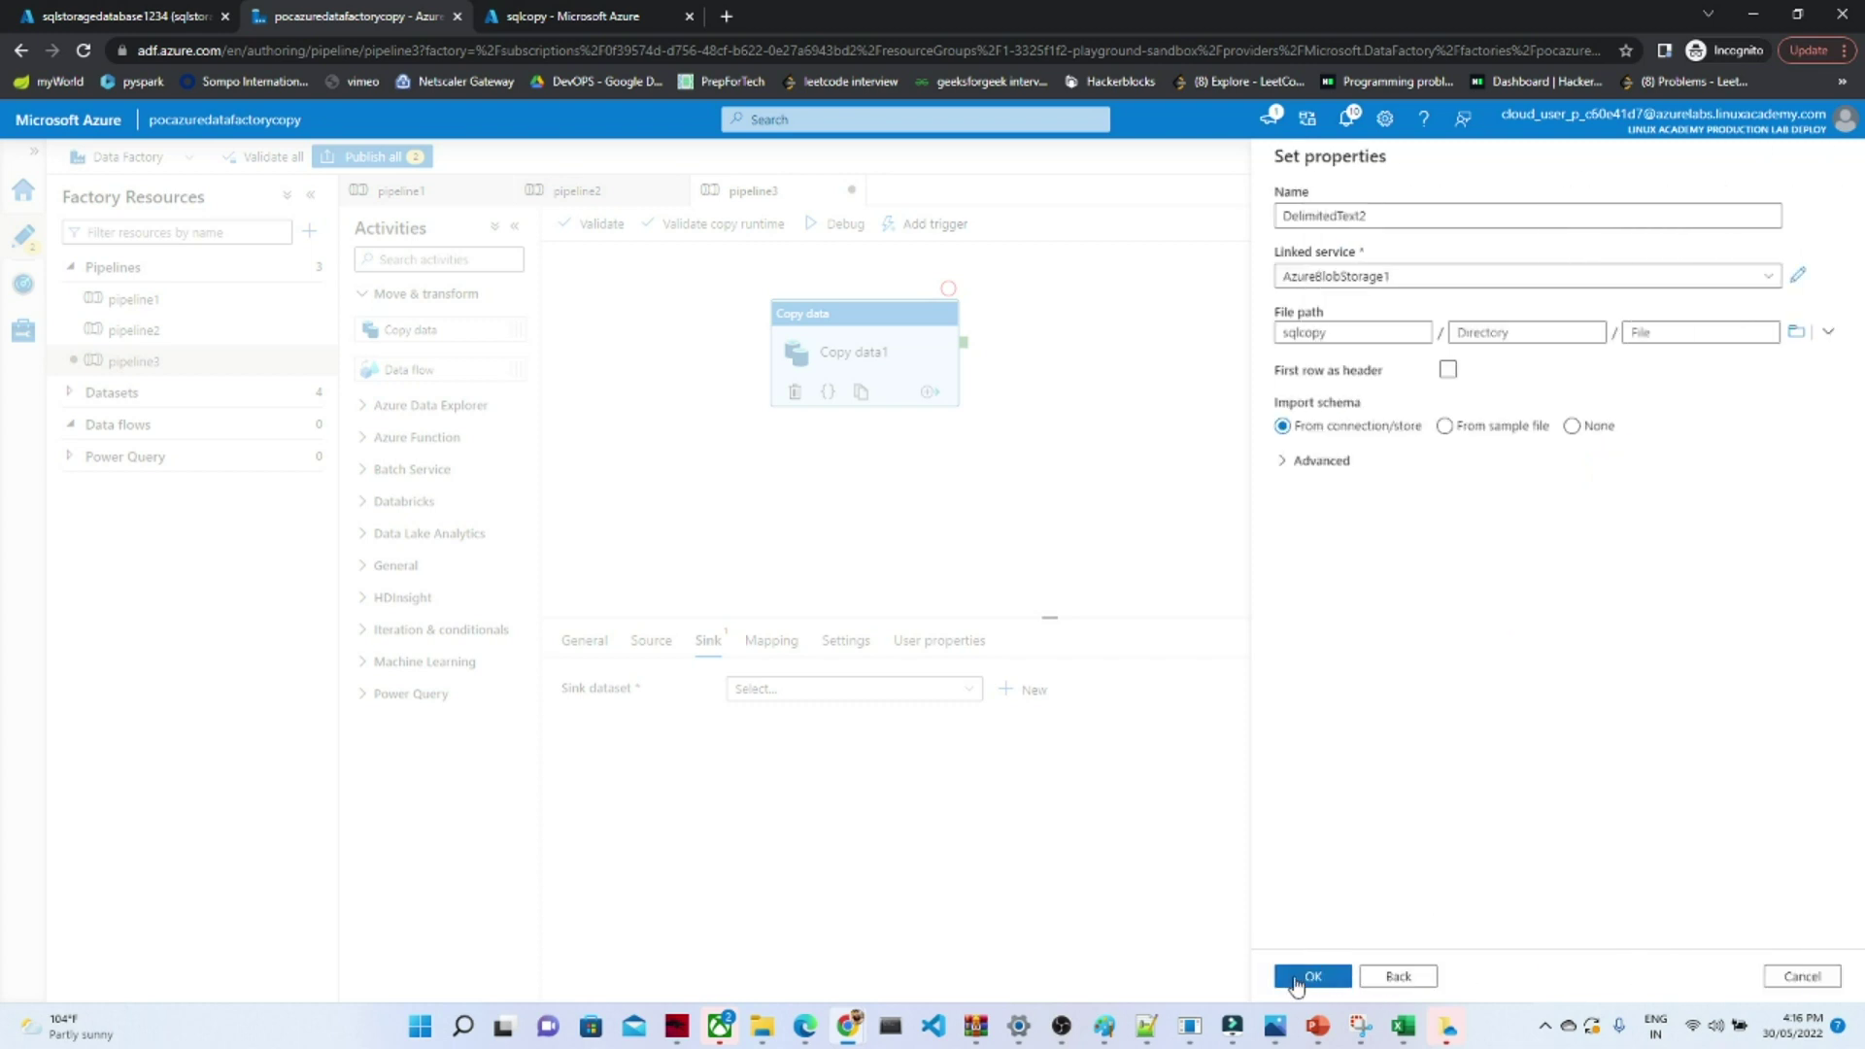
left_click(1300, 978)
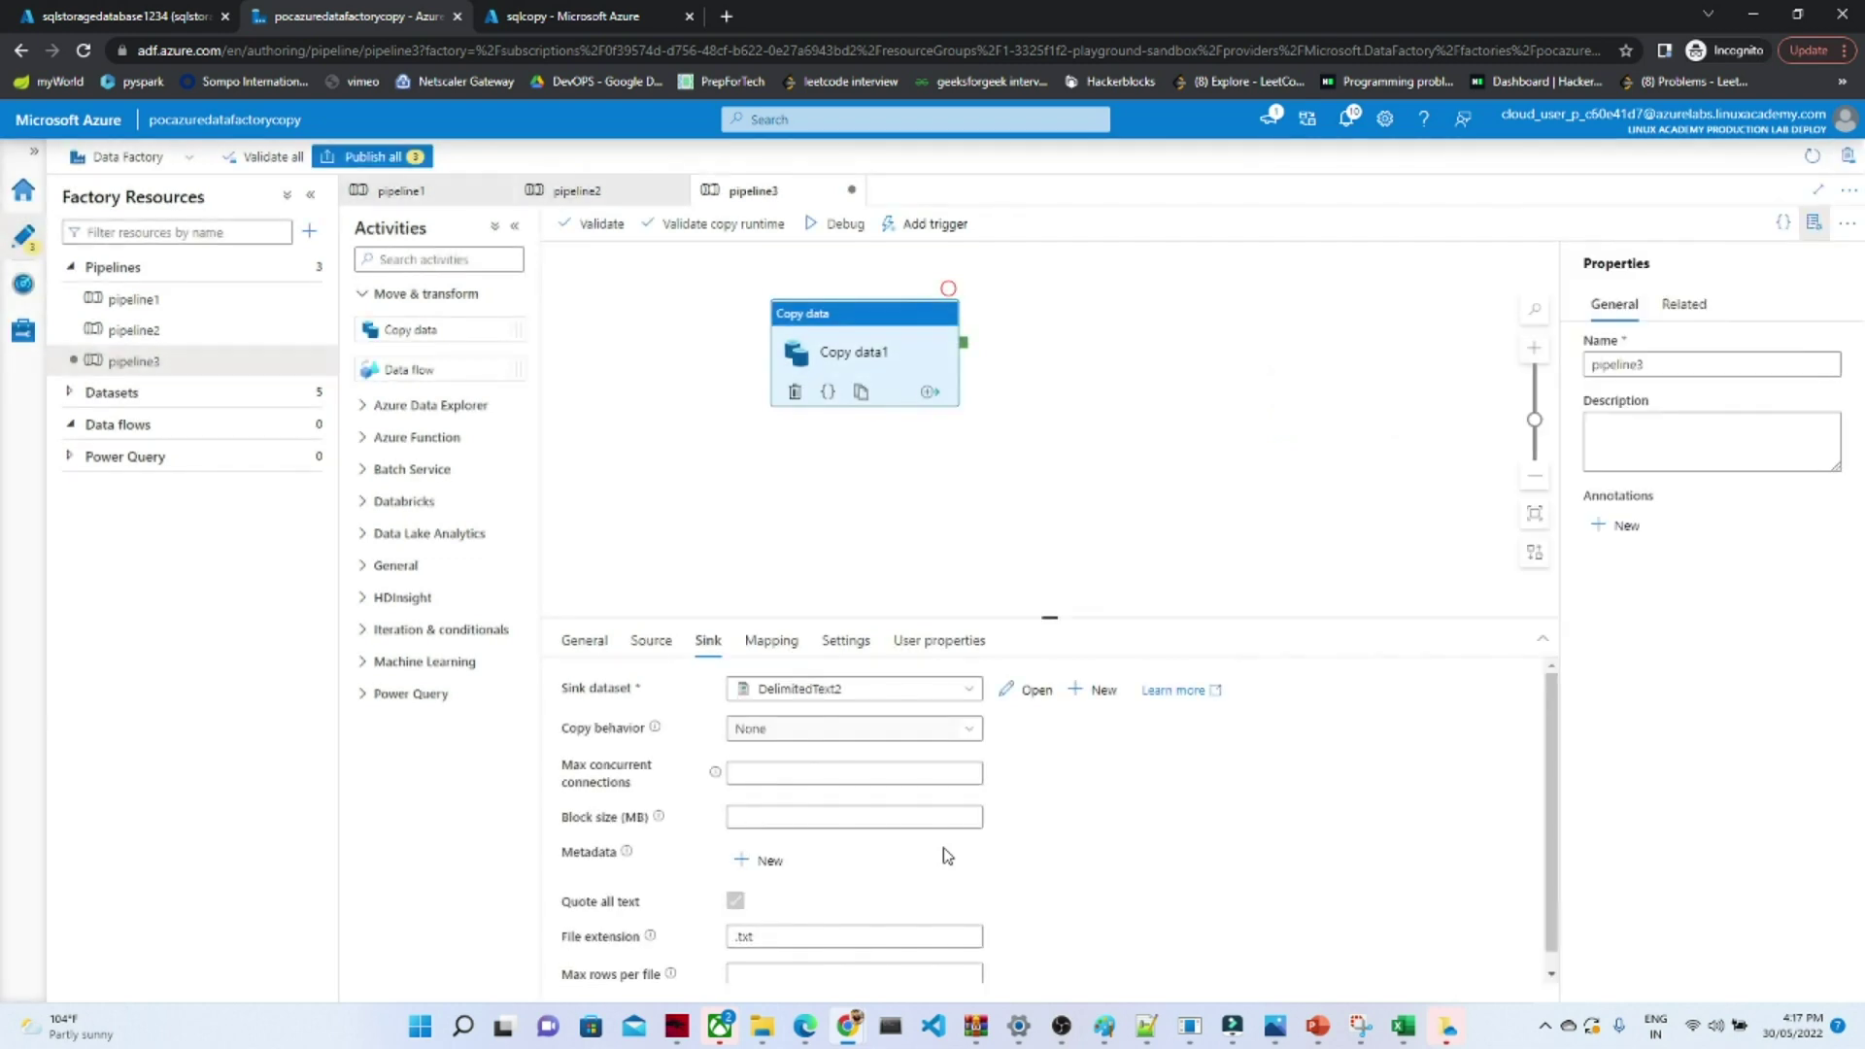
left_click(657, 643)
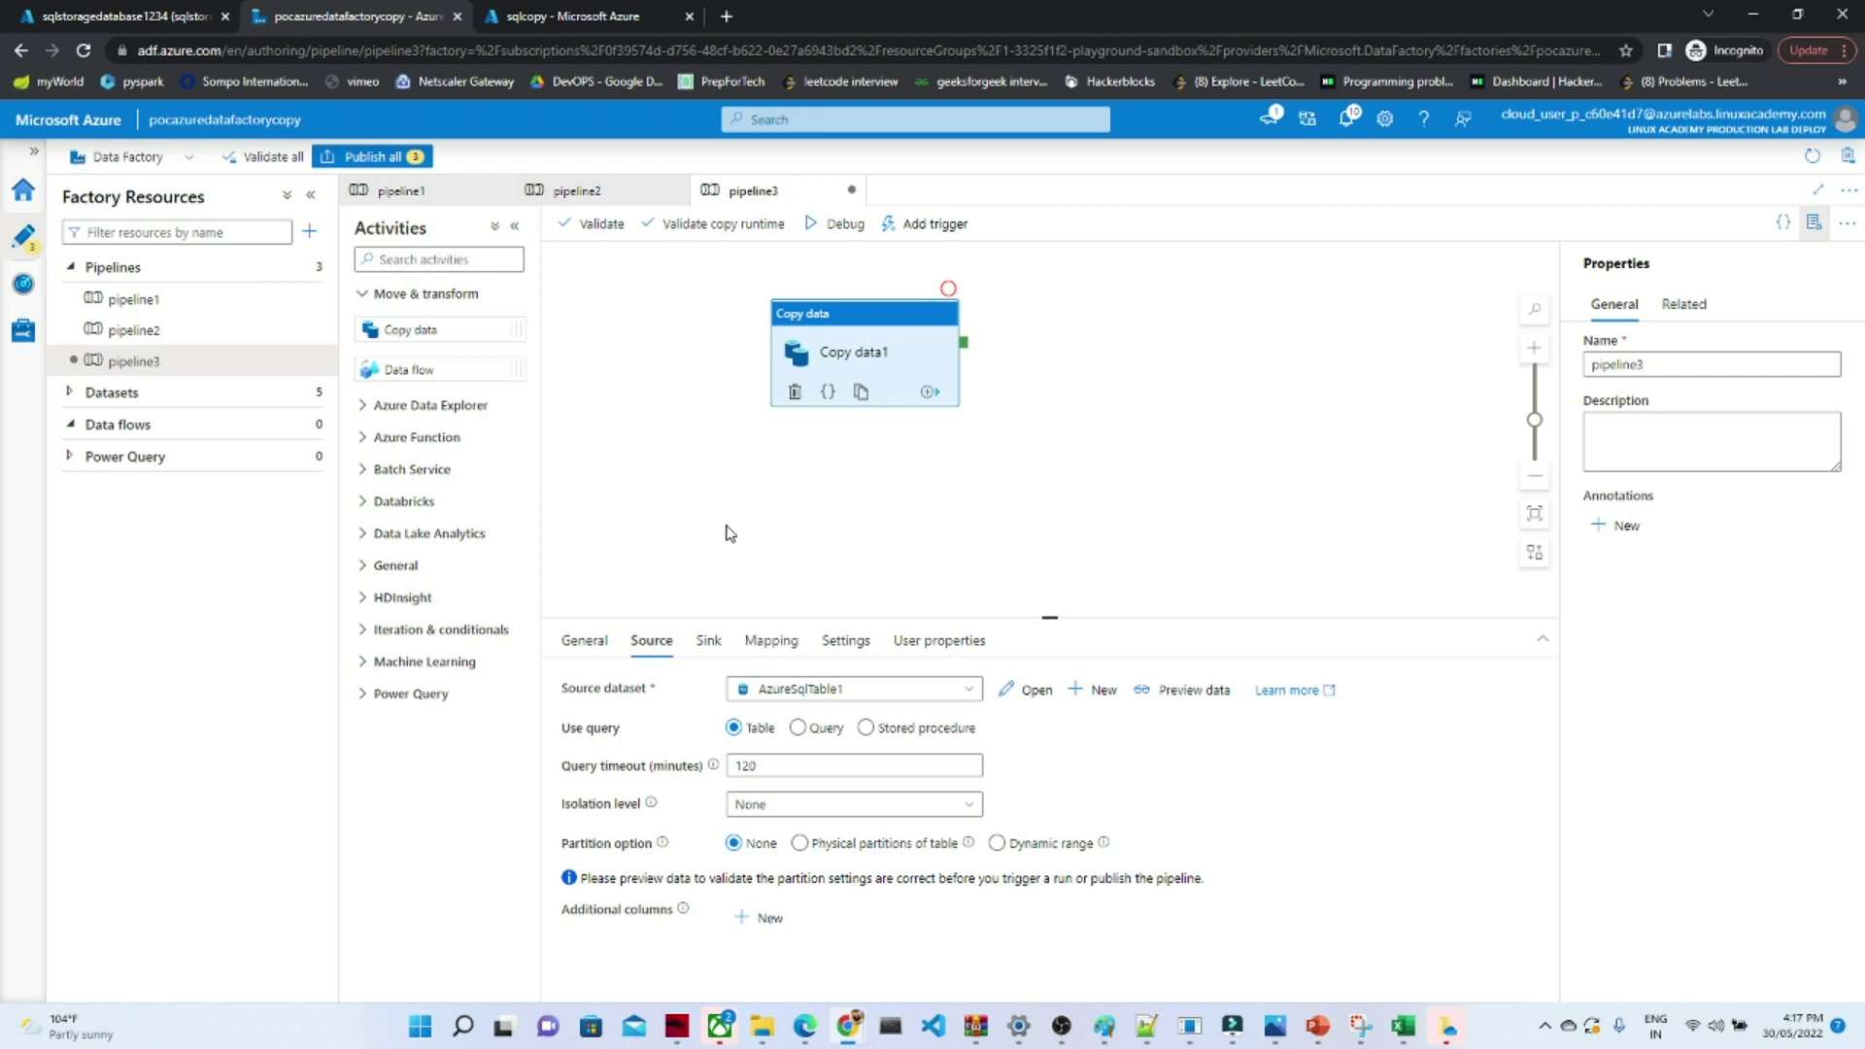
- Publish the three pending changes and confirm completion in the notifications
left_click(369, 159)
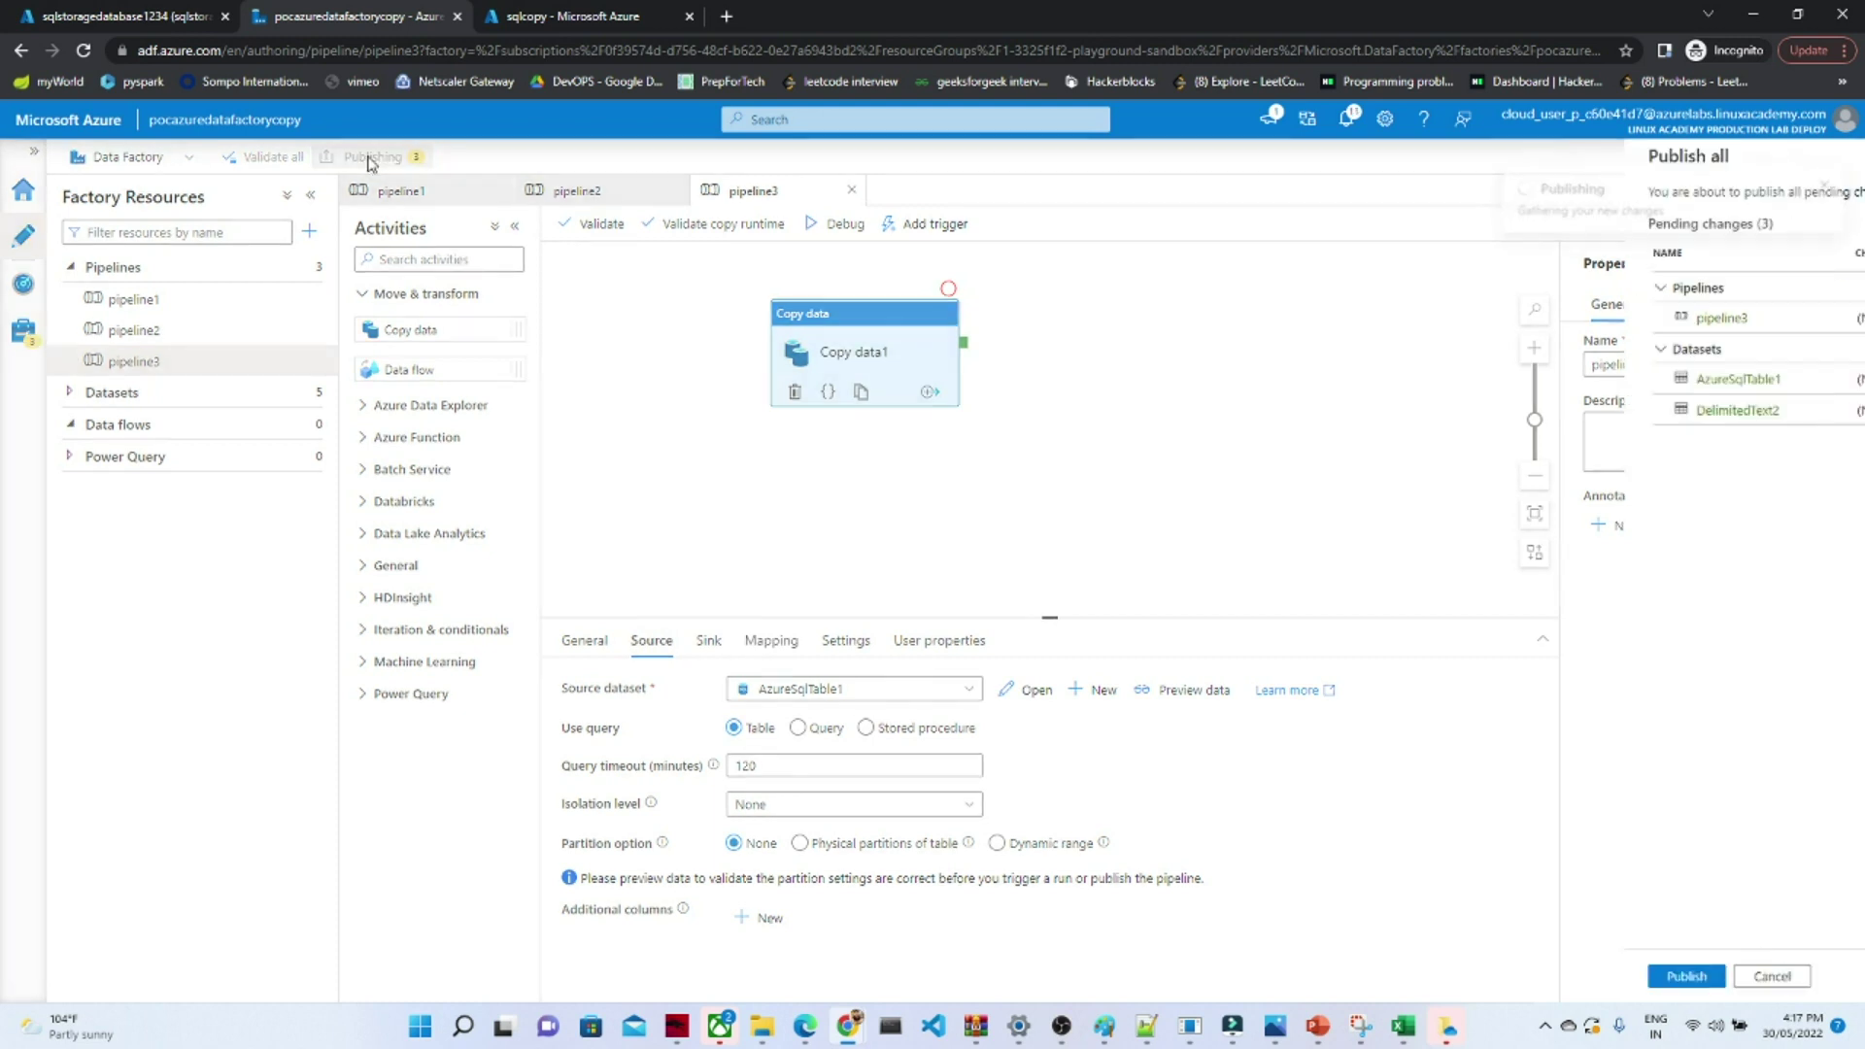
left_click(1293, 977)
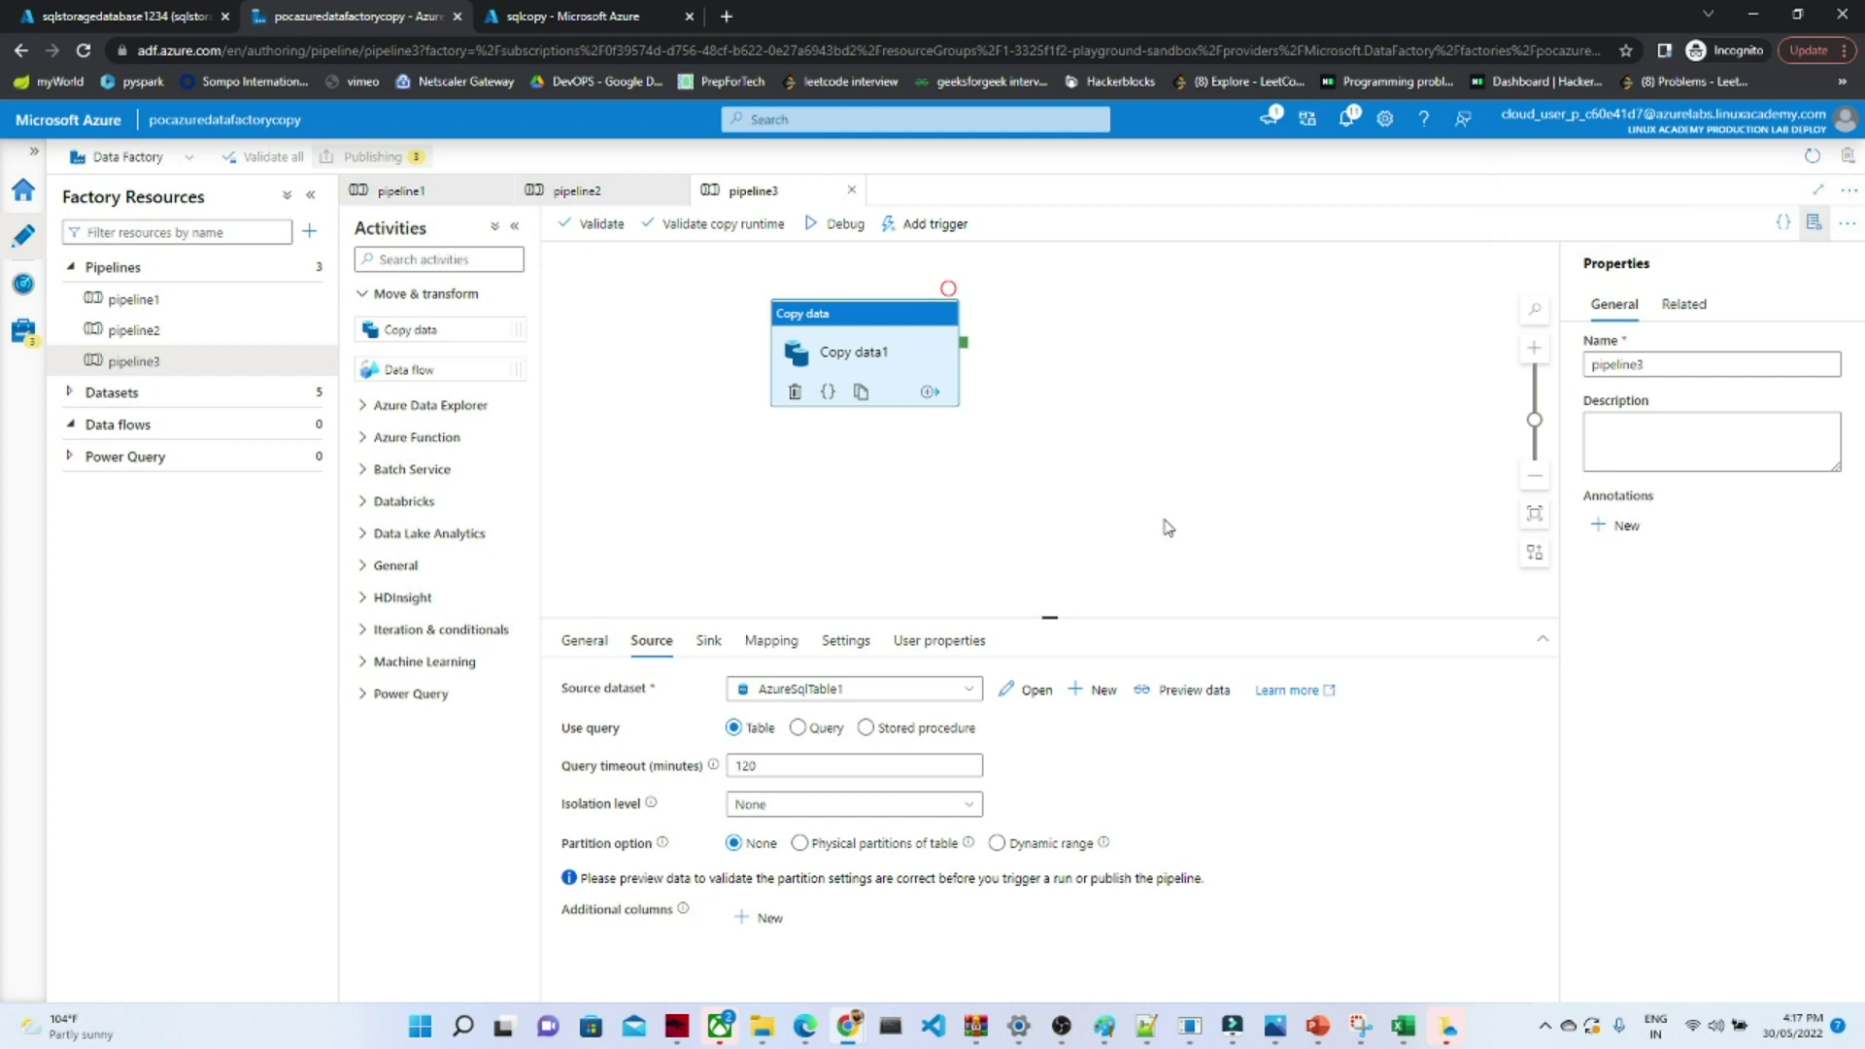
left_click(1347, 118)
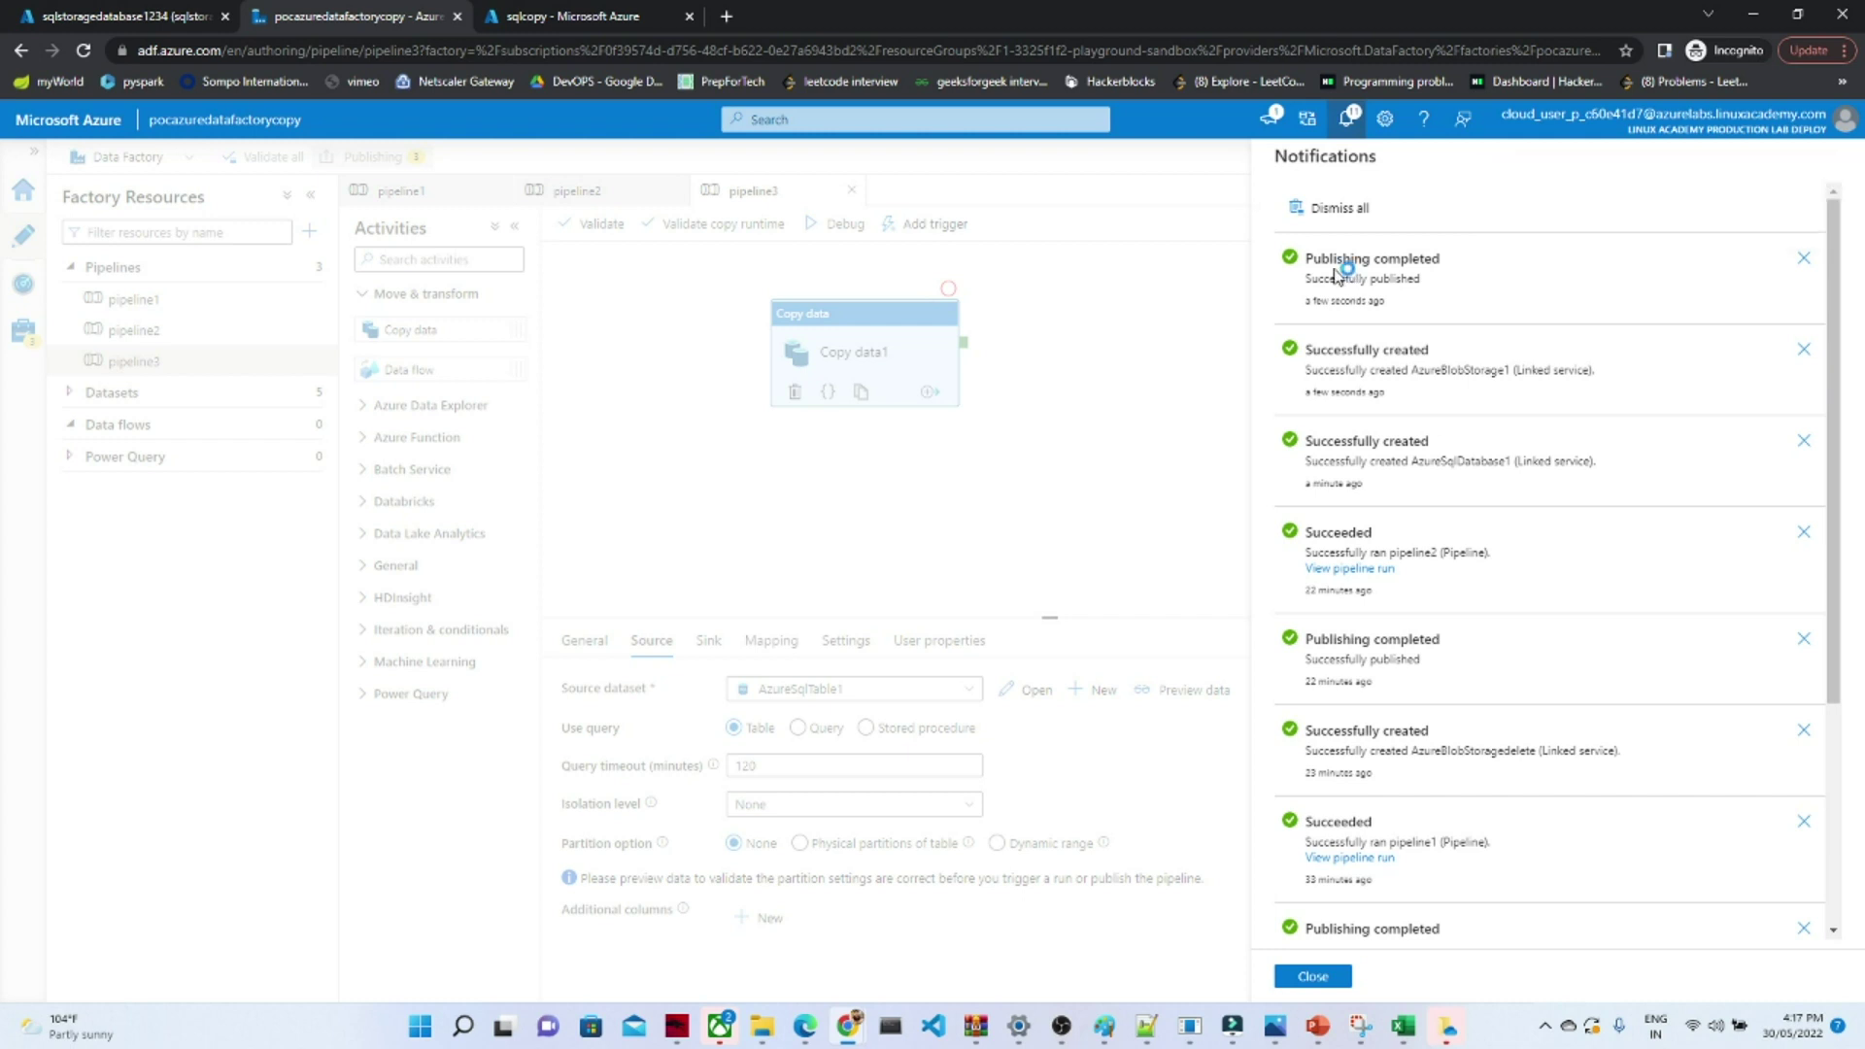
- Trigger pipeline3 now and confirm in notifications that the run succeeded
left_click(1347, 118)
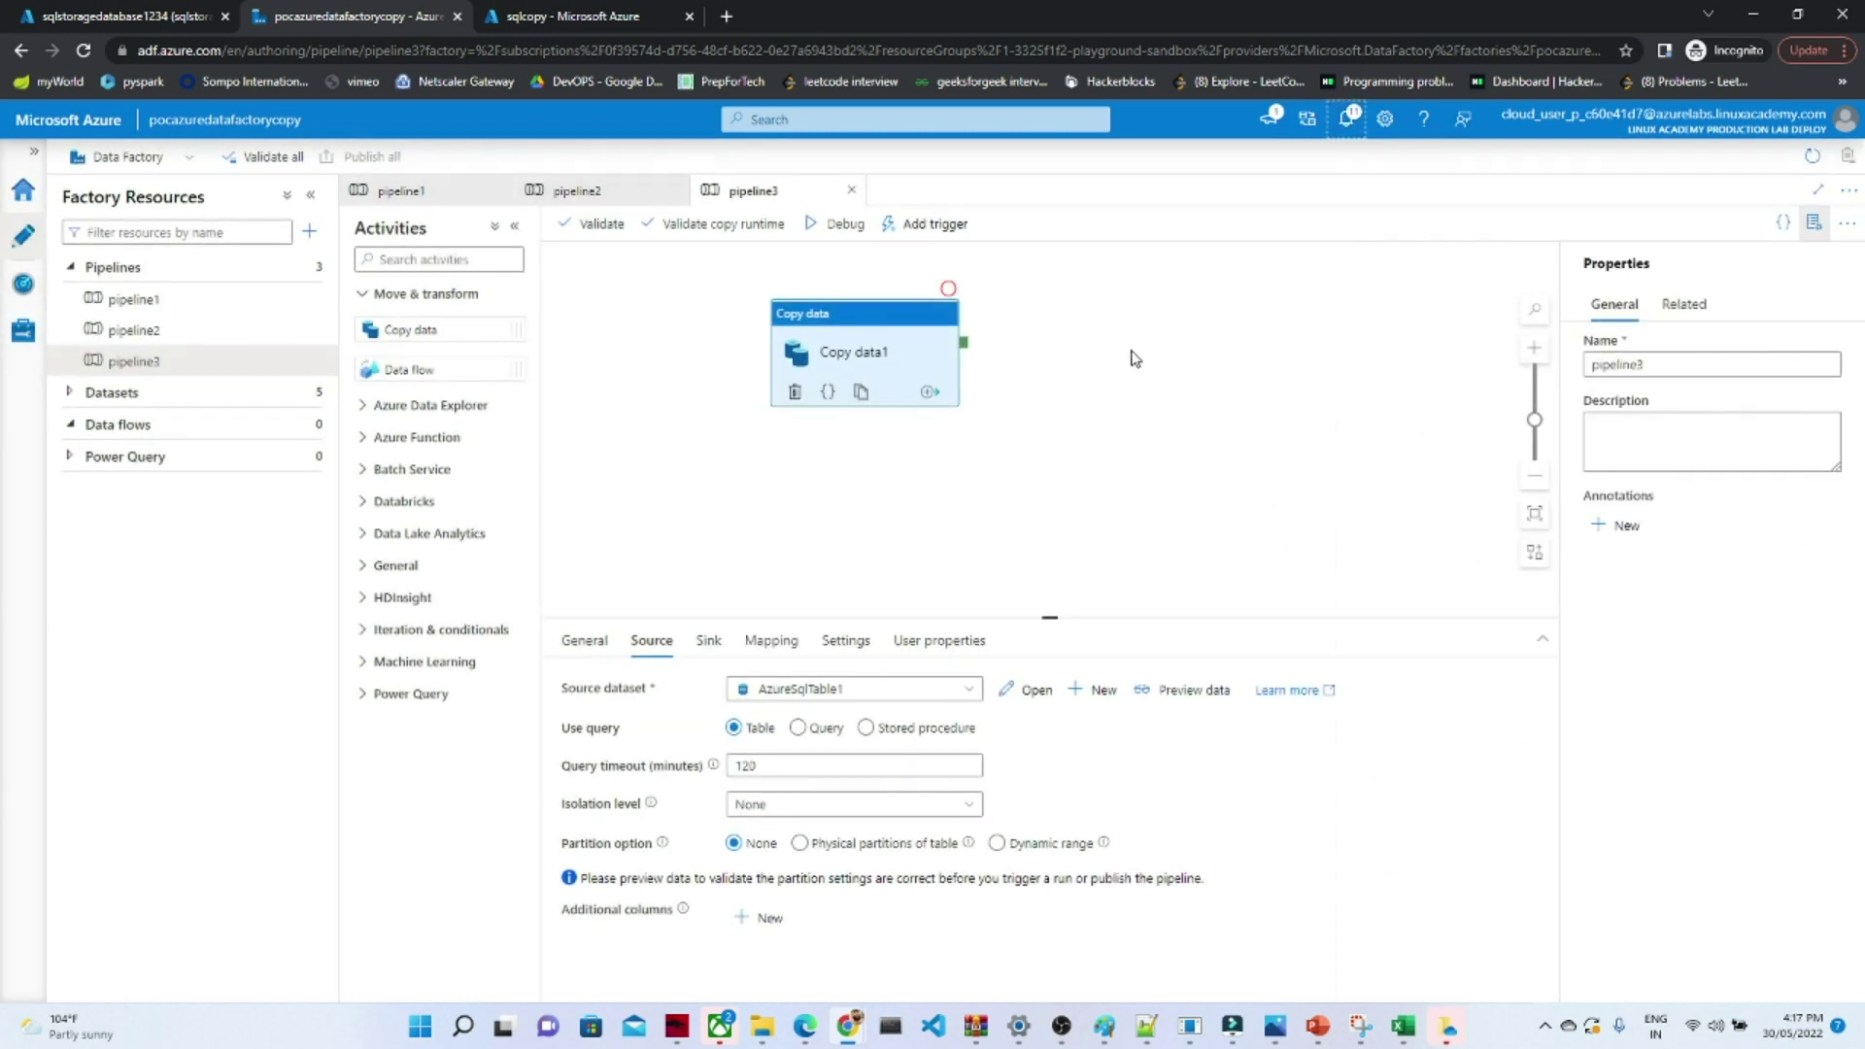
left_click(927, 225)
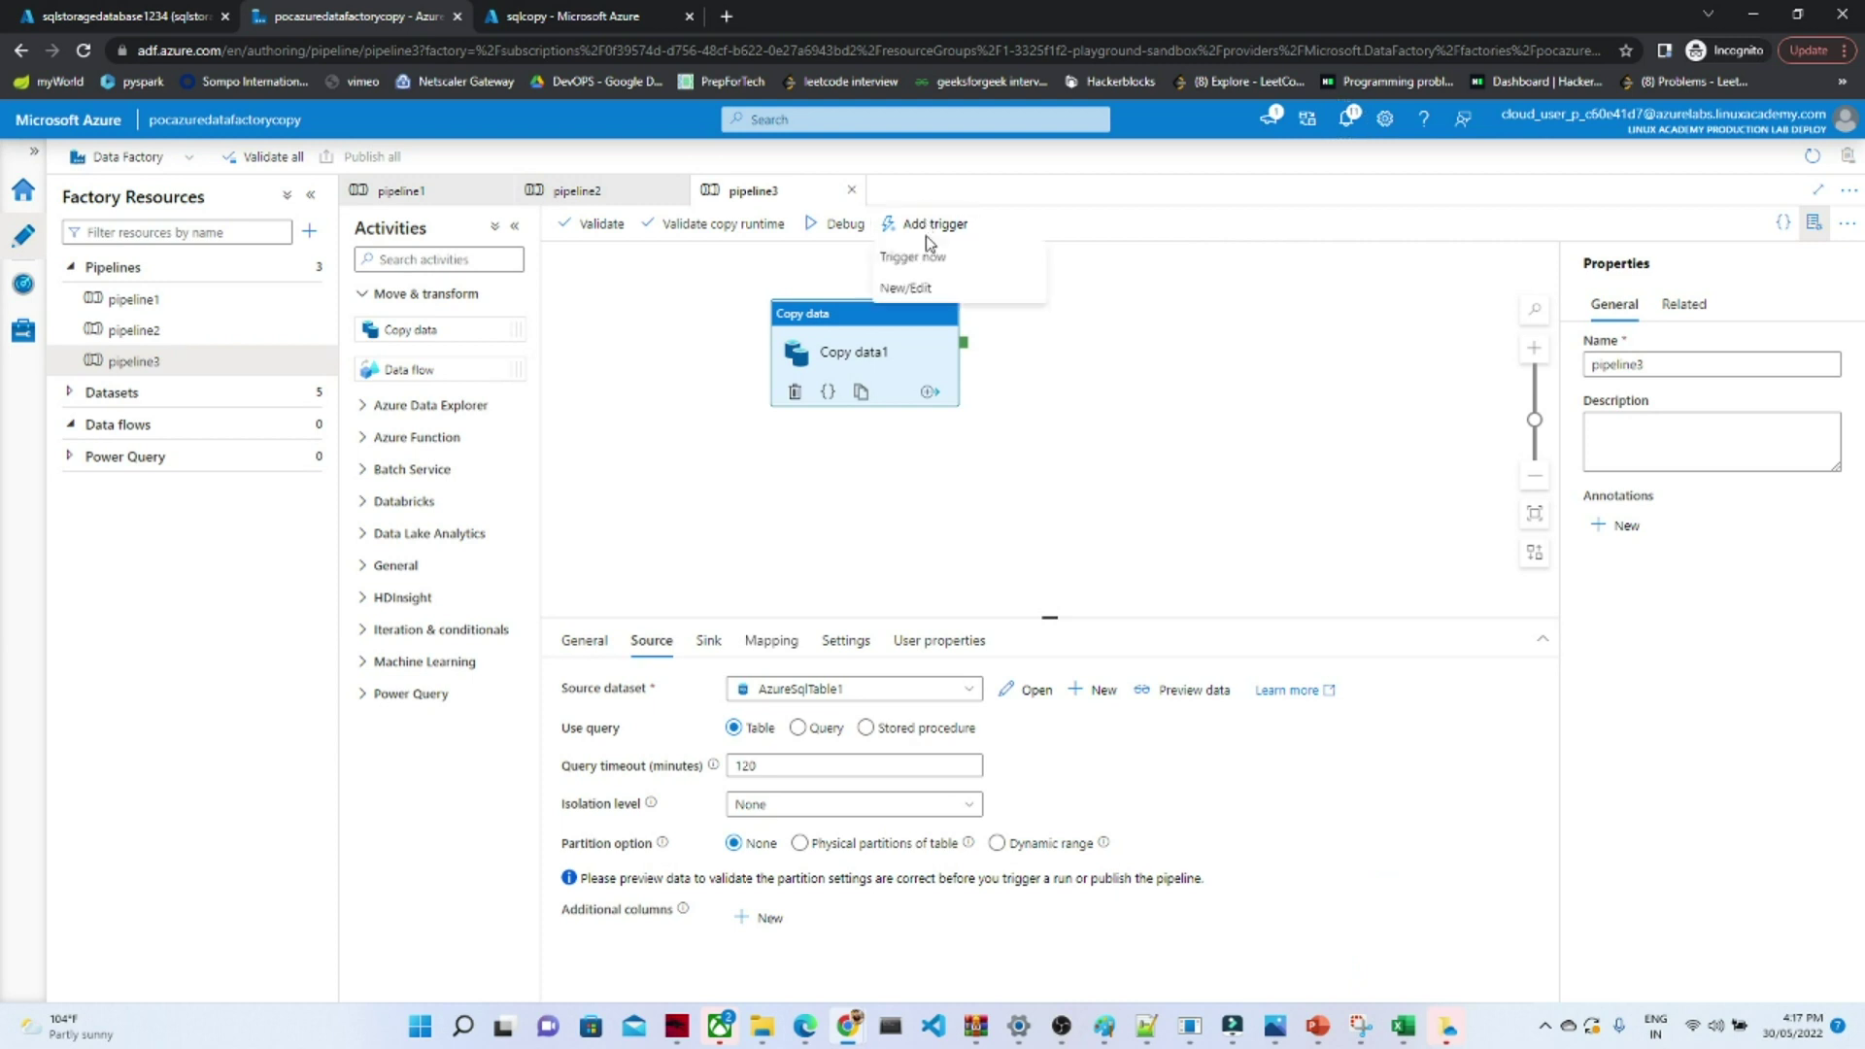
left_click(910, 255)
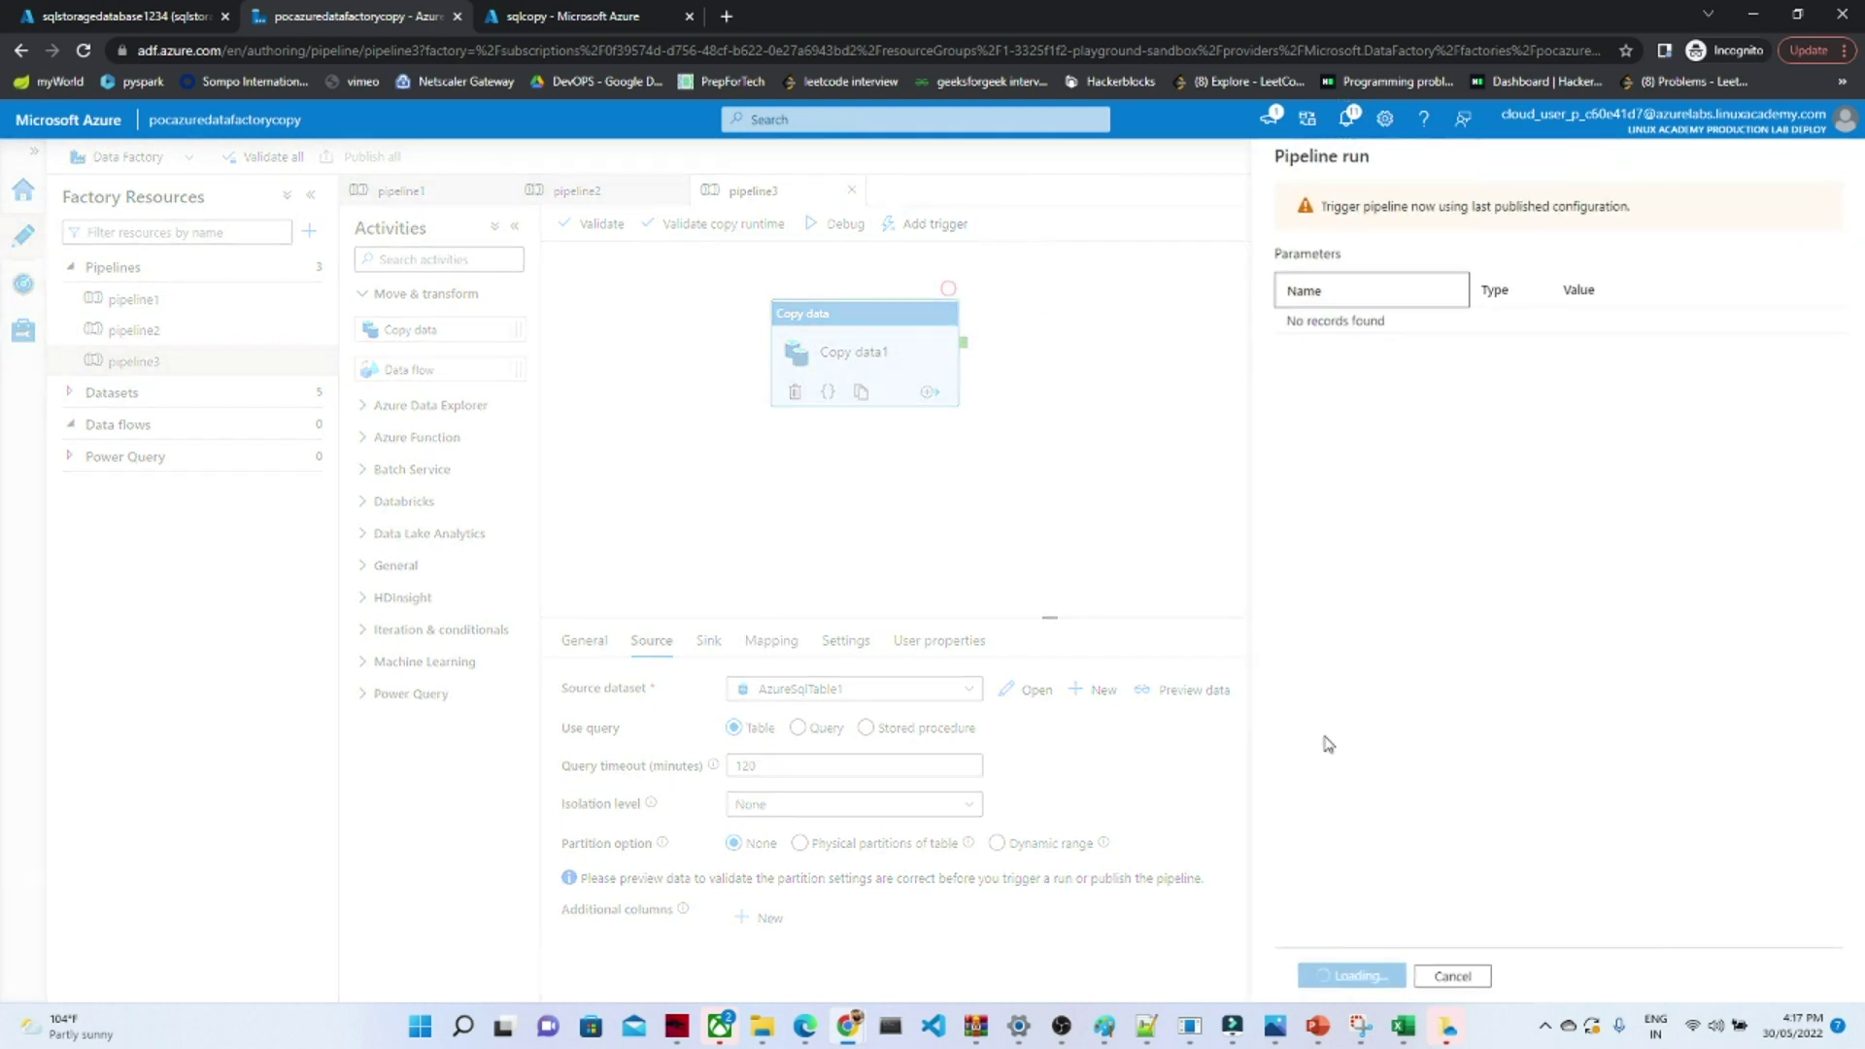
left_click(1326, 976)
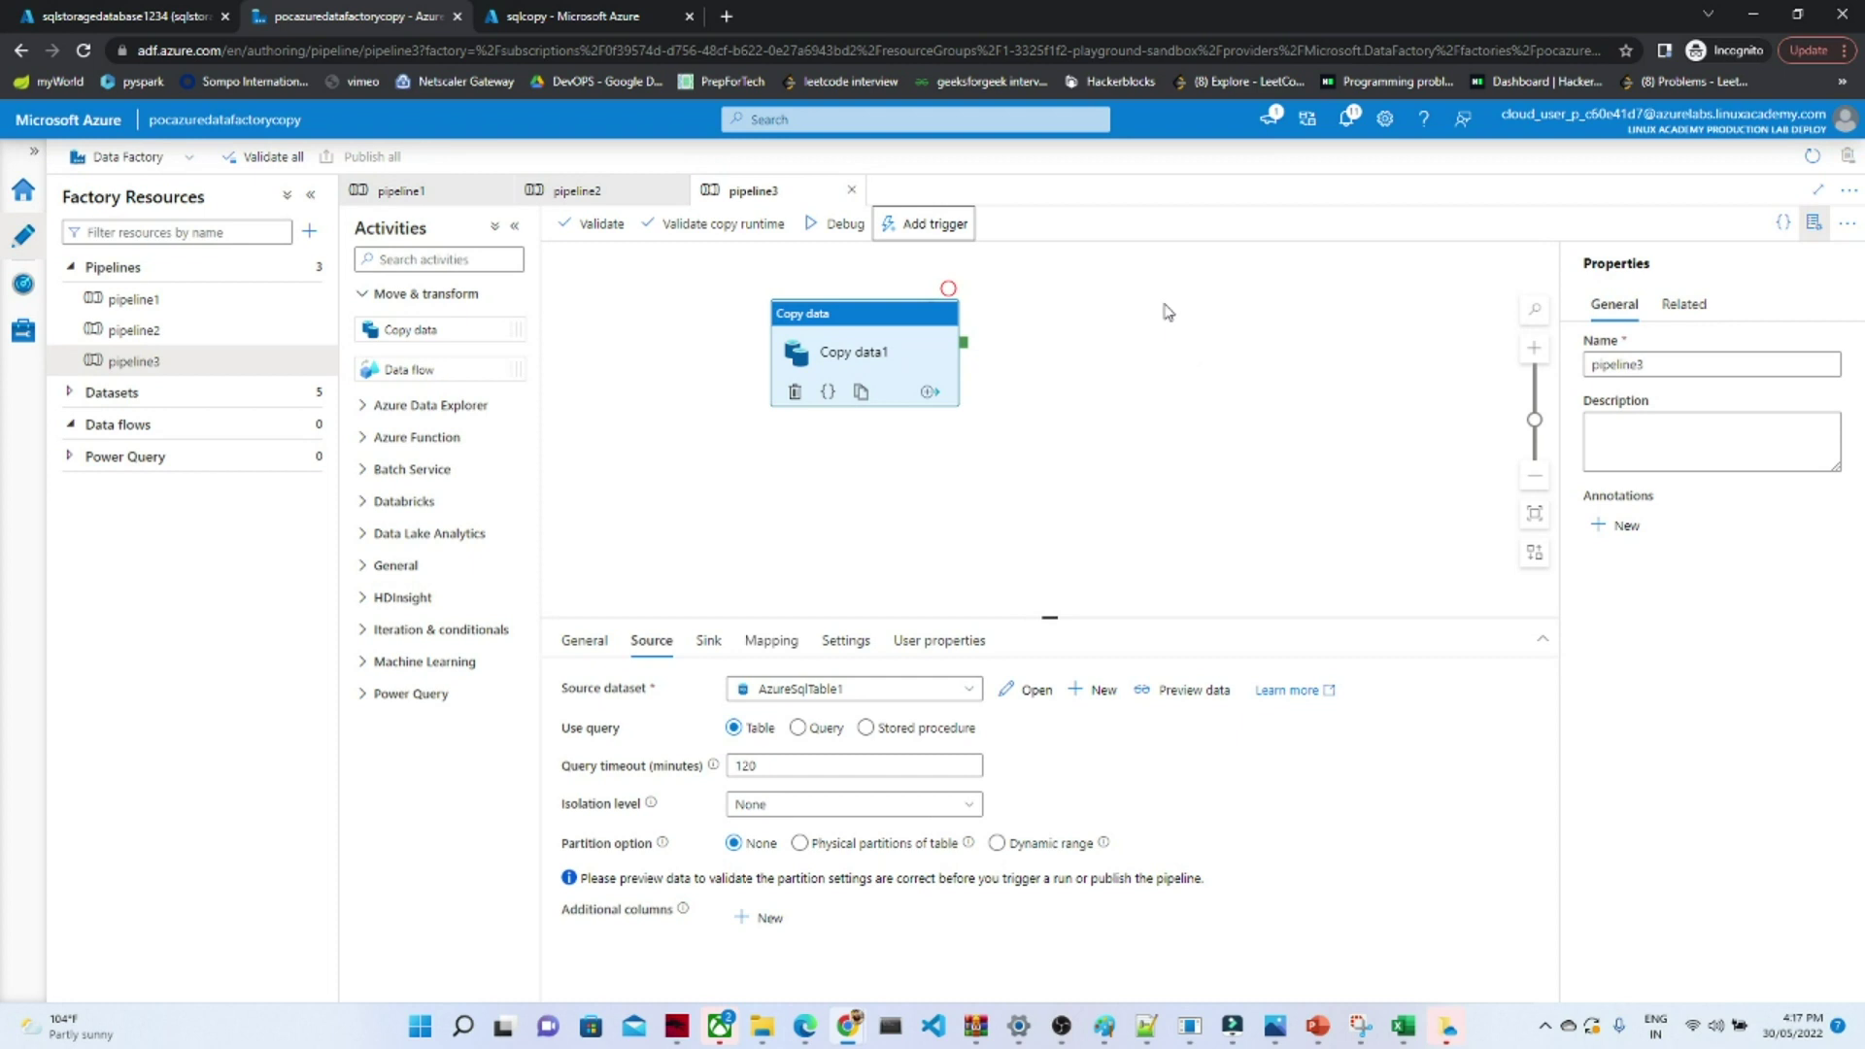
left_click(1347, 136)
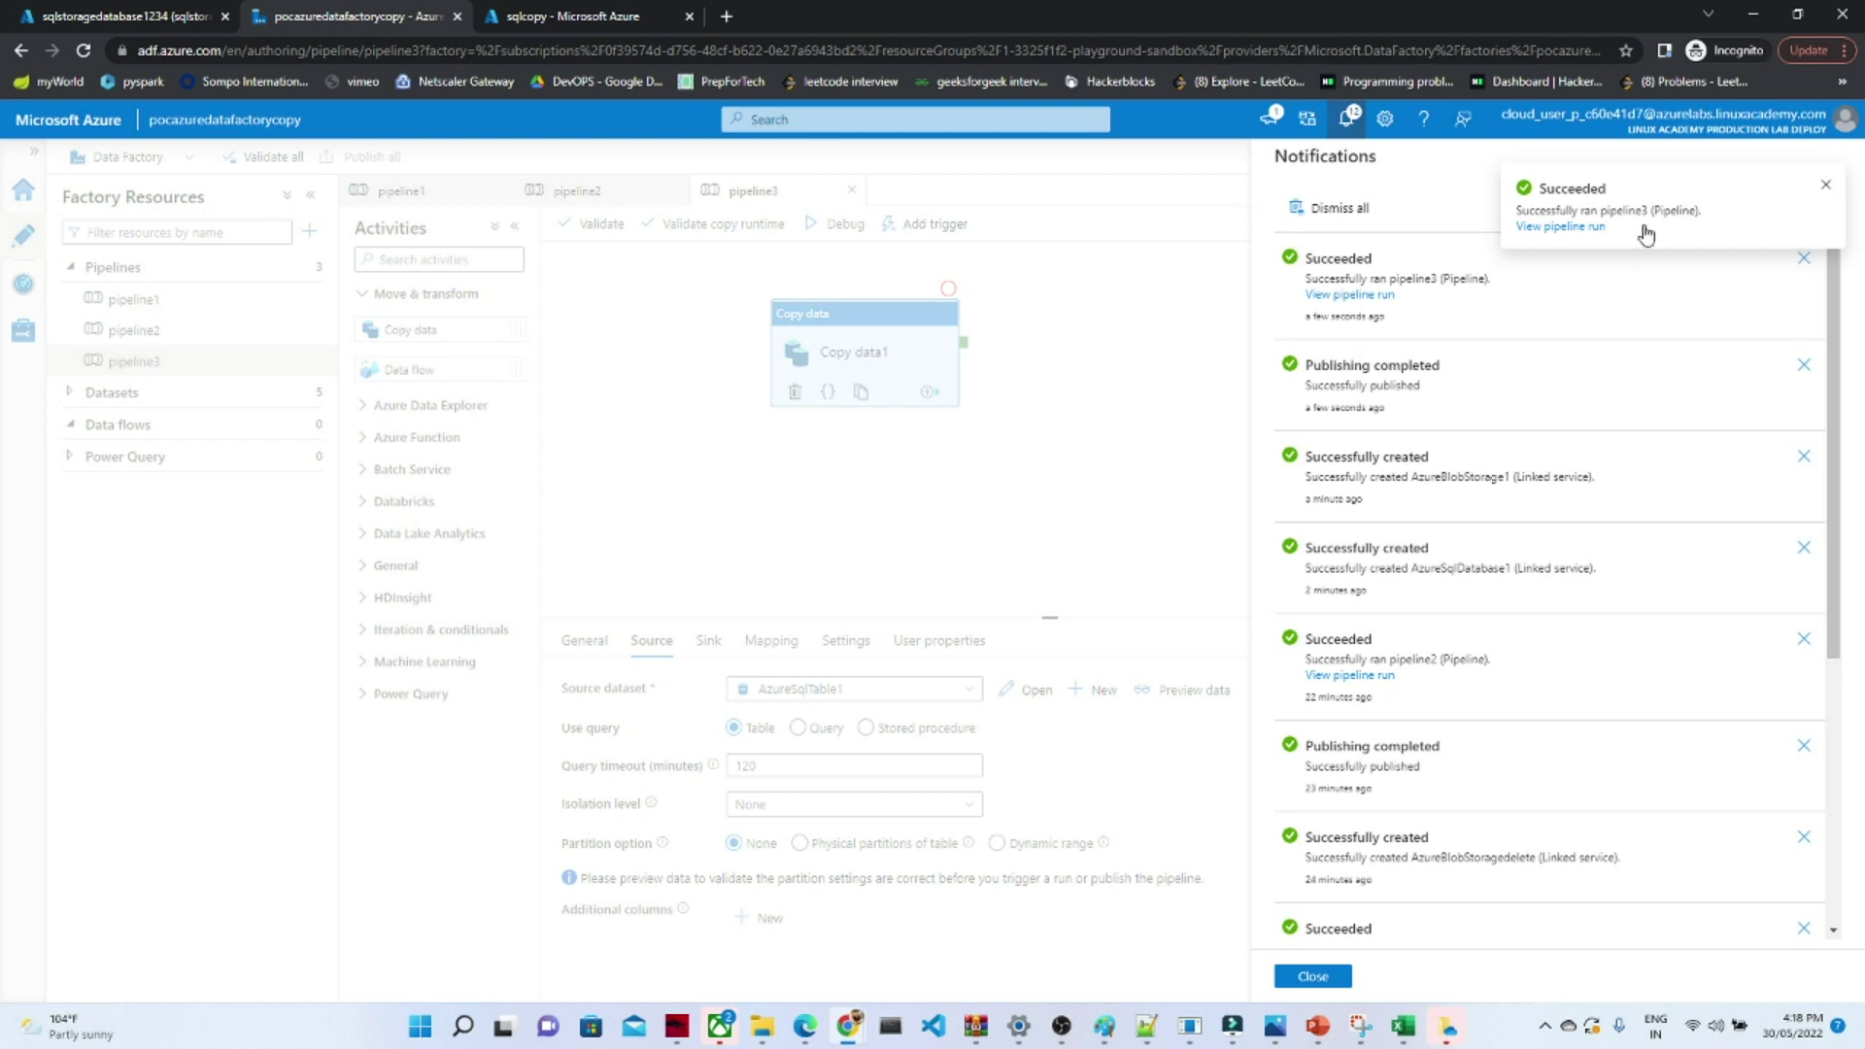
left_click(1828, 188)
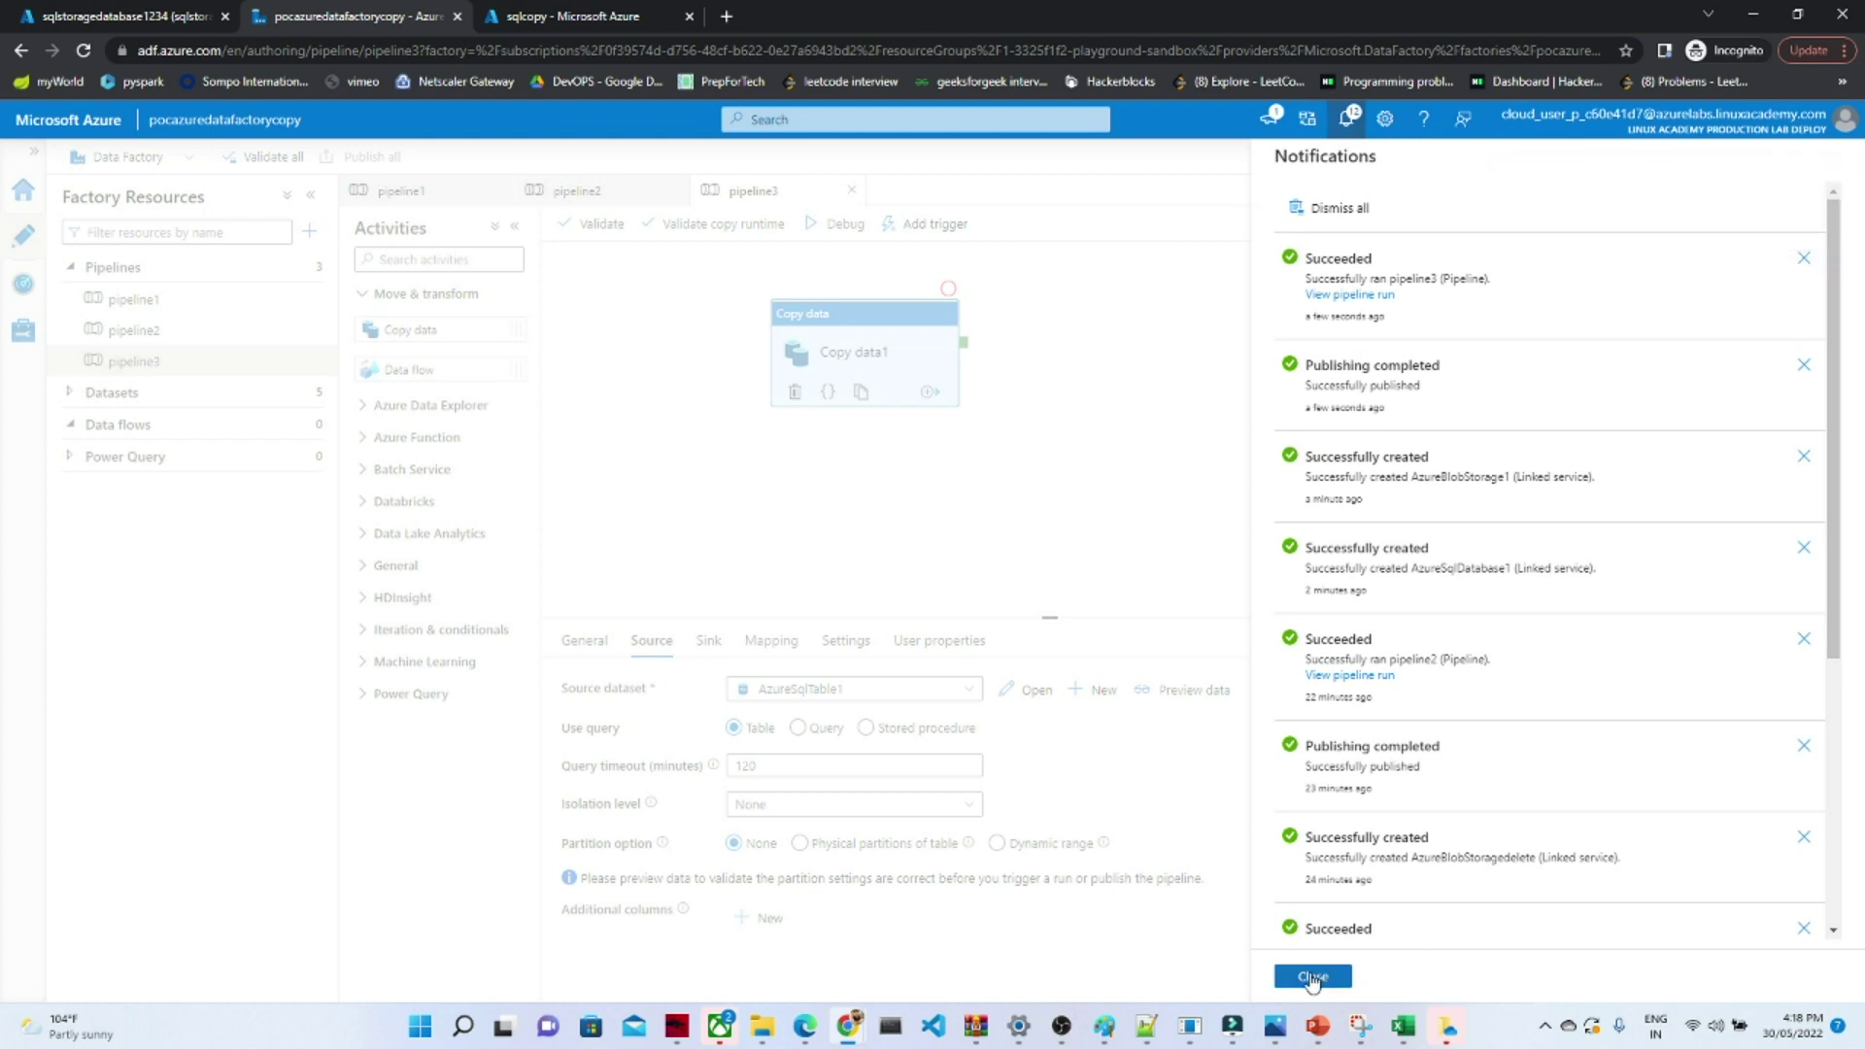
left_click(1313, 975)
- Open SalesLT.Product.txt in the sqlcopy container and download it
left_click(540, 14)
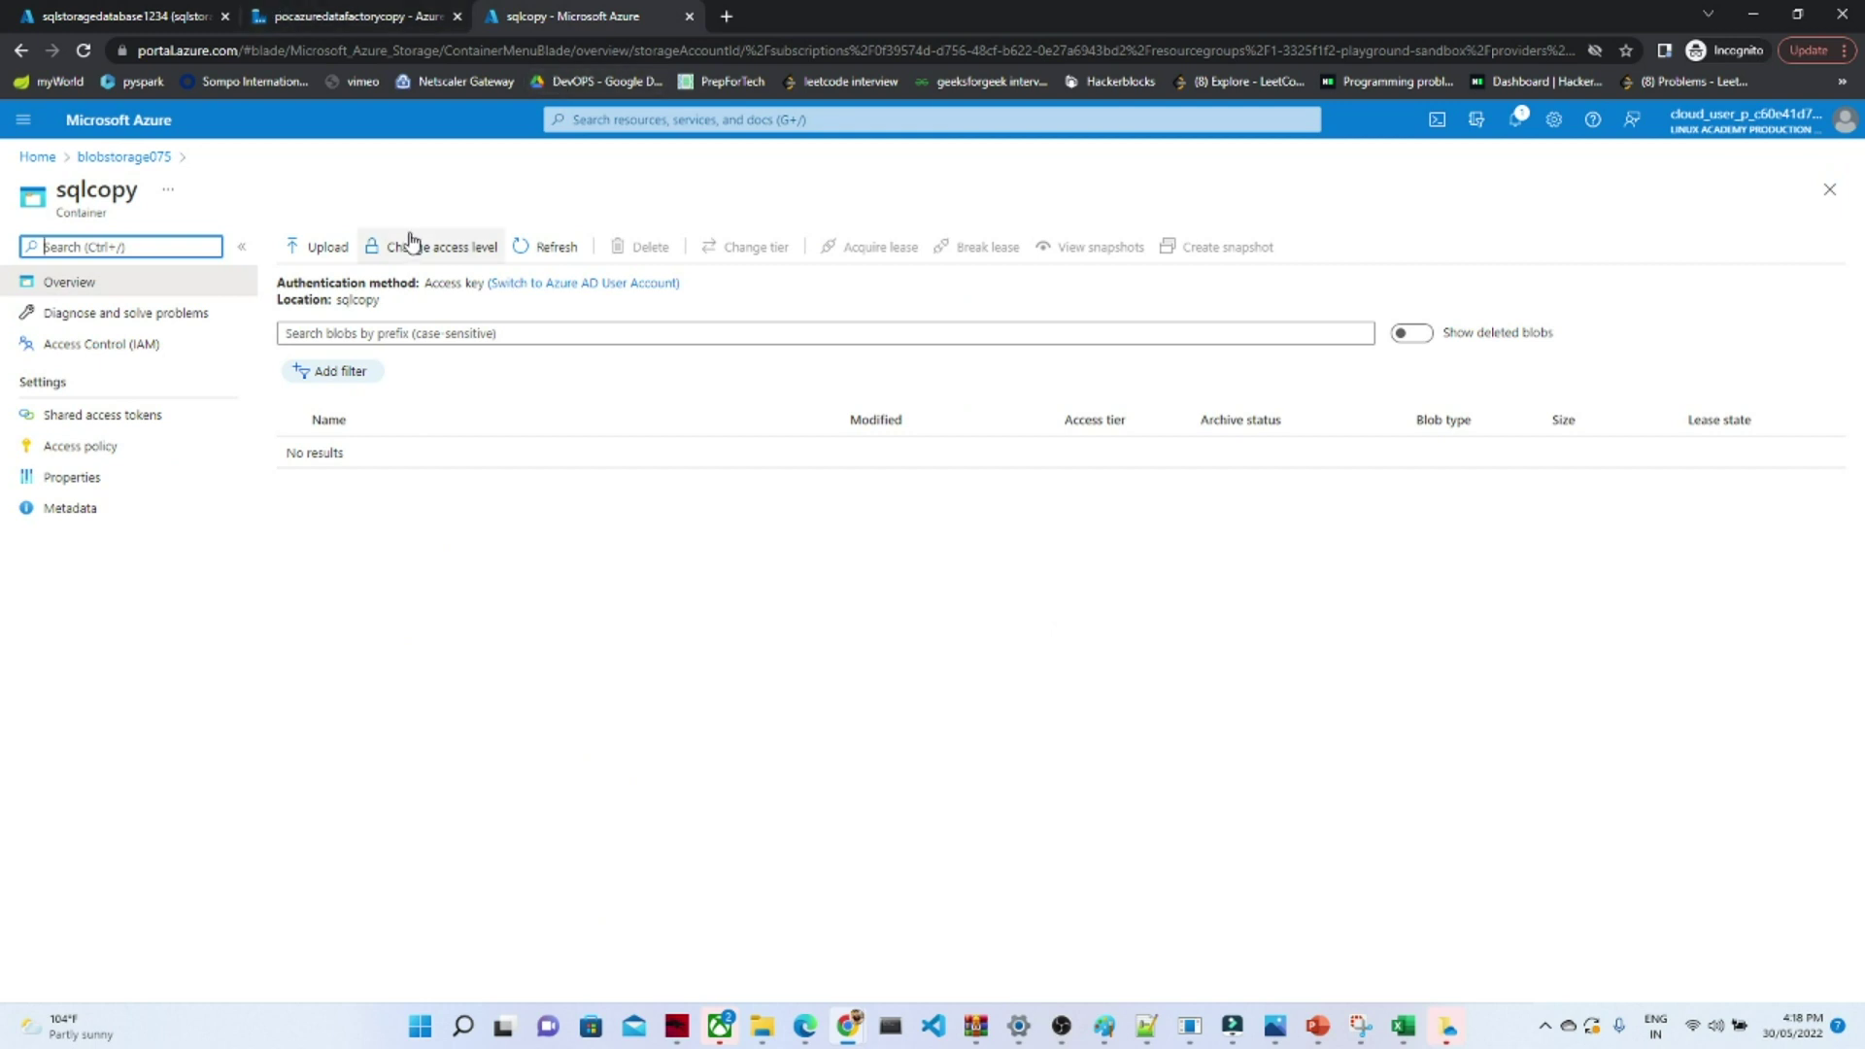
left_click(119, 158)
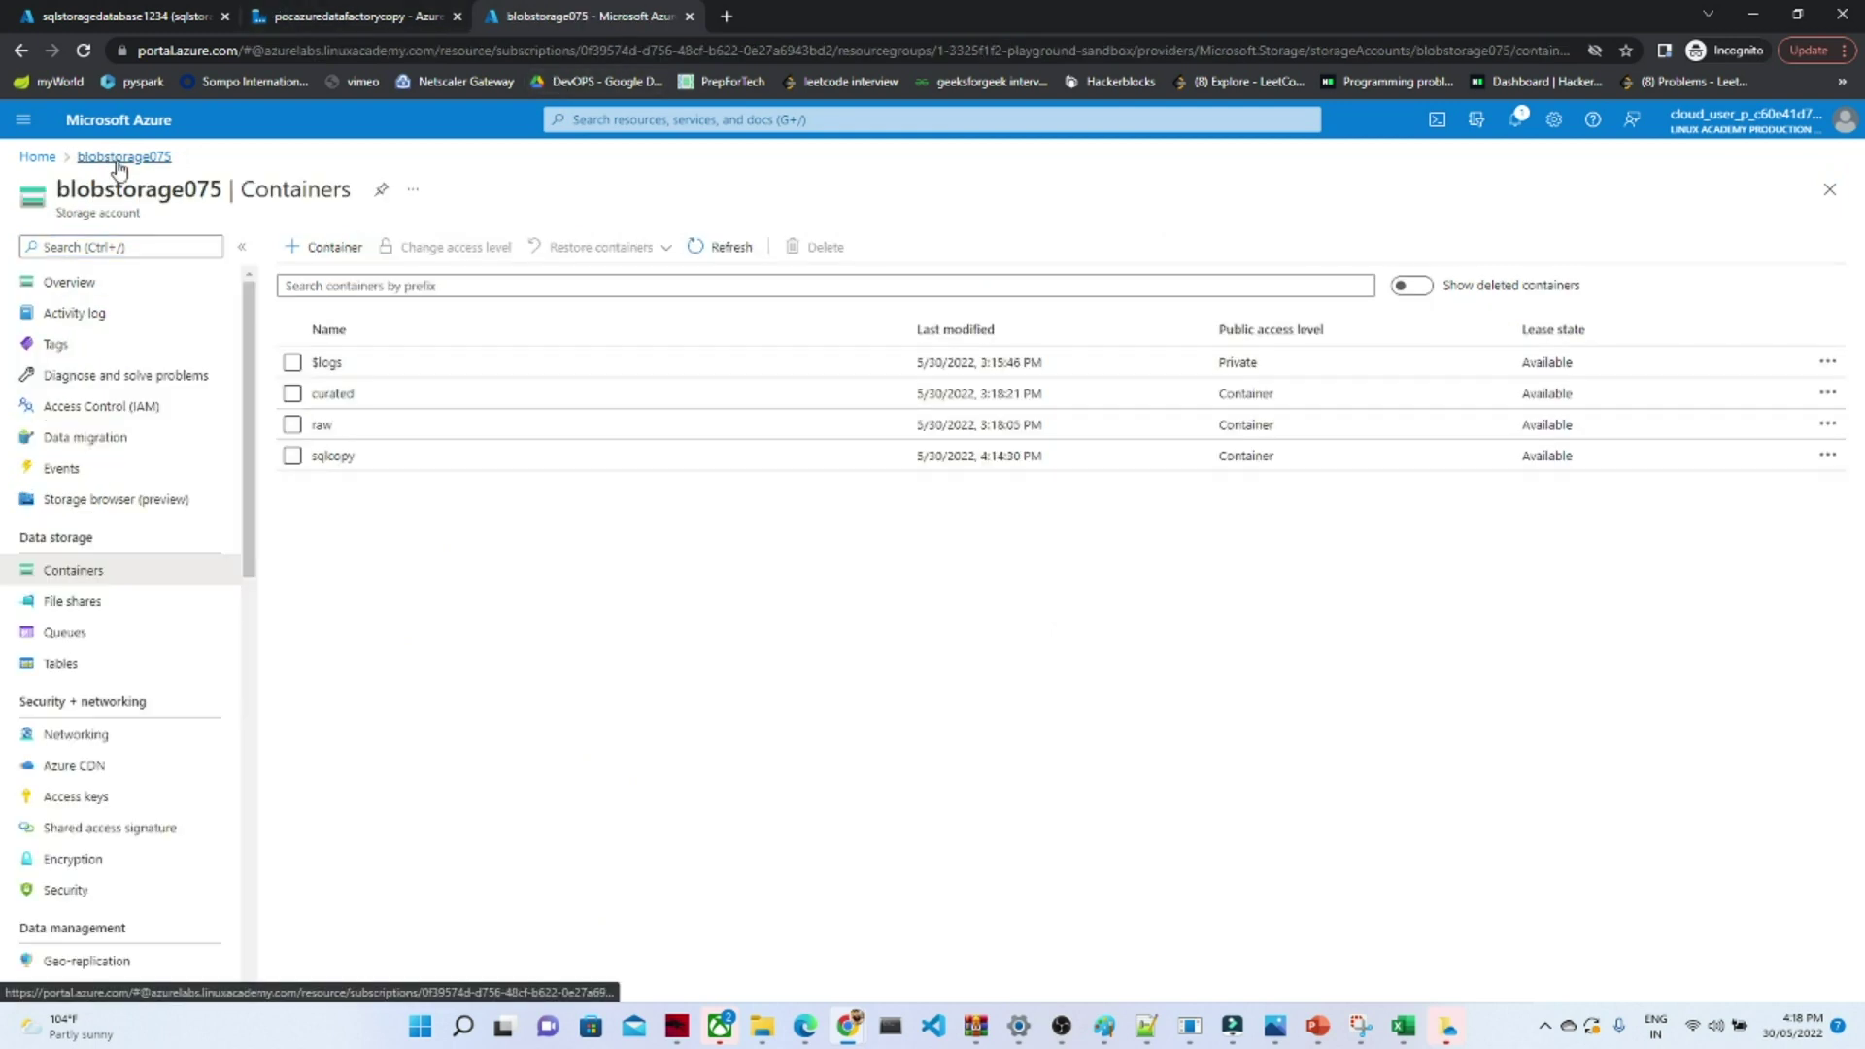
left_click(334, 457)
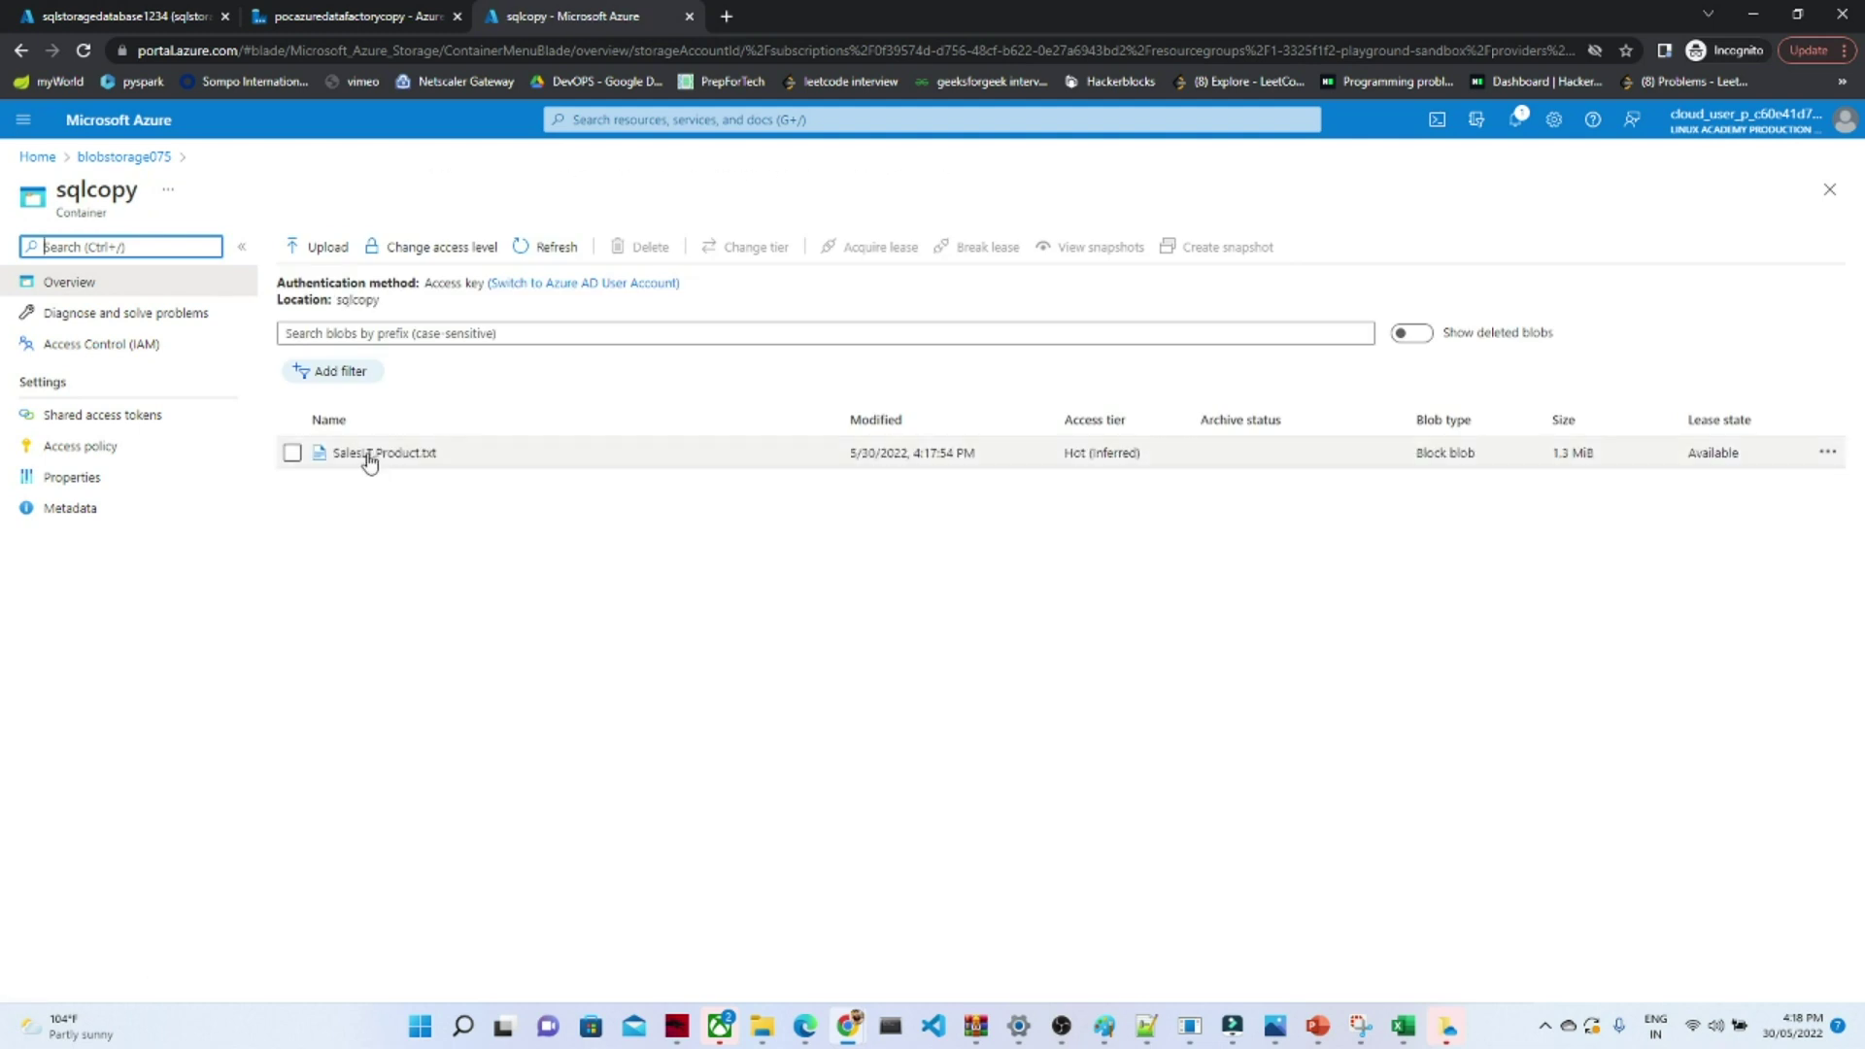
left_click(372, 454)
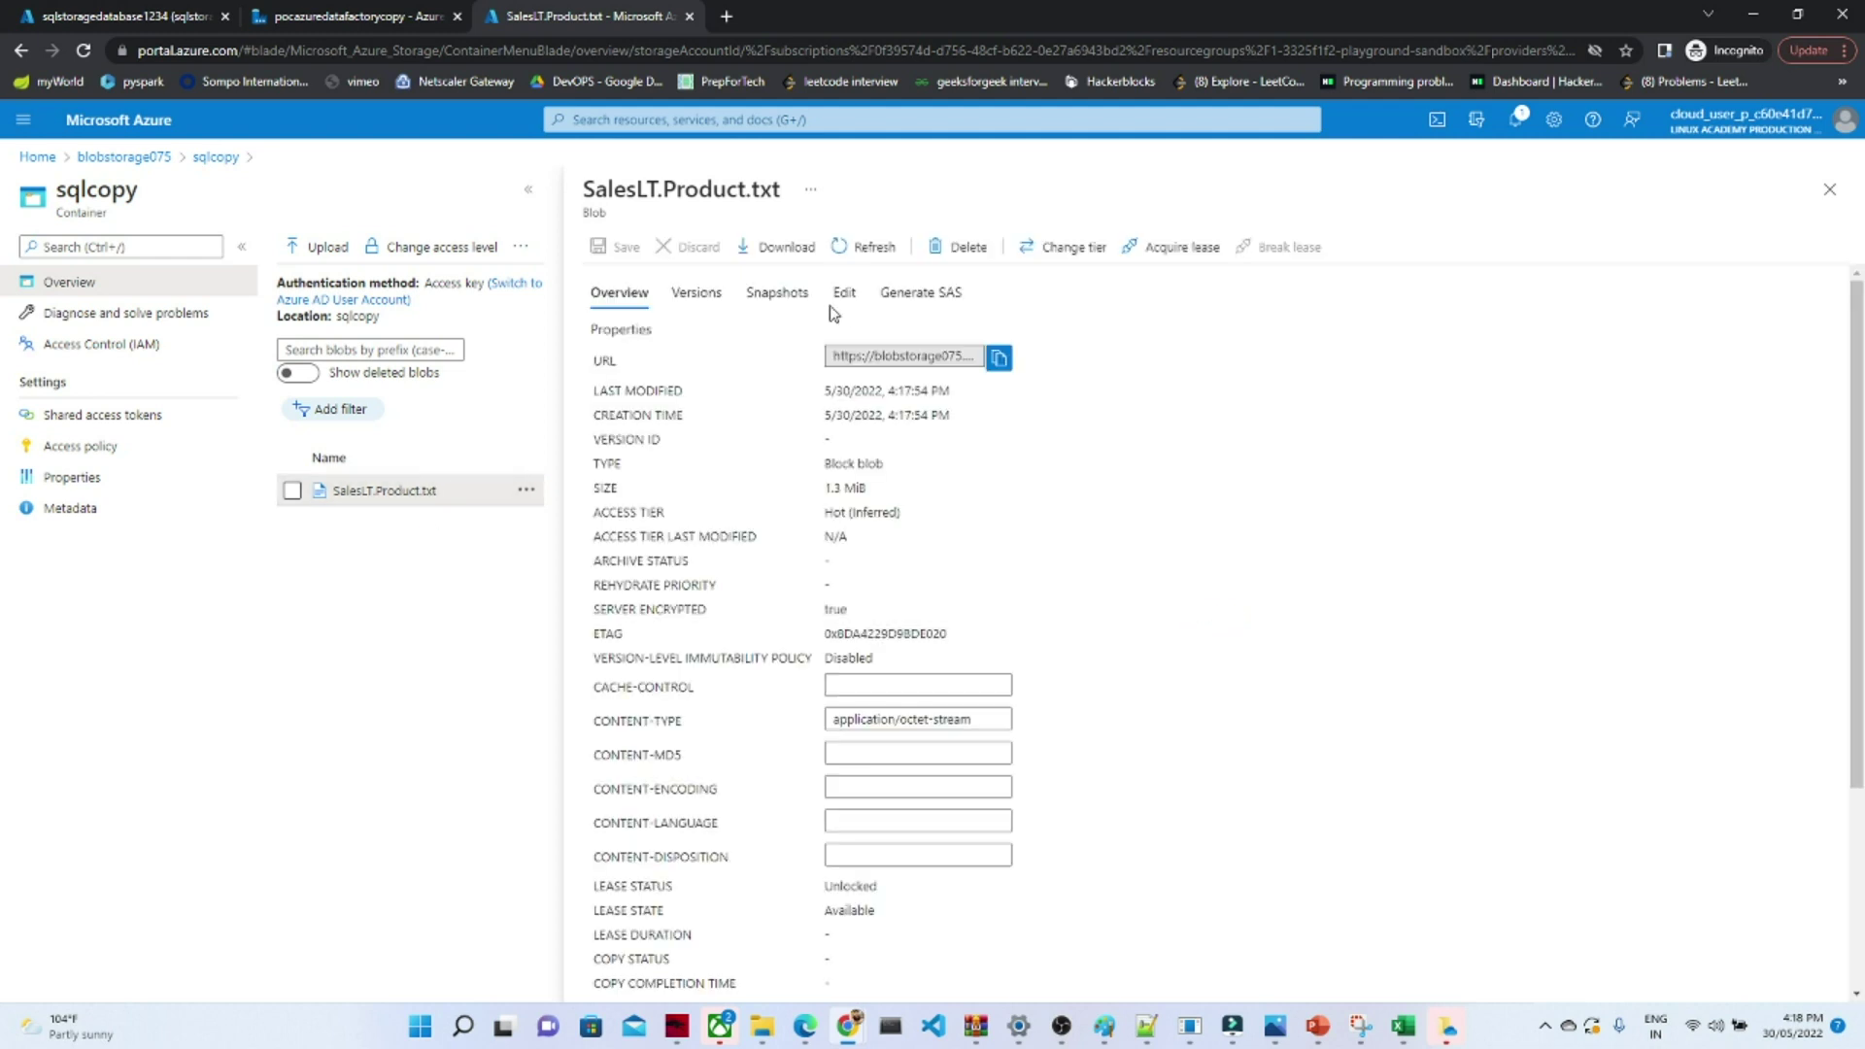
left_click(778, 250)
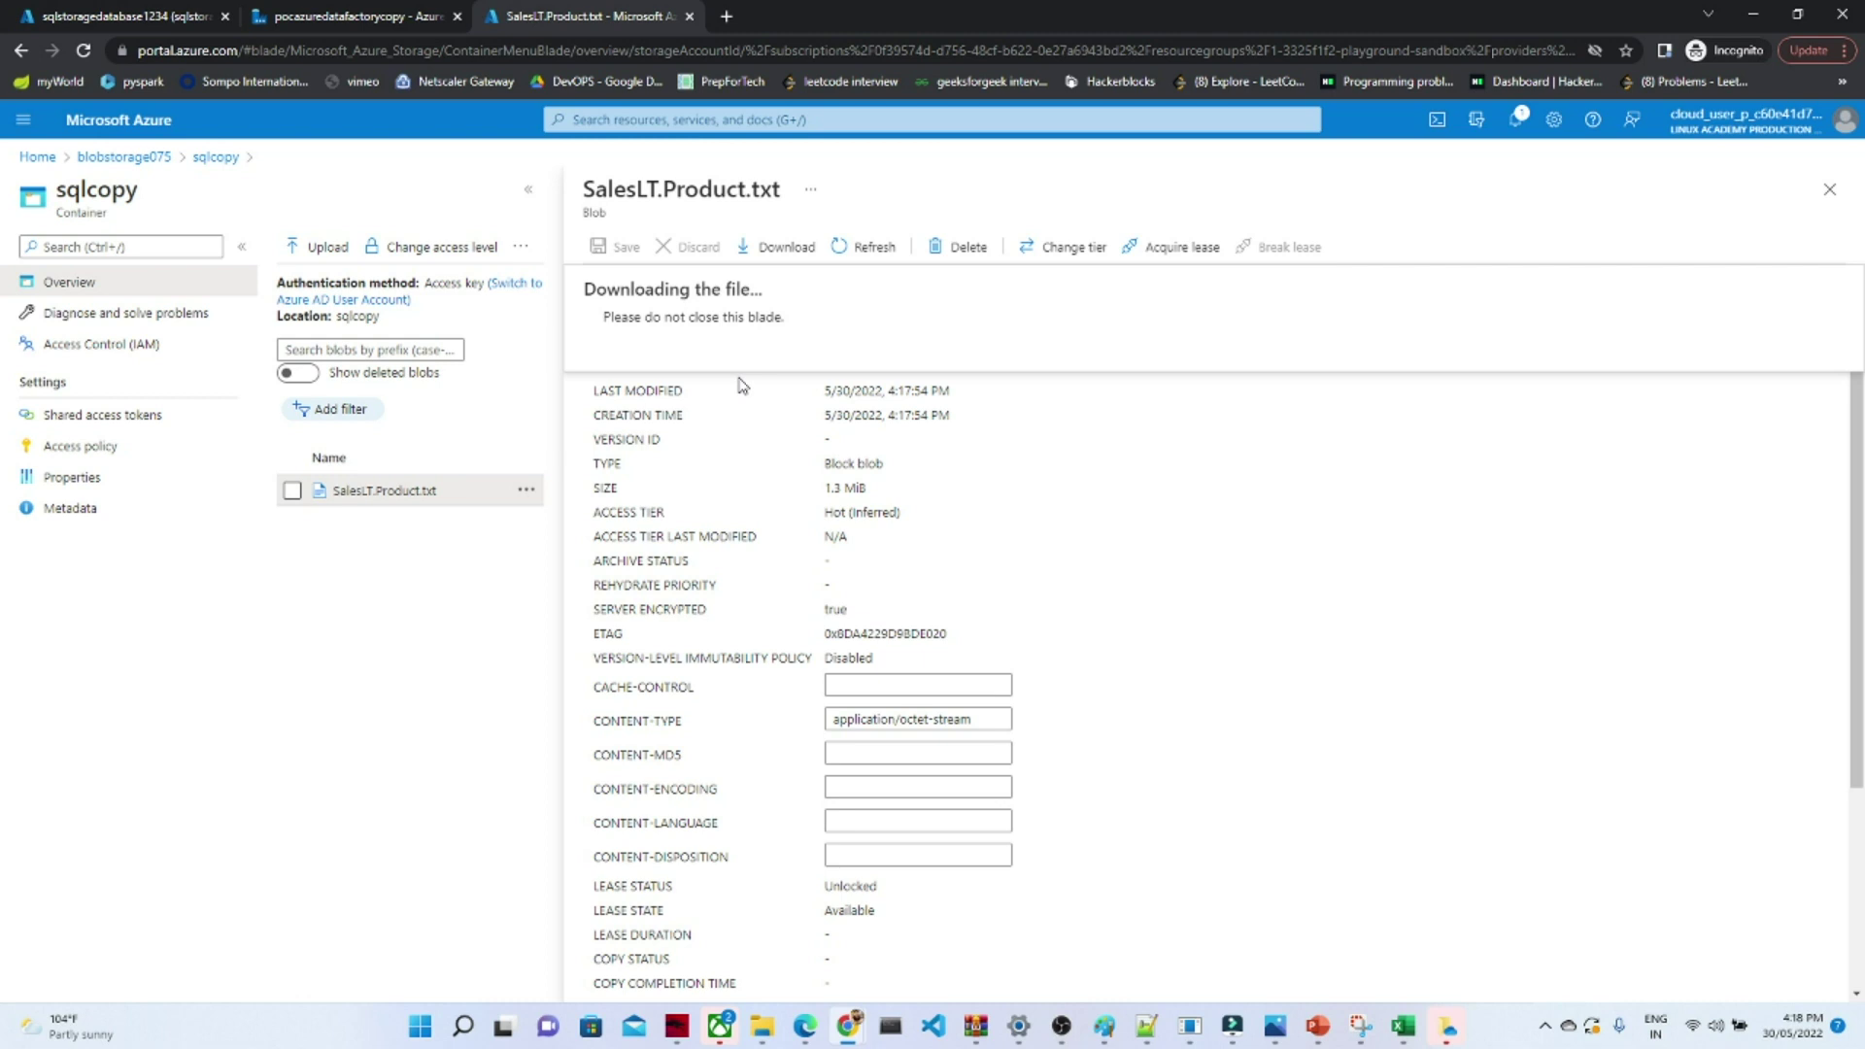
- Compare against the SalesLT.Product query results, then return to the pipeline3 editor
left_click(305, 9)
left_click(151, 7)
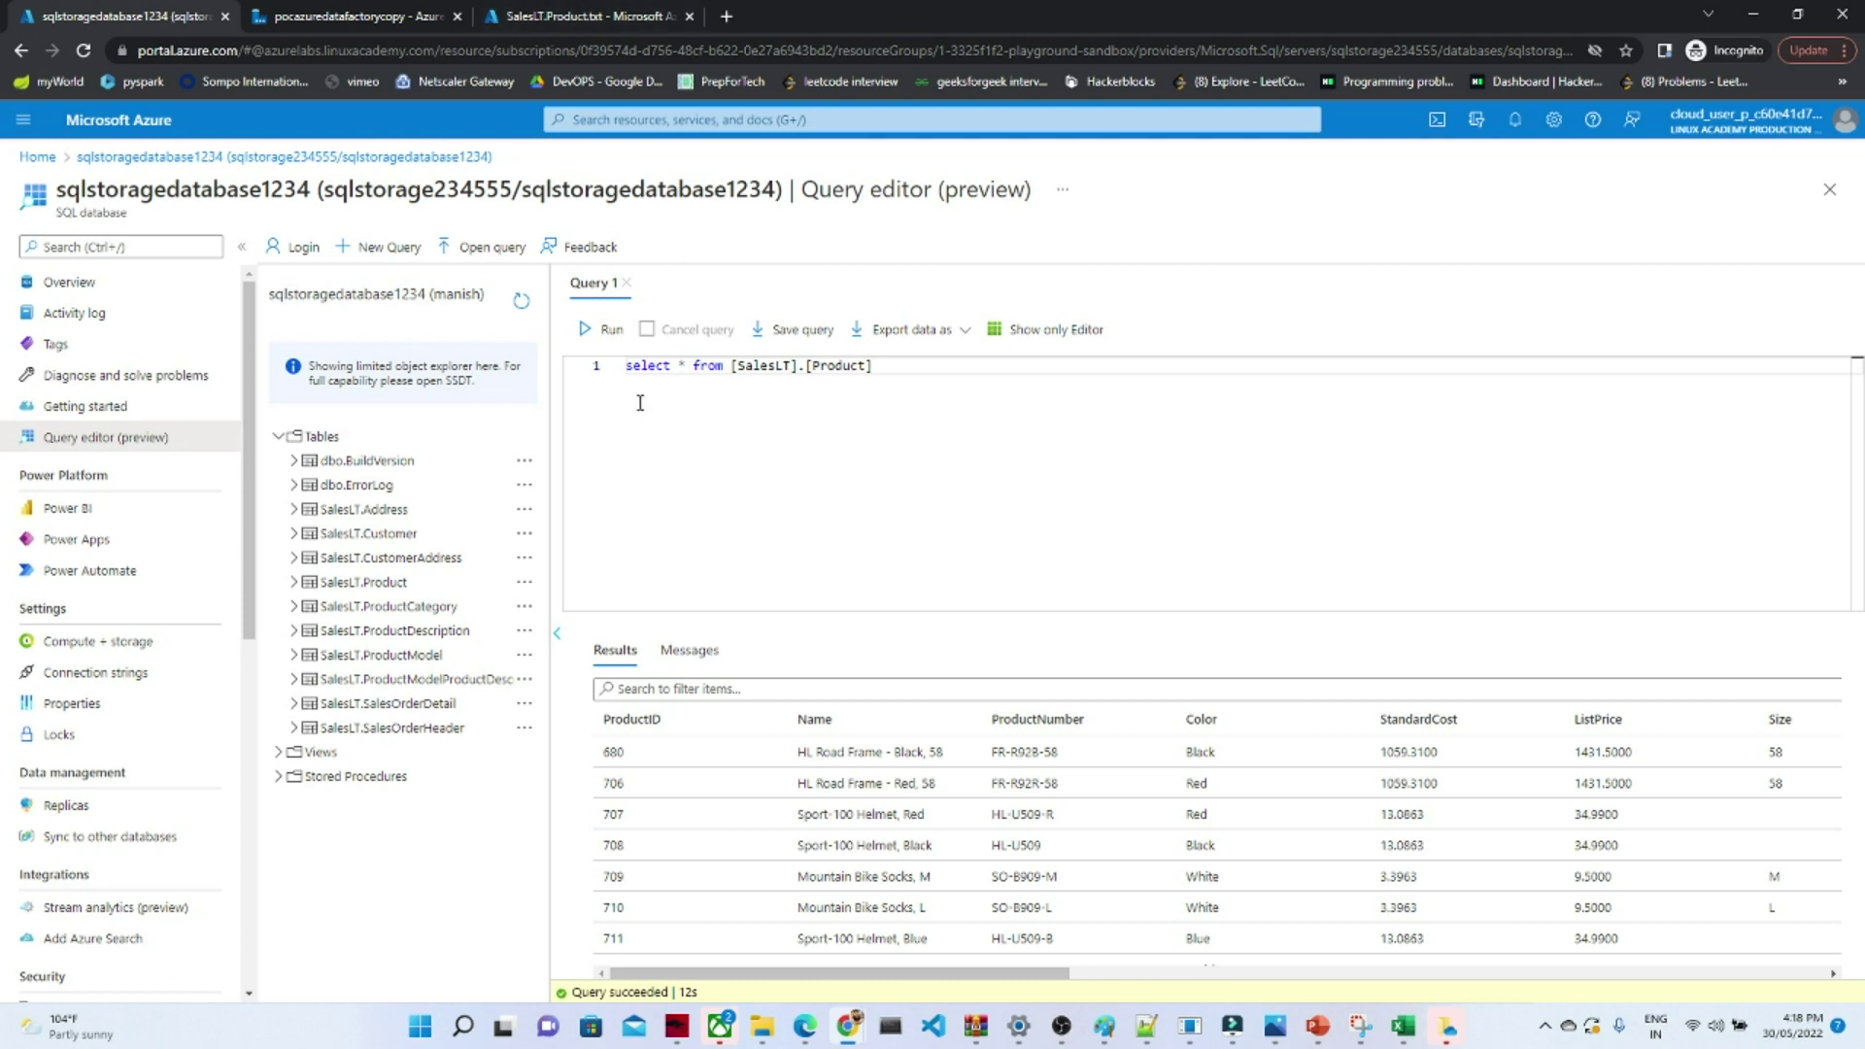
left_click(533, 11)
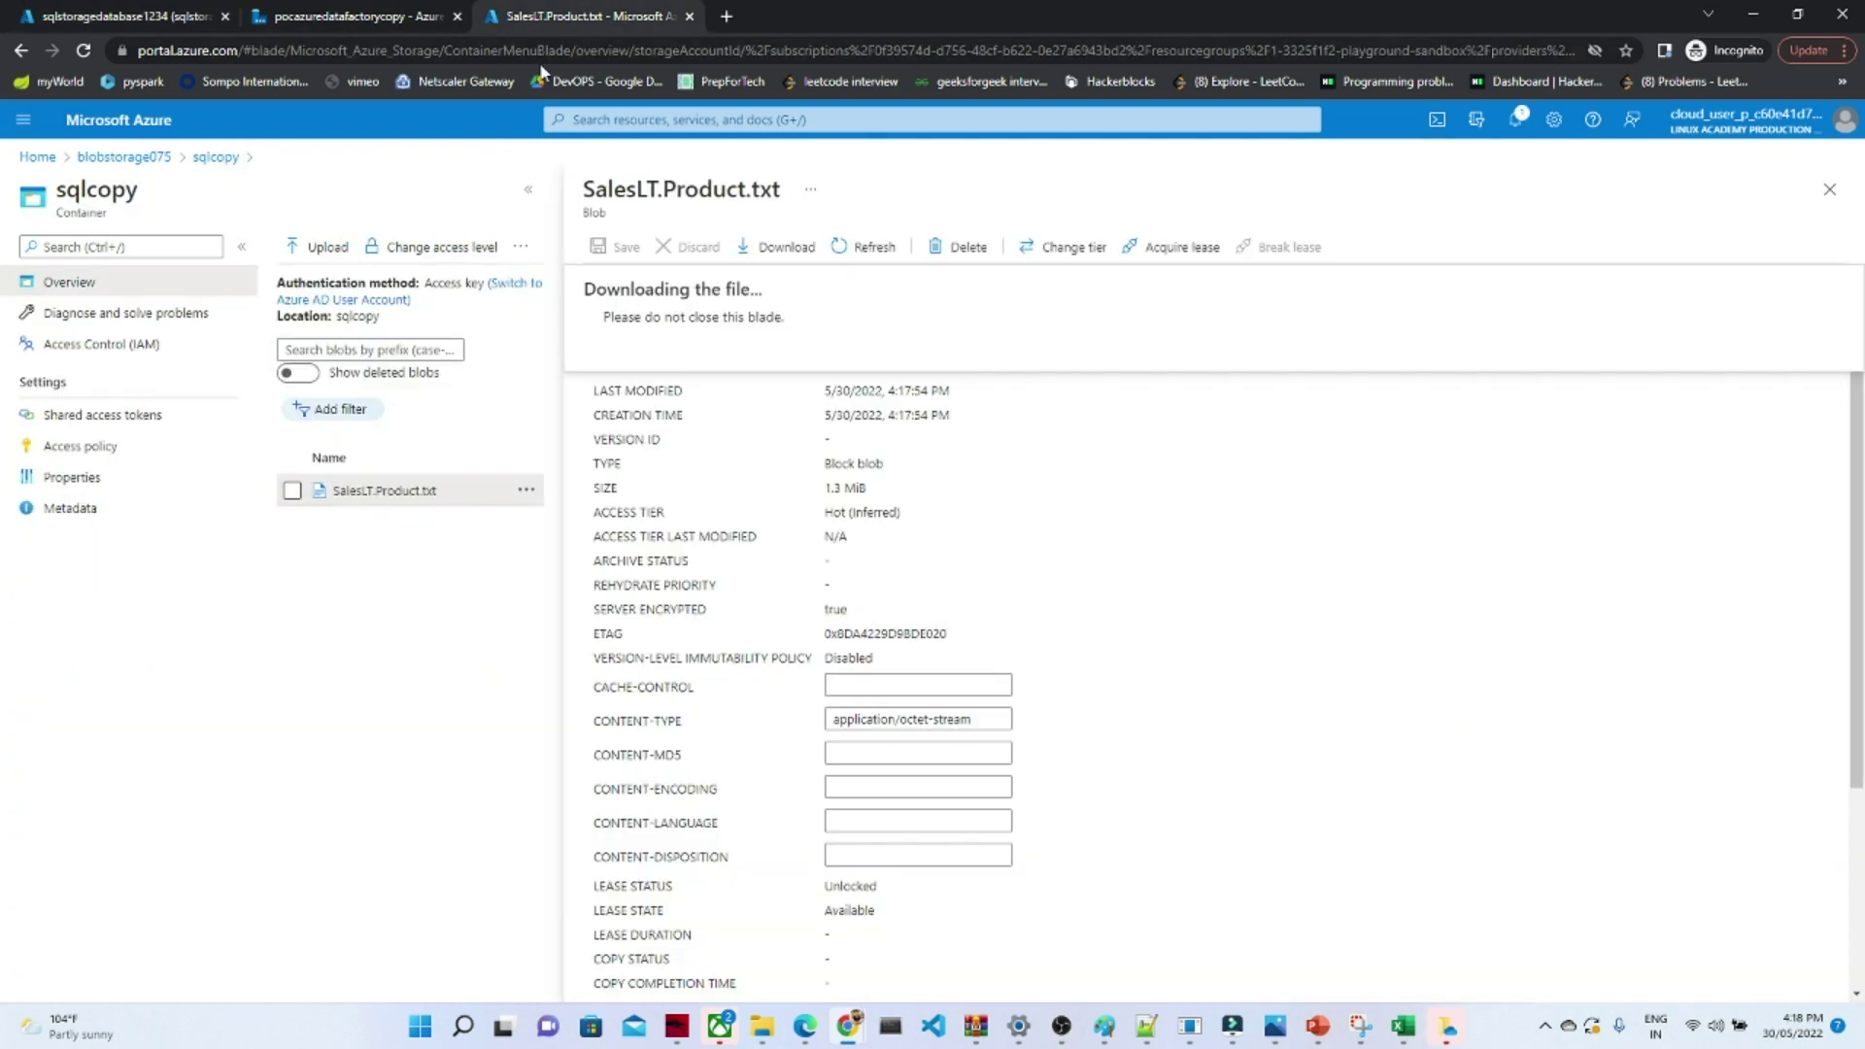
left_click(389, 16)
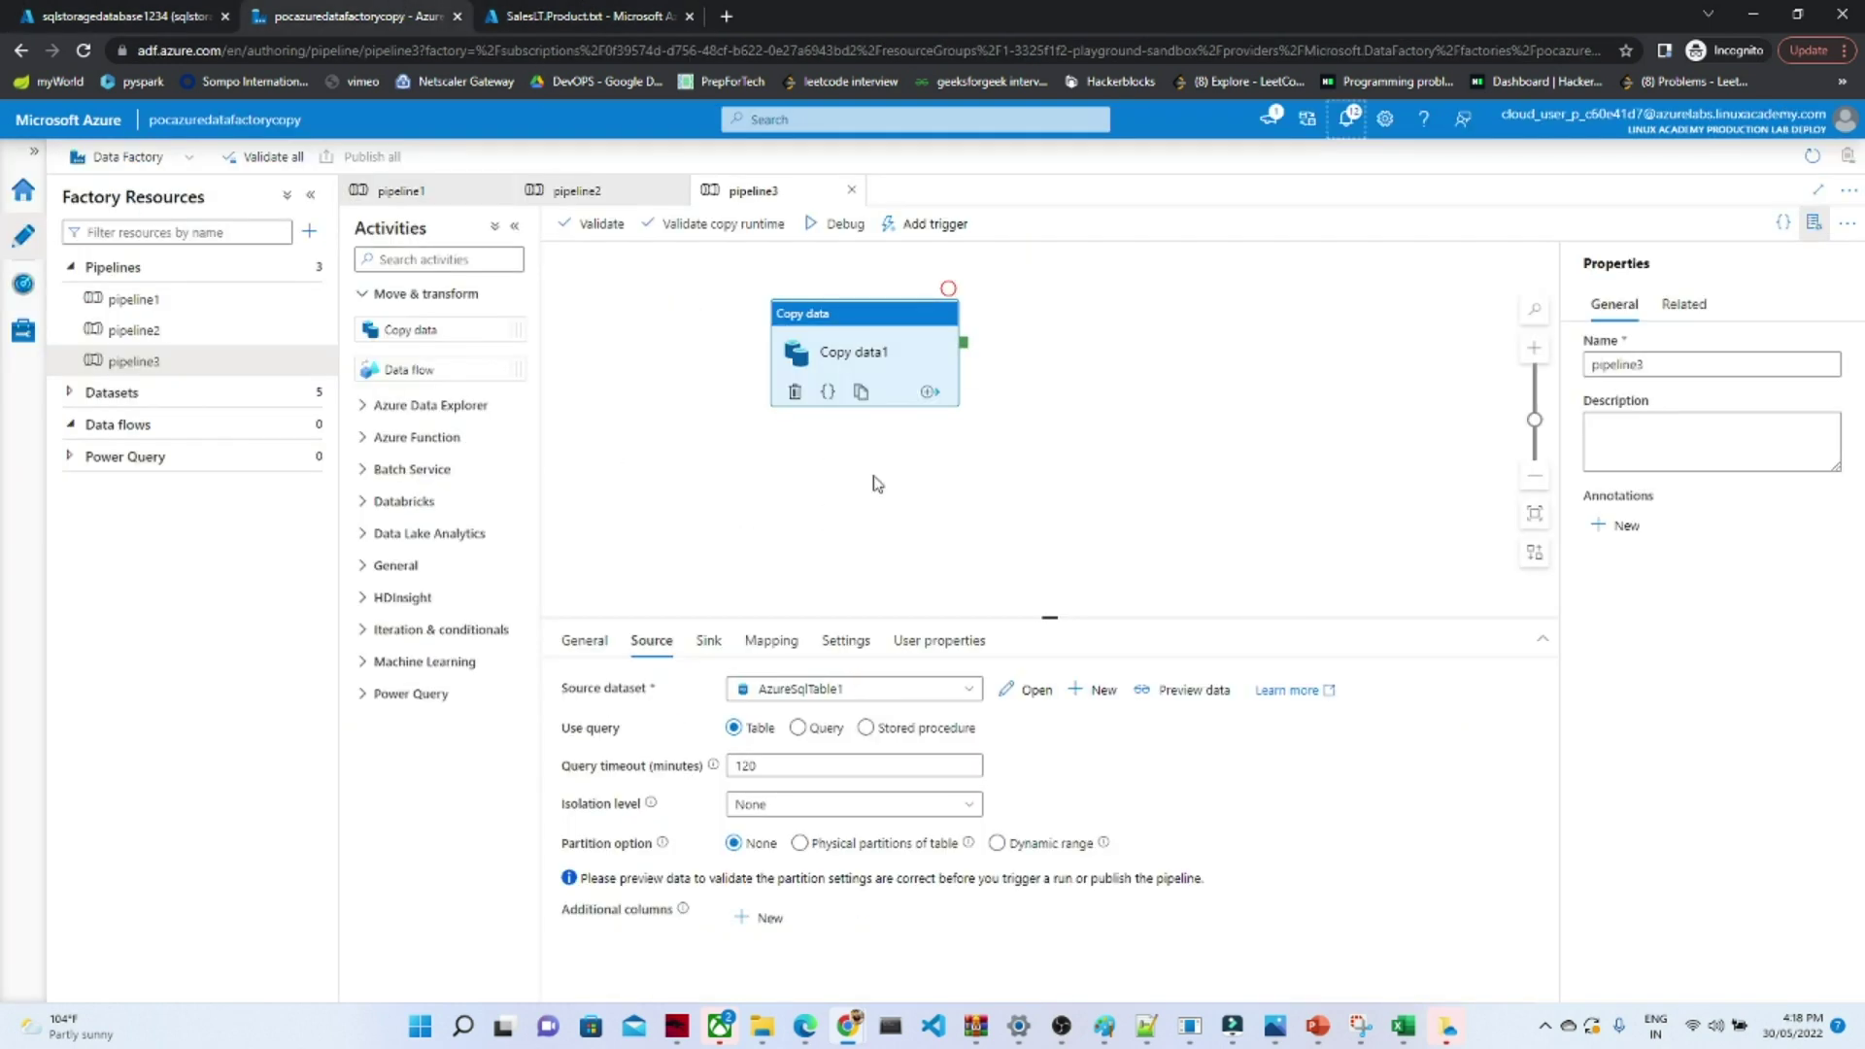